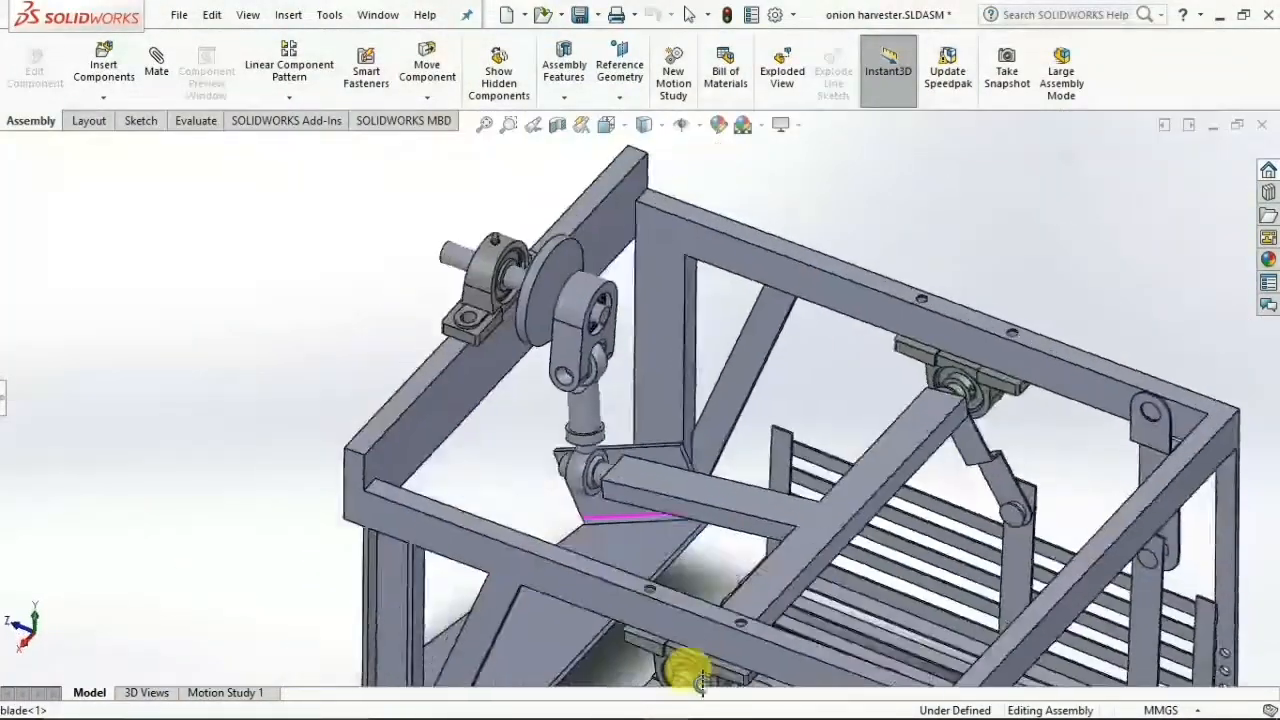
Examine the onion harvester assembly from several angles and in the isometric view
middle_click_drag(925, 390, 957, 432)
scroll(957, 432, "down", 3)
scroll(957, 432, "up", 4)
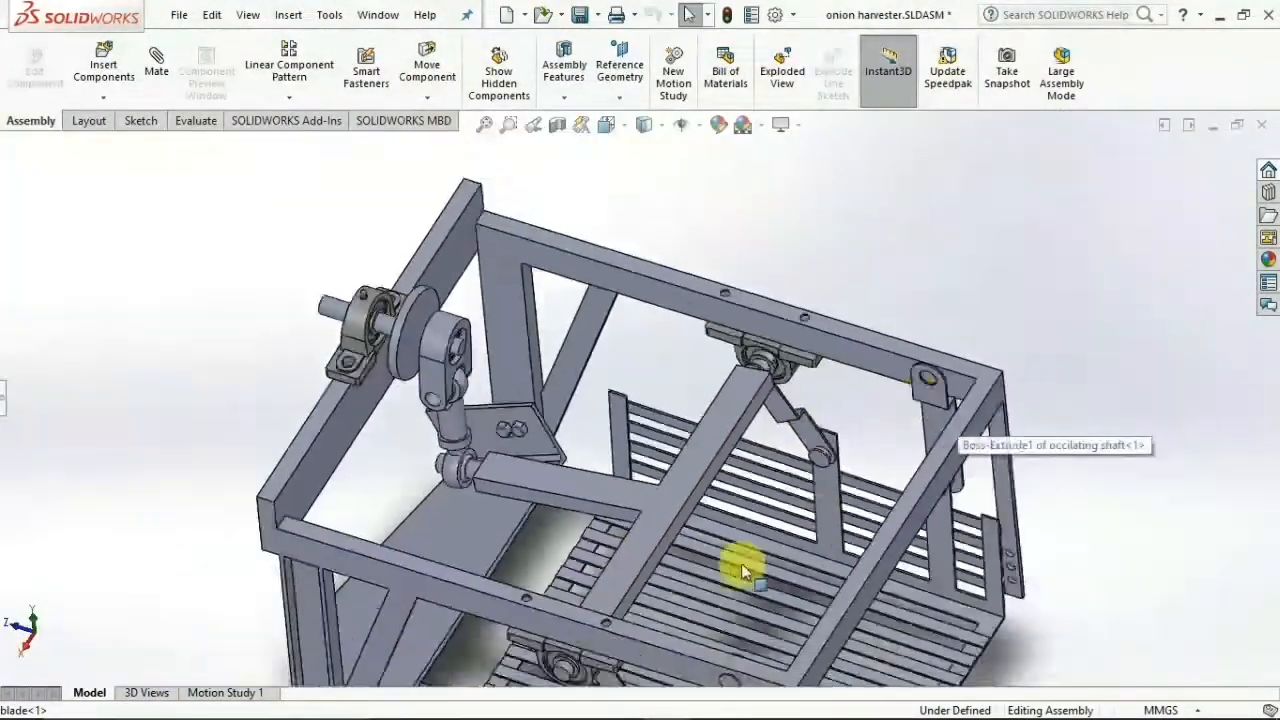
middle_click_drag(743, 566, 594, 568)
middle_click_drag(622, 330, 582, 552)
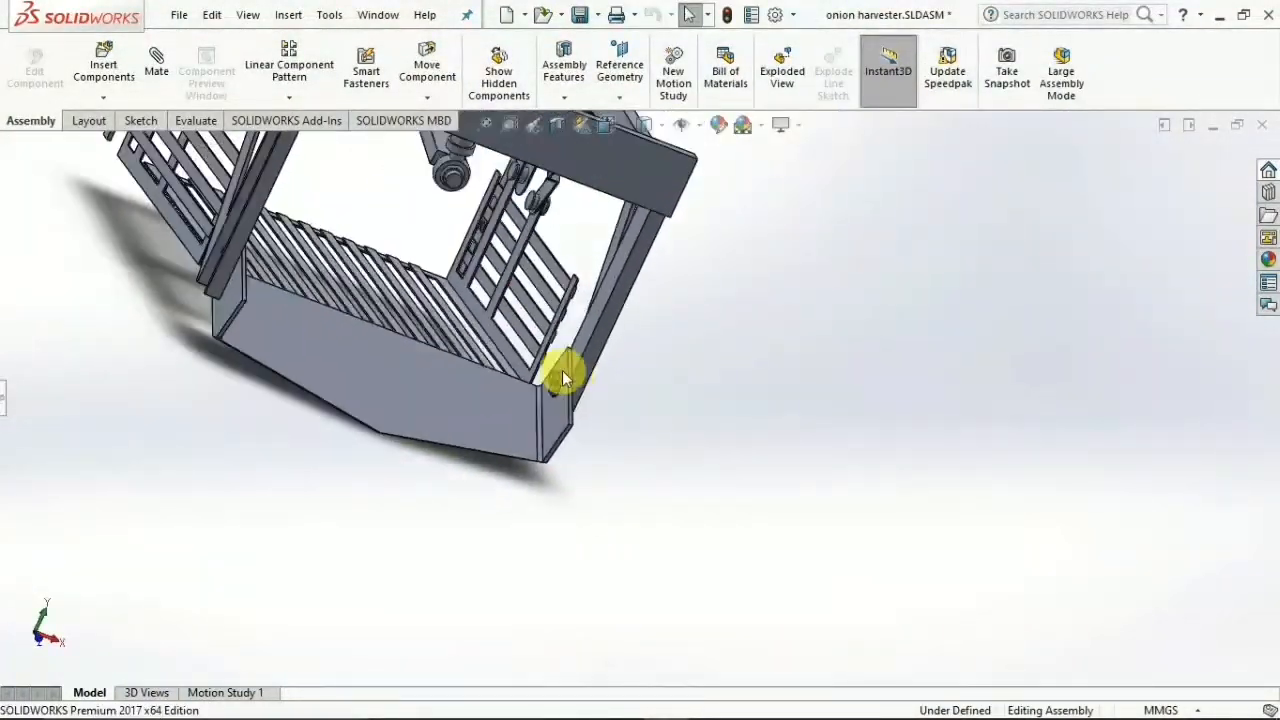
scroll(562, 370, "down", 7)
middle_click_drag(577, 402, 490, 340)
key("ctrl+7")
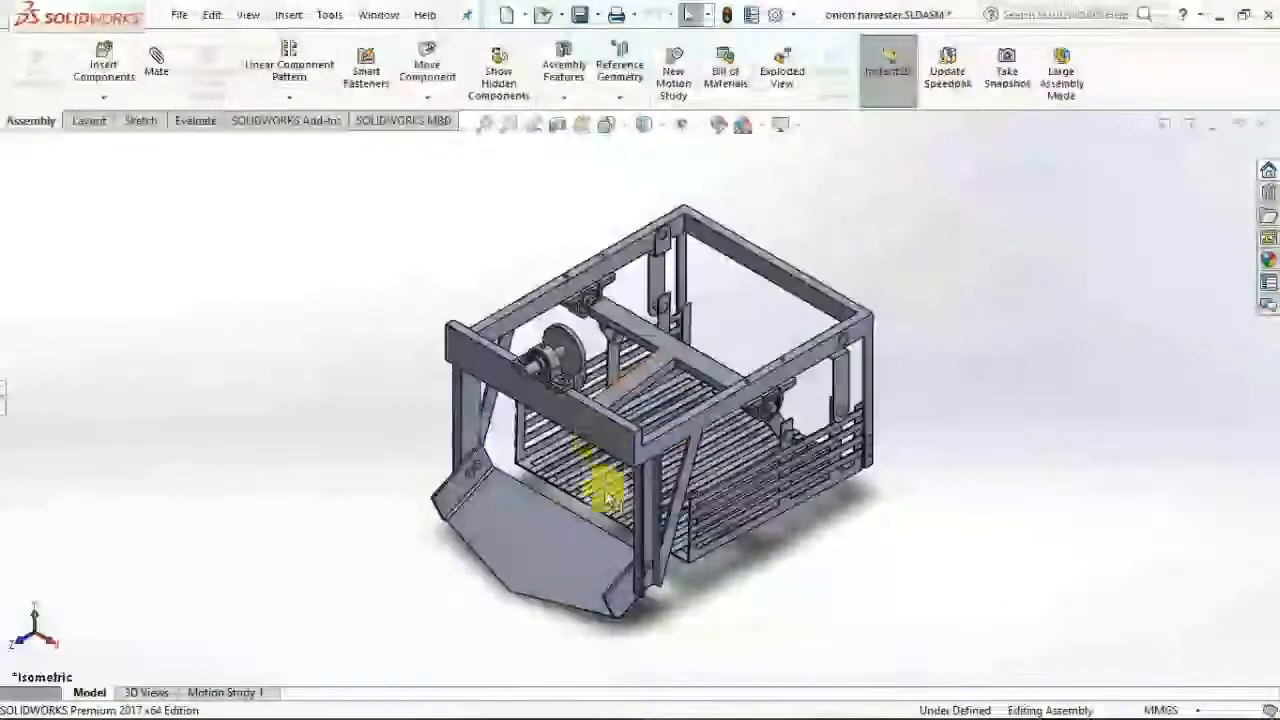
scroll(1066, 381, "down", 2)
scroll(1063, 380, "up", 2)
scroll(1050, 385, "down", 3)
scroll(790, 430, "up", 4)
scroll(441, 463, "down", 2)
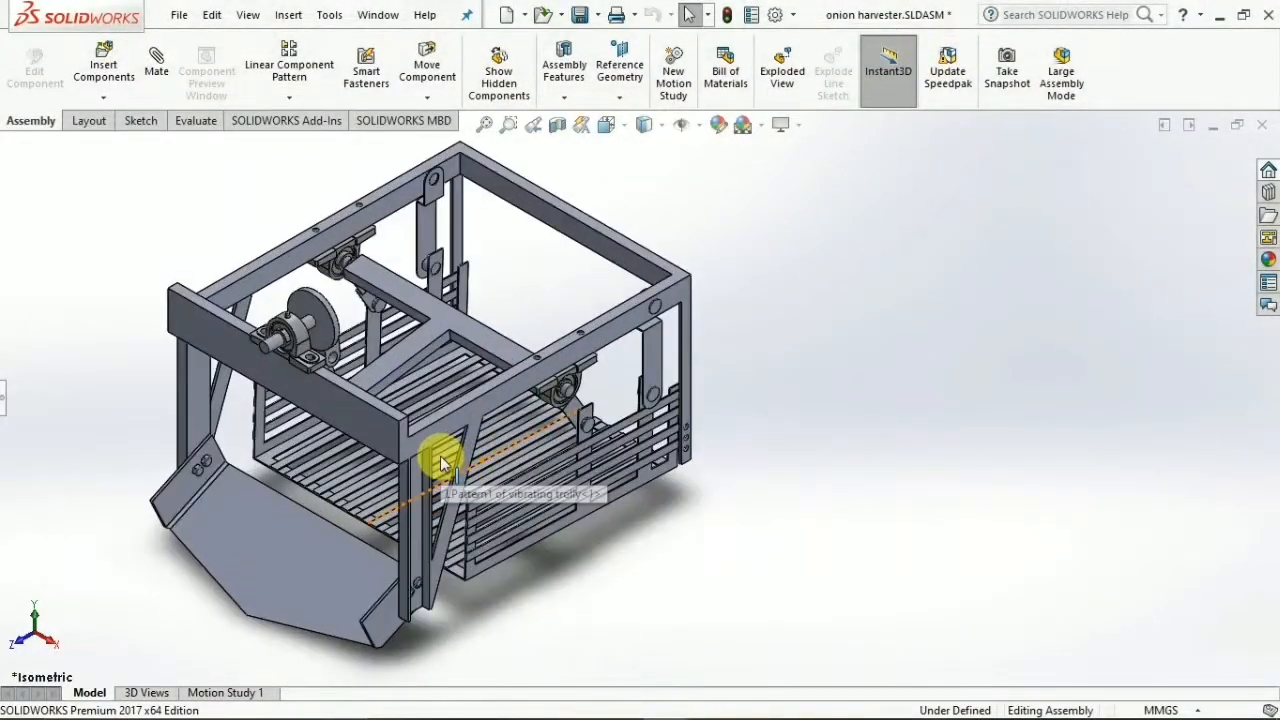
middle_click_drag(430, 455, 888, 512, "ctrl")
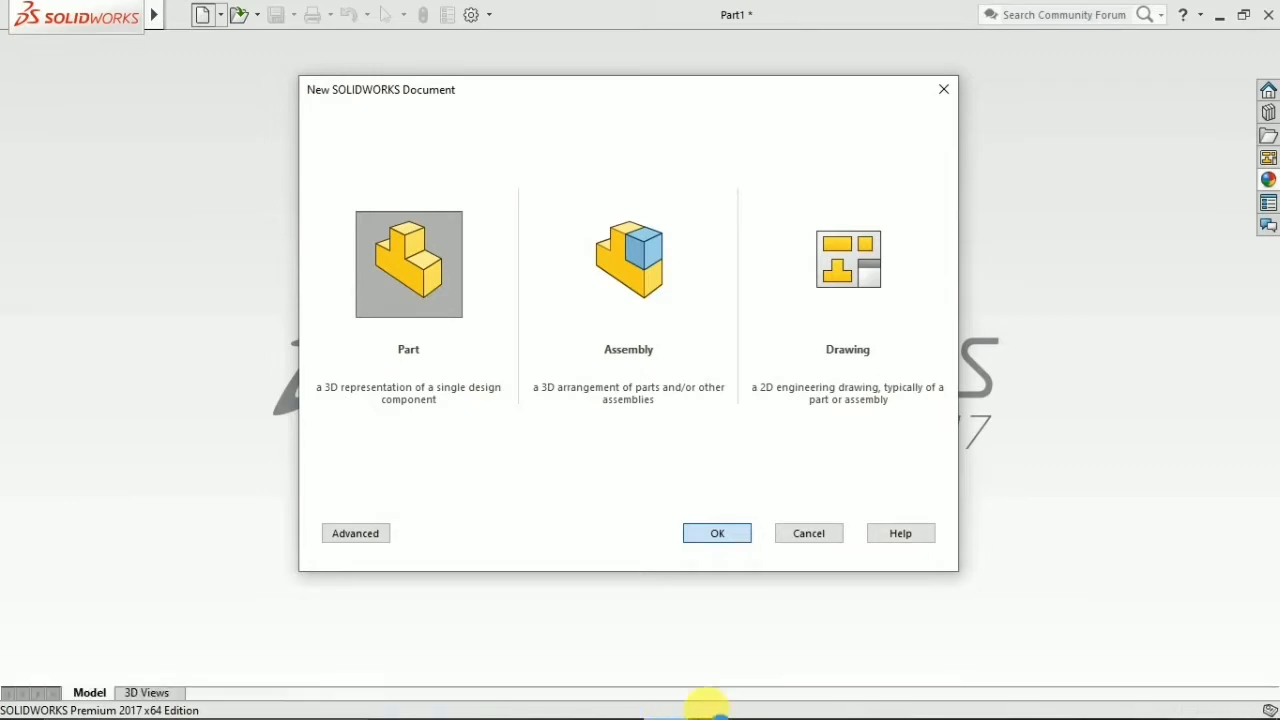
Create a new part document and save it as frame in the onion harvester folder
left_click(717, 533)
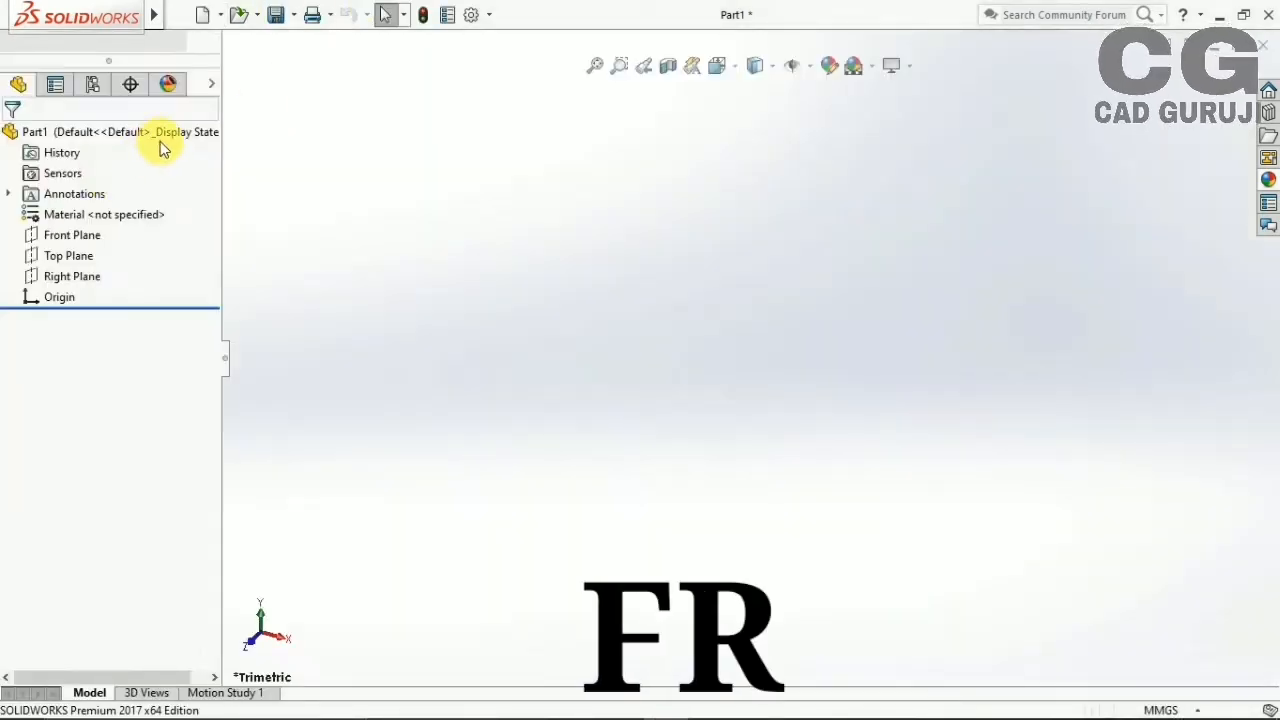
key("ctrl+s")
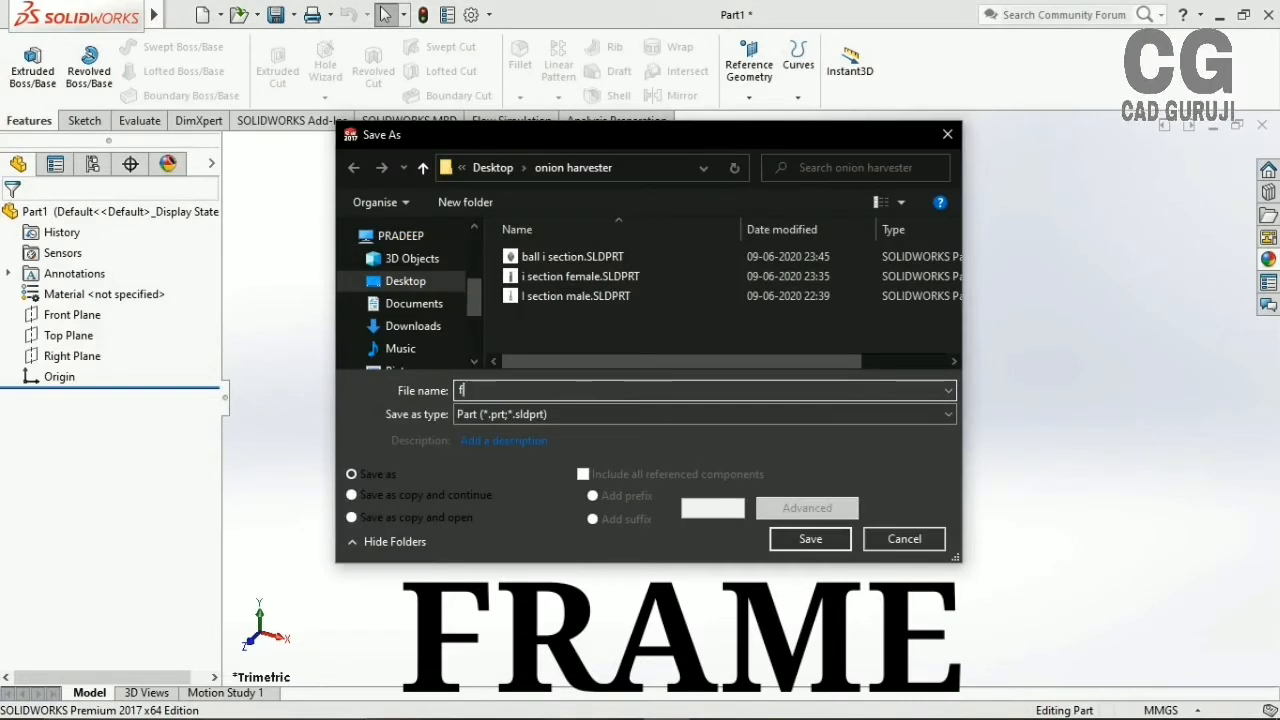
key("Return")
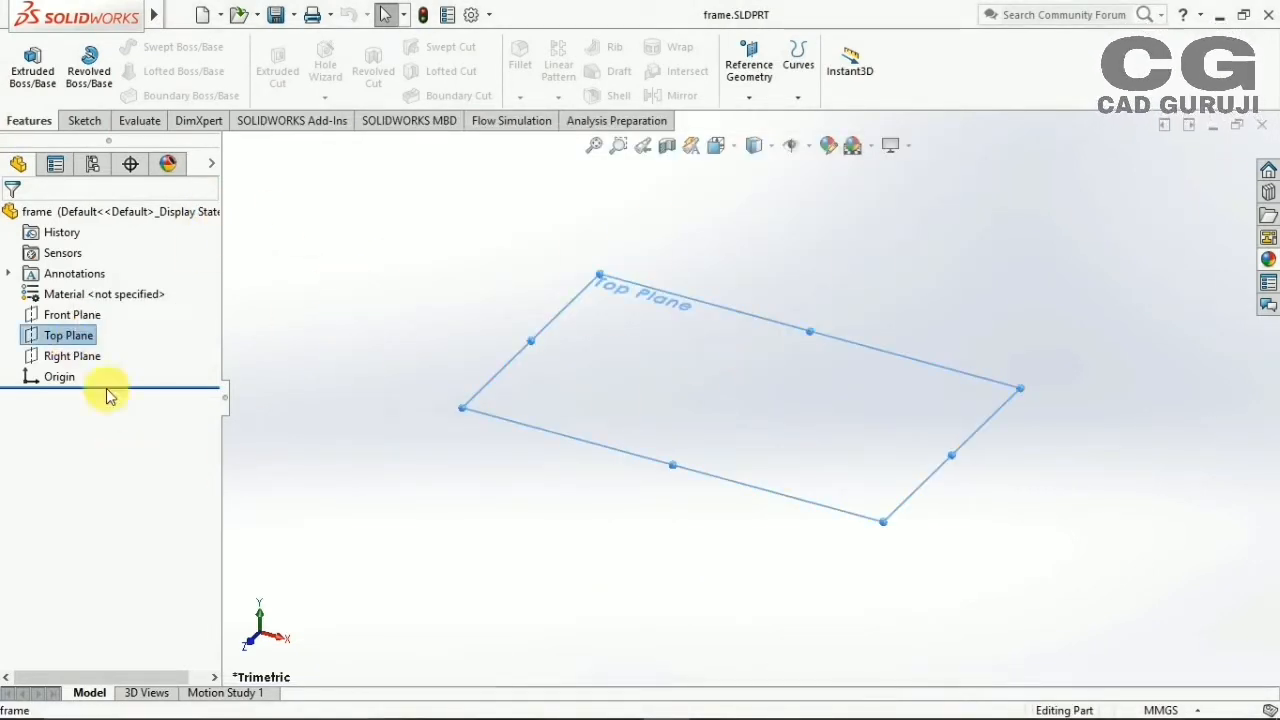
Start a sketch on the Top Plane and draw a corner rectangle about 114 mm wide from the origin
left_click(72, 306)
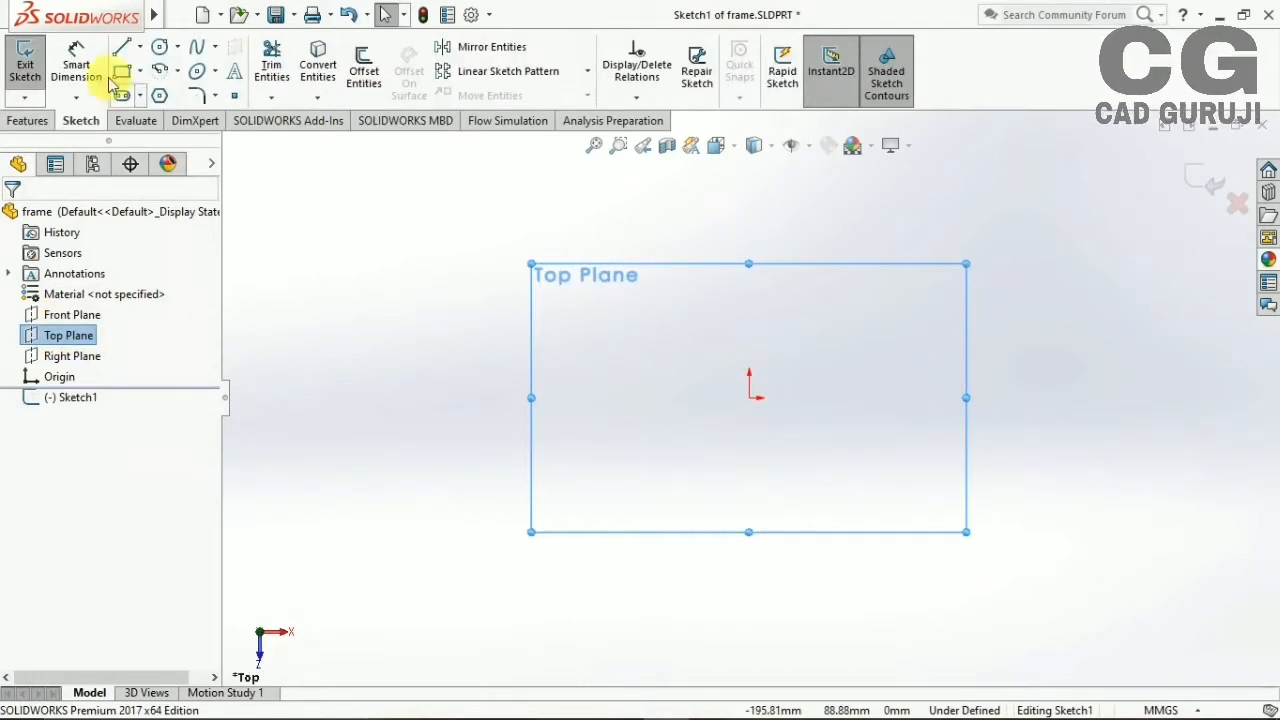
left_click(141, 74)
left_click(160, 96)
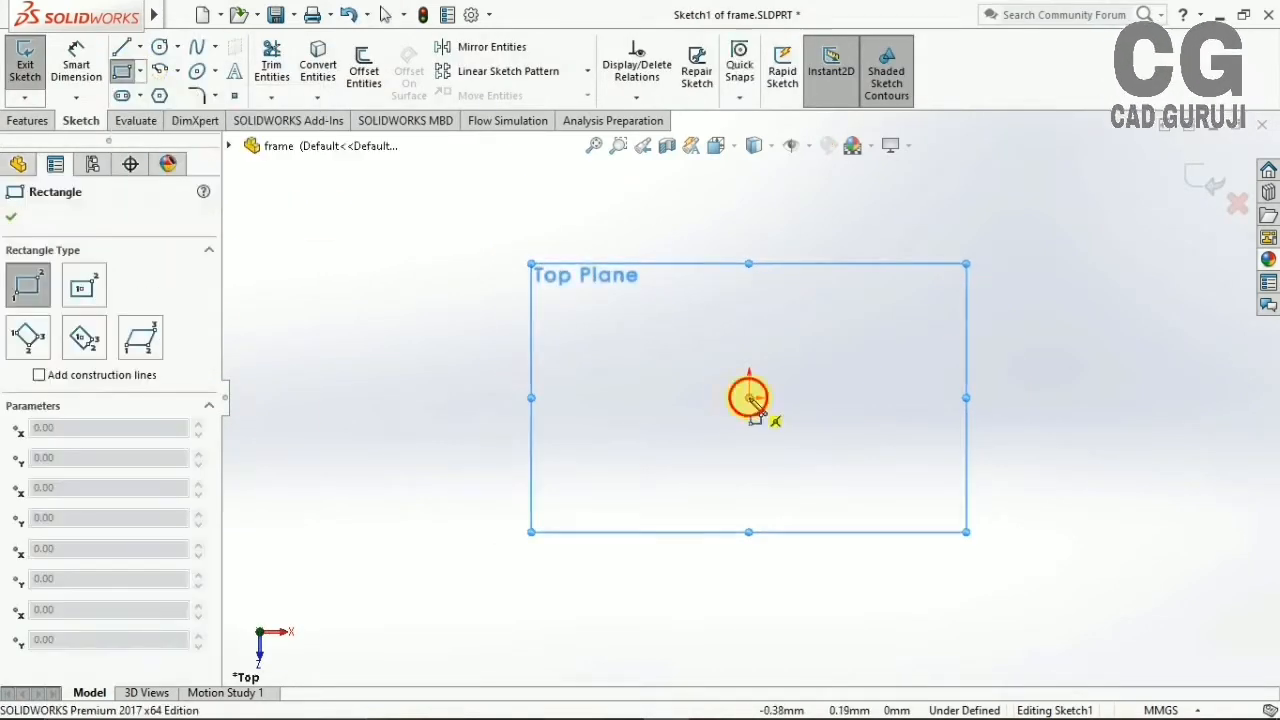
left_click(749, 397)
left_click(1029, 275)
left_click(122, 80)
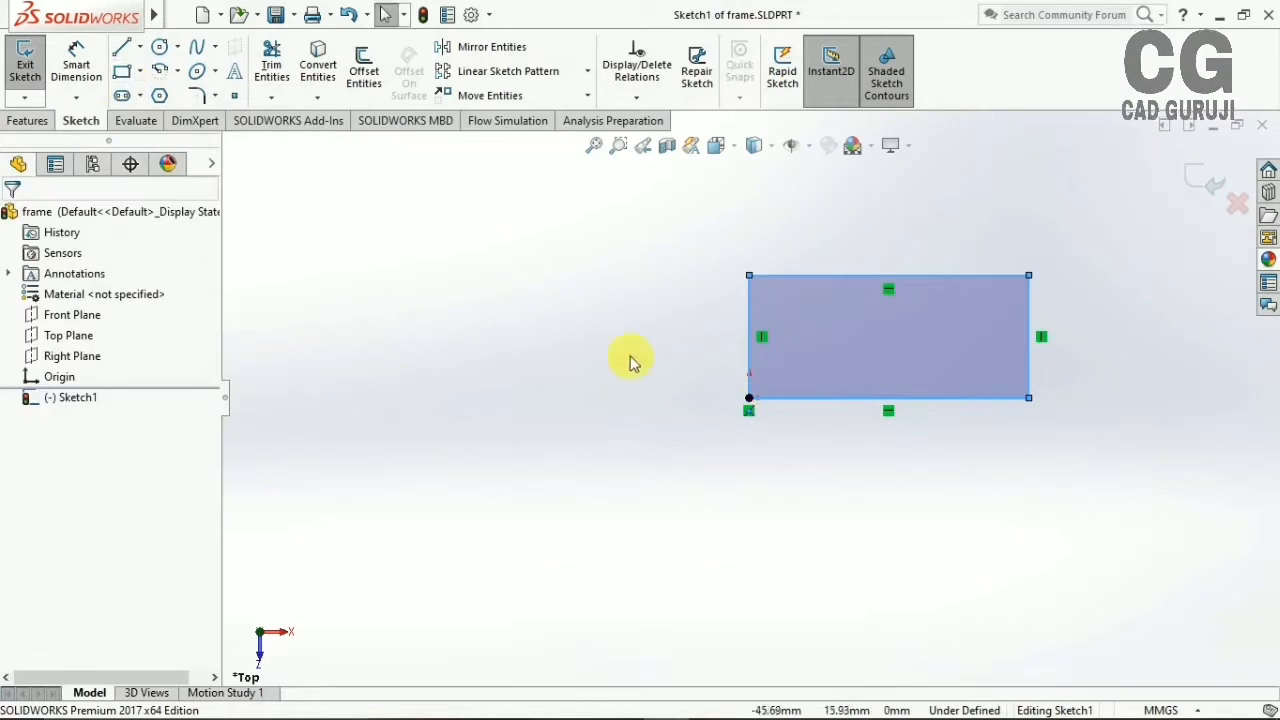
Draw a smaller corner rectangle inside the first one, starting and ending on its lower edge with gaps at both sides and above
left_click(122, 80)
left_click(777, 398)
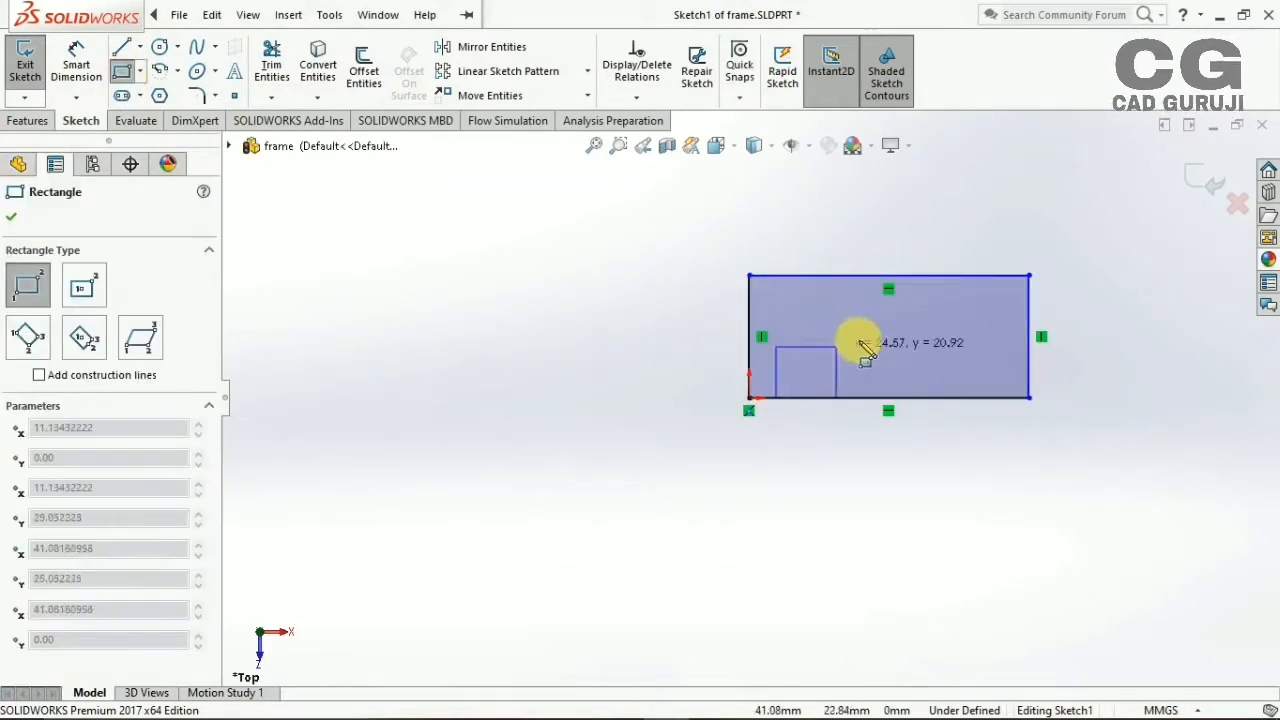
left_click(1005, 301)
left_click(122, 72)
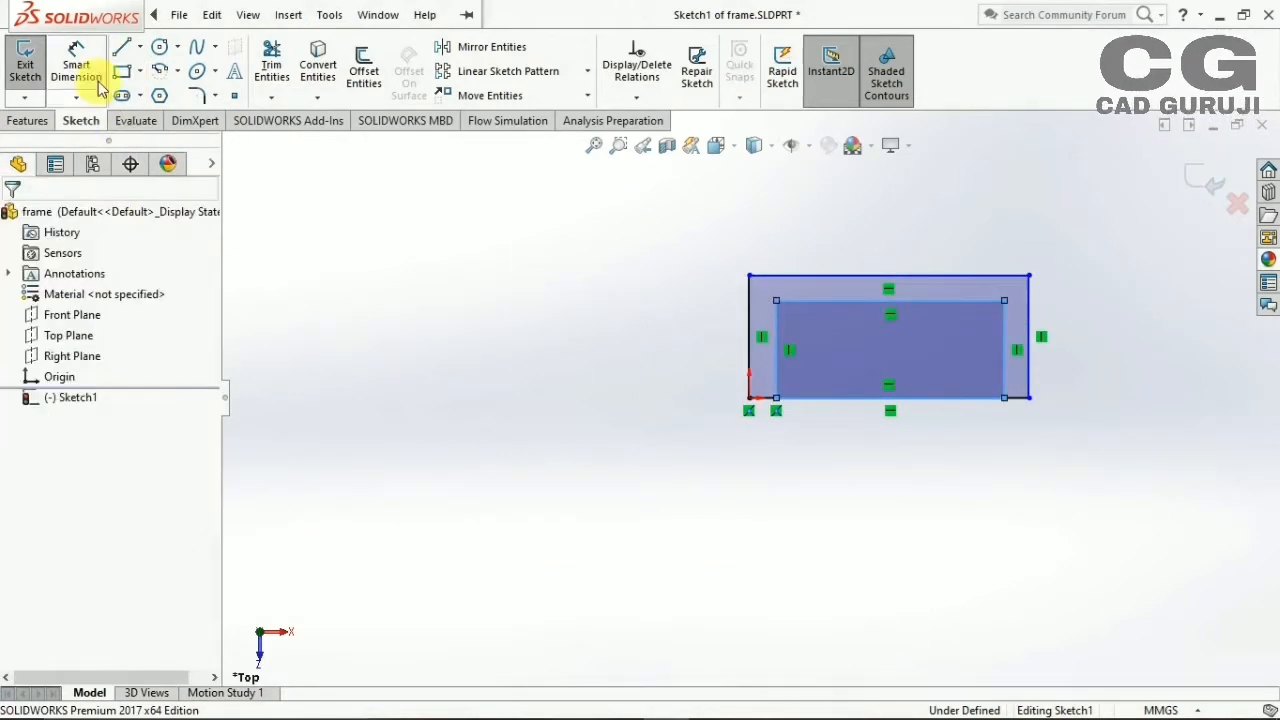
Dimension the outer rectangle's width as 620 mm
left_click(76, 65)
left_click(814, 276)
left_click(814, 218)
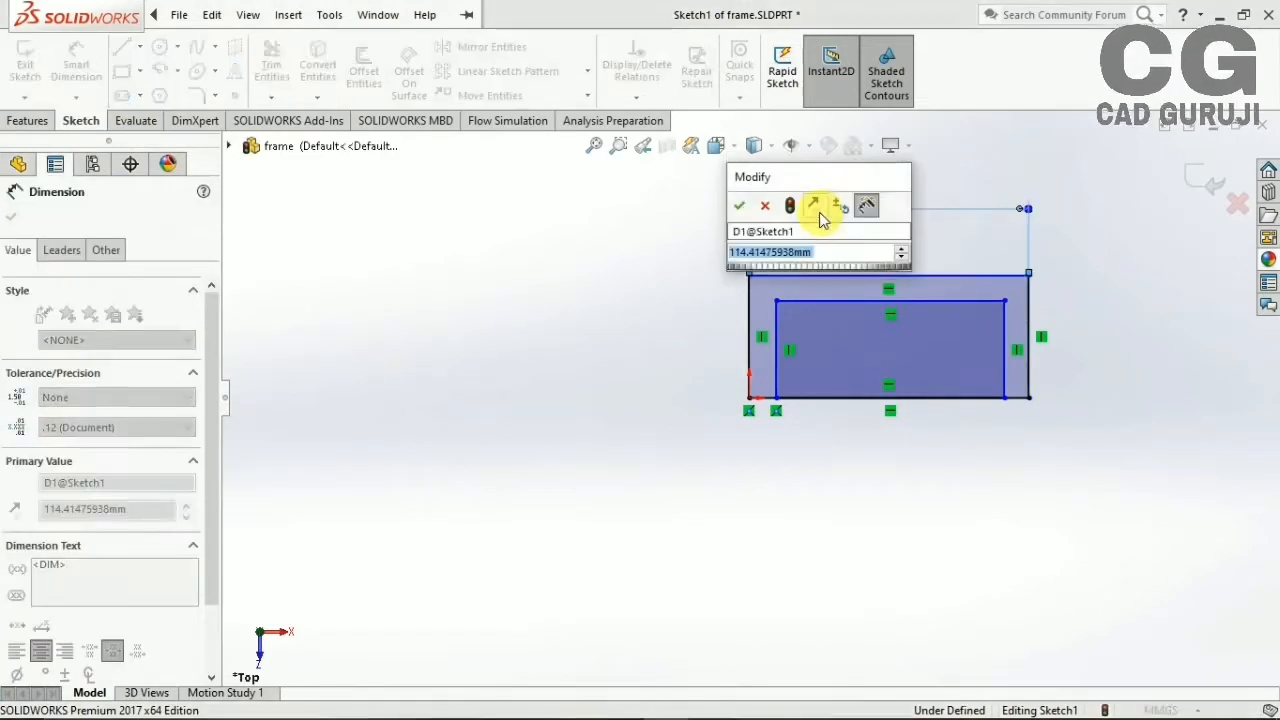
type("620")
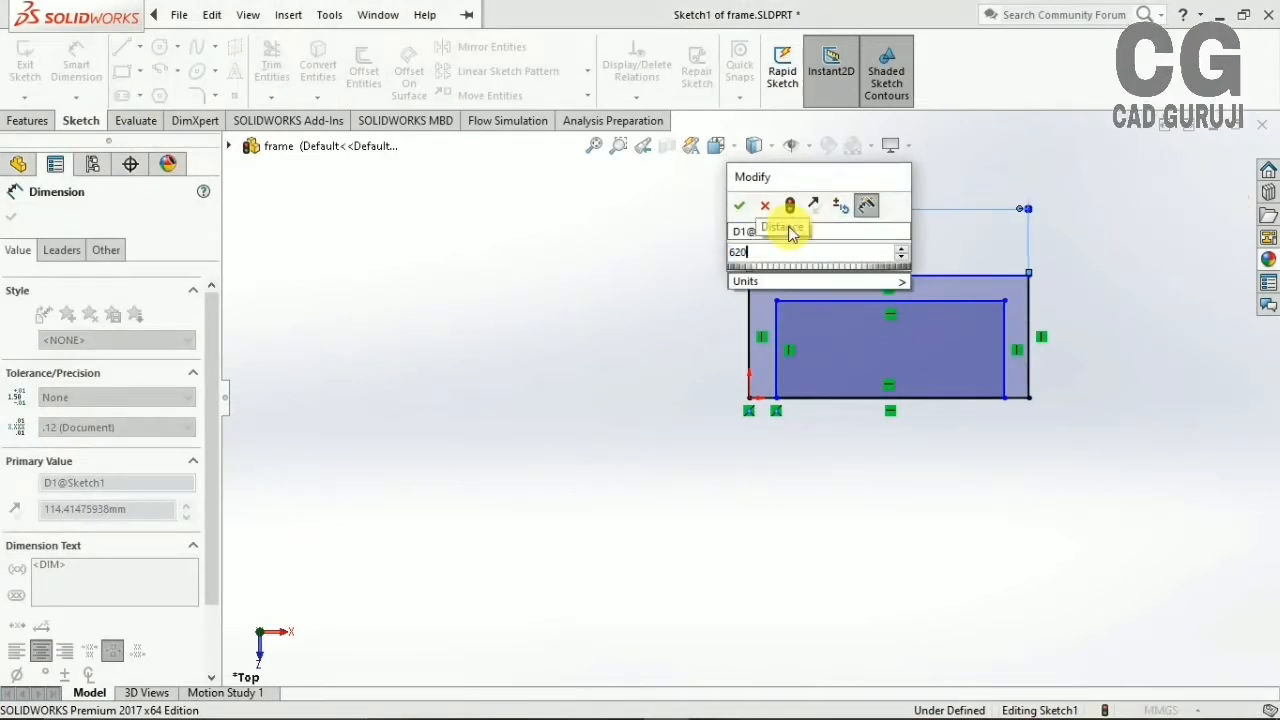
key("Return")
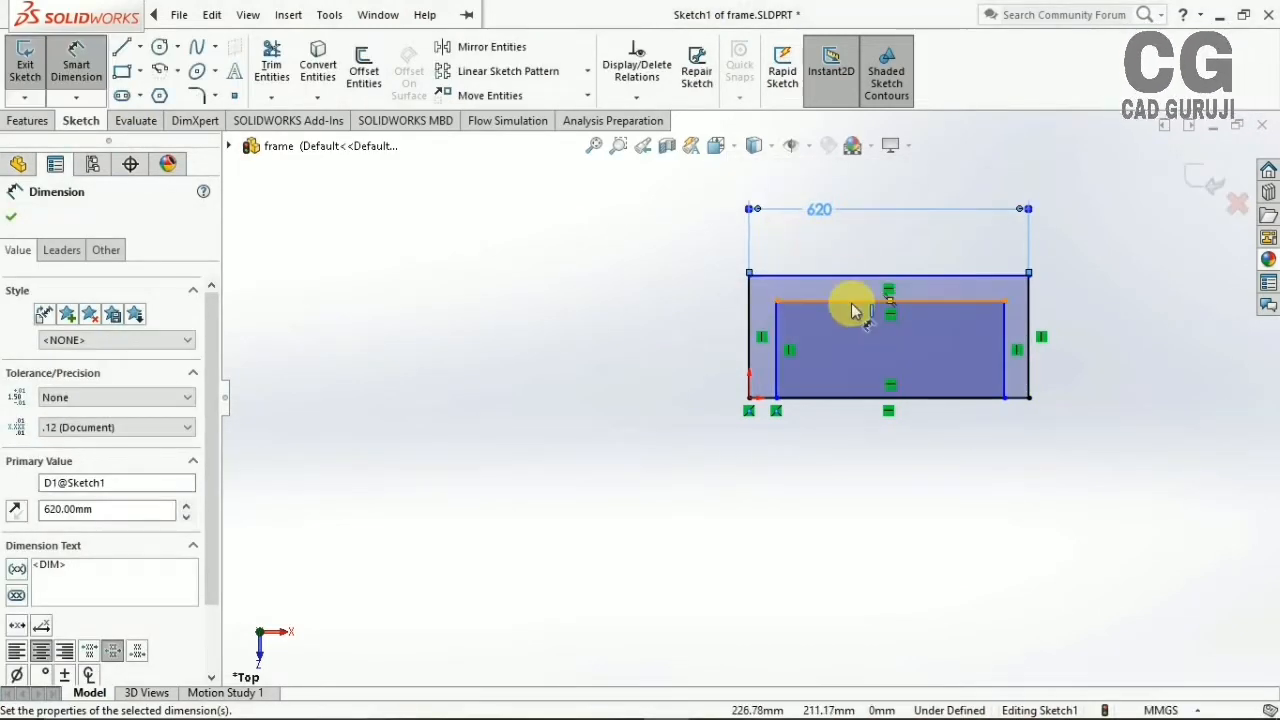
Dimension the outer rectangle's height as 490/2 mm
left_click(1093, 362)
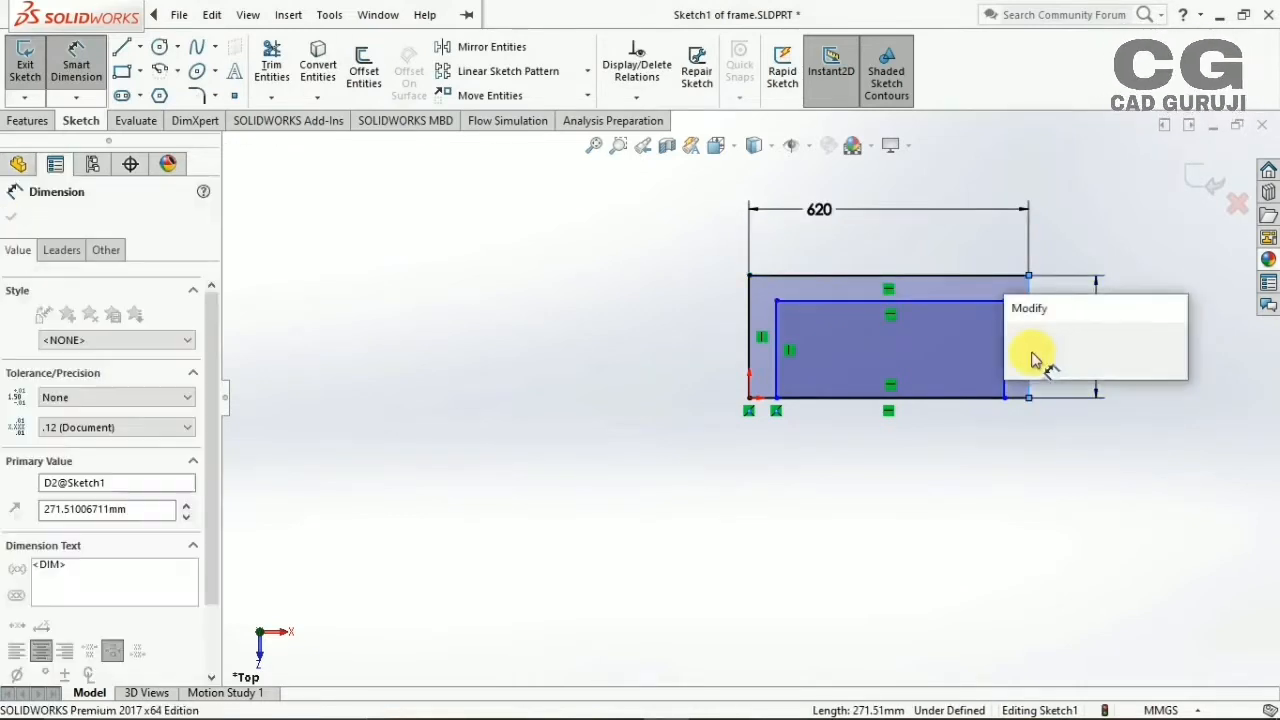
type("490")
key("Return")
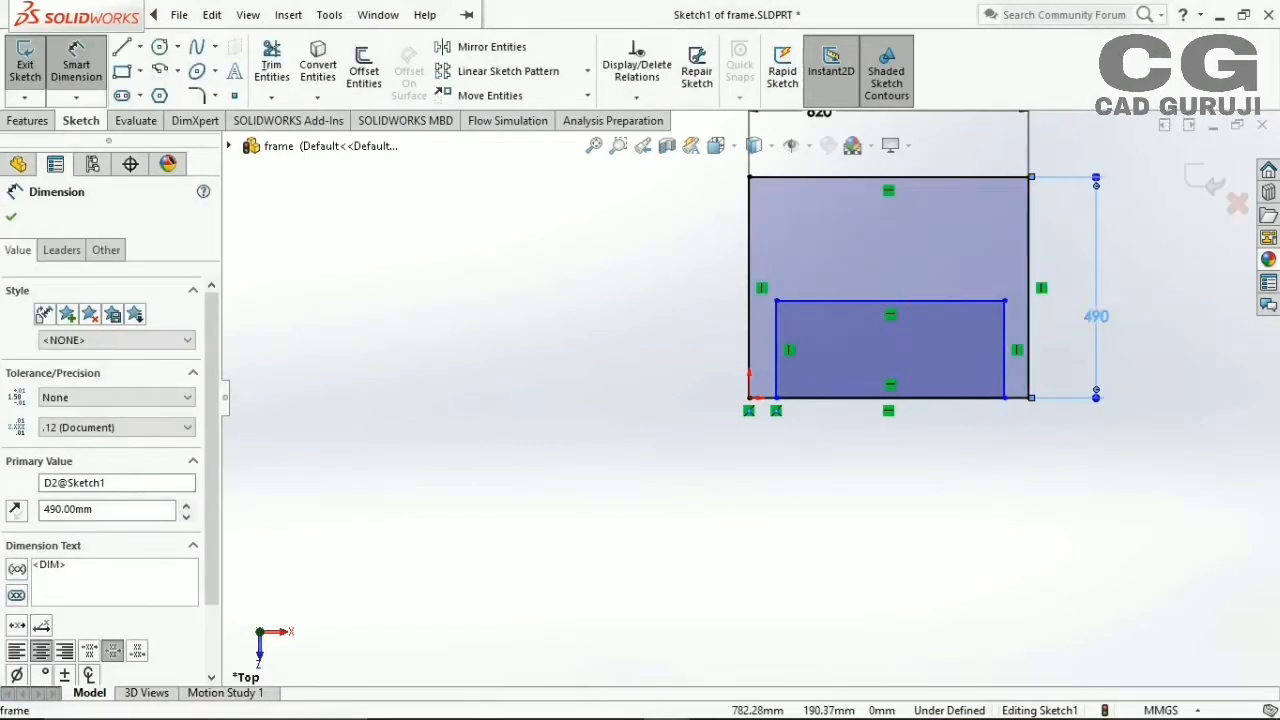
double_click(1096, 316)
type("490/2")
key("Return")
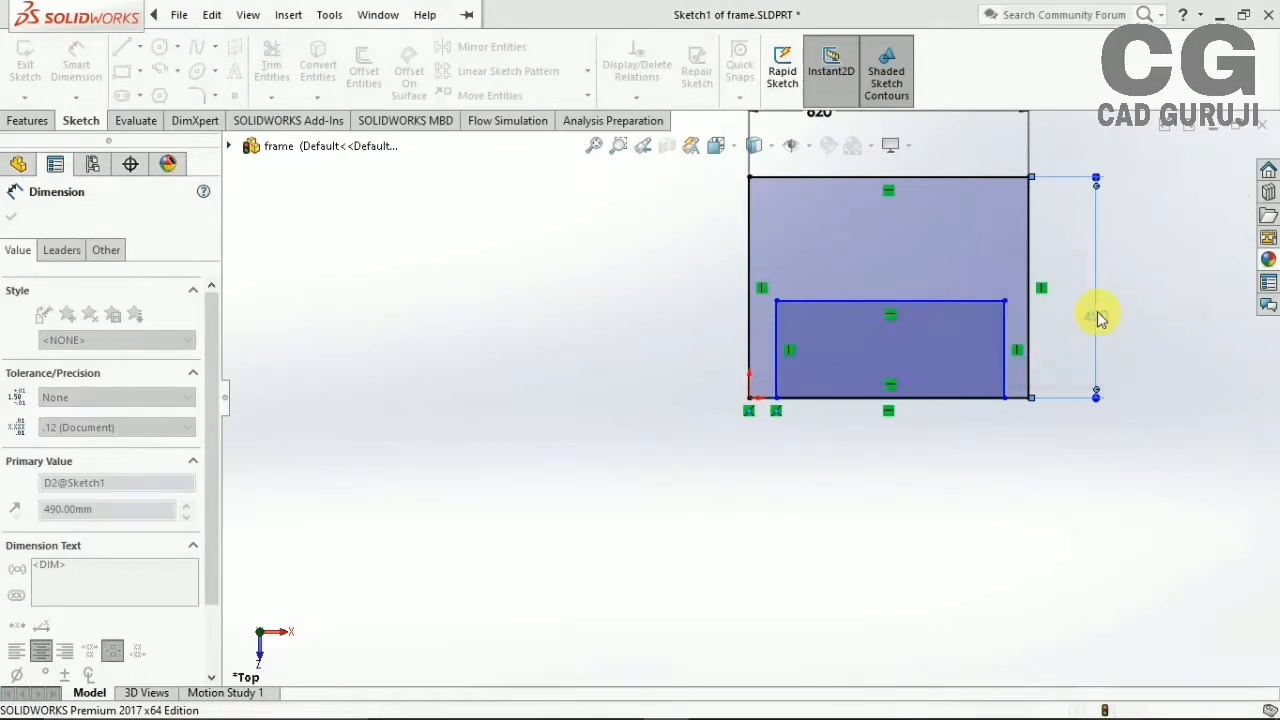
Dimension the gap between the upper edges of the inner and outer rectangles as 20 mm
left_click(975, 310)
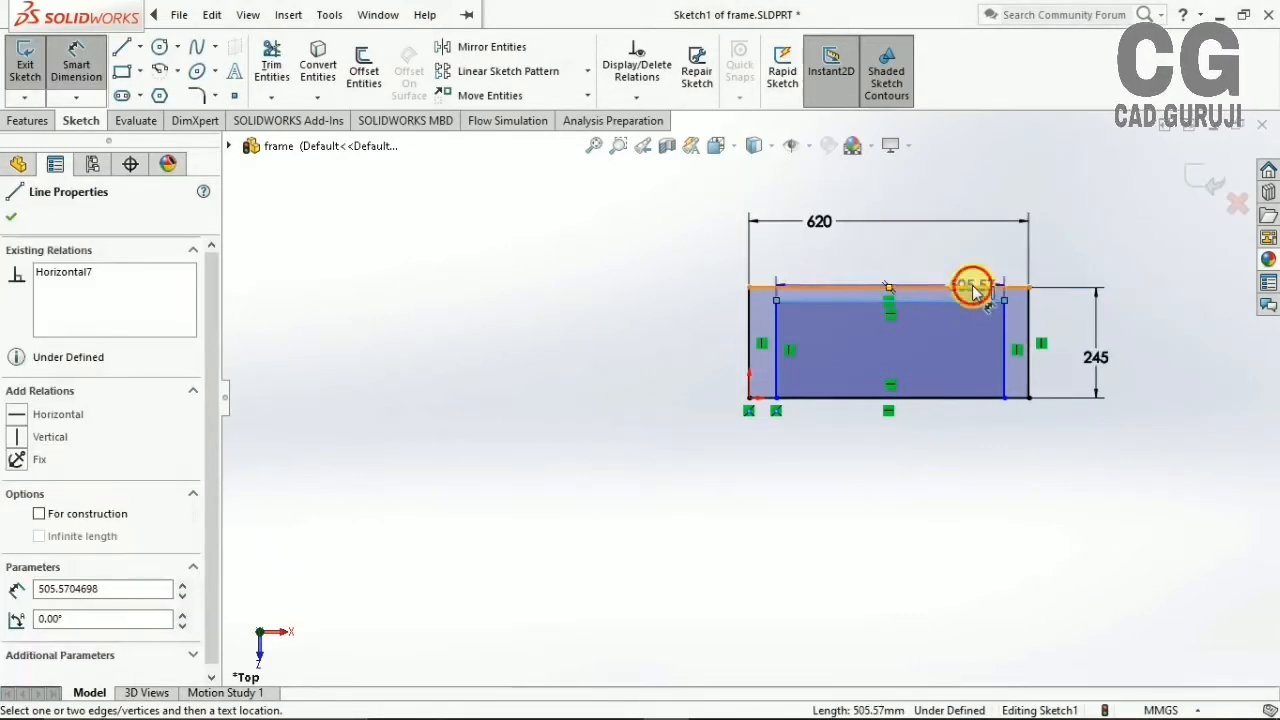
left_click(971, 288)
left_click(623, 294)
type("20")
key("Return")
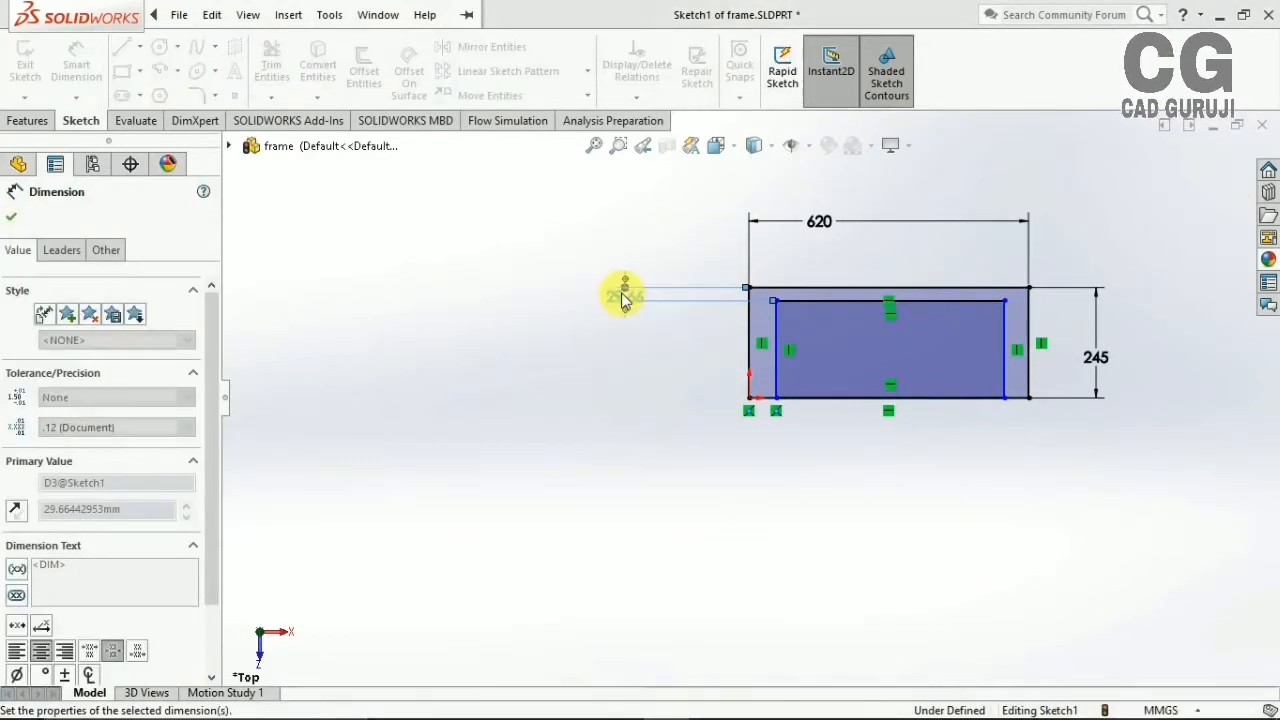
Dimension the left and right side gaps between the inner and outer rectangles as 20 mm each
left_click(749, 318)
left_click(770, 438)
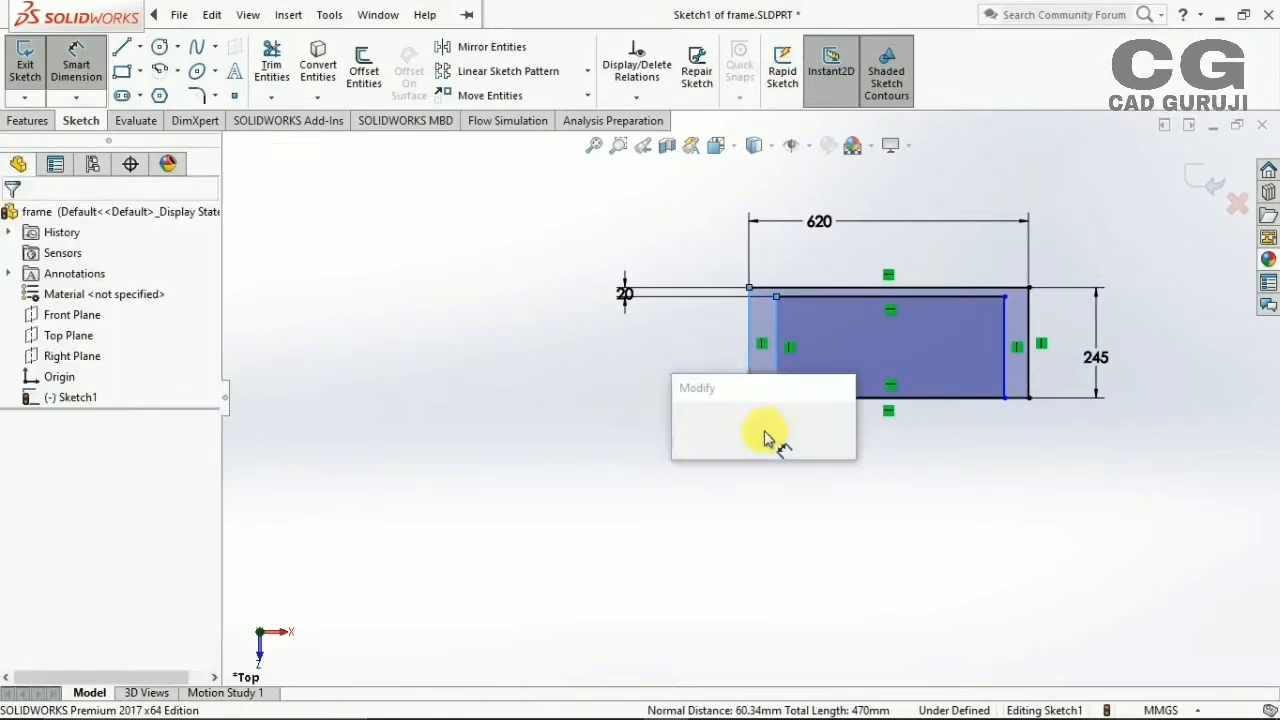
type("20")
key("Return")
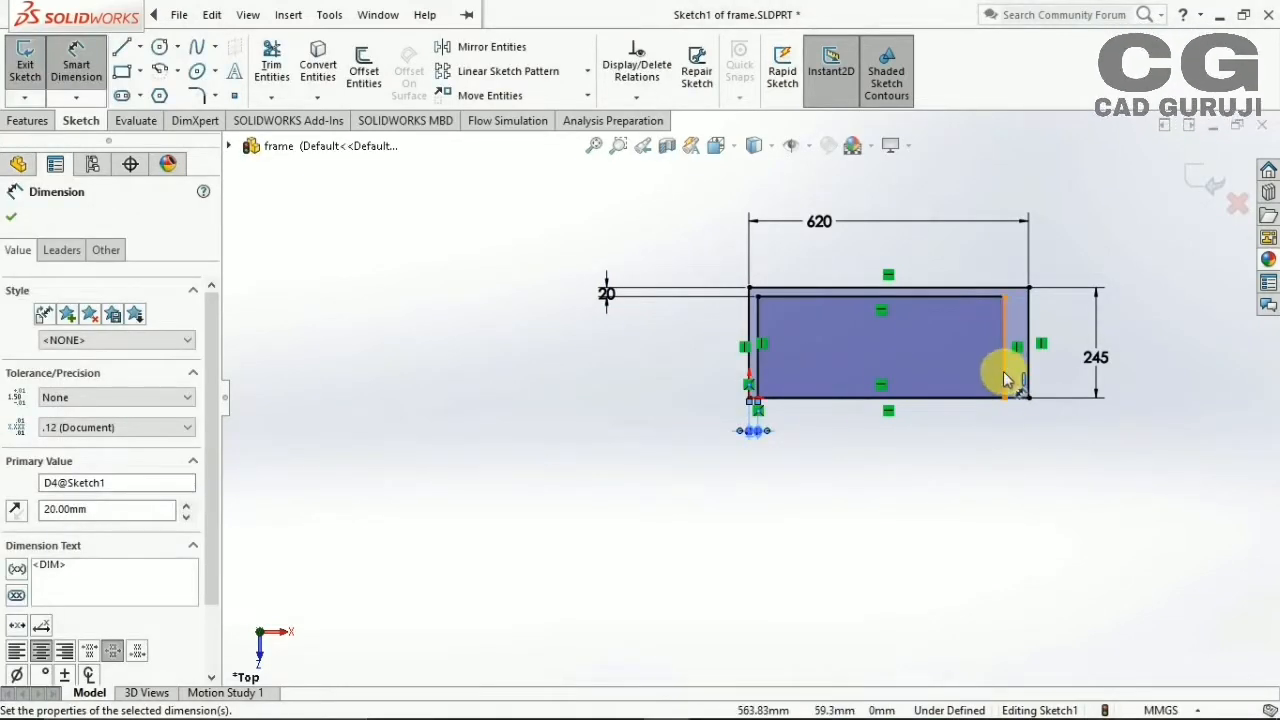
left_click(1004, 380)
left_click(1038, 452)
type("20")
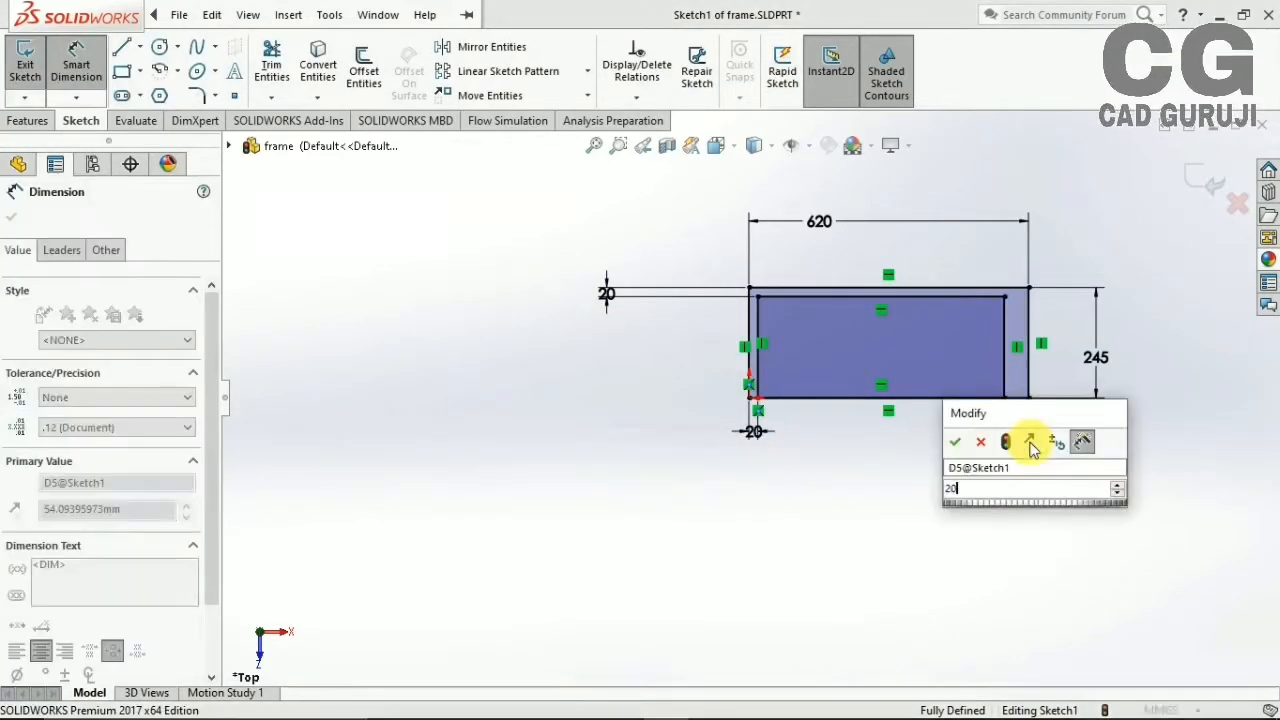
key("Return")
Trim the overlapping lower edges between the two side legs to leave a U-shaped profile, and exit the sketch
left_click(288, 14)
left_click(264, 79)
left_click_drag(822, 428, 838, 364)
left_click(1231, 191)
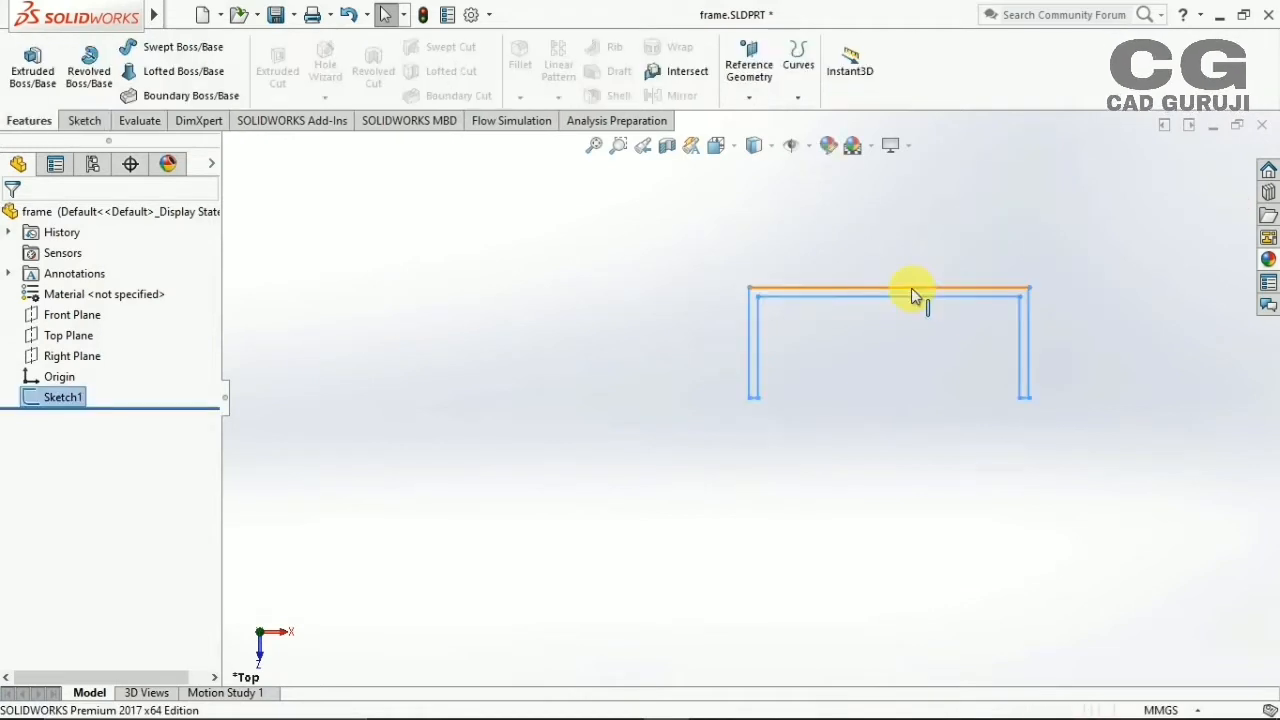
Extrude the U-shaped profile 40 mm downward from the sketch plane
left_click(30, 72)
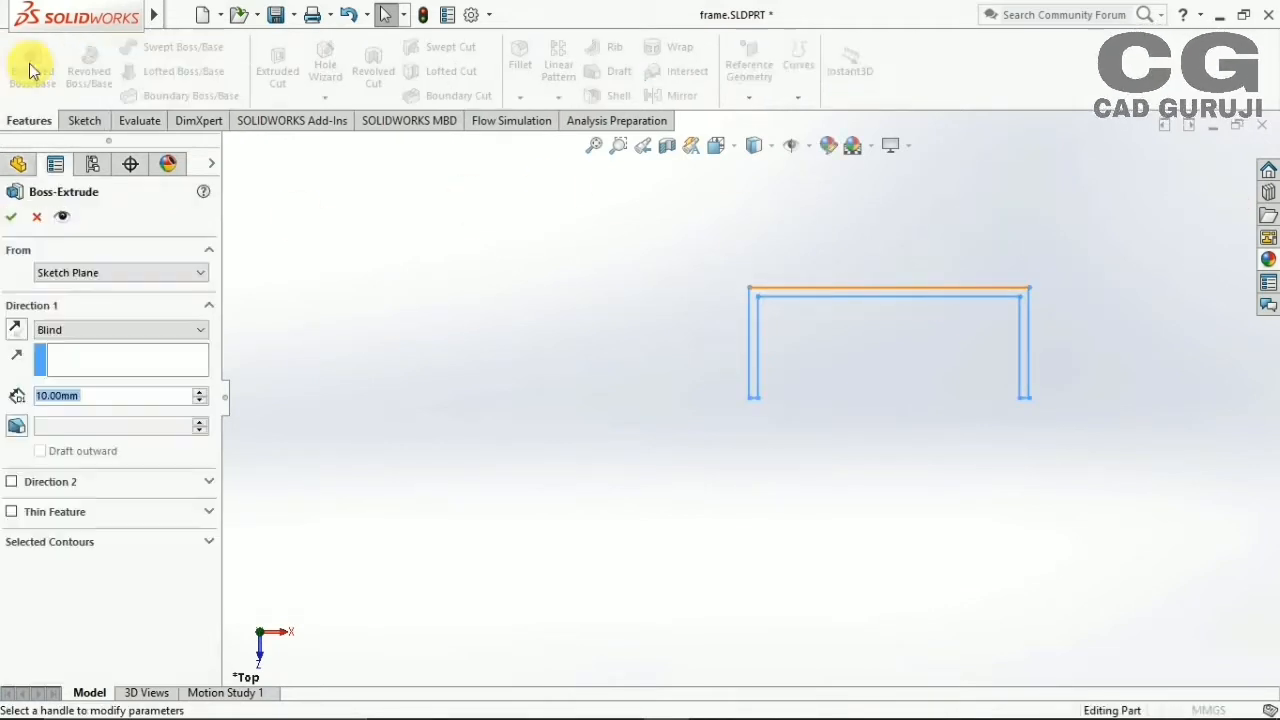
type("40")
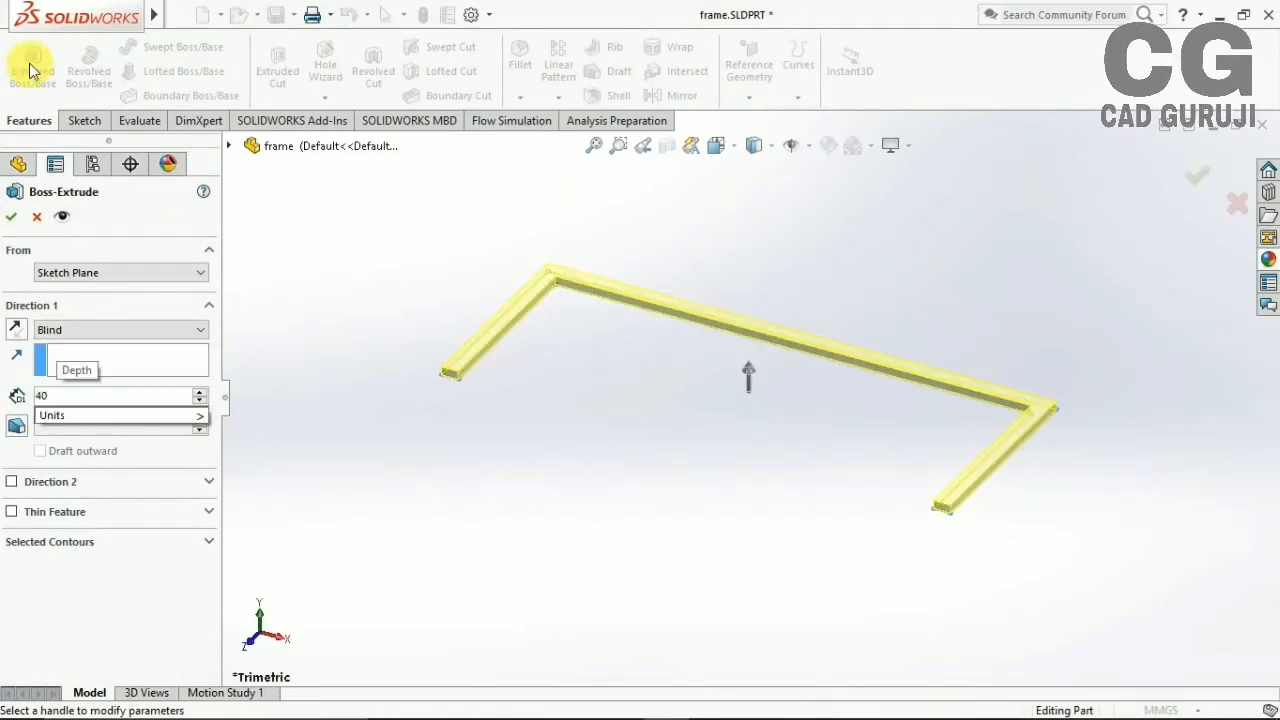
left_click_drag(748, 356, 714, 438)
double_click(116, 403)
type("40")
key("Return")
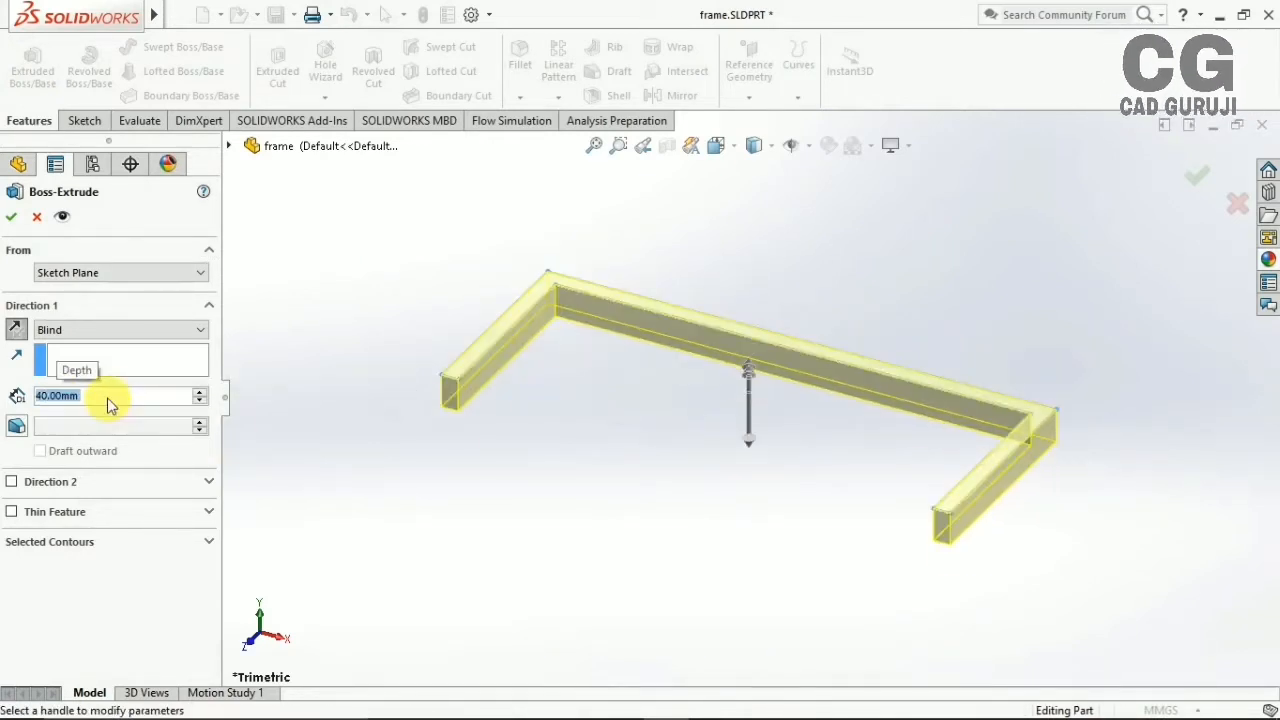
left_click(1197, 170)
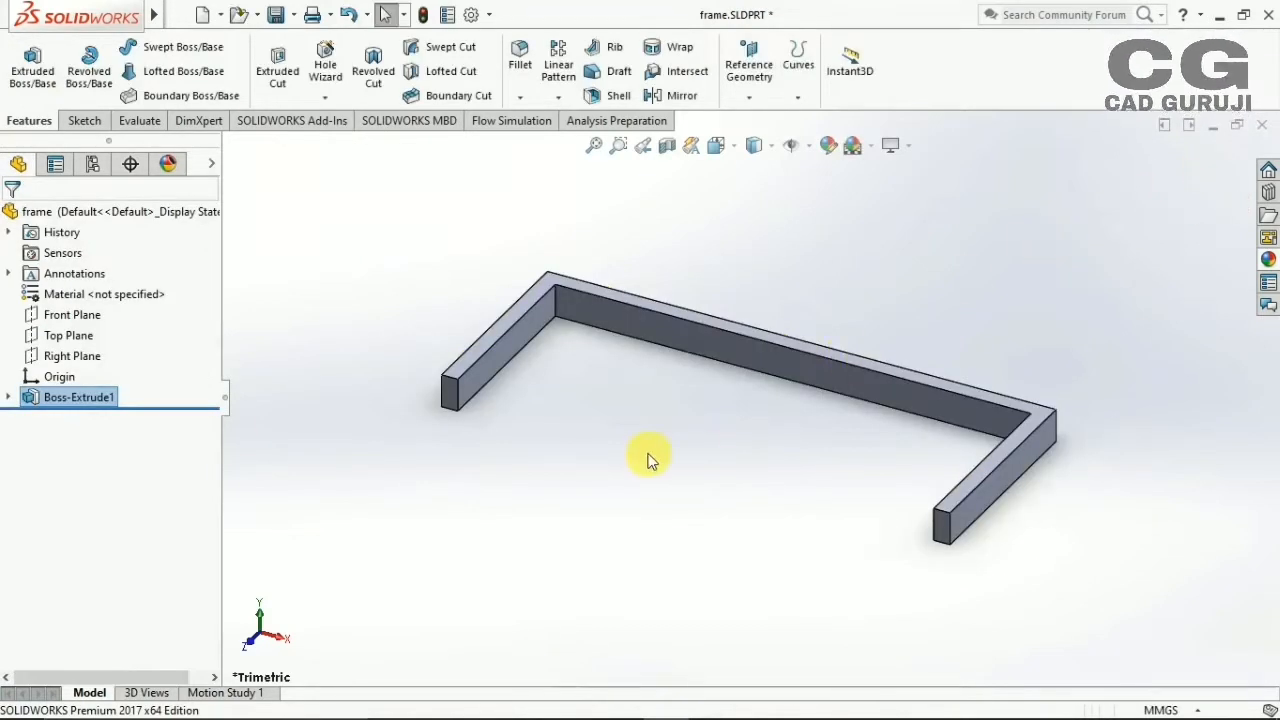
Shell the U-shaped body with a 2 mm wall thickness, removing the end faces of both legs
middle_click_drag(651, 451, 760, 190)
left_click(610, 94)
left_click(462, 438)
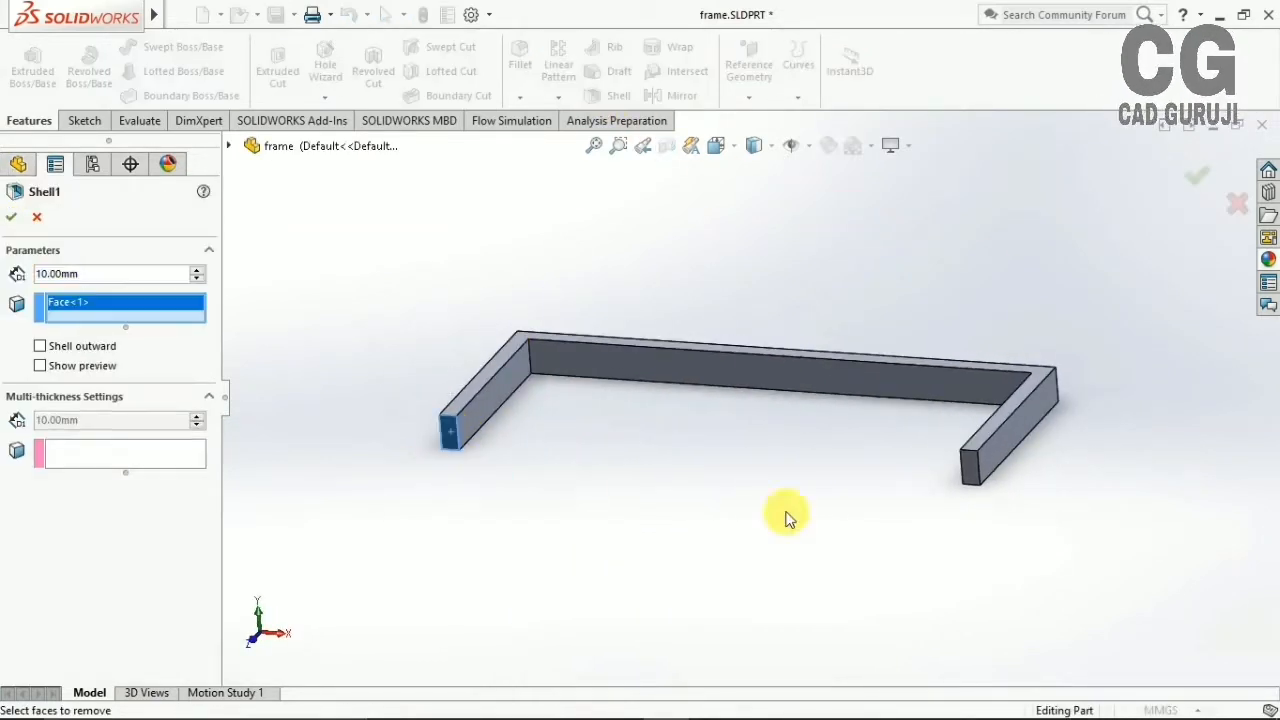
left_click(975, 478)
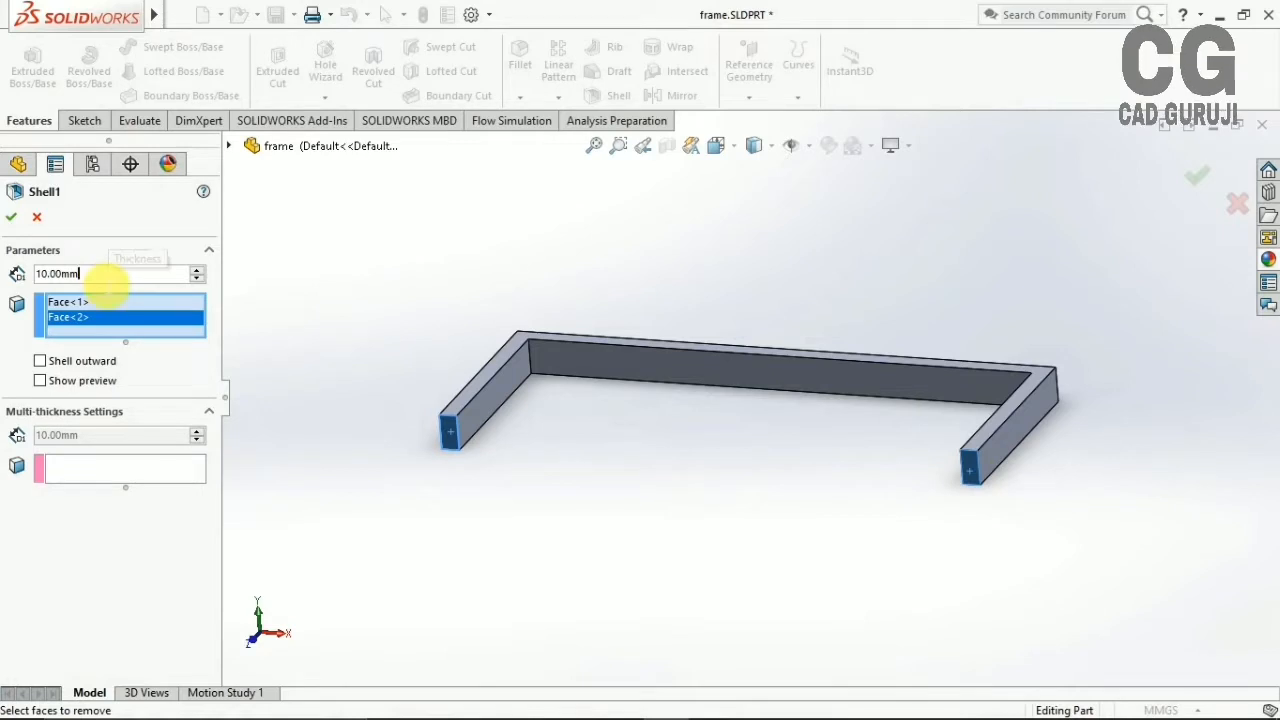
type("2")
key("Return")
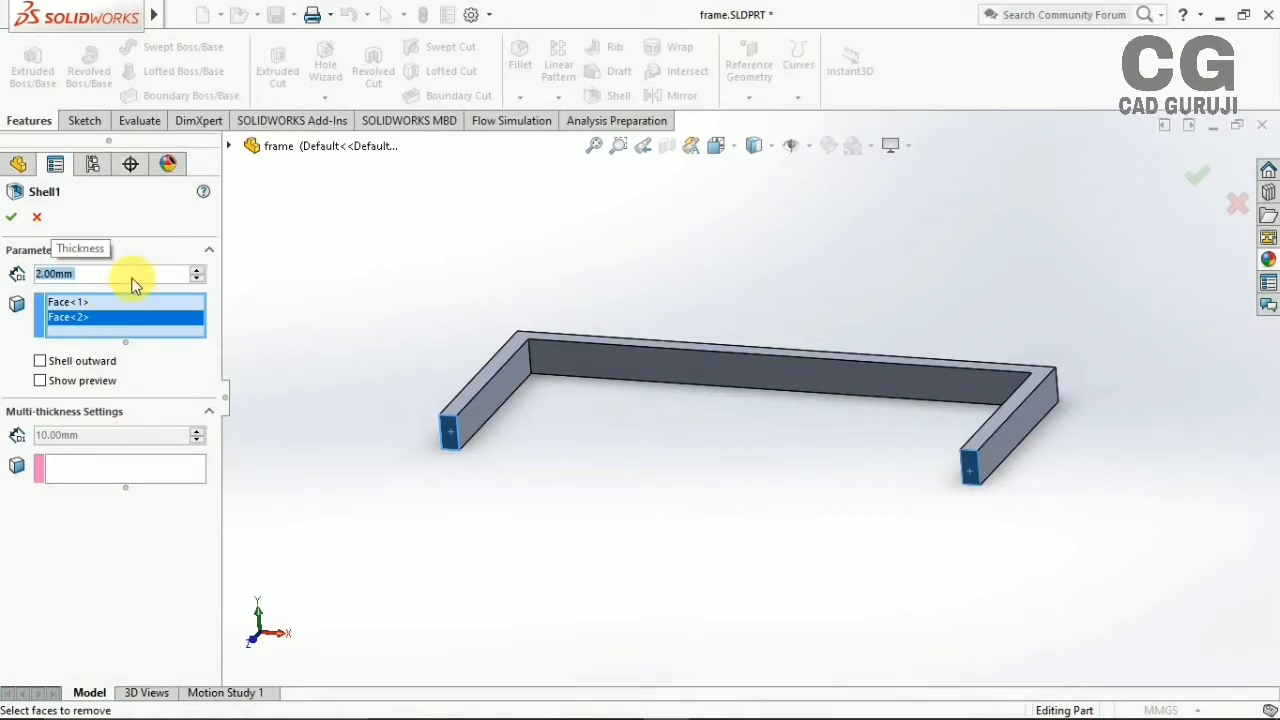
middle_click_drag(500, 437, 657, 523)
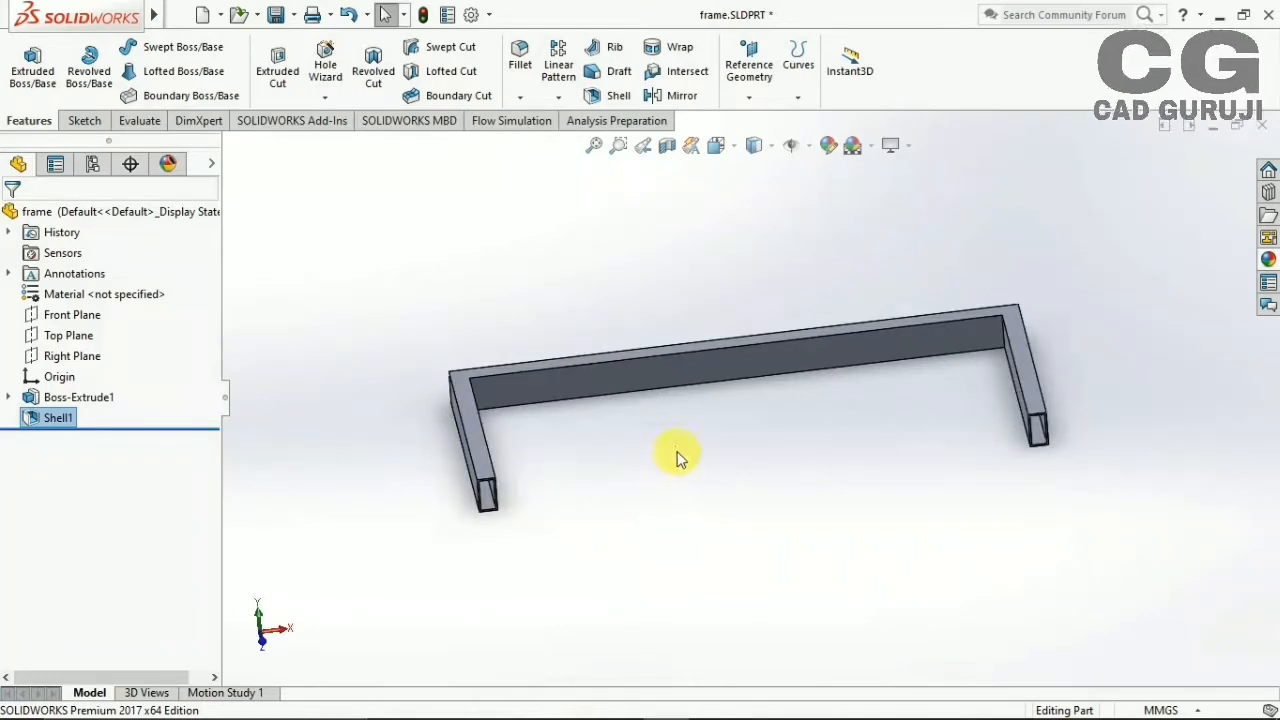
Open the U-shaped profile's sketch to check its dimensions, and exit it without editing
middle_click_drag(811, 423, 850, 290)
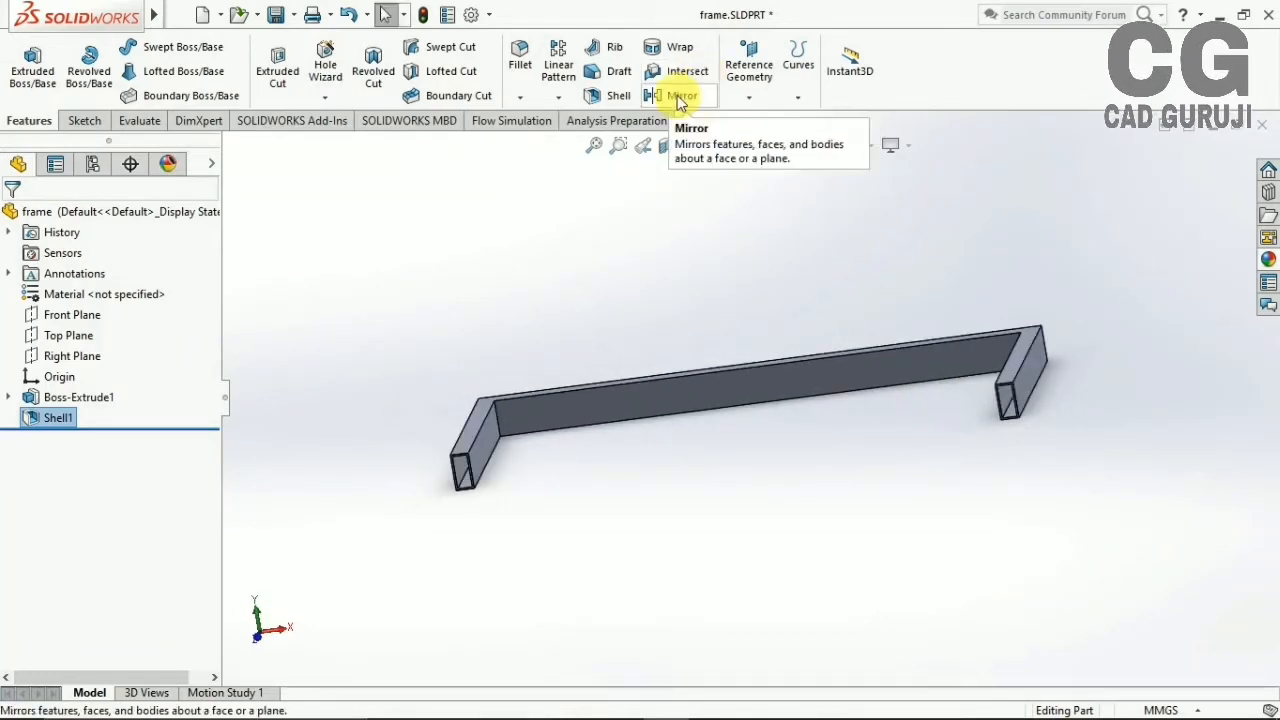
middle_click_drag(560, 430, 469, 404)
left_click(471, 404)
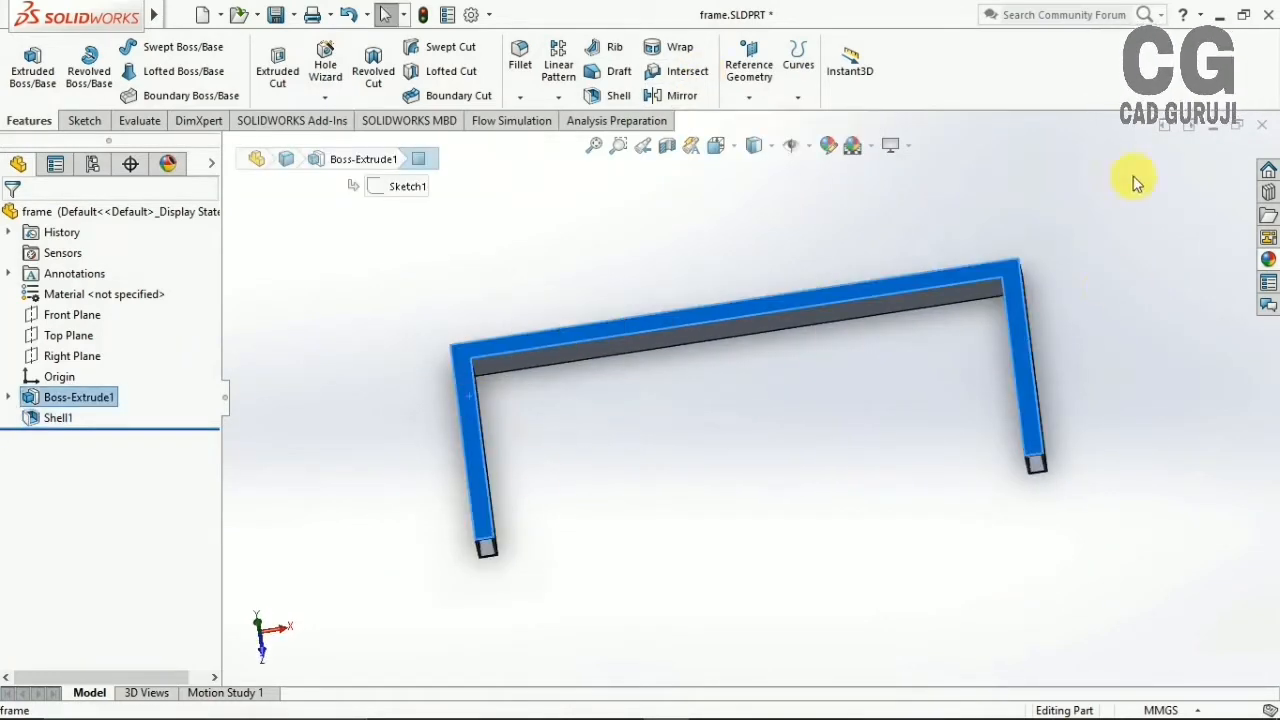
left_click(404, 188)
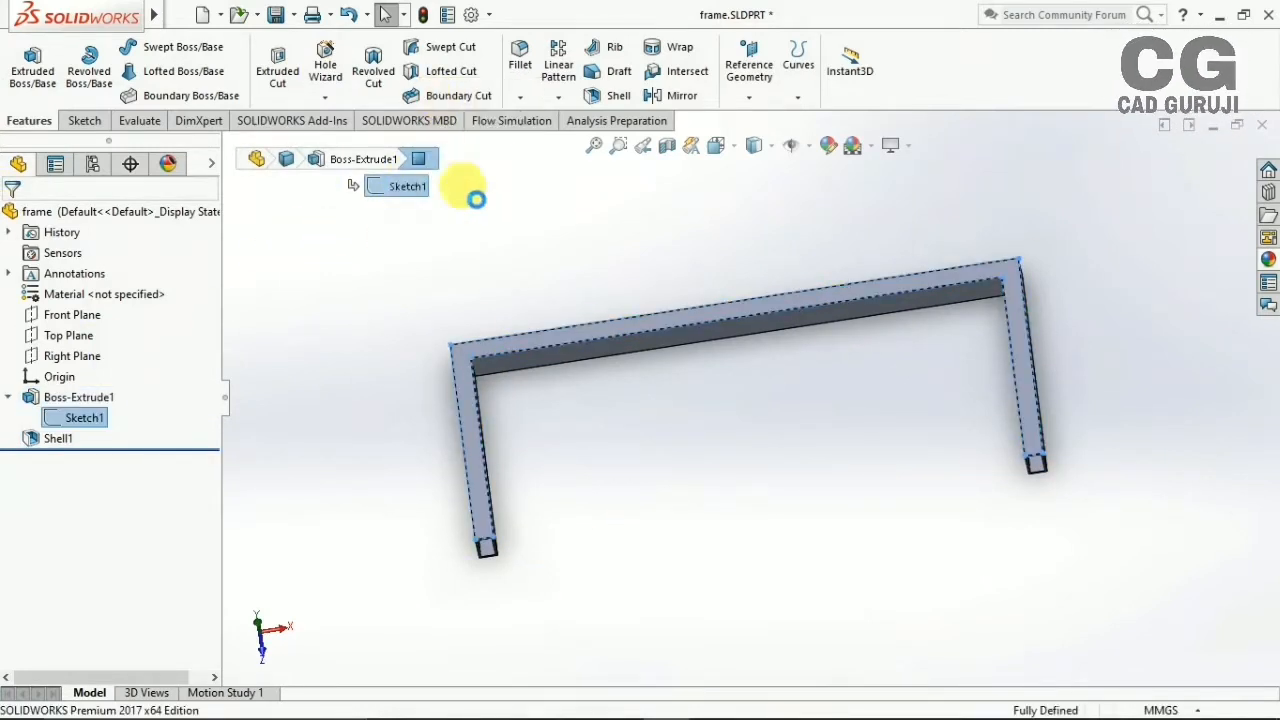
left_click(470, 192)
left_click(1205, 185)
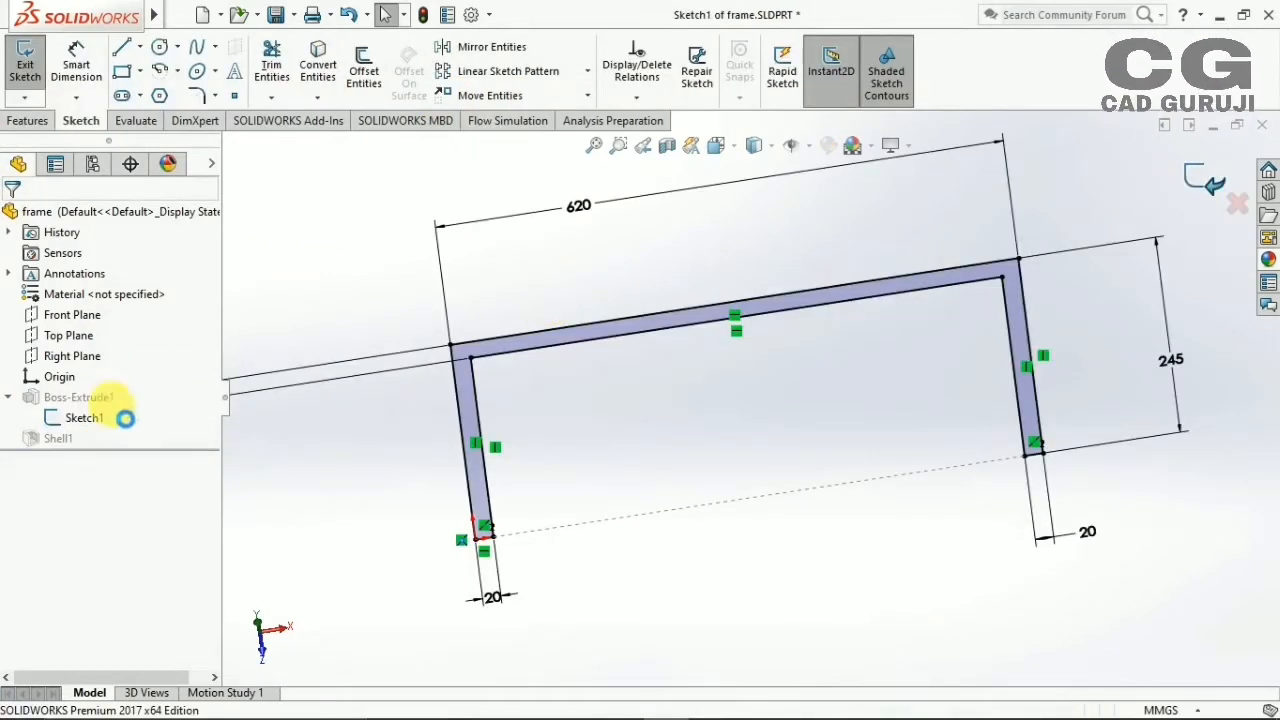
left_click(479, 353)
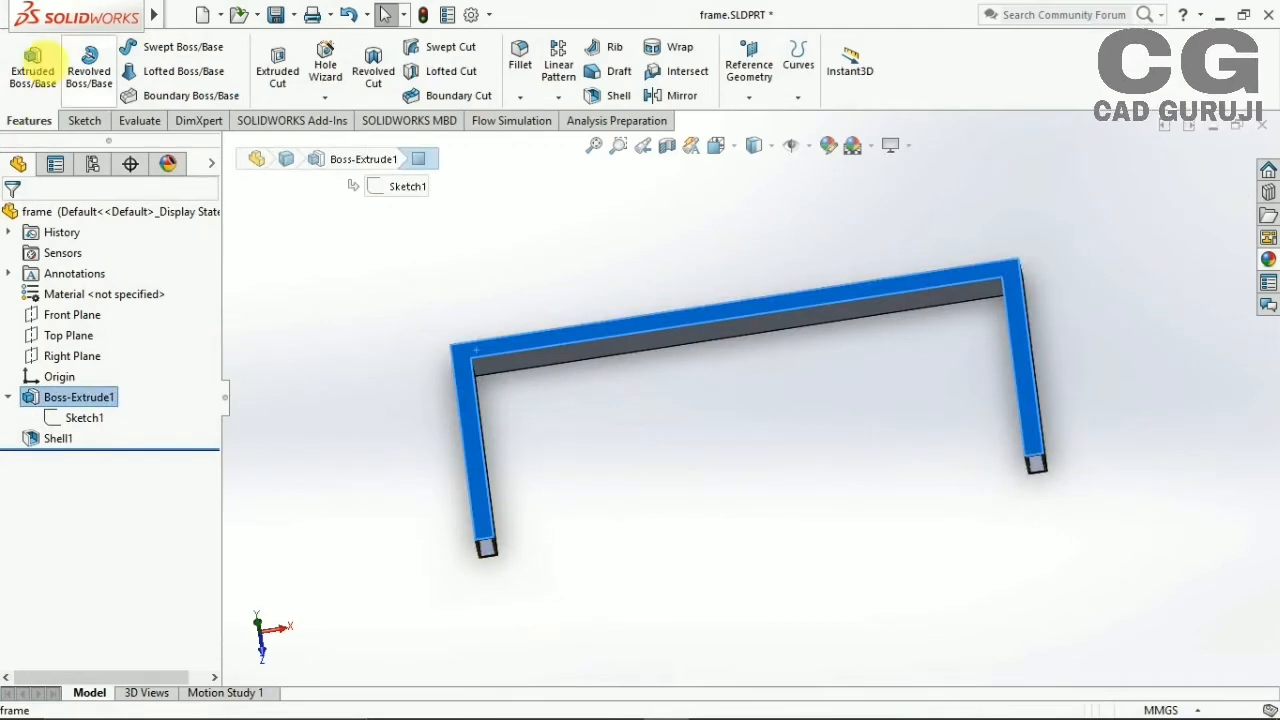
left_click(330, 318)
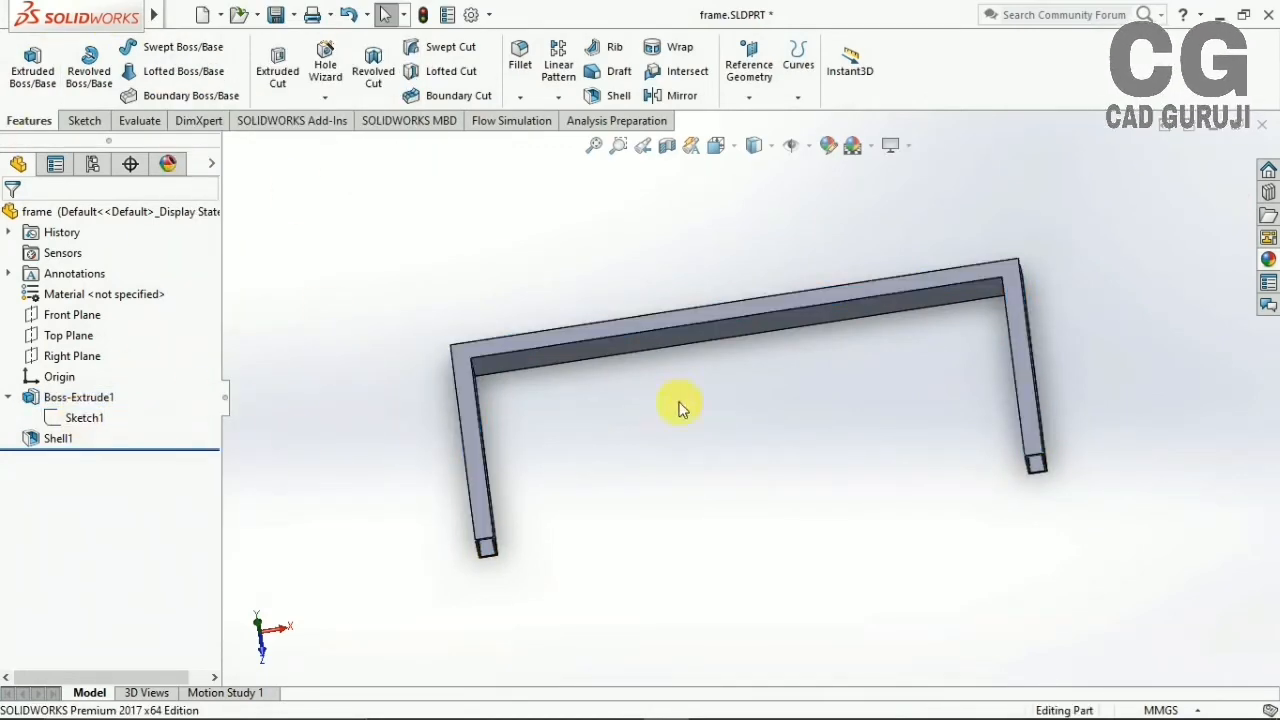
Start a sketch on the frame's top face and draw a closed line outline about 245 mm by 20 mm over the left leg
middle_click_drag(680, 405, 914, 371)
left_click(81, 120)
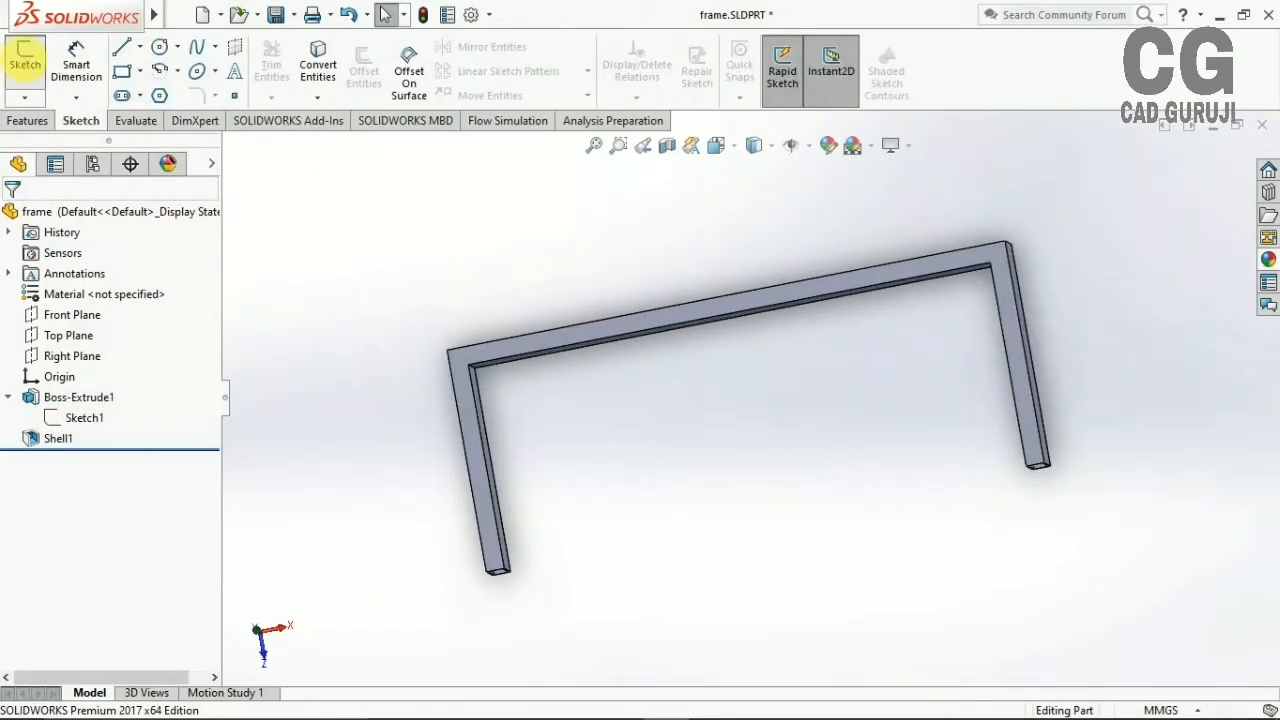
left_click(25, 55)
left_click(480, 358)
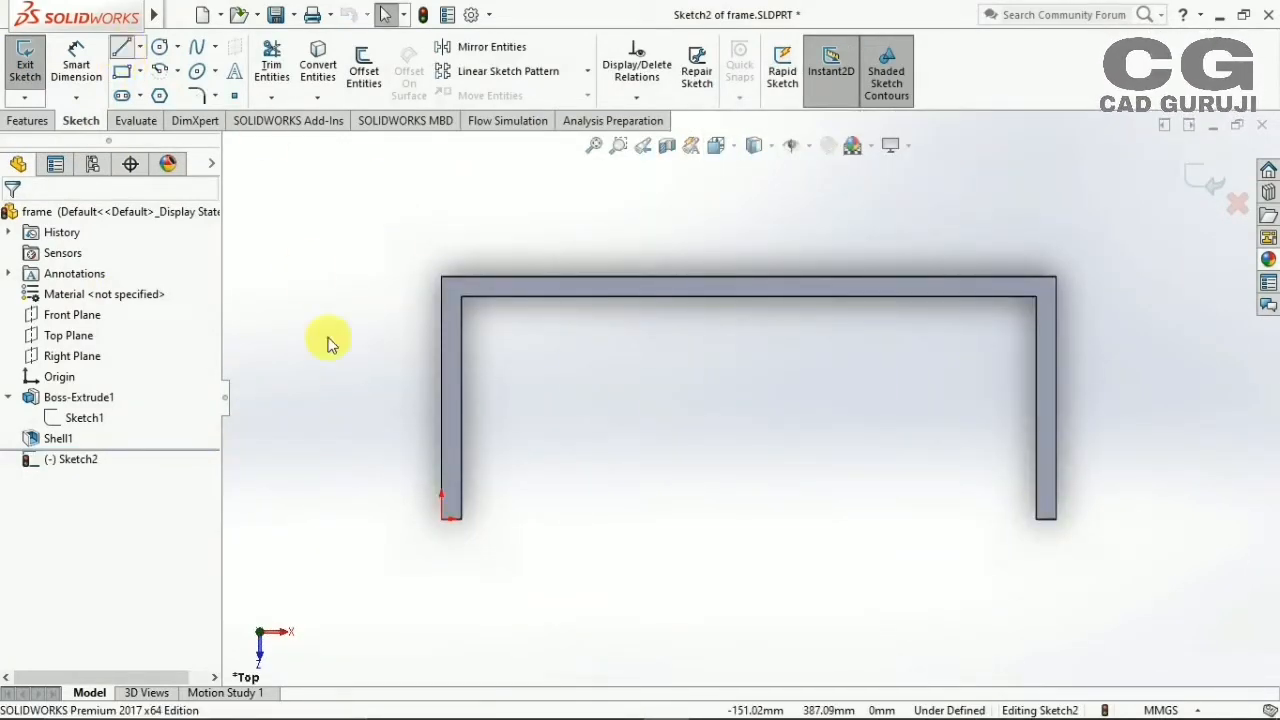
left_click(441, 518)
left_click(442, 277)
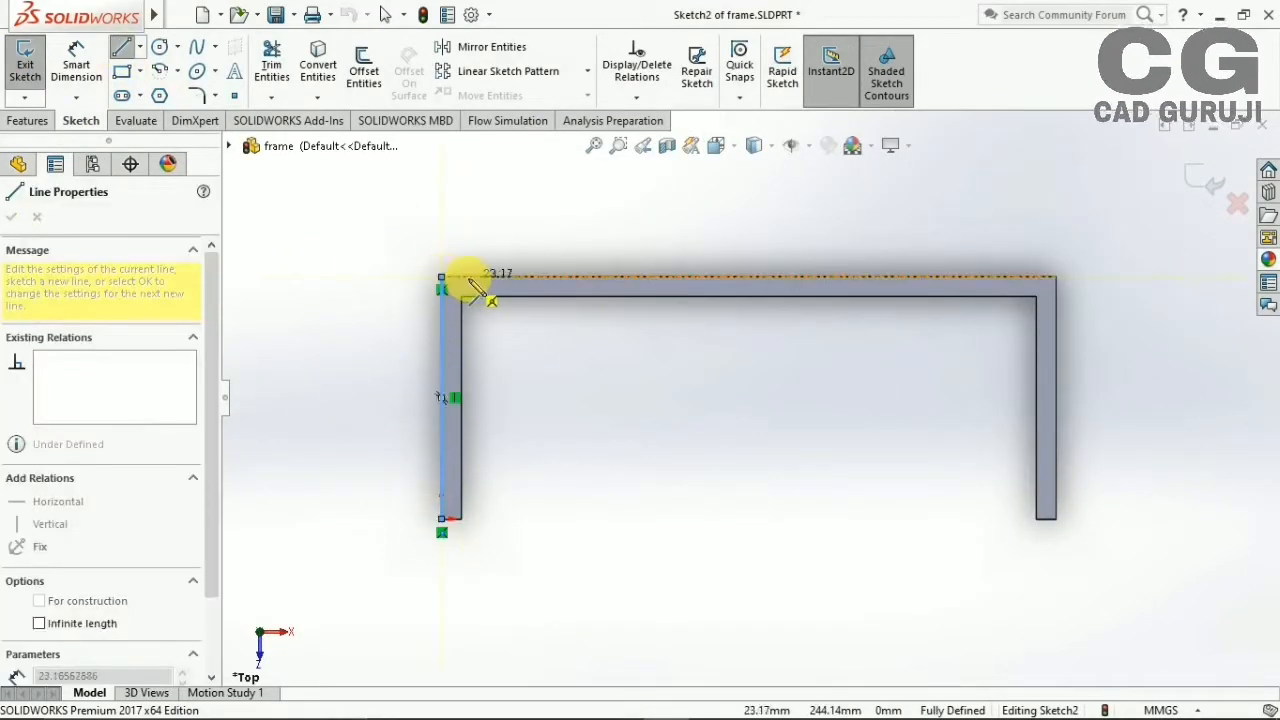
left_click(461, 277)
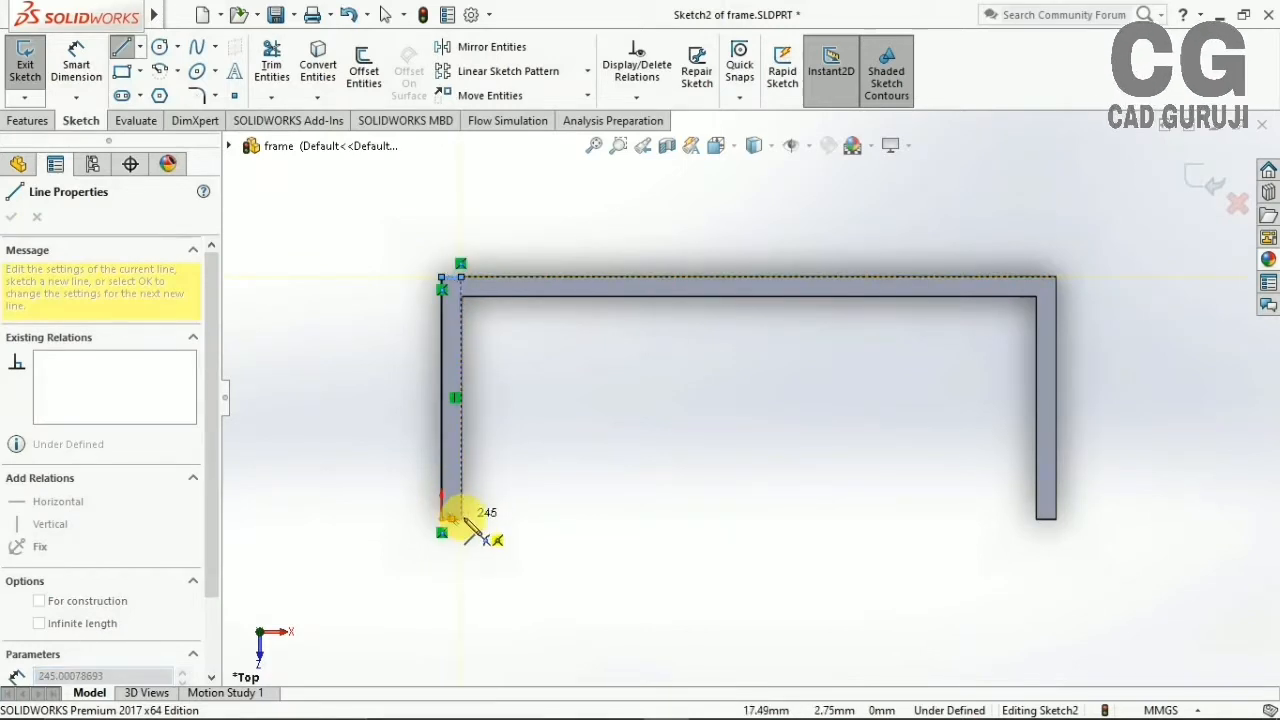
left_click(441, 518)
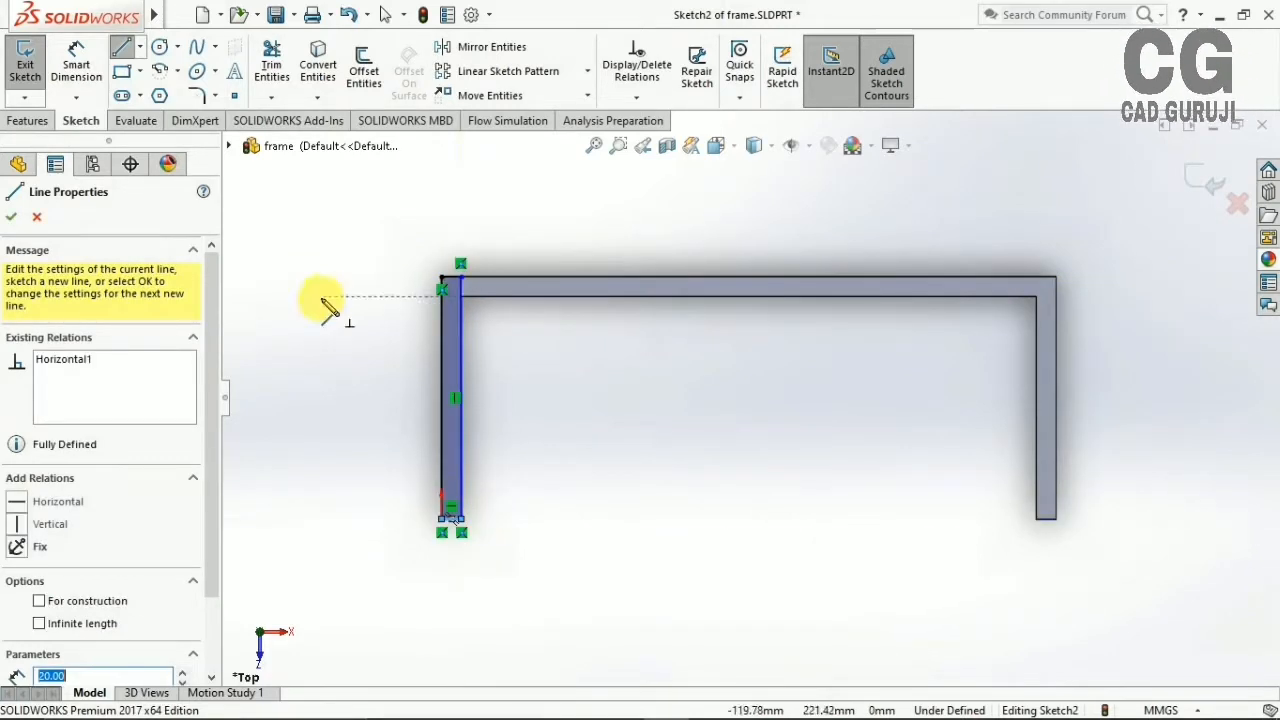
left_click(118, 68)
middle_click_drag(452, 345, 443, 332)
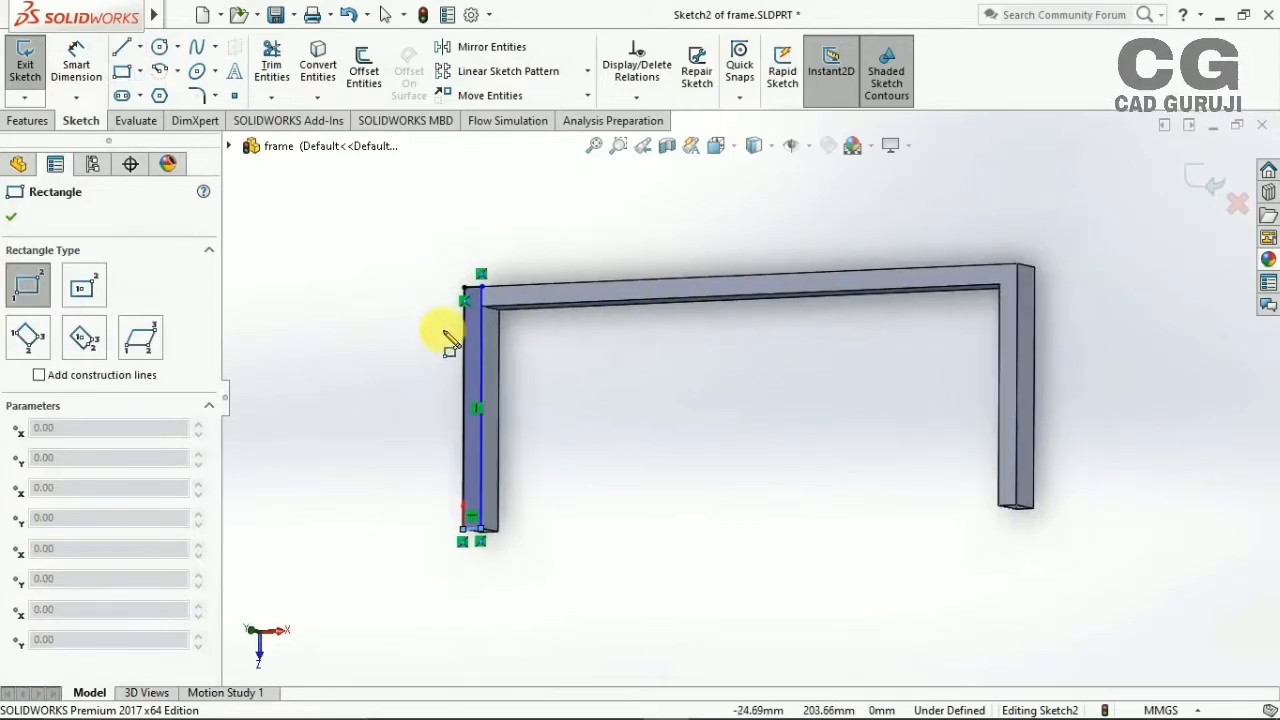
scroll(477, 384, "down", 4)
left_click(631, 361)
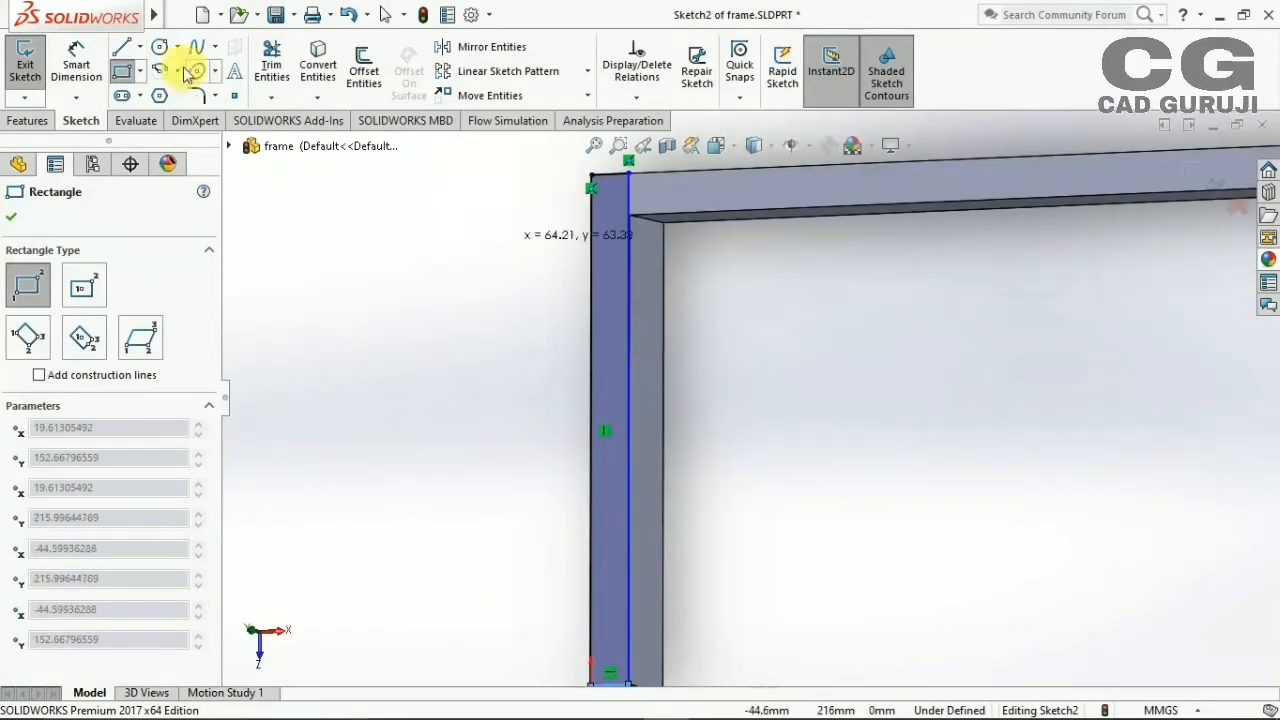
Try to dimension the outline's inner long line, and delete the resulting angle dimension
left_click(76, 65)
left_click(628, 360)
left_click(653, 363)
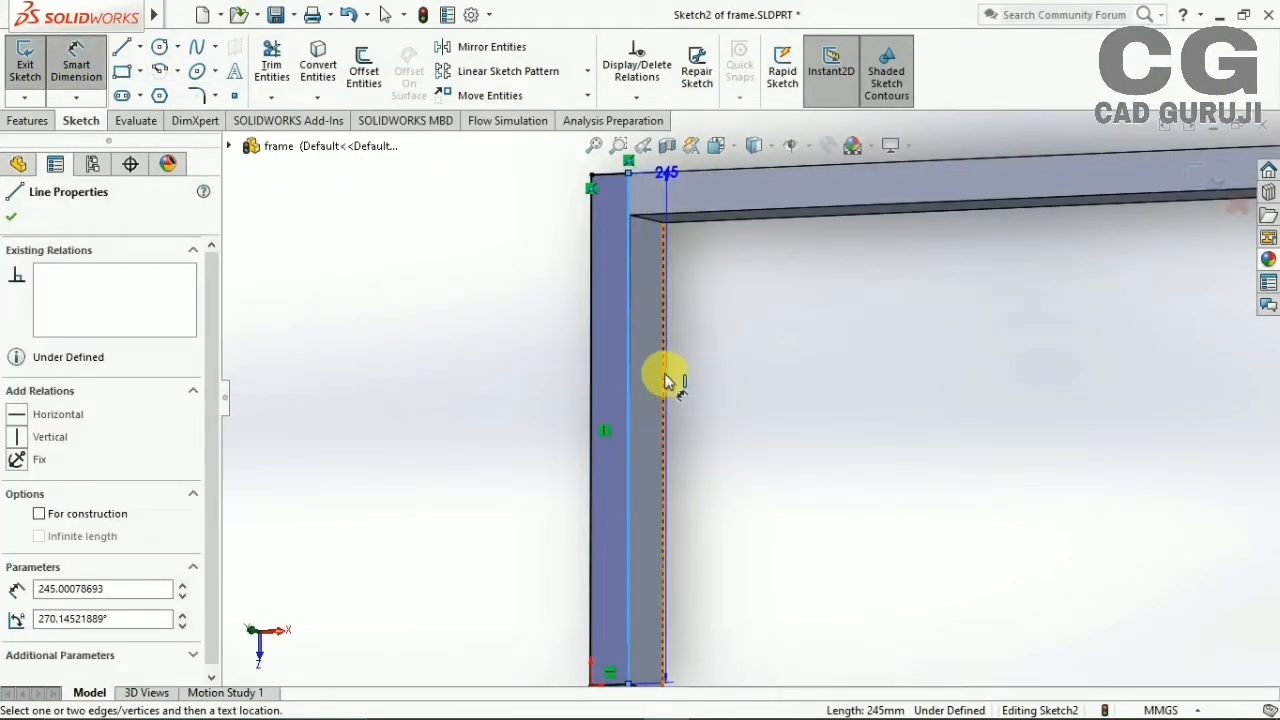
left_click(486, 239)
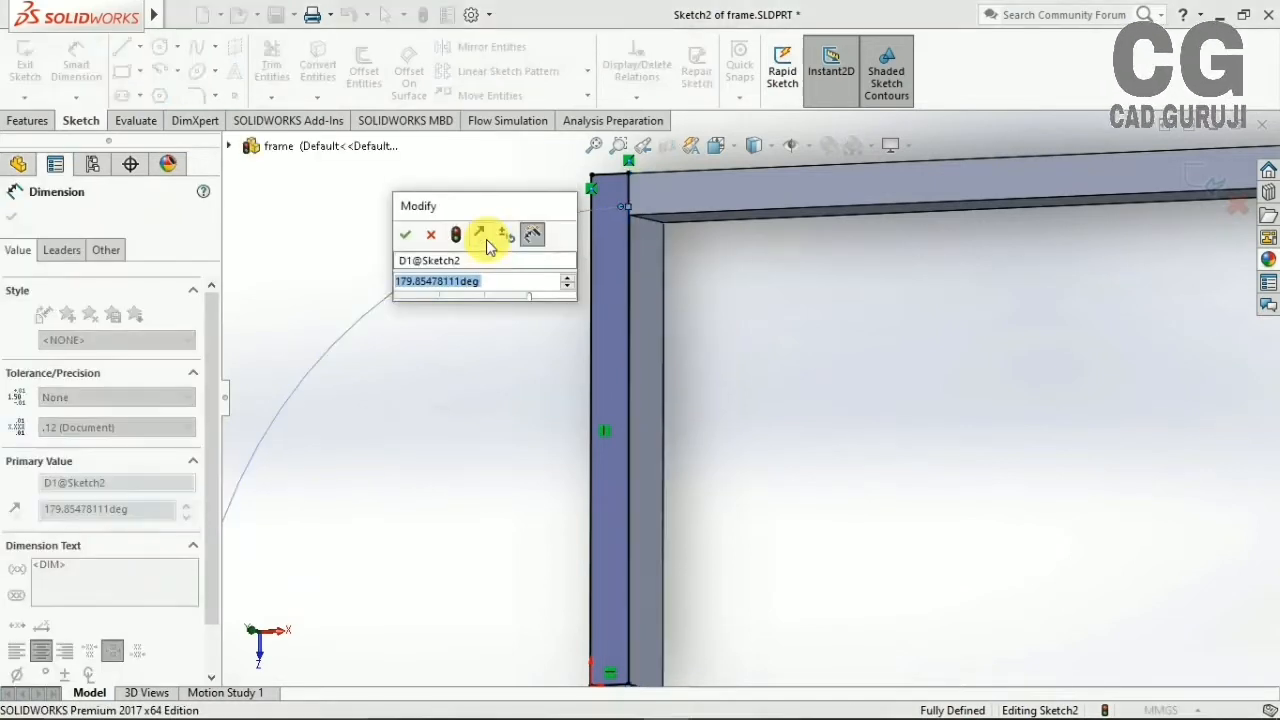
key("BackSpace")
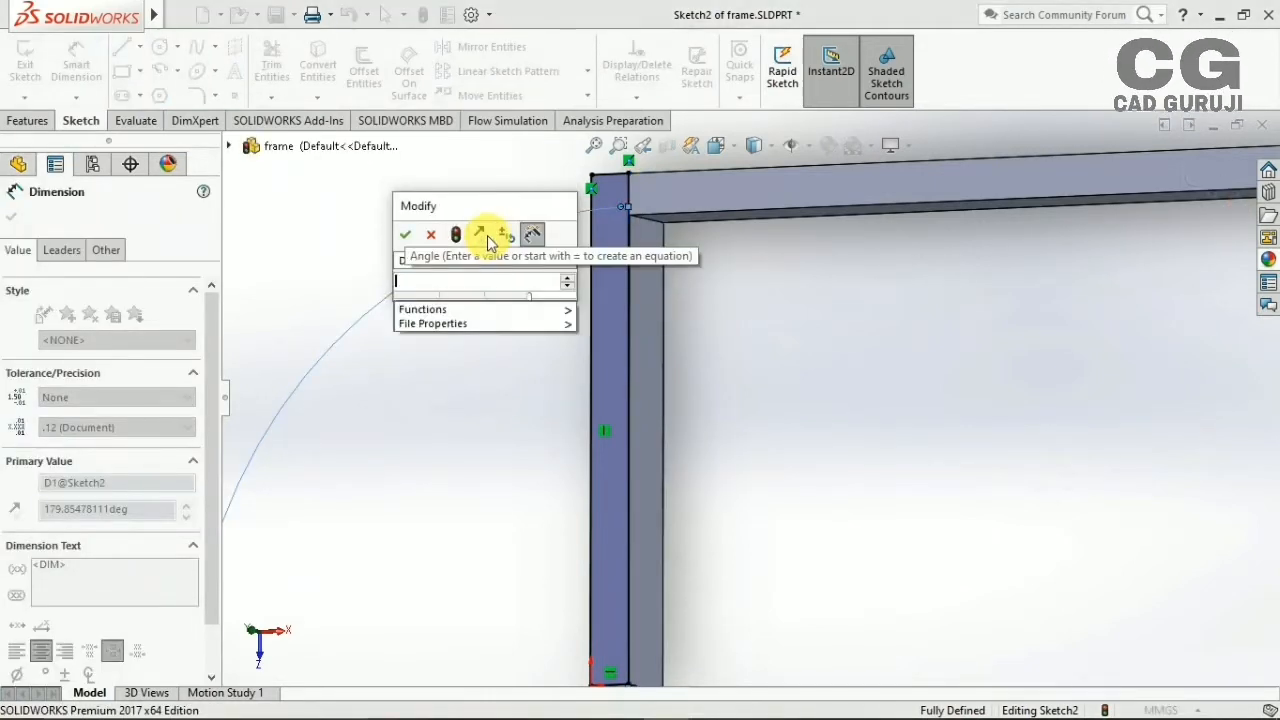
left_click(432, 235)
right_click(491, 243)
left_click(520, 258)
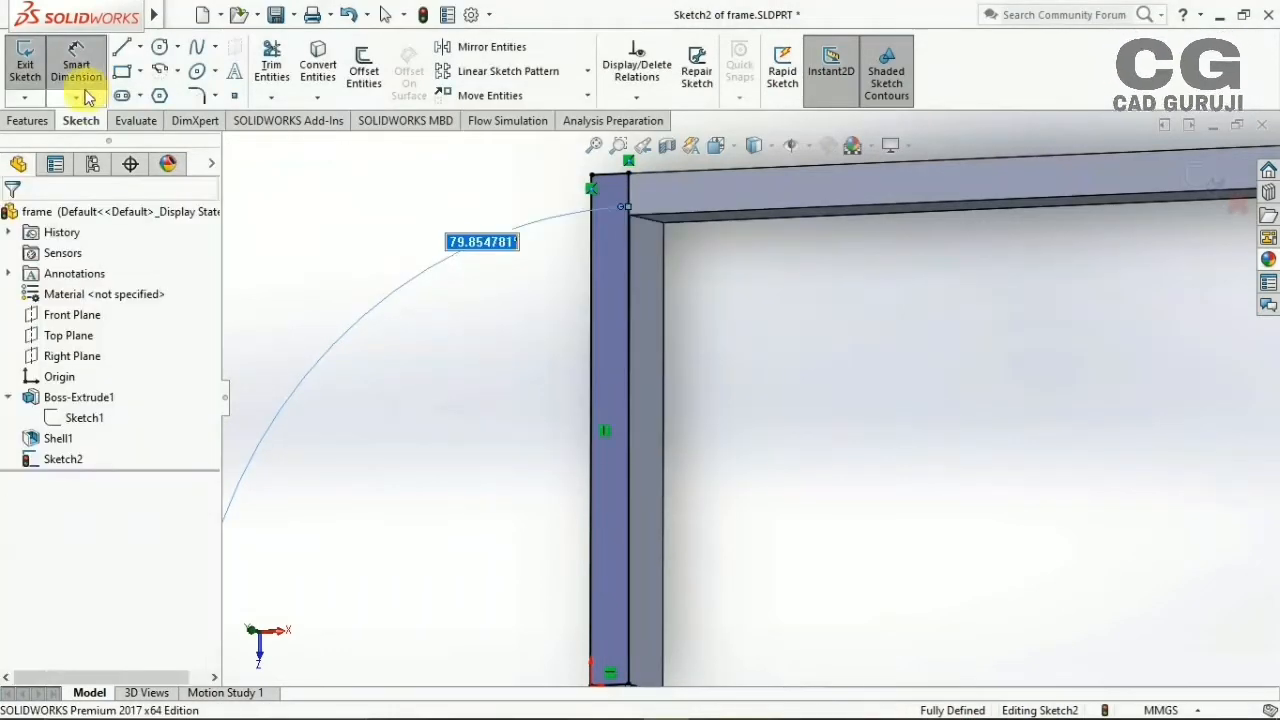
left_click(486, 250)
right_click(486, 255)
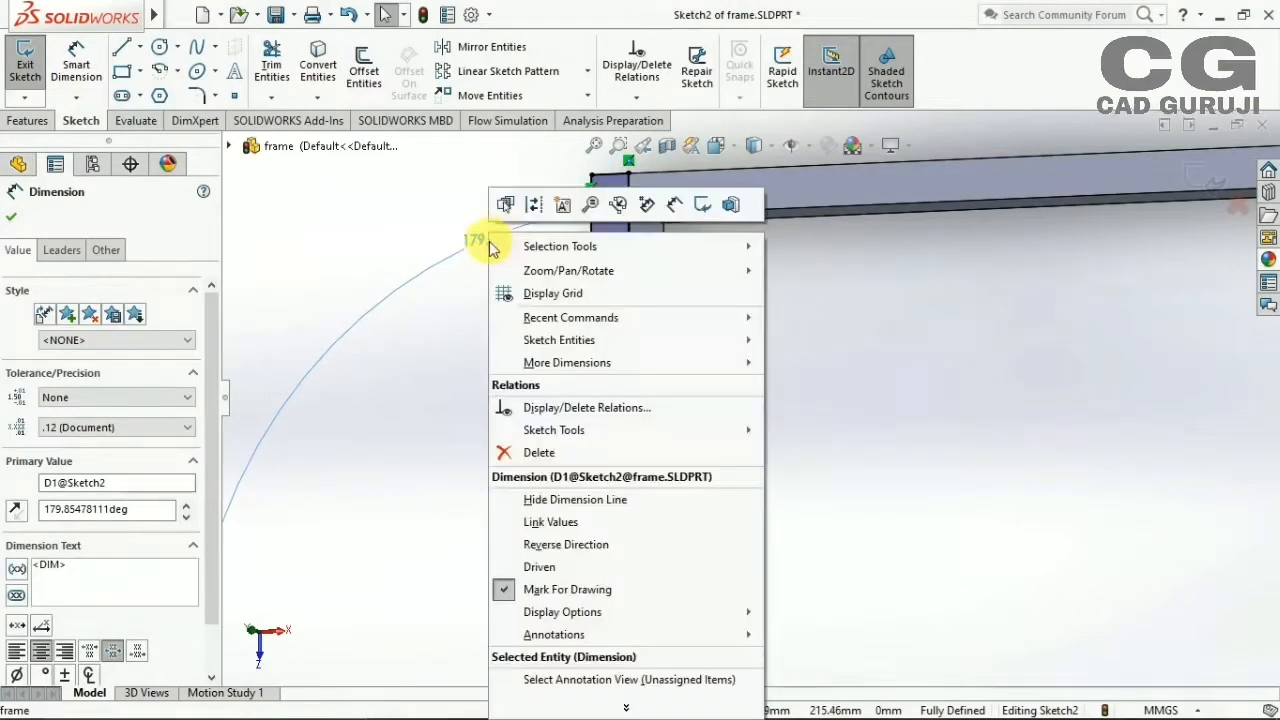
left_click(508, 449)
Apply a vertical relation to the outline's inner long line and exit the sketch
left_click(623, 270)
left_click_drag(615, 281, 606, 266)
right_click(614, 272)
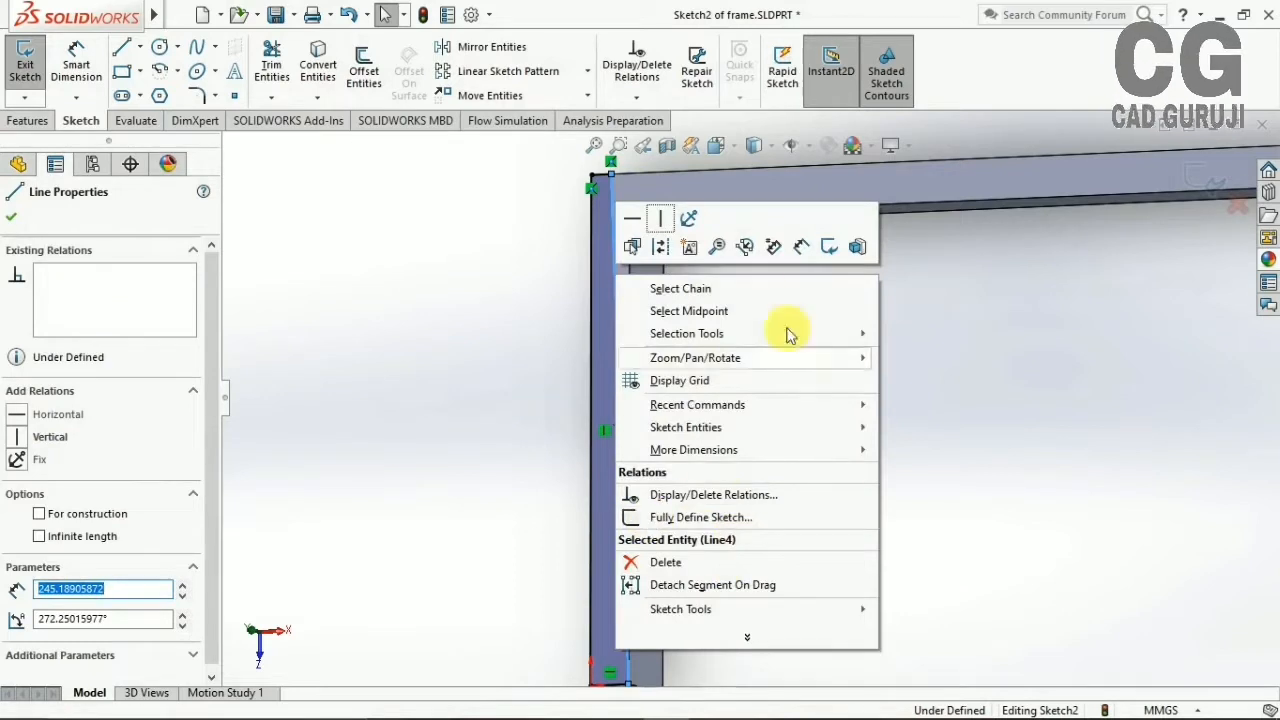
left_click(660, 218)
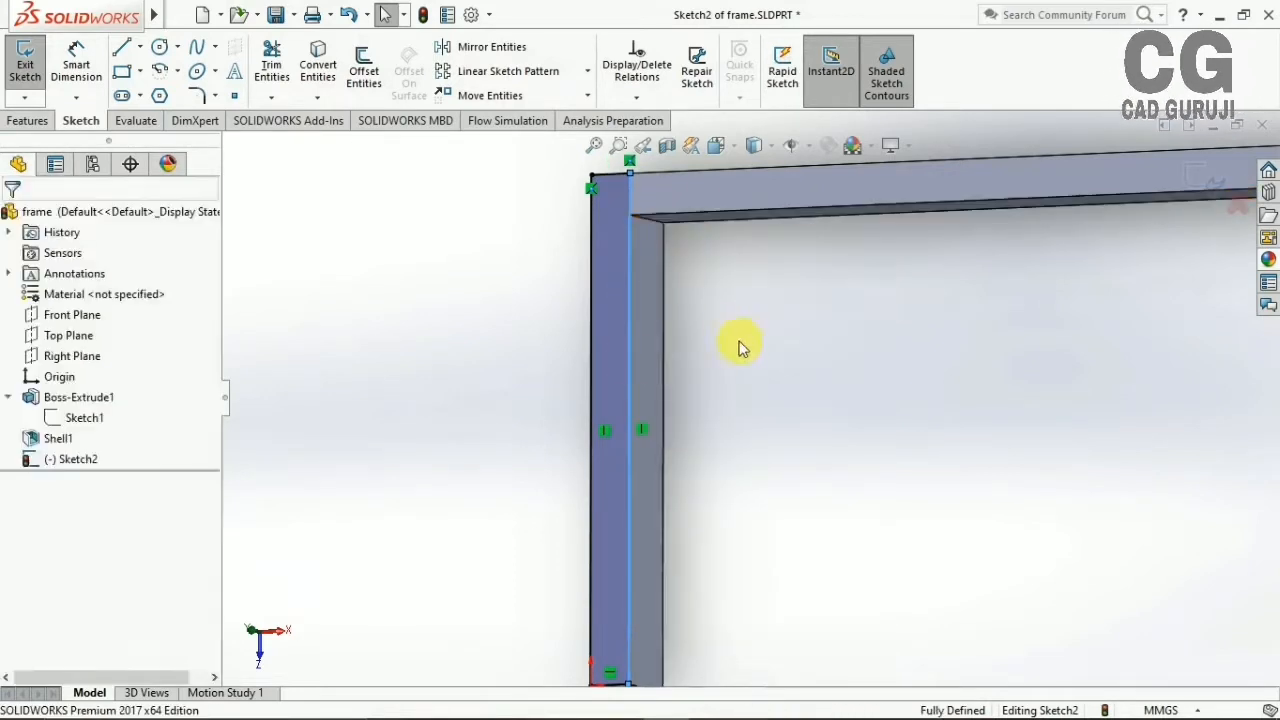
left_click(621, 370)
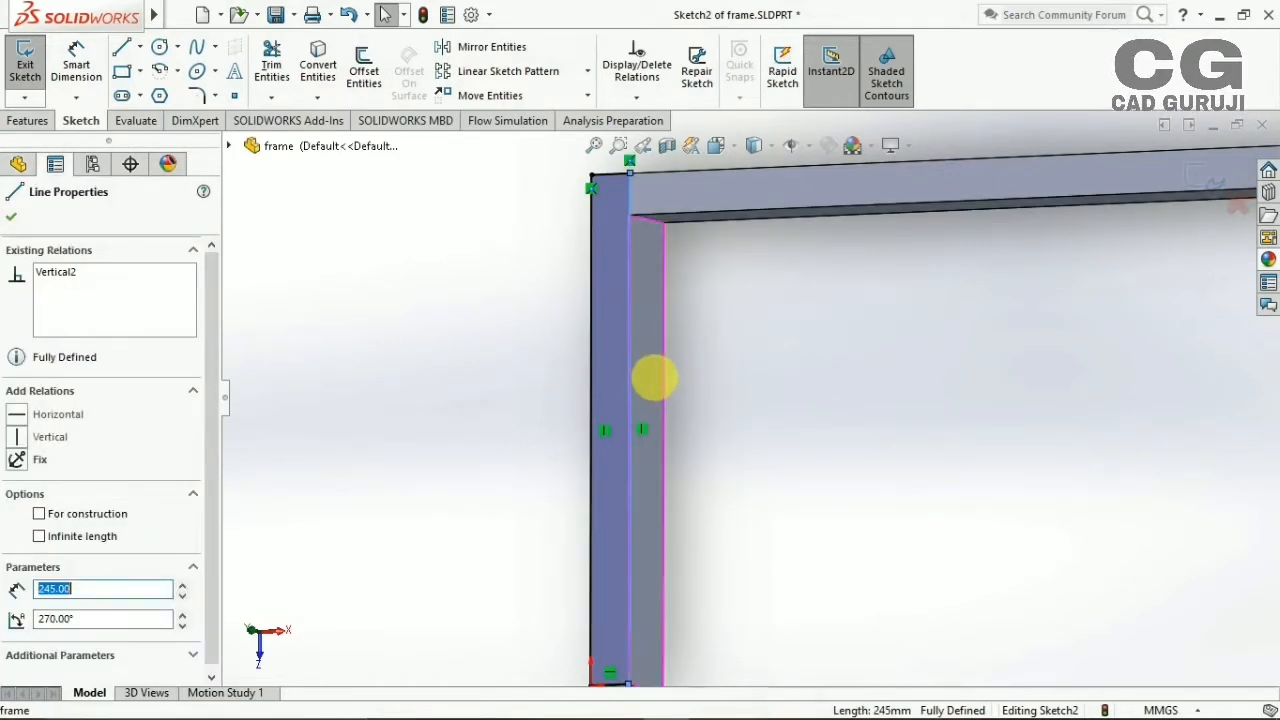
middle_click_drag(657, 377, 697, 592)
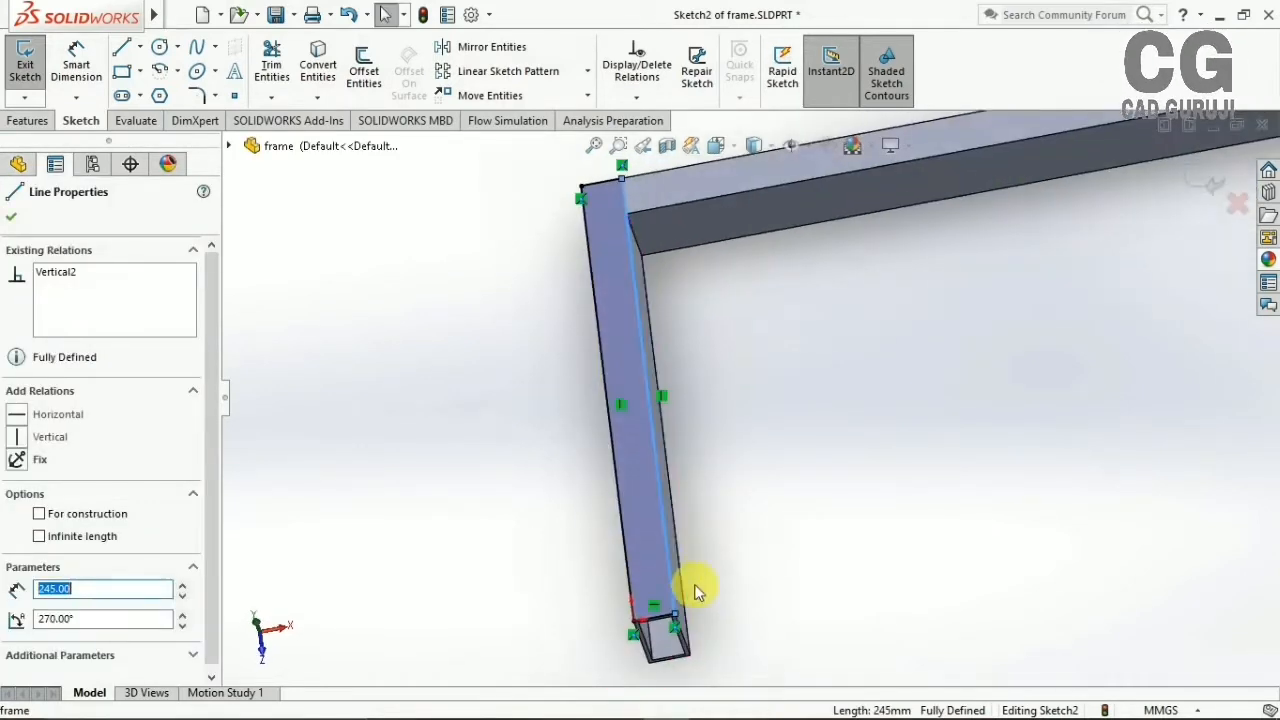
left_click(15, 215)
left_click(1211, 184)
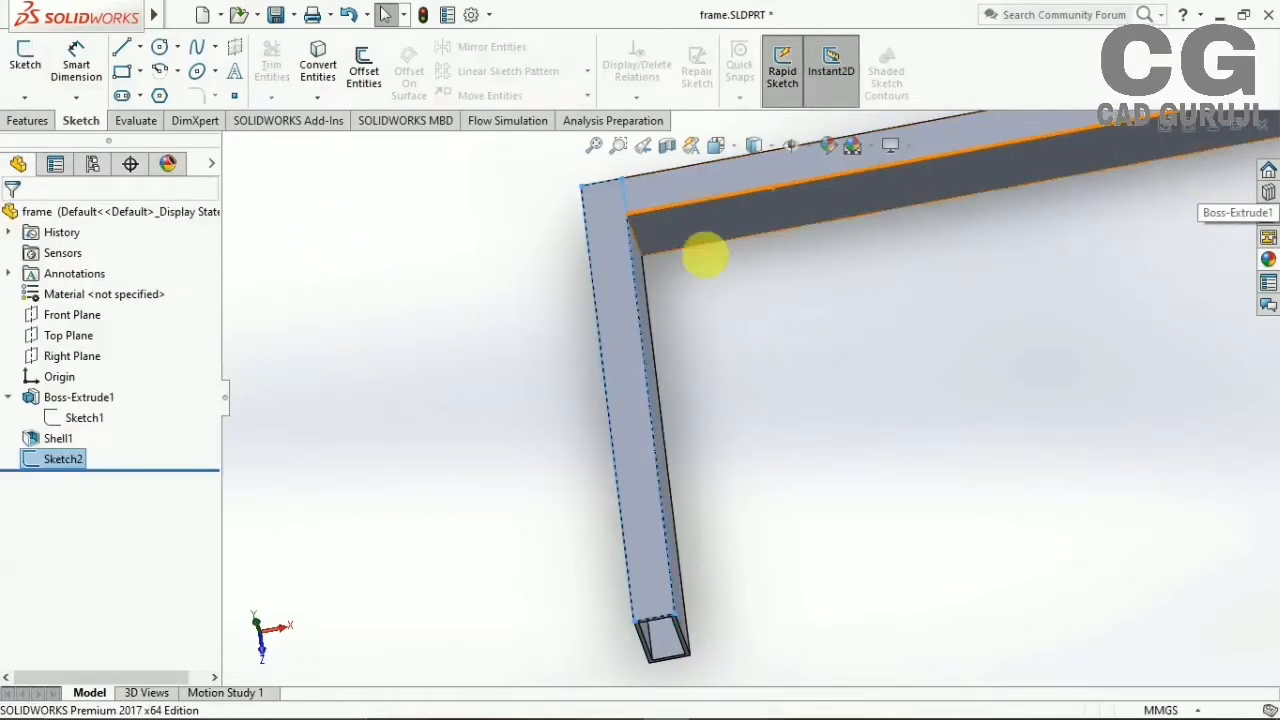
Extrude the outline 40 mm upward on the left leg with merged result, and shell the added block by removing its front end face
left_click(28, 120)
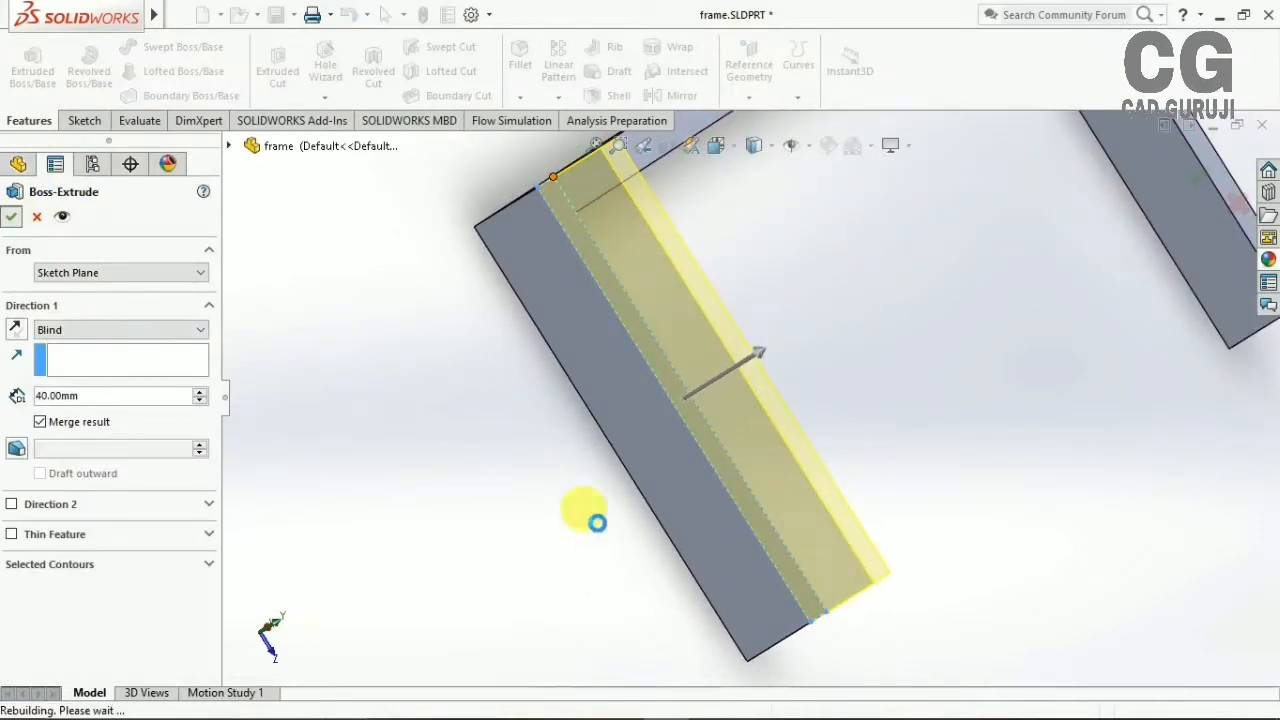
middle_click_drag(713, 528, 880, 512)
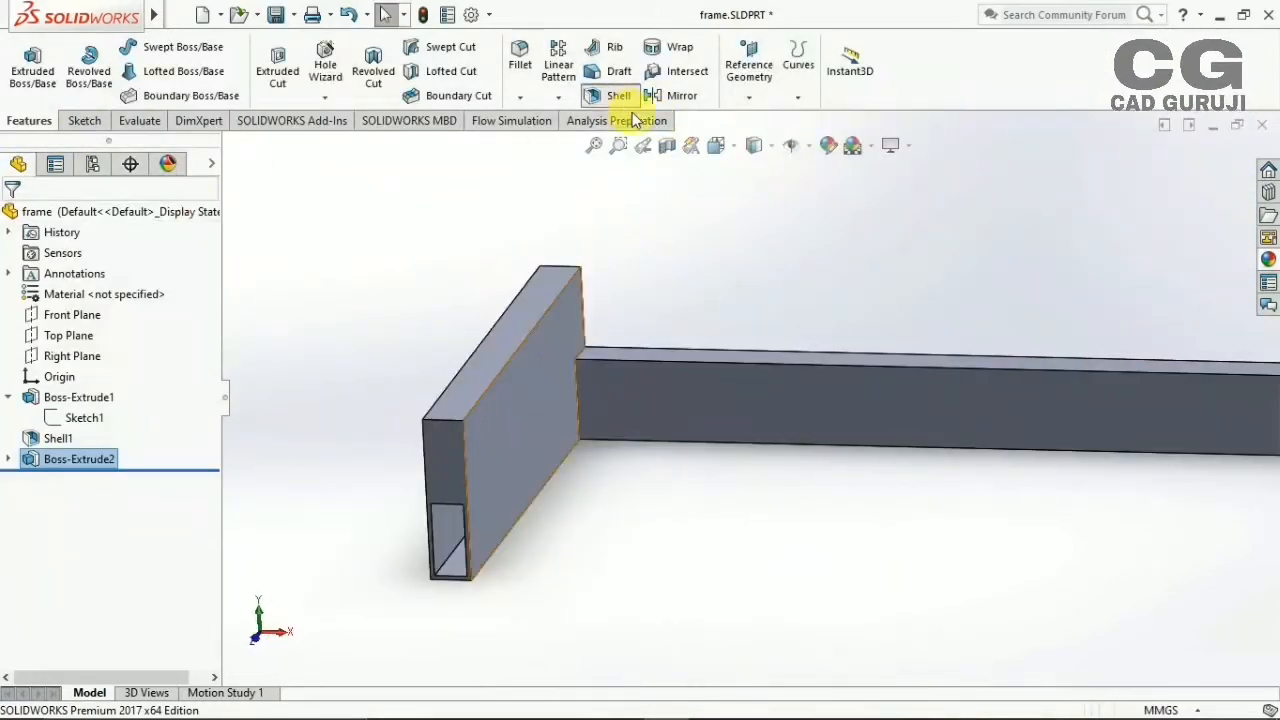
left_click(618, 95)
left_click(447, 457)
middle_click_drag(577, 423, 627, 378)
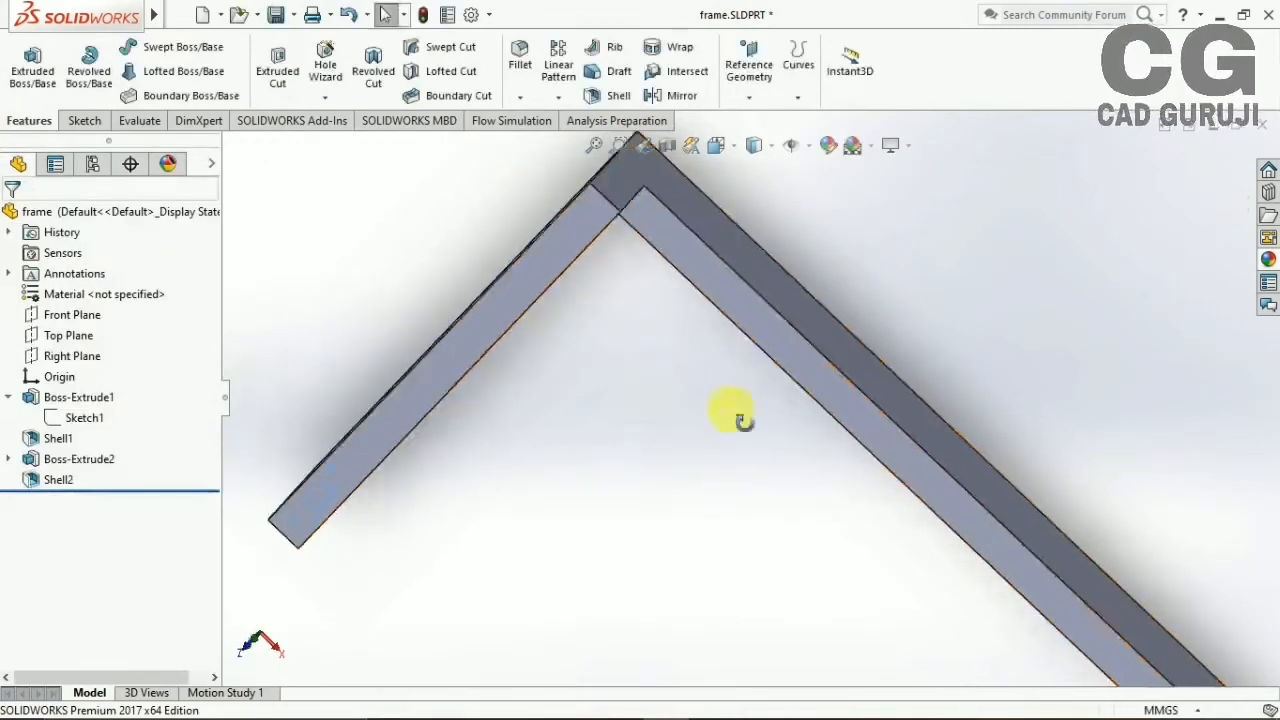
Start a new sketch on the top face of the raised left leg, viewed from the top
middle_click_drag(737, 417, 760, 472)
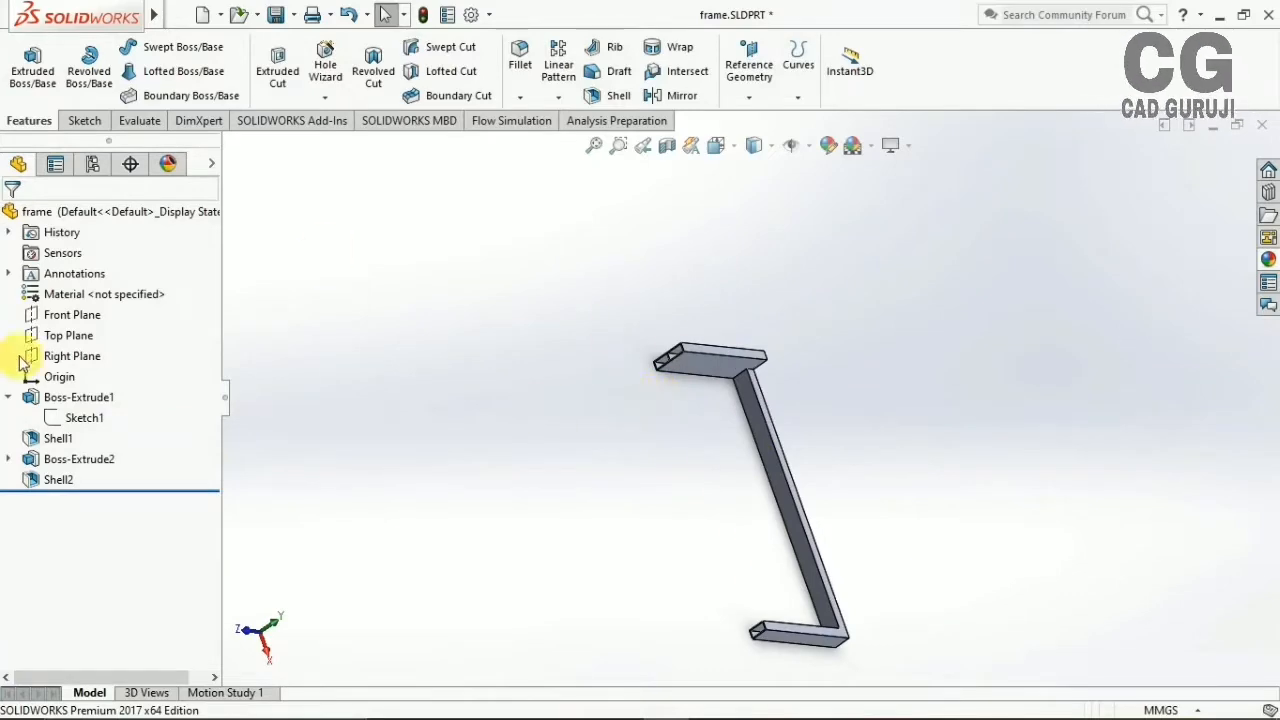
middle_click_drag(630, 445, 556, 449)
left_click(84, 120)
left_click(25, 65)
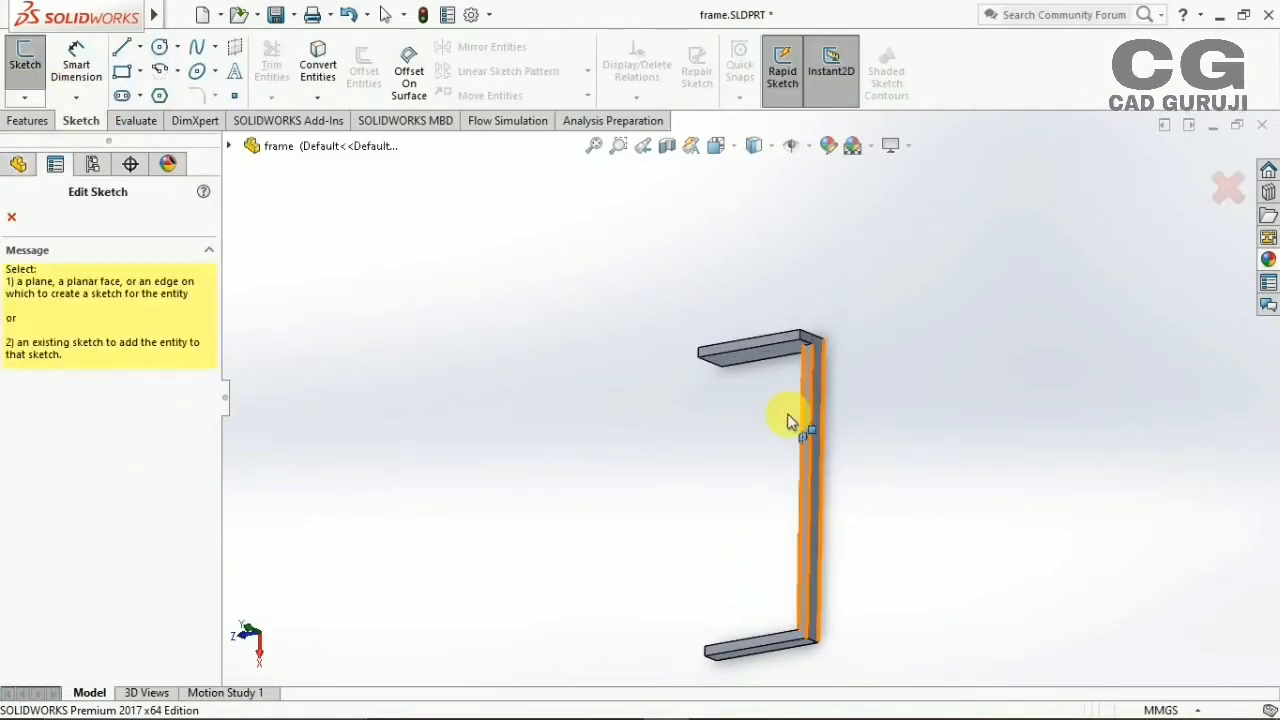
left_click(791, 420)
left_click(716, 146)
left_click(716, 212)
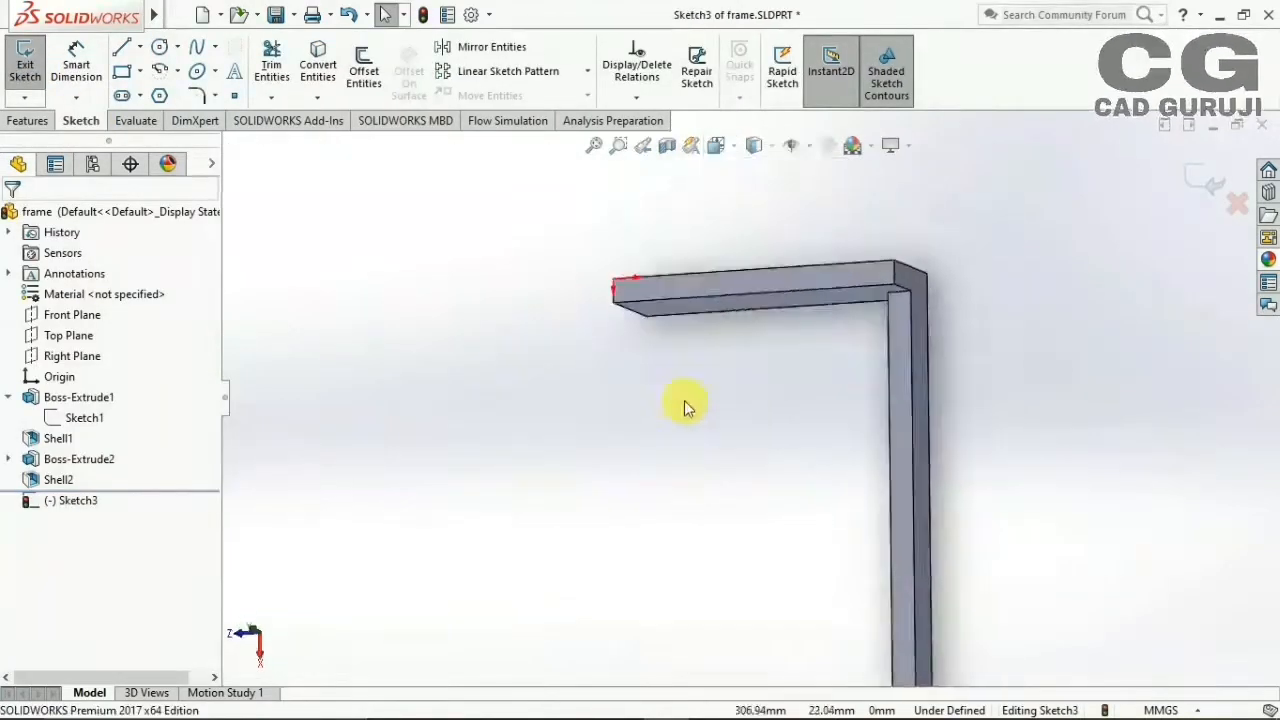
mouse_move(704, 357)
middle_mouse_down("ctrl")
mouse_move(667, 488)
mouse_move(792, 528)
middle_mouse_up("ctrl")
scroll(785, 367, "down", 5)
mouse_move(785, 367)
middle_mouse_down("ctrl")
mouse_move(891, 309)
mouse_move(745, 445)
middle_mouse_up("ctrl")
scroll(752, 432, "down", 4)
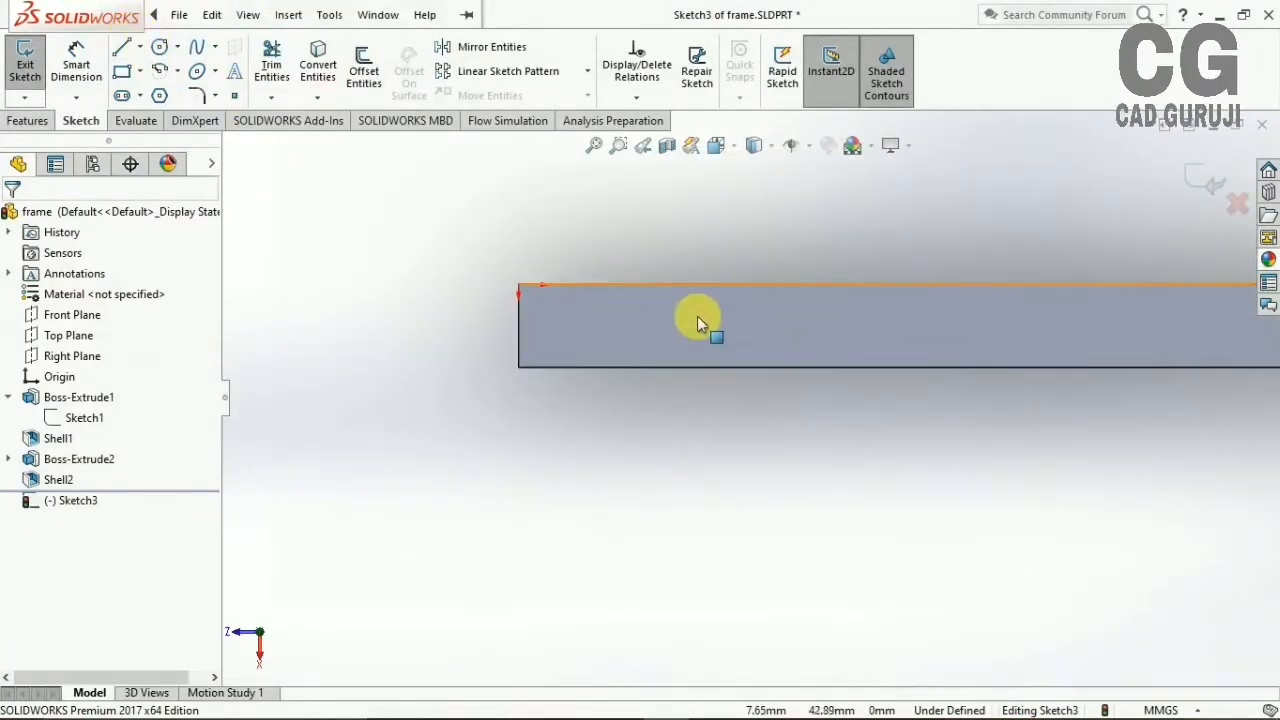
left_click(693, 300)
Sketch a circle centred across the leg's width, about 50 mm from its open end, and set its diameter to 10 mm
left_click(159, 48)
left_click(727, 326)
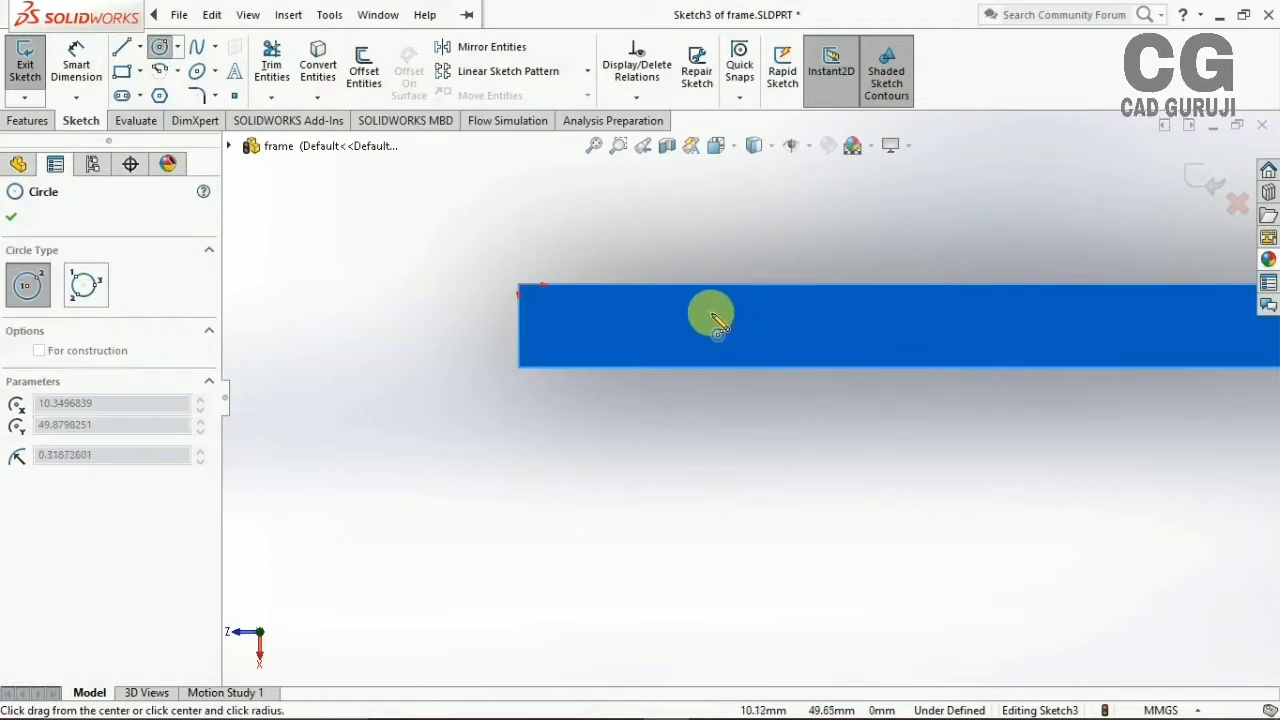
left_click(709, 309)
left_click(78, 52)
left_click(742, 345)
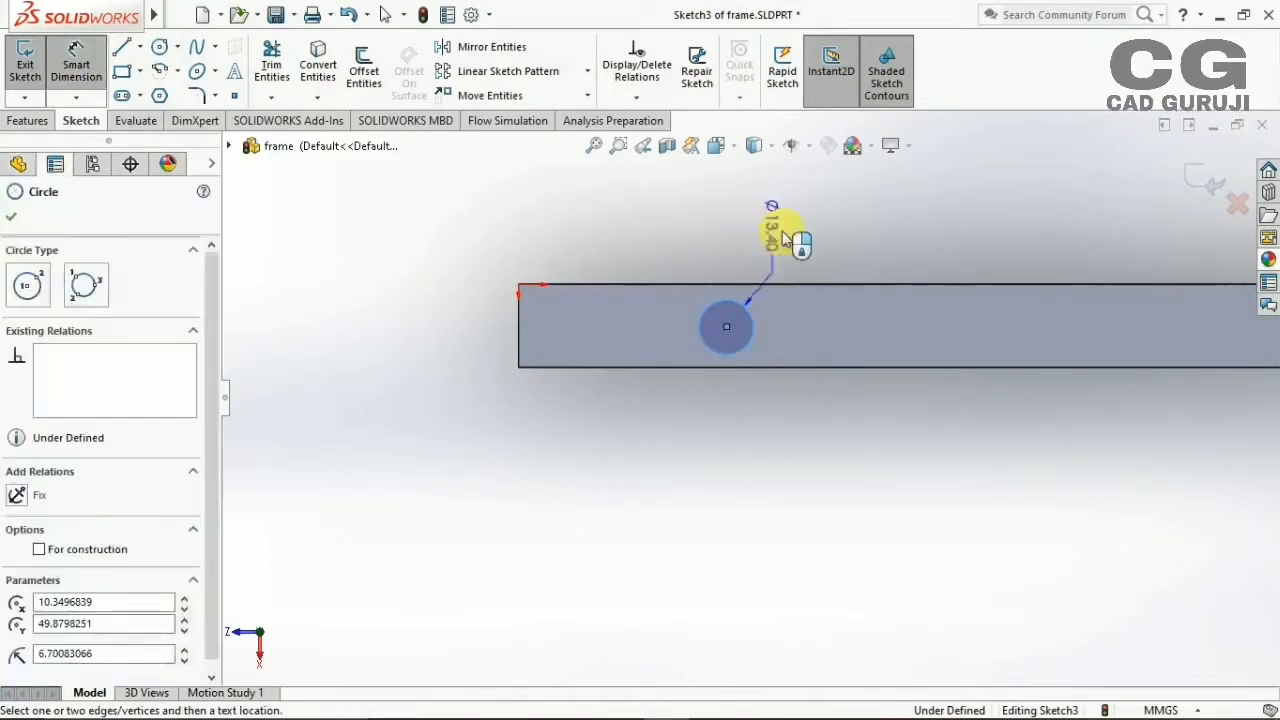
left_click(798, 241)
type("10")
key("Return")
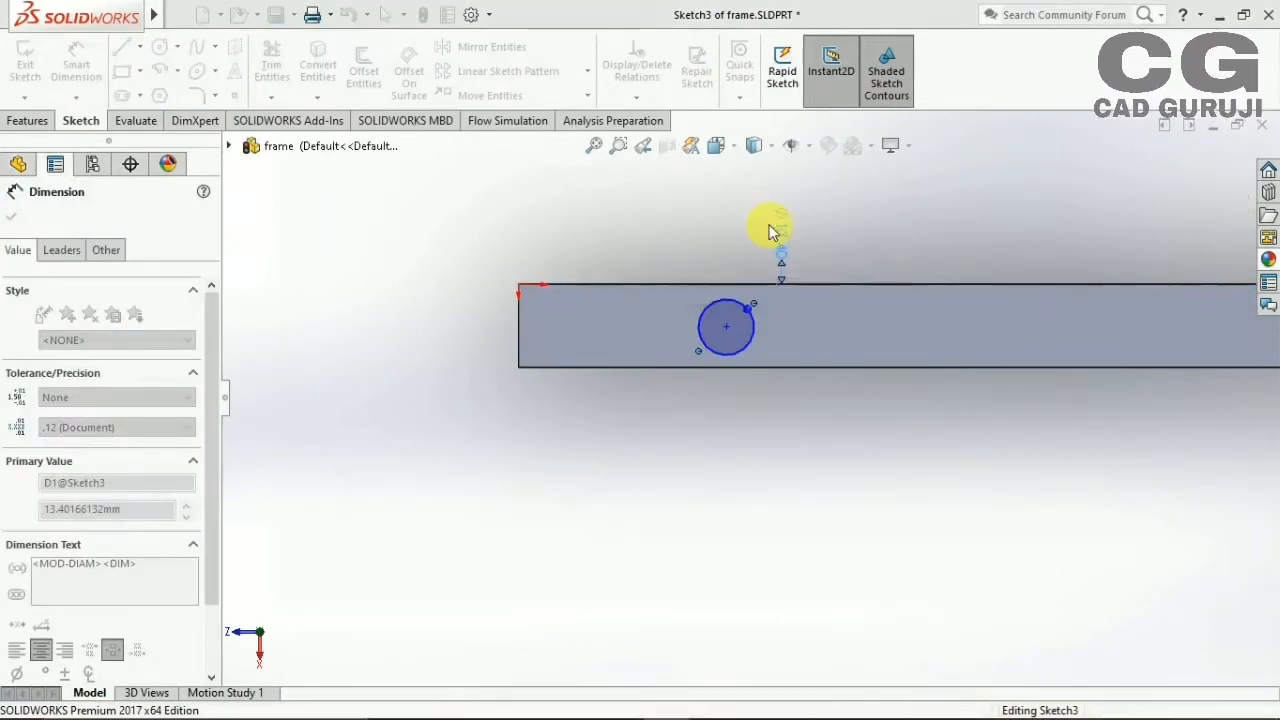
Dimension the circle's centre 44.5 mm from the open end edge of the raised leg
left_click(529, 288)
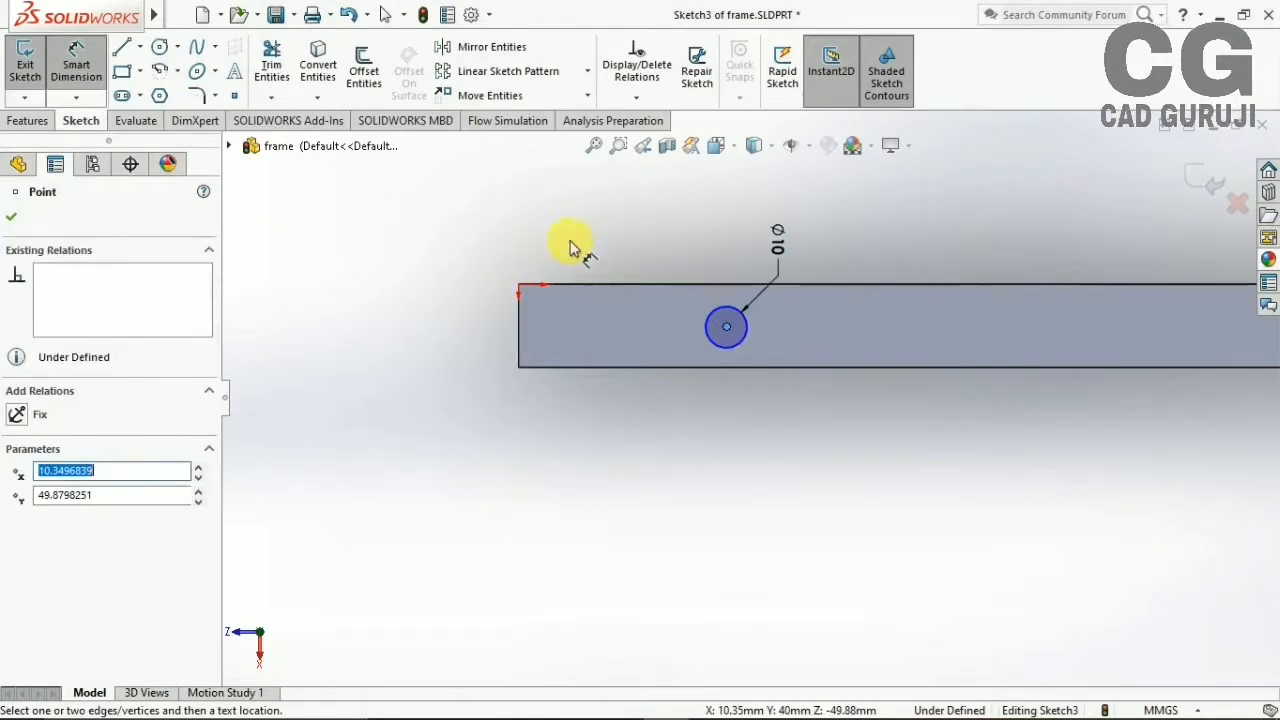
key("Escape")
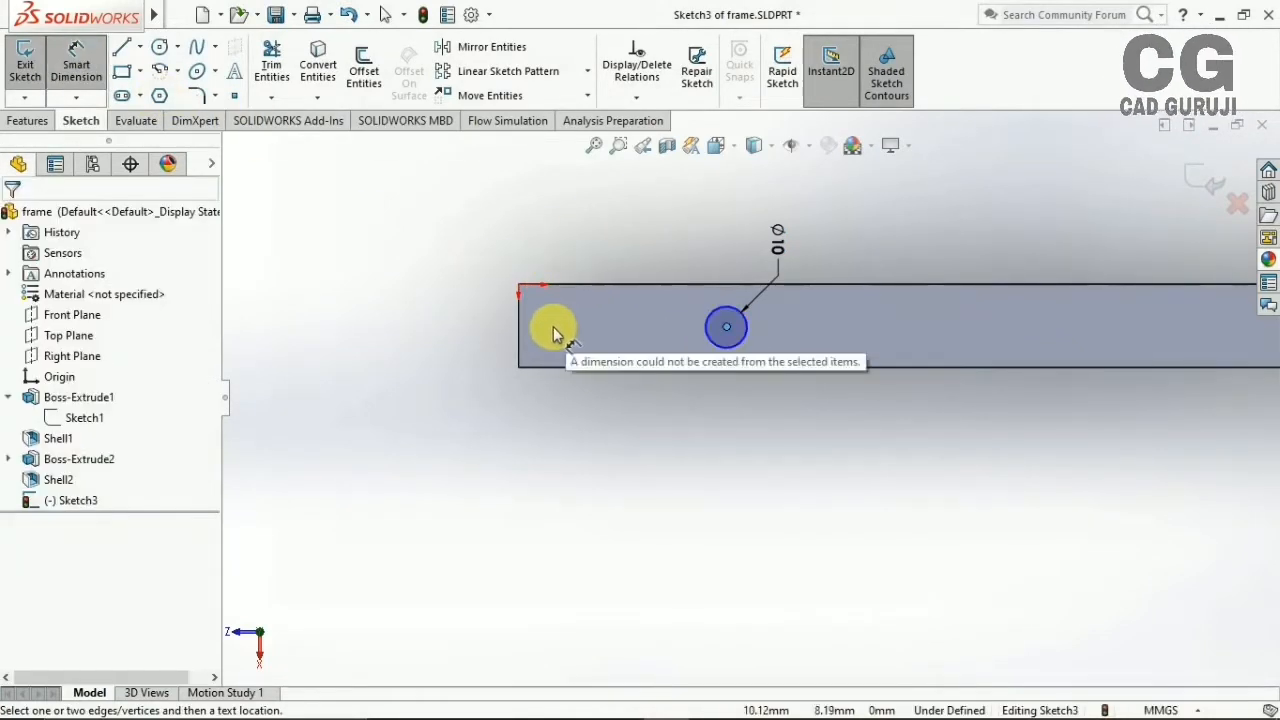
left_click(517, 316)
left_click(597, 243)
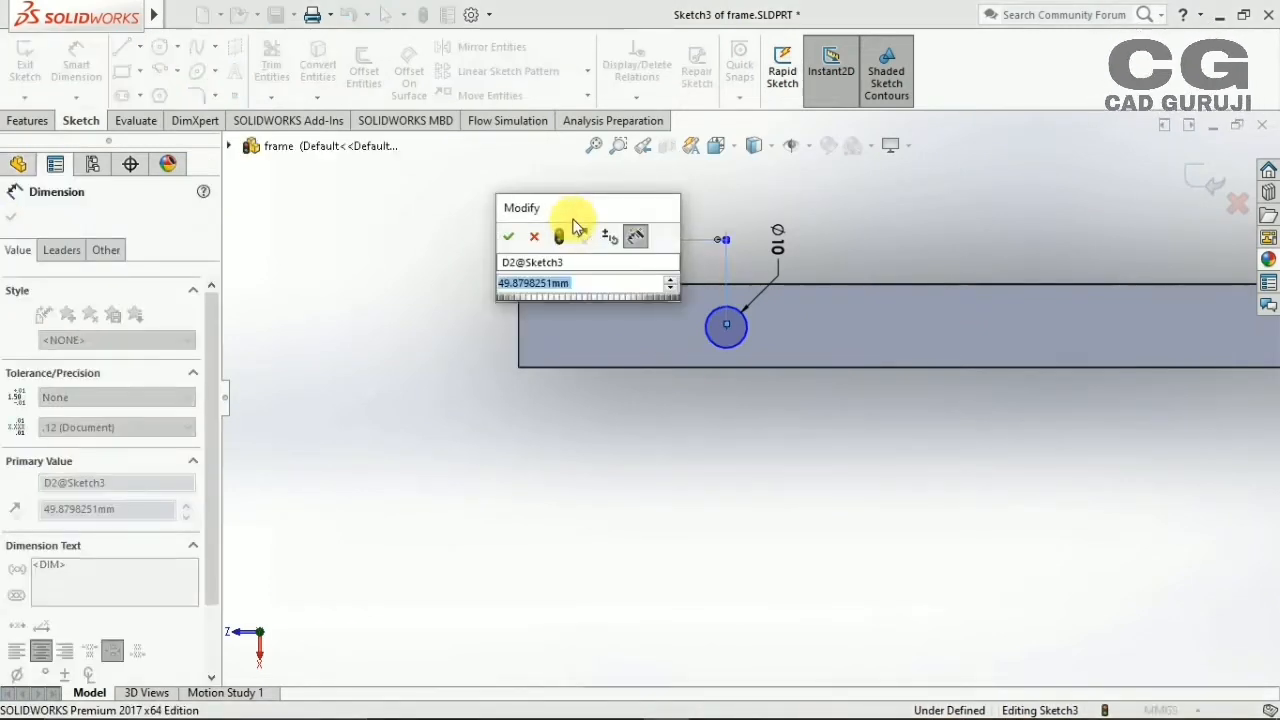
type("44.5")
key("Return")
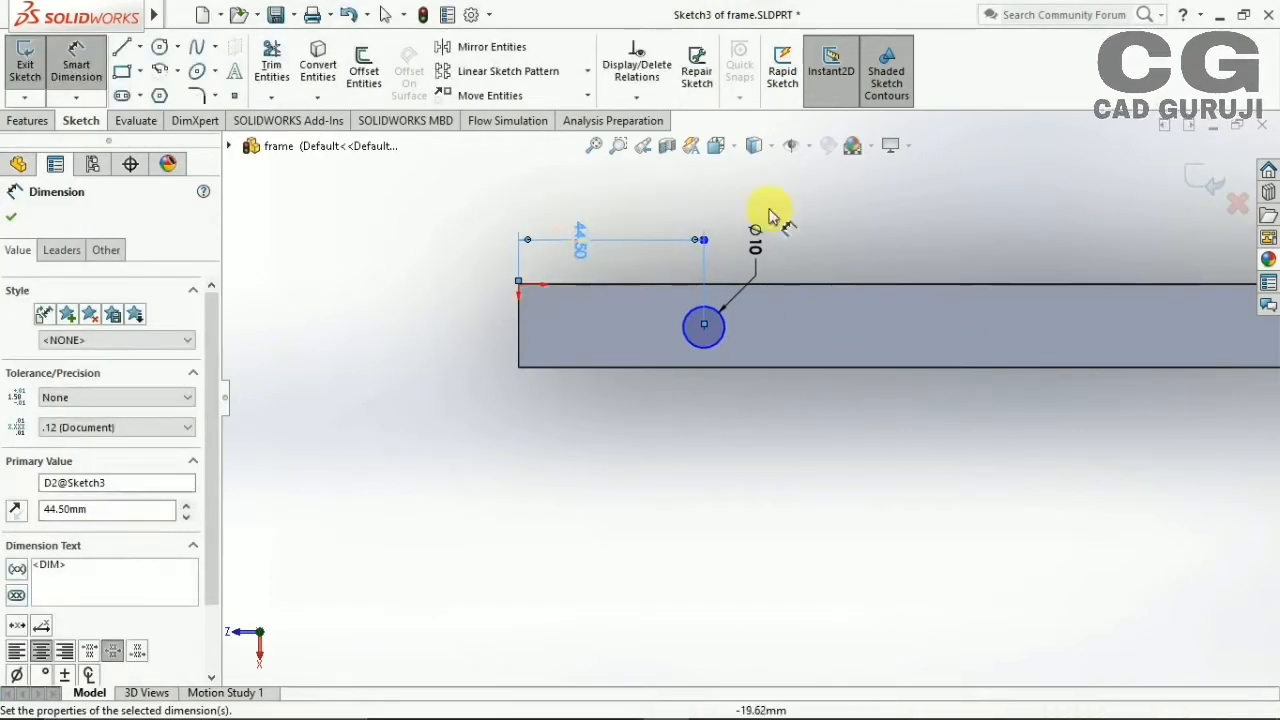
left_click(703, 329)
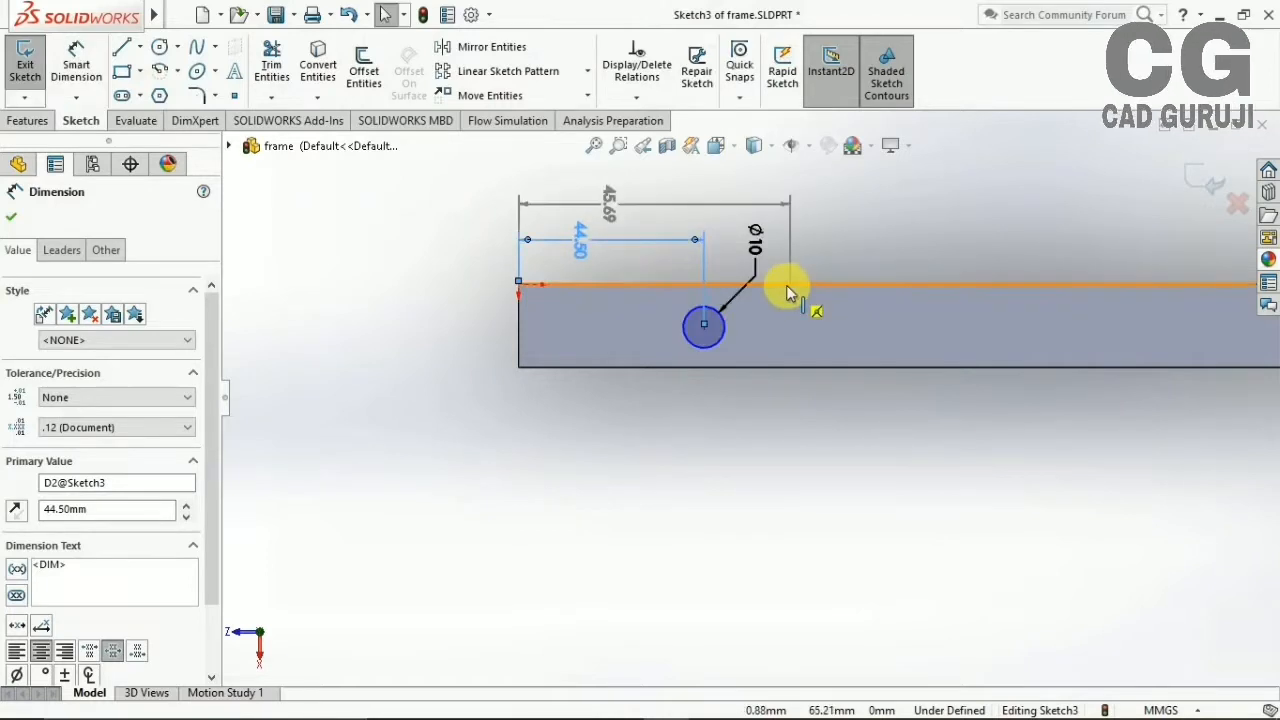
left_click(787, 286)
left_click(706, 327)
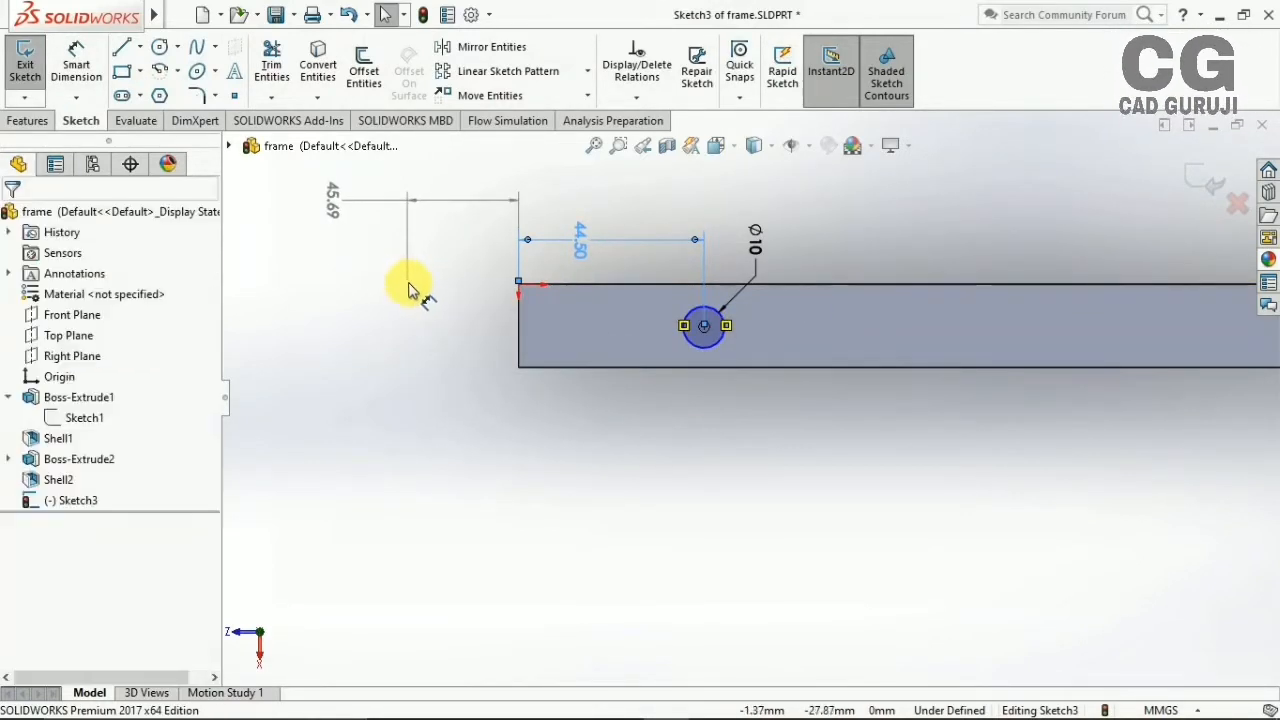
right_click(285, 278)
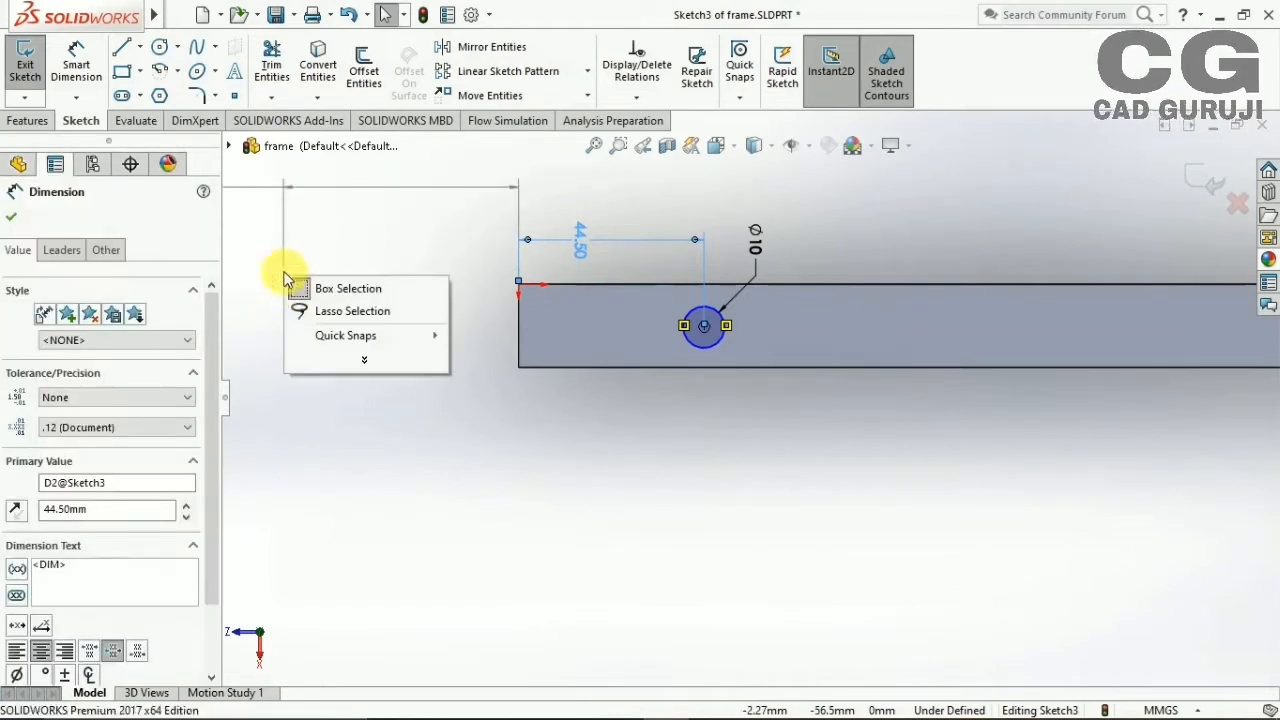
left_click(3, 219)
key("Escape")
key("Escape")
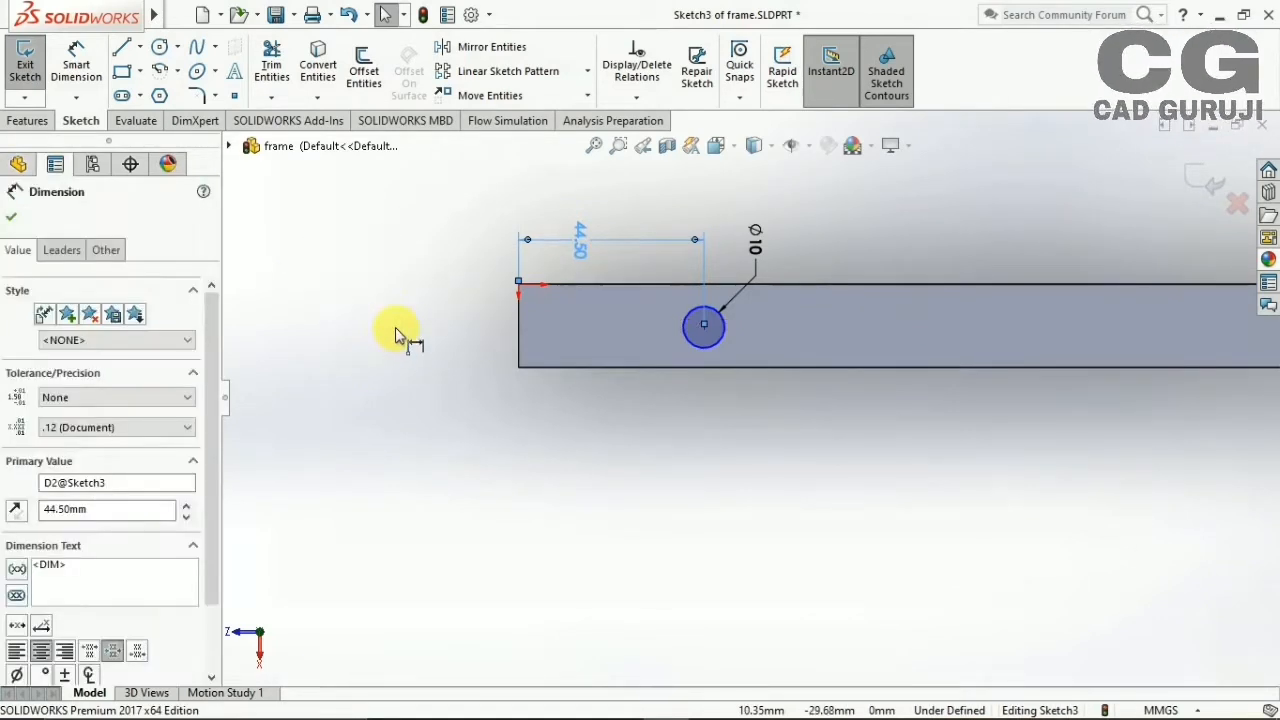
key("Escape")
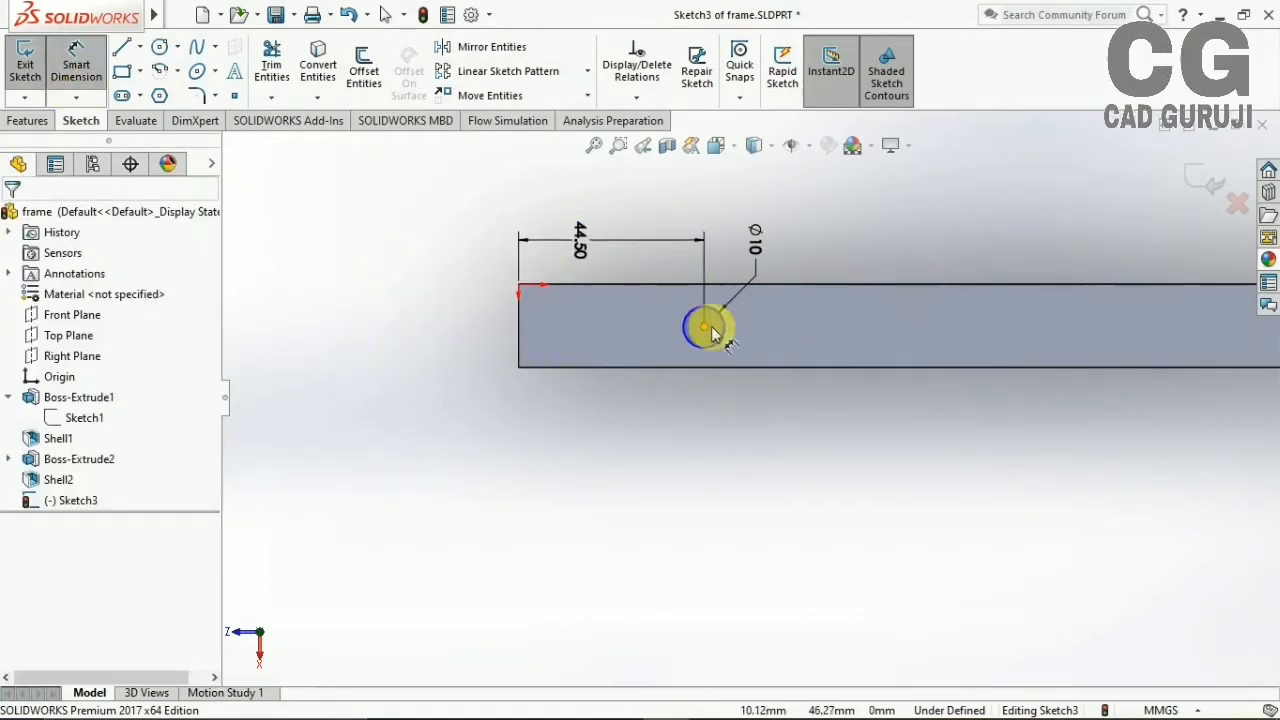
Dimension the circle's centre from the leg's long edge opposite the origin, keep the measured value, and exit the sketch
left_click(758, 368)
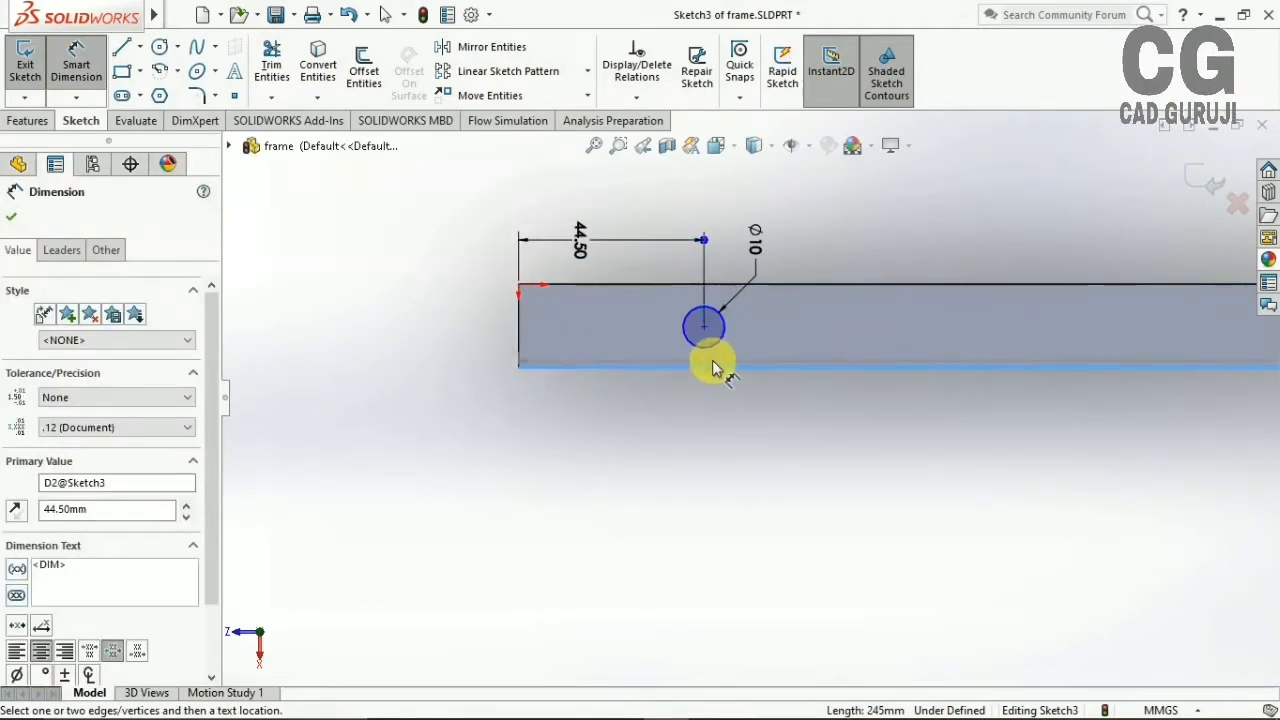
left_click(704, 329)
left_click(460, 345)
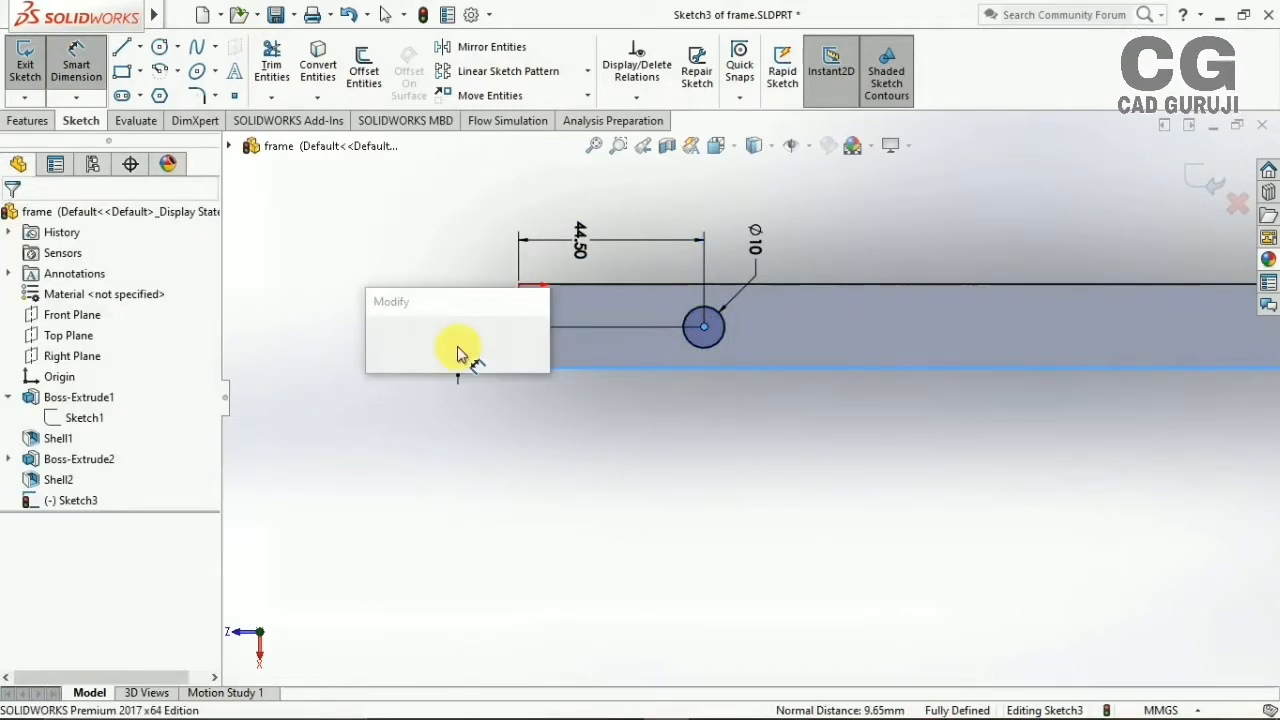
key("Return")
left_click(1218, 188)
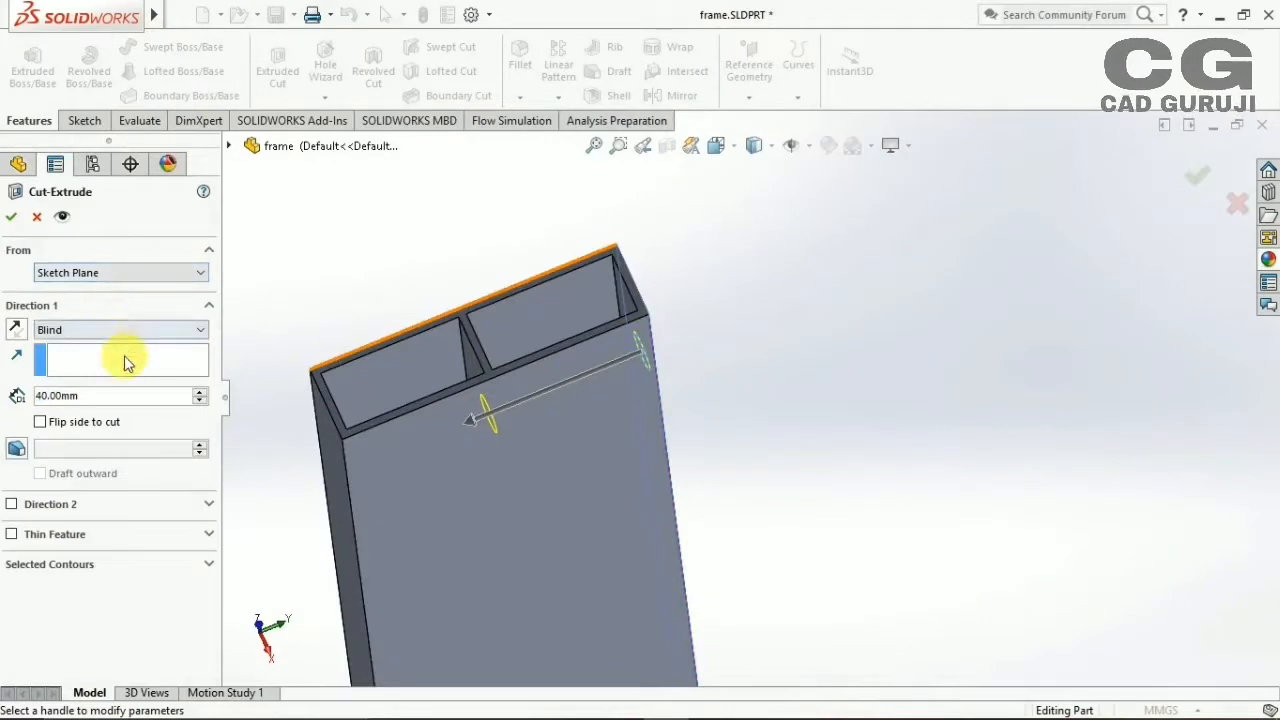
Cut the circle through the raised left leg as an extruded cut with the Through All end condition
left_click(120, 330)
left_click(112, 346)
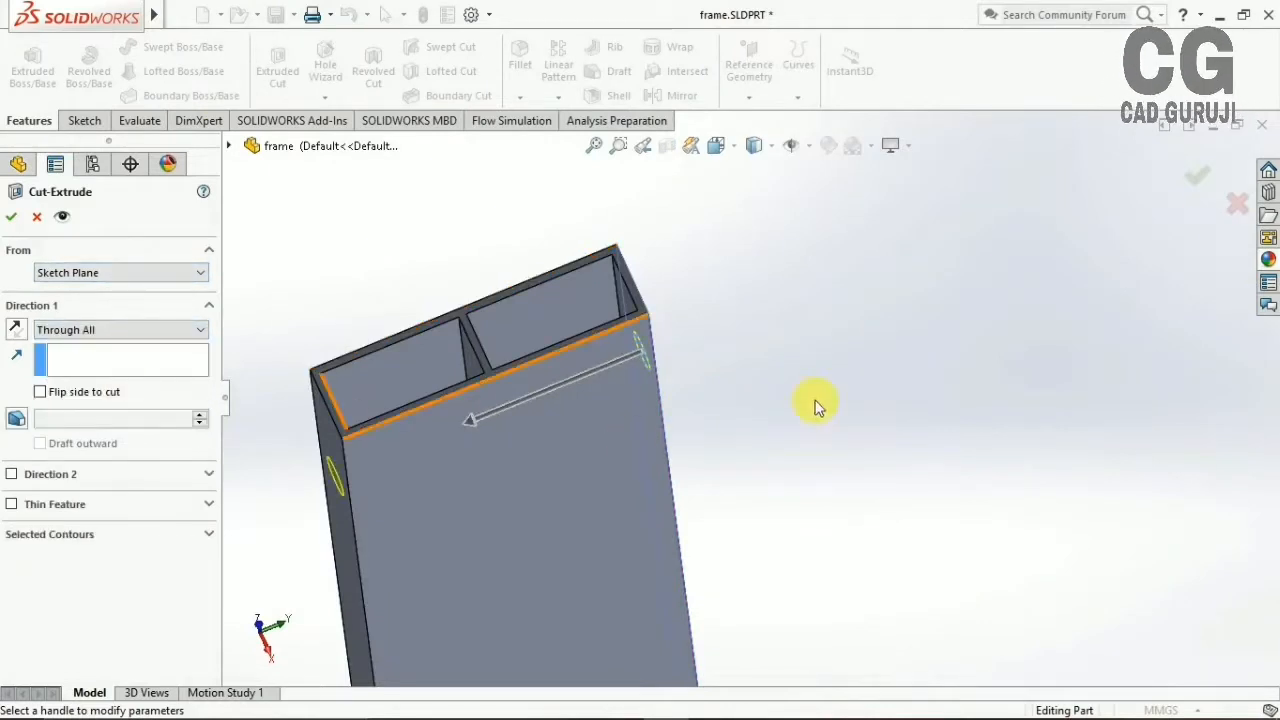
key("Return")
middle_click_drag(829, 314, 837, 349)
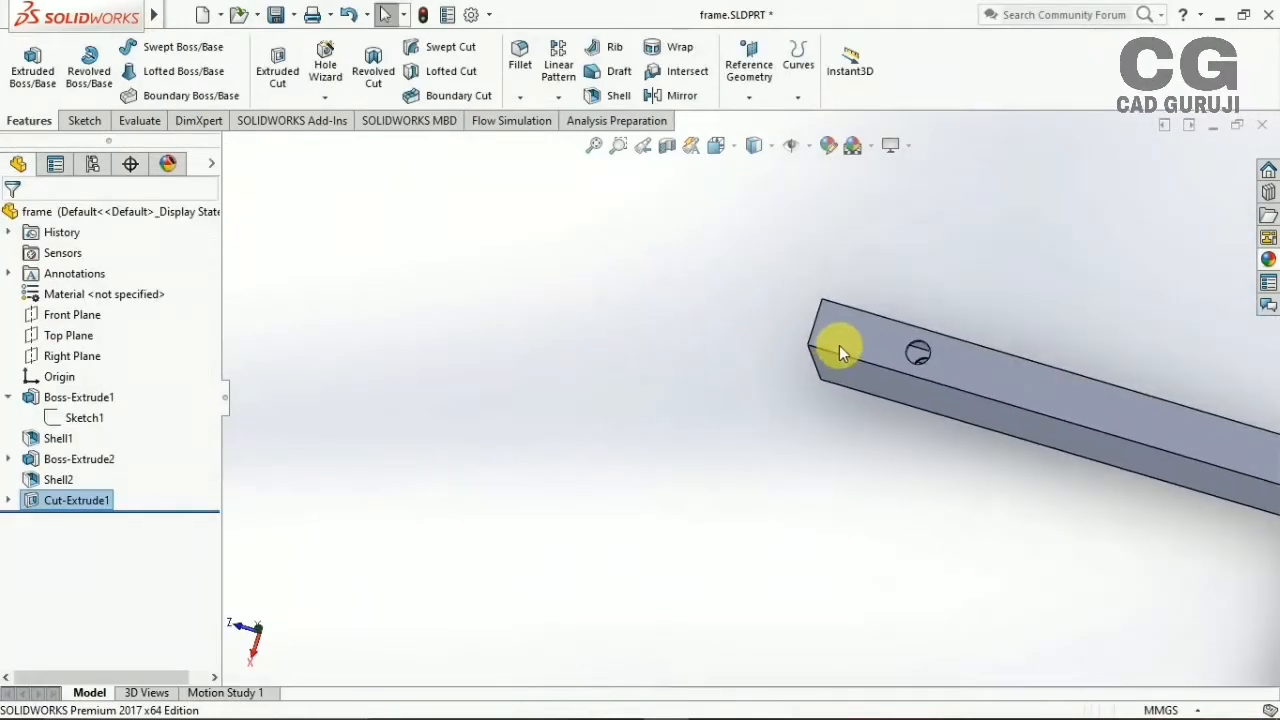
right_click(1031, 366)
left_click(888, 413)
scroll(842, 446, "up", 3)
middle_click_drag(840, 446, 435, 207)
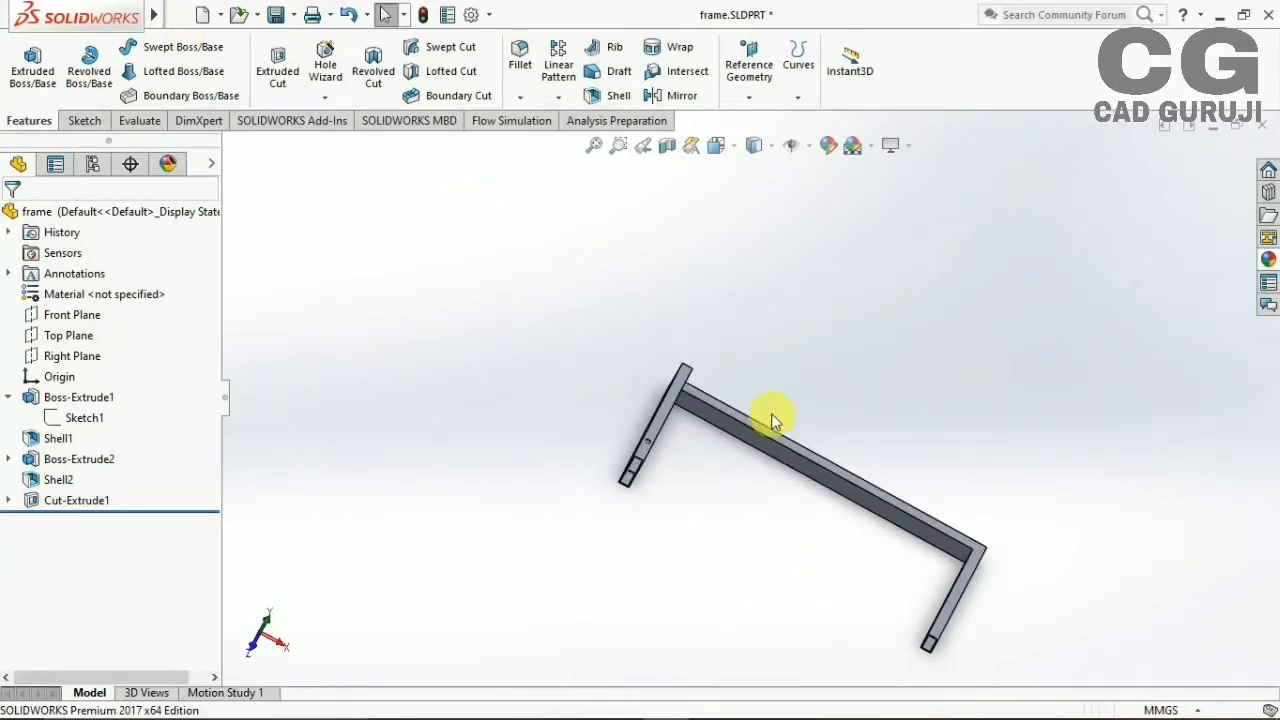
middle_click_drag(772, 421, 737, 628)
left_click(674, 545)
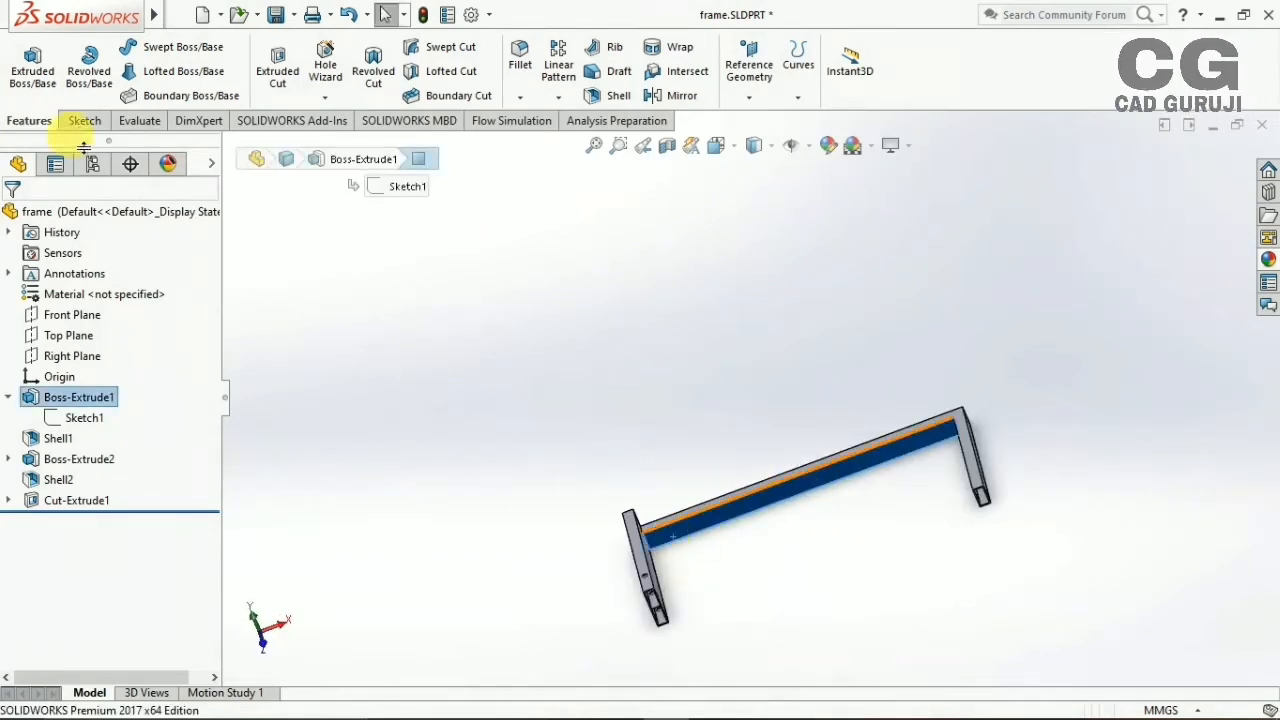
left_click(666, 545)
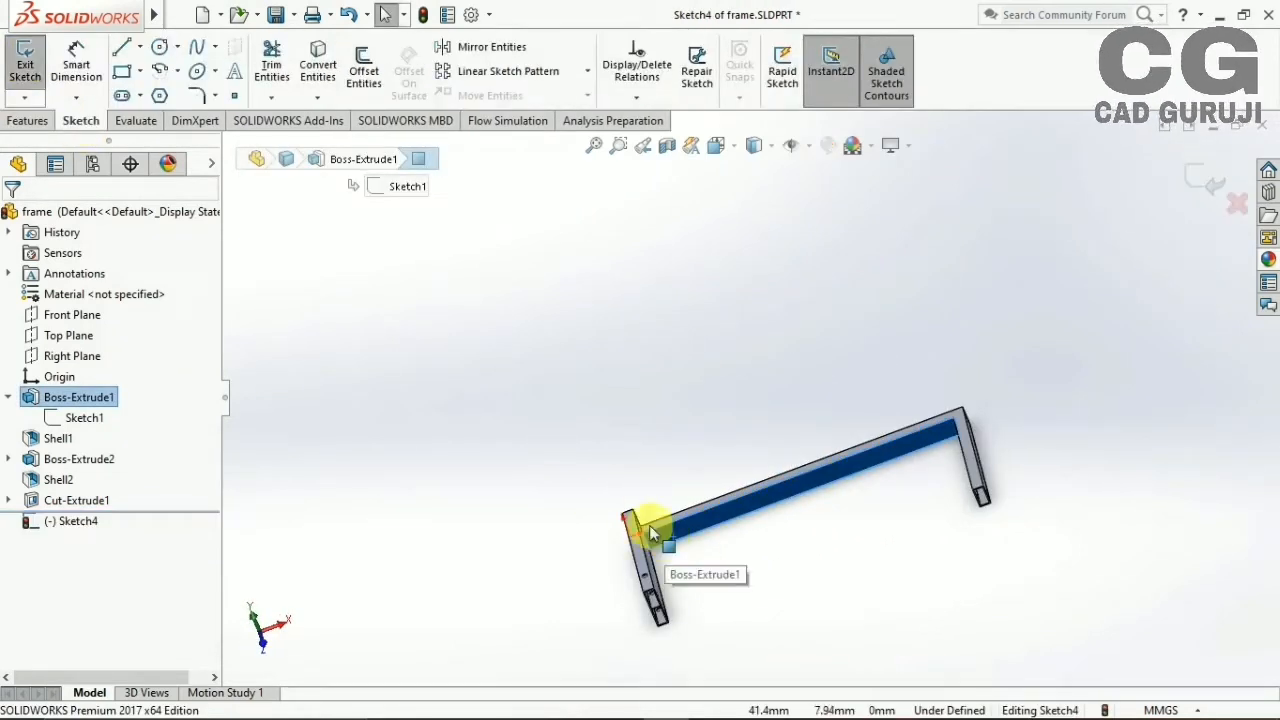
left_click(716, 145)
left_click(763, 522)
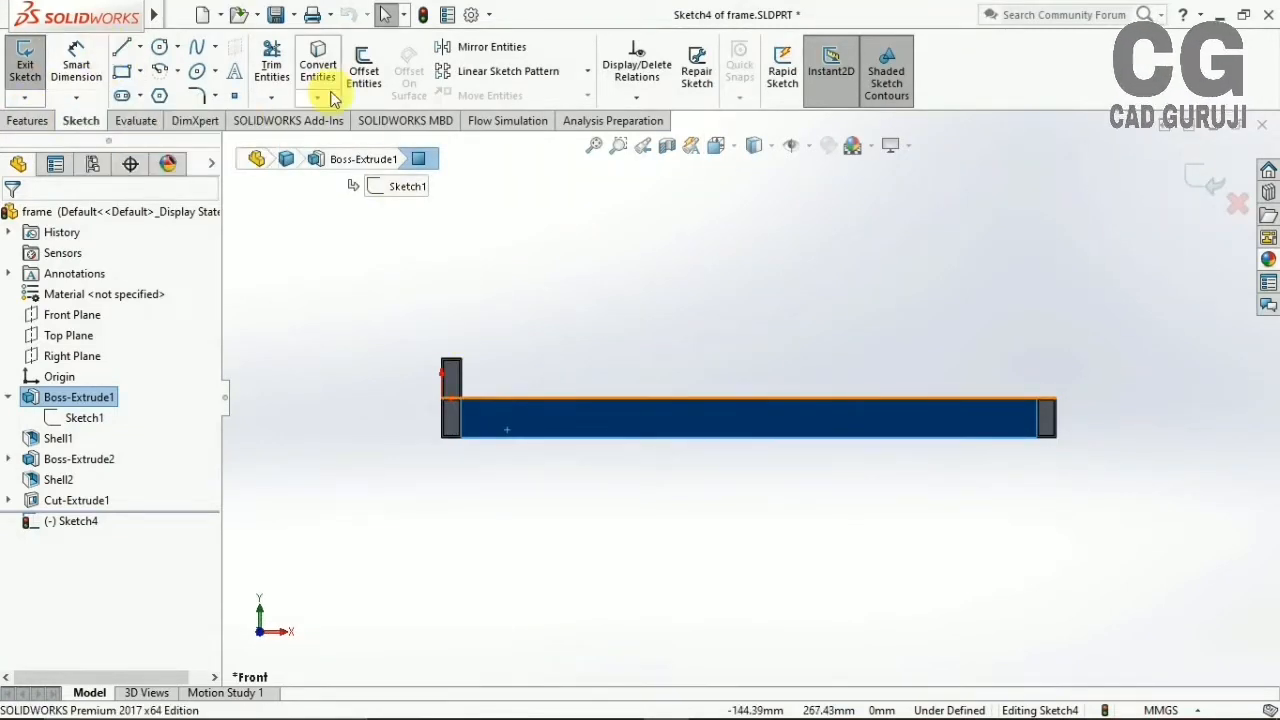
left_click(1208, 185)
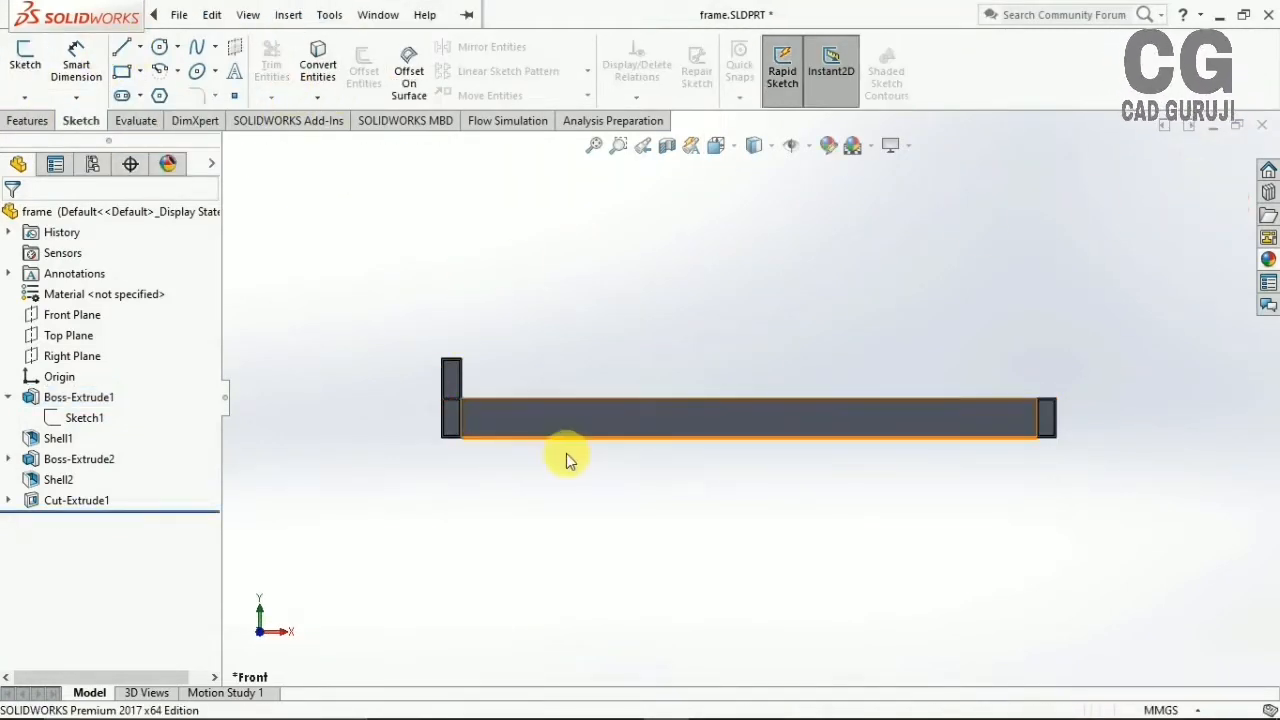
Start a new sketch on the frame's bottom face, viewed from the bottom
mouse_move(566, 457)
middle_mouse_down()
mouse_move(509, 417)
mouse_move(540, 200)
middle_mouse_up()
left_click(25, 58)
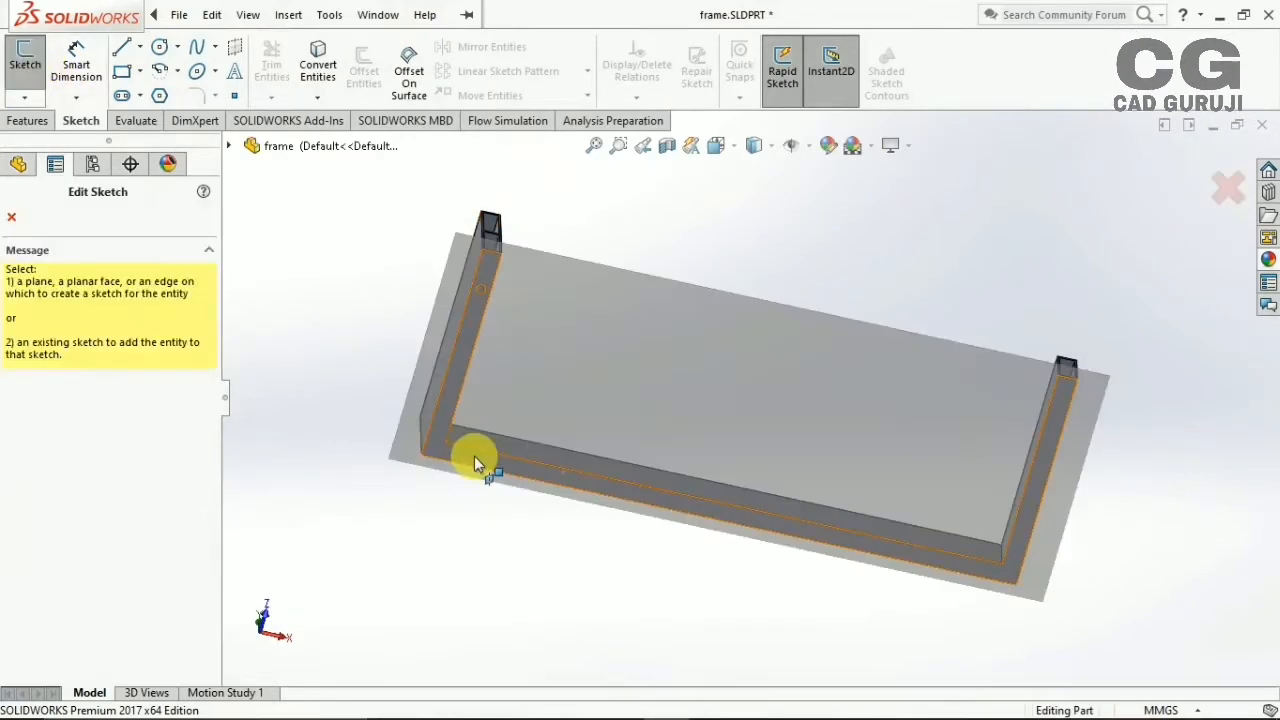
left_click(474, 456)
left_click(717, 145)
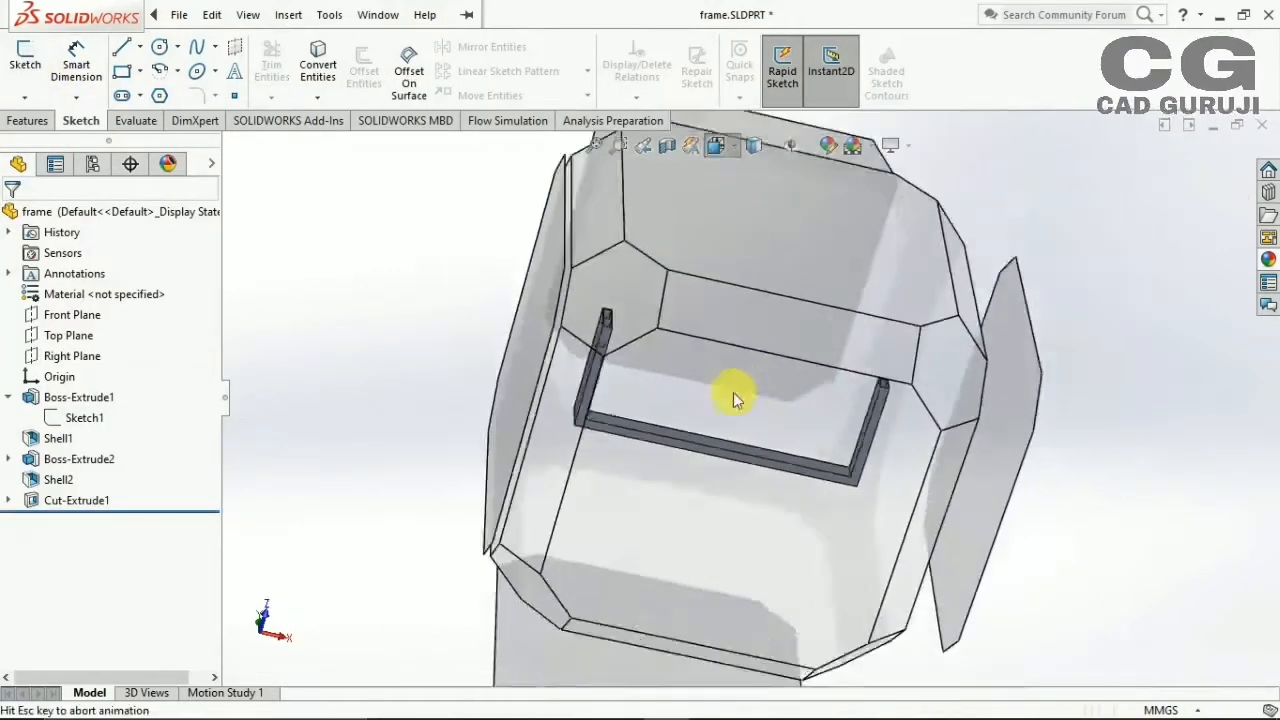
left_click(730, 396)
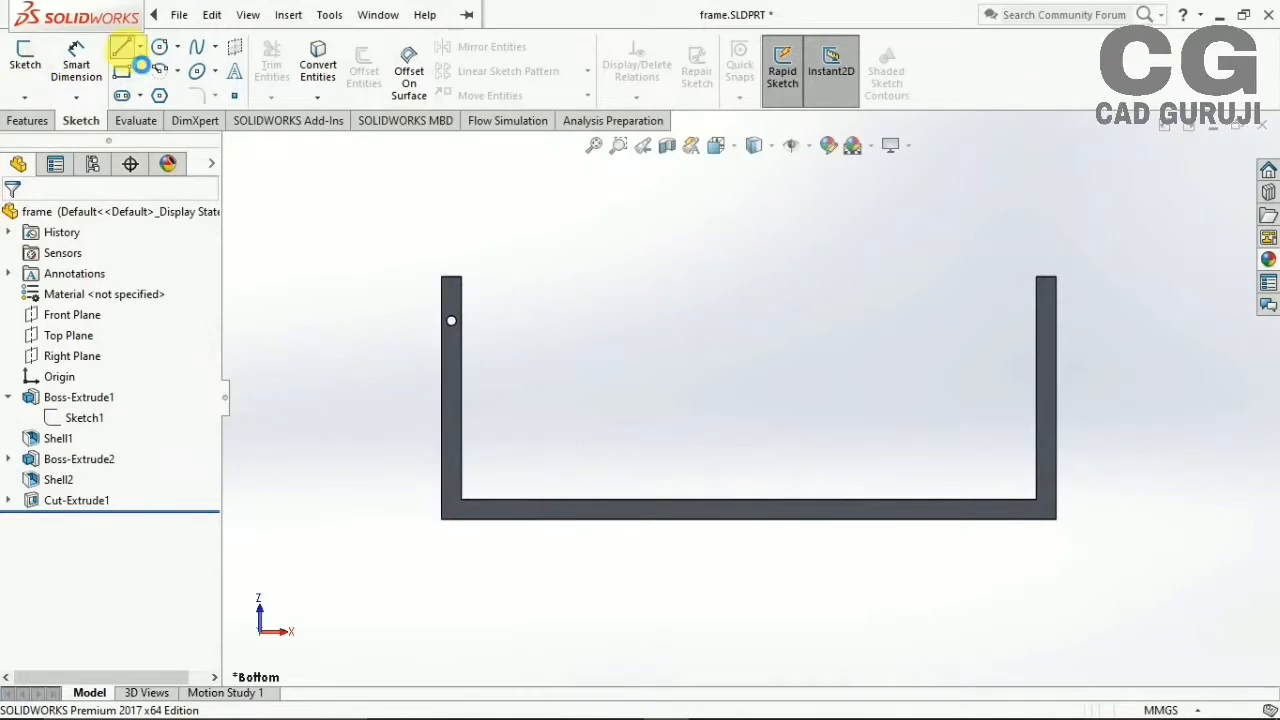
left_click(33, 60)
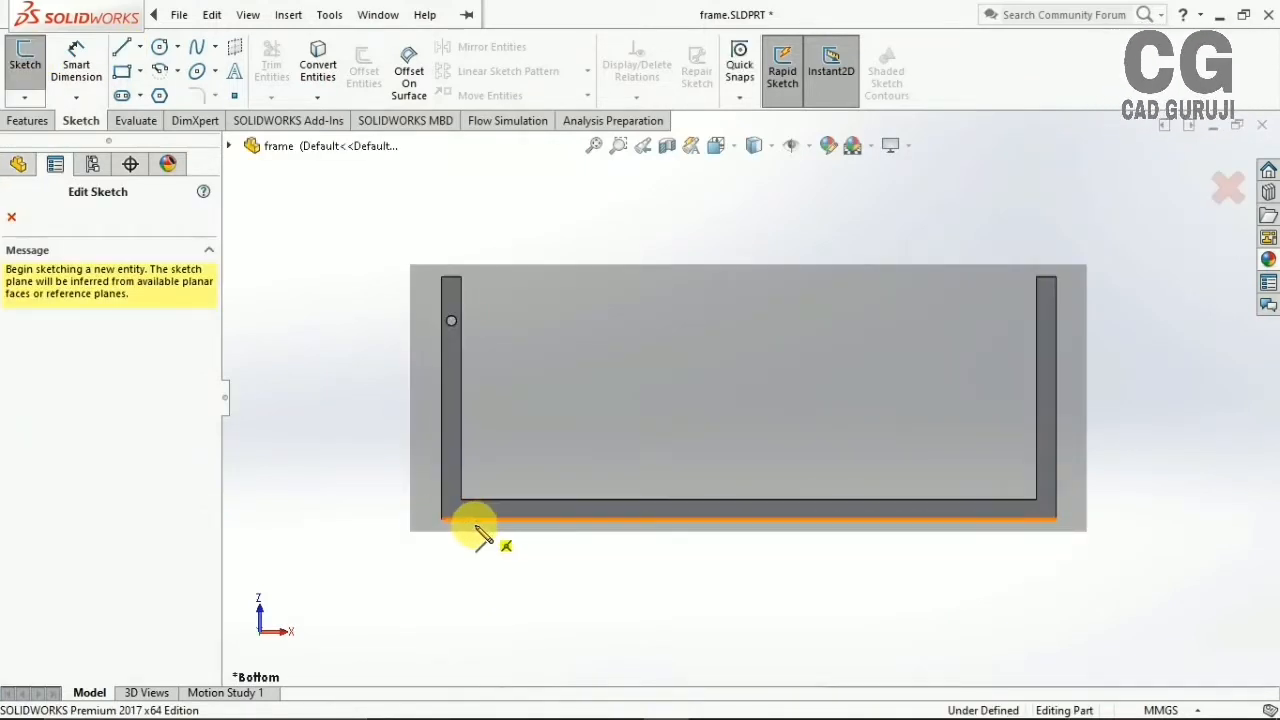
left_click(478, 528)
Sketch a closed U-shaped outline about 71 mm wide and 51 mm tall, with its base on the crossbar's outer edge near the holed leg
left_click(121, 47)
left_click(475, 518)
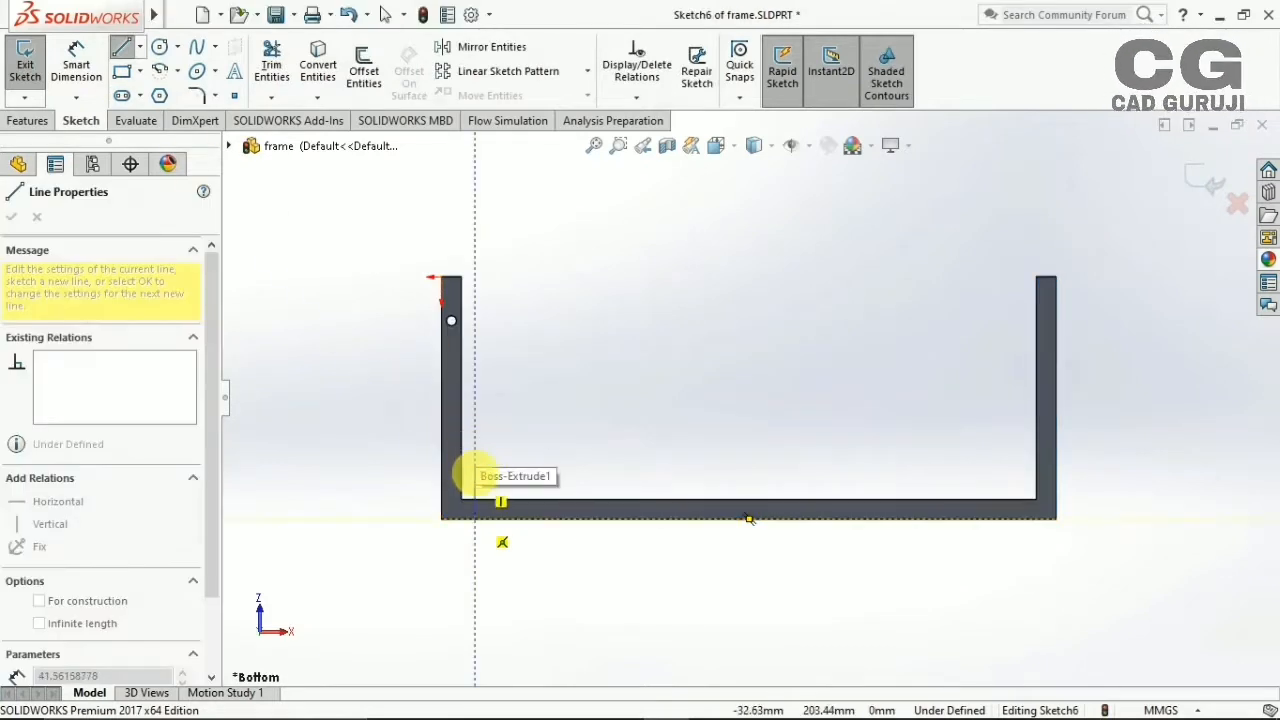
left_click(475, 468)
left_click(488, 468)
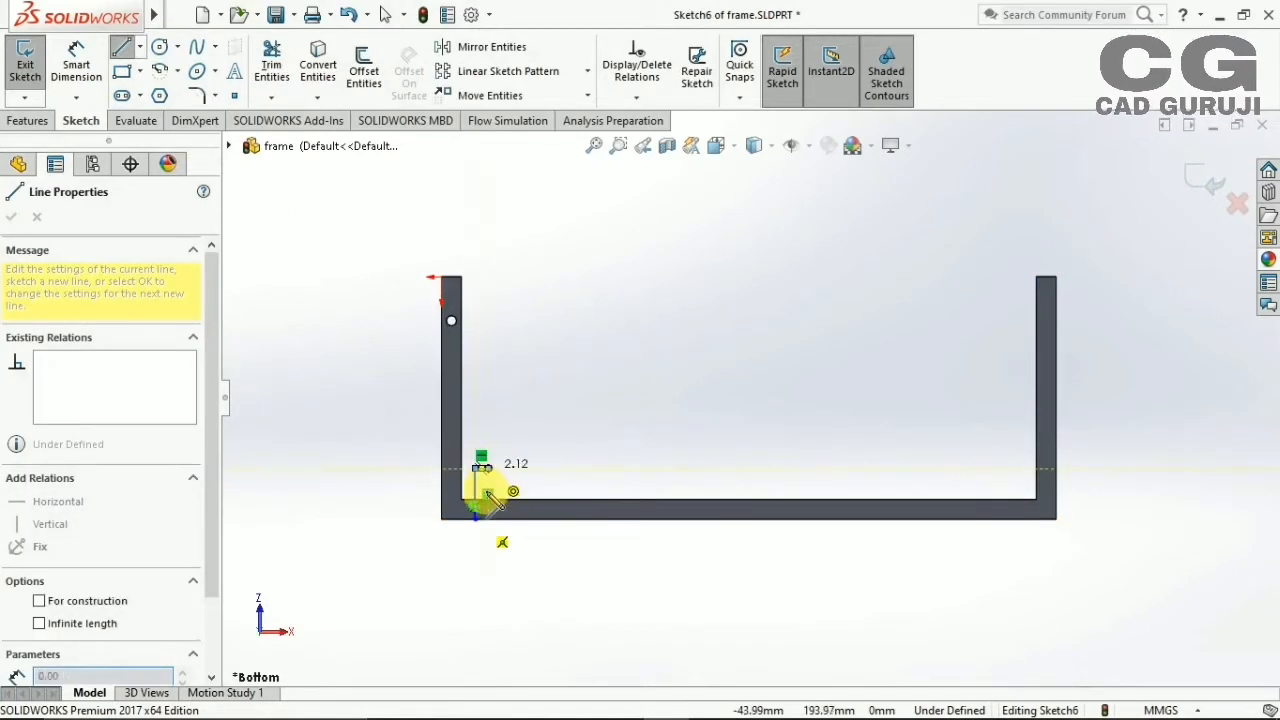
left_click(488, 508)
left_click(540, 508)
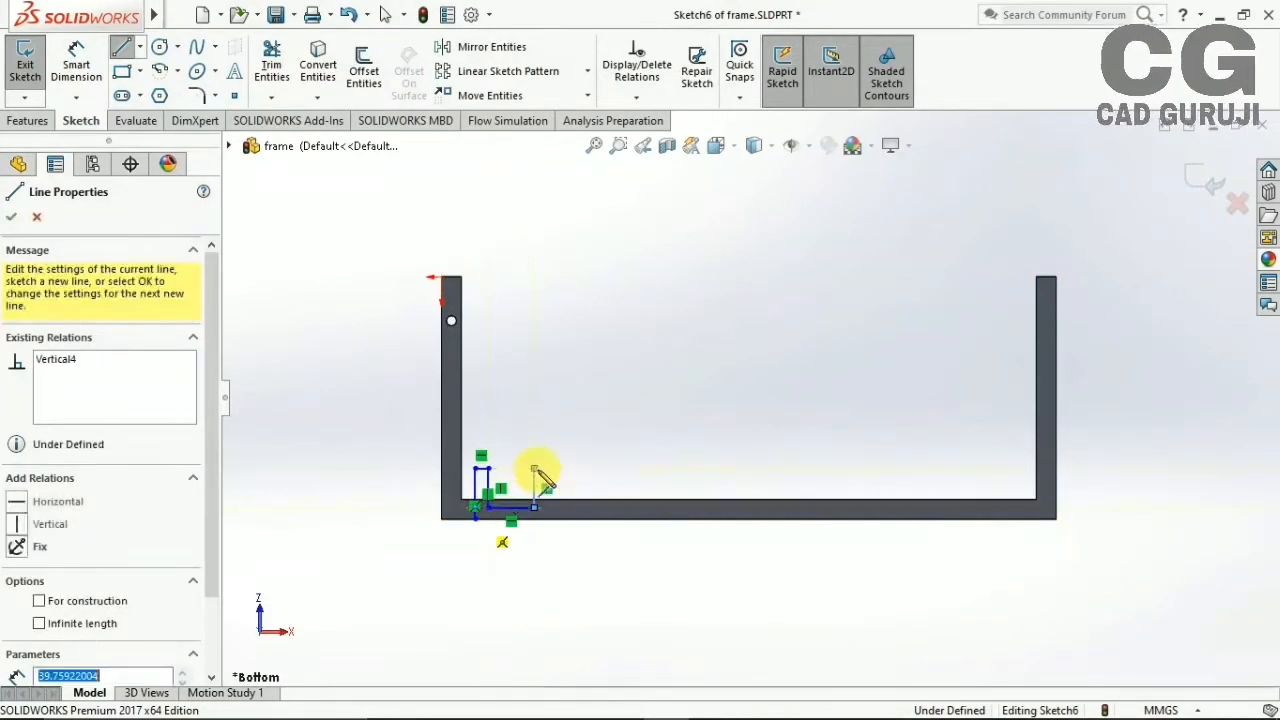
left_click(540, 468)
left_click(545, 518)
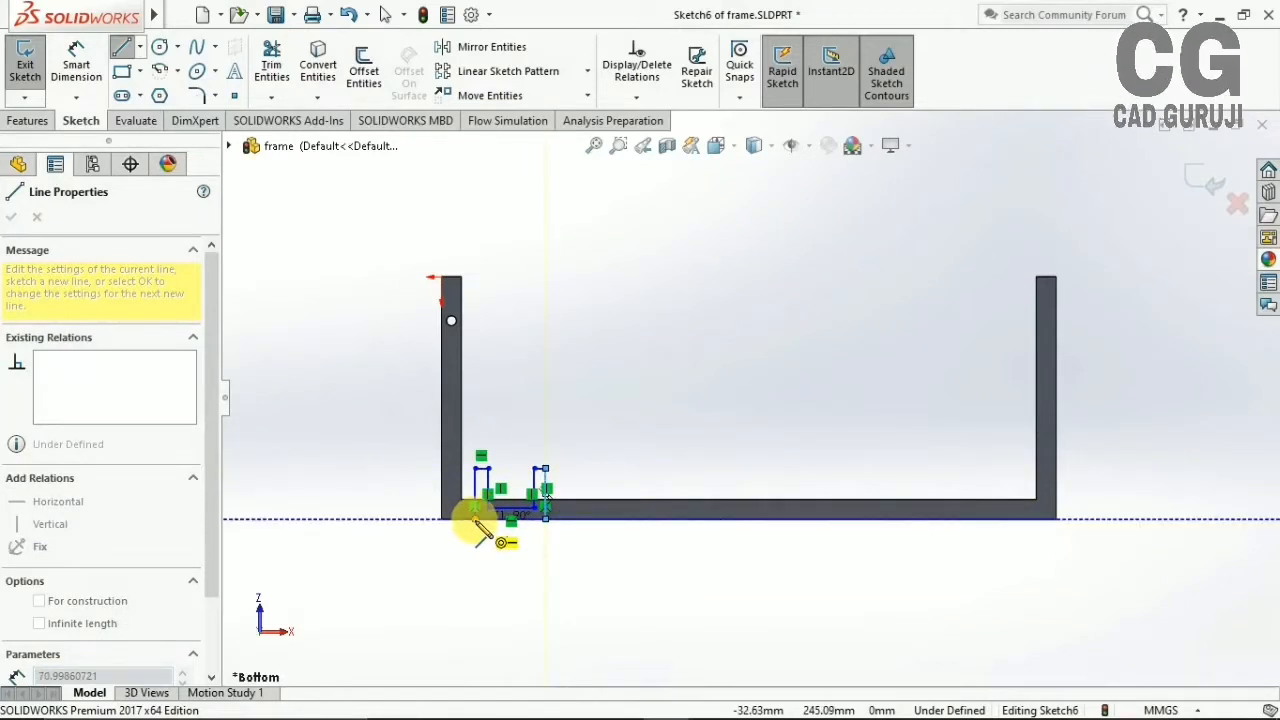
left_click(475, 518)
key("Escape")
Dimension the outline's outer vertical line at 0 mm from the inner edge of the holed leg
scroll(537, 494, "up", 3)
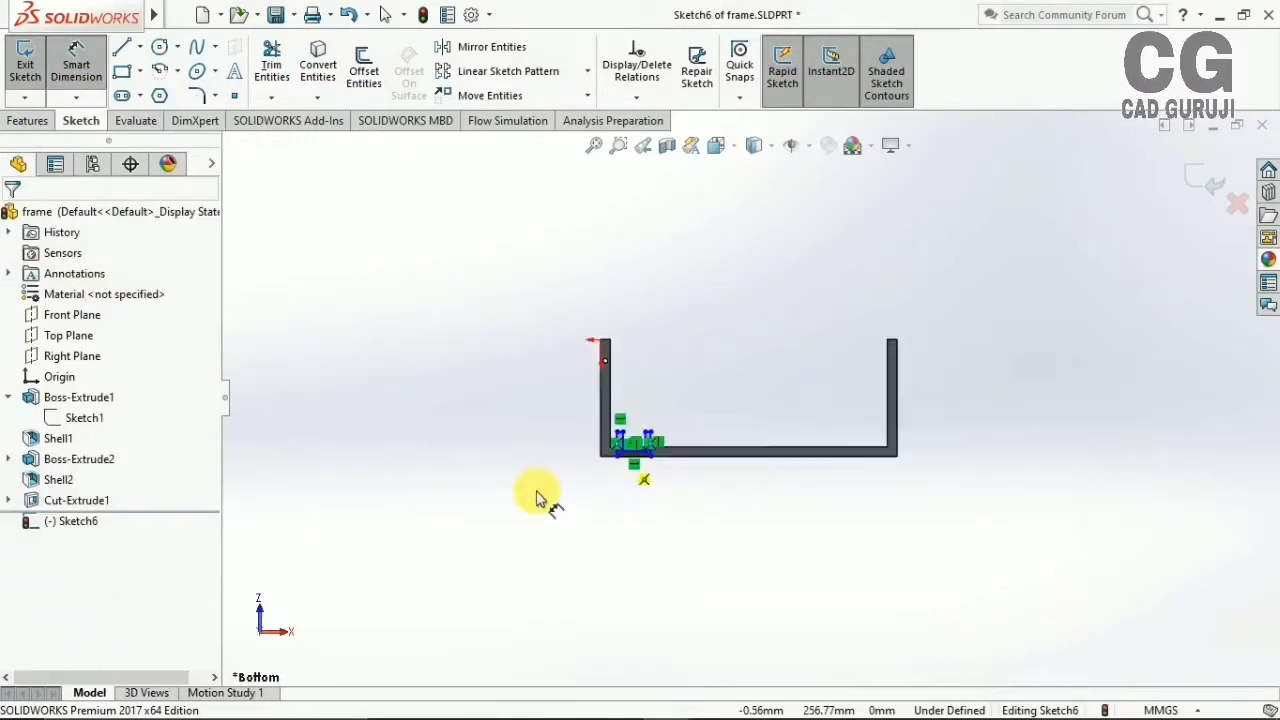
scroll(849, 360, "down", 6)
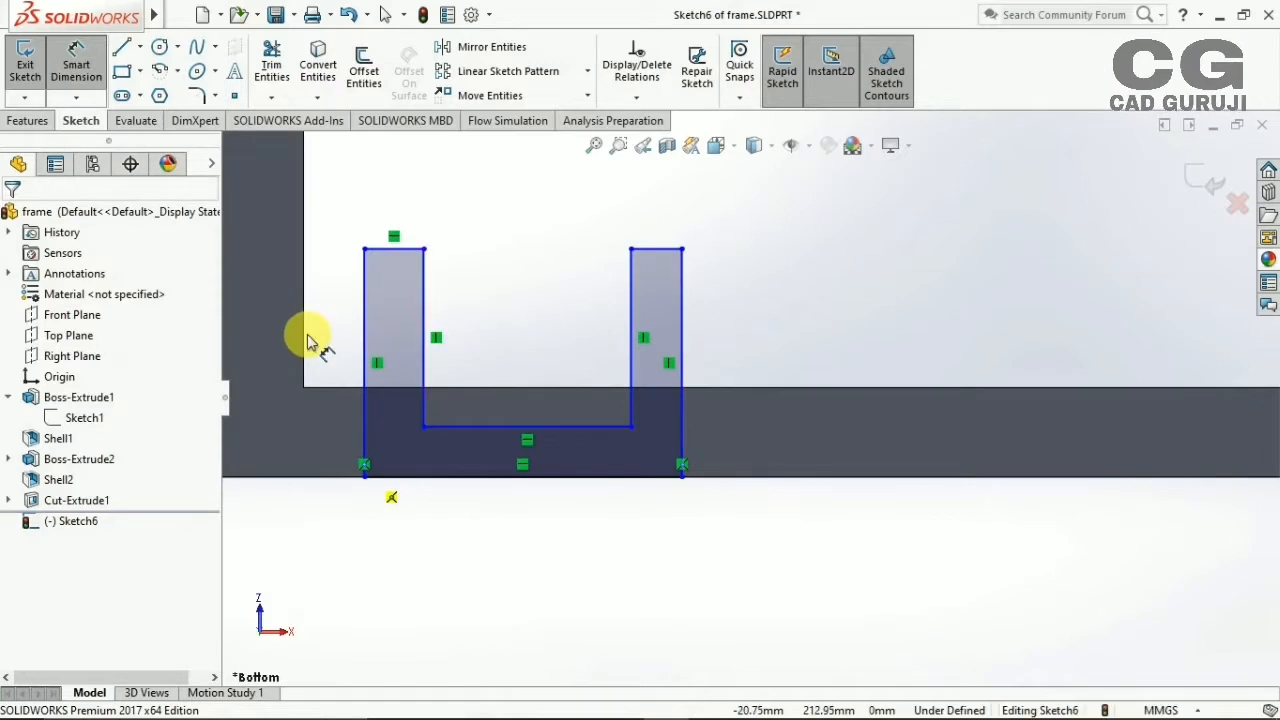
left_click(305, 325)
left_click(363, 279)
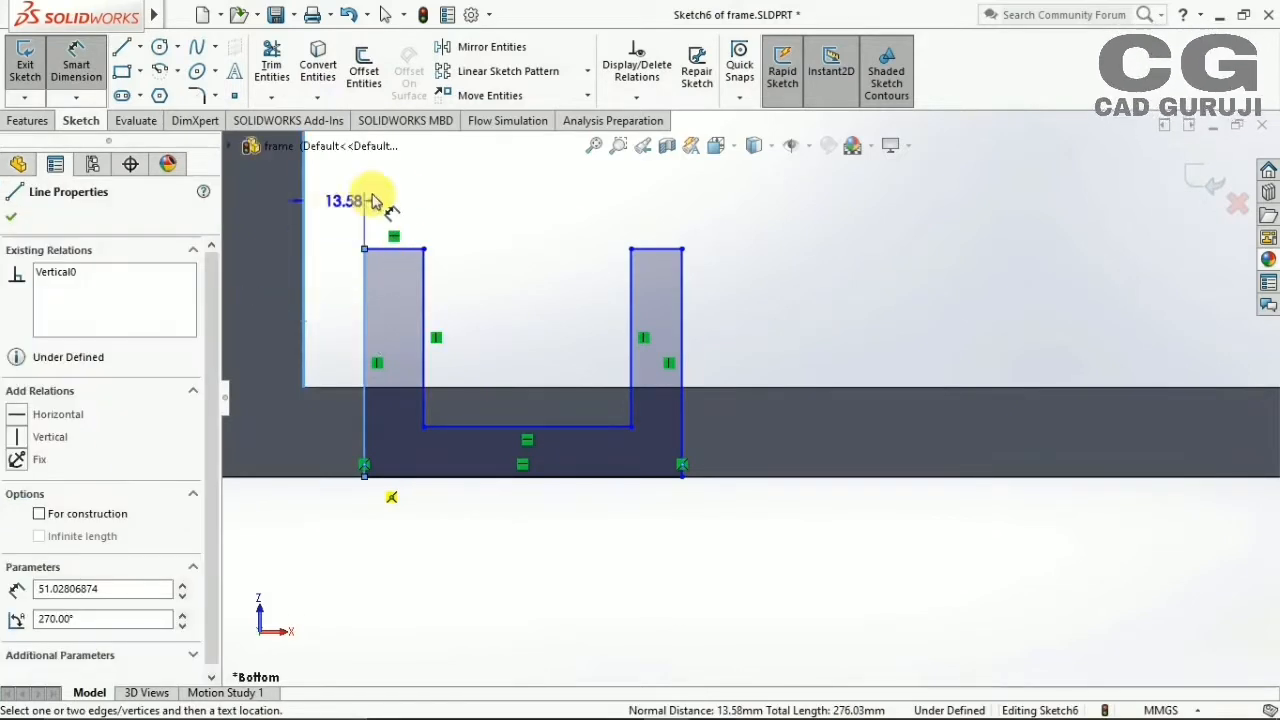
left_click(416, 200)
type("0")
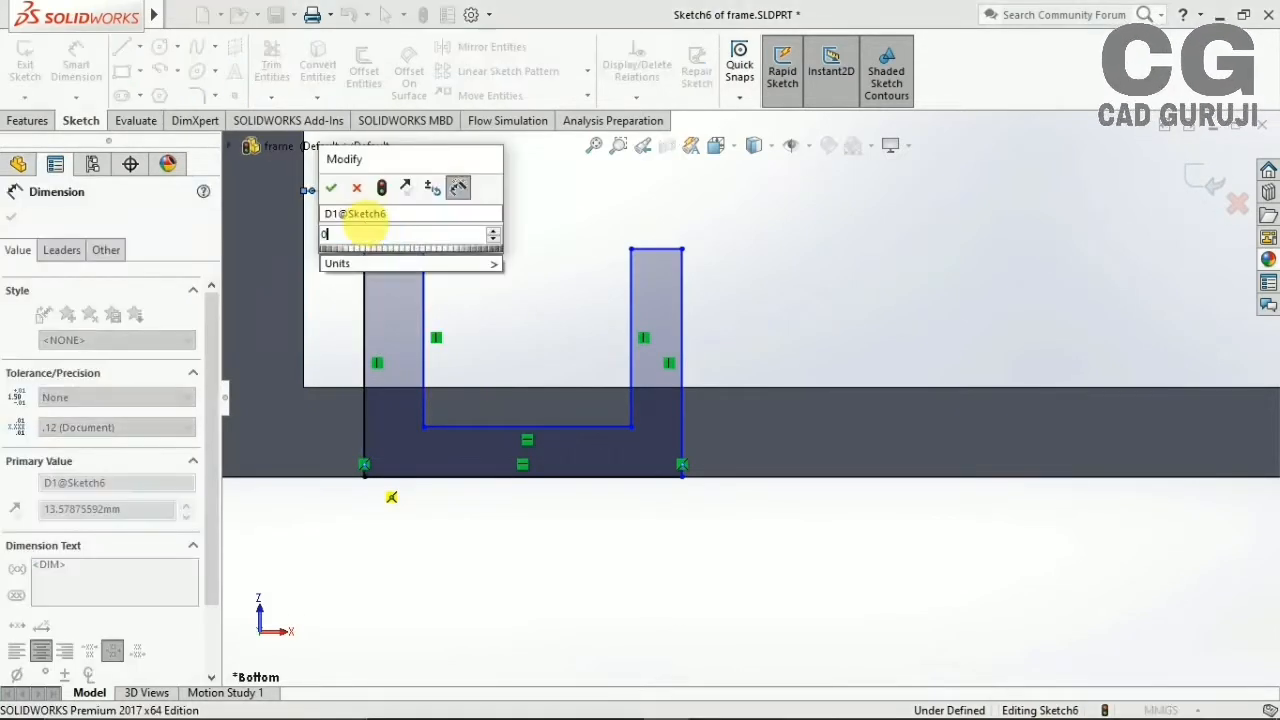
key("Return")
Set the width of the outline's arm next to the holed leg to 5 mm
left_click(364, 247)
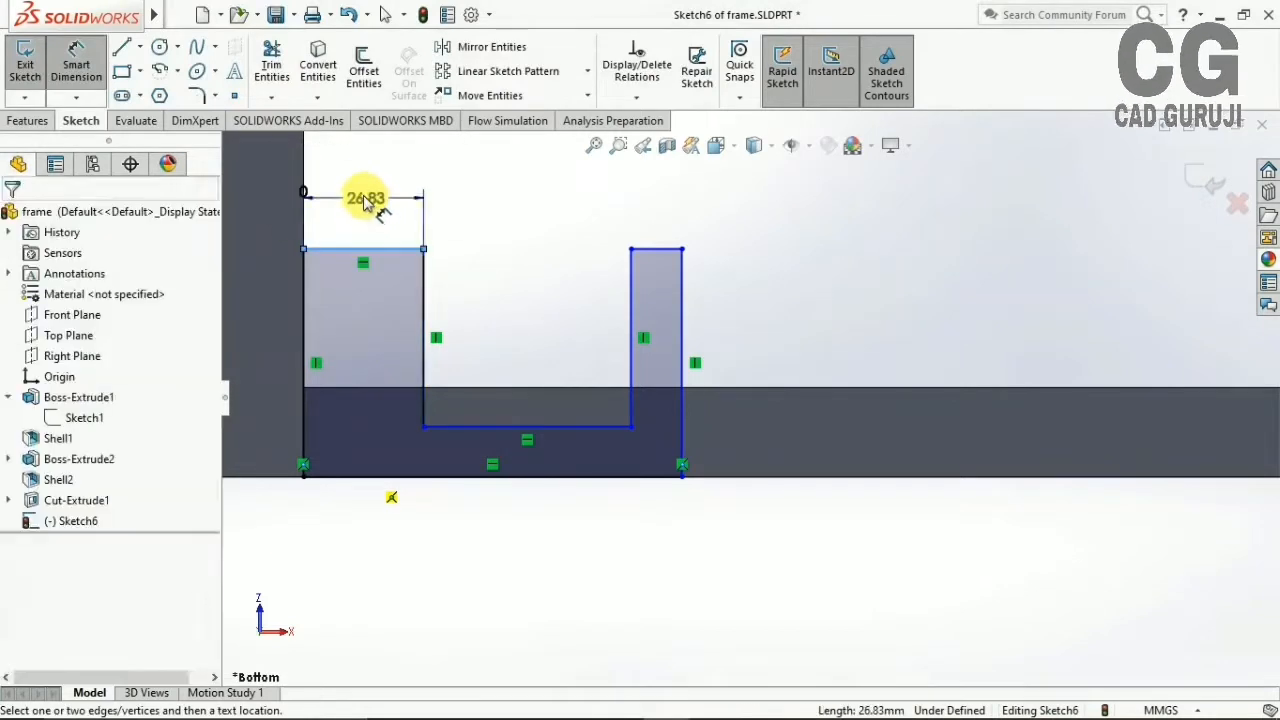
left_click(364, 200)
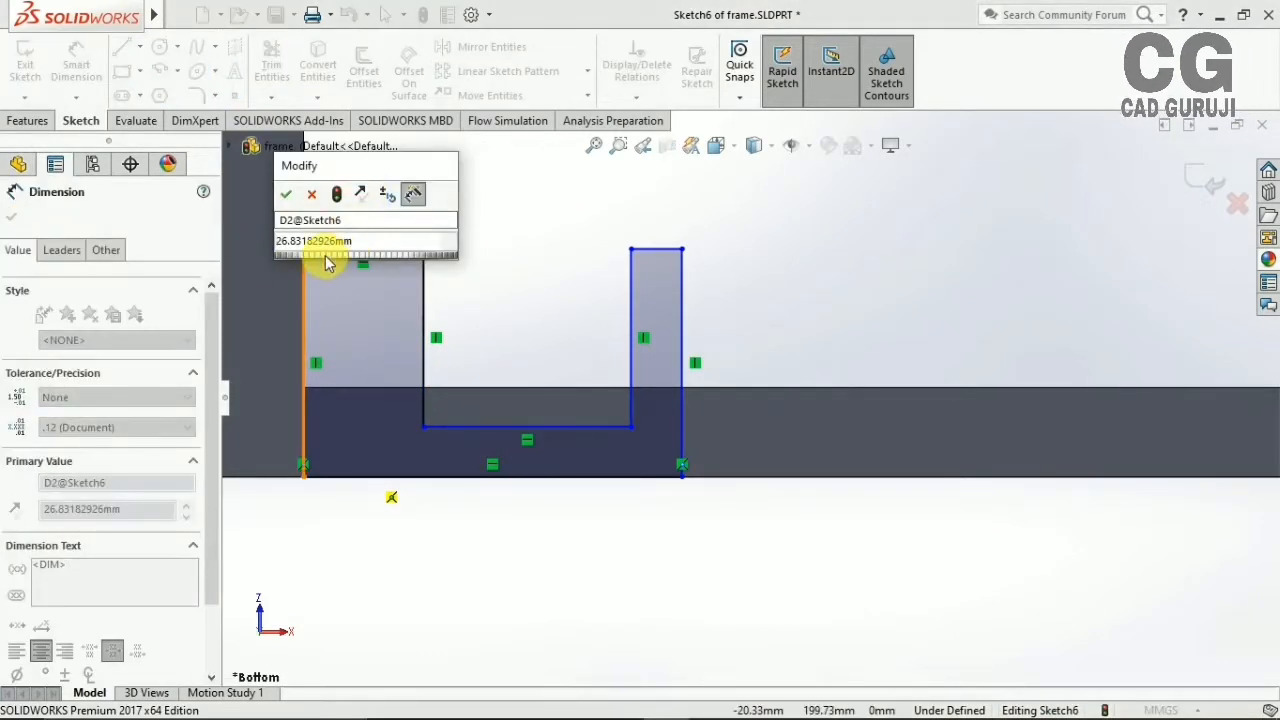
type("5")
key("Return")
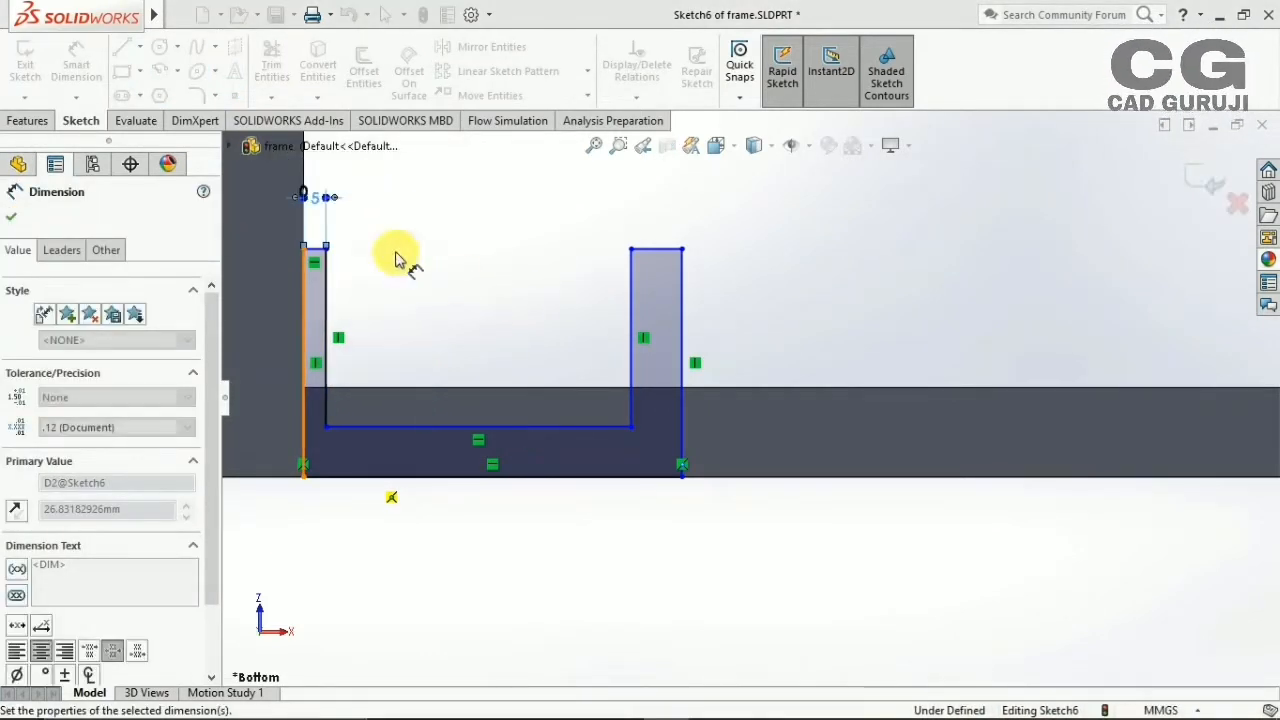
Make the end lines of the U outline's two arms equal in length
left_click(656, 249)
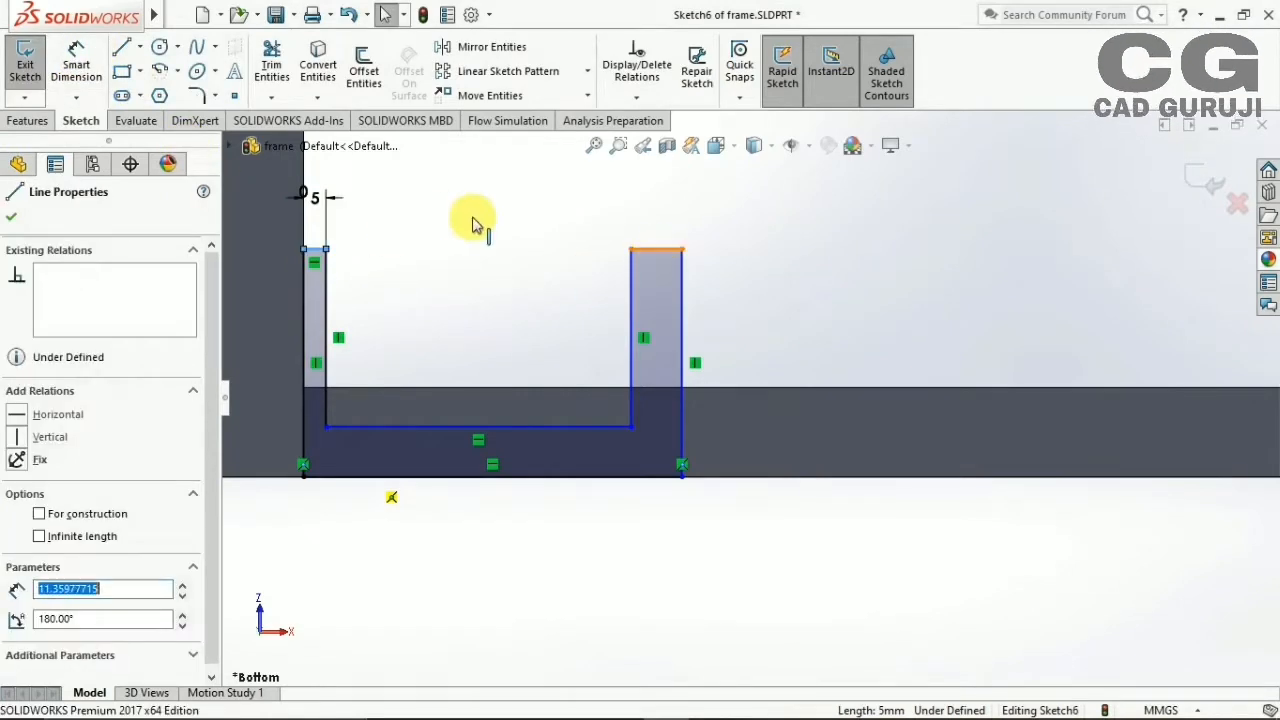
right_click(316, 316)
left_click(62, 633)
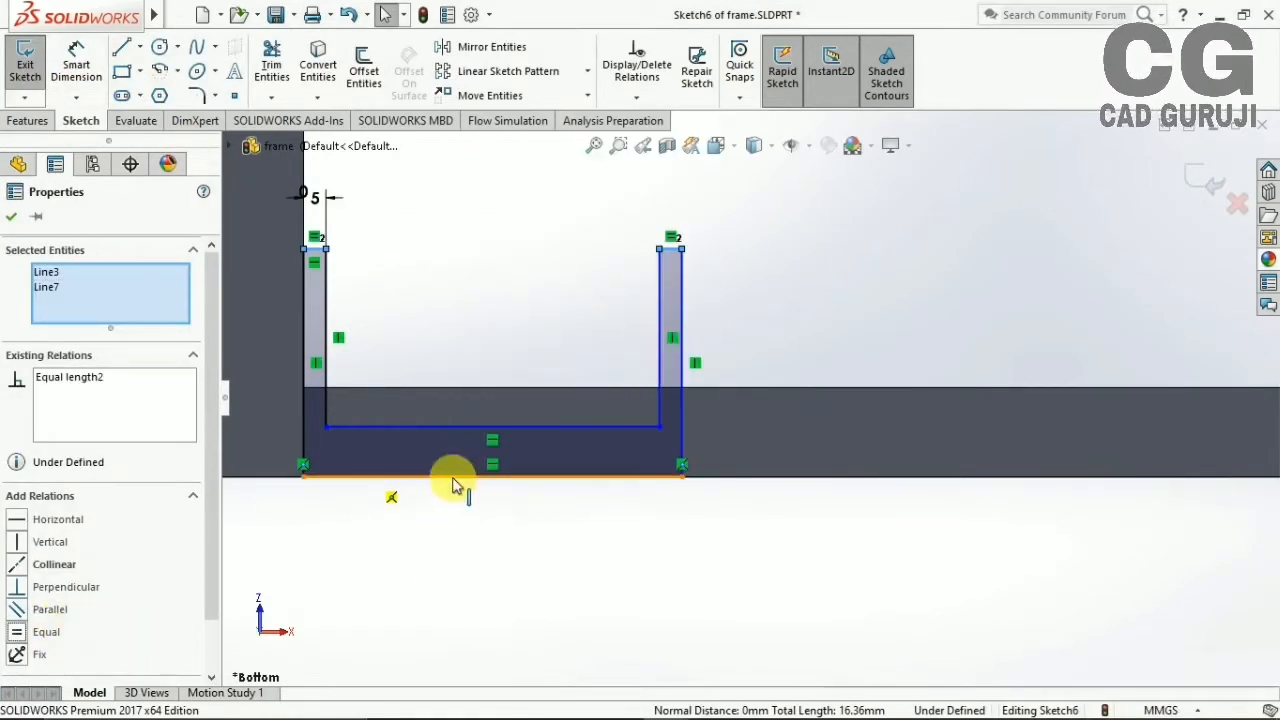
Set the thickness of the U outline's base to 5 mm
left_click(82, 64)
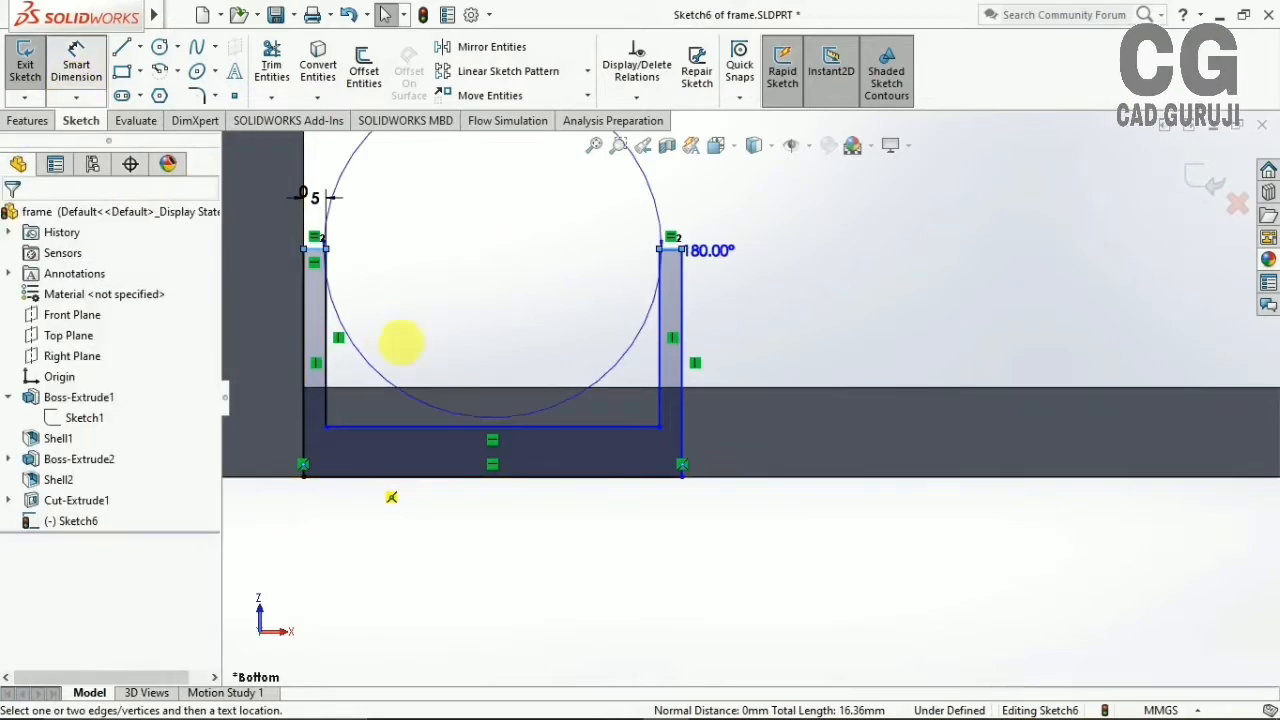
left_click(78, 64)
left_click(76, 64)
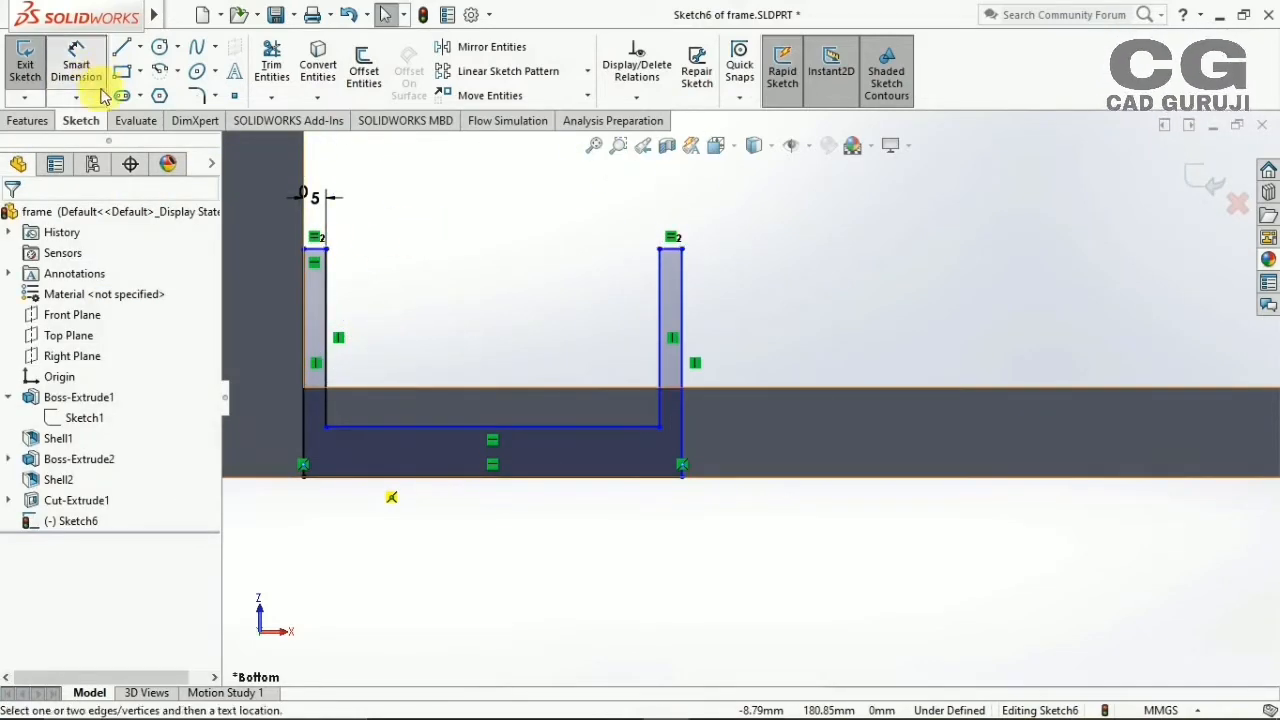
left_click(410, 427)
left_click(414, 477)
left_click(703, 527)
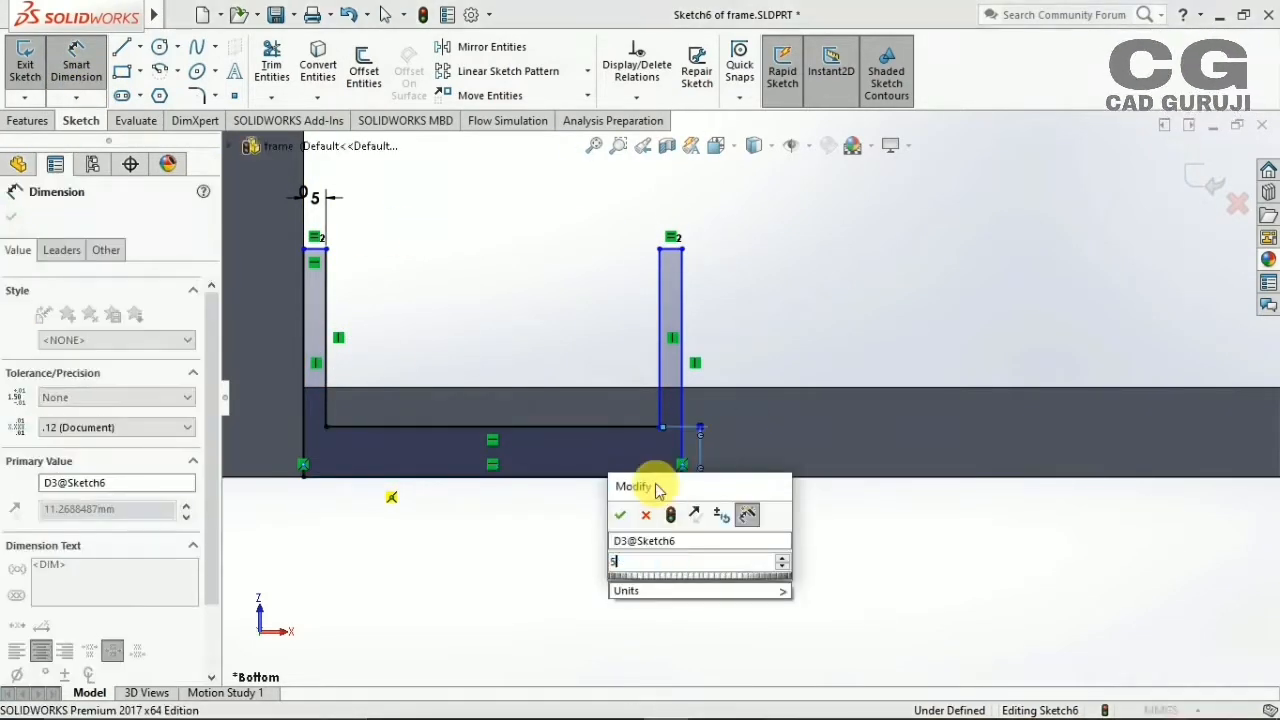
type("5")
key("Return")
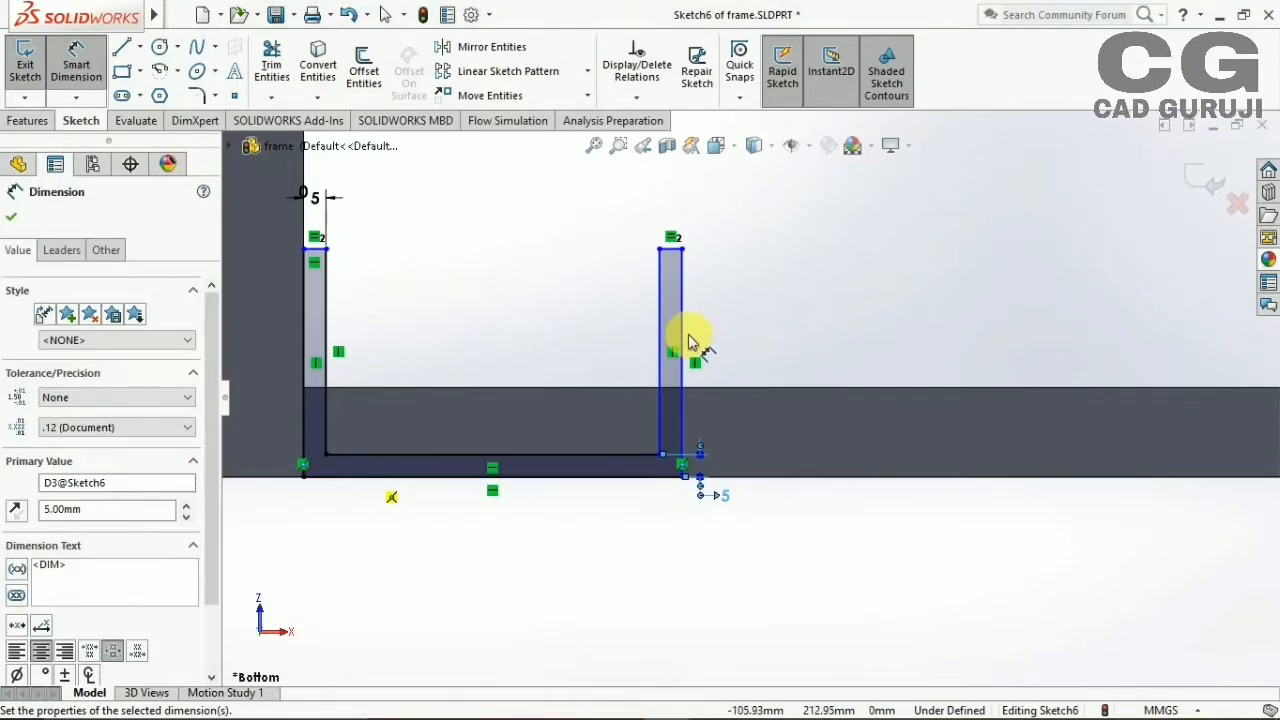
Set the inner width between the outline's two arms to 40 mm
left_click(399, 456)
left_click(419, 324)
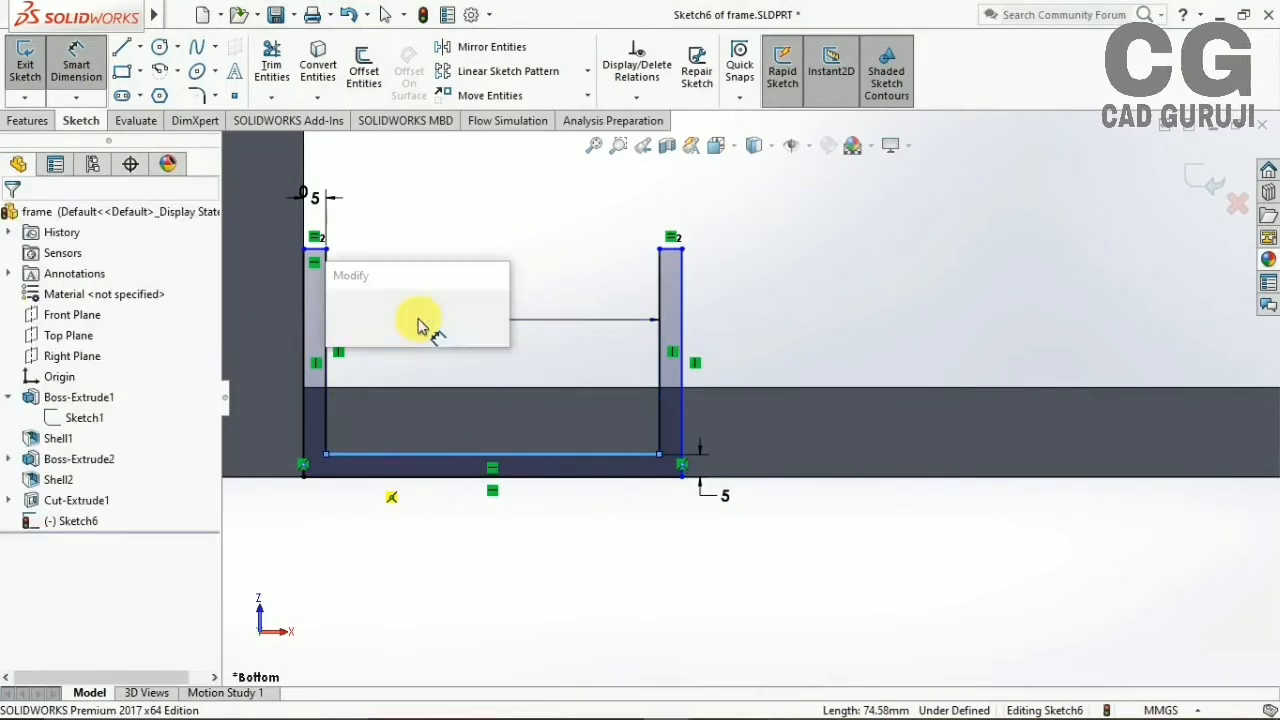
type("40")
key("Return")
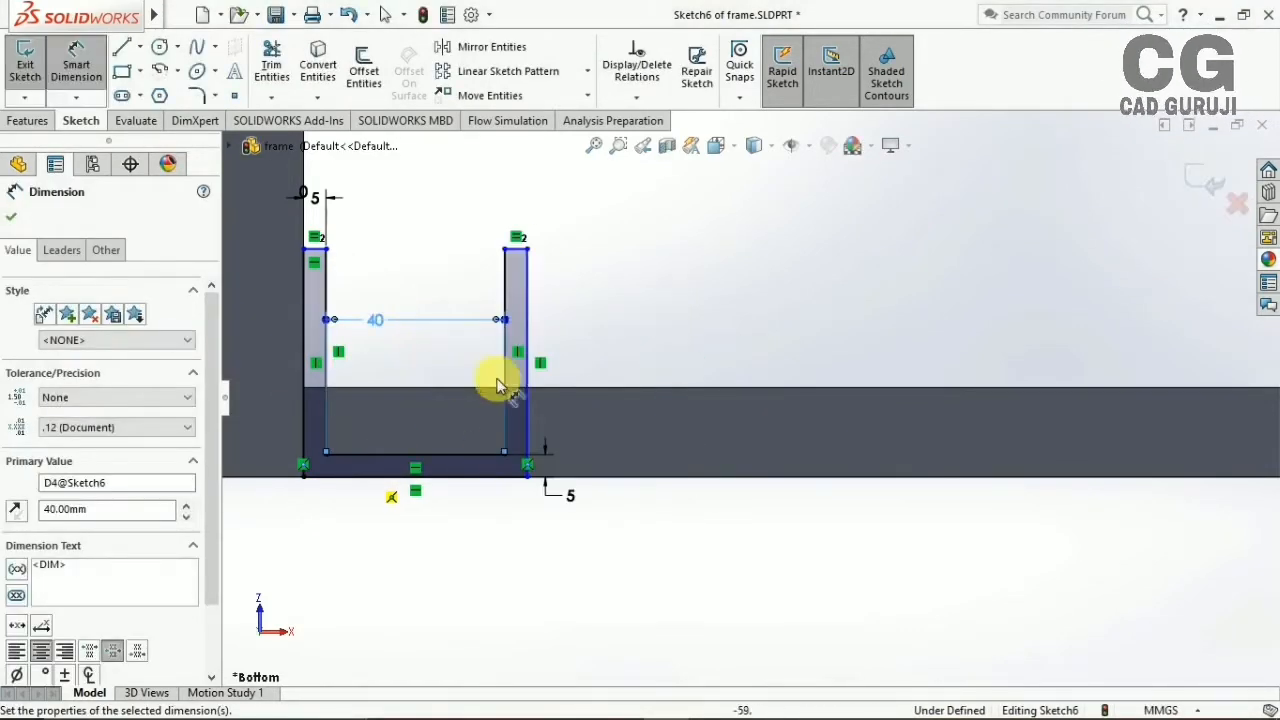
Set the height of the arm farther from the holed leg to 25 mm
left_click(522, 310)
left_click(588, 326)
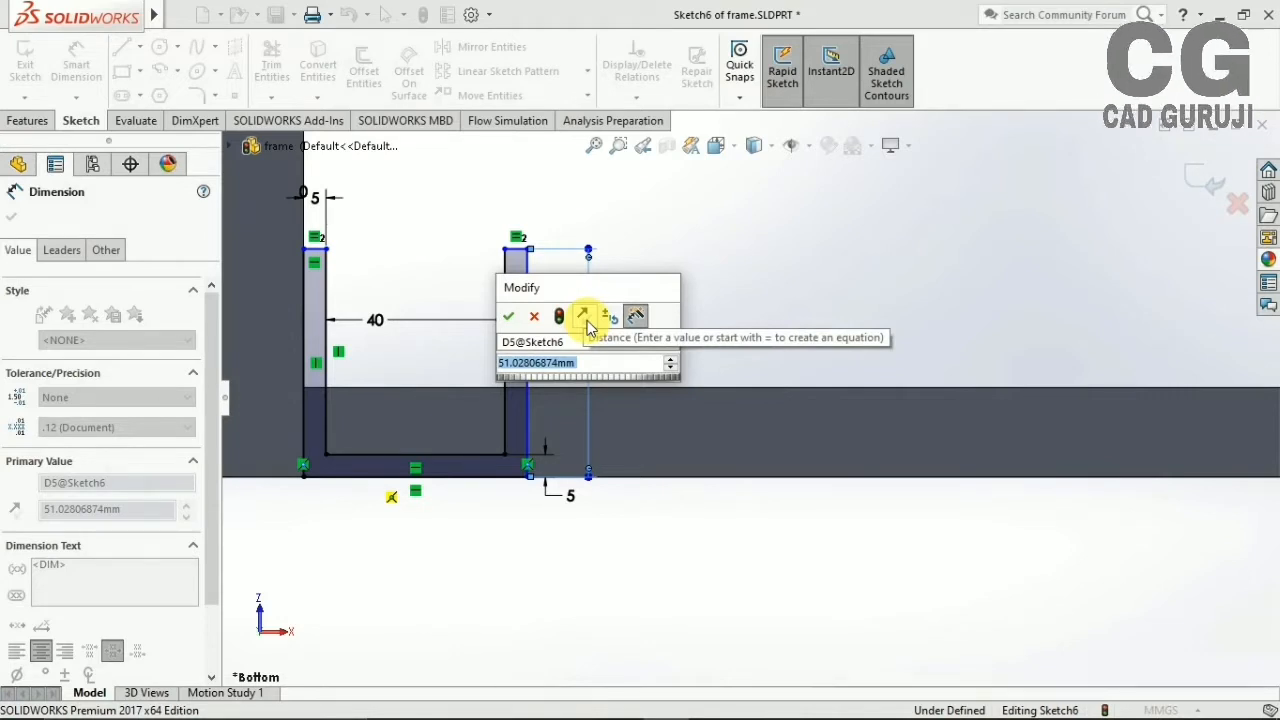
type("25")
key("Return")
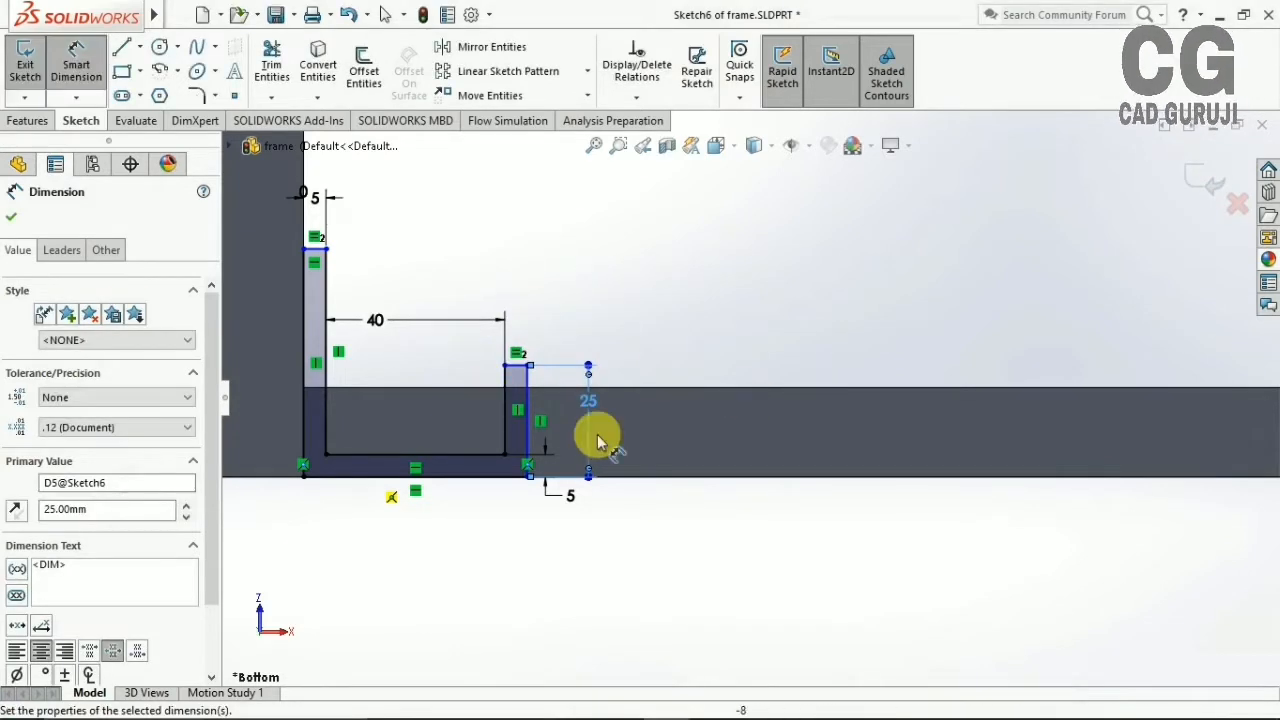
Set the height of the outline's arm next to the holed leg to 25 mm
left_click(72, 63)
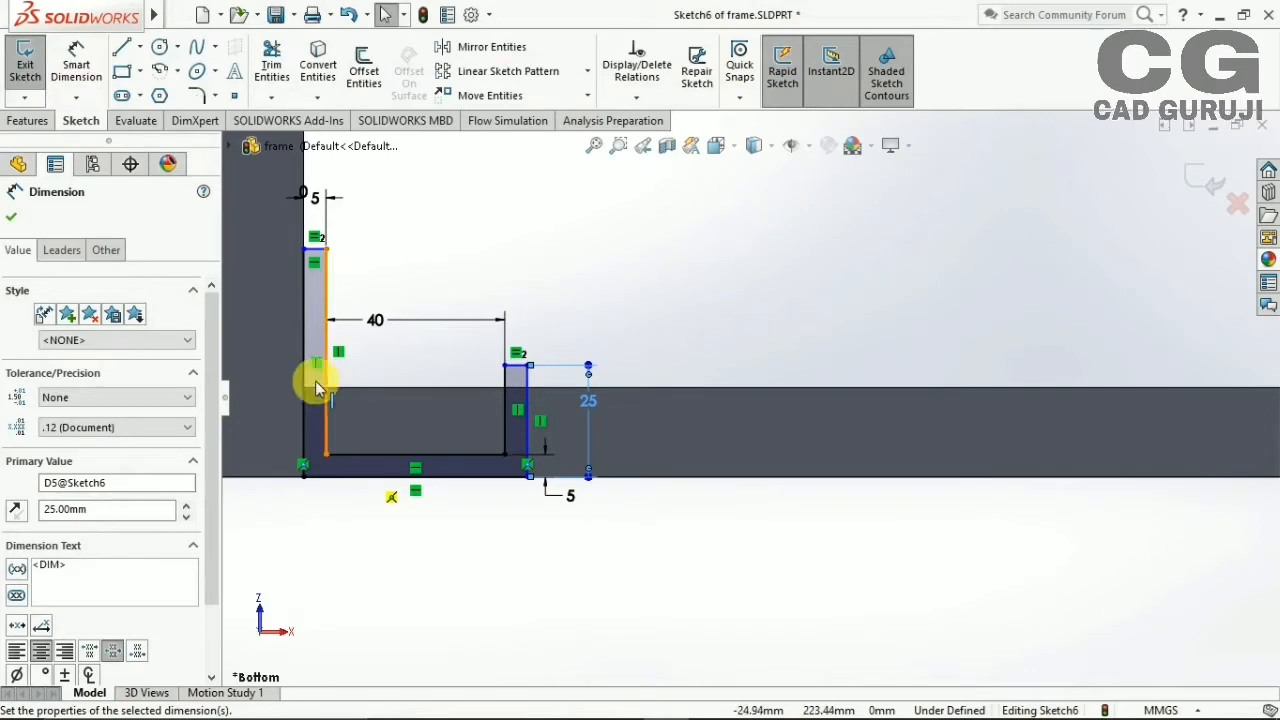
left_click(528, 400, "ctrl")
left_click(11, 217)
left_click(74, 65)
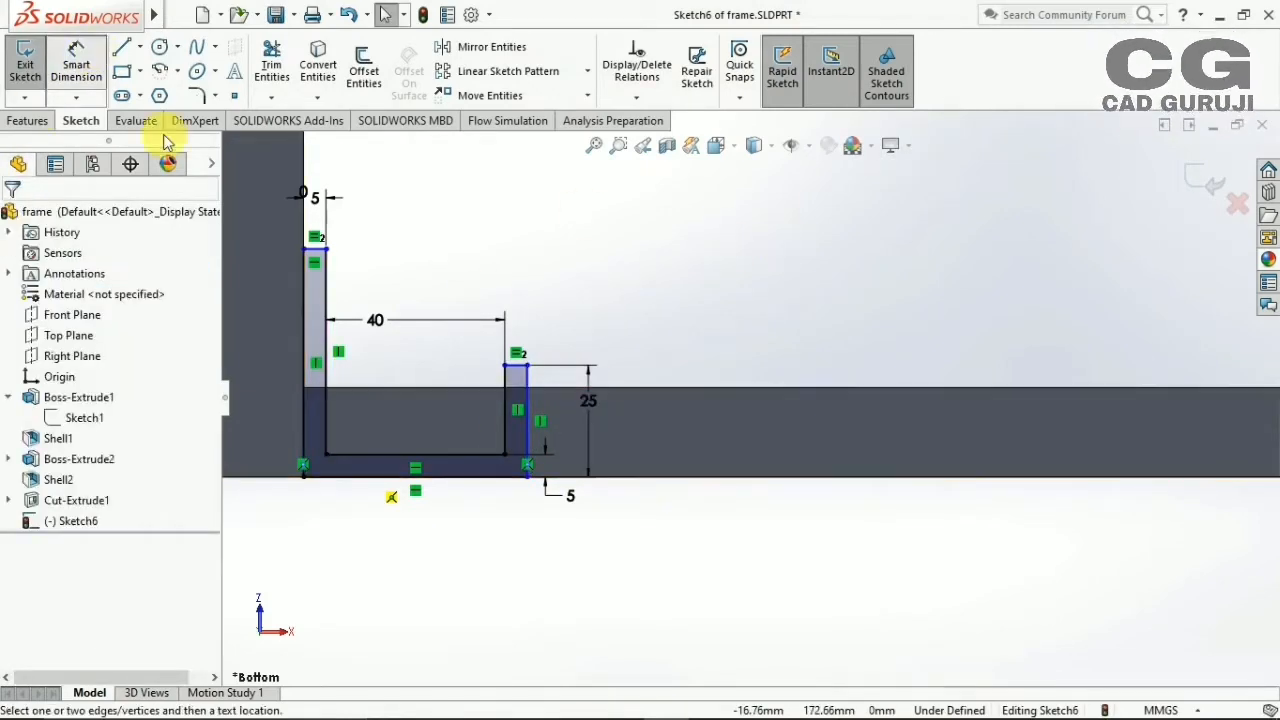
left_click(304, 291)
left_click(514, 277)
type("25")
key("Return")
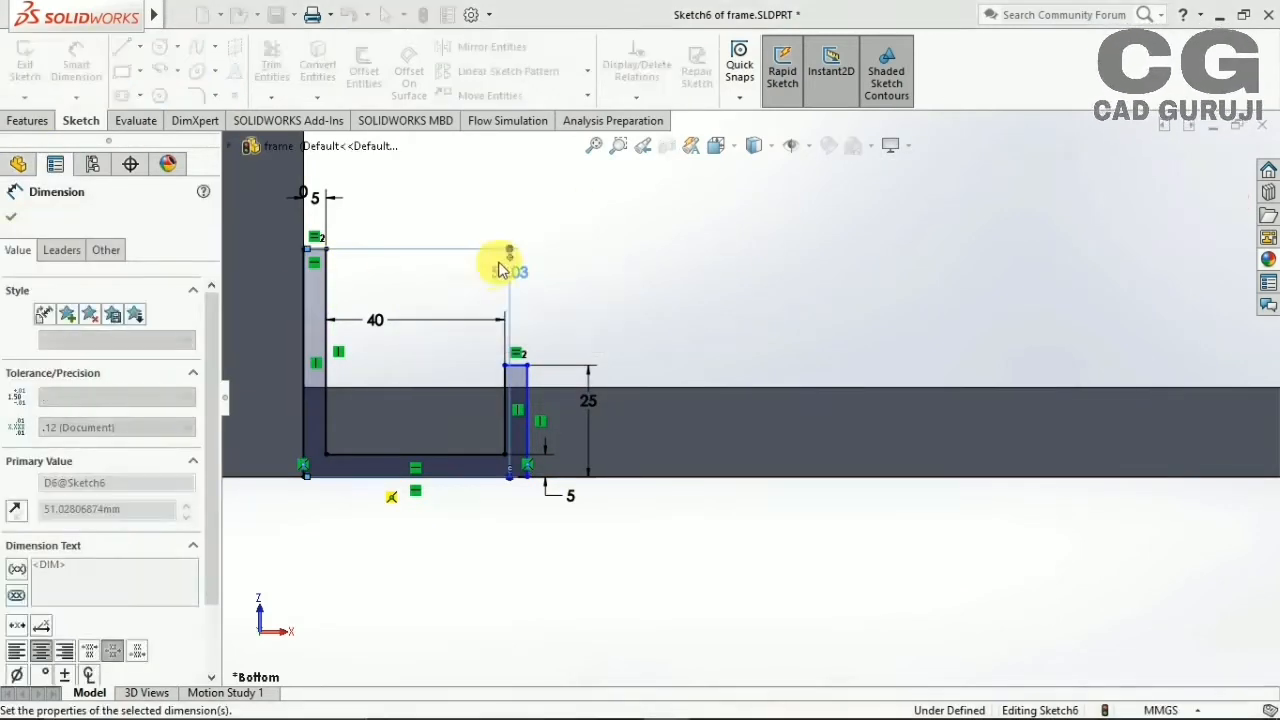
Return to the bottom view and try moving the far arm's outer line and end corner to test their freedom
scroll(517, 497, "up", 5)
scroll(650, 445, "down", 9)
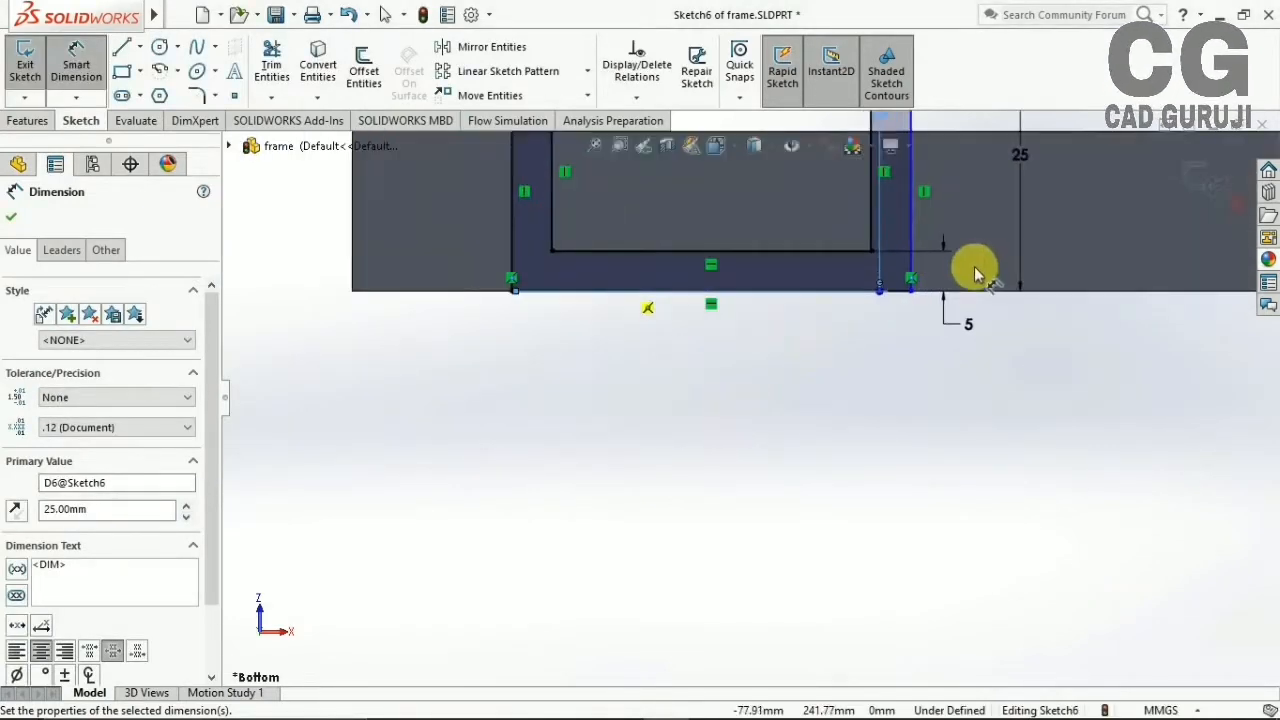
middle_click_drag(780, 416, 886, 317)
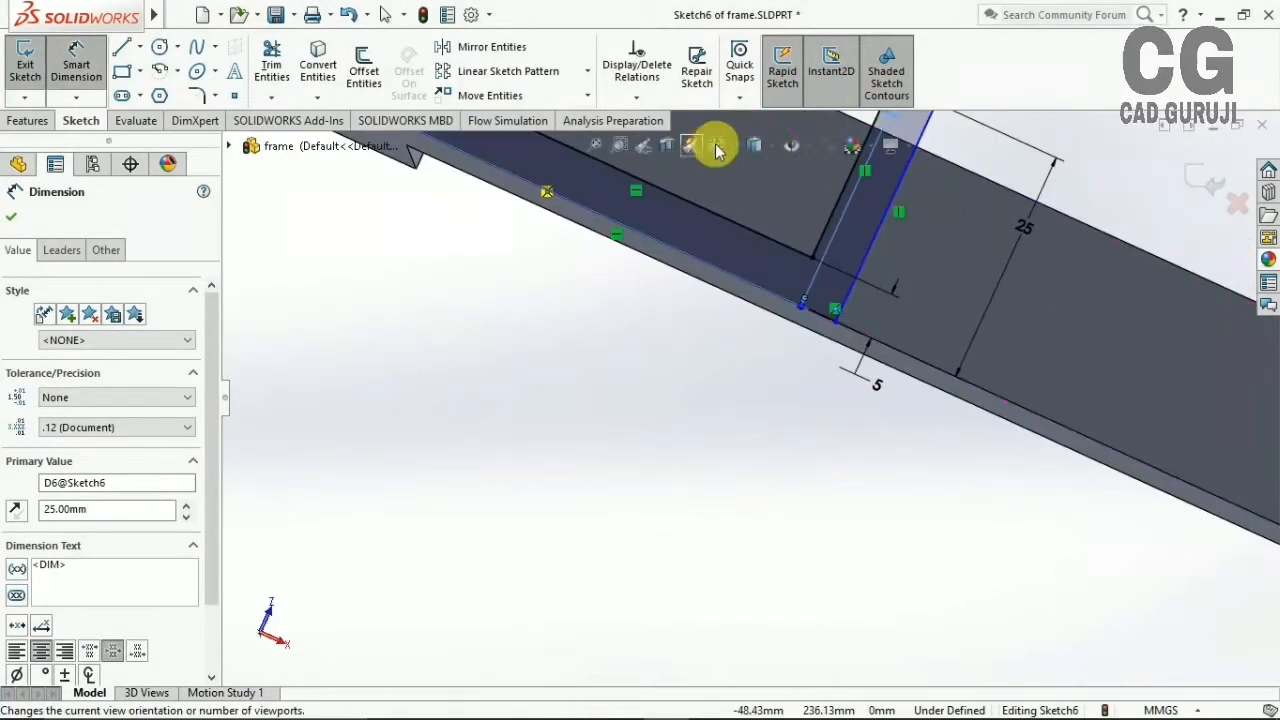
left_click(717, 147)
left_click(747, 411)
scroll(563, 478, "down", 5)
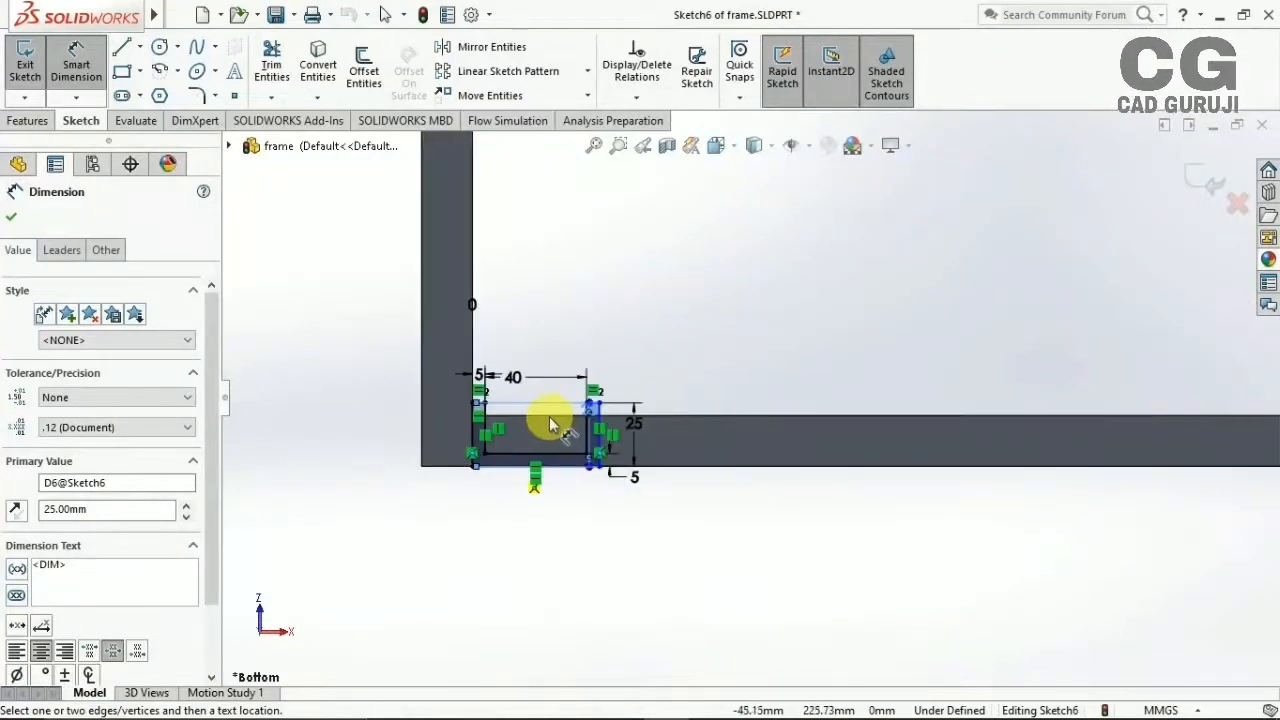
left_click(967, 293)
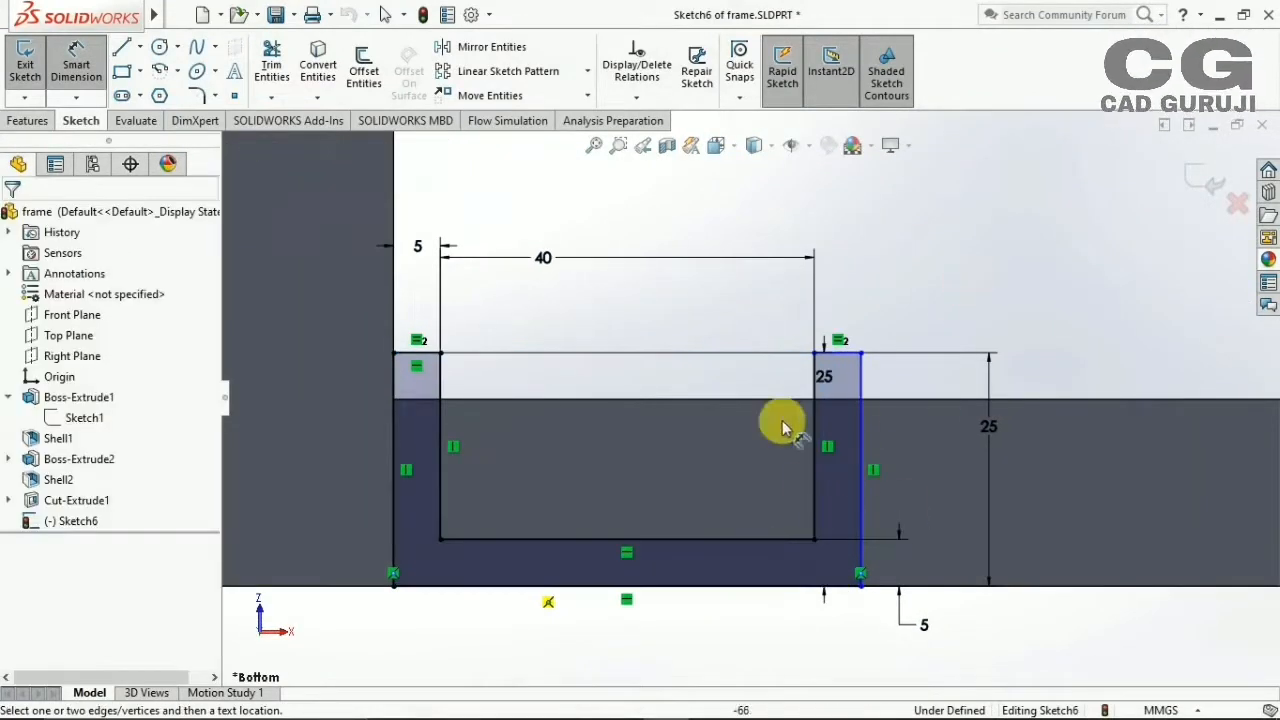
left_click(76, 83)
left_click(862, 515)
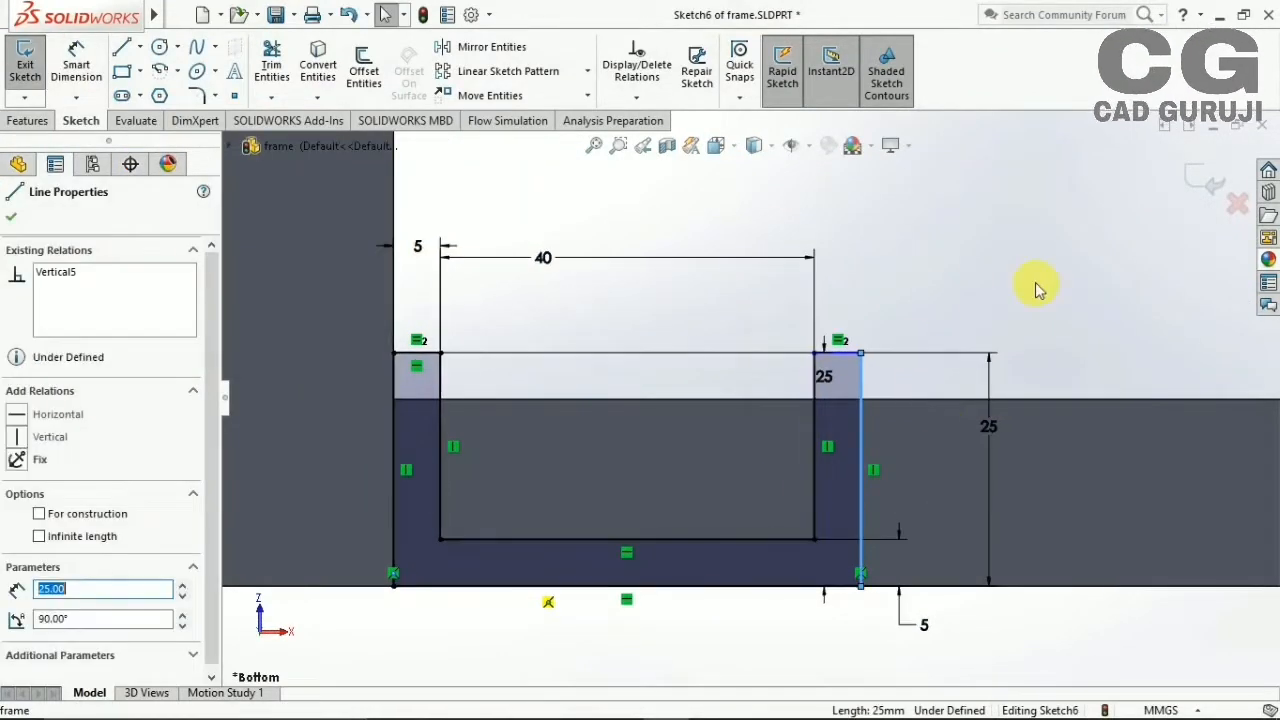
left_click_drag(797, 421, 795, 418)
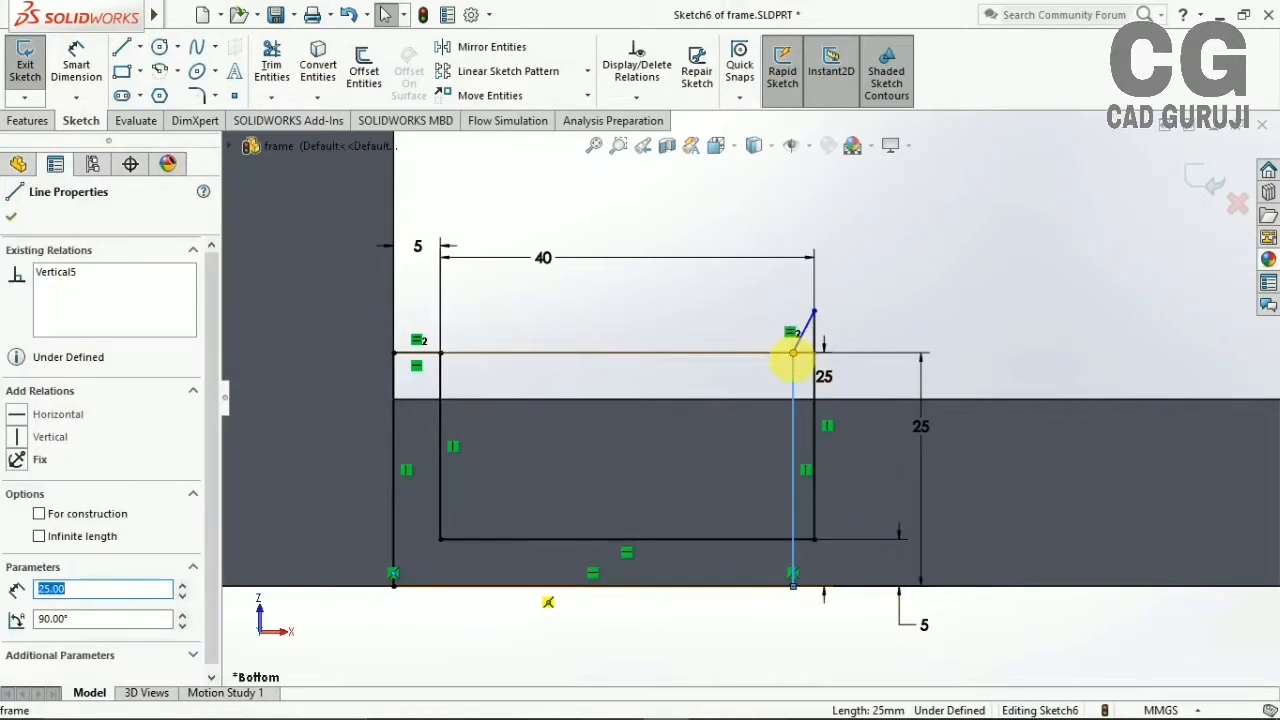
left_click_drag(794, 353, 846, 338)
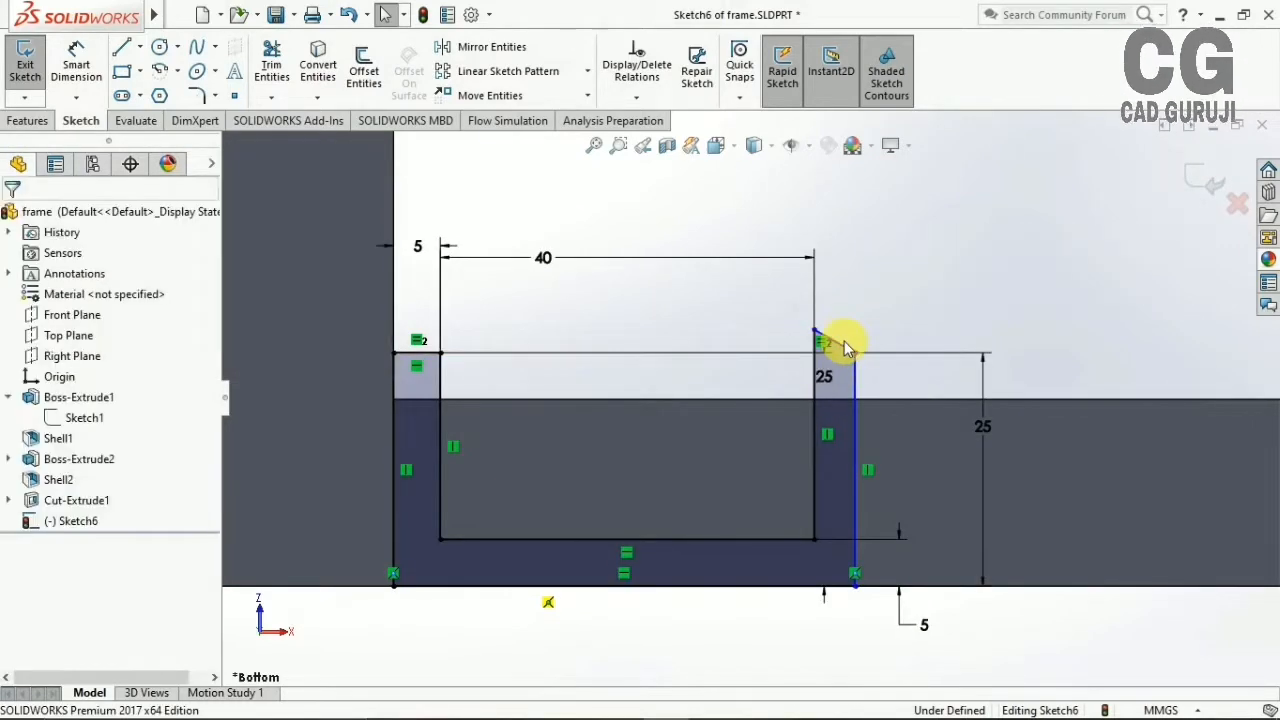
Restore the far arm's shape and exit the sketch
right_click(848, 340)
left_click(881, 286)
left_click(912, 253)
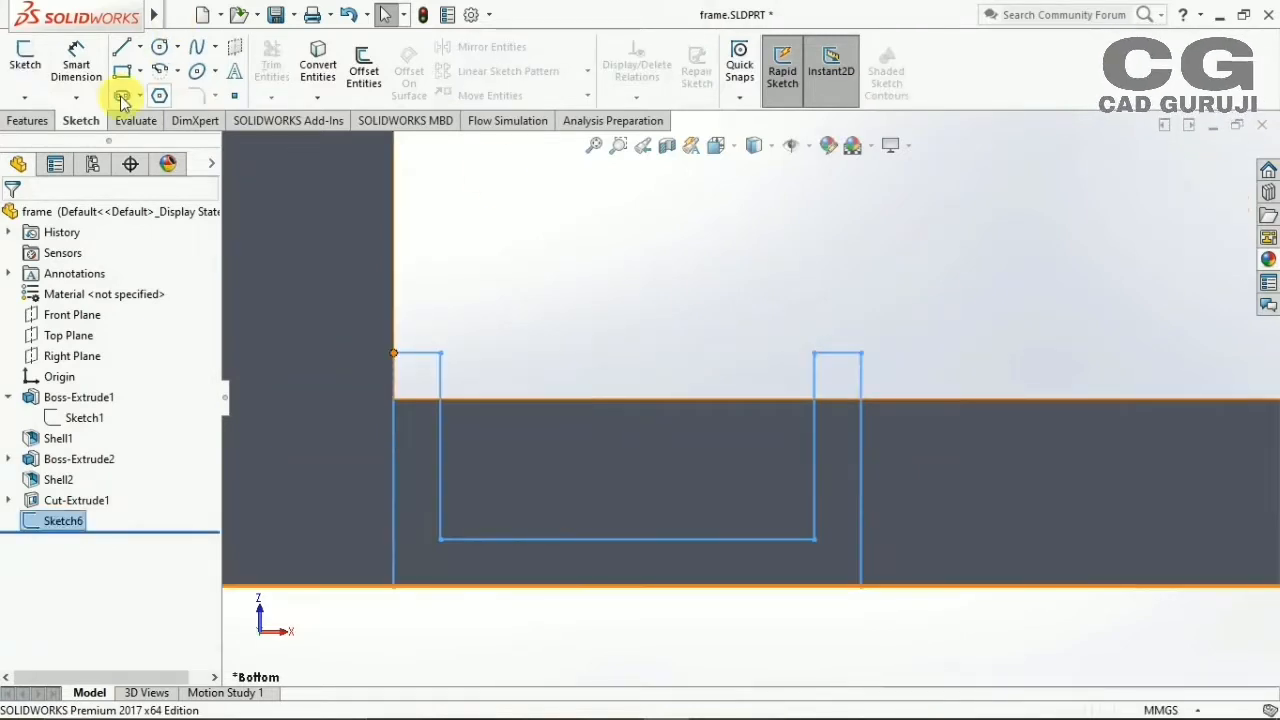
Try to extrude the U outline 300 mm blind from the frame's bottom face, merged with the frame, and cancel the feature
left_click(28, 121)
left_click(27, 58)
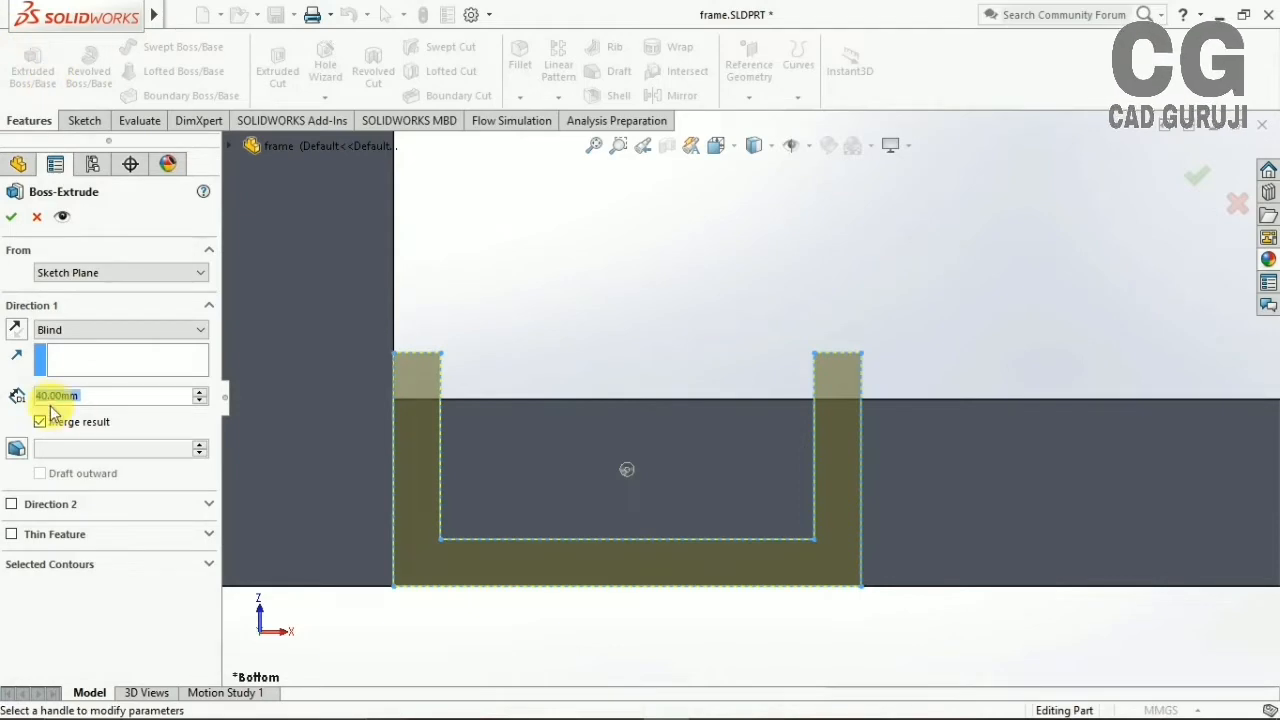
type("30")
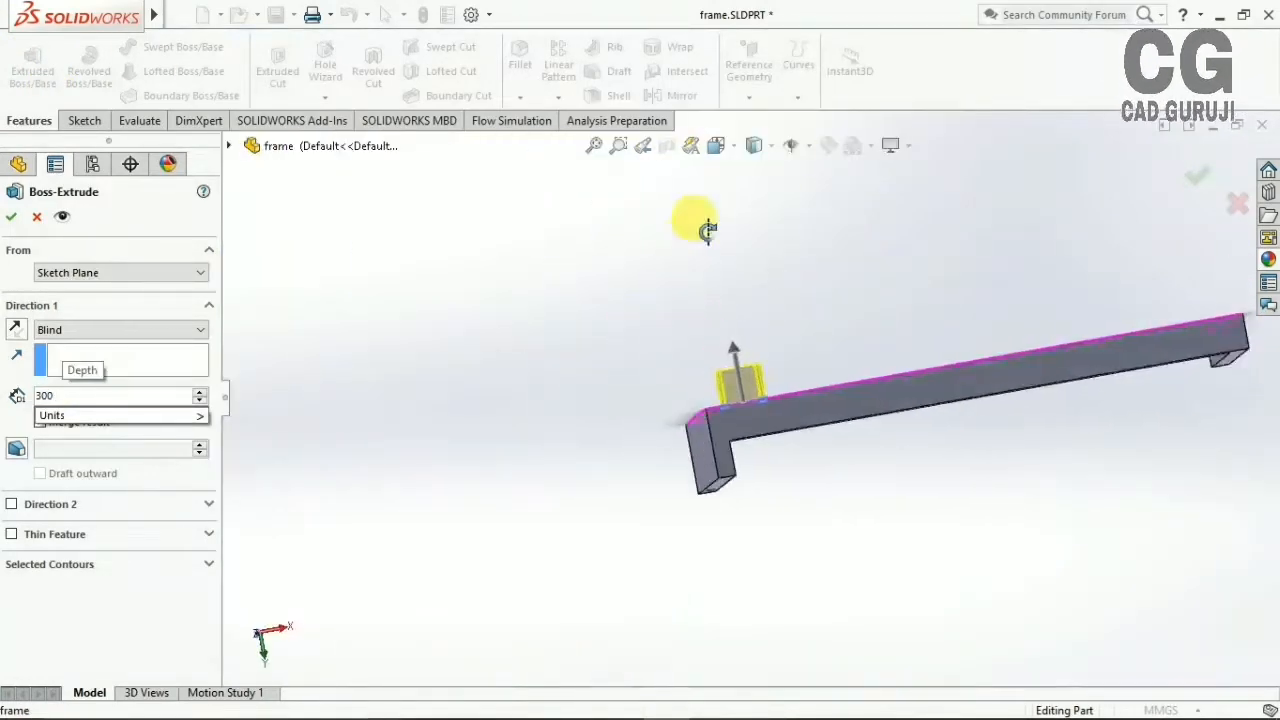
type("0")
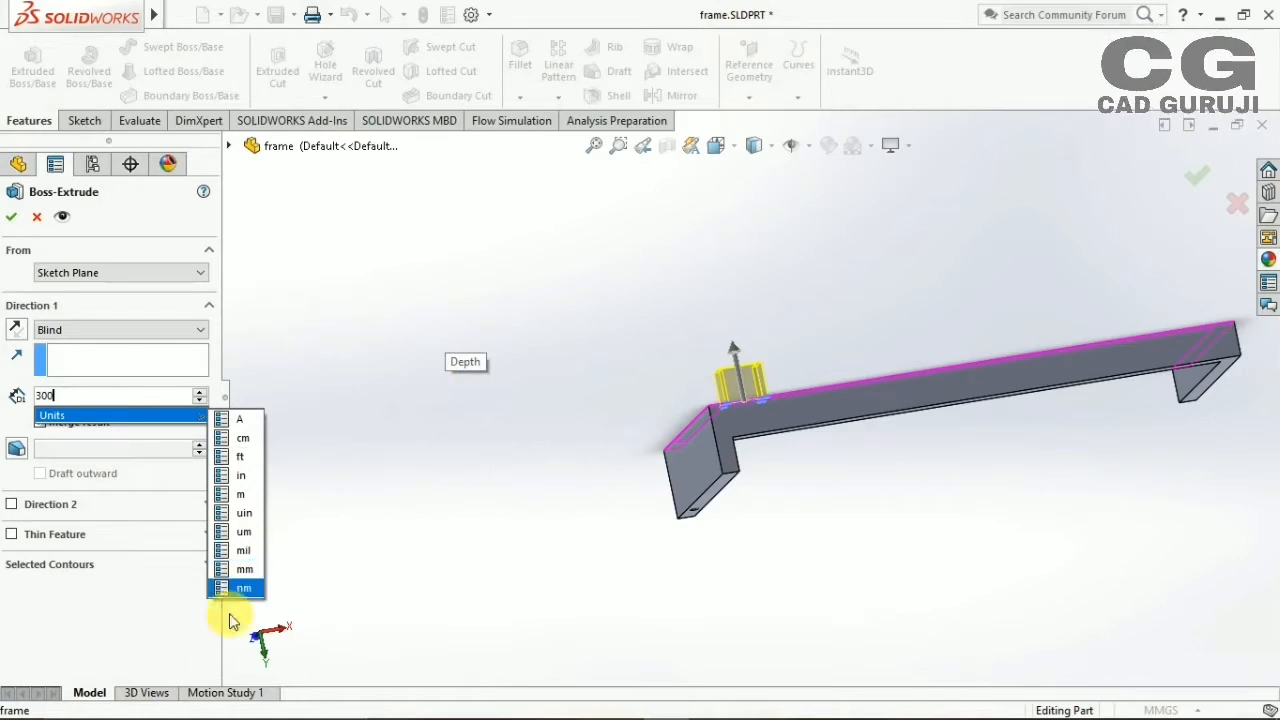
left_click(243, 570)
middle_click_drag(290, 550, 684, 454)
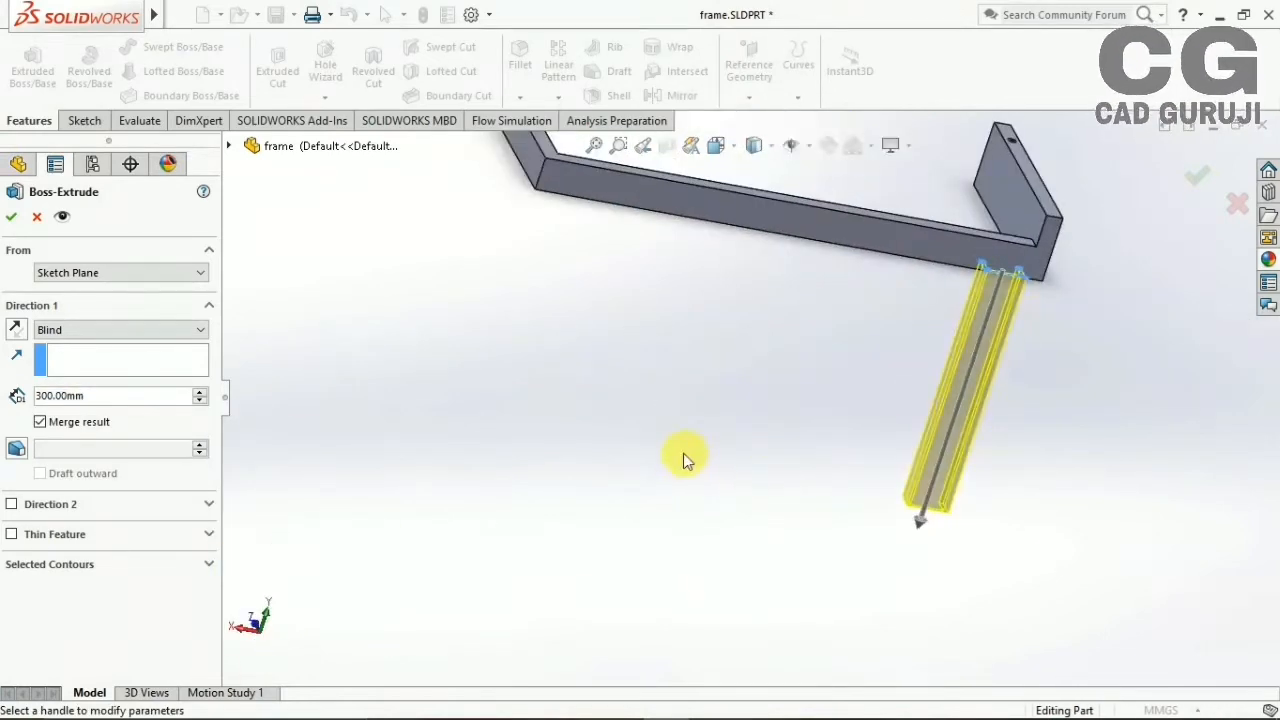
middle_click_drag(1183, 206, 700, 420)
left_click(12, 216)
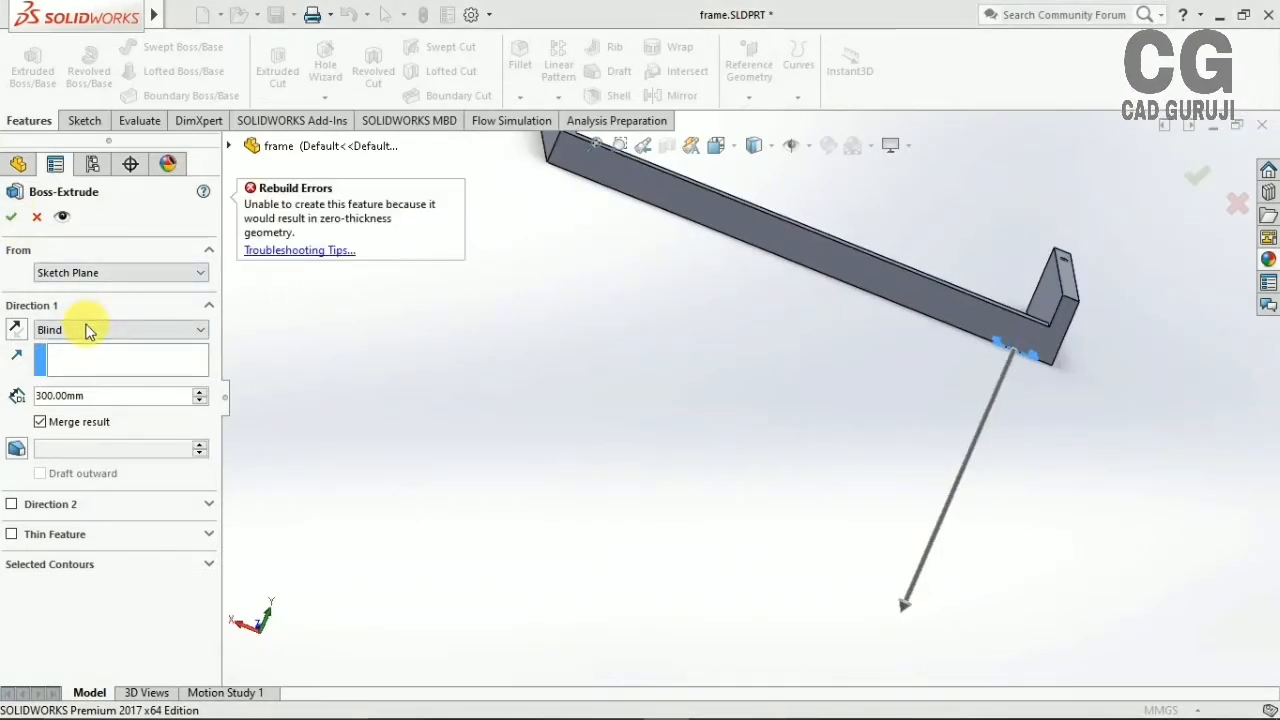
left_click(1234, 208)
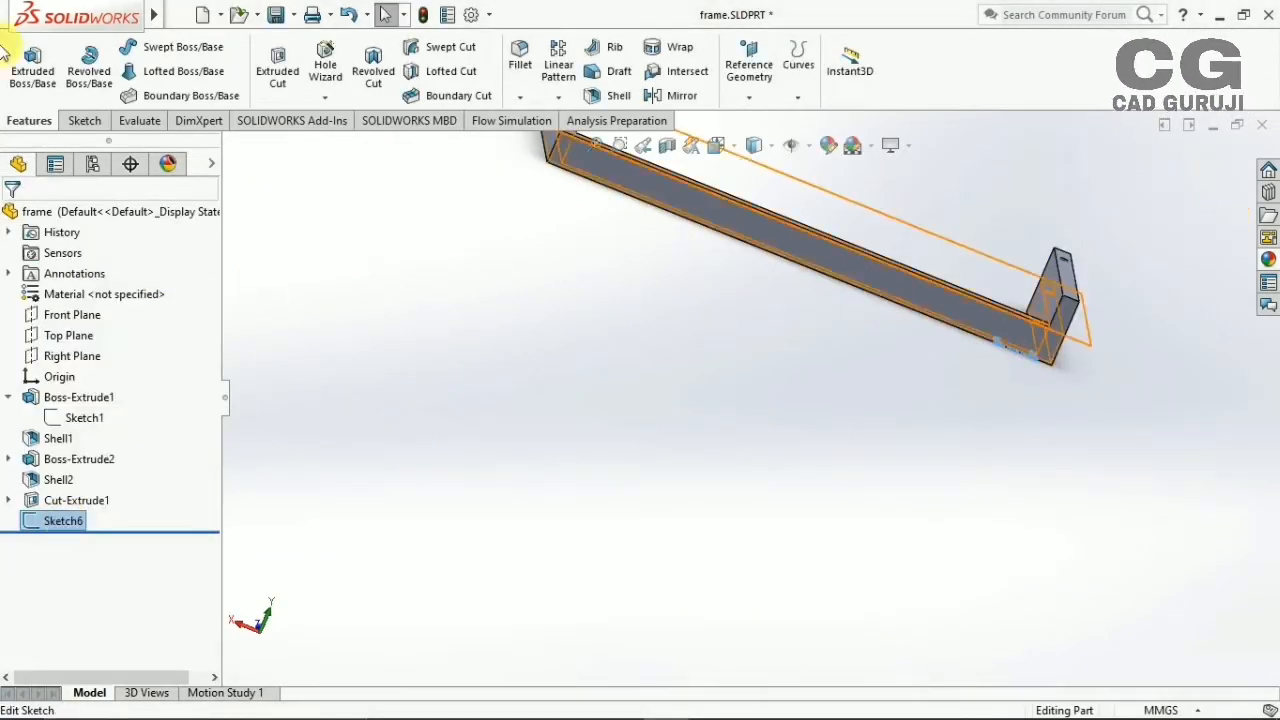
Retry the merged 300 mm blind extrusion of the outline, starting from the sketch plane
left_click(33, 65)
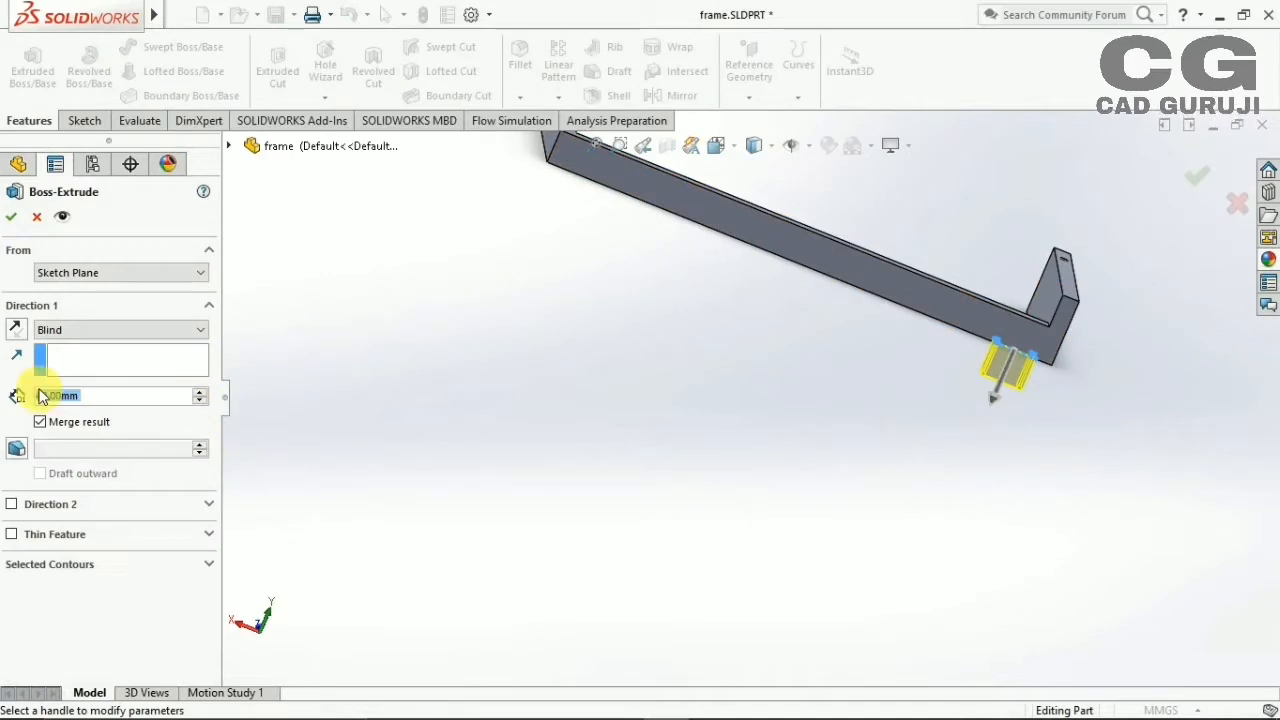
key("Return")
key("Return")
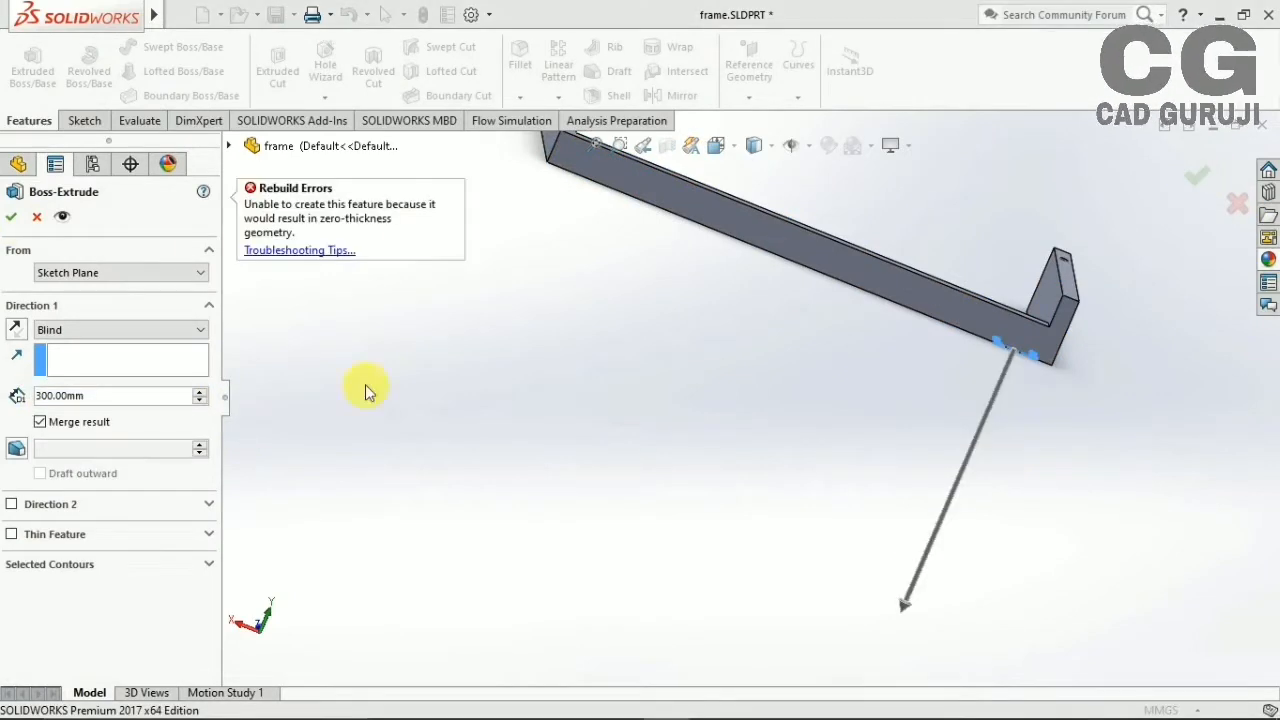
left_click(115, 273)
left_click(30, 300)
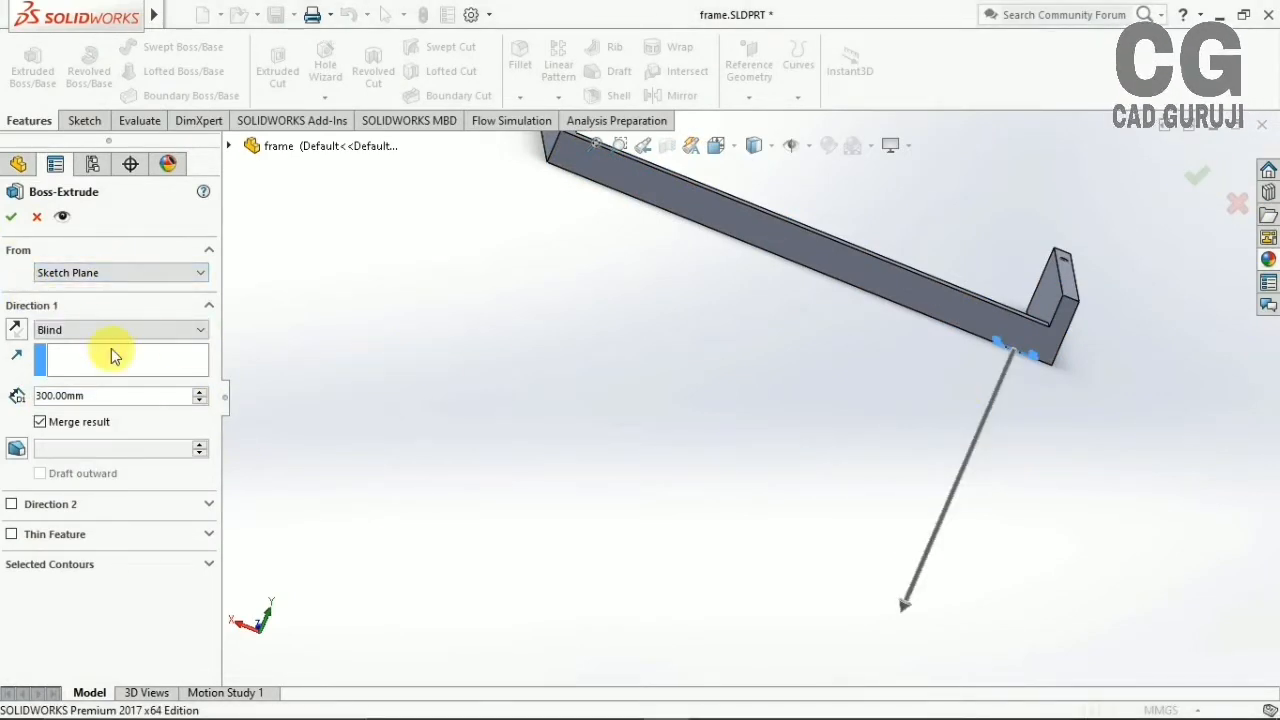
Stretch the extrusion depth to 324 mm, reset it to 300 mm and try the extrusion again
middle_click_drag(900, 363, 887, 318)
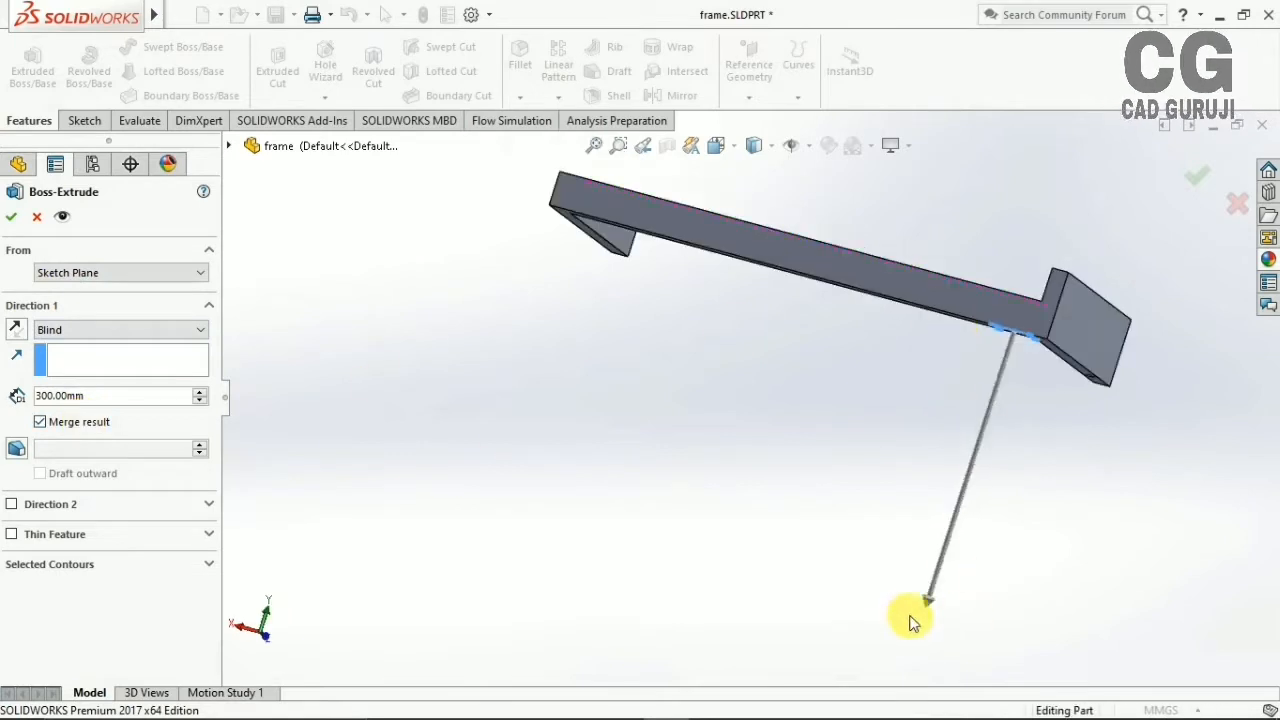
left_click(922, 608)
left_click(130, 398)
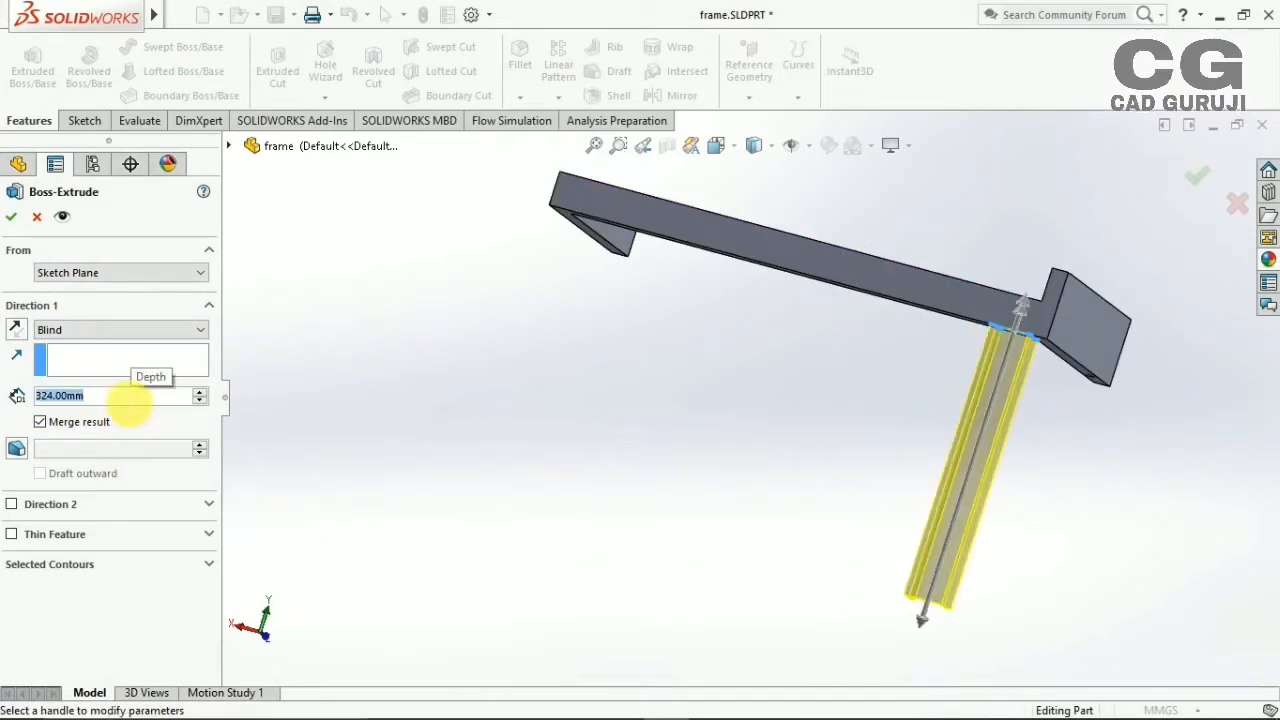
type("300")
key("Return")
left_click(11, 216)
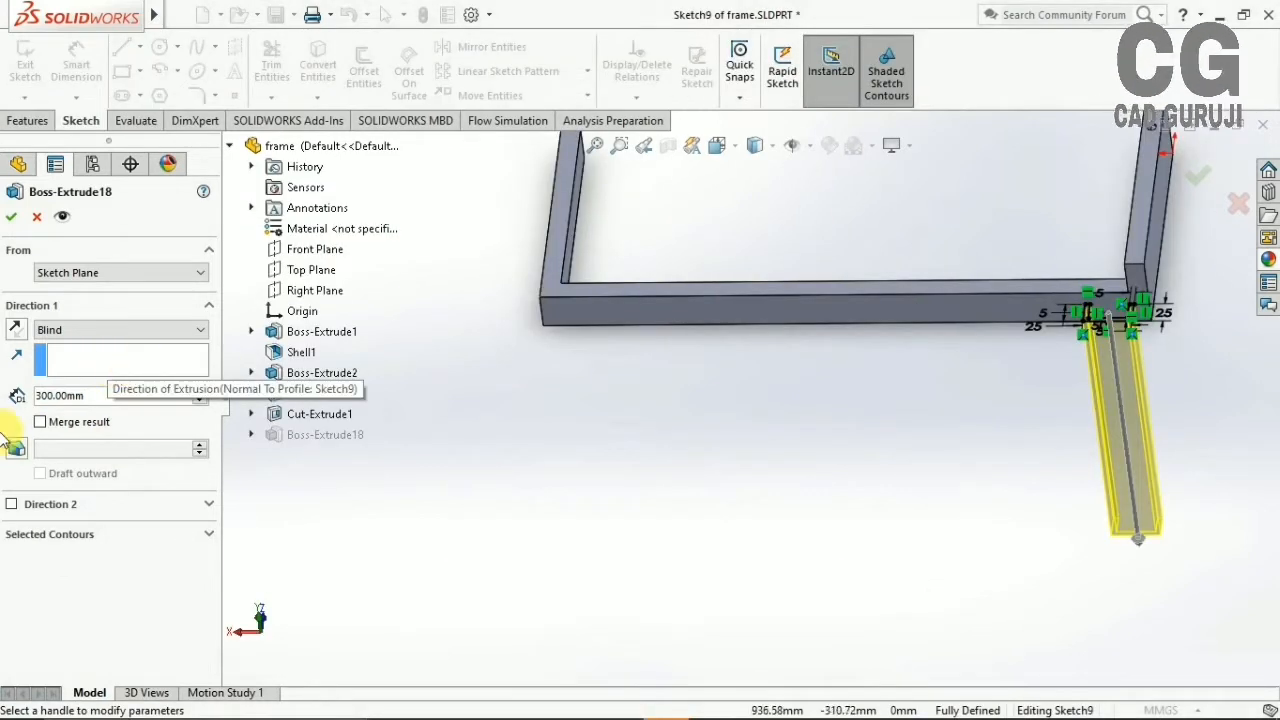
Extrude the U outline 300 mm blind as a separate body with Merge result off, and select the crossbar's outer face
right_click(50, 397)
mouse_move(52, 414)
left_click(12, 216)
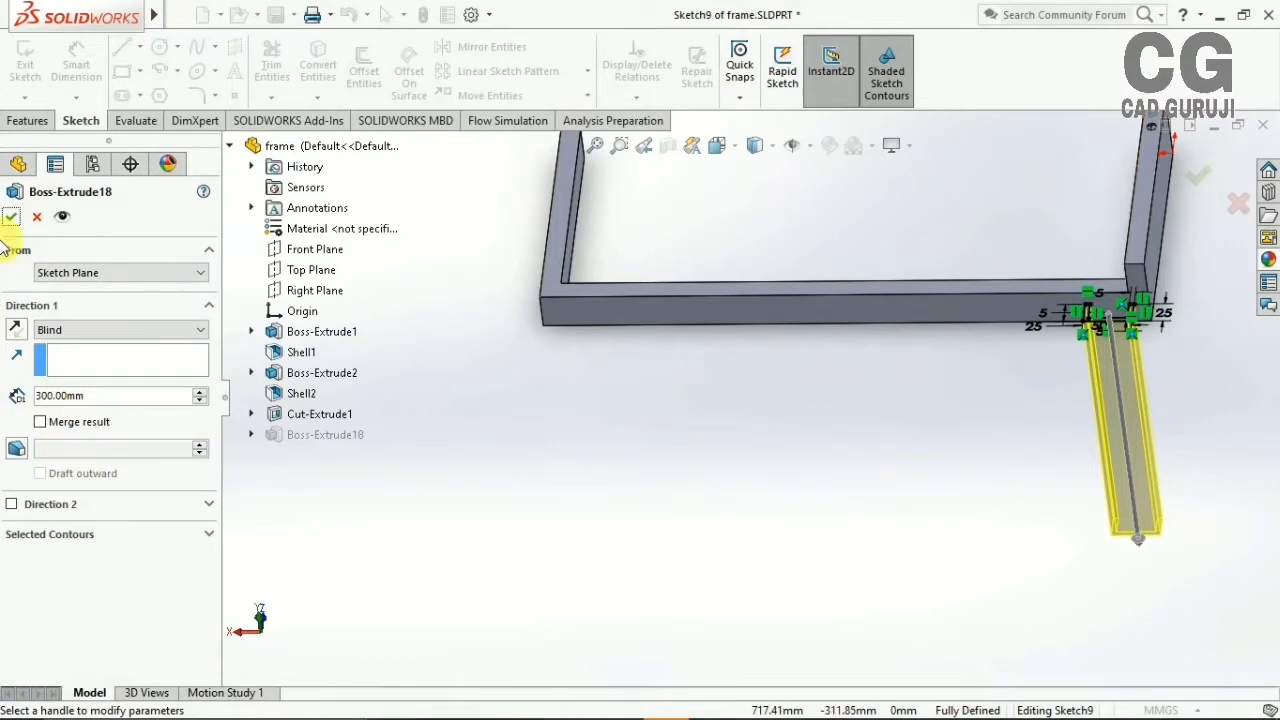
middle_click_drag(837, 383, 870, 345)
left_click(1105, 267)
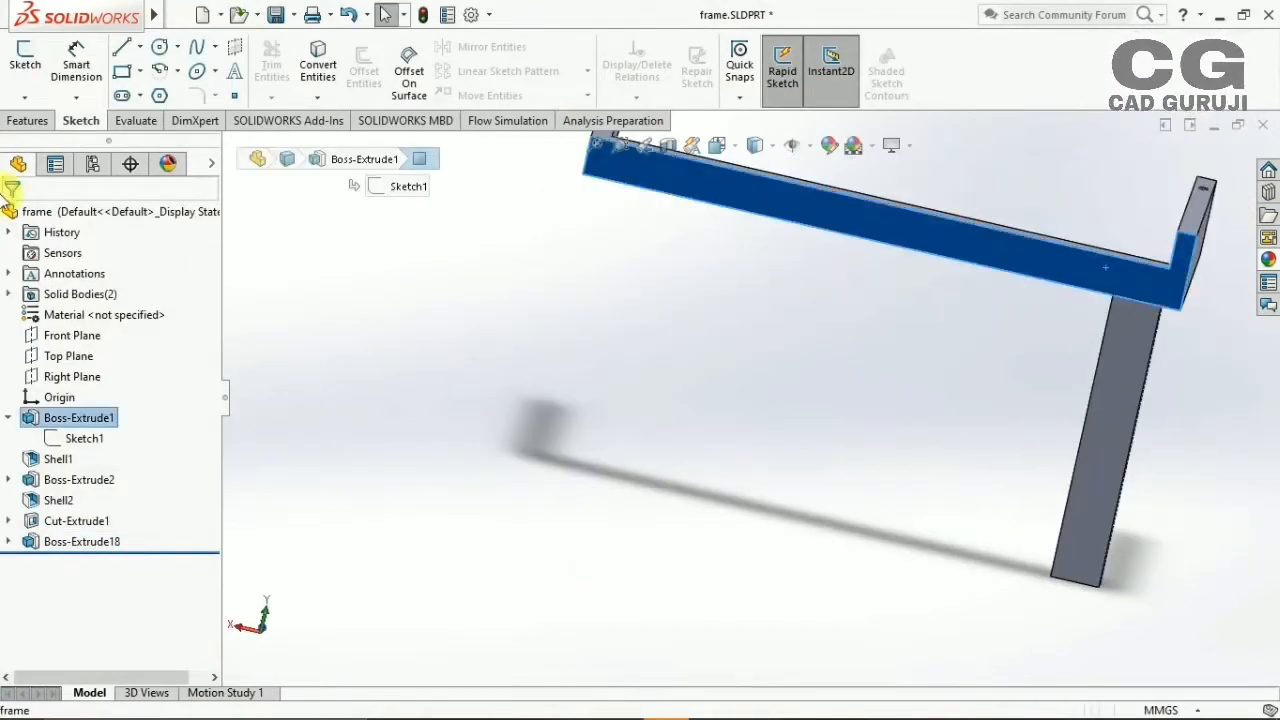
Start a new sketch on the crossbar's outer face, viewed square-on from the back
left_click(27, 85)
left_click(716, 145)
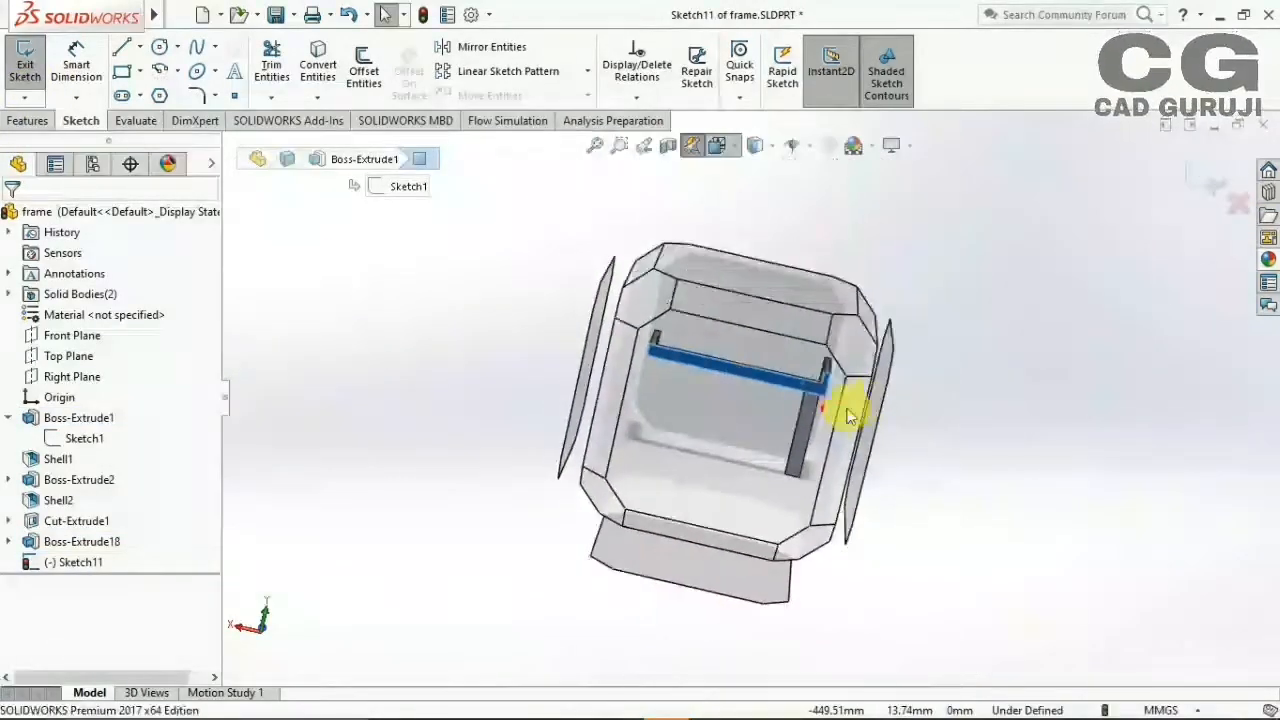
left_click(846, 409)
left_click(709, 145)
left_click(686, 414)
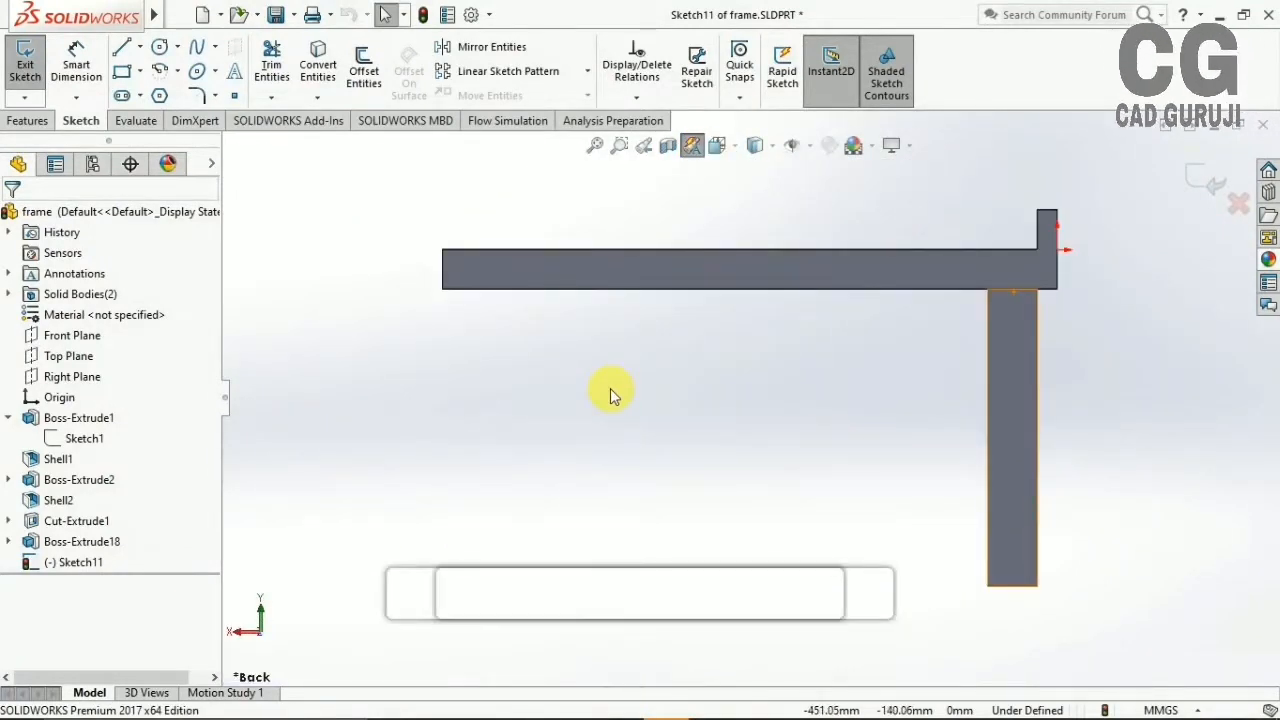
scroll(610, 388, "up", 2)
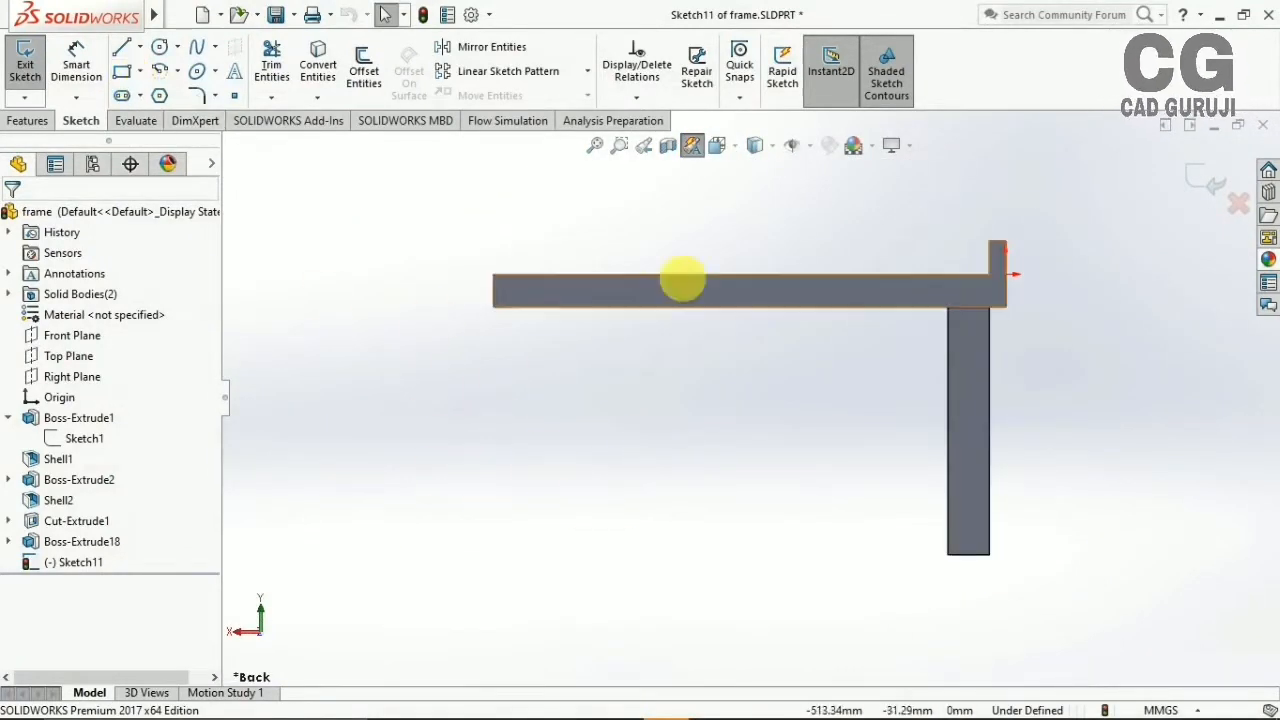
left_click(718, 146)
left_click(854, 407)
scroll(1020, 303, "down", 5)
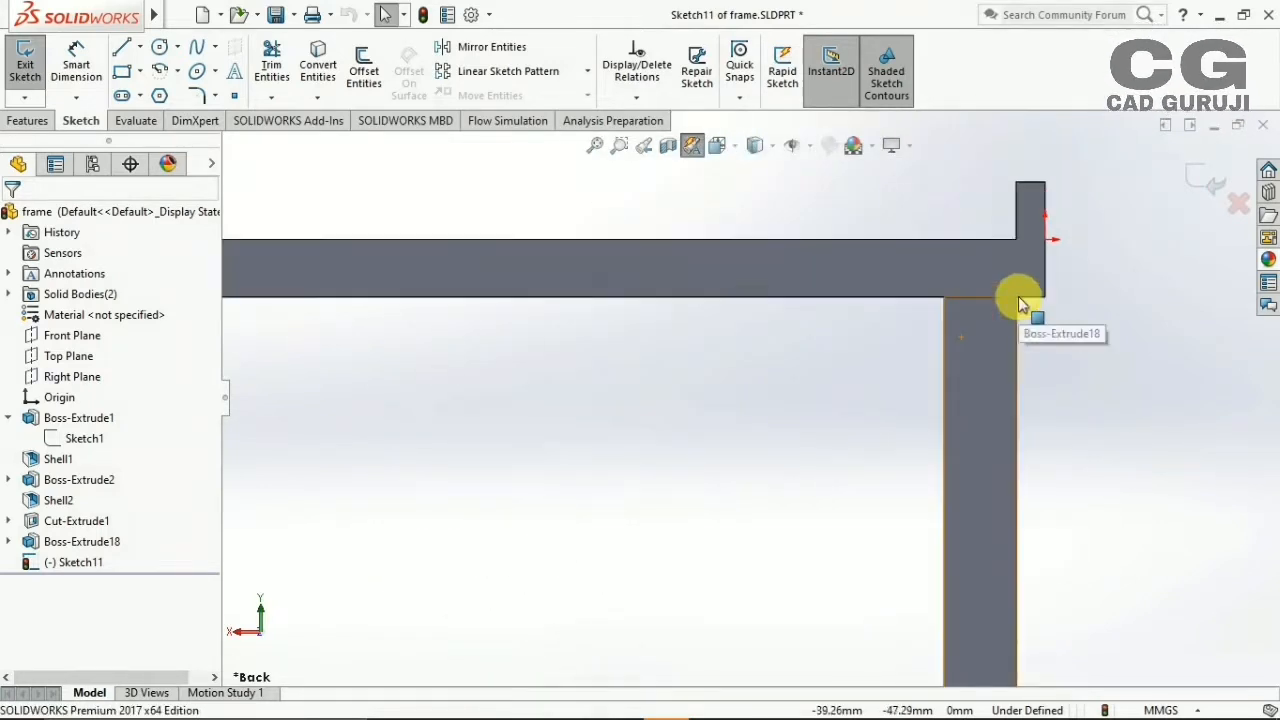
scroll(815, 372, "up", 6)
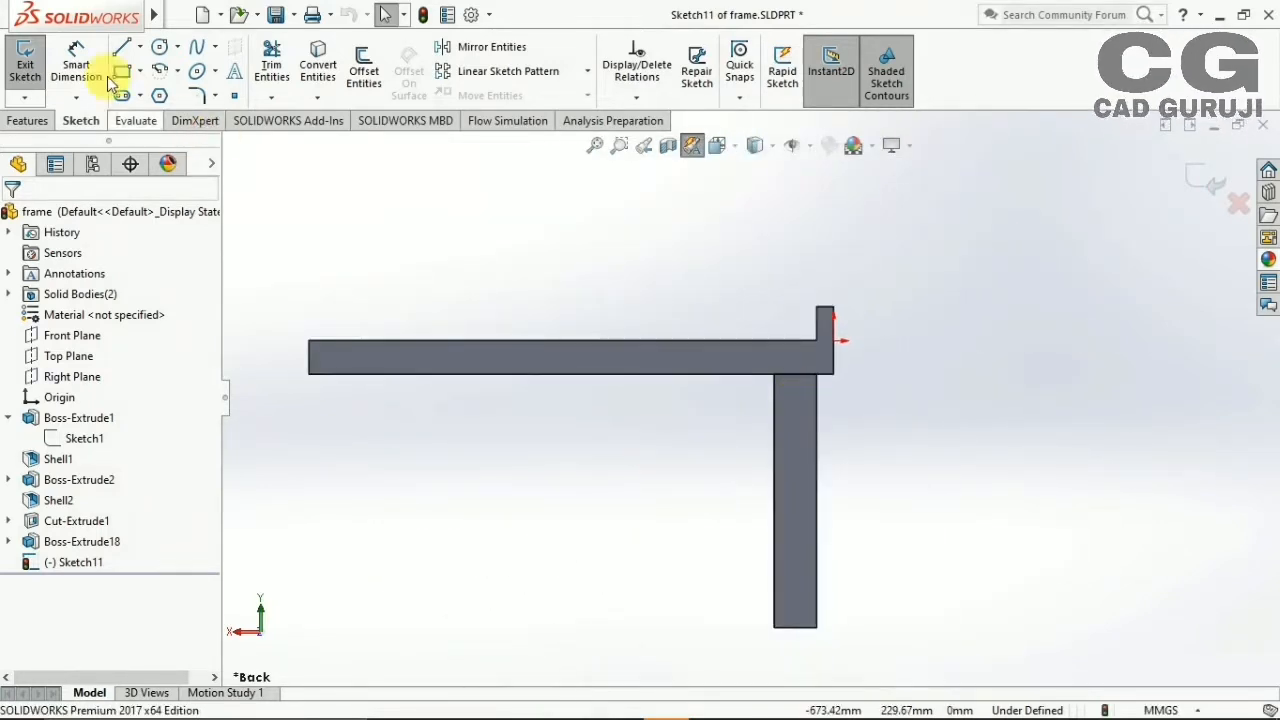
Sketch a closed slanted brace outline between the crossbar's lower edge and the leg's lower end, with long sides about 273 mm and 347 mm
left_click(122, 47)
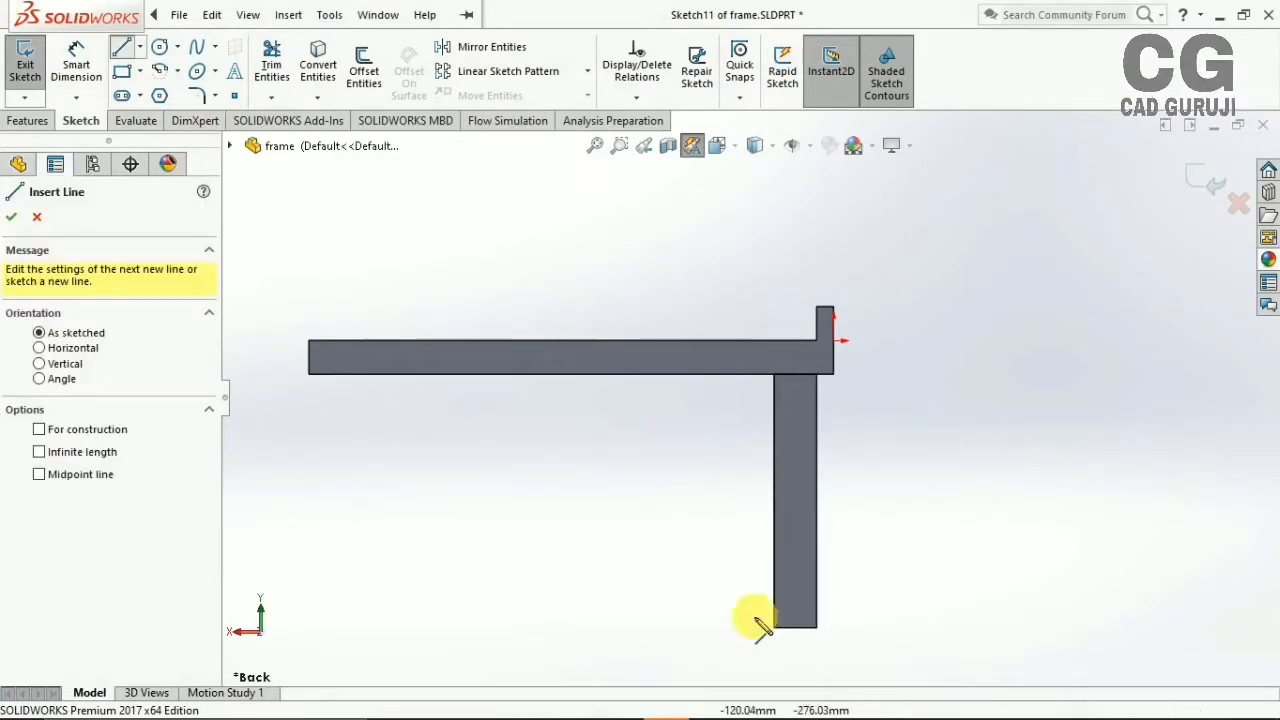
left_click(774, 580)
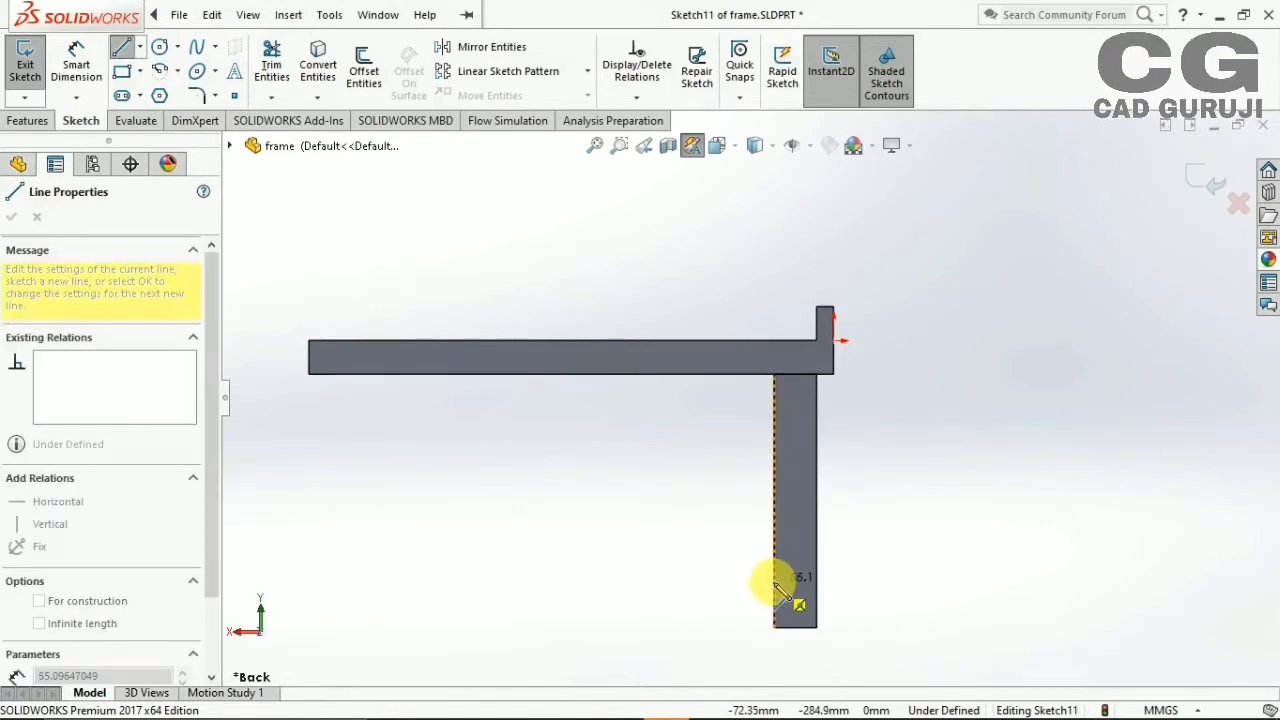
left_click(627, 376)
left_click(774, 627)
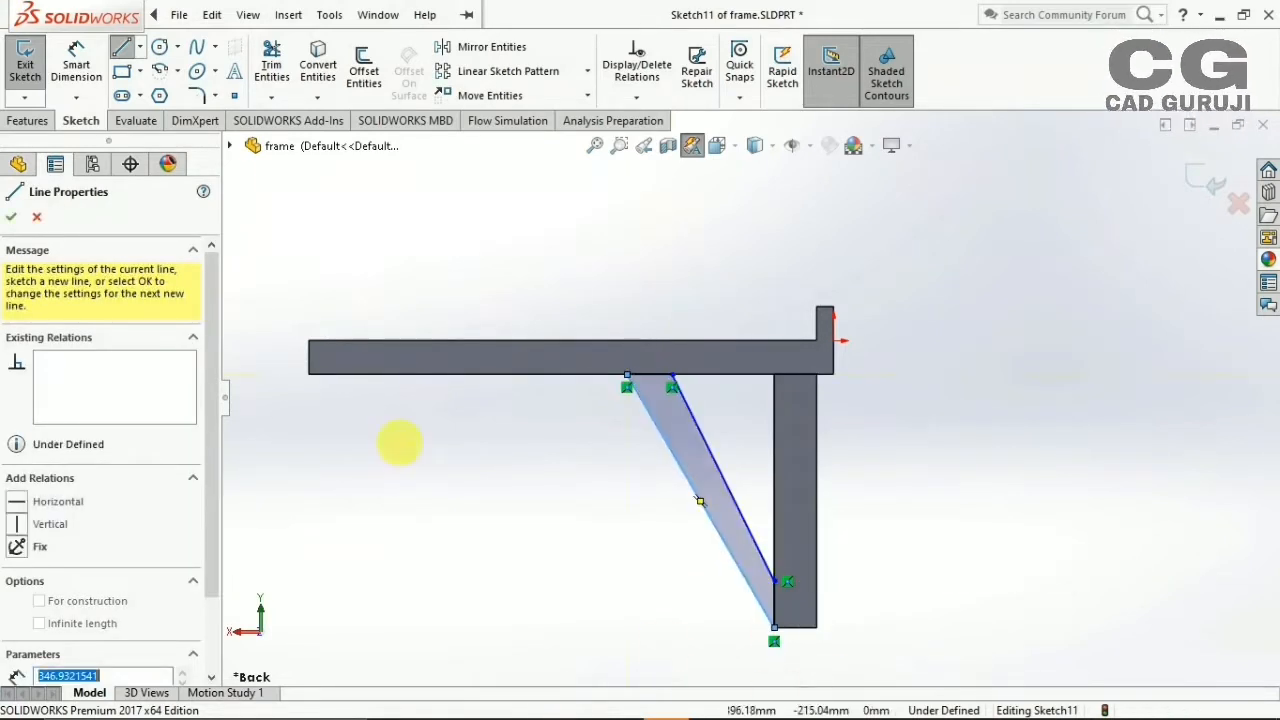
left_click(122, 49)
Add a parallel relation between the brace outline's two long sides
left_click(699, 495)
left_click(722, 478, "ctrl")
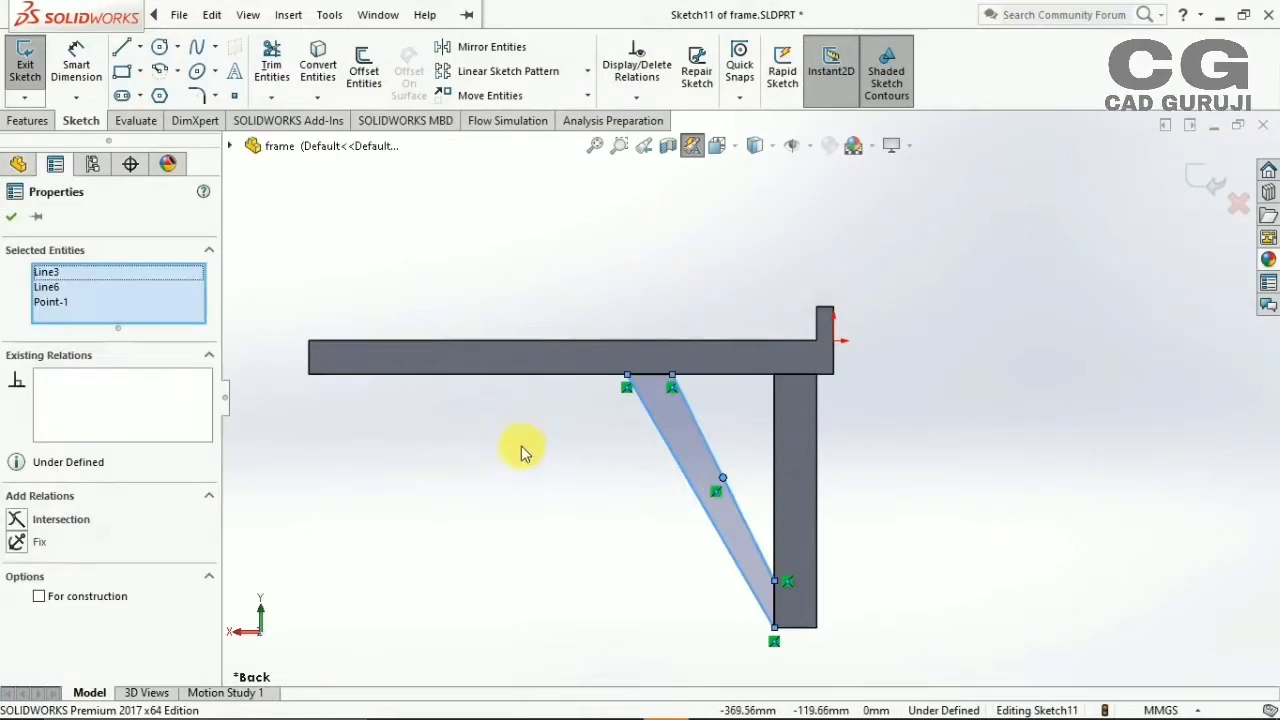
left_click(286, 477)
left_click(680, 478)
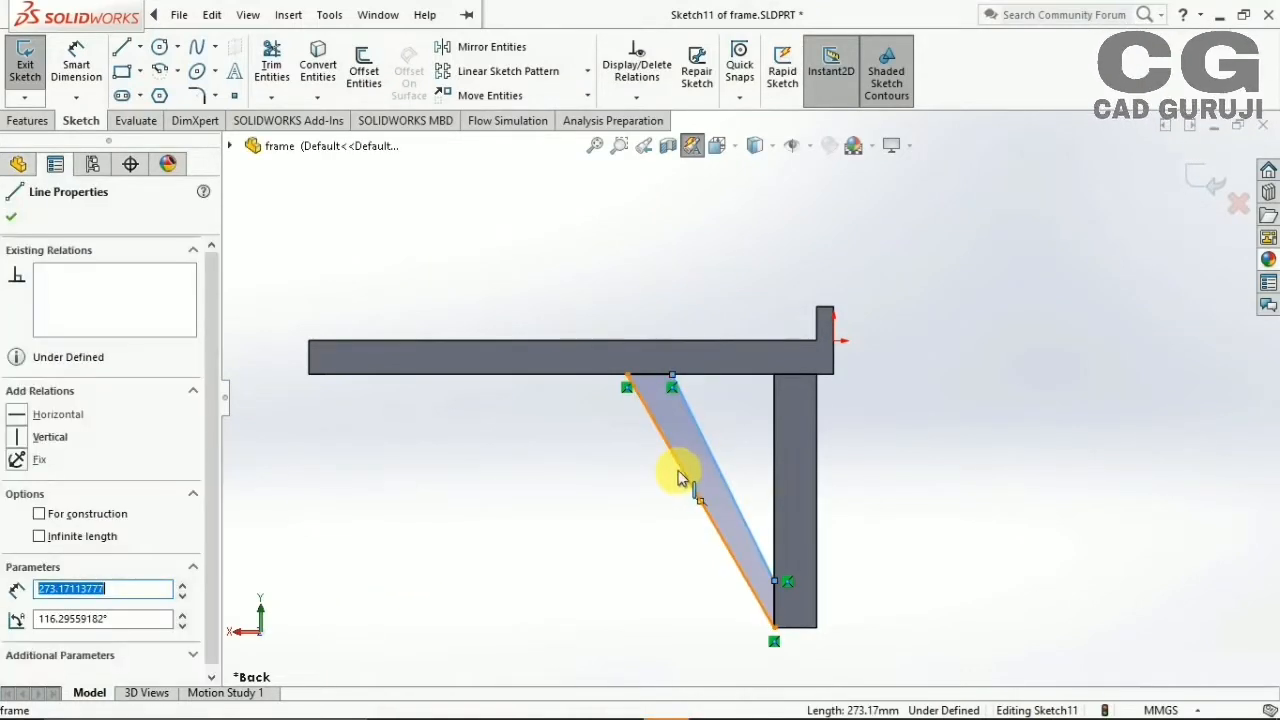
left_click(722, 478, "ctrl")
left_click(50, 605)
left_click(450, 562)
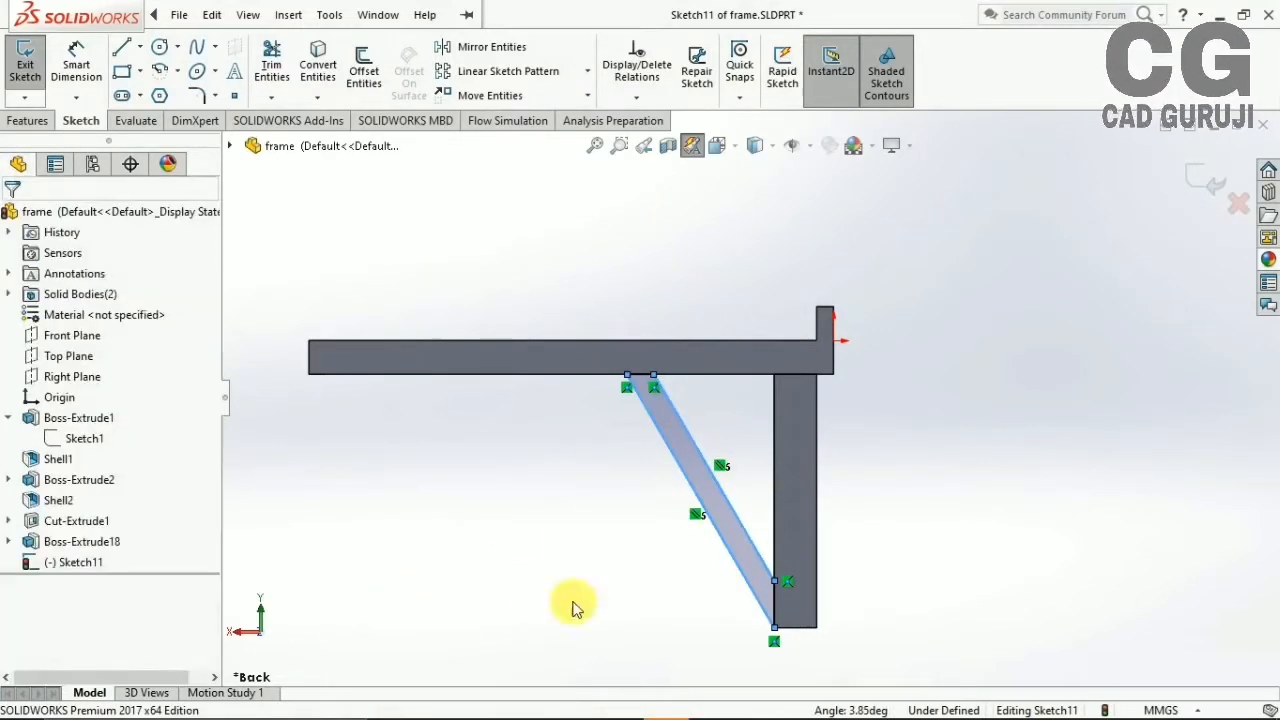
left_click(62, 66)
left_click(768, 452)
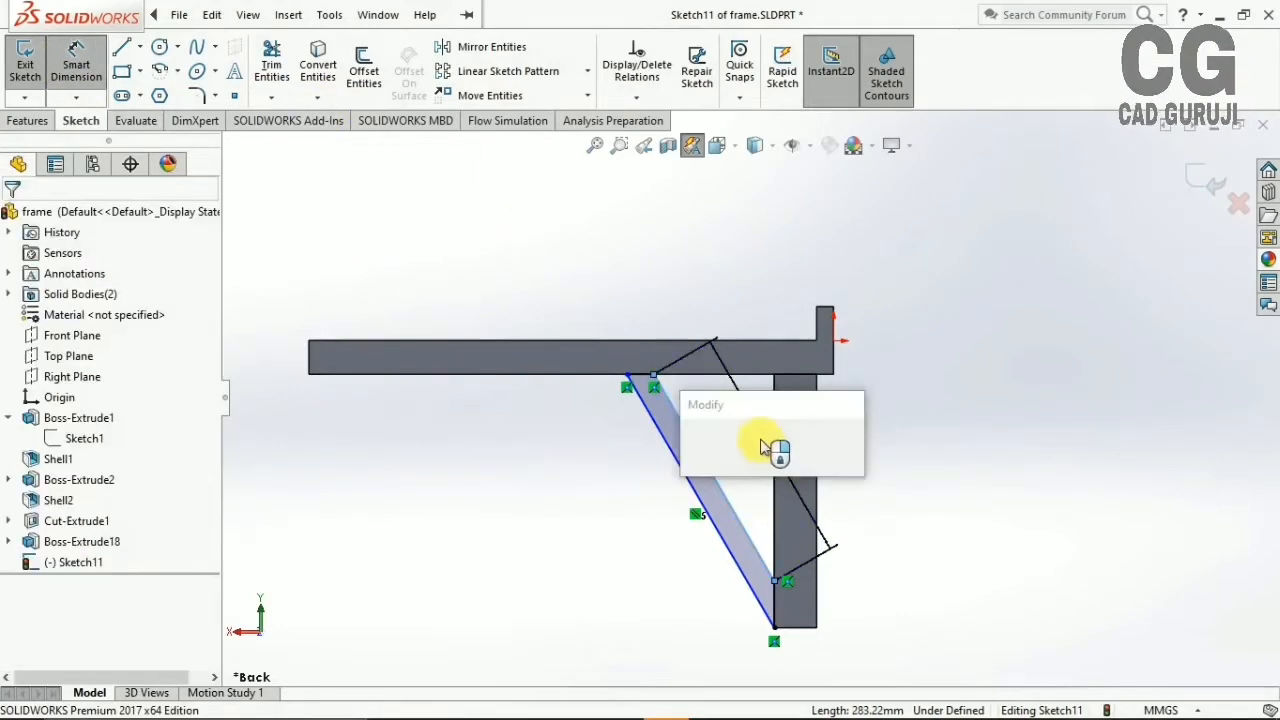
right_click(762, 450)
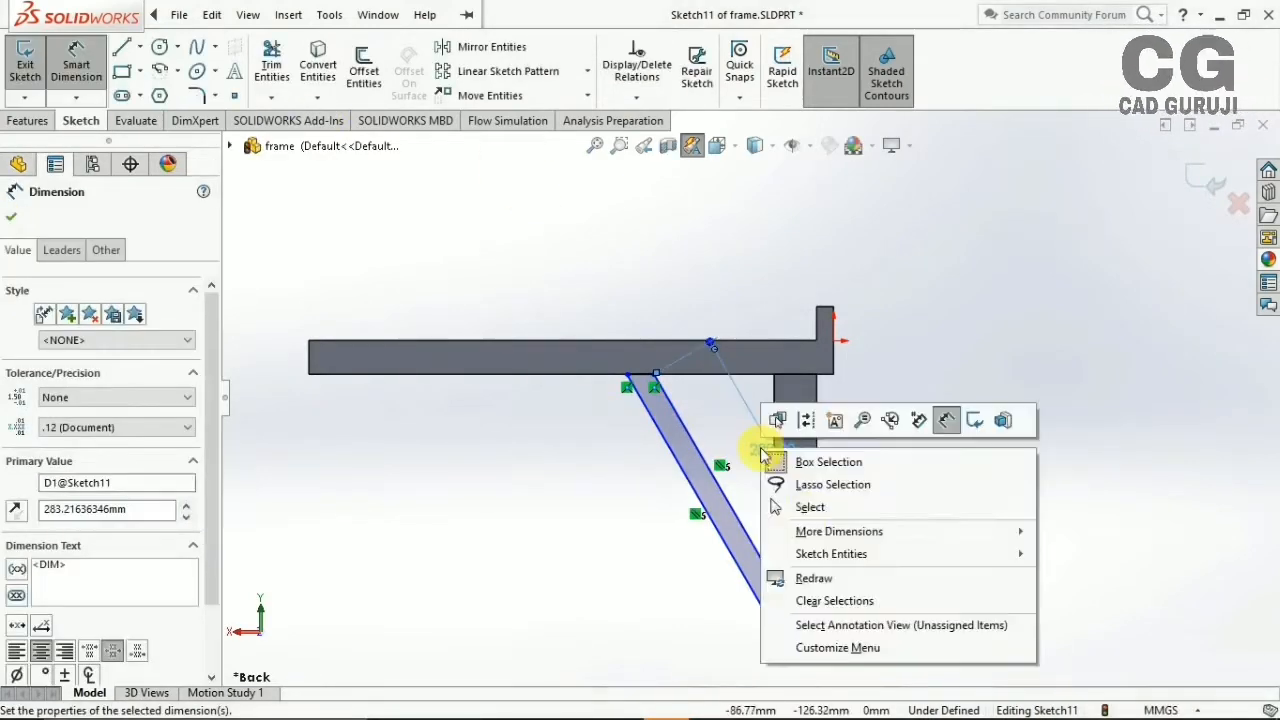
left_click(77, 64)
left_click(786, 482)
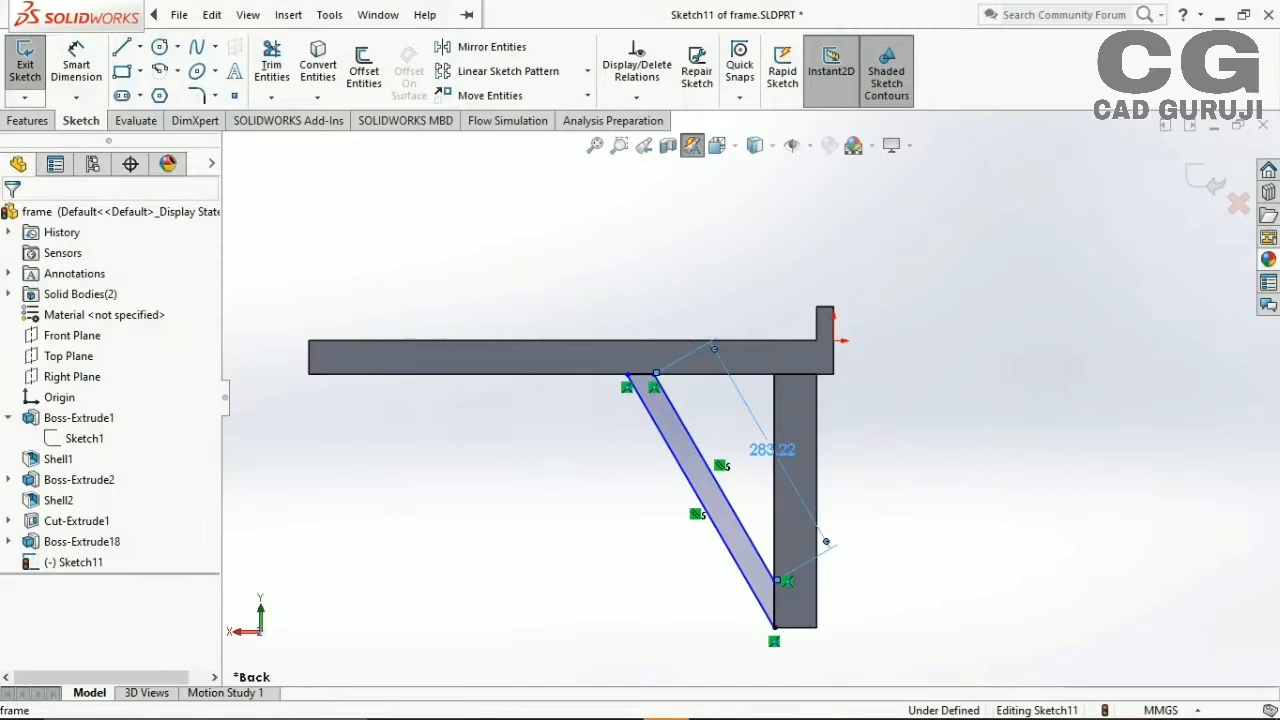
right_click(760, 455)
left_click(790, 474)
Dimension the brace outline's short edge along the crossbar to 30 mm
left_click(77, 62)
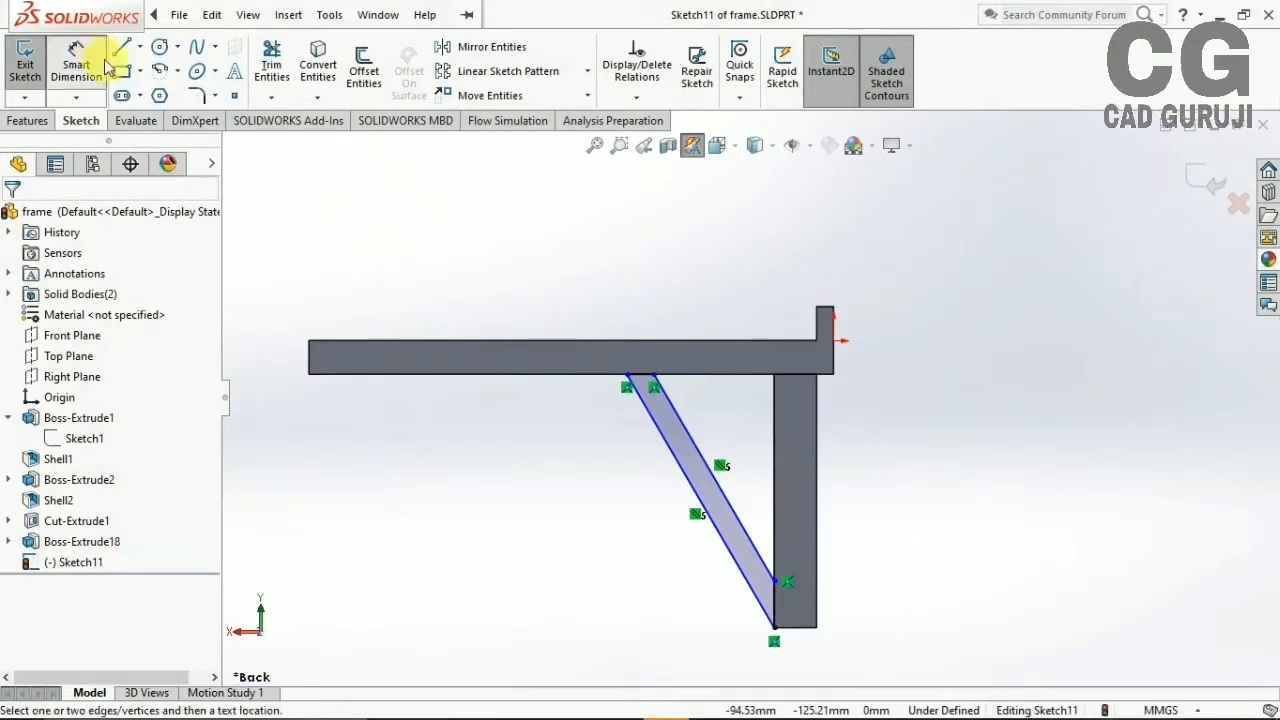
left_click(641, 389)
left_click(572, 268)
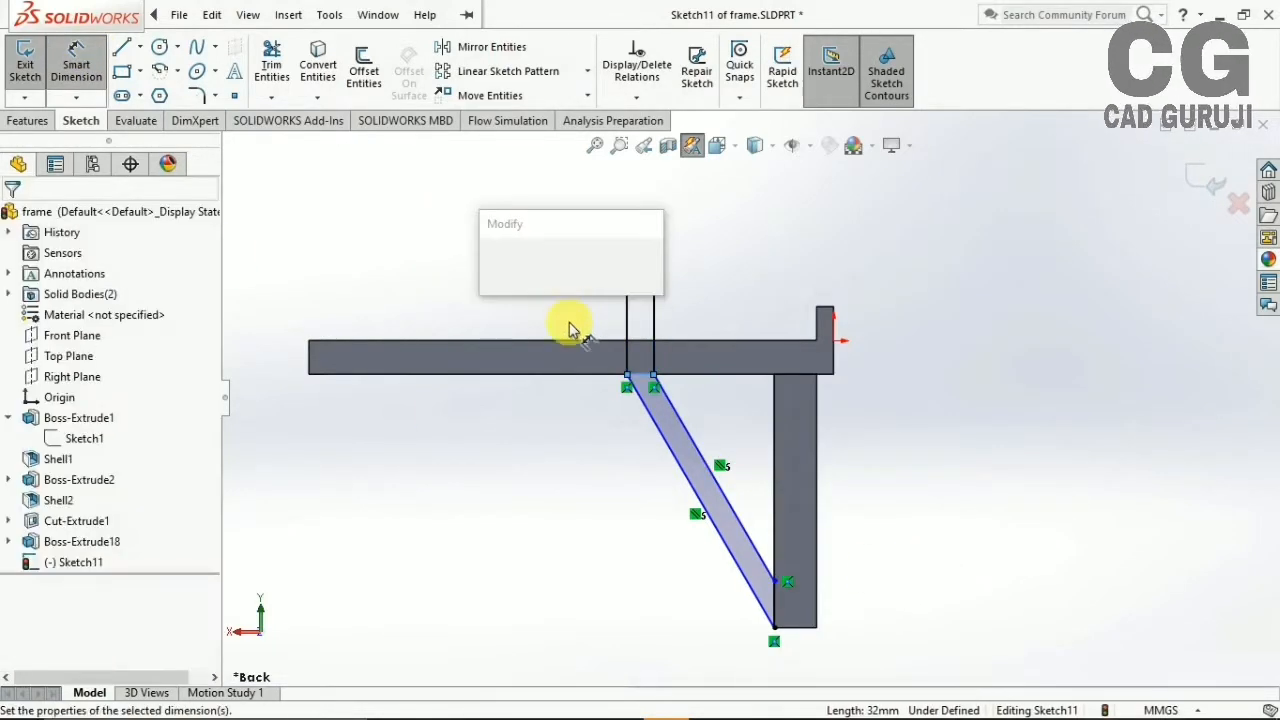
type("30")
key("Return")
Dimension the angle between the brace's inner long side and the leg edge to 20° and finish the sketch
left_click(742, 532)
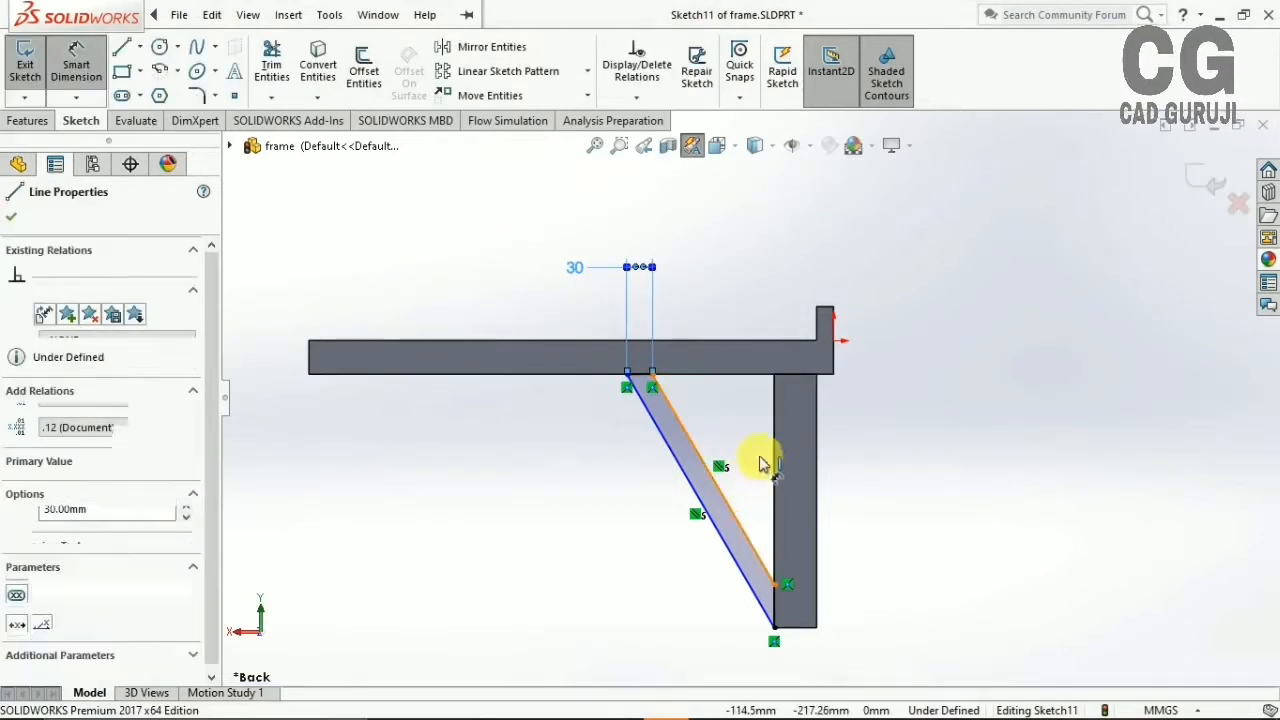
left_click(779, 479)
left_click(749, 490)
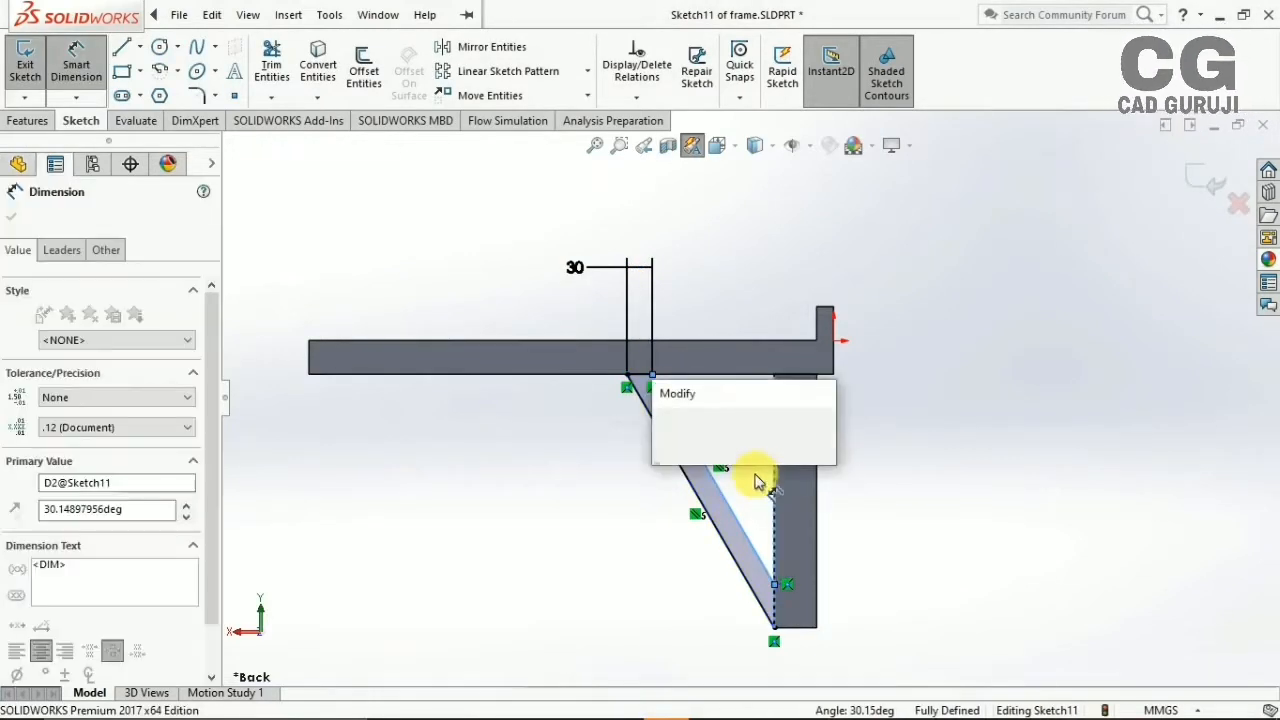
type("20")
key("Return")
left_click(1208, 182)
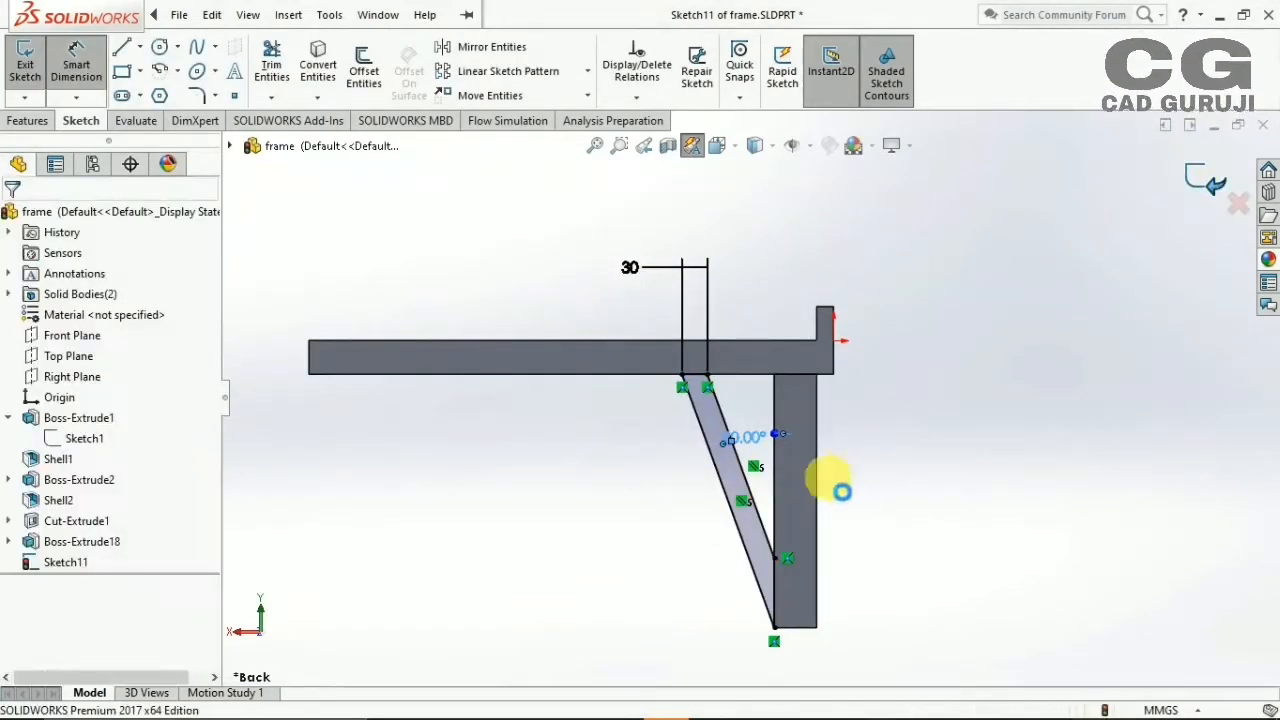
Start a blind extrusion of the brace outline and pull it in the opposite direction, toward the leg channel, to 60 mm
left_click(30, 70)
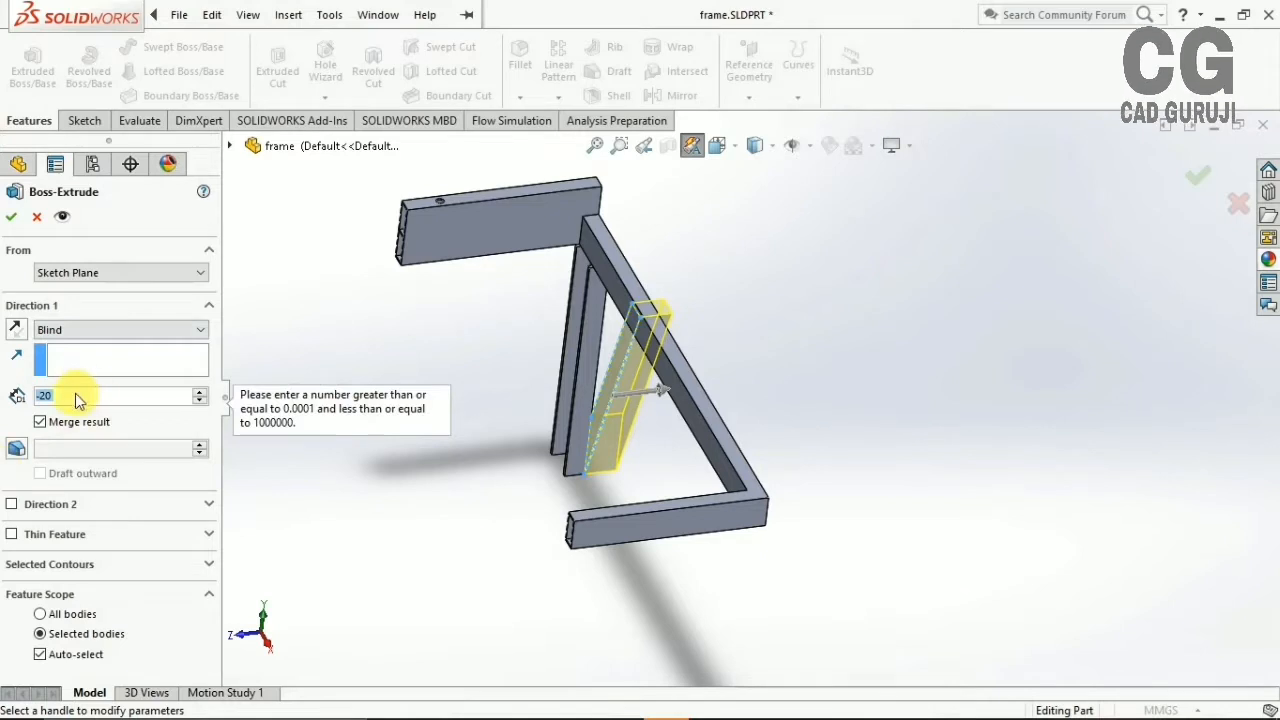
type("20")
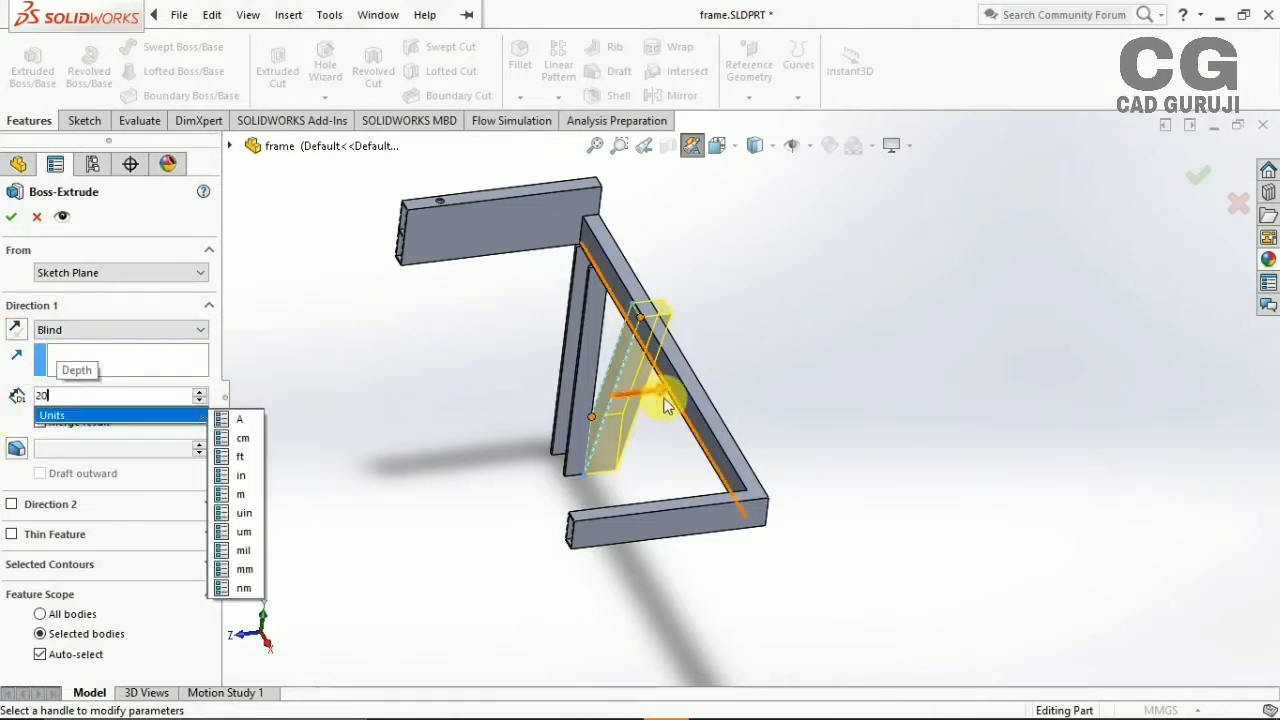
key("Return")
left_click_drag(640, 393, 600, 405)
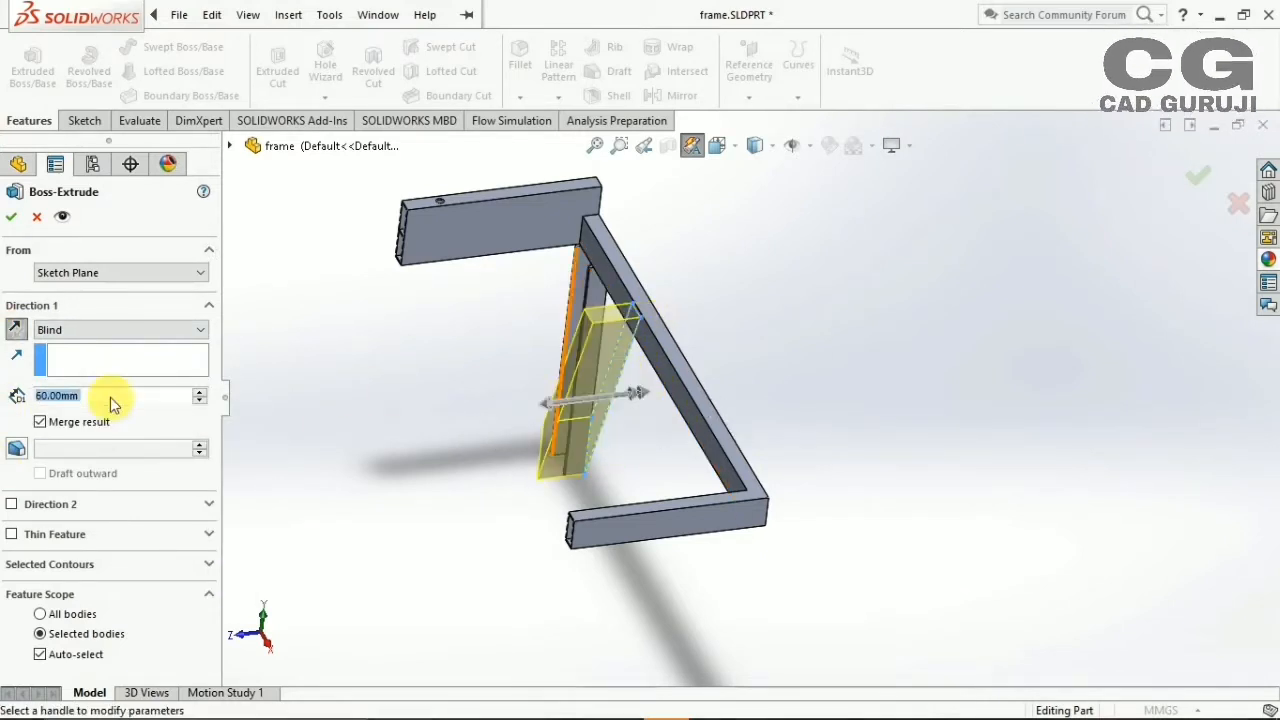
Set the brace extrusion's depth to 20 mm and try to complete it merged with the frame
key("BackSpace")
key("BackSpace")
key("BackSpace")
key("BackSpace")
key("BackSpace")
key("BackSpace")
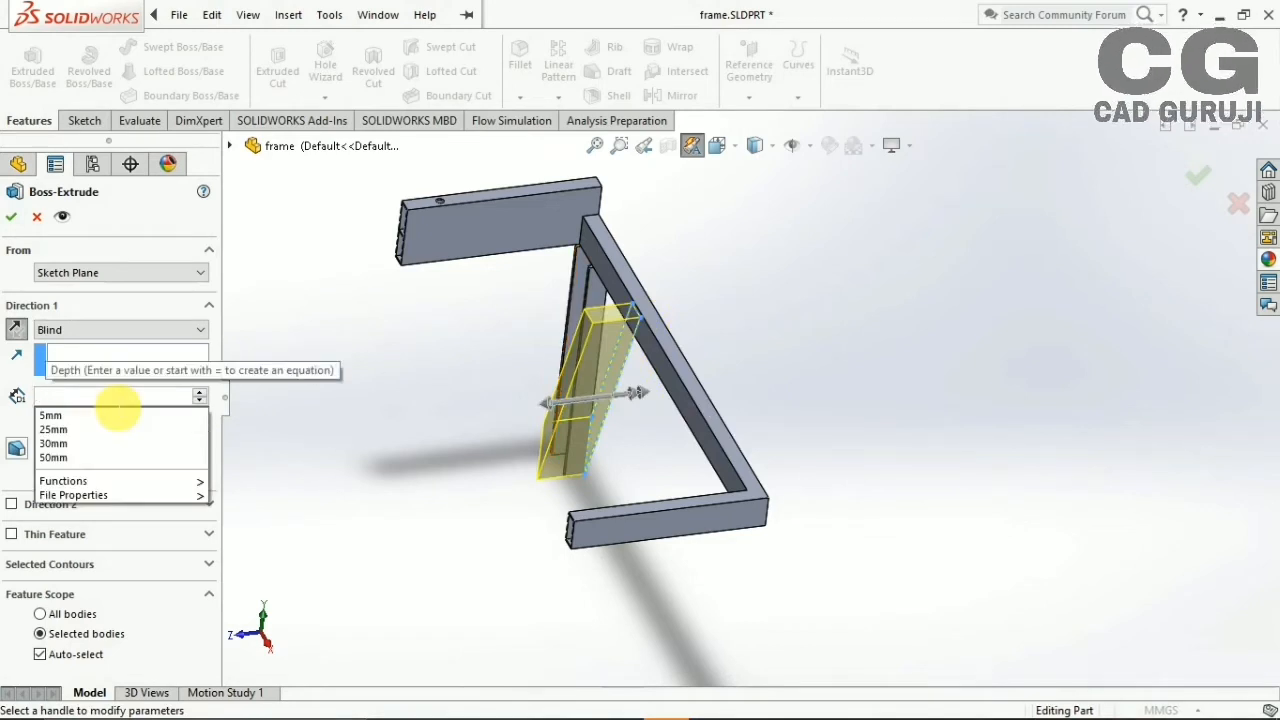
type("20")
key("Return")
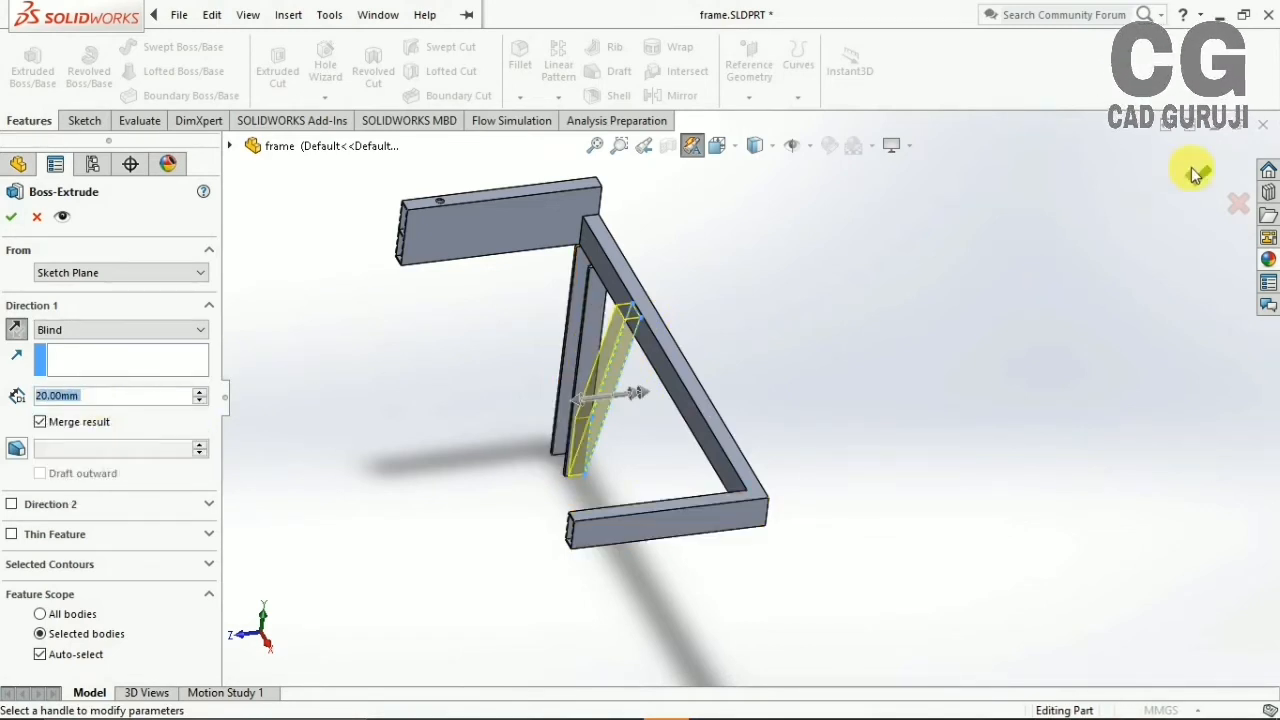
middle_click_drag(757, 377, 538, 460)
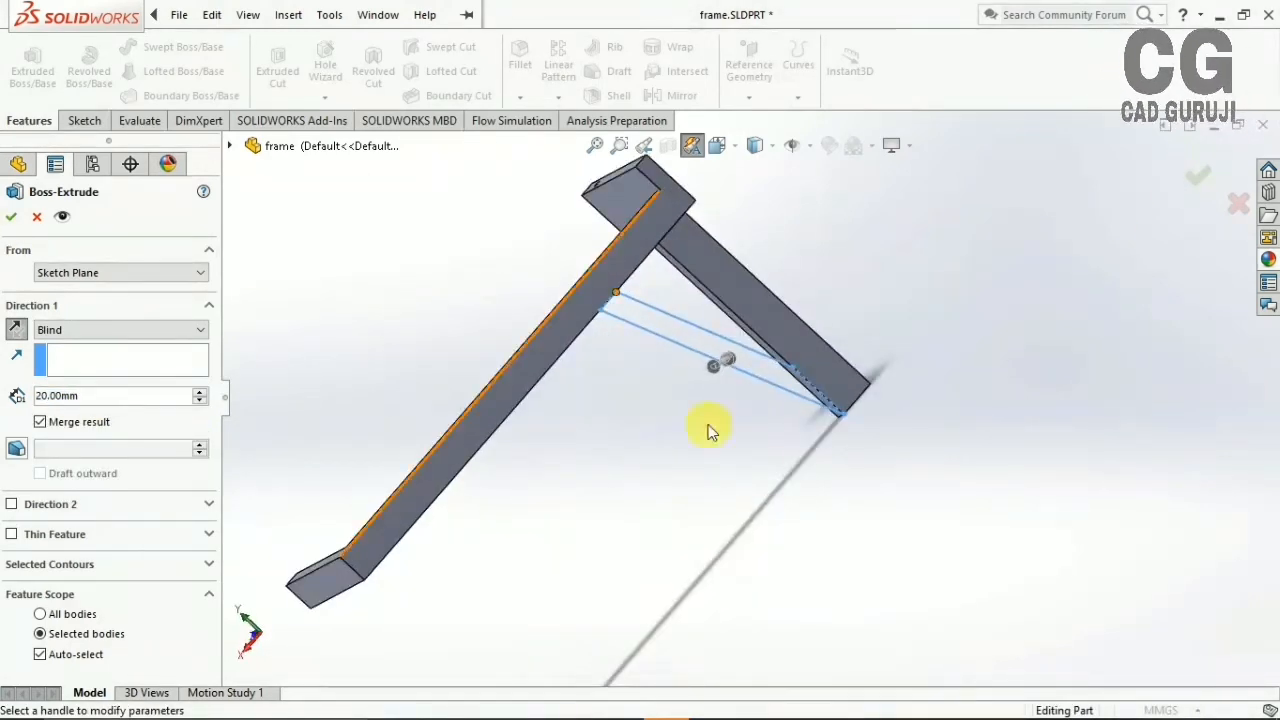
middle_click_drag(708, 432, 570, 400)
left_click(12, 217)
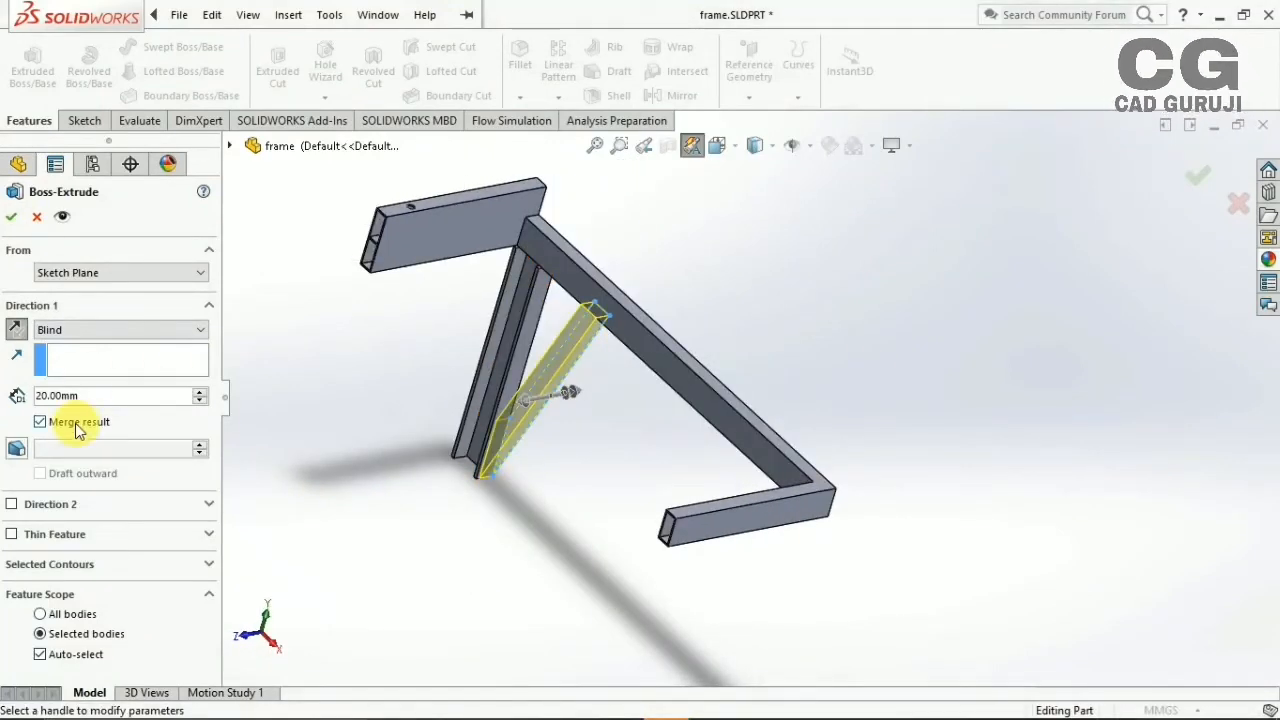
Extrude the brace 5 mm blind as a separate body with Merge result off
middle_click_drag(507, 457, 540, 430)
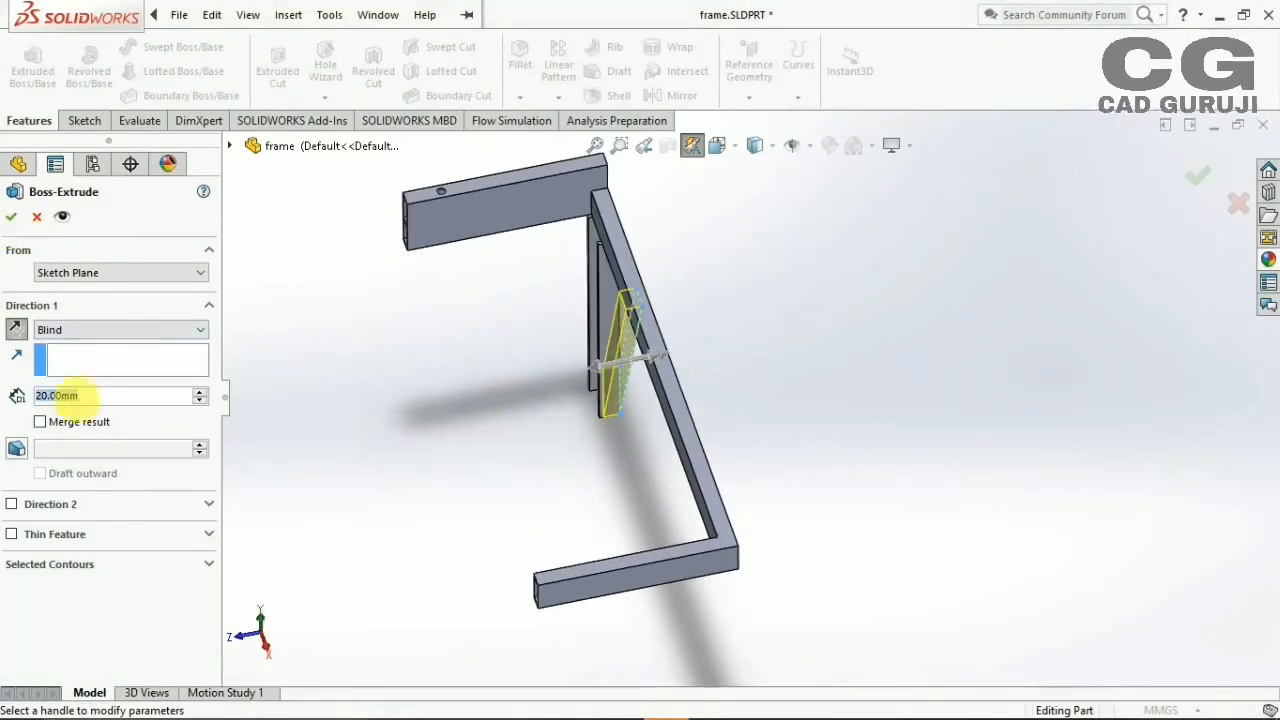
type("5")
key("Return")
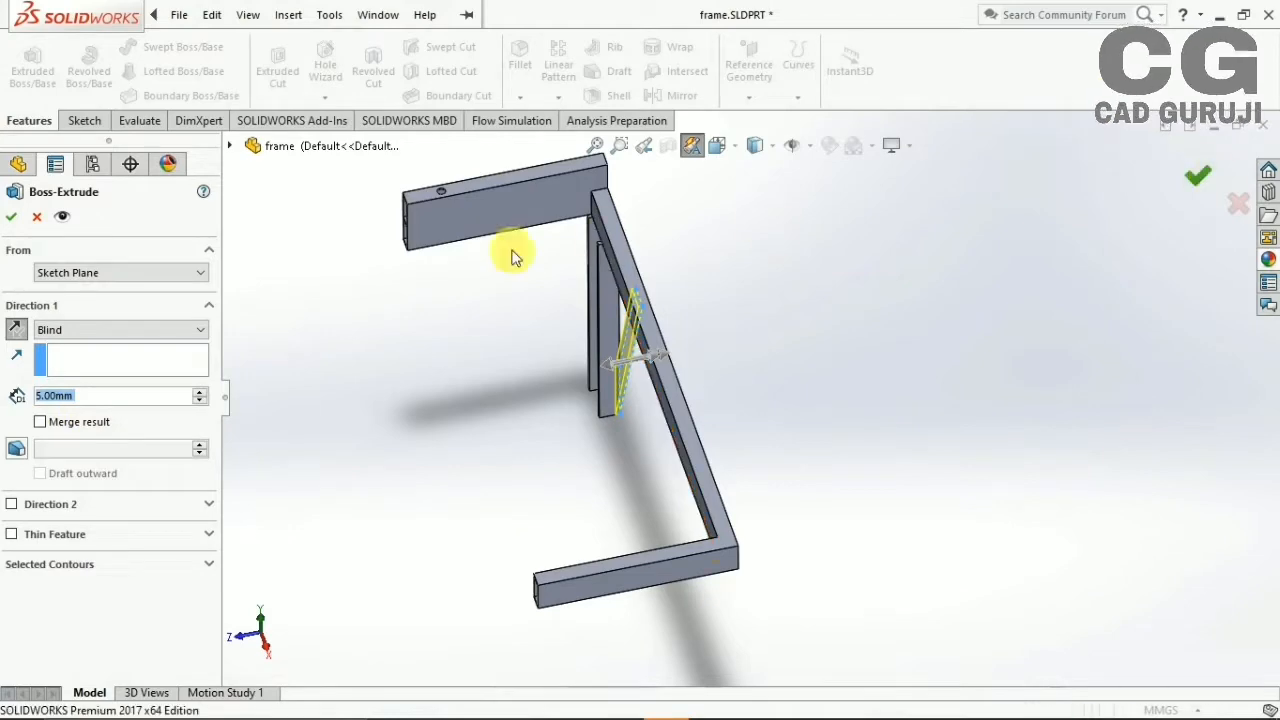
Start a new sketch on the outer side face of the U-channel leg
middle_click_drag(480, 437, 948, 402)
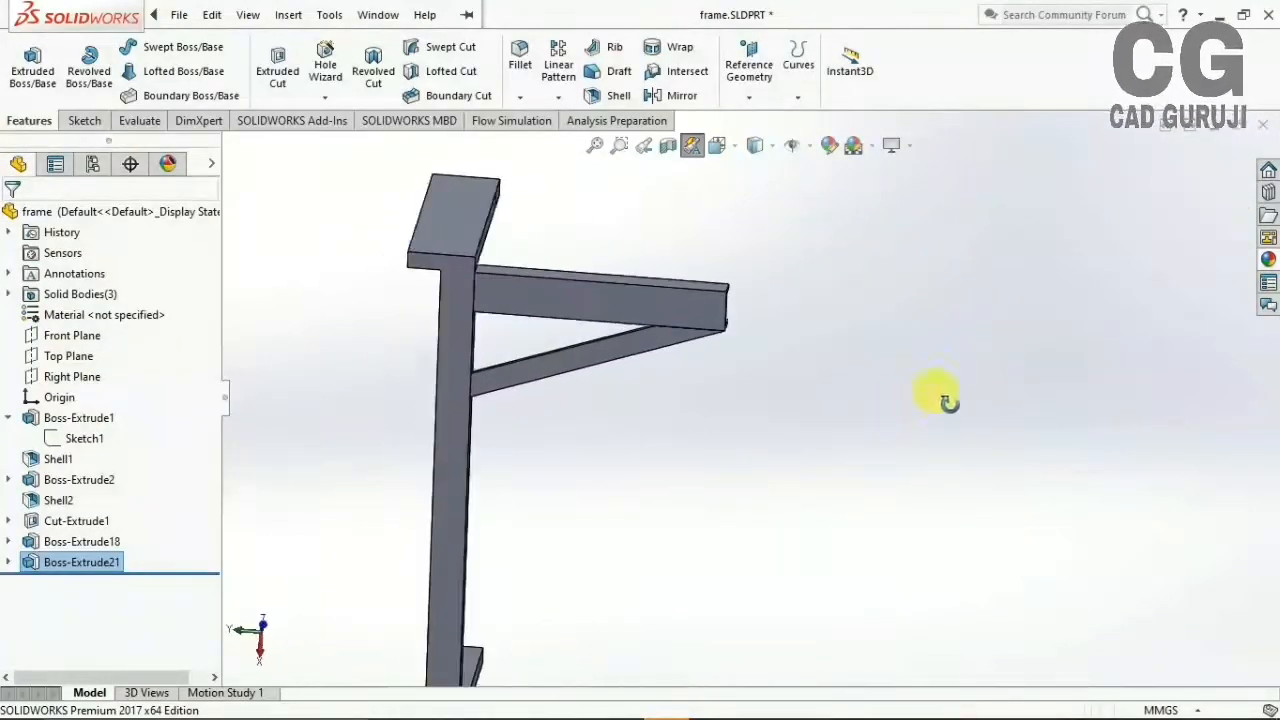
left_click(589, 265)
left_click(405, 187)
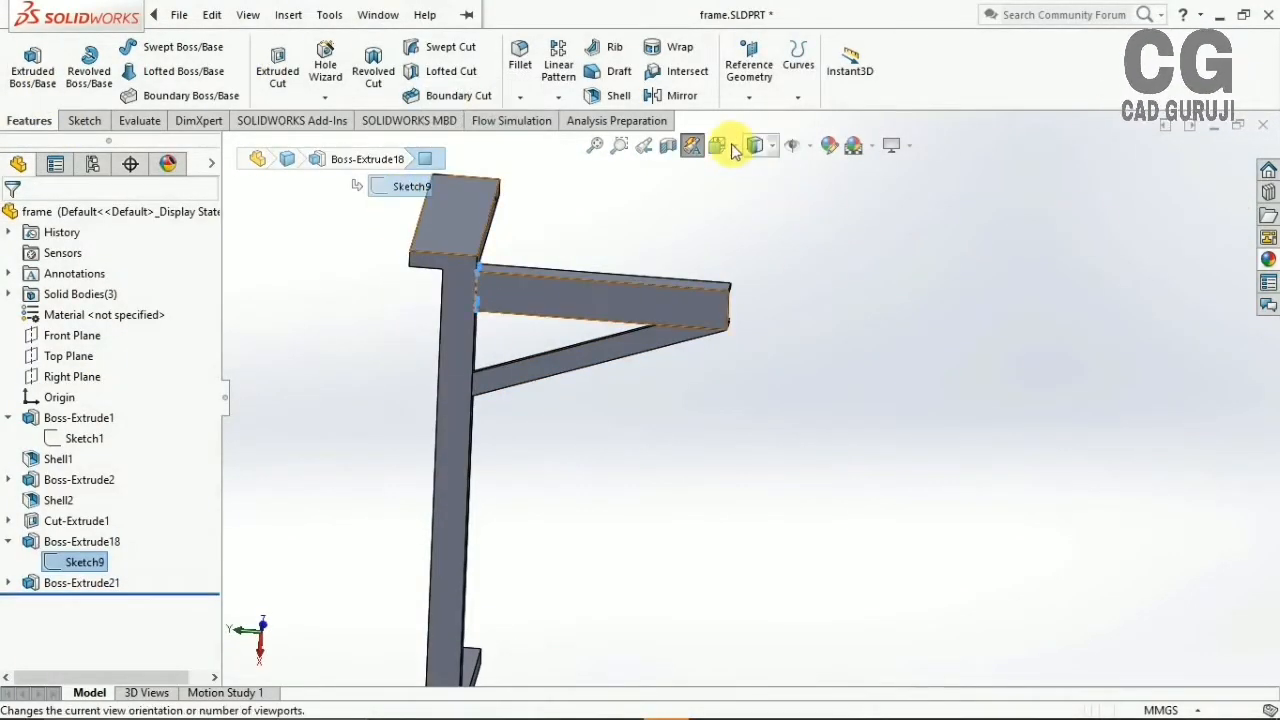
left_click(735, 150)
left_click(684, 446)
scroll(915, 208, "up", 3)
scroll(847, 250, "down", 7)
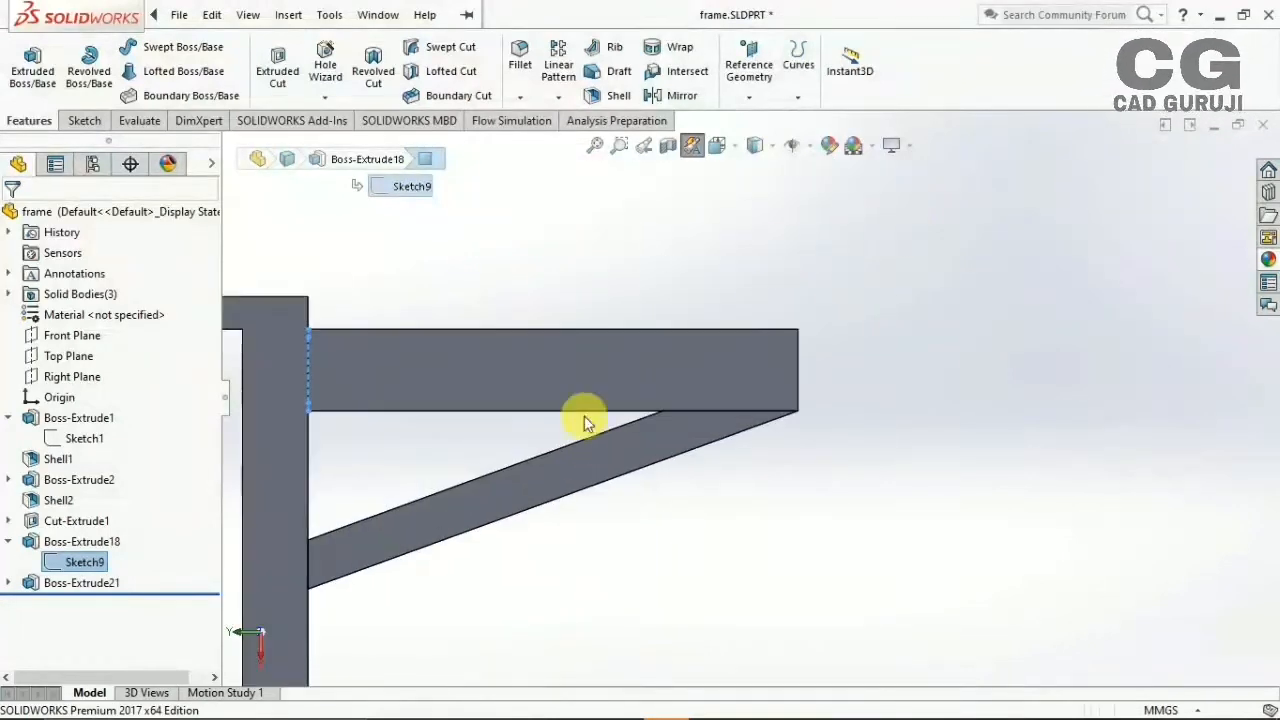
left_click(585, 422)
left_click(84, 120)
left_click(25, 65)
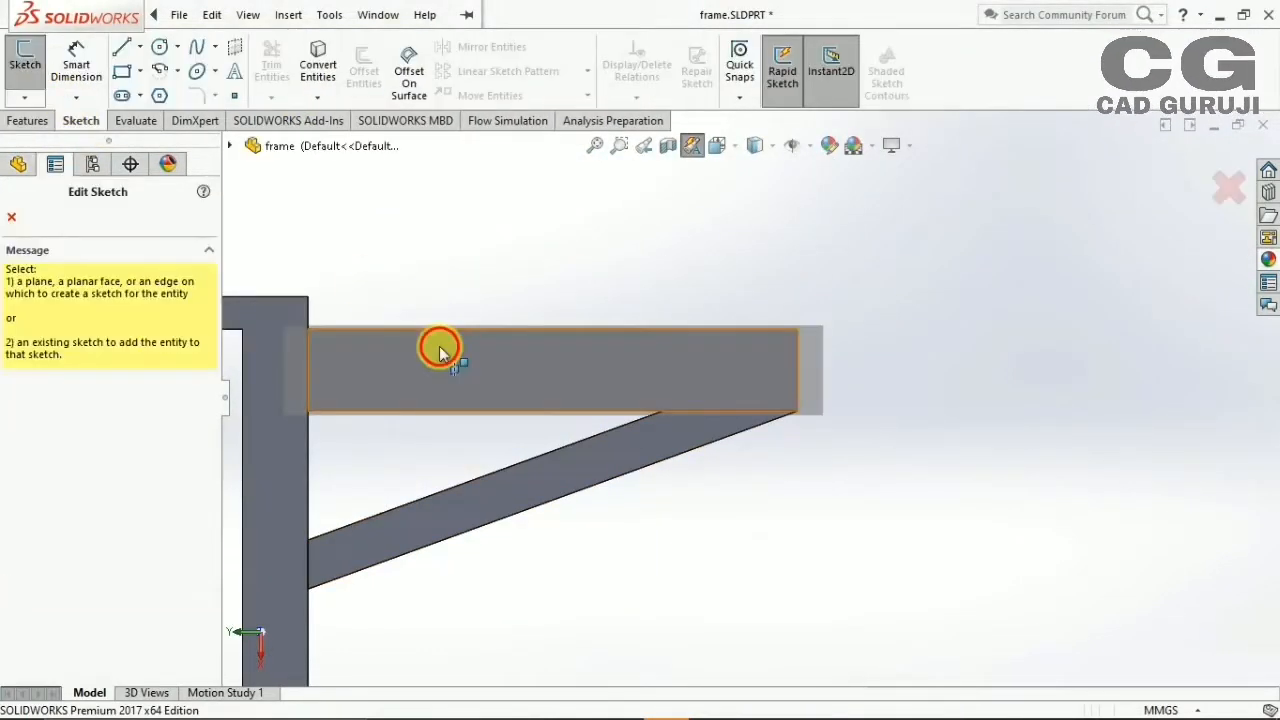
left_click(437, 346)
Draw two circles near the free end of the leg's side face, with radii of about 8 mm and 9.3 mm
left_click(160, 47)
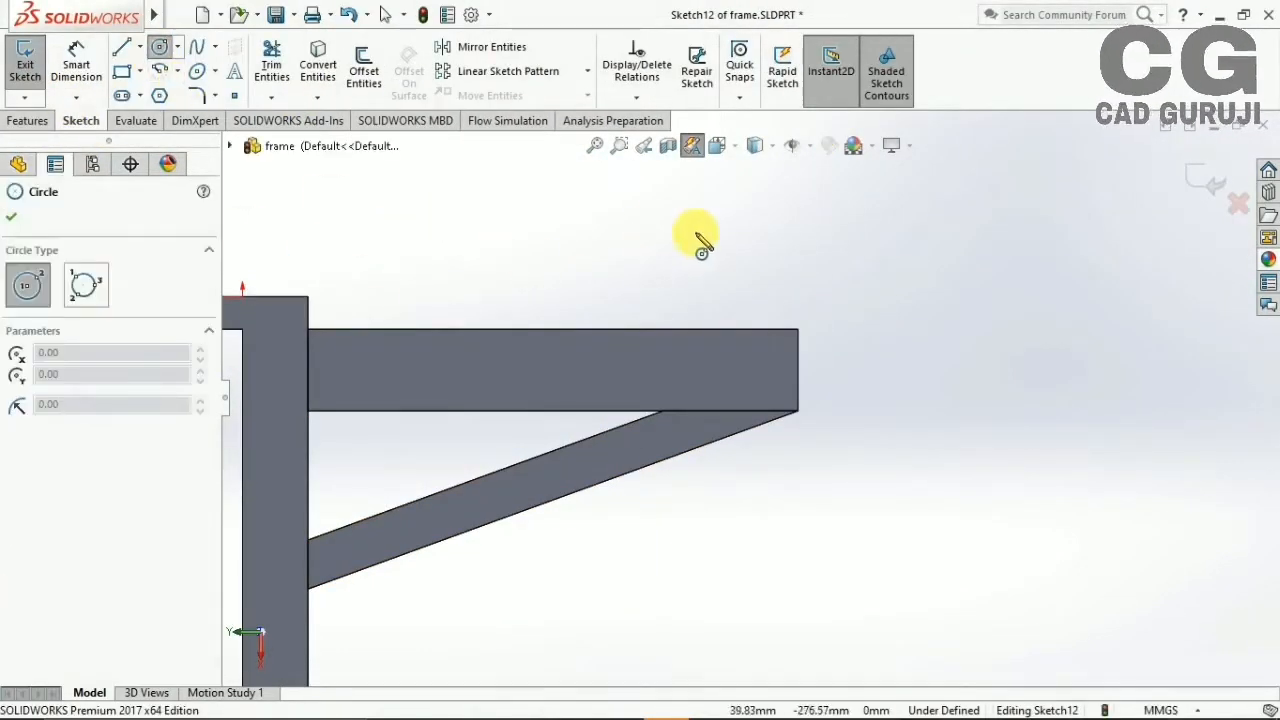
left_click(735, 350)
left_click(713, 352)
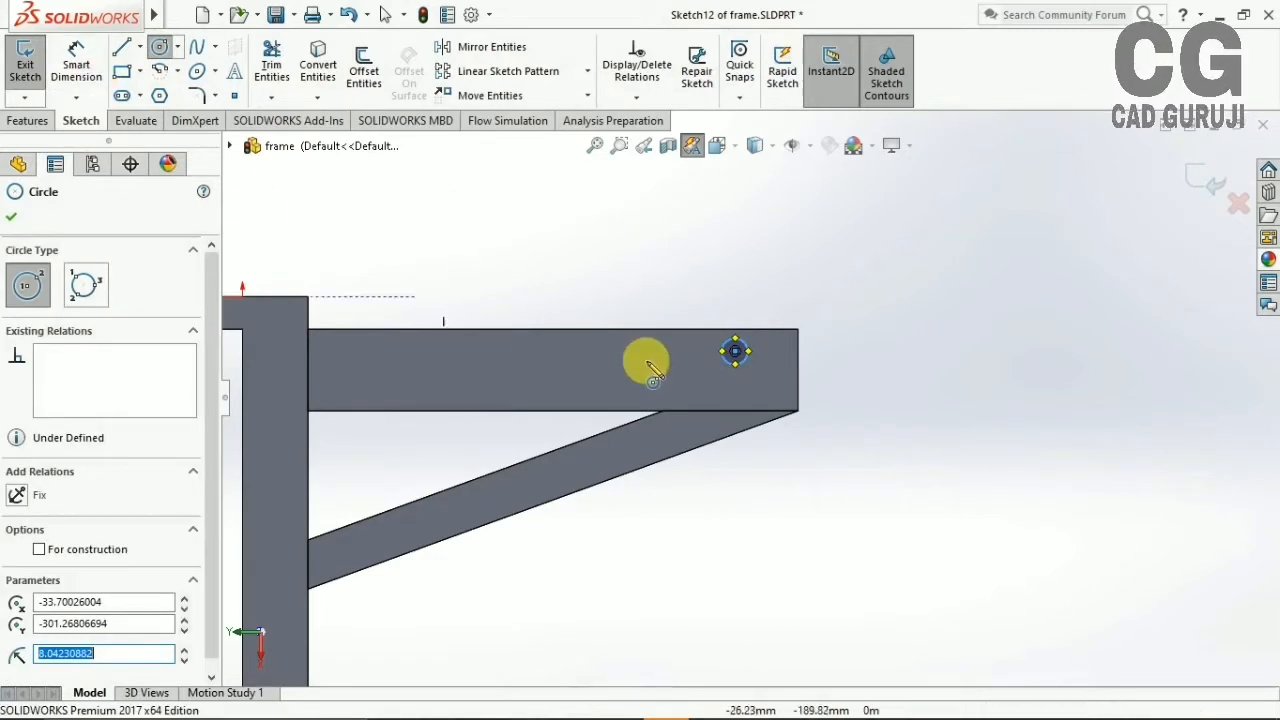
left_click(763, 387)
left_click(753, 376)
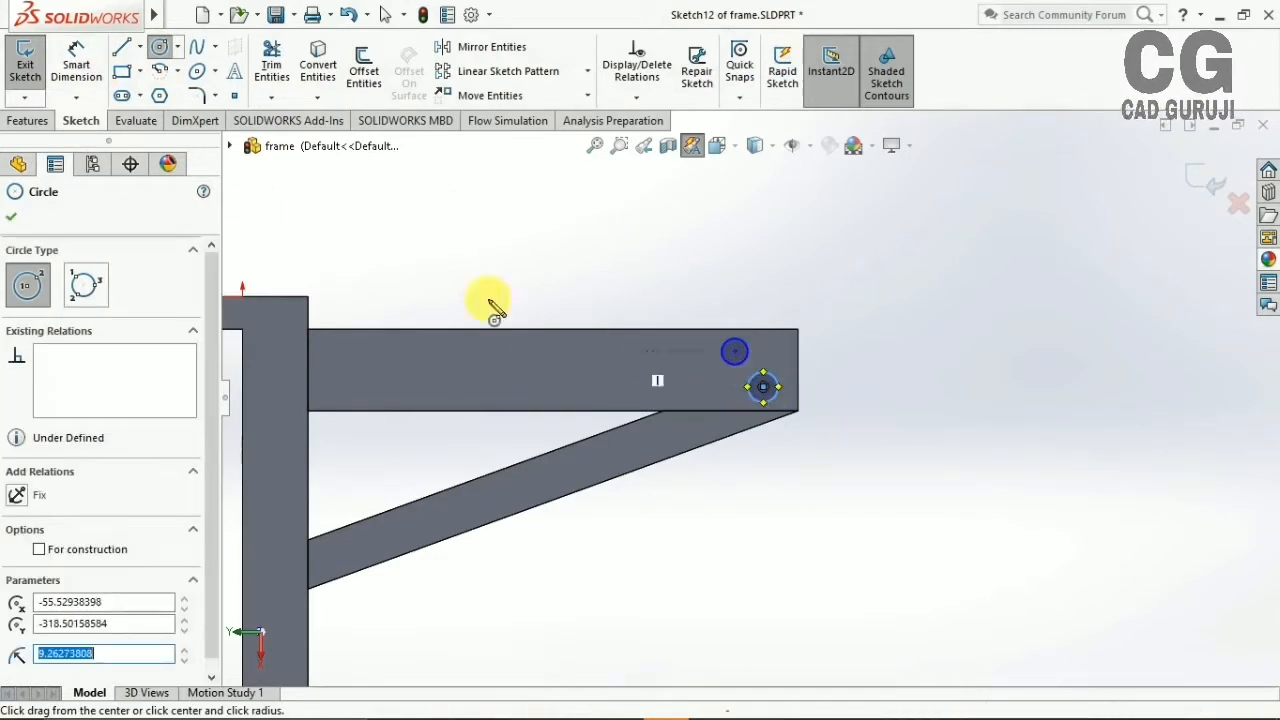
Dimension both circles on the leg's side face to 10 mm diameter
left_click(78, 62)
left_click(749, 351)
left_click(688, 272)
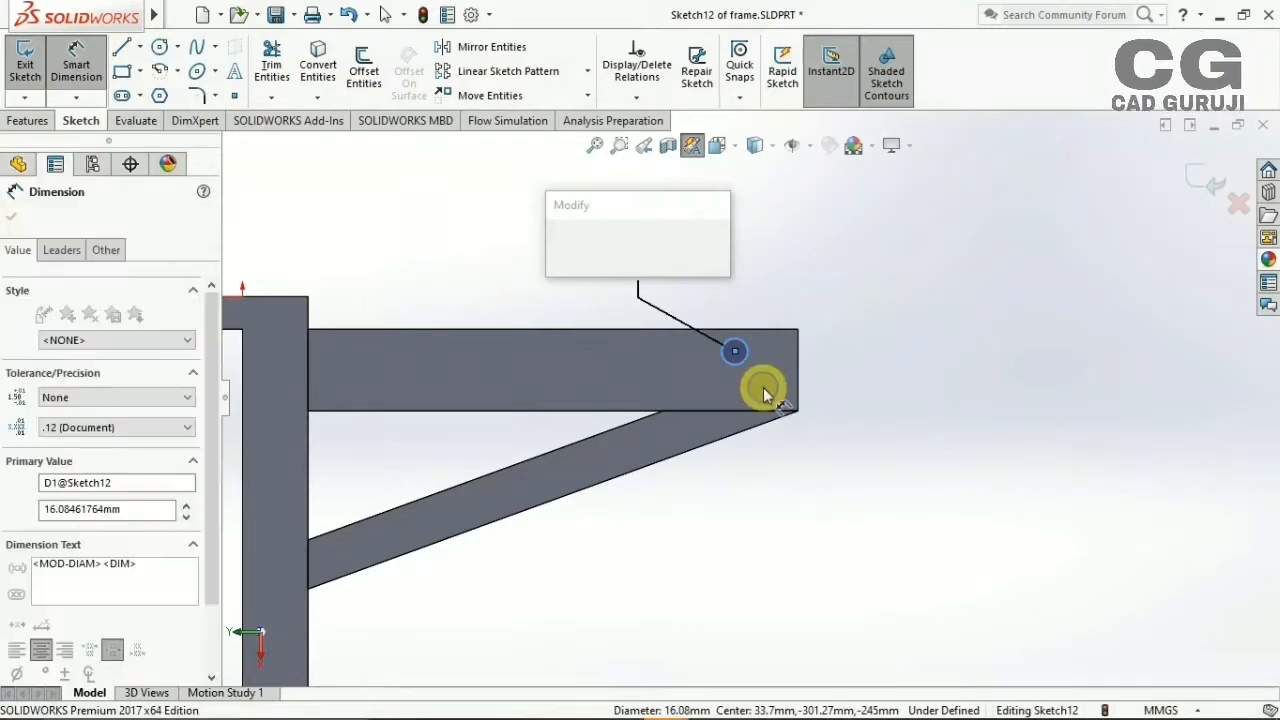
type("10")
key("Return")
left_click(765, 389)
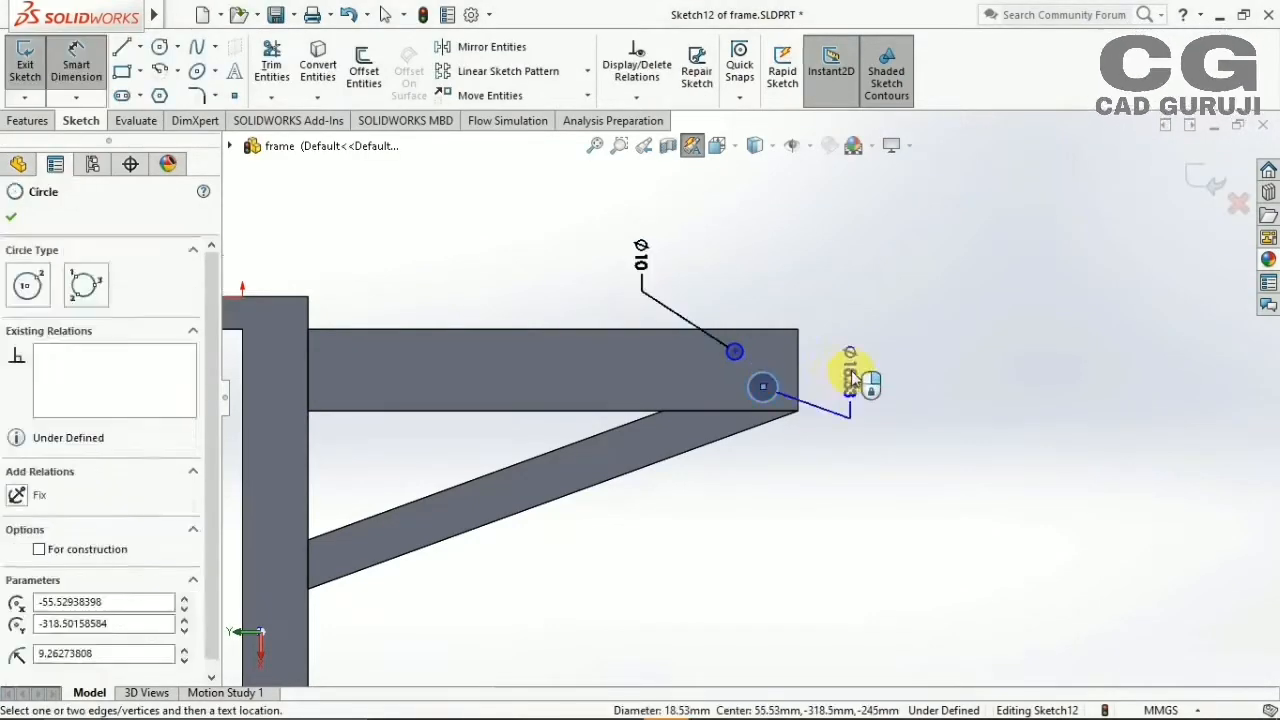
left_click(836, 362)
type("10")
key("Return")
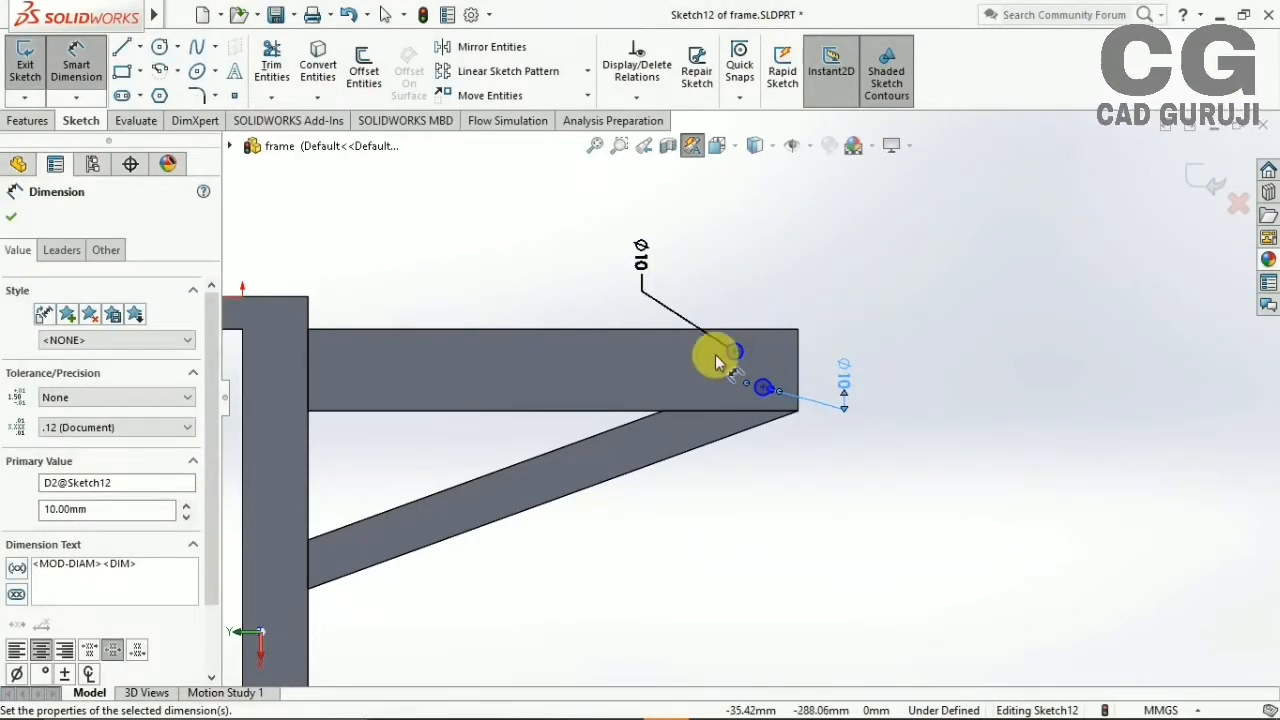
Place the upper circle's centre 15 mm from the leg's upper long edge
left_click(754, 339)
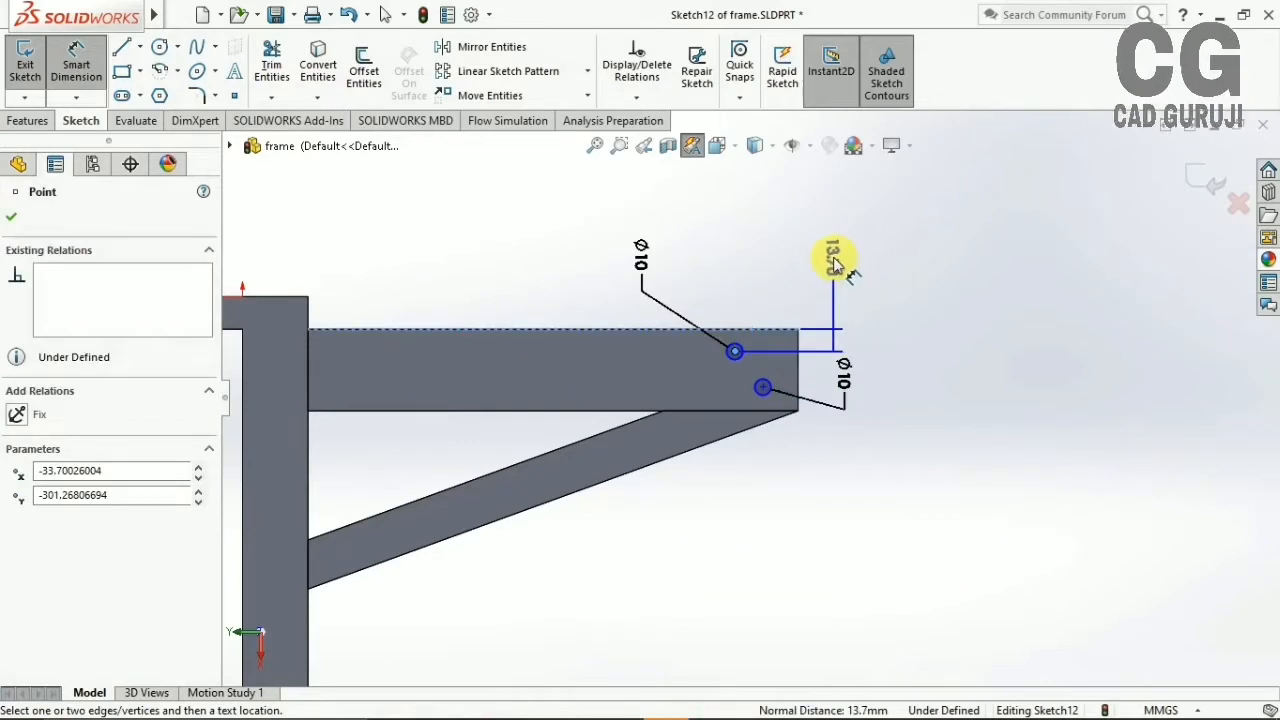
left_click(858, 228)
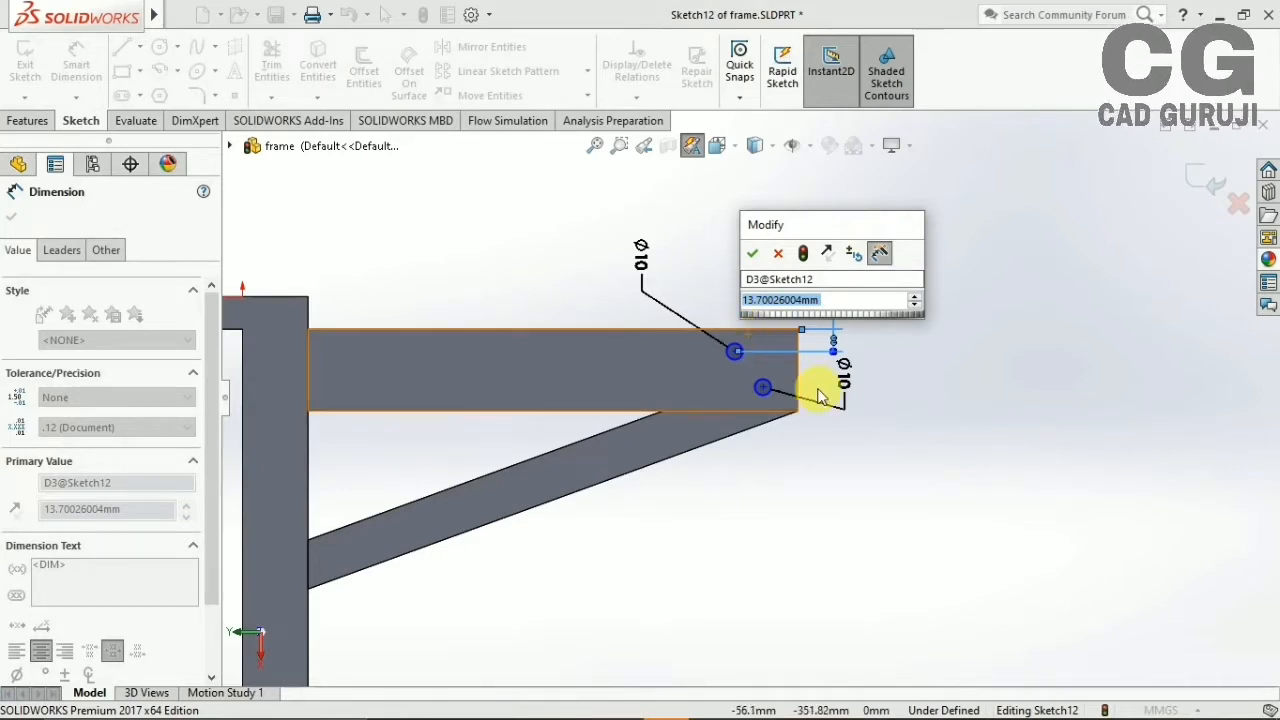
type("15")
key("Return")
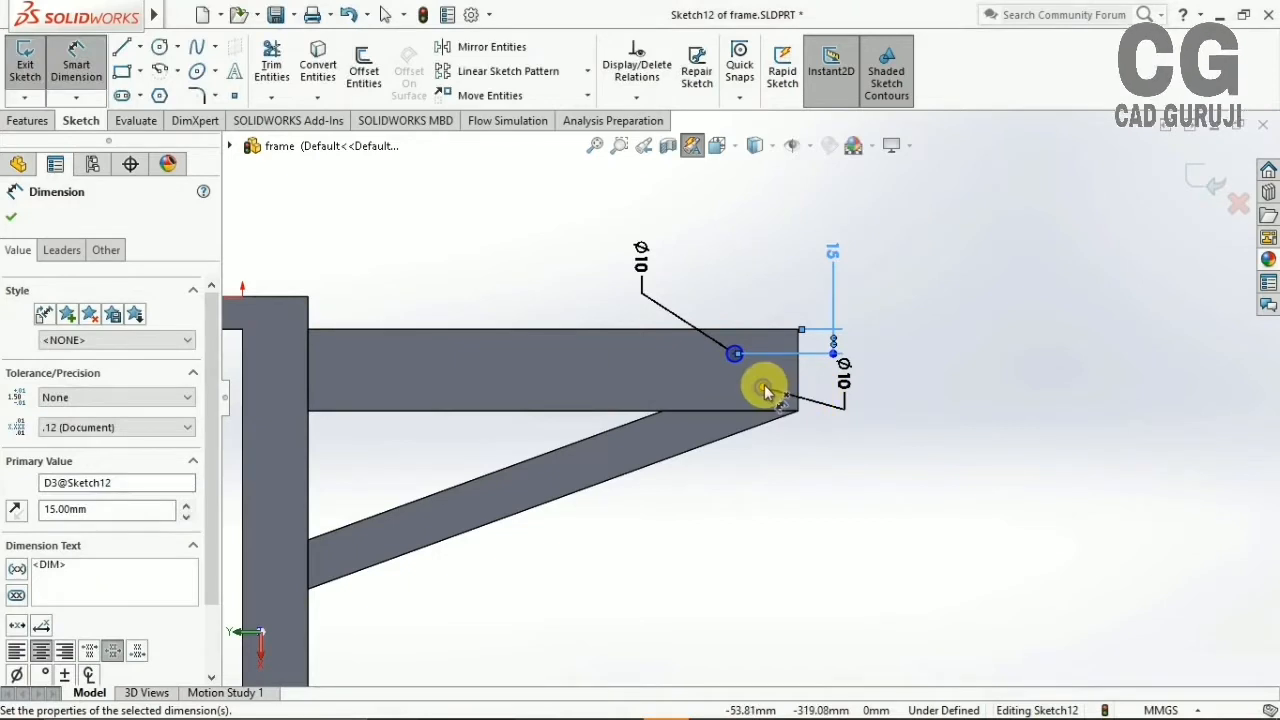
Set the lower circle's centre 40 mm from the leg's free end with a horizontal dimension
left_click(763, 388)
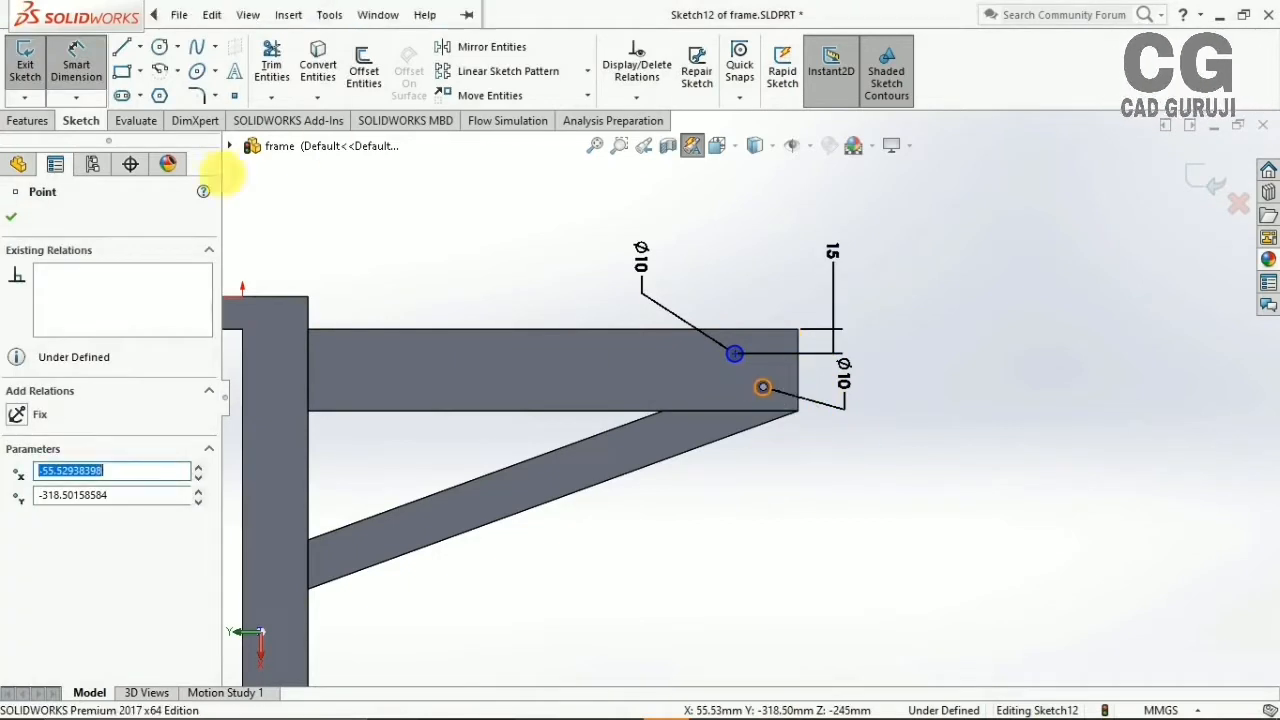
scroll(765, 390, "down", 5)
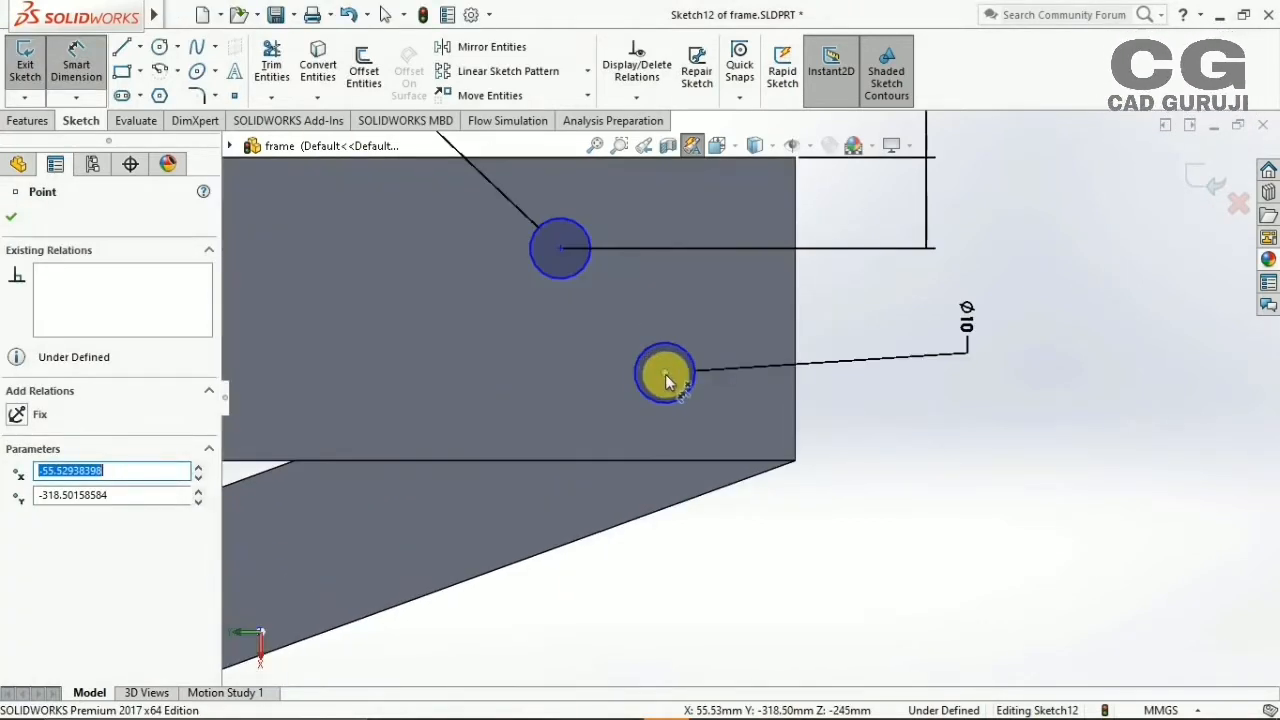
left_click(757, 491)
left_click(683, 378)
left_click(76, 97)
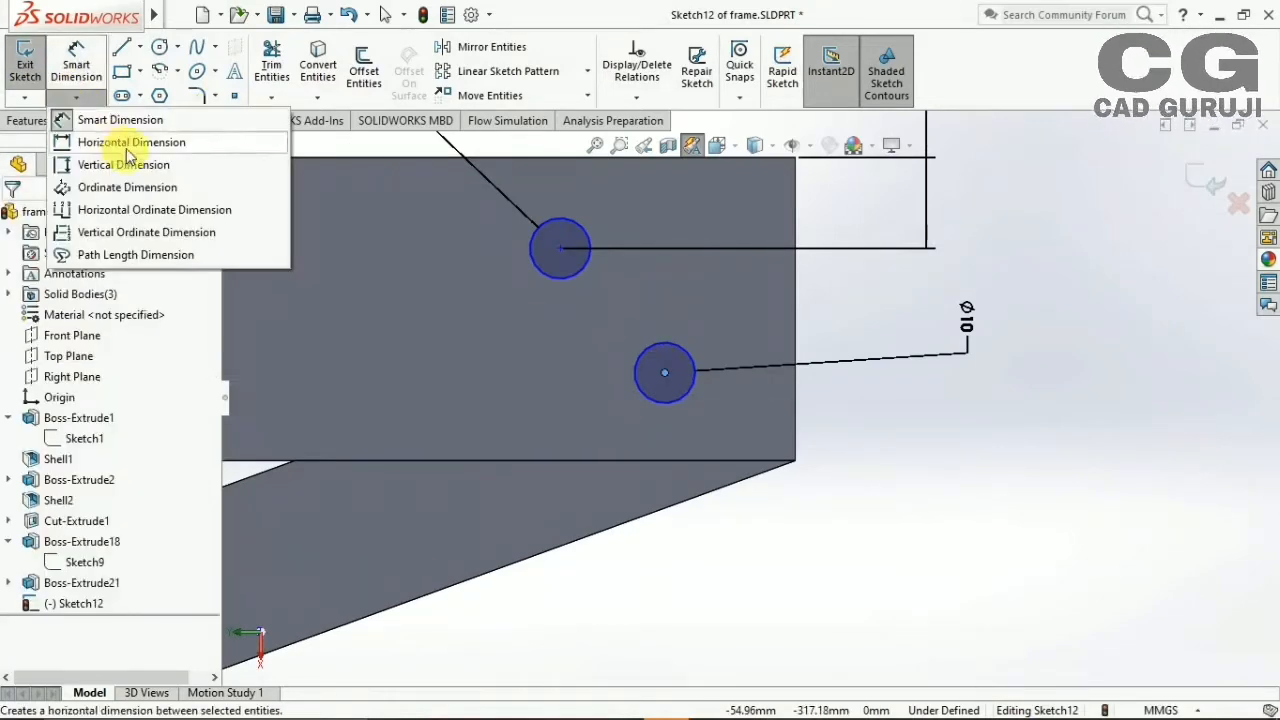
left_click(132, 142)
left_click(685, 388)
left_click(793, 396)
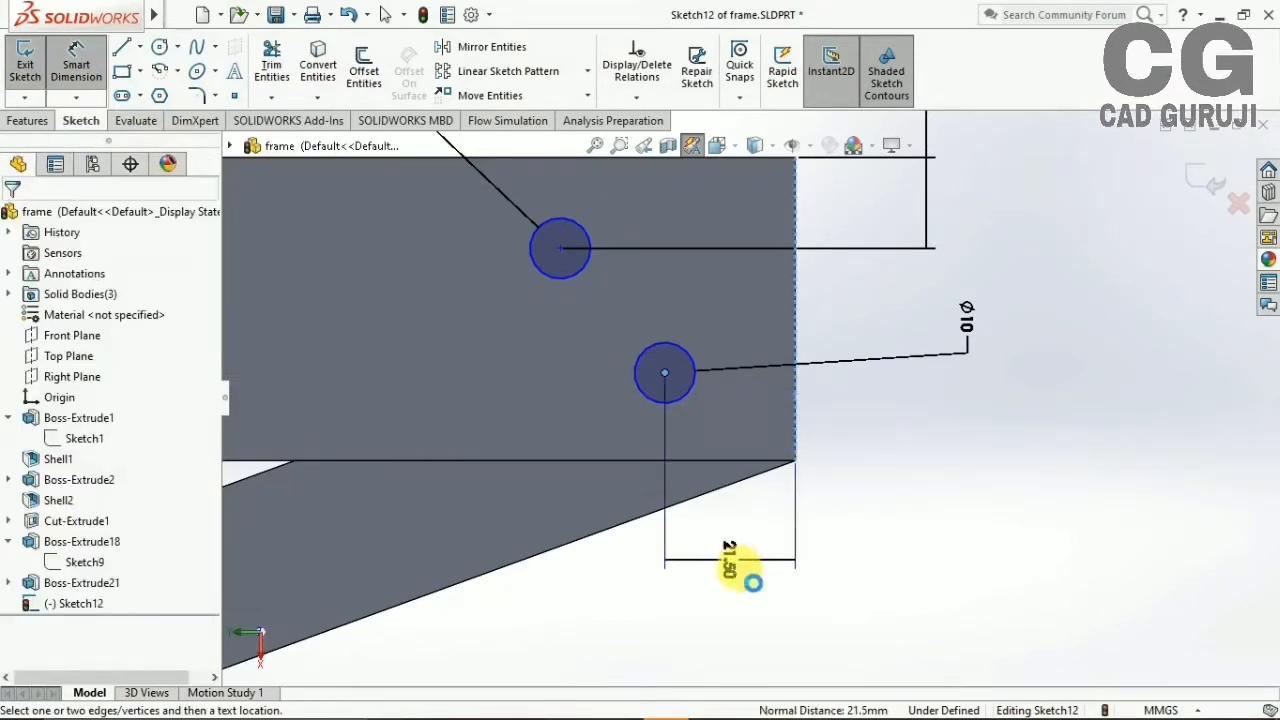
left_click(752, 582)
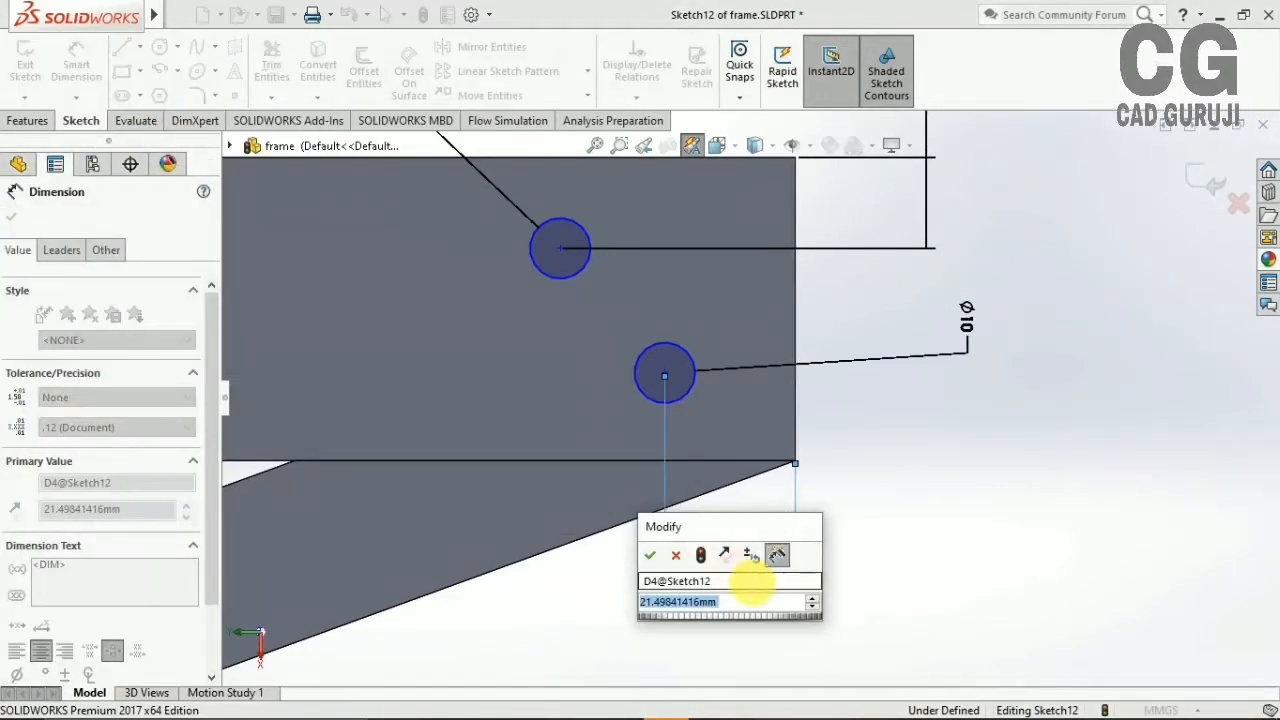
type("40")
key("Return")
Set the upper circle's centre 50 mm from the leg's free end
left_click(560, 249)
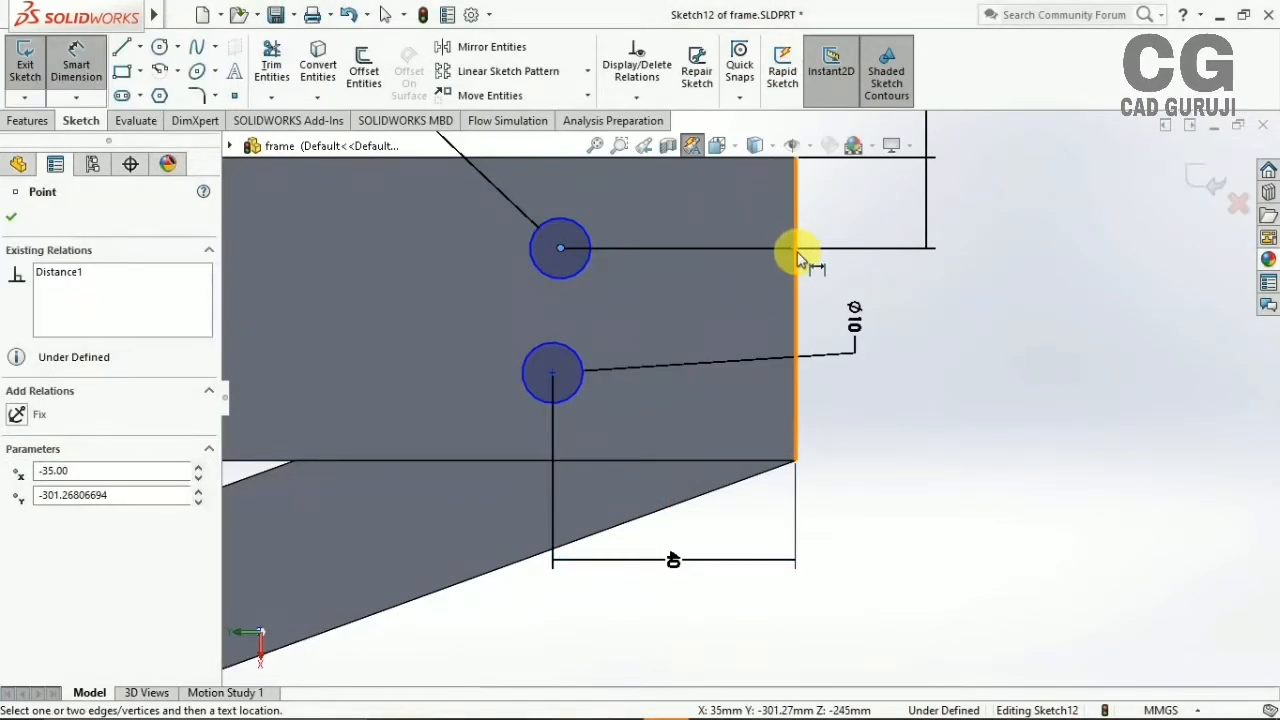
left_click(77, 55)
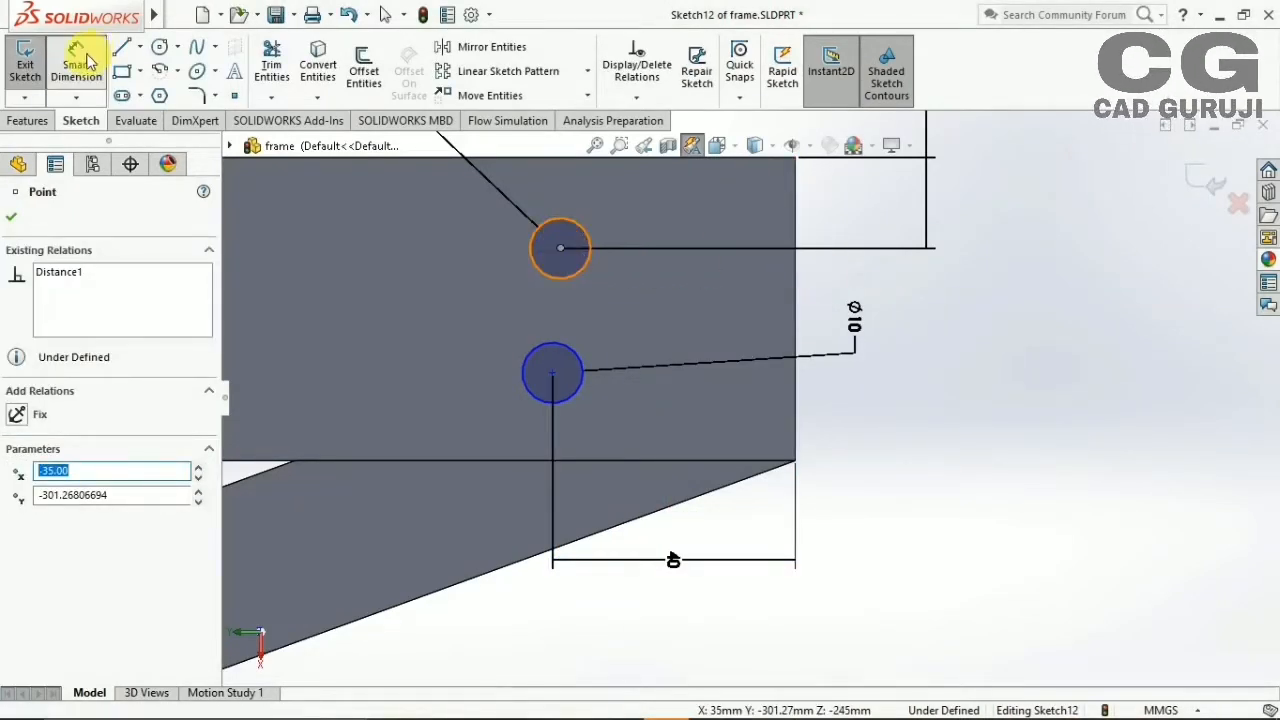
left_click(560, 250)
left_click(795, 235)
left_click(906, 285)
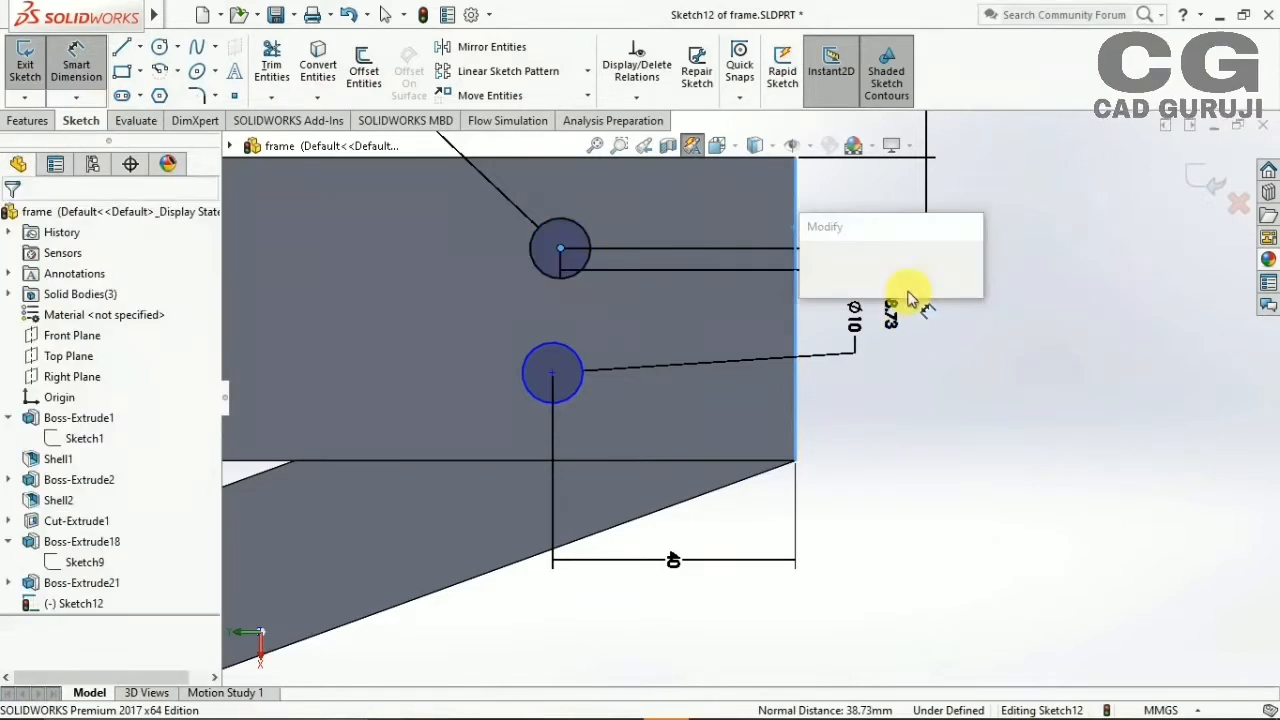
type("50")
key("Return")
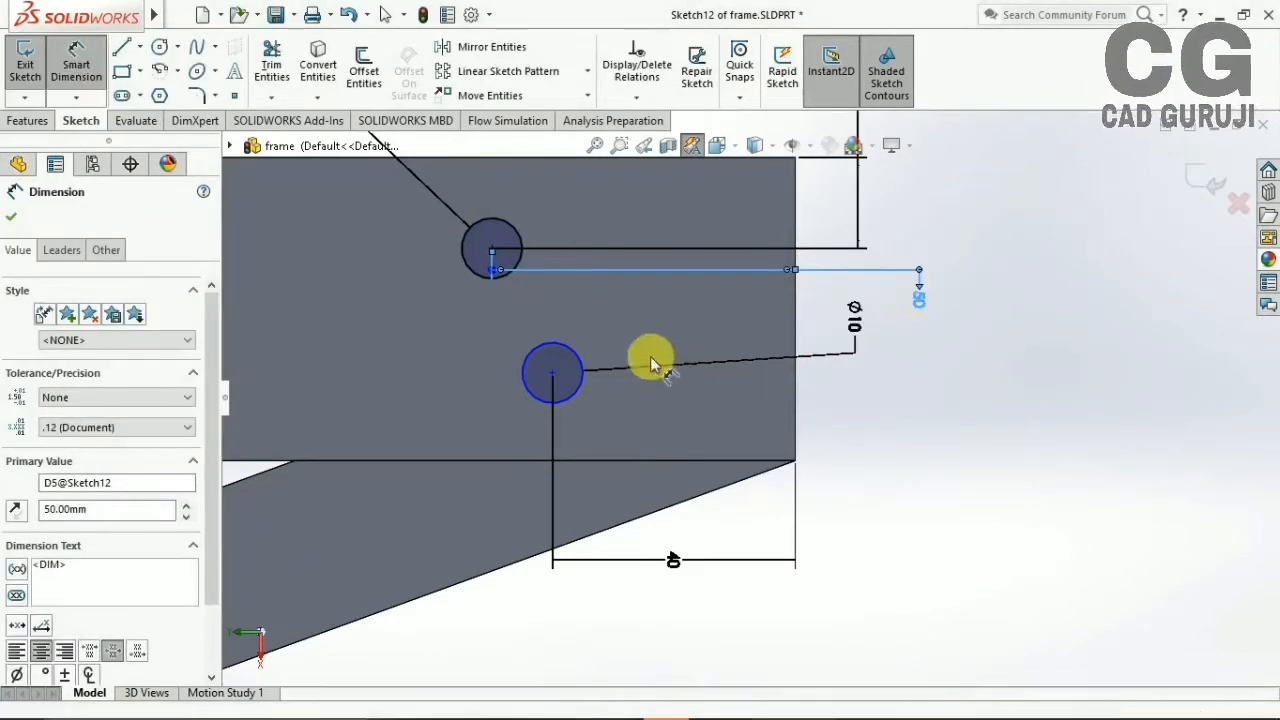
Place the lower circle's centre 15 mm from the leg's lower long edge and exit the sketch
left_click(552, 376)
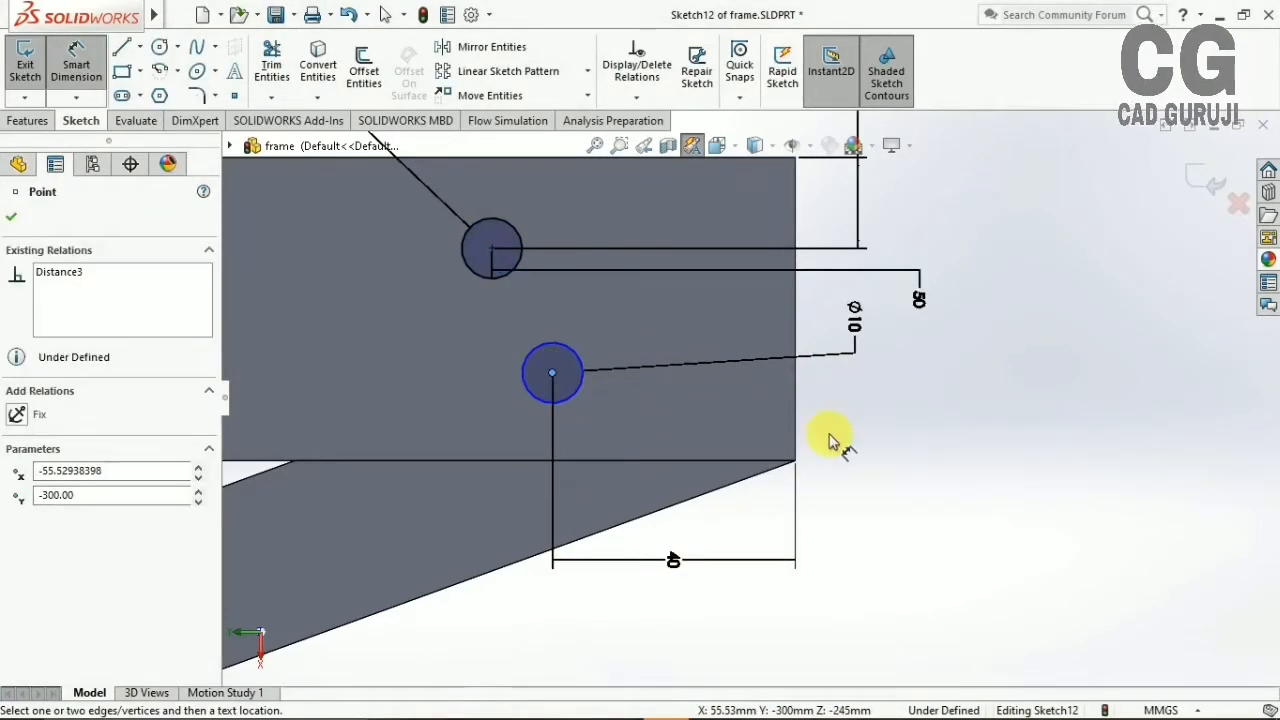
left_click(757, 465)
left_click(829, 443)
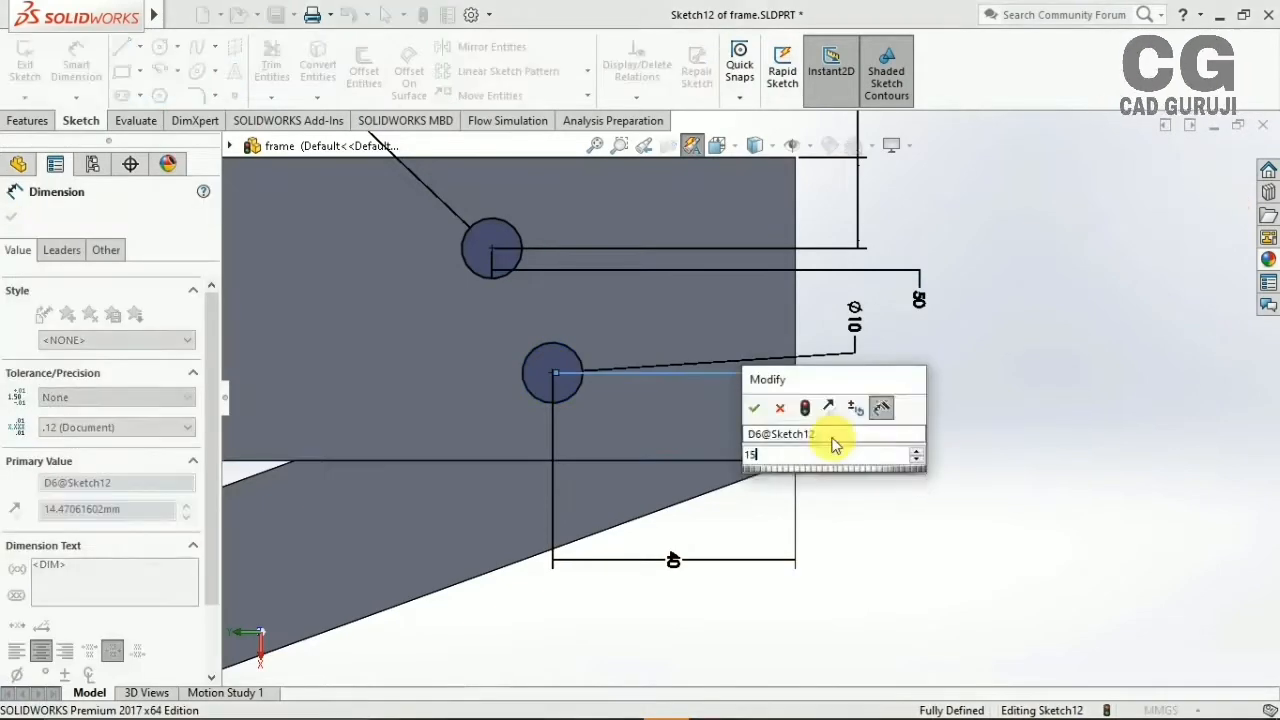
type("15")
key("Return")
left_click(25, 62)
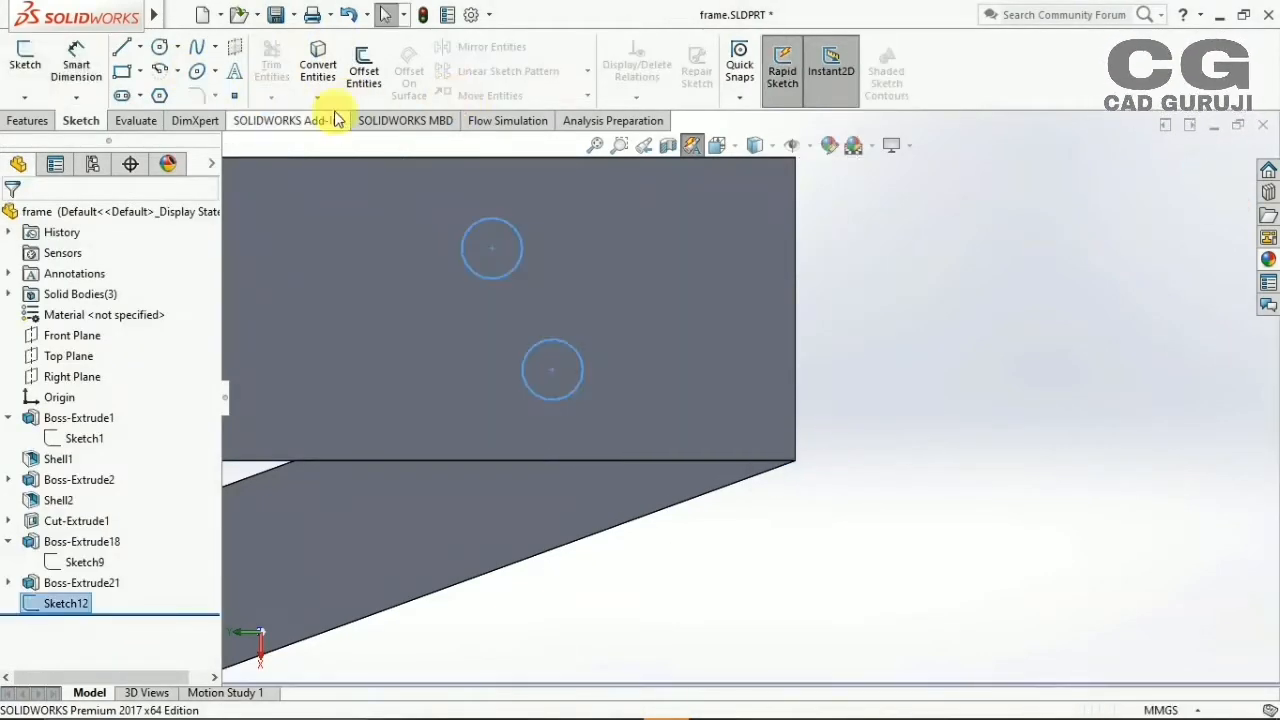
Cut the two mounting holes into the U-channel leg with an Extruded Cut of the circle sketch
left_click(28, 120)
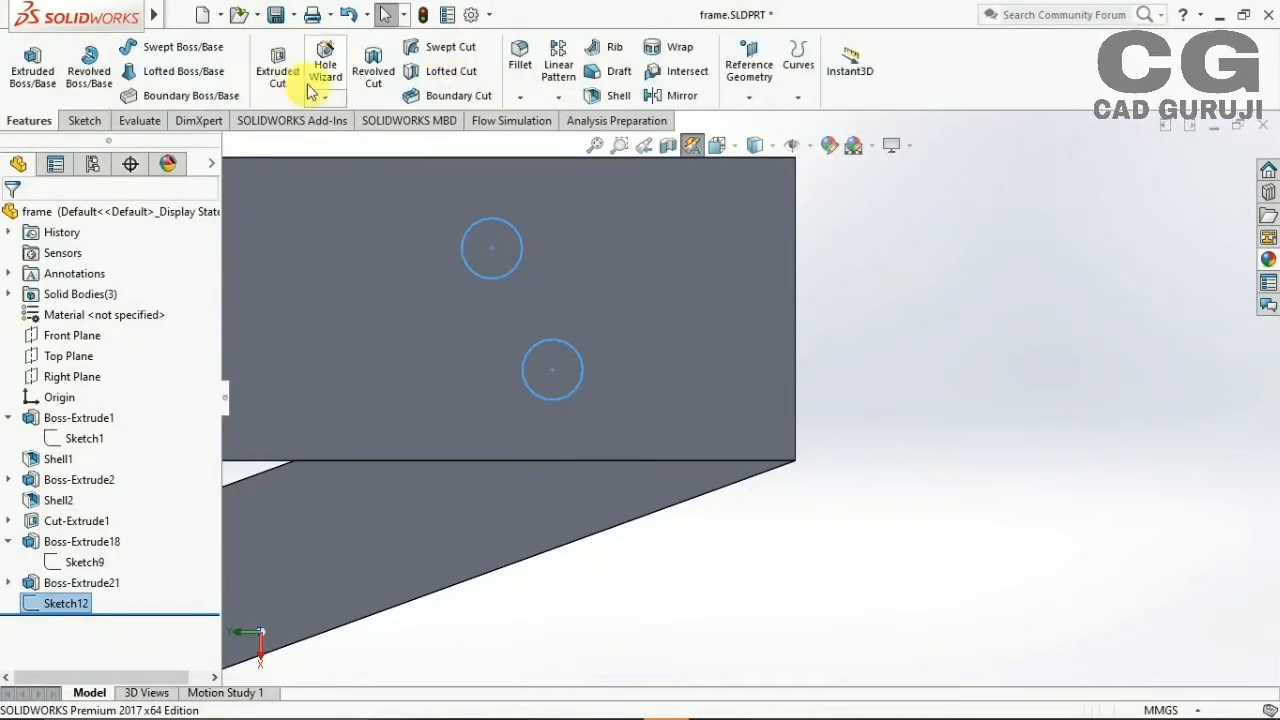
left_click(277, 70)
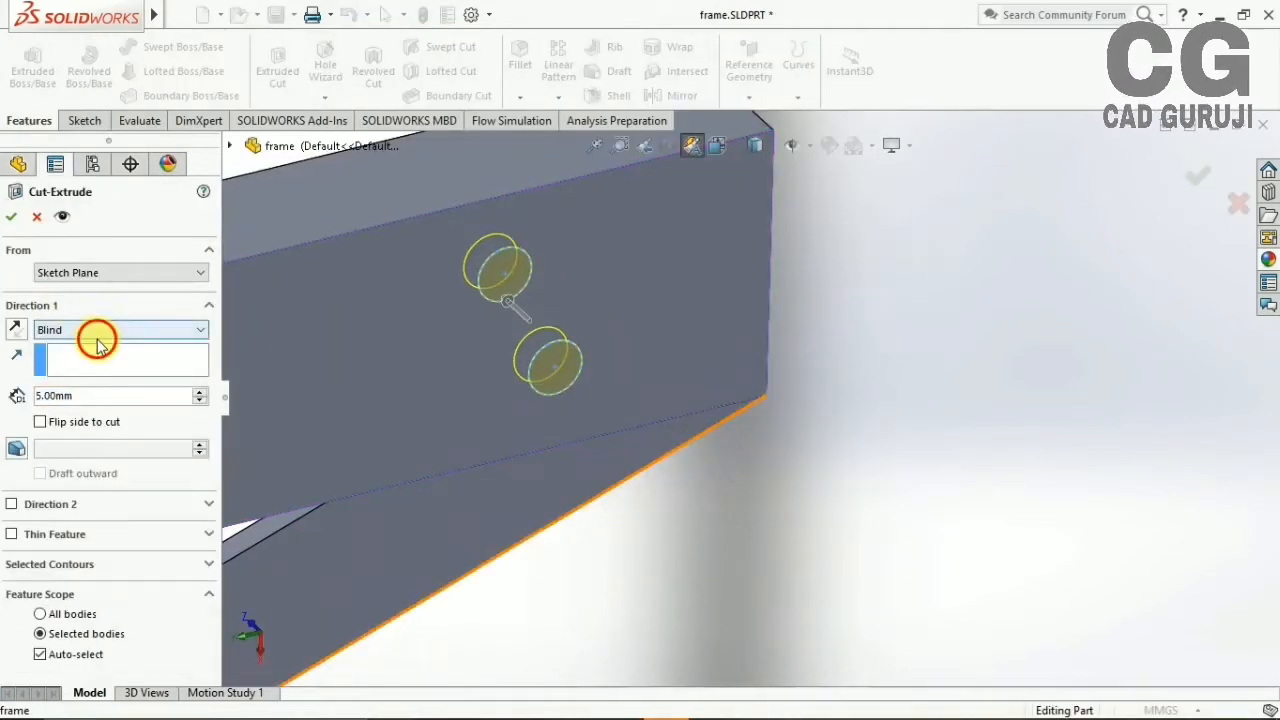
left_click(97, 339)
left_click(91, 354)
left_click(11, 217)
Start a Mirror feature using the Front Plane as the mirror plane
scroll(769, 342, "down", 4)
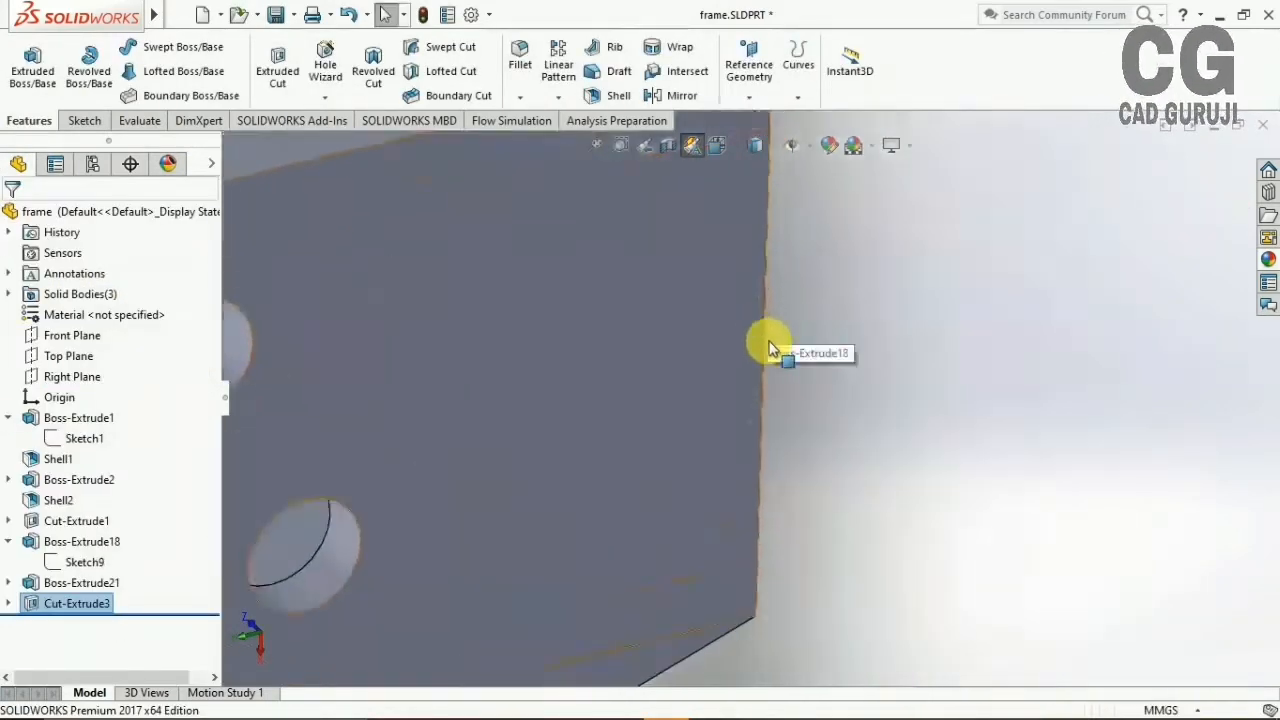
scroll(769, 342, "up", 5)
middle_click_drag(608, 529, 645, 405)
left_click(474, 403)
left_click(45, 214)
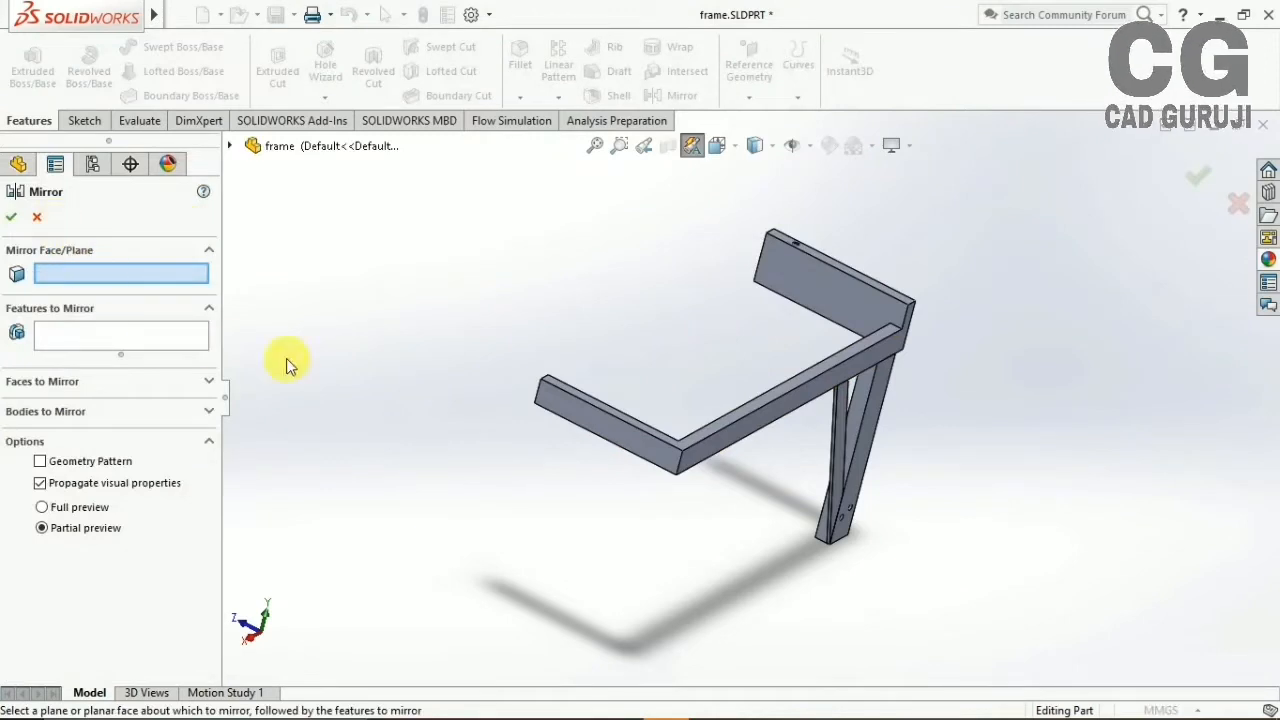
left_click(280, 146)
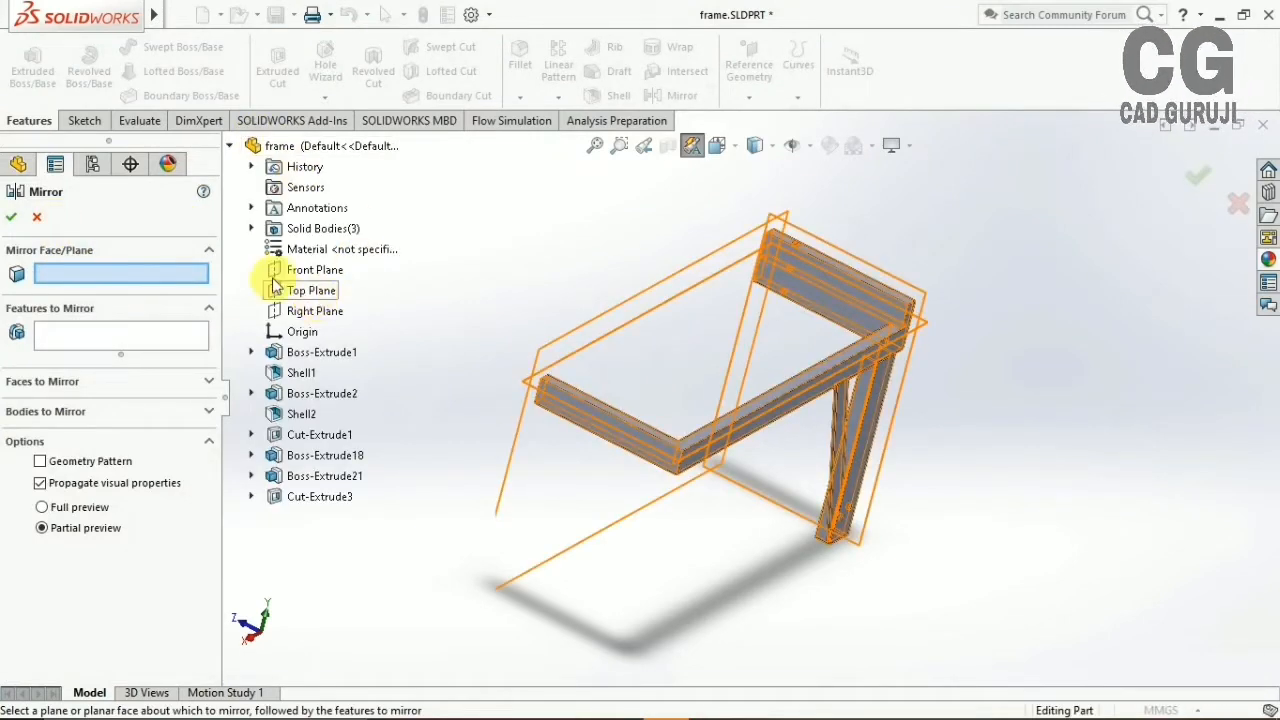
middle_click_drag(640, 500, 480, 305)
left_click(312, 270)
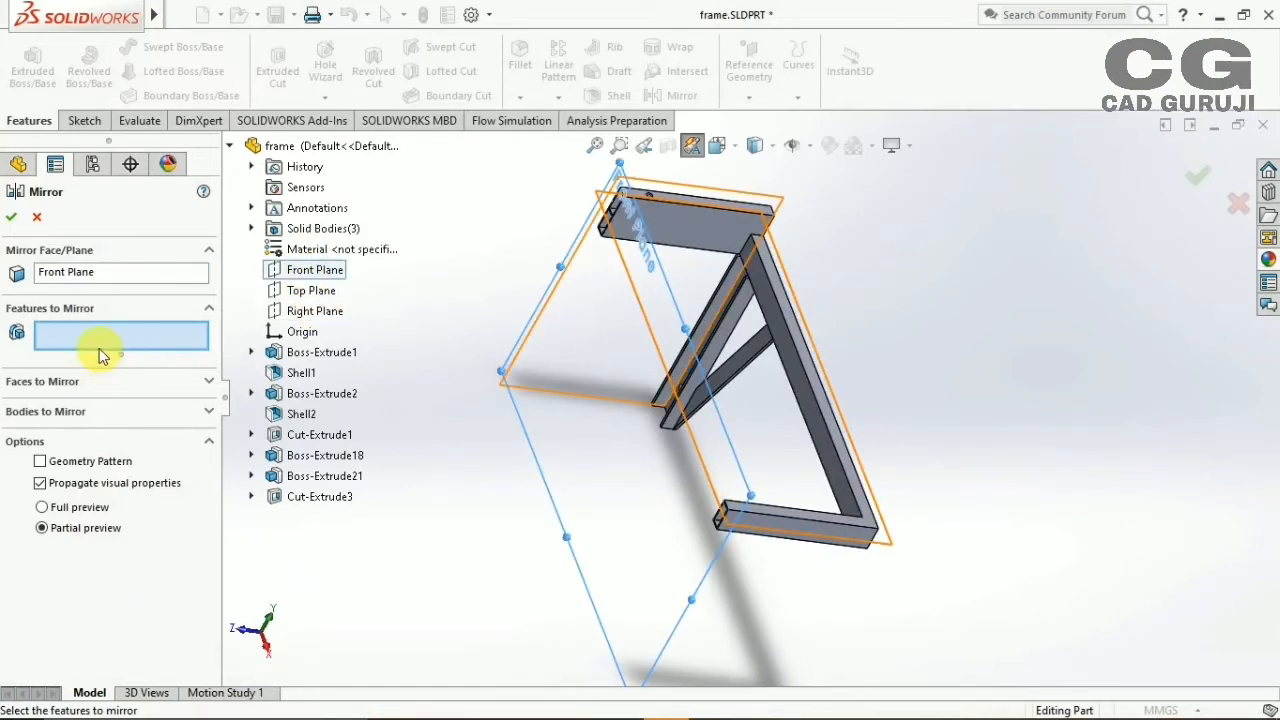
Try to mirror Boss-Extrude1, Boss-Extrude2, Cut-Extrude1, Boss-Extrude18 and Cut-Extrude3 with all bodies in the feature scope, and cancel the mirror
left_click(318, 352)
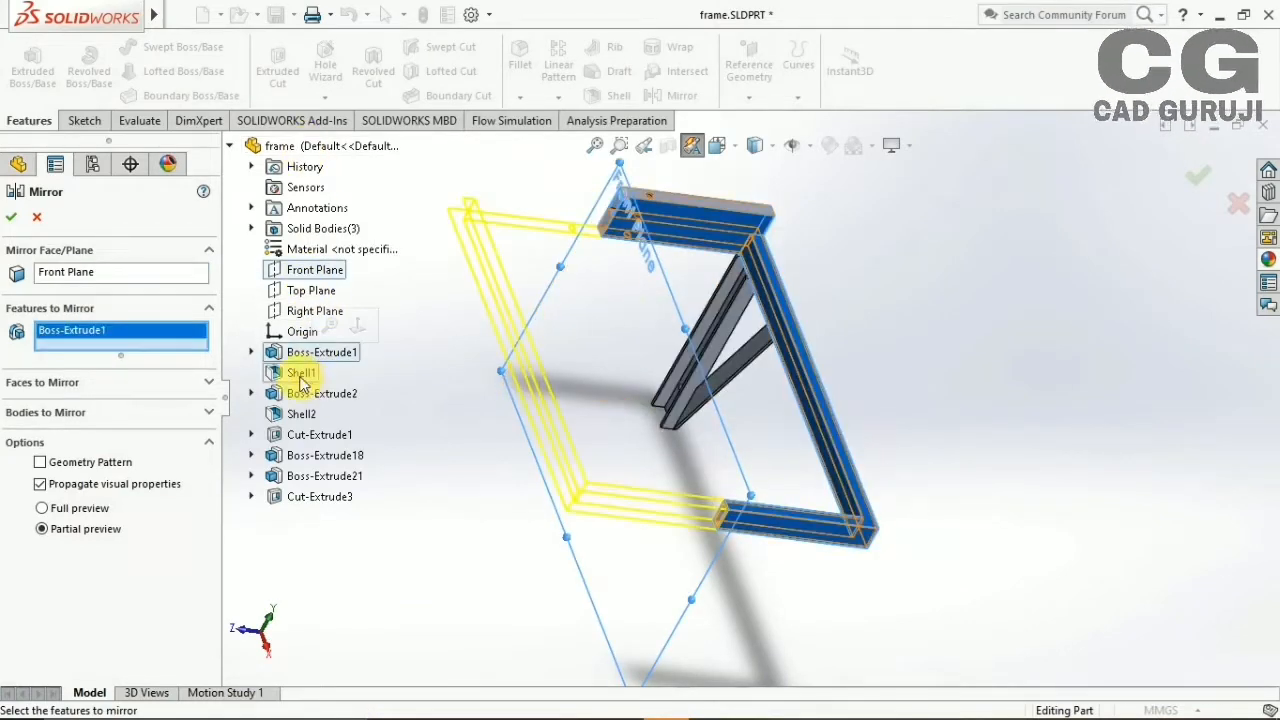
left_click(318, 393)
left_click(318, 434)
left_click(325, 455)
left_click(330, 494)
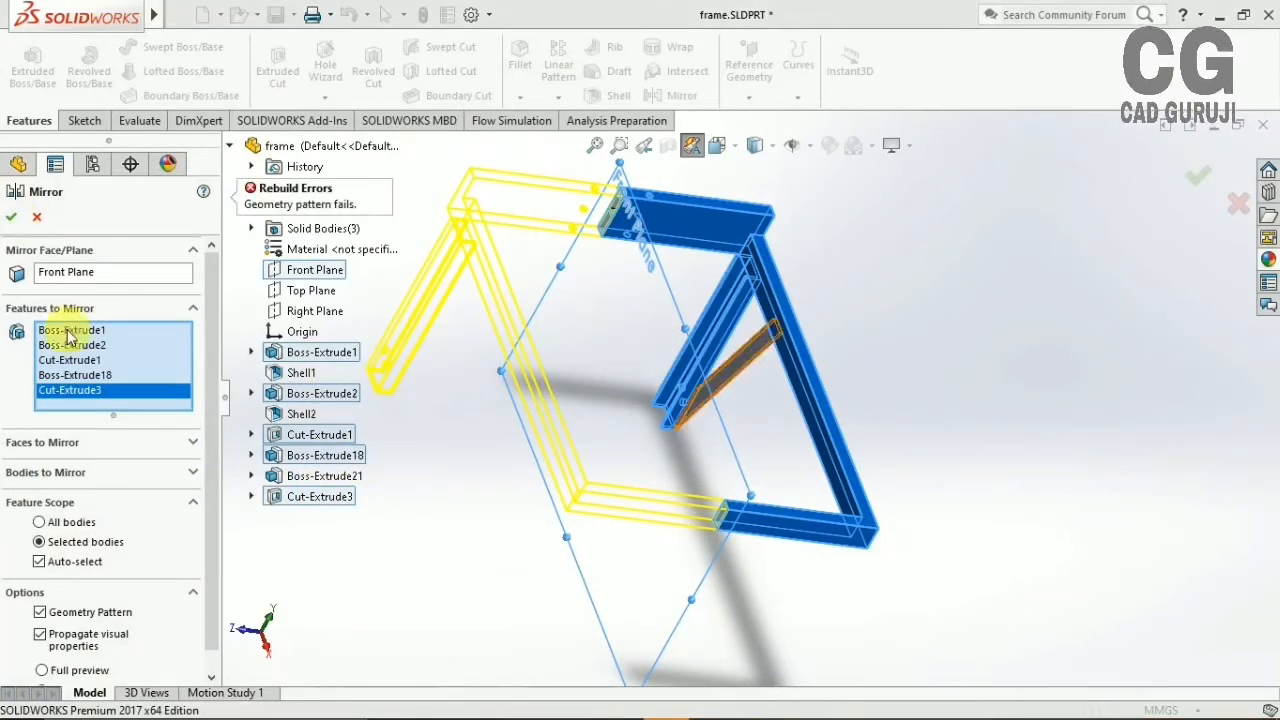
middle_click_drag(457, 557, 303, 528)
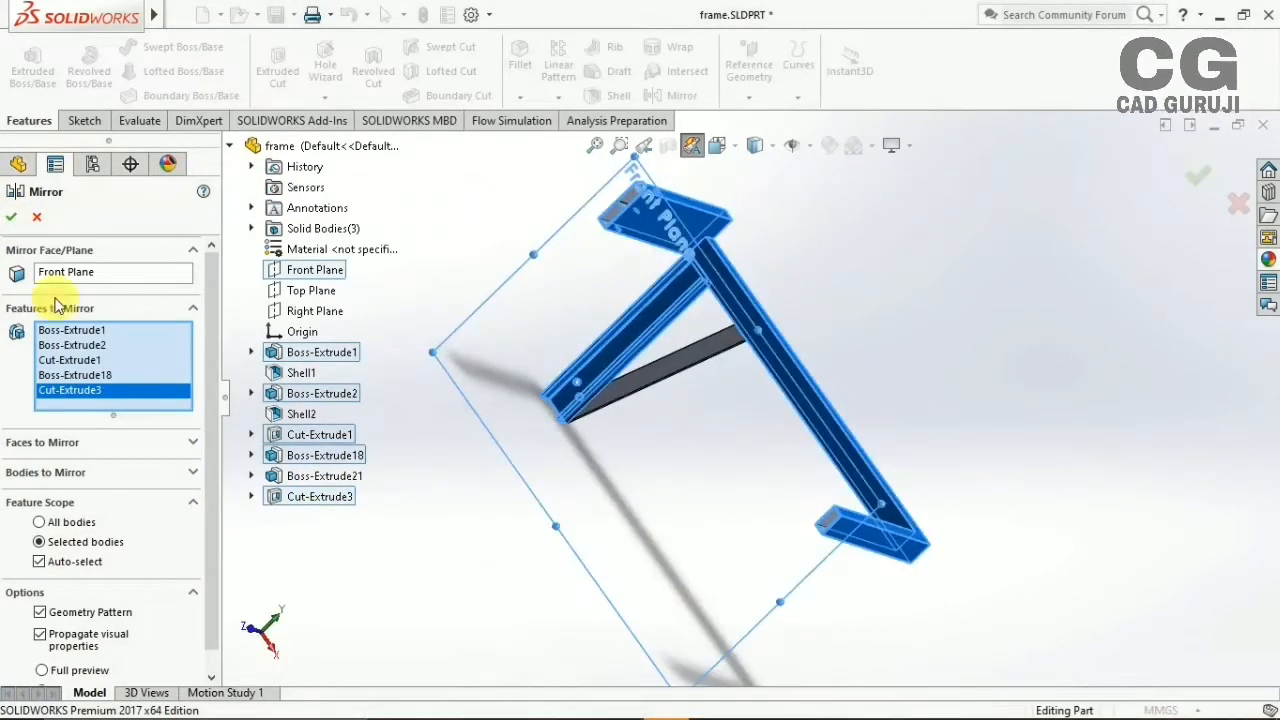
left_click(40, 522)
middle_click_drag(522, 383, 688, 308)
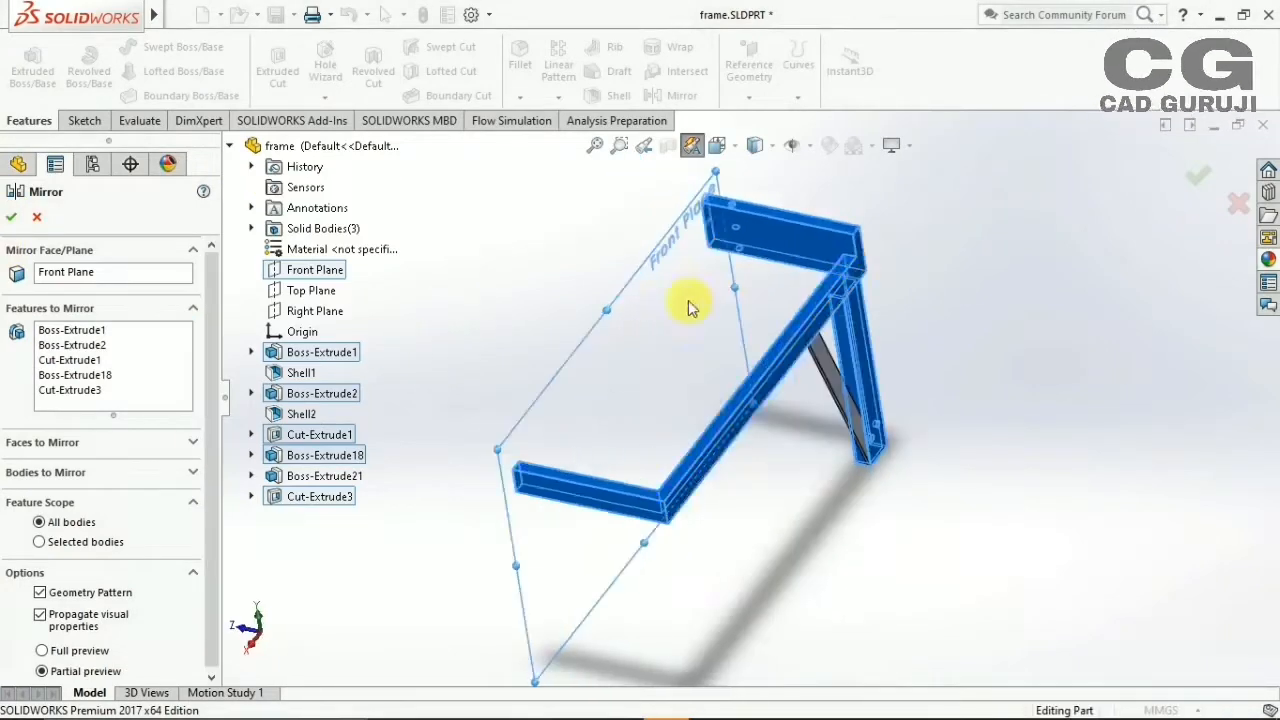
left_click(1239, 205)
Sketch a rectangle about 58 by 223 mm on the frame's long outer face, hanging from the lower corner of the end without a leg
mouse_move(825, 505)
middle_mouse_down()
mouse_move(487, 506)
mouse_move(553, 608)
mouse_move(660, 580)
middle_mouse_up()
left_click(527, 415)
left_click(85, 121)
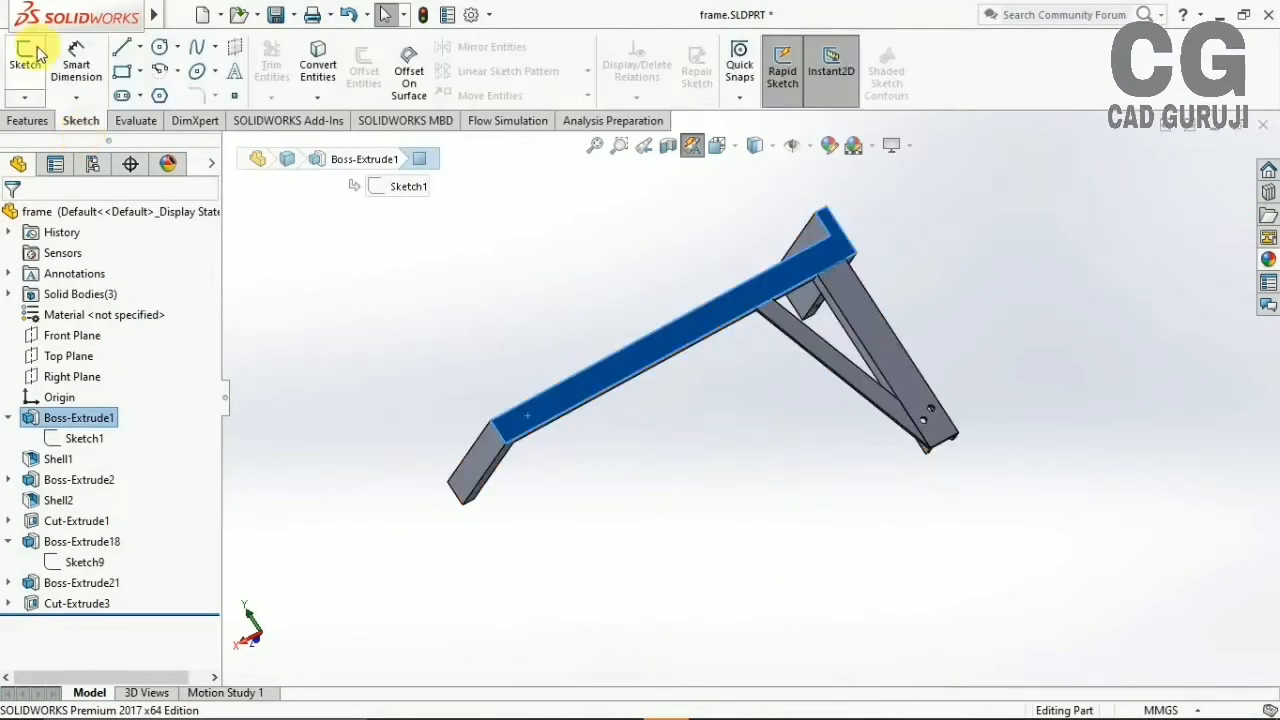
left_click(26, 62)
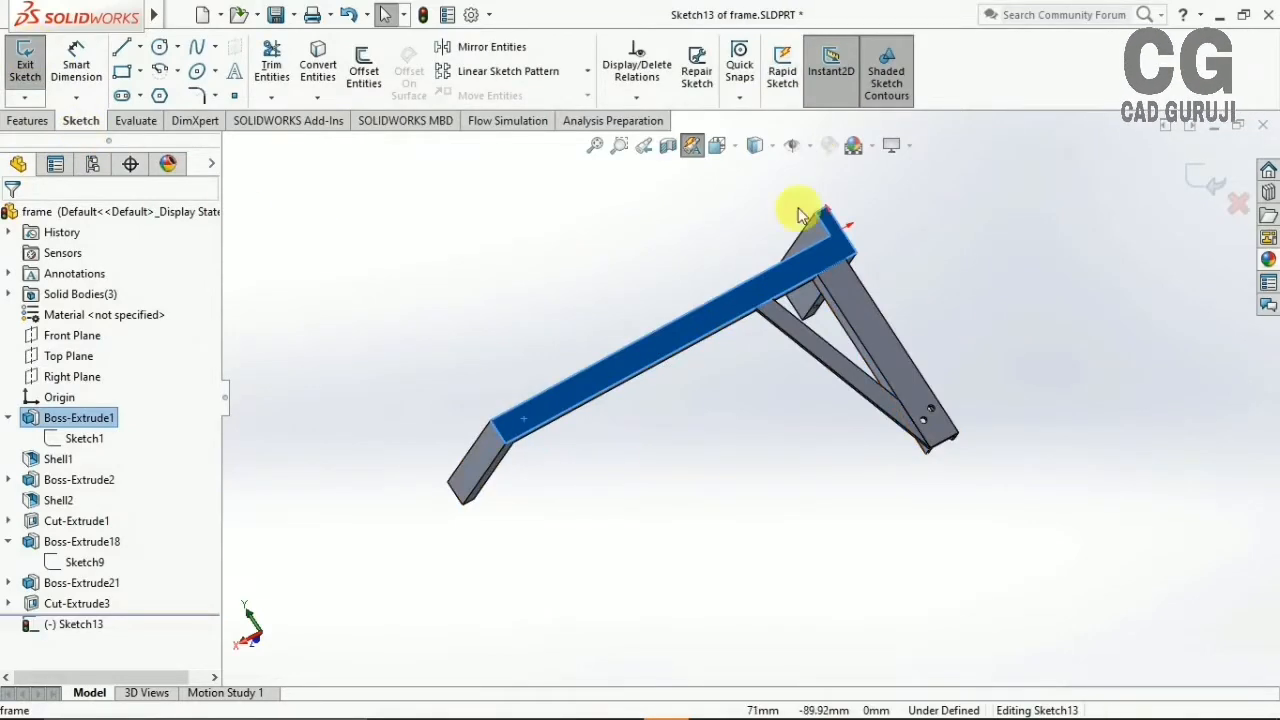
key("space")
left_click(695, 380)
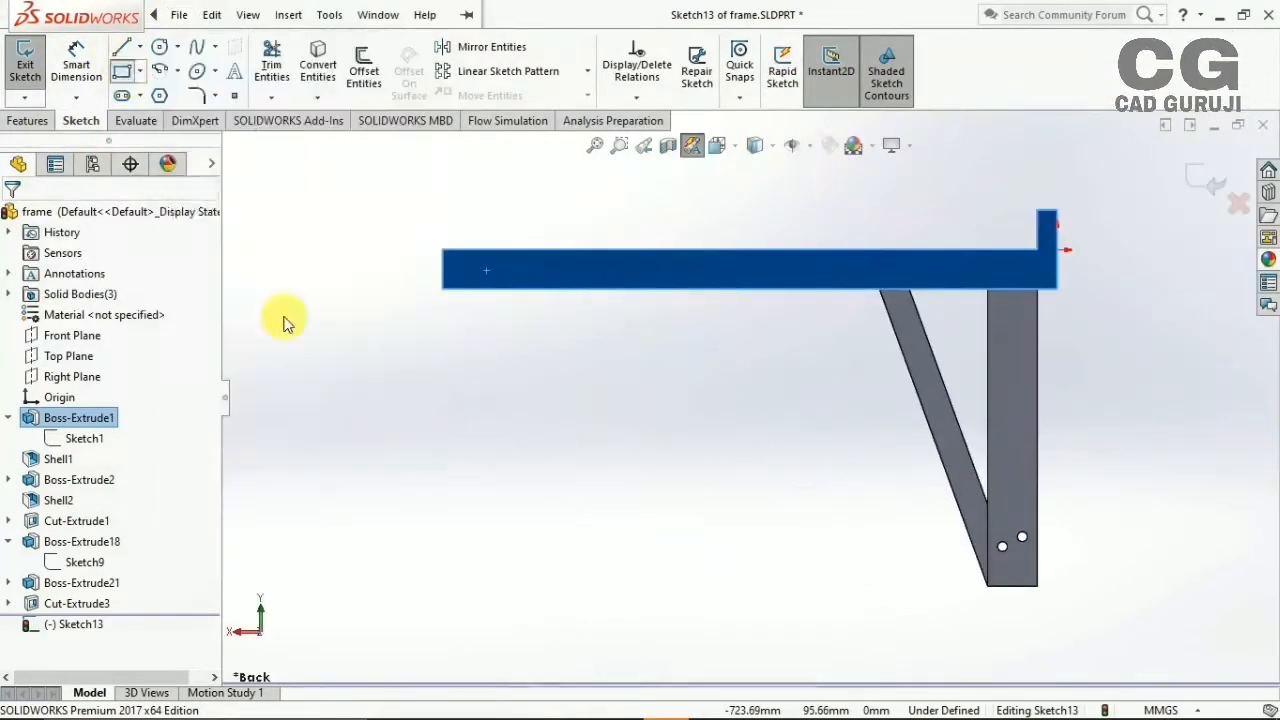
left_click(443, 289)
left_click(500, 510)
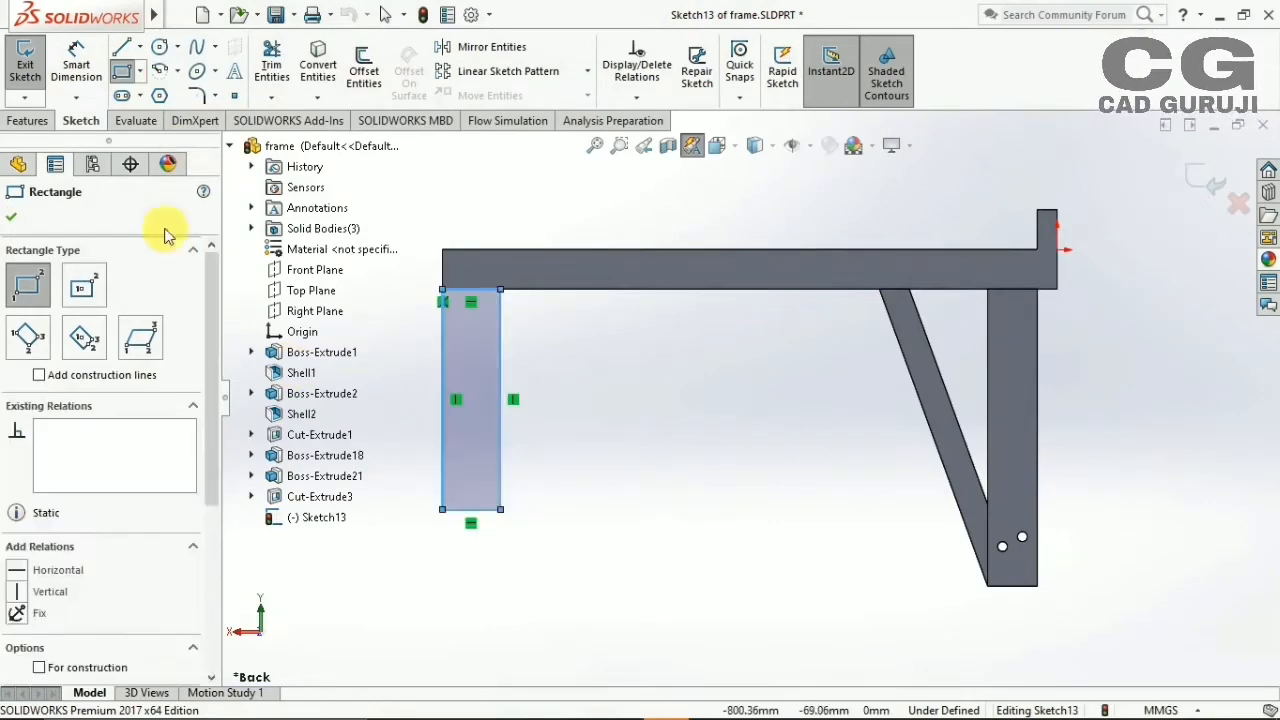
Dimension the rectangle 300 mm high and 20 mm wide, and close the sketch
left_click(76, 65)
left_click(443, 440)
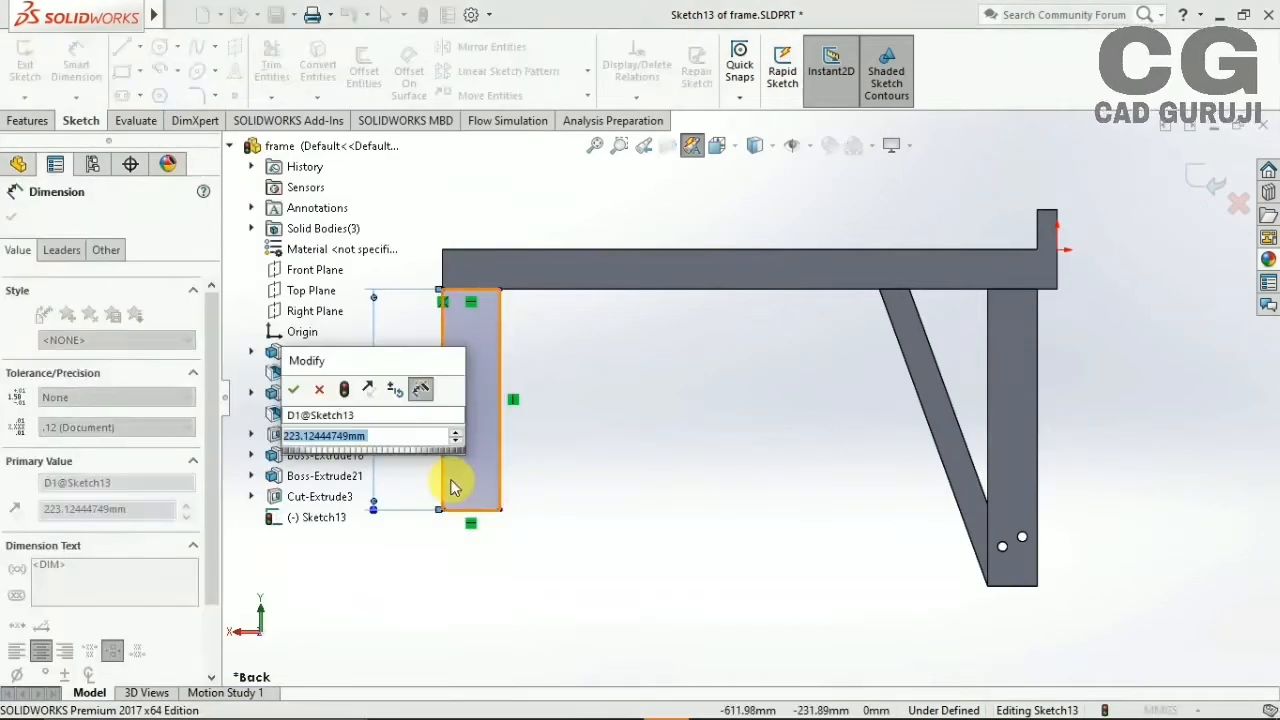
type("300")
key("Return")
left_click(478, 579)
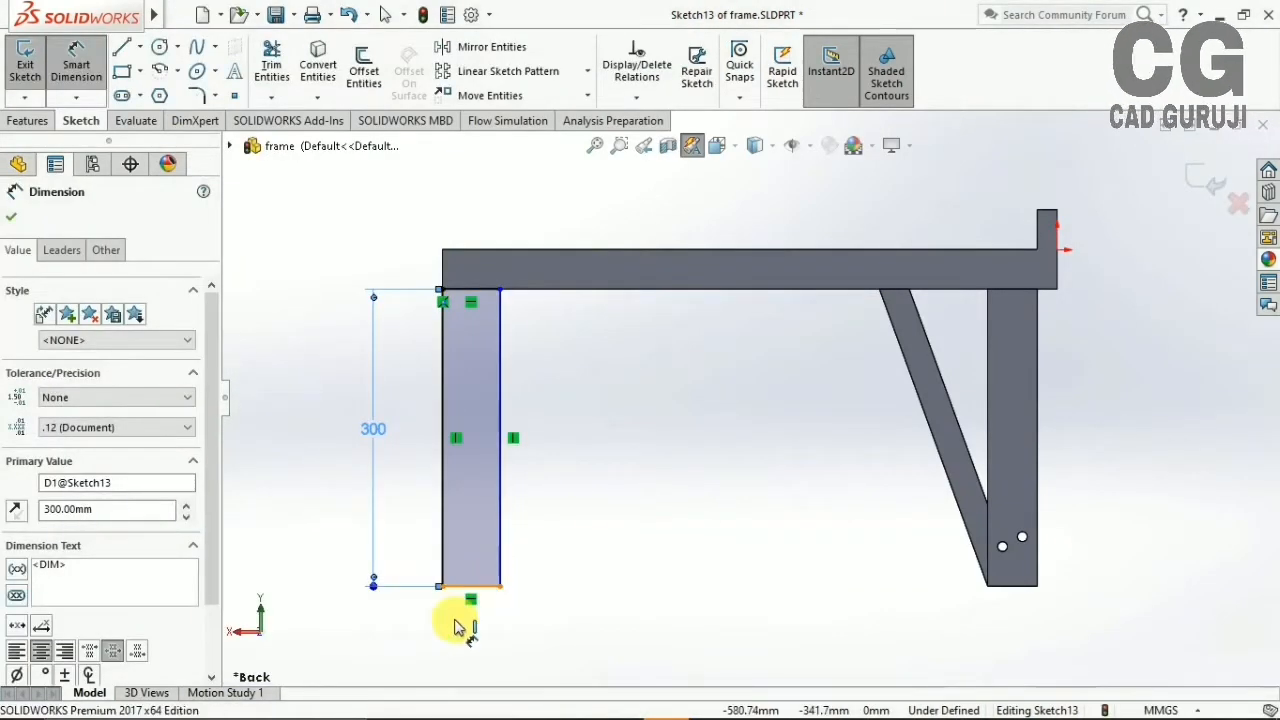
left_click(448, 638)
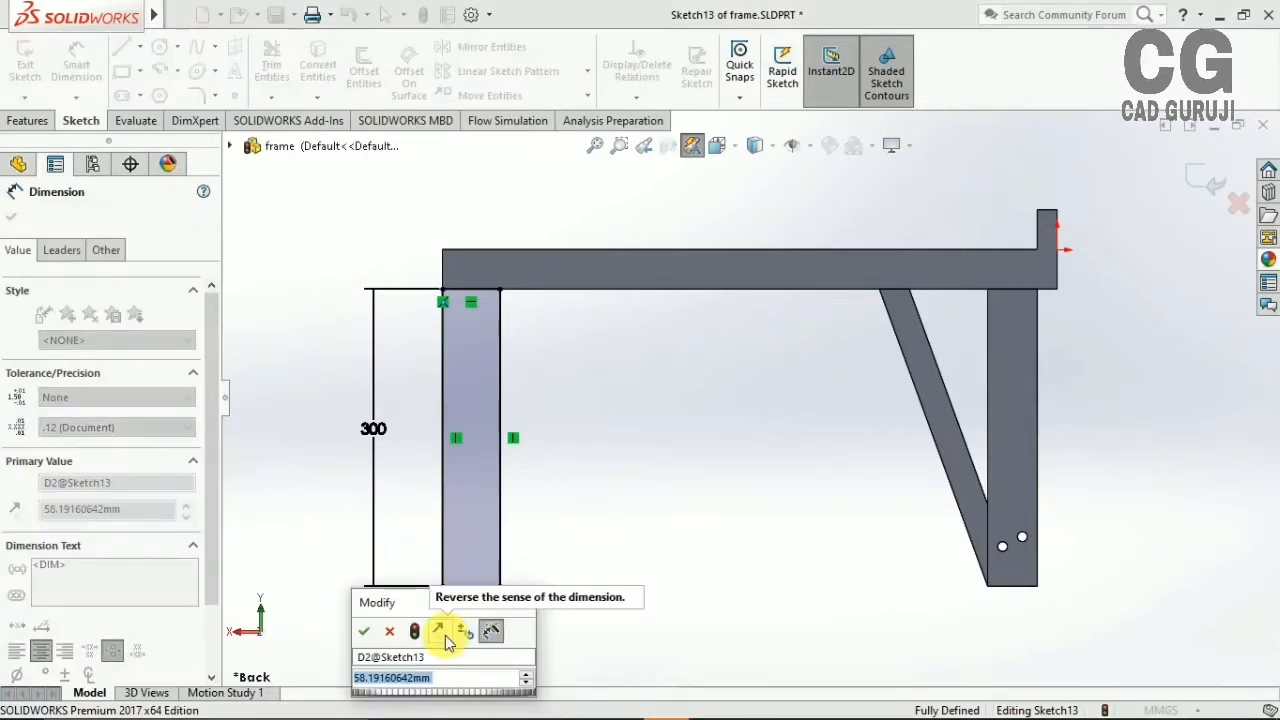
type("20")
key("Return")
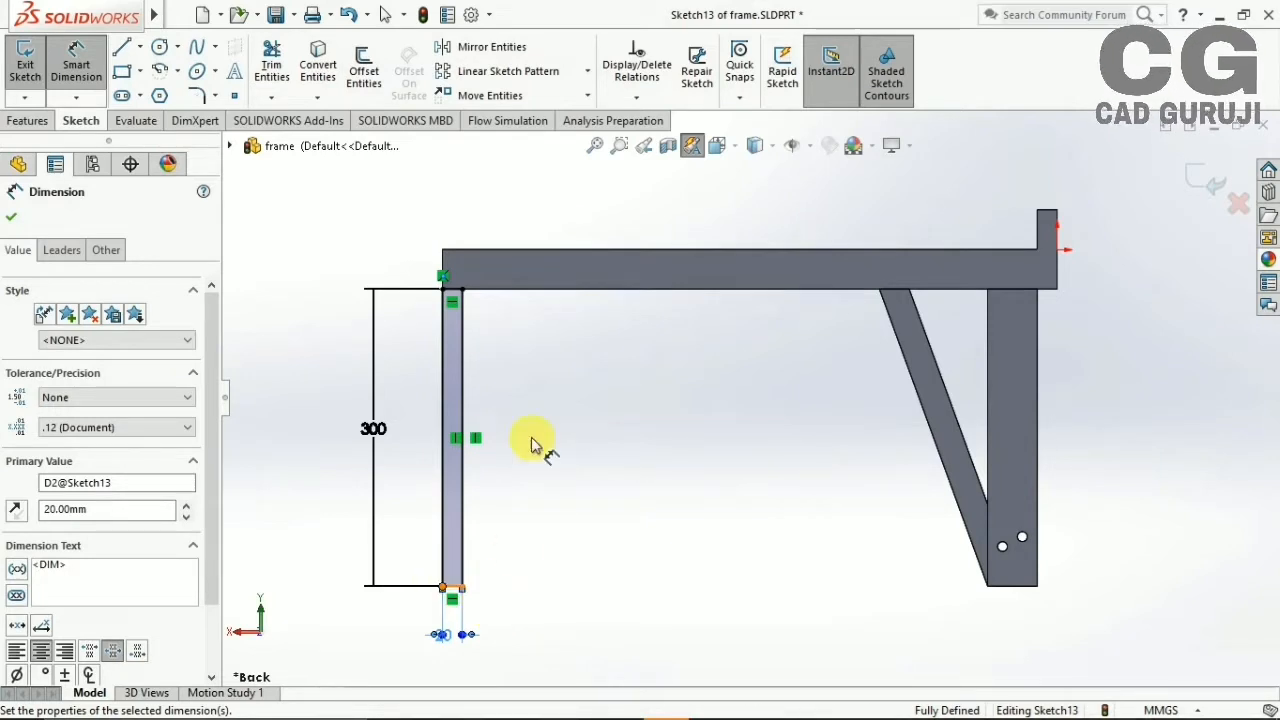
left_click(1188, 181)
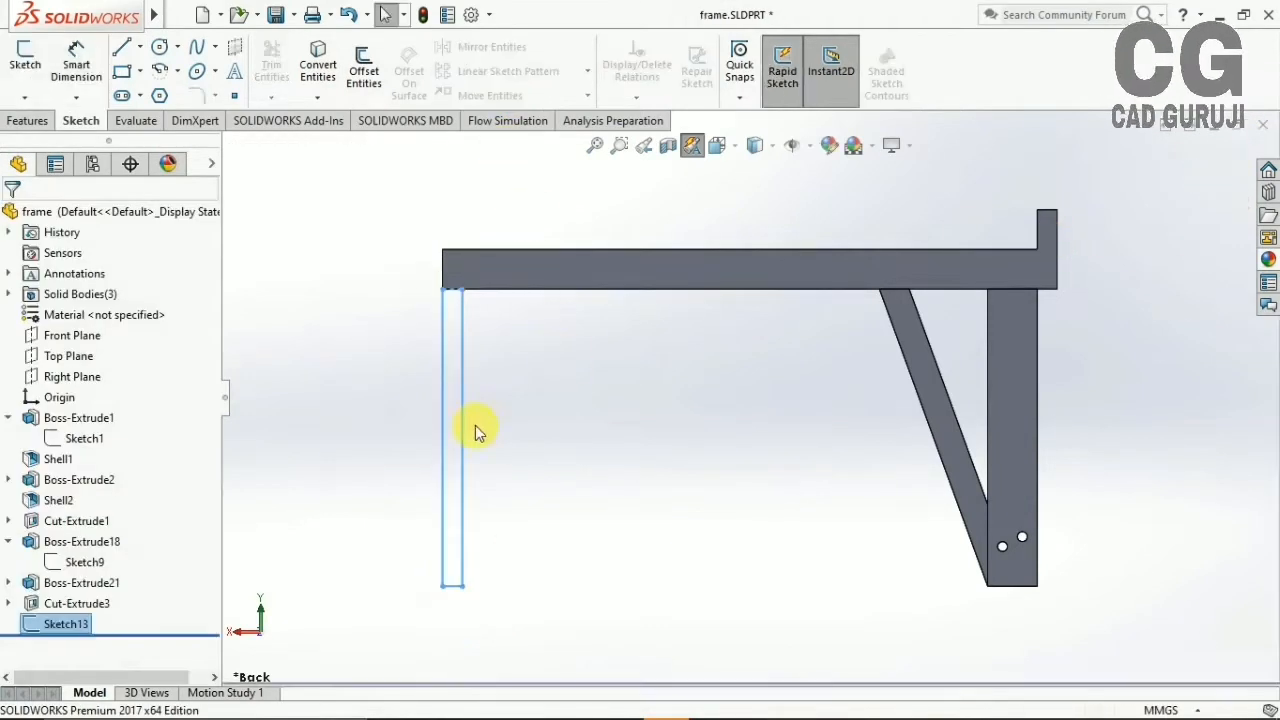
Extrude the rectangle 5 mm in the reversed direction, inward beneath the frame, as a flat strip leg
left_click(28, 120)
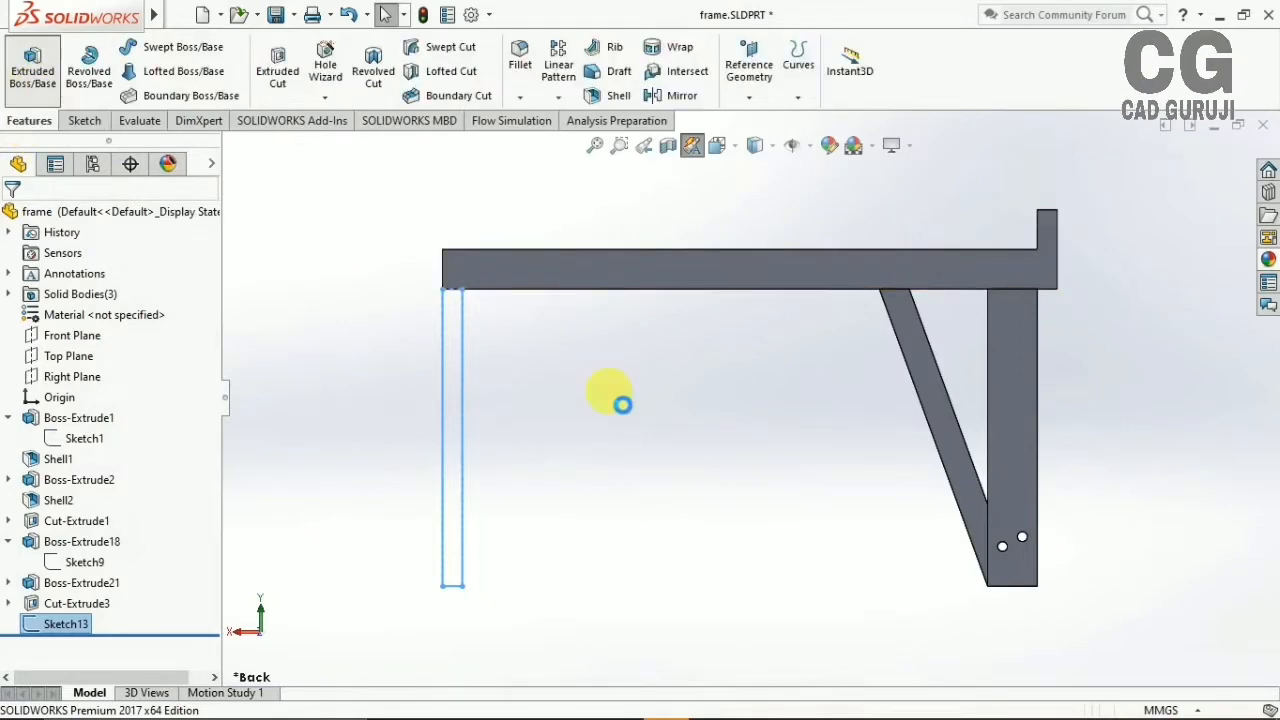
middle_click_drag(512, 403, 566, 386)
left_click(853, 511)
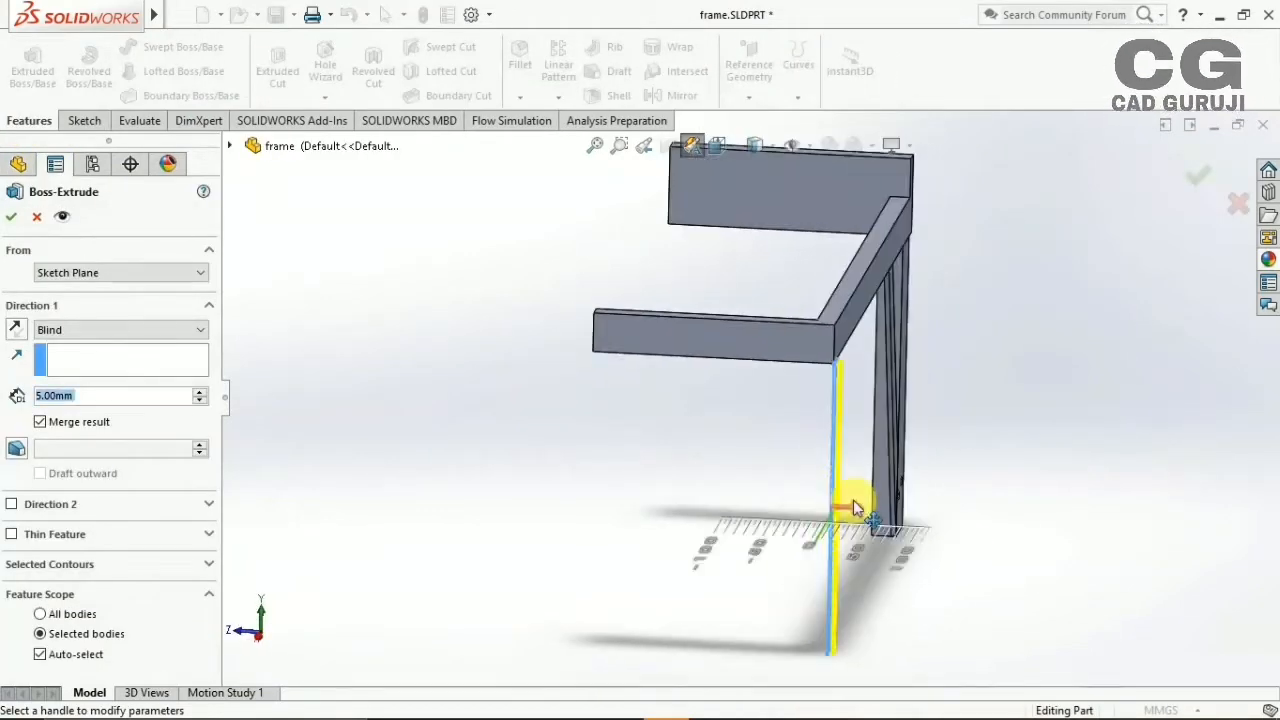
left_click(808, 530)
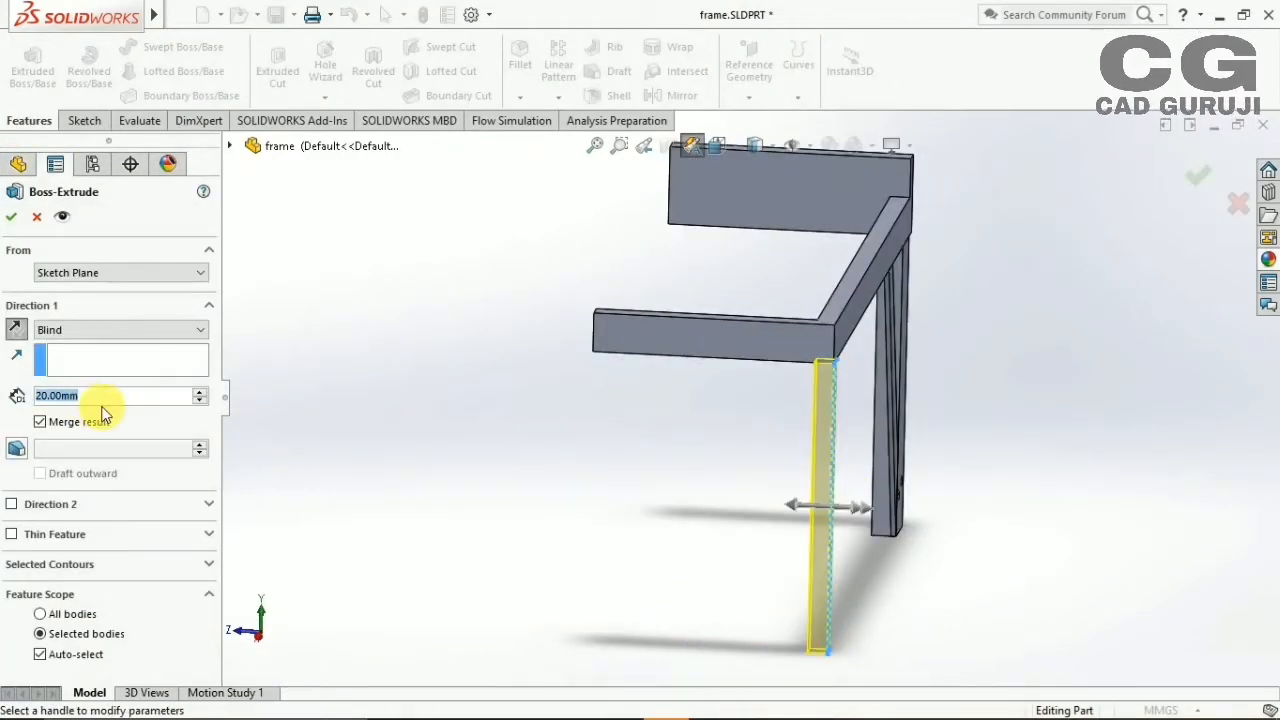
type("5")
key("Return")
key("Return")
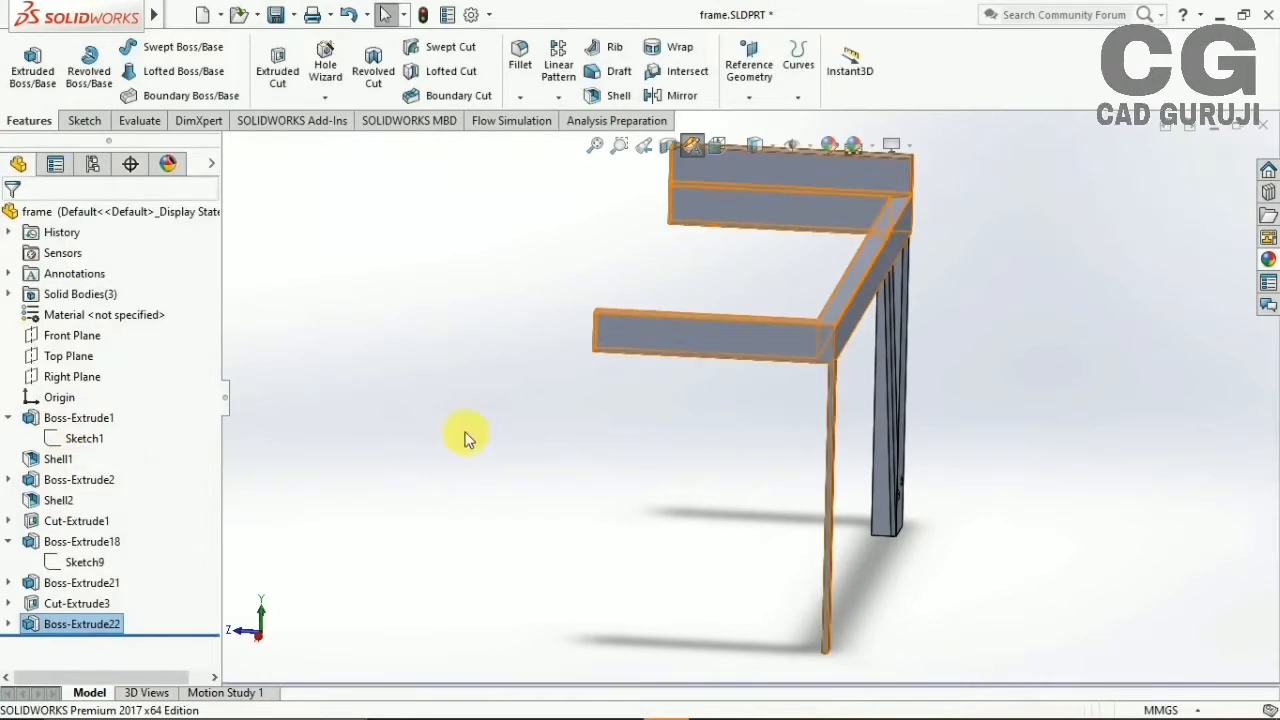
Start a Hole Wizard hole and place its position point on the flat strip leg near its lower end using a 3D sketch
middle_click_drag(466, 437, 509, 634)
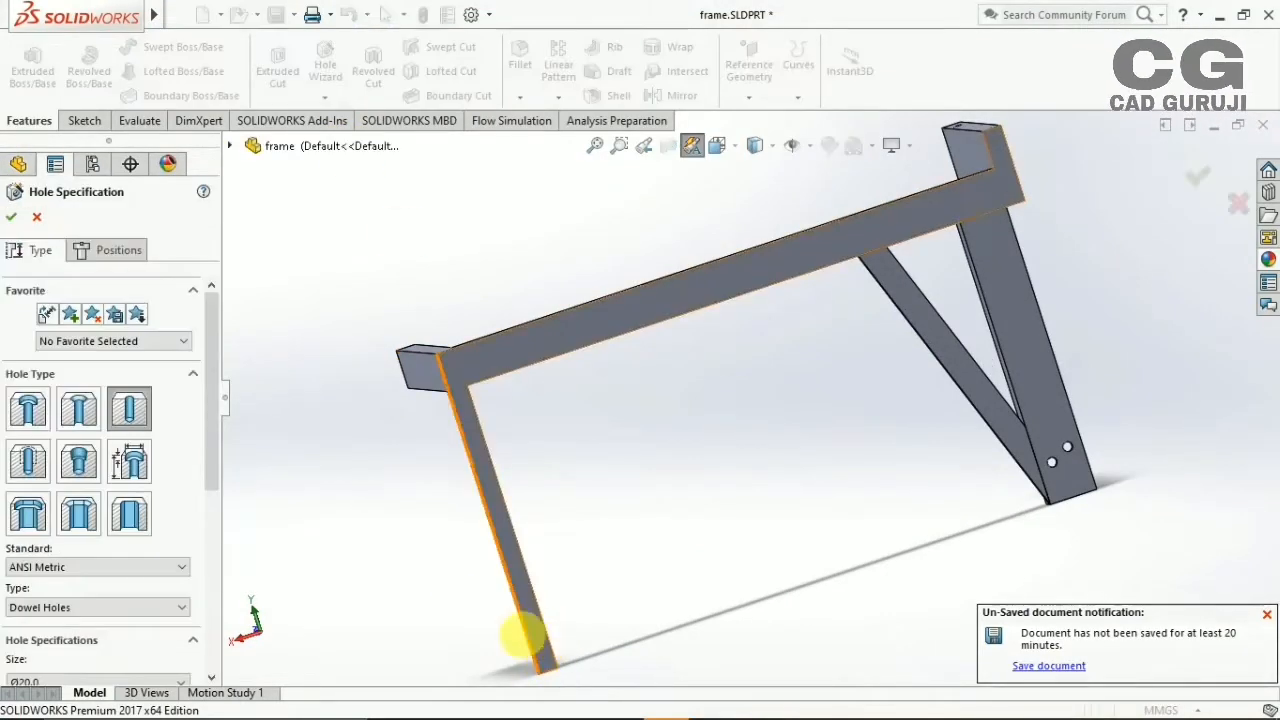
left_click(105, 251)
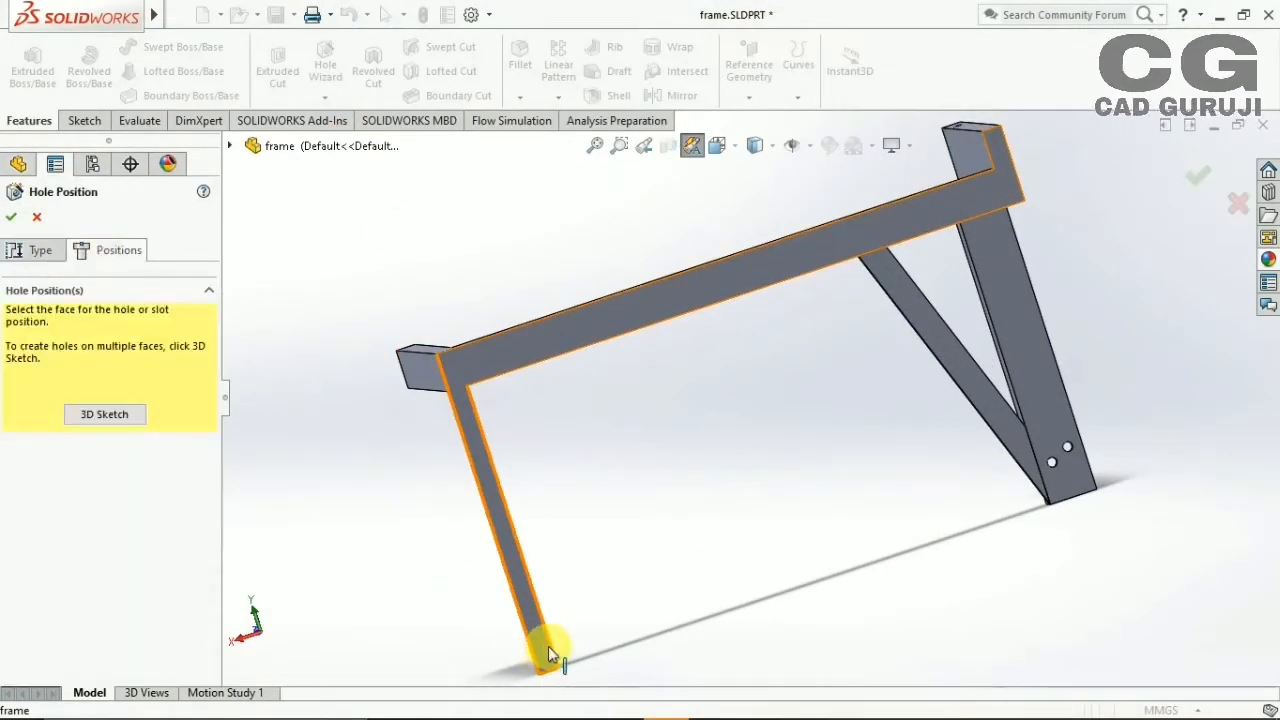
left_click(126, 421)
left_click(539, 636)
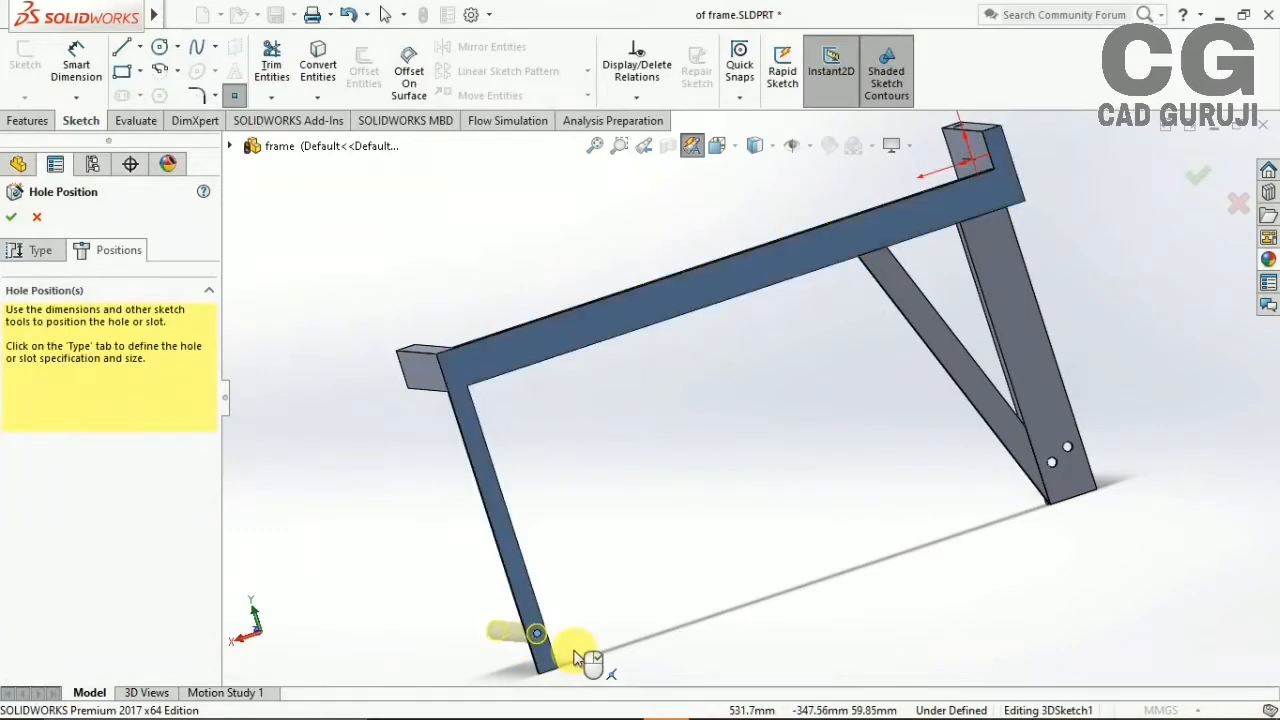
scroll(605, 628, "down", 3)
scroll(771, 243, "down", 3)
left_click(70, 60)
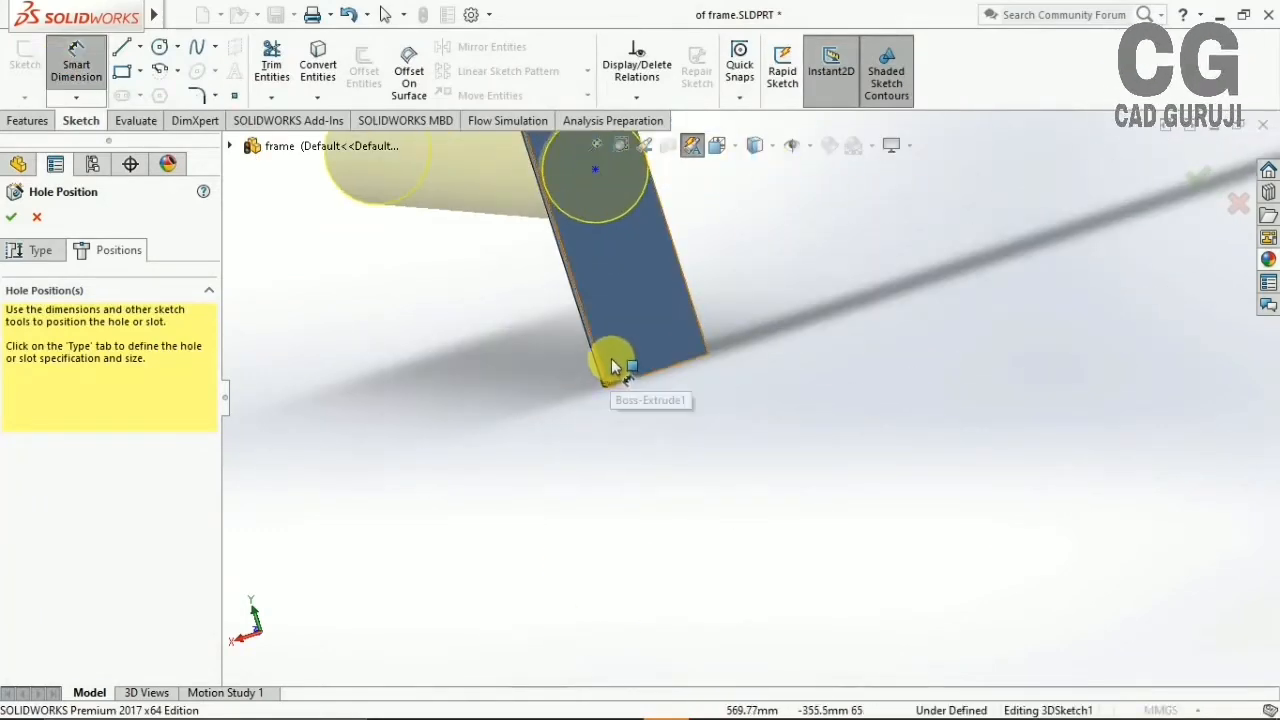
scroll(635, 428, "down", 2)
middle_click_drag(621, 416, 625, 440, "ctrl")
left_click(615, 438)
left_click(686, 637)
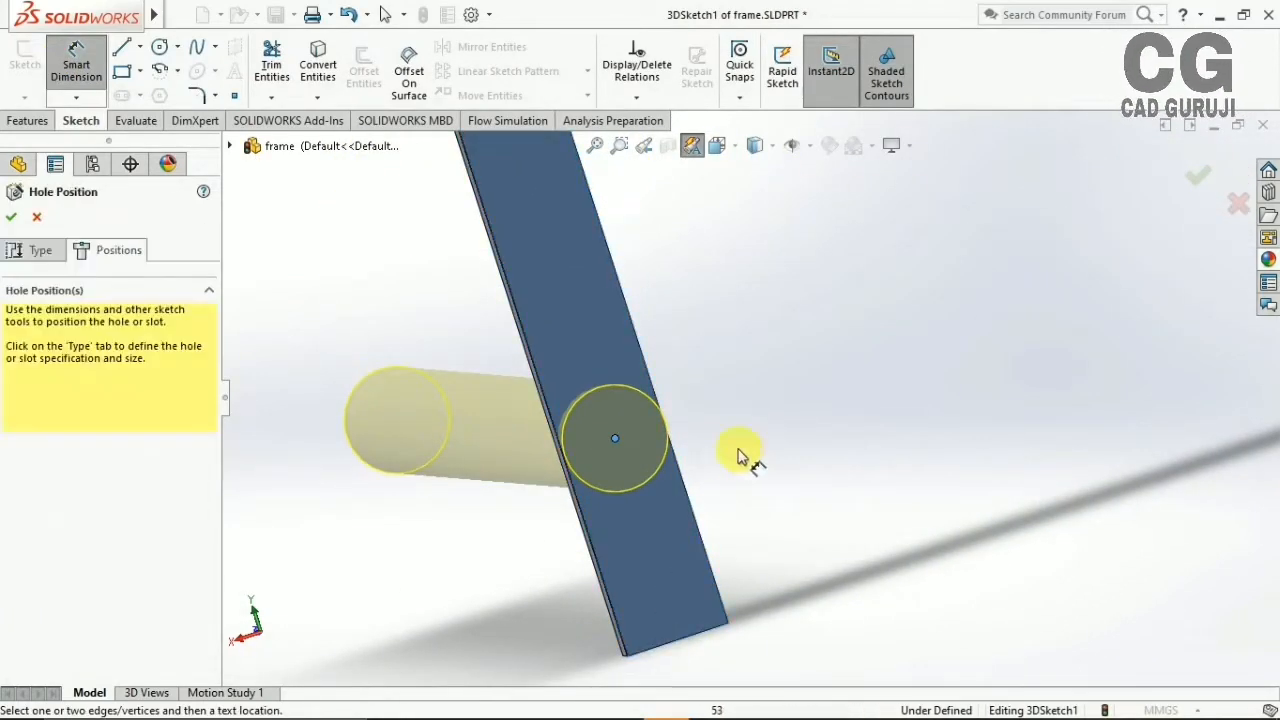
left_click(615, 440)
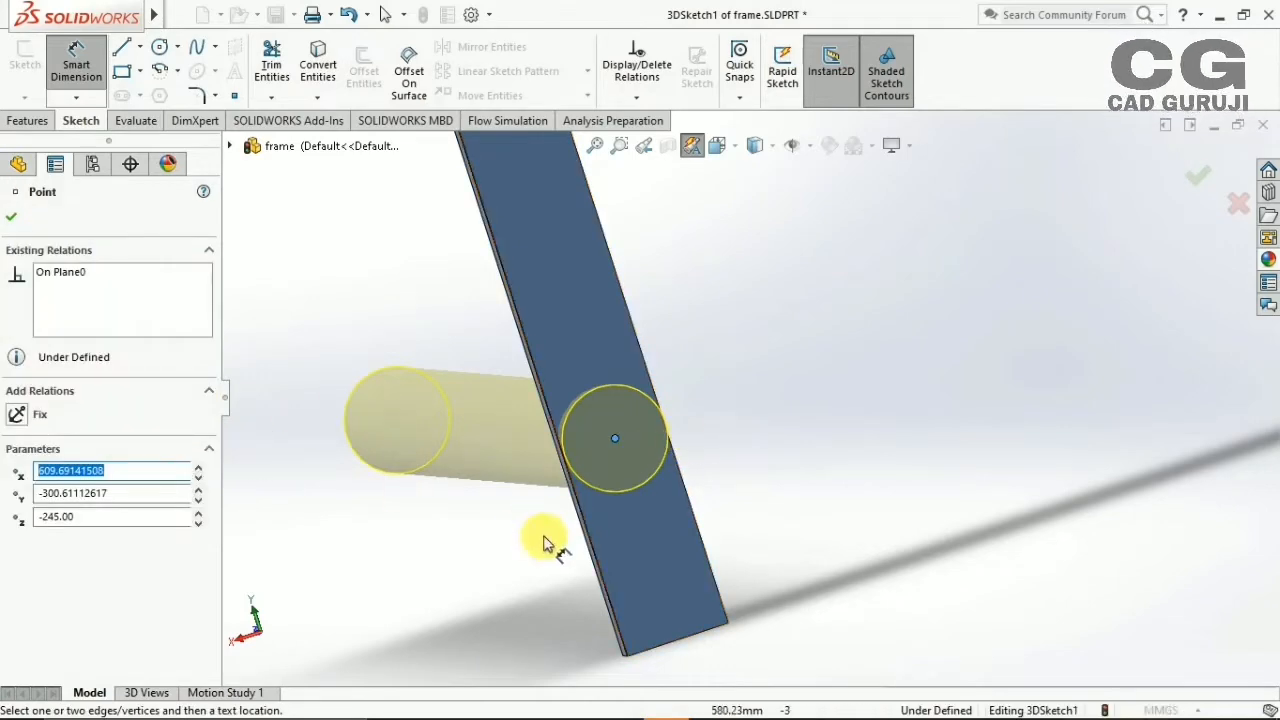
left_click(12, 216)
left_click(406, 516)
Position the hole centre 25 mm from the strip leg's lower end and 10 mm from its long side edge
left_click(77, 64)
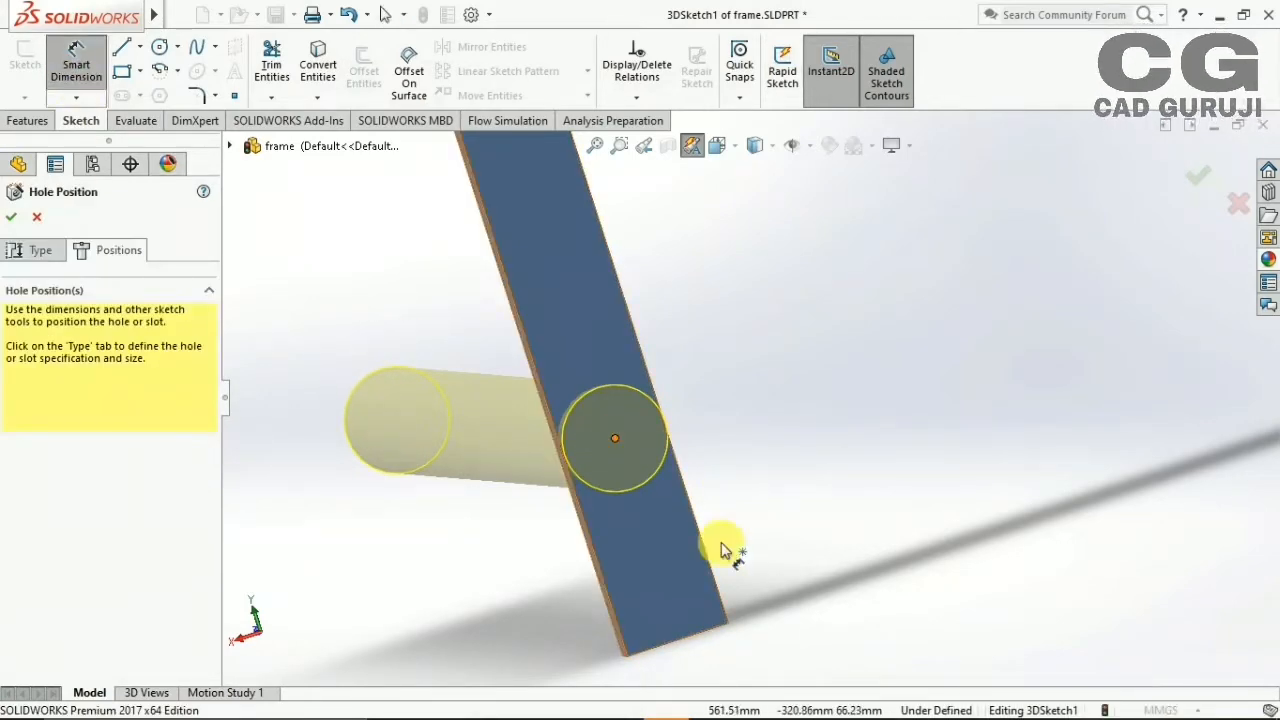
left_click(615, 438)
left_click(702, 632)
left_click(792, 487)
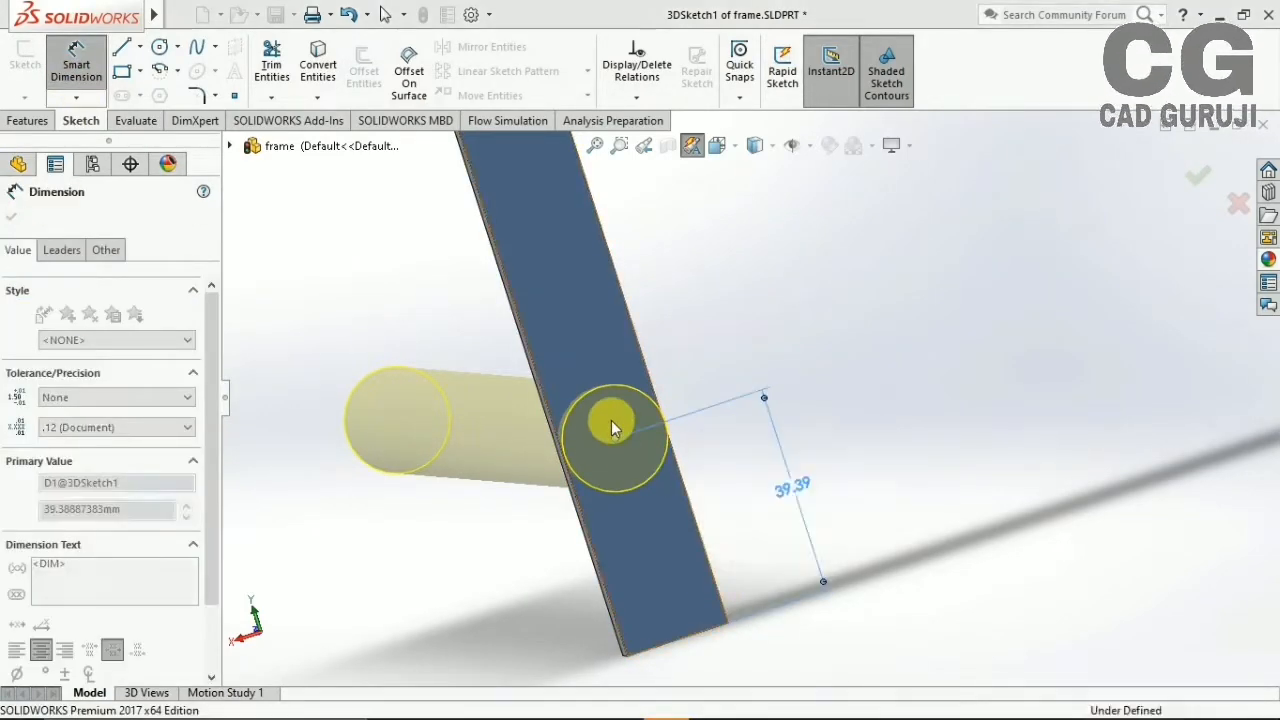
left_click(638, 516)
left_click(671, 434)
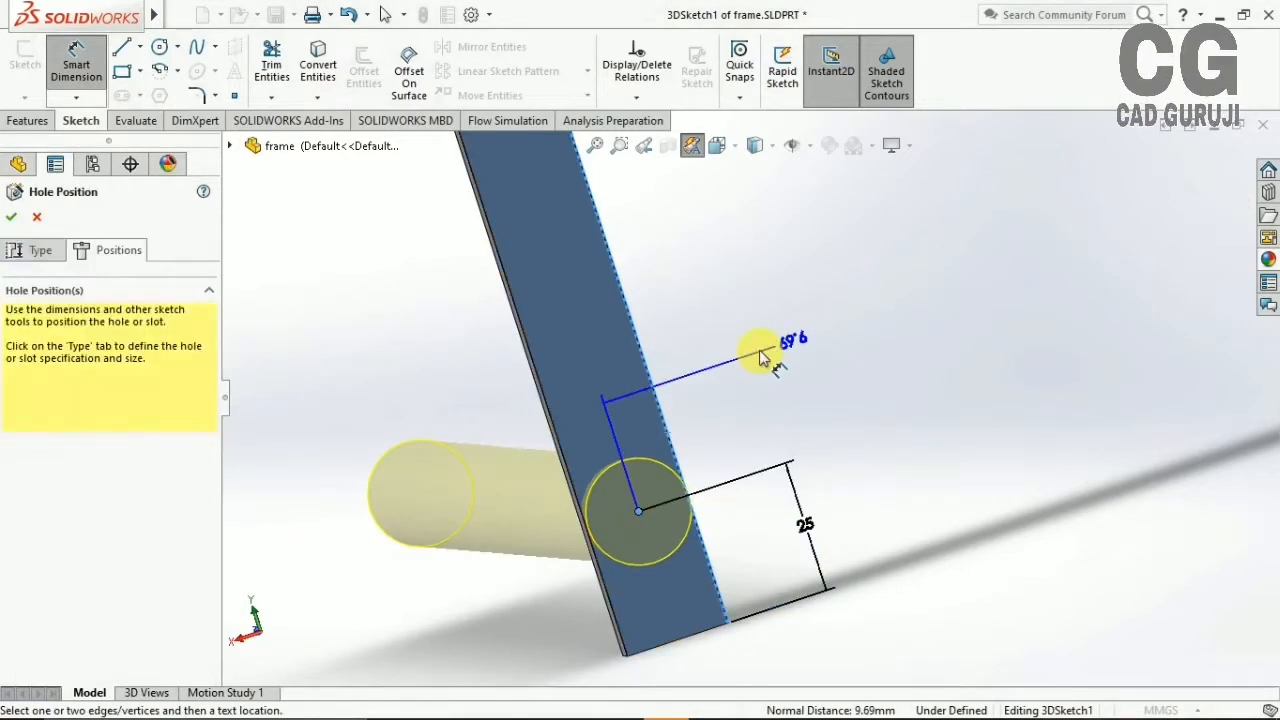
left_click(766, 349)
key("Return")
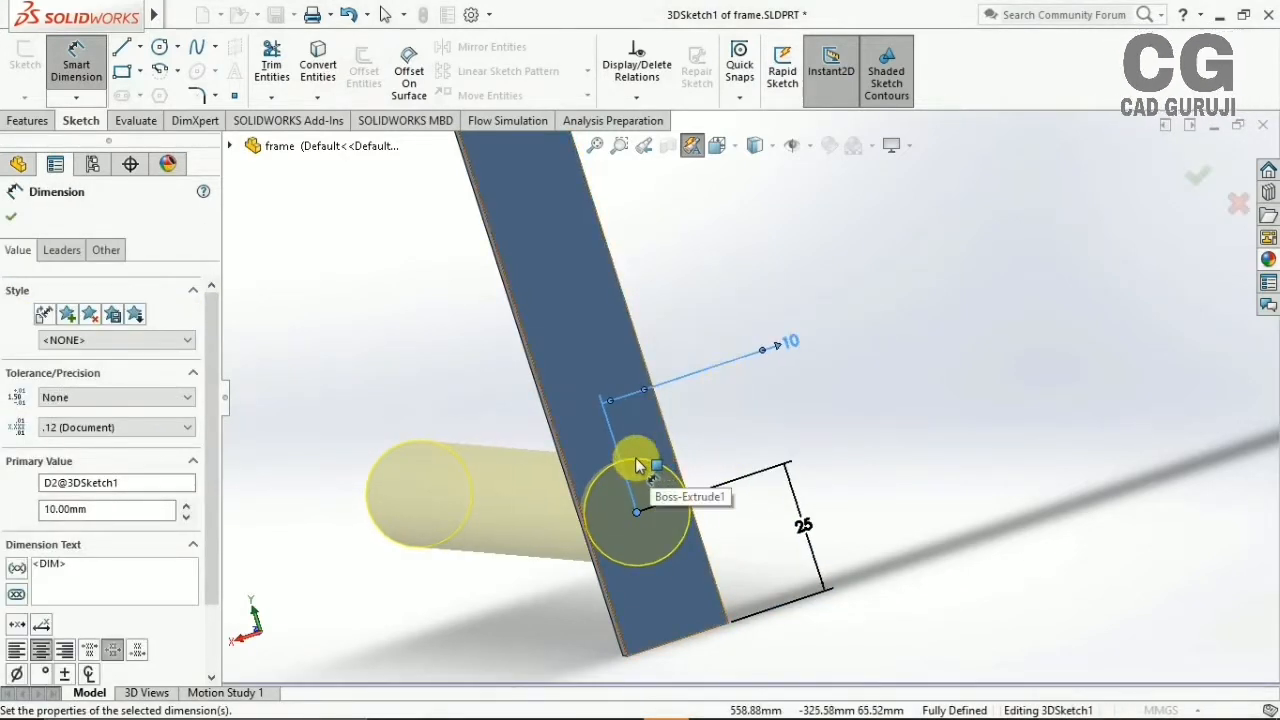
left_click(72, 55)
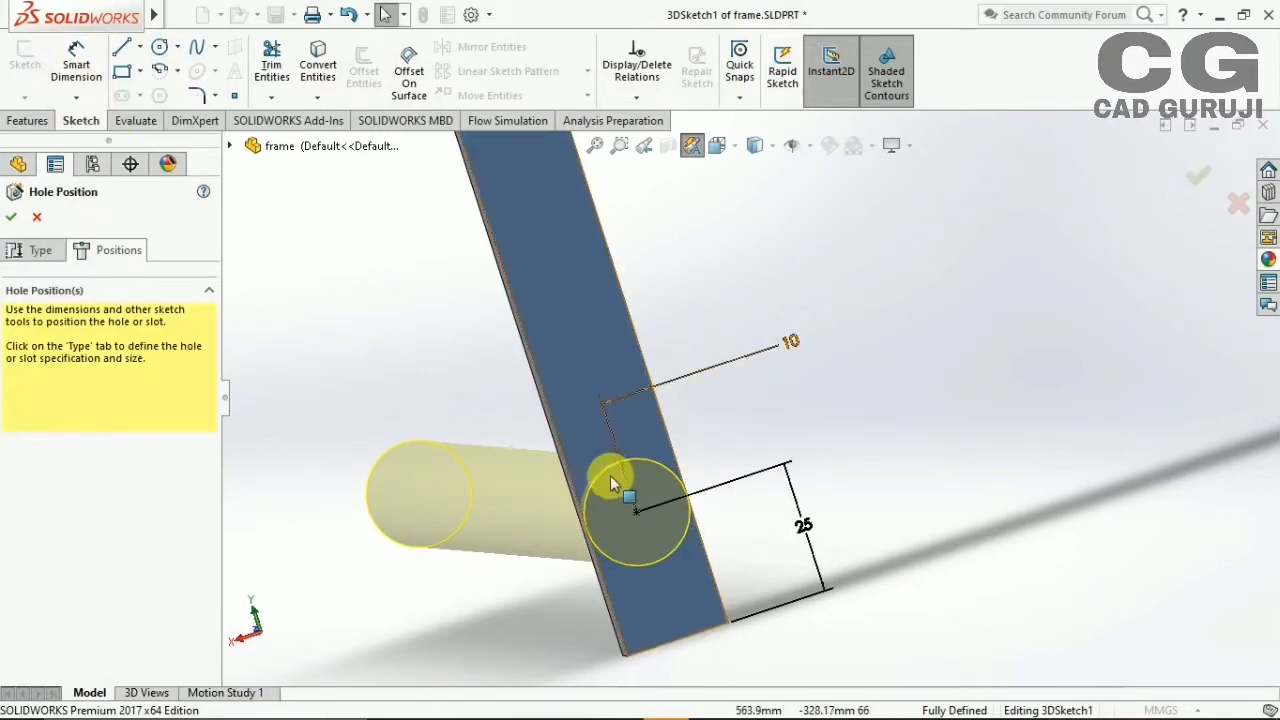
Set the hole specification to an ANSI Metric dowel hole with size Ø10.0
left_click(40, 250)
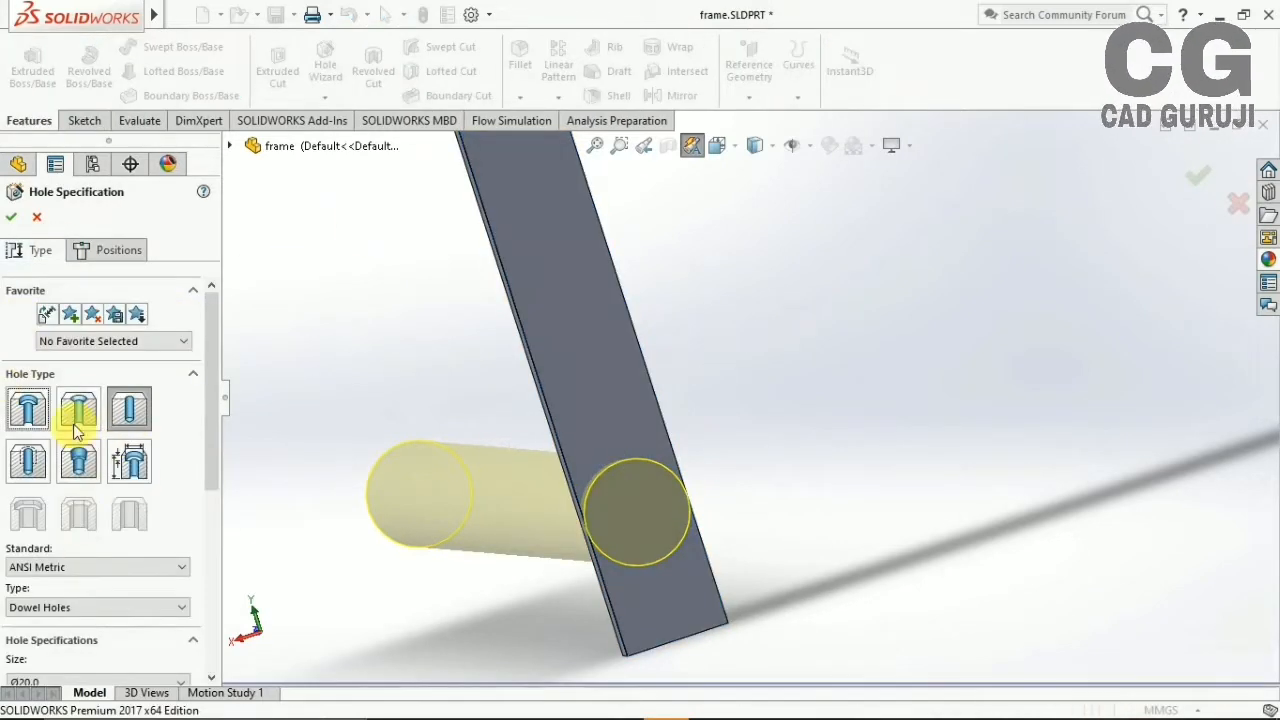
left_click(78, 428)
left_click(129, 420)
scroll(34, 434, "down", 5)
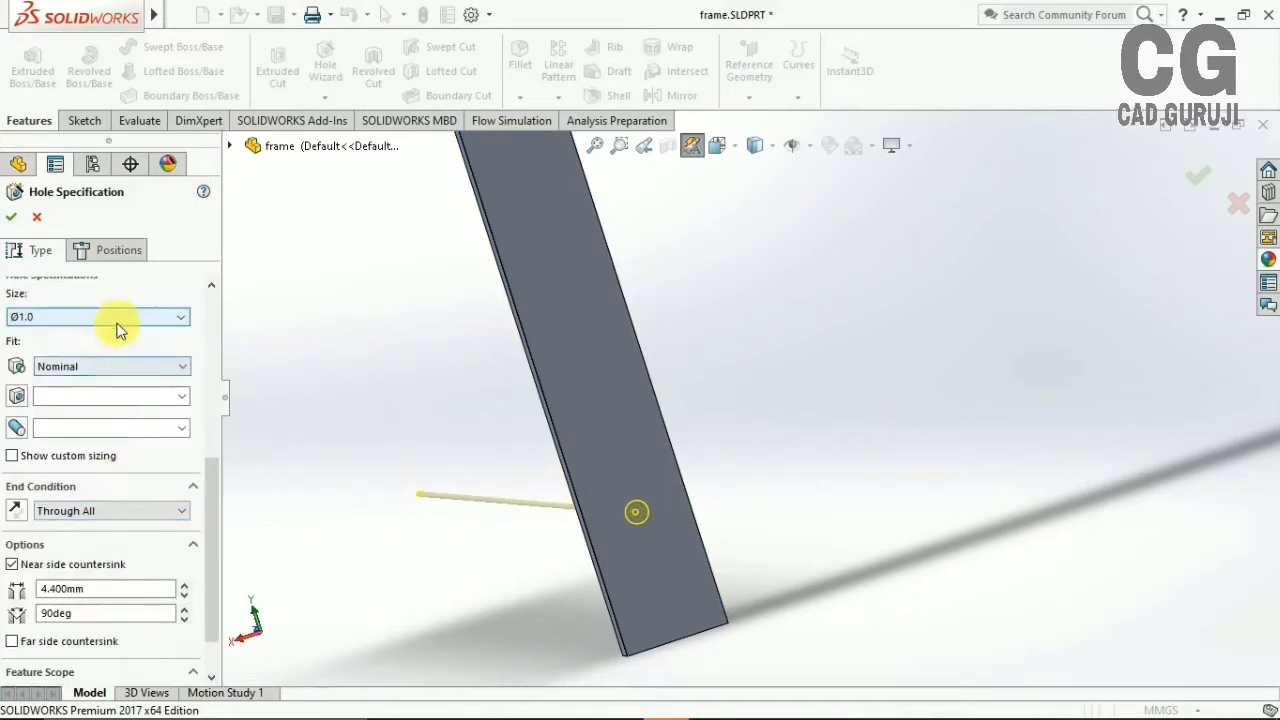
left_click(117, 323)
left_click(104, 471)
Set the hole's end condition to Through All and create the hole in the strip leg
scroll(124, 516, "down", 2)
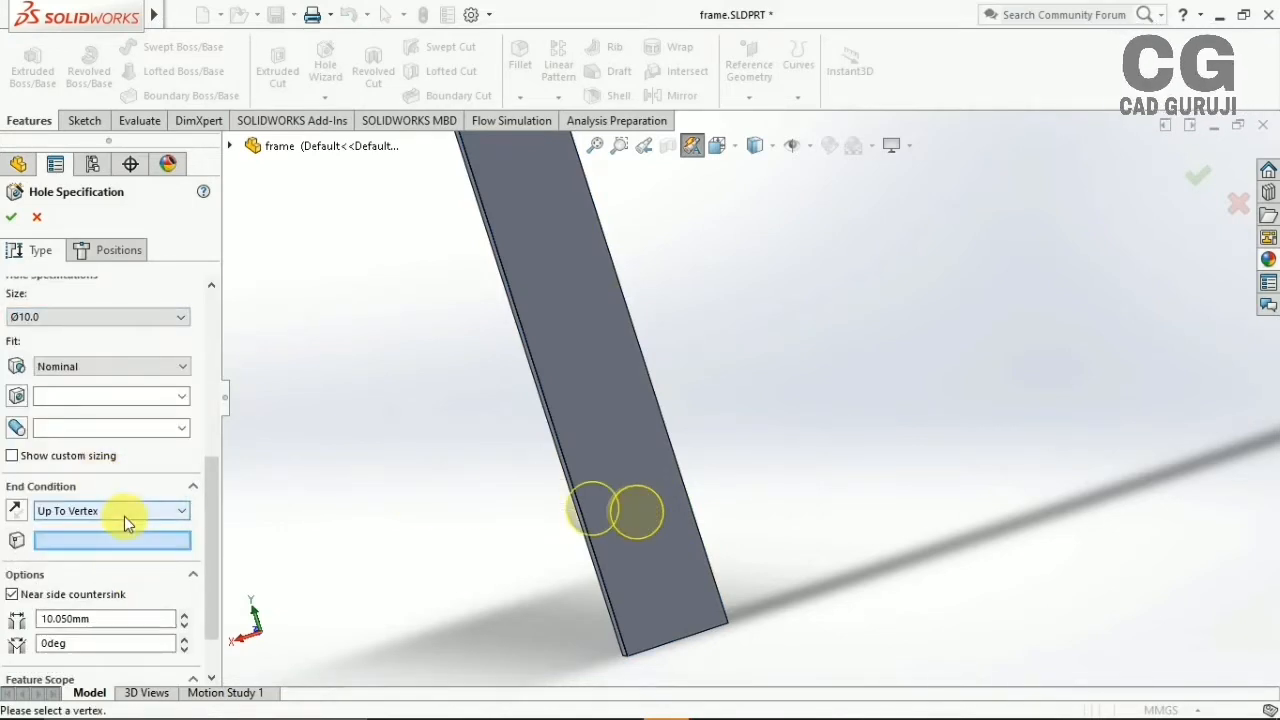
scroll(124, 516, "up", 1)
scroll(117, 495, "up", 3)
left_click_drag(208, 468, 214, 565)
left_click(110, 469)
left_click(80, 500)
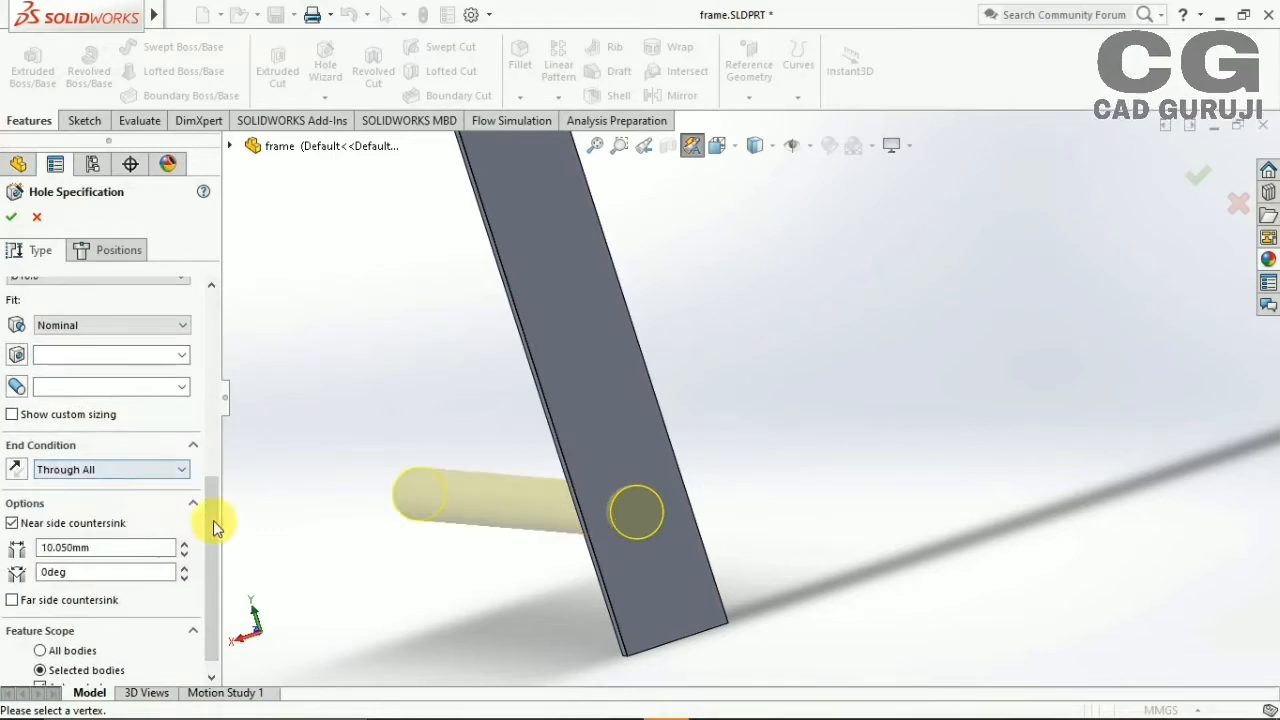
scroll(150, 510, "down", 1)
middle_click_drag(518, 529, 482, 500)
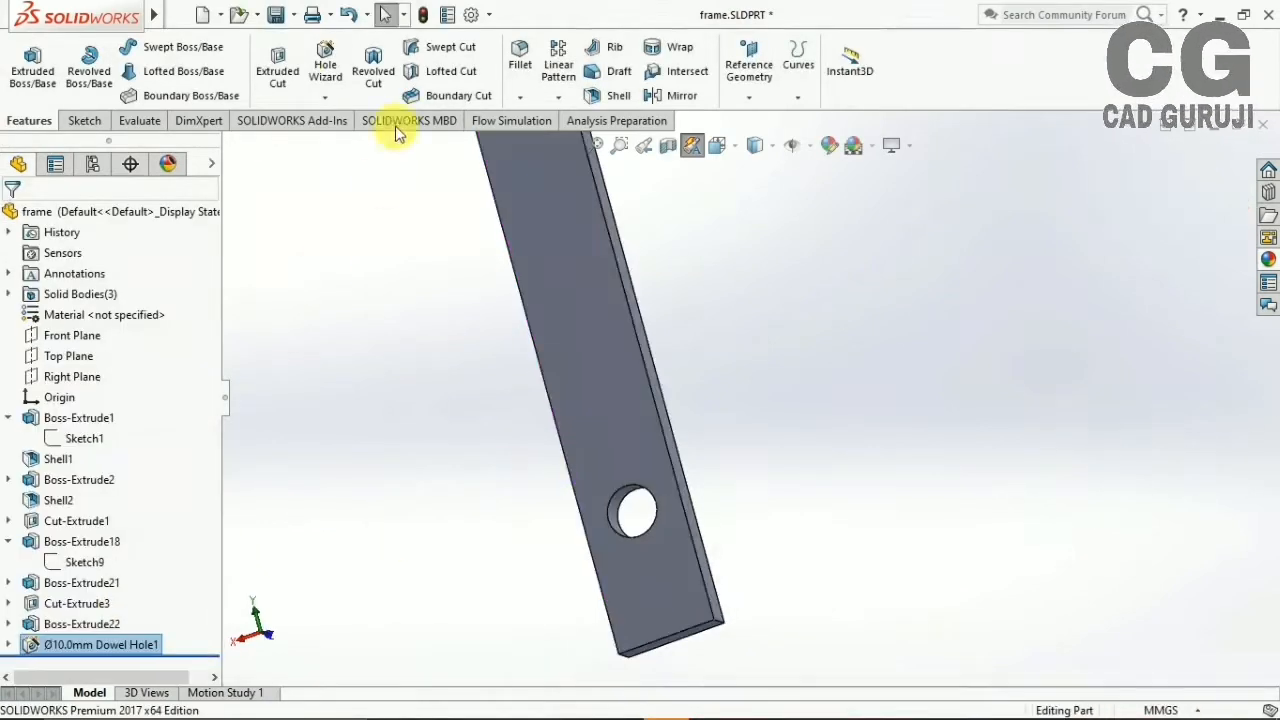
Pattern the dowel hole linearly along the strip leg's long edge with 3 instances at 20 mm spacing
left_click(558, 97)
left_click(600, 117)
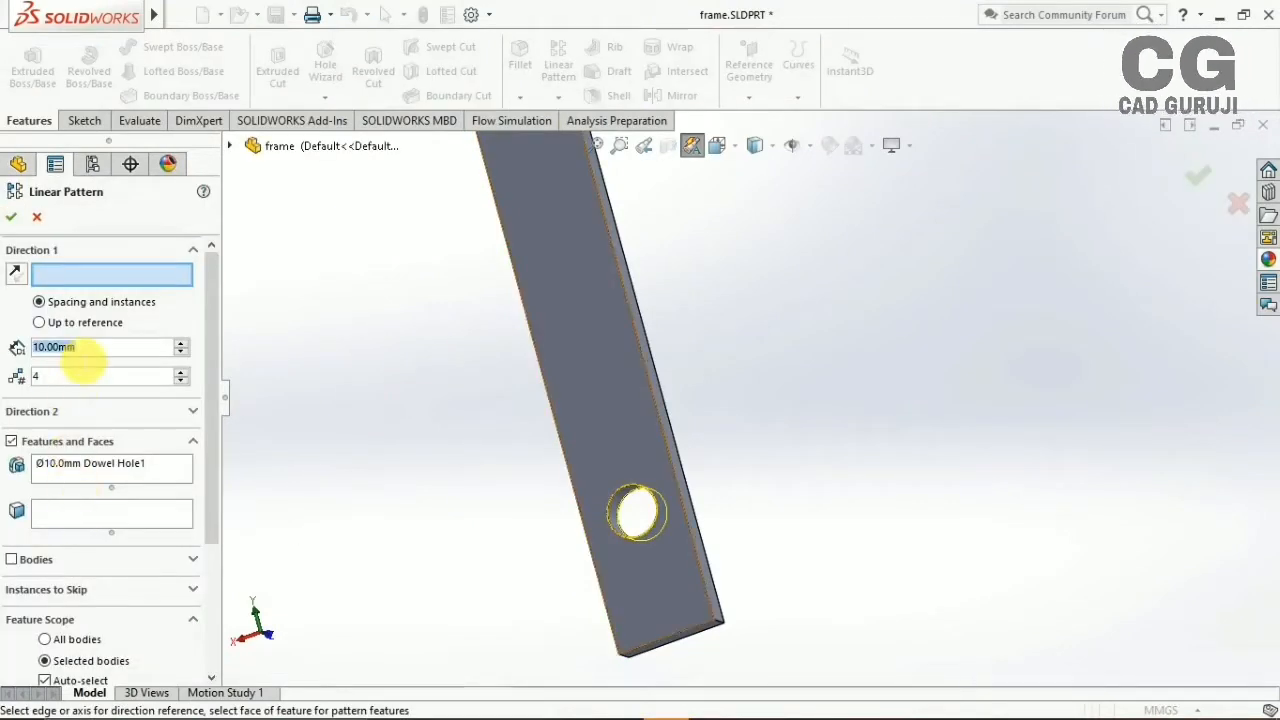
type("20")
left_click(70, 383)
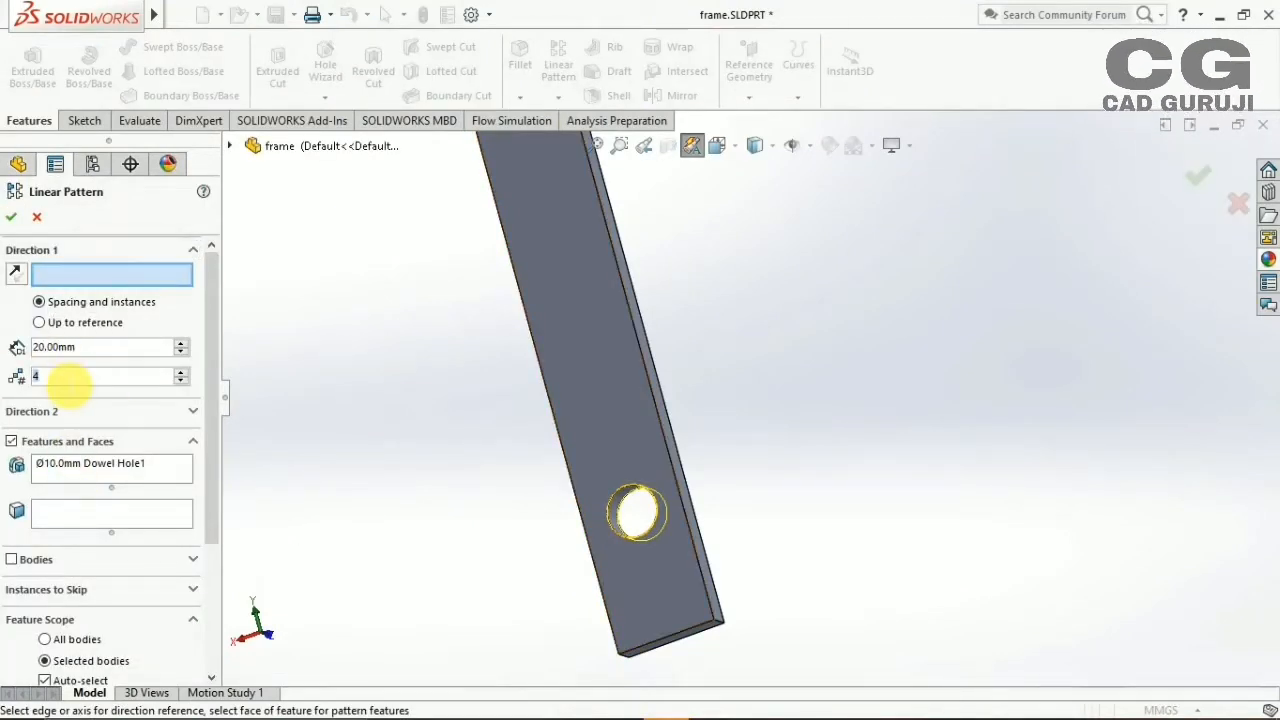
type("3")
left_click(94, 415)
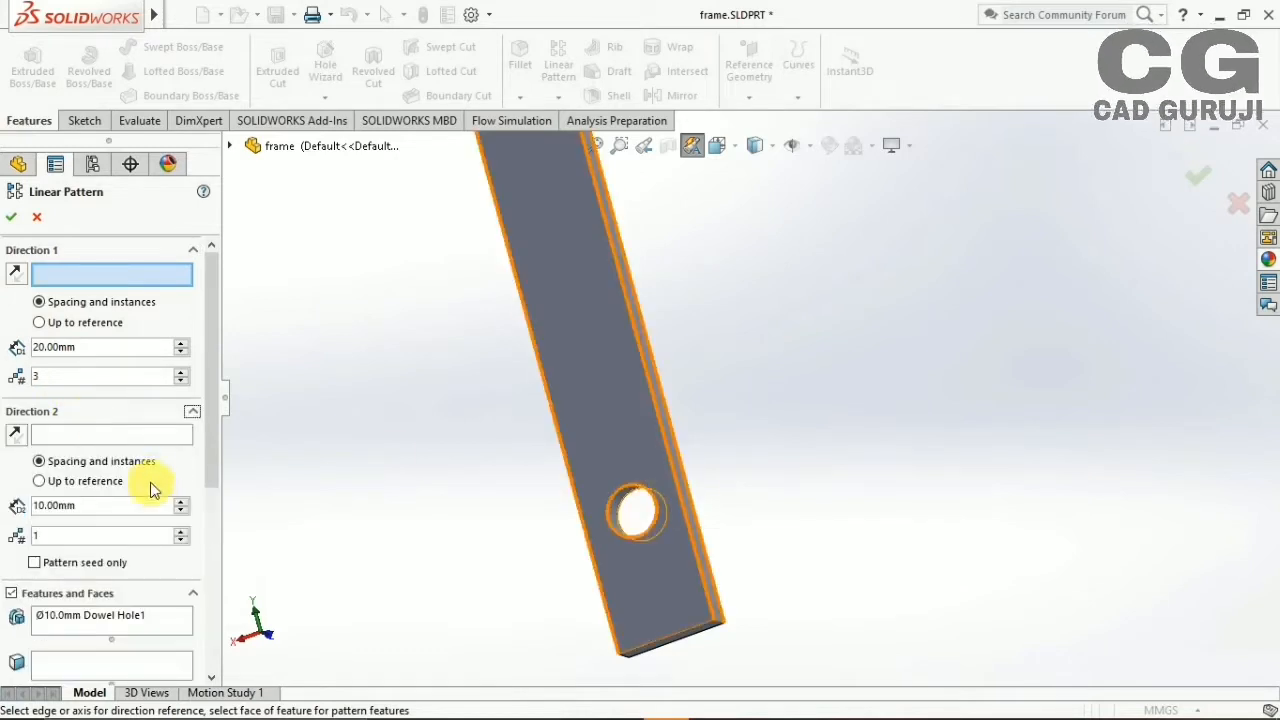
mouse_move(209, 415)
left_mouse_down()
mouse_move(208, 426)
mouse_move(208, 408)
left_mouse_up()
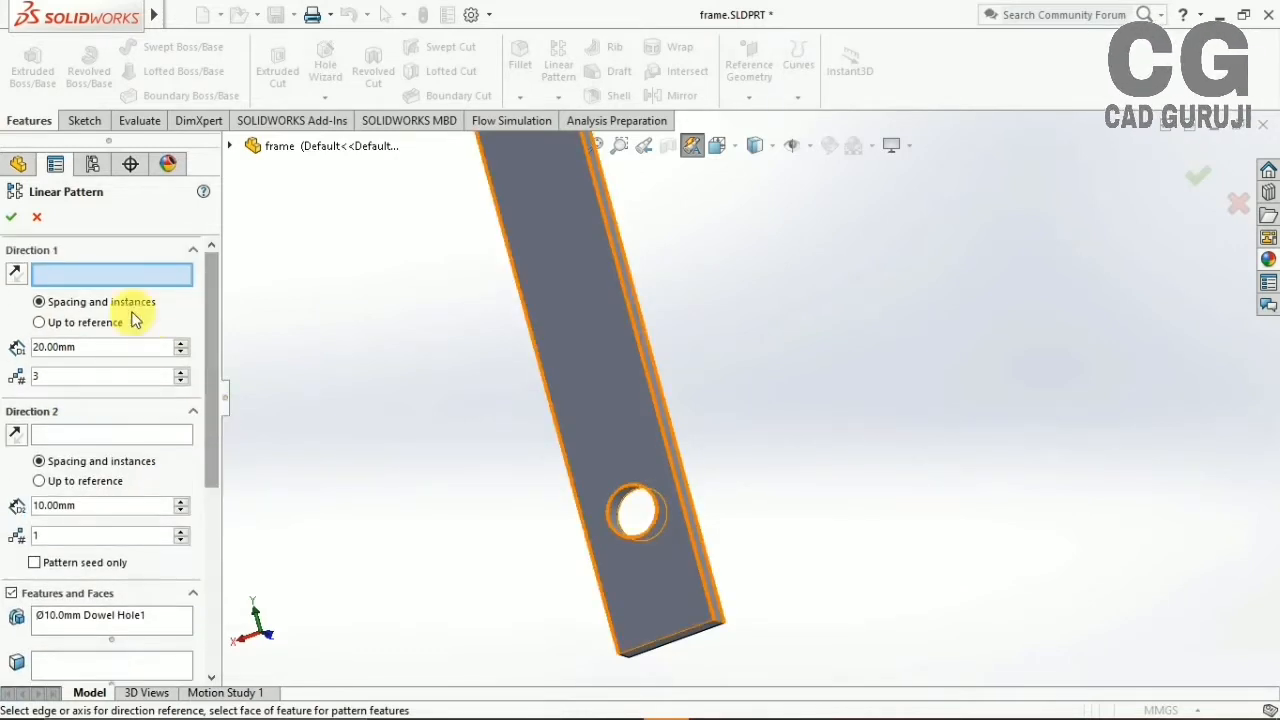
left_click(665, 467)
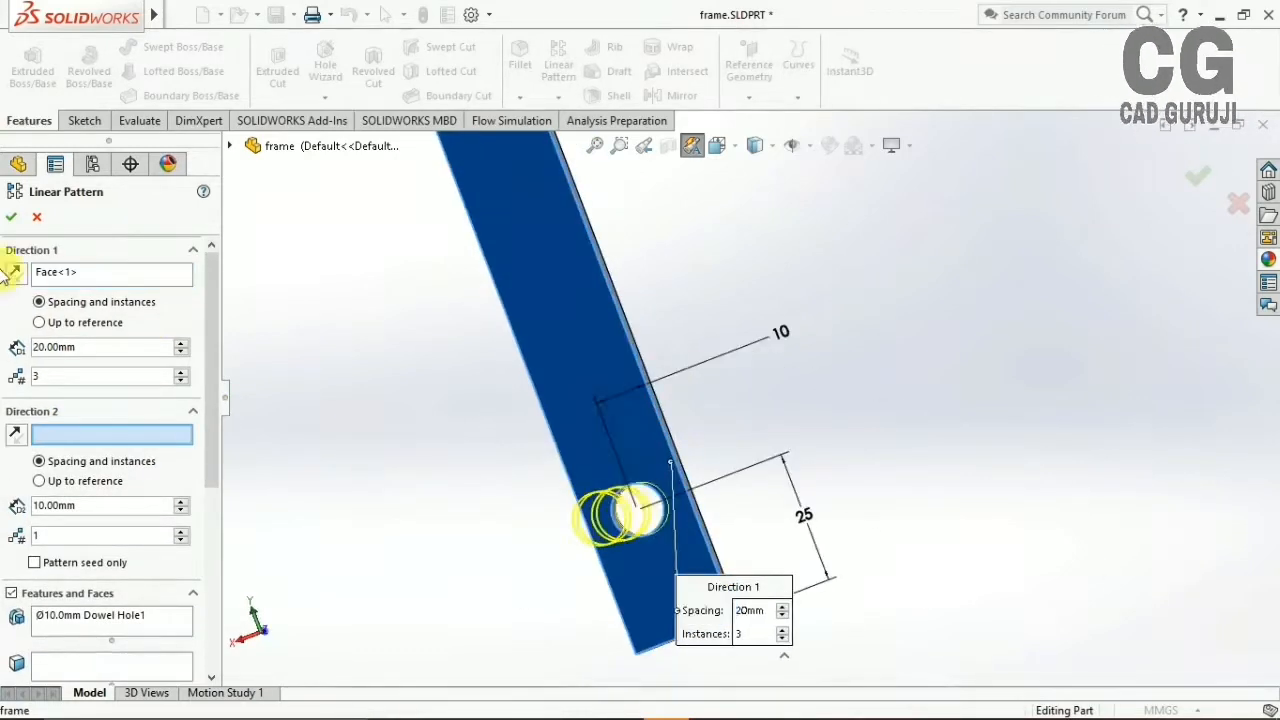
left_click(657, 408)
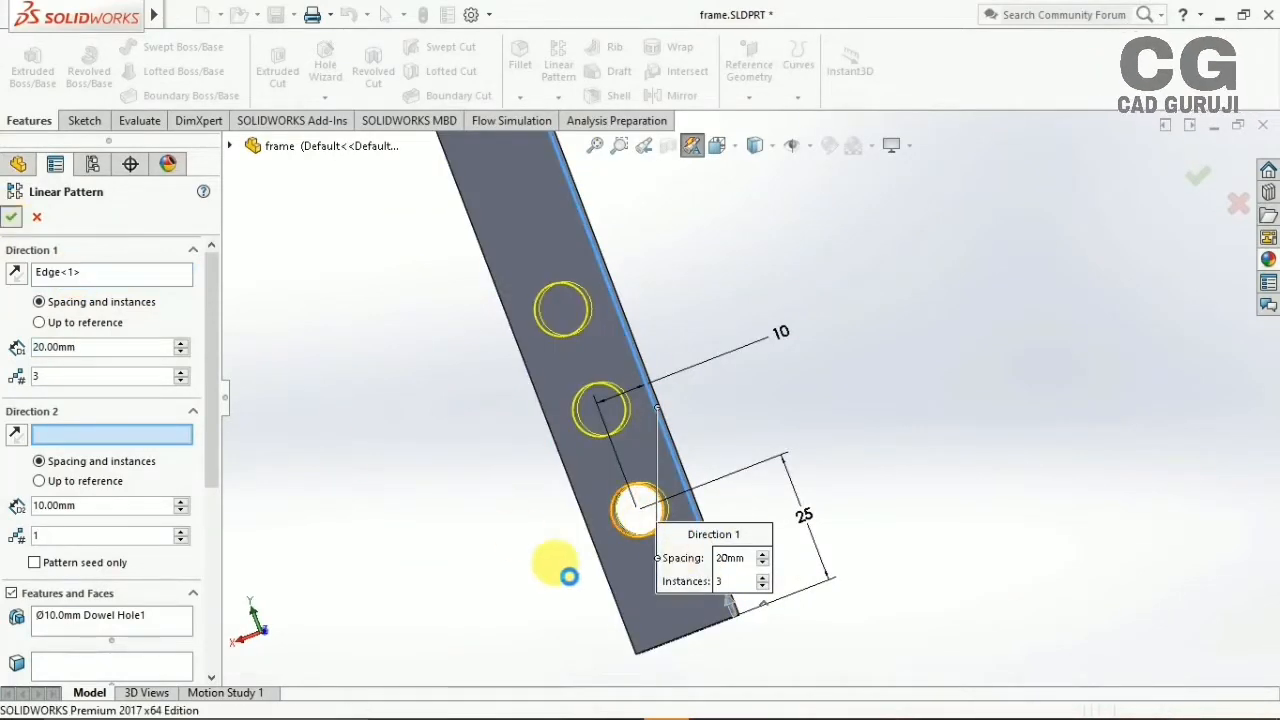
middle_click_drag(959, 446, 796, 457)
scroll(821, 502, "up", 8)
middle_click_drag(821, 502, 957, 514)
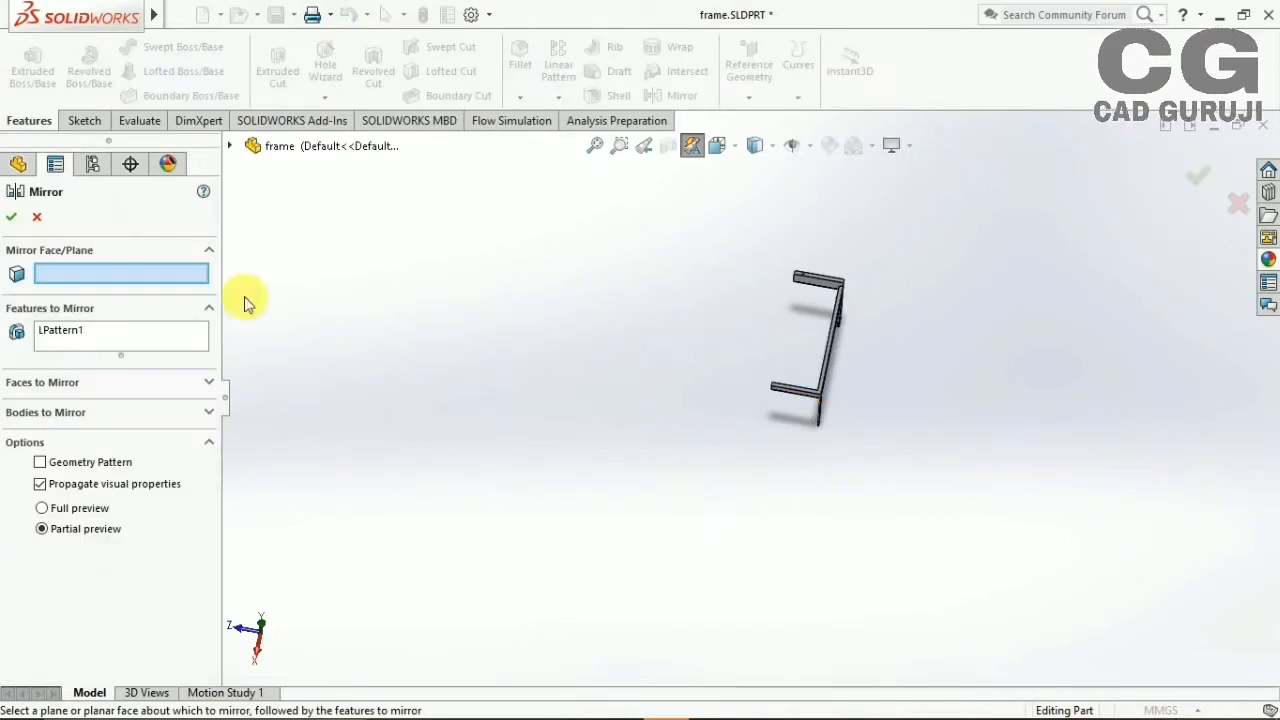
scroll(625, 375, "up", 3)
scroll(768, 592, "down", 9)
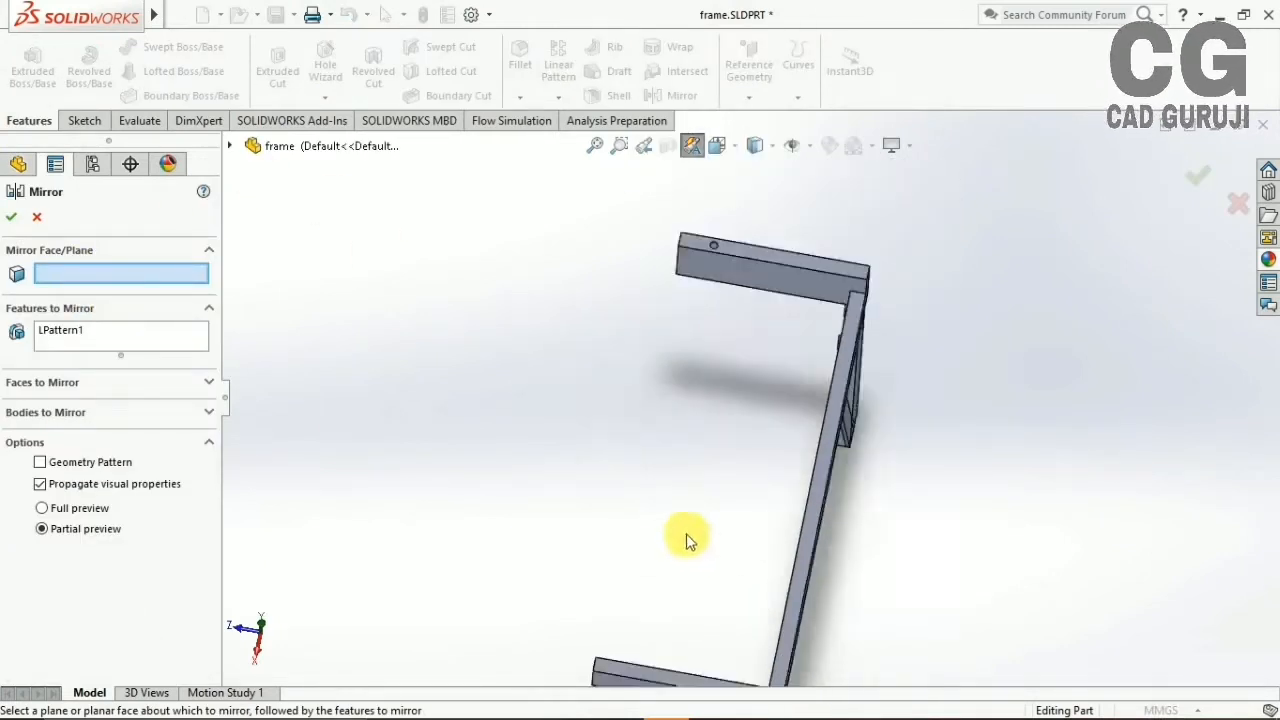
scroll(688, 540, "up", 4)
left_click(230, 146)
left_click(310, 291)
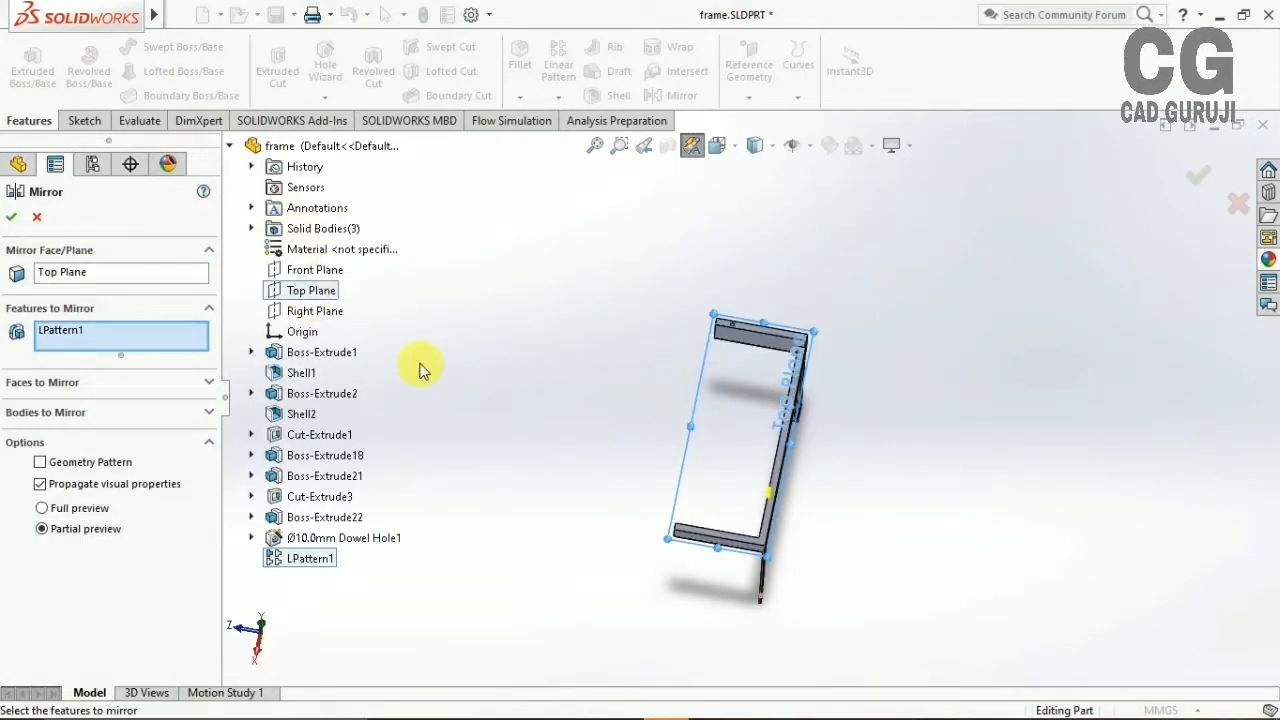
right_click(186, 278)
left_click(222, 306)
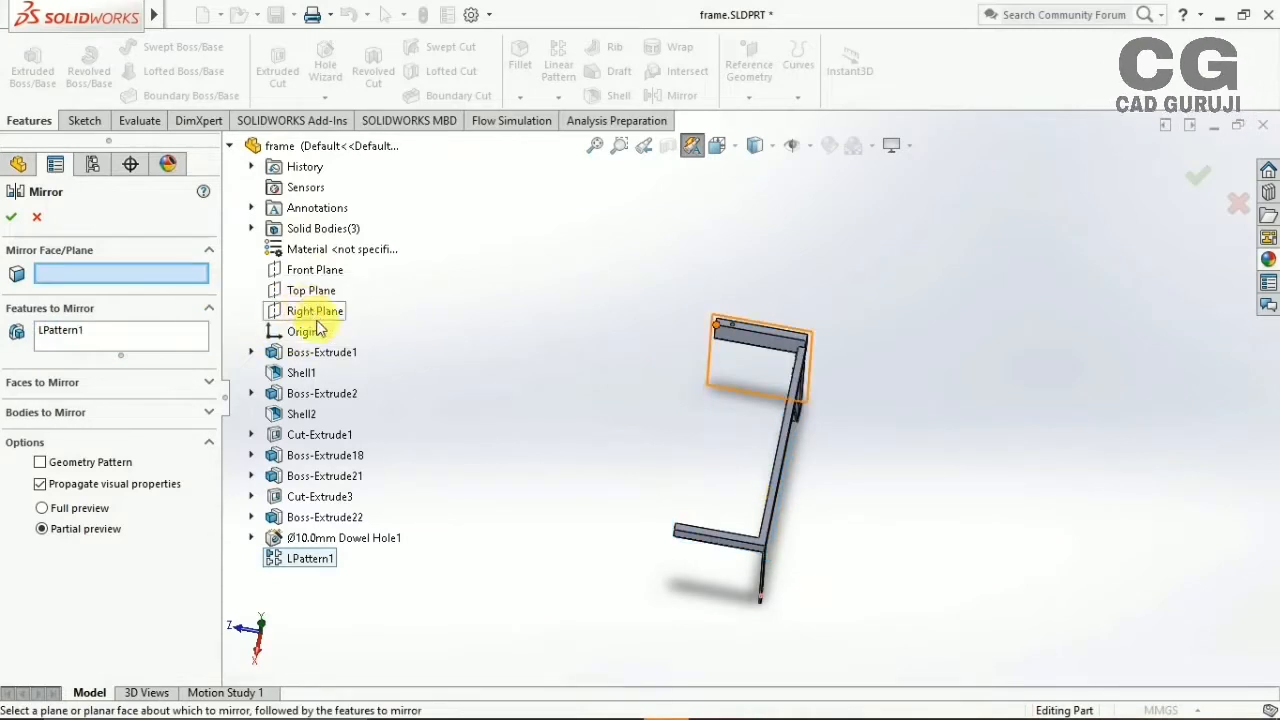
left_click(303, 272)
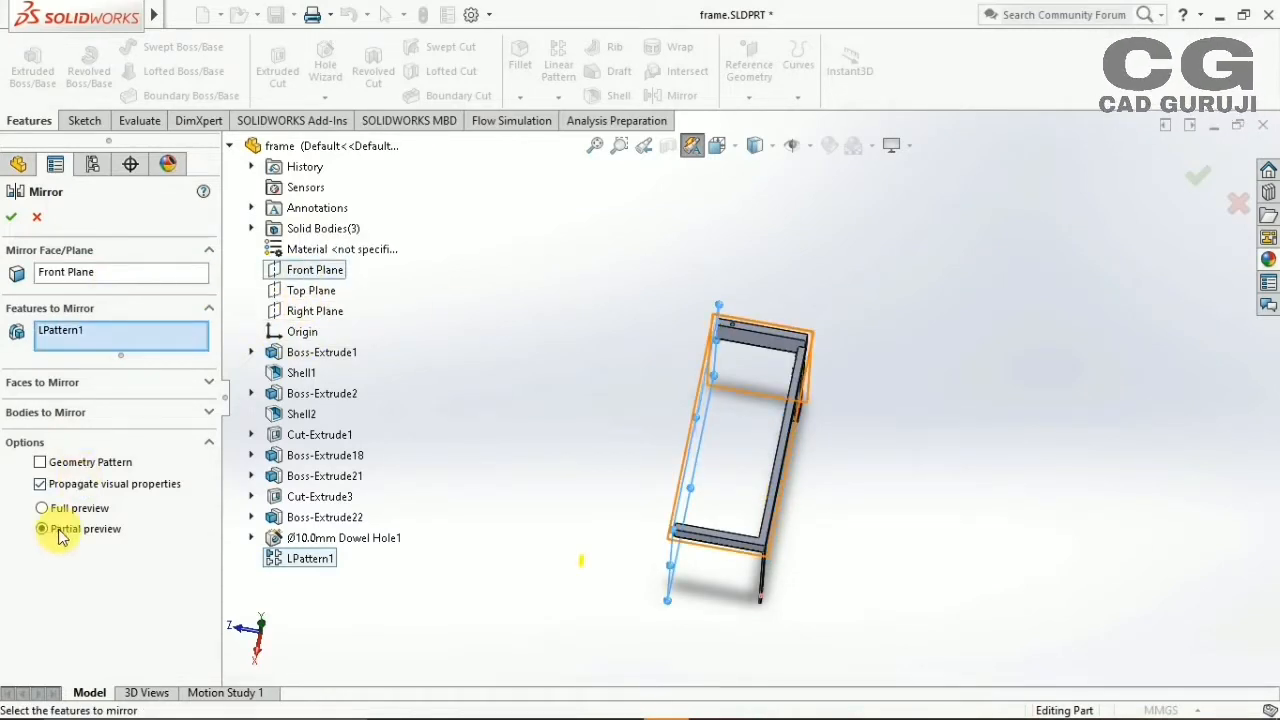
left_click(84, 393)
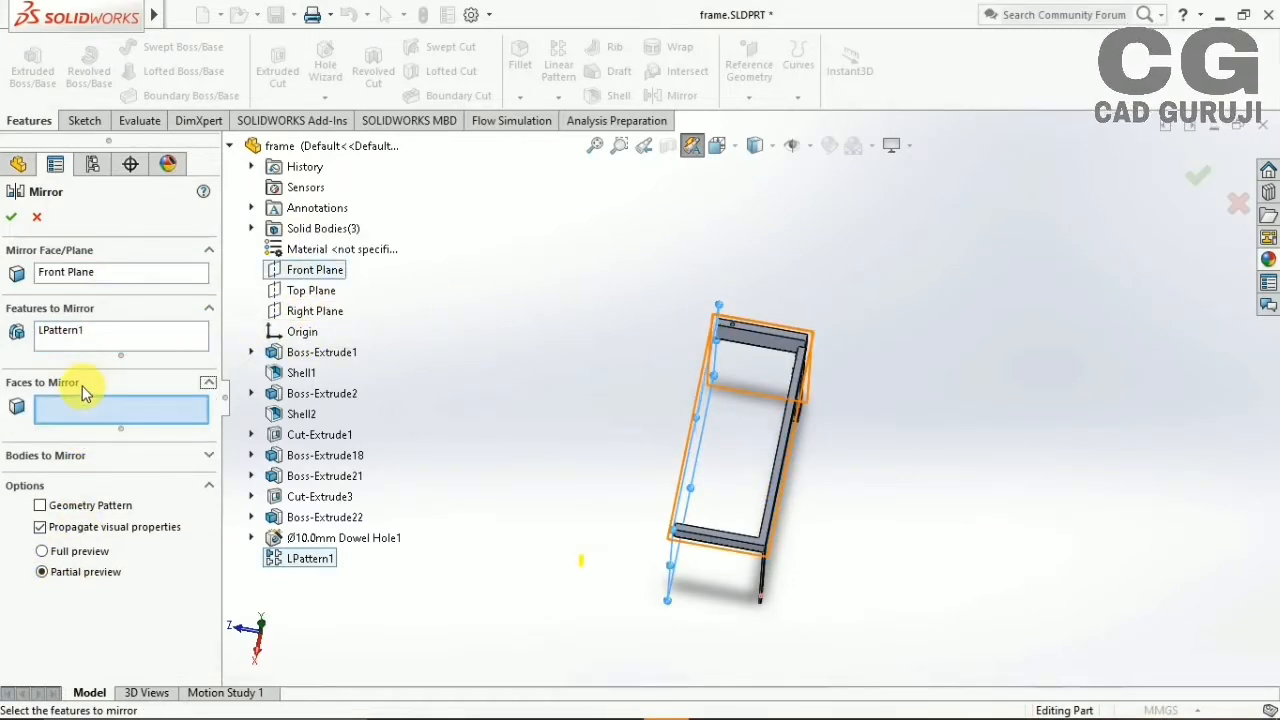
right_click(86, 345)
left_click(112, 352)
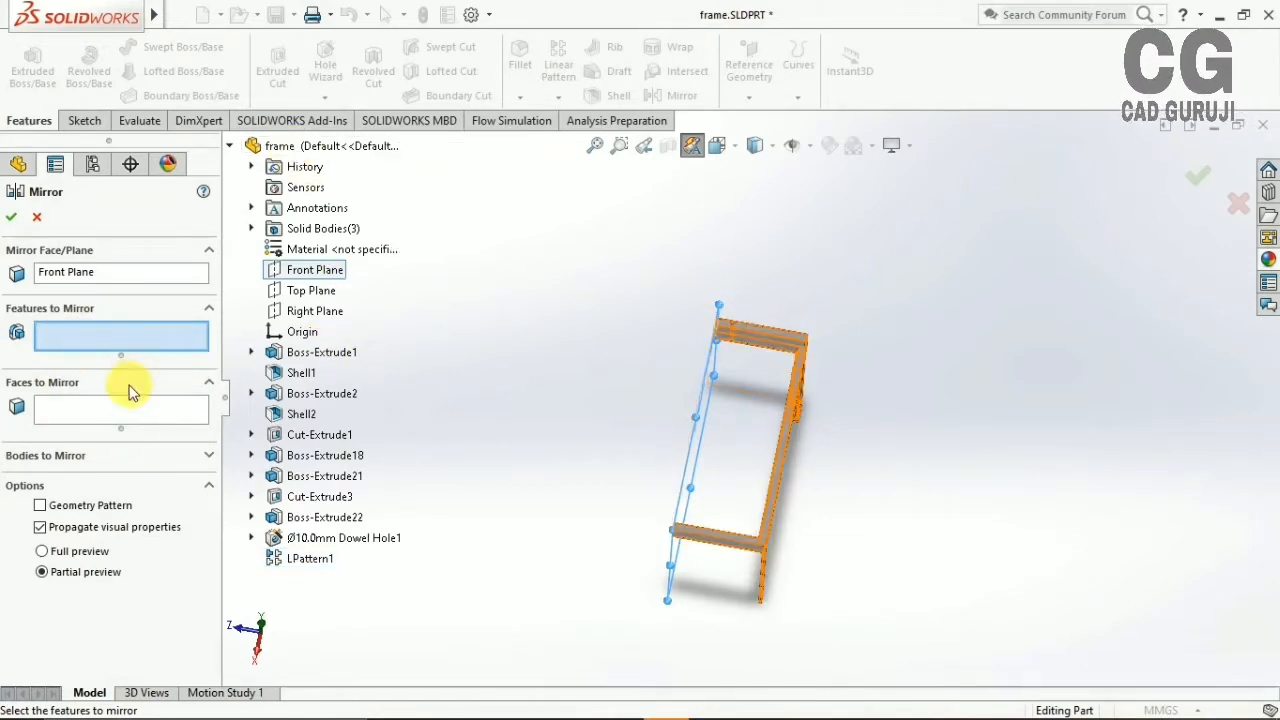
left_click(90, 456)
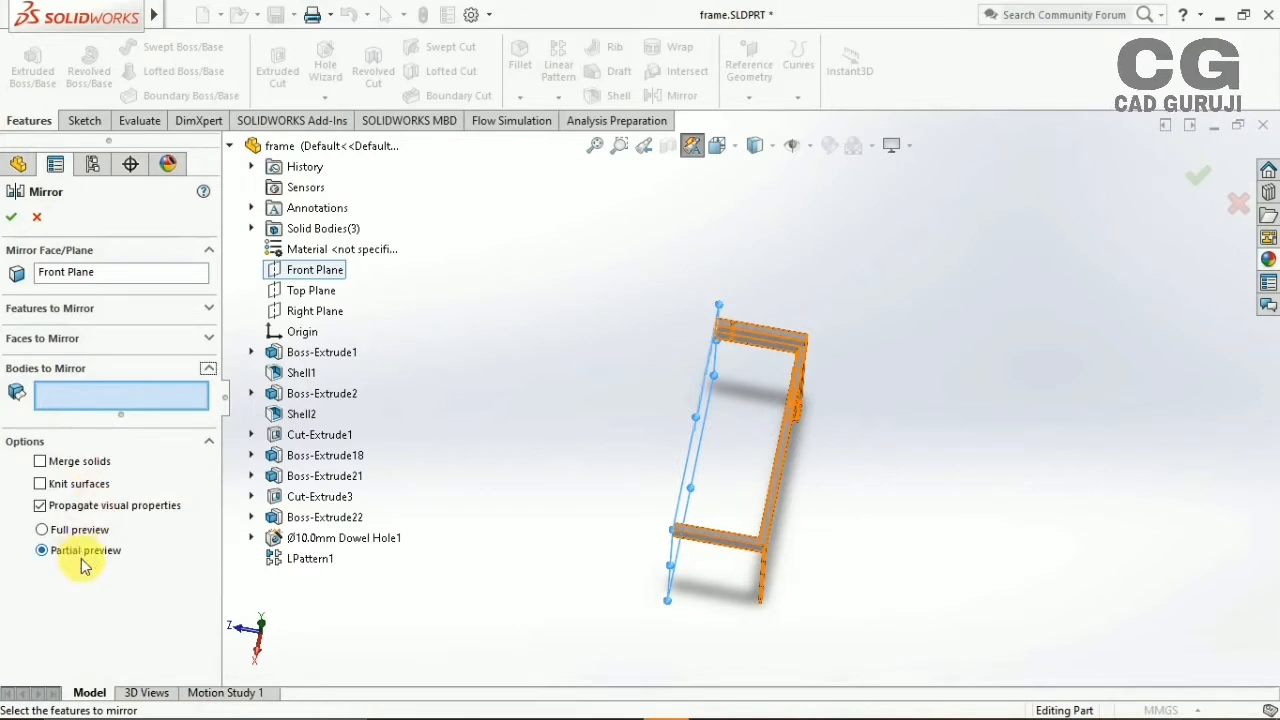
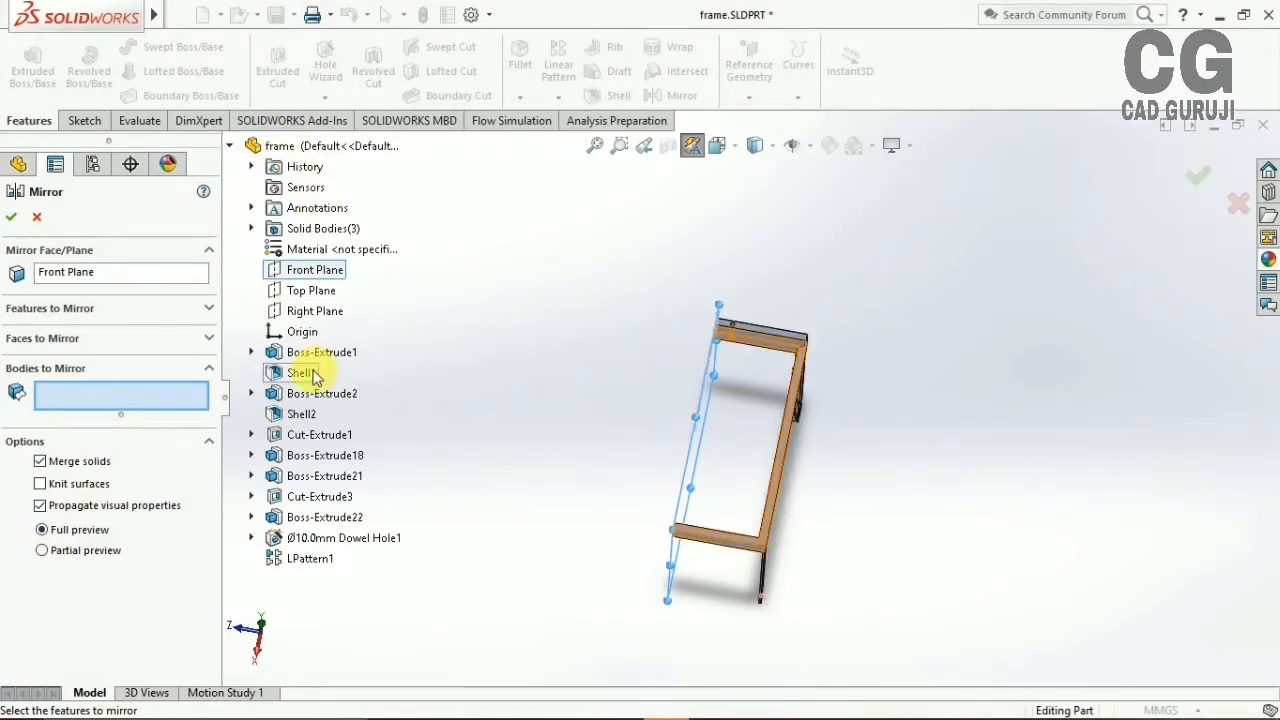
right_click(149, 400)
left_click(210, 416)
left_click(209, 338)
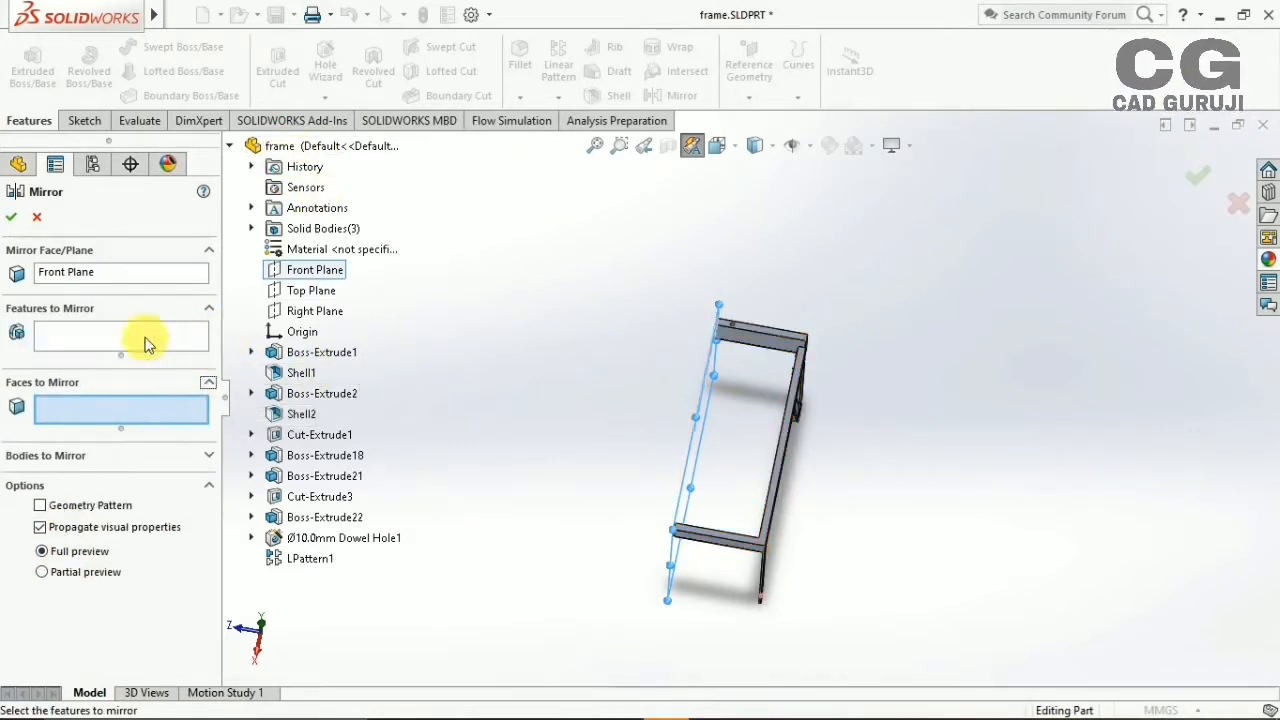
left_click(72, 458)
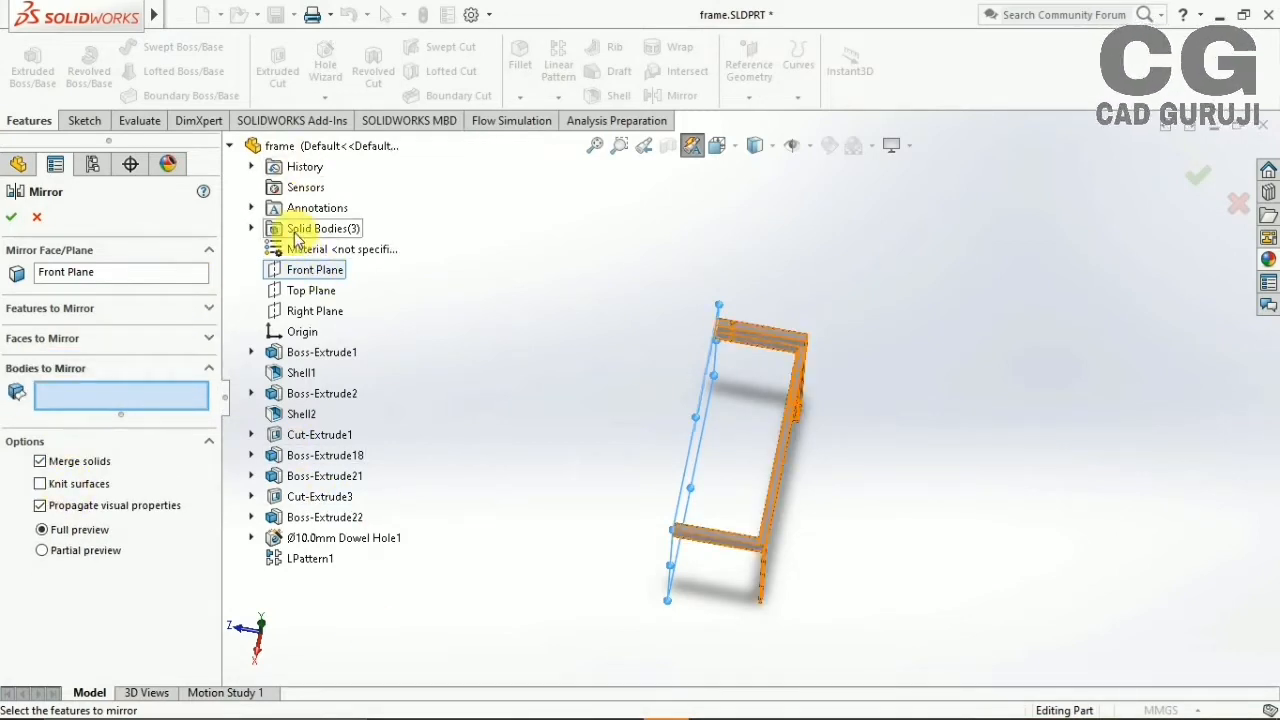
left_click(252, 228)
left_click(252, 228)
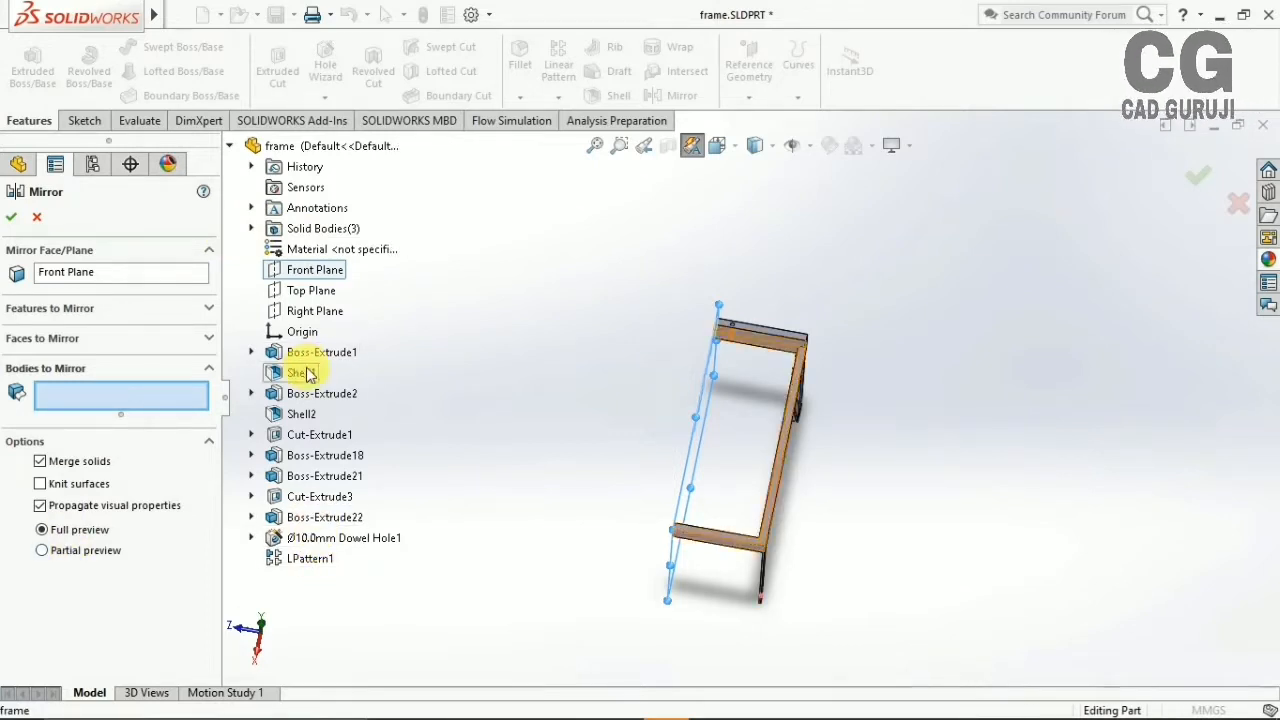
left_click(37, 218)
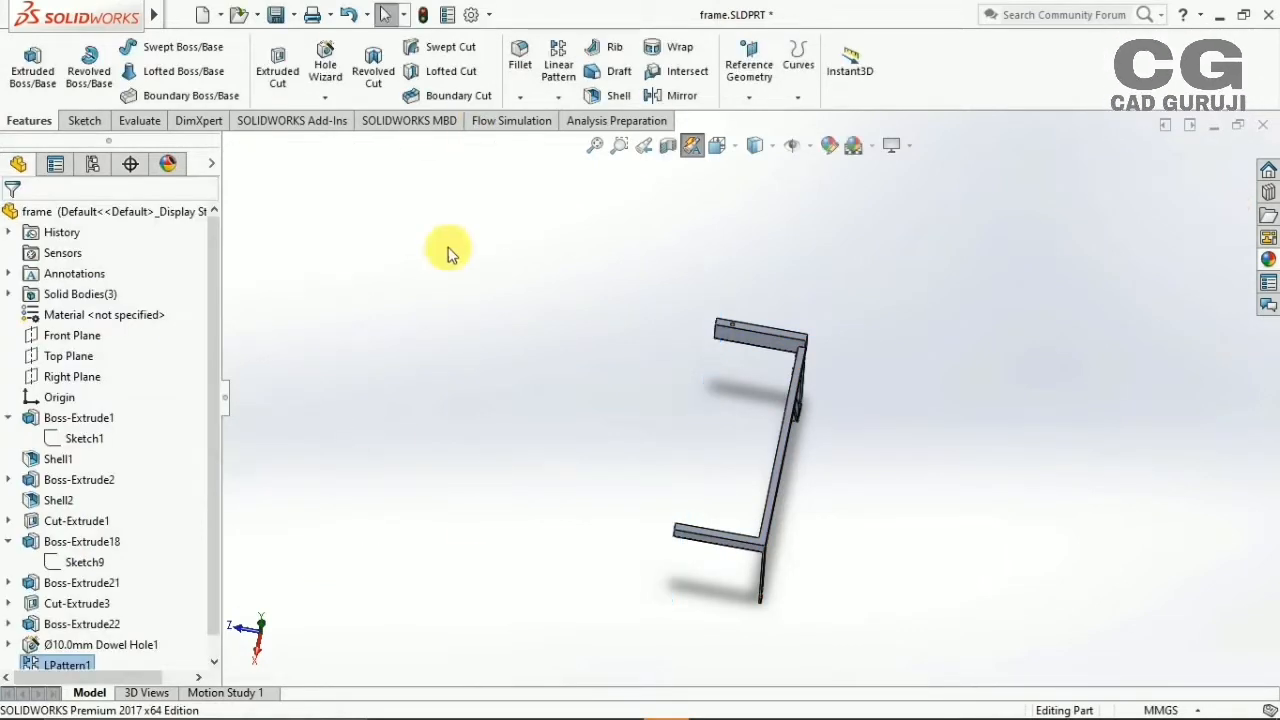
Start a mirror about the Front Plane, try Boss-Extrude2, Cut-Extrude1 and Boss-Extrude21 as its features, and clear that feature selection
key("Return")
left_click(314, 270)
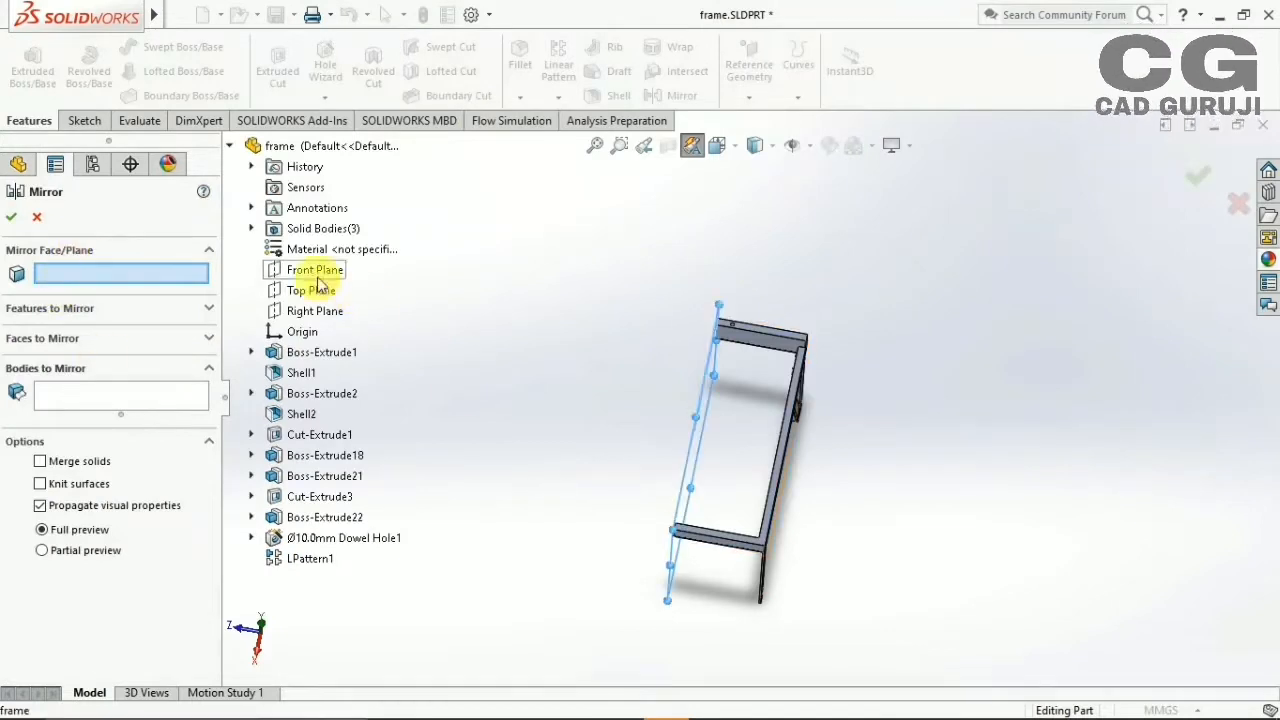
left_click(12, 345)
left_click(86, 334)
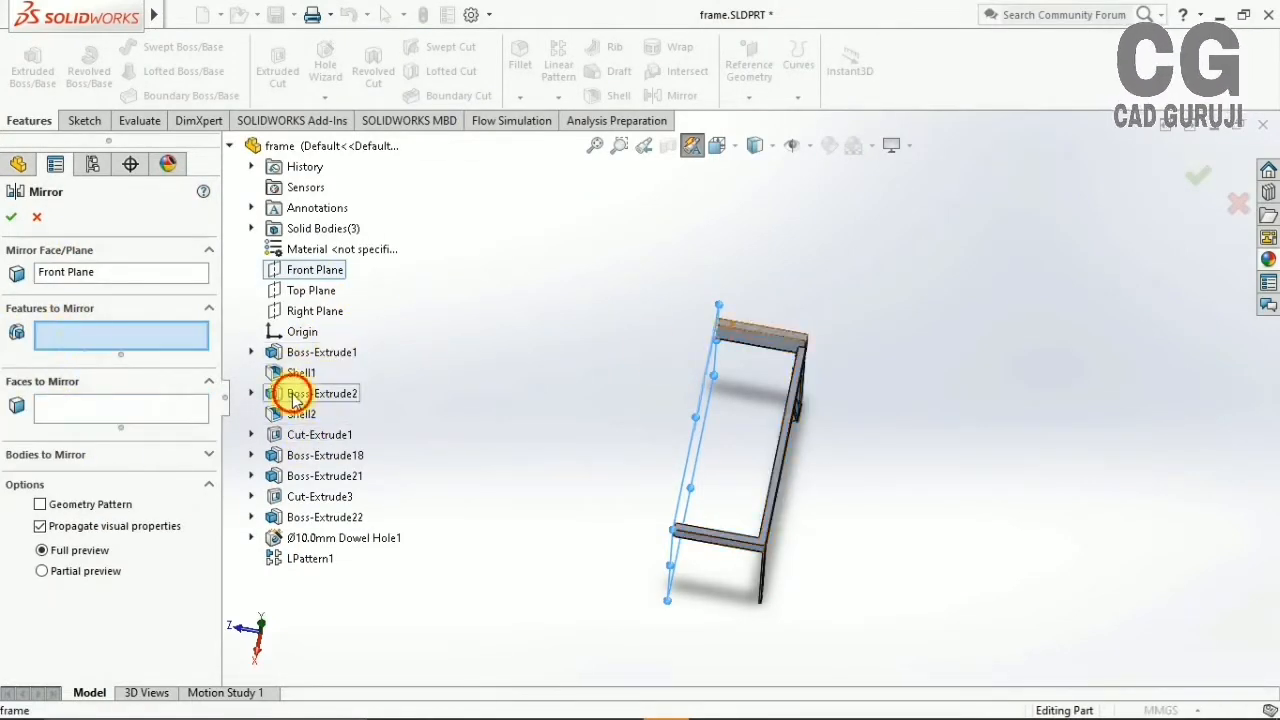
left_click(296, 395)
left_click(300, 434)
left_click(300, 476)
right_click(60, 368)
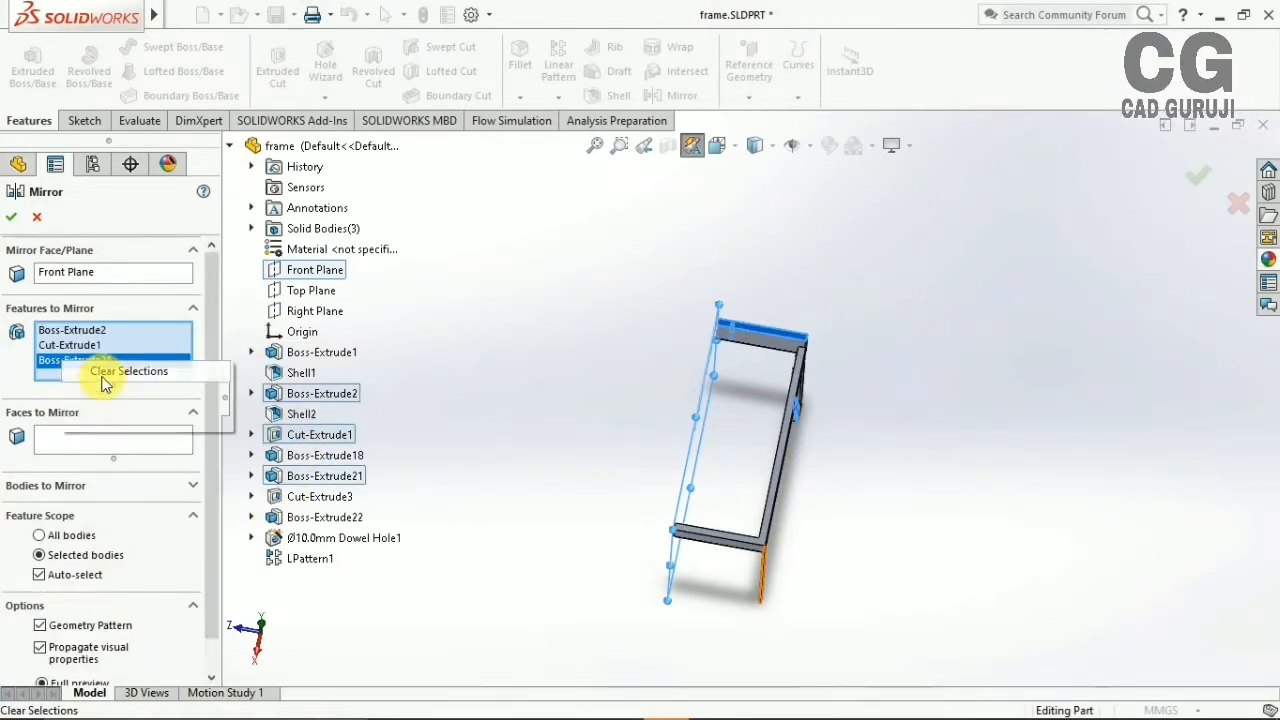
left_click(100, 370)
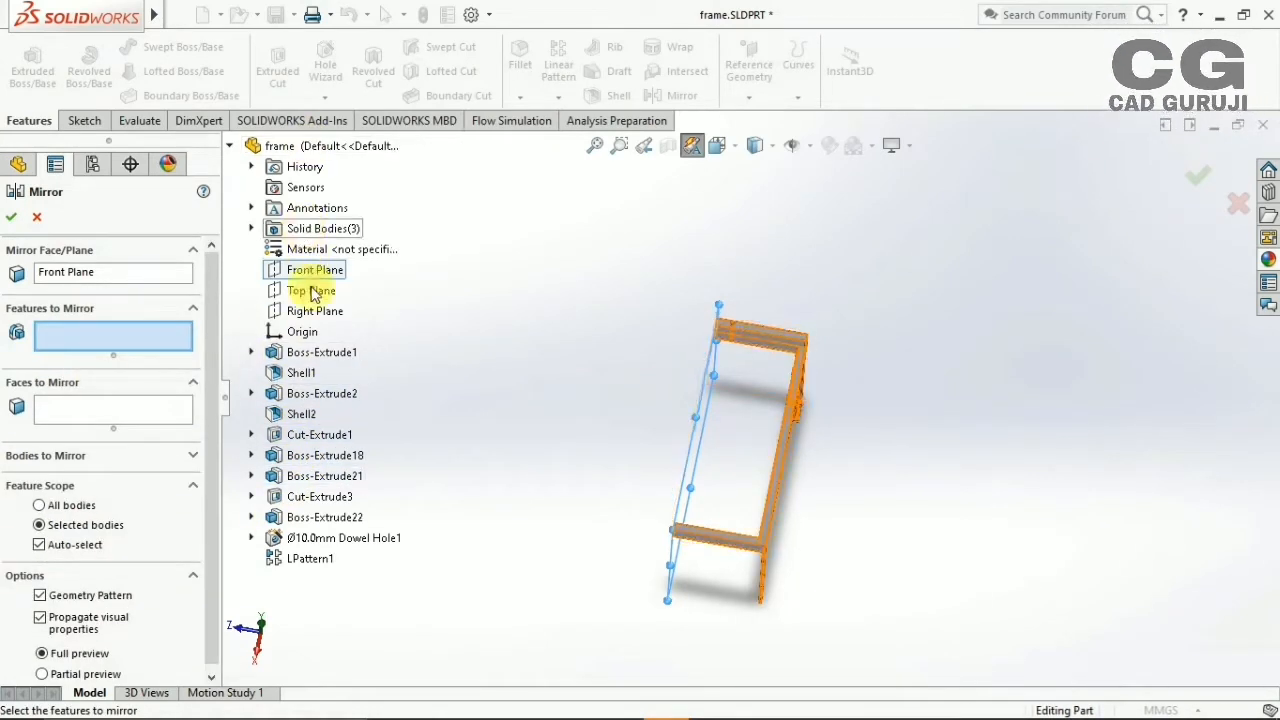
Mirror every feature of the half frame, from Boss-Extrude1 through LPattern1, about the Front Plane
left_click(302, 355)
left_click(296, 374)
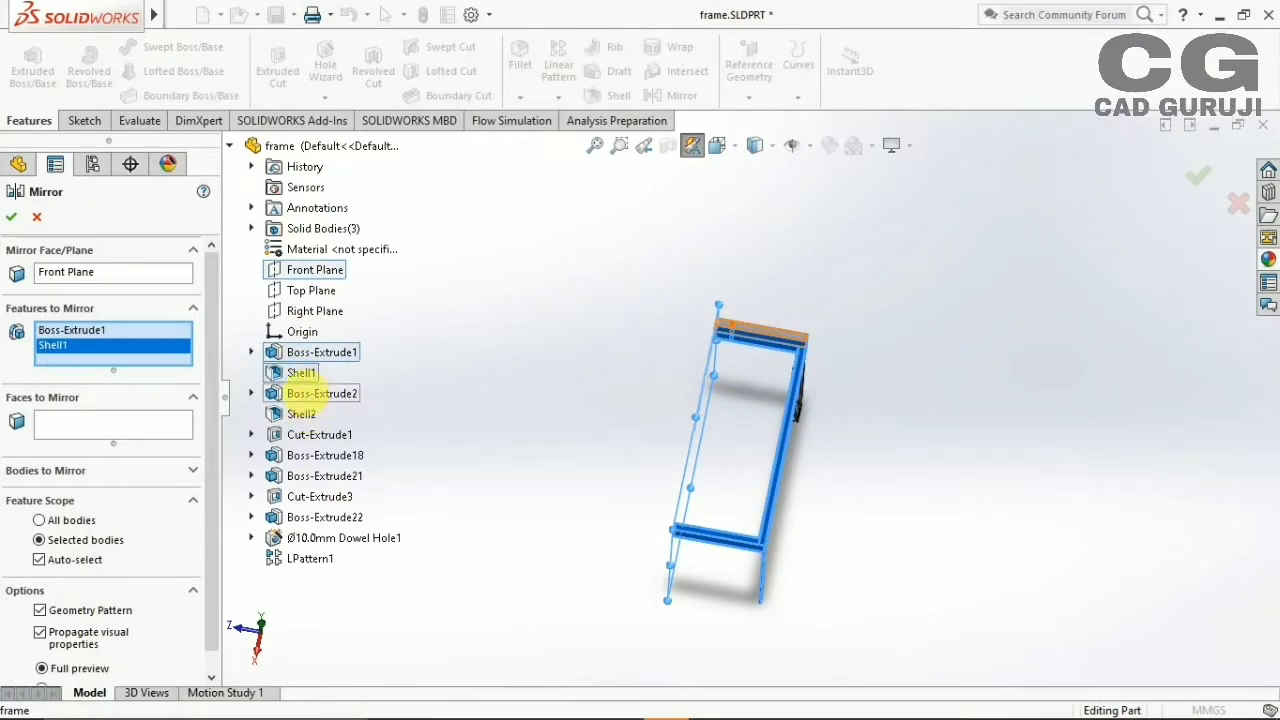
left_click(300, 394)
left_click(302, 414)
left_click(318, 434)
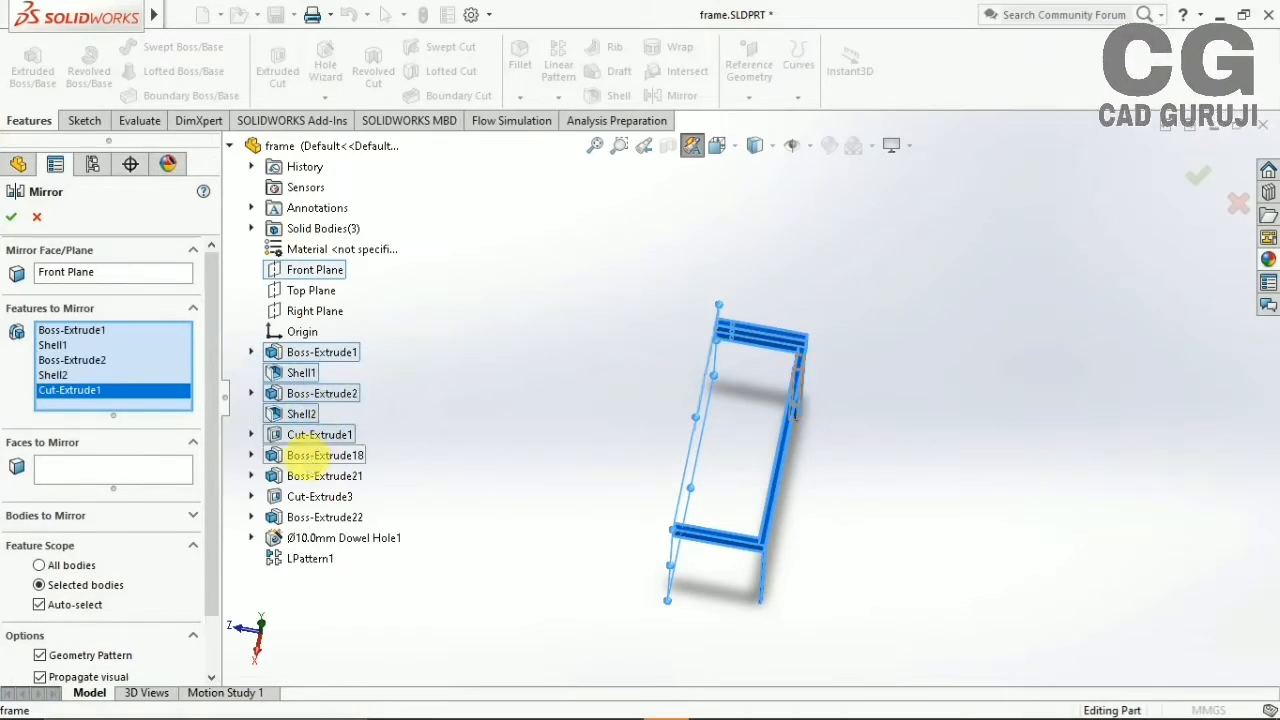
left_click(324, 455)
left_click(320, 476)
left_click(316, 496)
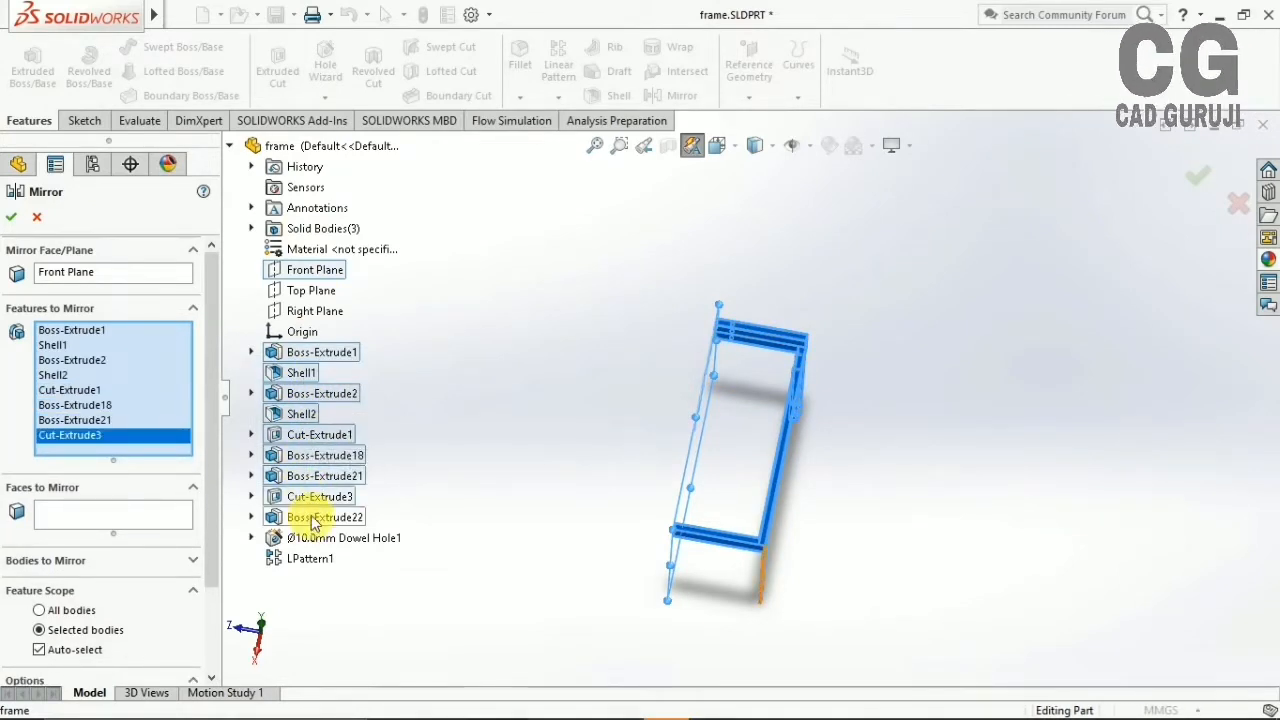
left_click(316, 517)
left_click(308, 538)
left_click(310, 558)
left_click(11, 216)
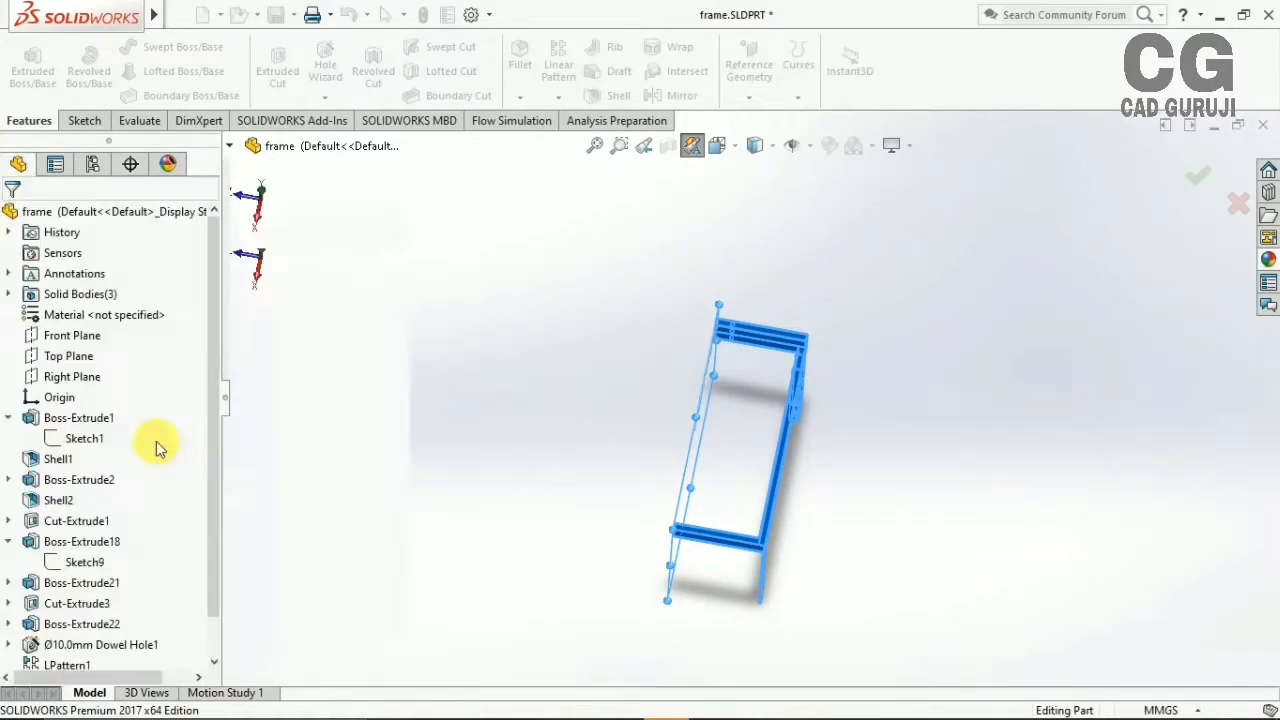
middle_click_drag(455, 300, 660, 320)
left_click(655, 96)
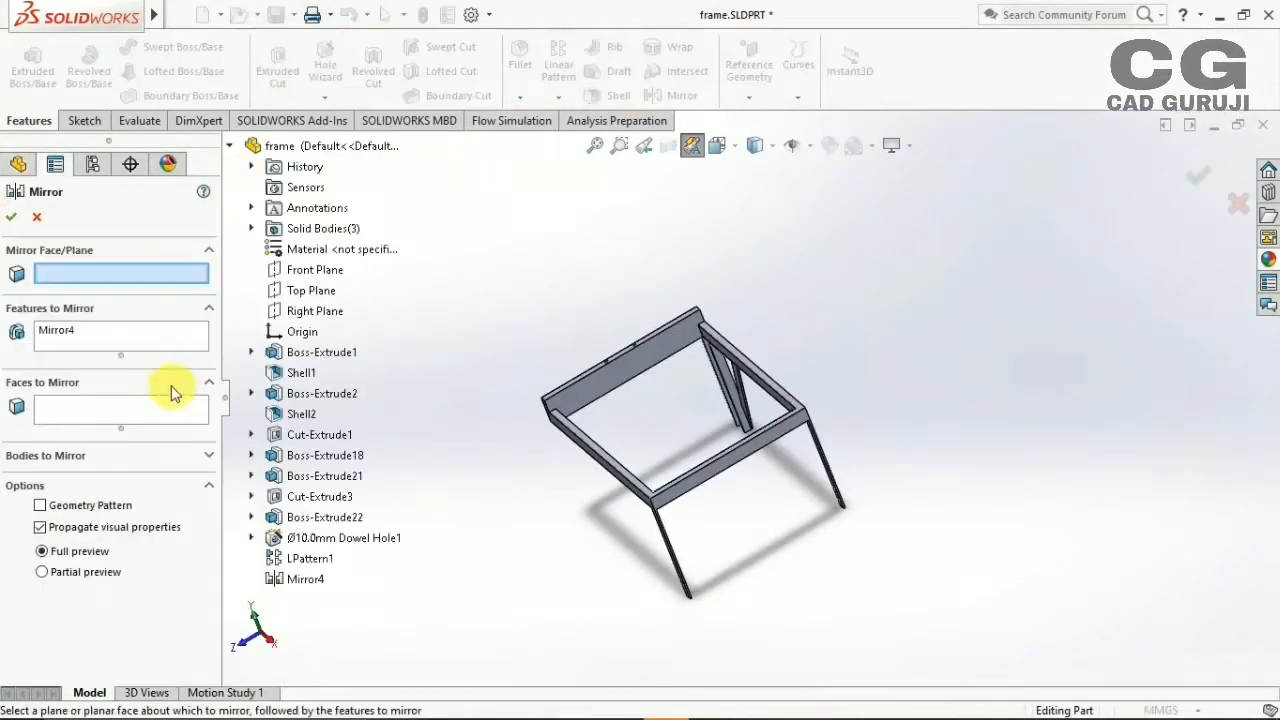
left_click(1238, 204)
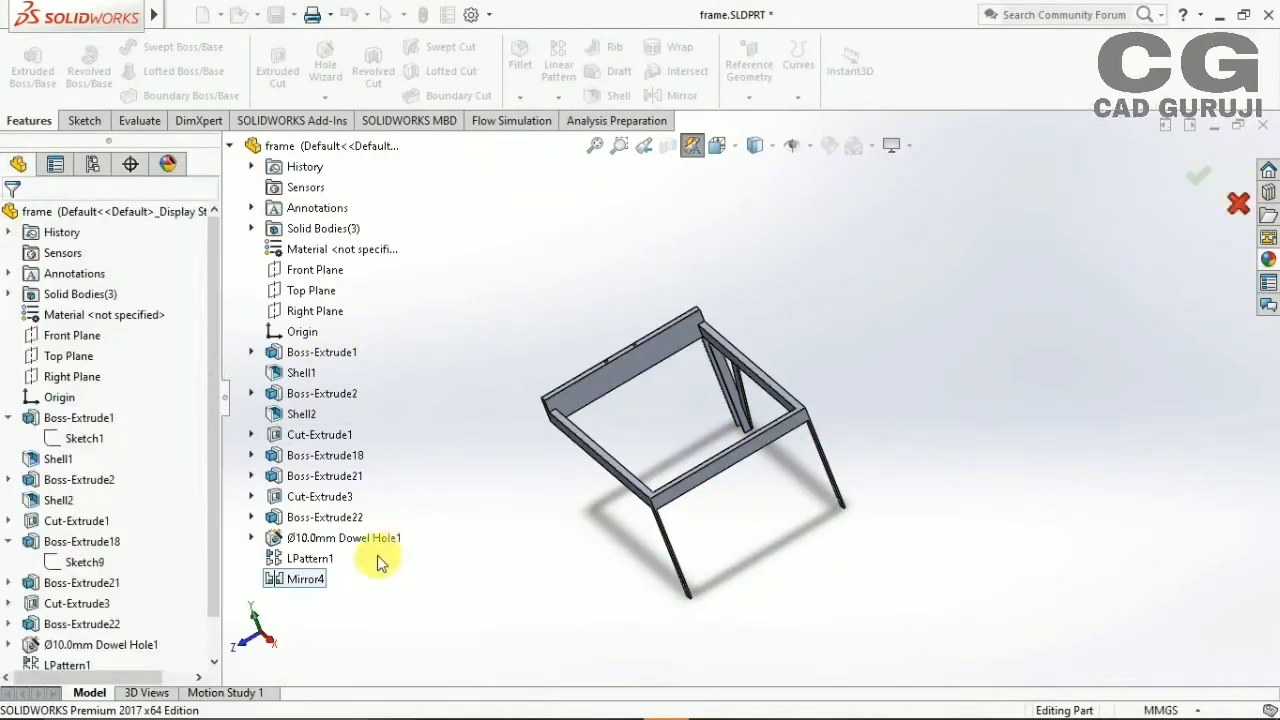
Edit the Mirror4 feature so that its feature scope covers all bodies
left_click(73, 645)
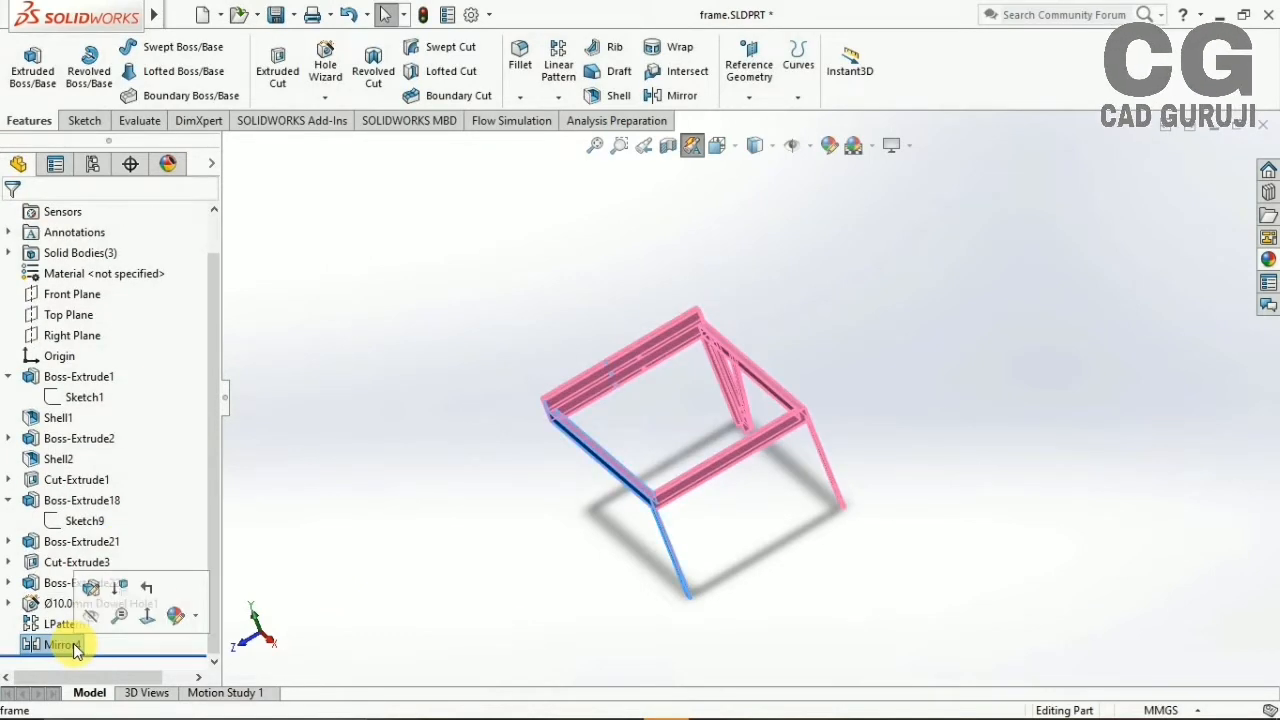
left_click(95, 589)
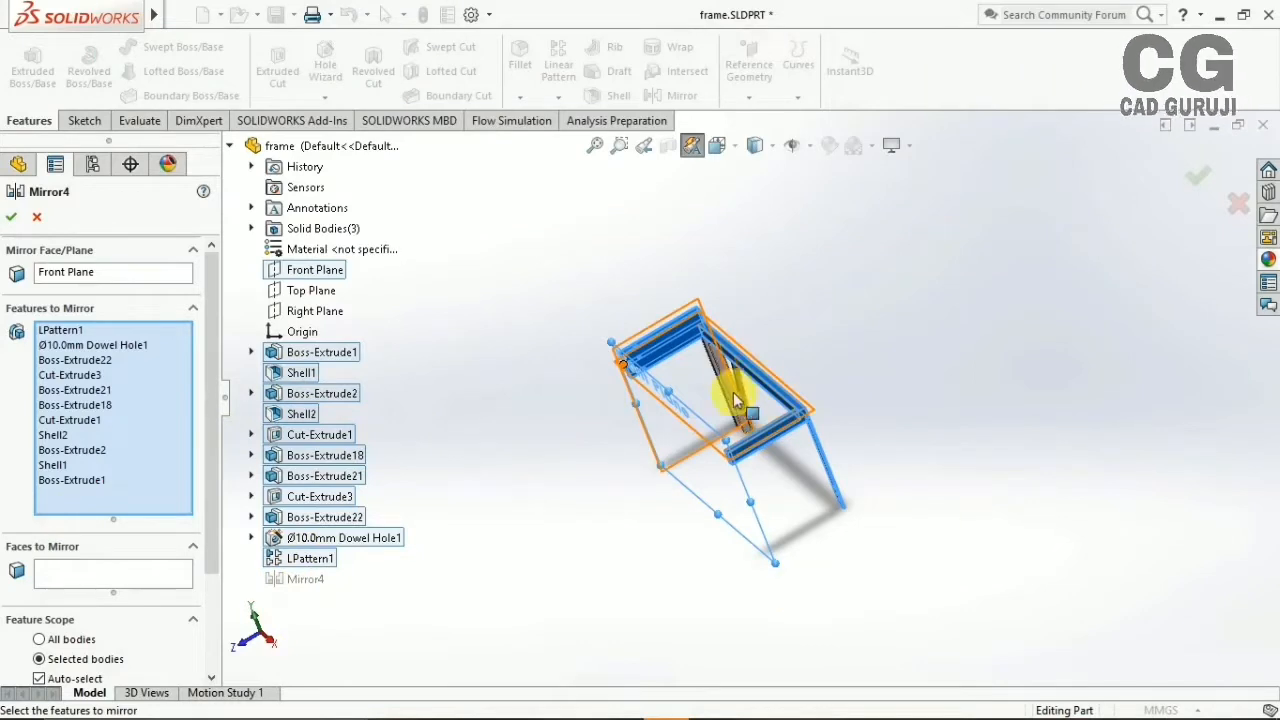
scroll(745, 400, "up", 2)
scroll(757, 408, "down", 4)
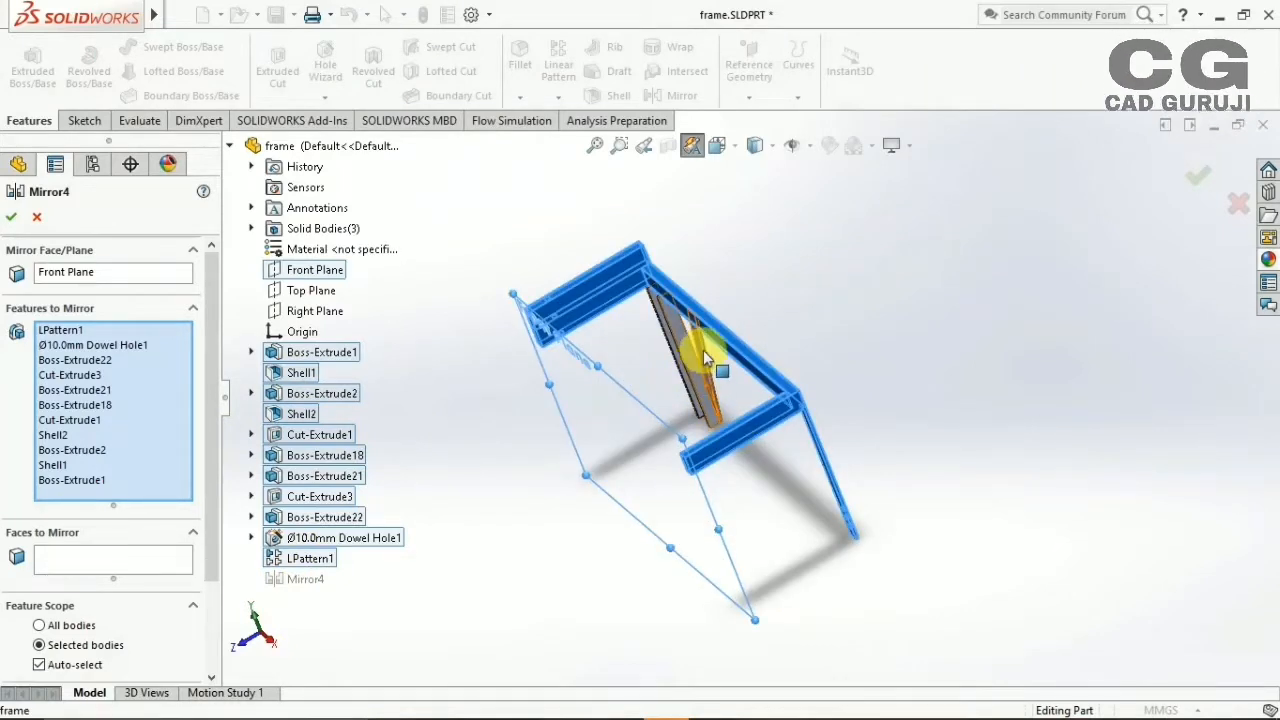
scroll(100, 450, "down", 3)
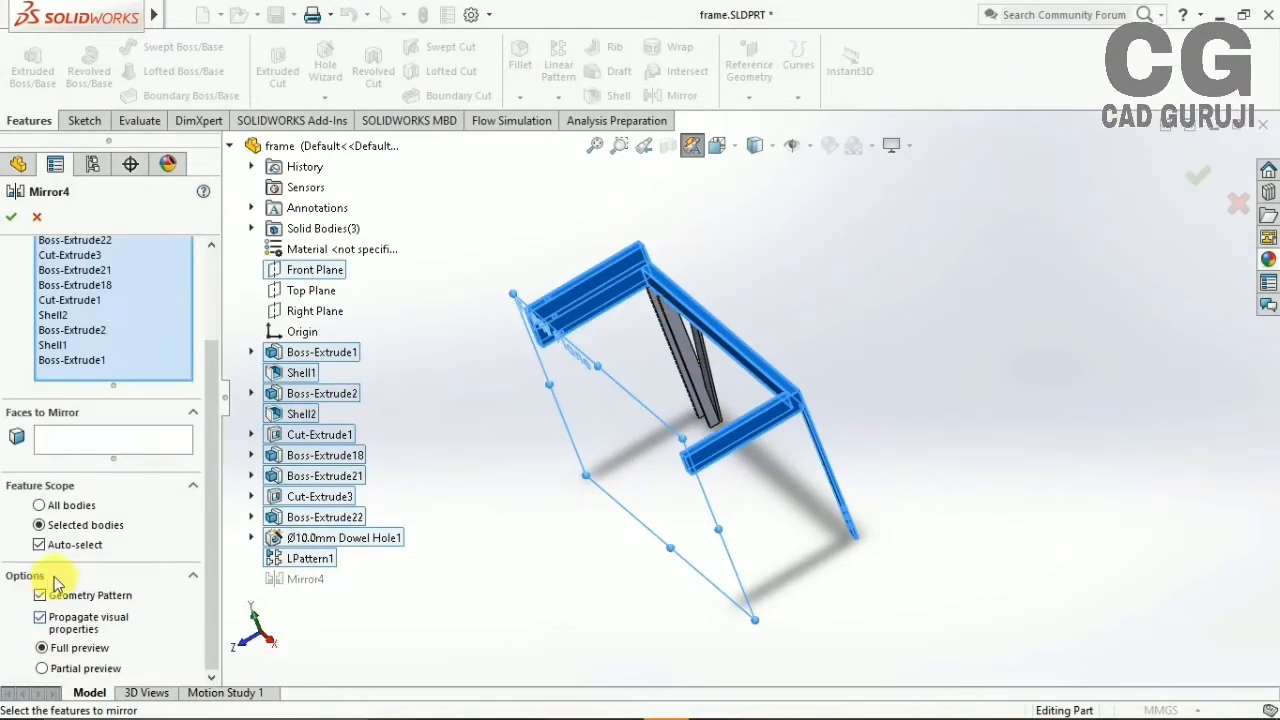
left_click(70, 527)
left_click(1198, 178)
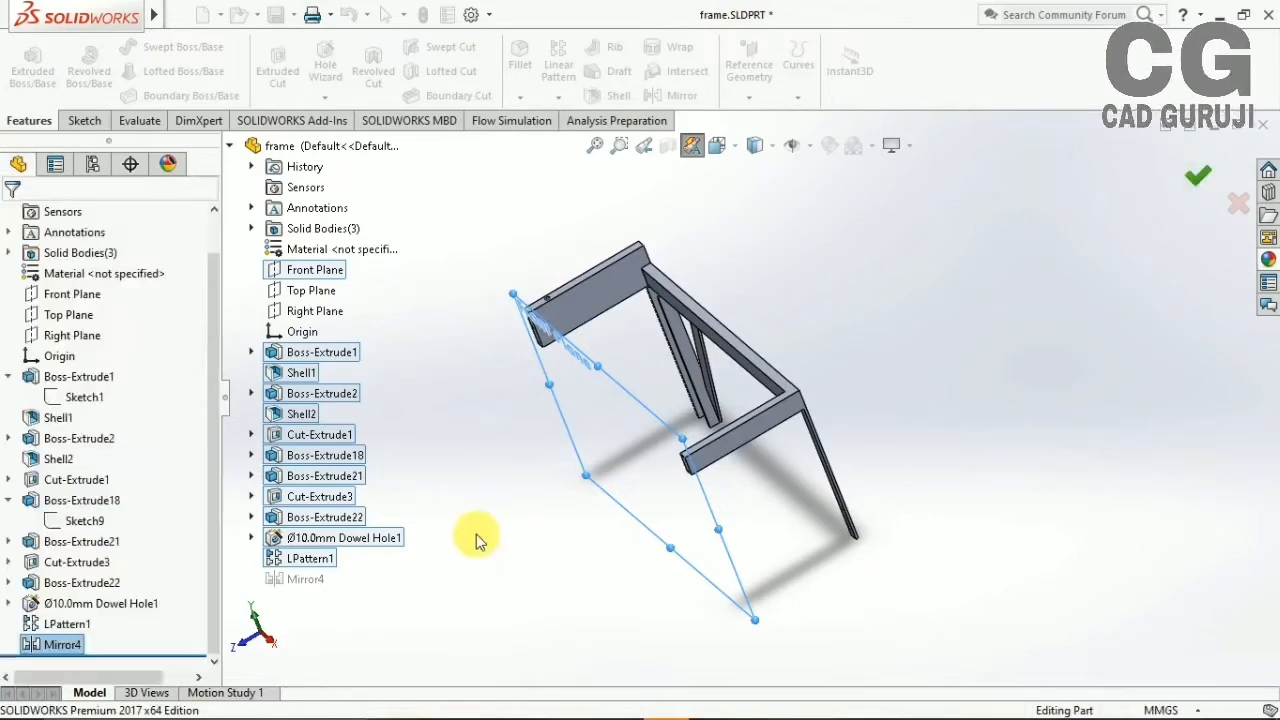
middle_click_drag(471, 534, 591, 564)
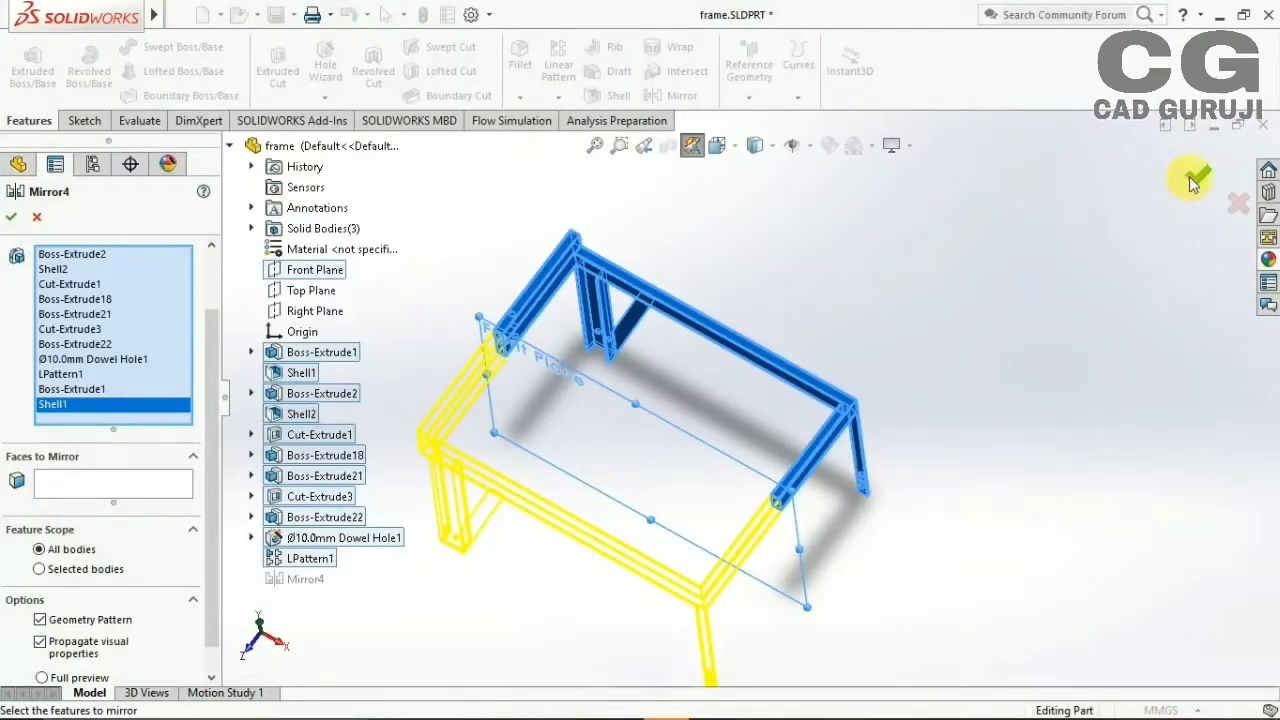
left_click(1196, 178)
Try to mirror the channel leg Boss-Extrude18 and the diagonal brace Boss-Extrude21 about the Front Plane
middle_click_drag(674, 470, 463, 271)
left_click(682, 95)
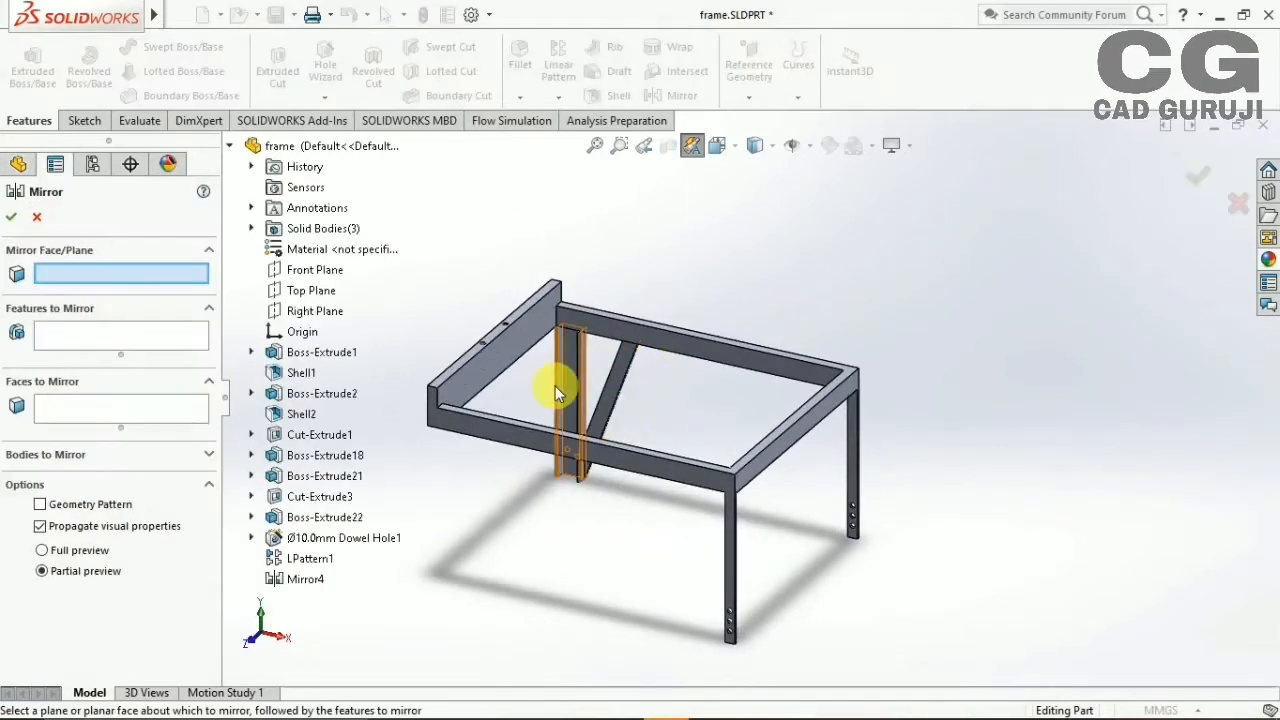
left_click(305, 290)
right_click(133, 277)
left_click(147, 293)
left_click(315, 270)
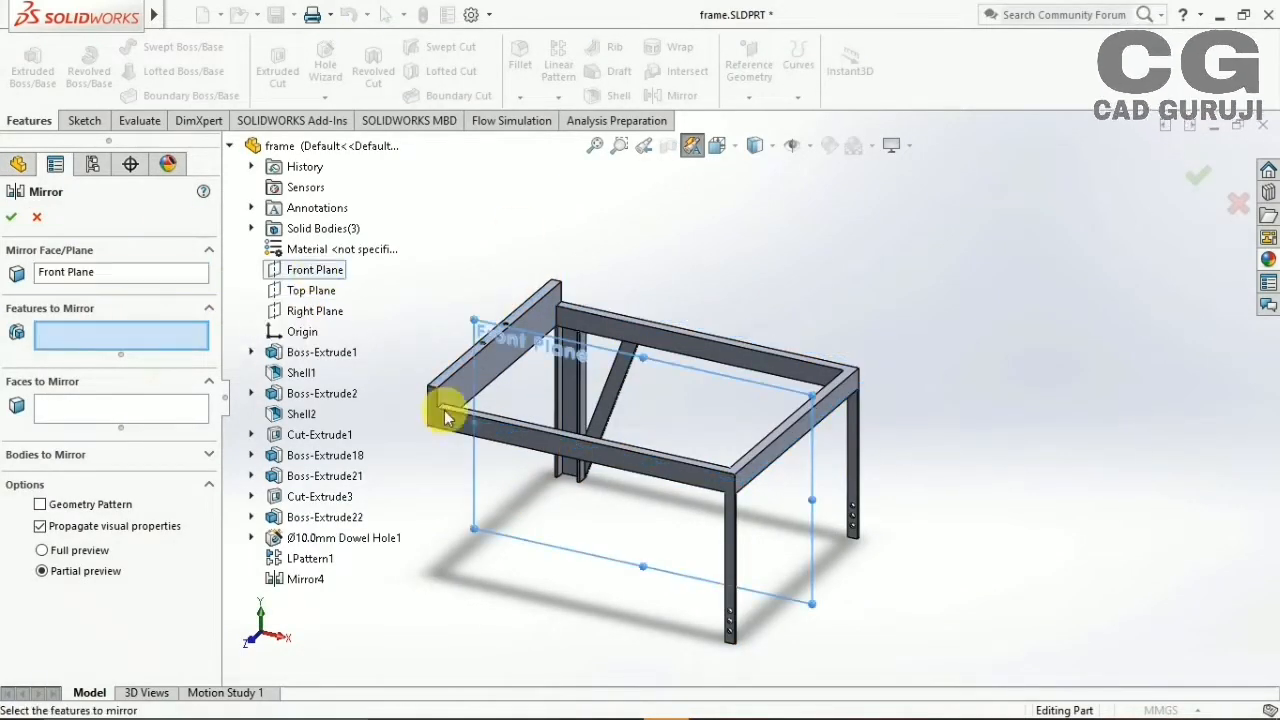
left_click(592, 408)
left_click(612, 400)
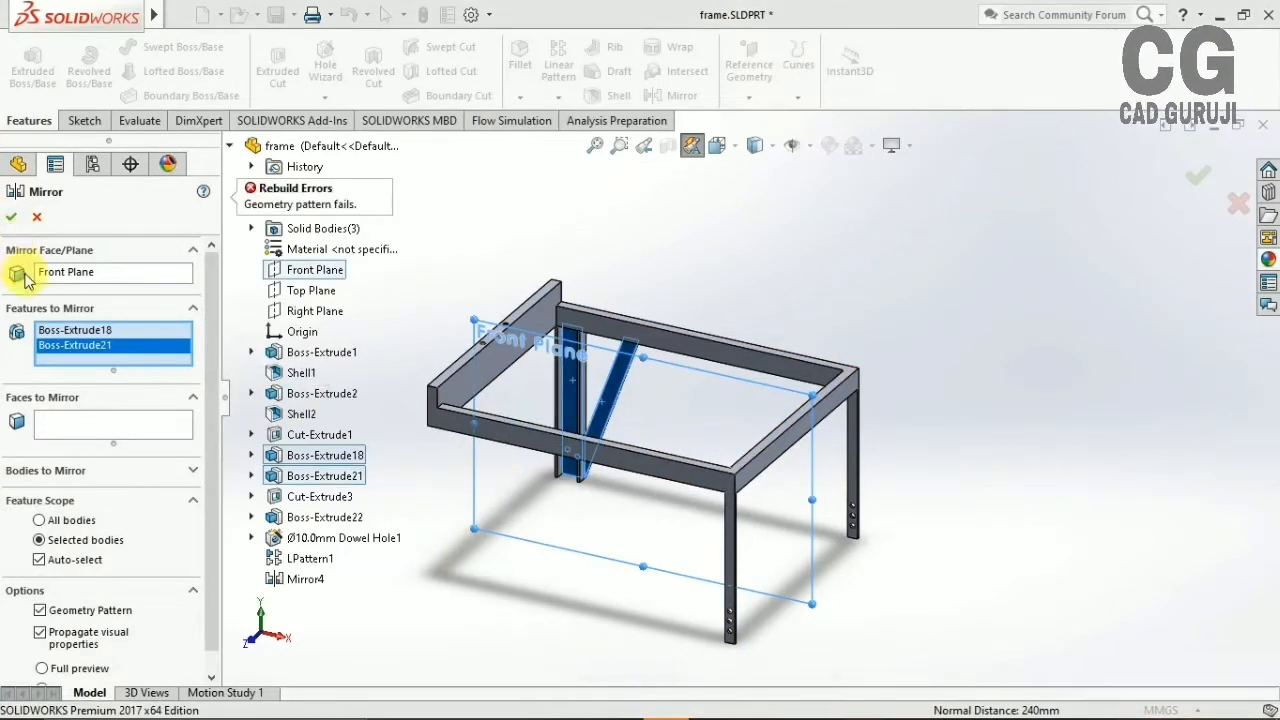
middle_click_drag(652, 425, 632, 492)
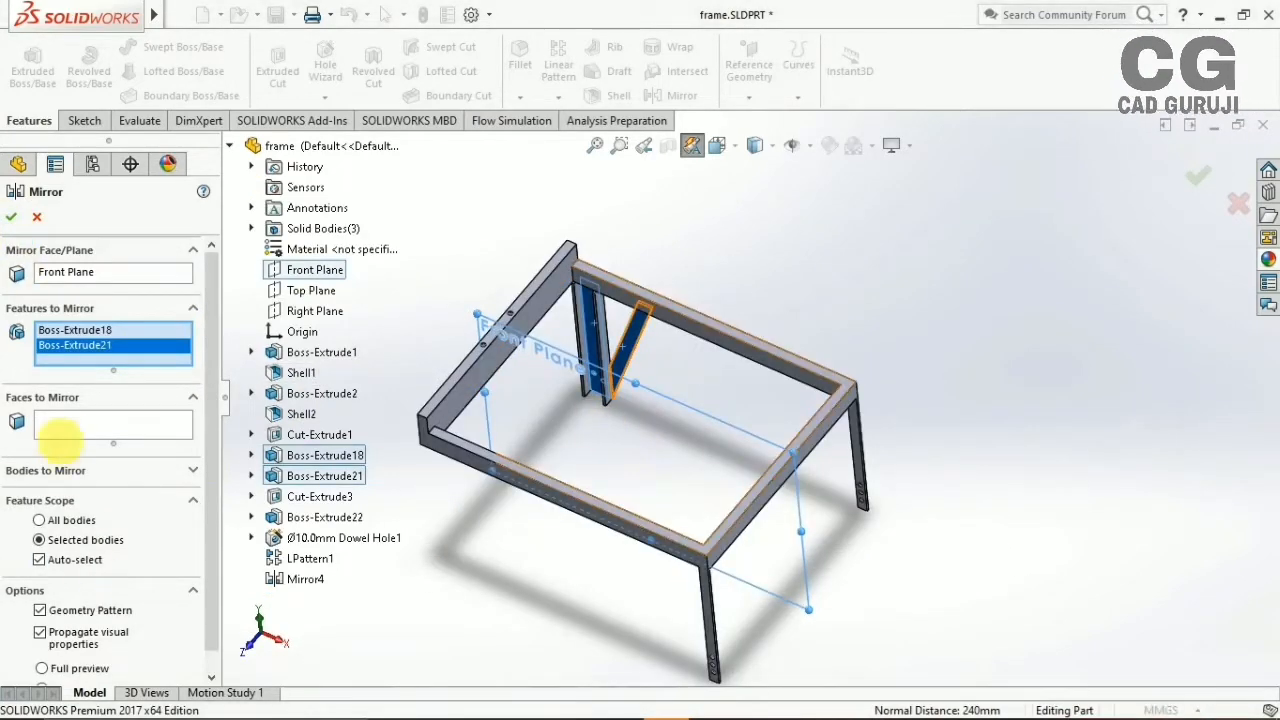
Clear the features chosen for the Front Plane mirror and select only the diagonal brace Boss-Extrude21
left_click(60, 430)
left_click(155, 328)
right_click(152, 345)
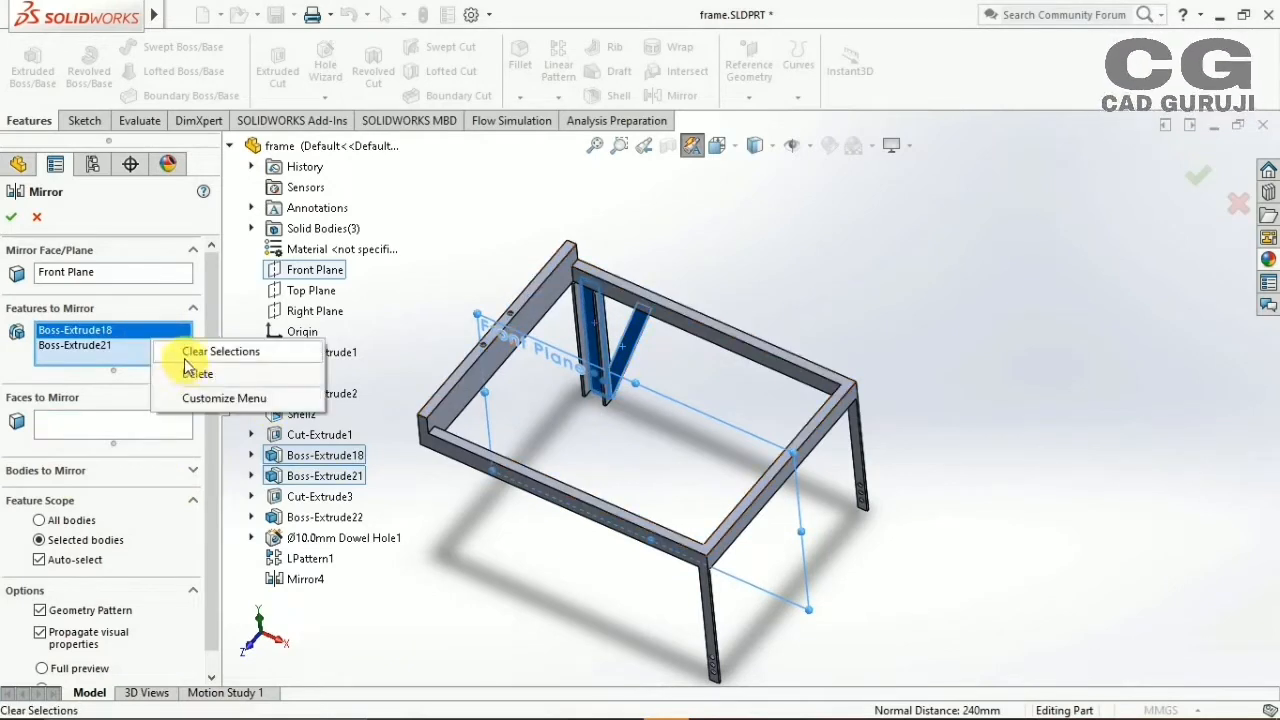
left_click(205, 347)
left_click(325, 477)
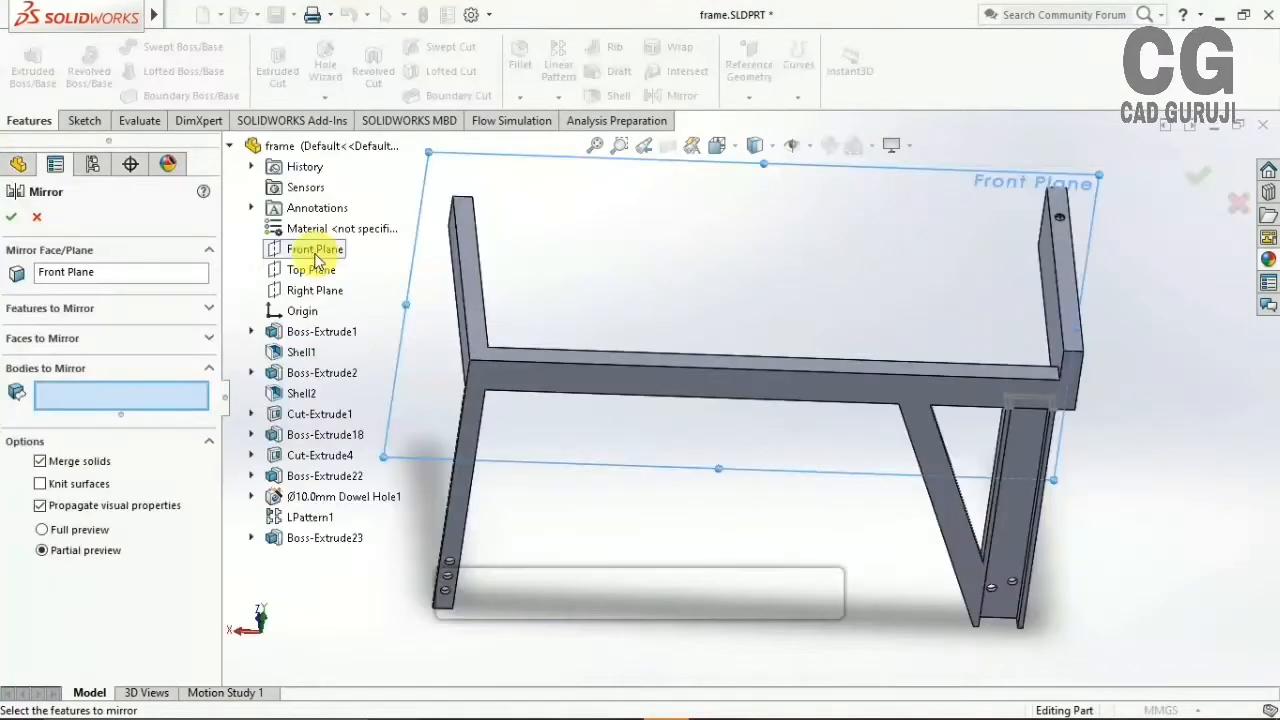
Mirror the whole frame body about the Front Plane with Merge solids enabled and accept the feature
left_click(963, 522)
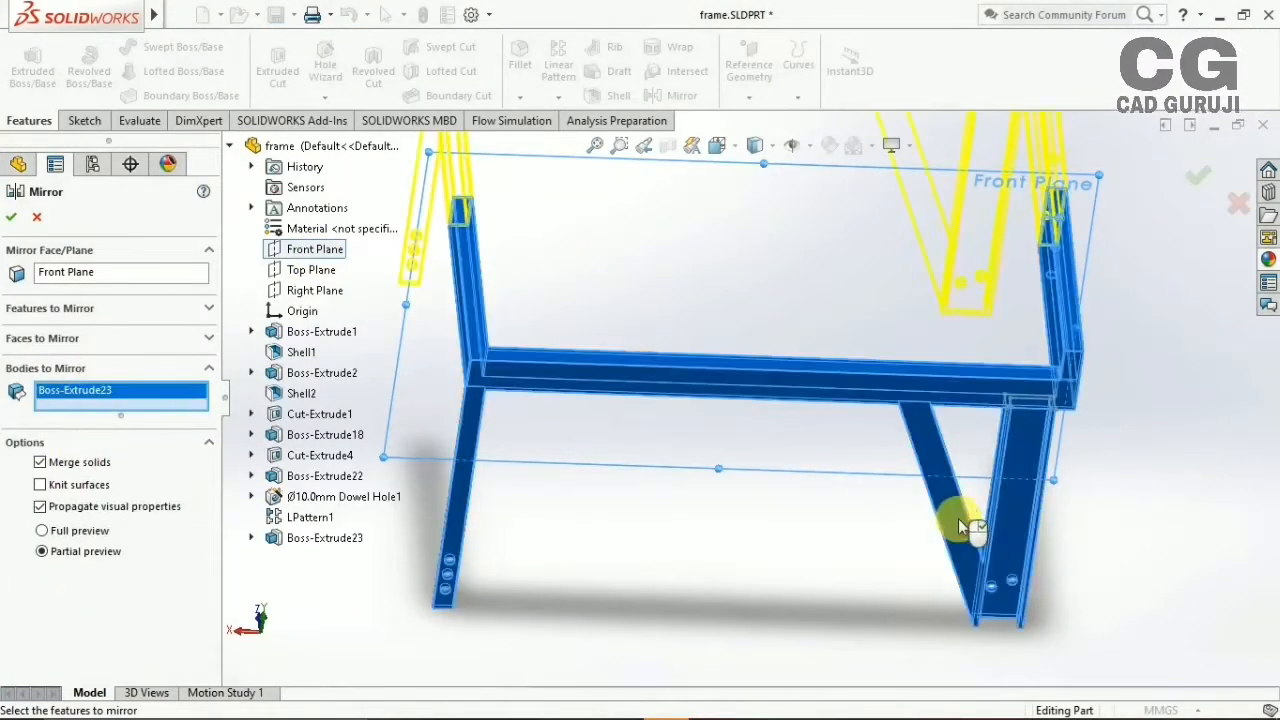
left_click(963, 522)
scroll(609, 475, "up", 4)
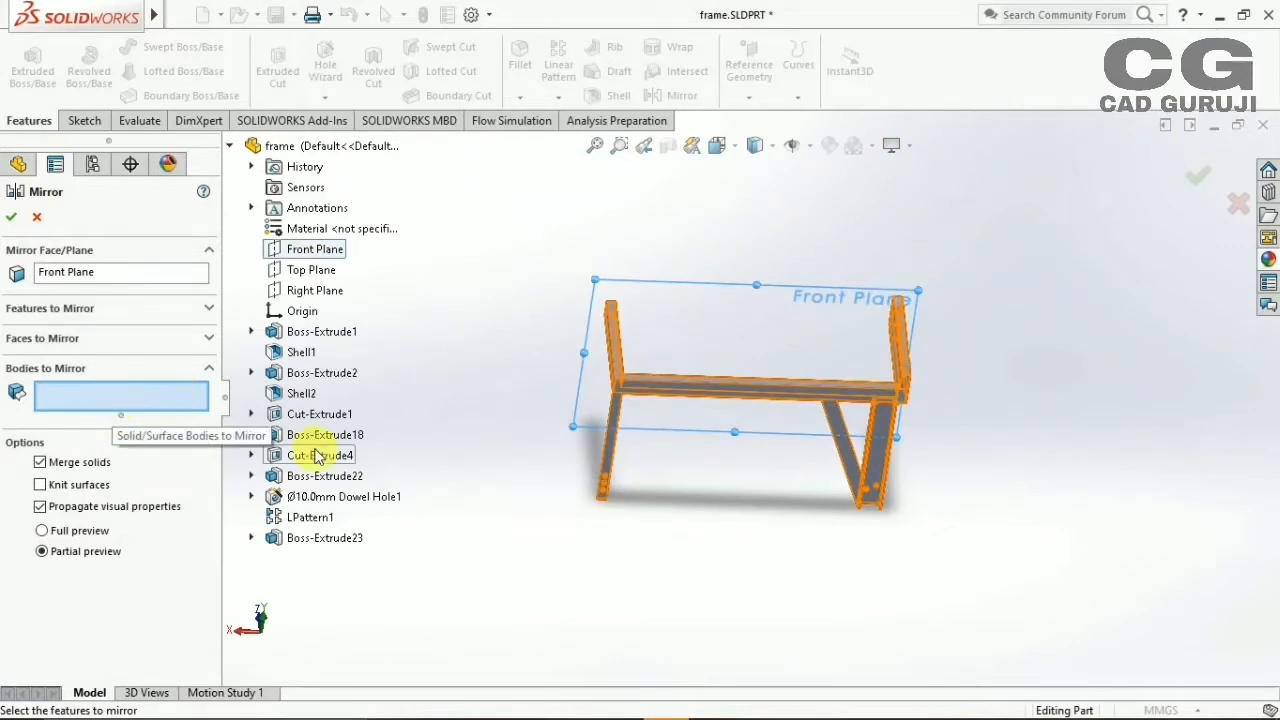
left_click(728, 393)
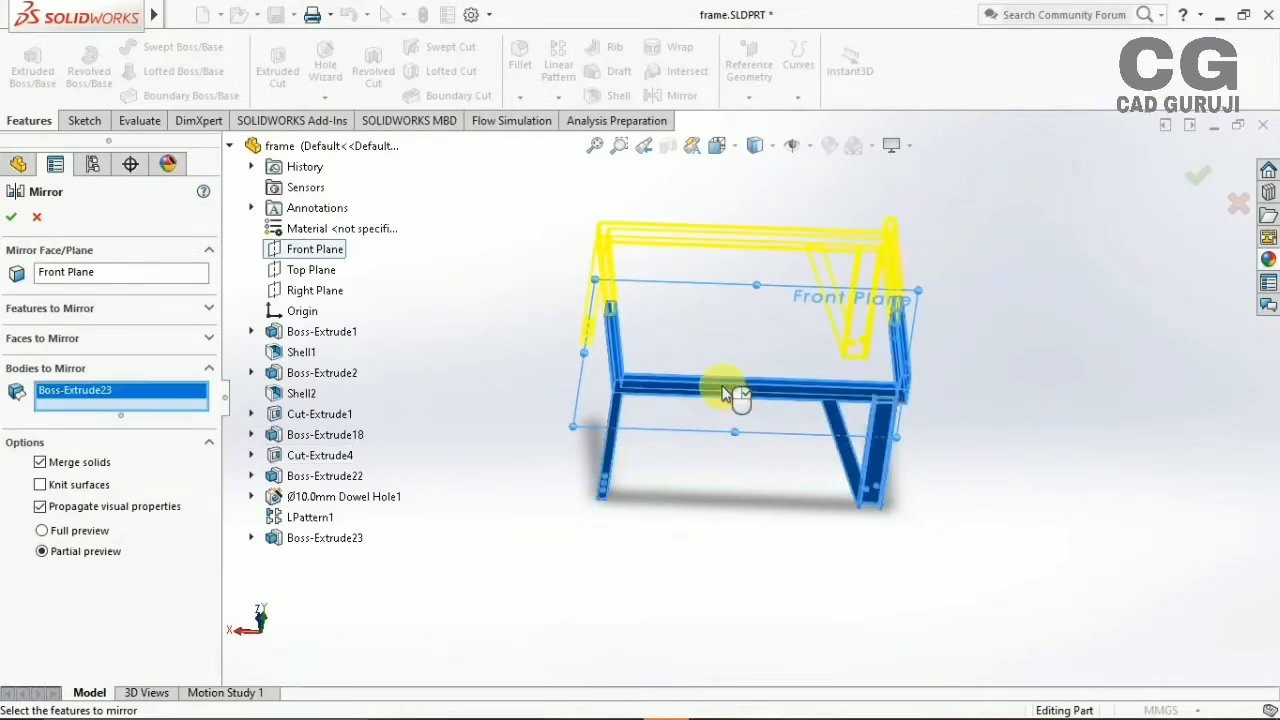
left_click(1200, 180)
middle_click_drag(434, 380, 558, 627)
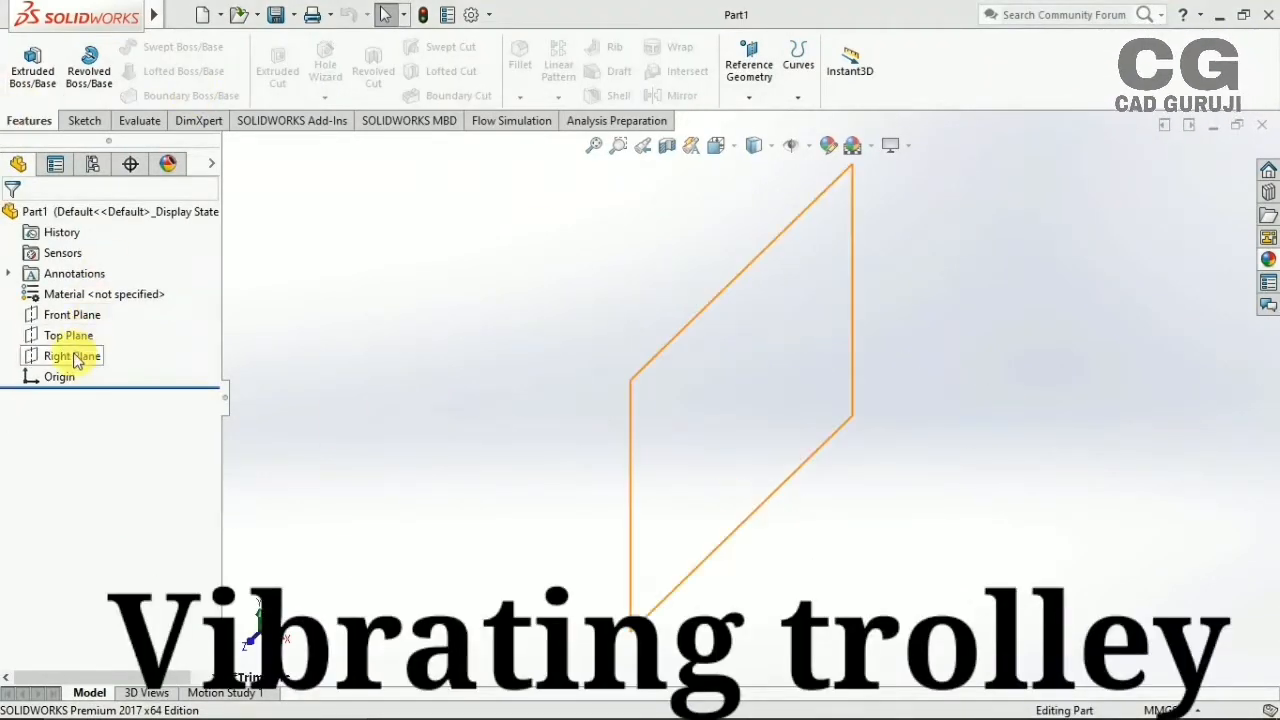
Start a sketch on the Top Plane of the new part with the Center Rectangle tool
left_click(68, 335)
left_click(195, 337)
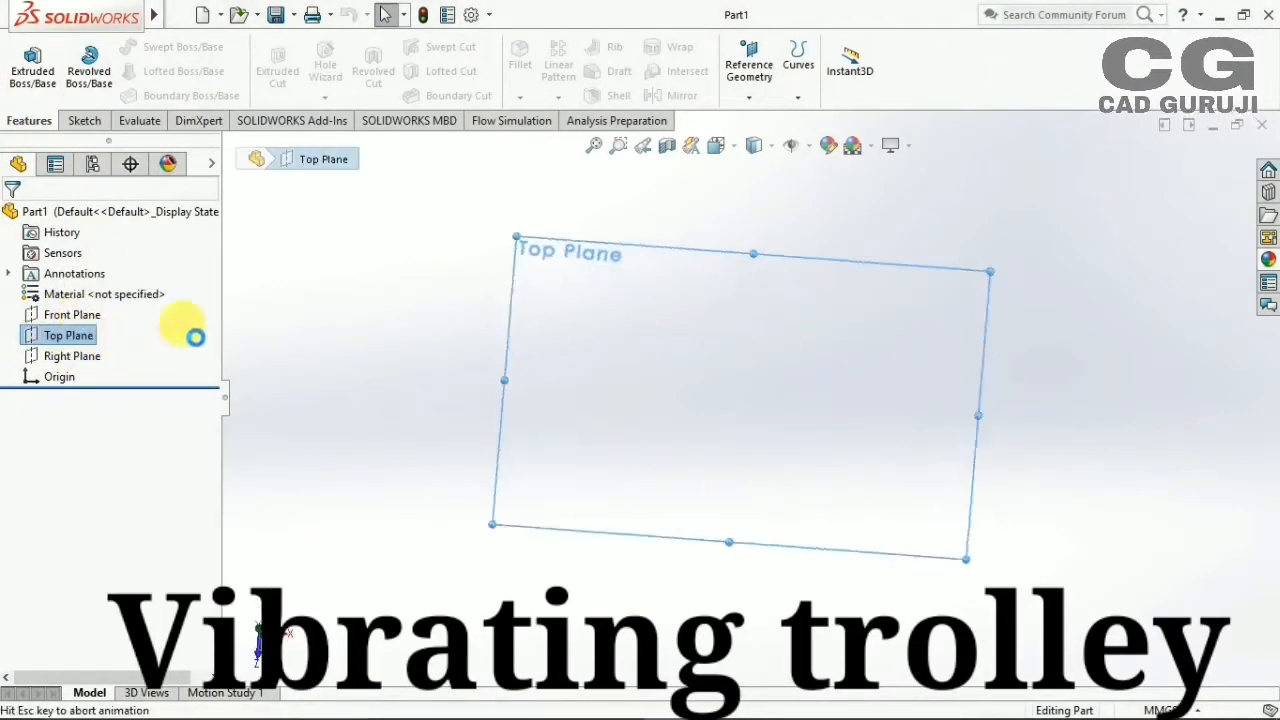
left_click(140, 70)
left_click(200, 126)
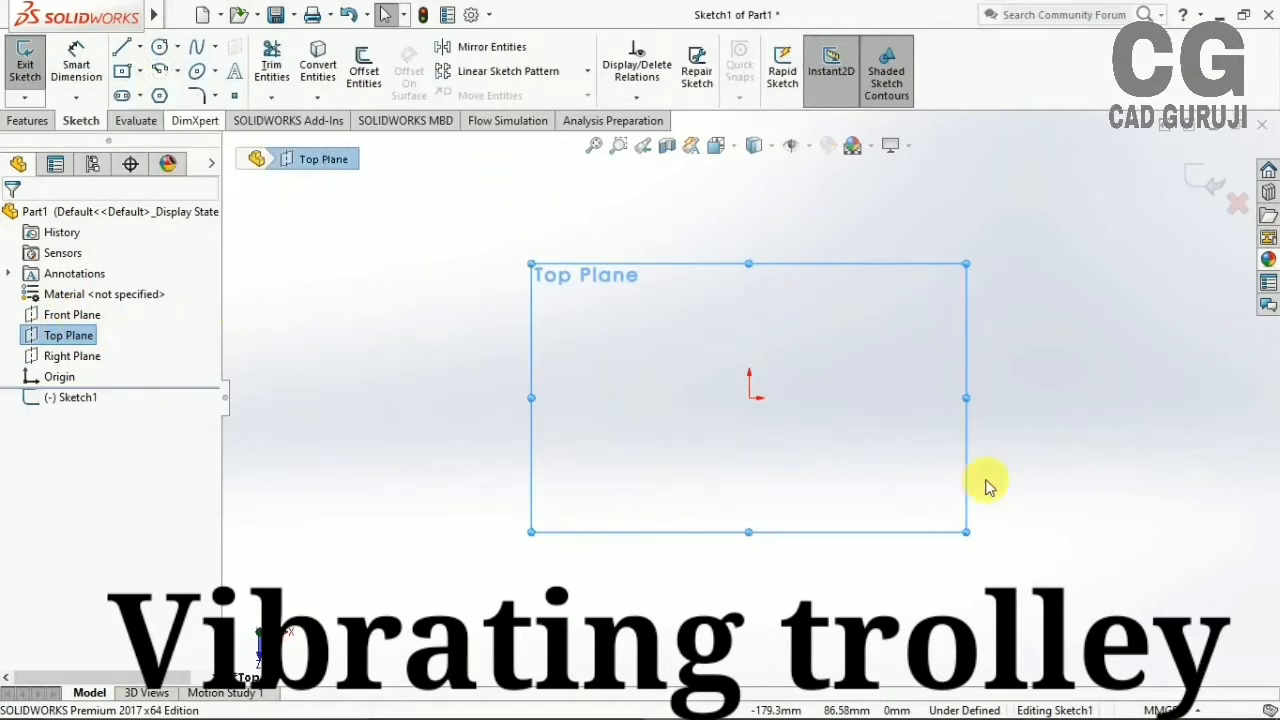
left_click(750, 399)
left_click(570, 276)
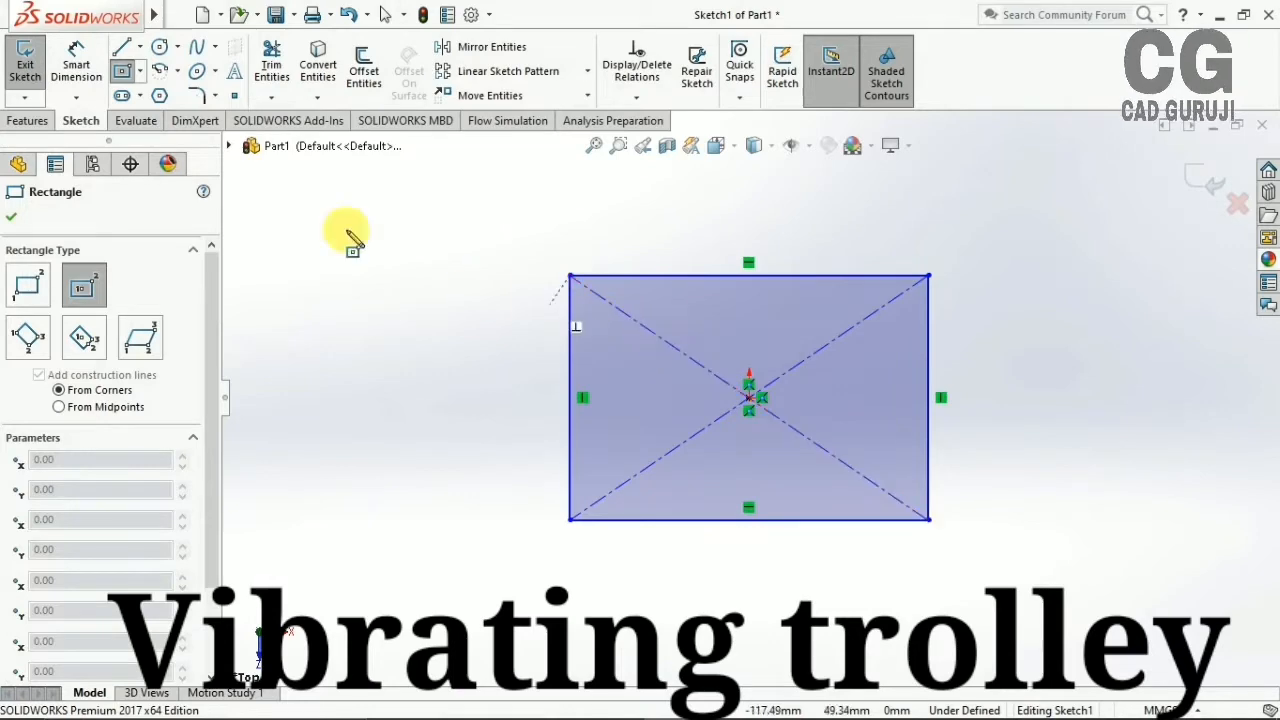
left_click(121, 80)
left_click(121, 92)
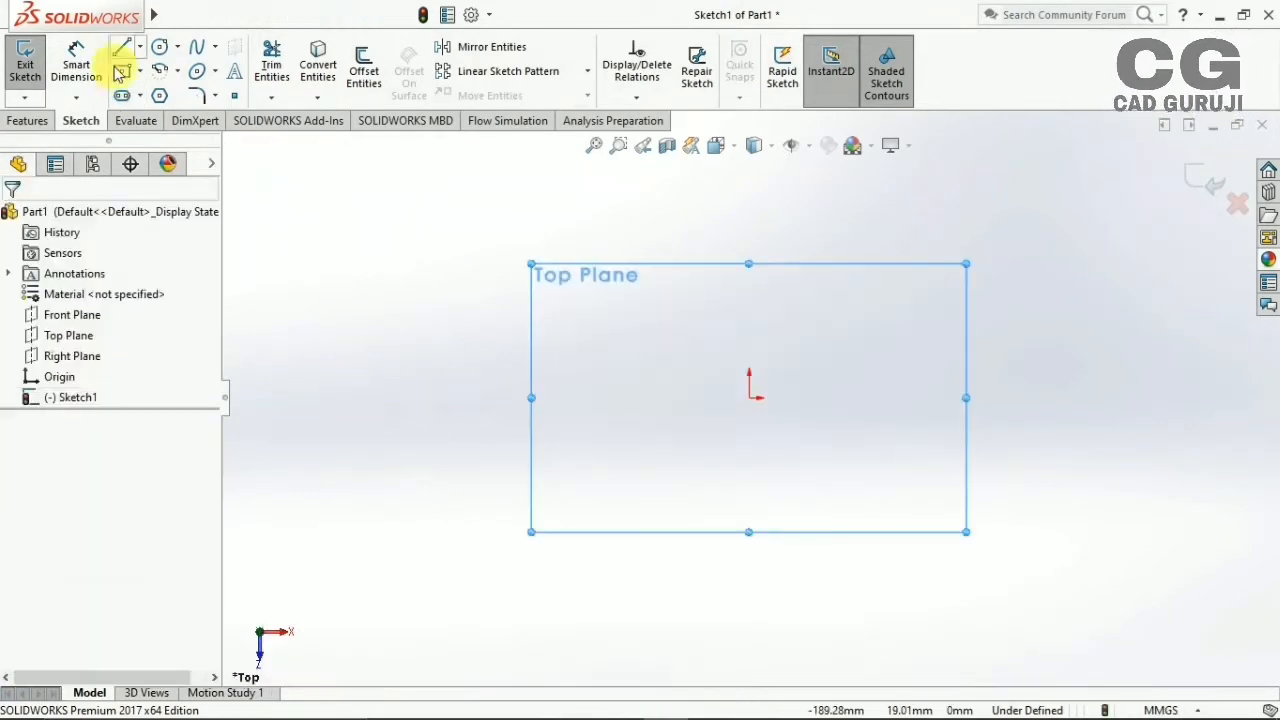
Draw two center rectangles from the origin, one inside the other, with the inner corner on the outer rectangle's diagonal
left_click(121, 70)
left_click(749, 398)
left_click(535, 255)
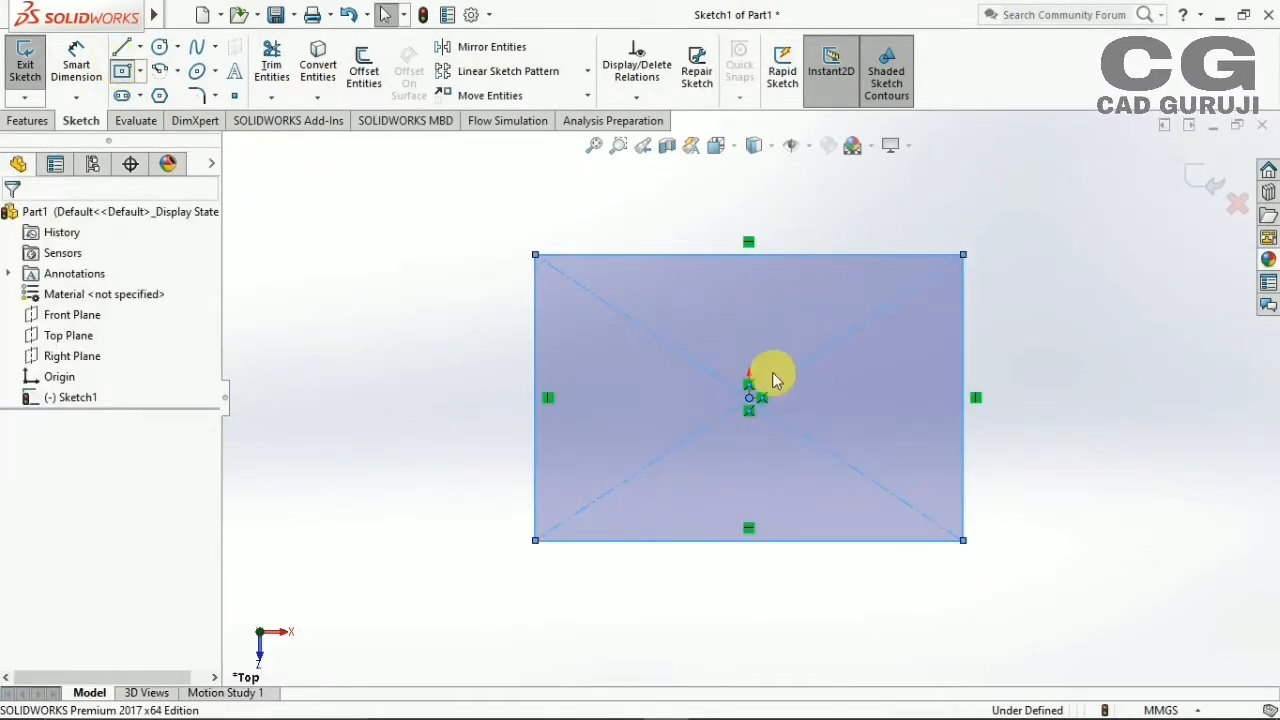
left_click(749, 398)
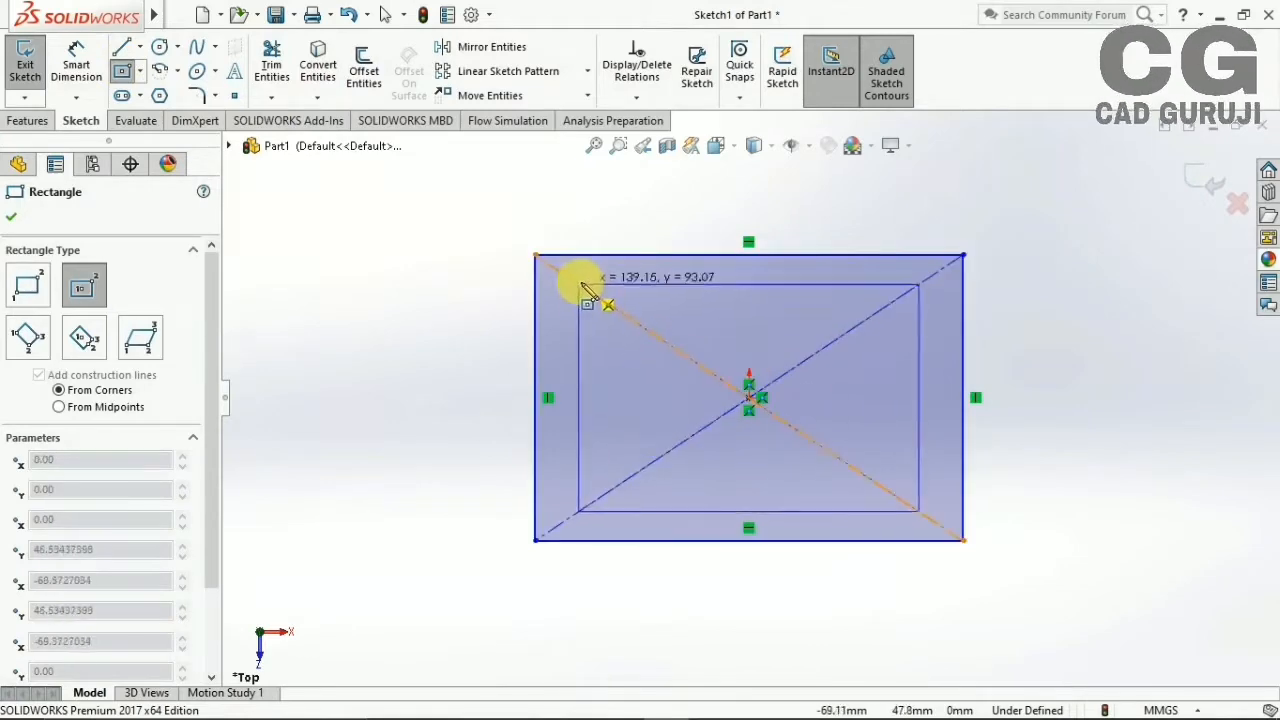
left_click(568, 277)
Dimension the outer rectangle to 450 mm wide and 450 mm high
left_click(76, 60)
left_click(666, 255)
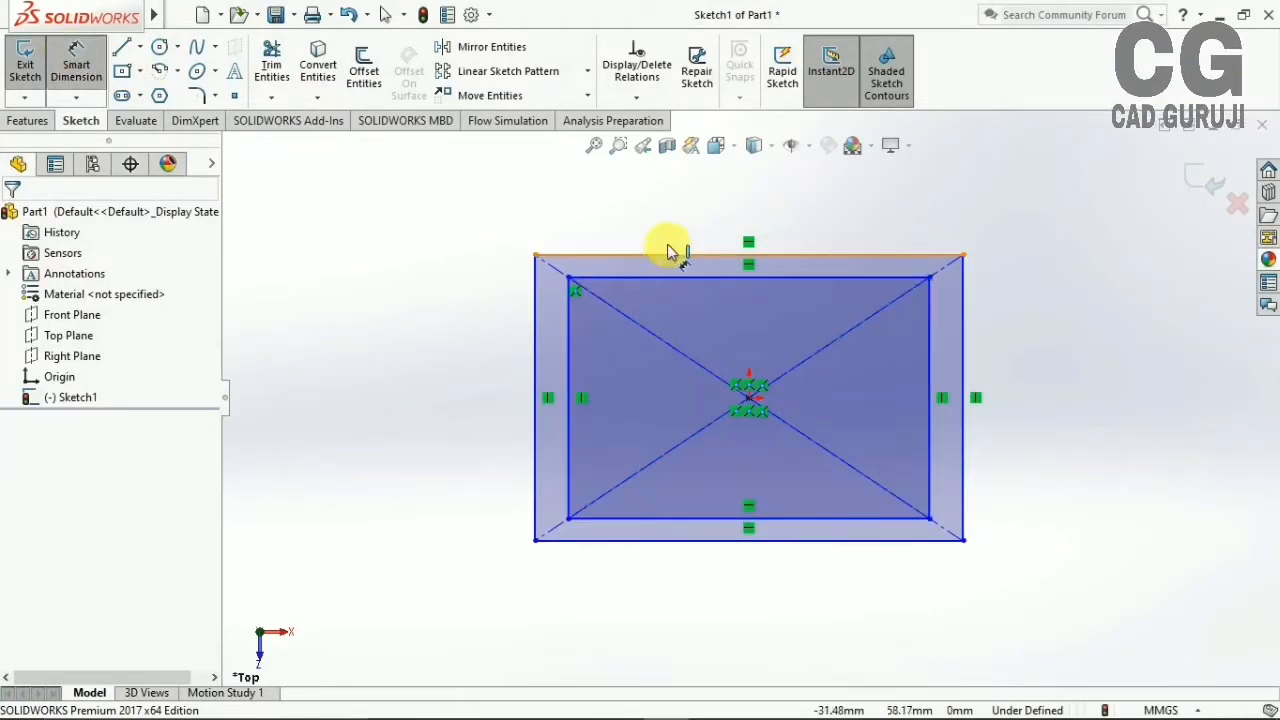
left_click(660, 200)
type("450")
key("Return")
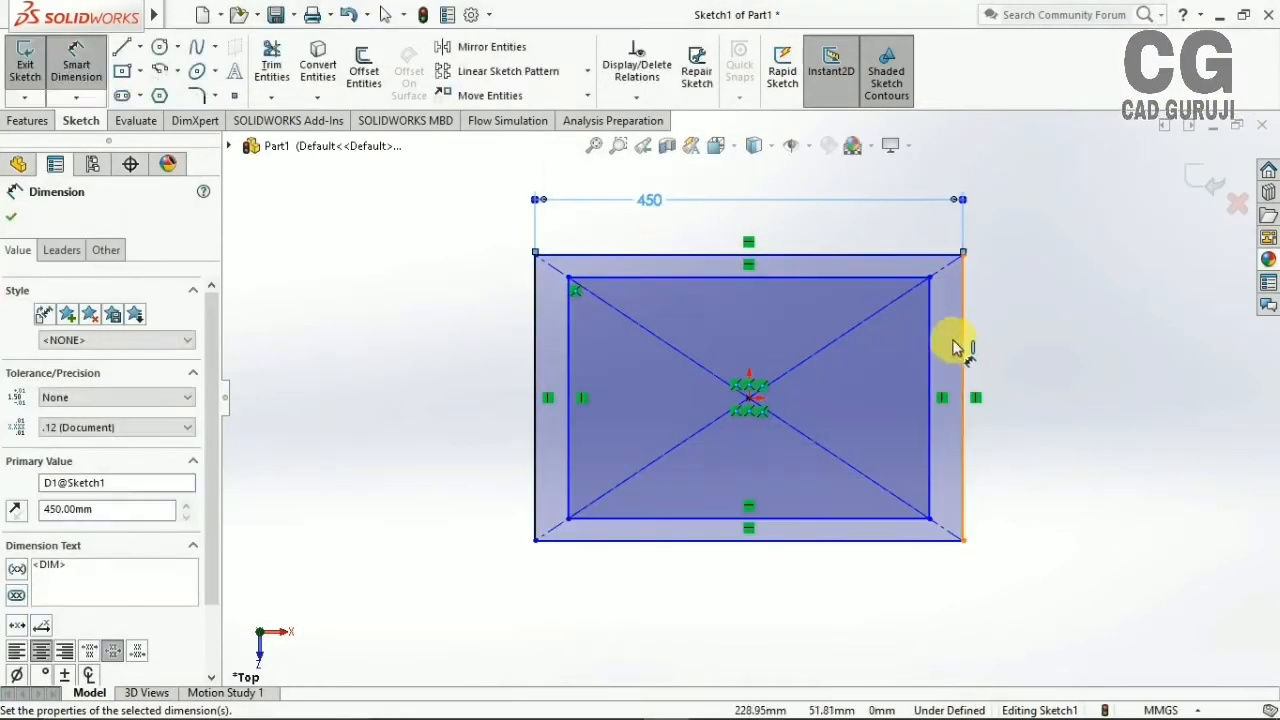
left_click(1012, 345)
type("450")
key("Return")
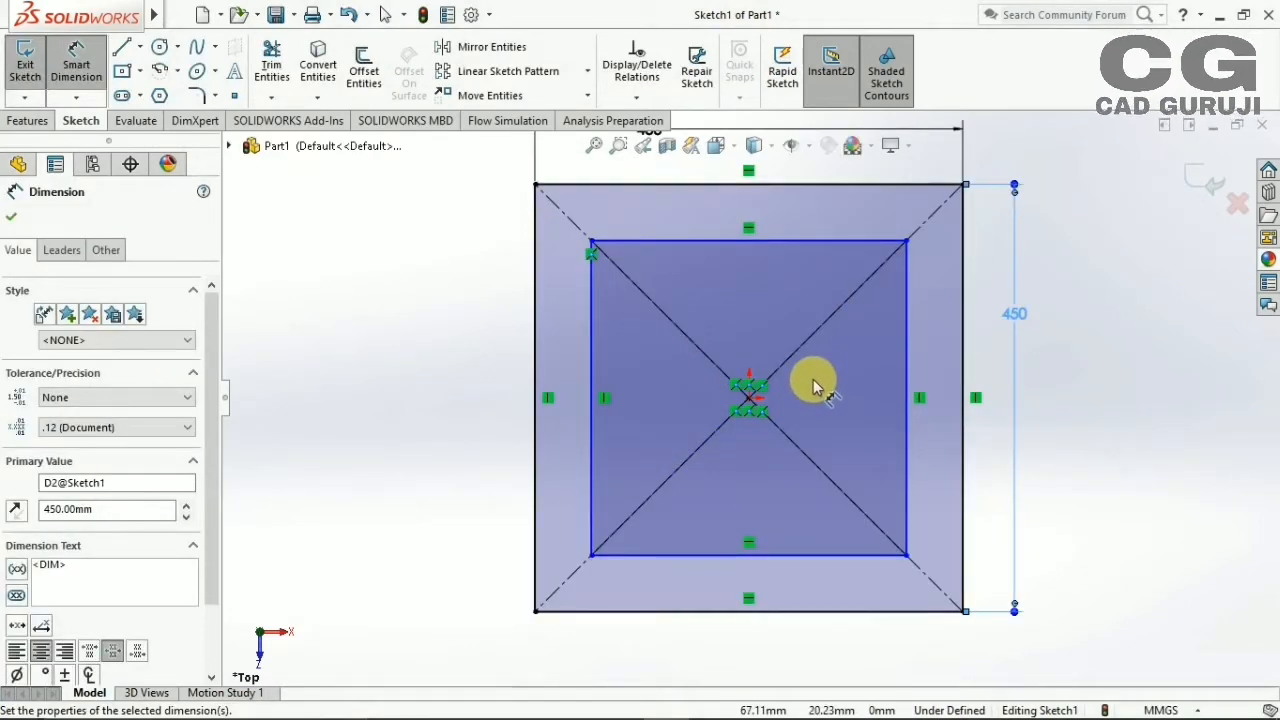
Dimension the inner rectangle's vertical side to 410 mm
left_click(912, 404)
left_click(992, 340)
type("410")
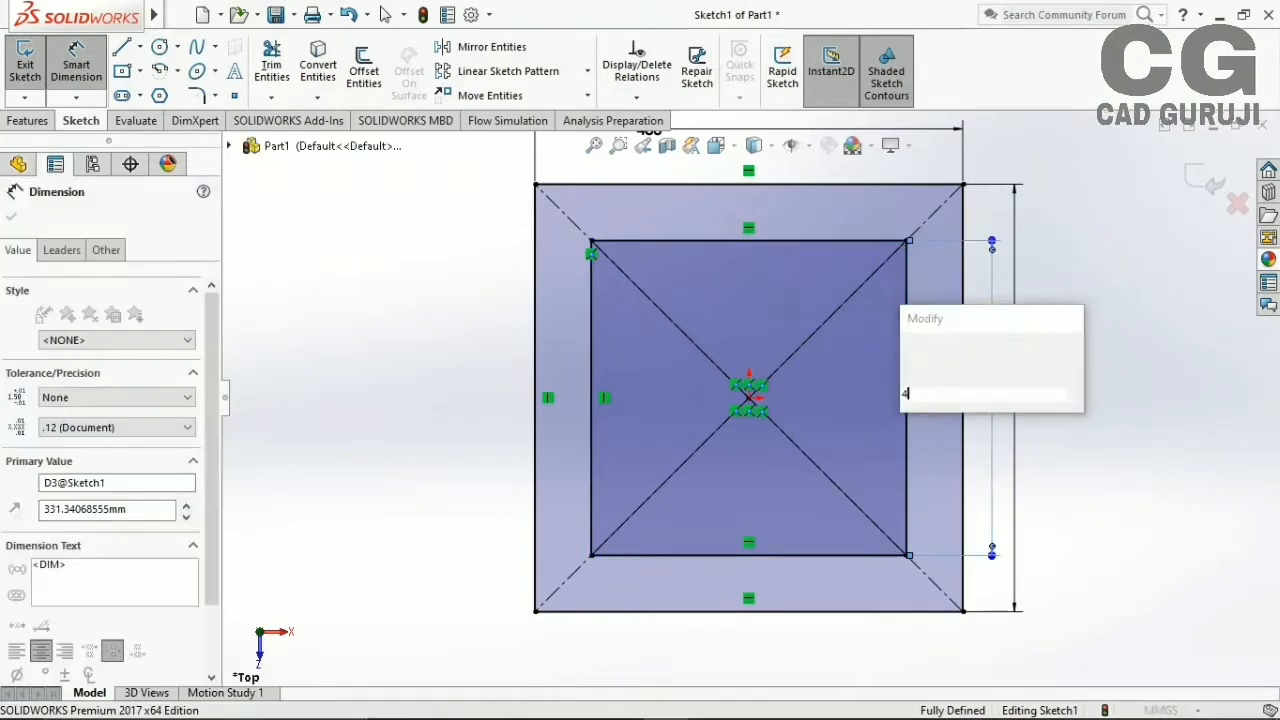
key("Return")
key("f")
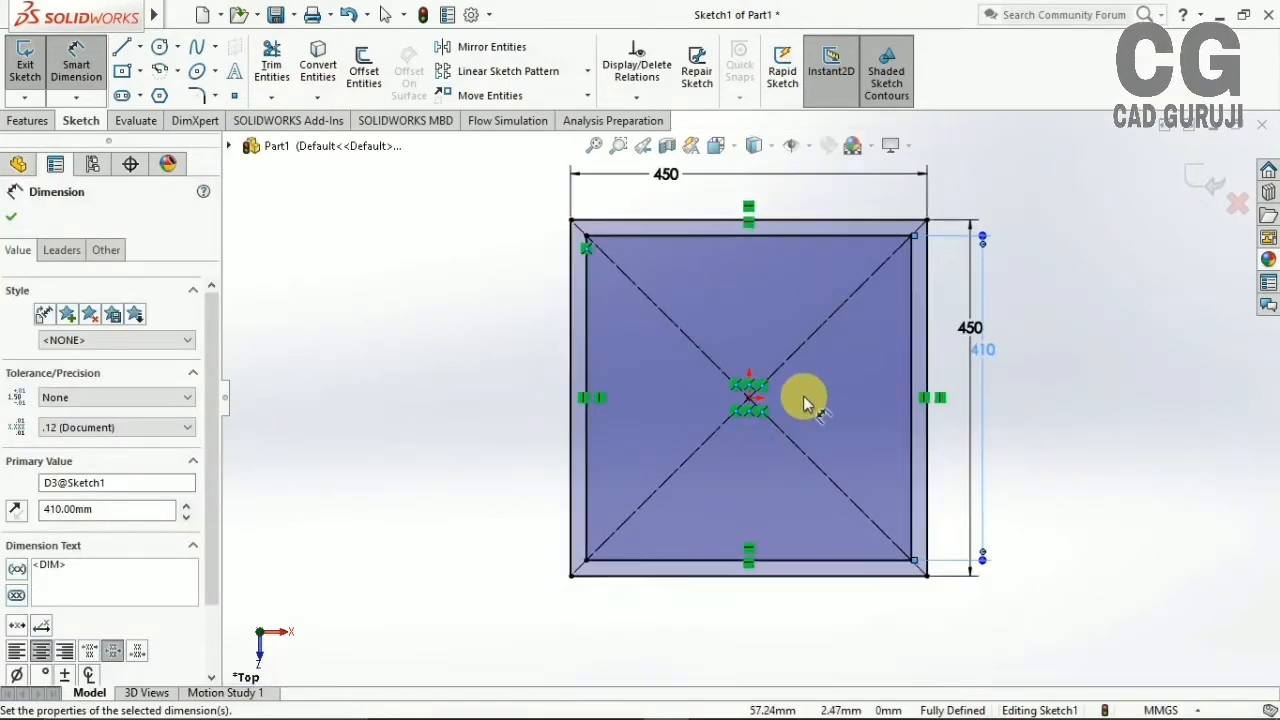
Finish the sketch and extrude the square ring profile 2 mm
left_click(1215, 188)
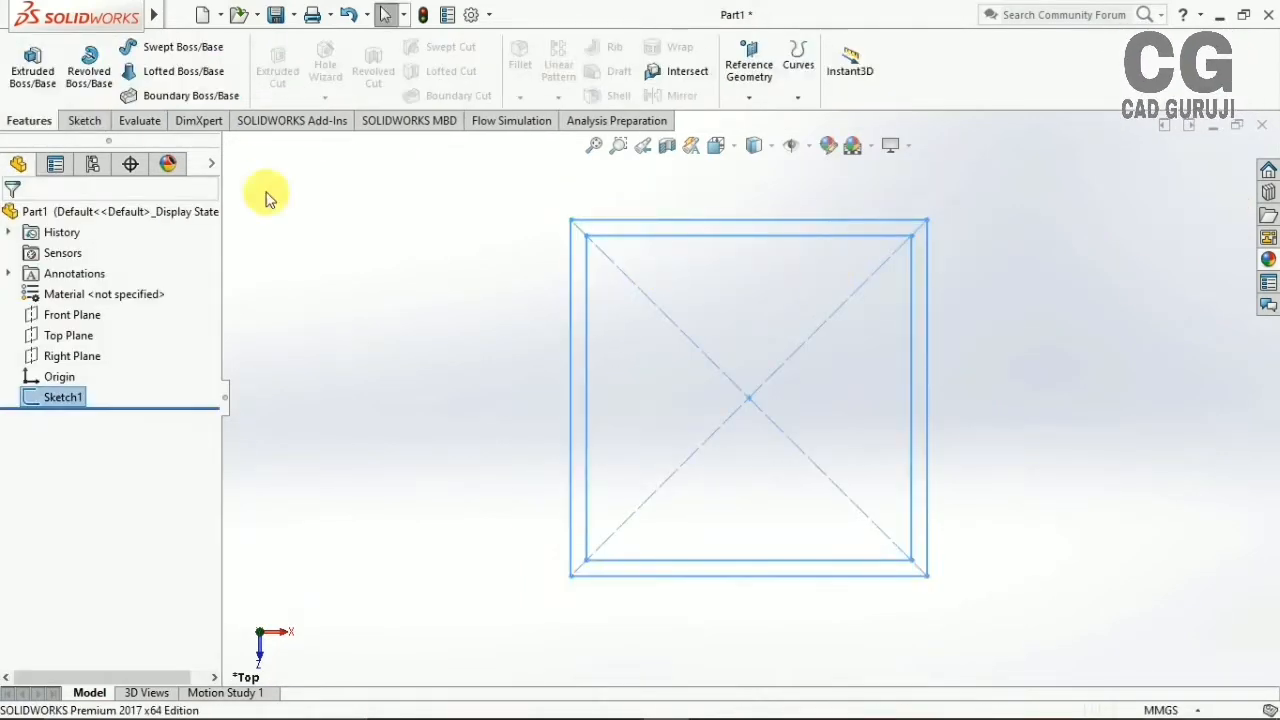
left_click(32, 66)
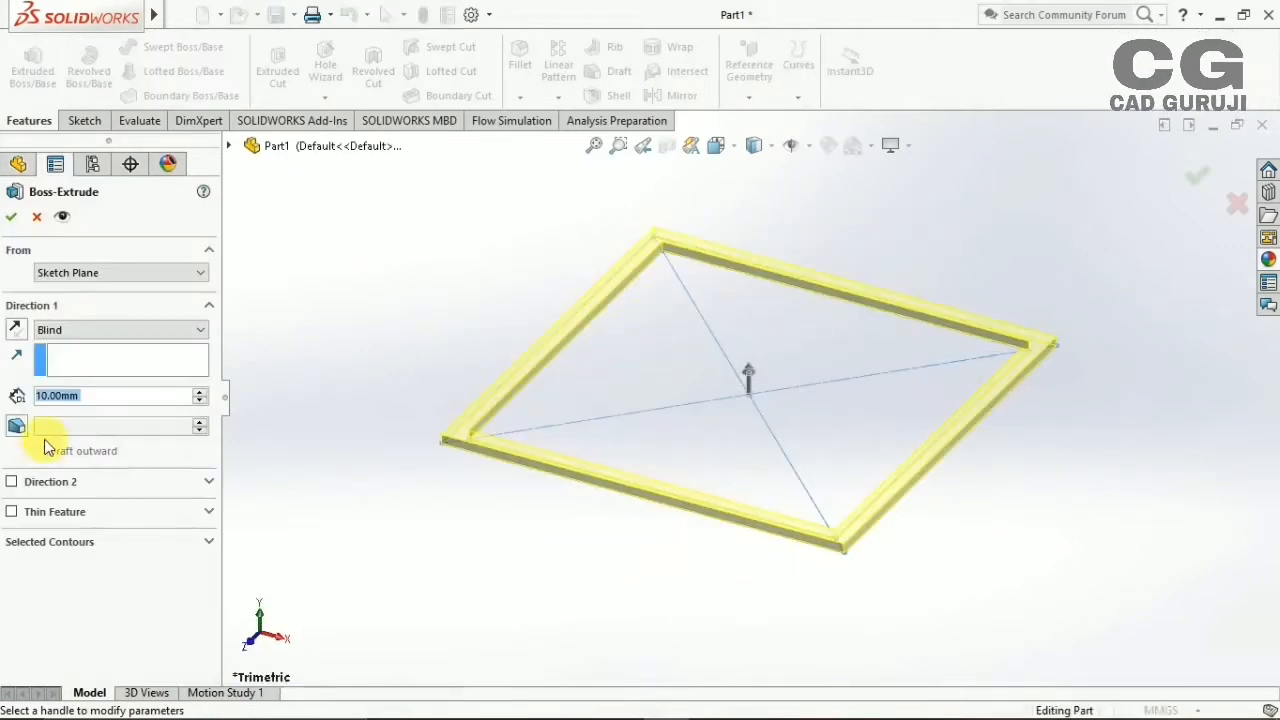
type("2")
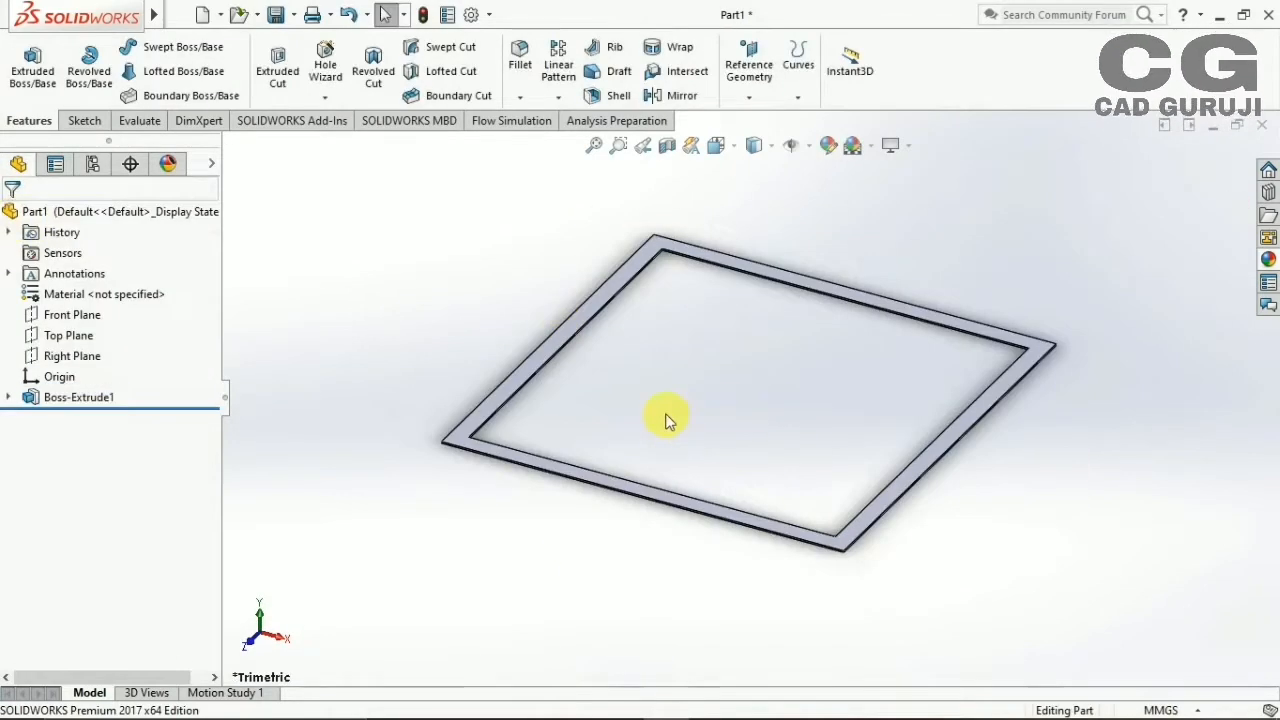
Sketch a corner rectangle about 33 mm wide on the ring's top face, spanning between opposite outer edges beside one side bar
mouse_move(666, 420)
middle_mouse_down()
mouse_move(703, 449)
mouse_move(680, 440)
middle_mouse_up()
left_click(84, 120)
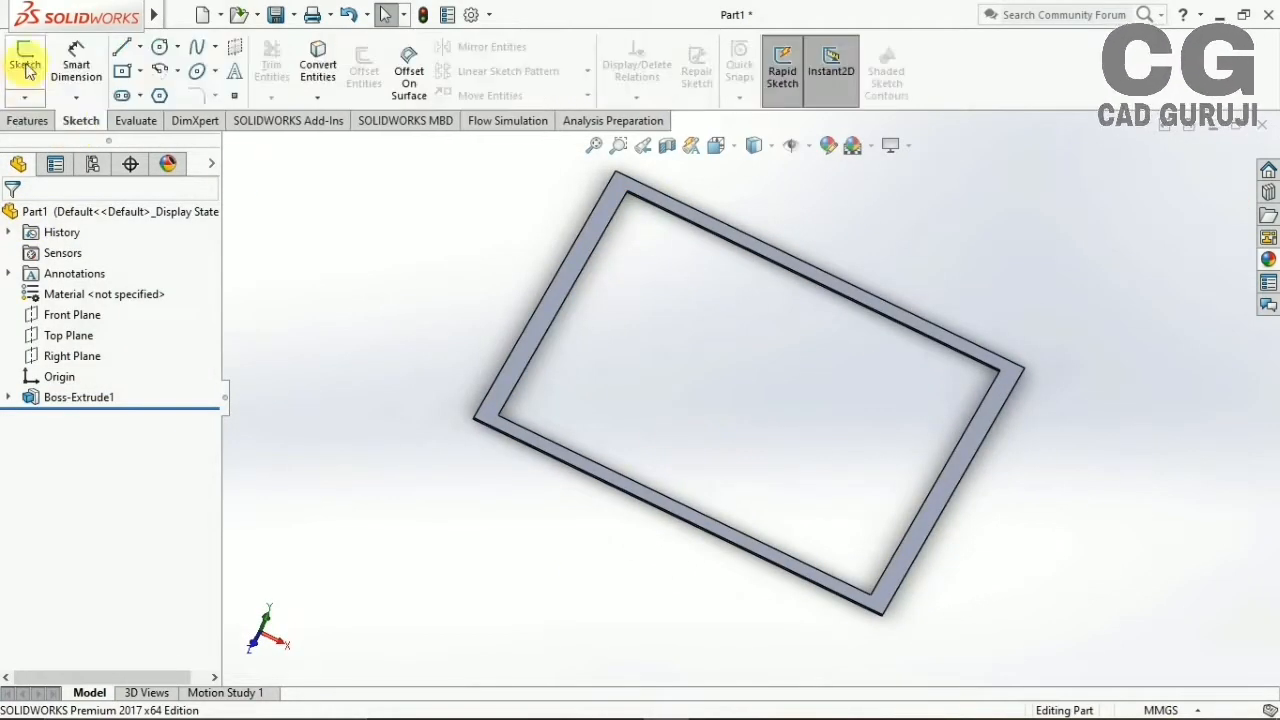
left_click(25, 65)
left_click(551, 308)
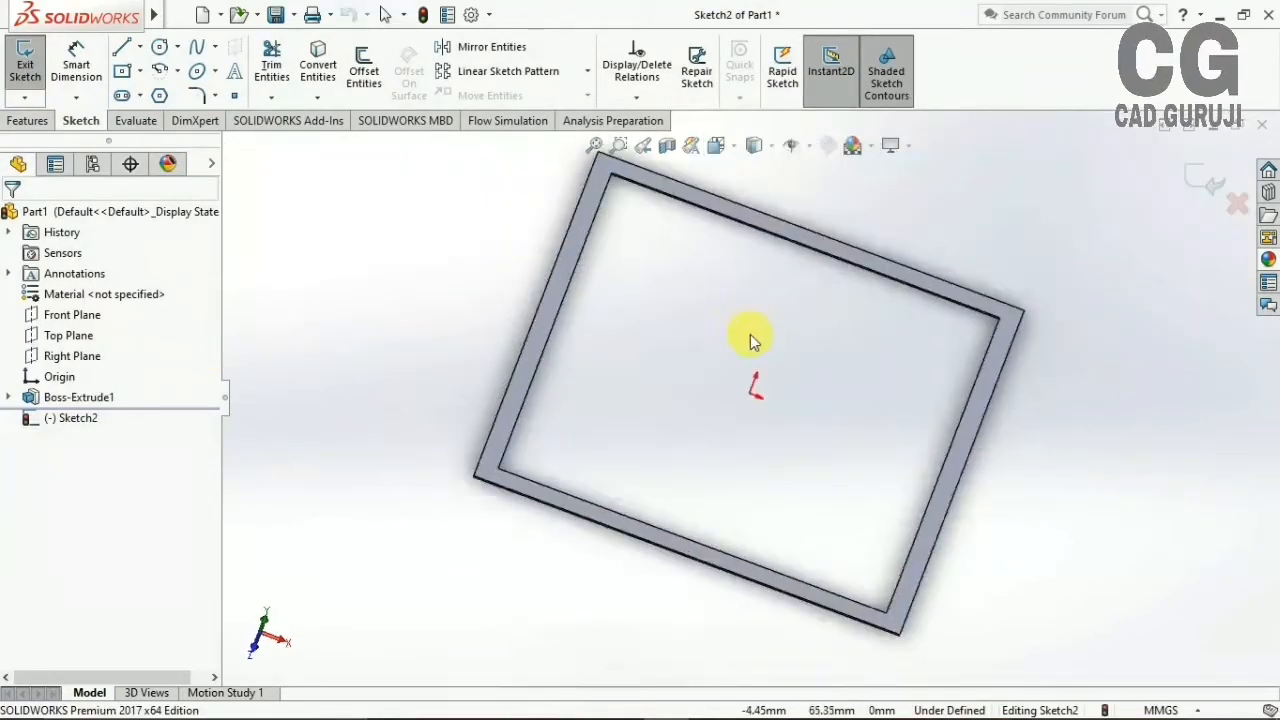
left_click(140, 71)
left_click(145, 101)
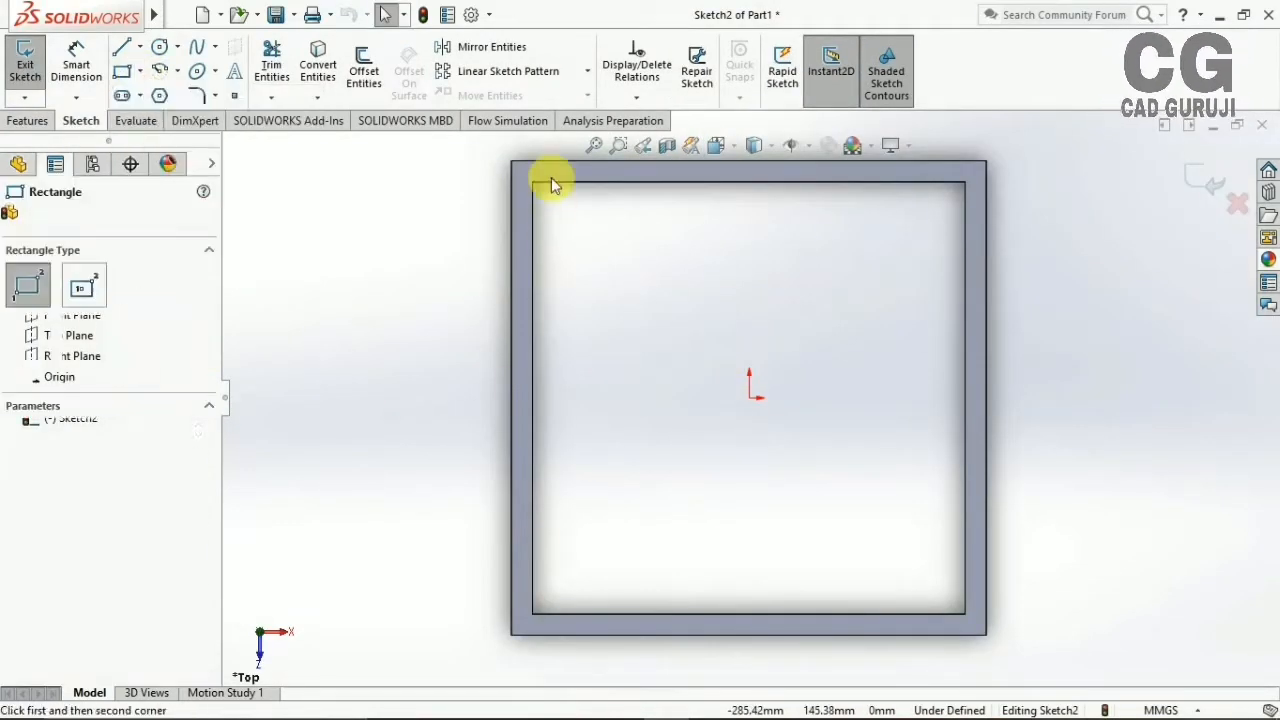
left_click(545, 161)
left_click(583, 633)
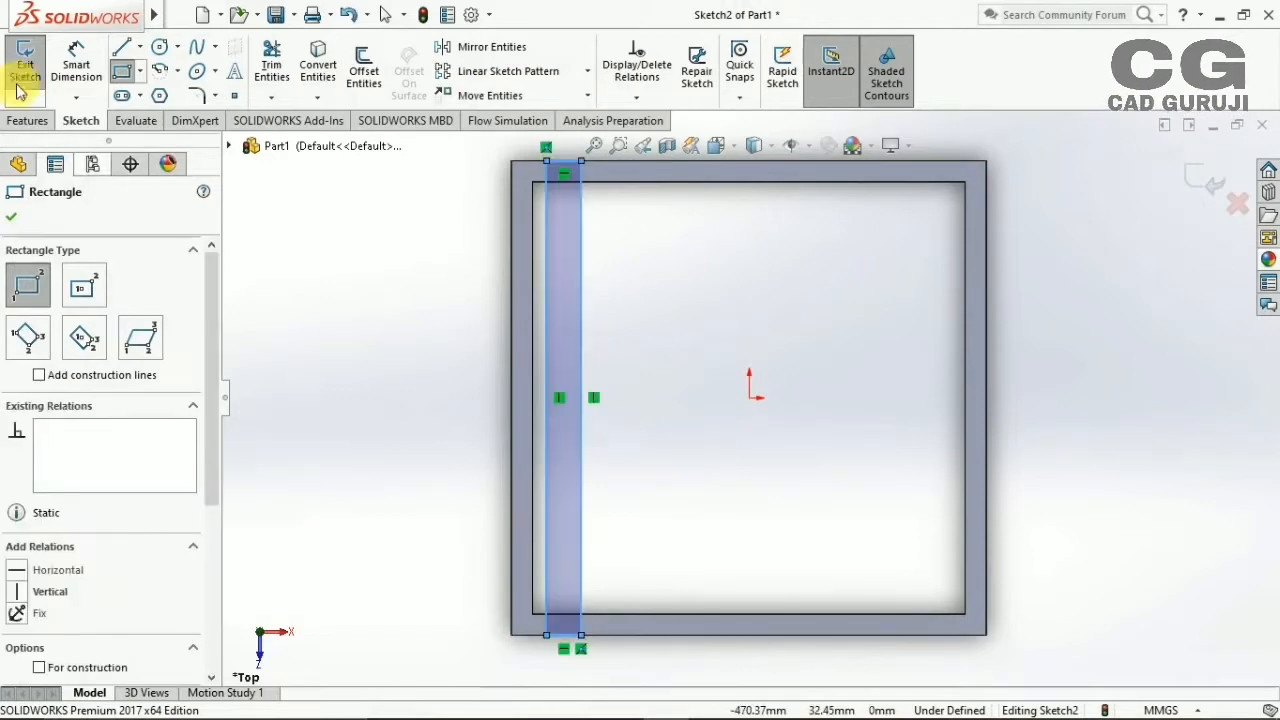
Set the narrow rectangle's width to 15 mm
left_click(76, 62)
left_click(563, 634)
left_click(510, 665)
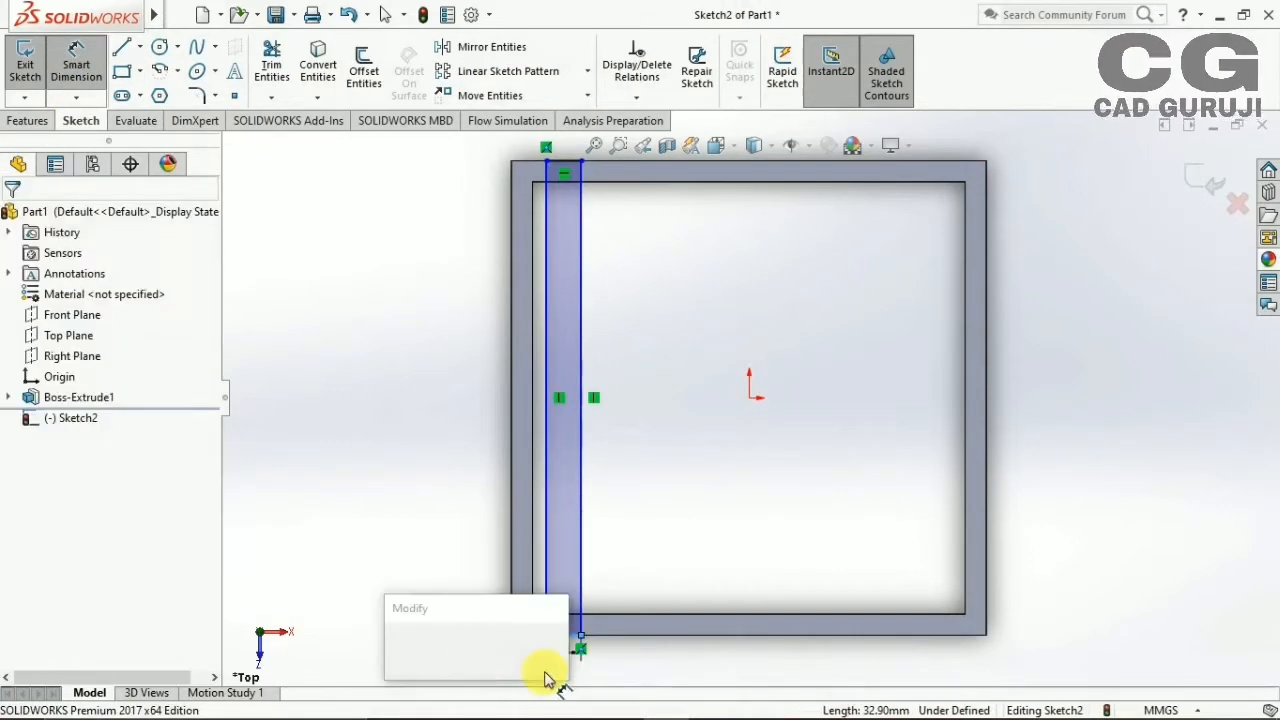
type("15")
key("Return")
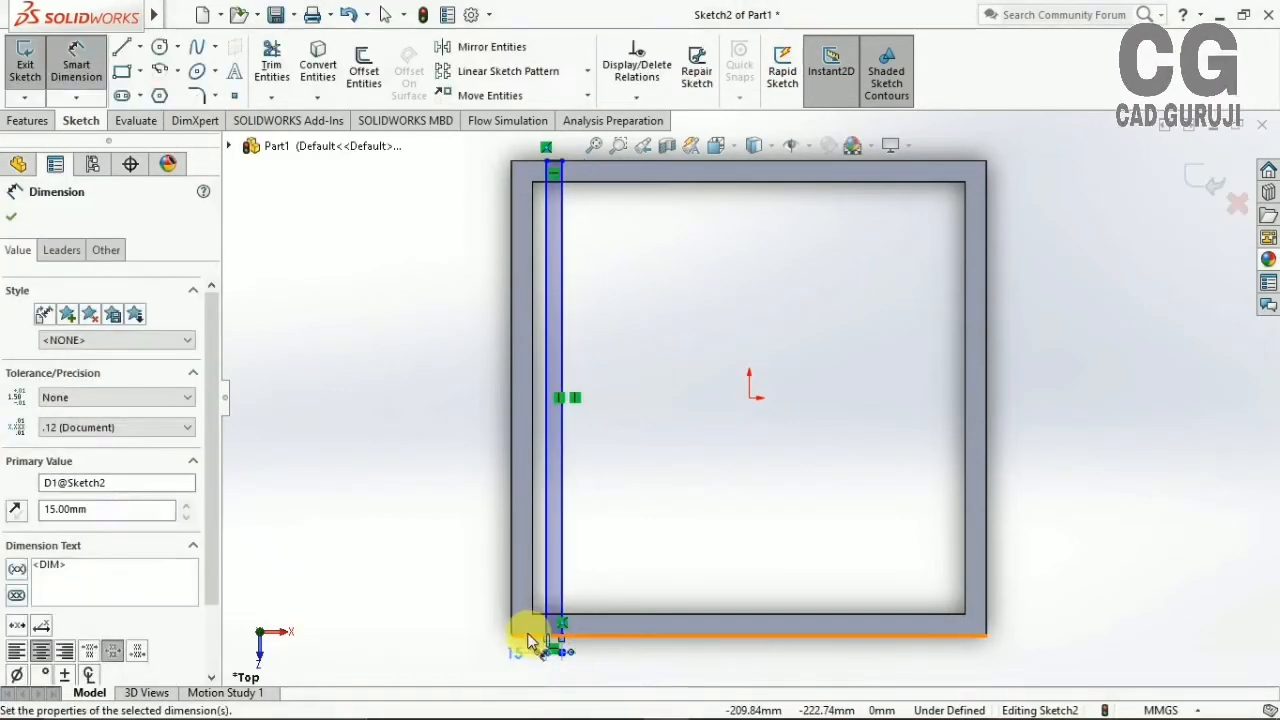
Dimension the gap between the ring's inner edge and the narrow rectangle's nearest long side to 15 mm
left_click(533, 217)
left_click(546, 216)
left_click(407, 246)
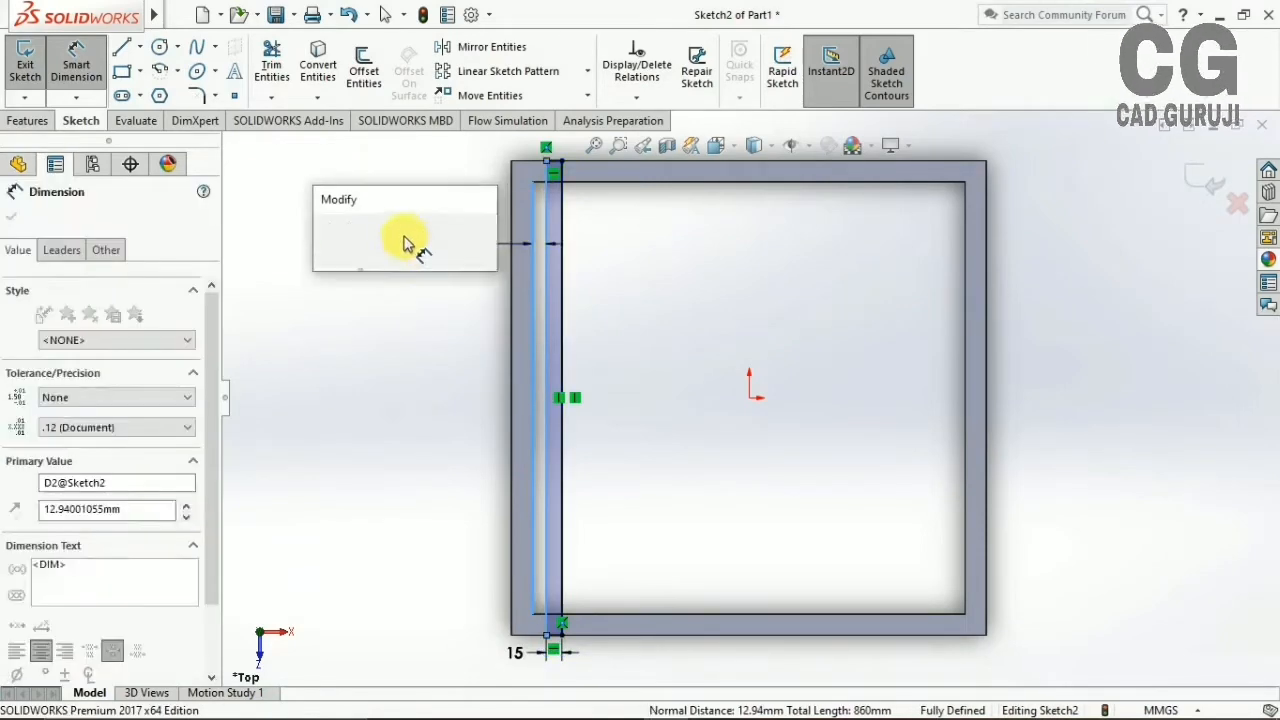
type("15")
key("Return")
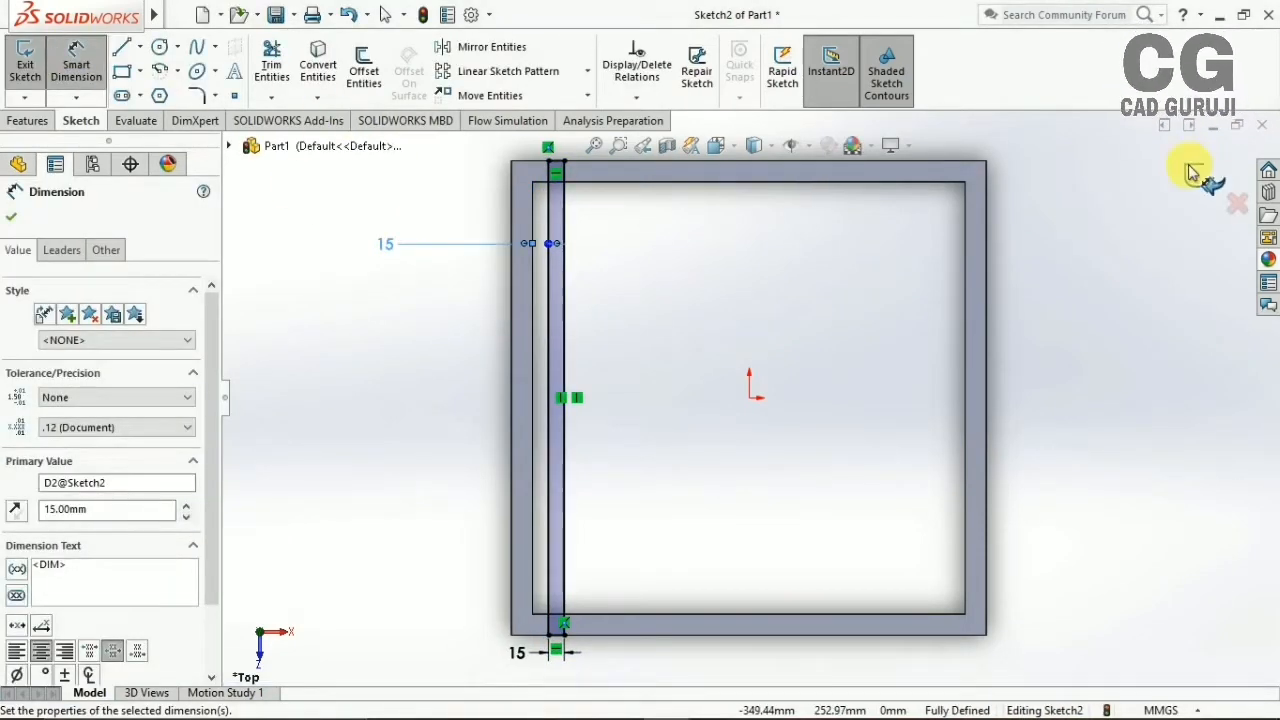
Finish the sketch and extrude the slat 2 mm, merged with the ring
left_click(1193, 172)
left_click(28, 120)
left_click(32, 70)
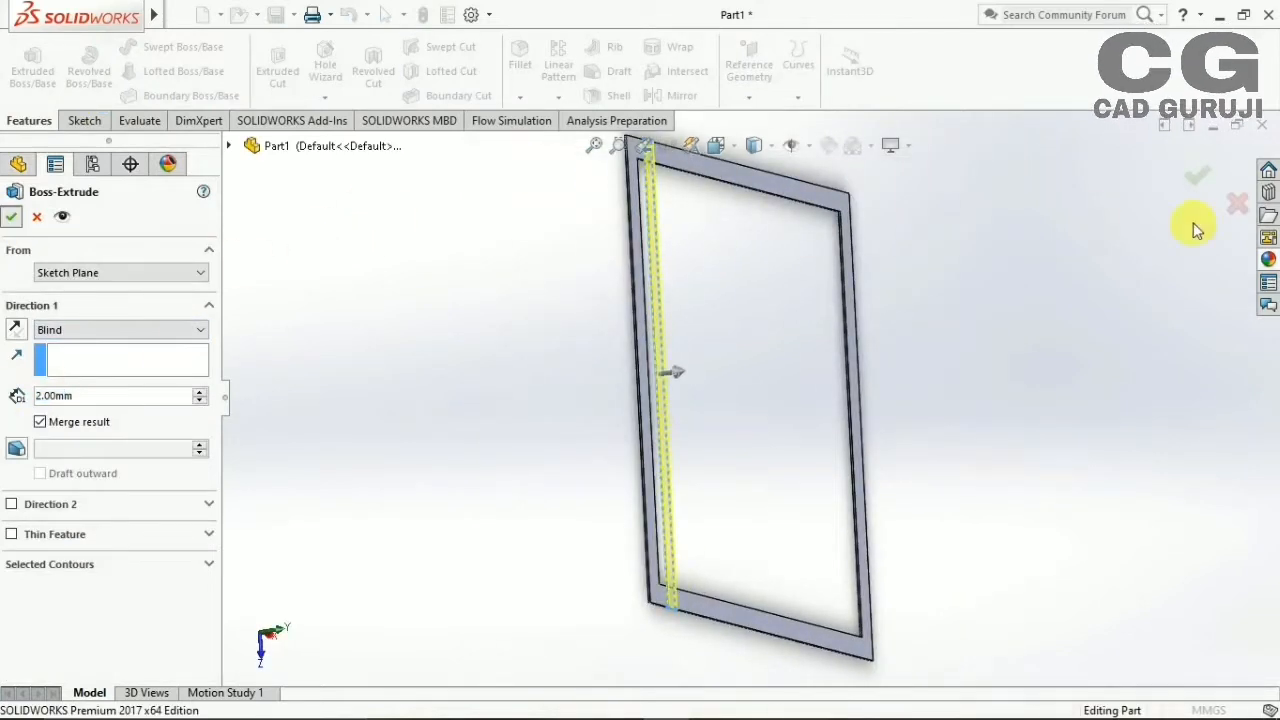
left_click(1197, 177)
Set up a linear pattern of the slat along the ring's inner edge with 14 instances at 30 mm spacing
middle_click_drag(901, 236, 363, 288)
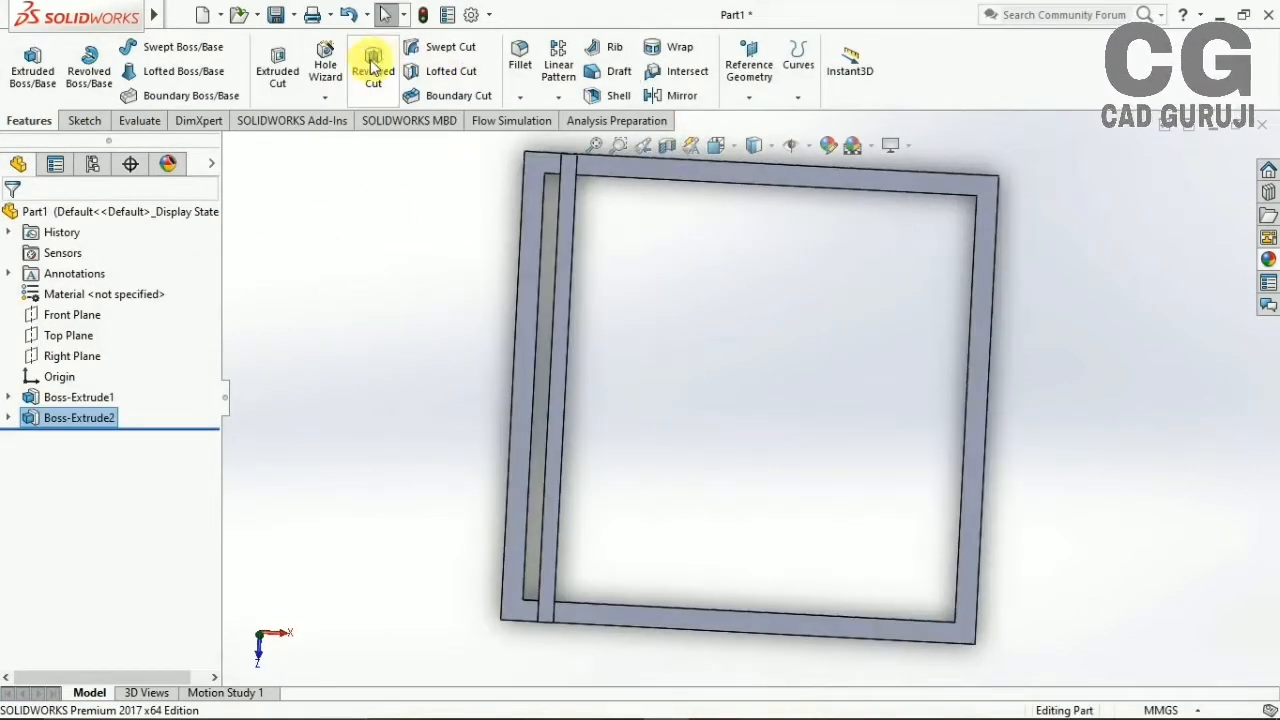
left_click(564, 242)
left_click(558, 65)
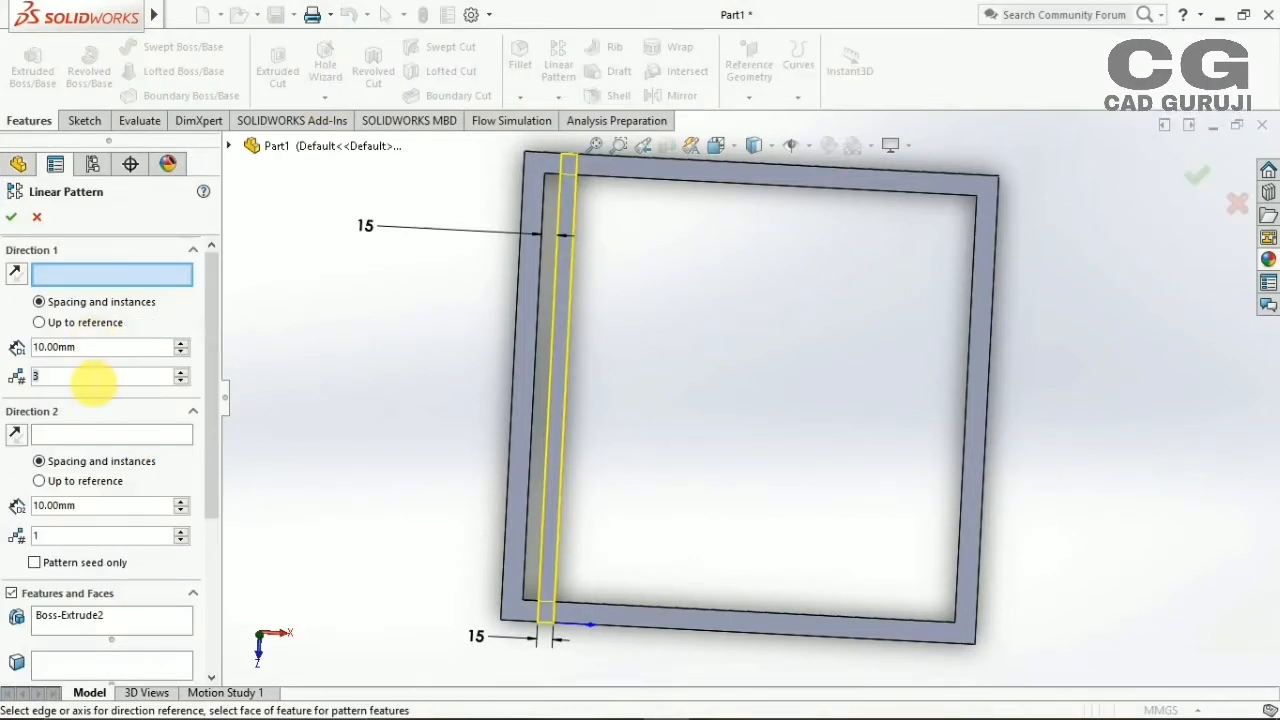
type("14")
left_click(662, 176)
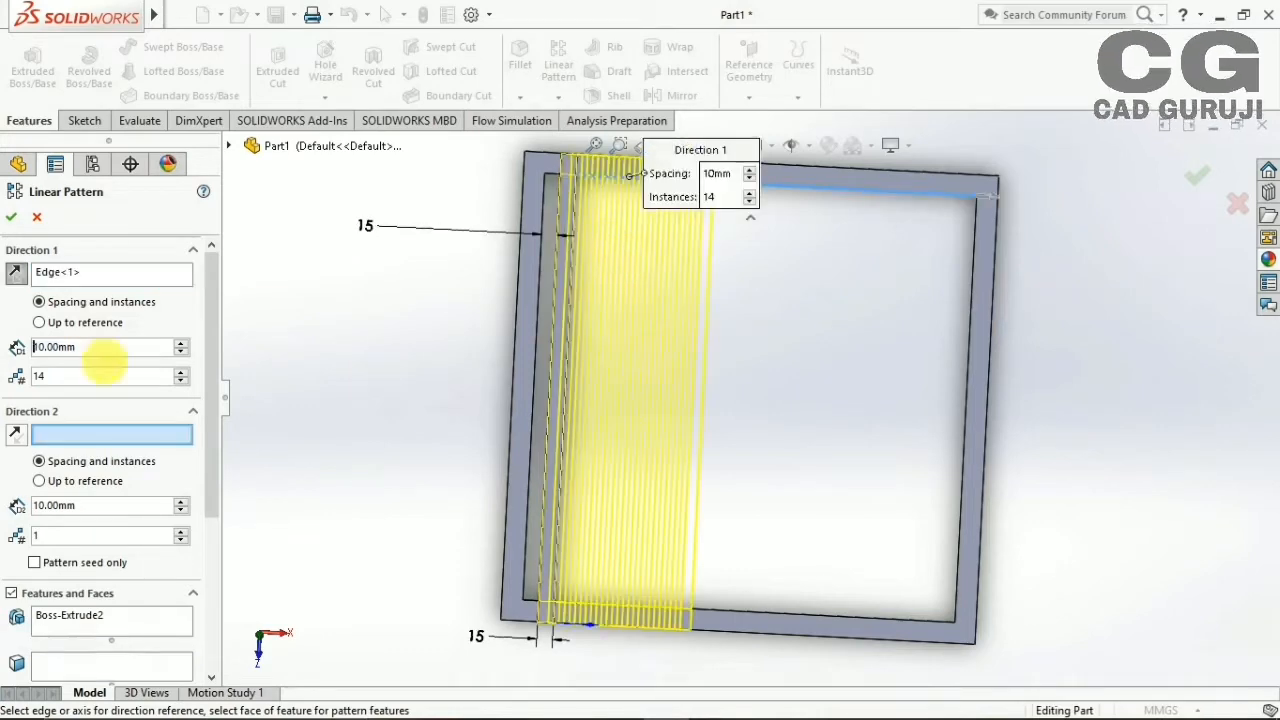
type("30")
key("Return")
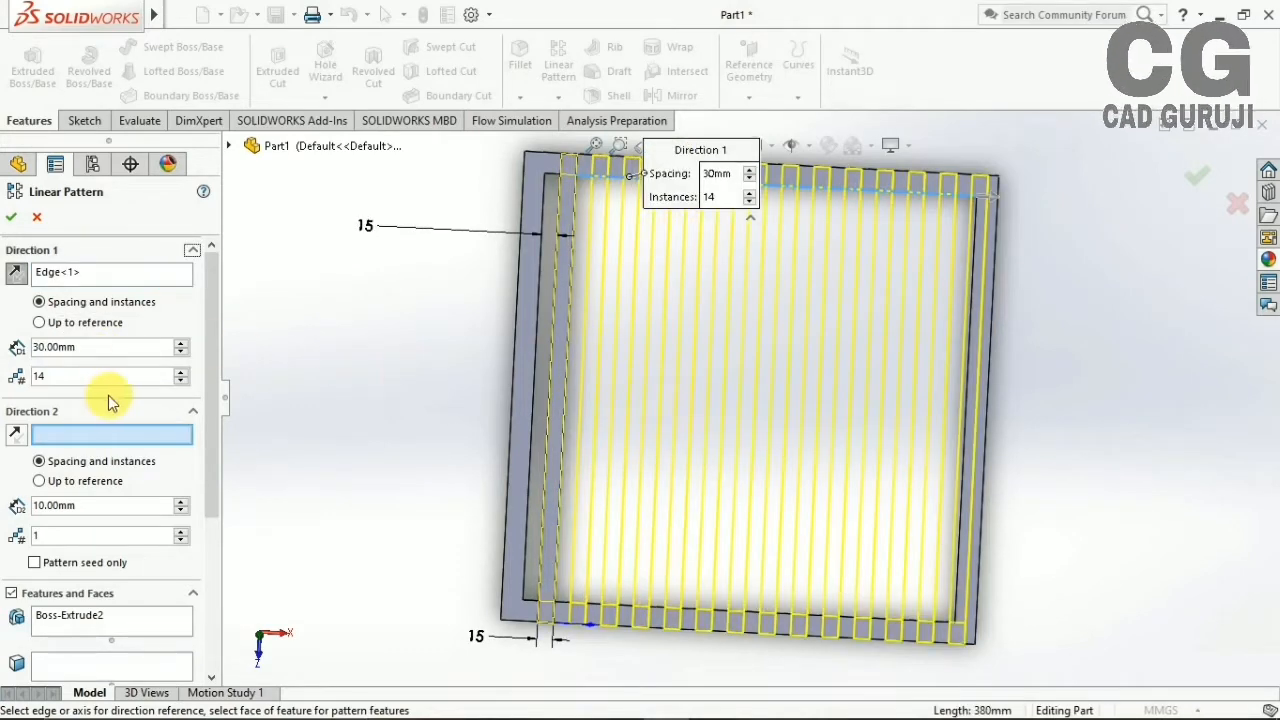
Set the slat pattern's instance count to 13 and accept the linear pattern
type("3")
key("Return")
middle_click_drag(792, 374, 916, 336)
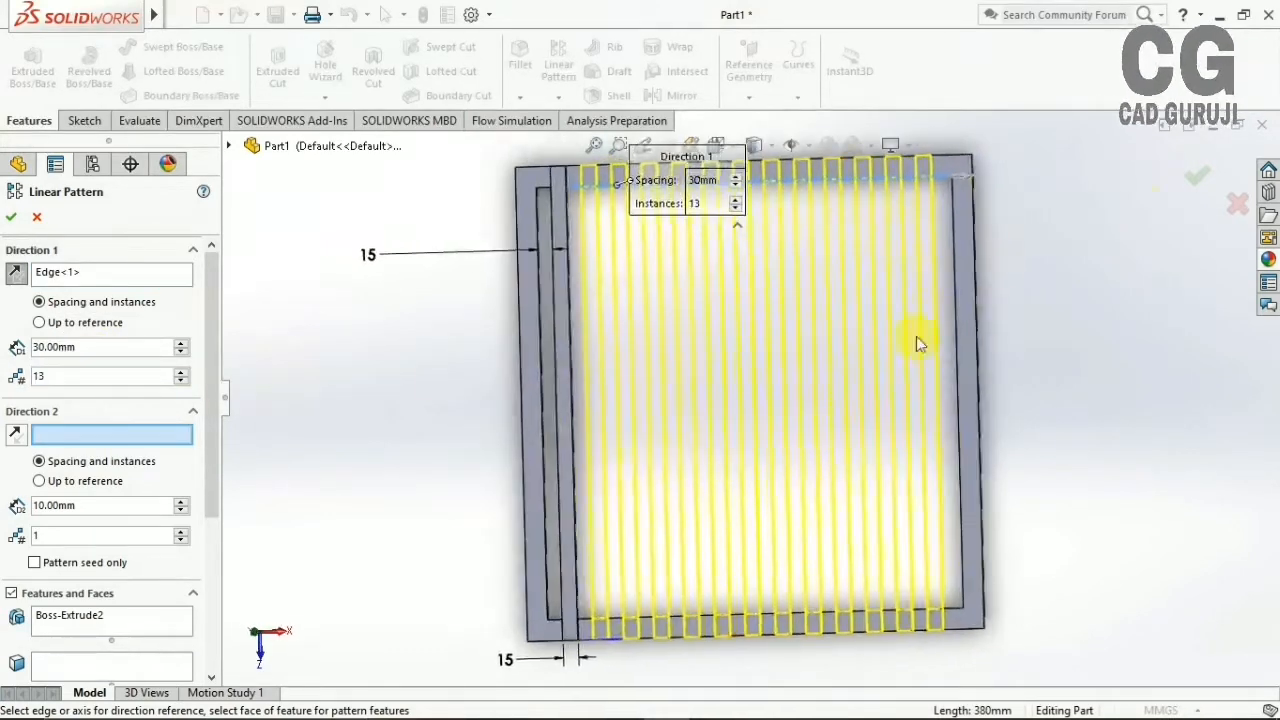
left_click(1197, 177)
Start a sketch on the slatted frame's thin front side face and orient the model to the Front view
mouse_move(1122, 250)
middle_mouse_down()
mouse_move(900, 329)
mouse_move(886, 372)
mouse_move(743, 357)
mouse_move(650, 412)
middle_mouse_up()
left_click(1083, 258)
left_click(80, 120)
left_click(22, 62)
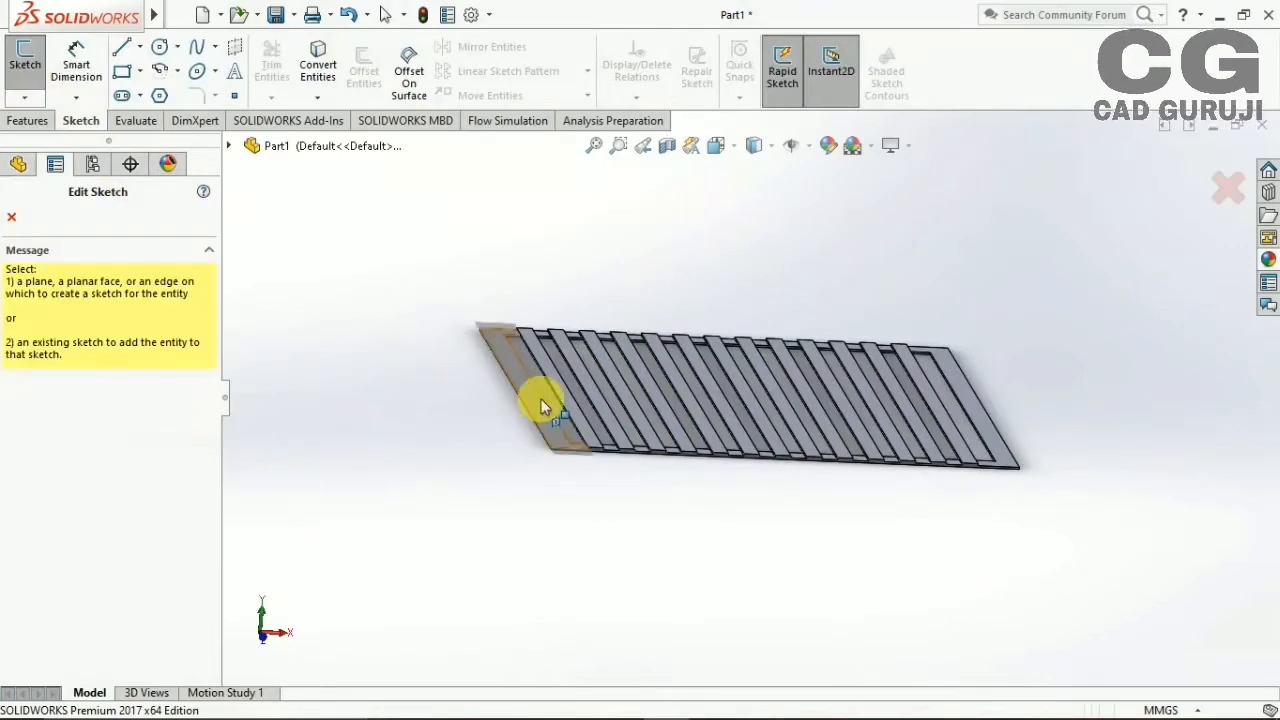
scroll(560, 475, "down", 6)
left_click(528, 222)
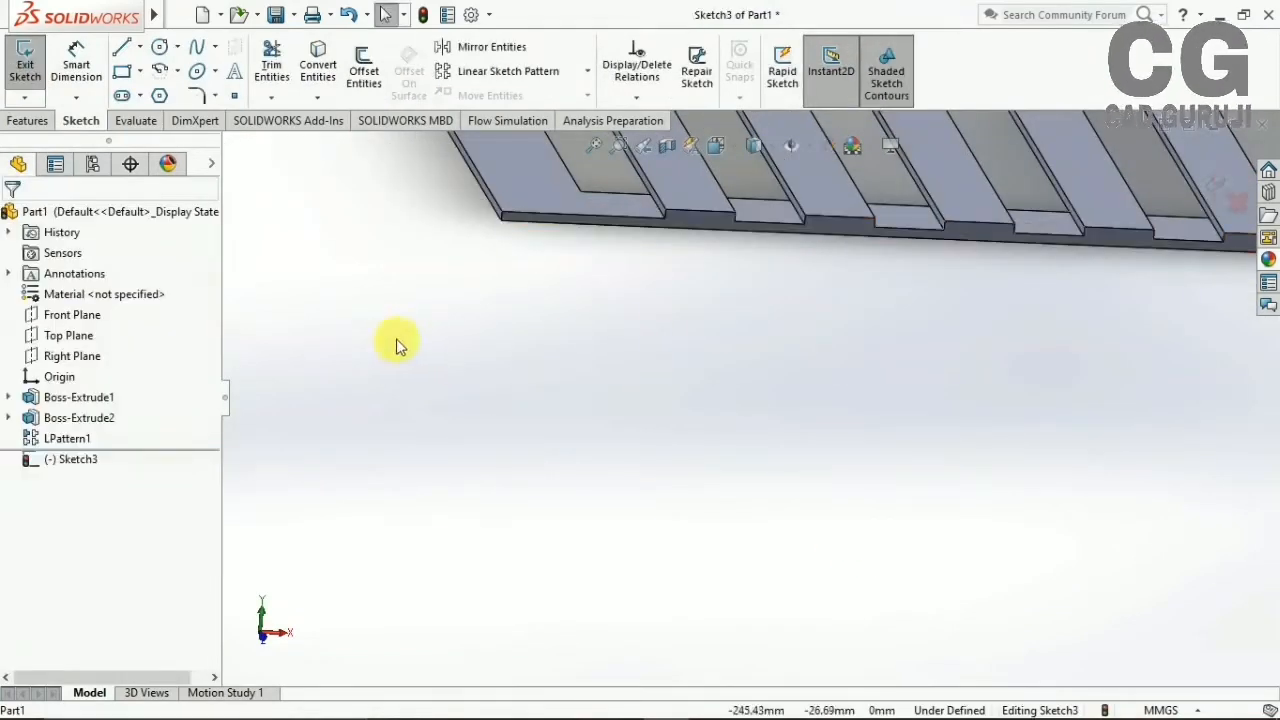
left_click(716, 146)
left_click(712, 448)
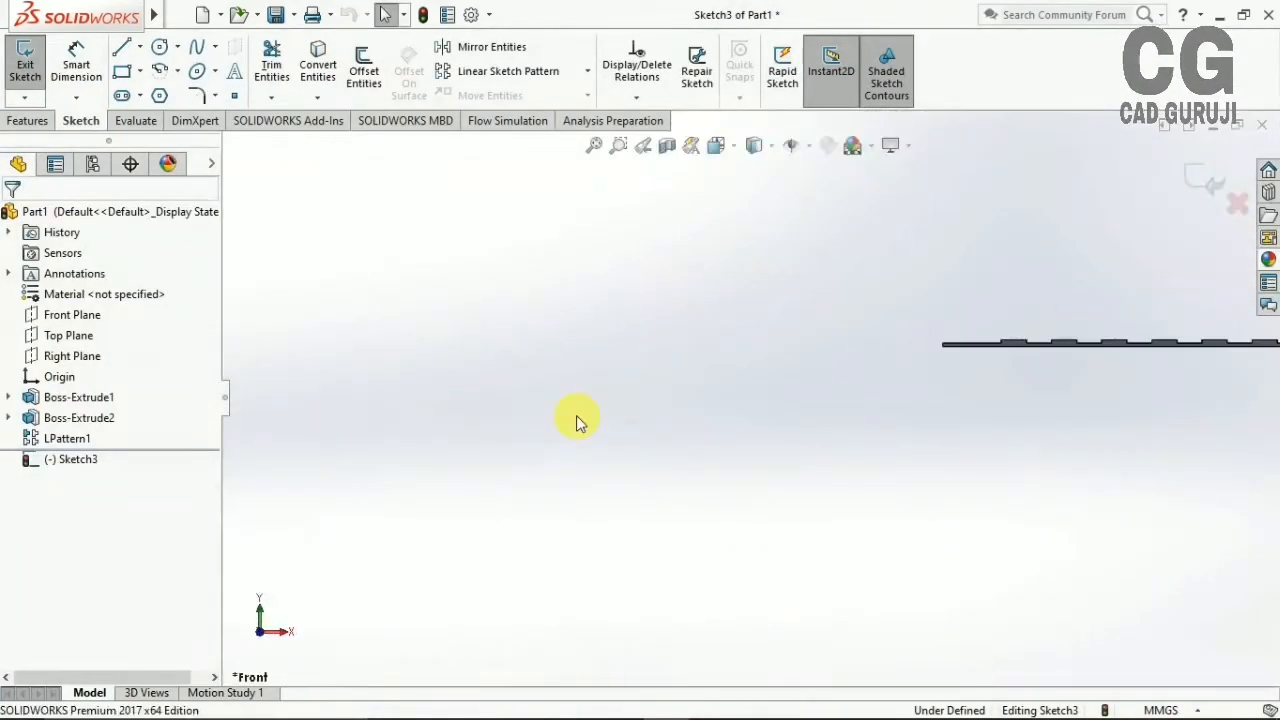
Sketch an upright rectangle about 150 mm tall and 25 mm wide from the slatted frame's outer corner
scroll(902, 352, "down", 3)
scroll(900, 346, "up", 3)
scroll(850, 364, "down", 5)
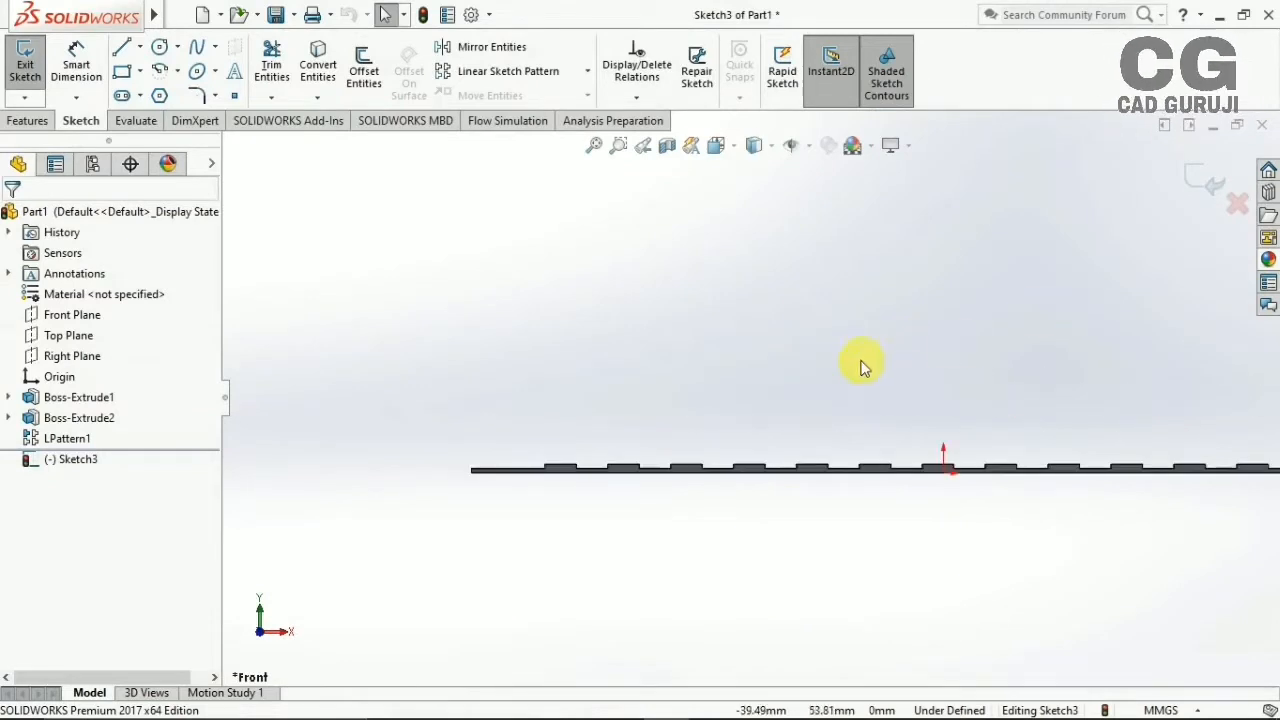
left_click(122, 72)
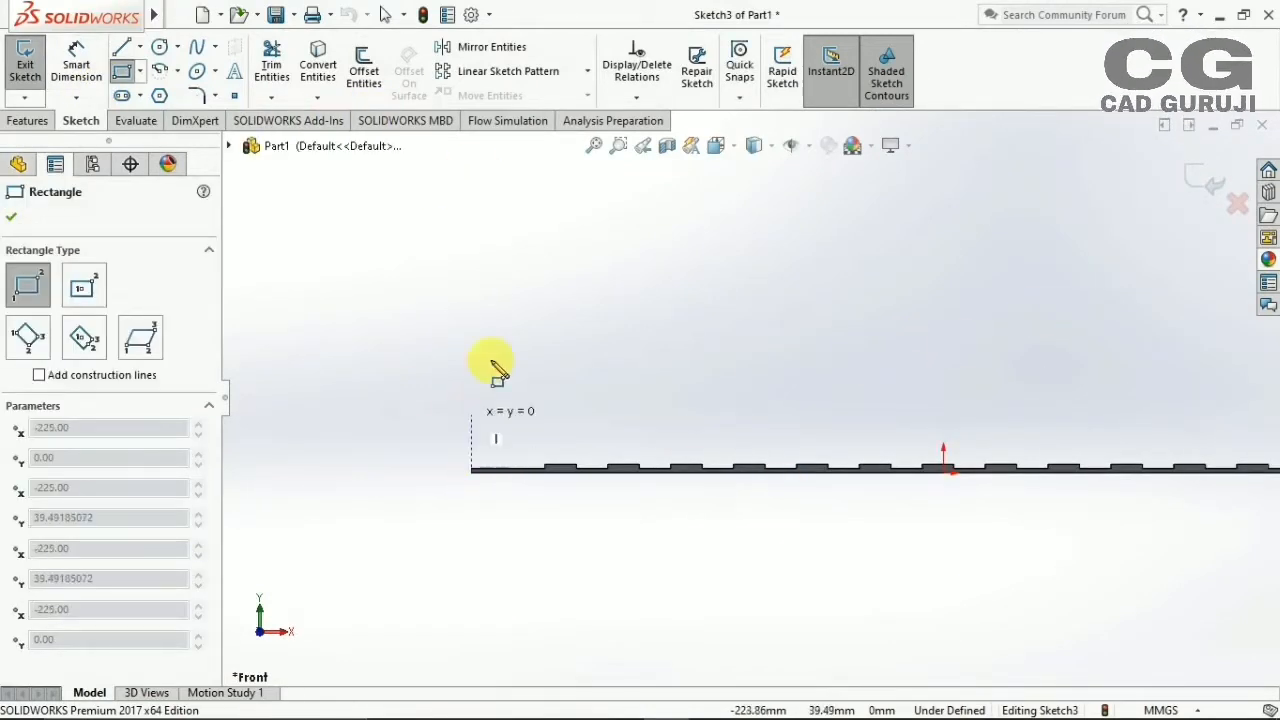
left_click(525, 158)
Dimension the upright rectangle to 200 mm tall and 2 mm wide, and finish the sketch
left_click(78, 64)
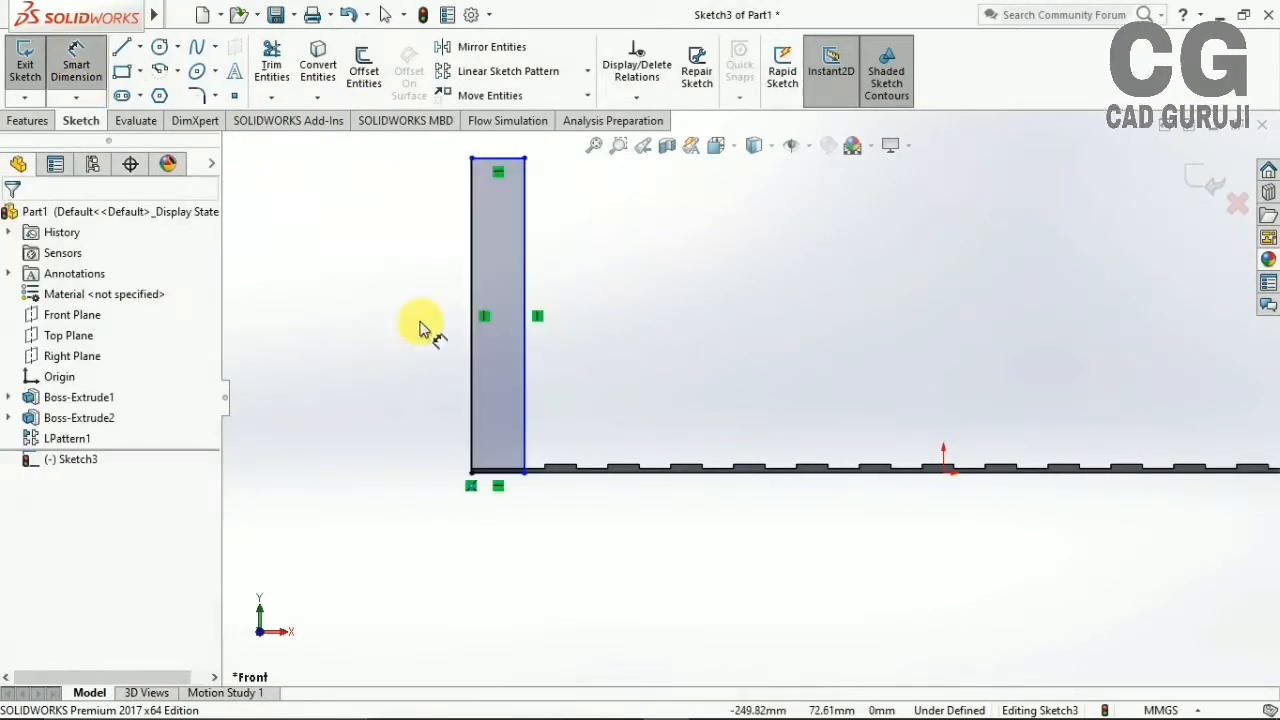
left_click(479, 337)
left_click(423, 306)
key("Return")
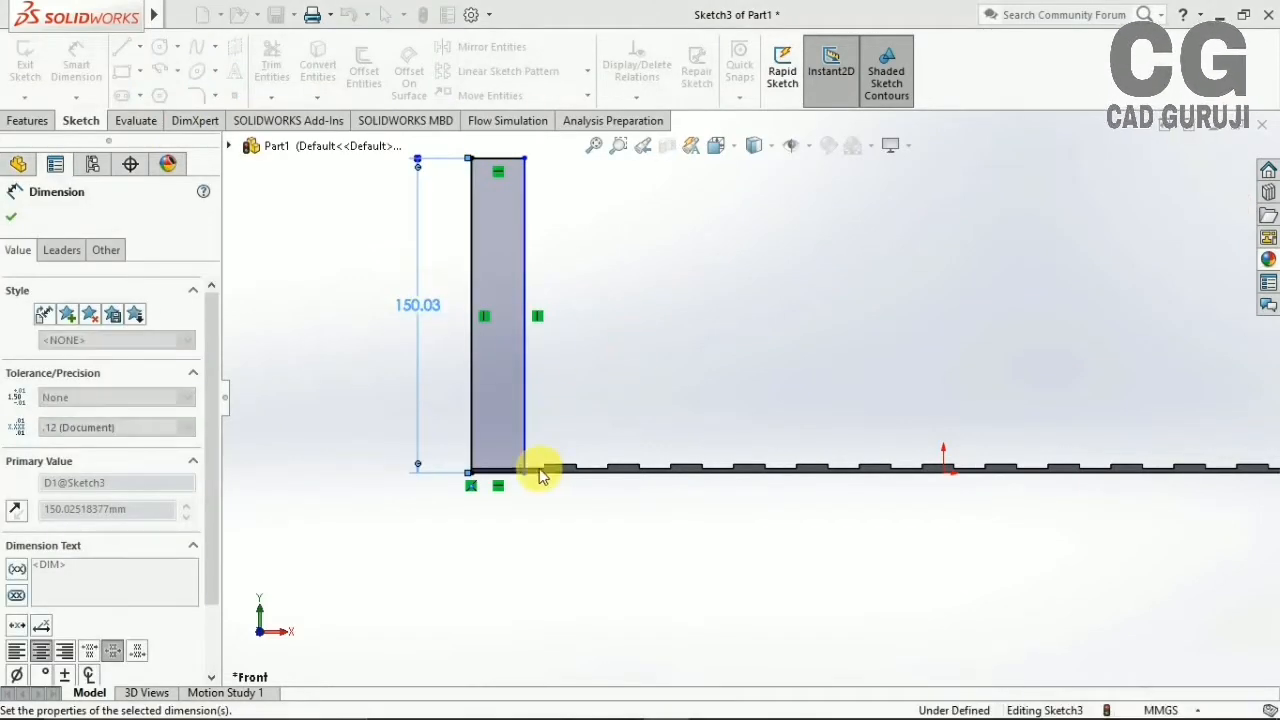
left_click(500, 470)
left_click(503, 537)
type("2")
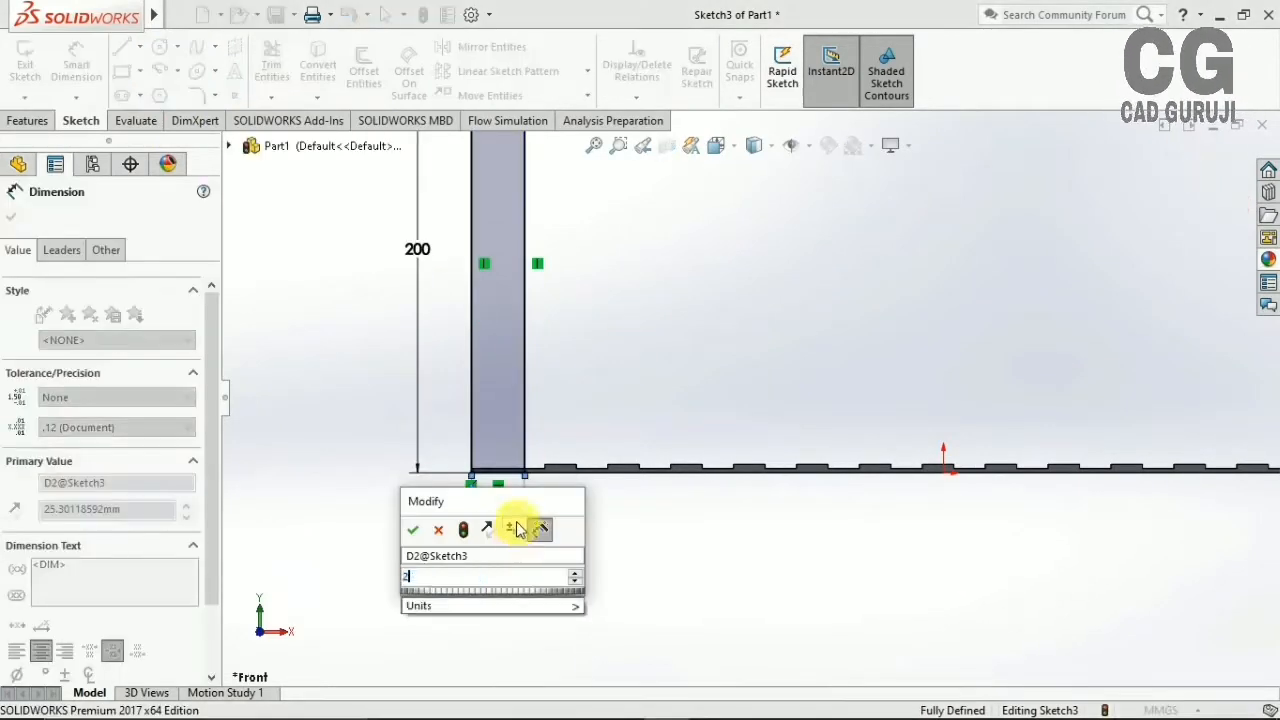
key("Return")
left_click(1202, 189)
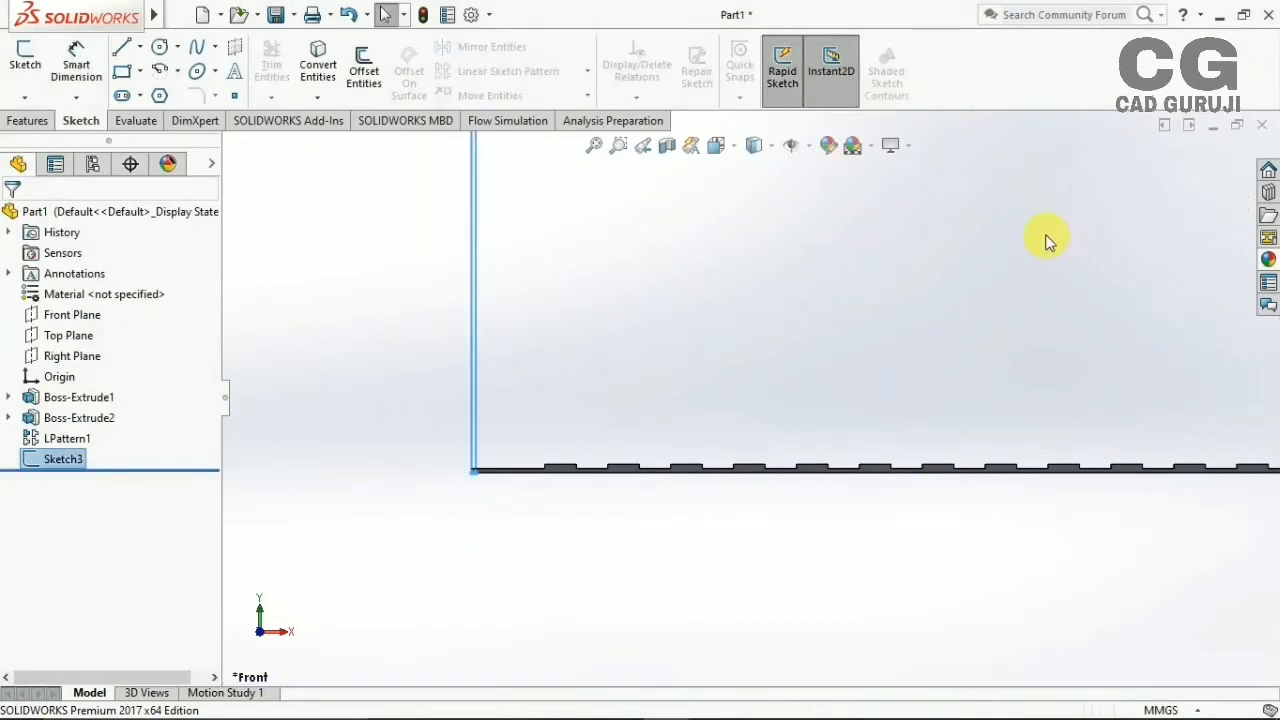
Try to extrude the thin upright rectangle outward from the slatted frame's front side
middle_click_drag(1046, 236, 376, 574)
scroll(549, 423, "up", 4)
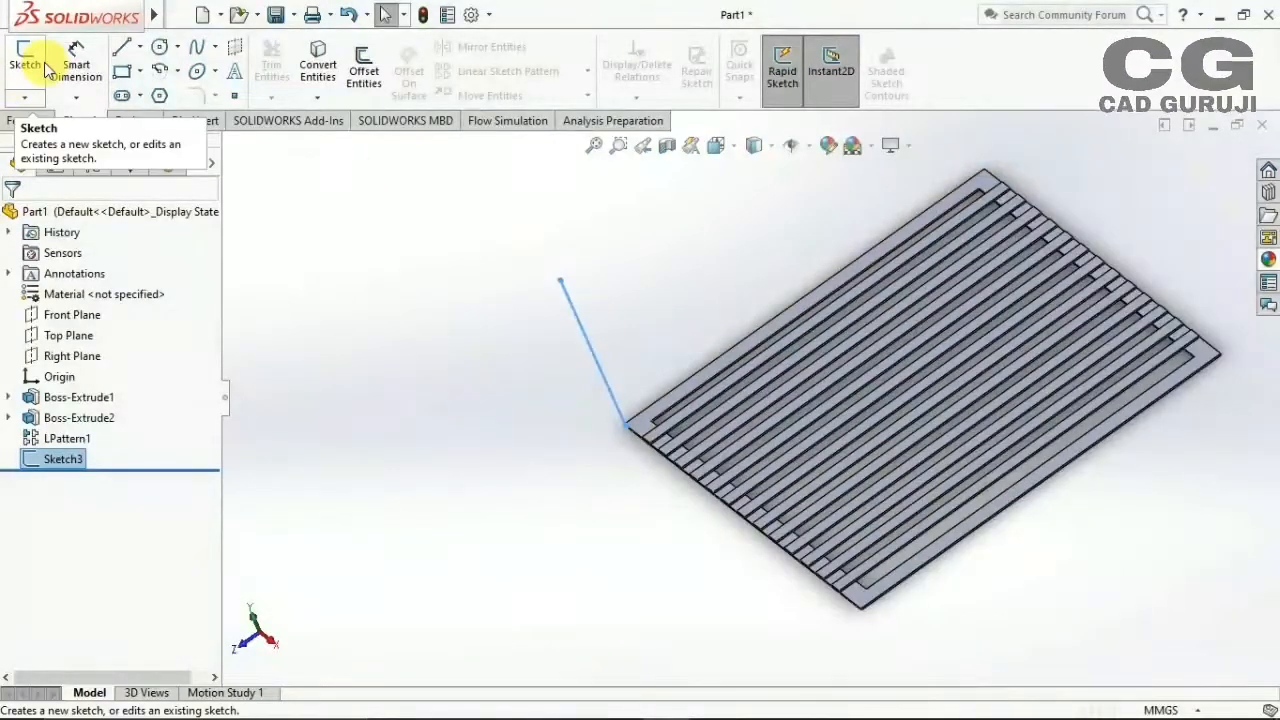
left_click(29, 120)
left_click(32, 70)
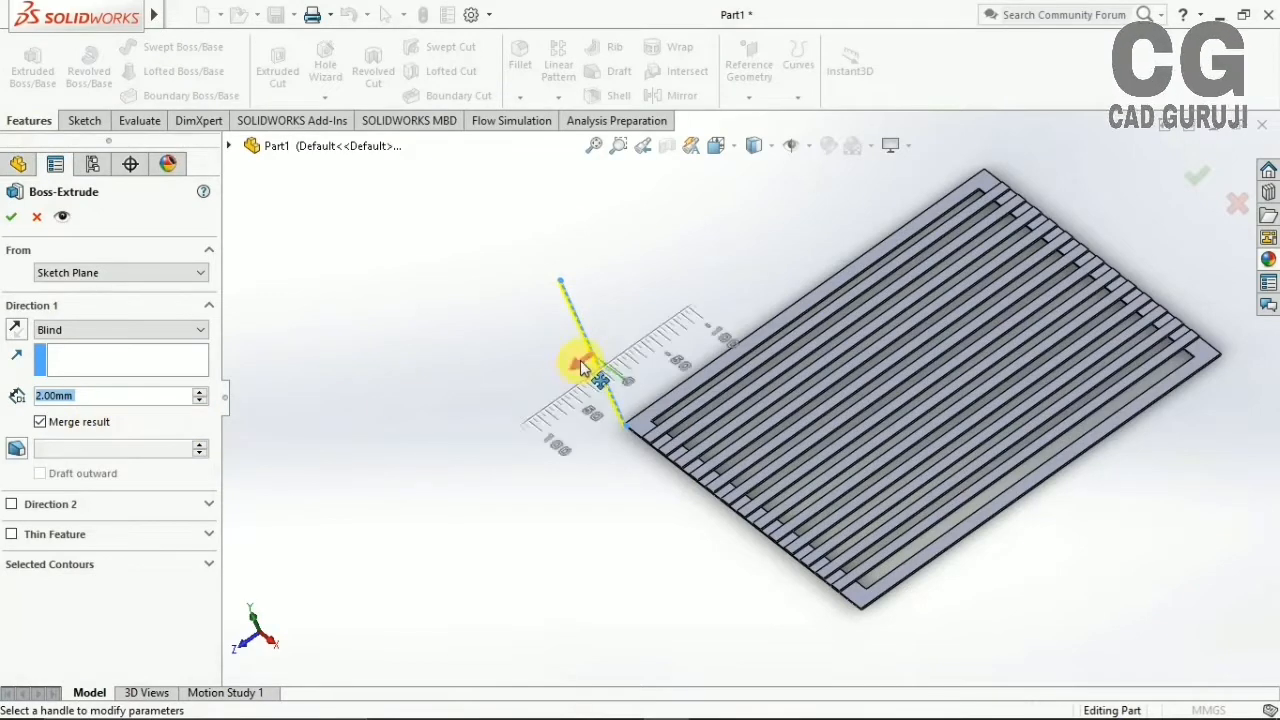
left_click_drag(583, 367, 390, 373)
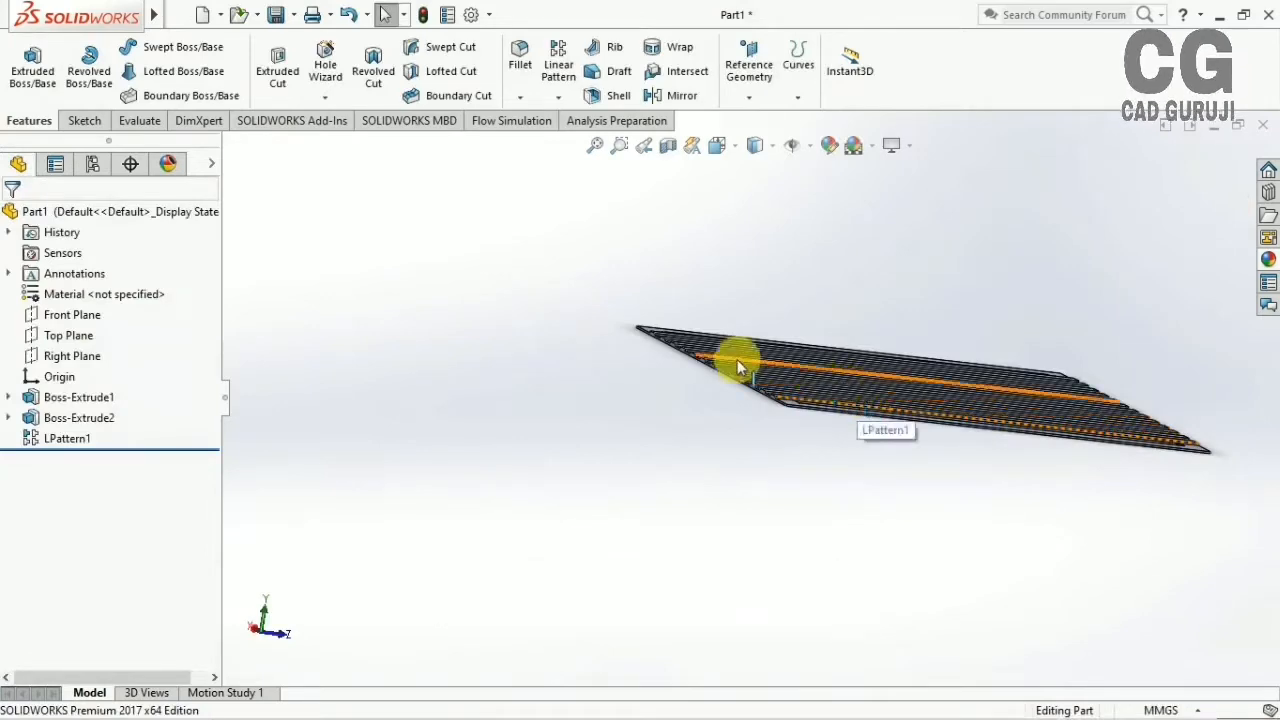
Start a sketch on the slatted frame's thin left side face and orient the model to the Left view
scroll(700, 400, "down", 5)
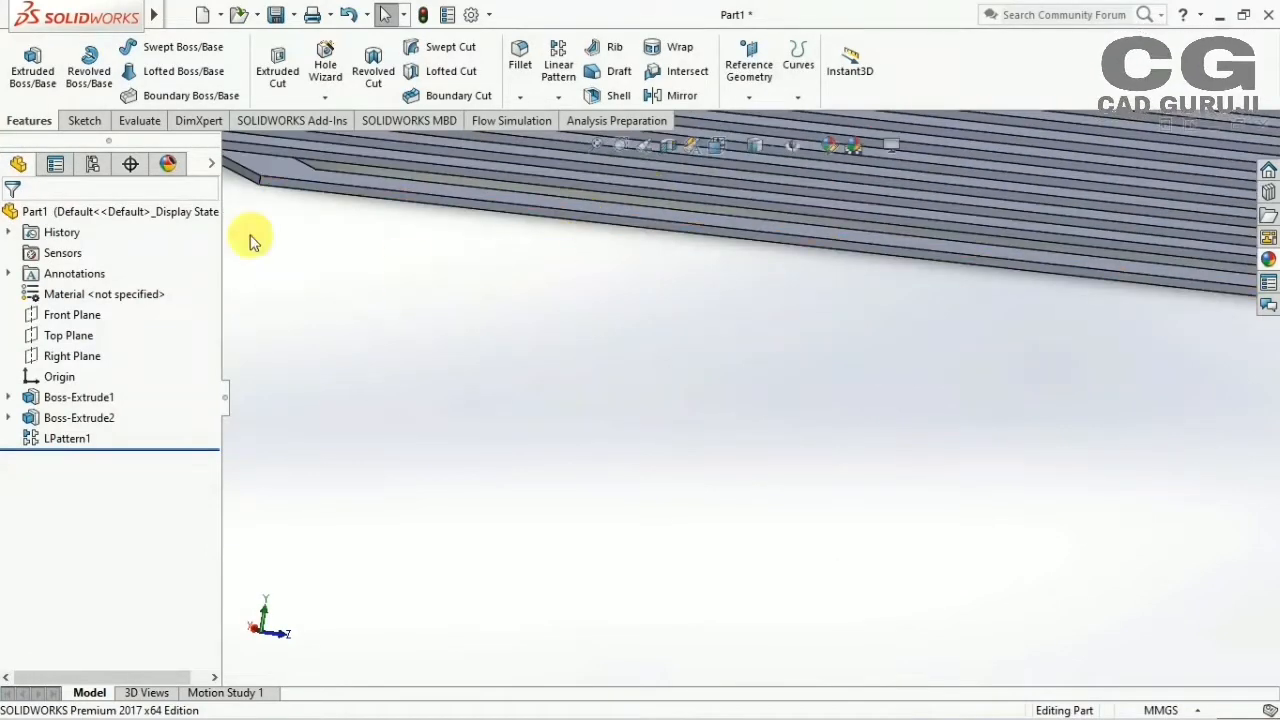
left_click(84, 120)
left_click(25, 60)
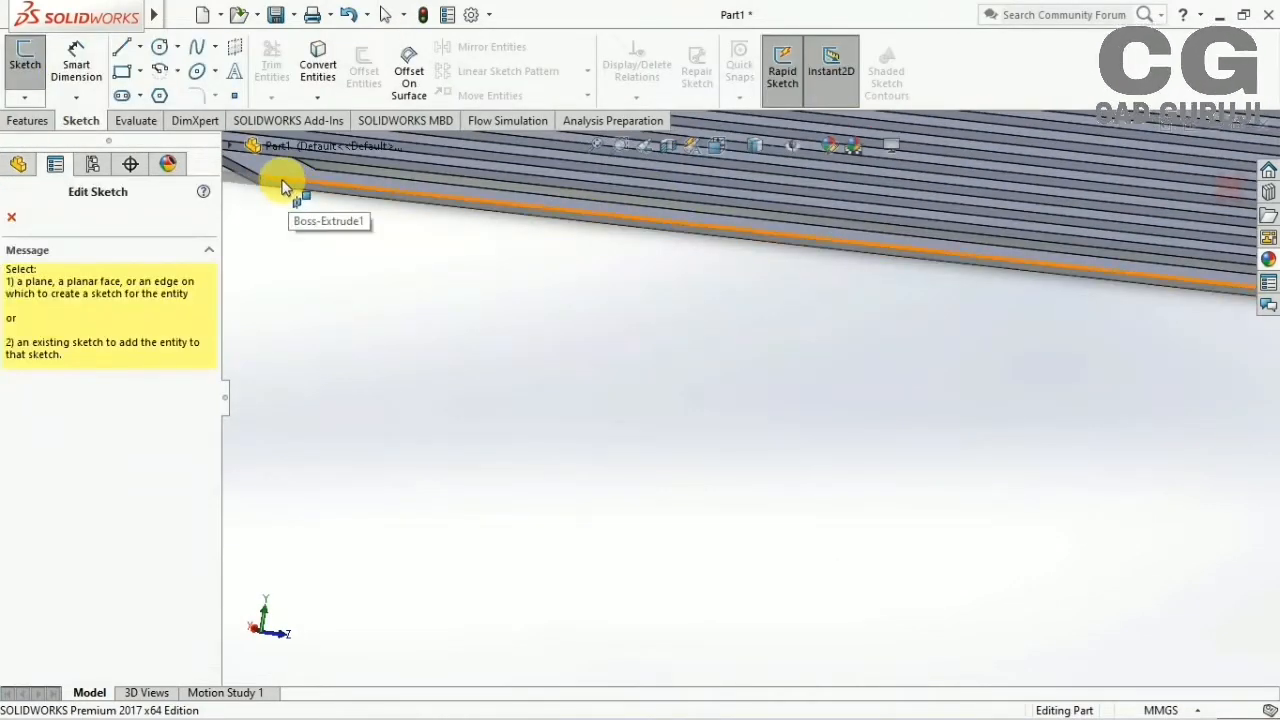
left_click(283, 190)
left_click(713, 155)
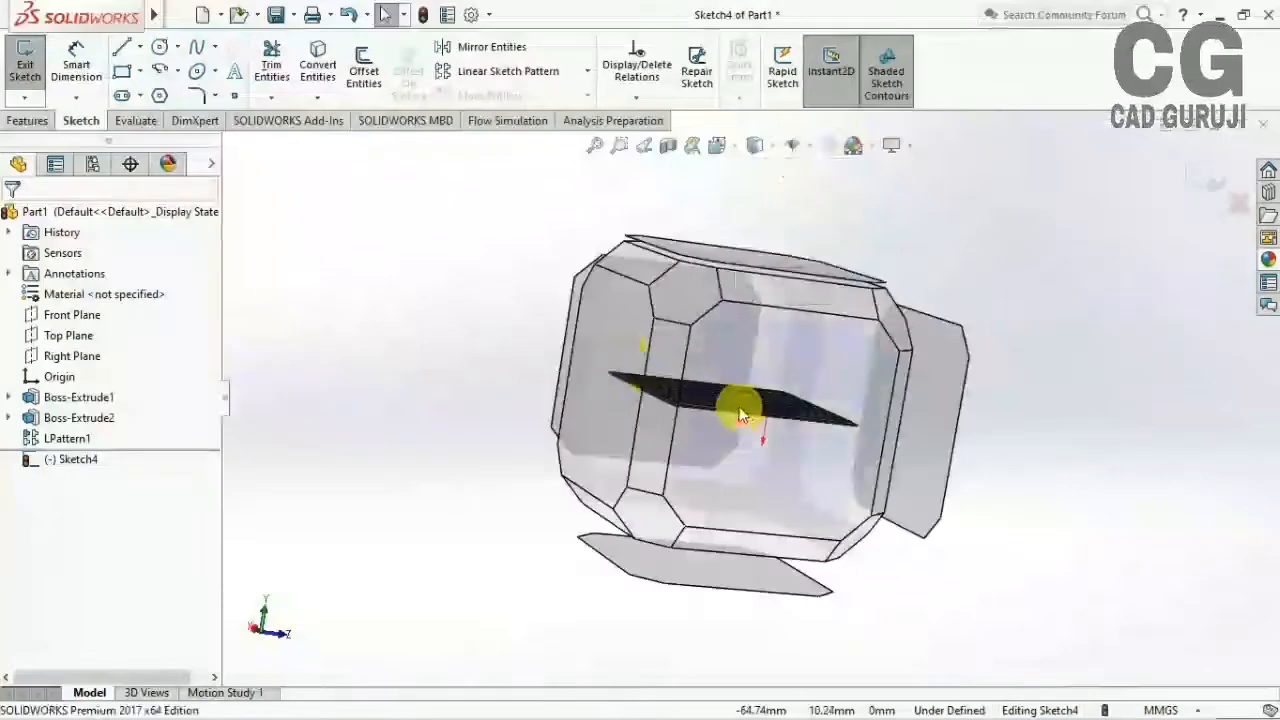
left_click(737, 414)
Sketch an open U-shaped outline about 138 mm tall on the frame's left side face, undoing the slanted closing line
left_click(128, 77)
left_click(122, 47)
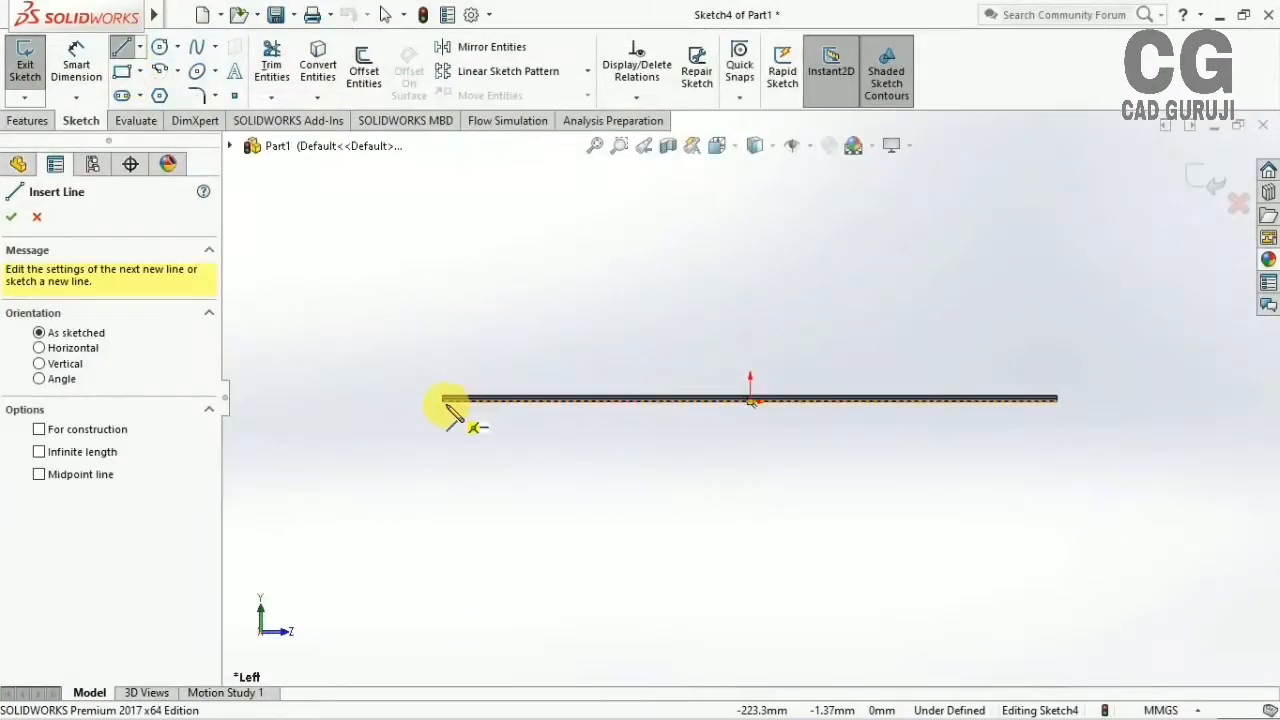
left_click(443, 398)
left_click(443, 213)
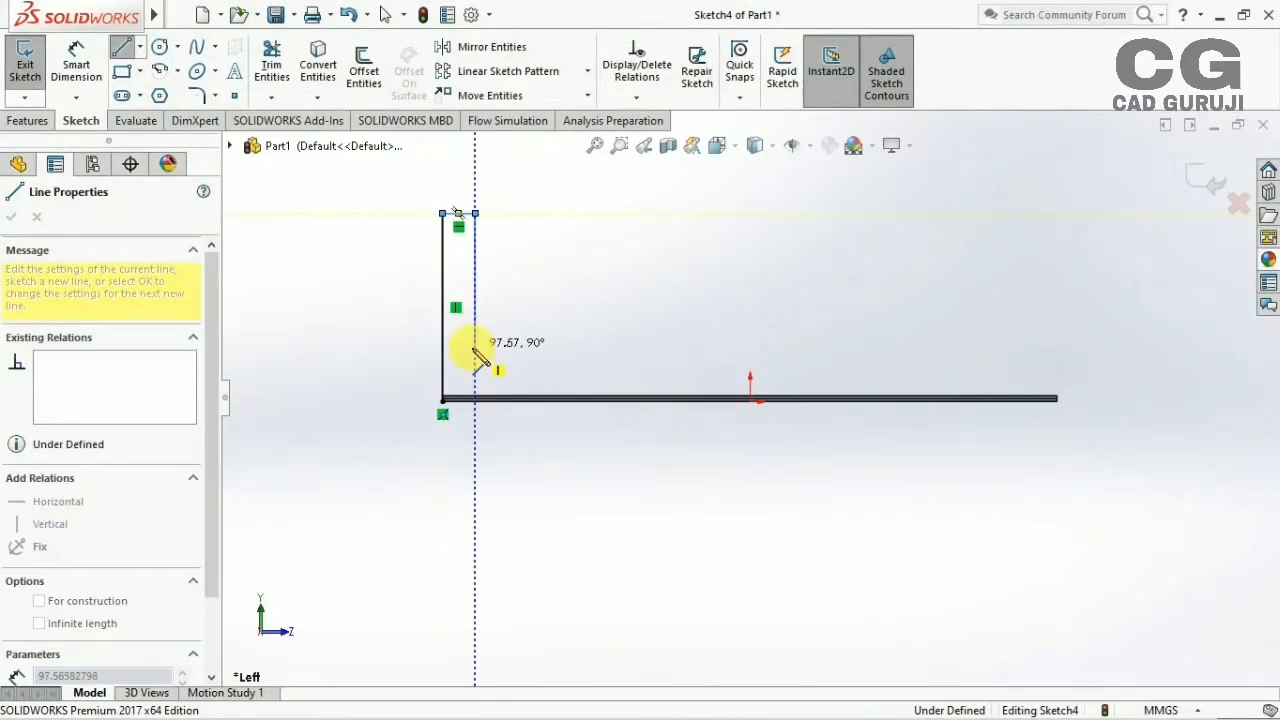
left_click(1007, 347)
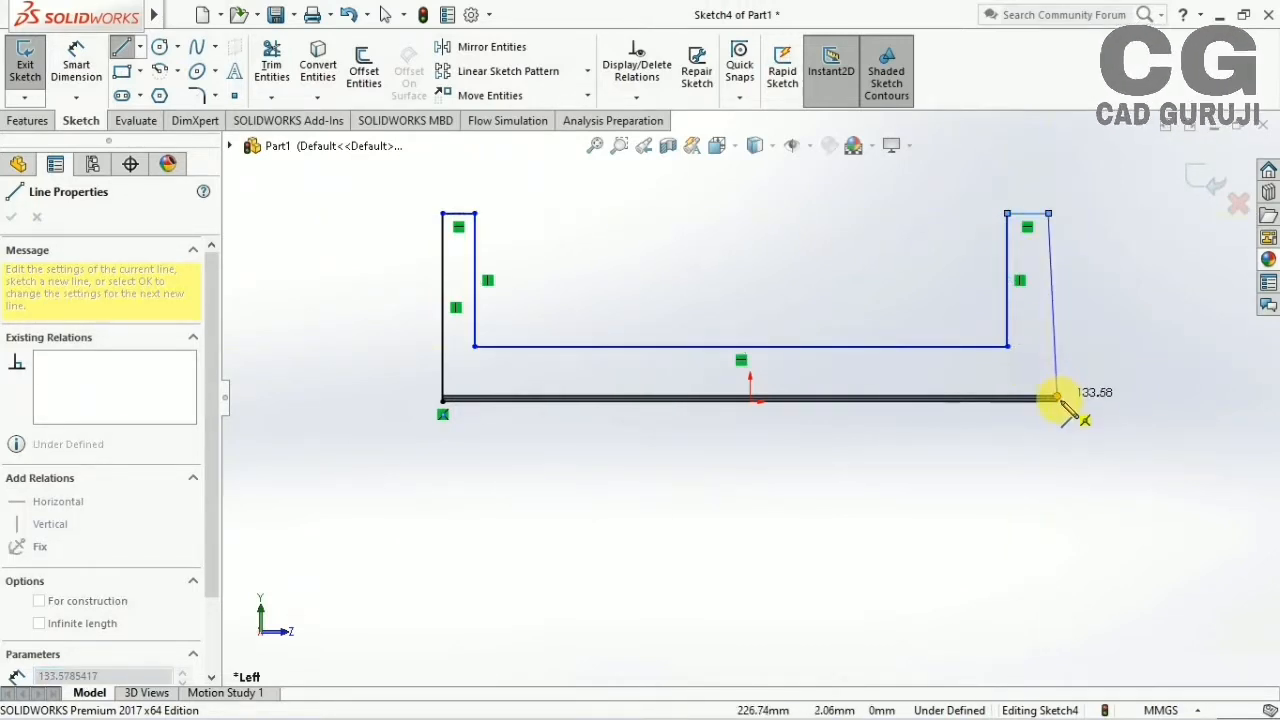
key("ctrl+z")
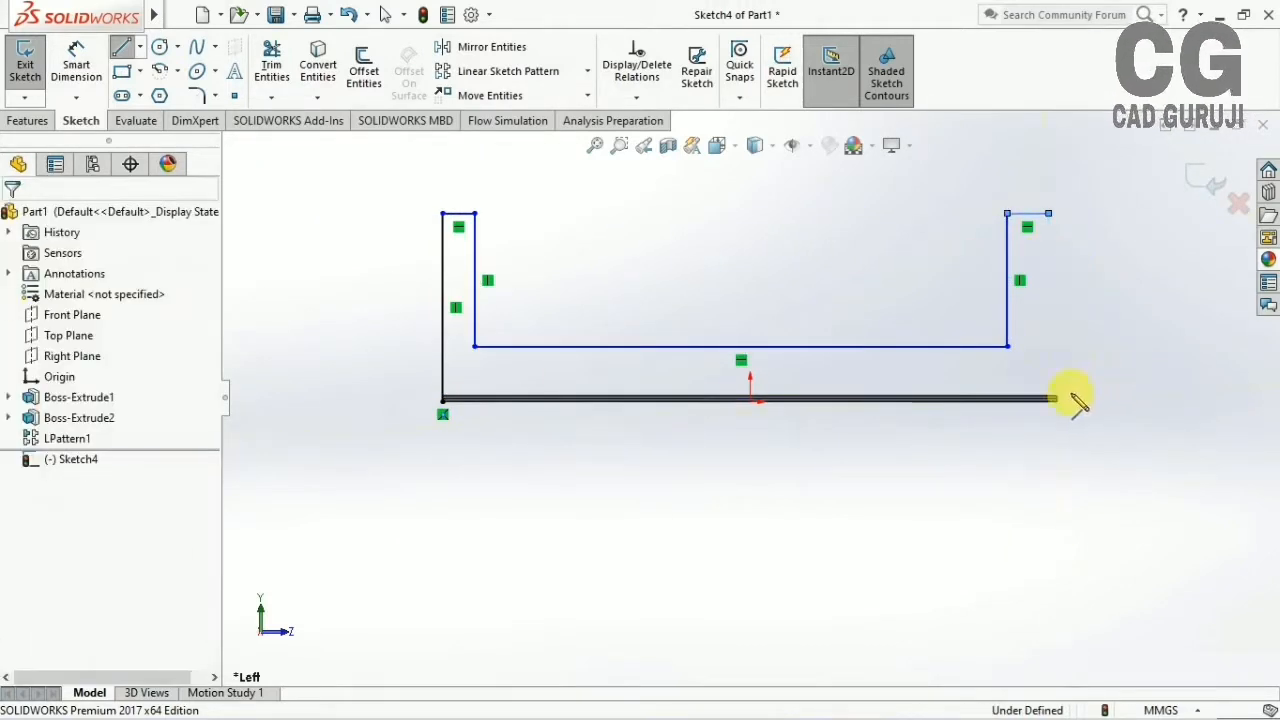
Close the U-shaped outline with lines along the frame's bottom edge and up the outer end, making the slanted line vertical
key("Escape")
key("Escape")
left_click(121, 47)
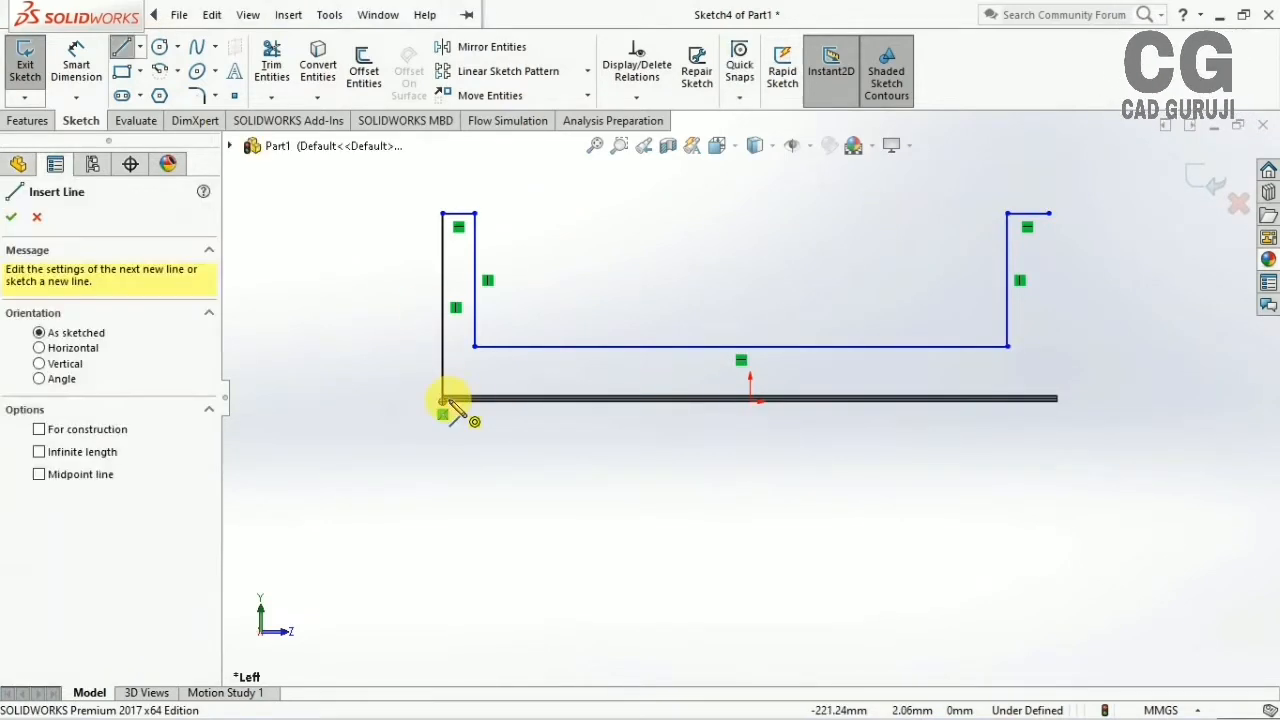
left_click(443, 400)
left_click(1049, 214)
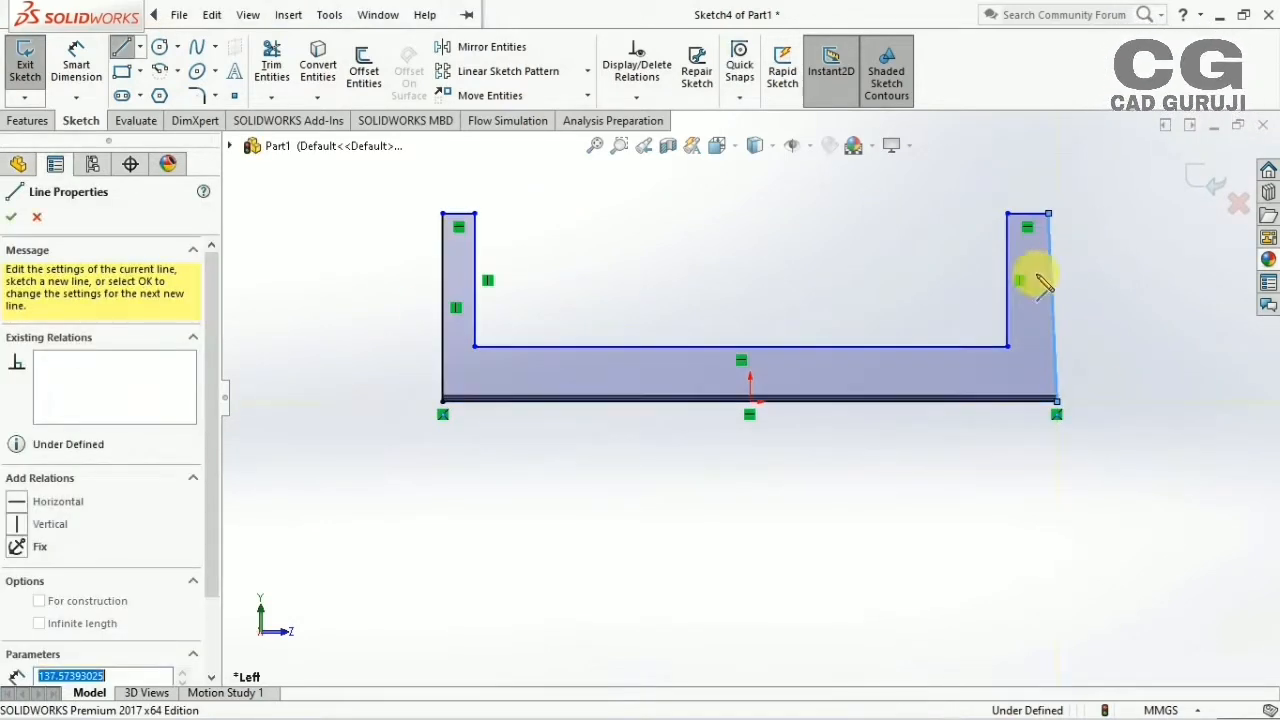
key("Escape")
left_click(1052, 318)
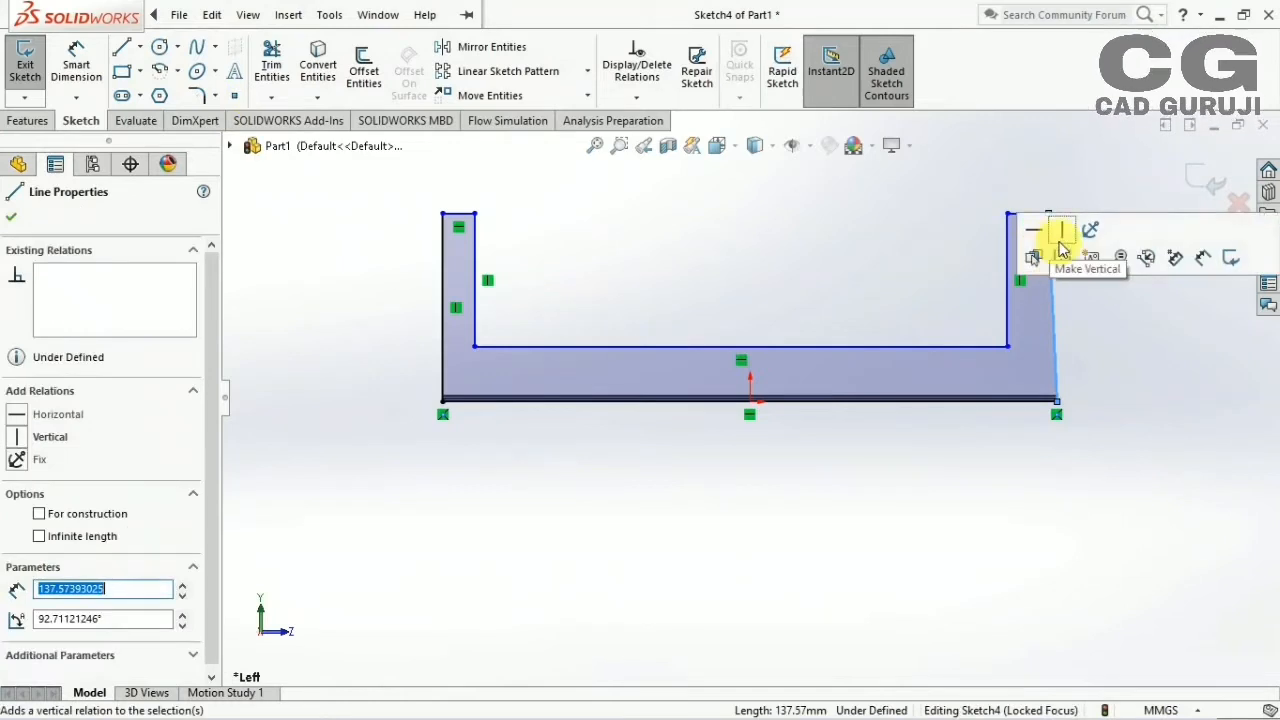
left_click(1056, 240)
key("Escape")
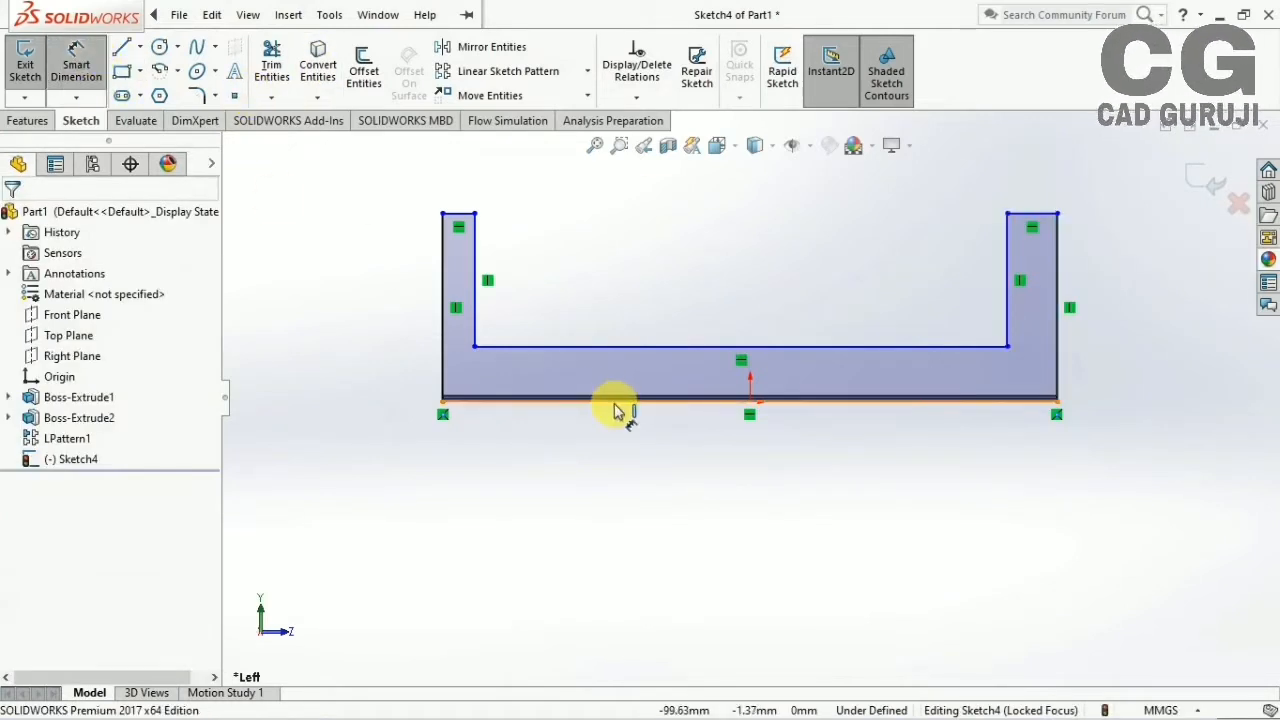
Dimension the width of the U-profile's first upright, at the outline's starting corner, to 15 mm
left_click(453, 215)
left_click(462, 178)
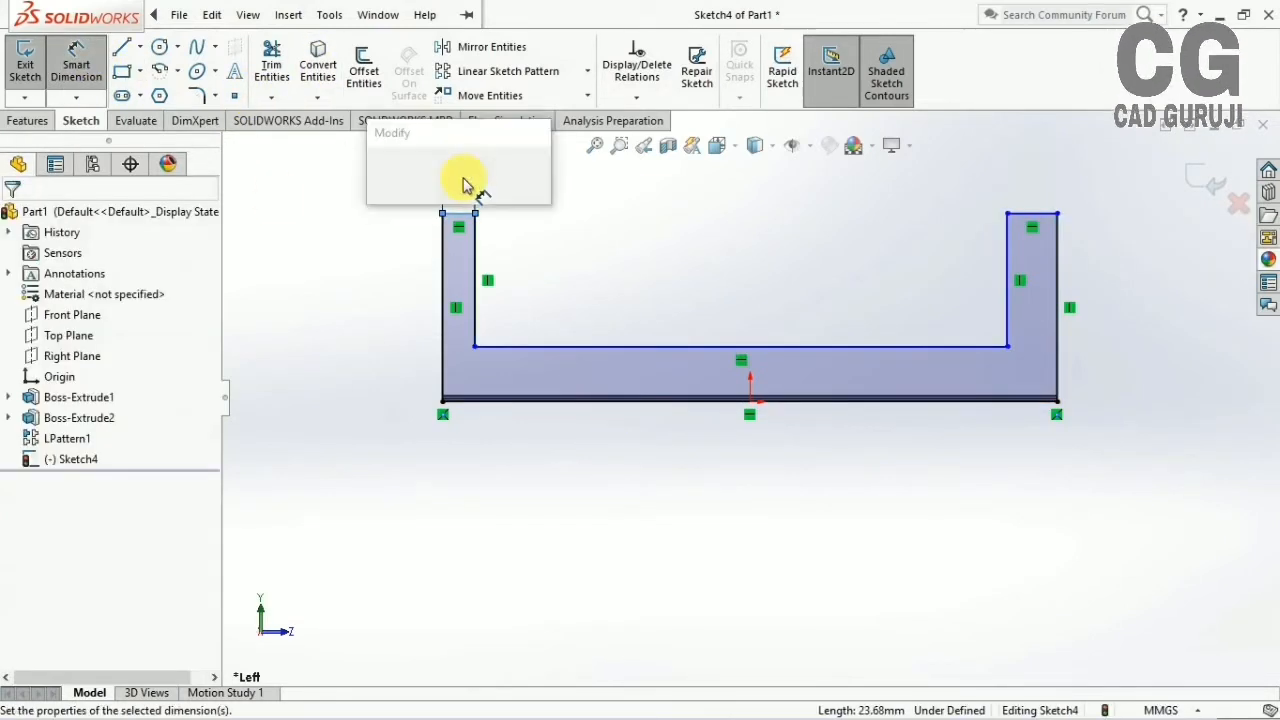
type("15")
key("Return")
Dimension the width of the U-profile's opposite upright to 15 mm
left_click(1025, 214)
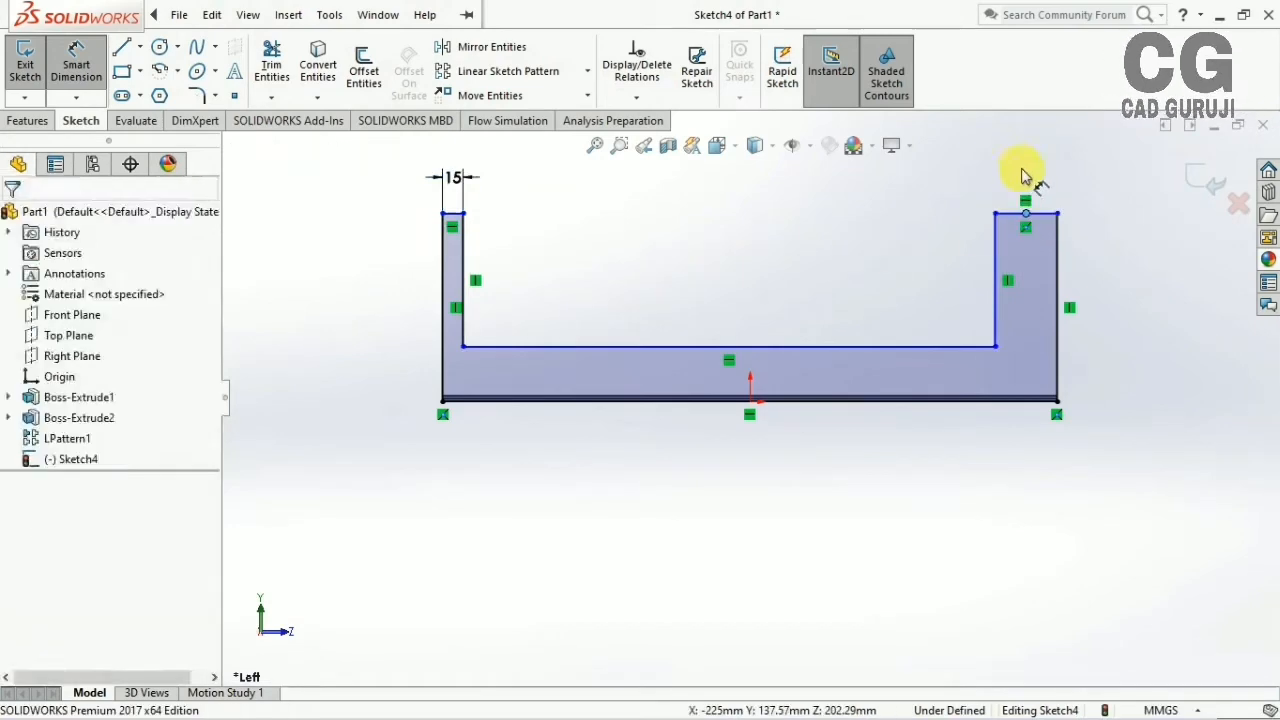
left_click(1034, 213)
left_click(1027, 172)
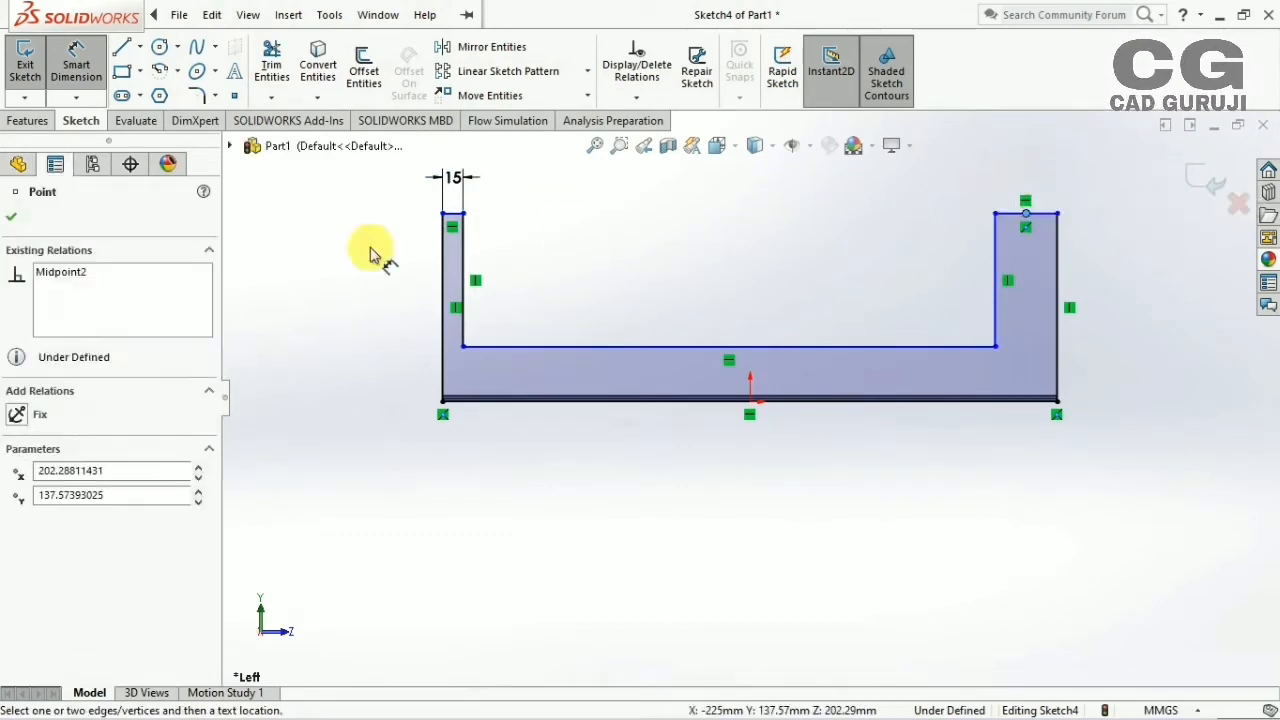
left_click(347, 217)
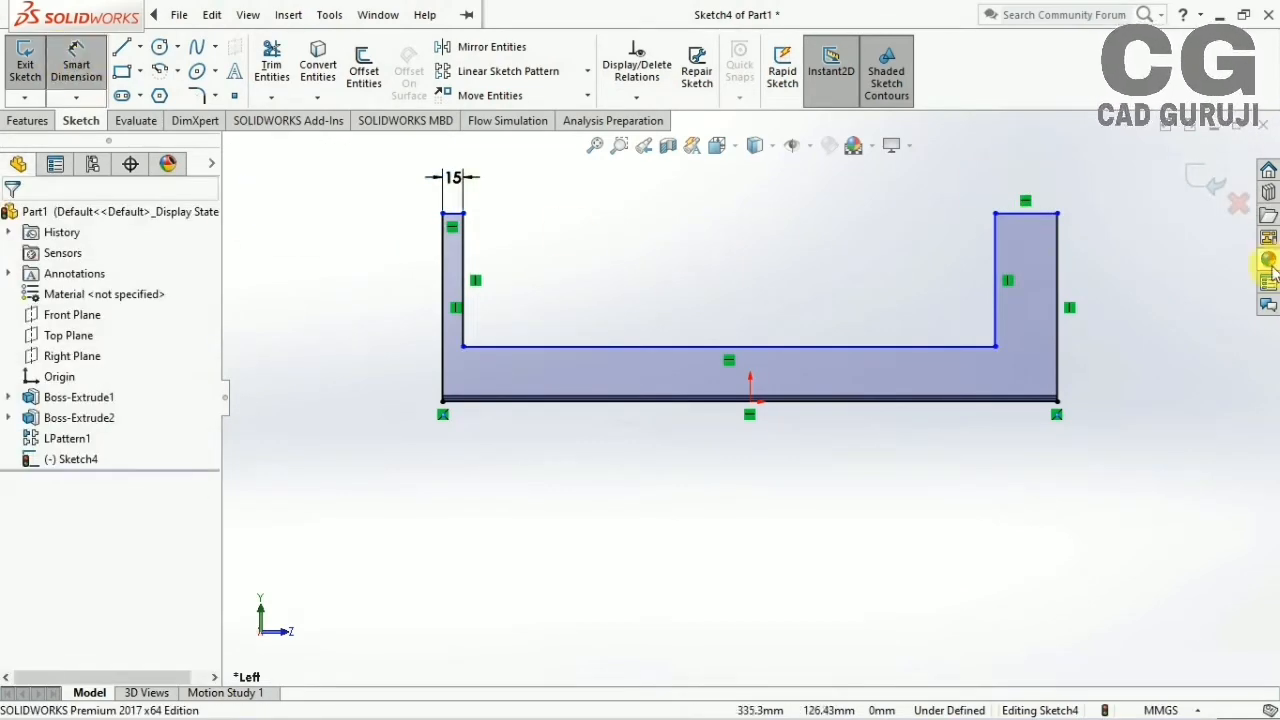
left_click(1025, 186)
type("15")
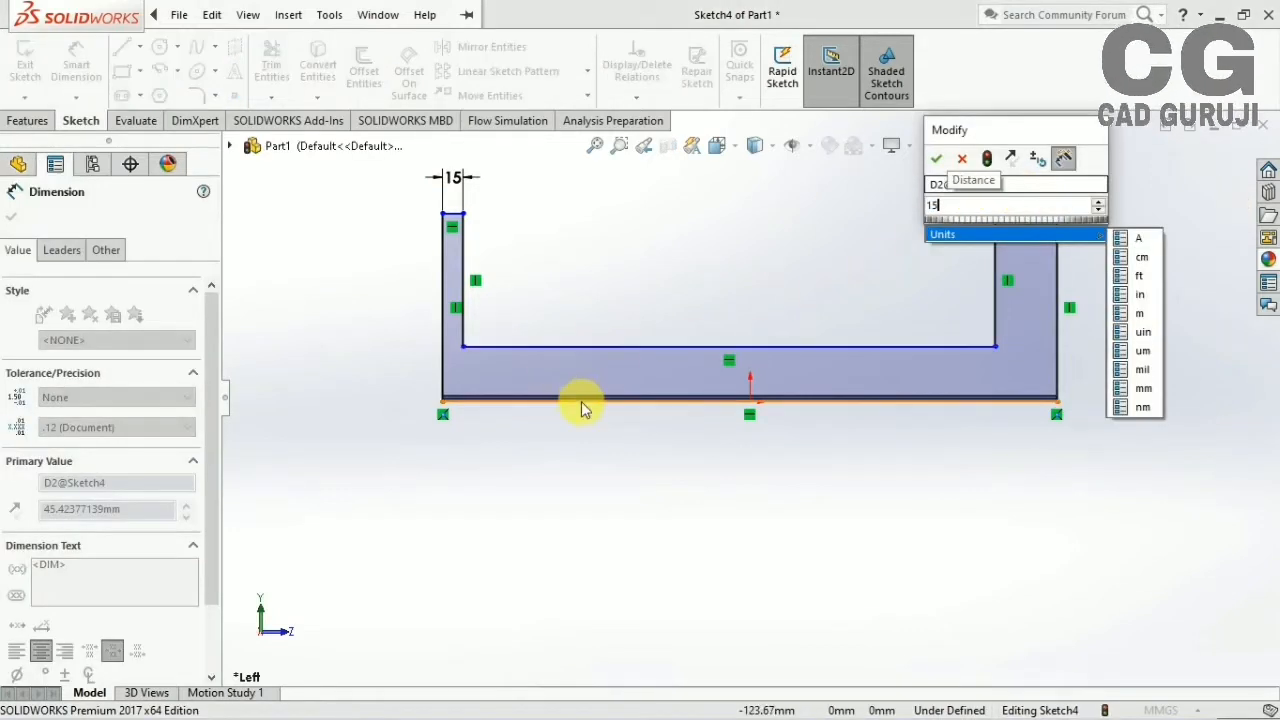
left_click(583, 408)
left_click(620, 347)
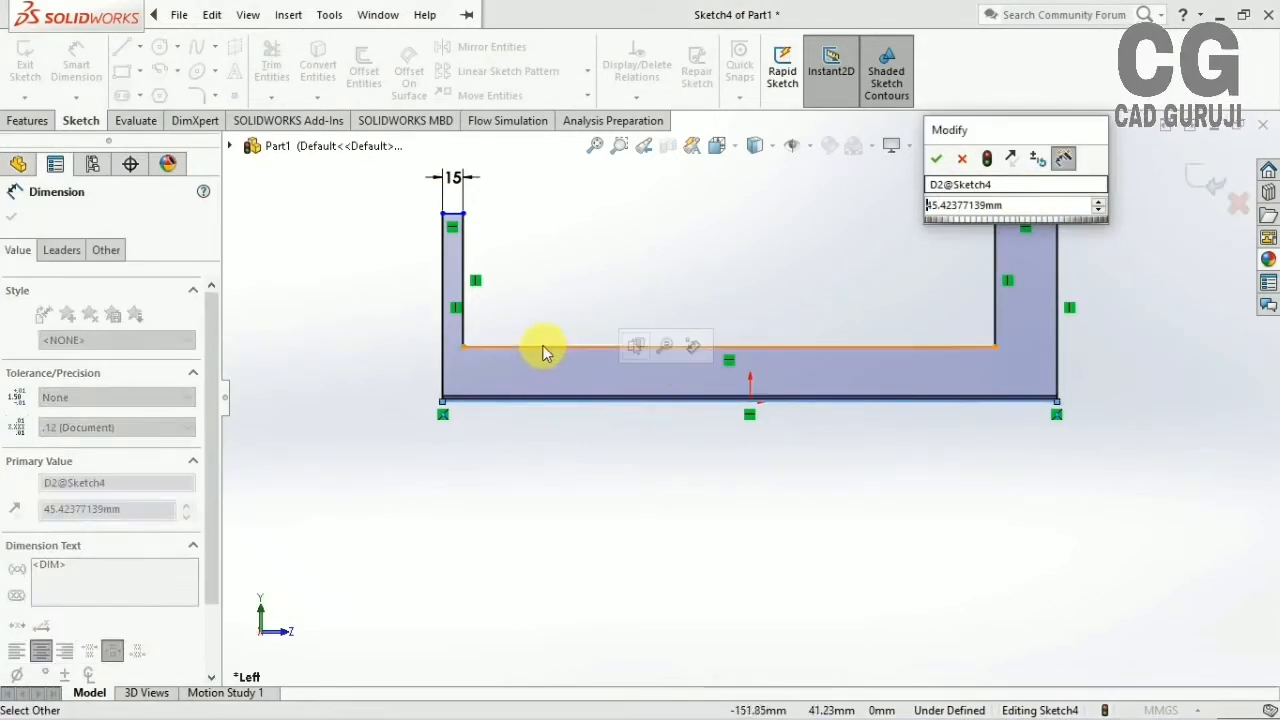
left_click(936, 158)
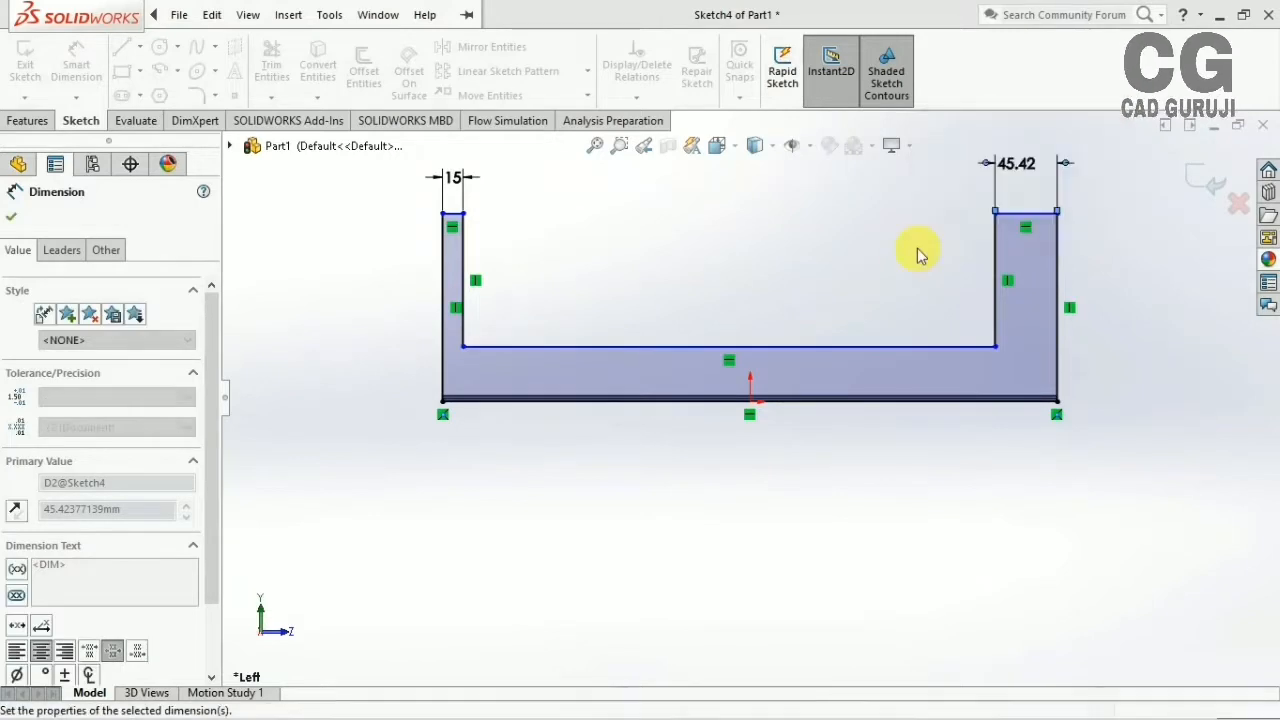
double_click(1018, 166)
left_click(943, 155)
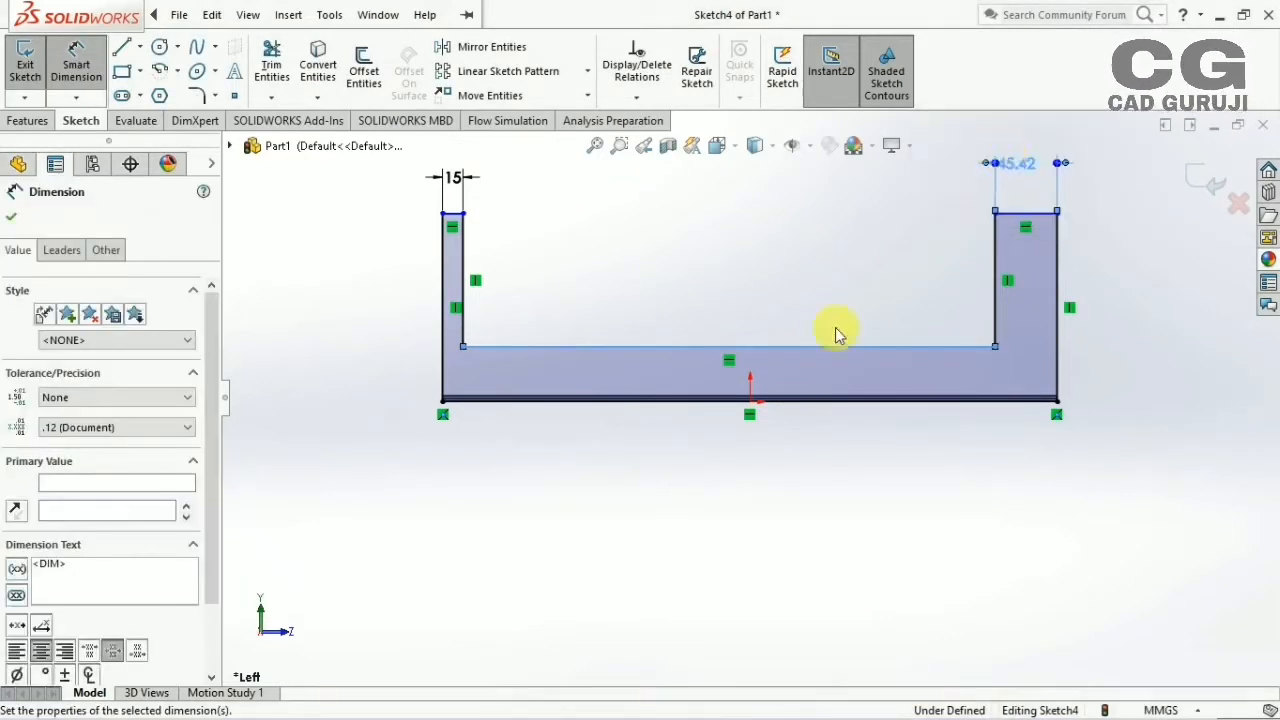
Dimension the thickness of the U-profile's horizontal base to 15 mm
left_click(665, 352)
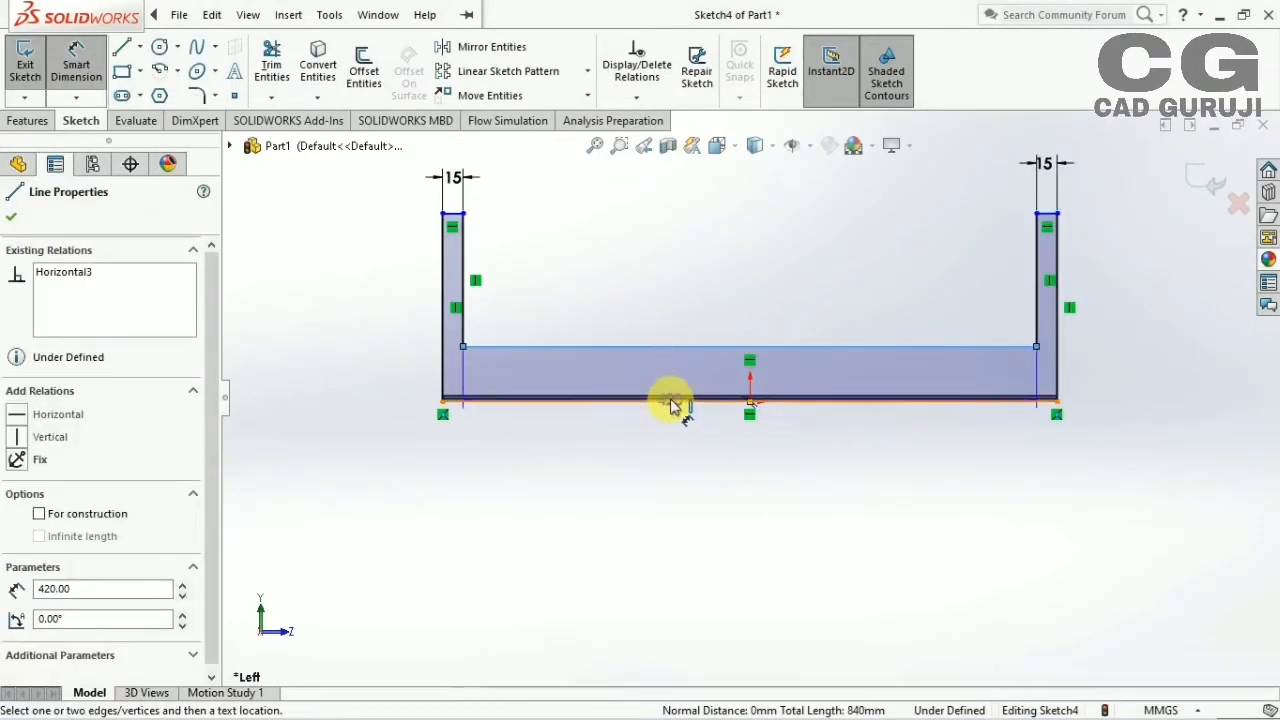
left_click(400, 394)
type("15mm")
key("Return")
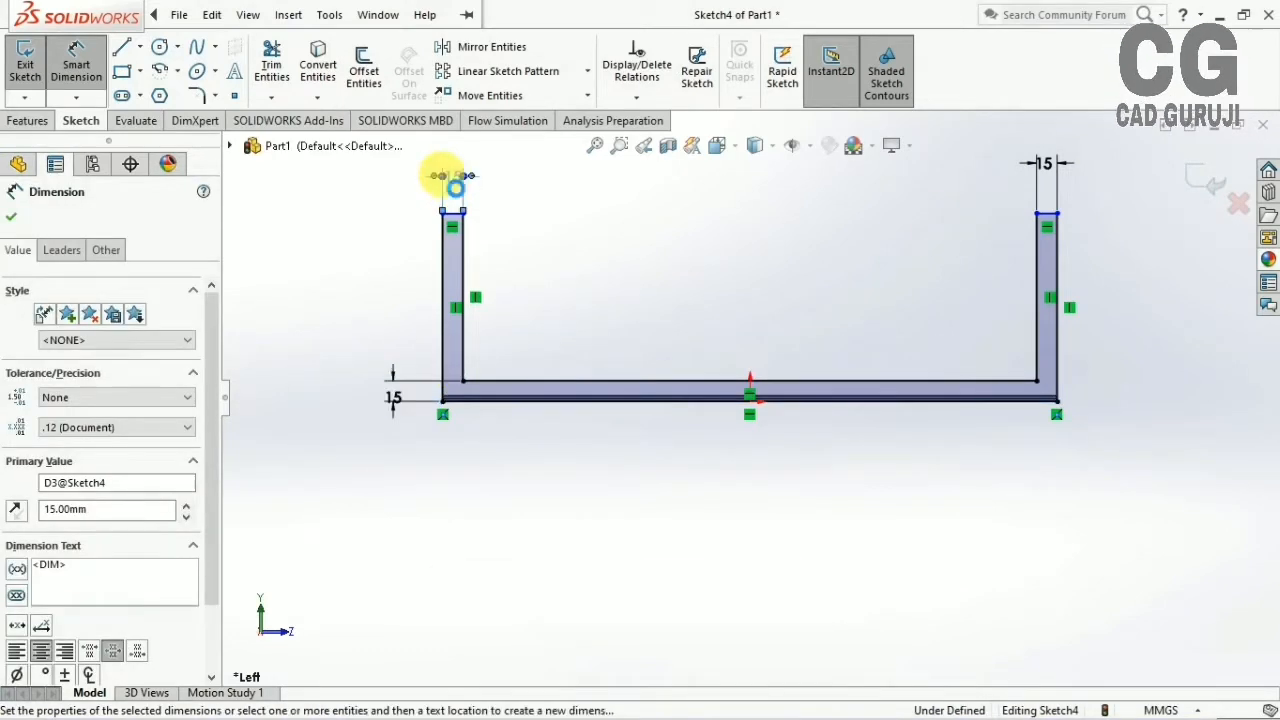
Set the widths of both uprights and the base thickness of the U-profile to 20 mm
double_click(1043, 165)
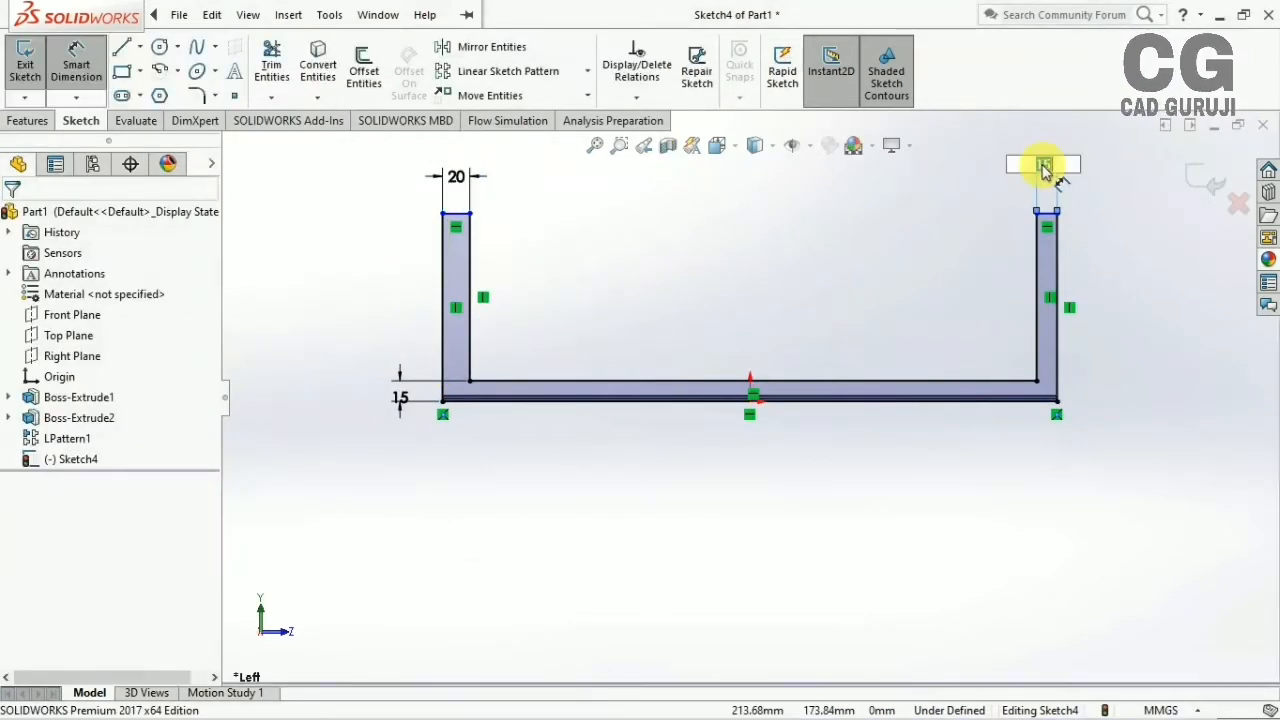
double_click(401, 399)
type("20")
key("Return")
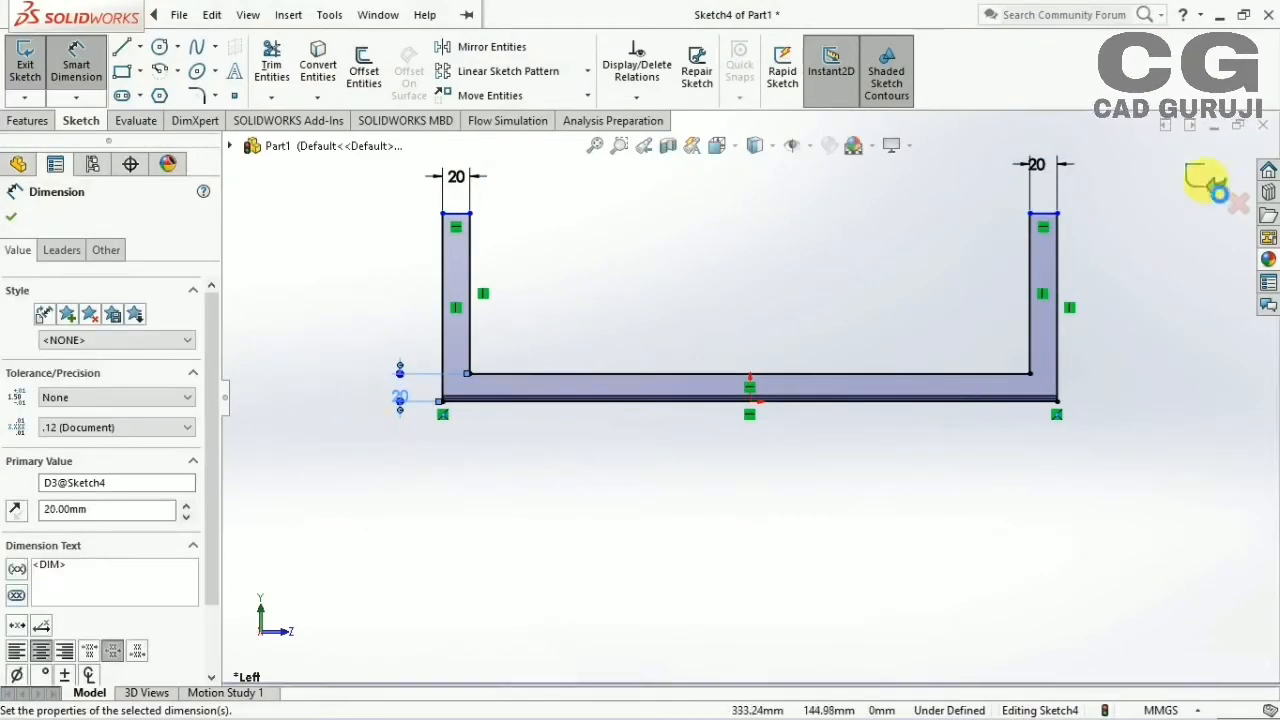
Extrude the U-profile sketch as a blind boss 2 mm deep, directed inward over the slatted frame
left_click(1210, 182)
mouse_move(694, 371)
middle_mouse_down()
mouse_move(465, 325)
mouse_move(905, 548)
middle_mouse_up()
left_click(55, 120)
left_click(32, 65)
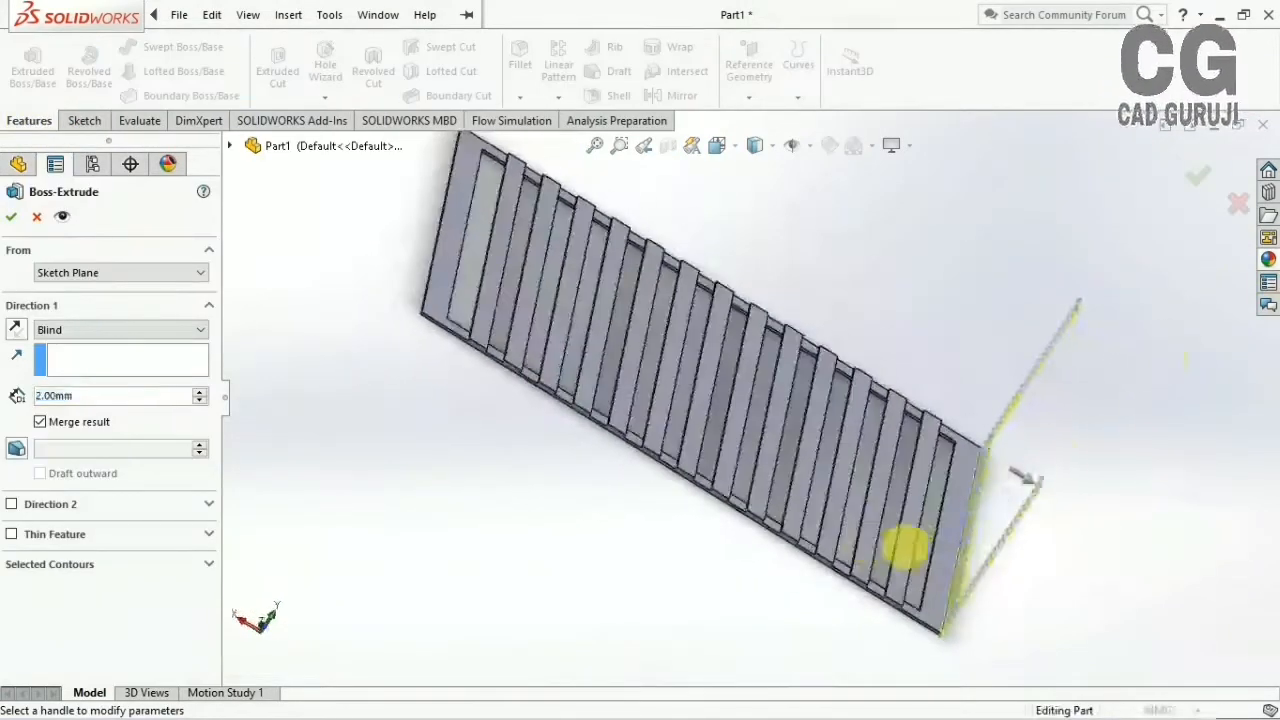
mouse_move(993, 487)
left_mouse_down()
mouse_move(1020, 477)
mouse_move(1006, 466)
left_mouse_up()
key("ctrl+7")
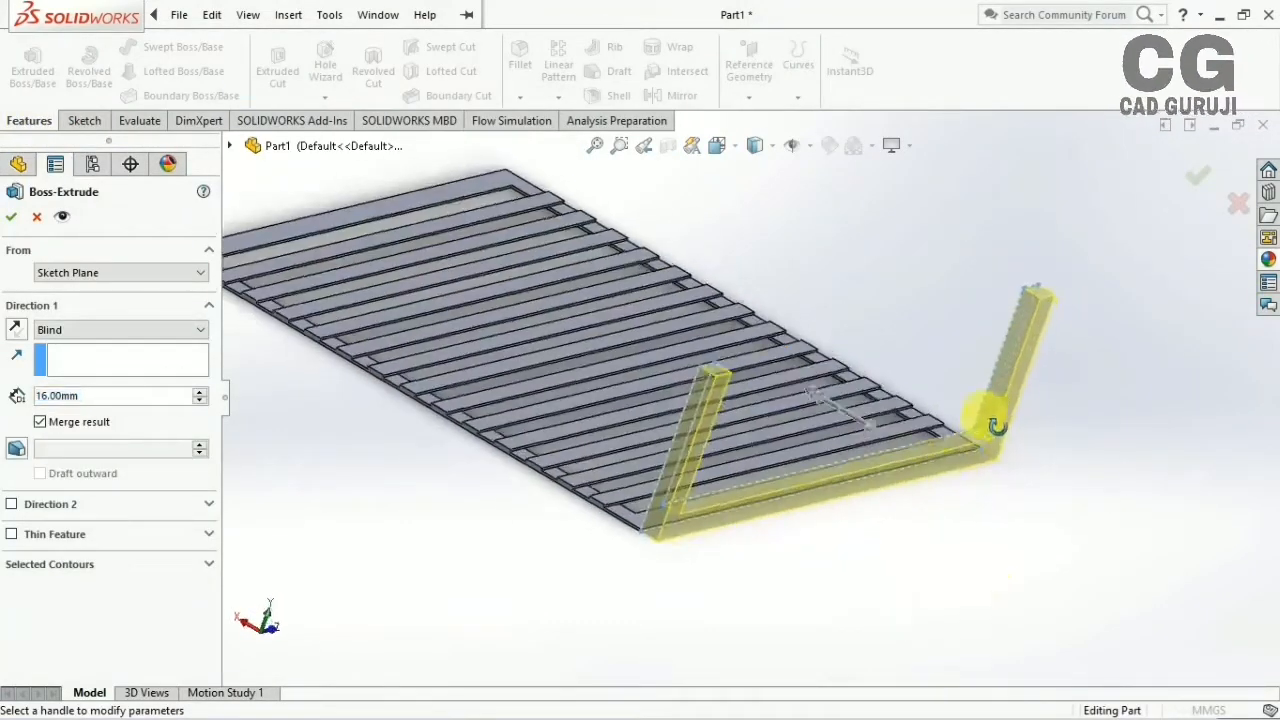
left_click(880, 425)
middle_click_drag(894, 437, 903, 509)
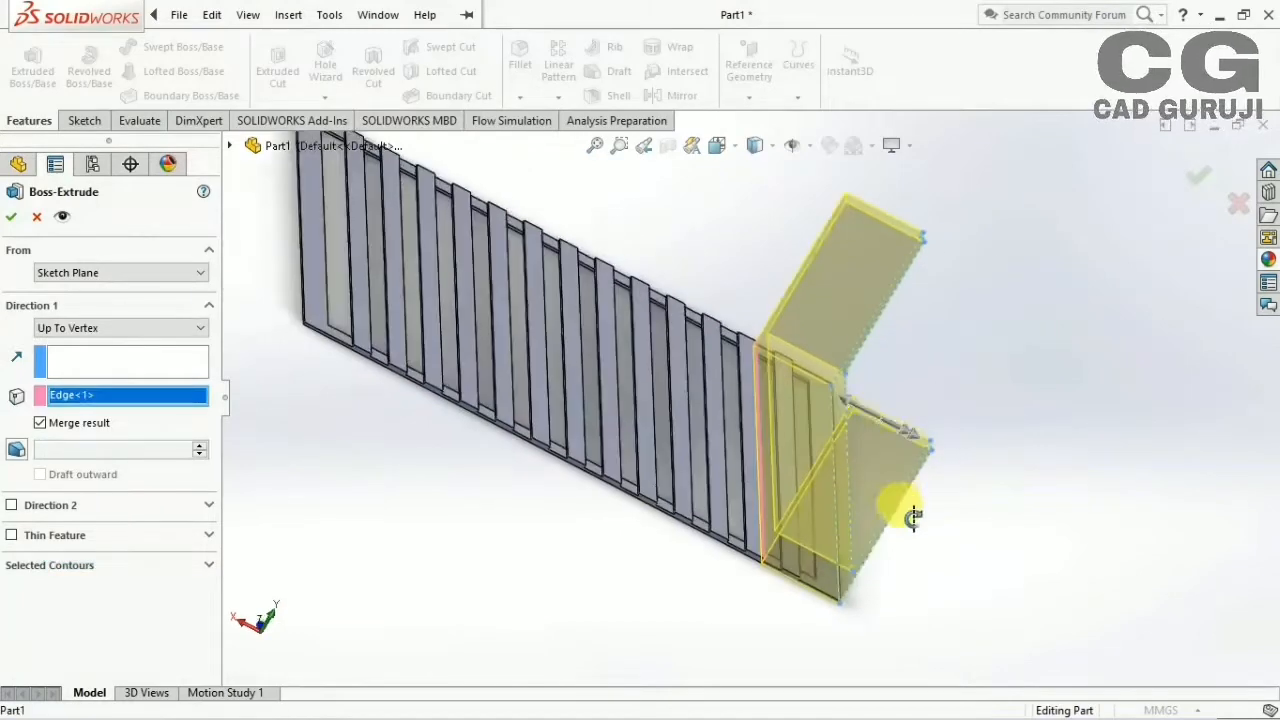
left_click(110, 328)
left_click(111, 345)
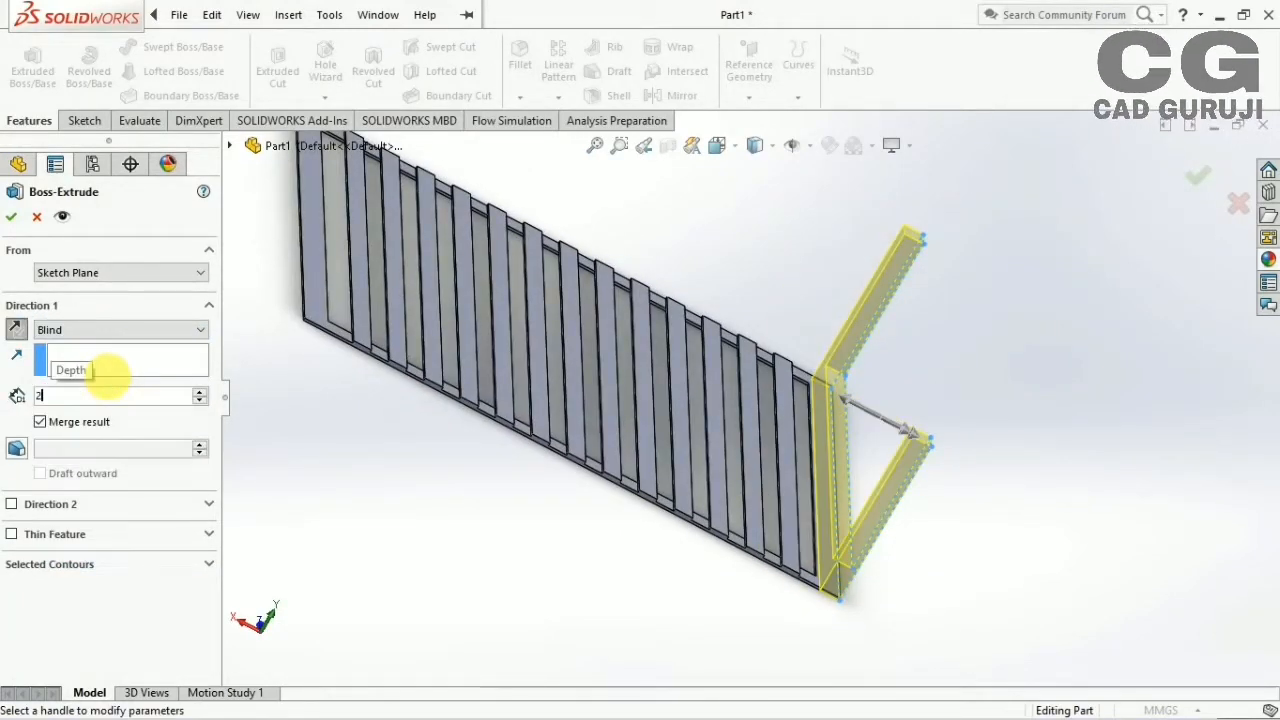
middle_click_drag(623, 533, 610, 493)
middle_click_drag(1040, 480, 1030, 385)
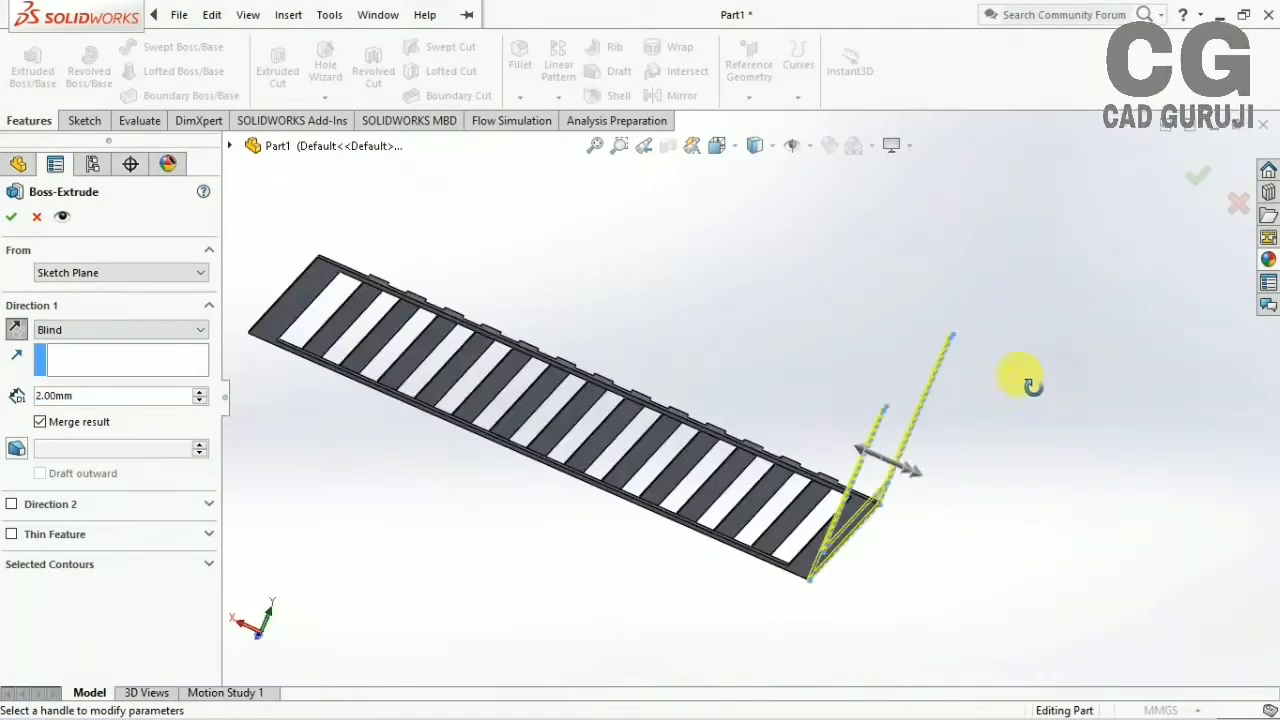
left_click(1201, 193)
Mirror the extruded U-shaped support about the Right Plane to the frame's opposite end
middle_click_drag(983, 500, 805, 534)
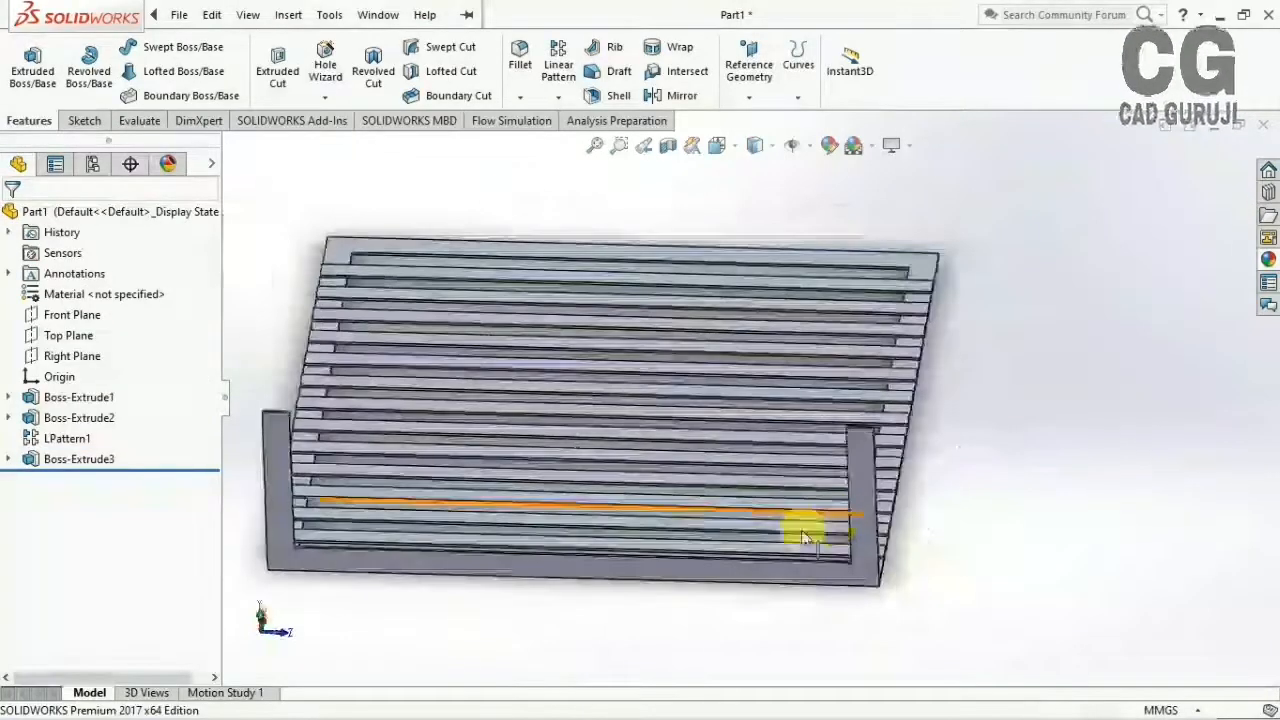
scroll(140, 455, "down", 2)
left_click(98, 461)
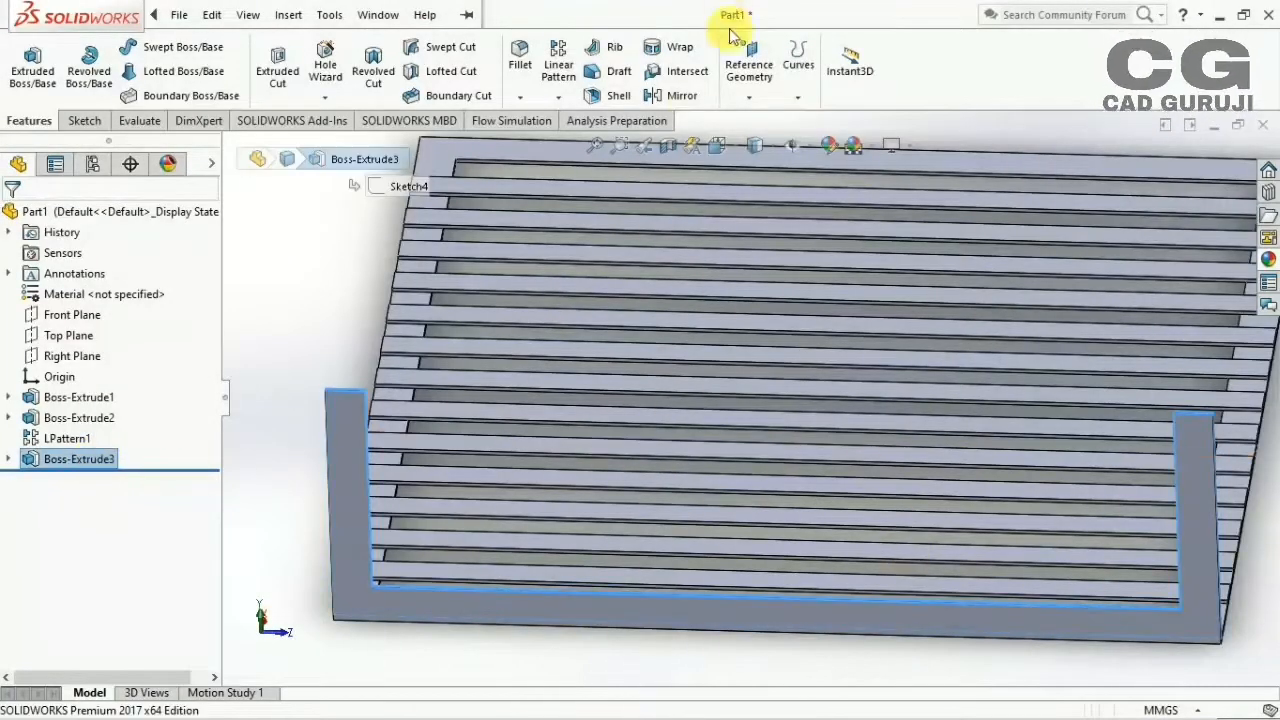
left_click(683, 95)
left_click(230, 146)
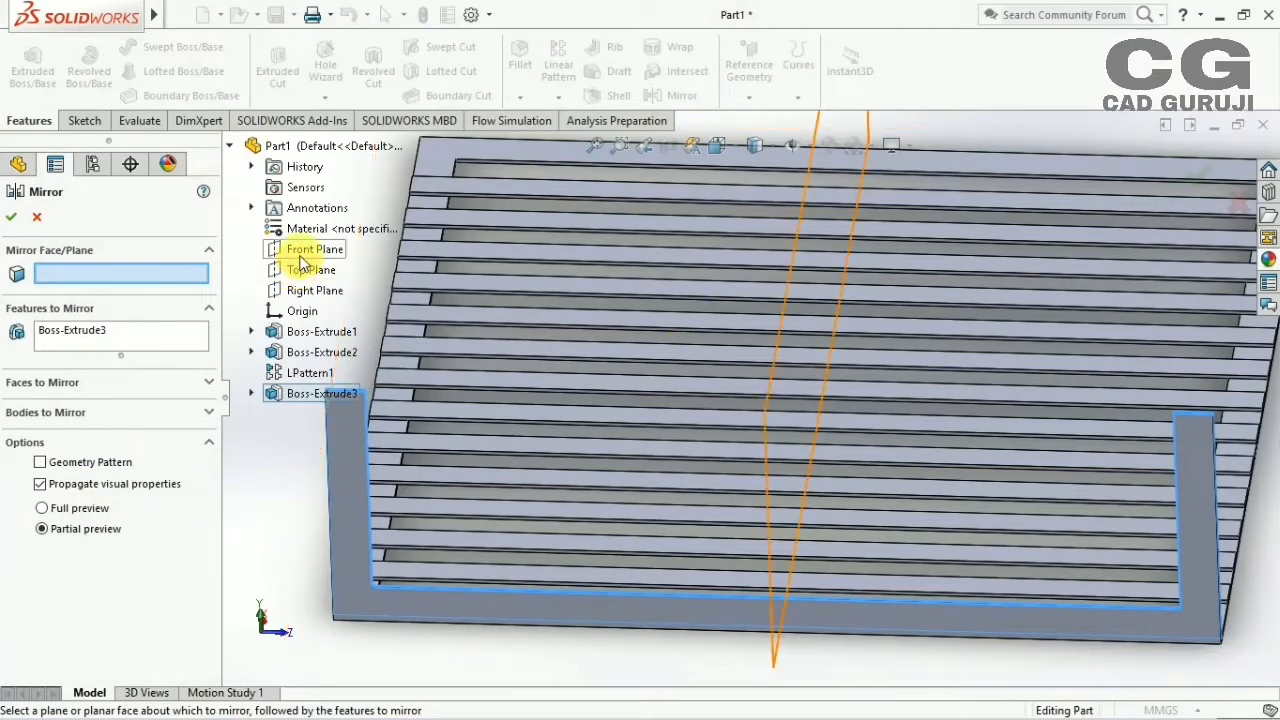
left_click(310, 289)
left_click(1205, 174)
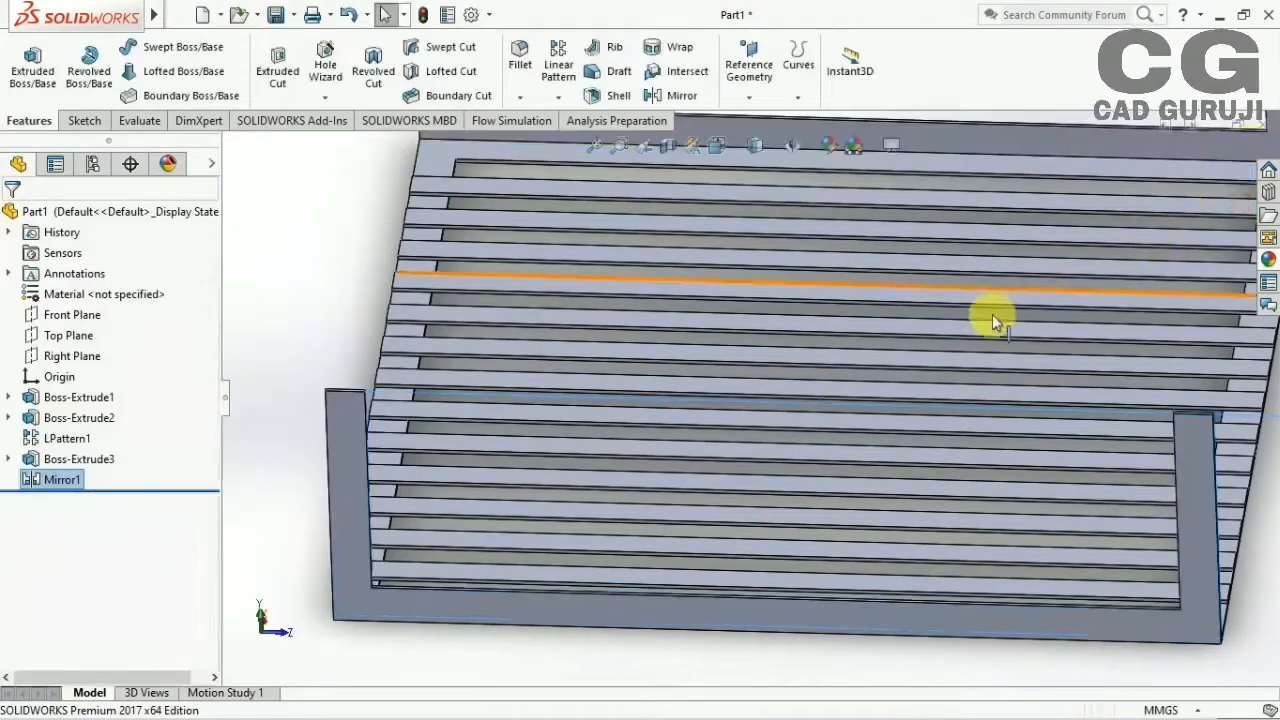
Sketch a rectangle about 17 mm high on the U-support's outer face, spanning both uprights' outer edges just above the base
scroll(992, 314, "up", 4)
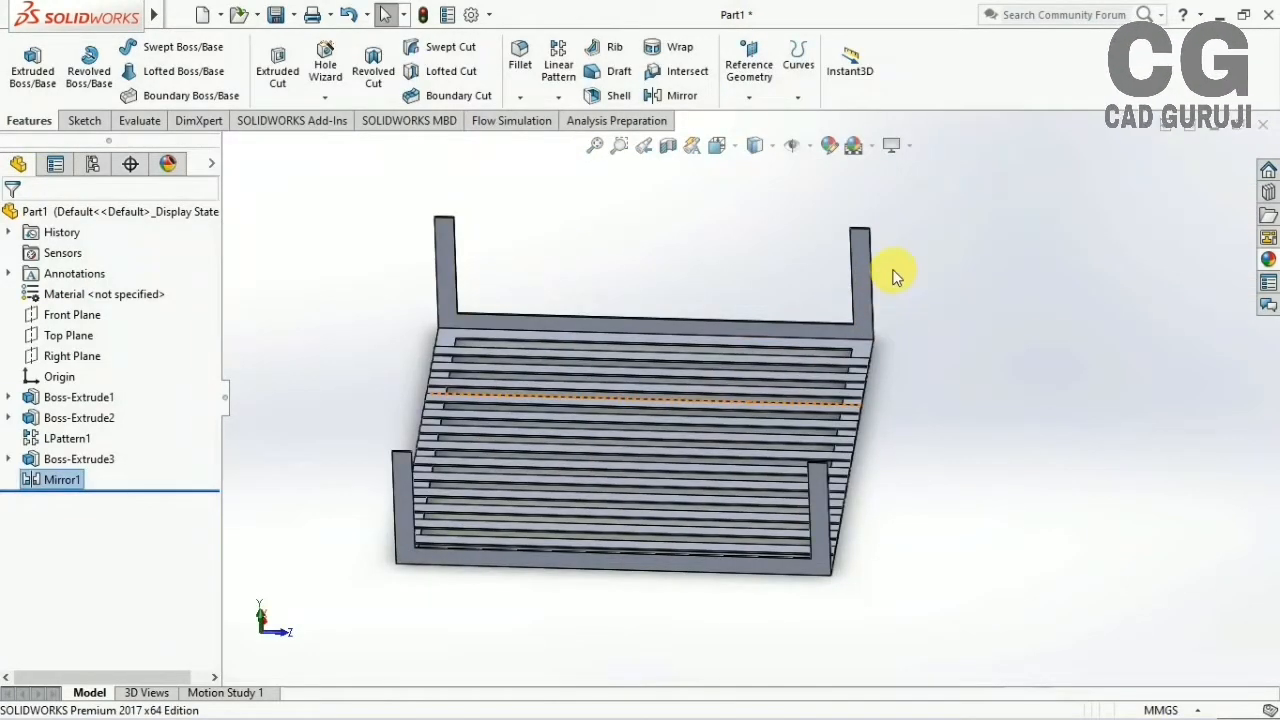
middle_click_drag(700, 380, 500, 443)
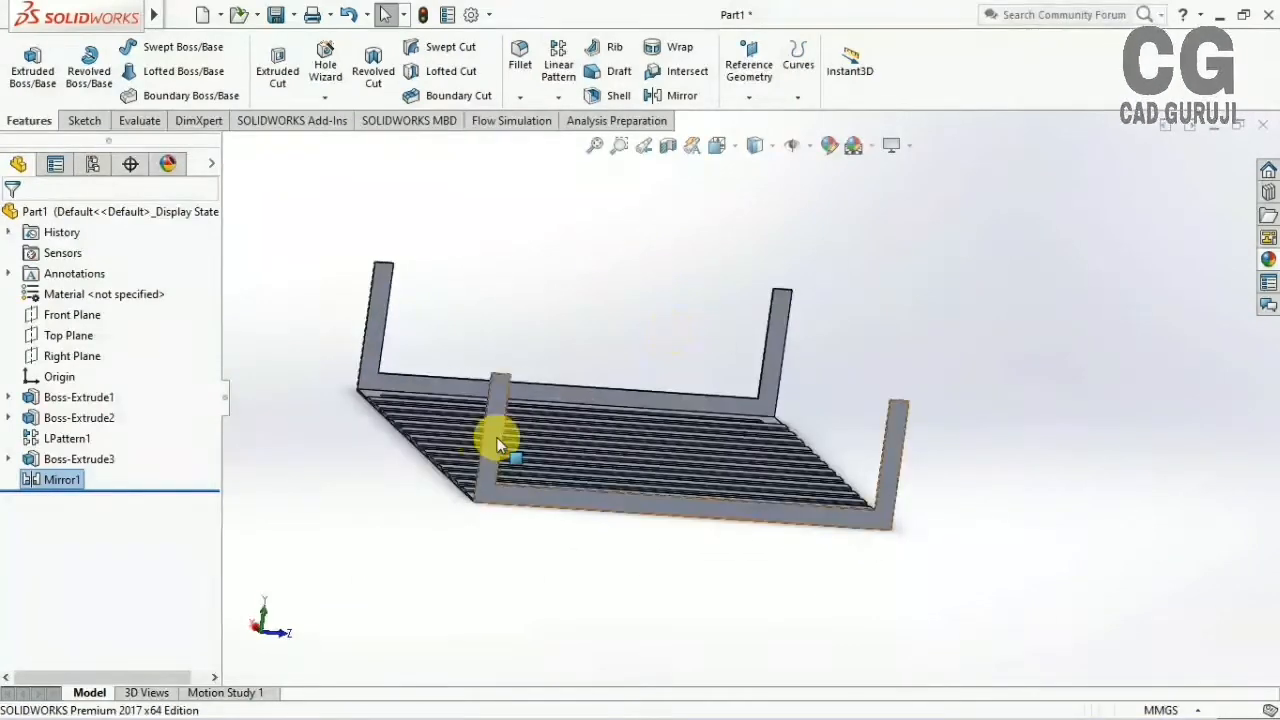
left_click(500, 443)
left_click(80, 114)
left_click(25, 66)
left_click(717, 145)
left_click(768, 362)
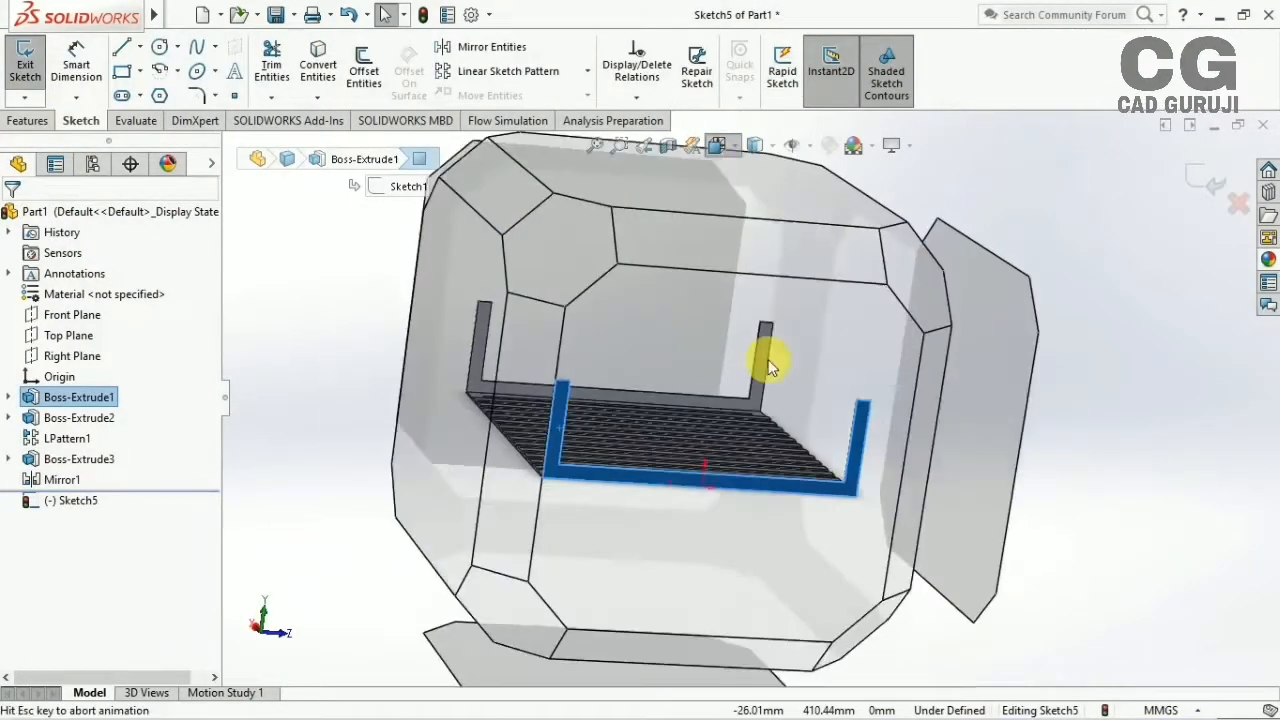
left_click(120, 70)
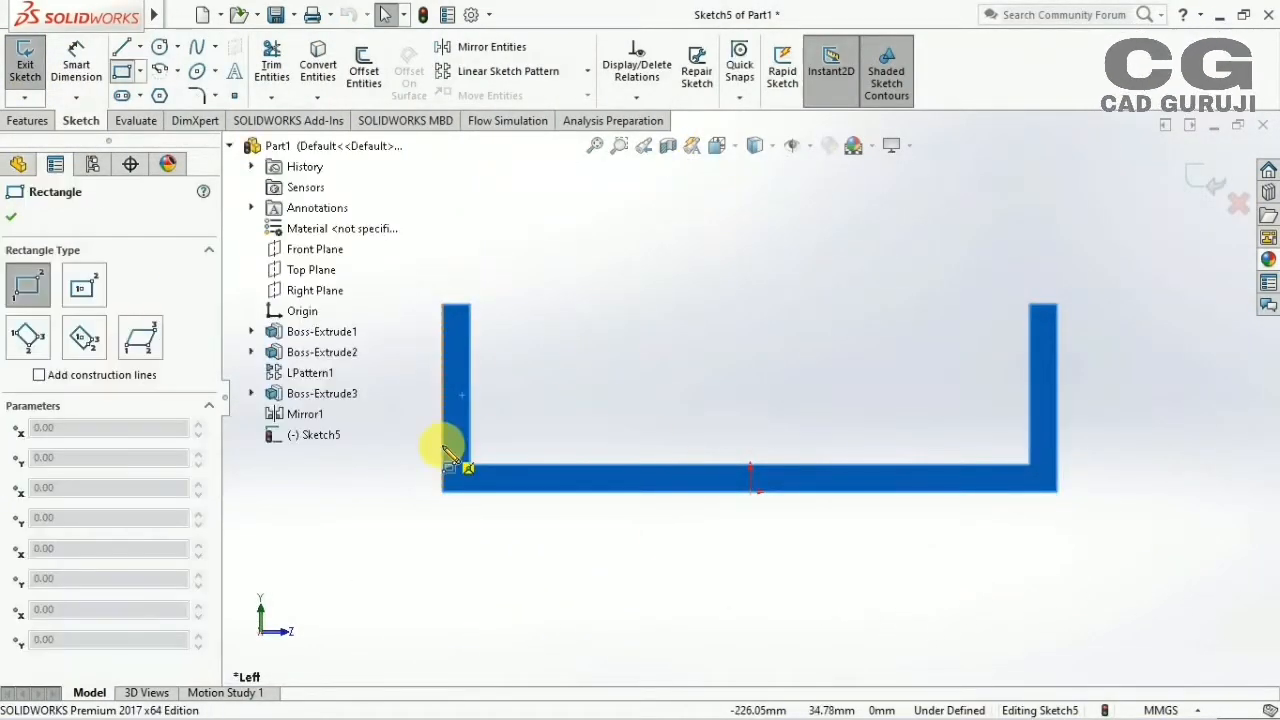
left_click(443, 444)
left_click(1057, 421)
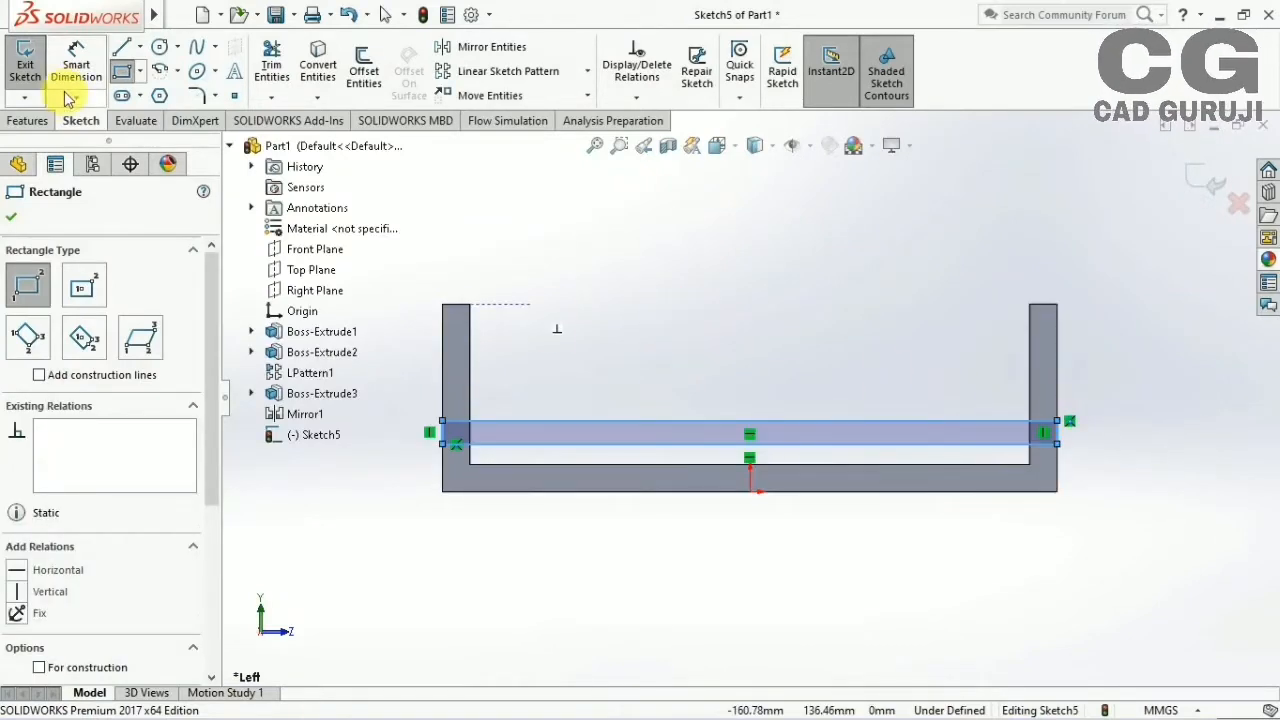
Dimension the rectangle's gap above the U-support's base to 15 mm and its height to 15 mm
left_click(76, 64)
left_click(541, 456)
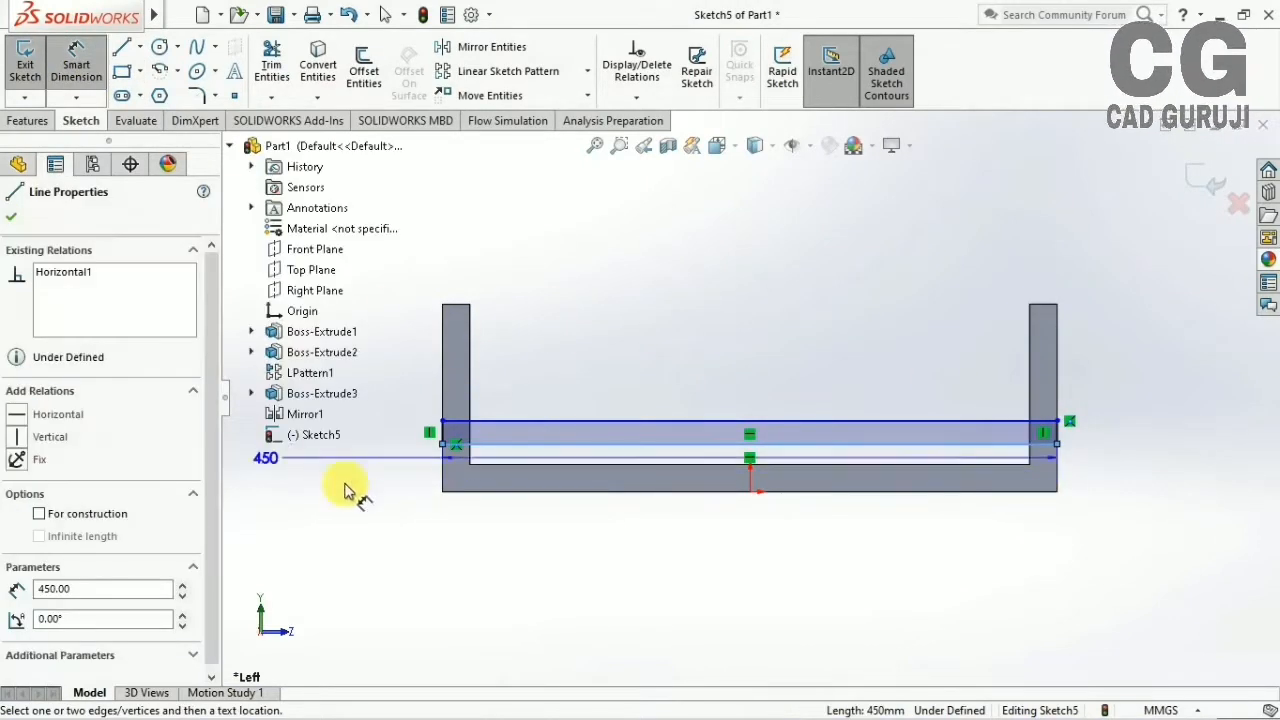
left_click(524, 467)
left_click(1151, 523)
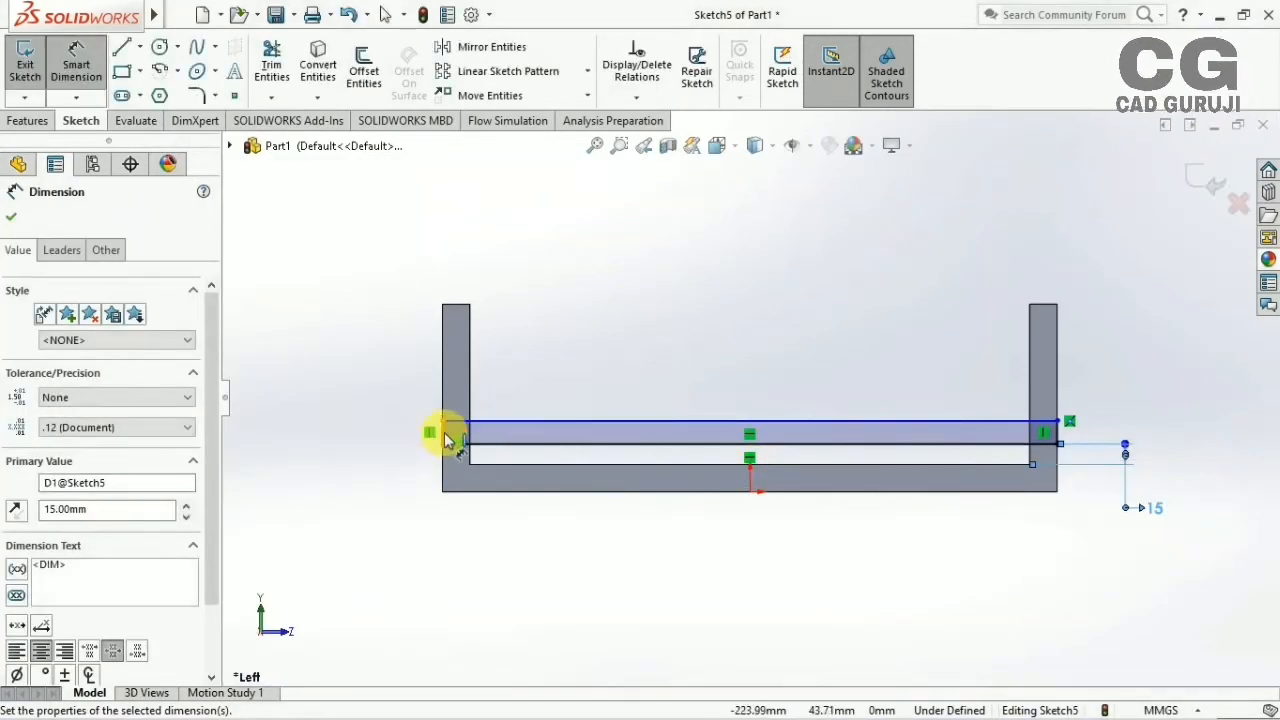
left_click(446, 433)
left_click(348, 440)
type("15")
key("Return")
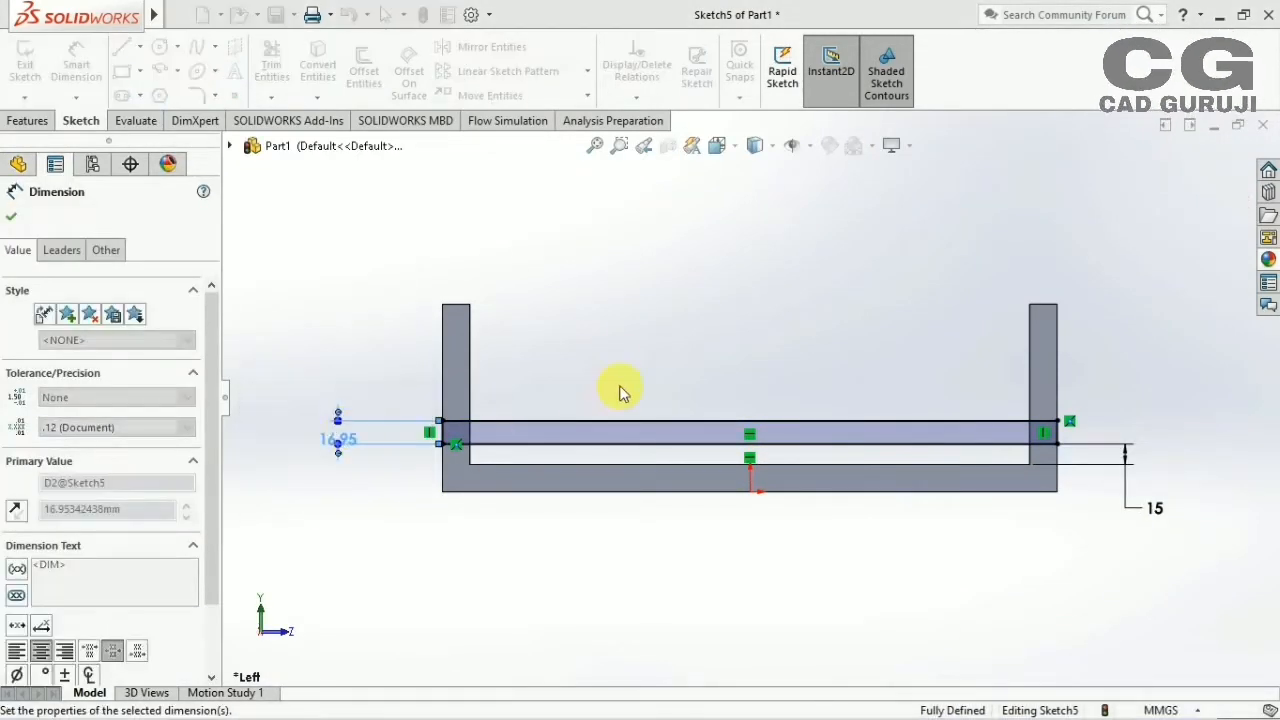
Extrude the rectangle into a horizontal slat across the two uprights, keeping the default extrusion settings
left_click(1199, 168)
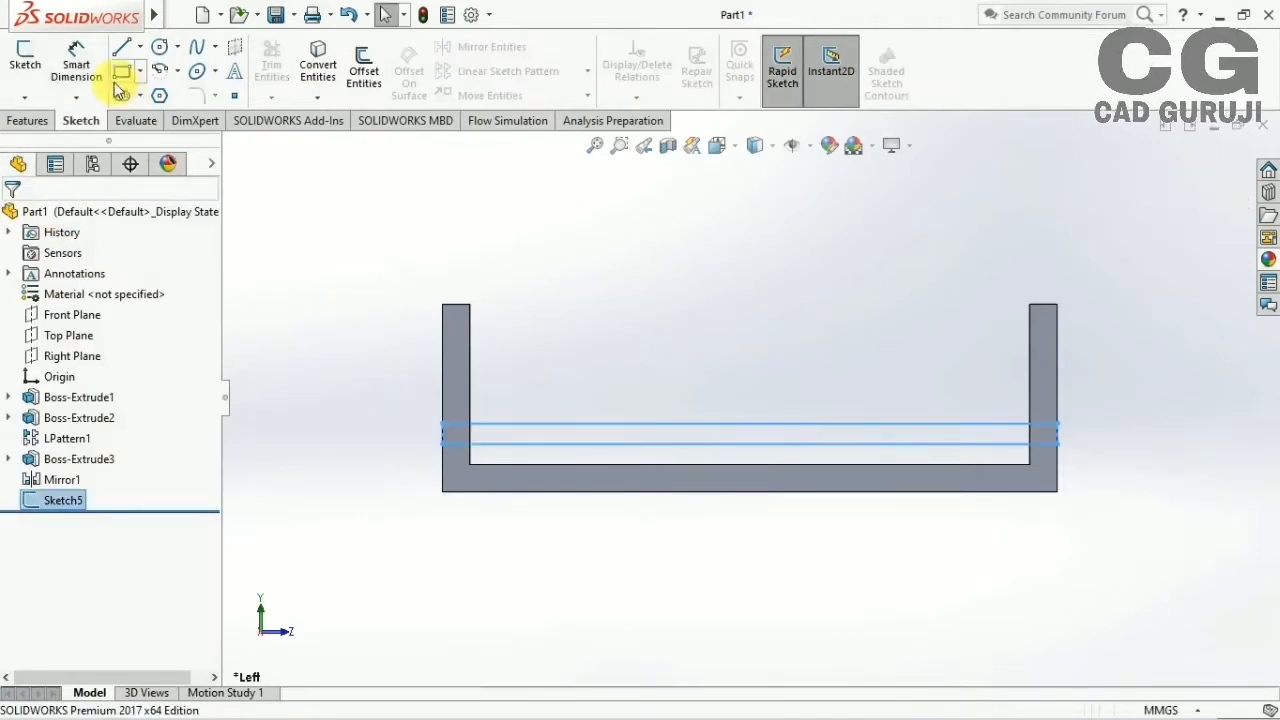
left_click(28, 121)
left_click(32, 66)
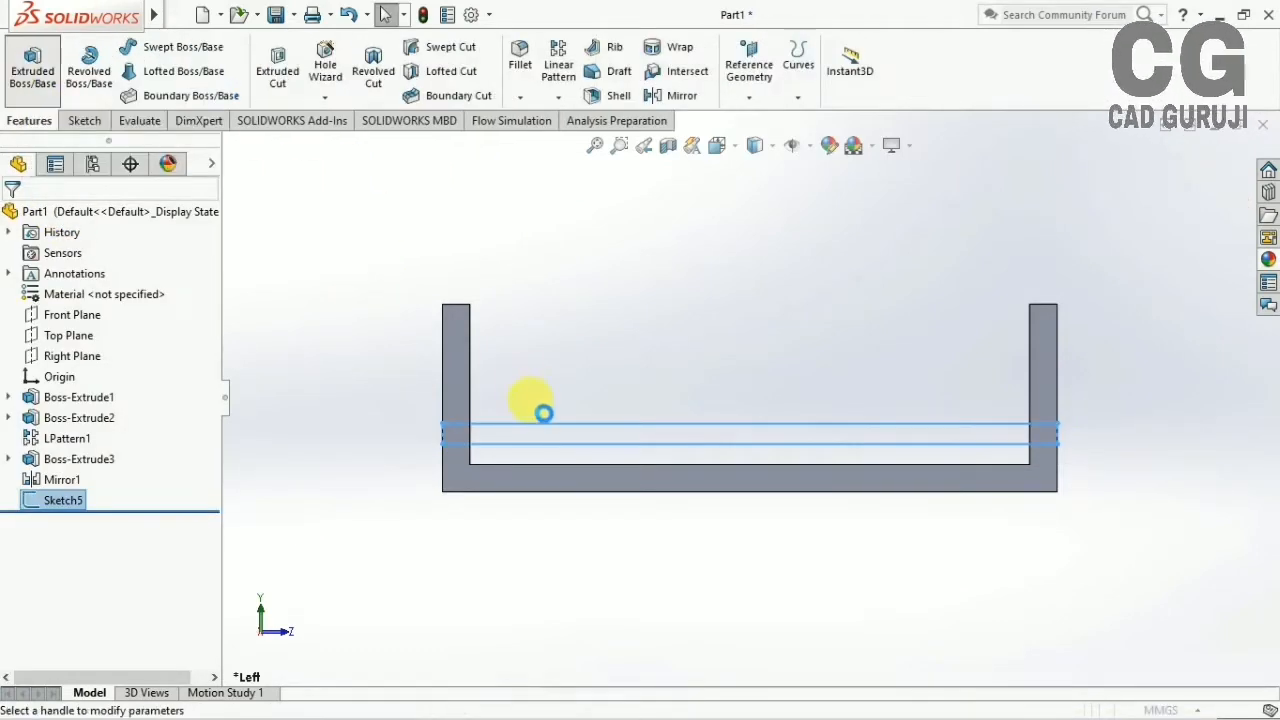
left_click(11, 216)
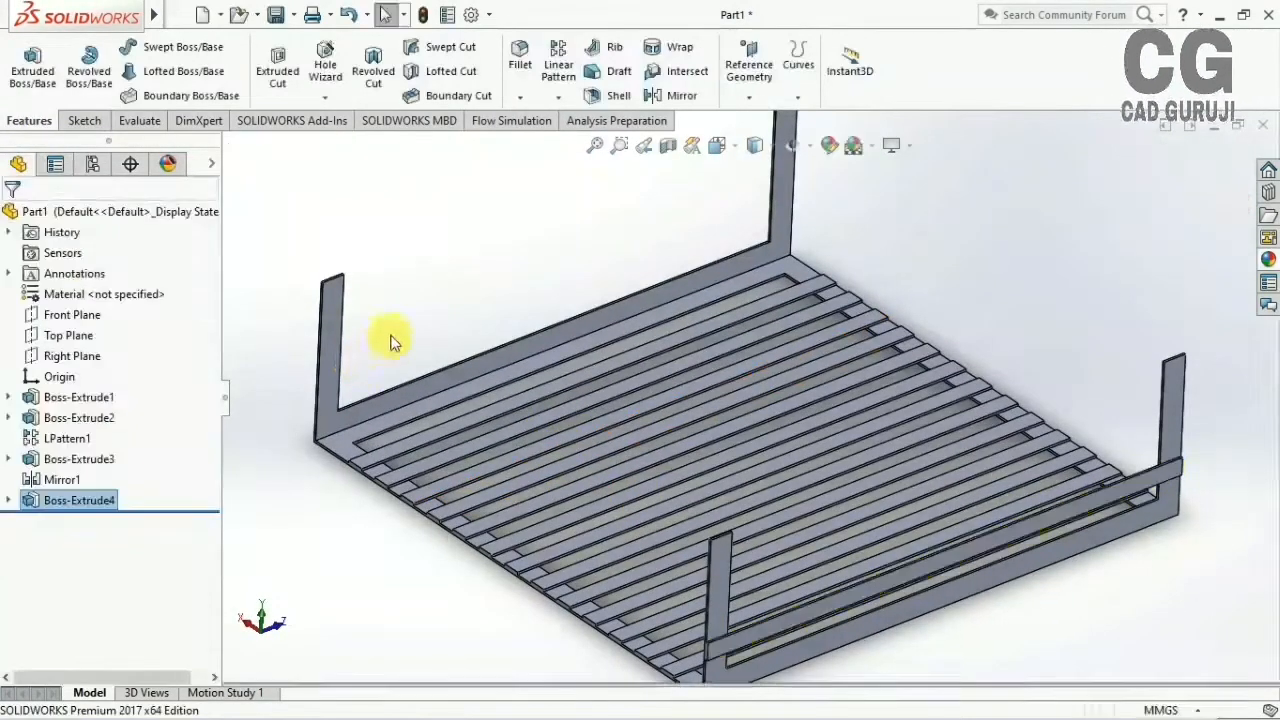
middle_click_drag(857, 363, 735, 322)
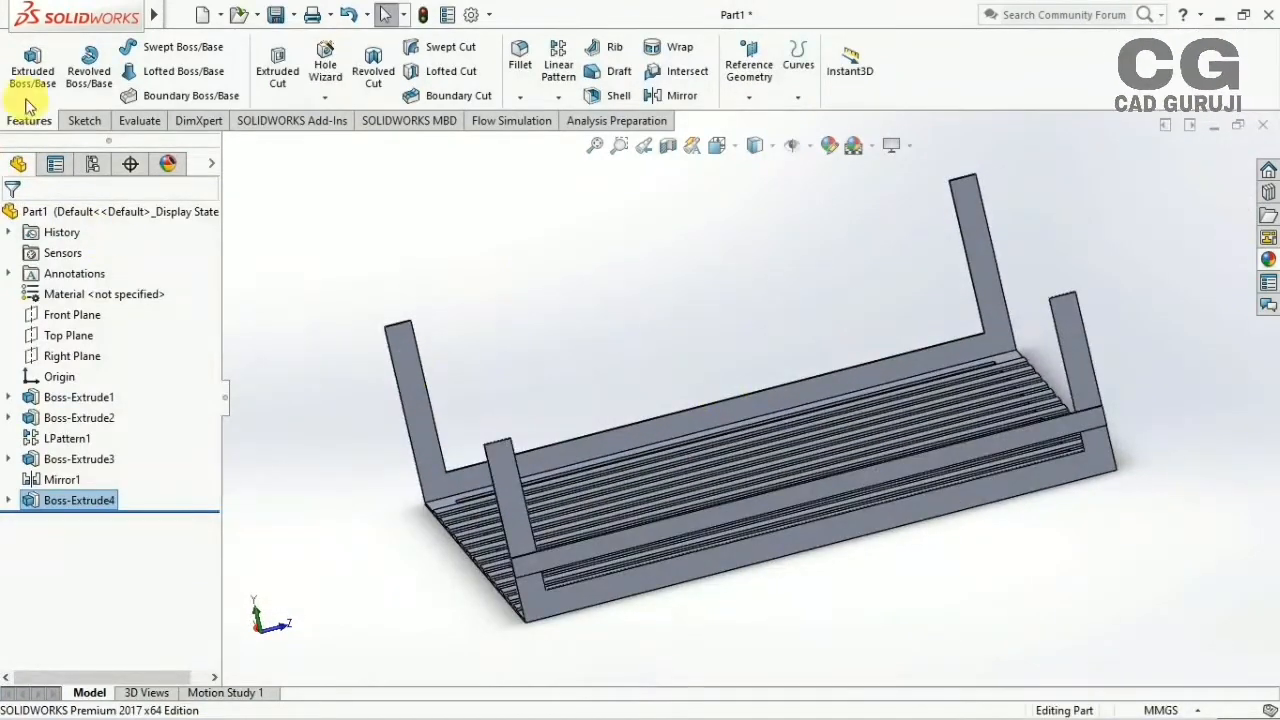
left_click(79, 502)
left_click(672, 95)
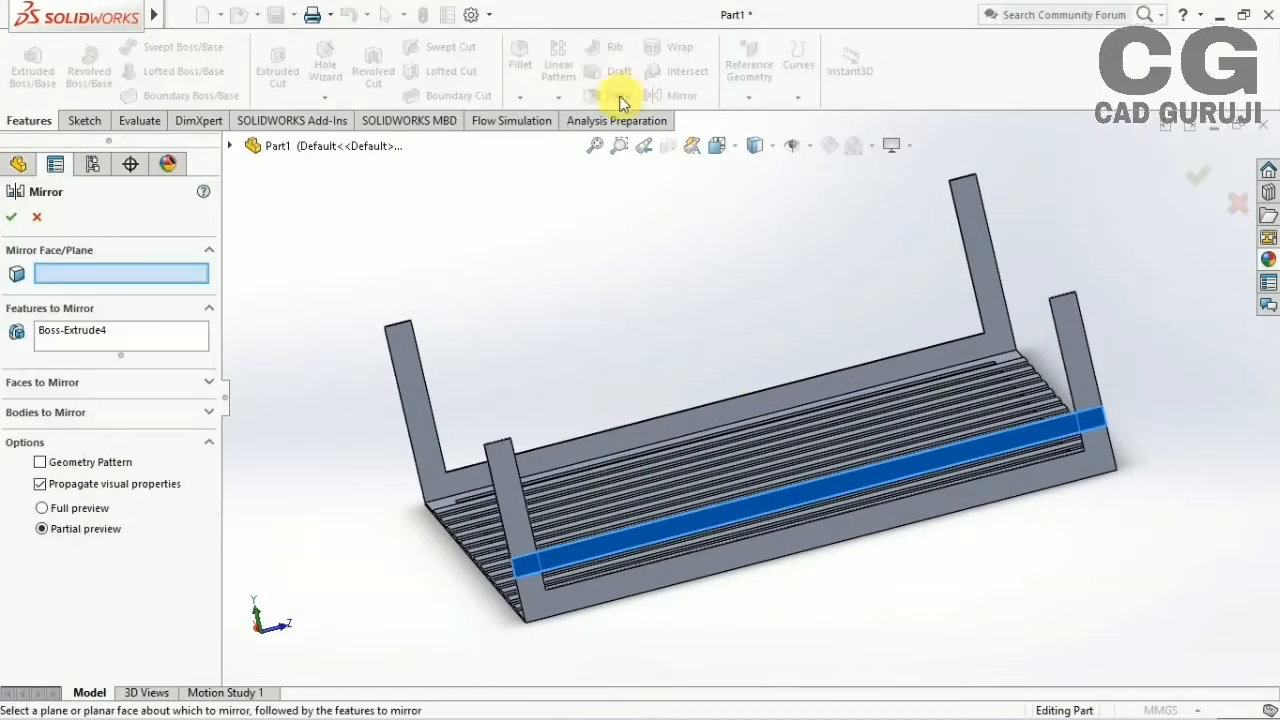
left_click(1238, 202)
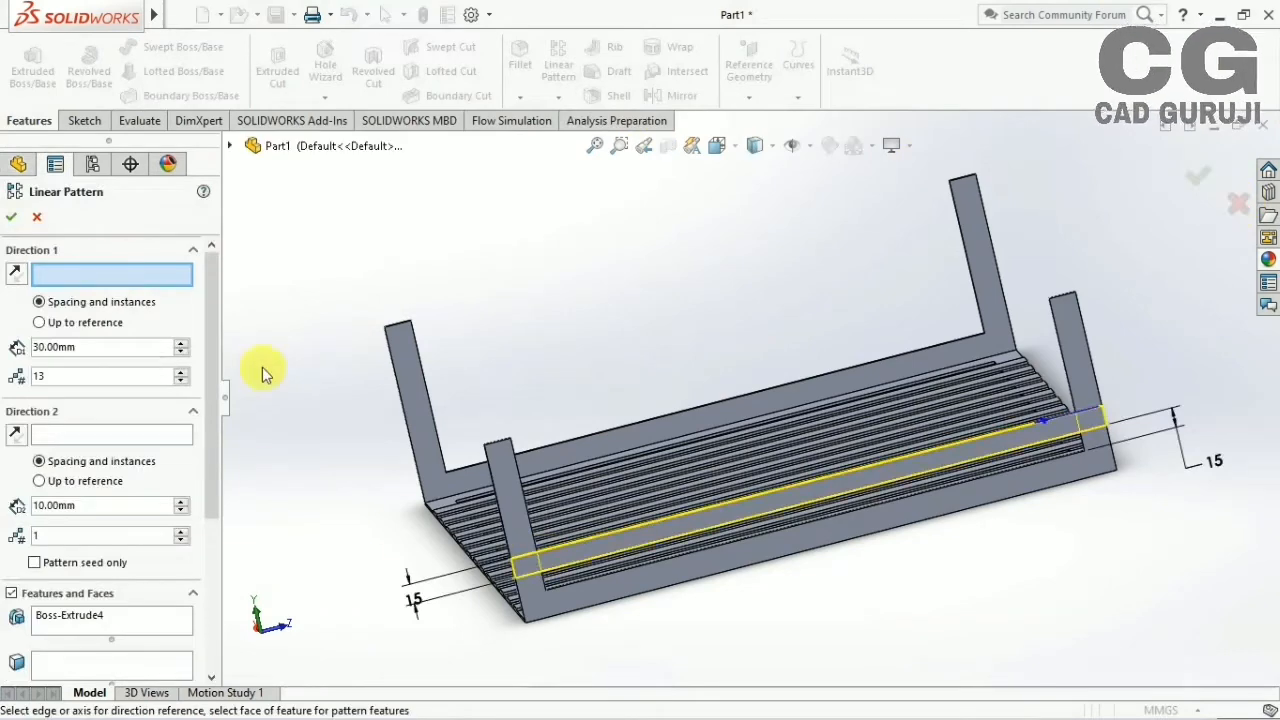
Create a linear pattern of the horizontal slat along the upright's edge with 4 instances spaced 30 mm apart
left_click(503, 521)
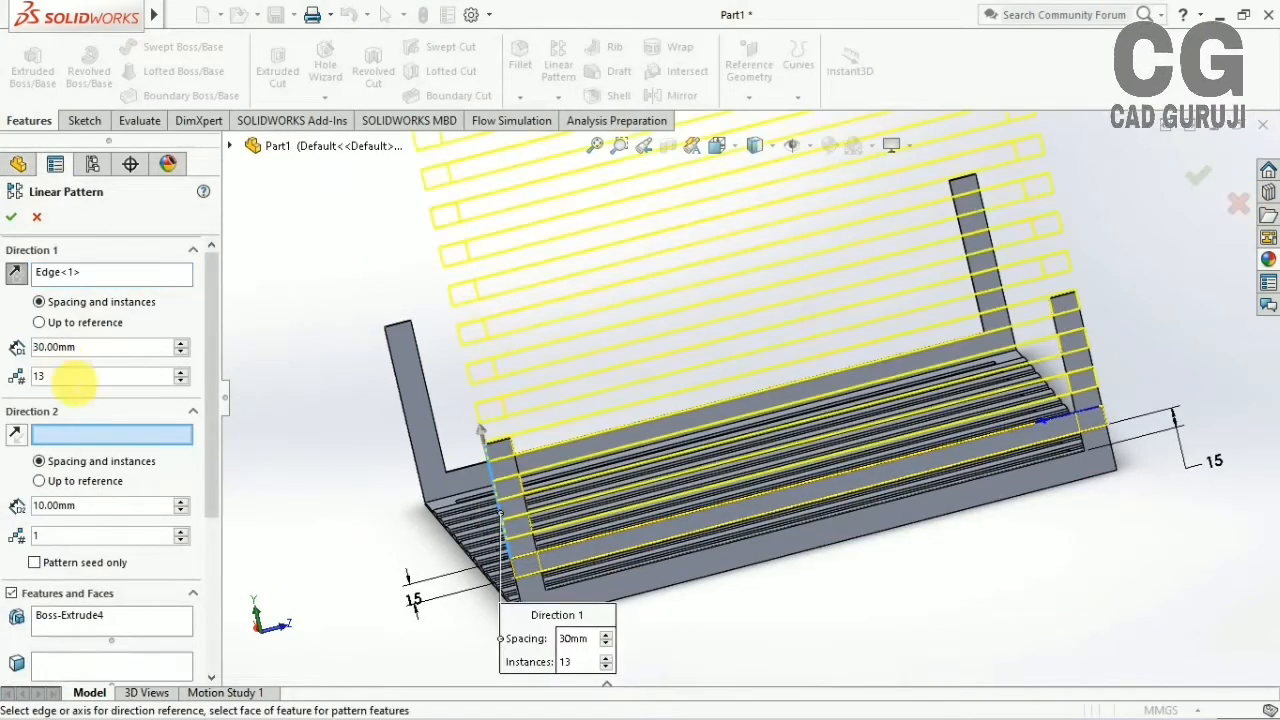
type("4")
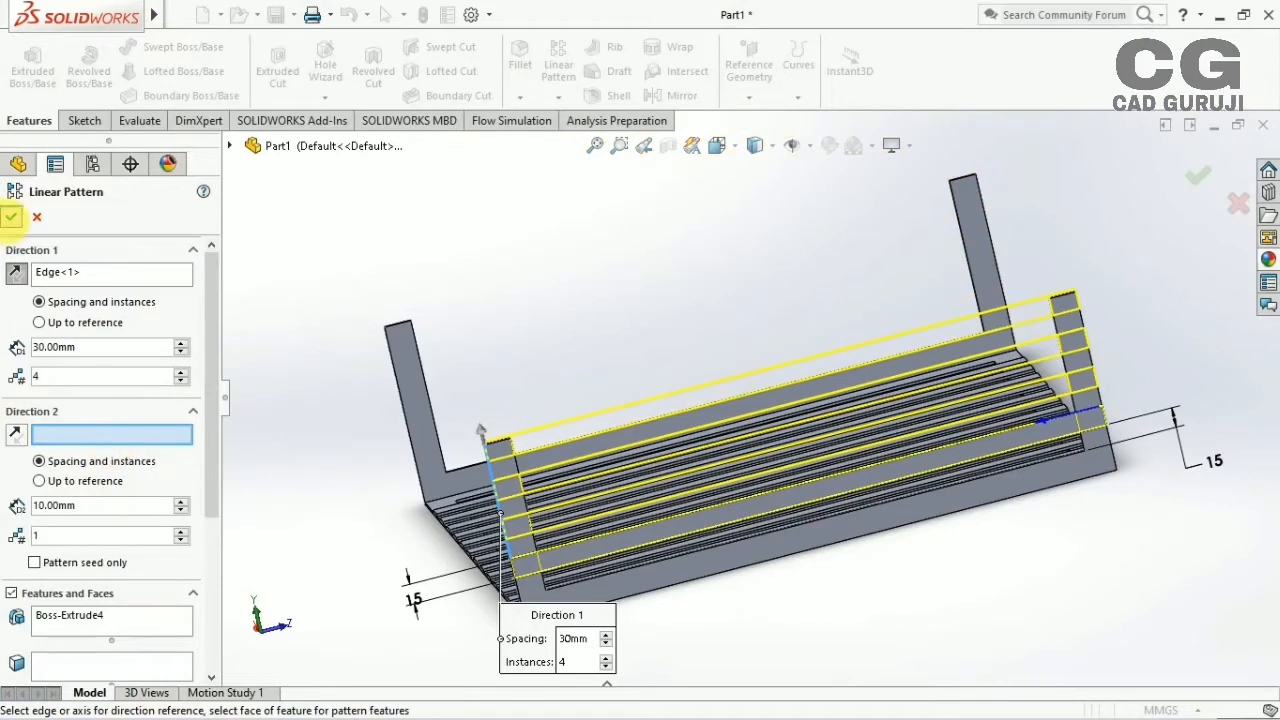
left_click(11, 217)
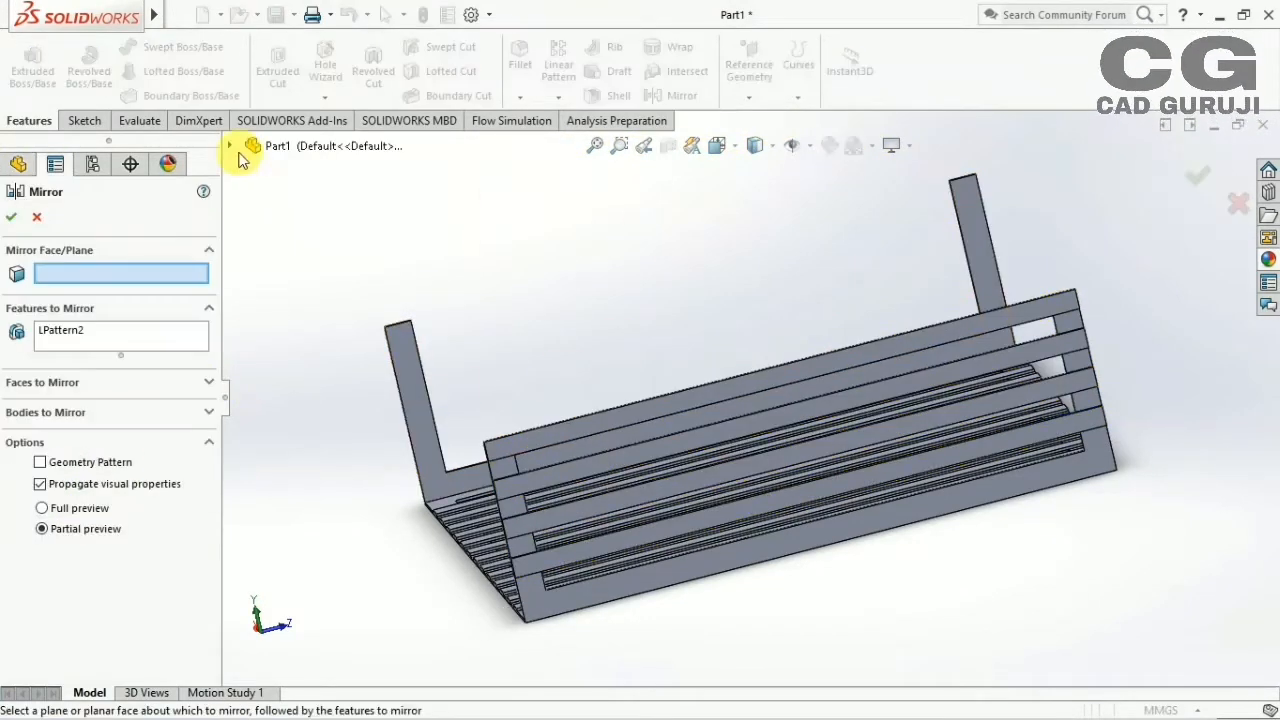
Mirror the slat pattern about the Right Plane onto the opposite U-shaped support
left_click(238, 146)
left_click(315, 290)
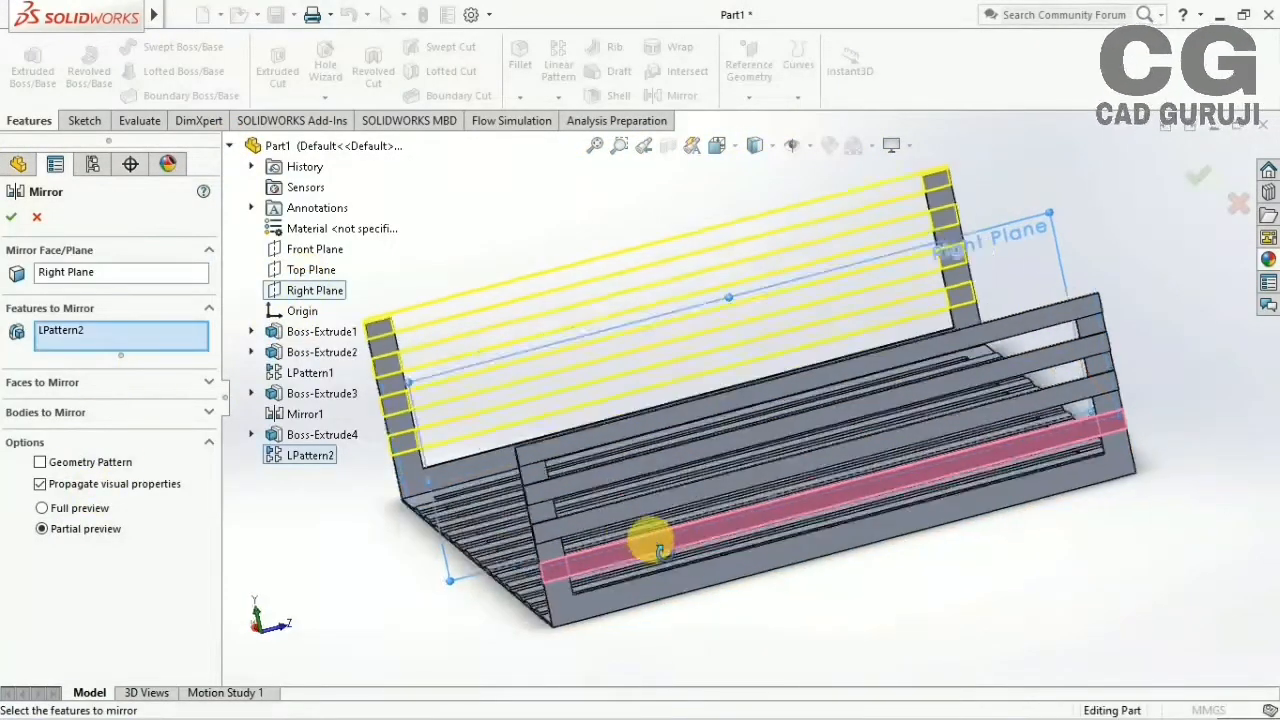
left_click(1198, 175)
middle_click_drag(683, 340, 931, 509)
left_click(929, 504)
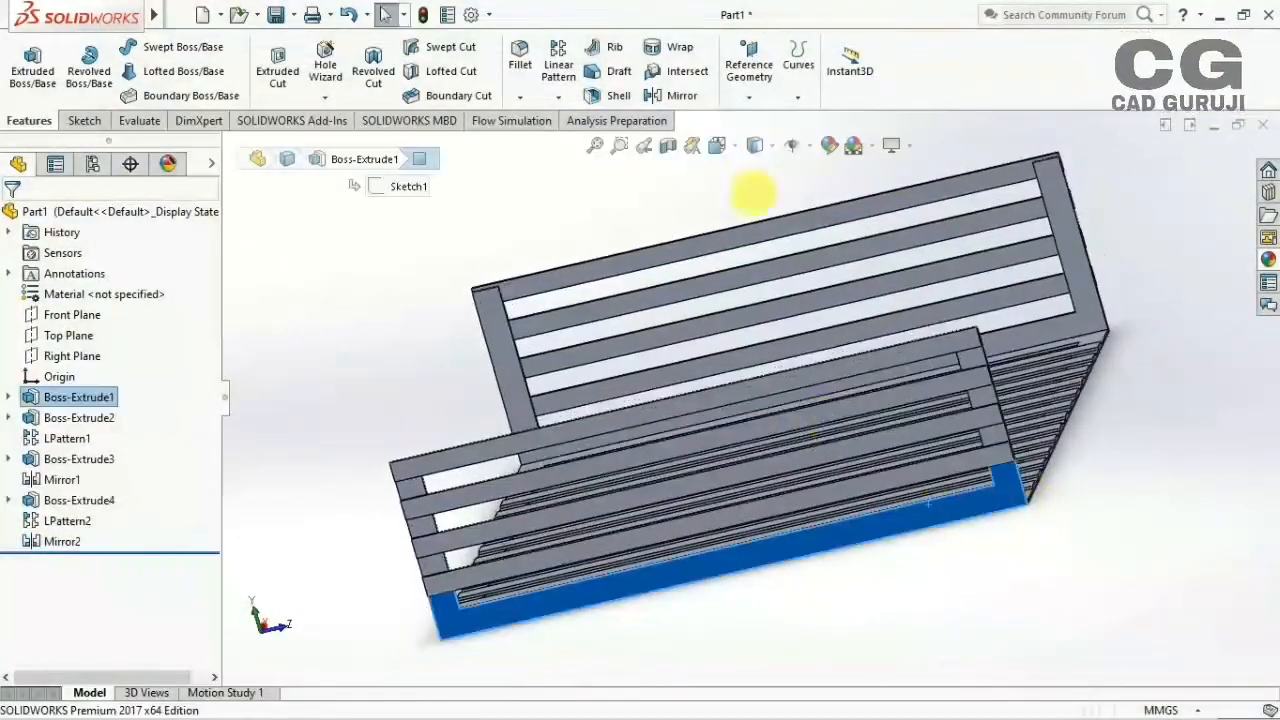
left_click(85, 122)
left_click(25, 62)
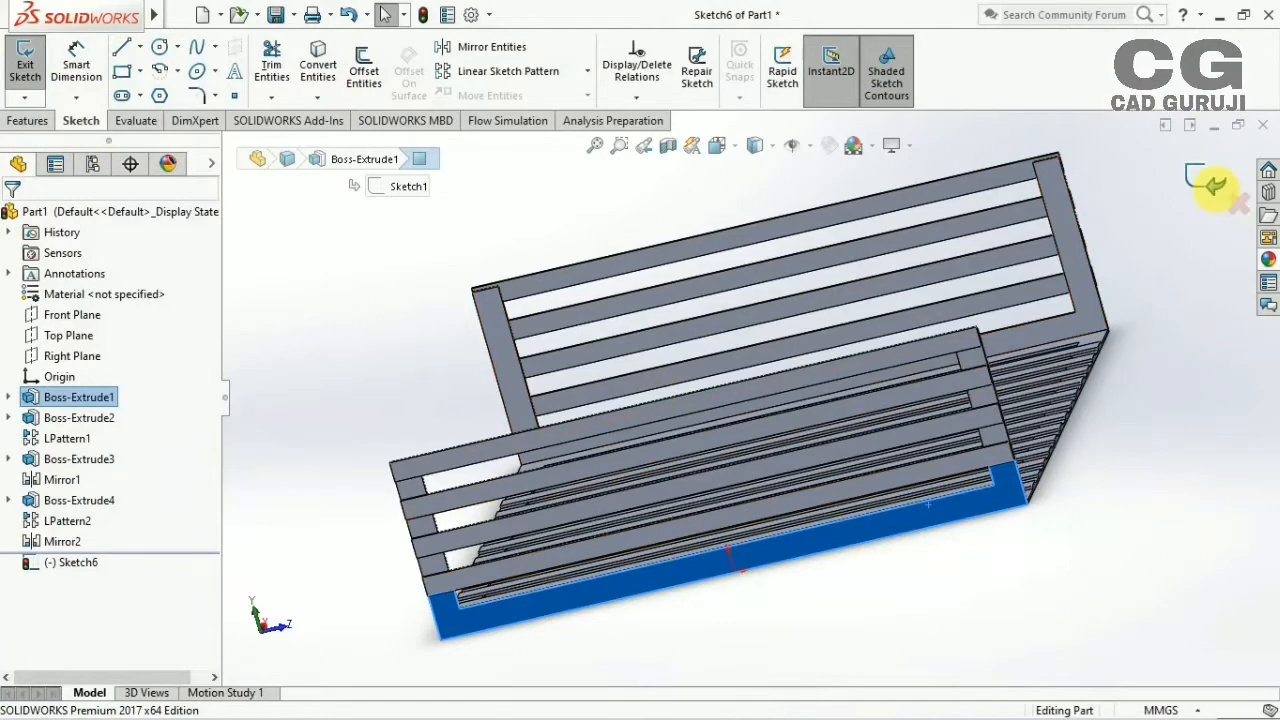
left_click(25, 62)
left_click(25, 62)
left_click(891, 537)
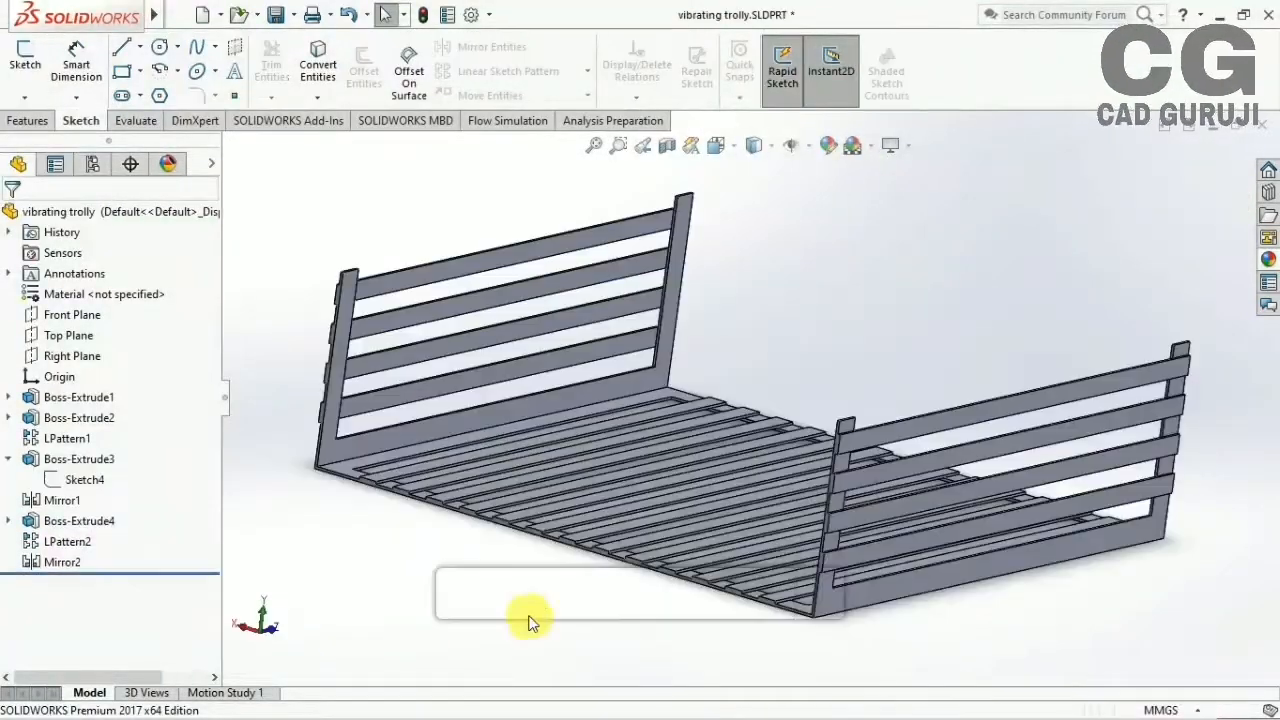
Start a sketch on the face of the lowest slat of the mirrored side frame and orient it to the Right view
left_click(390, 443)
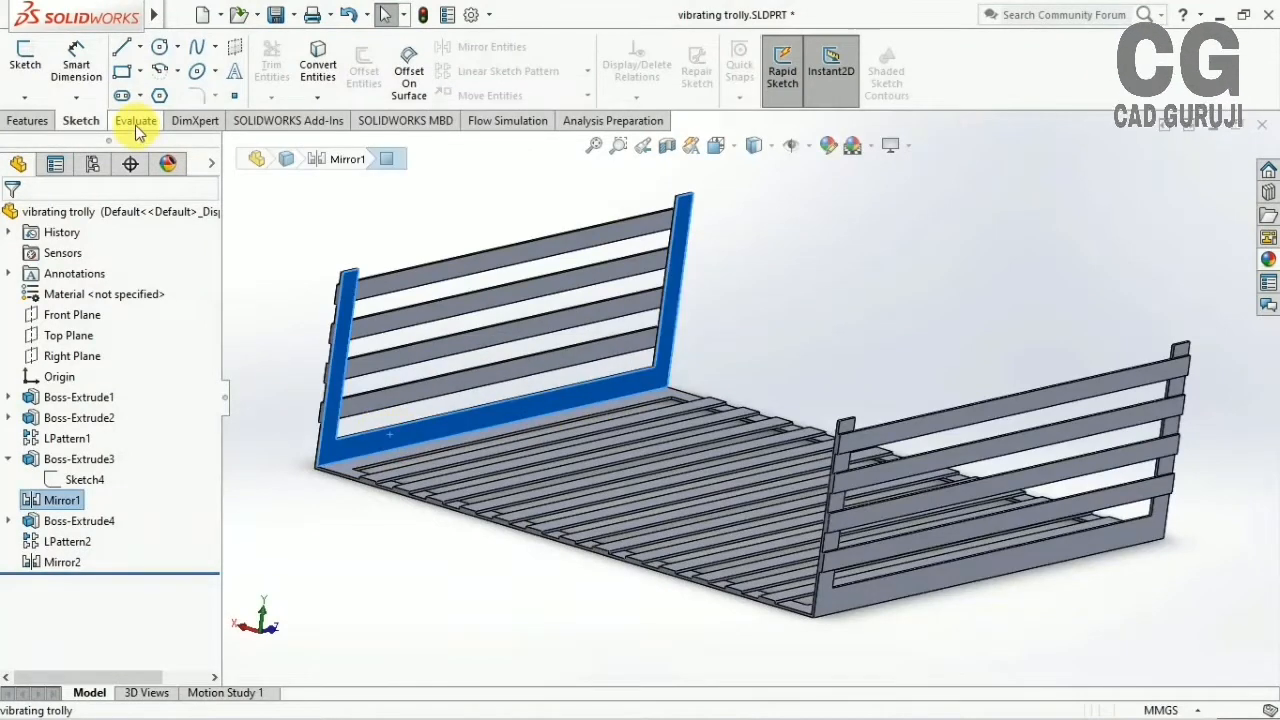
left_click(428, 390)
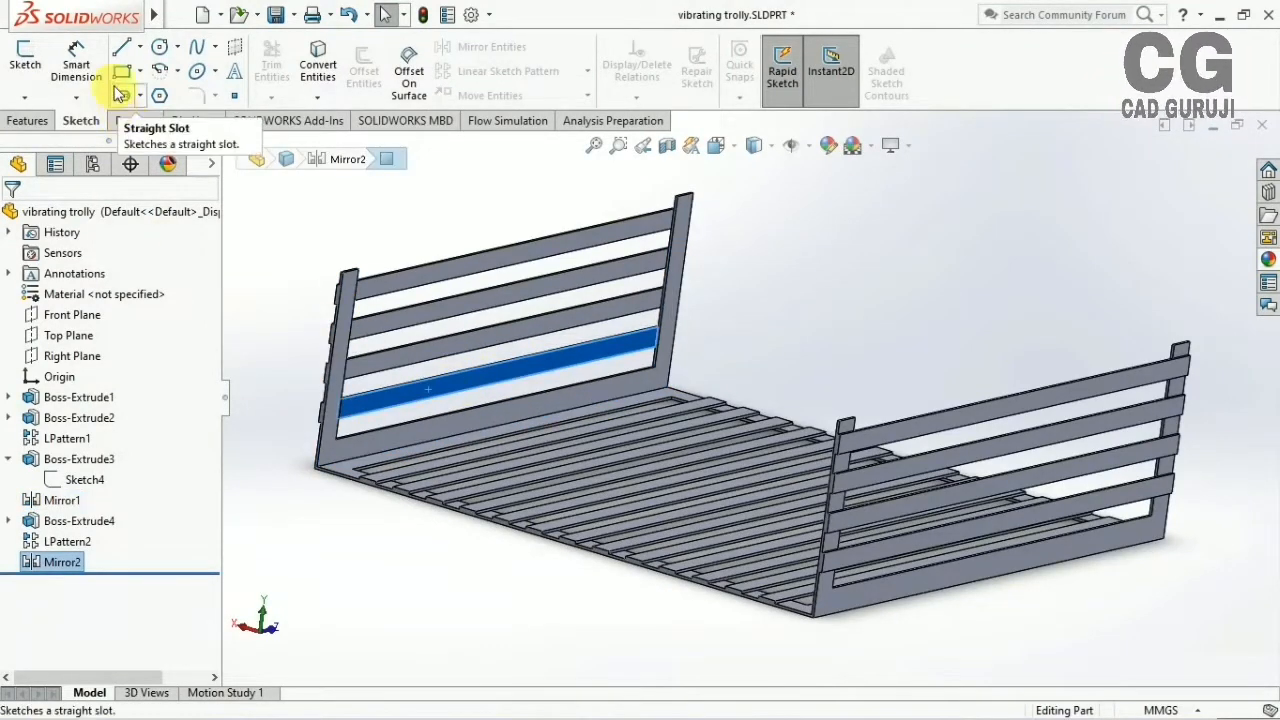
left_click(27, 60)
left_click(716, 147)
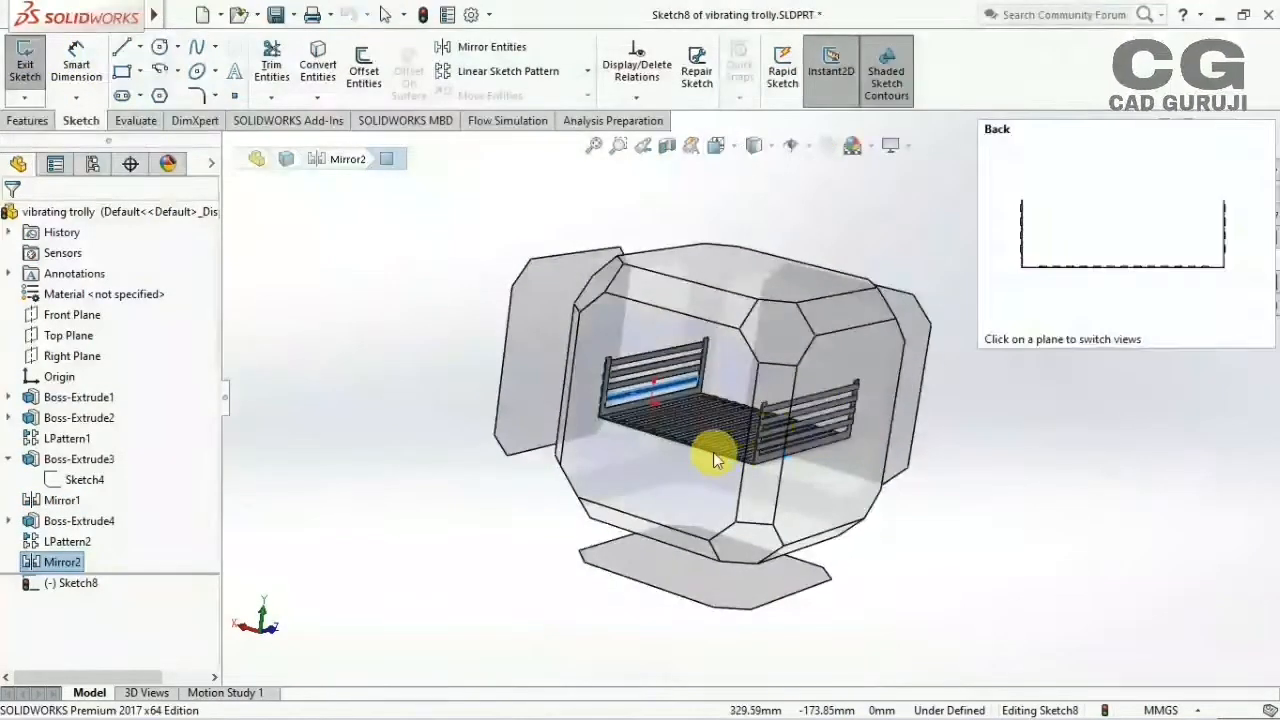
left_click(713, 452)
left_click(716, 147)
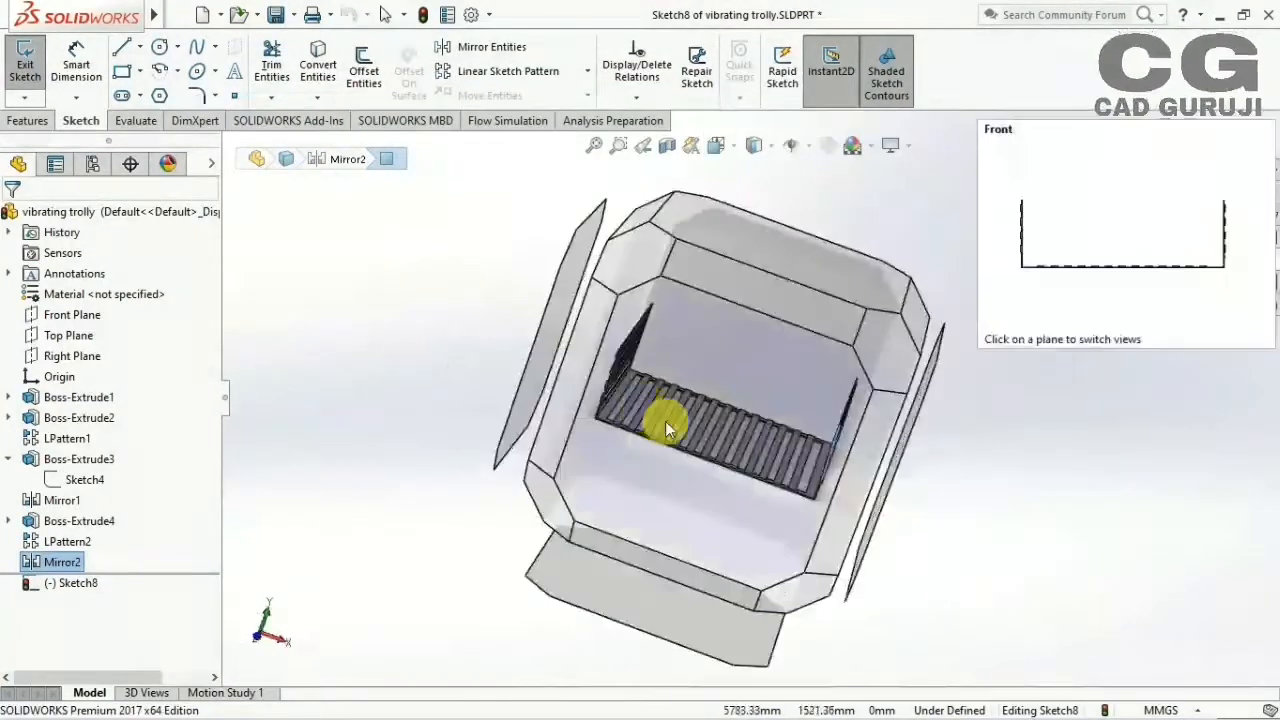
left_click(812, 484)
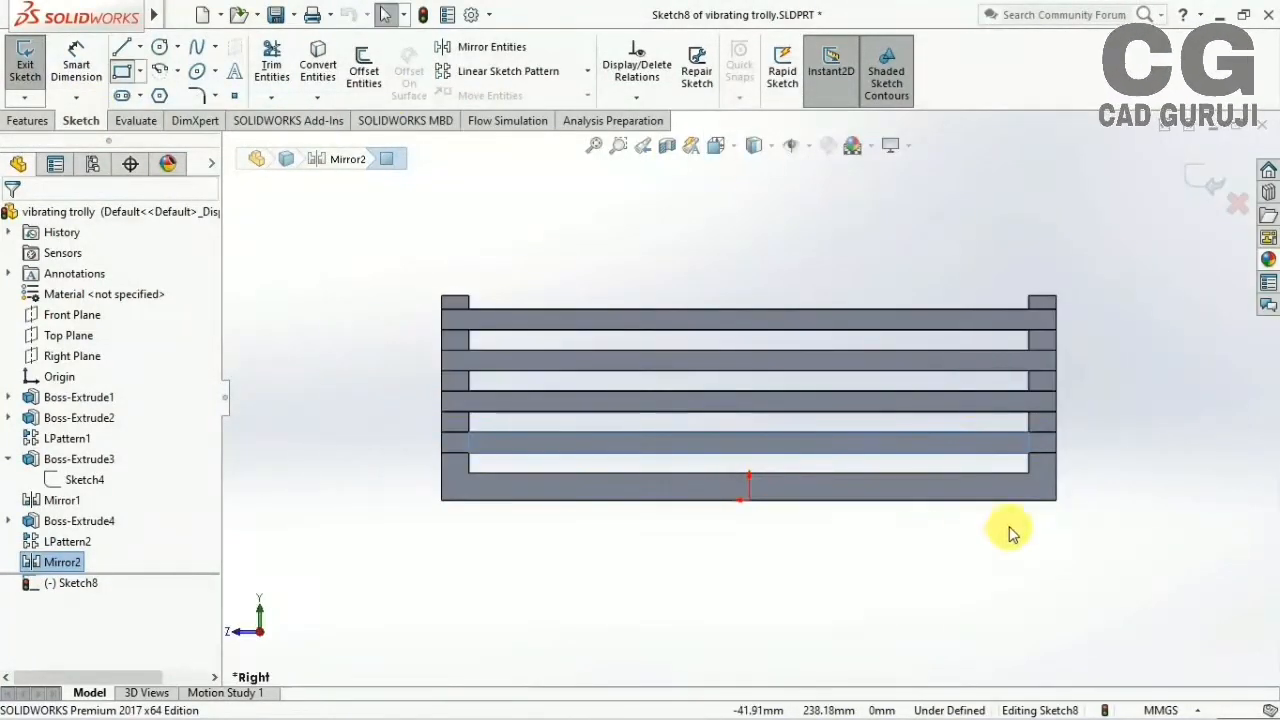
Sketch two tall upright rectangles on the frame's bottom edge, side by side, extending above the top slat
left_click(996, 500)
left_click(923, 192)
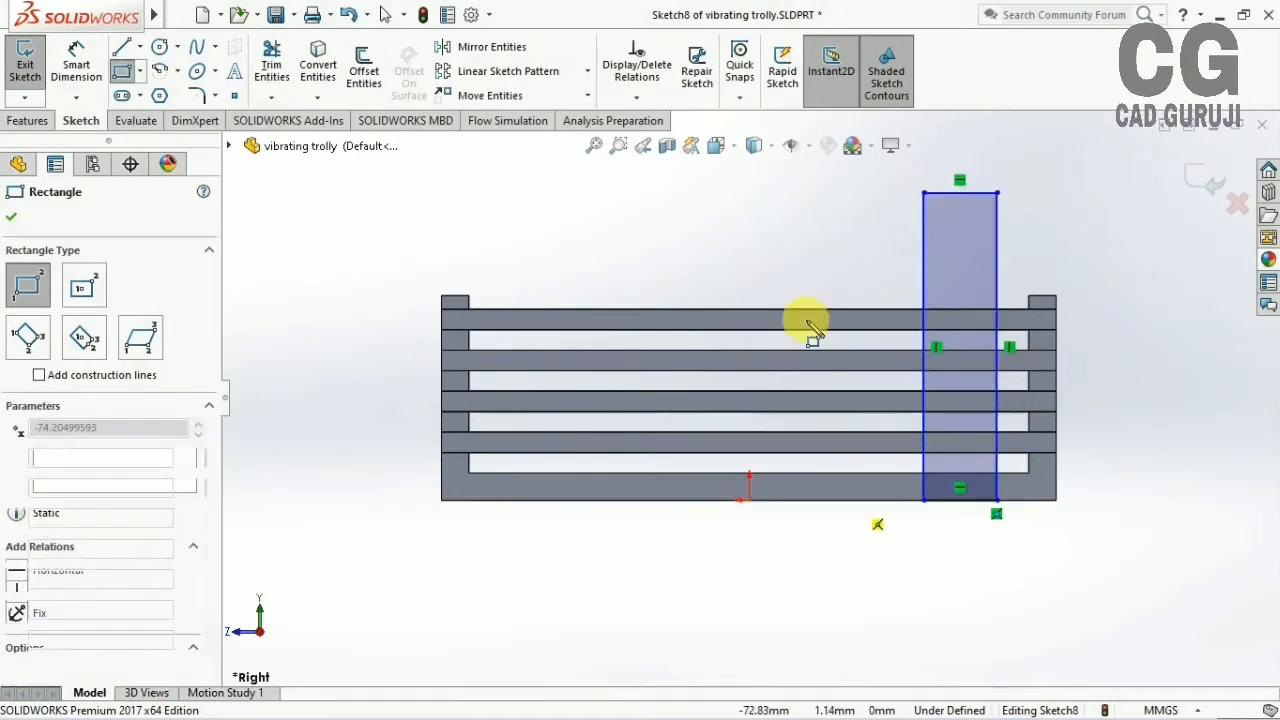
left_click(850, 500)
left_click(758, 192)
Dimension the rectangle nearer the right end of the frame to 30 mm wide and 200 mm high
left_click(75, 70)
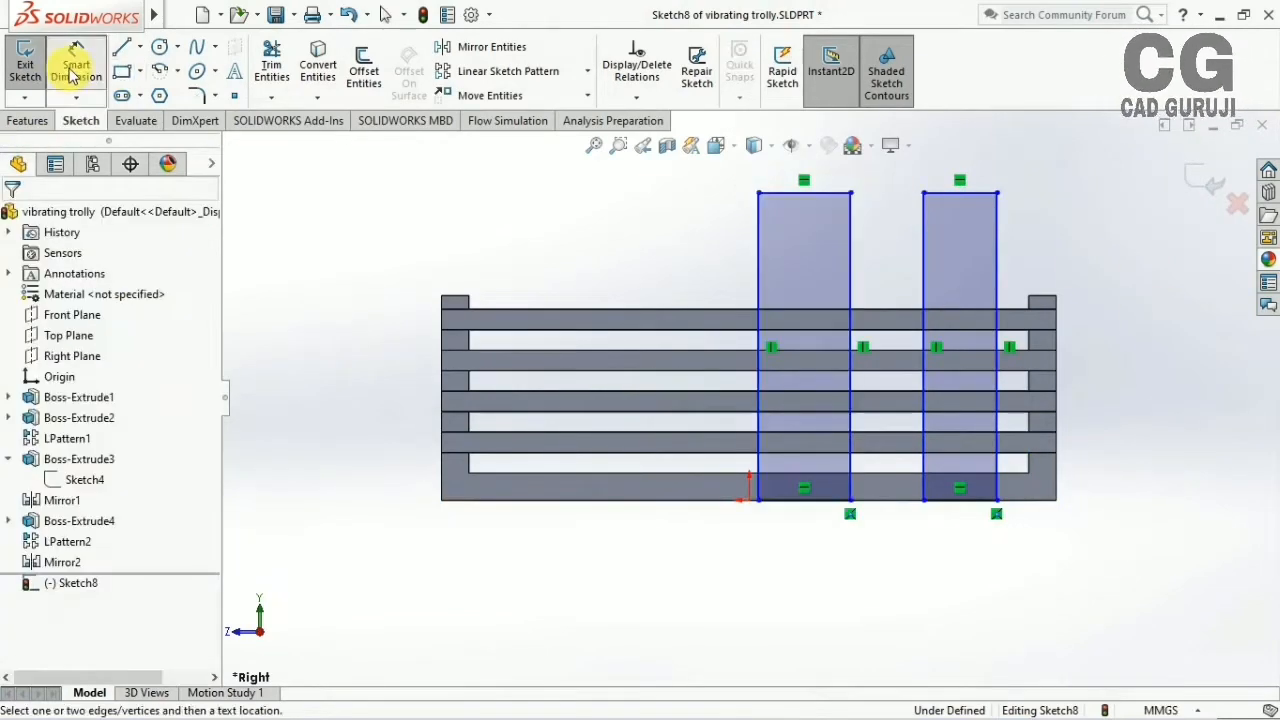
left_click(975, 193)
left_click(1010, 159)
type("30")
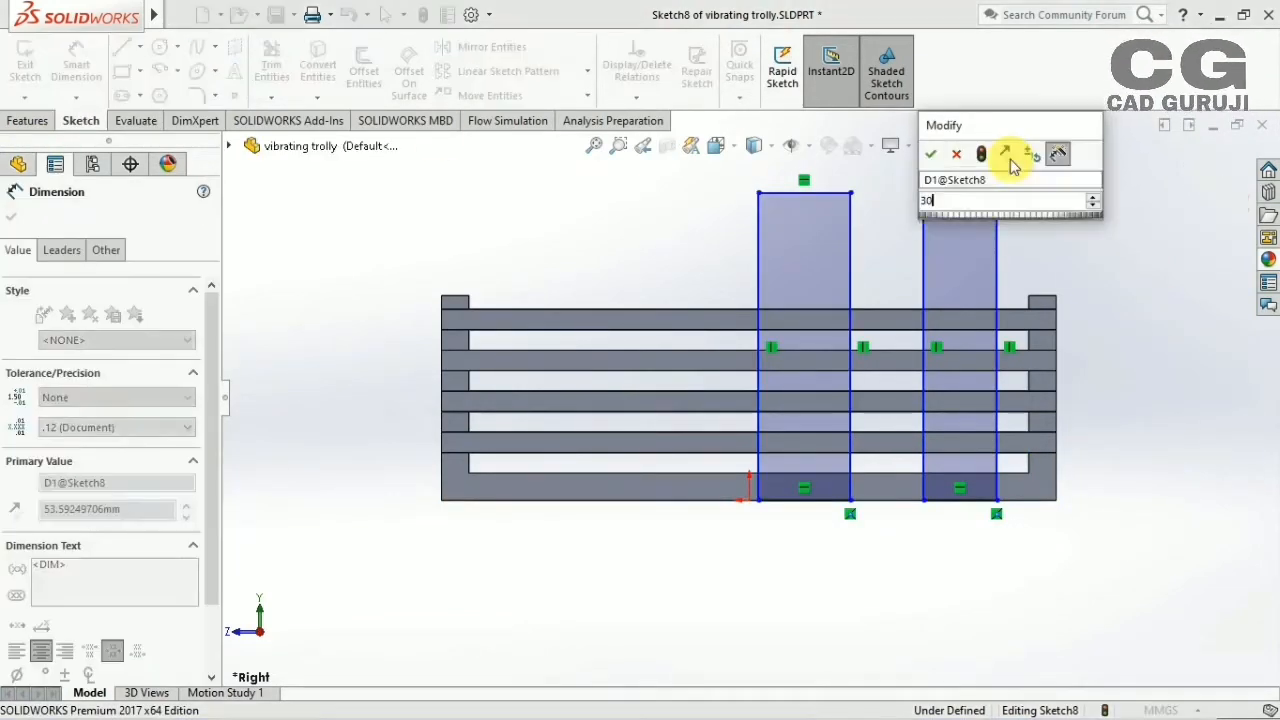
key("Return")
left_click(993, 243)
left_click(1034, 250)
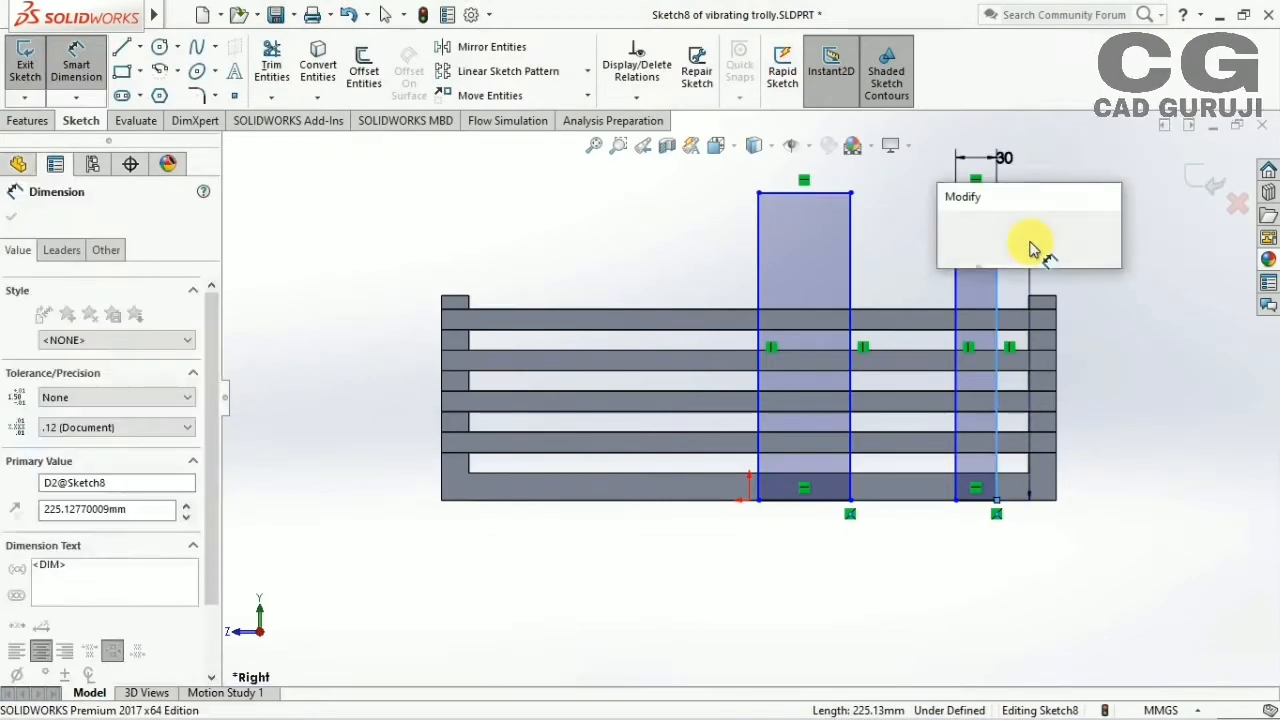
type("200")
key("Return")
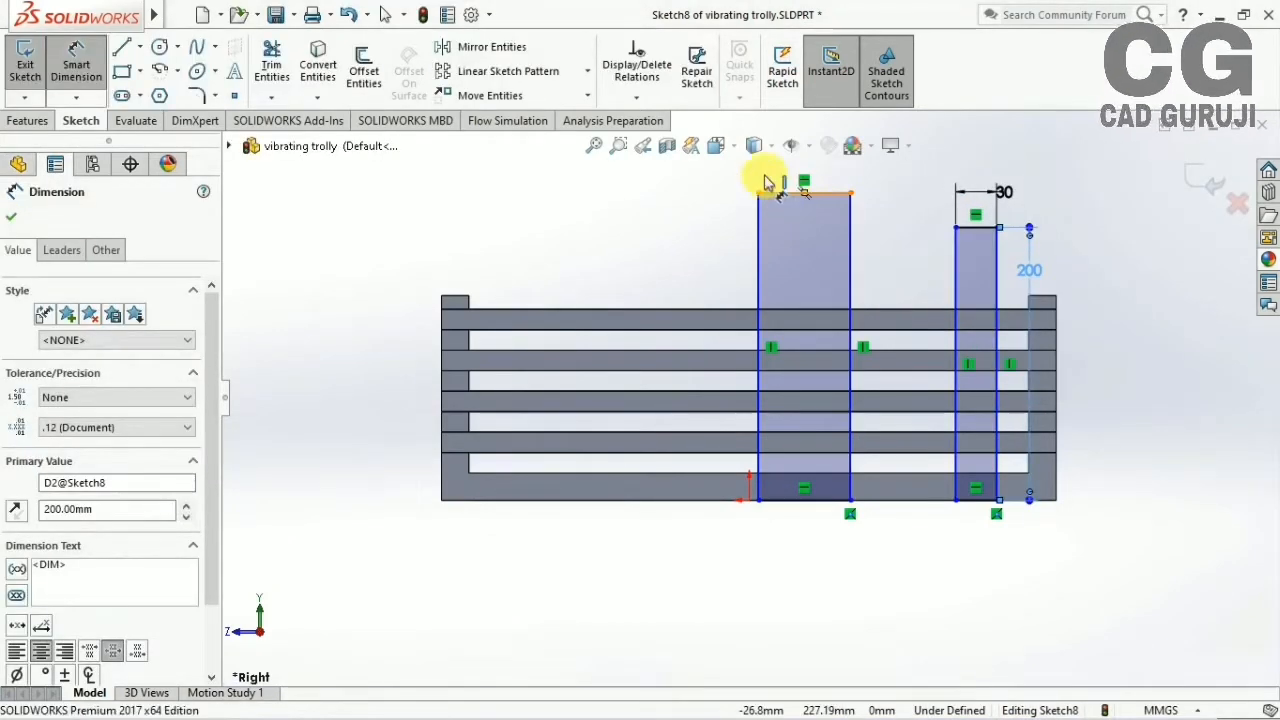
Dimension the rectangle nearer the middle of the frame to 30 mm wide and 200 mm high
left_click(765, 192)
left_click(766, 180)
type("30")
key("Return")
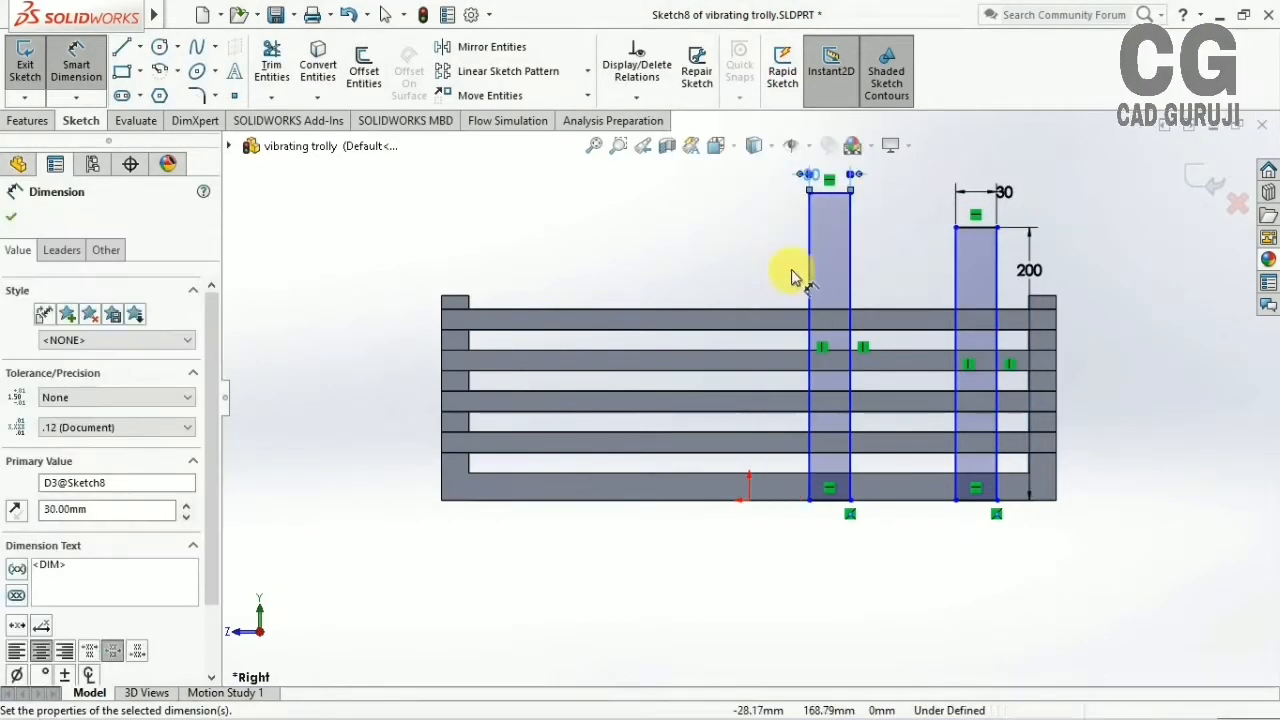
left_click(806, 272)
left_click(757, 245)
type("200")
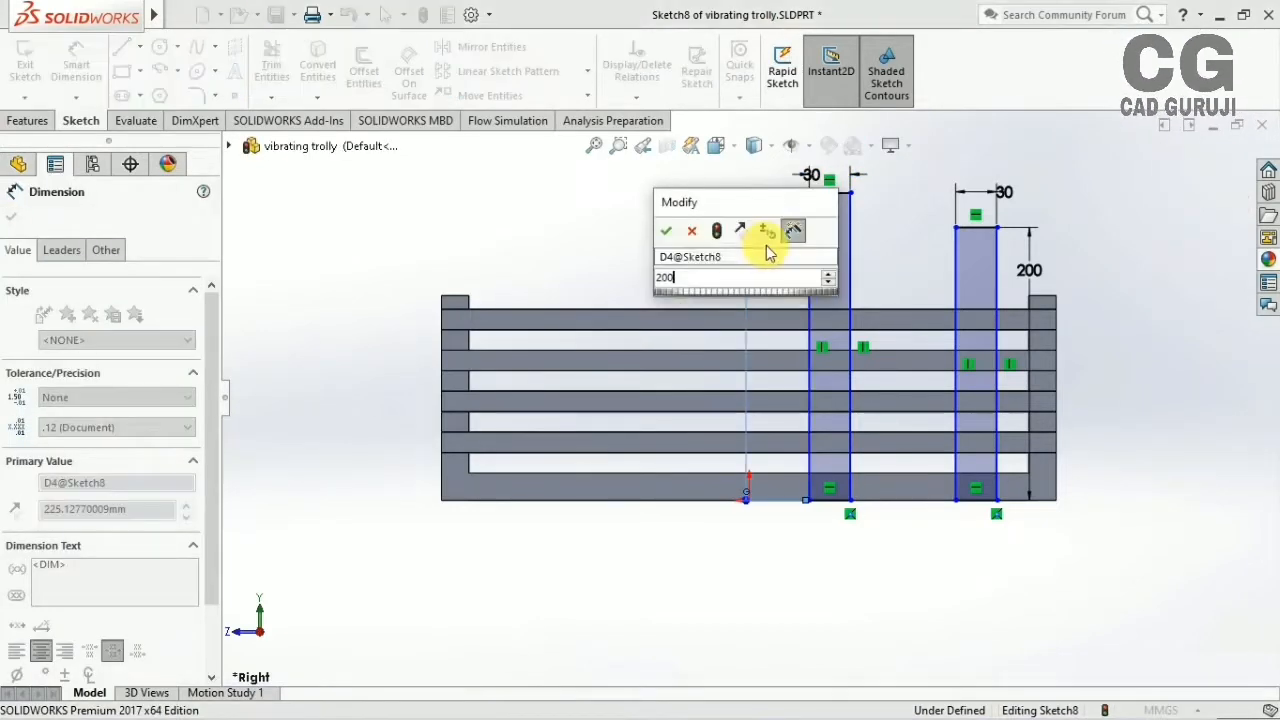
key("Return")
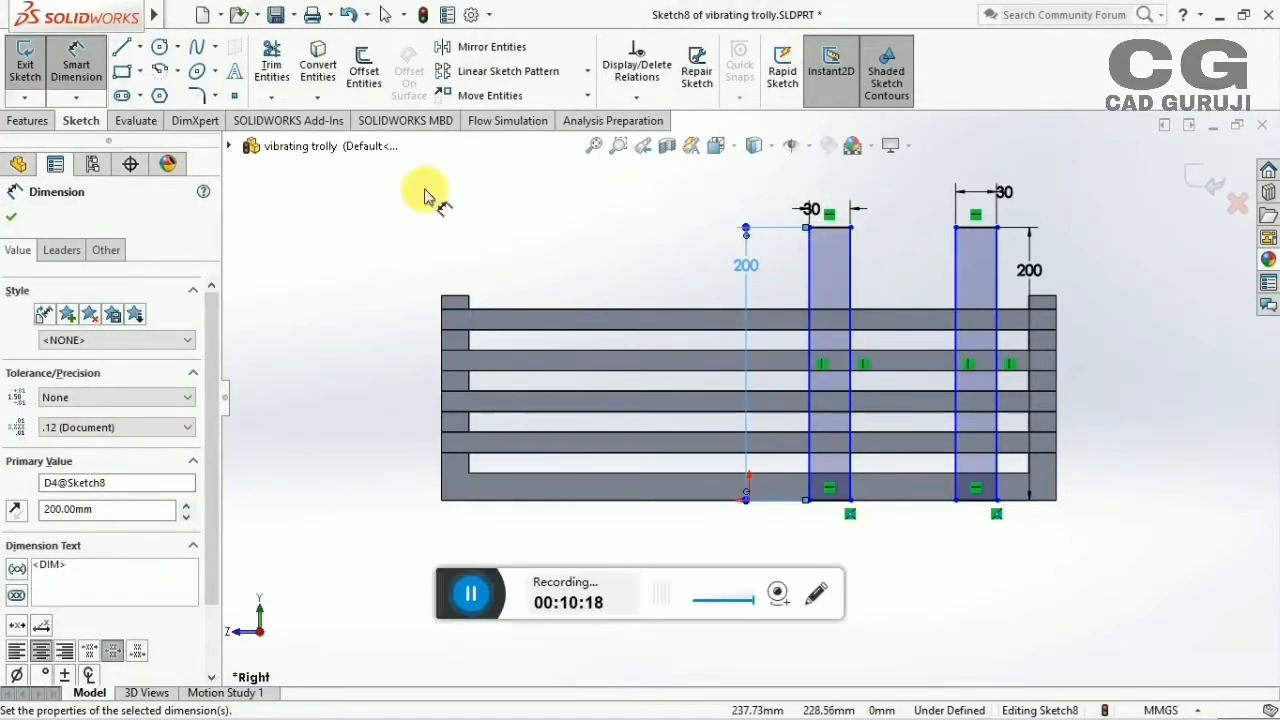
Position the right edges of the two rectangles 55 mm and 185 mm from the frame's right outer edge
left_click(1064, 328)
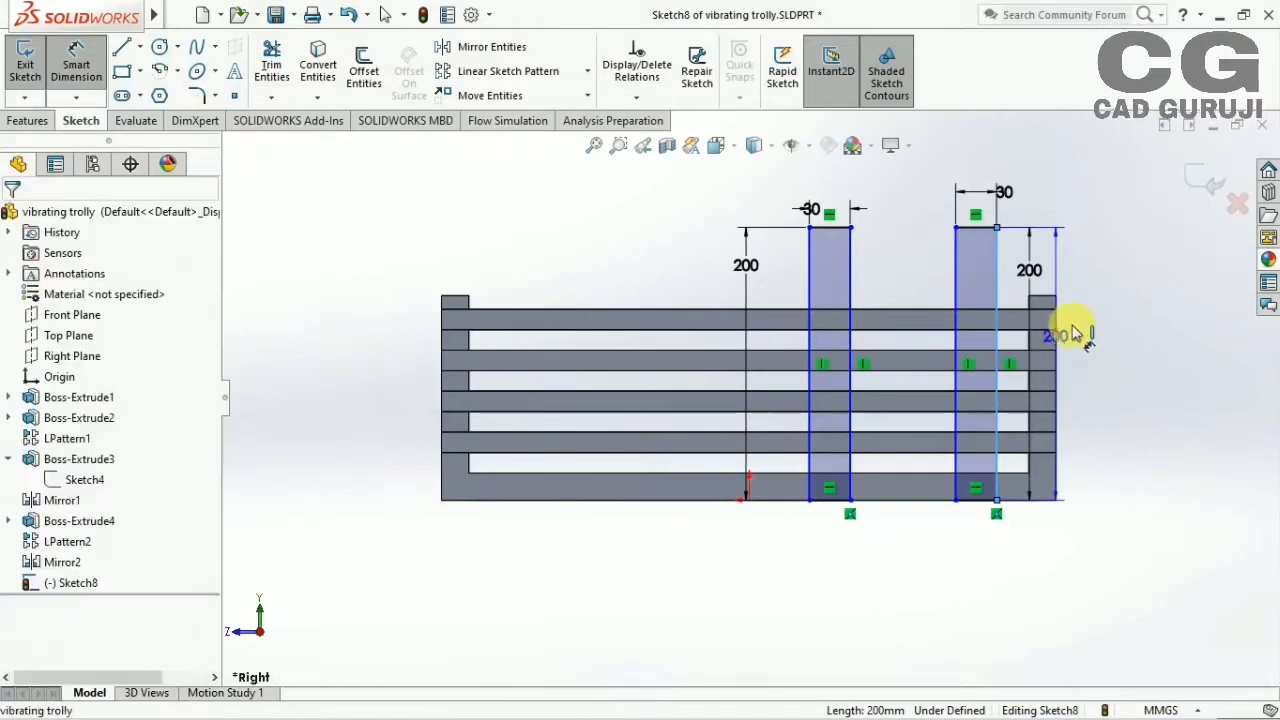
left_click(1086, 257)
type("55")
key("Return")
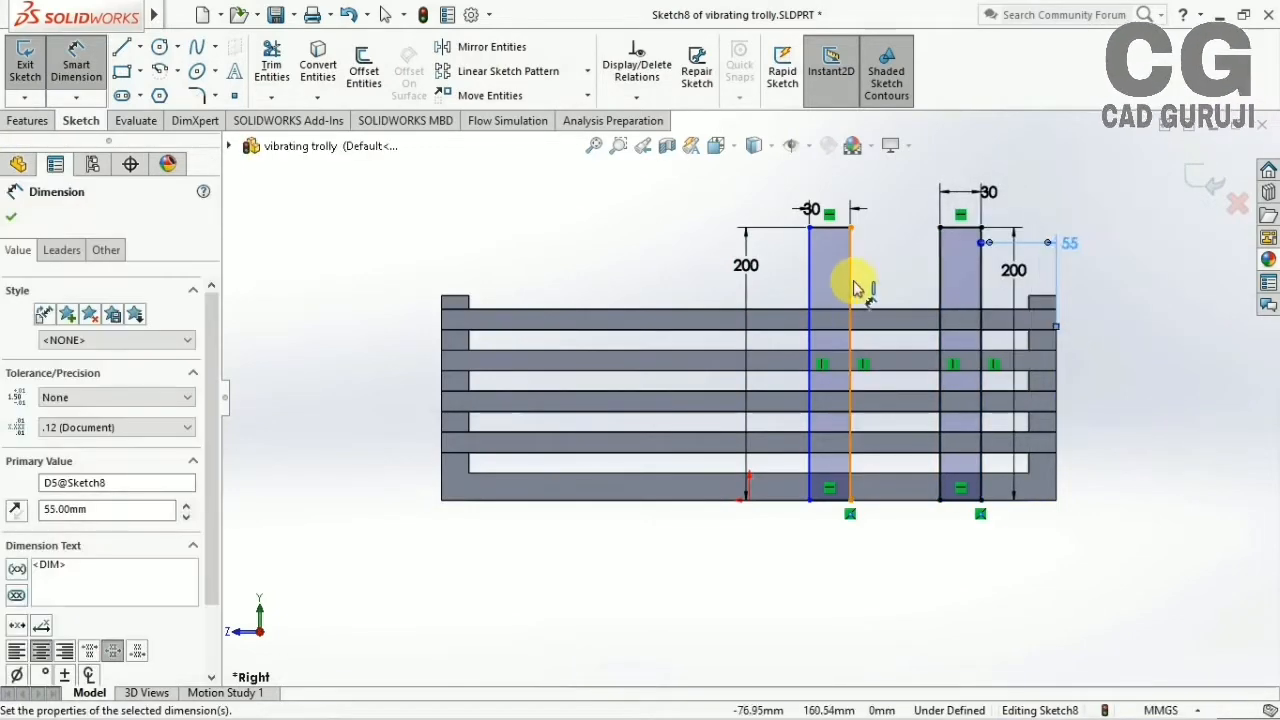
left_click(852, 288)
left_click(1058, 337)
left_click(1120, 293)
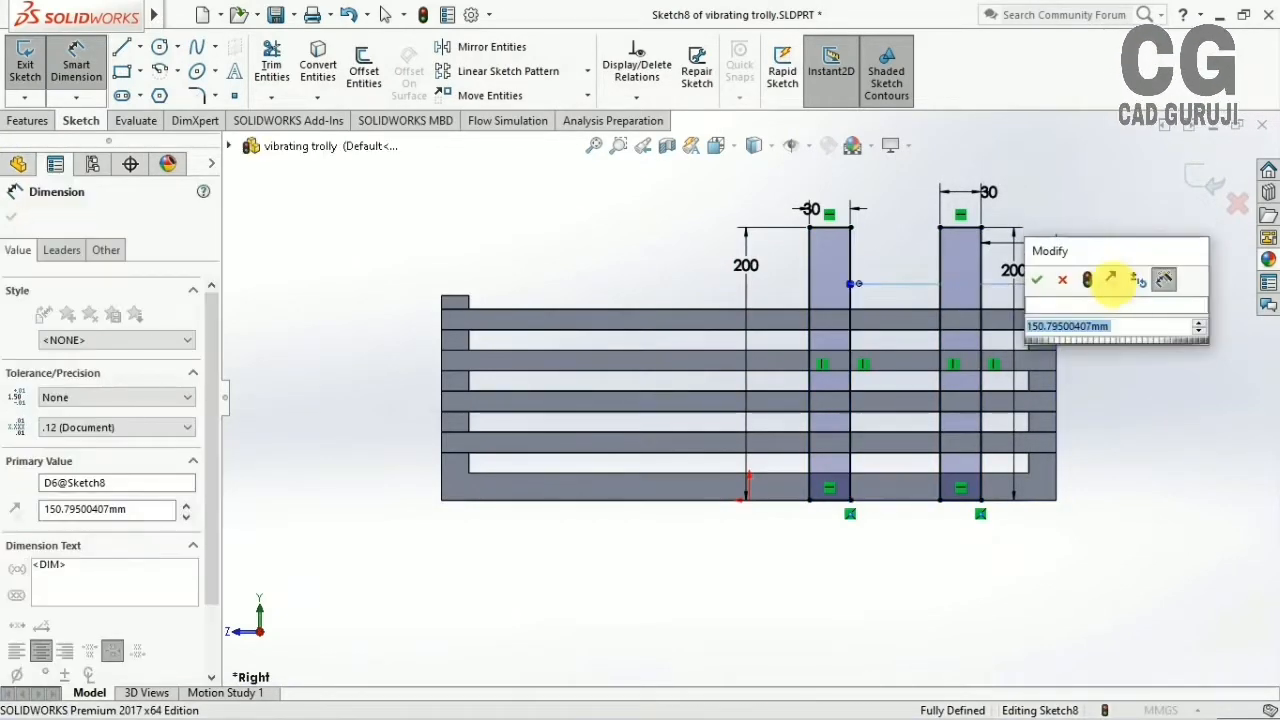
type("185")
key("Return")
Finish the sketch and extrude both rectangles 2 mm Blind with Merge result on
left_click(1205, 187)
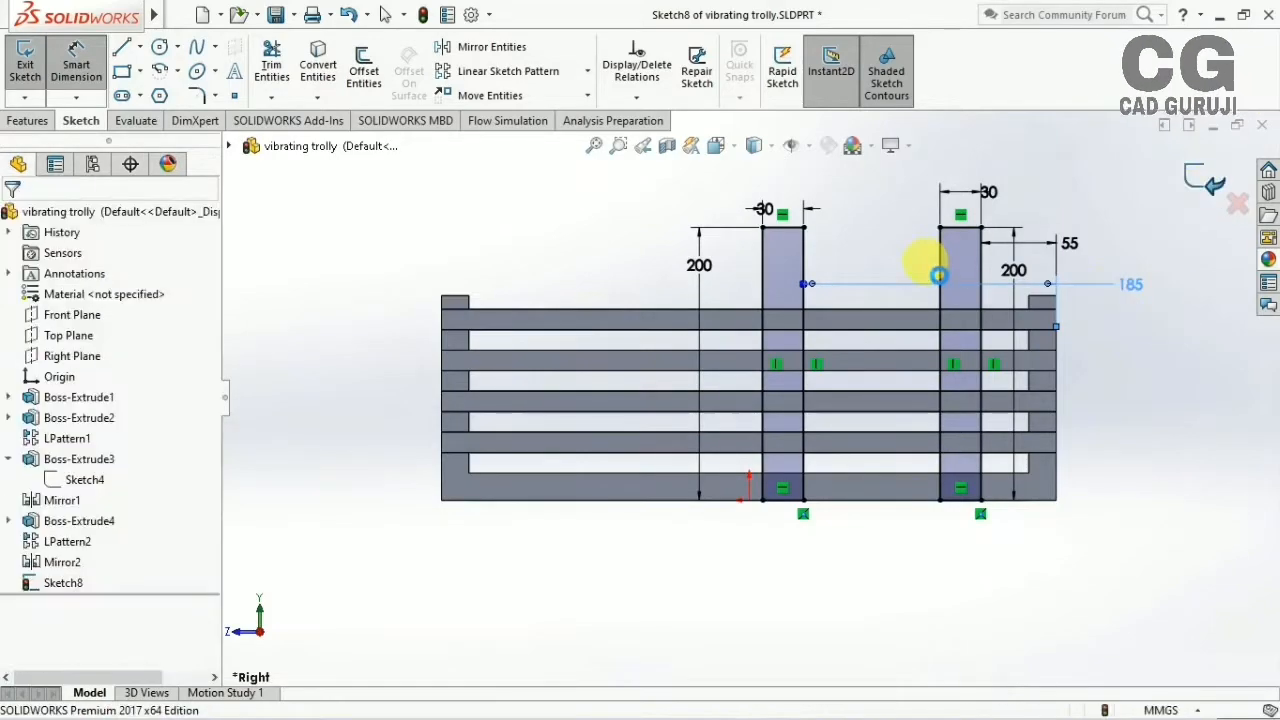
left_click(27, 120)
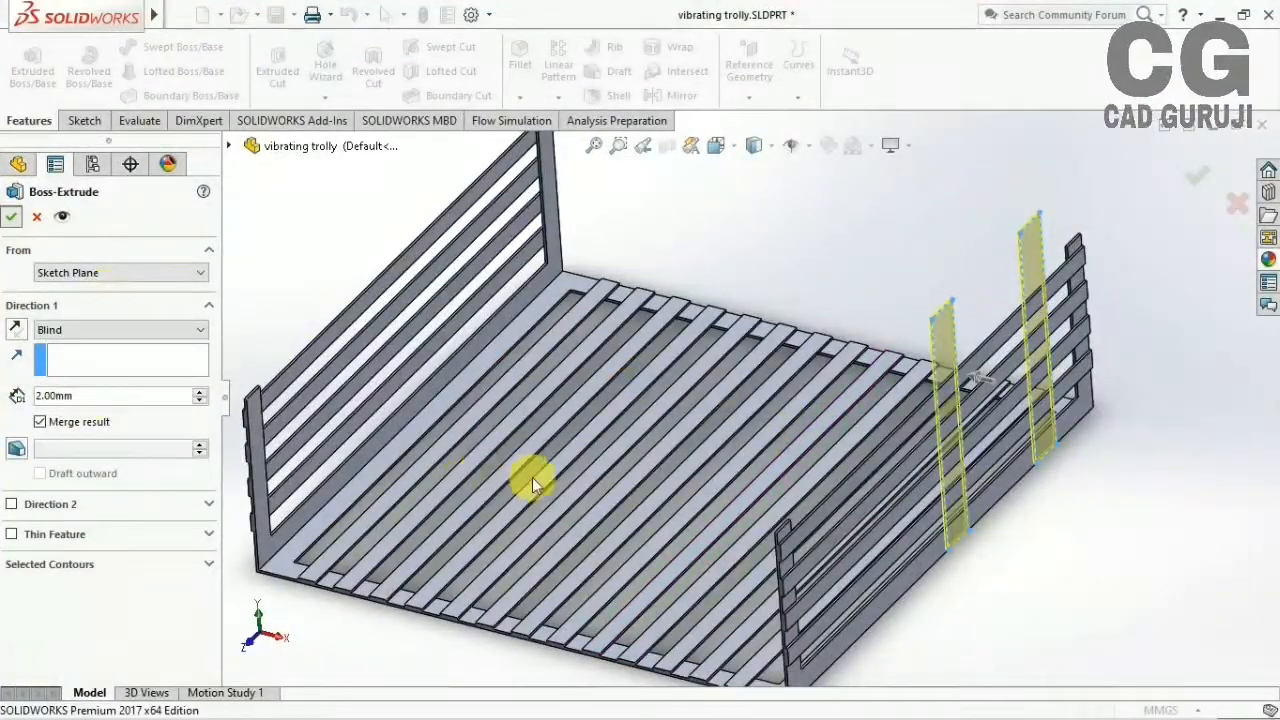
middle_click_drag(925, 525, 786, 466)
Reopen the sketch of the extruded uprights for editing and orient it to the Right view
left_click(60, 583)
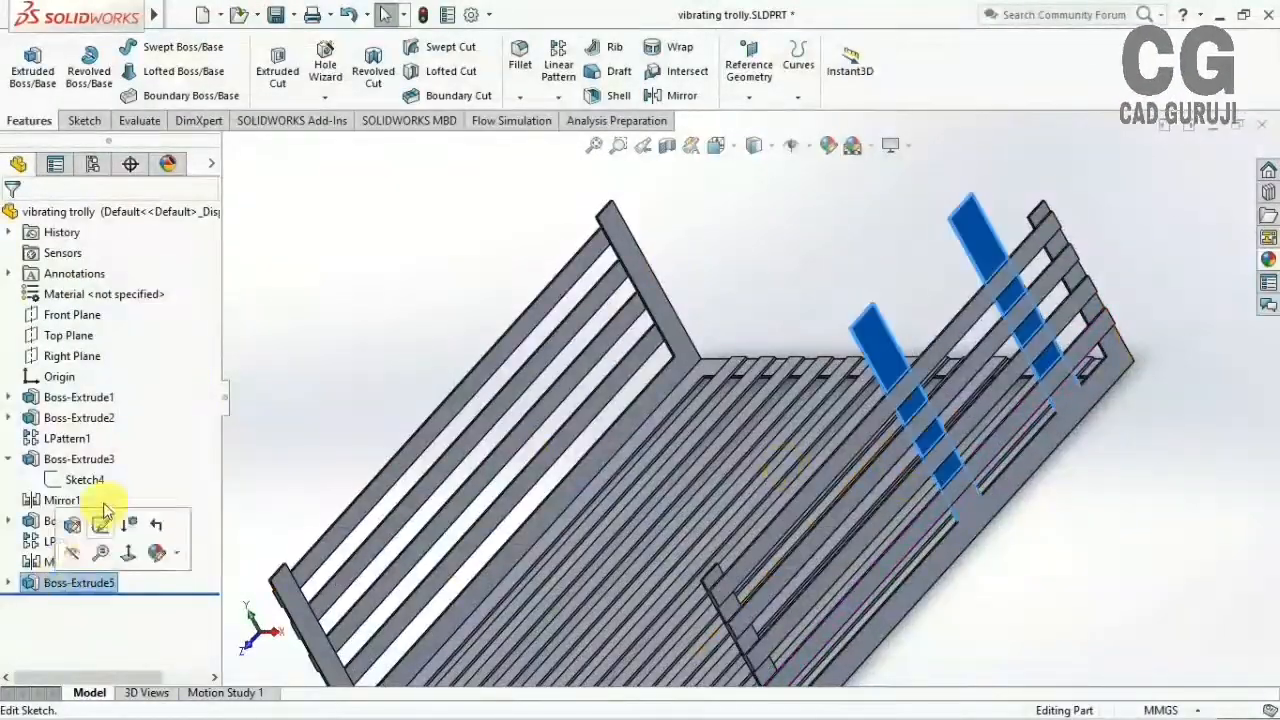
left_click(117, 586)
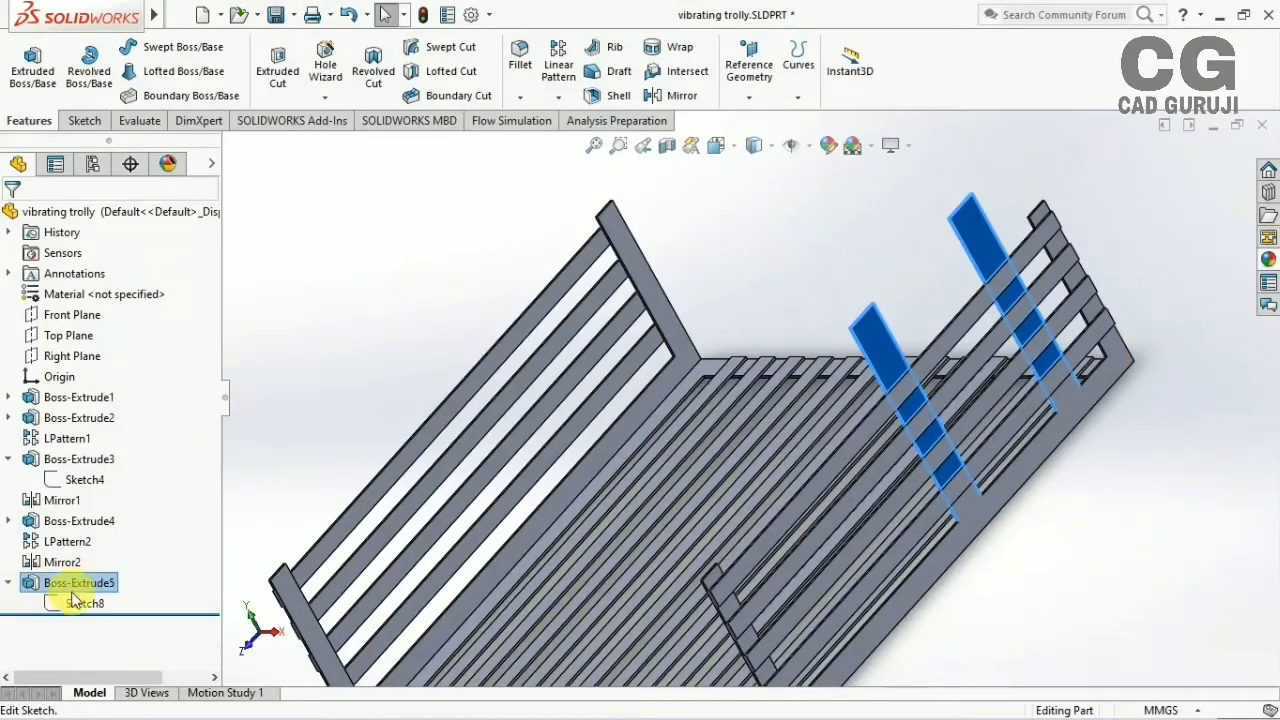
left_click(78, 603)
left_click(109, 543)
left_click(720, 145)
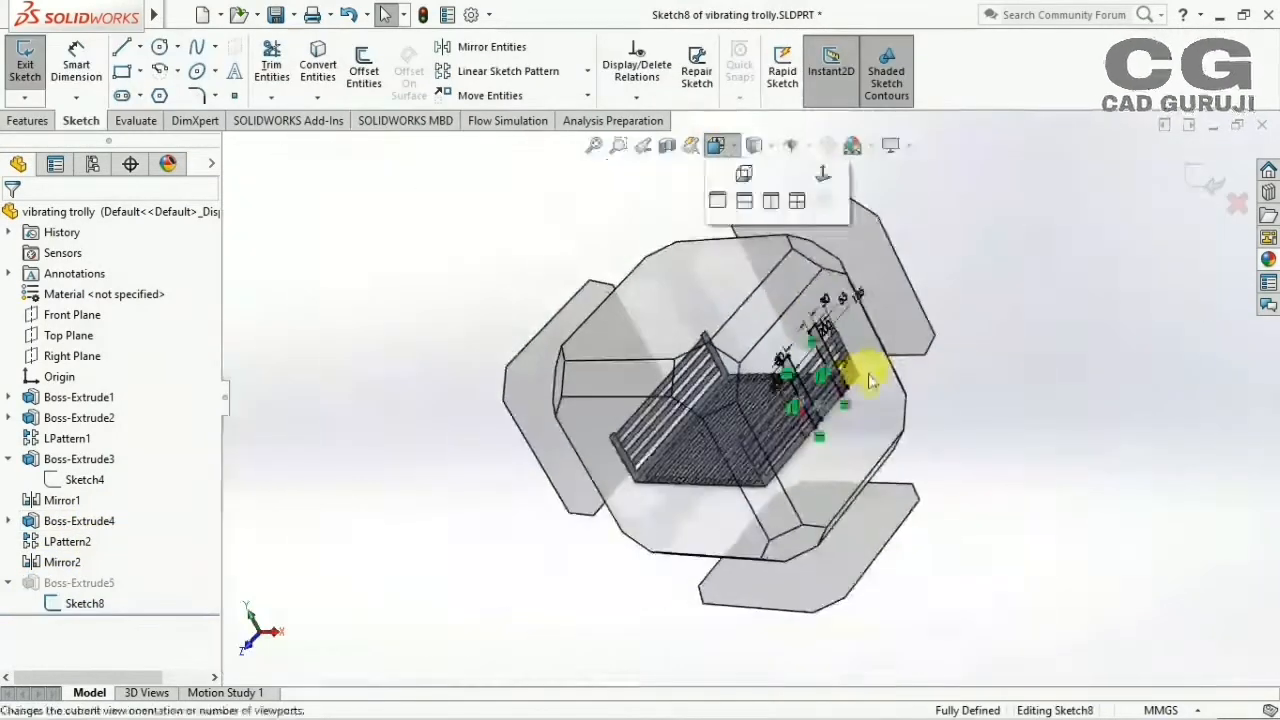
left_click(870, 380)
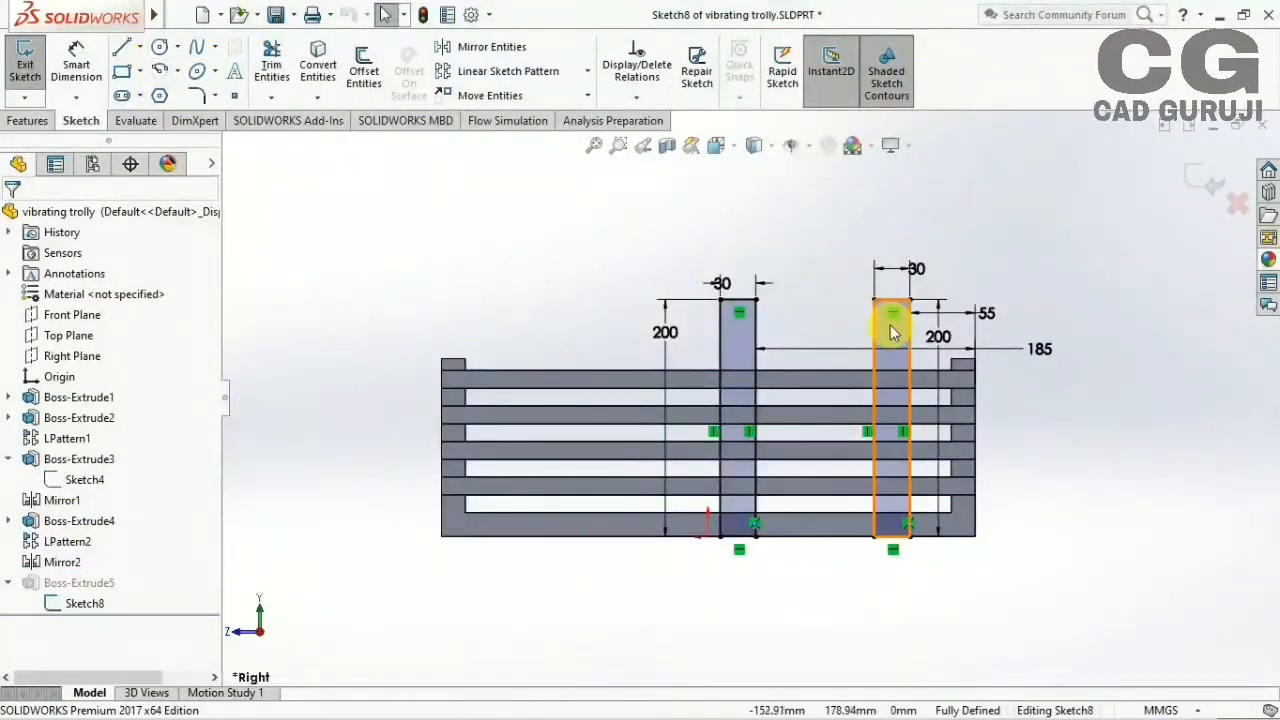
Sketch a circle about 22 mm in diameter near the top of each upright rectangle
left_click(893, 333)
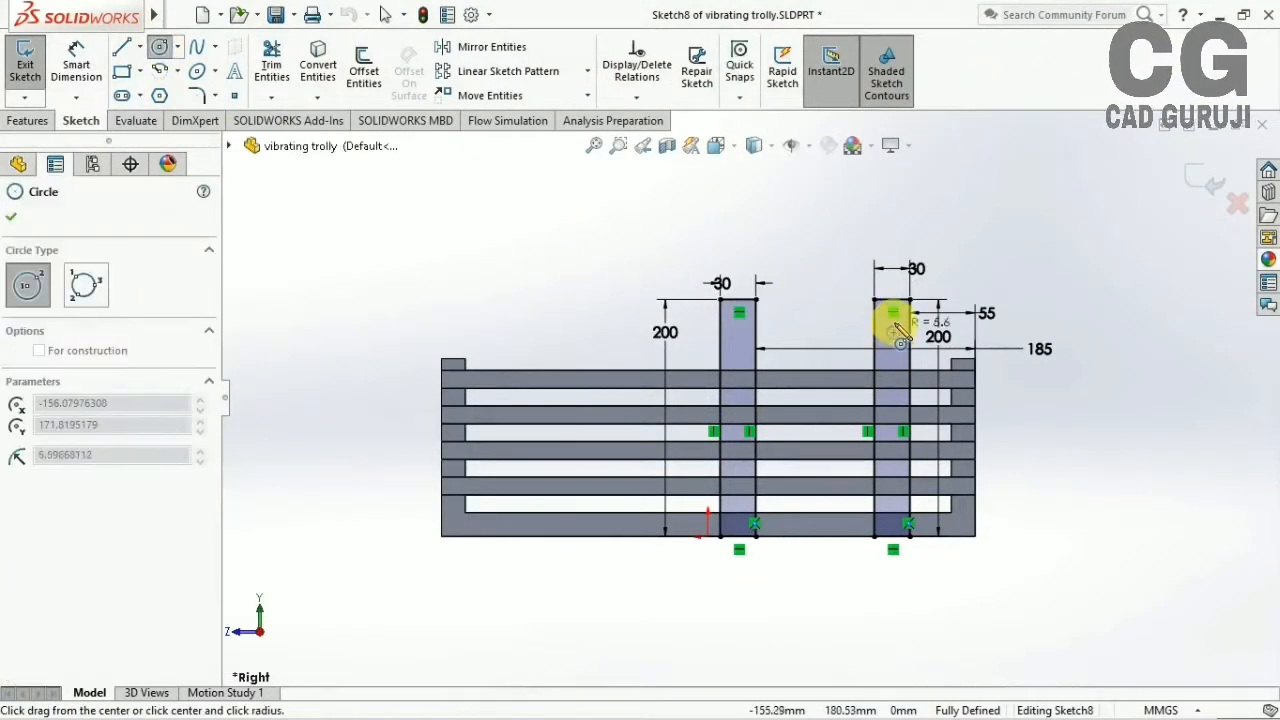
left_click(740, 333)
left_click(734, 321)
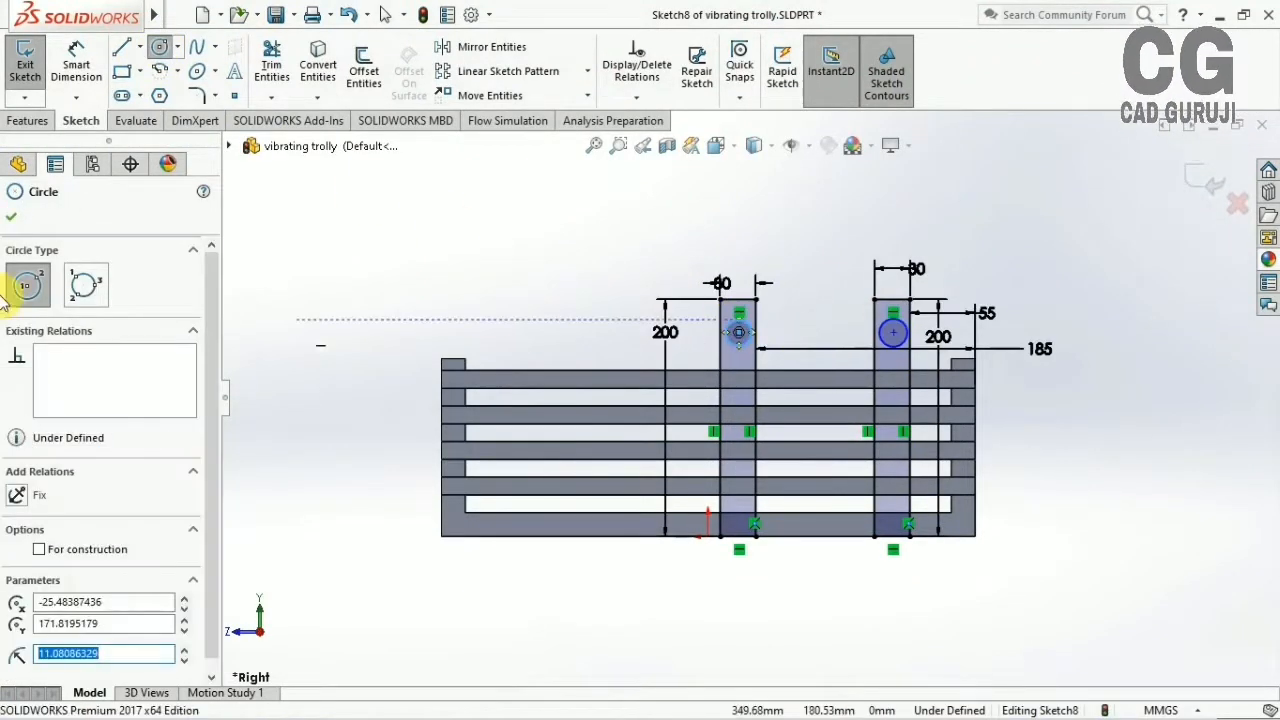
Set the right upright's circle centre 30 mm below the rectangle's top edge
left_click(98, 80)
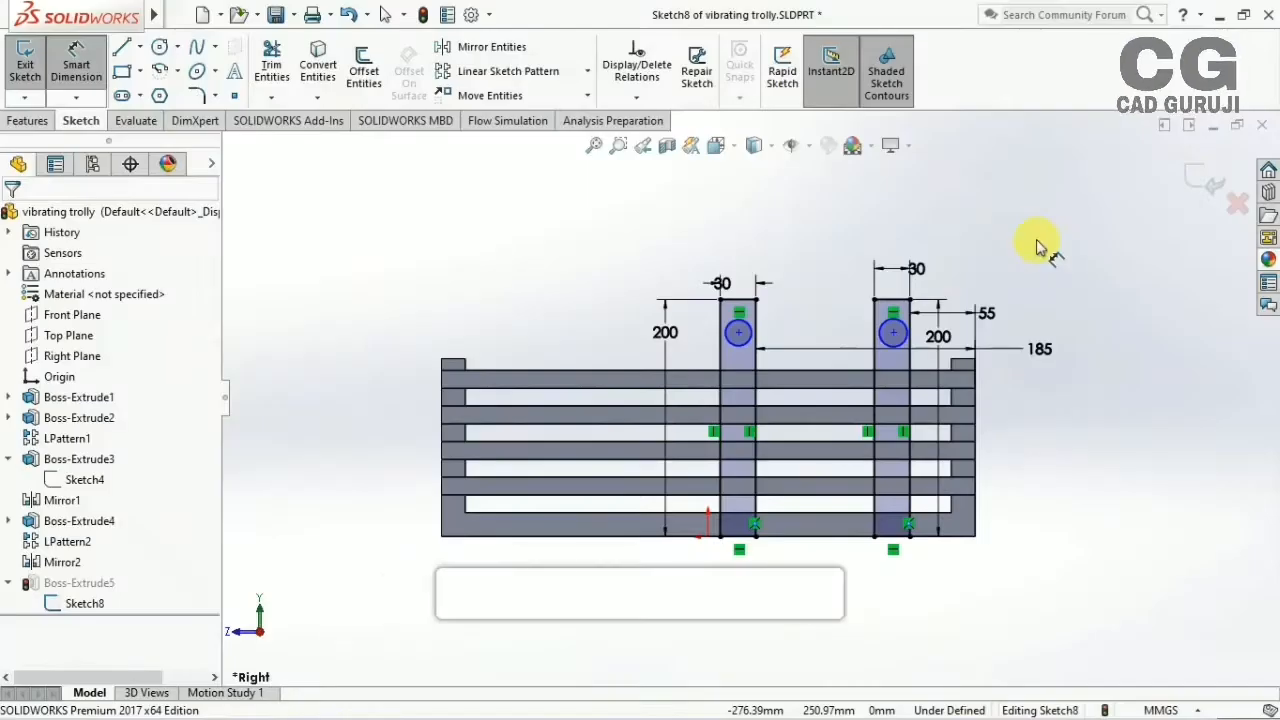
left_click(894, 333)
left_click(888, 300)
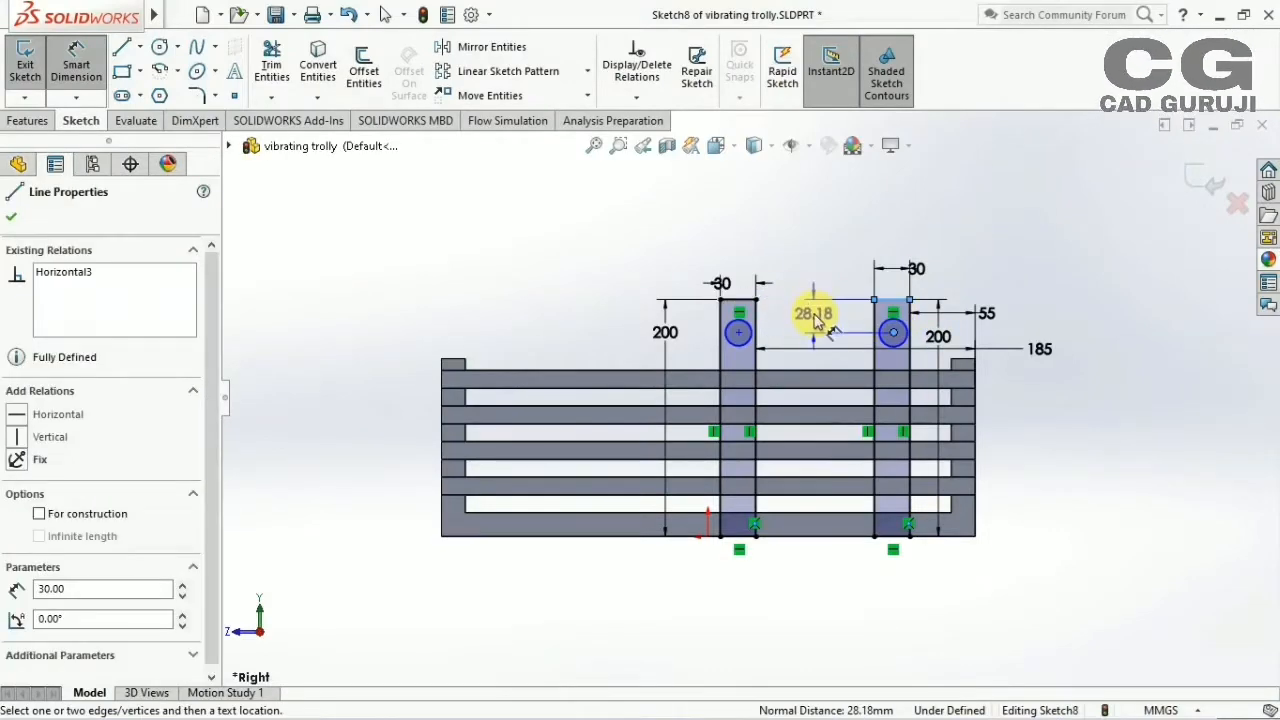
left_click(815, 320)
type("30")
key("Return")
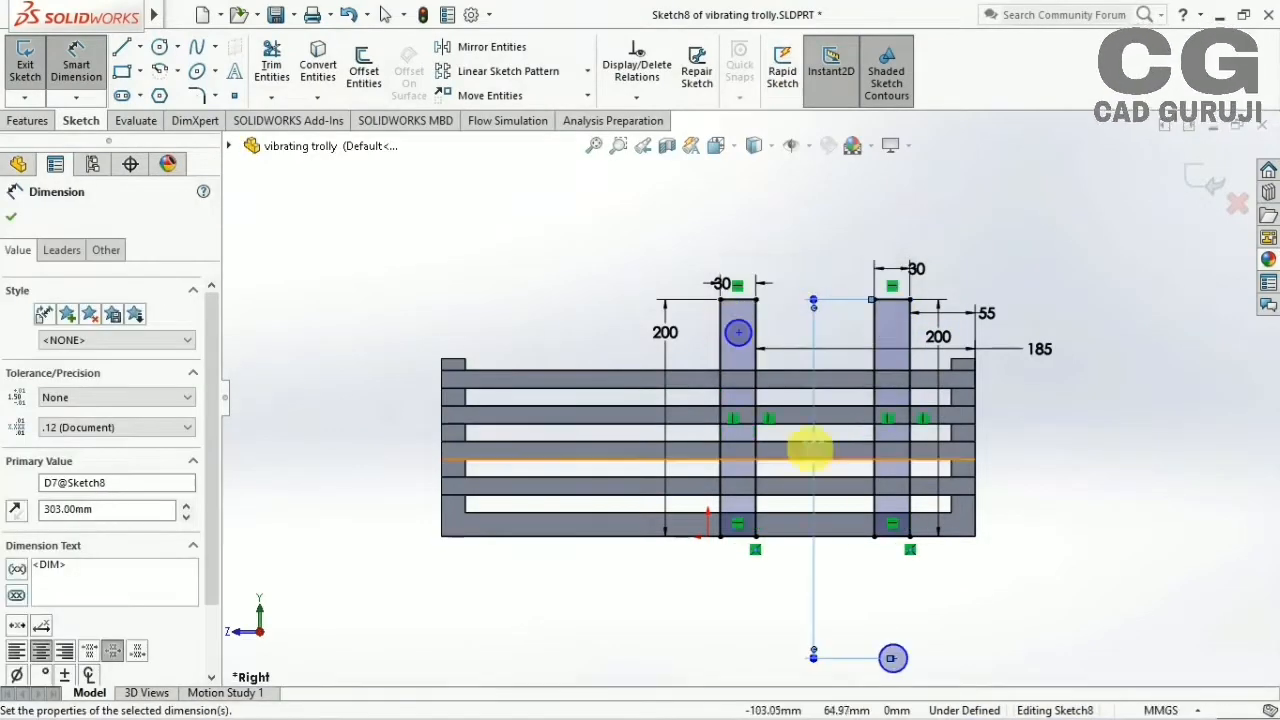
double_click(815, 452)
type("30")
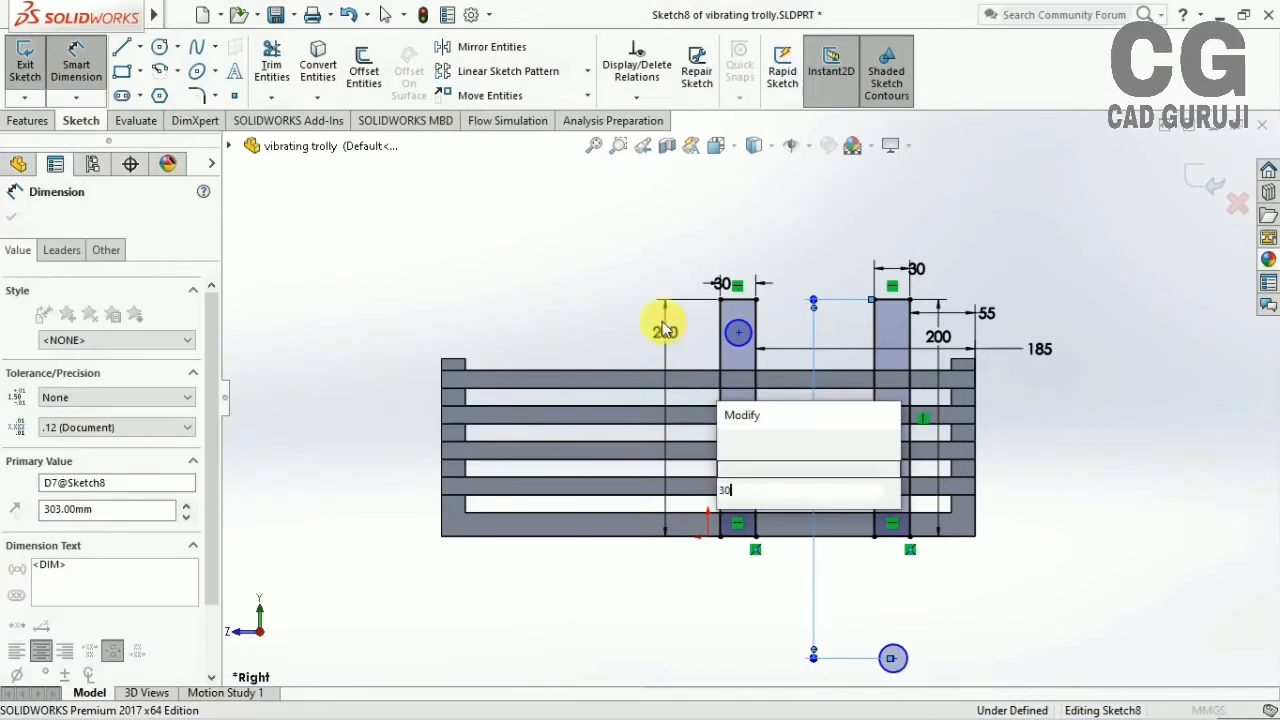
key("Return")
Set the middle upright's circle centre 30 mm below the rectangle's top edge
left_click(740, 335)
left_click(738, 299)
left_click(786, 296)
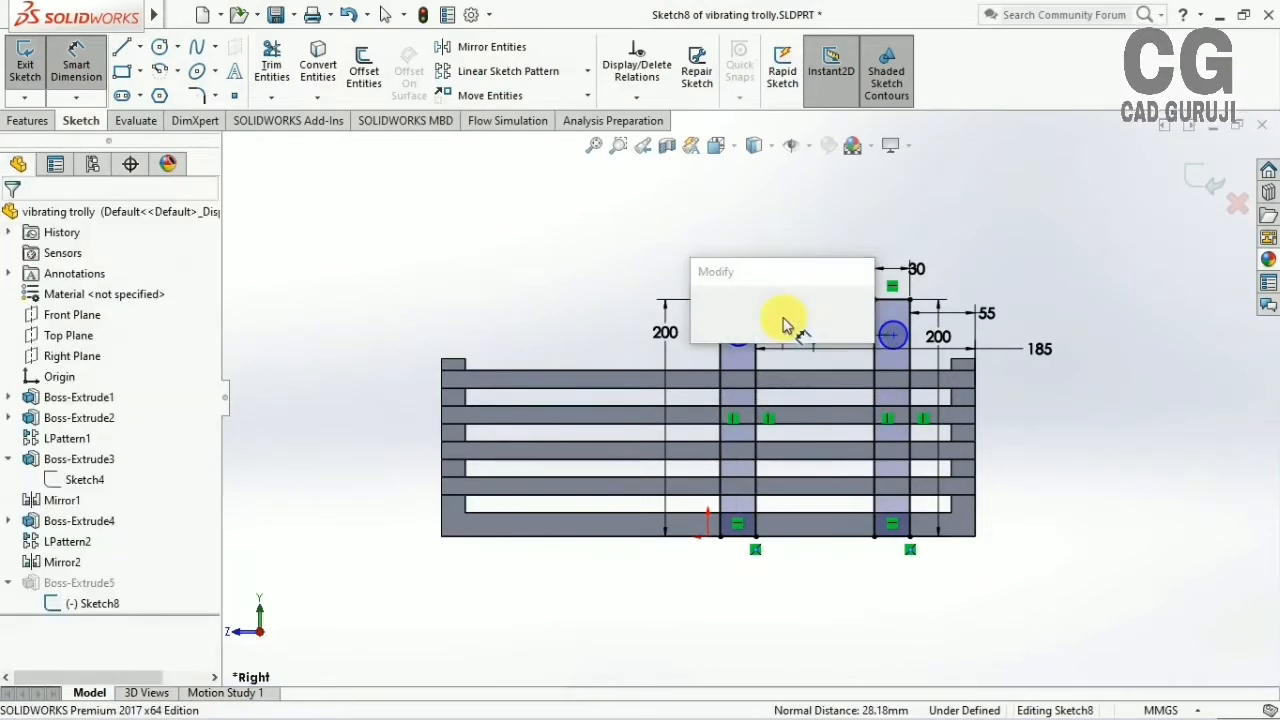
type("30")
key("Return")
right_click(763, 350)
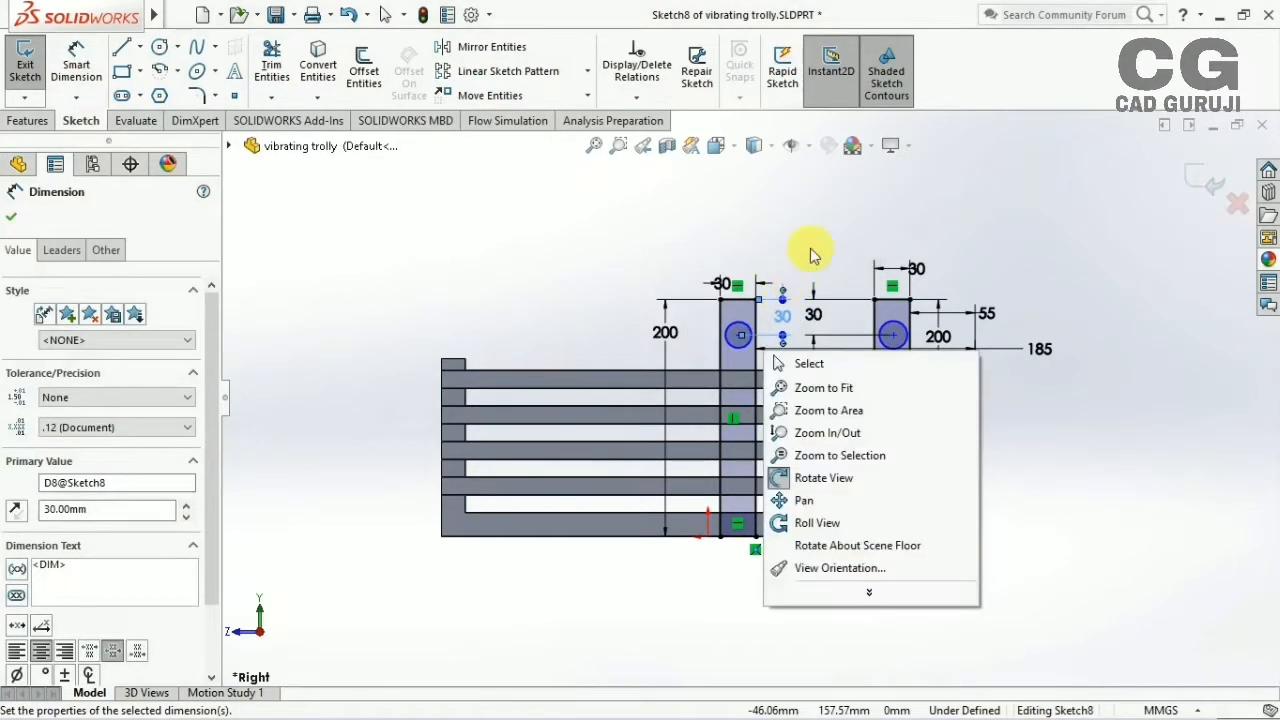
left_click(811, 257)
Set the middle circle's centre 15 mm from its rectangle's left edge and the right circle's centre 15 mm from its rectangle's right edge
left_click(740, 336)
left_click(721, 320)
left_click(617, 256)
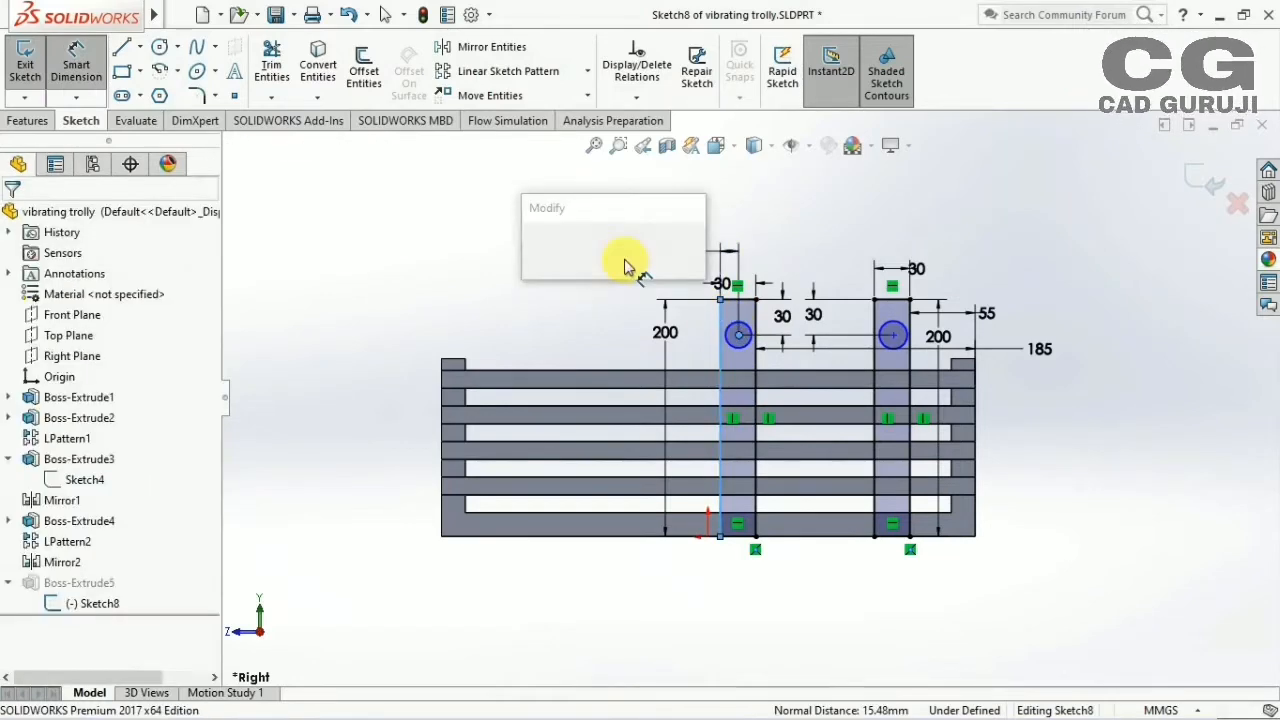
type("15")
key("Return")
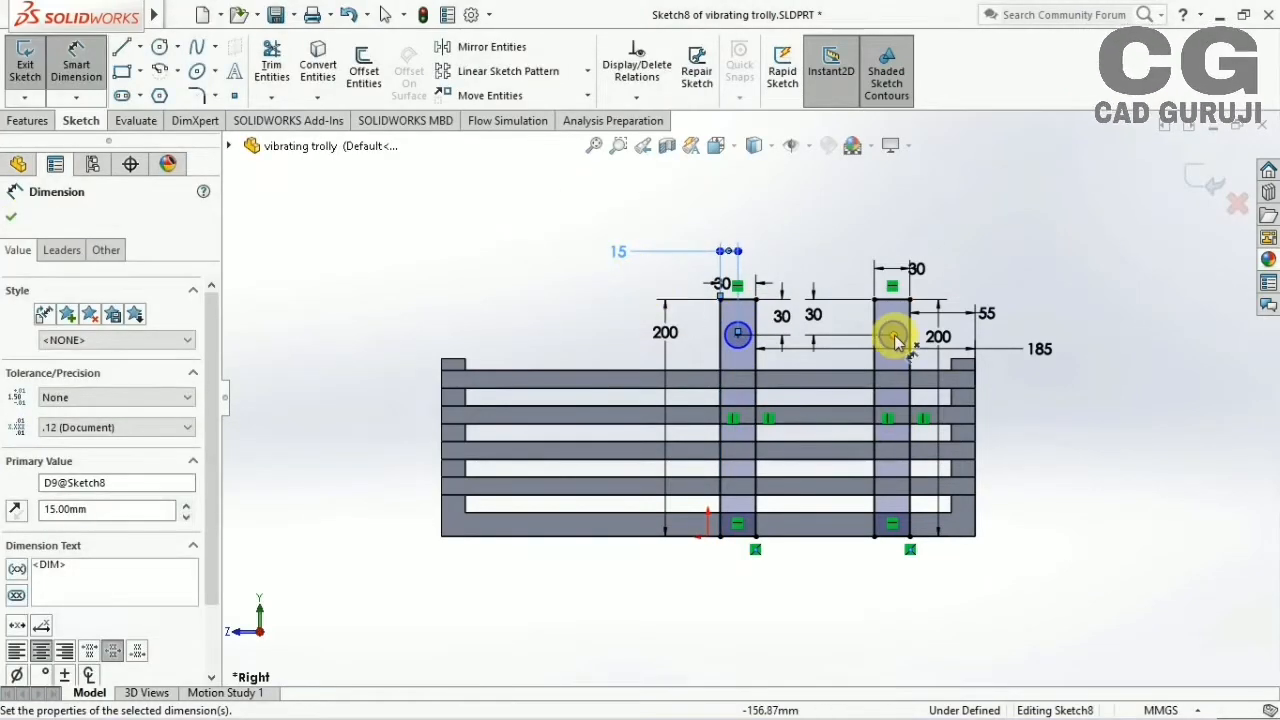
left_click(894, 337)
left_click(876, 292)
left_click(978, 258)
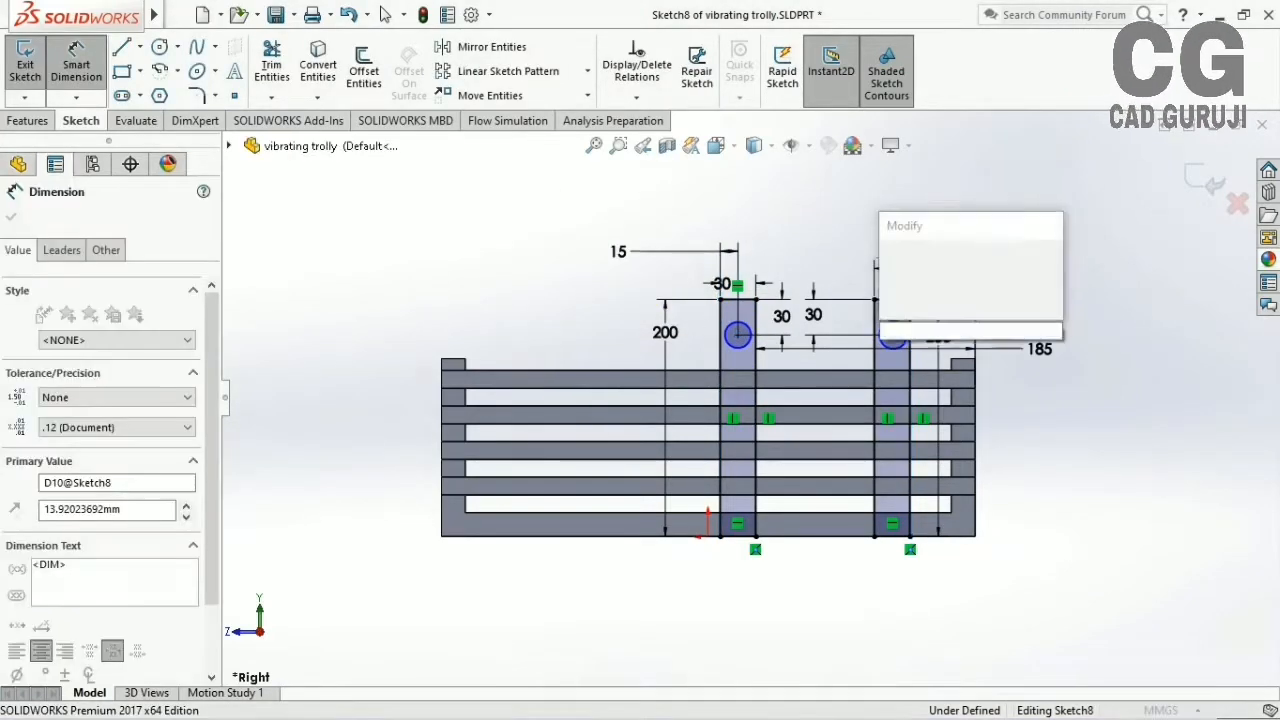
key("Return")
Dimension the circle on the middle upright to 20 mm in diameter
left_click(740, 347)
left_click(800, 259)
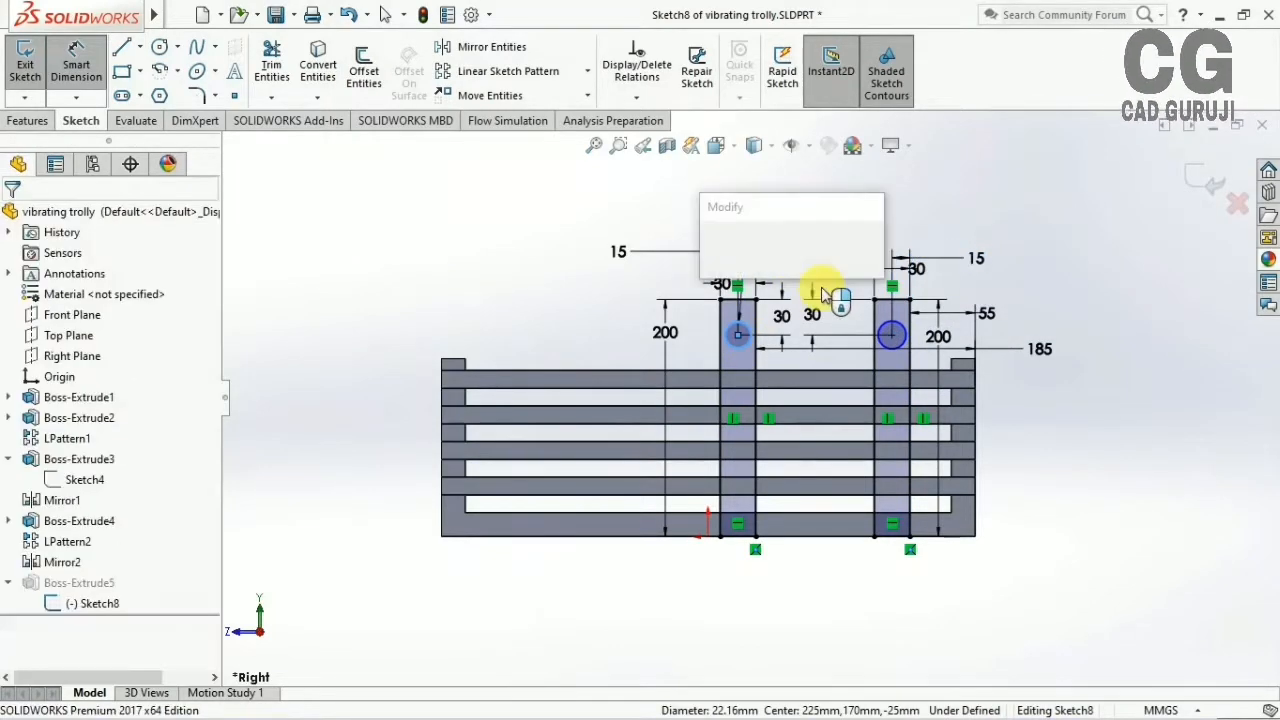
type("20")
key("Return")
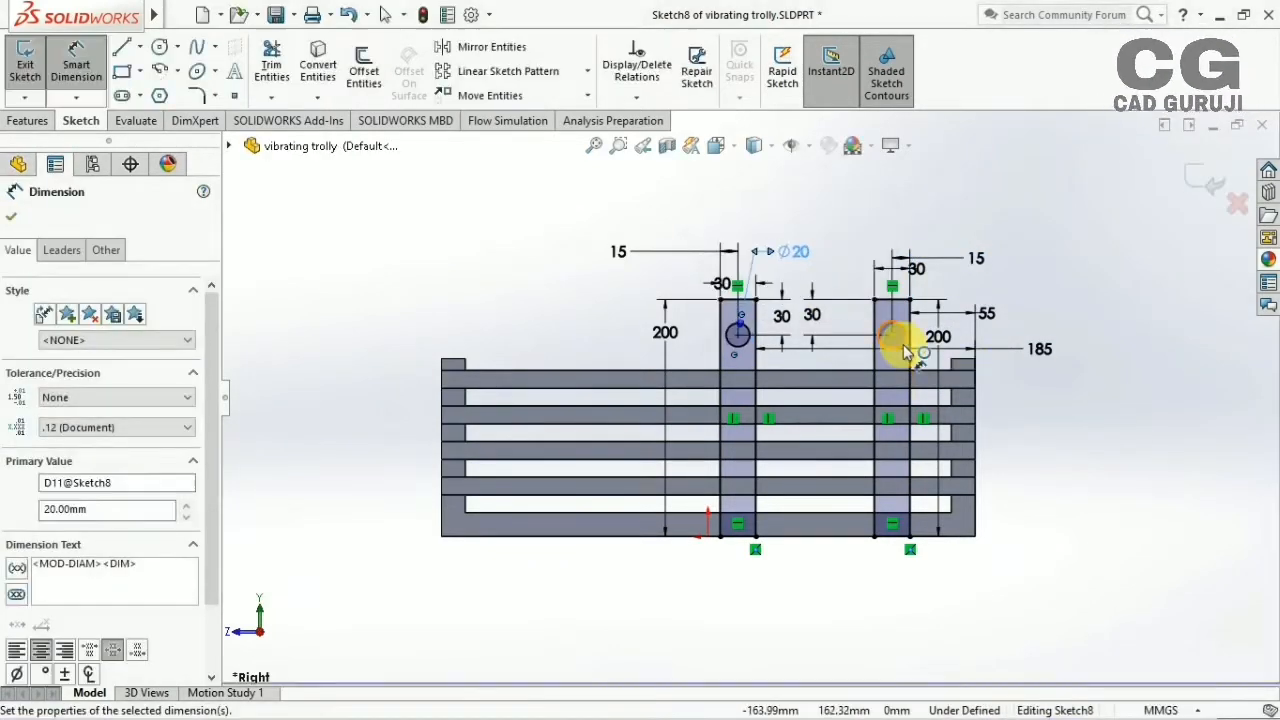
Dimension the circle on the right upright to 20 mm in diameter and exit the sketch
left_click(899, 345)
left_click(1002, 223)
type("20")
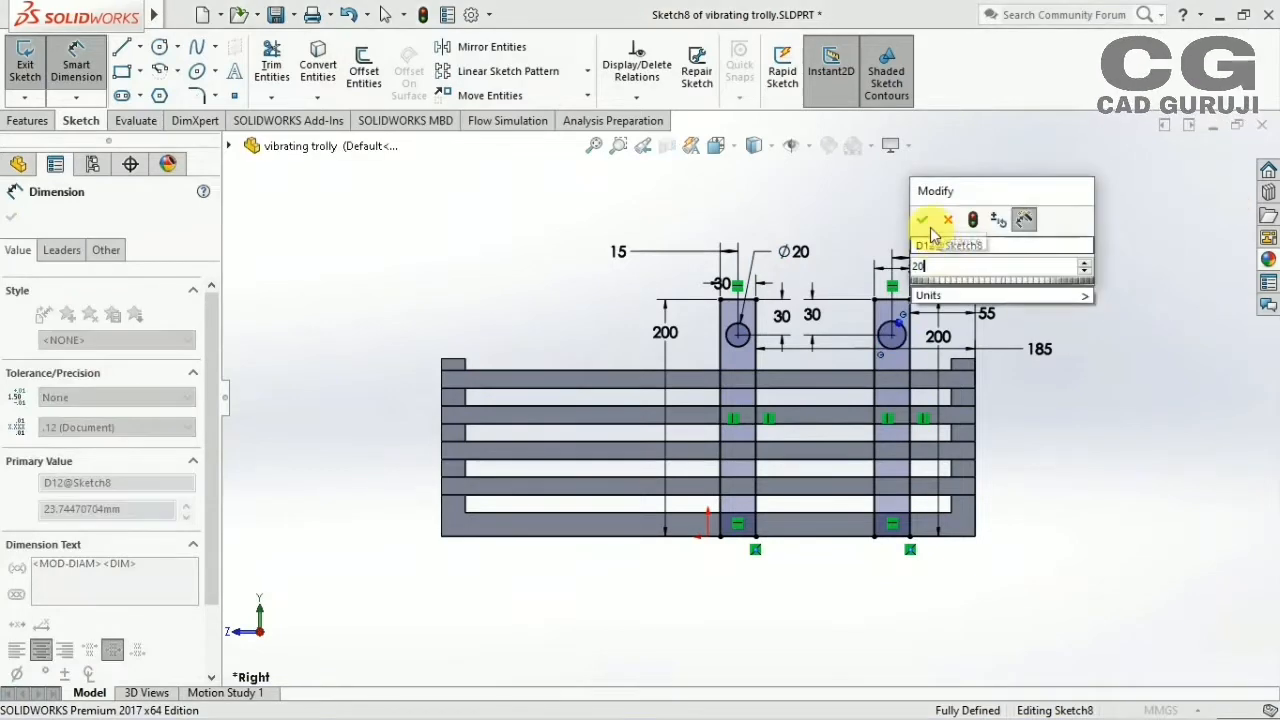
left_click(921, 218)
left_click(1188, 175)
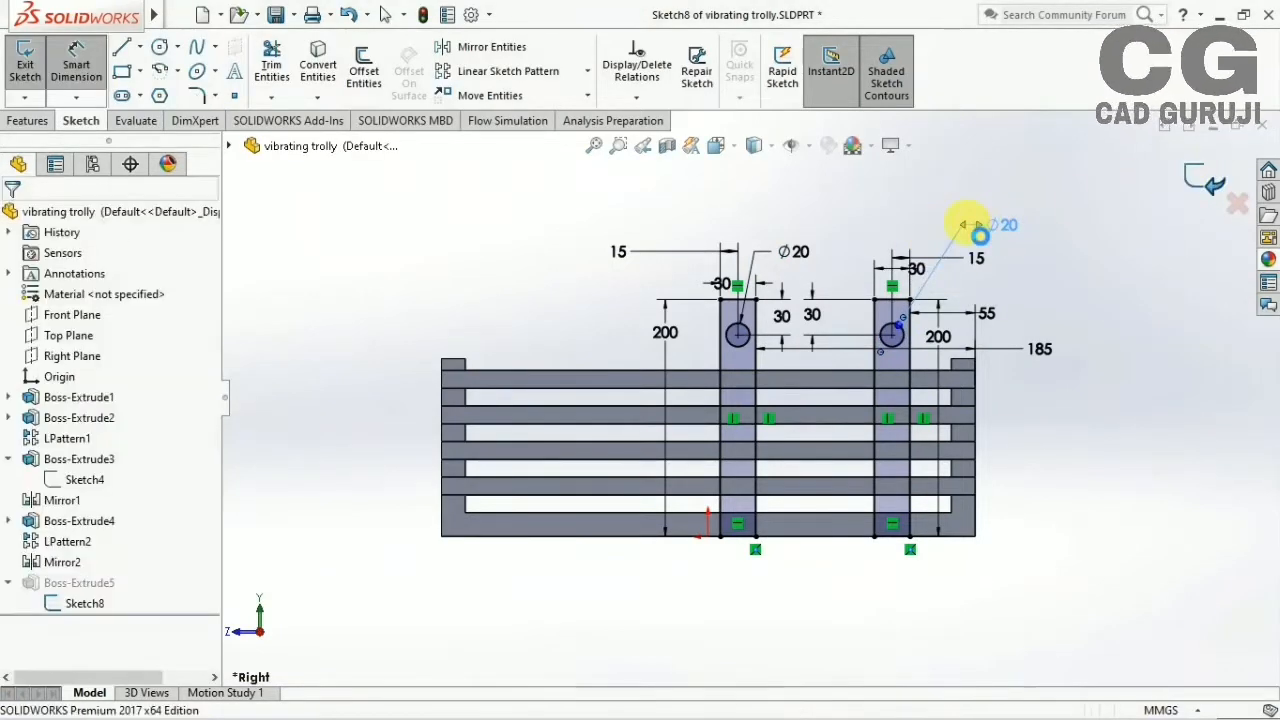
Mirror the extruded uprights with their holes about the Right Plane to the opposite side of the trolley
mouse_move(694, 354)
middle_mouse_down()
mouse_move(586, 420)
mouse_move(443, 278)
middle_mouse_up()
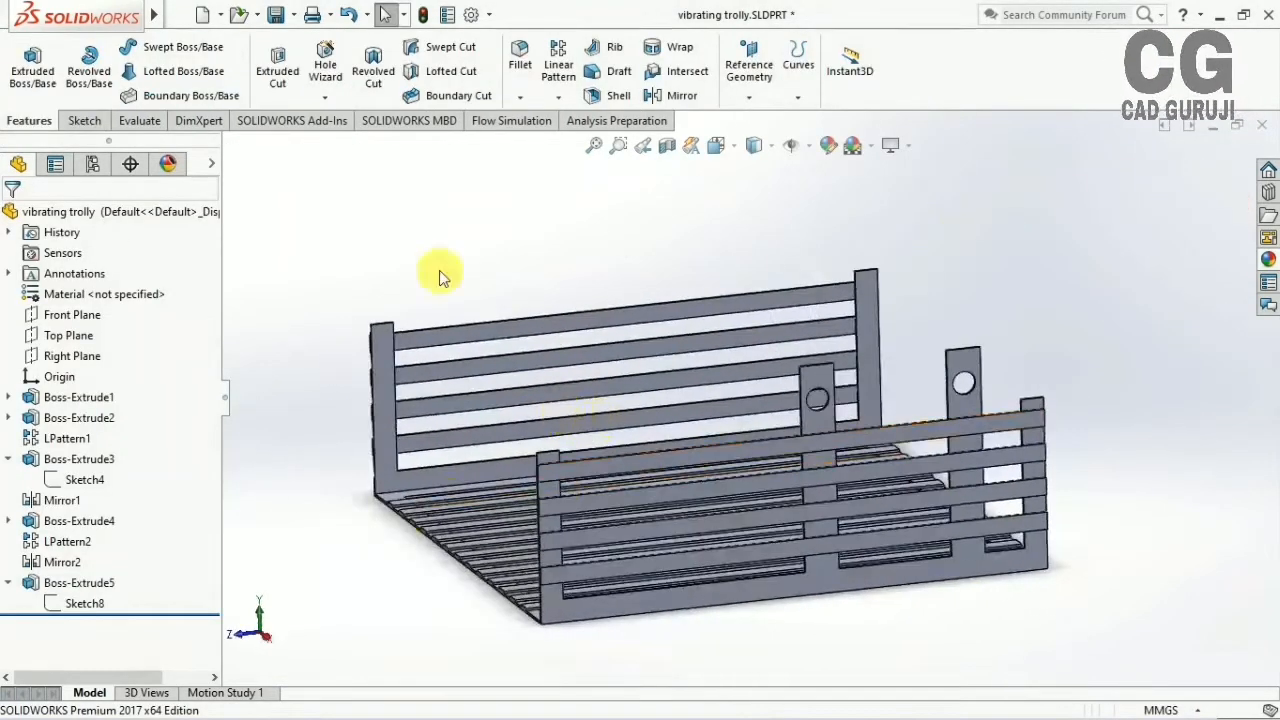
left_click(670, 96)
left_click(232, 148)
left_click(313, 290)
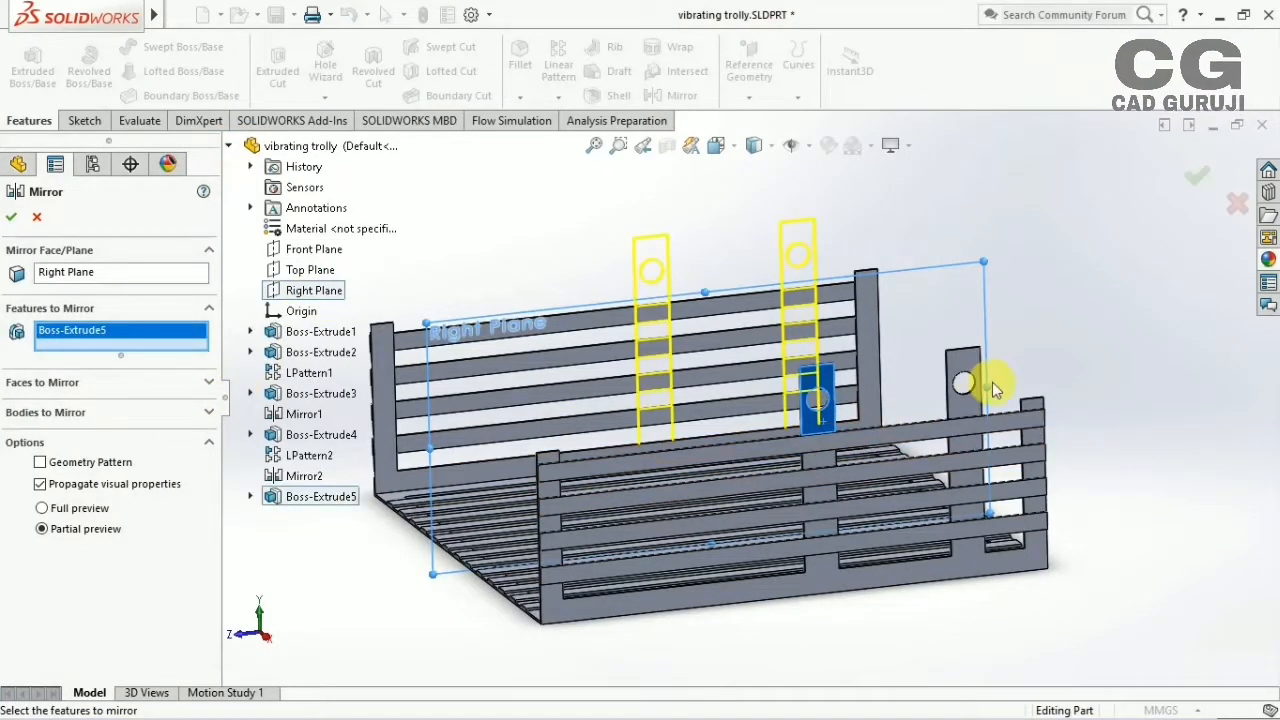
middle_click_drag(1109, 277, 903, 429)
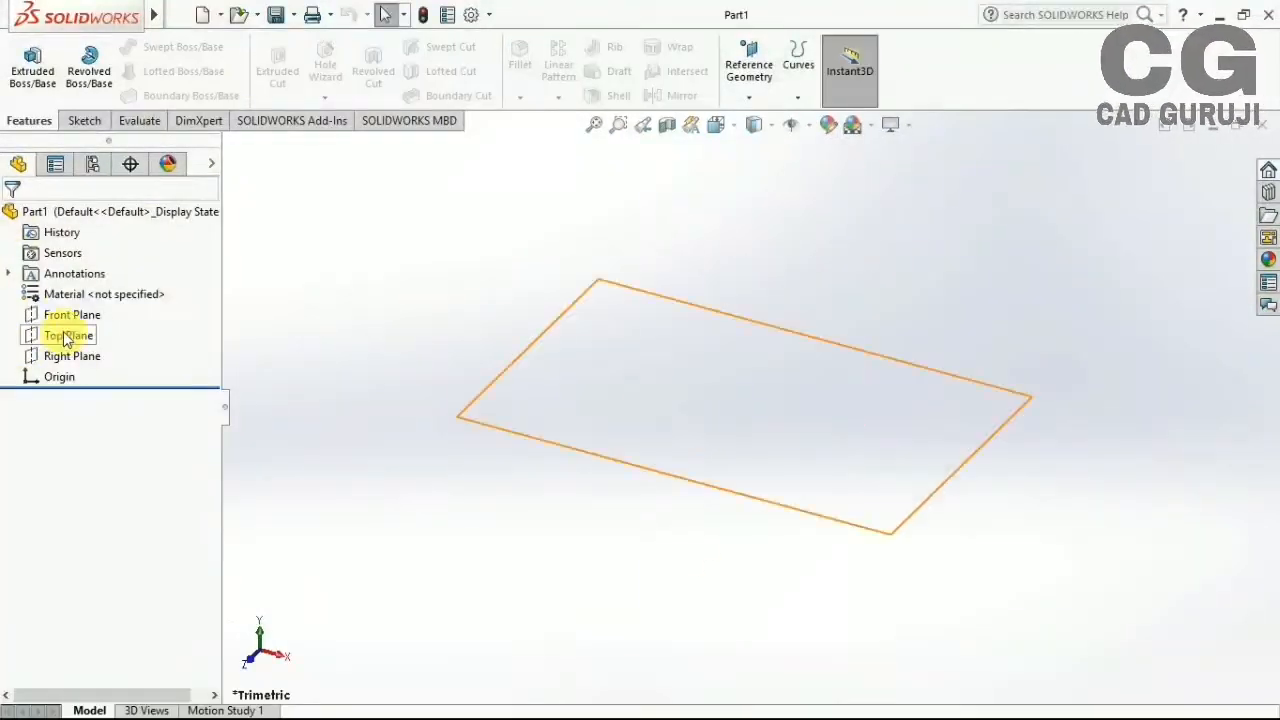
Start a sketch on the Front Plane of the new part
left_click(70, 314)
left_click(75, 294)
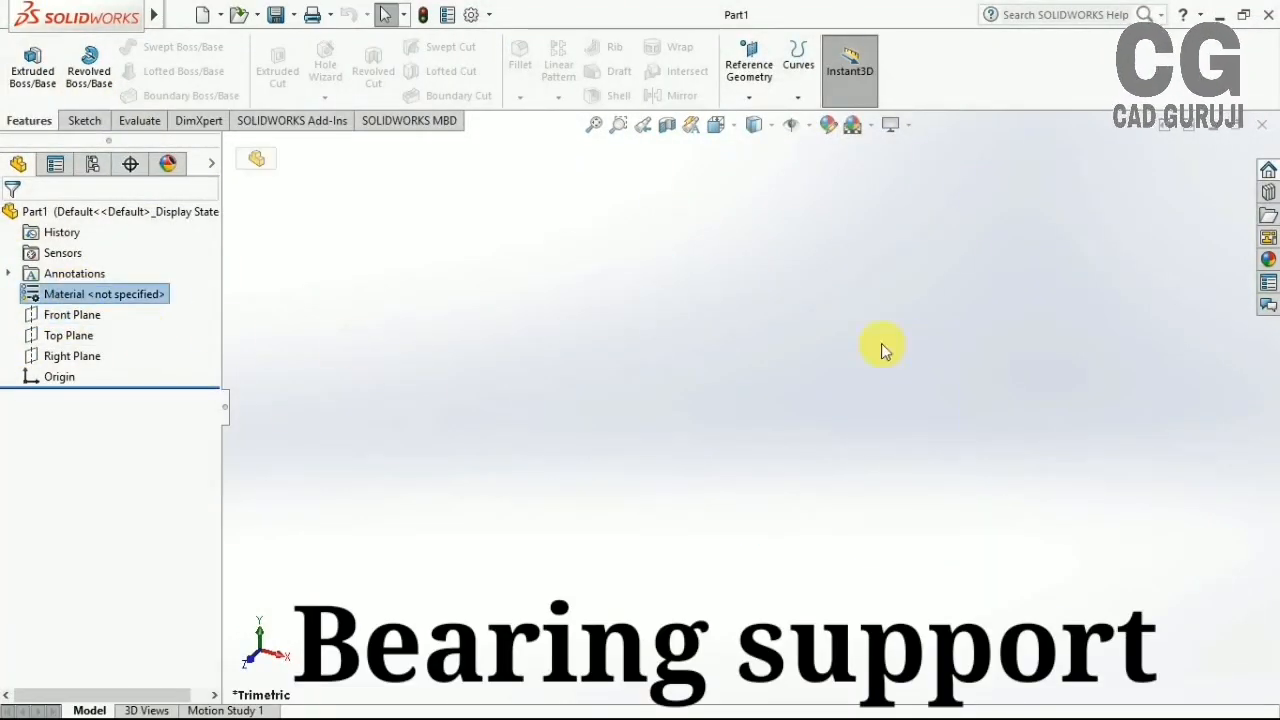
left_click(52, 317)
left_click(78, 291)
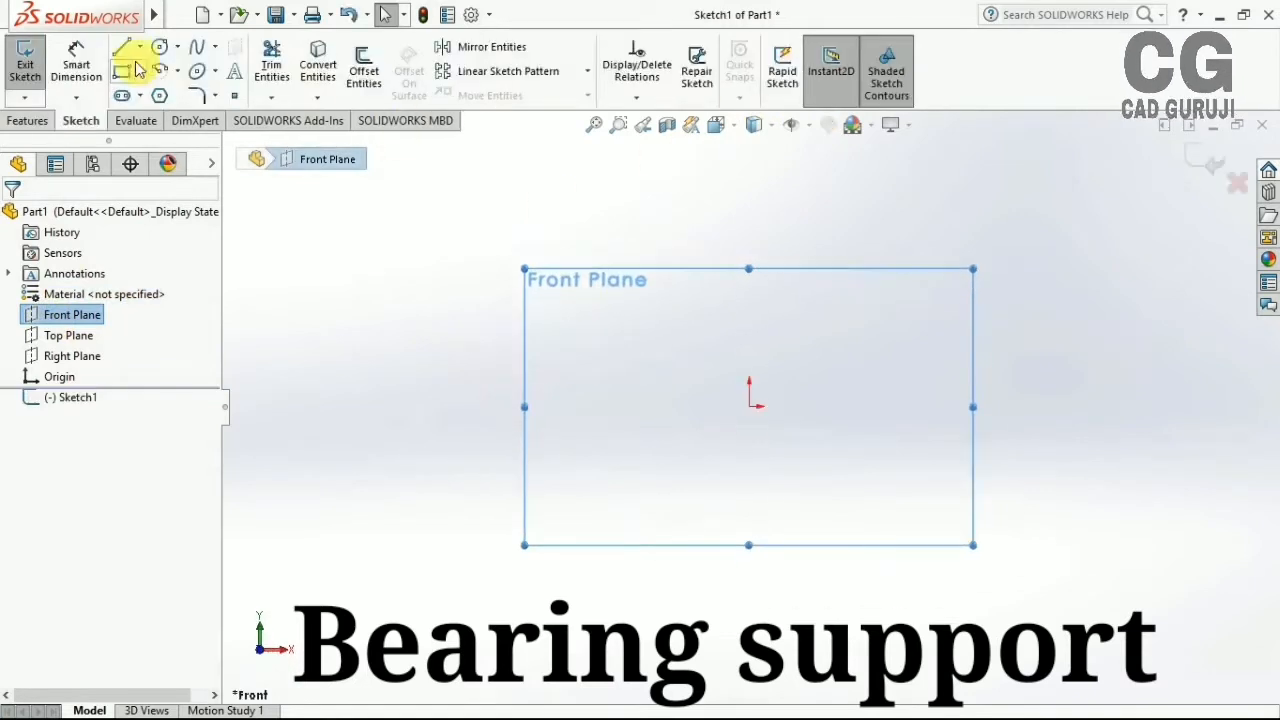
Draw two circles of different sizes, one inside the other, both centred on the origin
left_click(160, 48)
left_click(749, 406)
left_click(689, 334)
key("Escape")
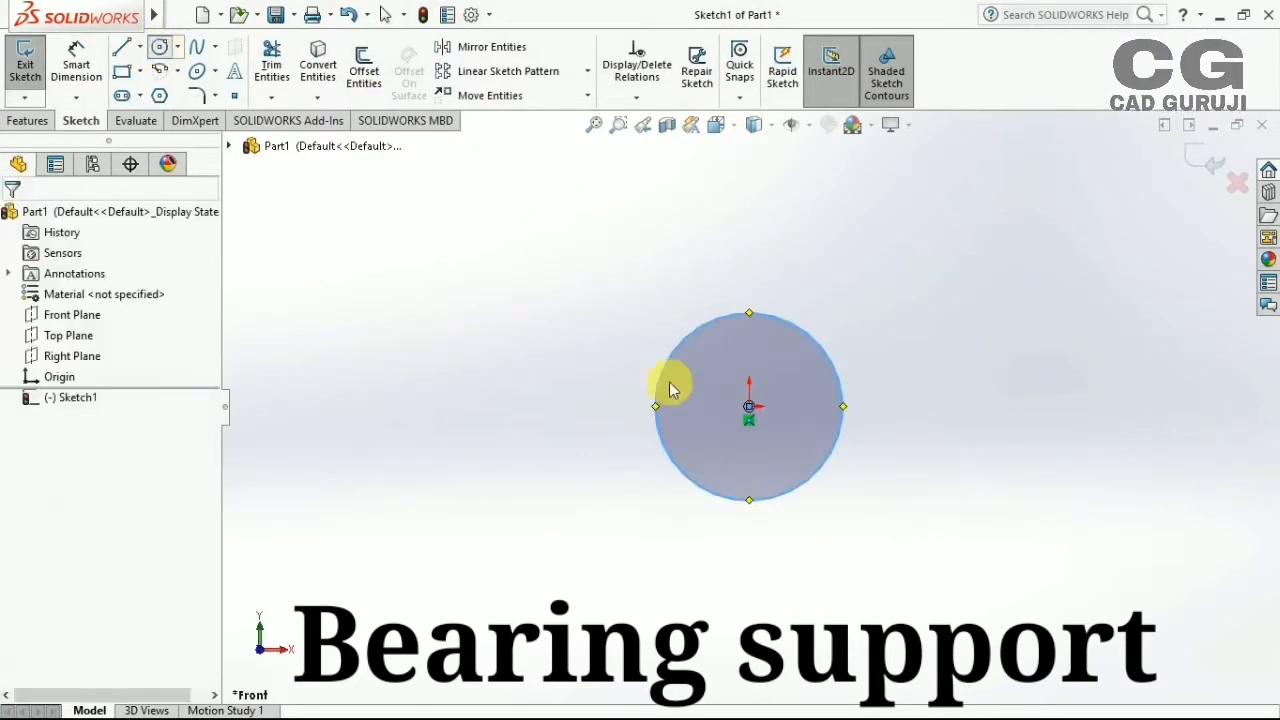
left_click(749, 406)
left_click(160, 47)
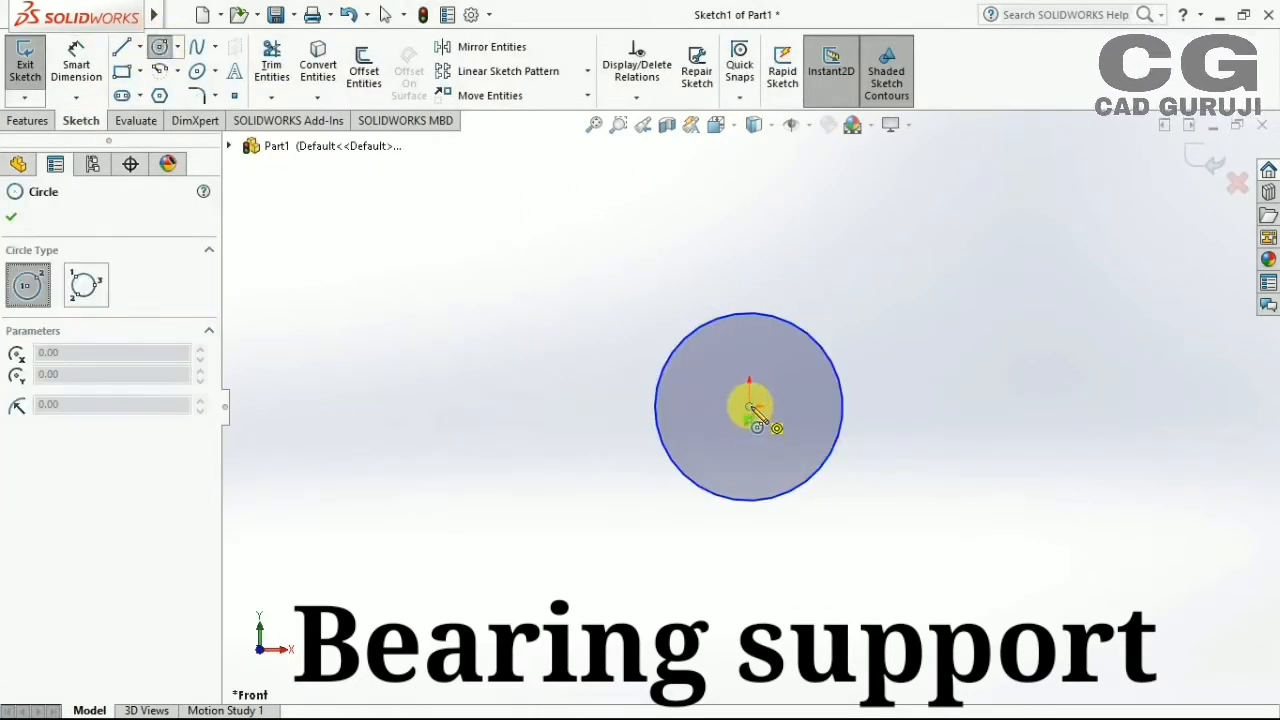
left_click(749, 406)
left_click(751, 256)
key("Escape")
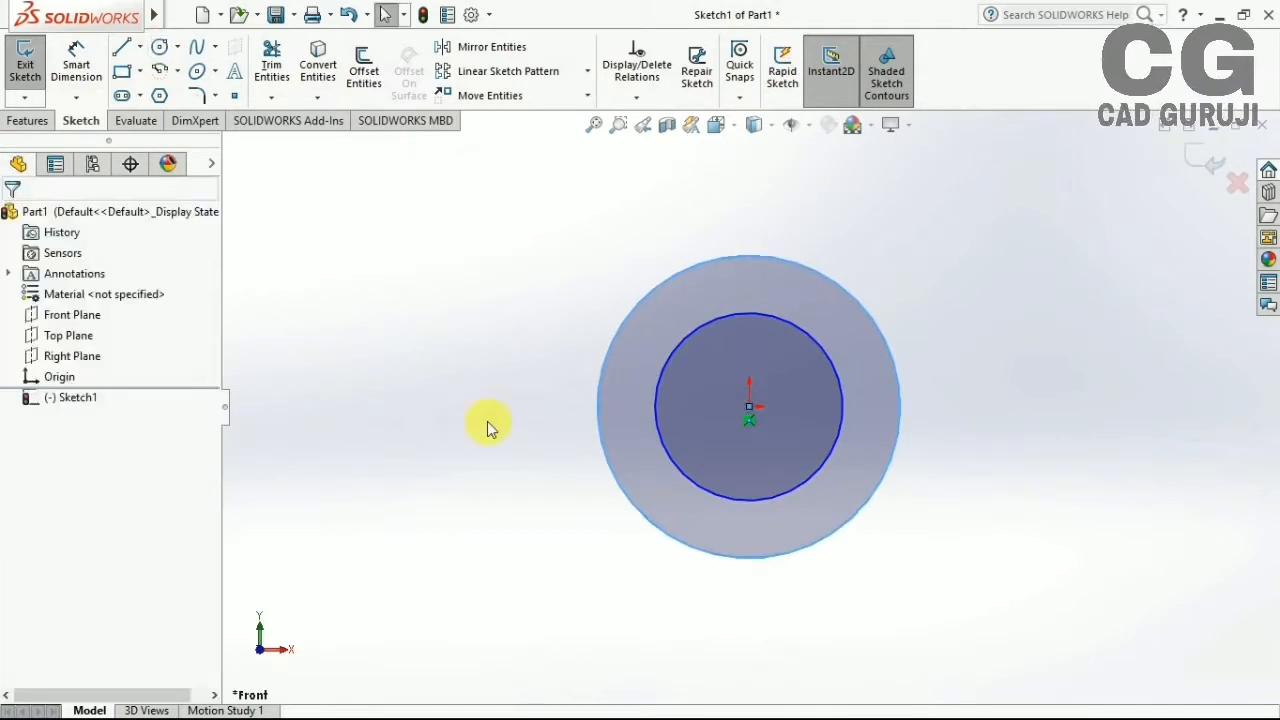
Add a concentric relation between the inner and outer circles
left_click(625, 344)
left_click(723, 316, "ctrl")
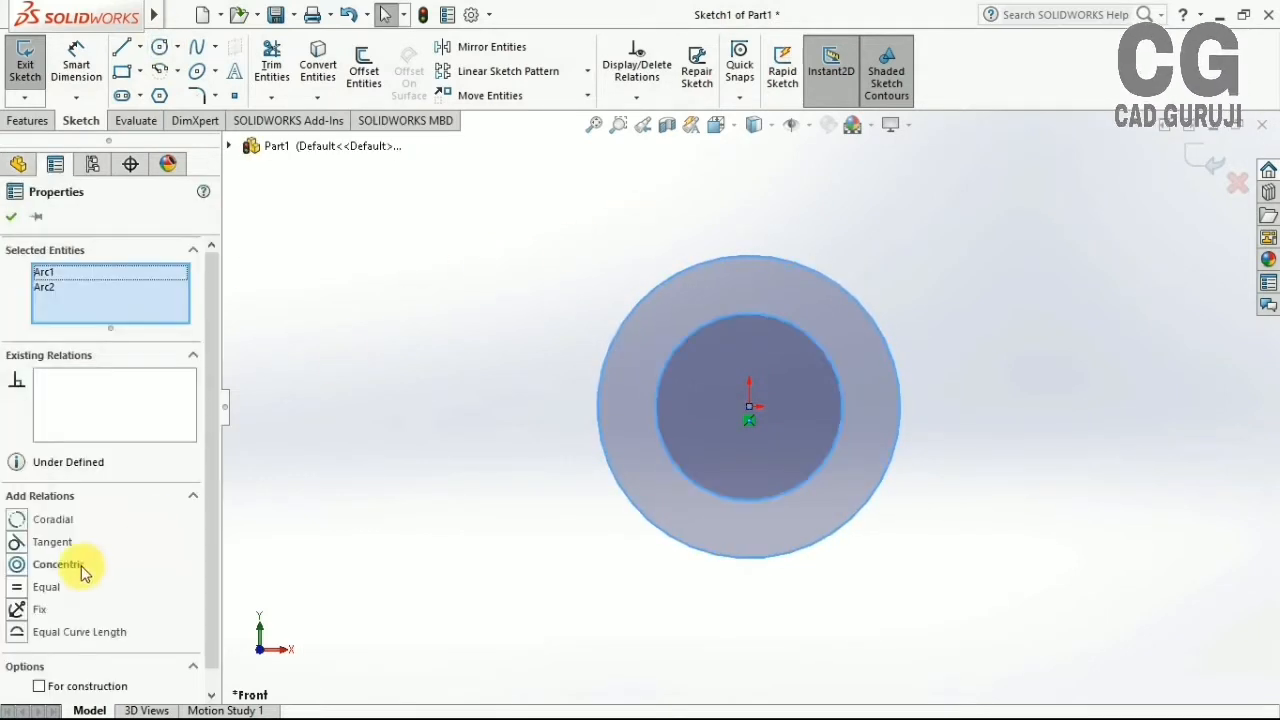
left_click(58, 564)
left_click(12, 217)
Dimension the outer circle to 60 mm and the inner circle to 40 mm in diameter
left_click(76, 62)
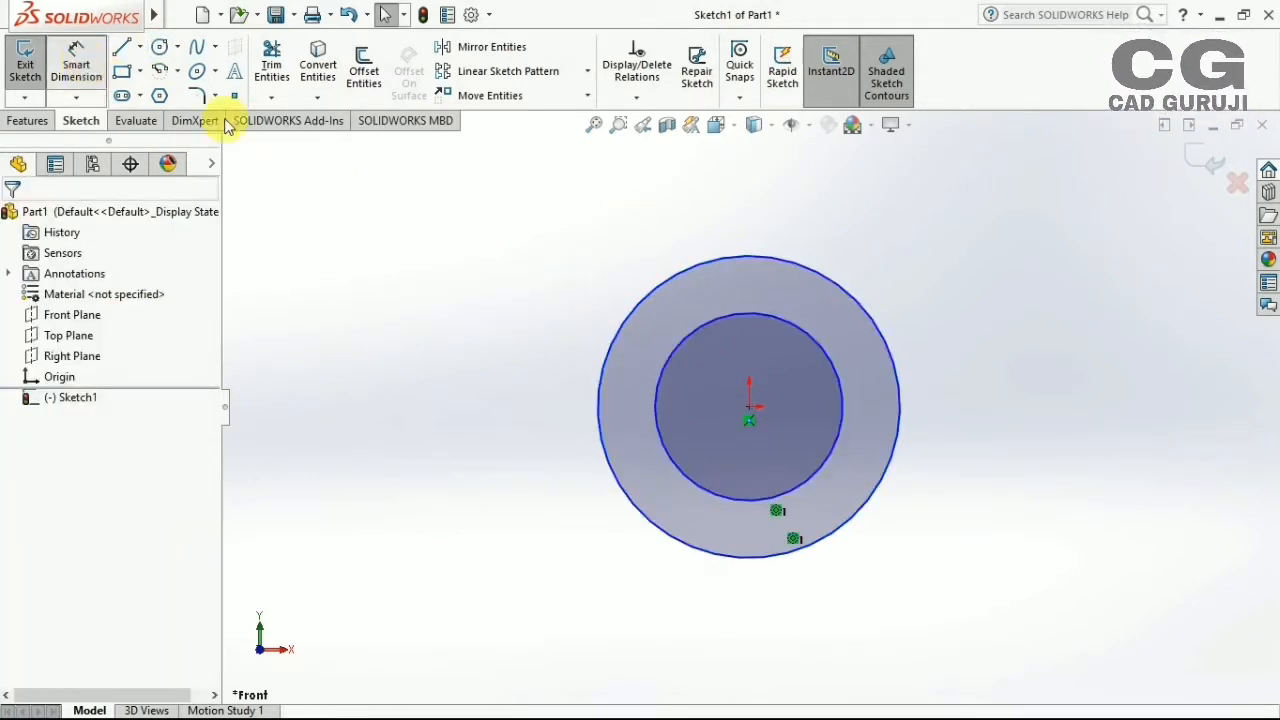
left_click(756, 260)
left_click(815, 215)
type("60")
key("Return")
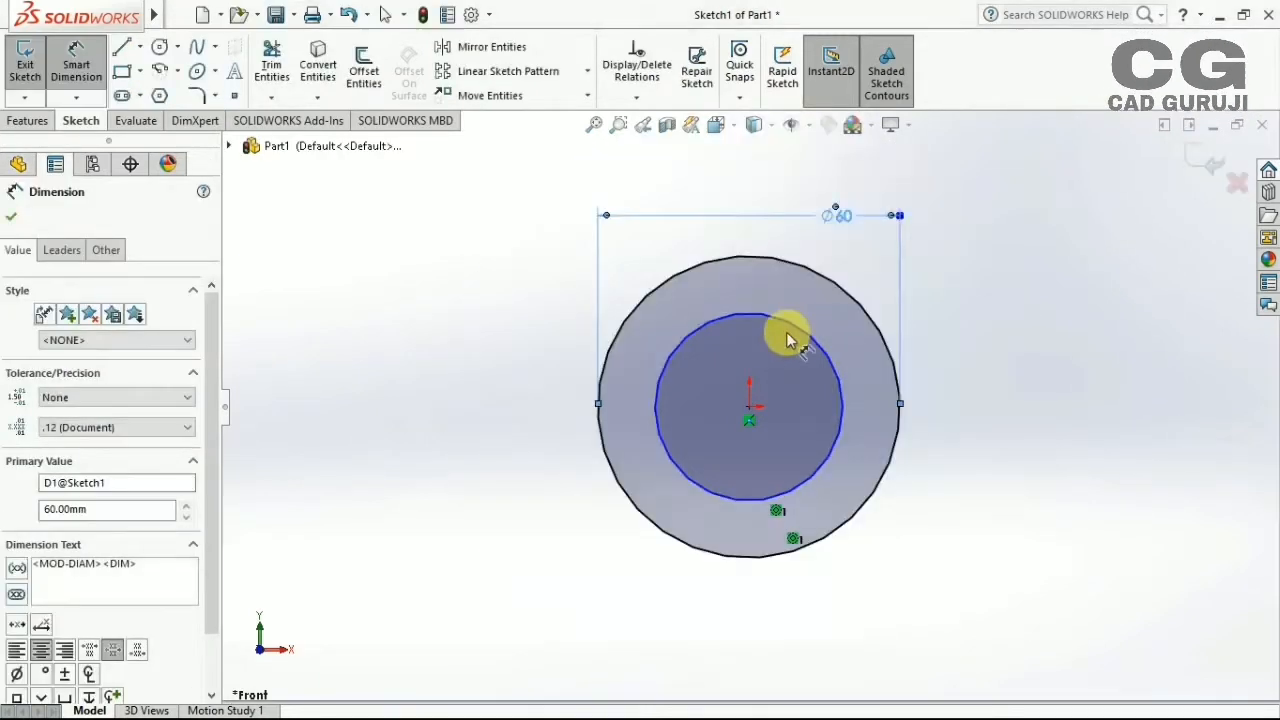
left_click(790, 326)
left_click(918, 300)
type("40")
key("Return")
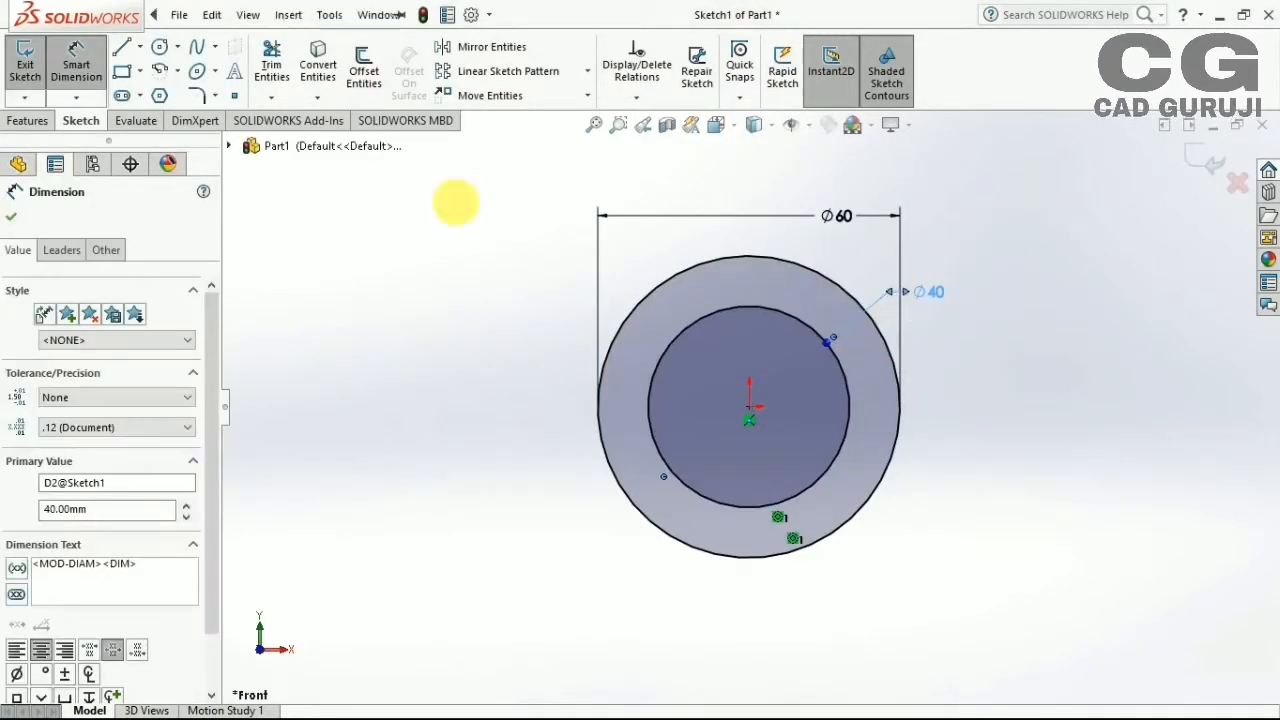
Draw a vertical line about 75 mm down from the outer circle's left quadrant, continued by a horizontal line about 23 mm to the right
scroll(772, 362, "up", 3)
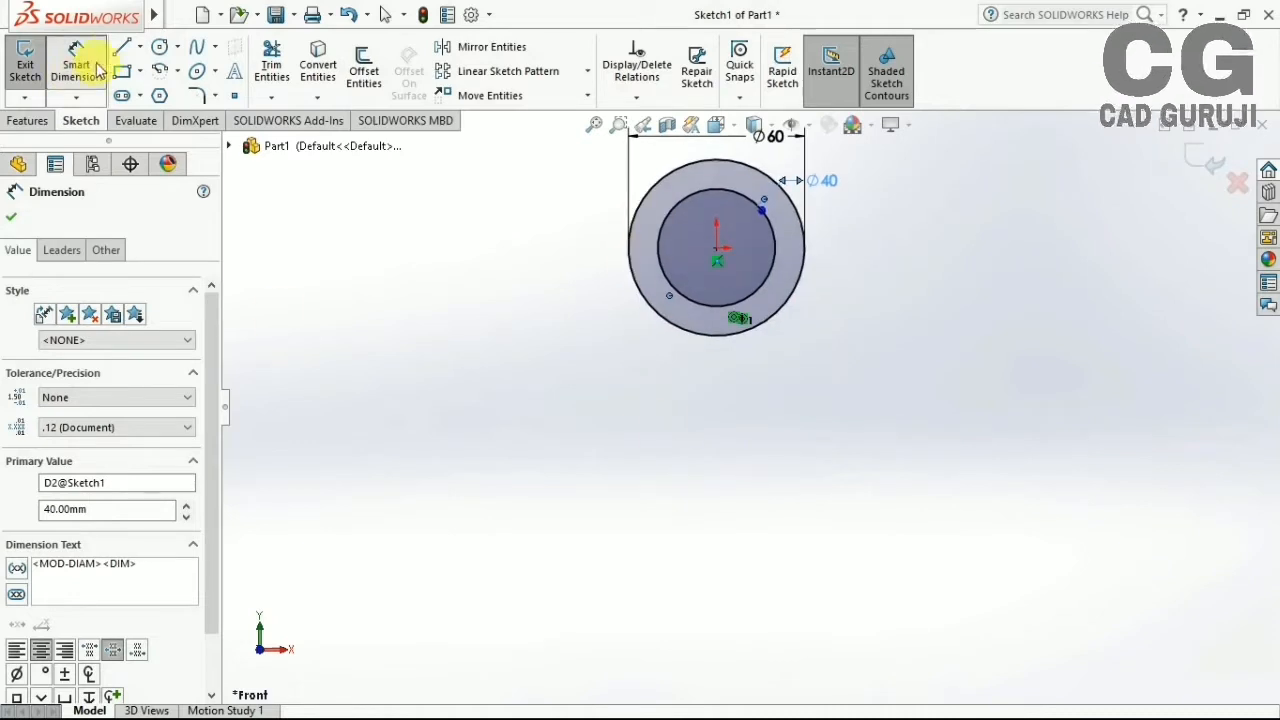
left_click(121, 47)
left_click(629, 249)
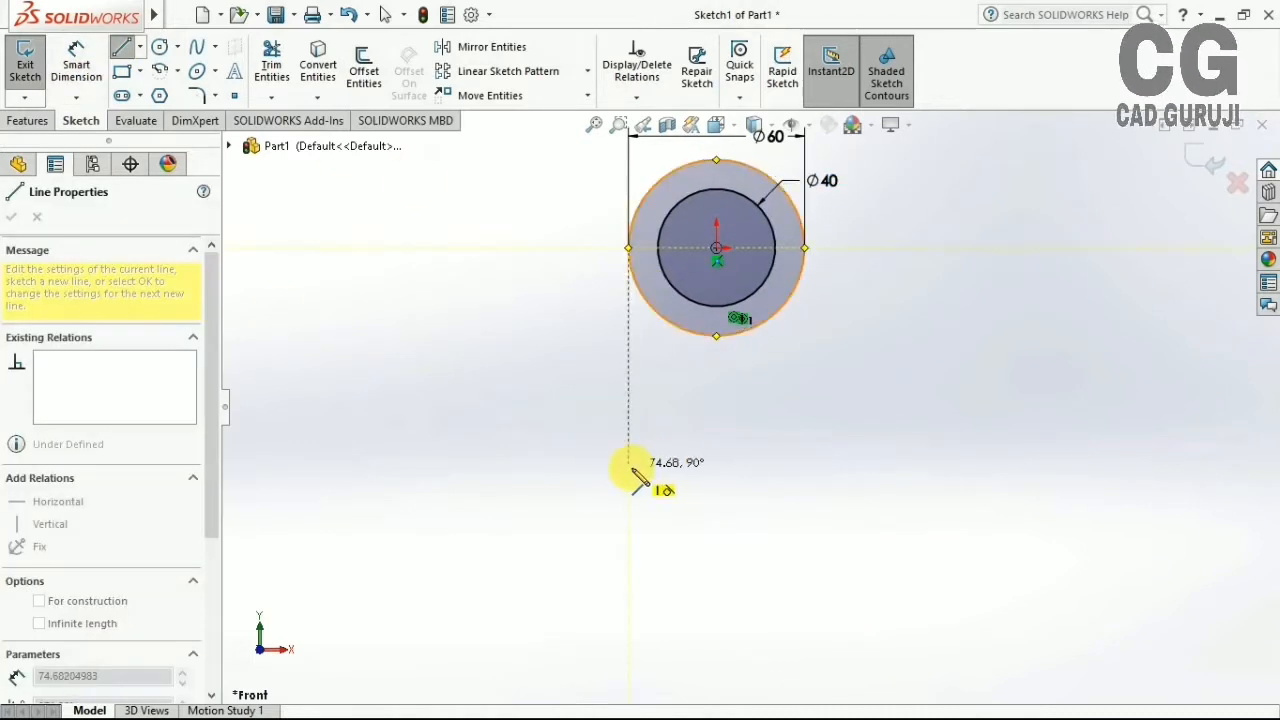
left_click(628, 466)
left_click(695, 466)
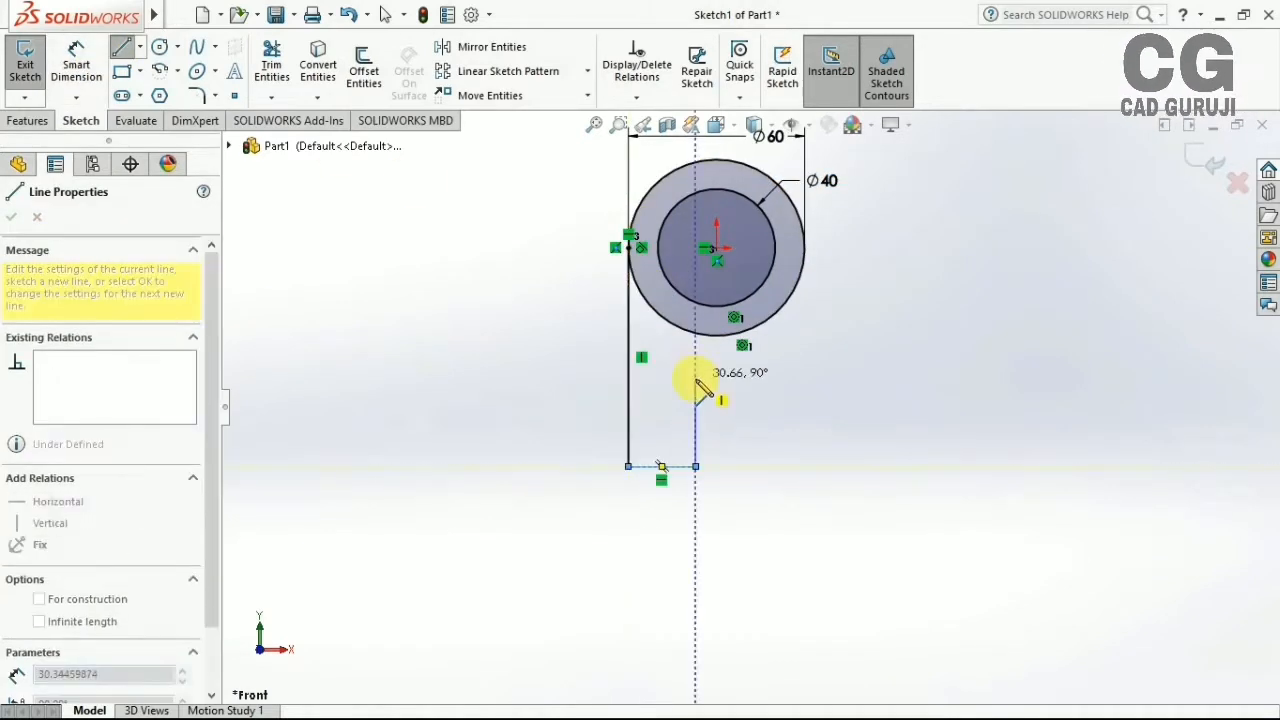
key("Escape")
key("ctrl+z")
left_click(664, 467)
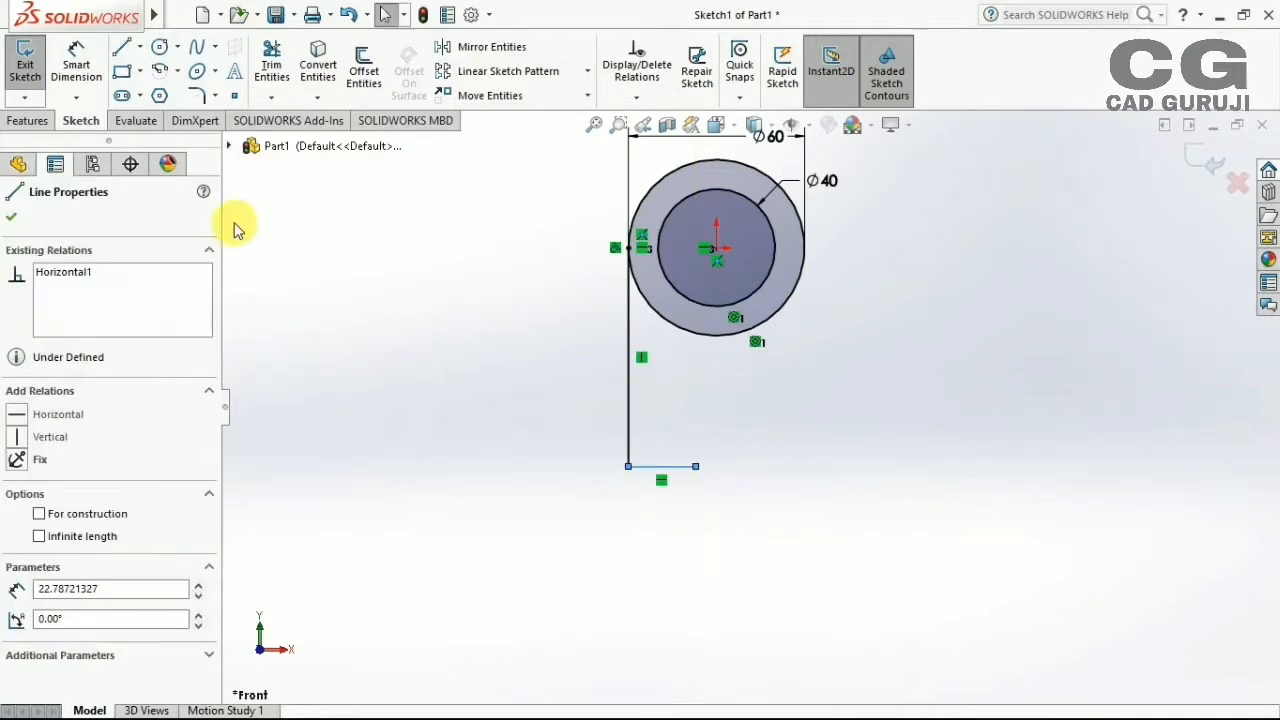
Continue the outline with a rectangular notch about 31 mm high and a short foot, ending at the outer circle's right quadrant
left_click(120, 55)
left_click(695, 466)
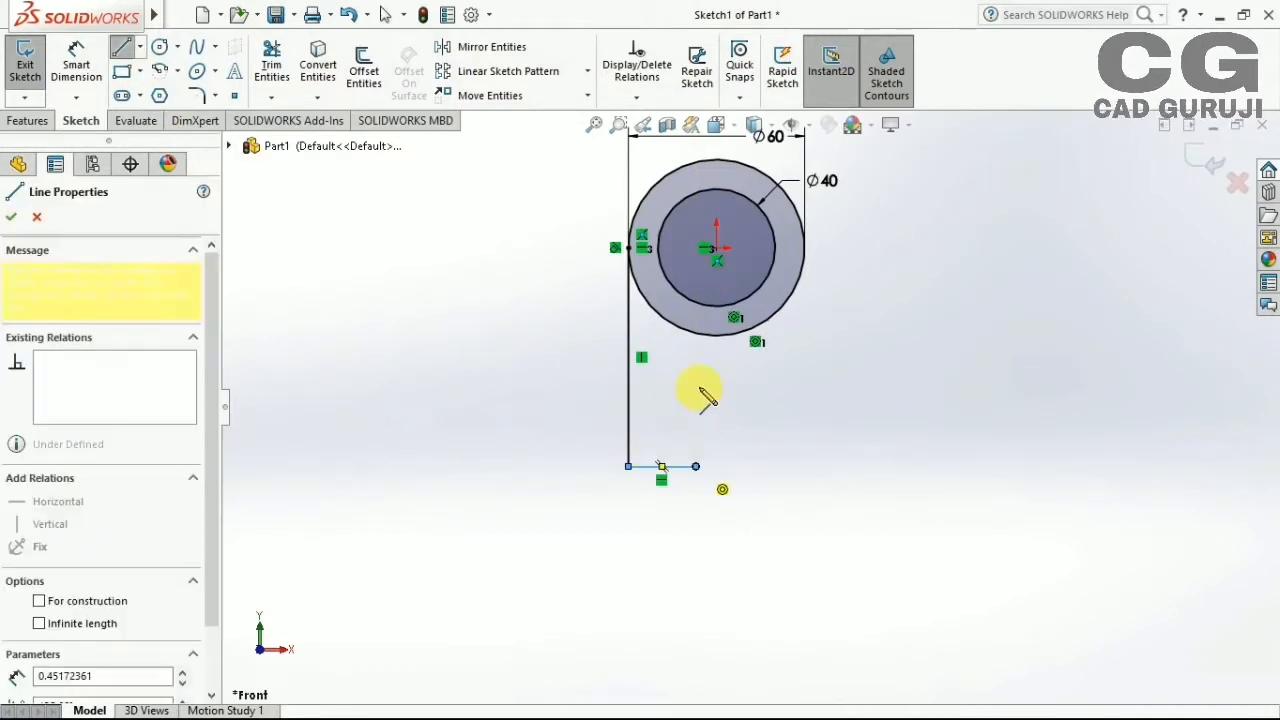
left_click(695, 375)
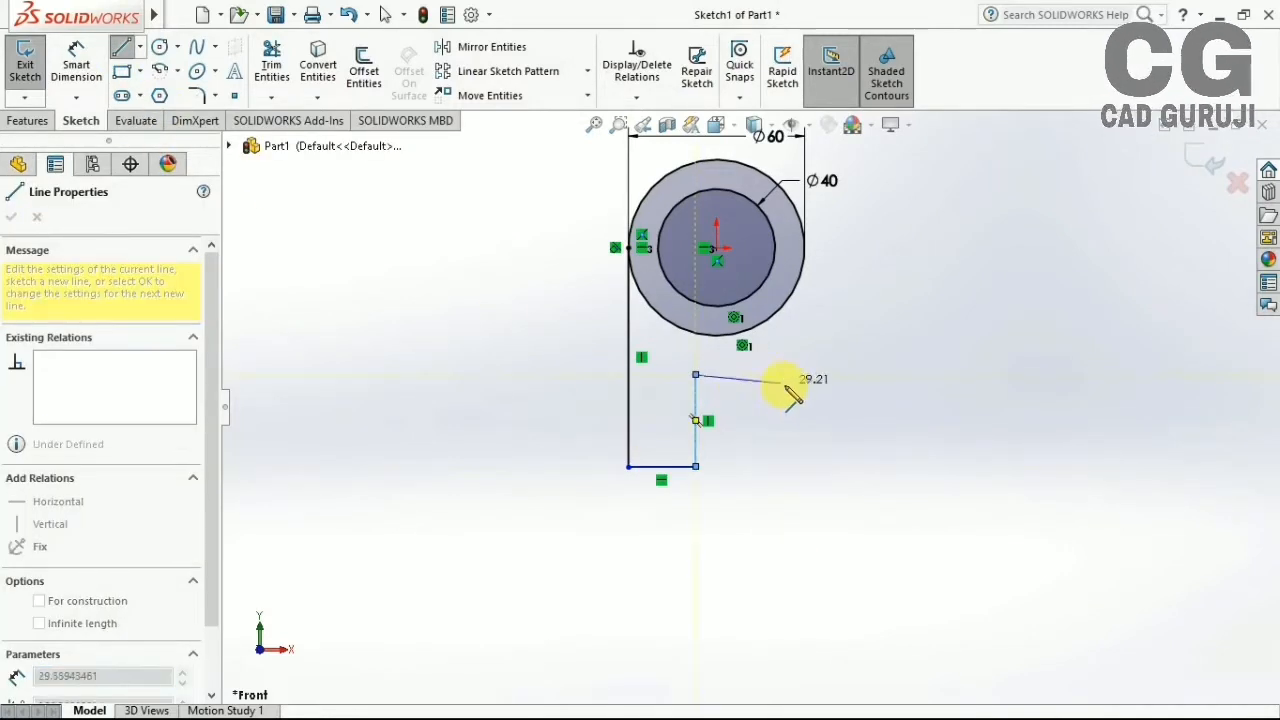
left_click(766, 375)
left_click(766, 466)
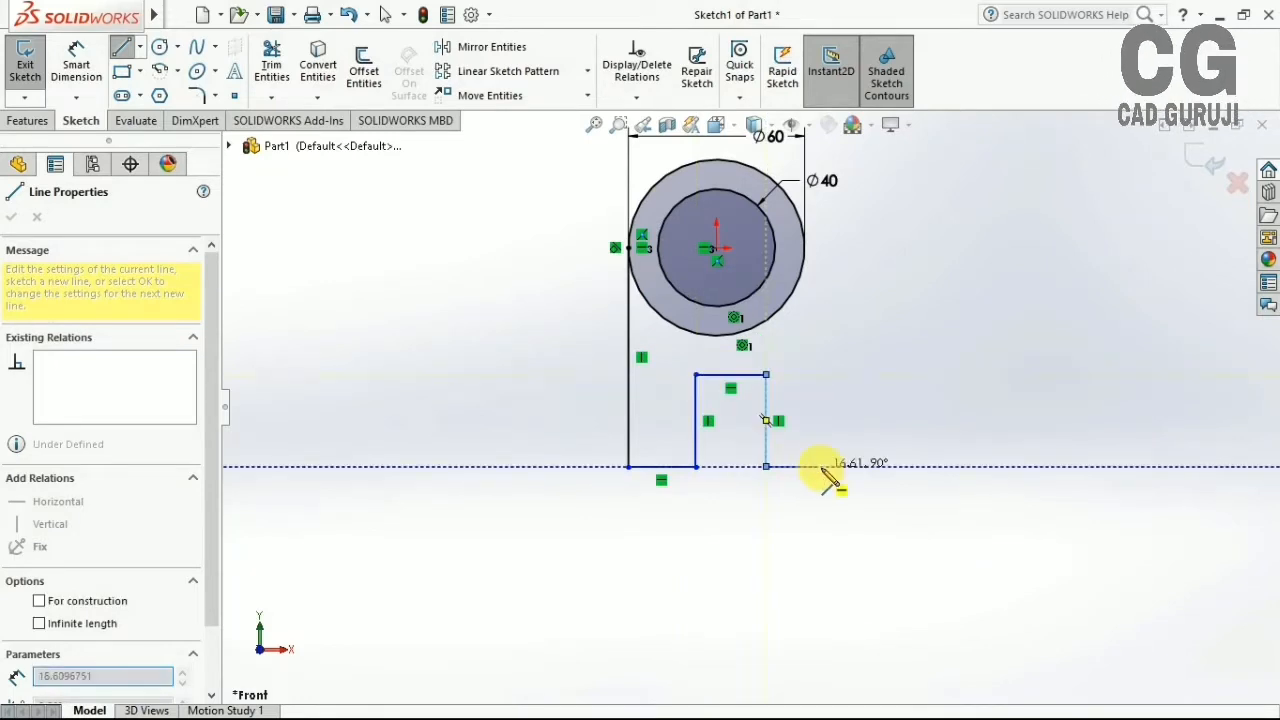
left_click(808, 466)
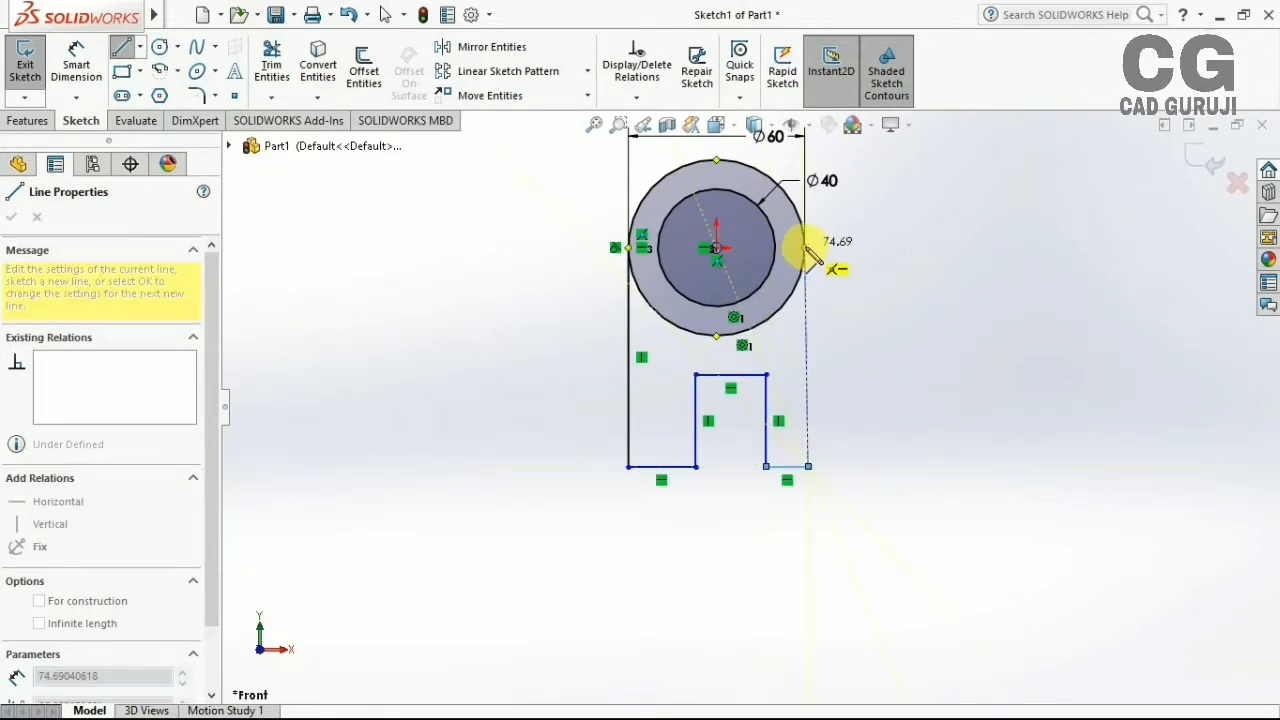
left_click(805, 248)
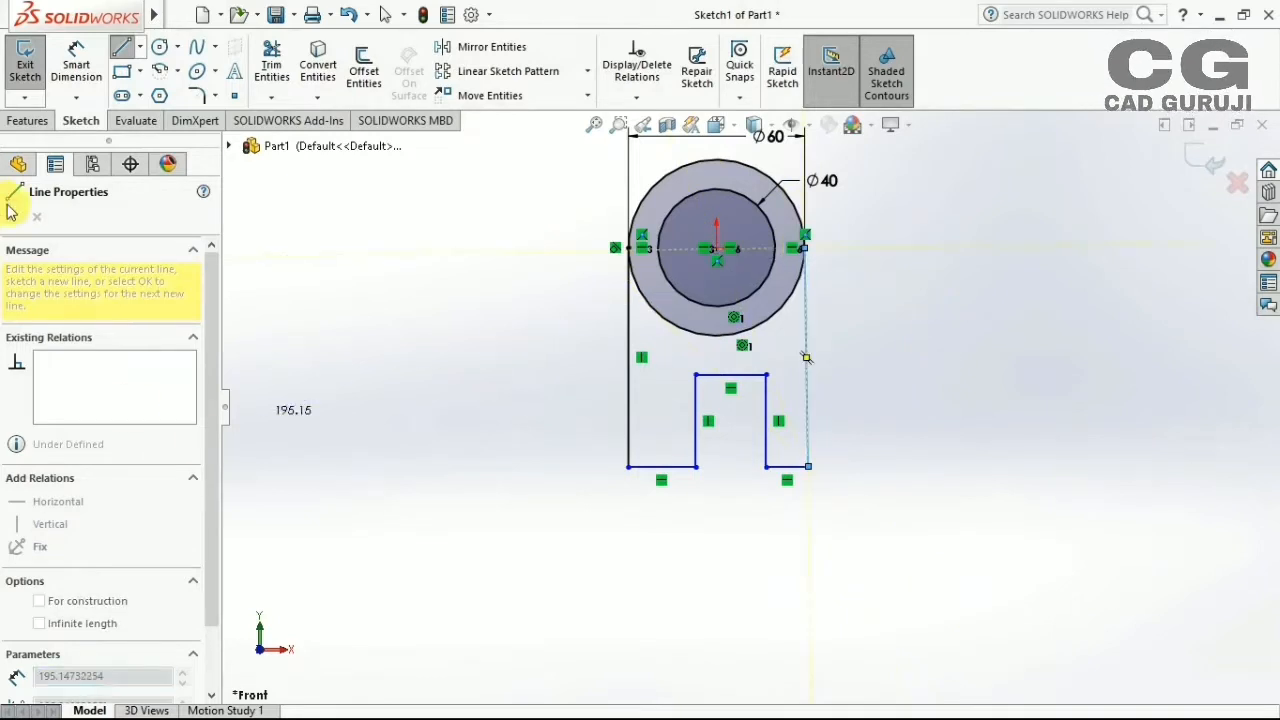
key("Escape")
Make the slightly slanted right side line of the outline vertical
left_click(804, 328)
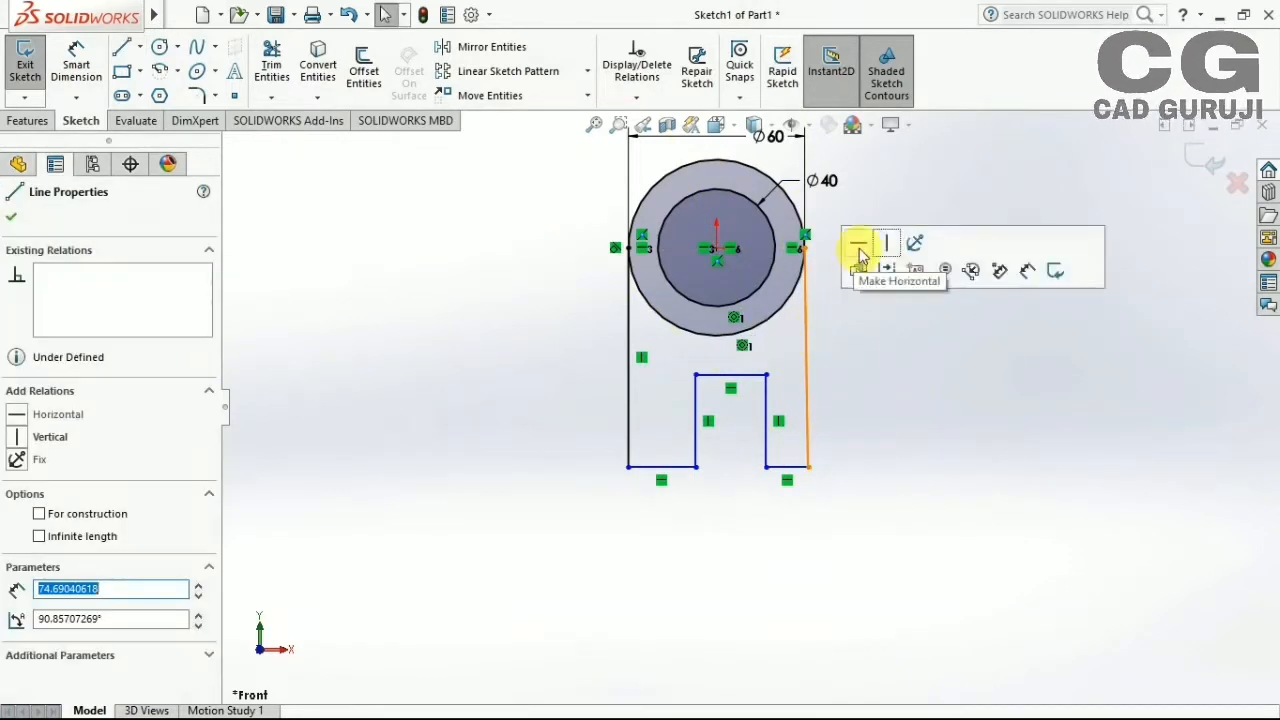
left_click(886, 242)
left_click(870, 385)
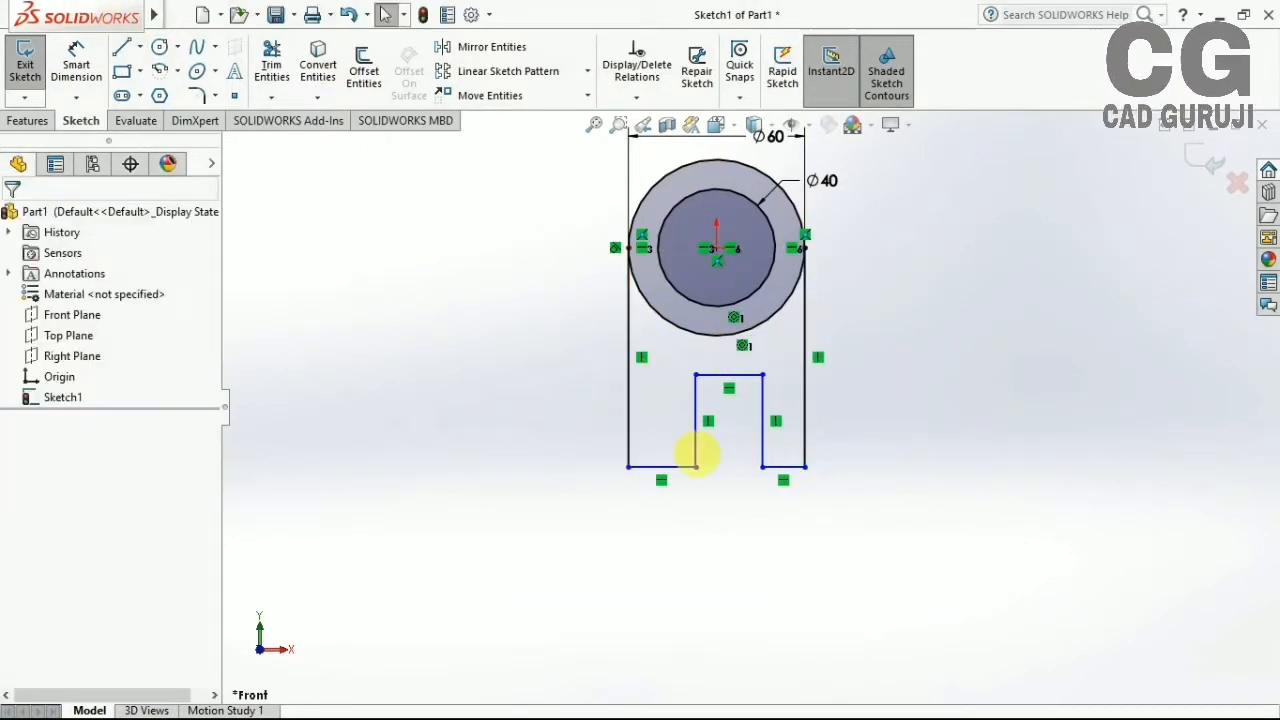
left_click(697, 455)
left_click(763, 432, "ctrl")
scroll(85, 630, "down", 2)
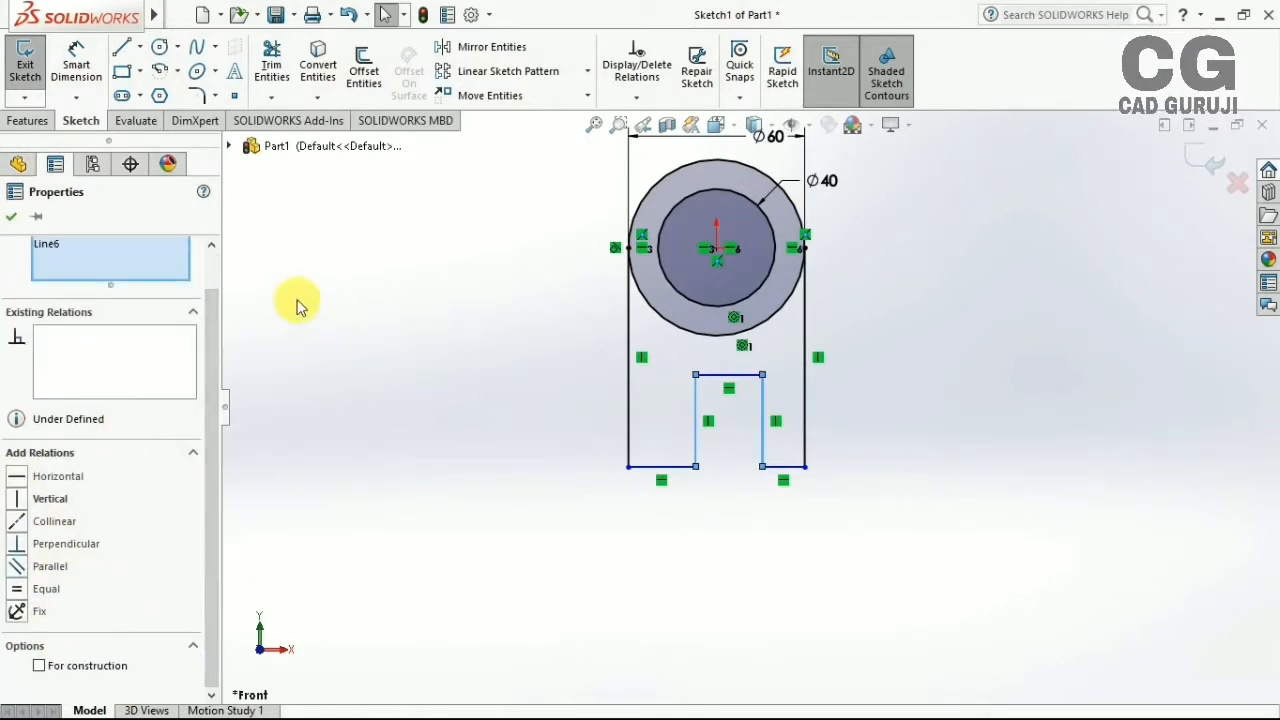
right_click(697, 410)
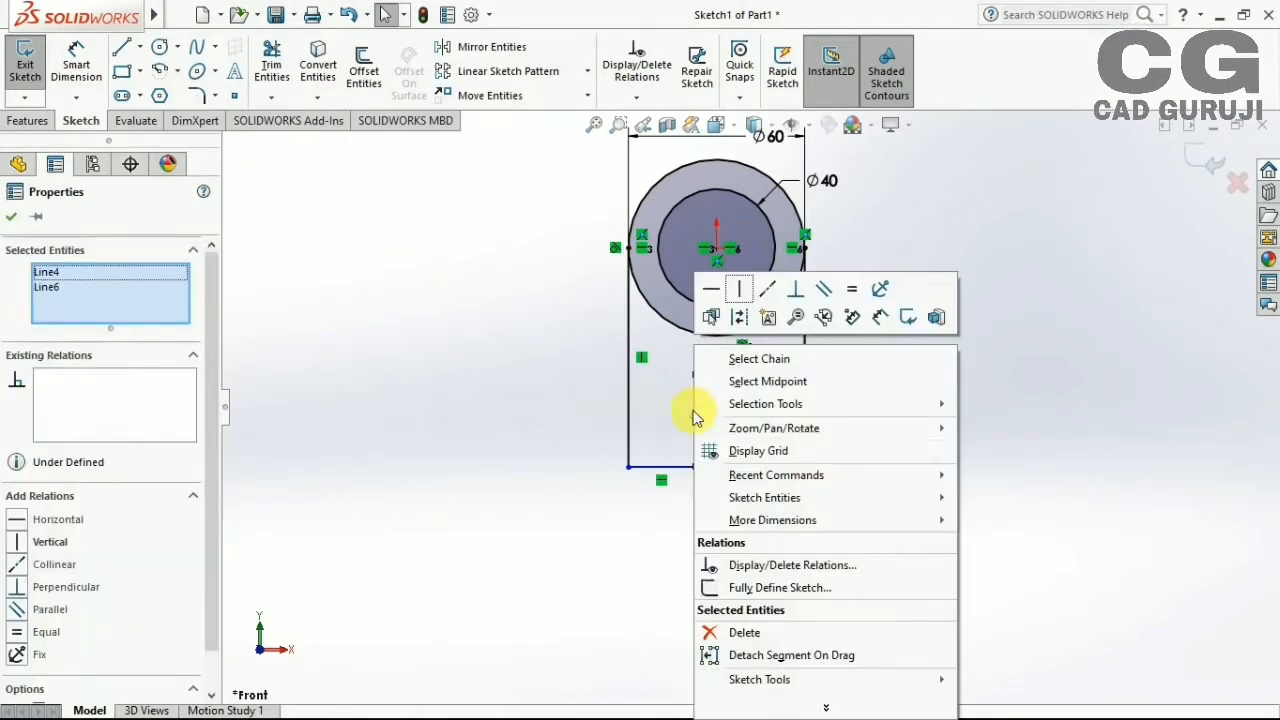
left_click(770, 290)
Draw a vertical construction line about 86 mm long from the origin down through the notch
left_click(123, 46)
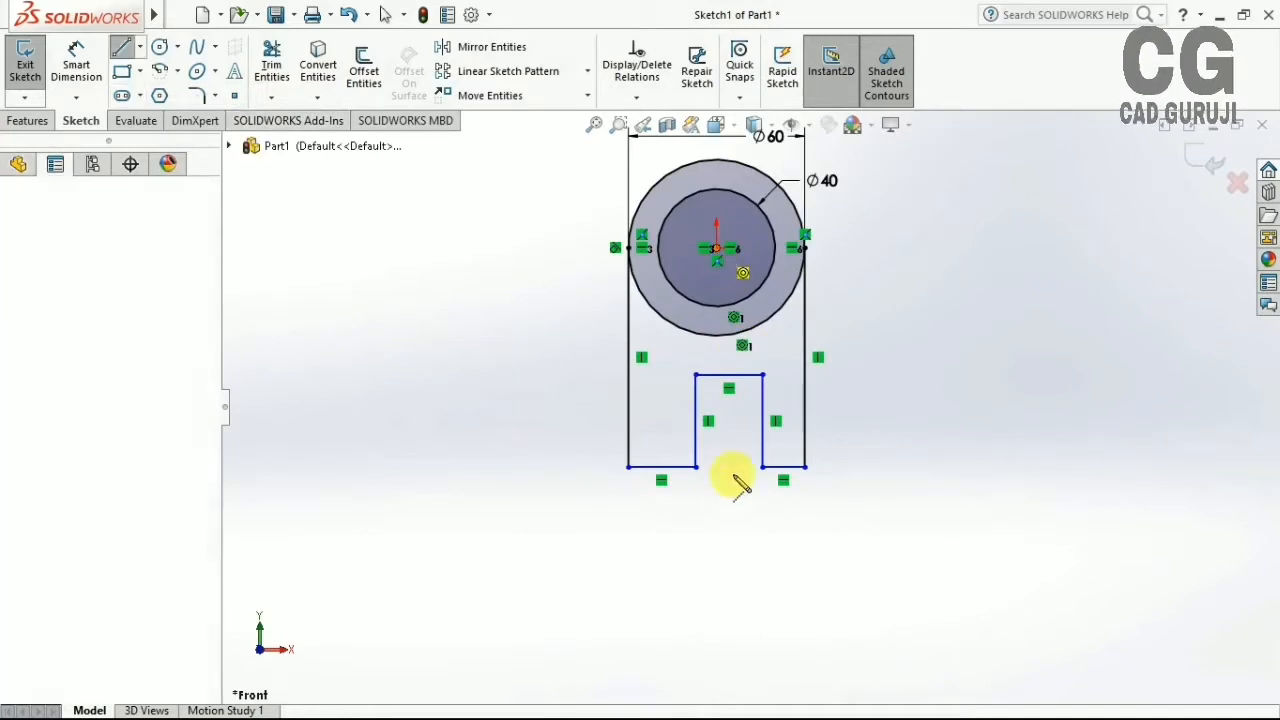
left_click(716, 248)
left_click(718, 501)
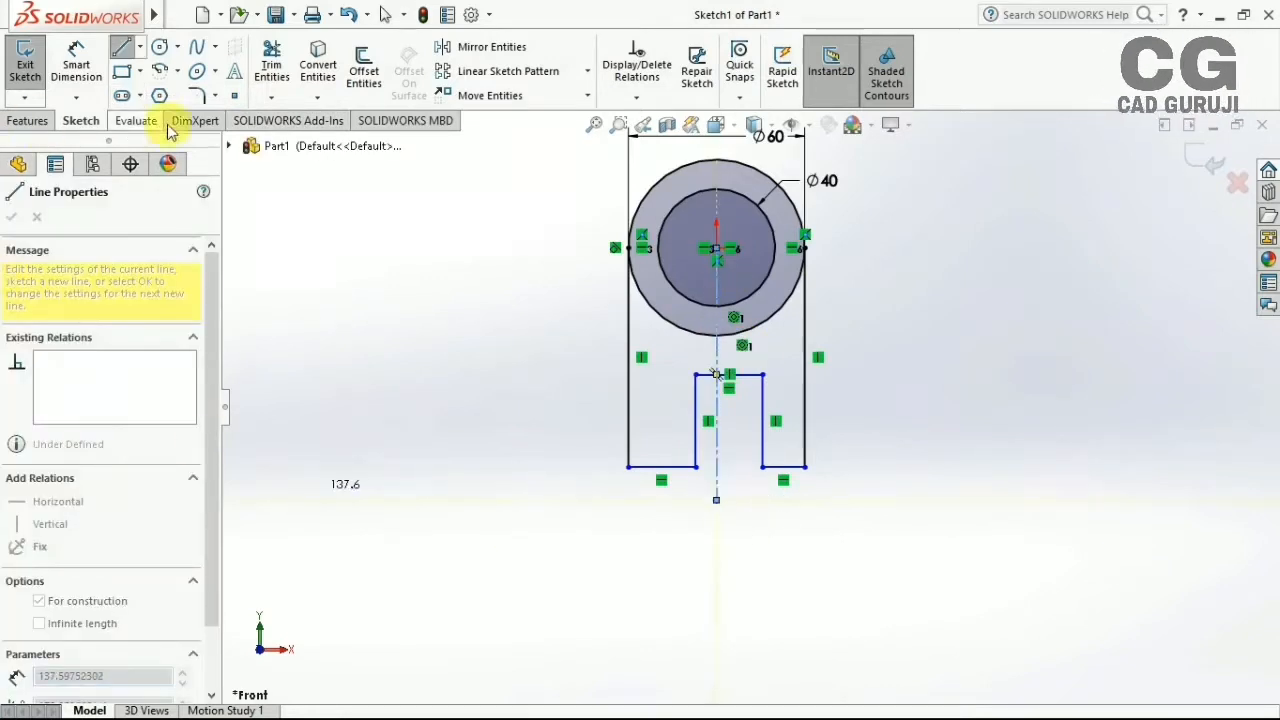
key("Escape")
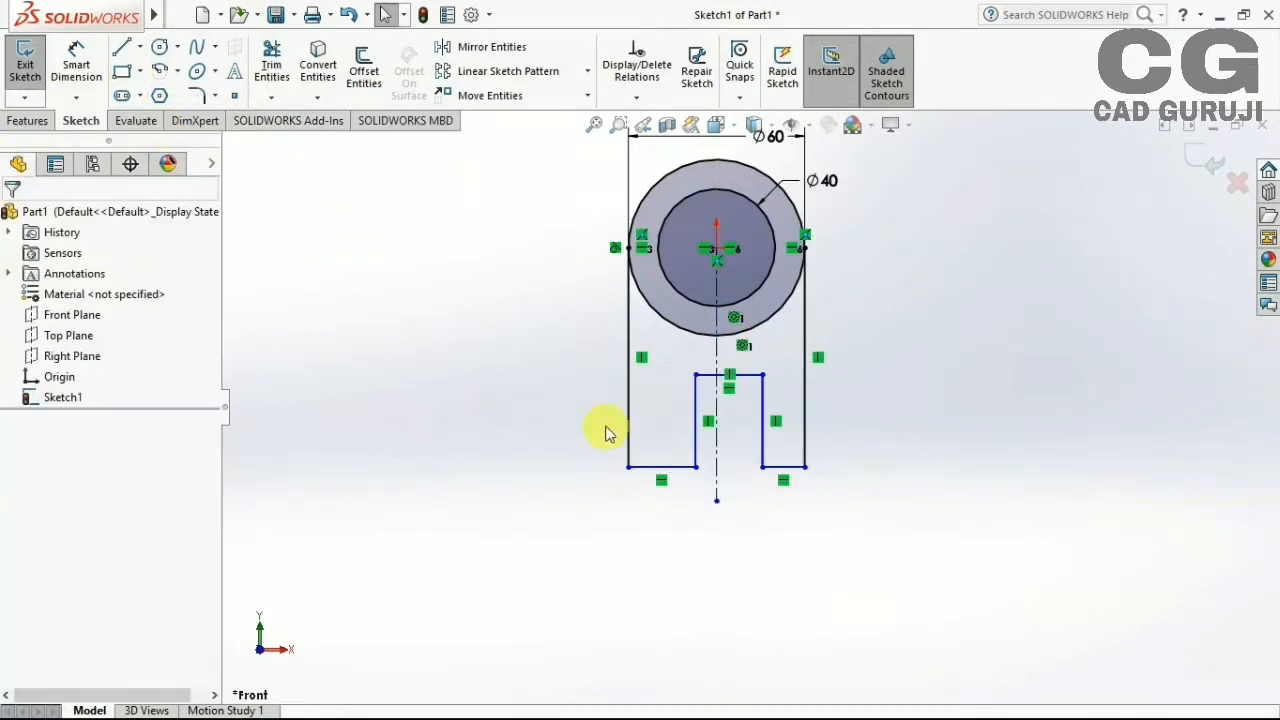
Add an equal relation between the two vertical sides of the notch
left_click(697, 437)
left_click(764, 421, "ctrl")
key("Escape")
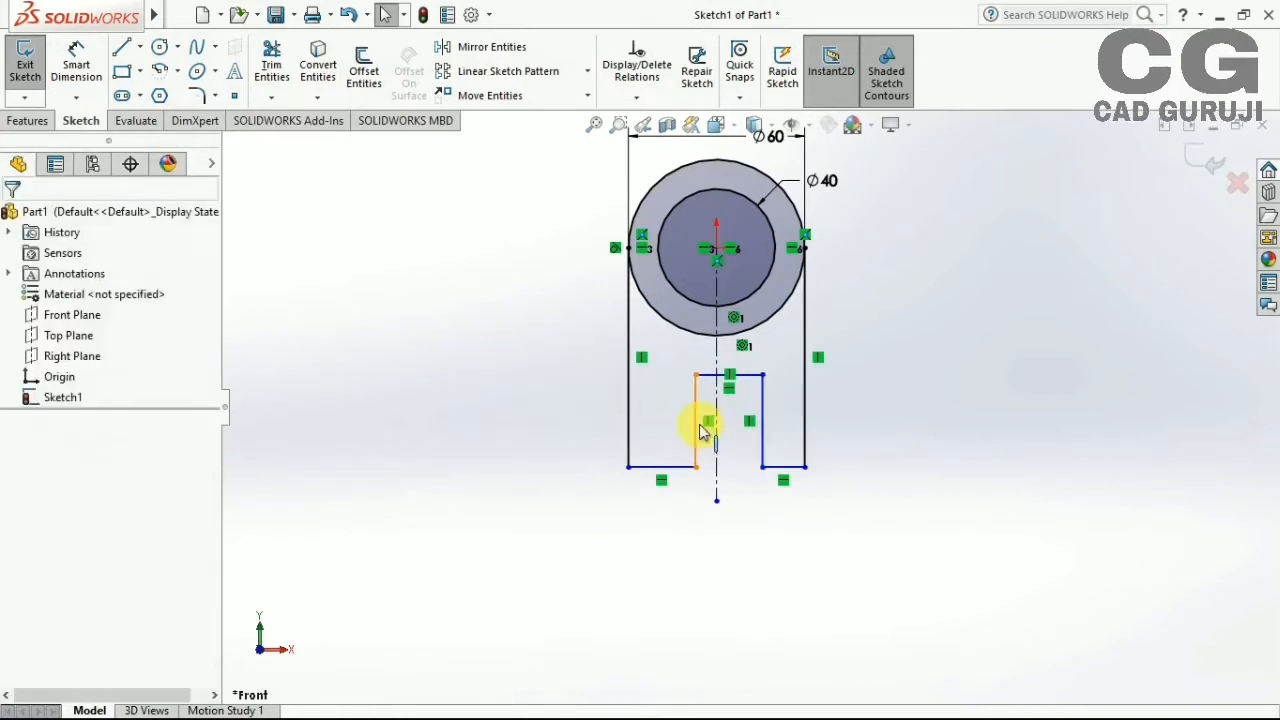
left_click(762, 452, "ctrl")
right_click(582, 374)
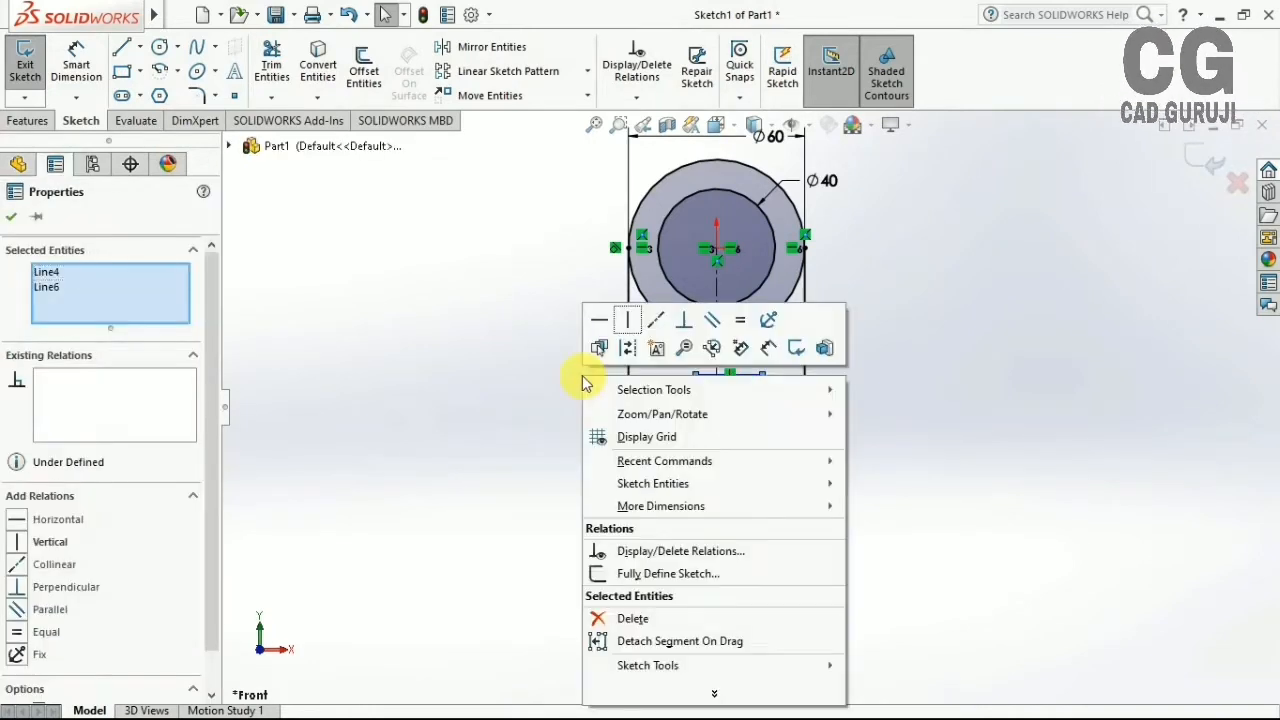
left_click(737, 326)
Exit the sketch, keeping the finished notched bearing support profile
left_click(716, 442)
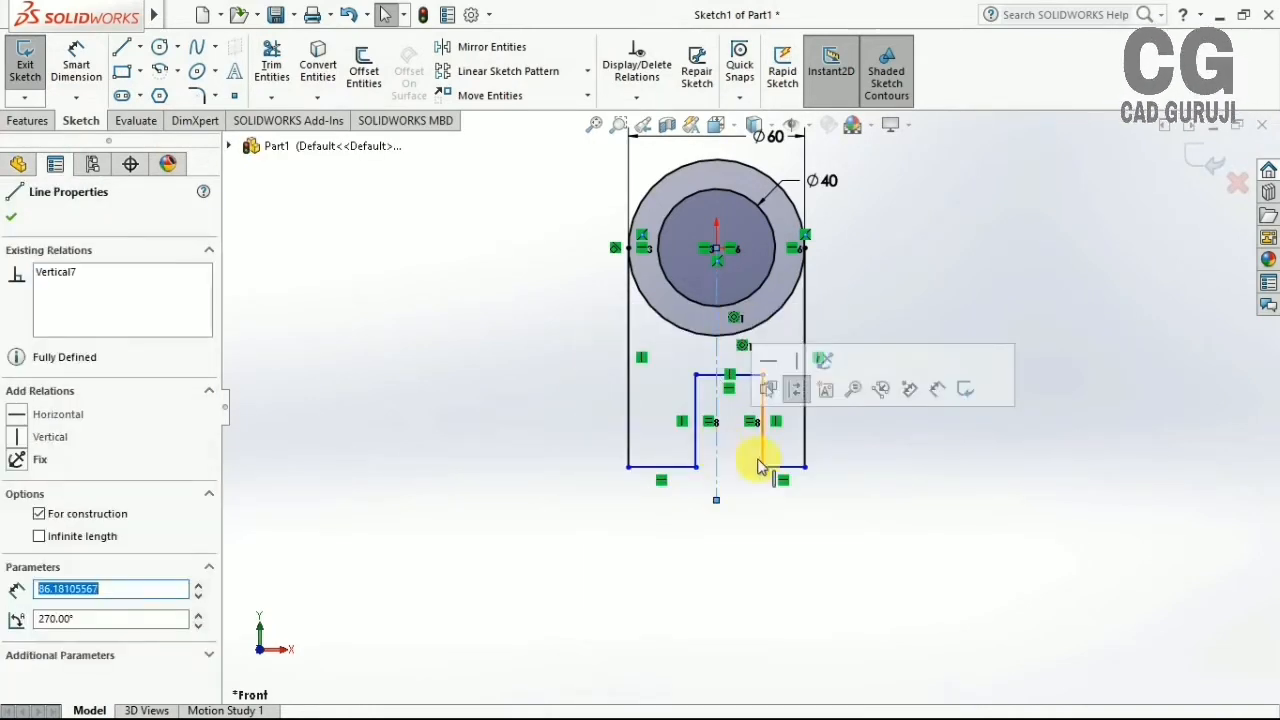
left_click(824, 532)
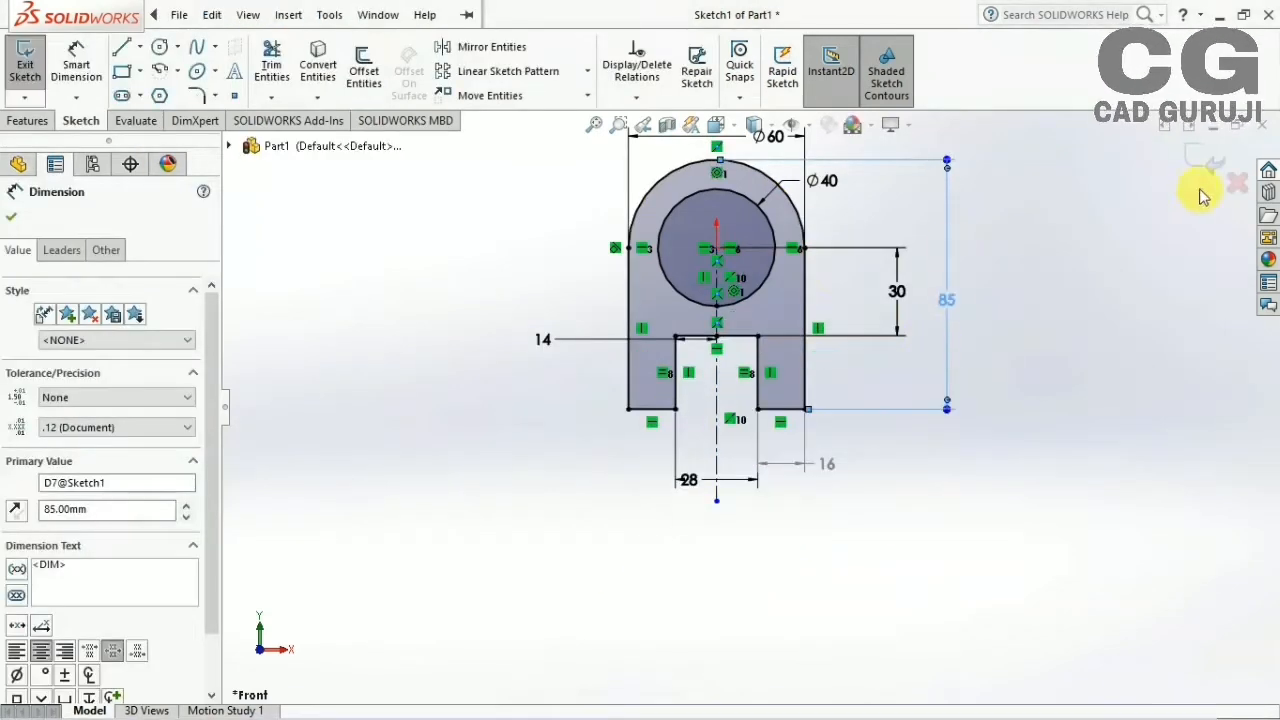
left_click(1238, 182)
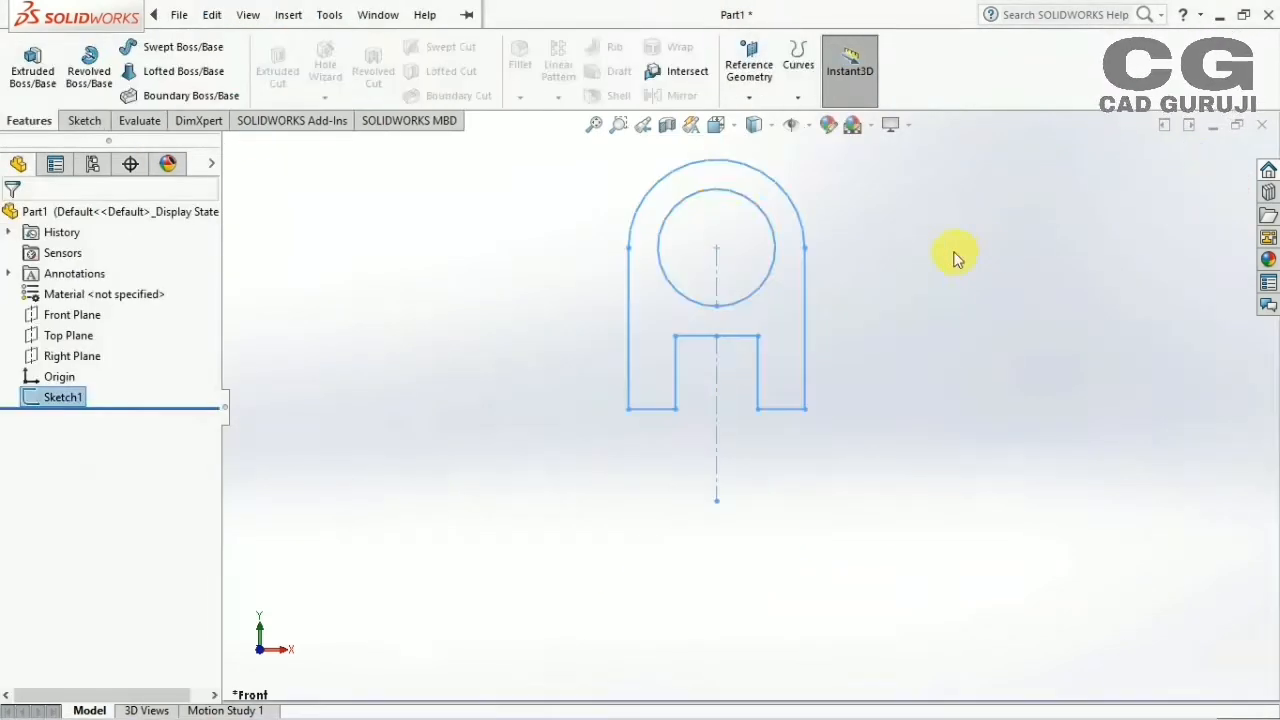
Extrude the notched bearing support profile to a blind depth of 30 mm
left_click(32, 62)
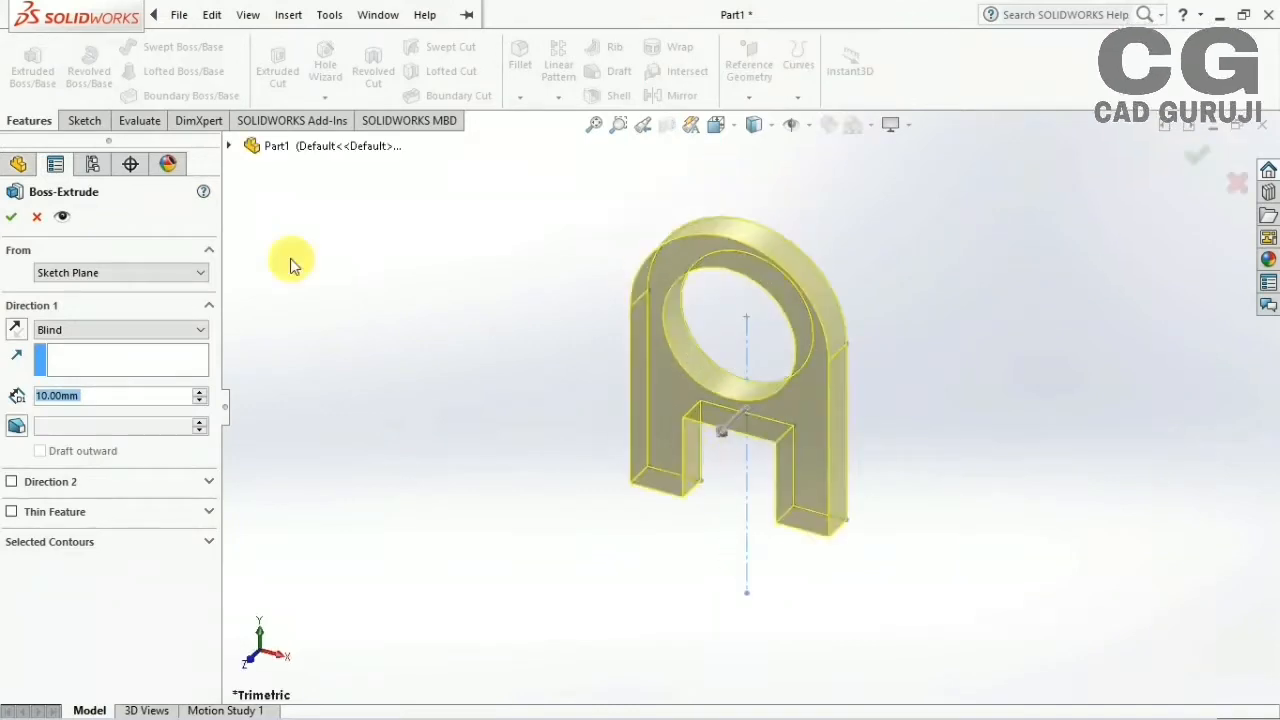
type("30")
key("Return")
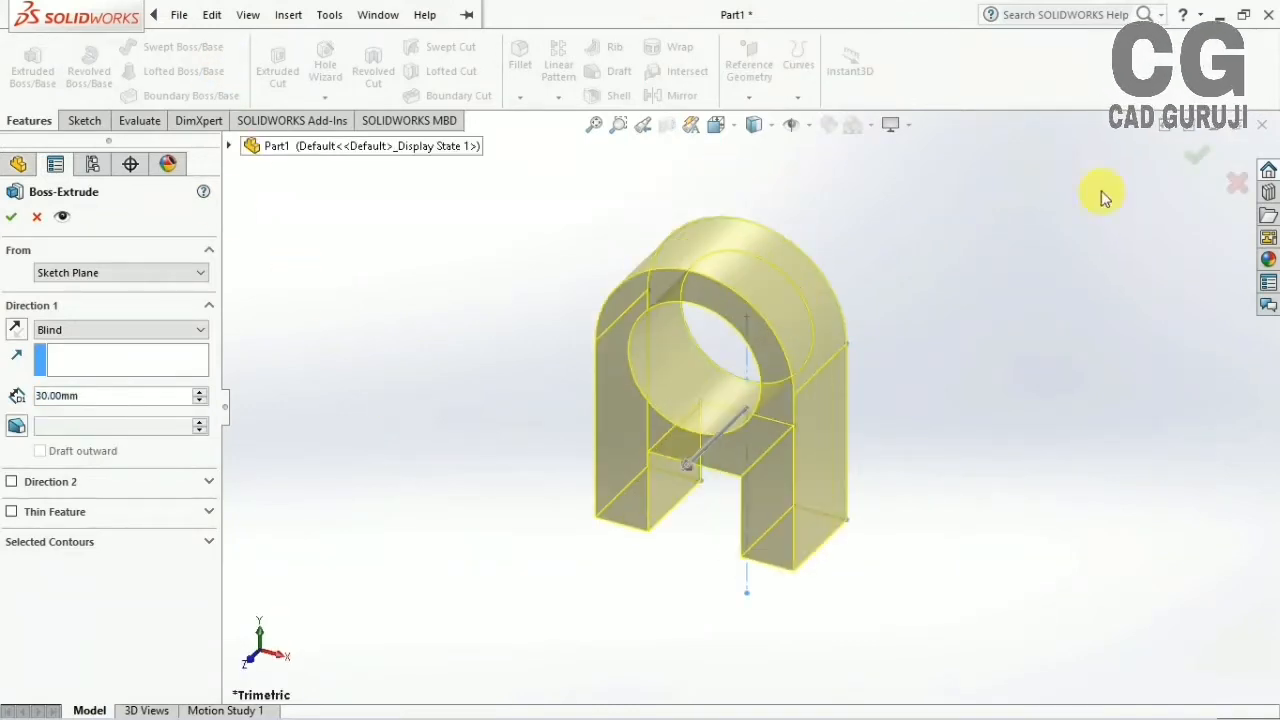
left_click(1197, 155)
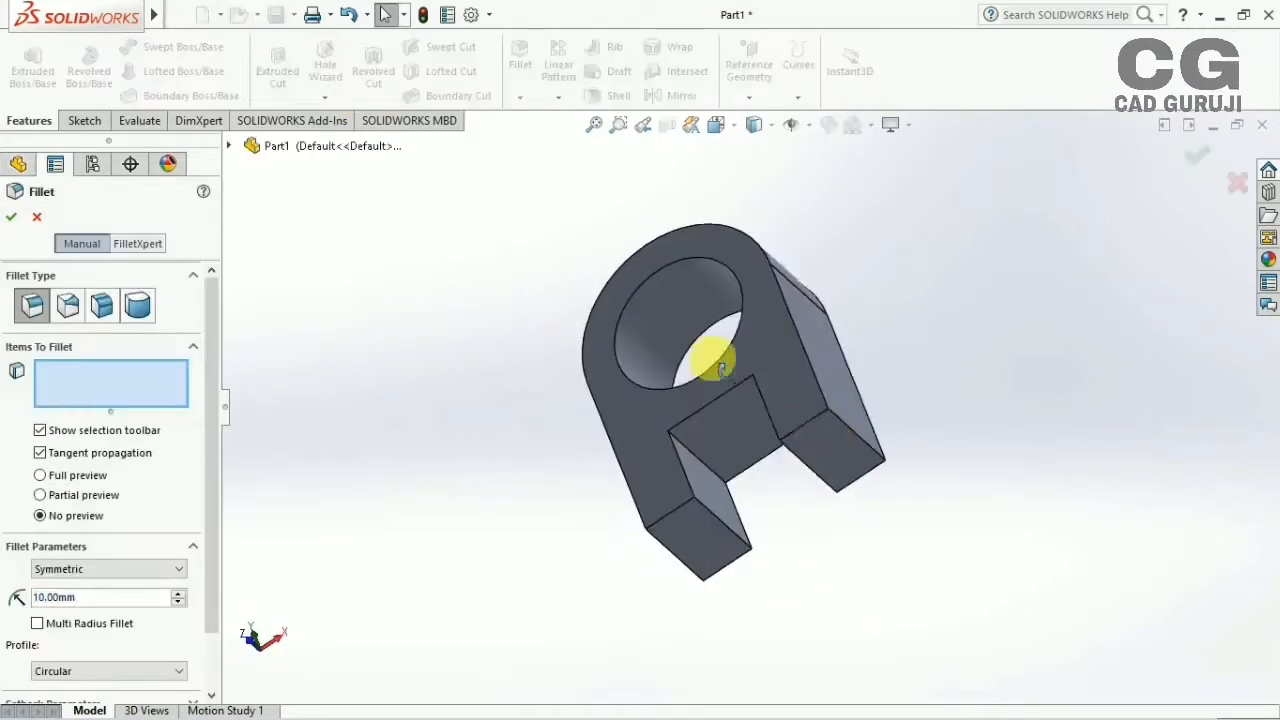
Round the four lower end edges of the two legs with a 15 mm fillet
left_click(808, 418)
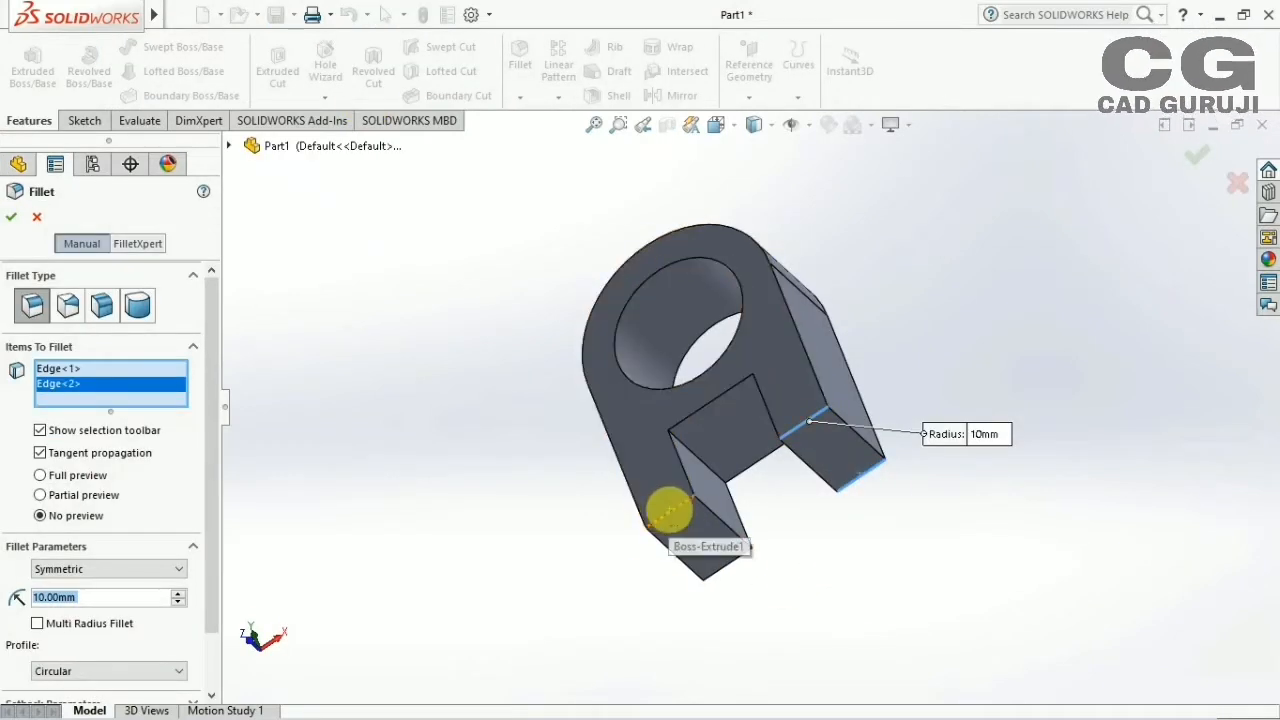
left_click(670, 511)
left_click(727, 564)
middle_click_drag(812, 500, 851, 428)
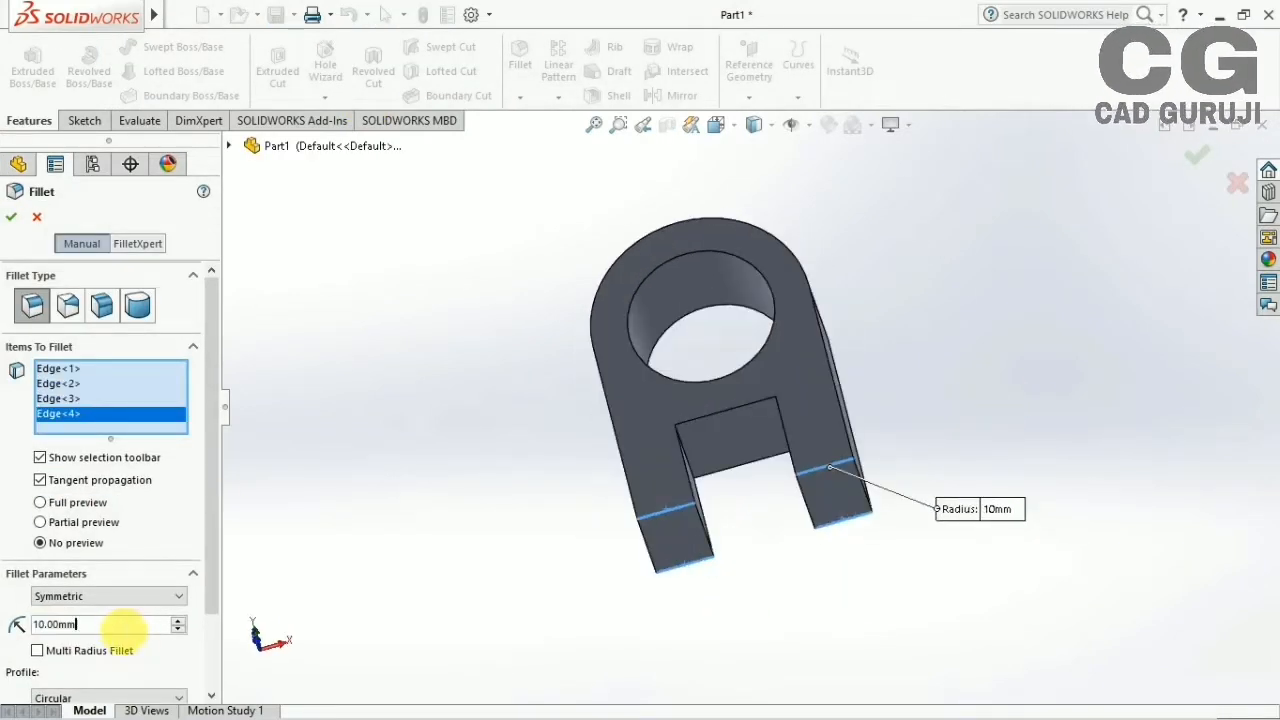
type("15")
key("Return")
middle_click_drag(561, 447, 3, 447)
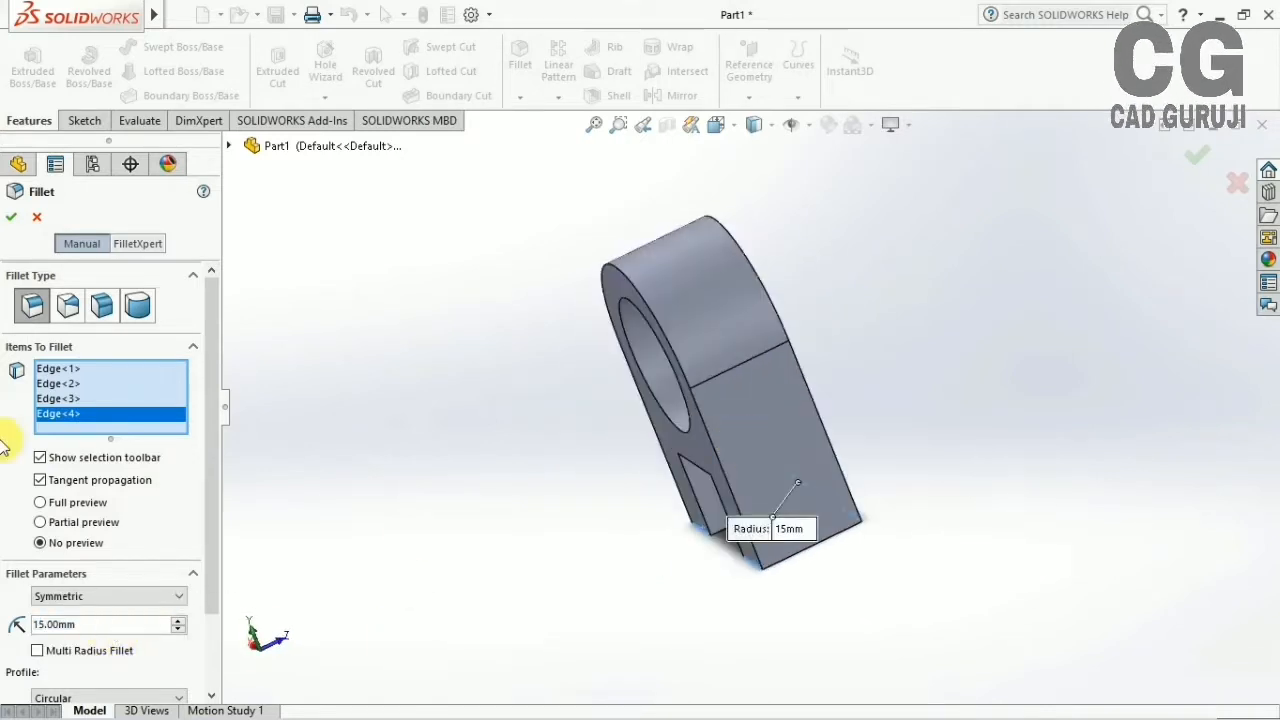
left_click(14, 220)
middle_click_drag(806, 609, 917, 522)
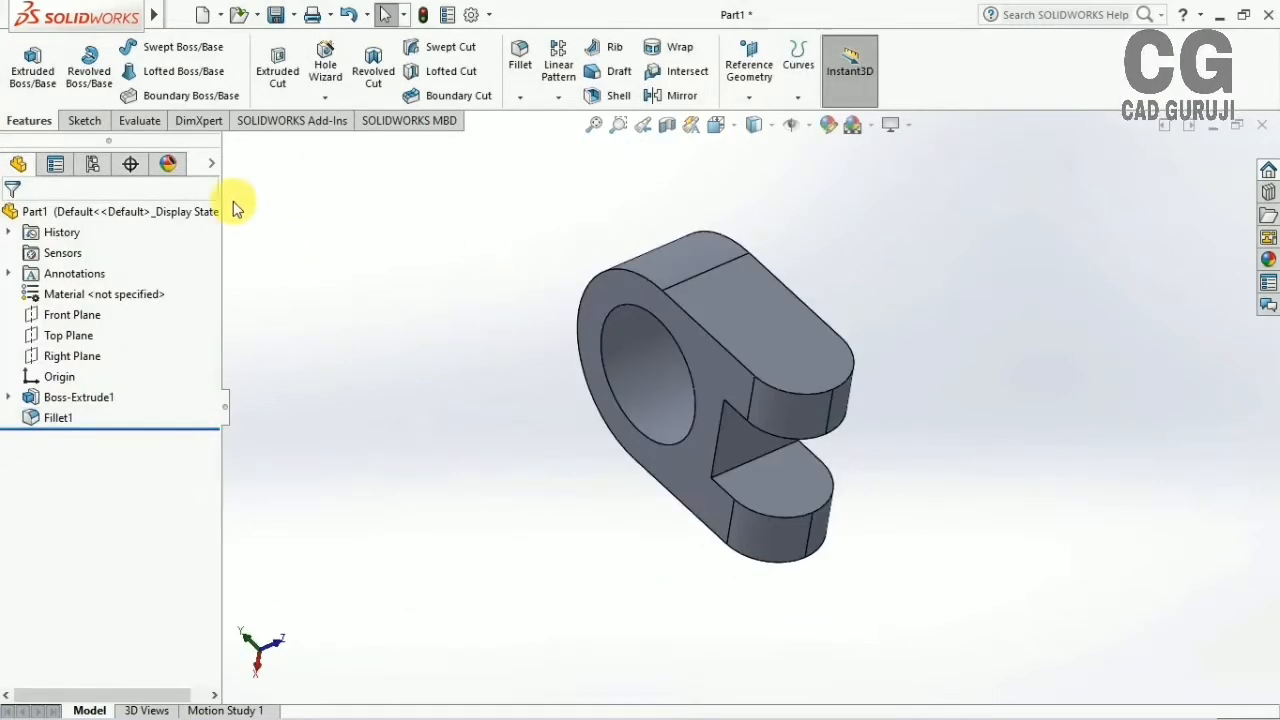
Fillet the two inner corner edges of the notch with a 10 mm radius
left_click(520, 66)
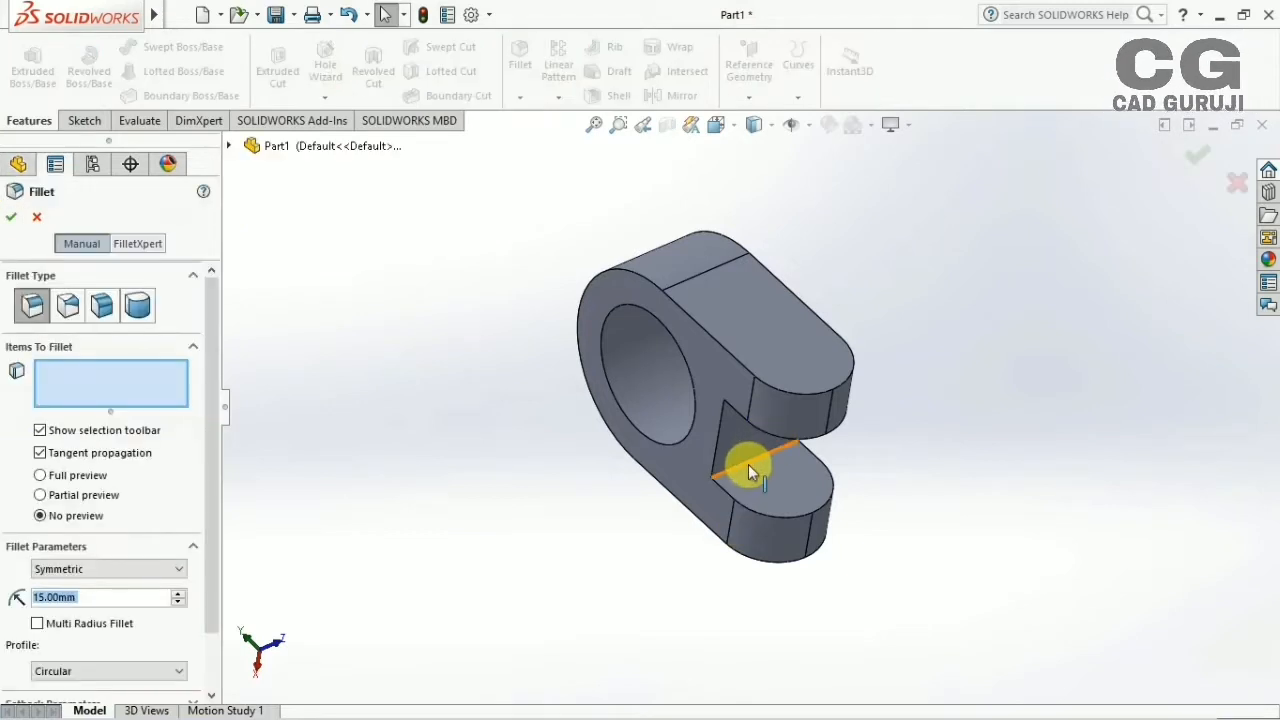
left_click(748, 466)
middle_click_drag(748, 466, 808, 363)
left_click(806, 366)
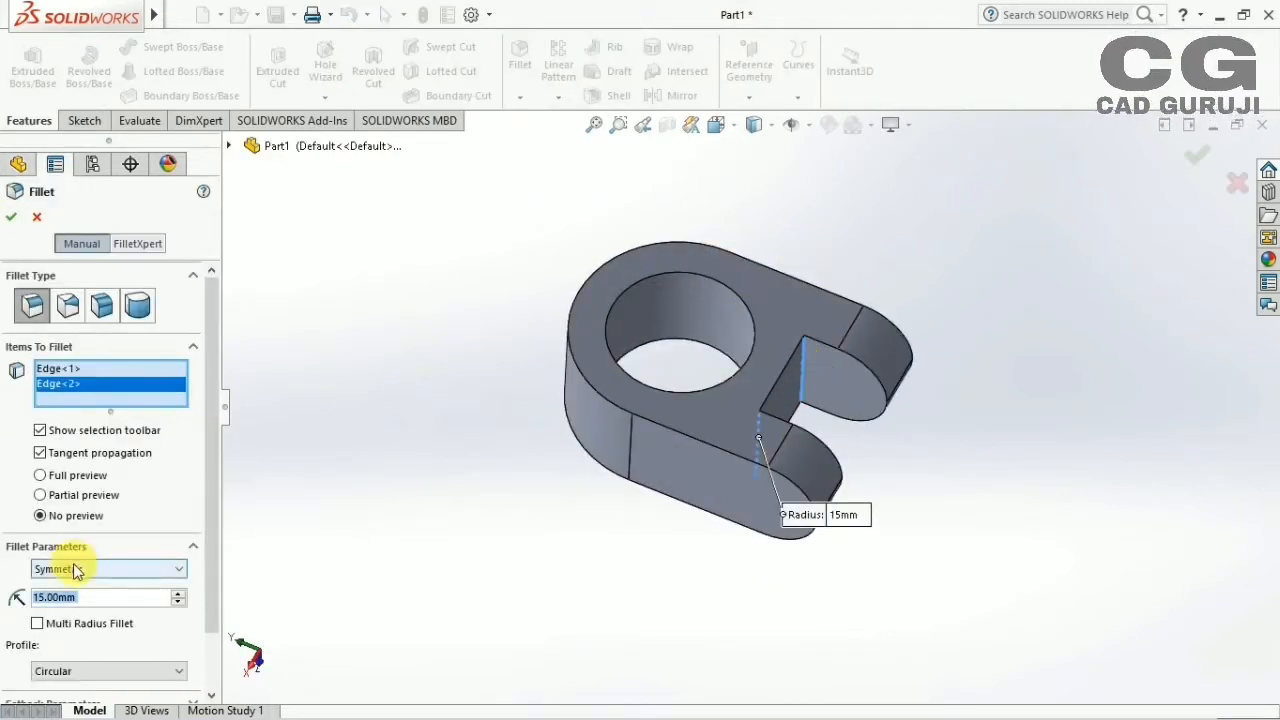
type("10")
left_click(11, 216)
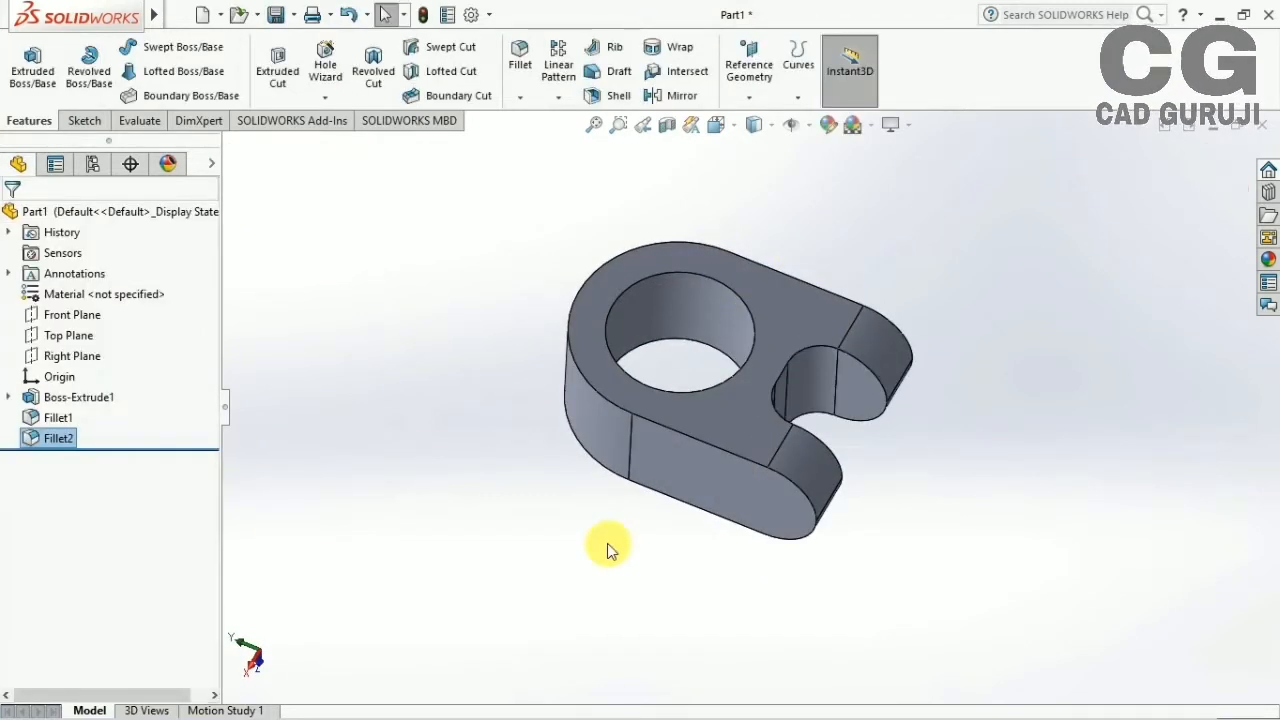
Start a Hole Wizard hole on the outer side face of a leg, positioned 0 mm from the centre of its rounded end
middle_click_drag(607, 543, 460, 340)
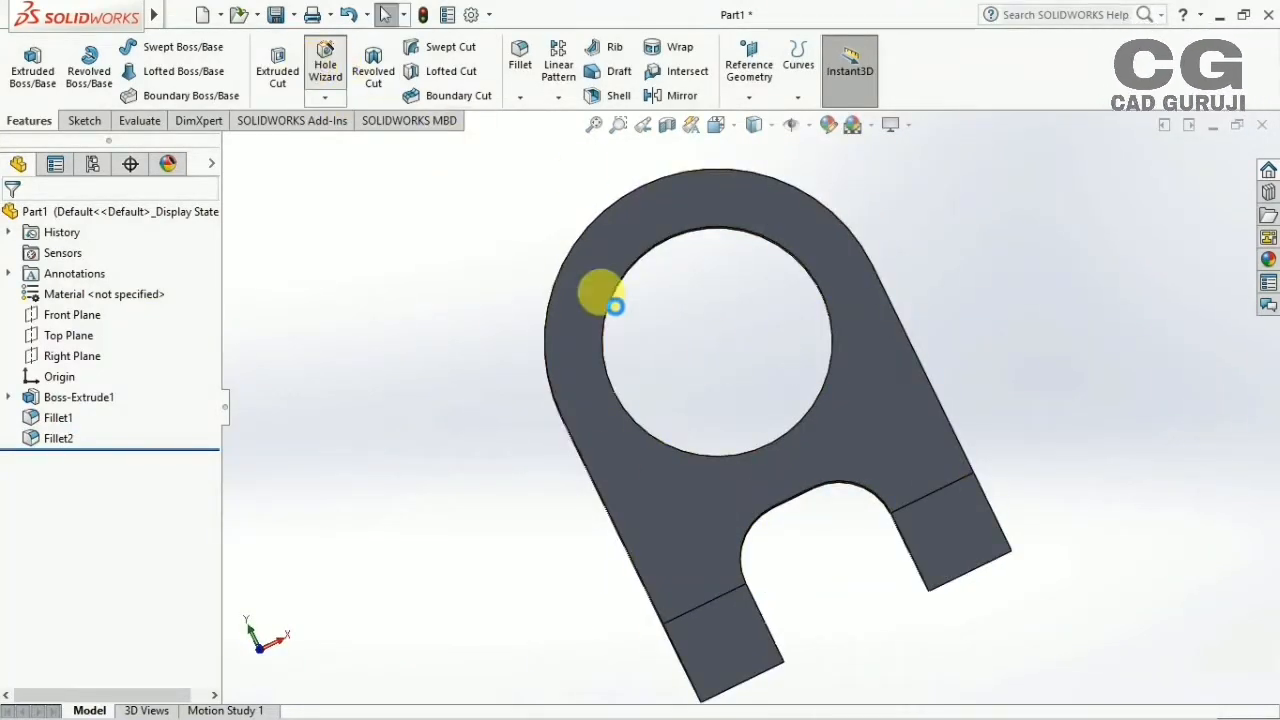
middle_click_drag(530, 316, 651, 651)
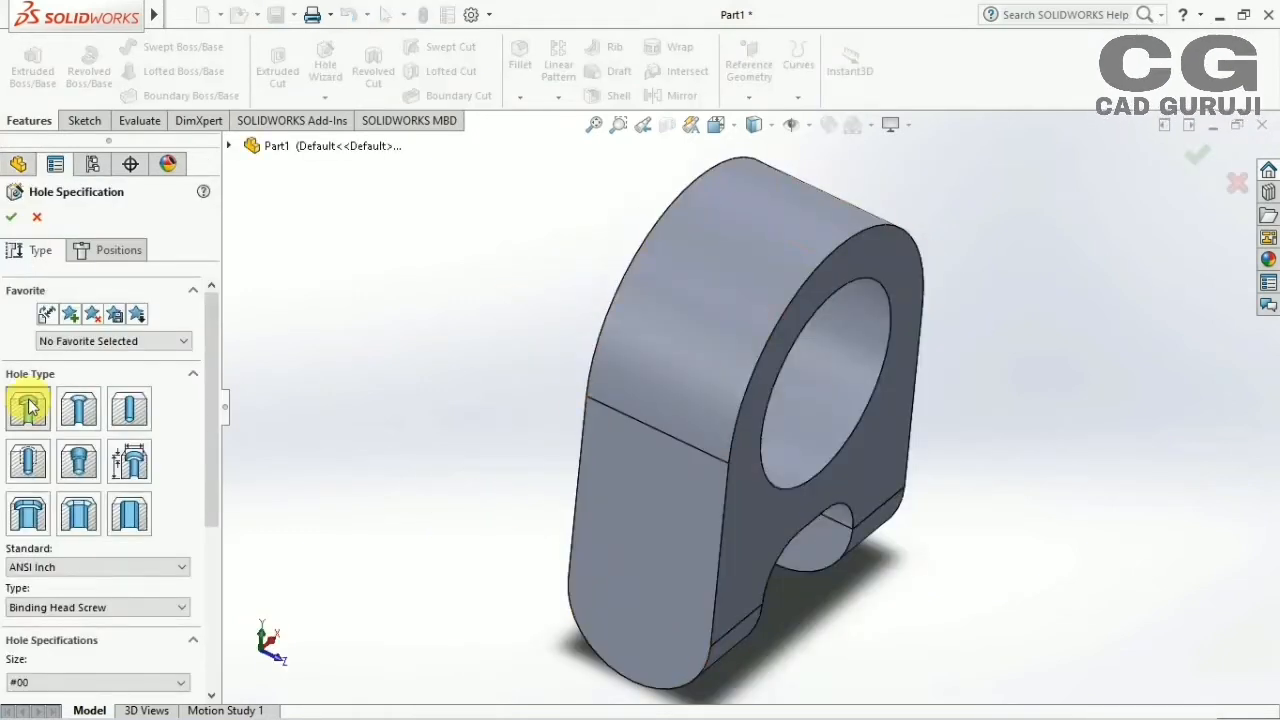
left_click(108, 250)
left_click(638, 608)
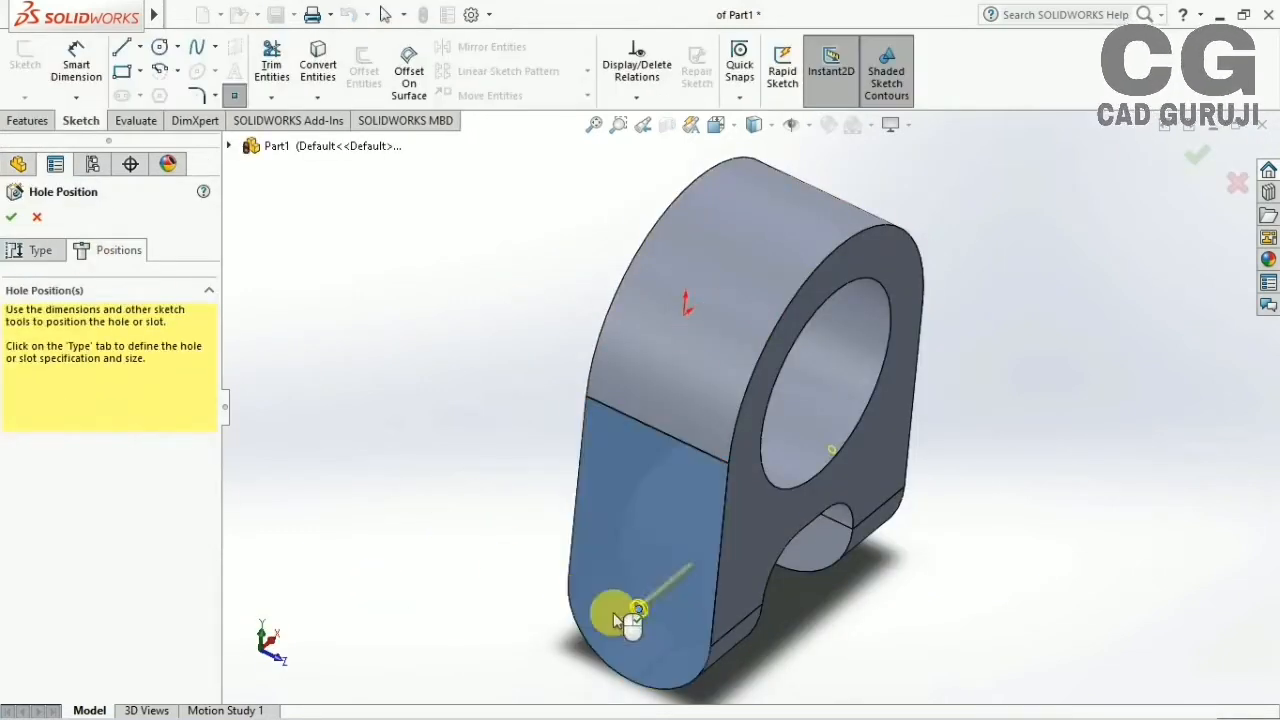
left_click(76, 62)
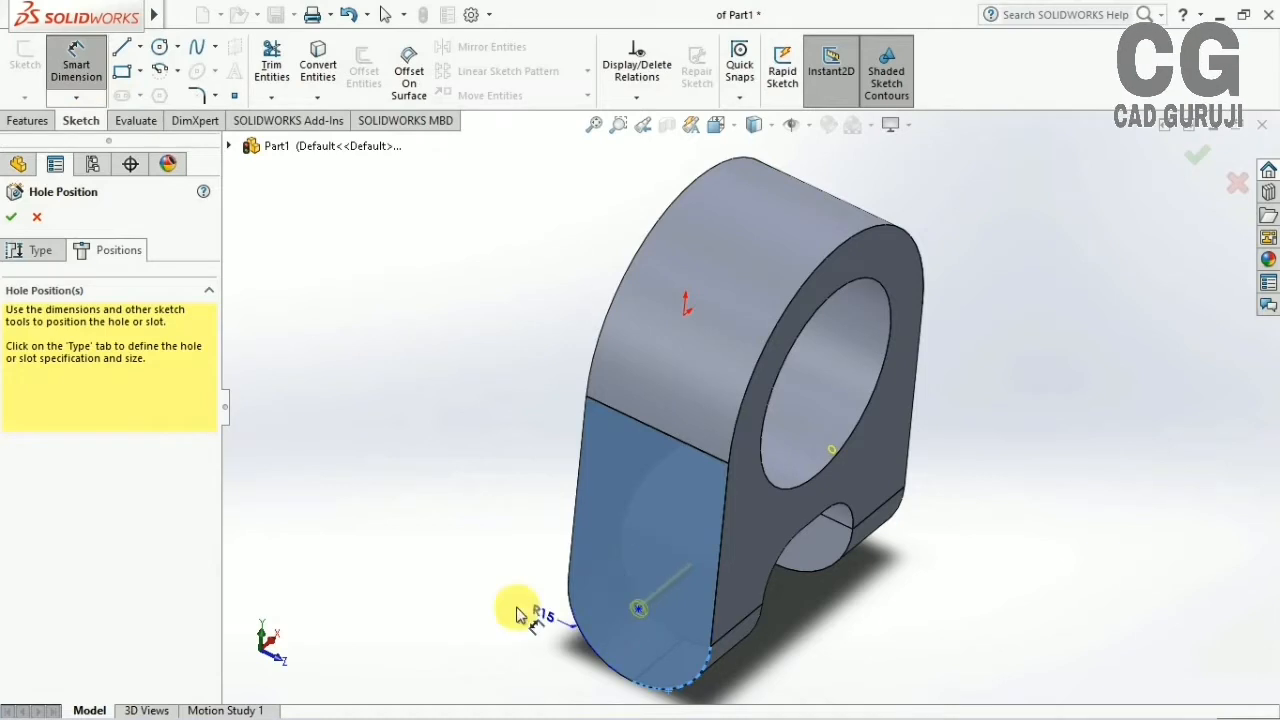
left_click(638, 609)
left_click(448, 575)
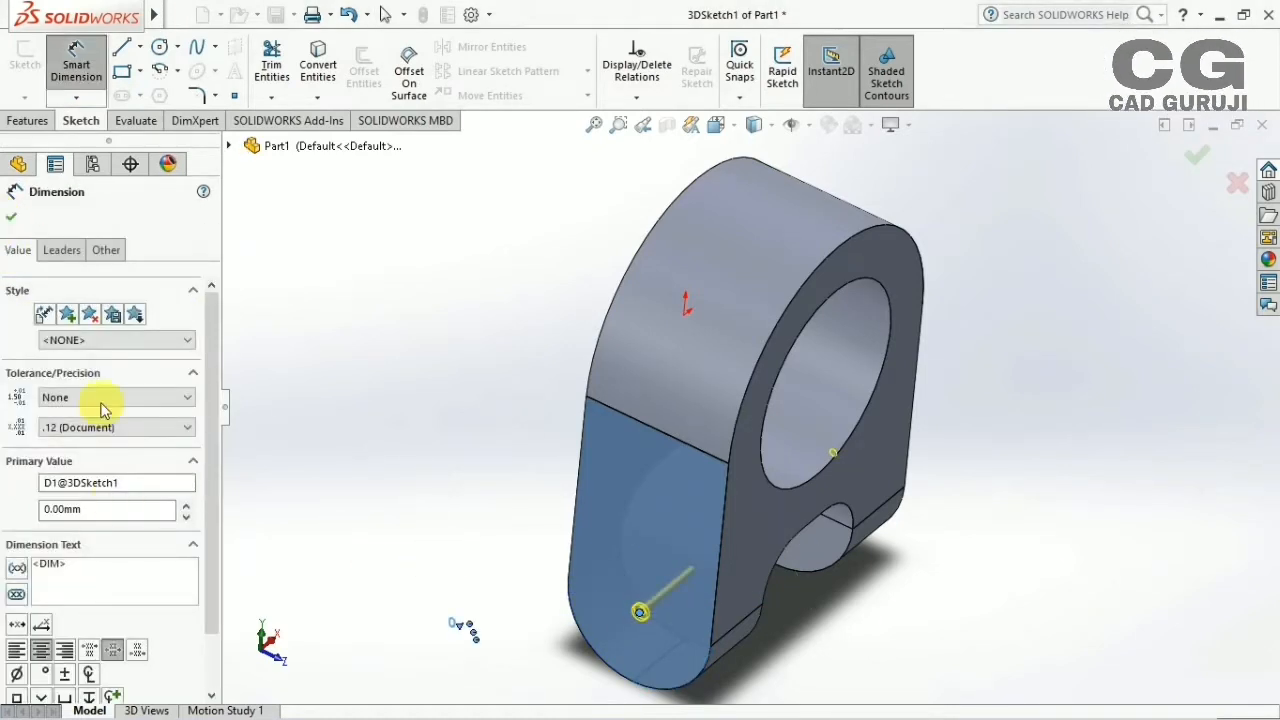
left_click_drag(213, 508, 217, 574)
left_click(12, 217)
Change the hole type from a counterbore to a plain straight hole
left_click(38, 251)
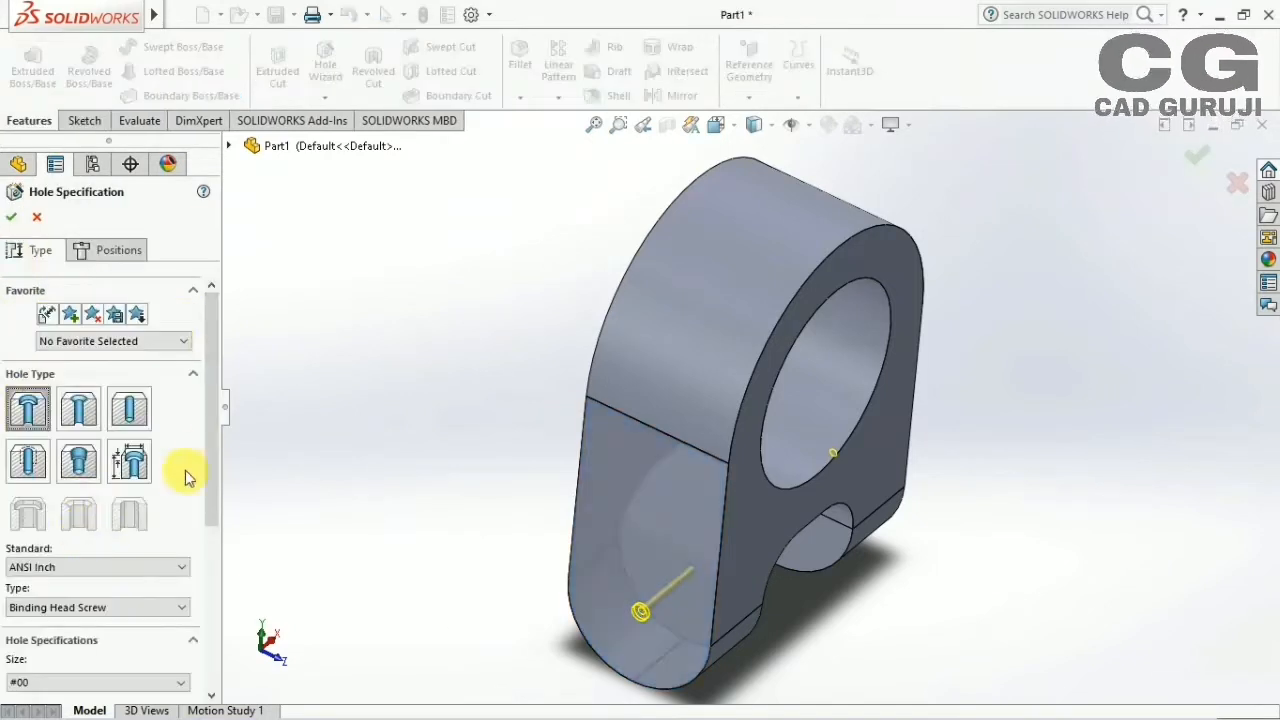
left_click_drag(212, 462, 220, 622)
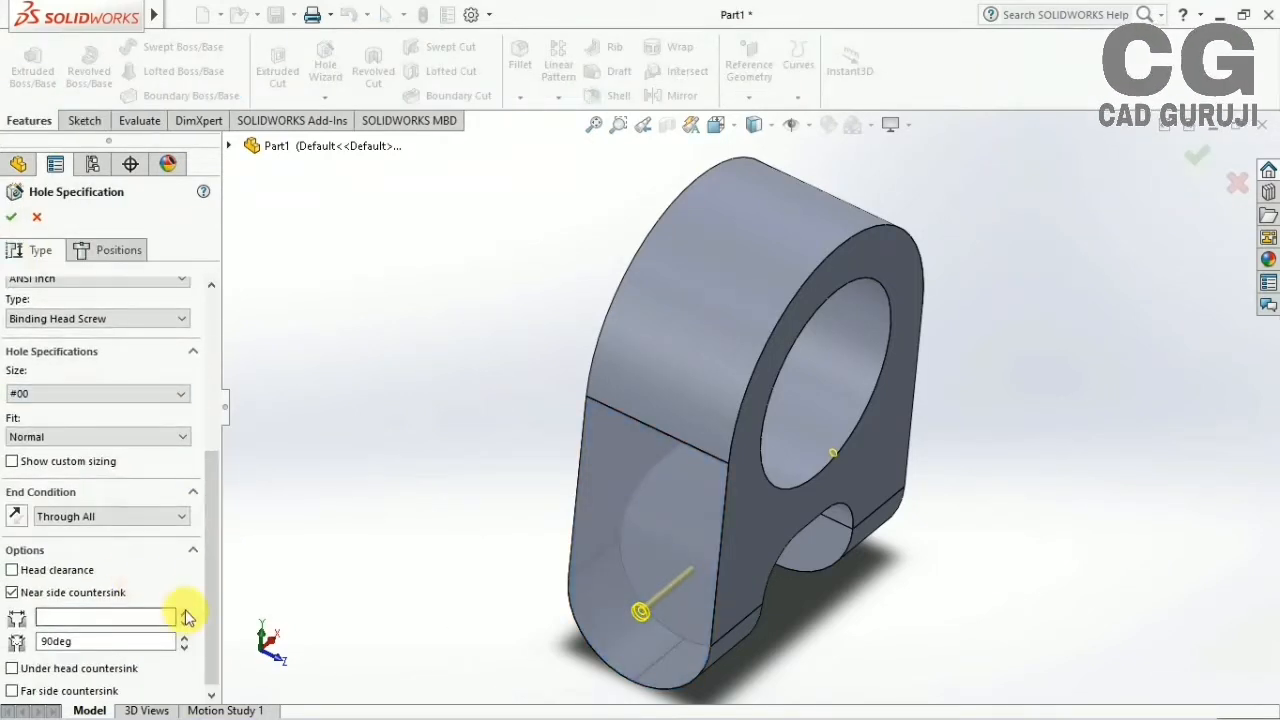
scroll(92, 330, "up", 3)
left_click(100, 505)
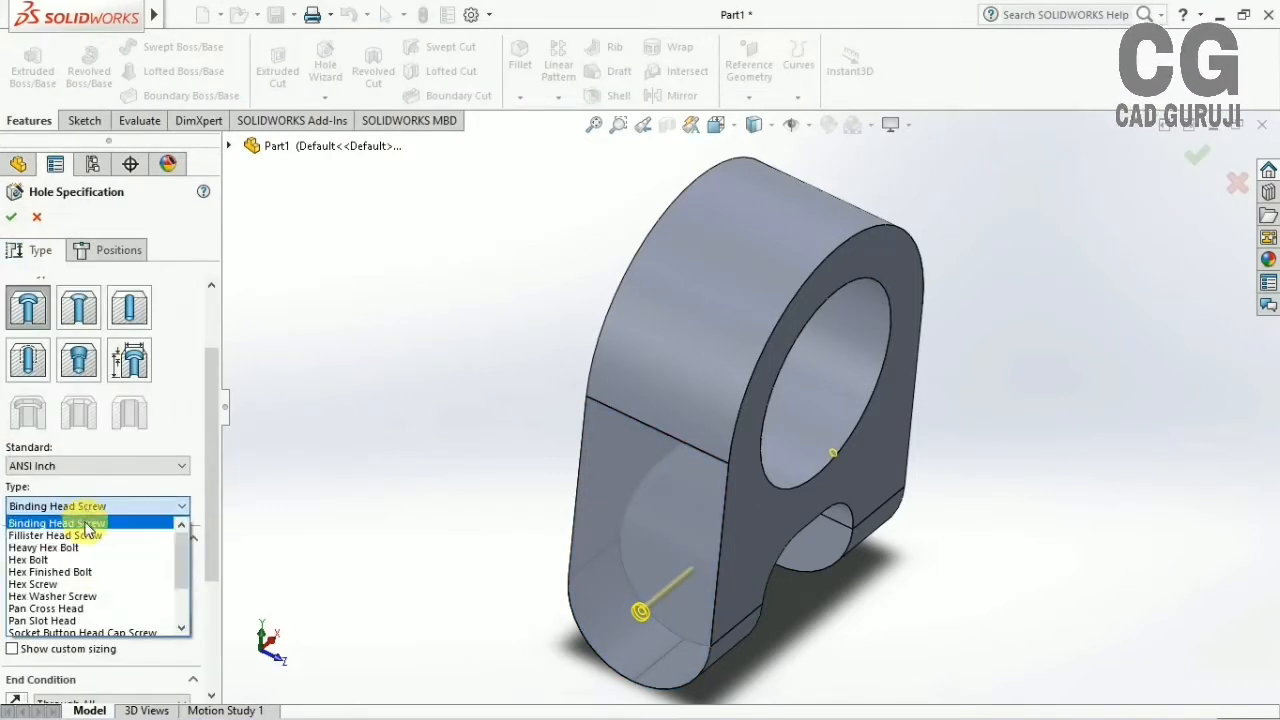
left_click(130, 316)
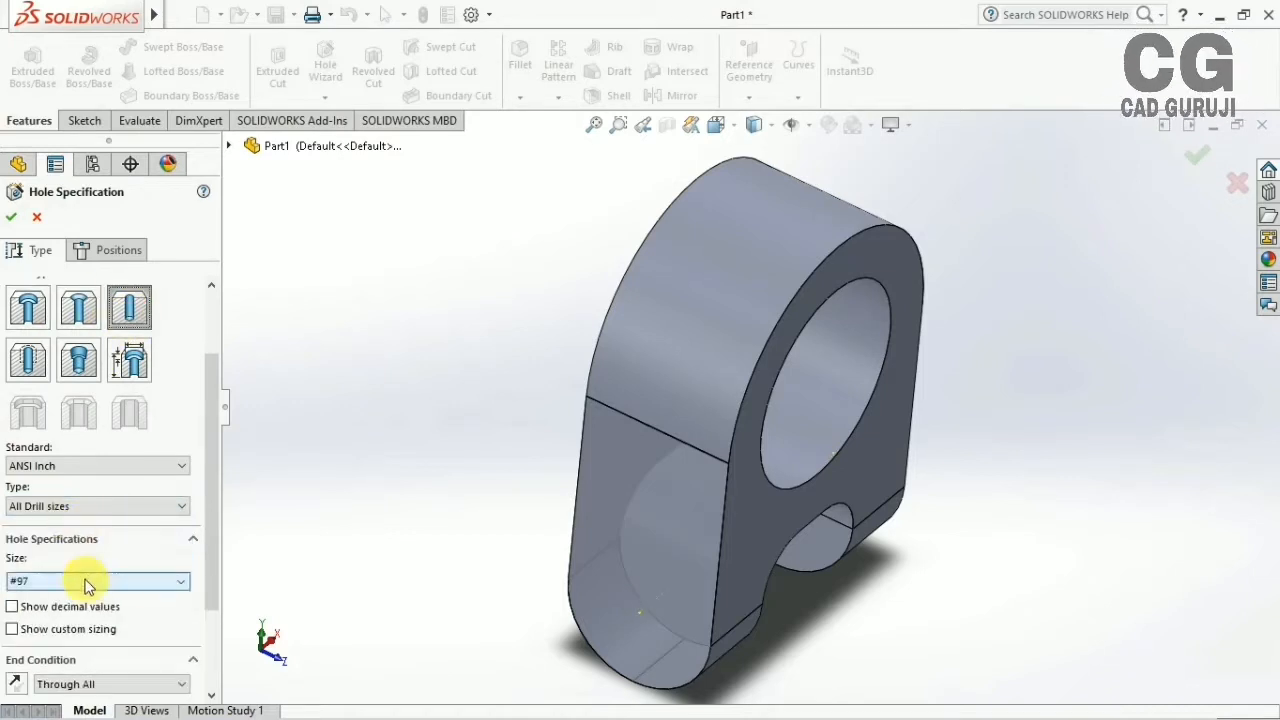
Try sizing the ANSI Inch hole through a near side countersink of 18 in diameter and 0° angle
scroll(209, 573, "down", 4)
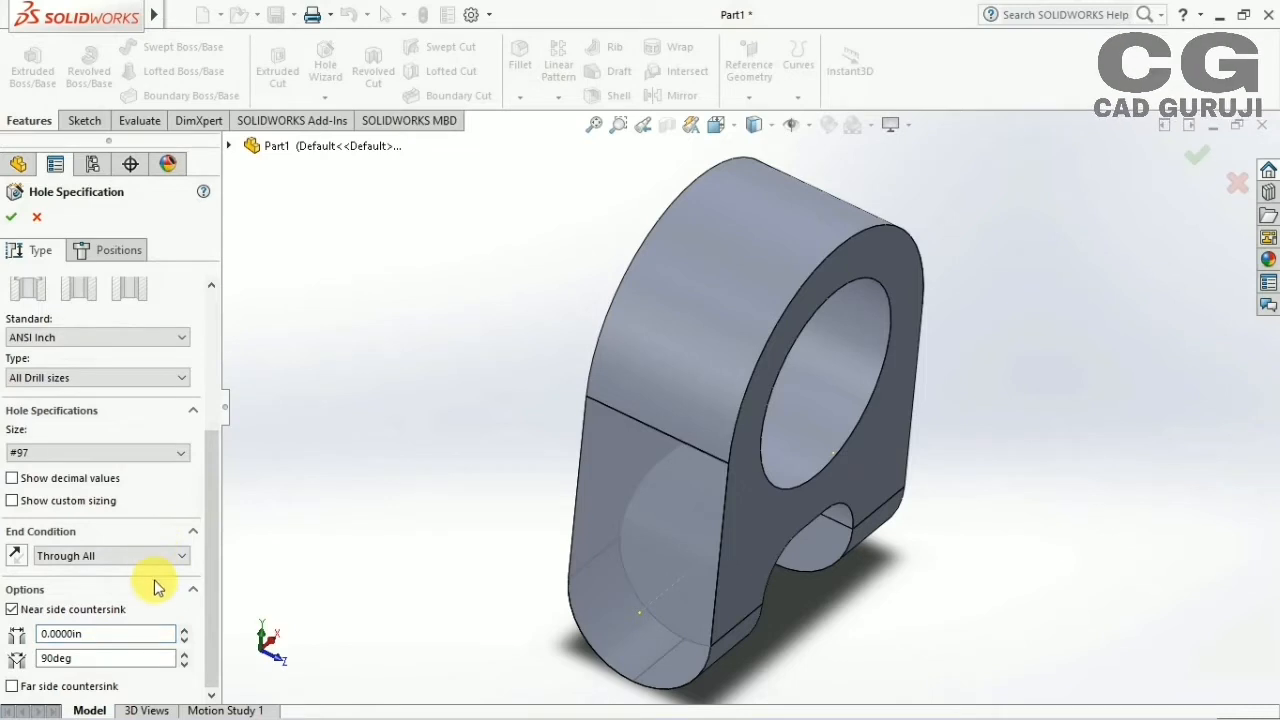
left_click(43, 633)
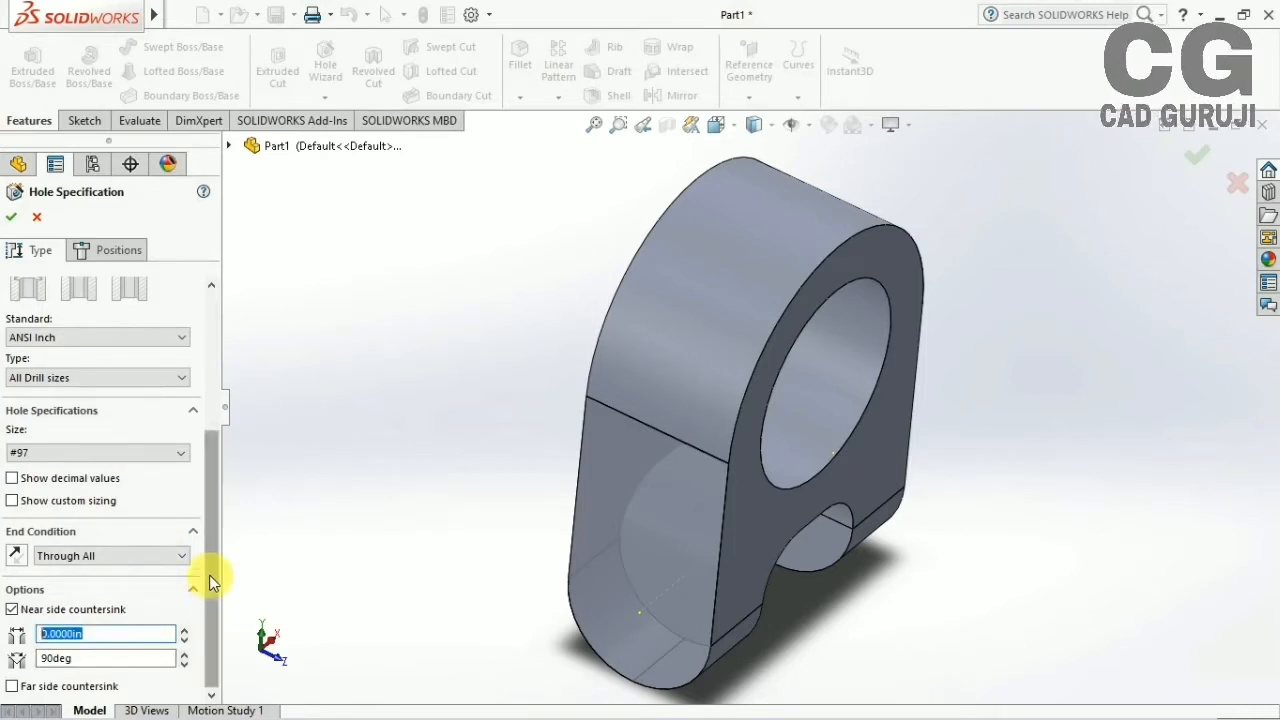
scroll(208, 580, "up", 1)
left_click(157, 398)
left_click(157, 408)
left_click(118, 471)
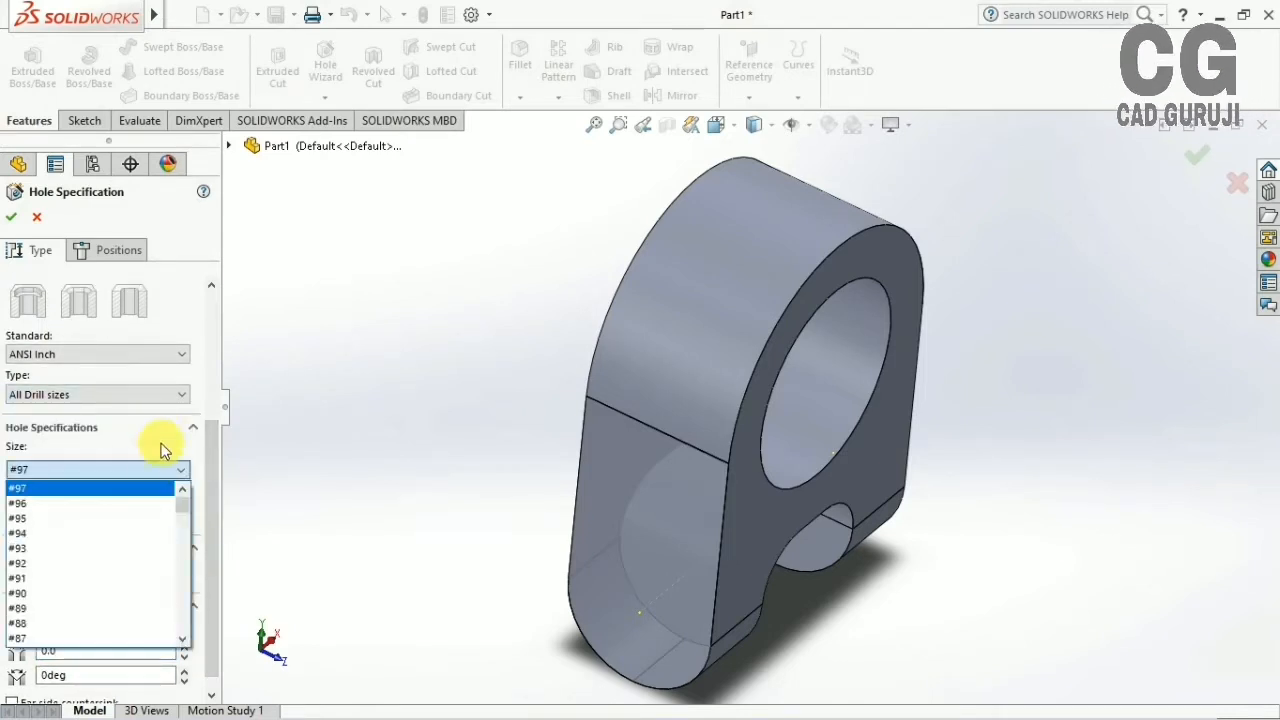
left_click(161, 445)
scroll(126, 604, "down", 1)
left_click_drag(222, 580, 231, 585)
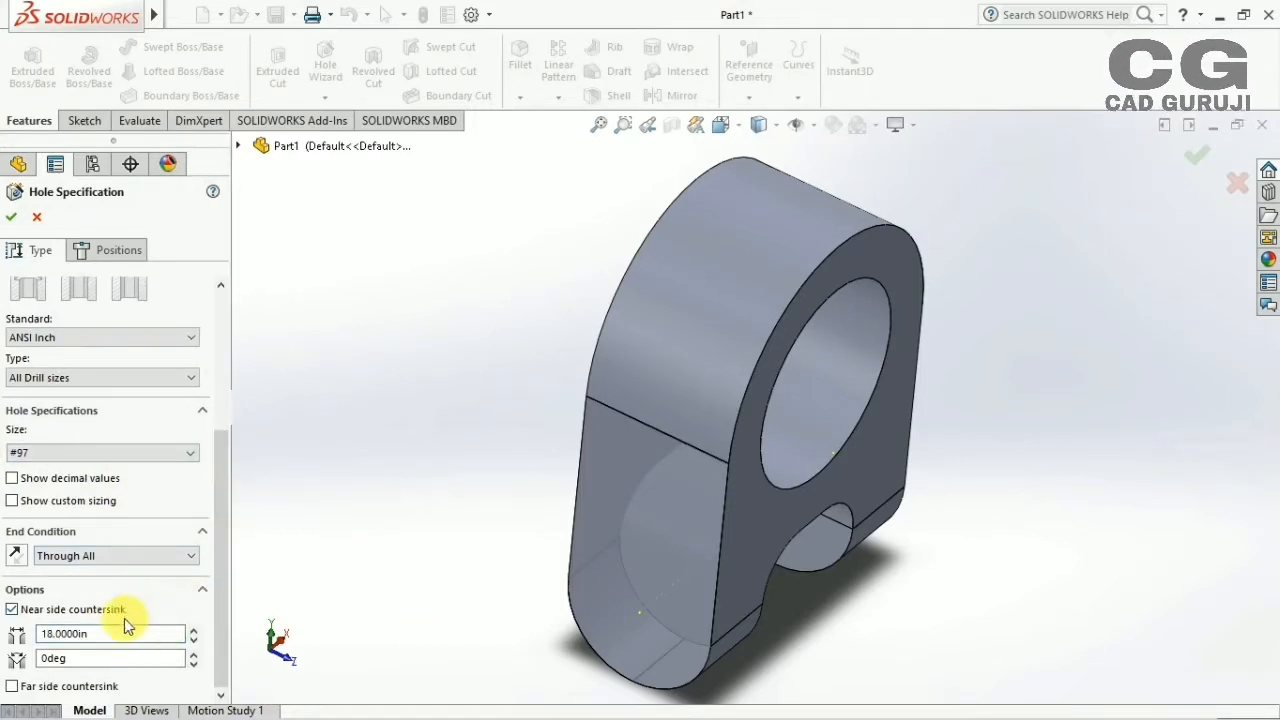
Set the hole standard to ANSI Metric and its type to Drill sizes
scroll(219, 429, "up", 5)
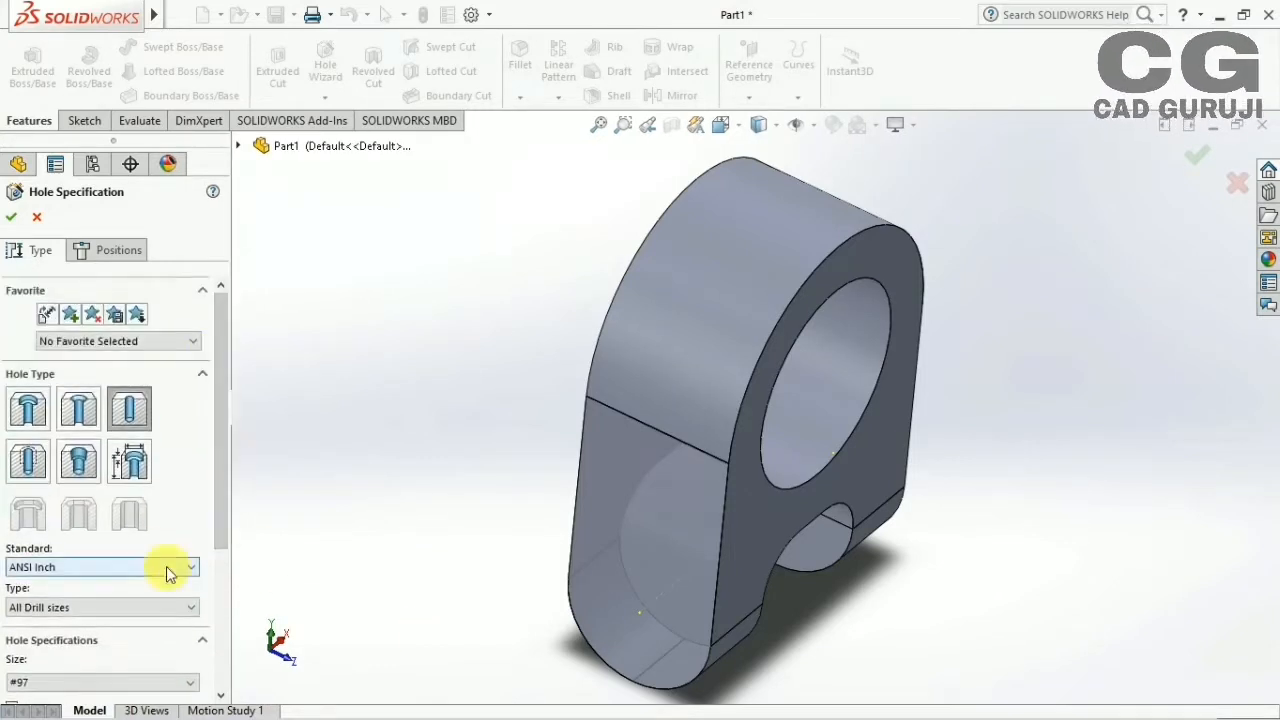
left_click(110, 424)
scroll(223, 491, "down", 5)
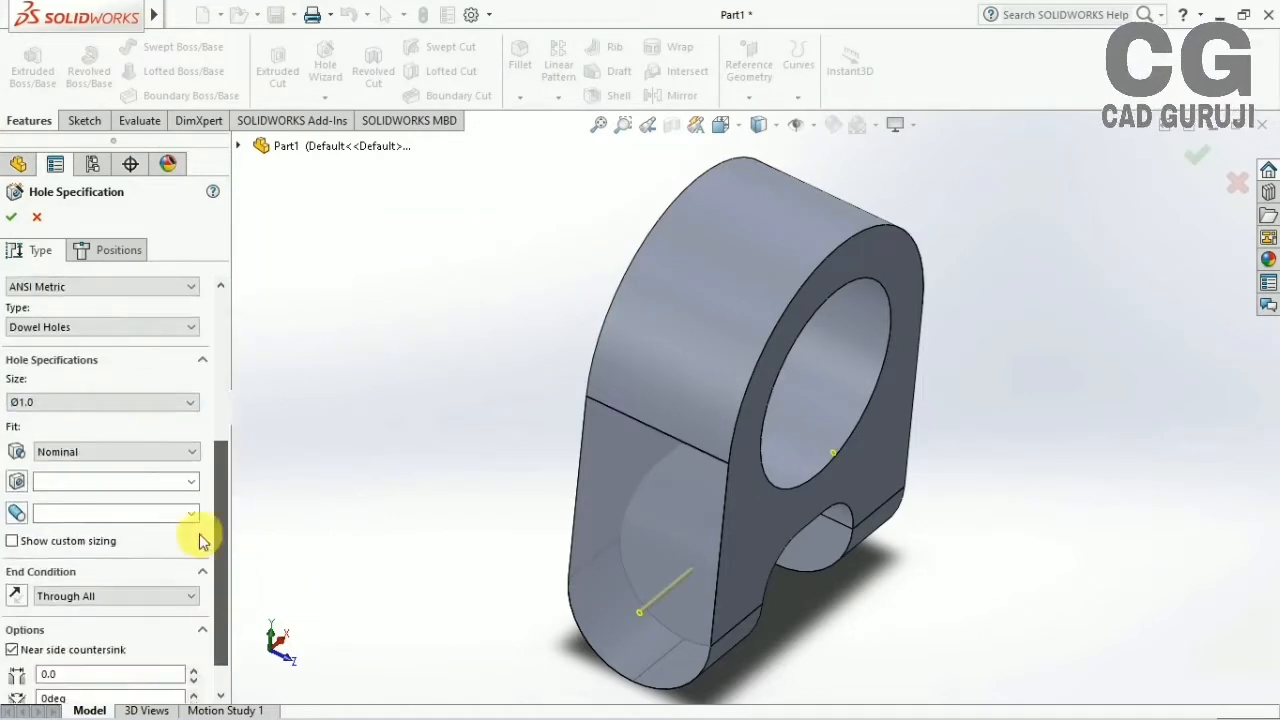
left_click(120, 401)
scroll(135, 533, "down", 1)
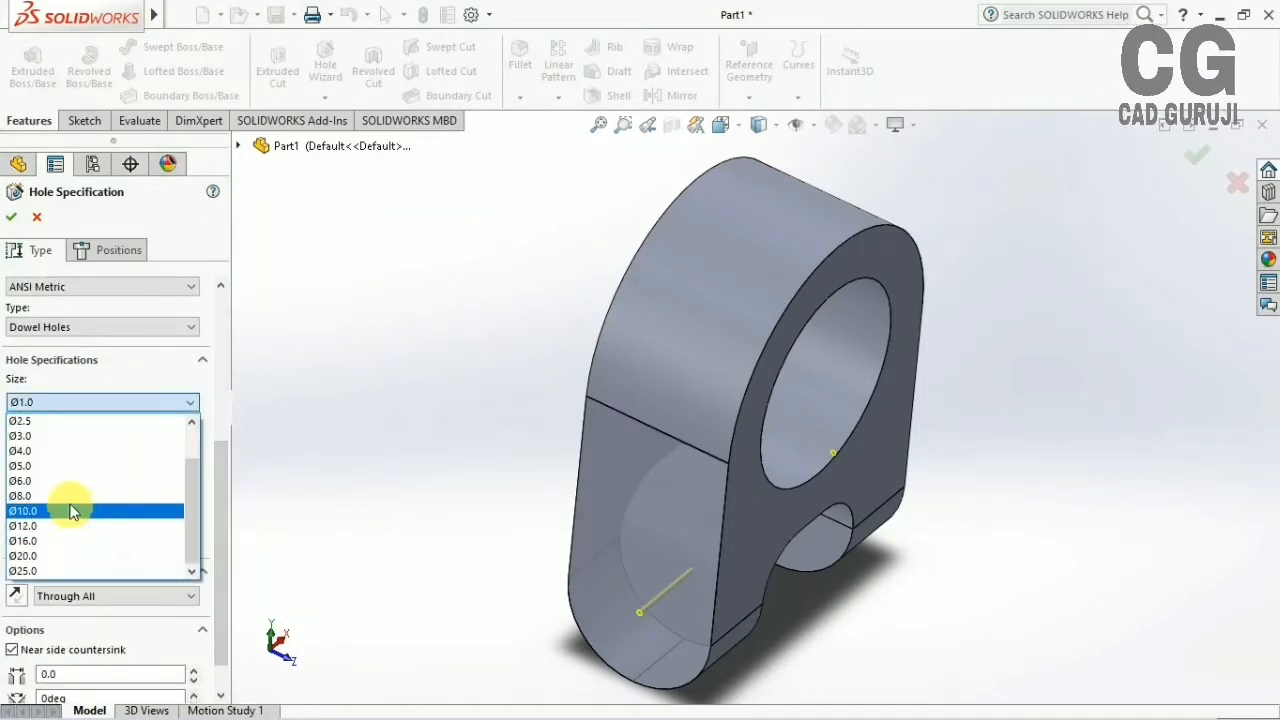
left_click(121, 450)
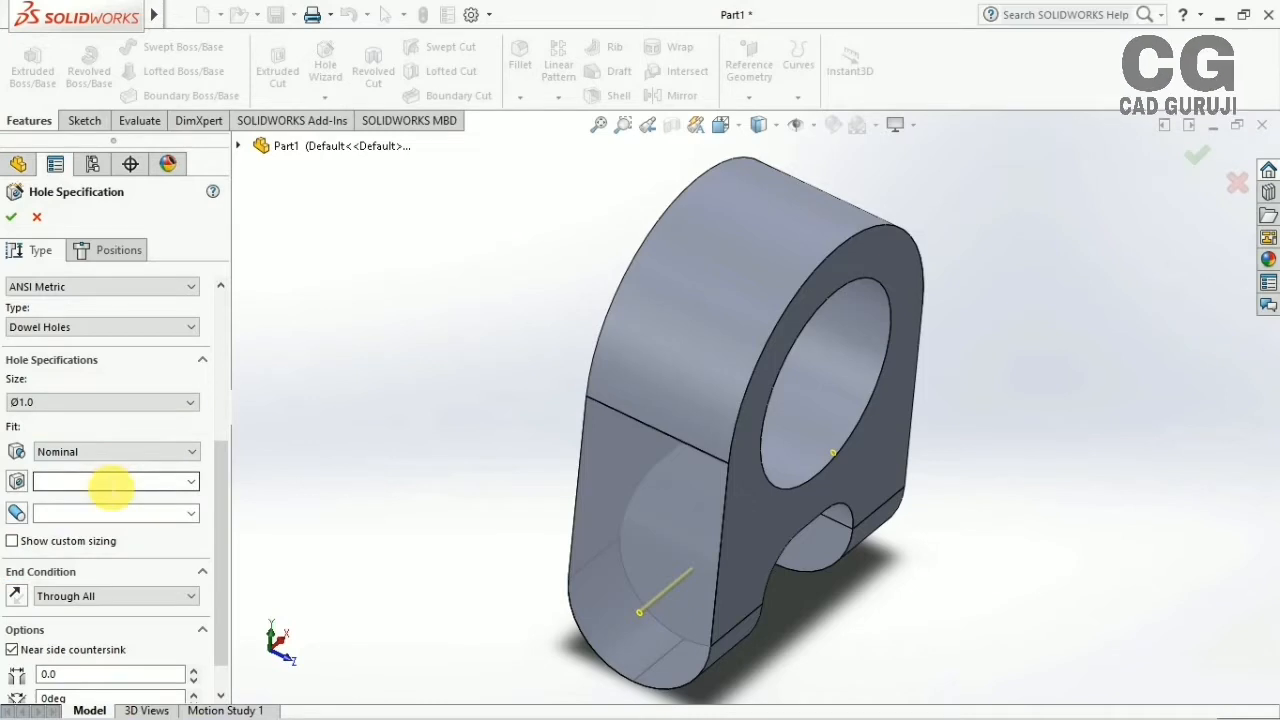
left_click(86, 328)
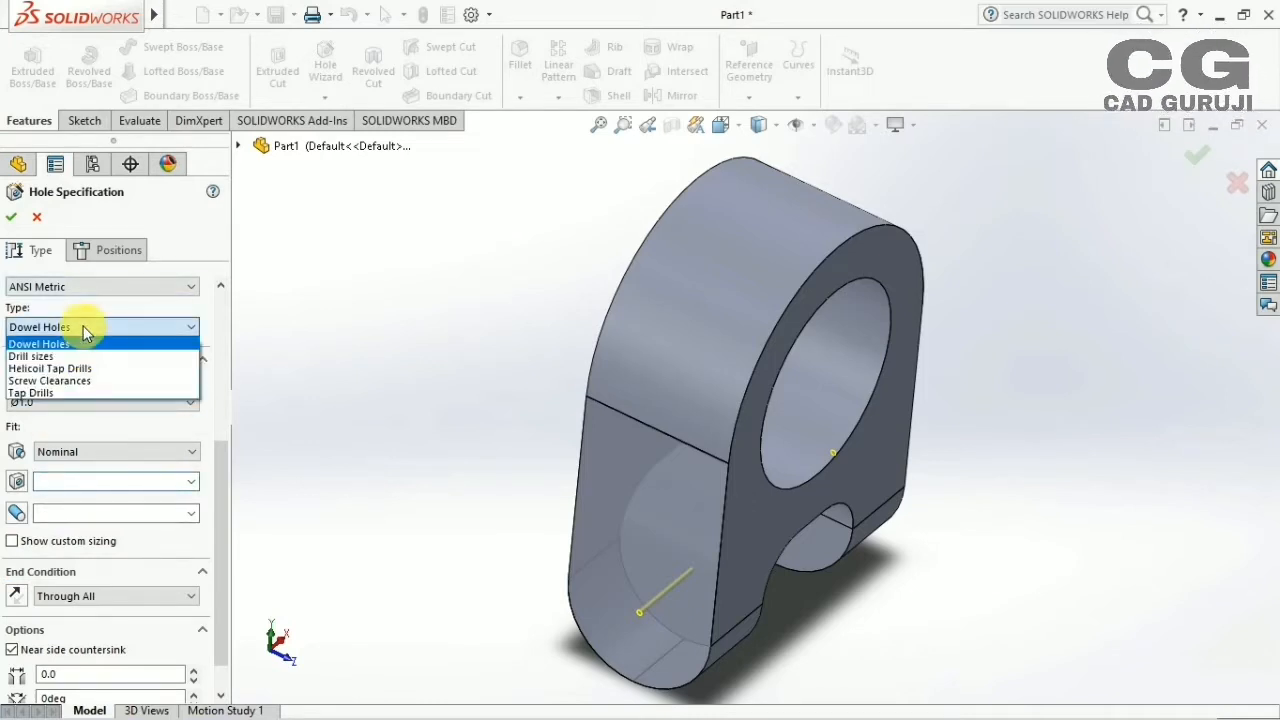
left_click(86, 358)
Set the drill size to Ø18.0 and create the hole through both legs
left_click(100, 475)
scroll(95, 558, "down", 15)
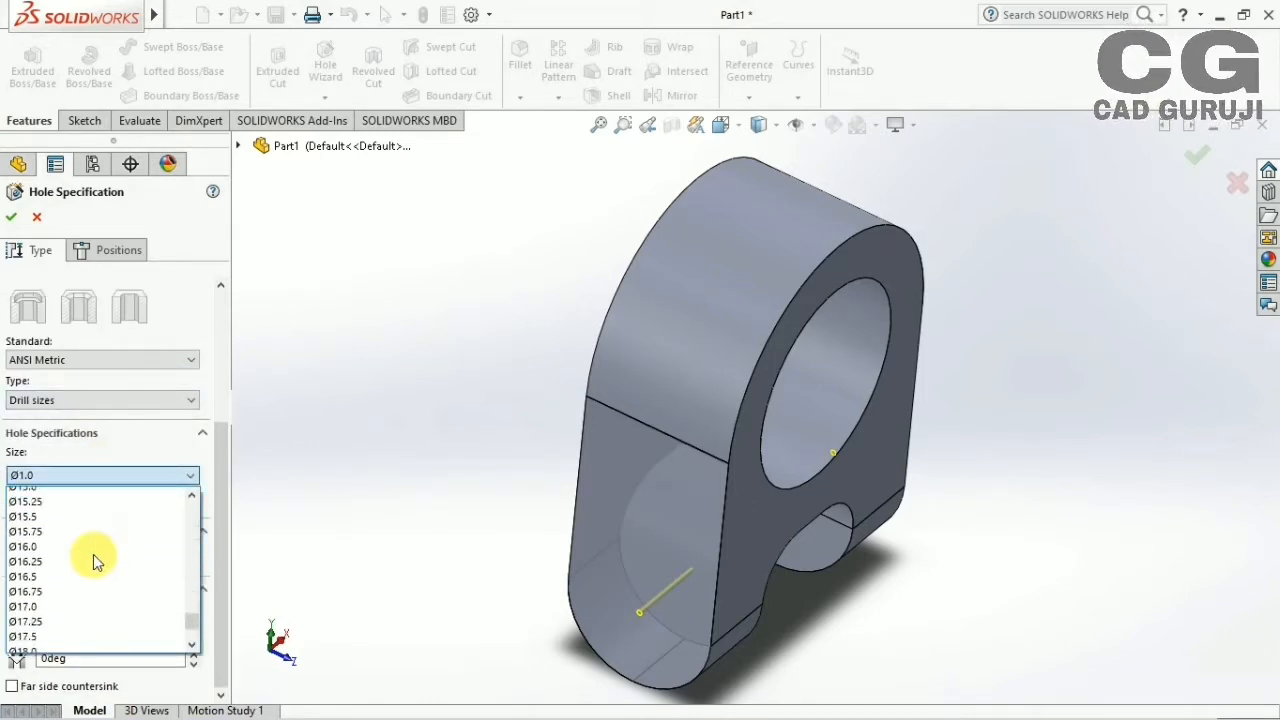
left_click(95, 556)
left_click(12, 217)
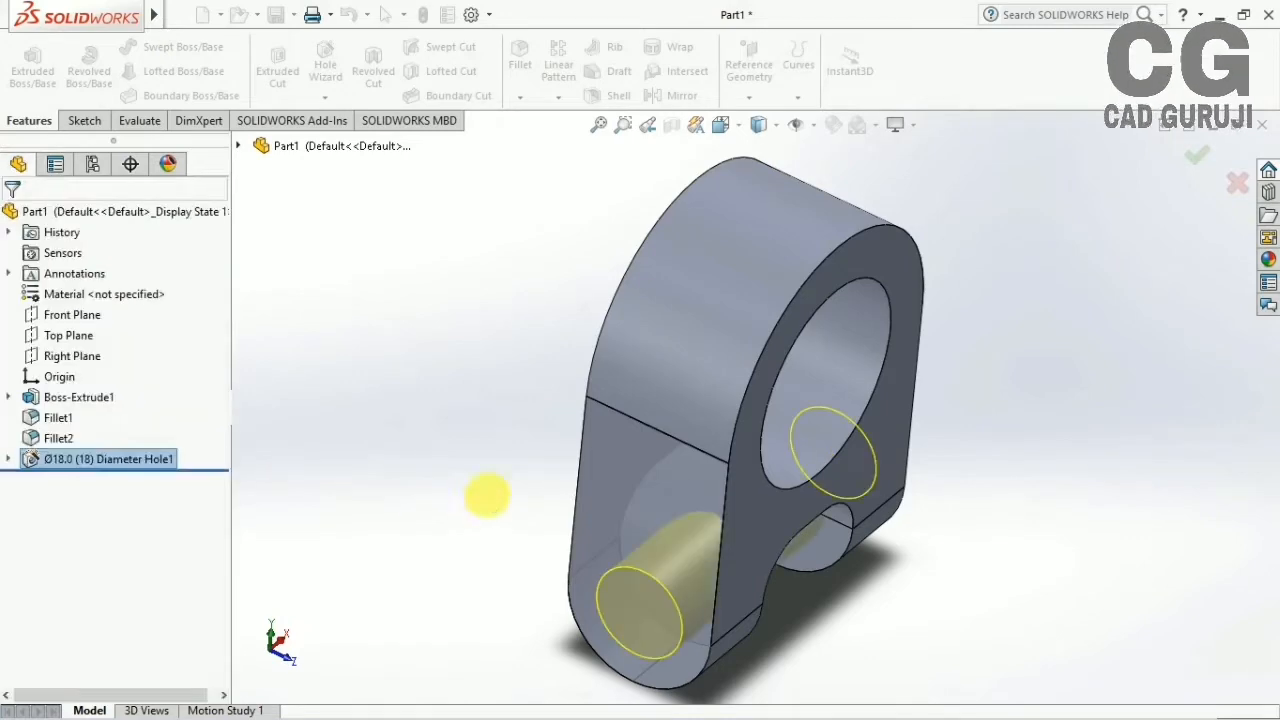
Delete the 10 mm fillet from the inner corners of the notch
middle_click_drag(486, 494, 143, 396)
left_click(57, 437)
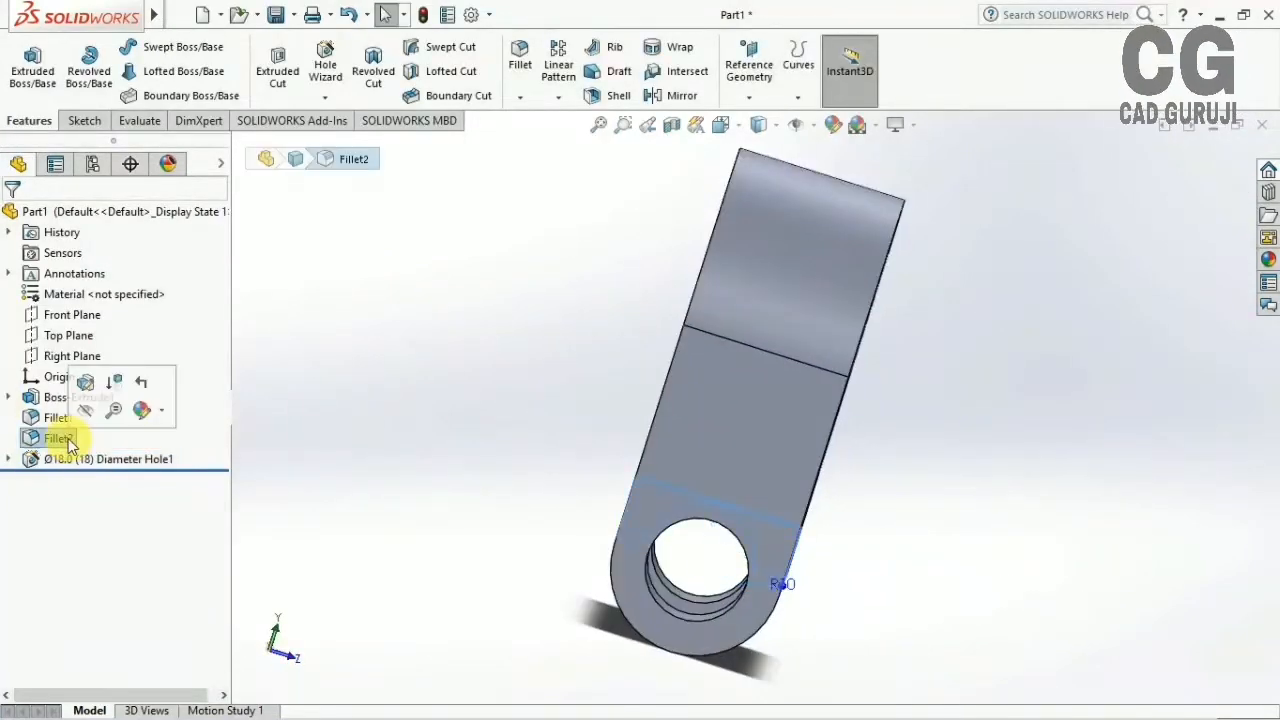
right_click(57, 437)
left_click(110, 452)
left_click(737, 274)
middle_click_drag(737, 274, 950, 280)
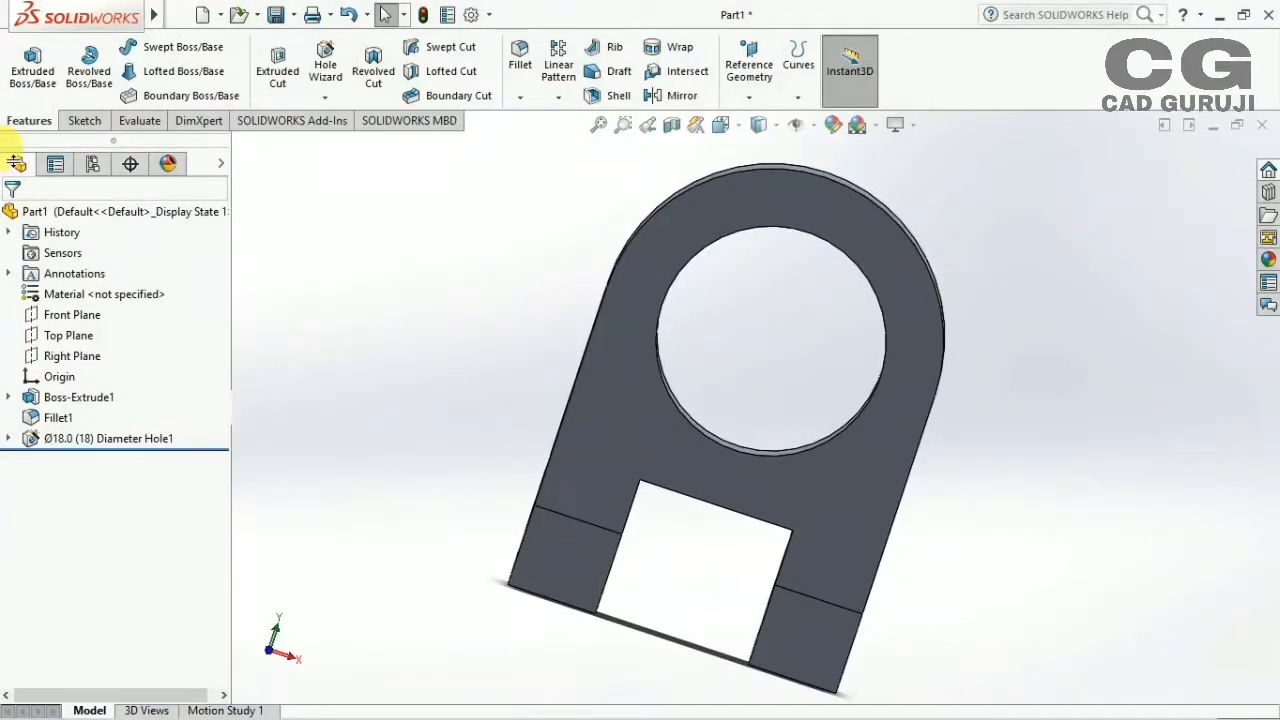
Save the finished bearing support part as job1 in the Documents folder
key("ctrl+s")
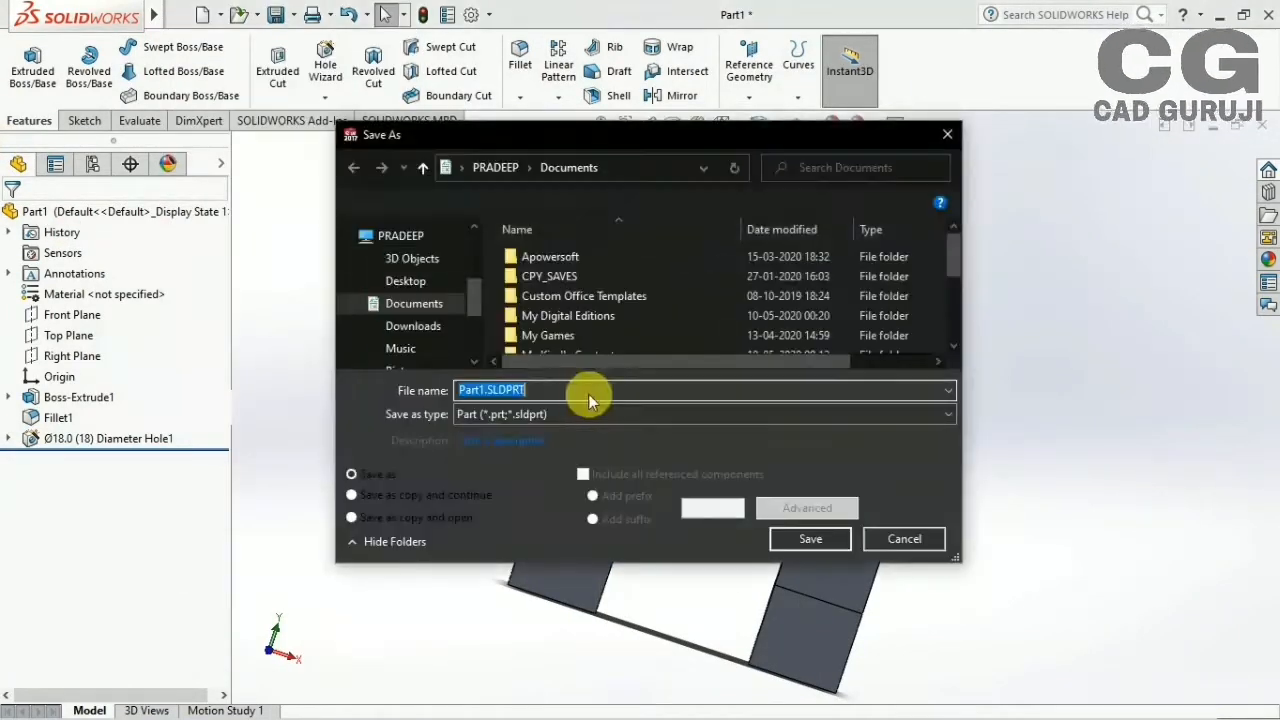
type("job1")
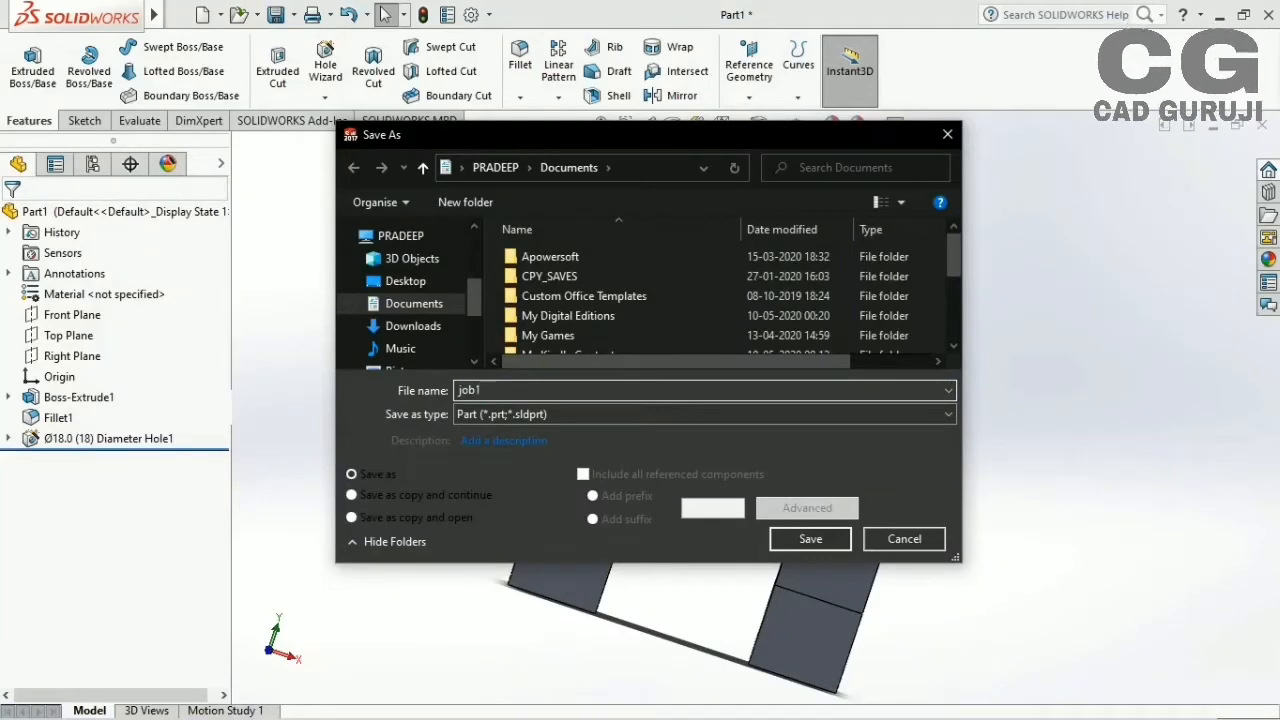
key("Return")
middle_click_drag(873, 373, 824, 642)
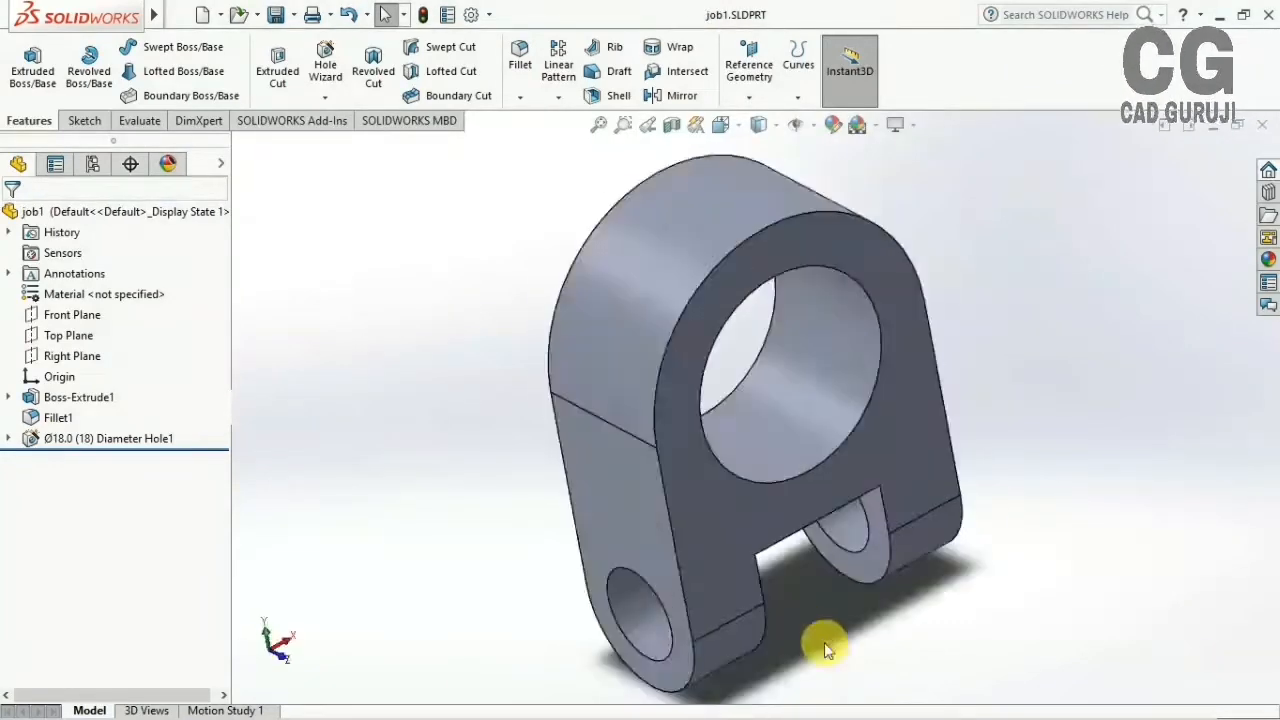
Dimension the distance from the circle centre to the leg ends as 70 mm and exit the sketch
left_click(77, 75)
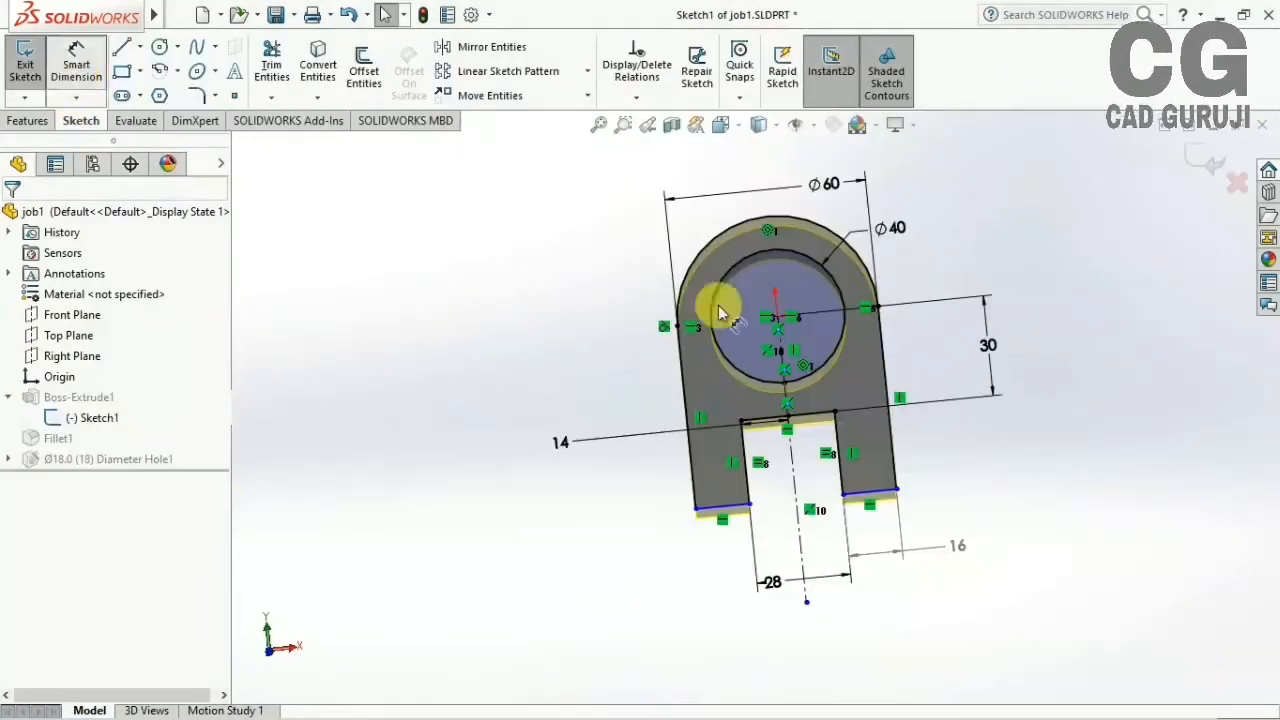
left_click(776, 318)
left_click(895, 489)
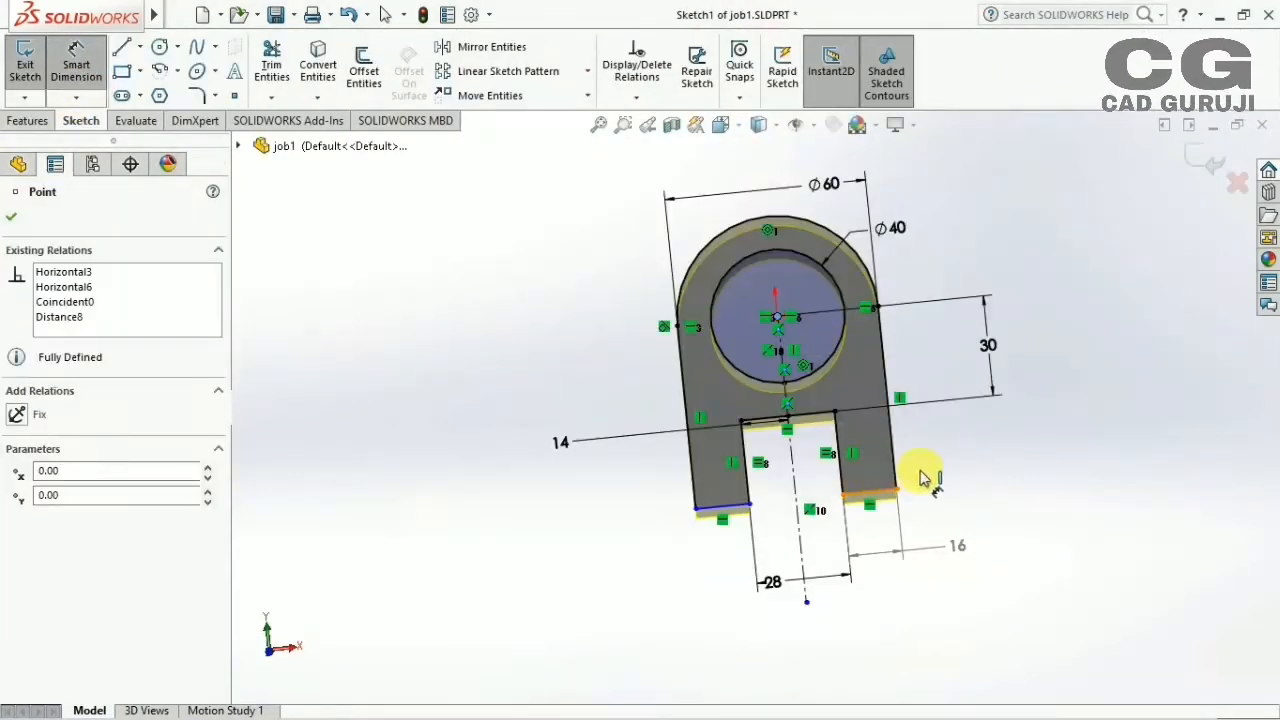
left_click(480, 480)
left_click(368, 468)
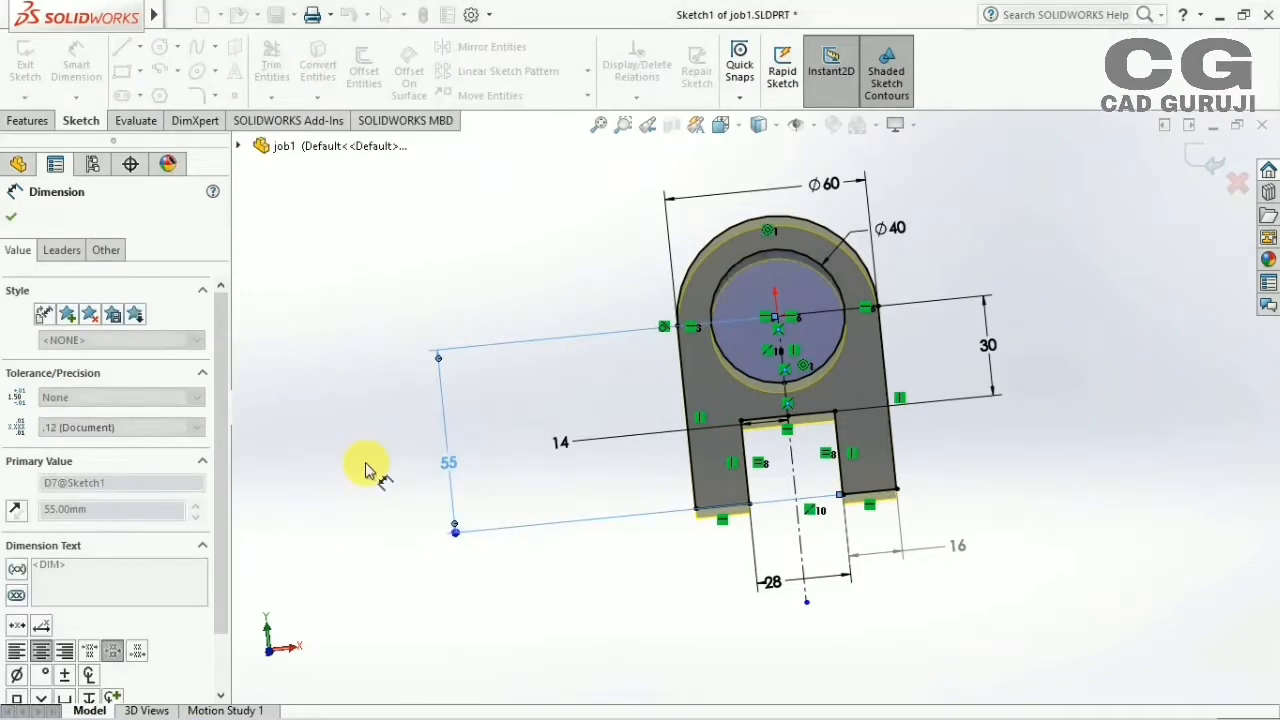
double_click(472, 478)
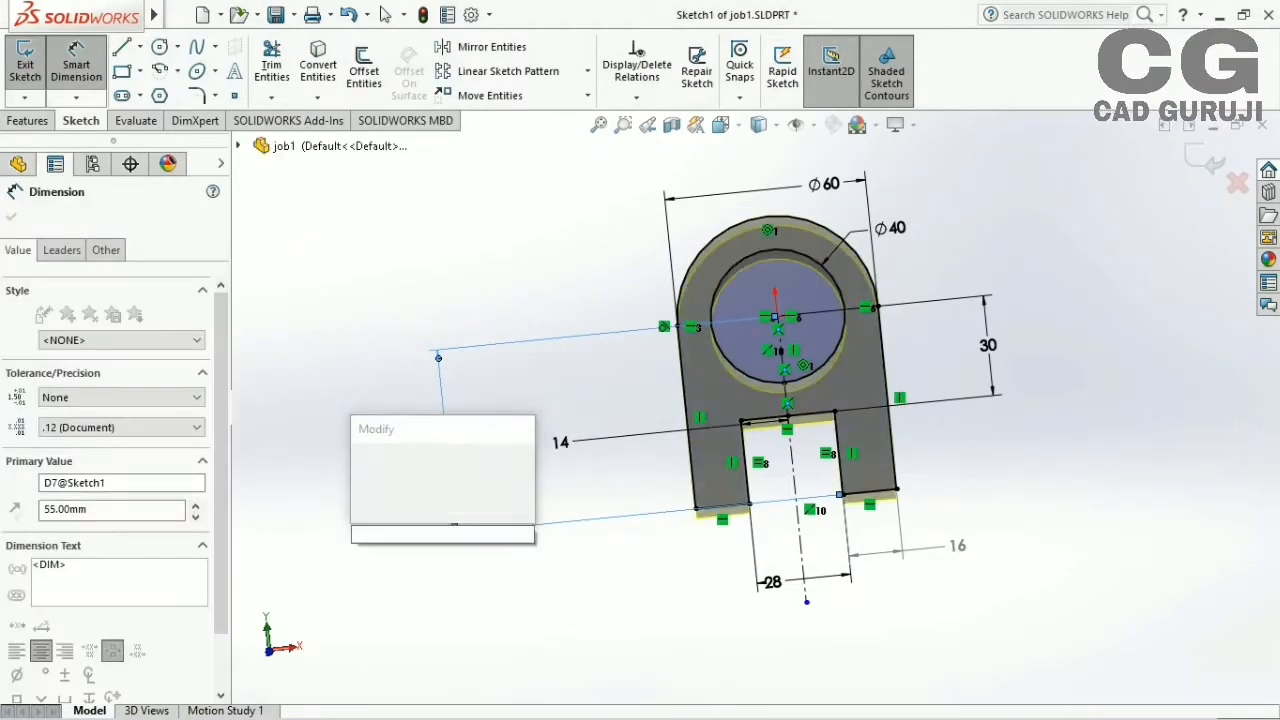
type("70")
key("Return")
left_click(1205, 160)
Fillet the two inner corner edges of the notch with a 10 mm radius
middle_click_drag(851, 291, 891, 257)
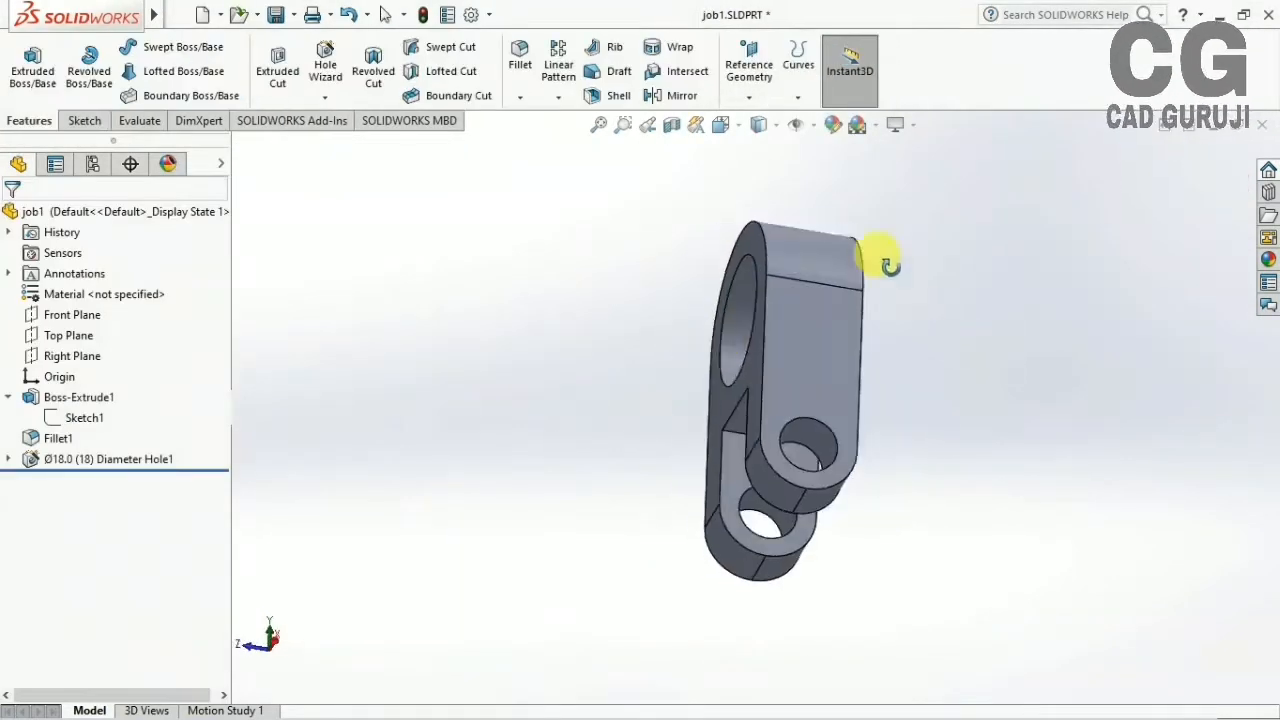
left_click(733, 436)
middle_click_drag(733, 436, 848, 268)
left_click(836, 424)
middle_click_drag(836, 424, 452, 340)
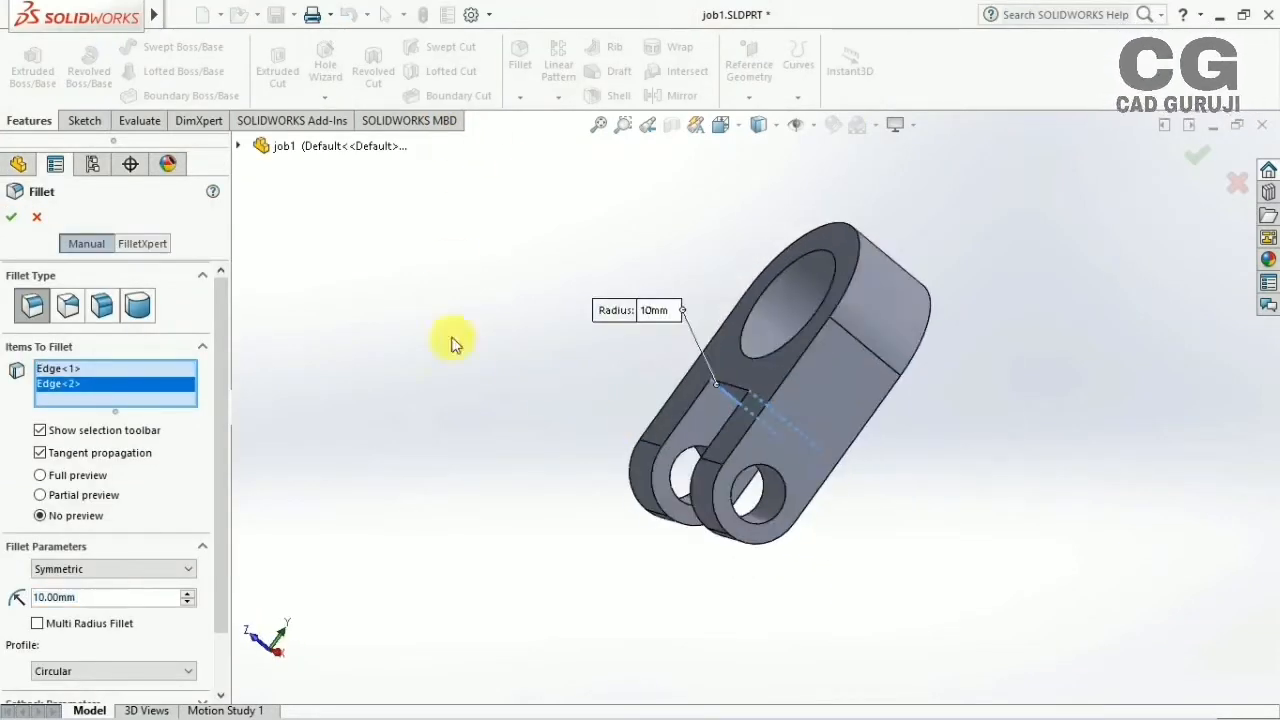
left_click(11, 217)
middle_click_drag(608, 397, 483, 358)
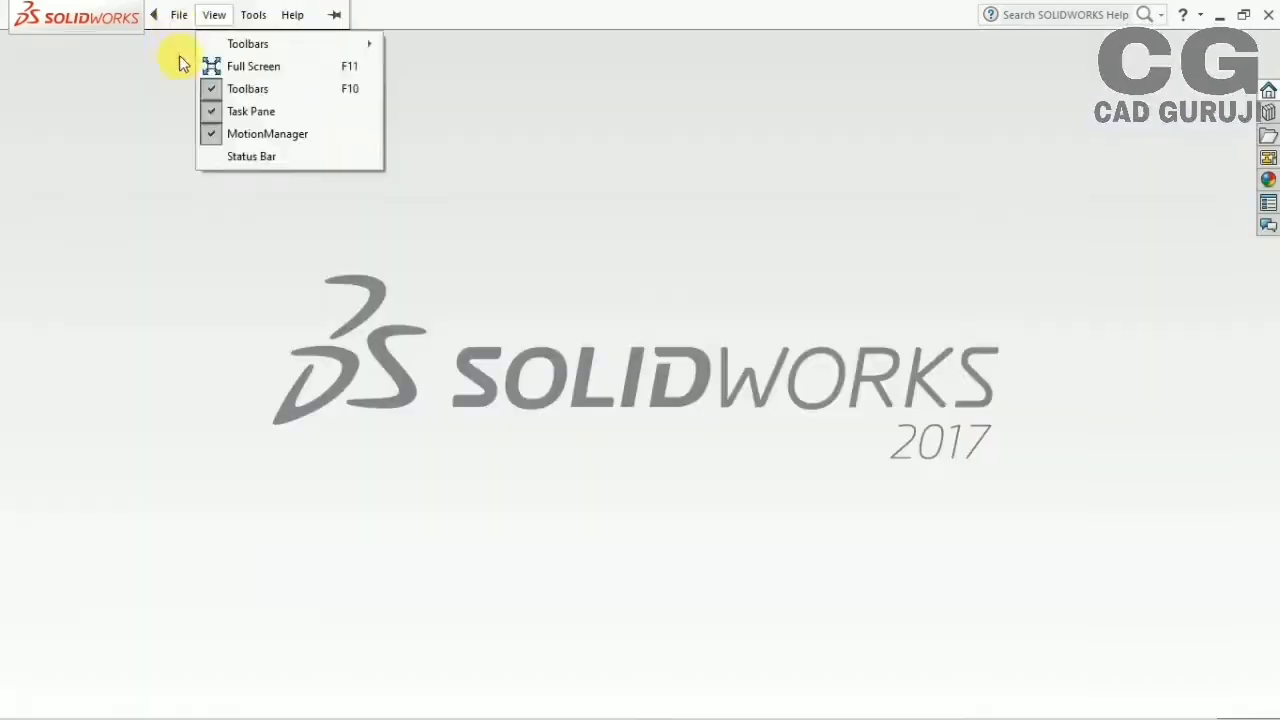
Create a new part document and start a sketch on the Top Plane
left_click(203, 14)
left_click(509, 366)
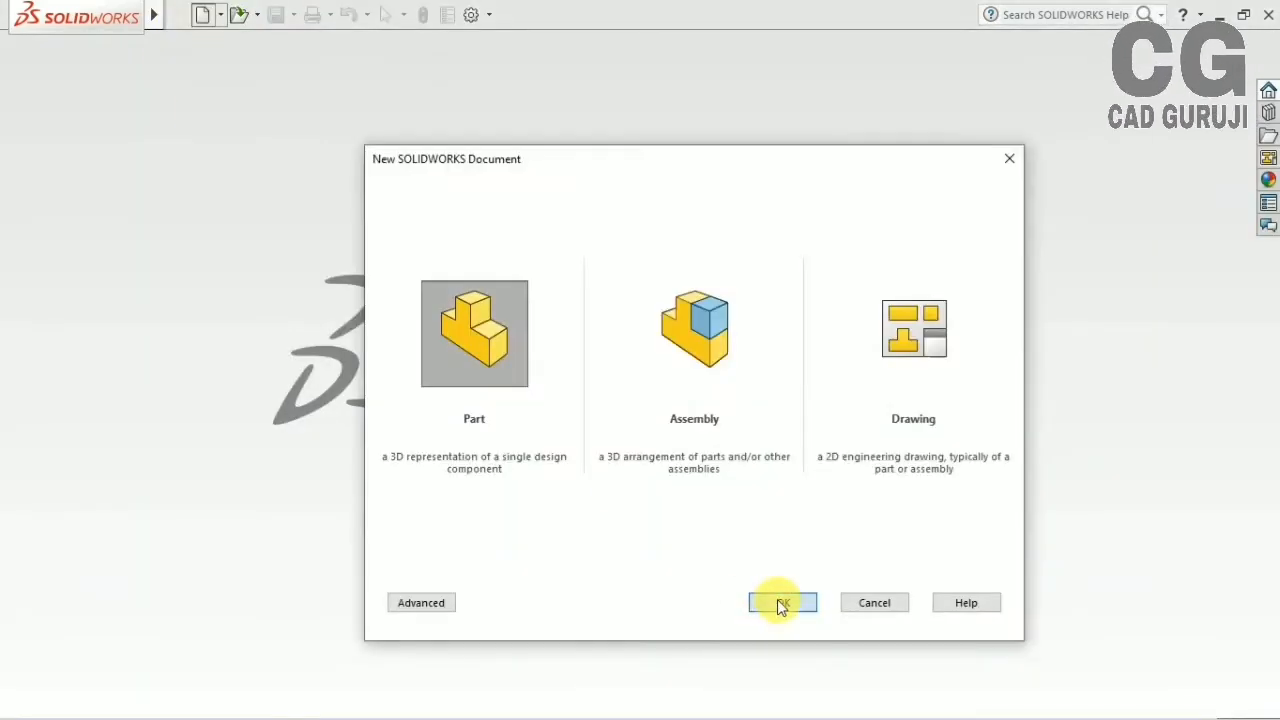
left_click(781, 605)
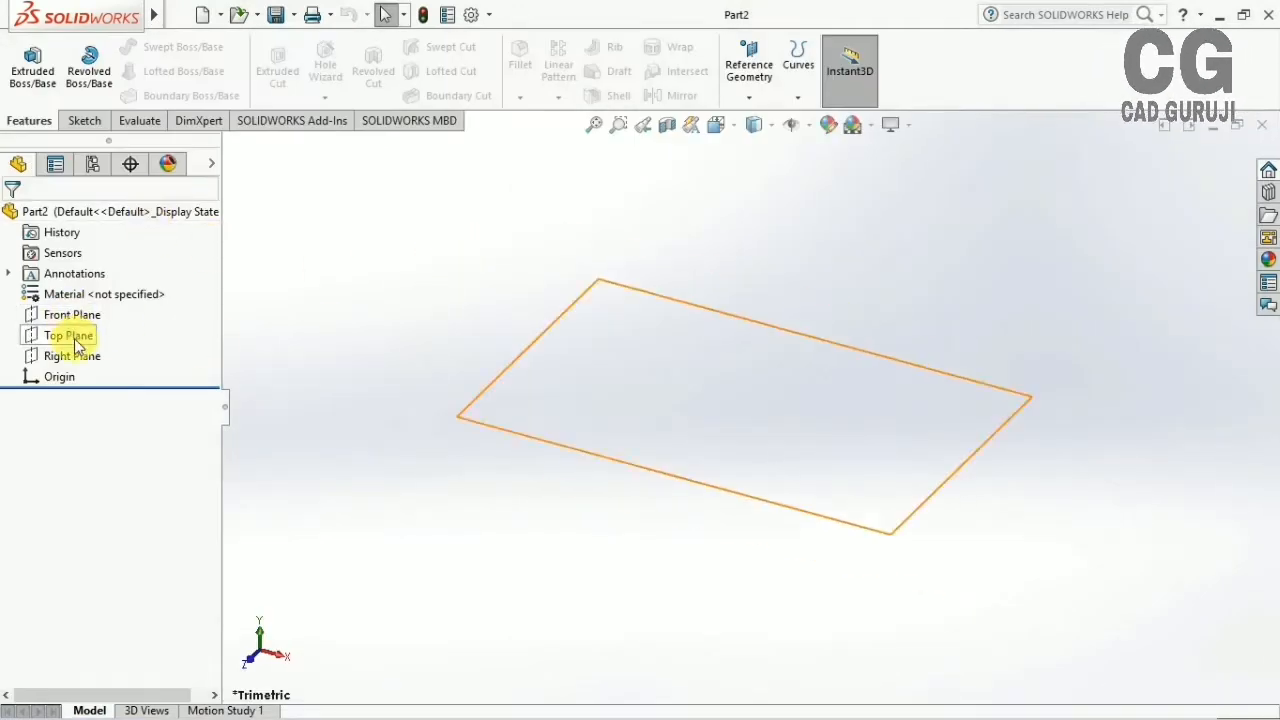
left_click(65, 335)
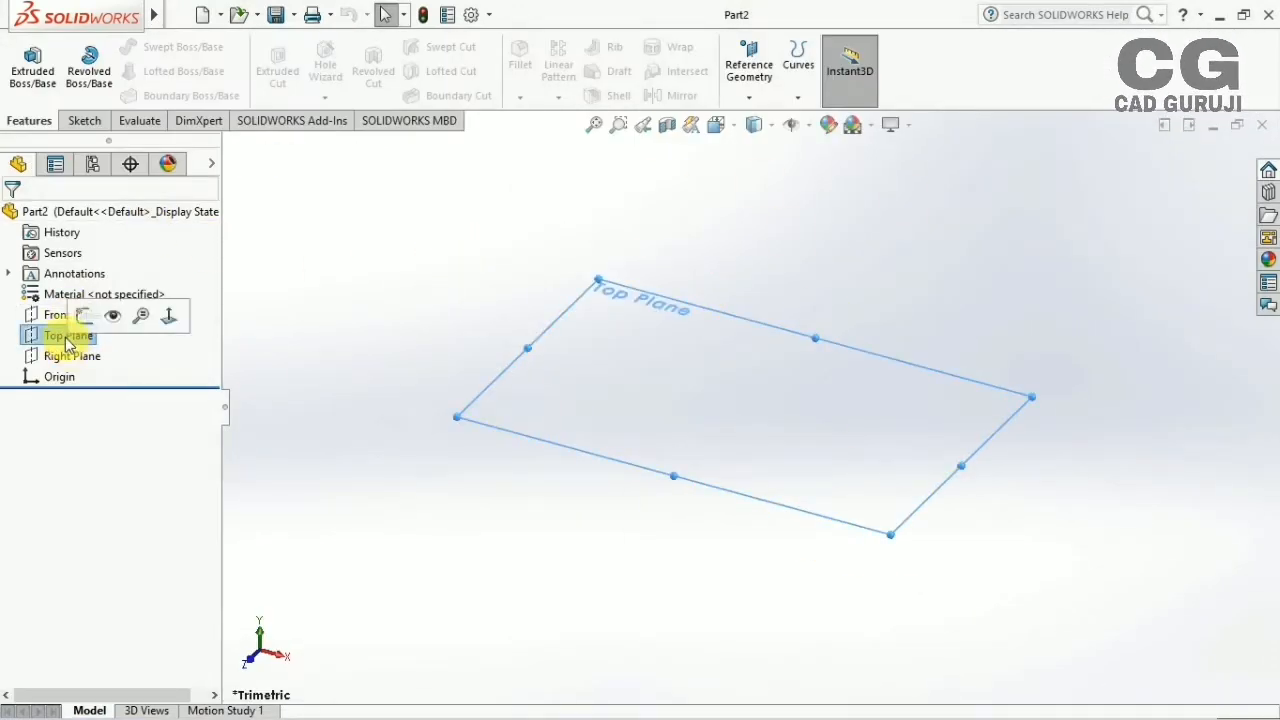
left_click(137, 312)
Sketch a horizontal rectangle 205 mm long and about 35 mm high from the origin, and a vertical rectangle about 14 mm wide below it
left_click(122, 71)
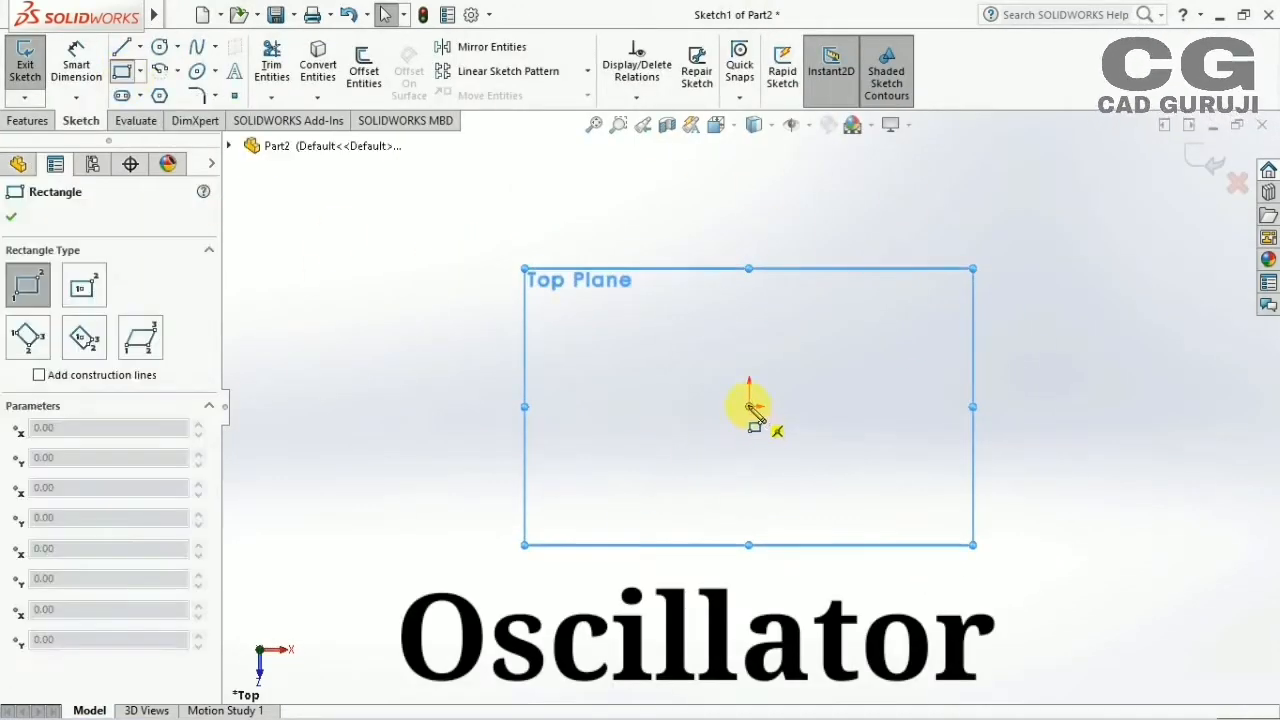
left_click(749, 406)
left_click(1047, 356)
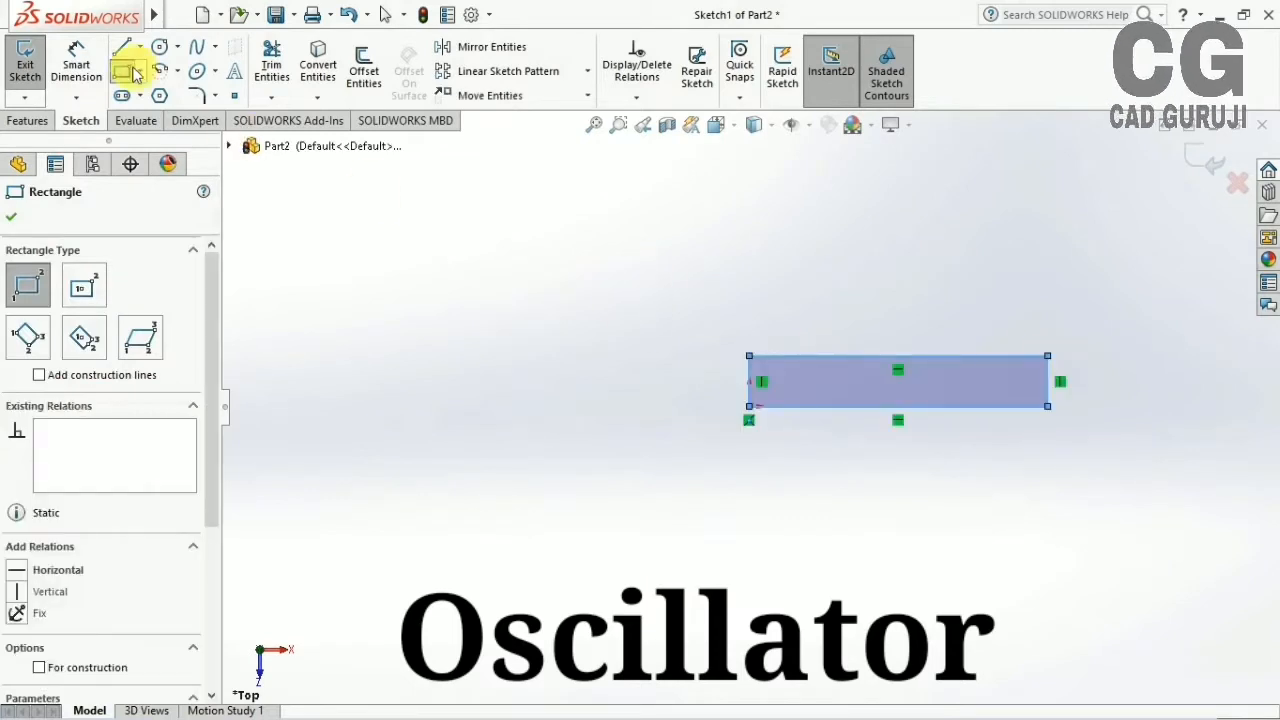
left_click(749, 406)
left_click(769, 655)
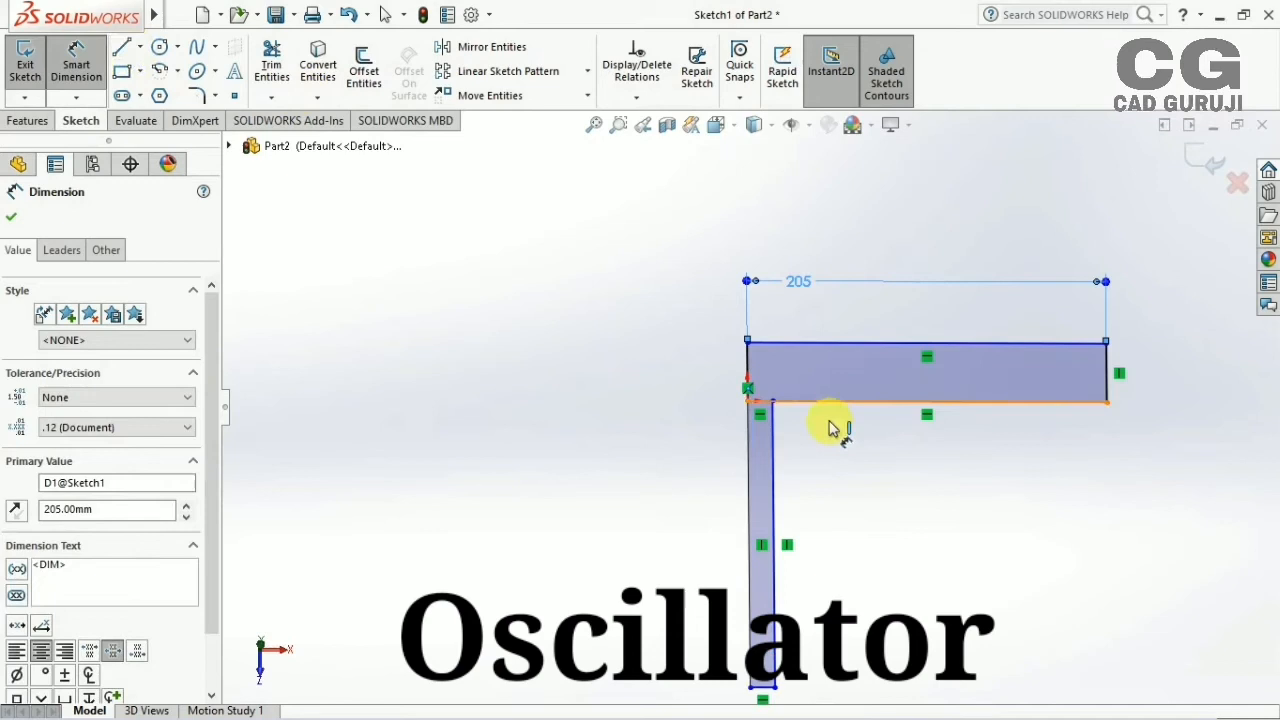
Dimension the vertical rectangle's length below the horizontal one as 200 mm
left_click(830, 403)
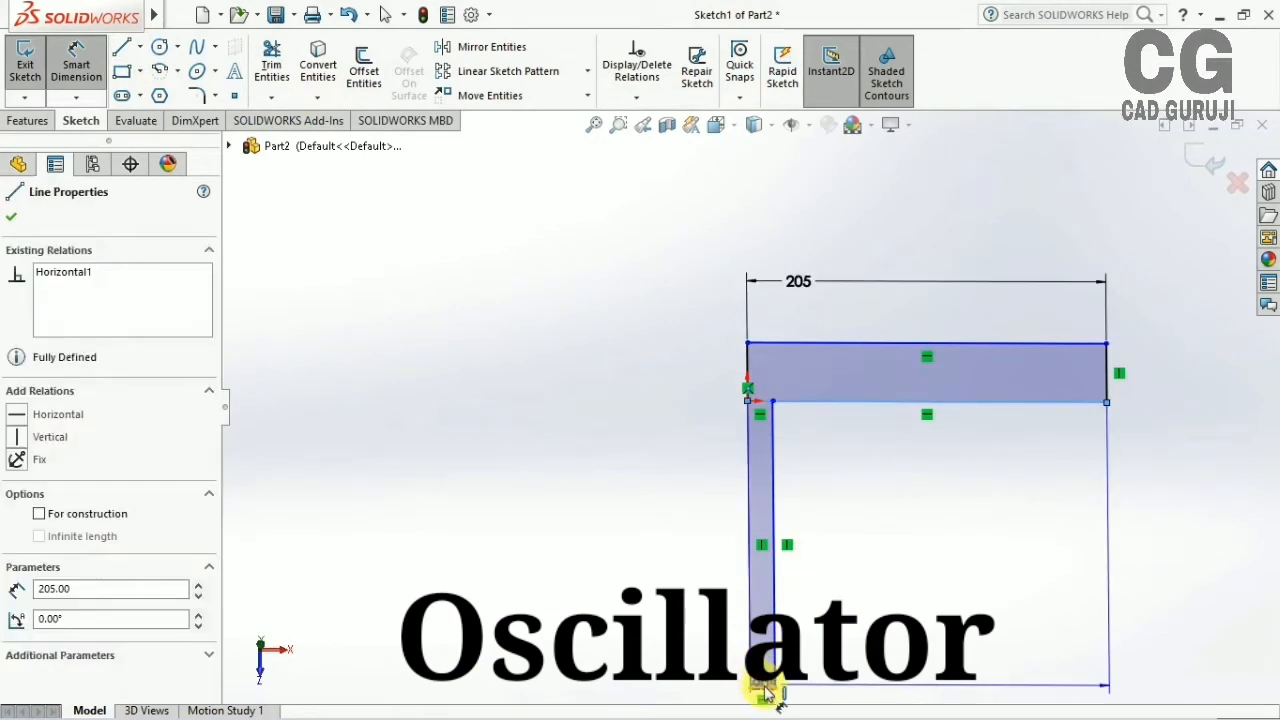
left_click(762, 686)
left_click(829, 580)
type("200")
key("Return")
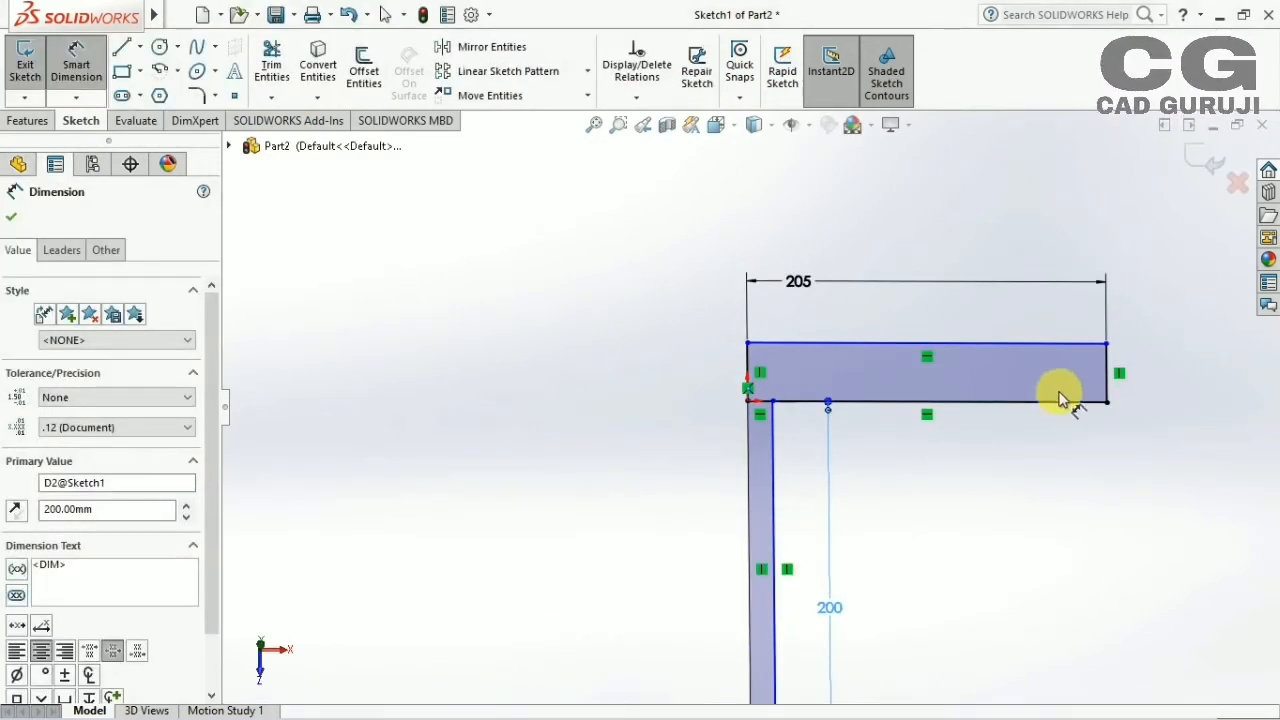
left_click(1106, 380)
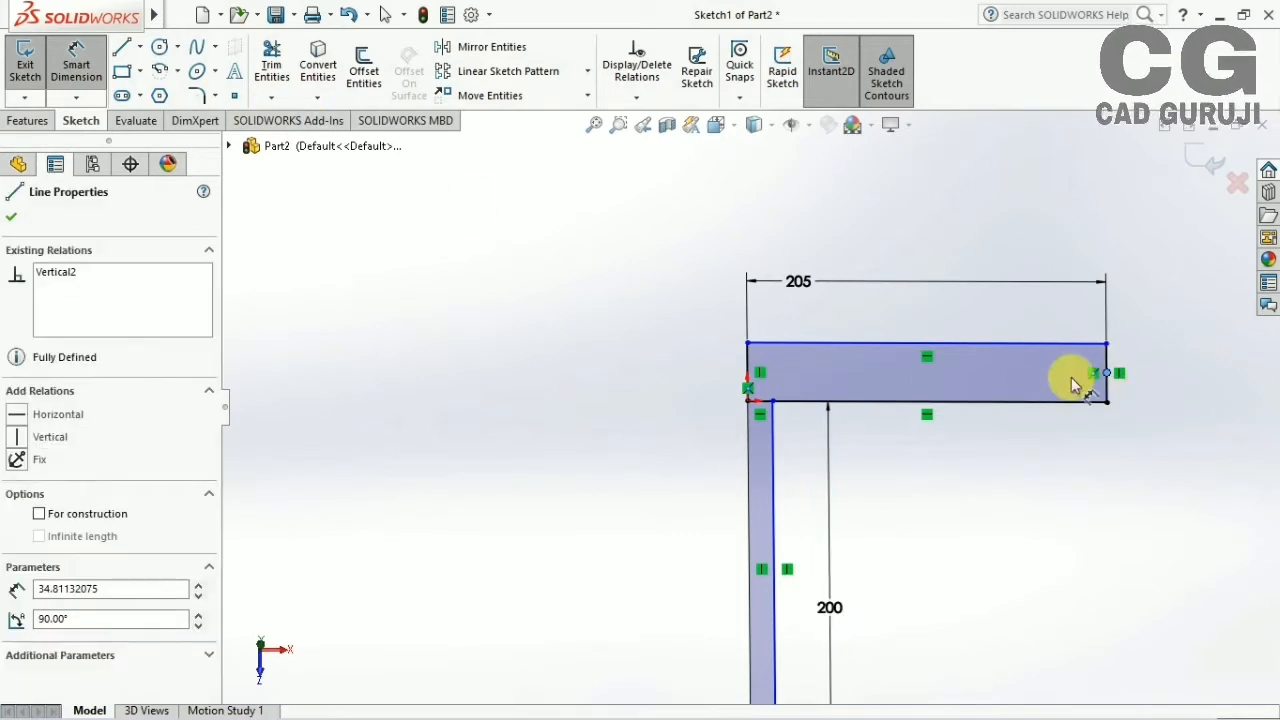
left_click(1188, 395)
left_click(76, 65)
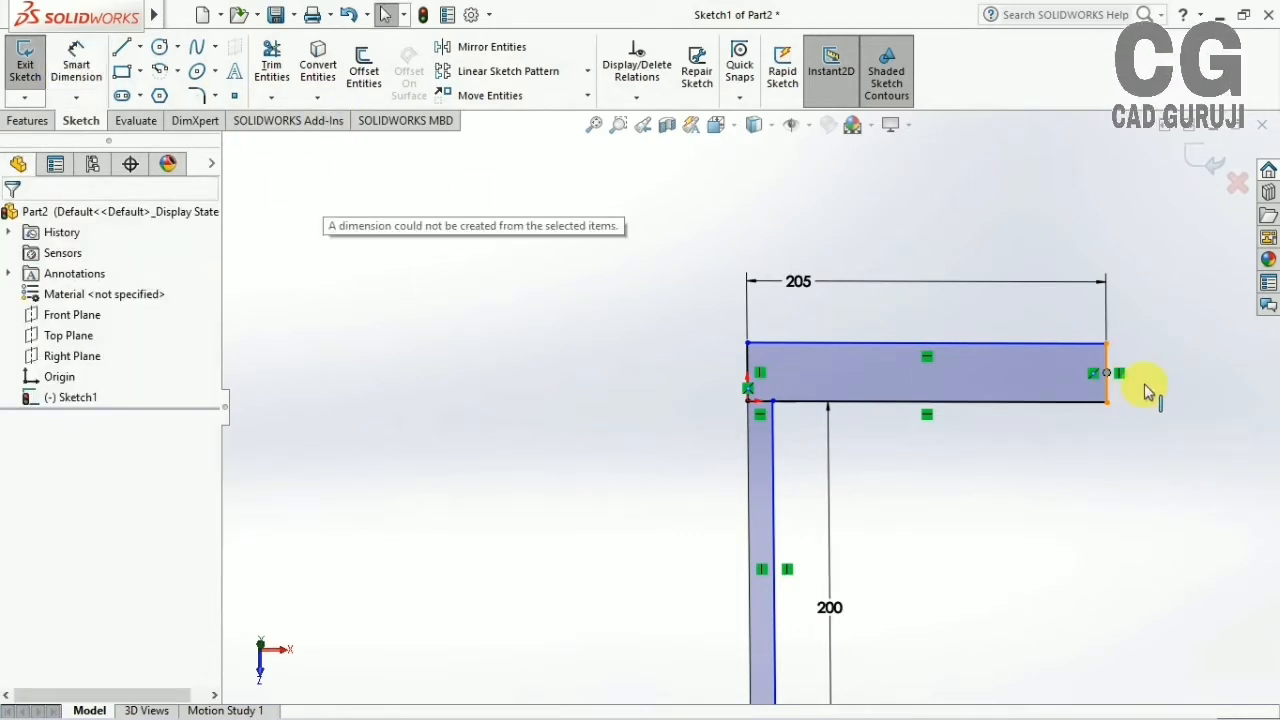
Dimension the height of the horizontal rectangle as 40 mm
left_click(76, 65)
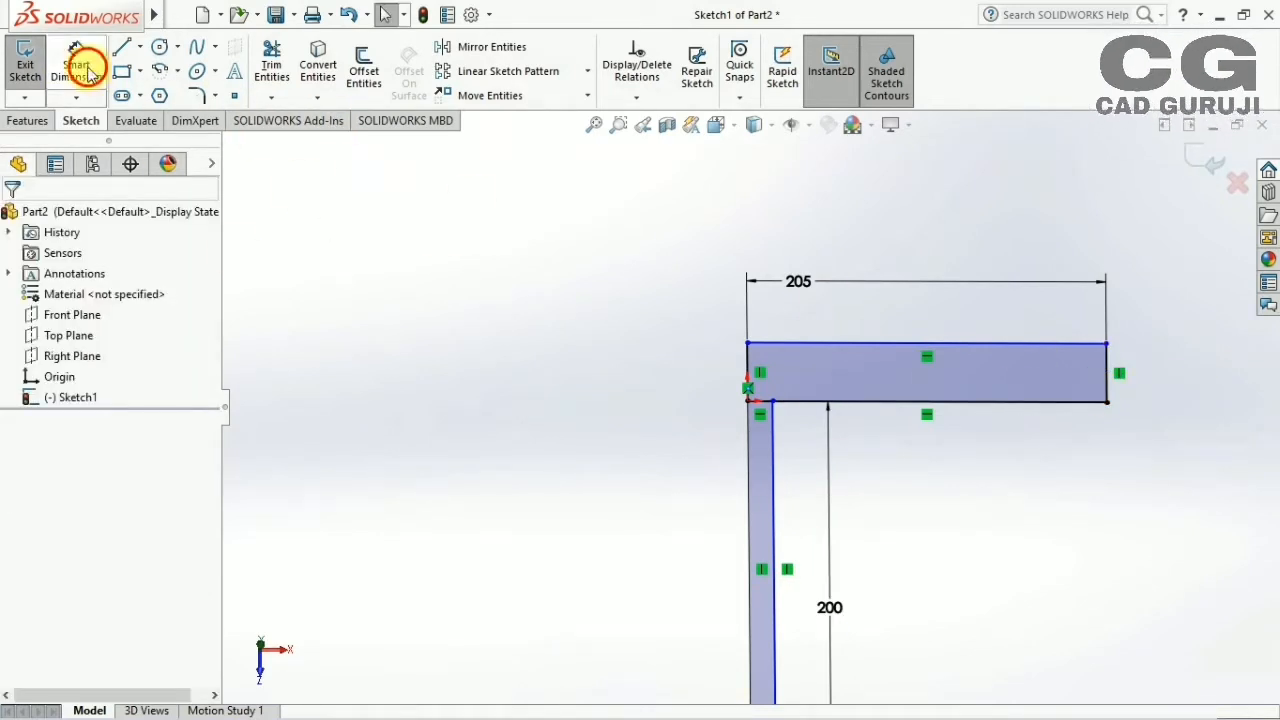
left_click(1106, 385)
left_click(1162, 384)
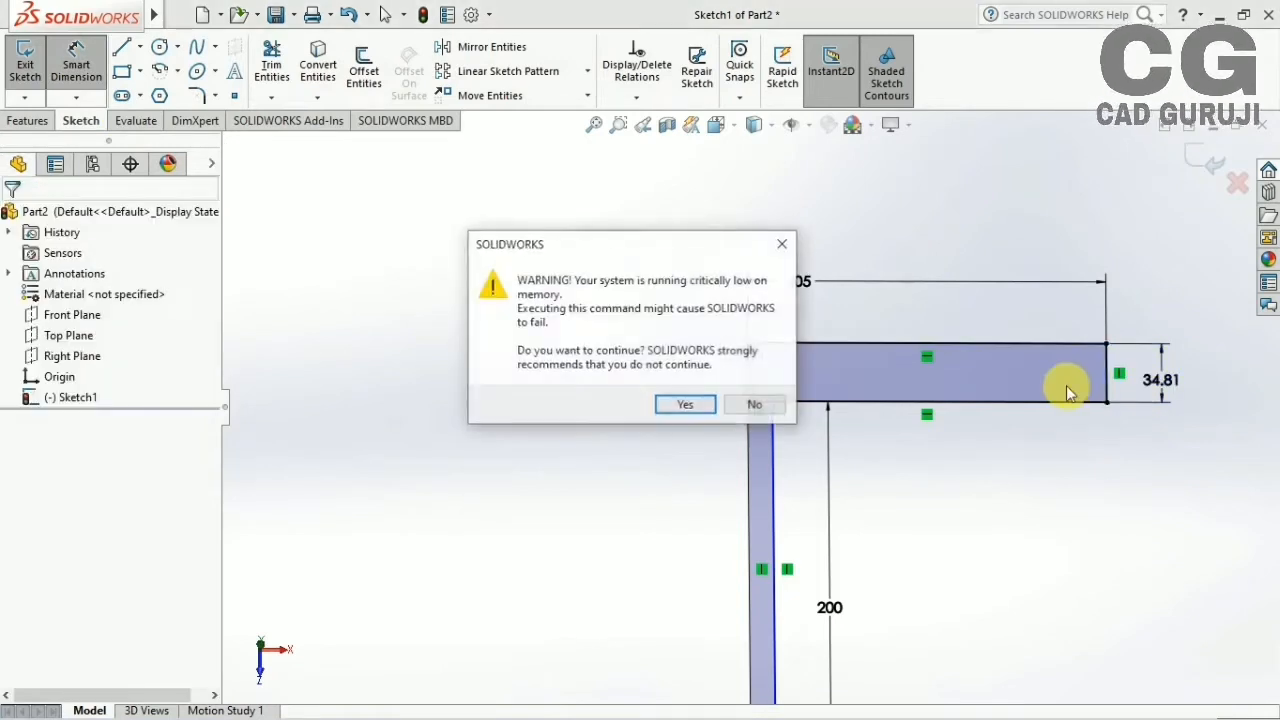
left_click(700, 405)
type("40")
key("Return")
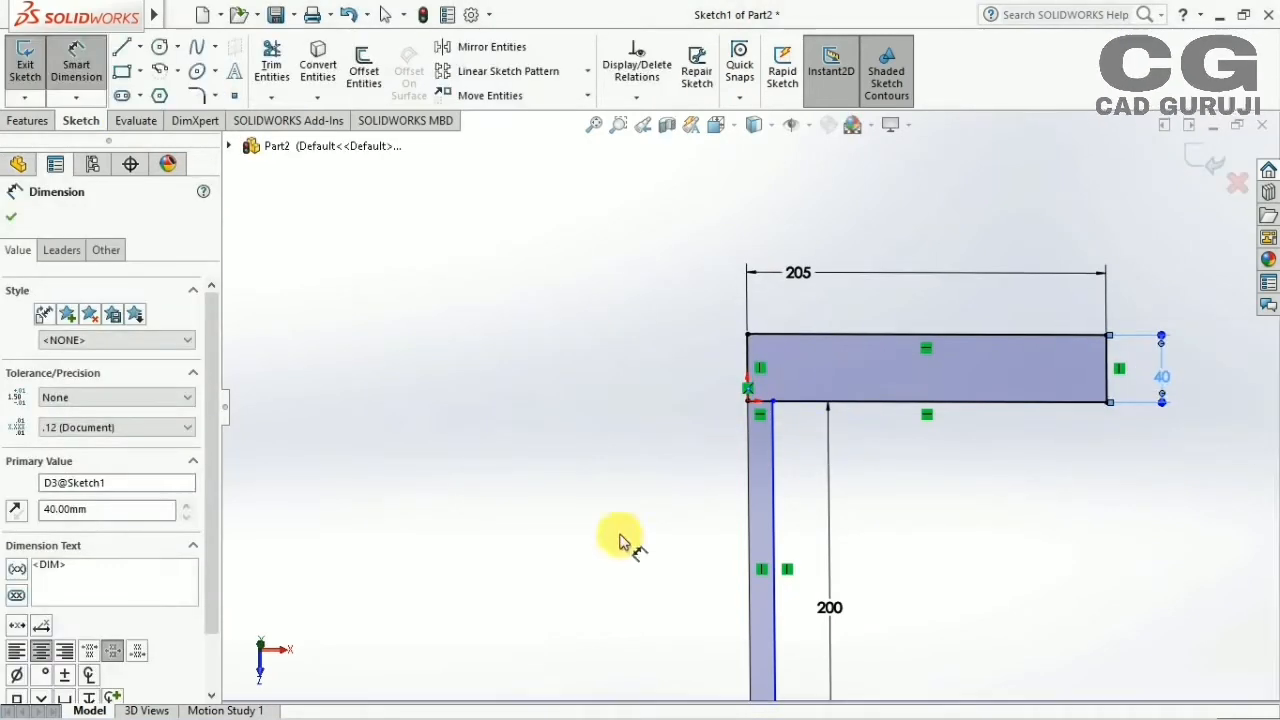
Dimension the width of the vertical rectangle as 20 mm at its lower end
middle_click_drag(597, 285, 592, 284, "ctrl")
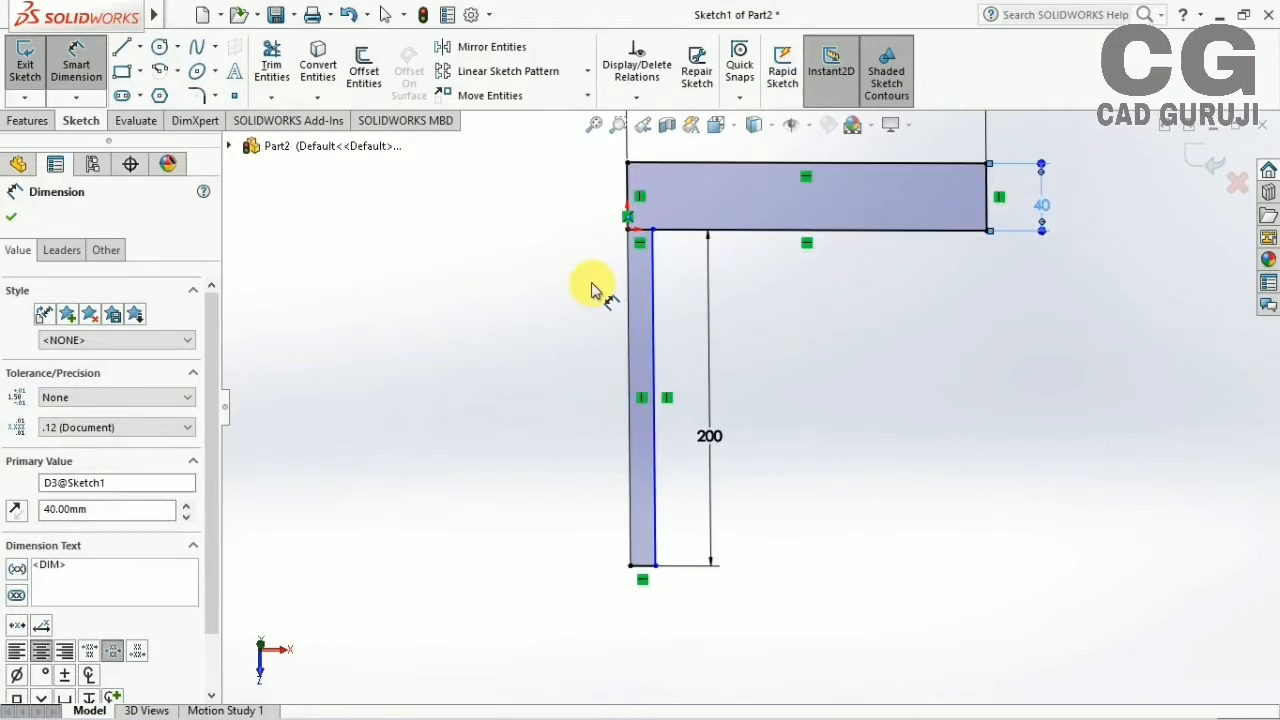
left_click(643, 566)
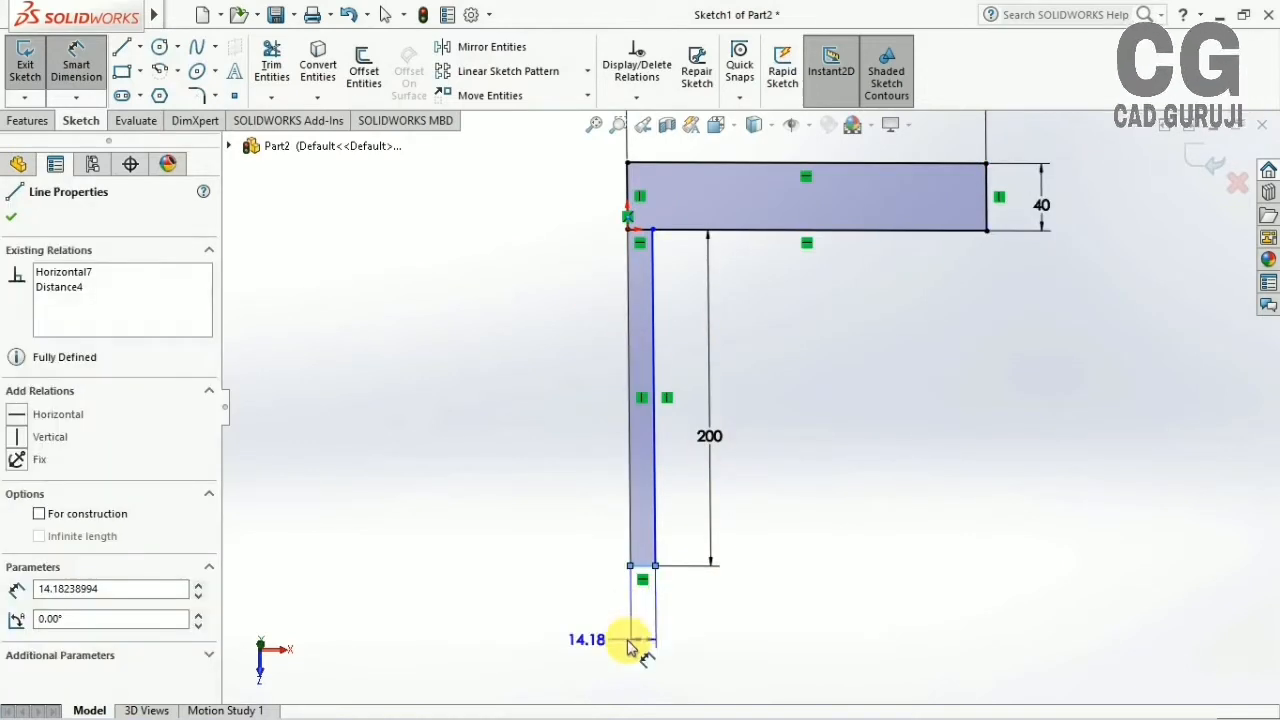
left_click(628, 643)
type("20")
key("Return")
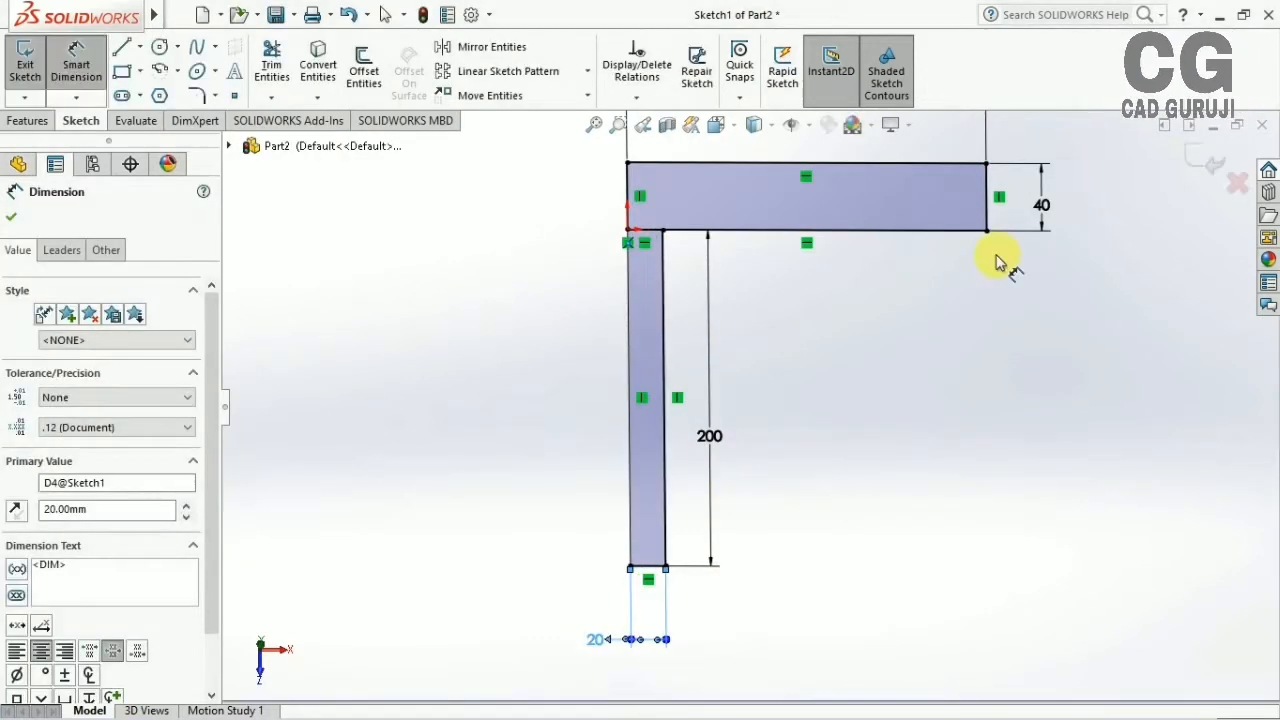
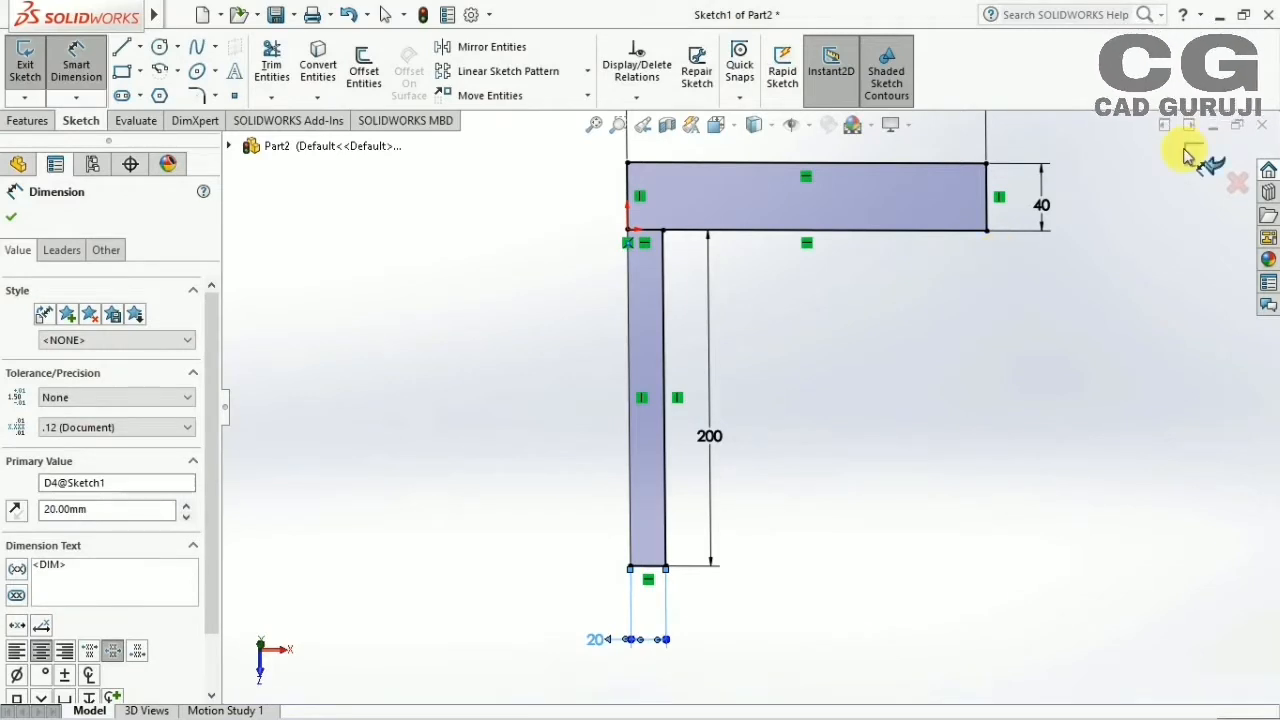
Trim away the shared edge between the two rectangles to form one L-shaped profile, and exit the sketch
left_click(272, 64)
left_click_drag(646, 214, 640, 256)
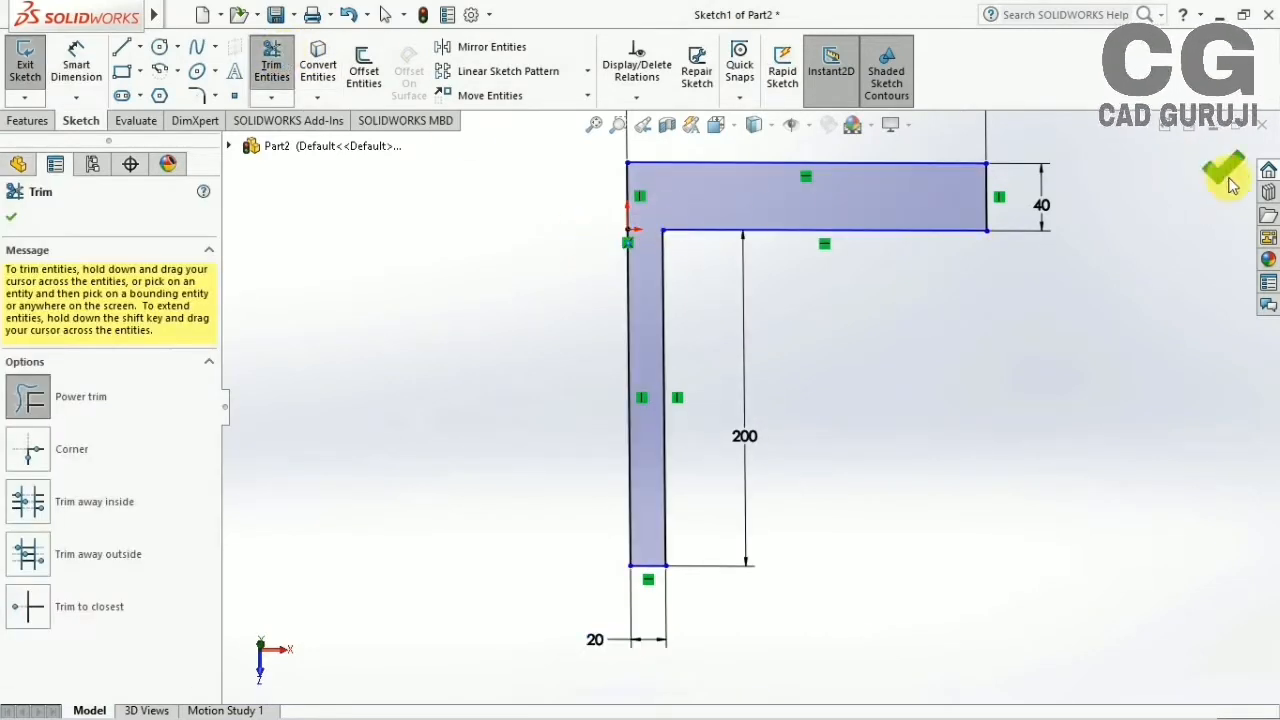
left_click(1228, 178)
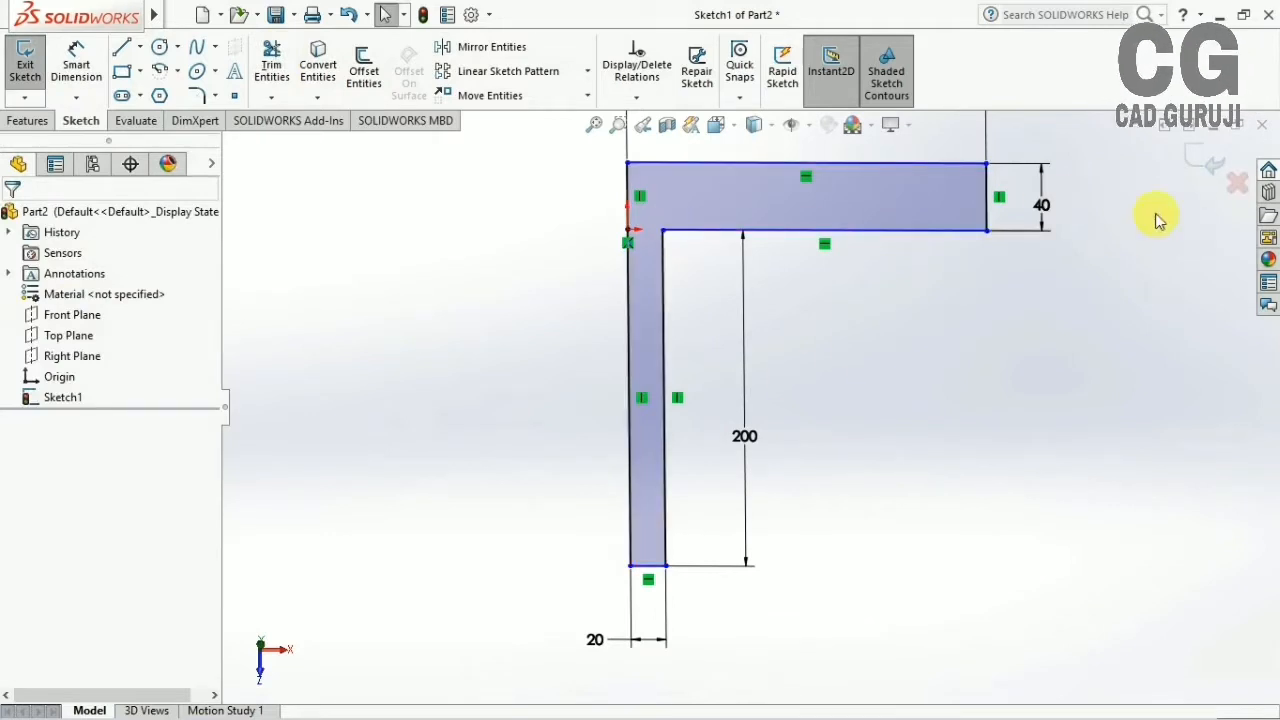
left_click(1205, 168)
left_click(54, 167)
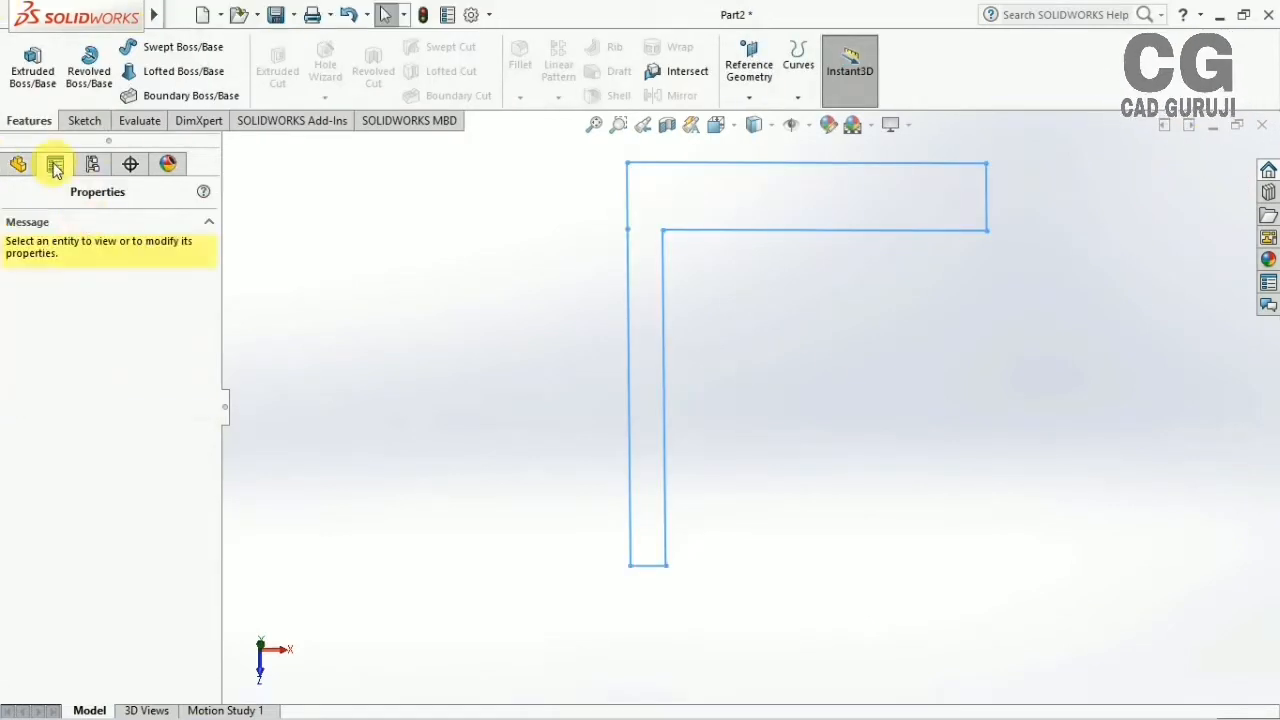
left_click(17, 167)
left_click(88, 76)
left_click(30, 121)
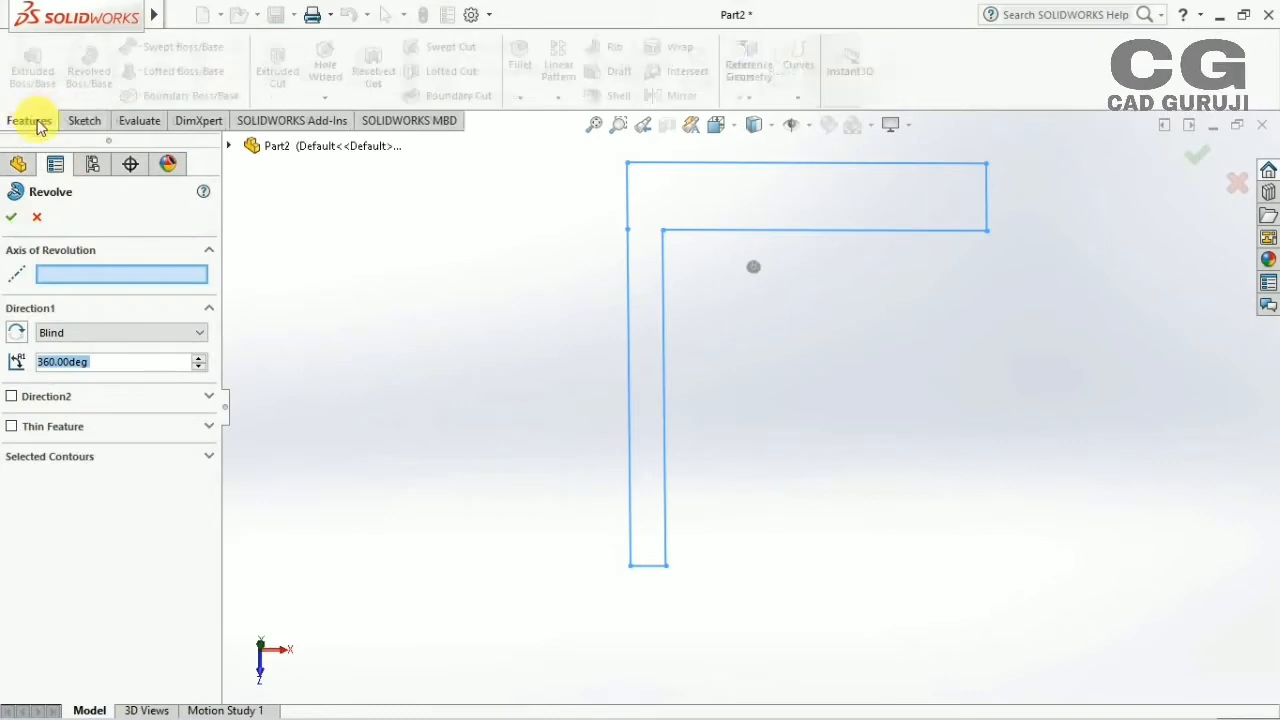
left_click(1240, 188)
Extrude the L-shaped profile to a blind depth of 20 mm
left_click(32, 65)
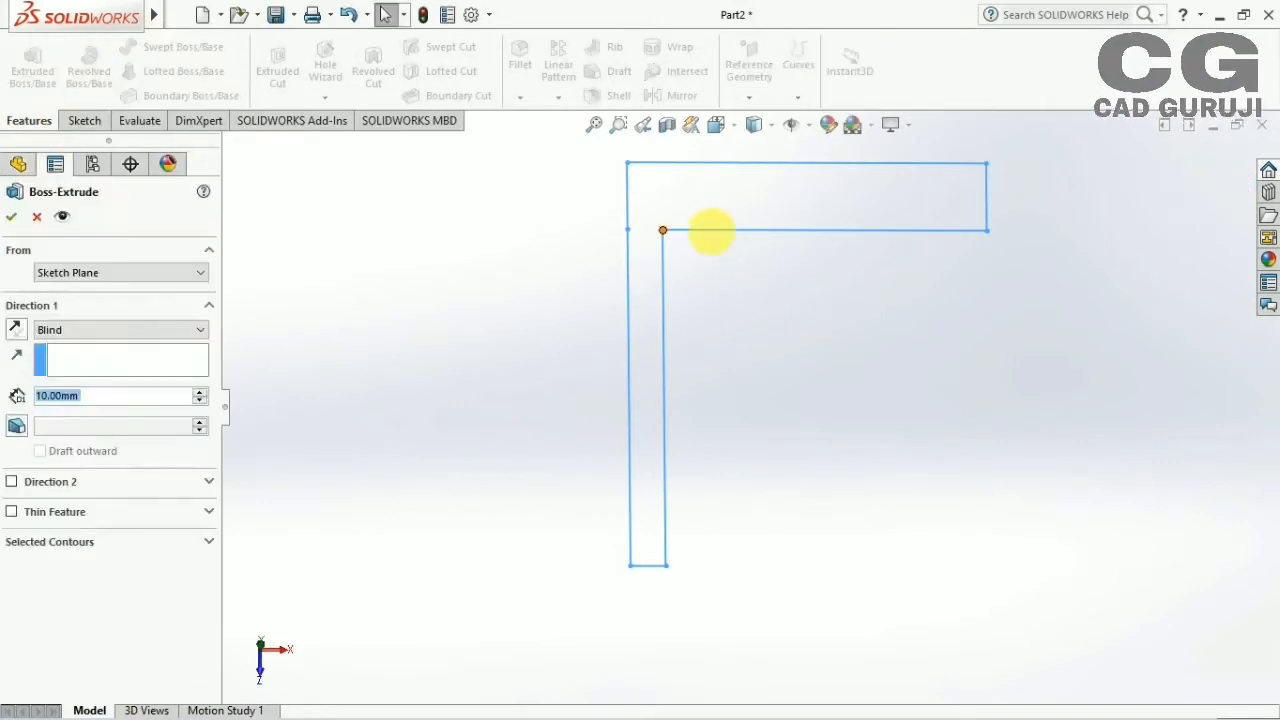
type("20")
left_click(405, 333)
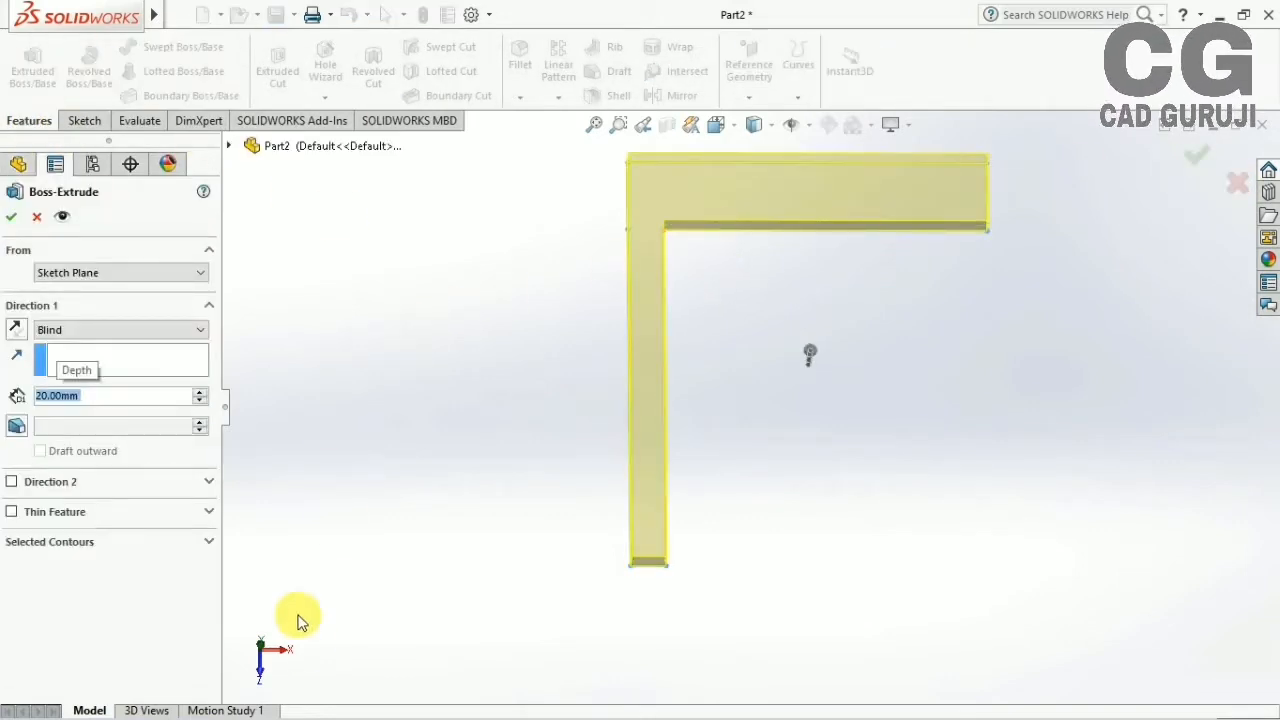
middle_click_drag(300, 622, 940, 303)
key("Return")
left_click(51, 397)
left_click(94, 400)
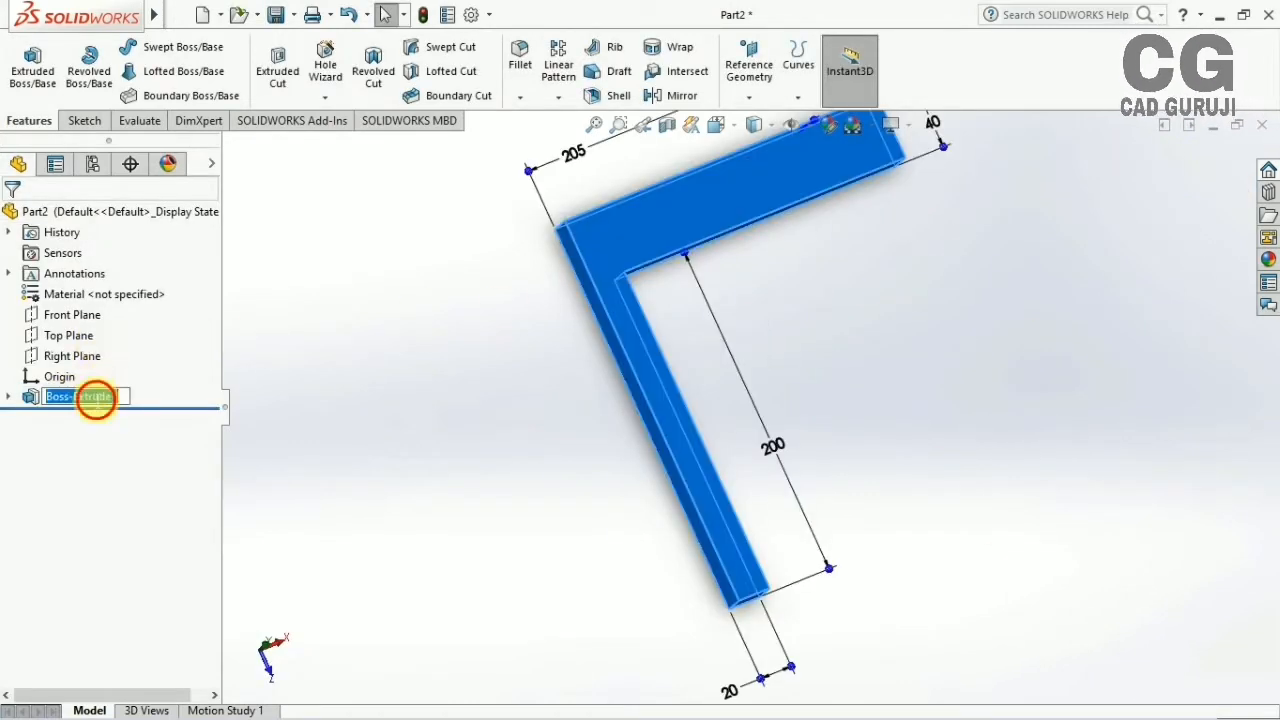
right_click(104, 398)
left_click(40, 407)
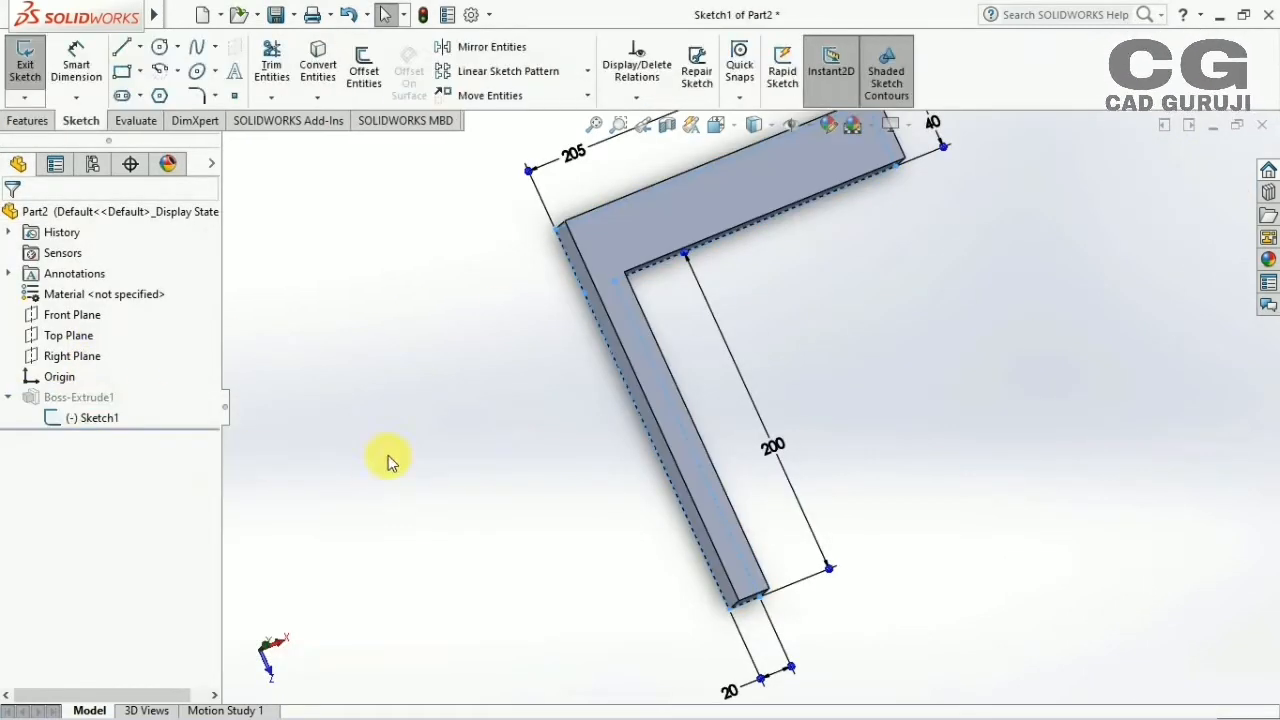
left_click(1198, 158)
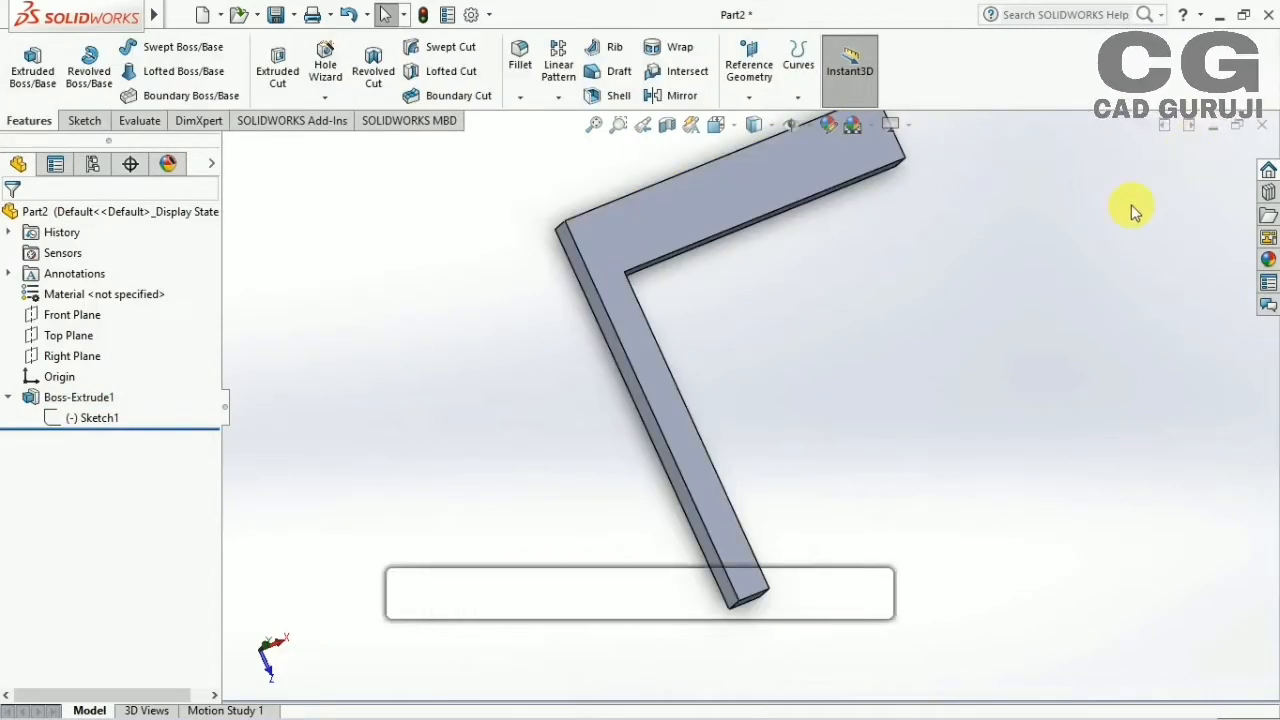
Start a new sketch on the 40 by 20 mm end face of the 205 mm arm, viewed face-on
mouse_move(790, 380)
middle_mouse_down()
mouse_move(800, 309)
mouse_move(640, 180)
middle_mouse_up()
left_click(635, 170)
left_click(84, 120)
left_click(25, 62)
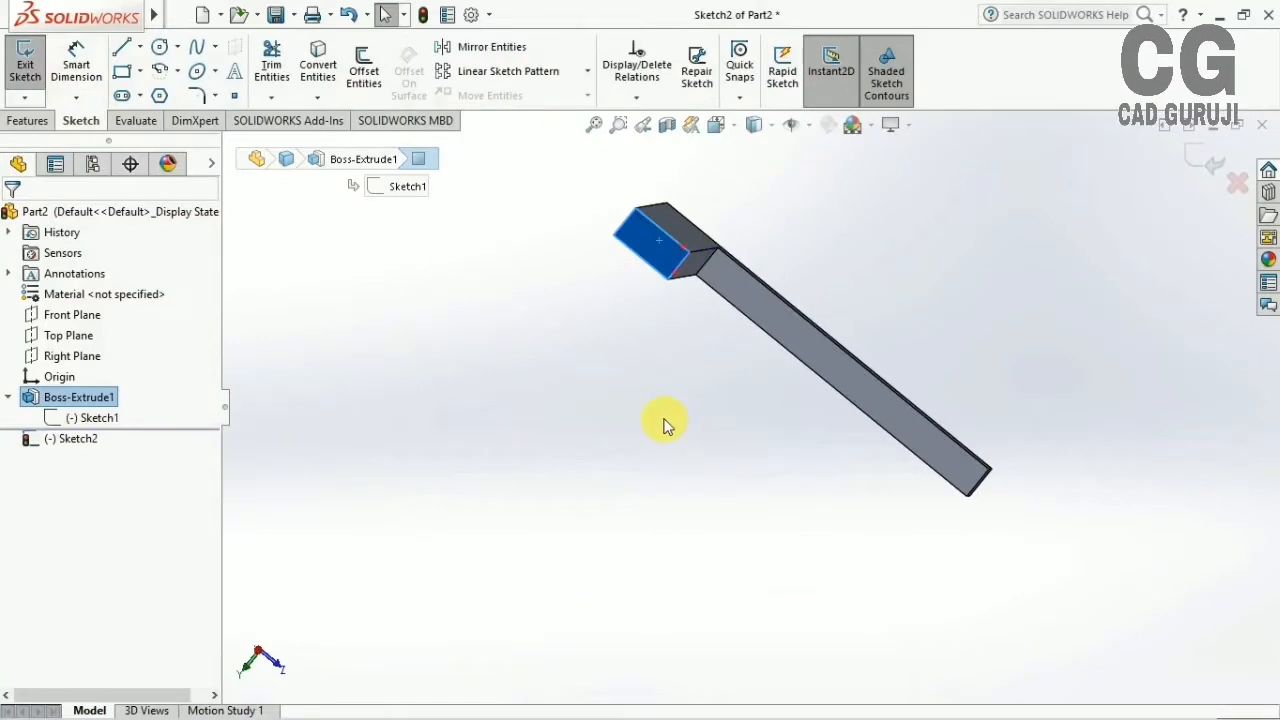
left_click(715, 126)
left_click(678, 362)
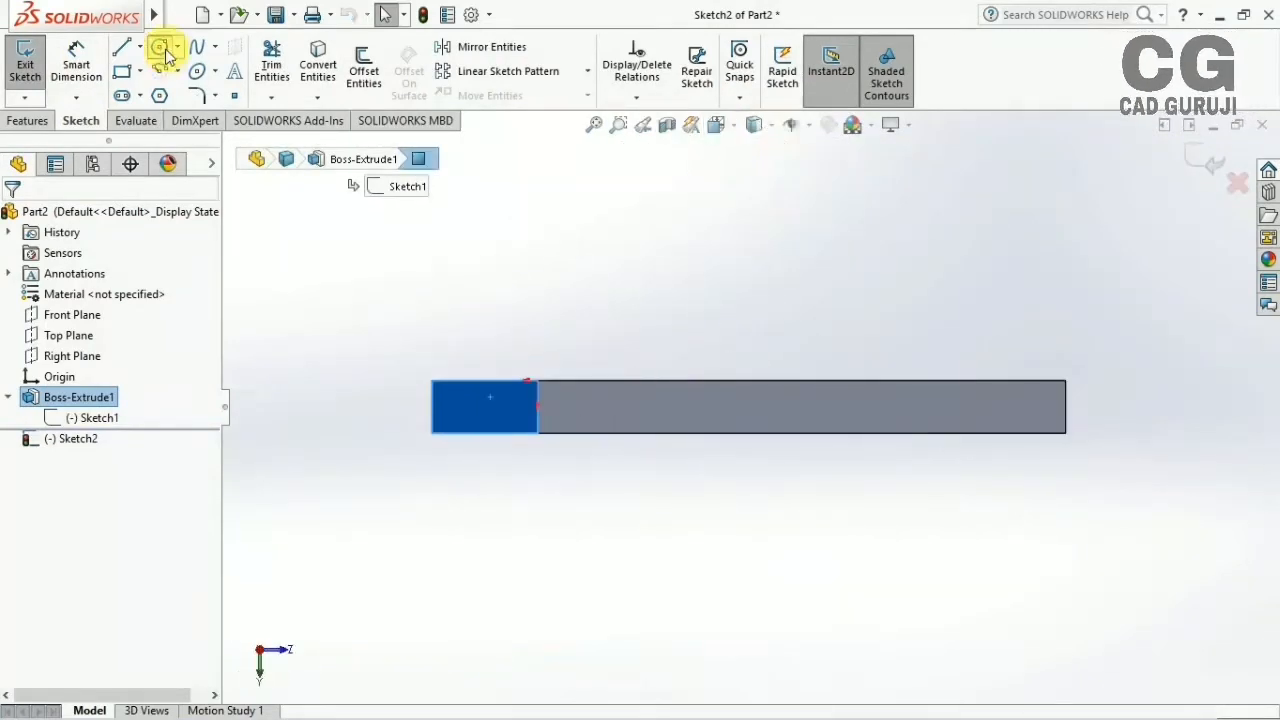
Draw a circle near the middle of the 40 by 20 mm end face and dimension its diameter as 20 mm
left_click(159, 47)
left_click(489, 407)
left_click(496, 389)
left_click(76, 64)
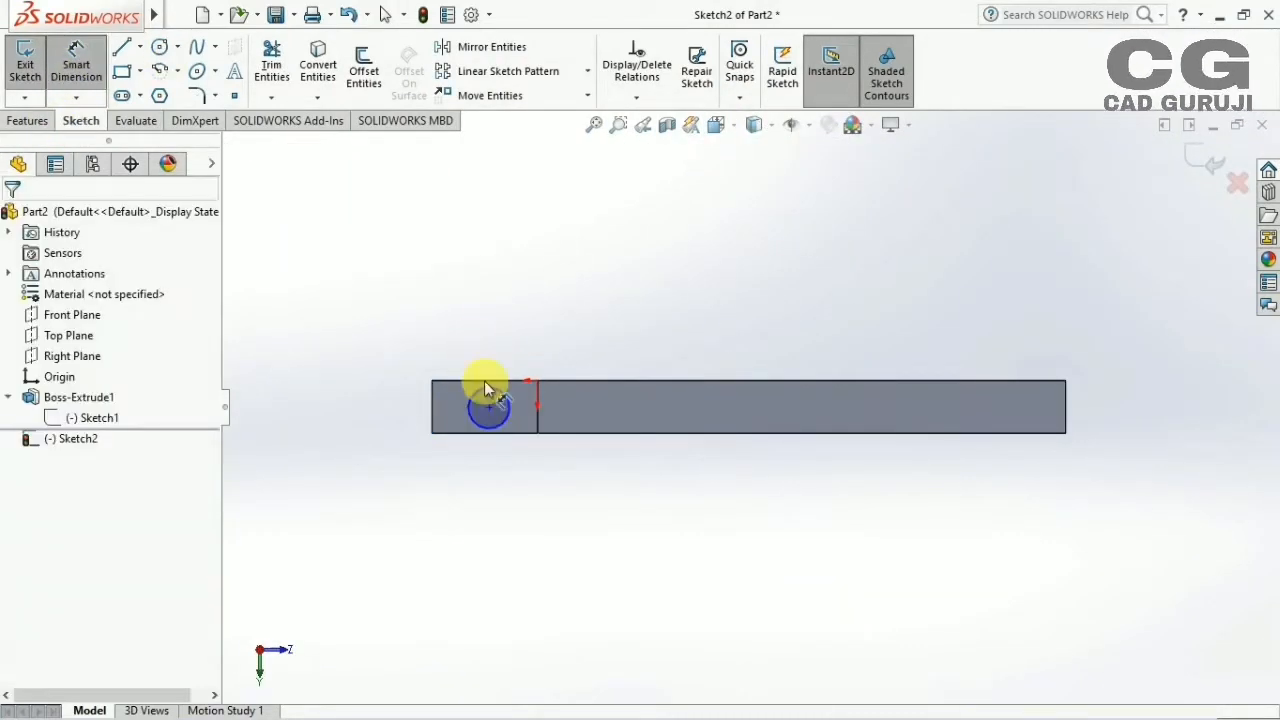
left_click(486, 384)
left_click(425, 333)
type("20")
key("Return")
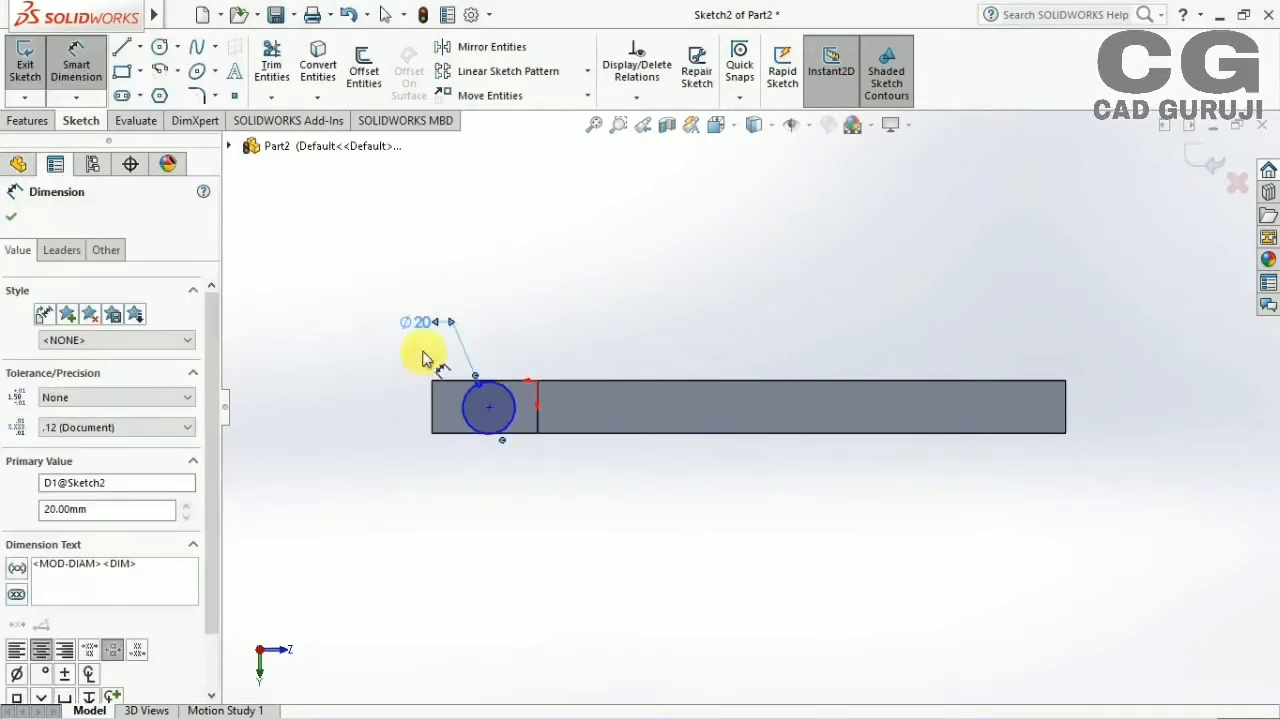
Dimension the circle's centre 20 mm from the end face's outer short edge and exit the sketch
left_click(489, 418)
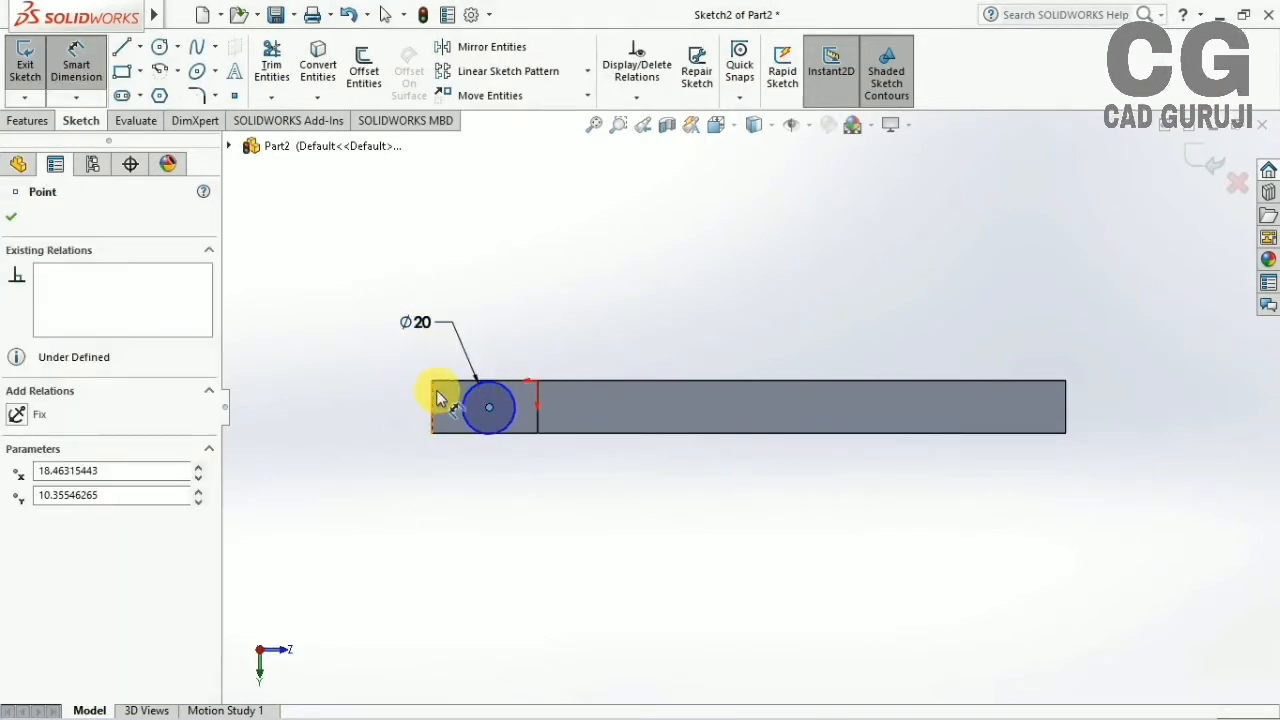
left_click(447, 515)
type("20")
key("Return")
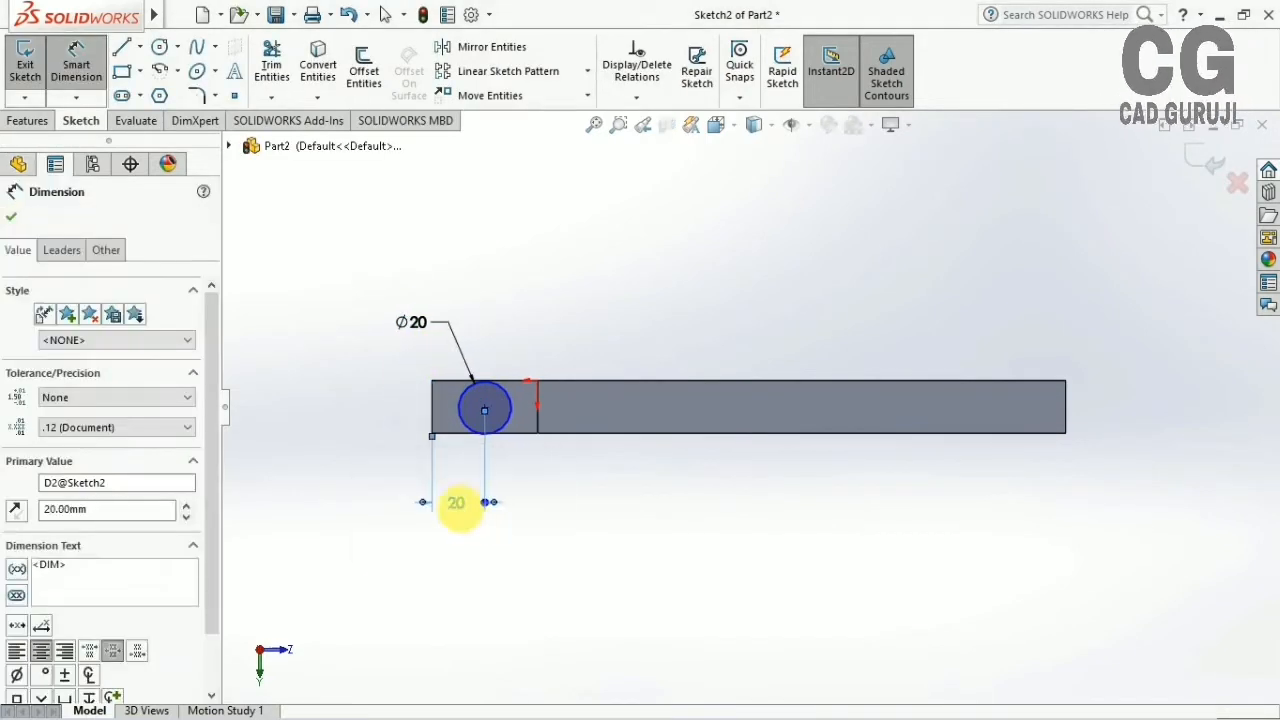
left_click(1207, 163)
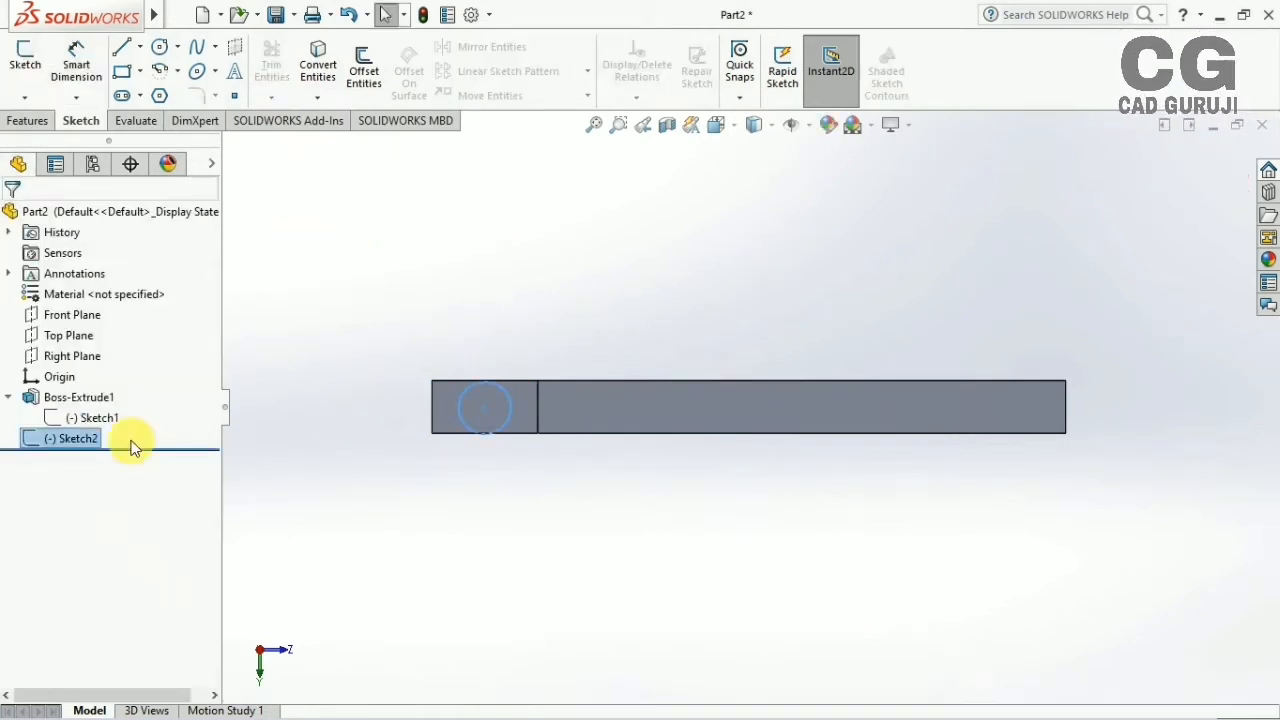
Reopen the circle's sketch, dimension its centre 10 mm from the end face's upper long edge, and exit the sketch
right_click(62, 444)
left_click(86, 338)
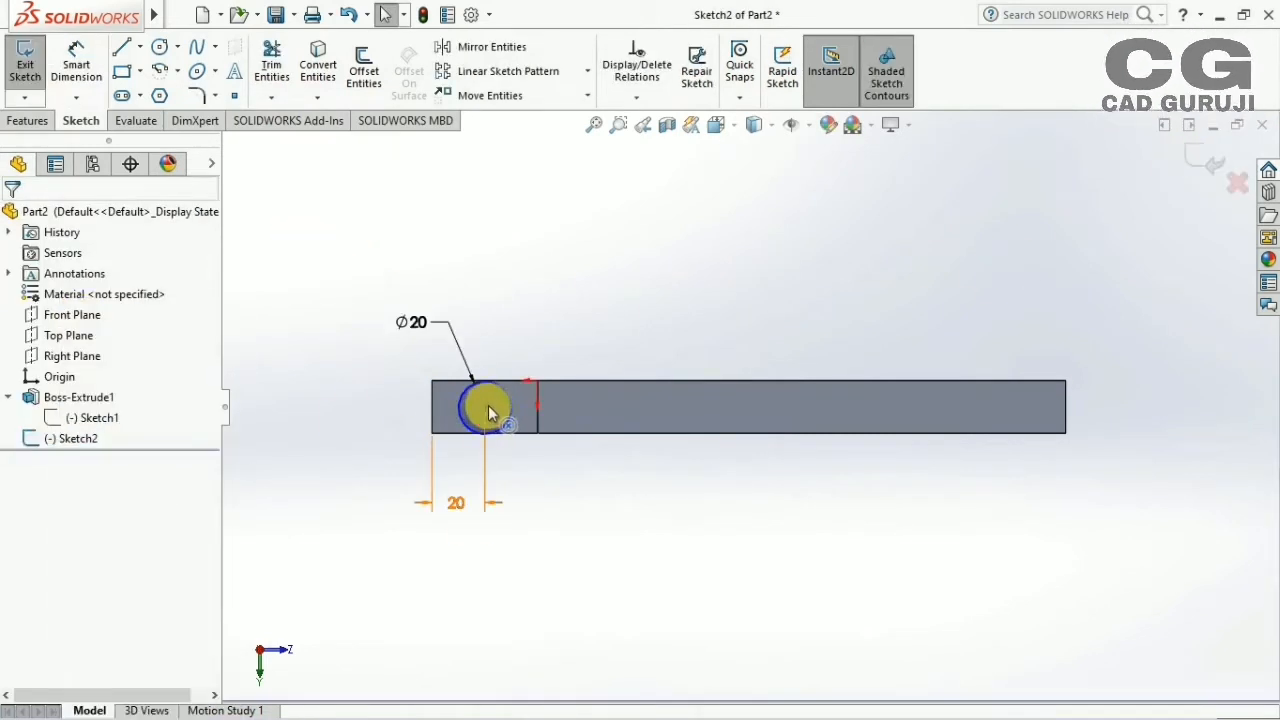
left_click(486, 409)
left_click(103, 58)
left_click(482, 414)
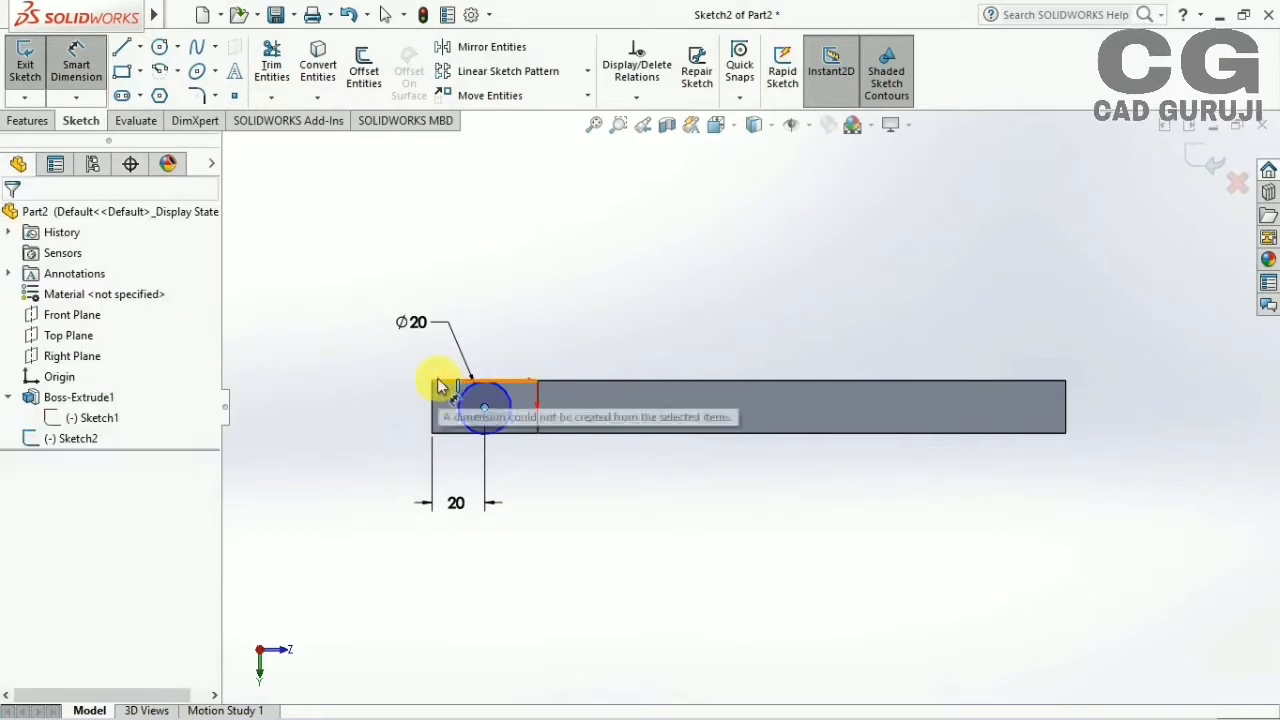
left_click(433, 381)
left_click(343, 400)
type("10.00mm")
key("Return")
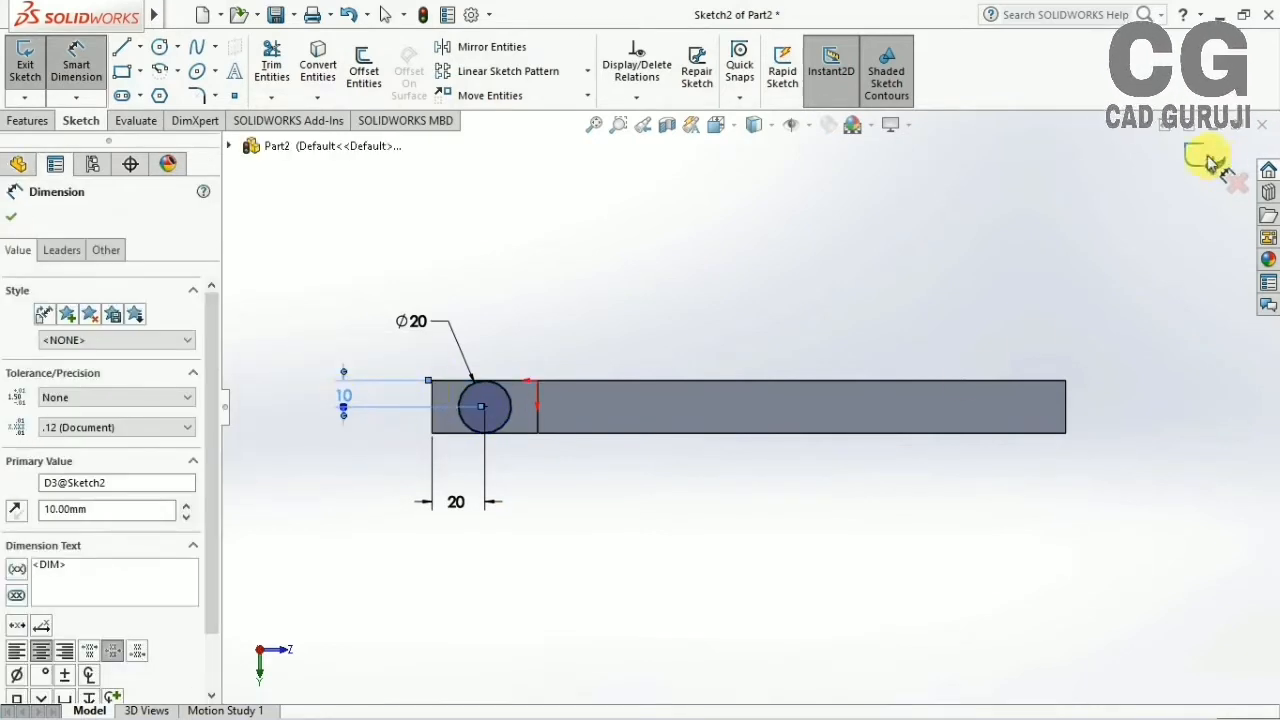
left_click(1210, 158)
Extrude the 20 mm circle outward from the arm's end face as a cylindrical pin
middle_click_drag(455, 395, 396, 424)
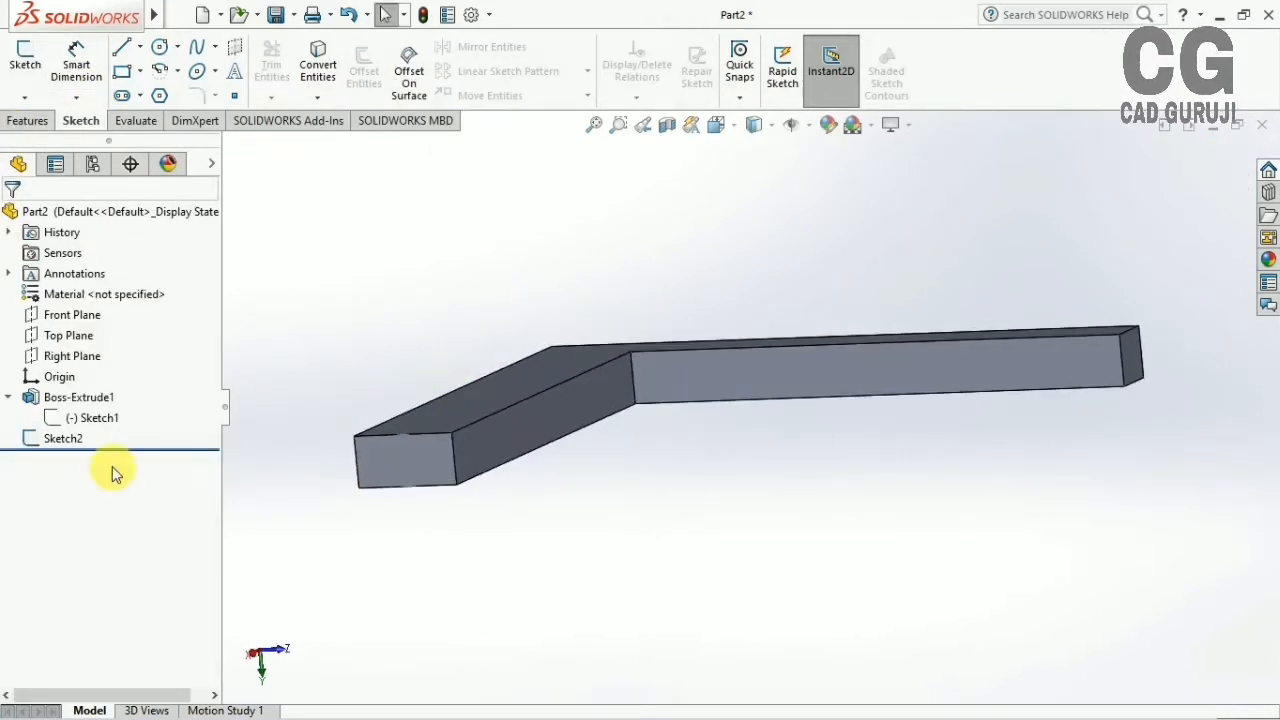
left_click(60, 441)
left_click(27, 120)
left_click(32, 65)
mouse_move(357, 480)
middle_mouse_down()
mouse_move(514, 434)
mouse_move(547, 491)
middle_mouse_up()
key("Return")
Mirror the L-shaped body and the cylindrical pin about the outer side face of the short leg
left_click(655, 95)
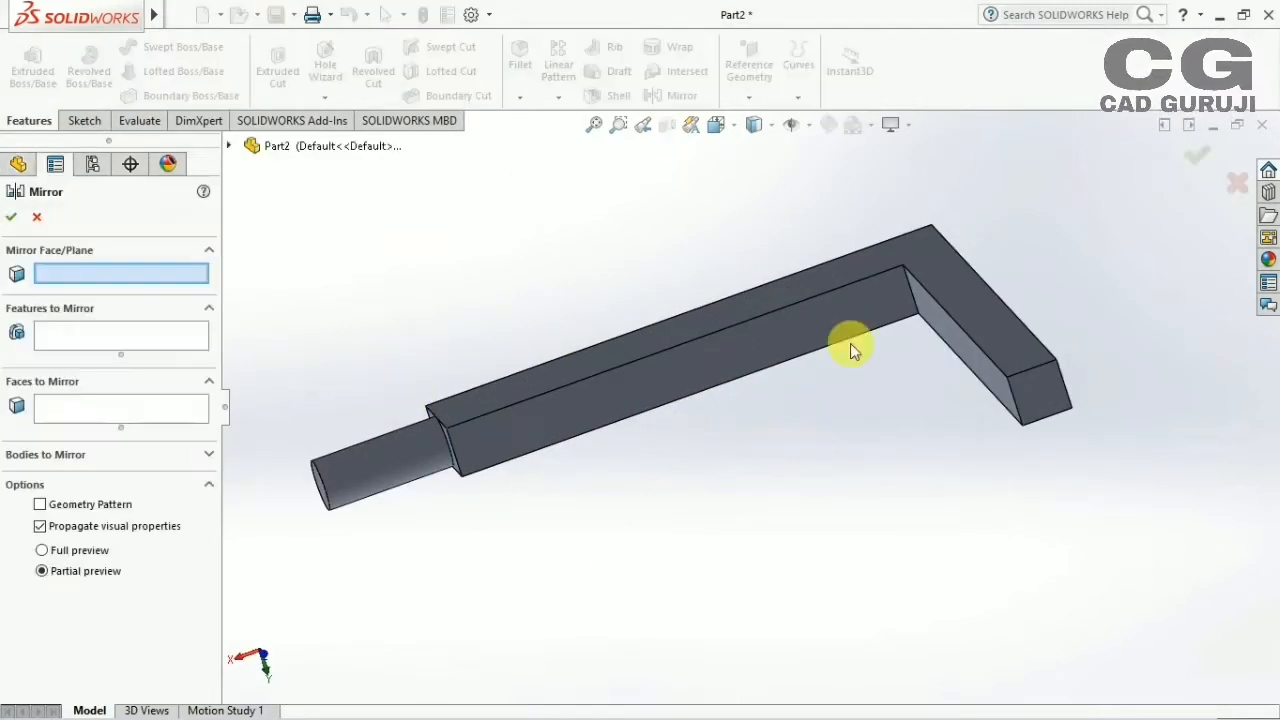
middle_click_drag(850, 343, 520, 340)
left_click(911, 290)
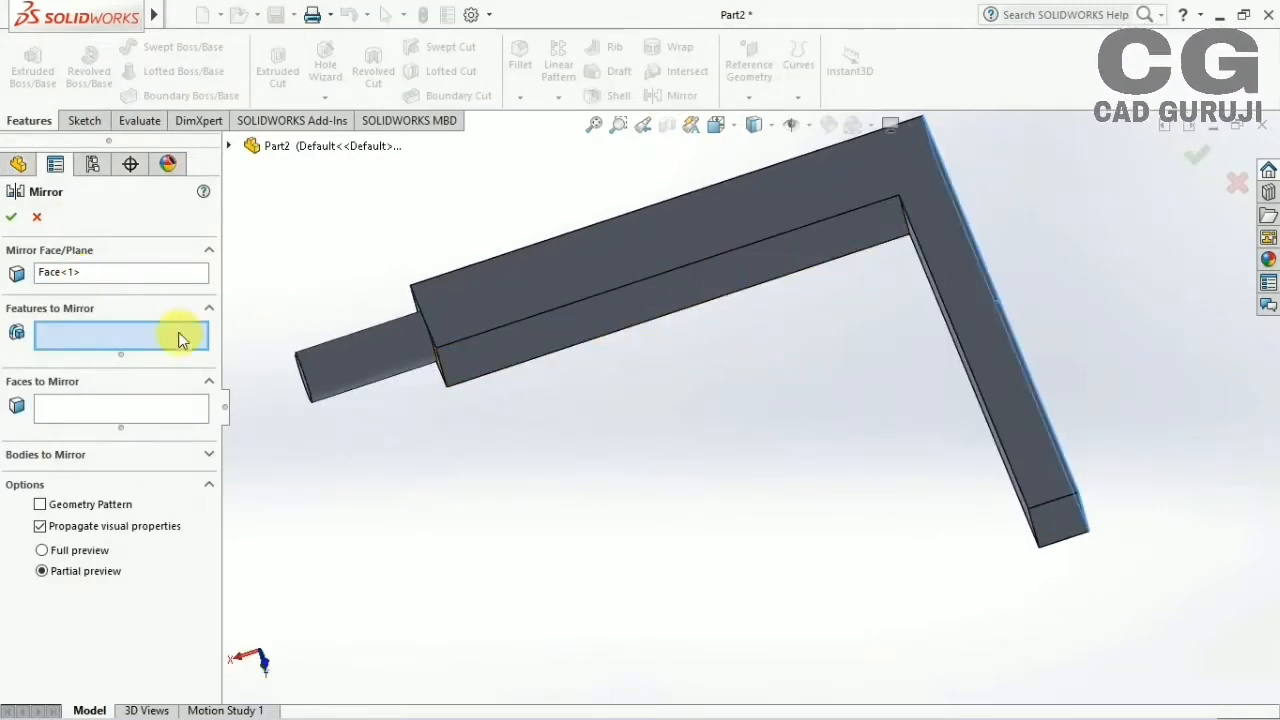
left_click(552, 324)
left_click(351, 377)
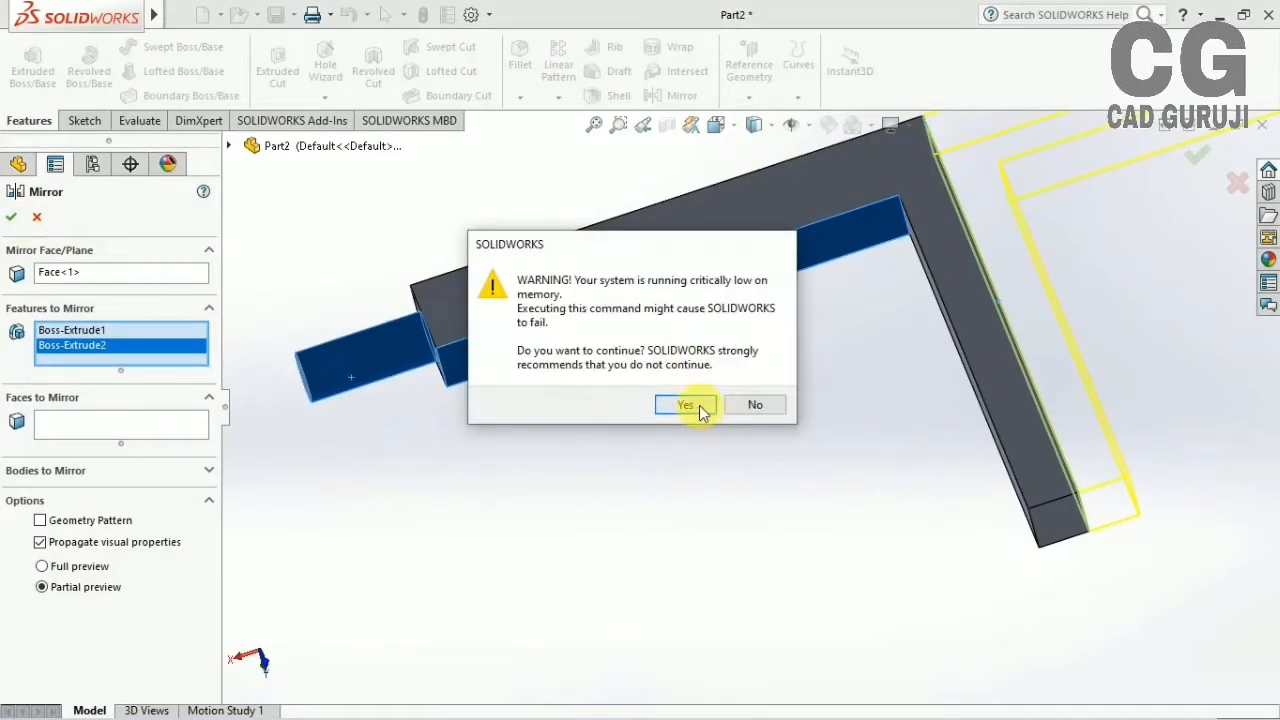
left_click(700, 403)
Start a new sketch on the end face of the central stem of the T-shaped body, viewed face-on
scroll(696, 404, "down", 3)
middle_click_drag(737, 337, 815, 590)
left_click(925, 468)
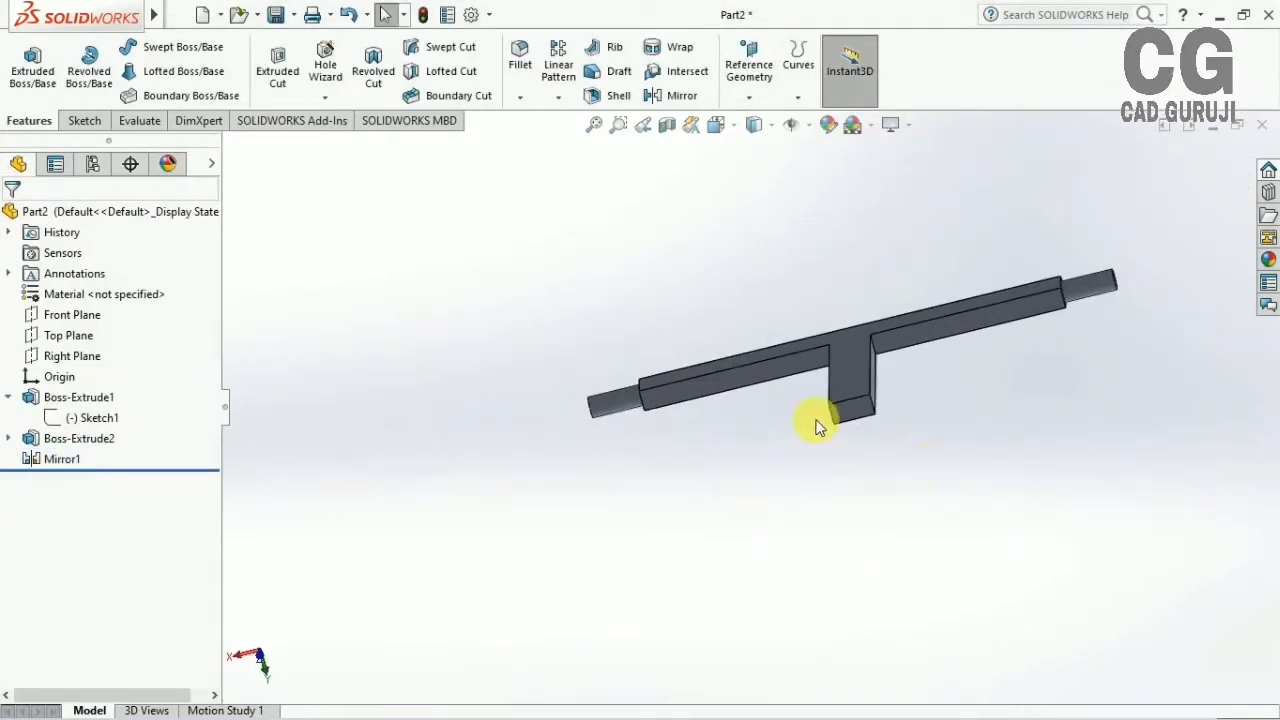
left_click(850, 411)
left_click(84, 121)
left_click(27, 72)
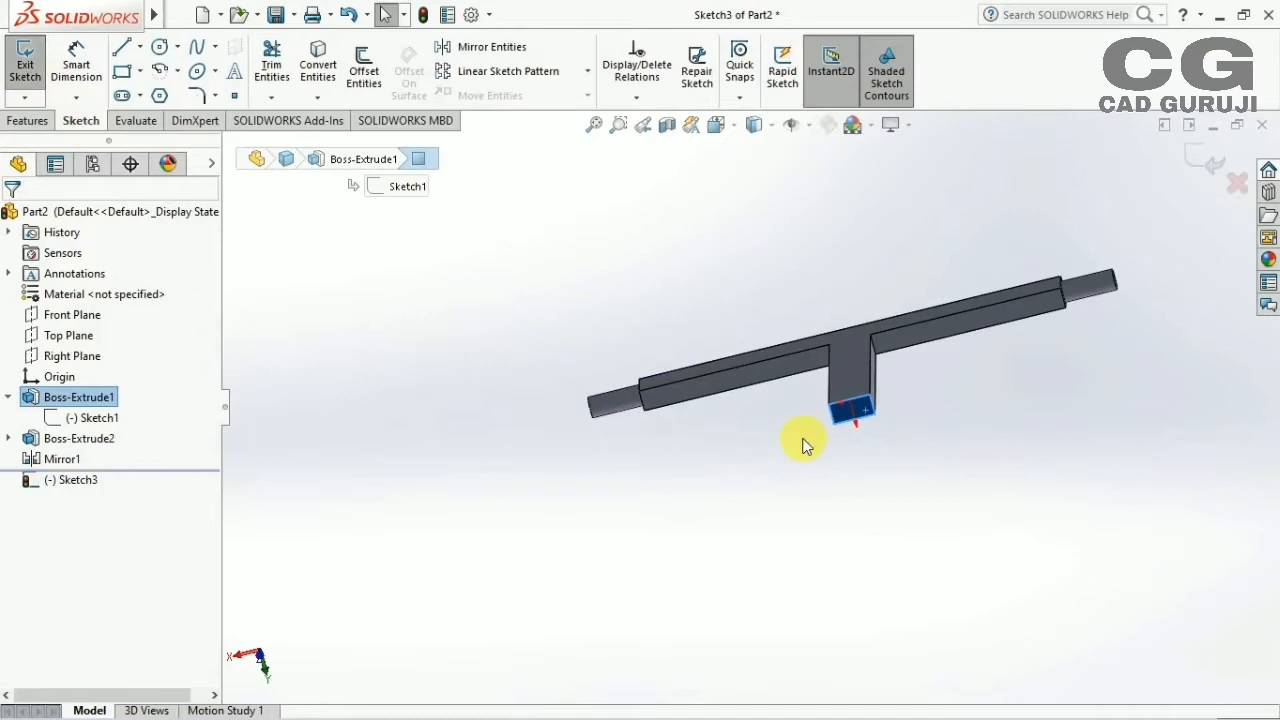
left_click(754, 124)
left_click(846, 466)
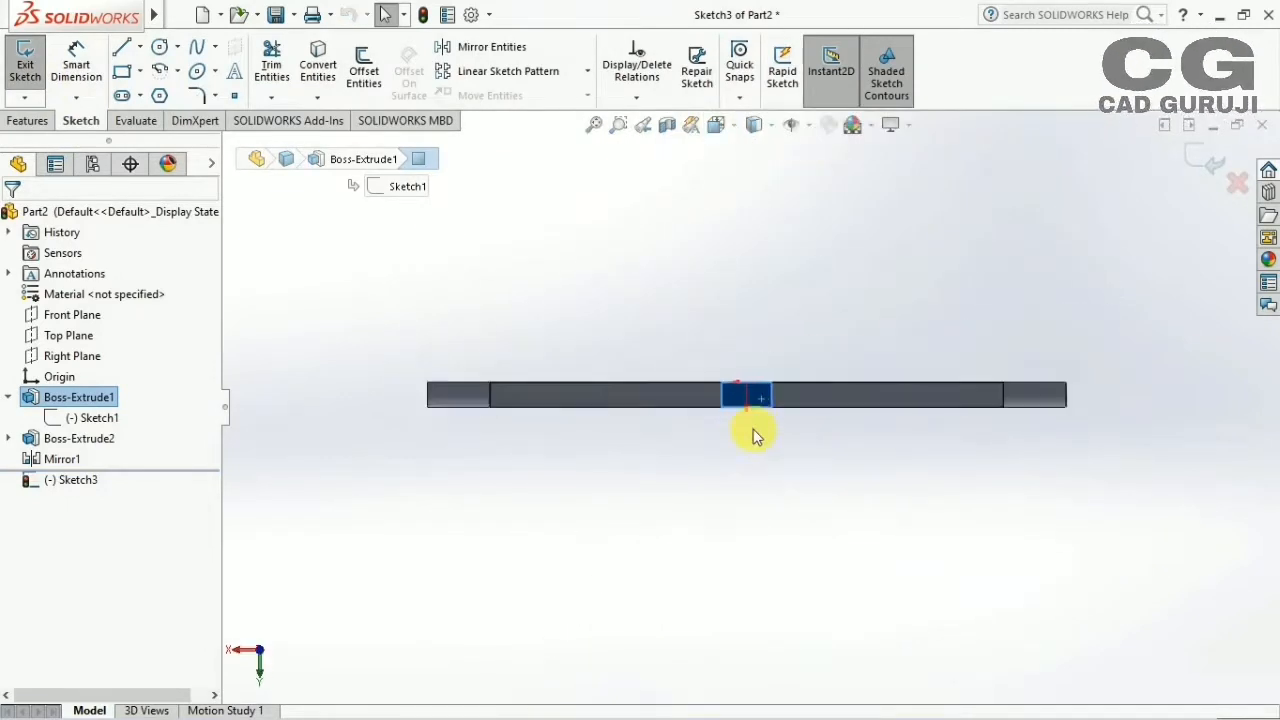
Draw a circle on the stem's end face, aligned with the origin, and dimension its diameter as 20 mm
scroll(720, 415, "up", 3)
left_click(160, 47)
left_click(740, 452)
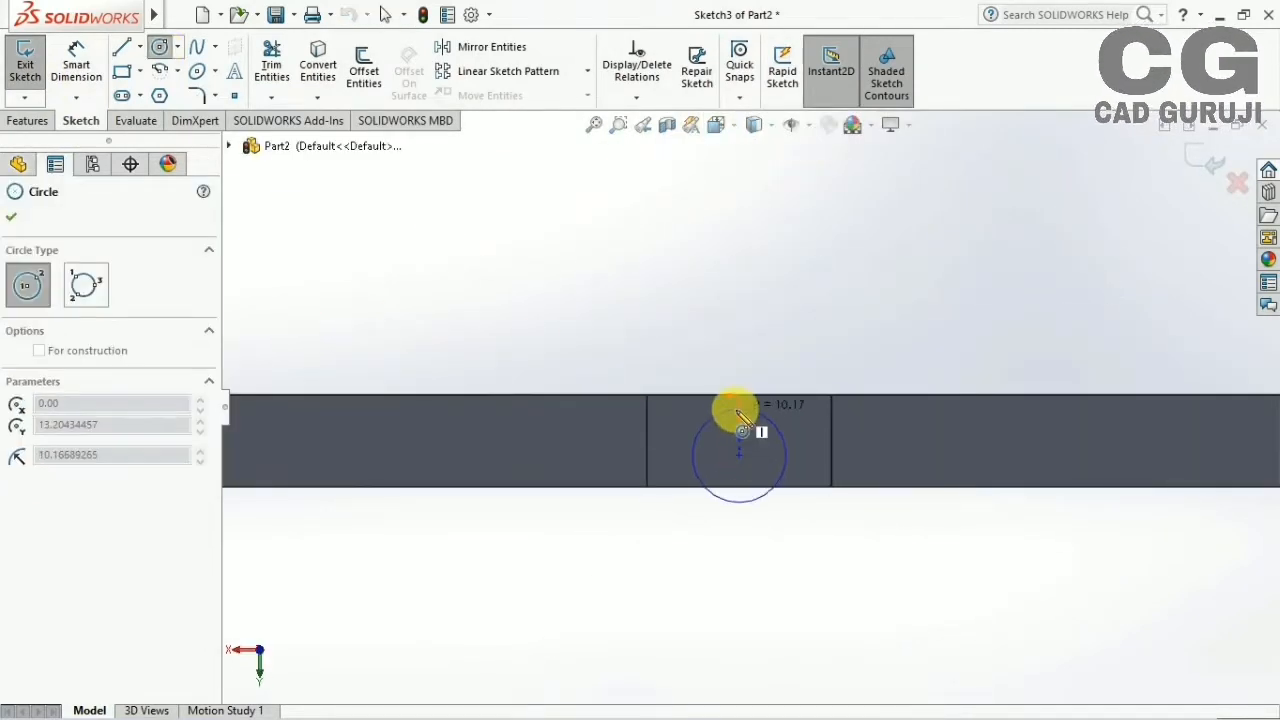
left_click(742, 416)
left_click(76, 65)
left_click(752, 417)
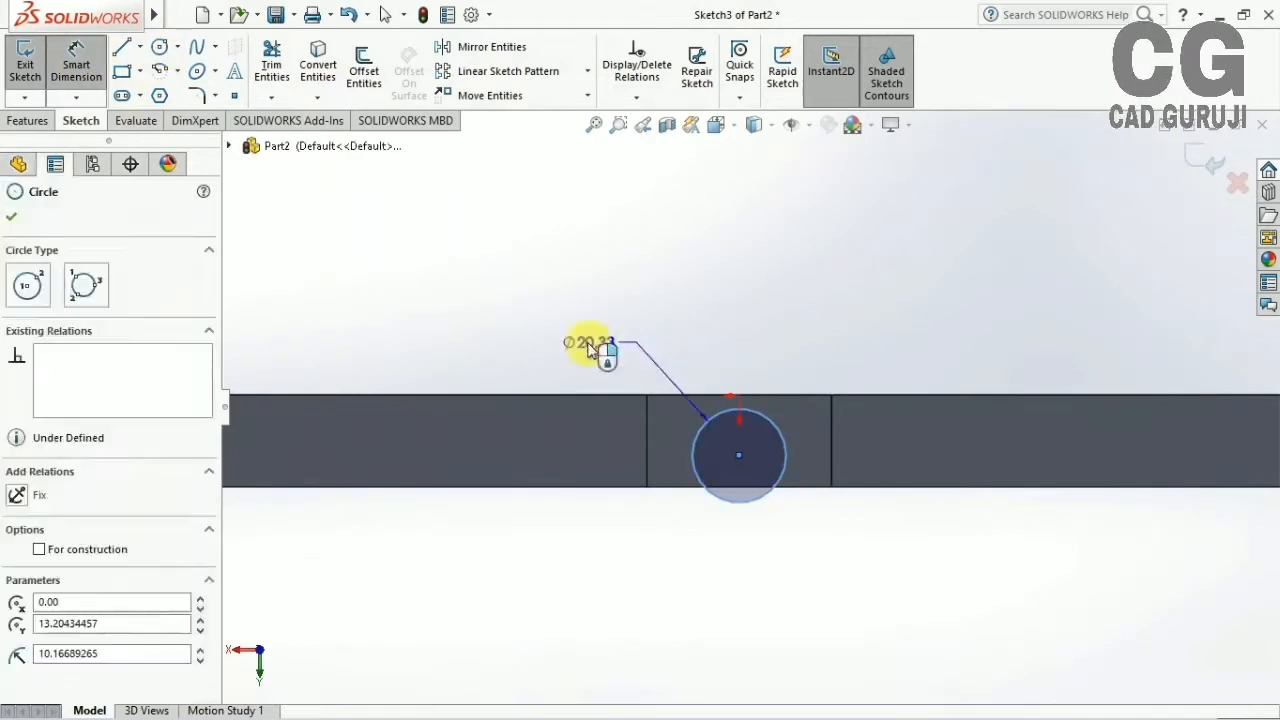
left_click(588, 348)
type("20")
key("Return")
Dimension the circle's centre 10 mm from the lower edge of the stem's end face
left_click(740, 456)
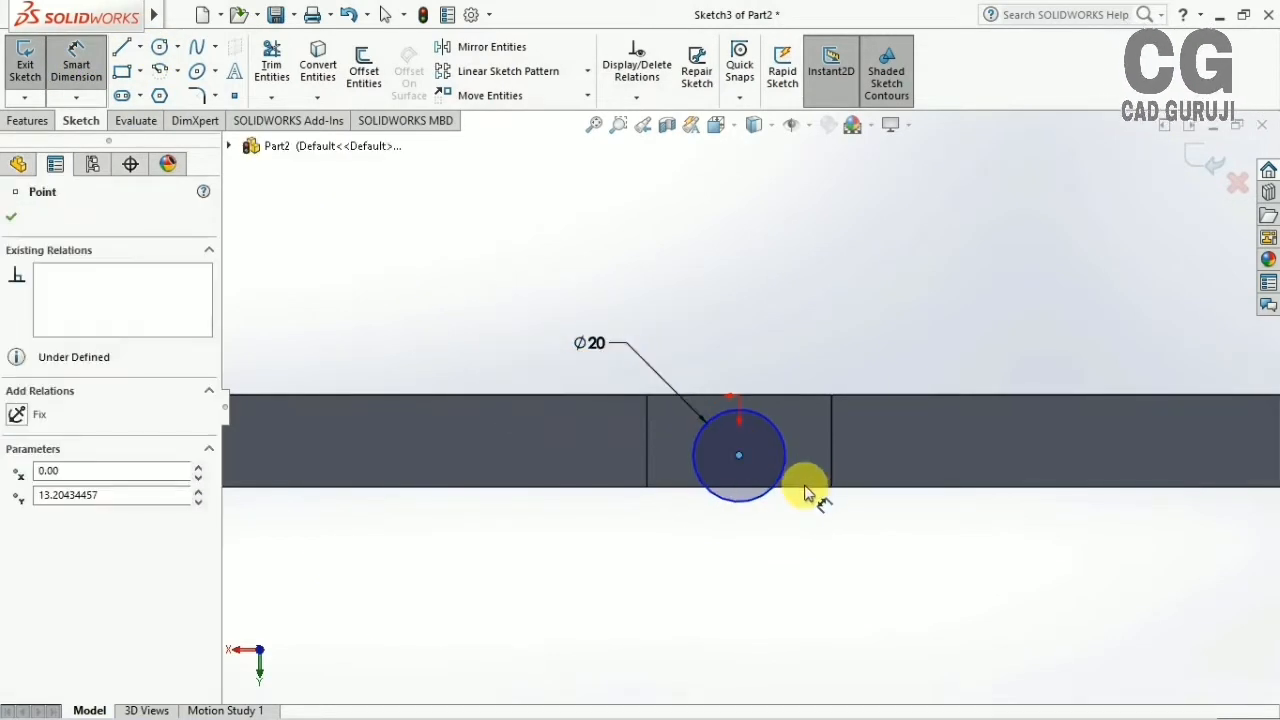
left_click(773, 562)
type("10")
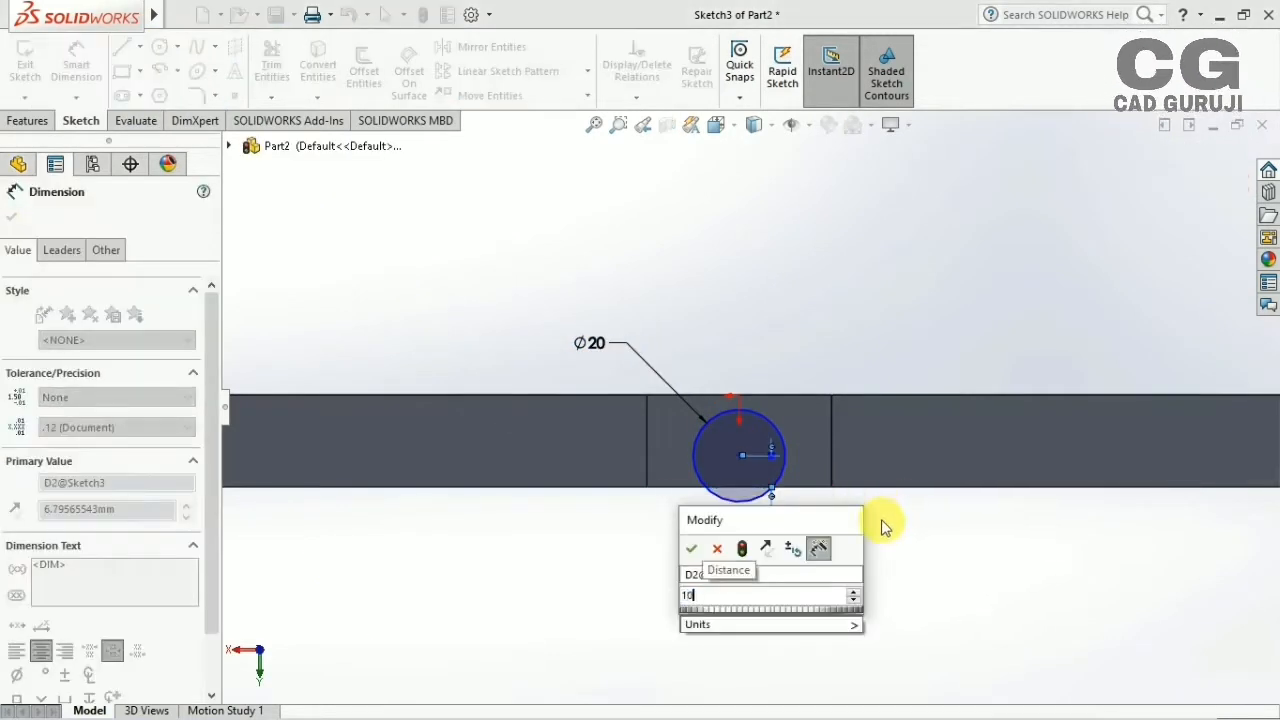
key("Return")
key("Escape")
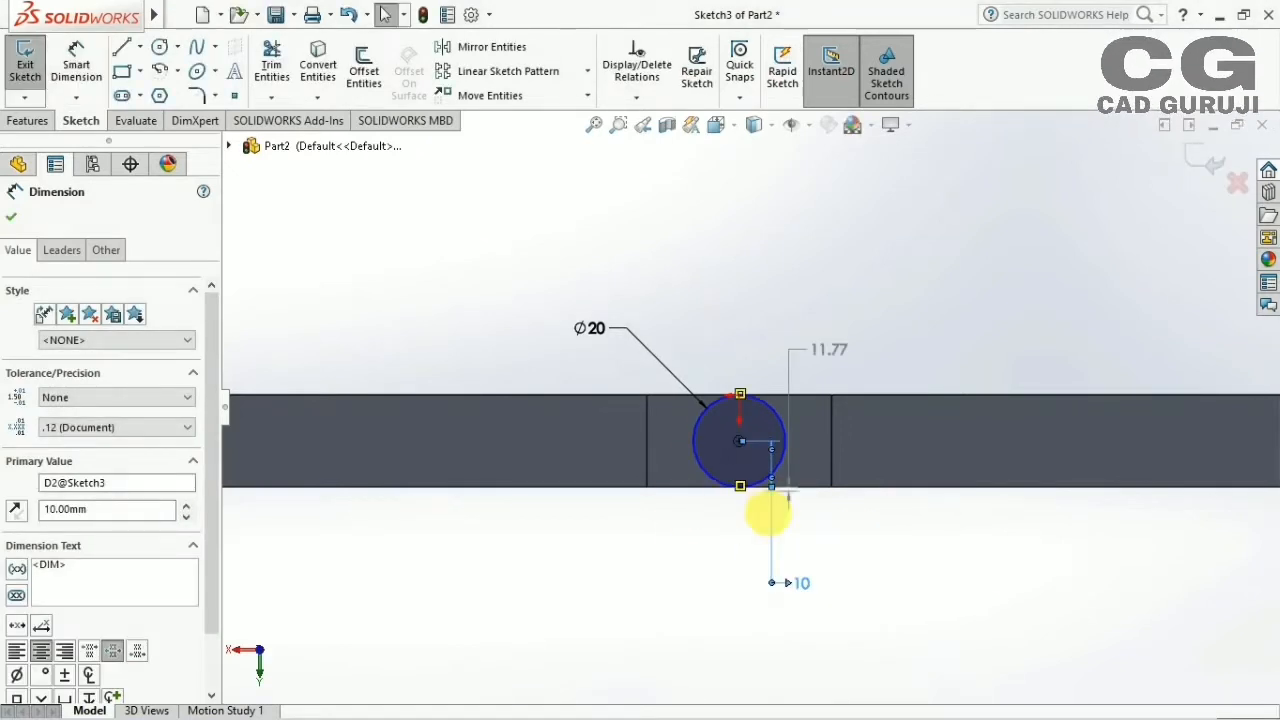
right_click(820, 437)
left_click(56, 62)
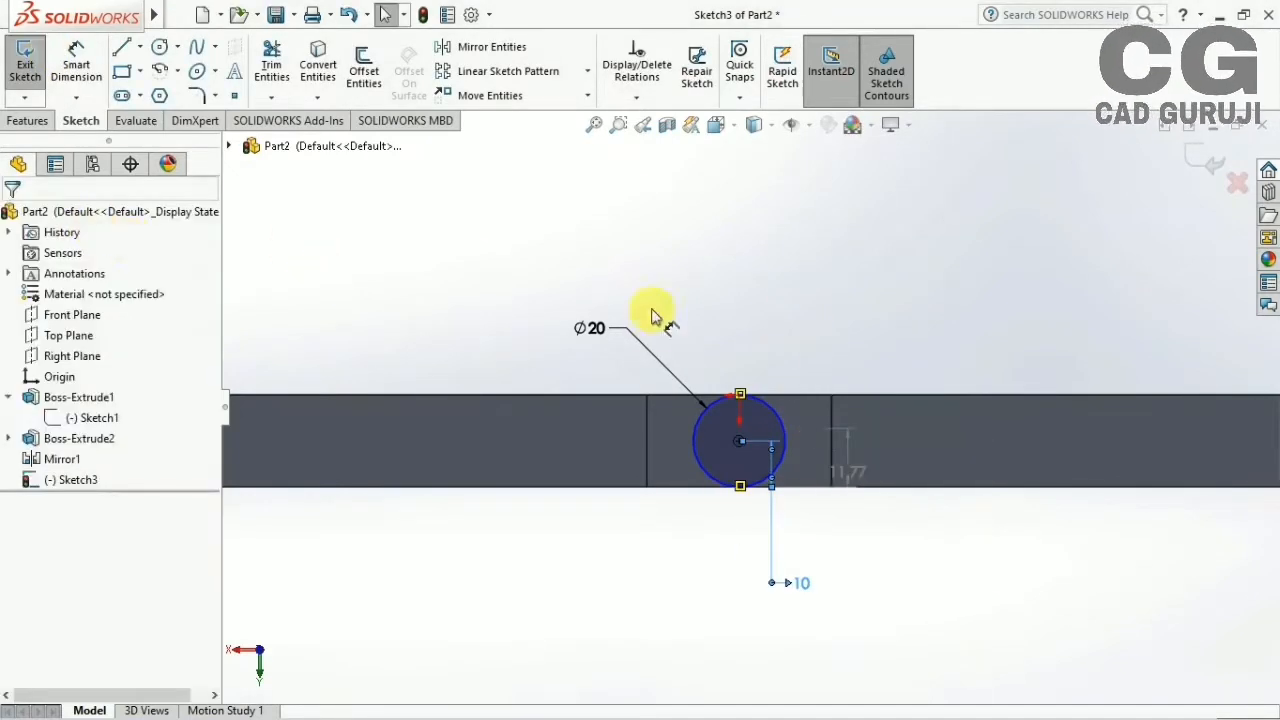
left_click(14, 220)
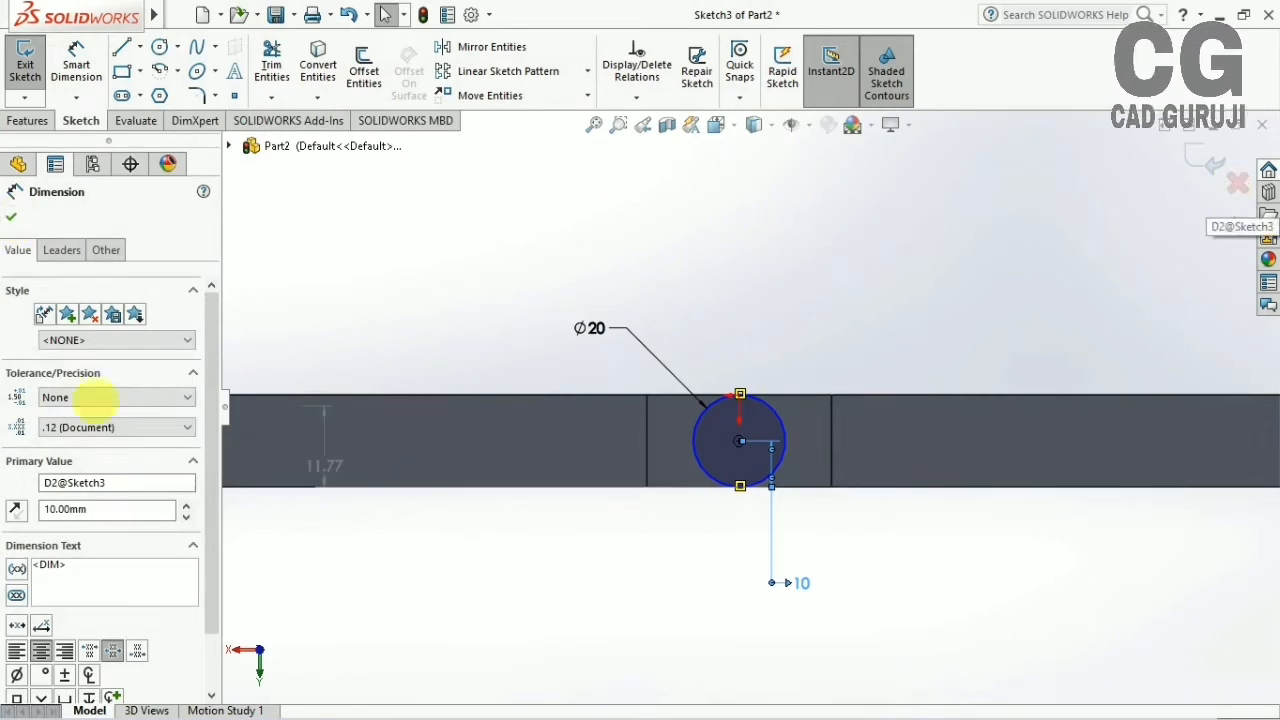
left_click(740, 500)
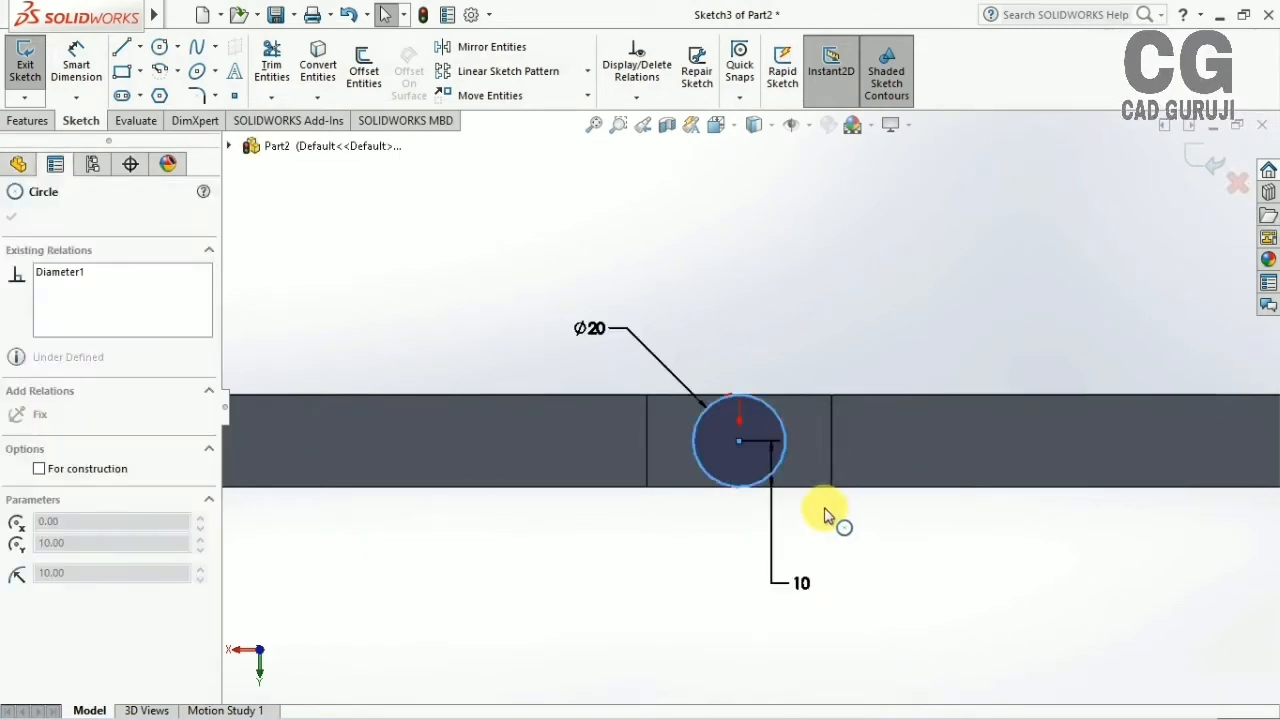
left_click(606, 543)
left_click(786, 443)
left_click(628, 560)
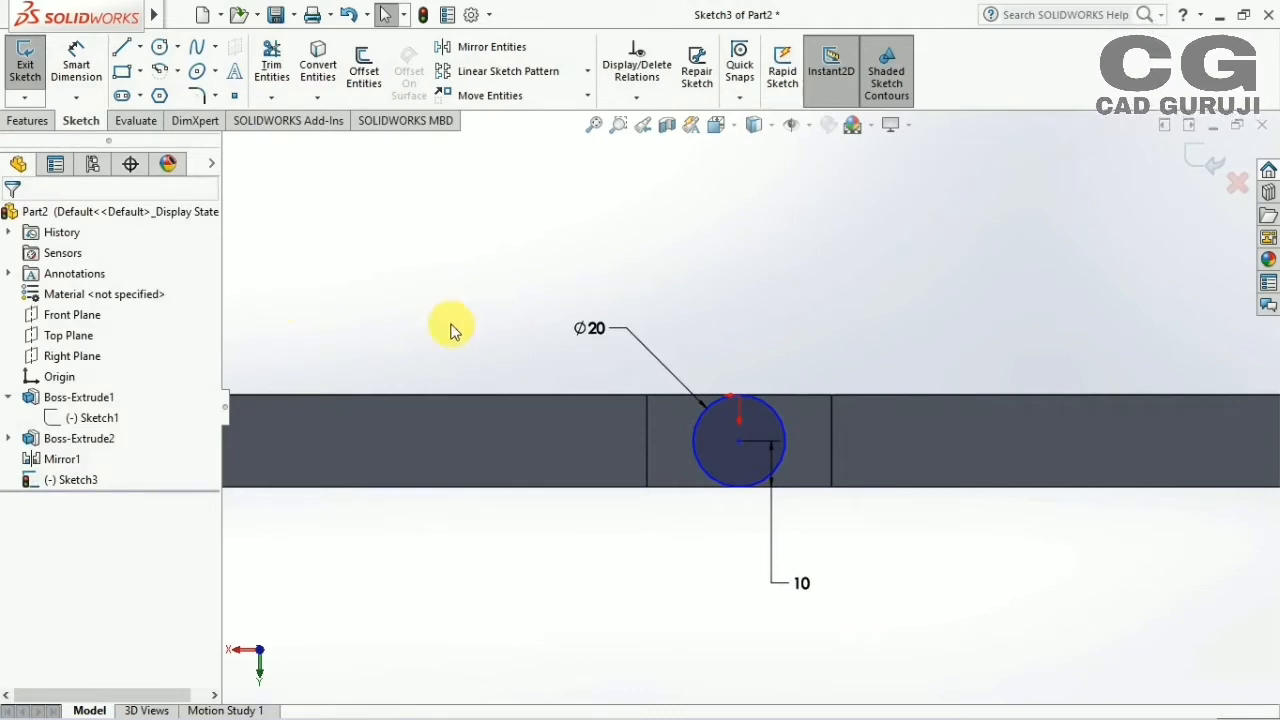
Extrude the 20 mm circle outward from the stem's end face as a third cylindrical pin
left_click(737, 434)
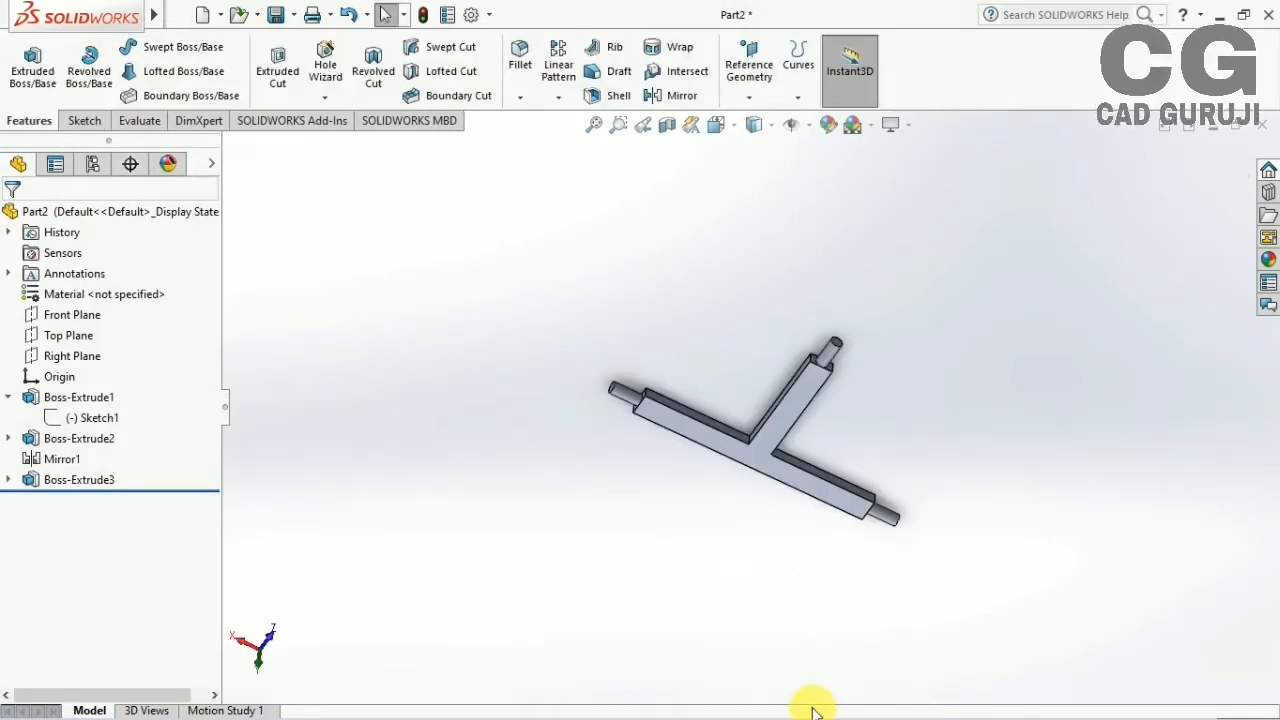
key("ctrl+1")
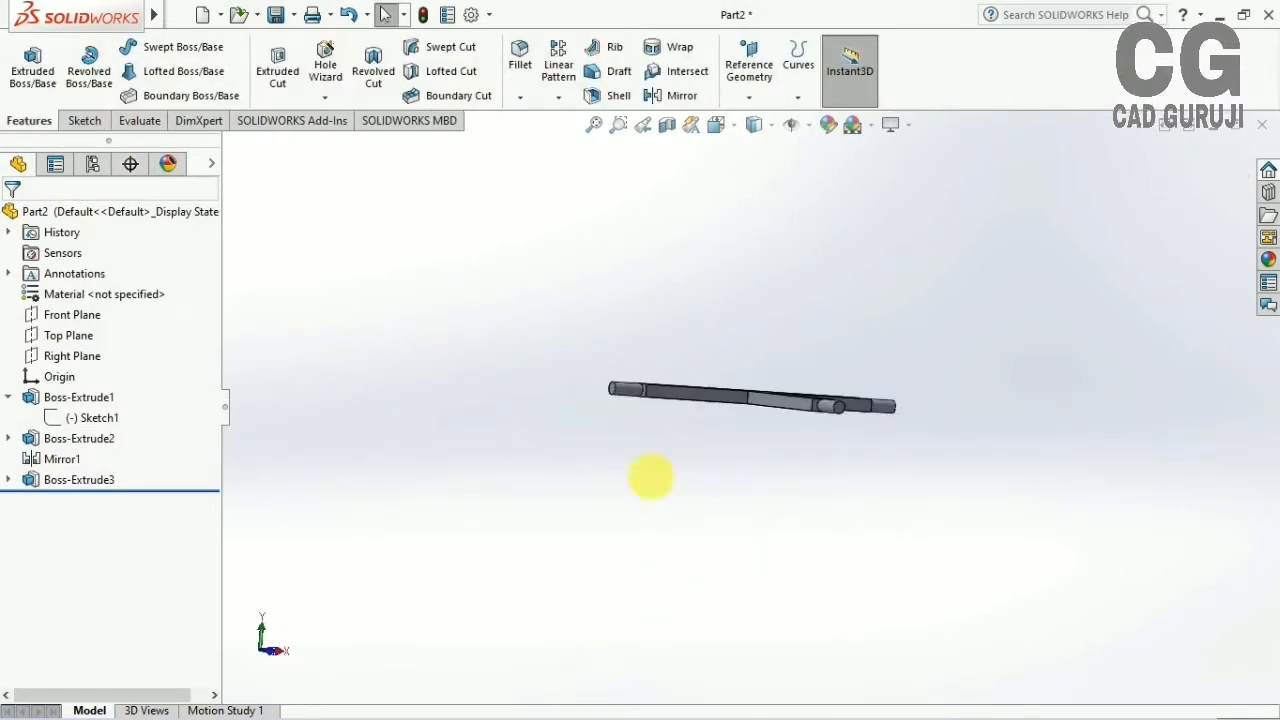
Save the part in the Documents folder under the file name "occilating shaft"
key("ctrl+s")
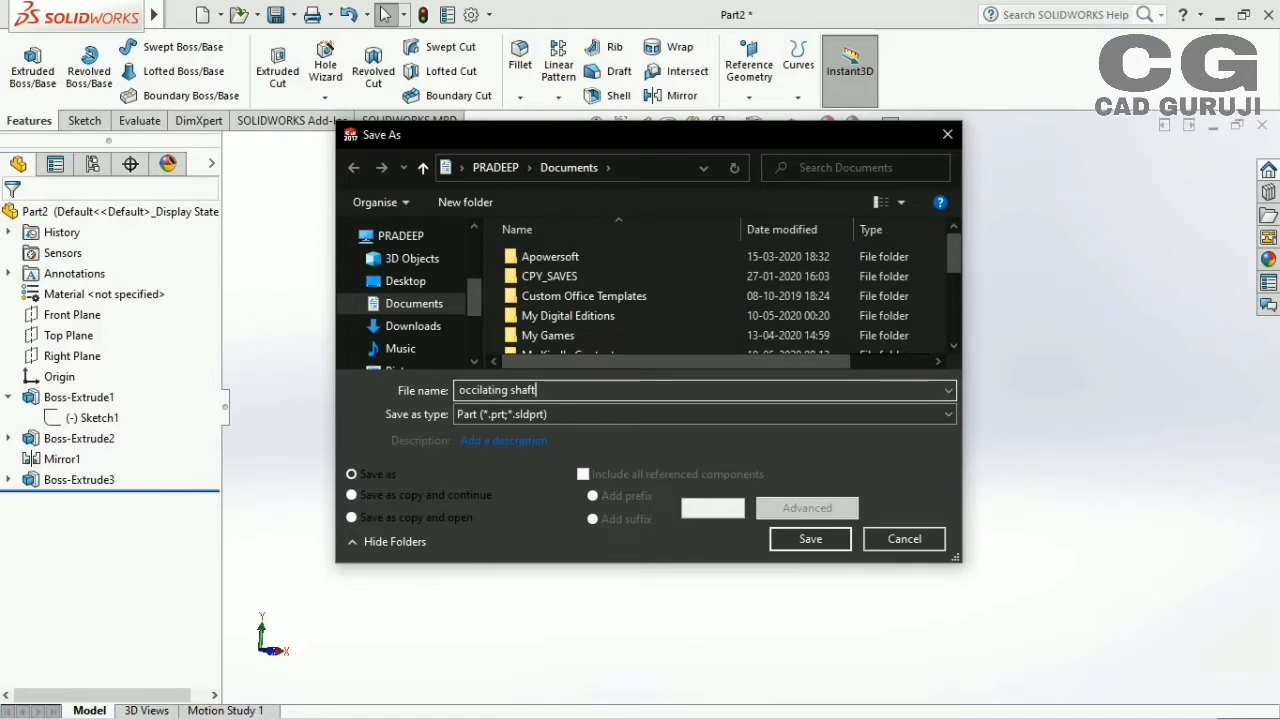
key("Return")
middle_click_drag(855, 540, 486, 580)
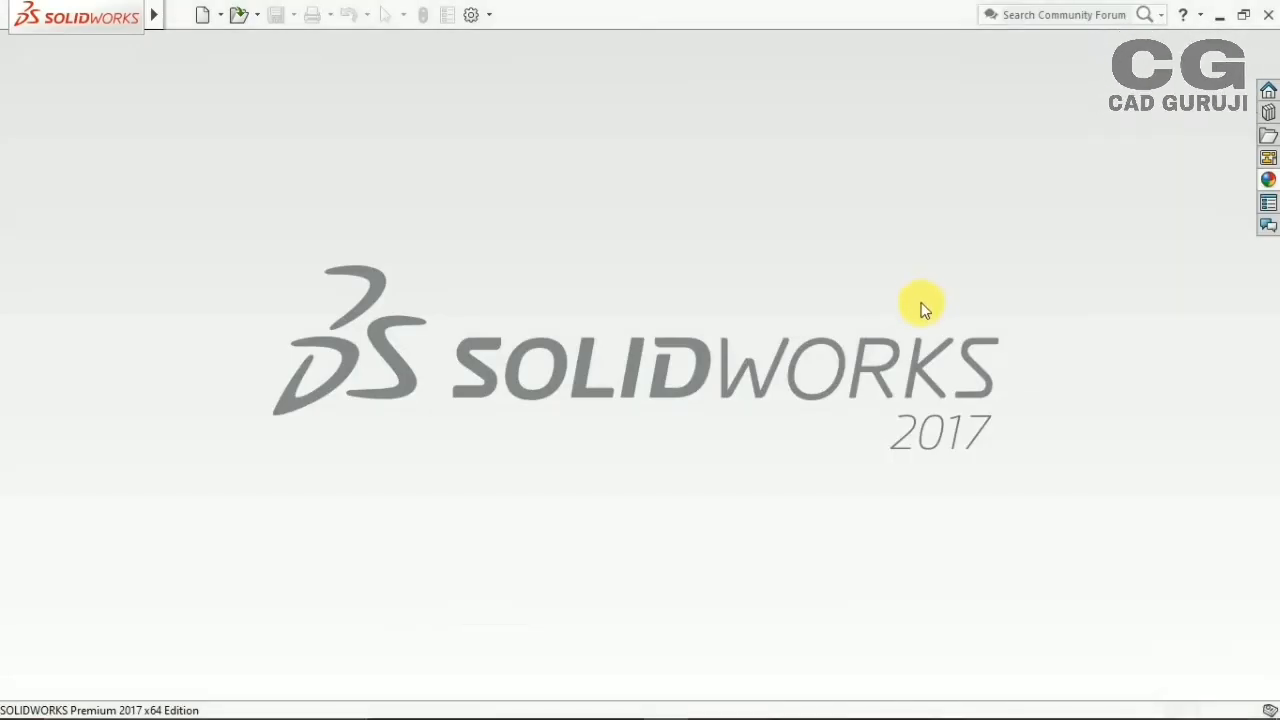
Create a new part document for the blade and start a sketch on the Top Plane
left_click(200, 15)
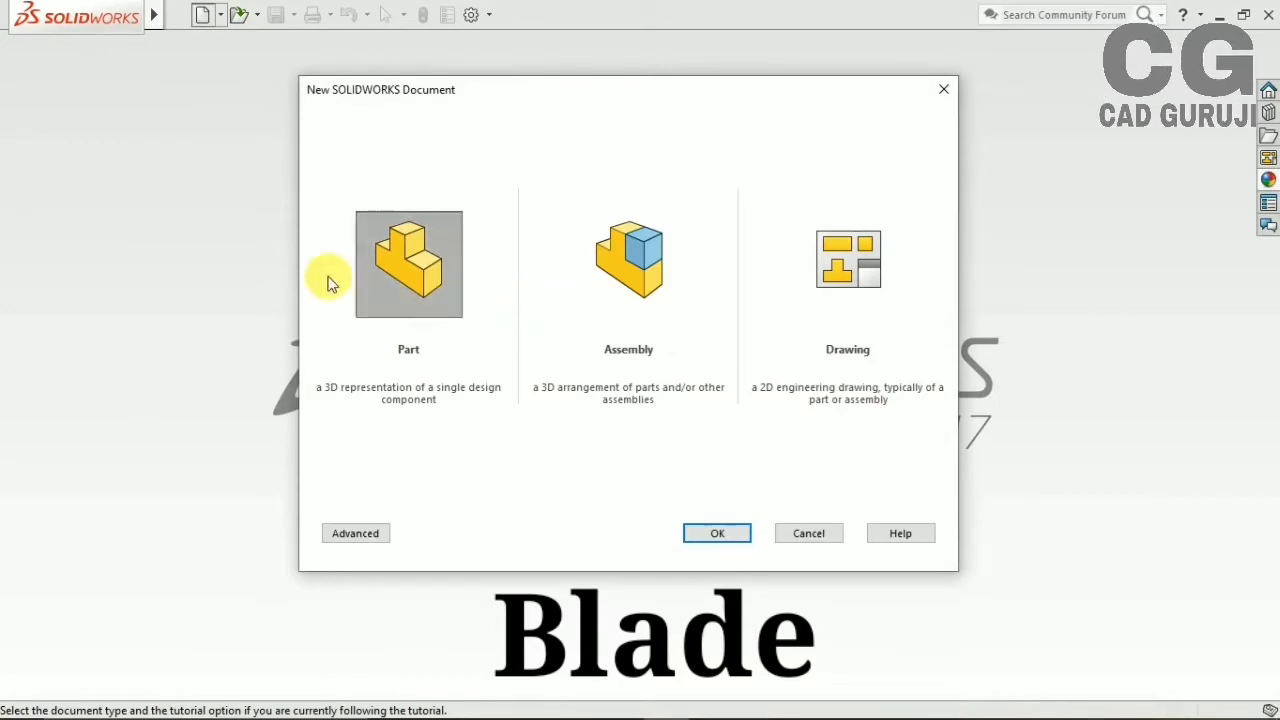
left_click(690, 535)
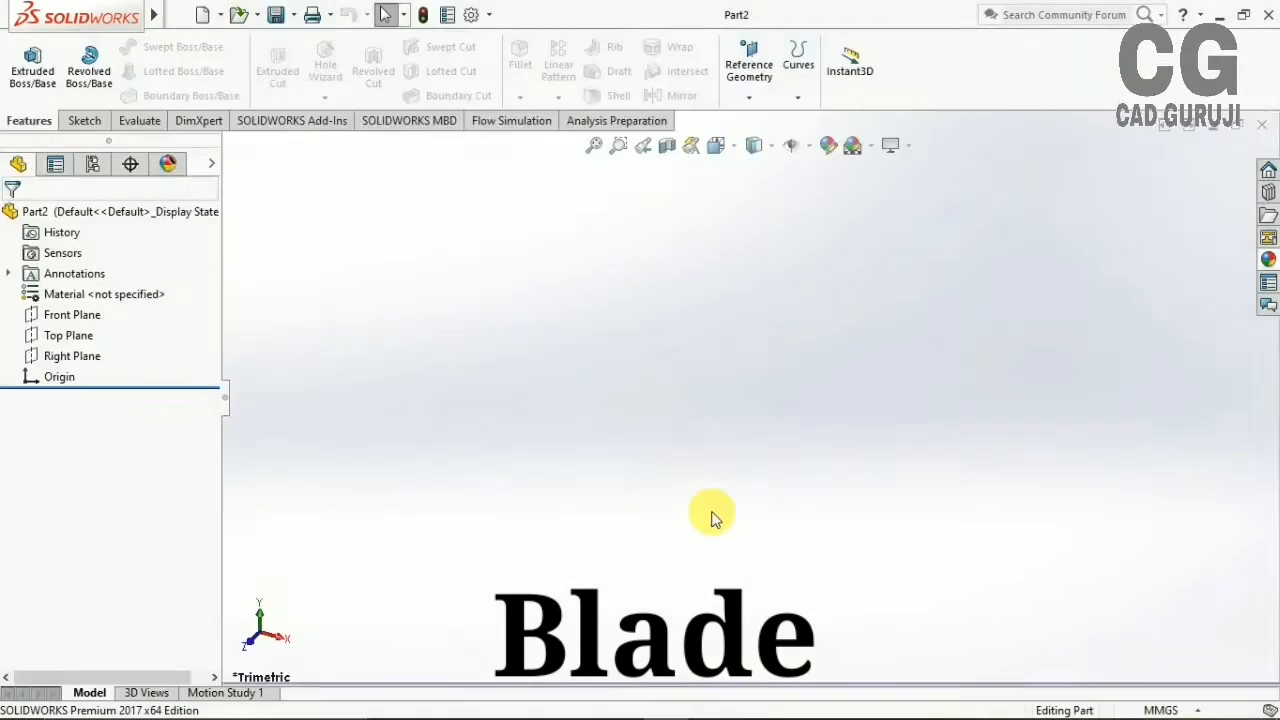
left_click(72, 336)
left_click(80, 309)
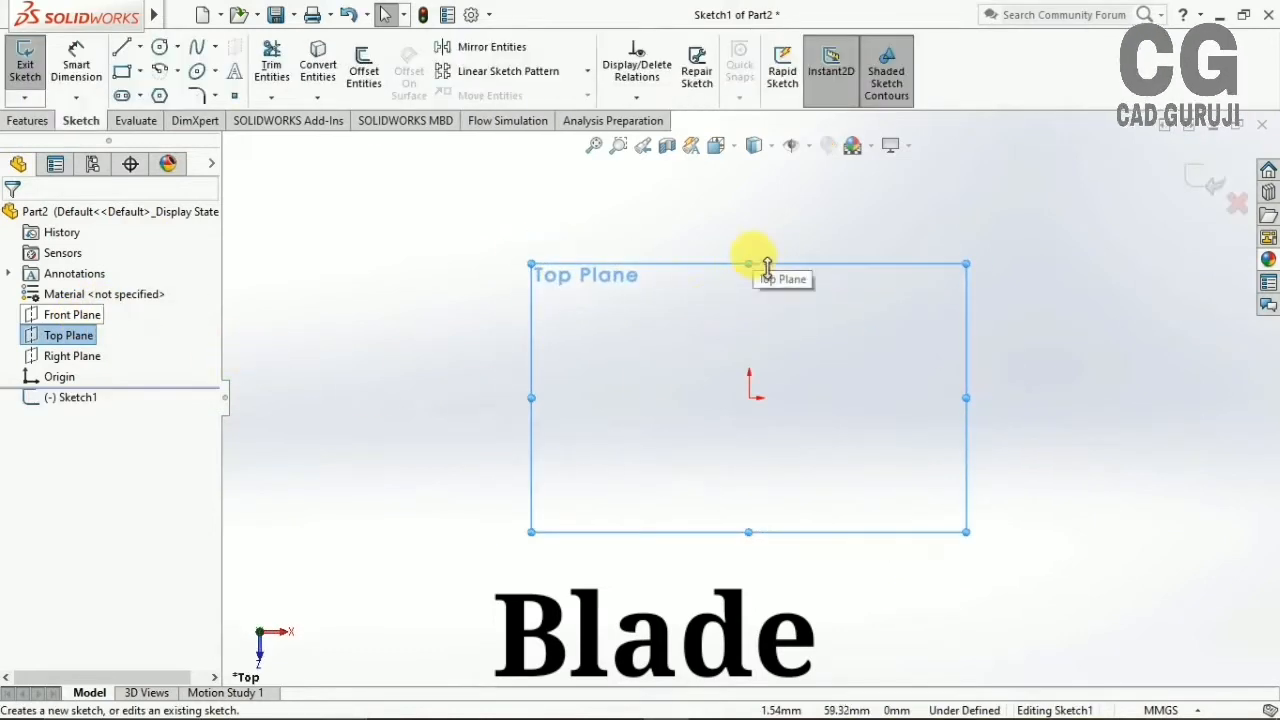
Sketch a closed four-sided blade profile from the origin, with a horizontal upper edge about 91 mm long, two vertical sides and a slanted lower edge
left_click(121, 47)
left_click(752, 404)
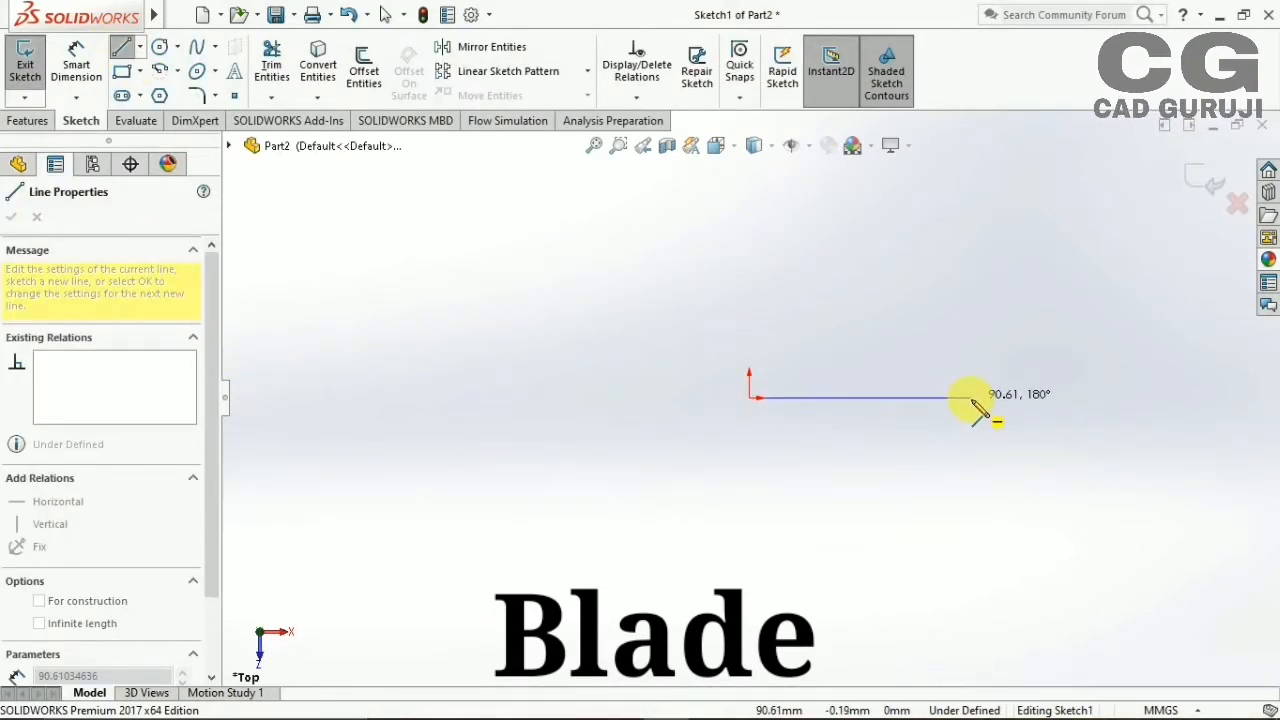
left_click(970, 398)
left_click(970, 468)
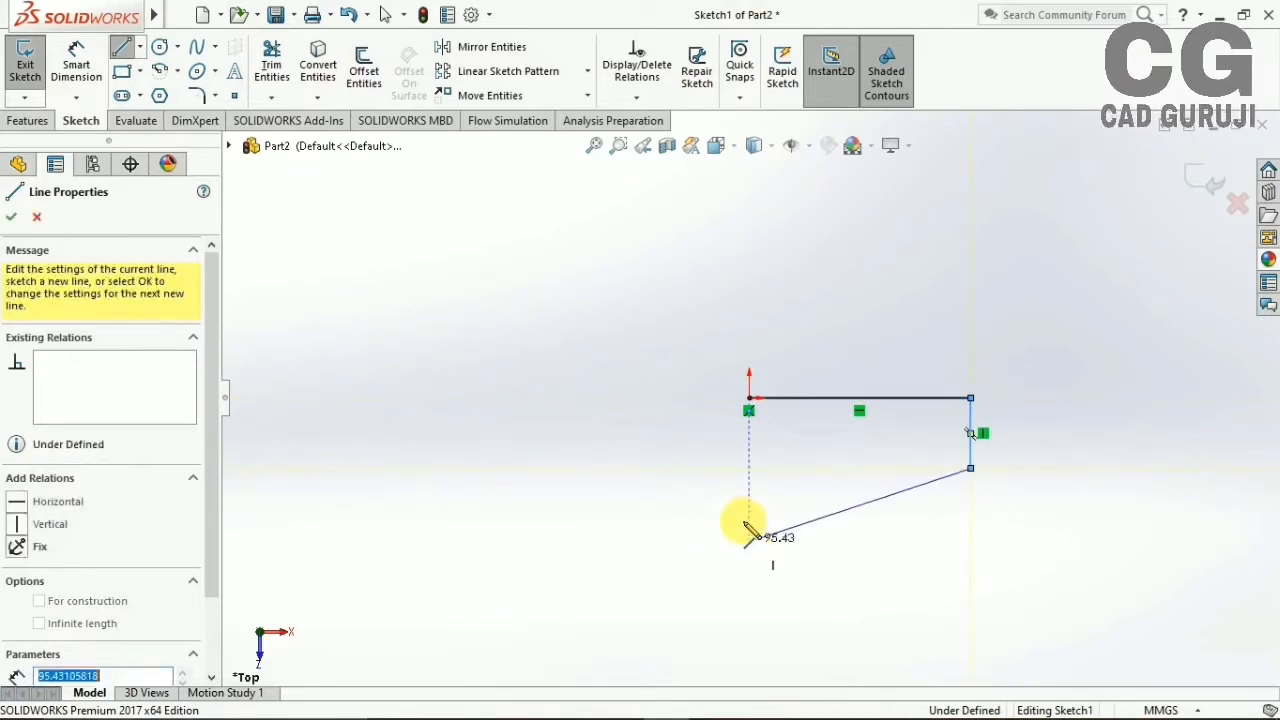
left_click(749, 541)
left_click(749, 399)
Dimension the angle between the blade profile's longer vertical side and slanted lower edge as 75°
left_click(75, 62)
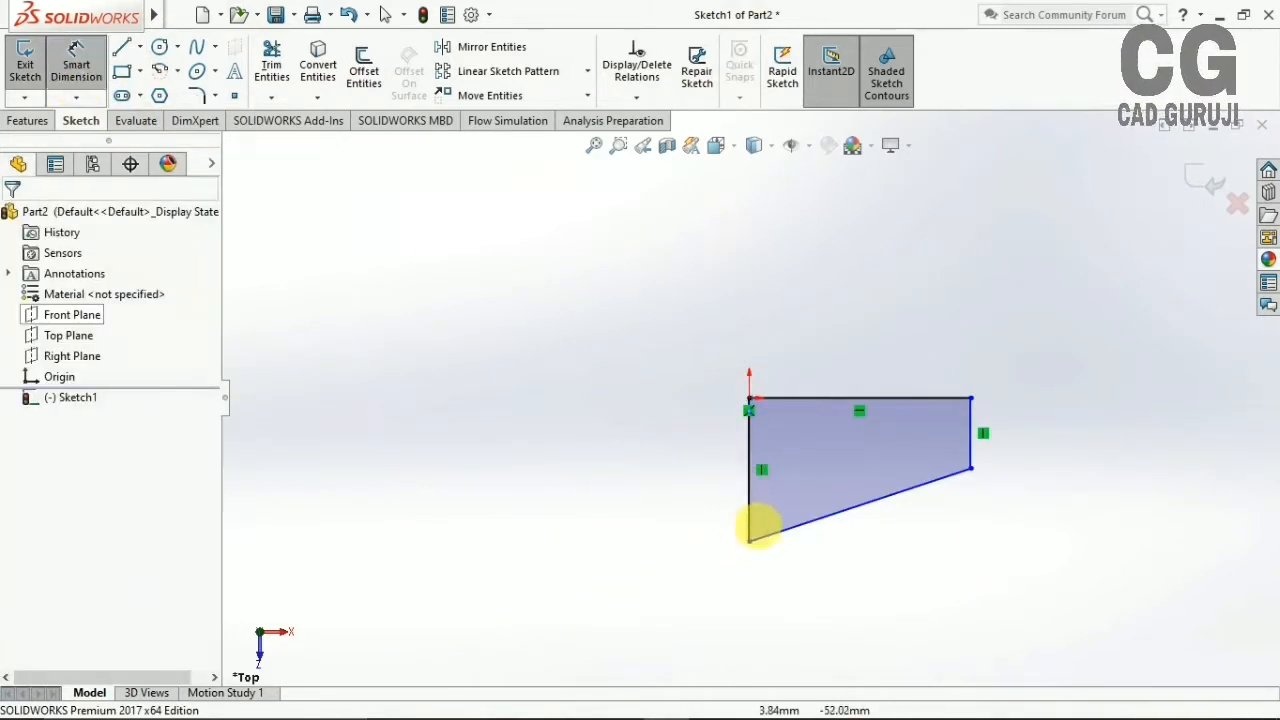
left_click(749, 508)
left_click(782, 532)
left_click(788, 501)
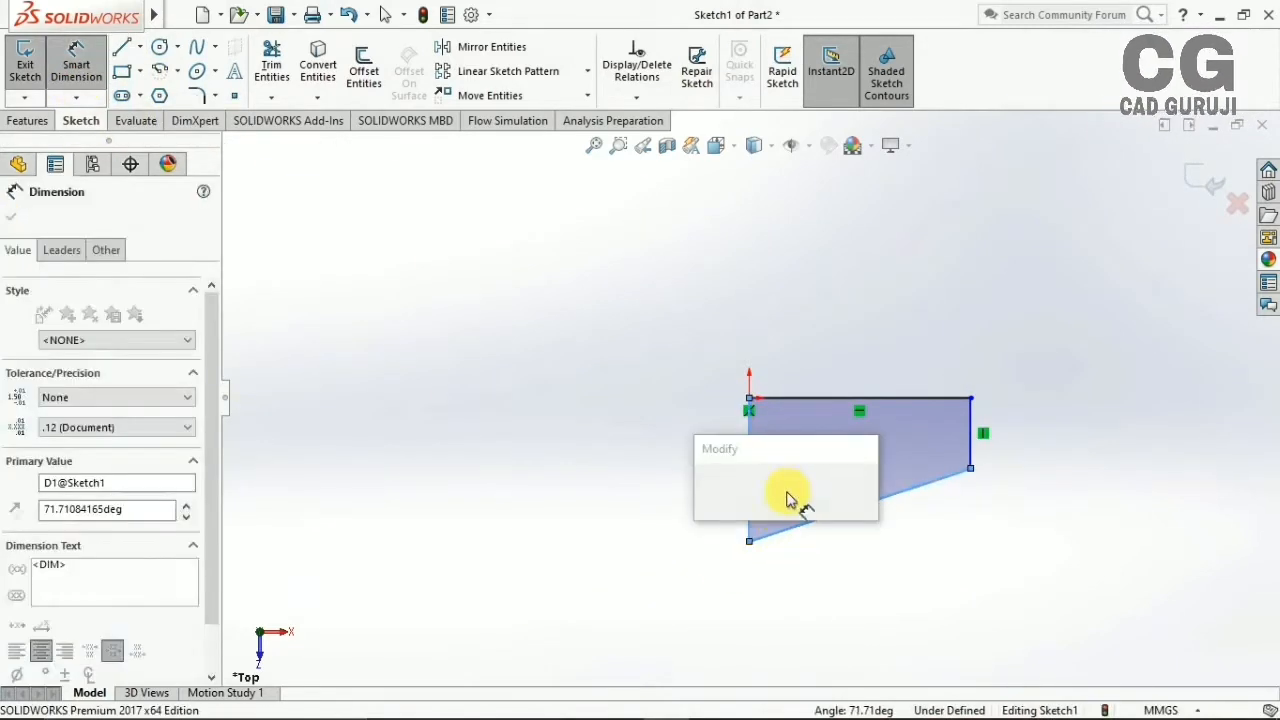
type("75")
key("Return")
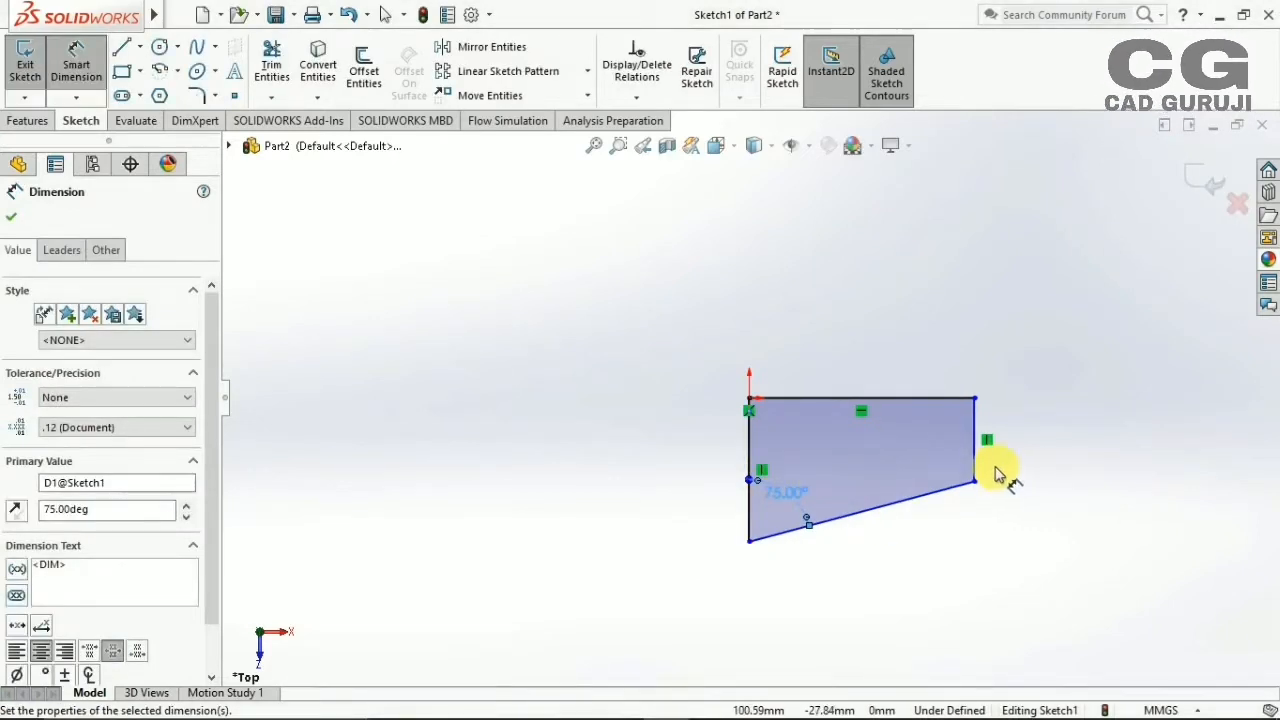
Add a driven angle dimension between the slanted lower edge and the shorter vertical side
left_click(955, 489)
left_click(975, 449)
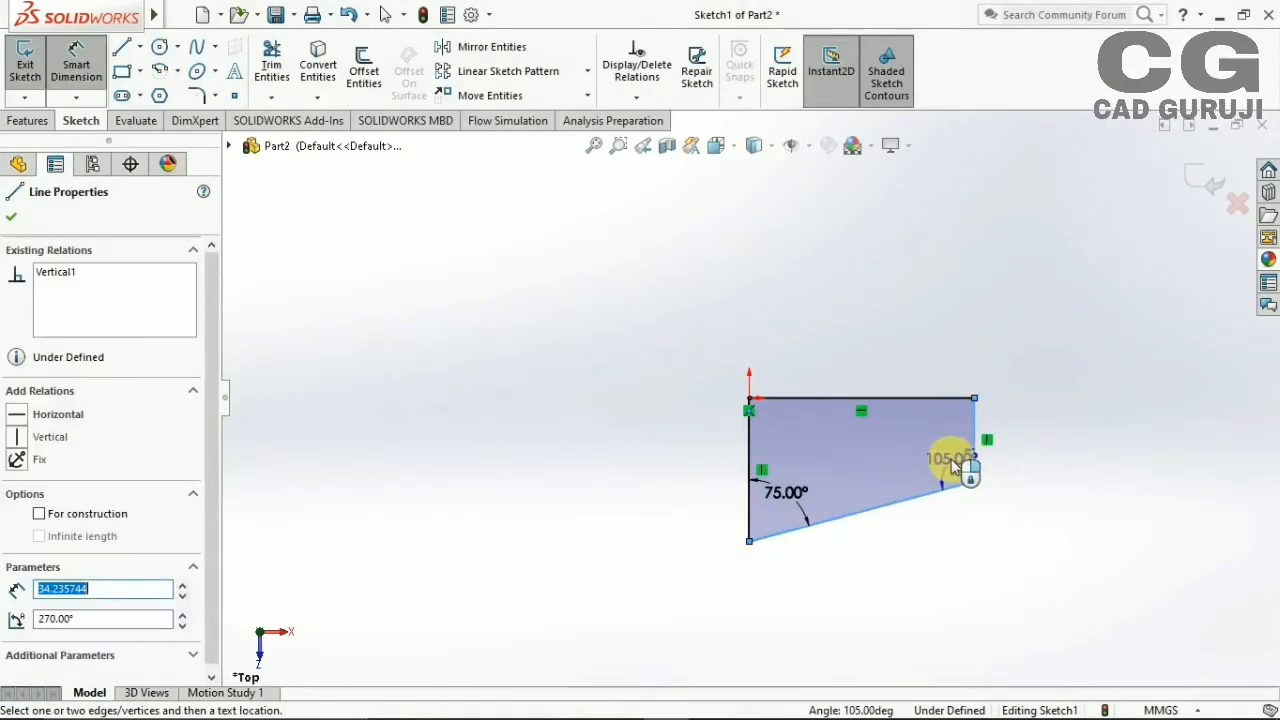
left_click(952, 458)
left_click(738, 364)
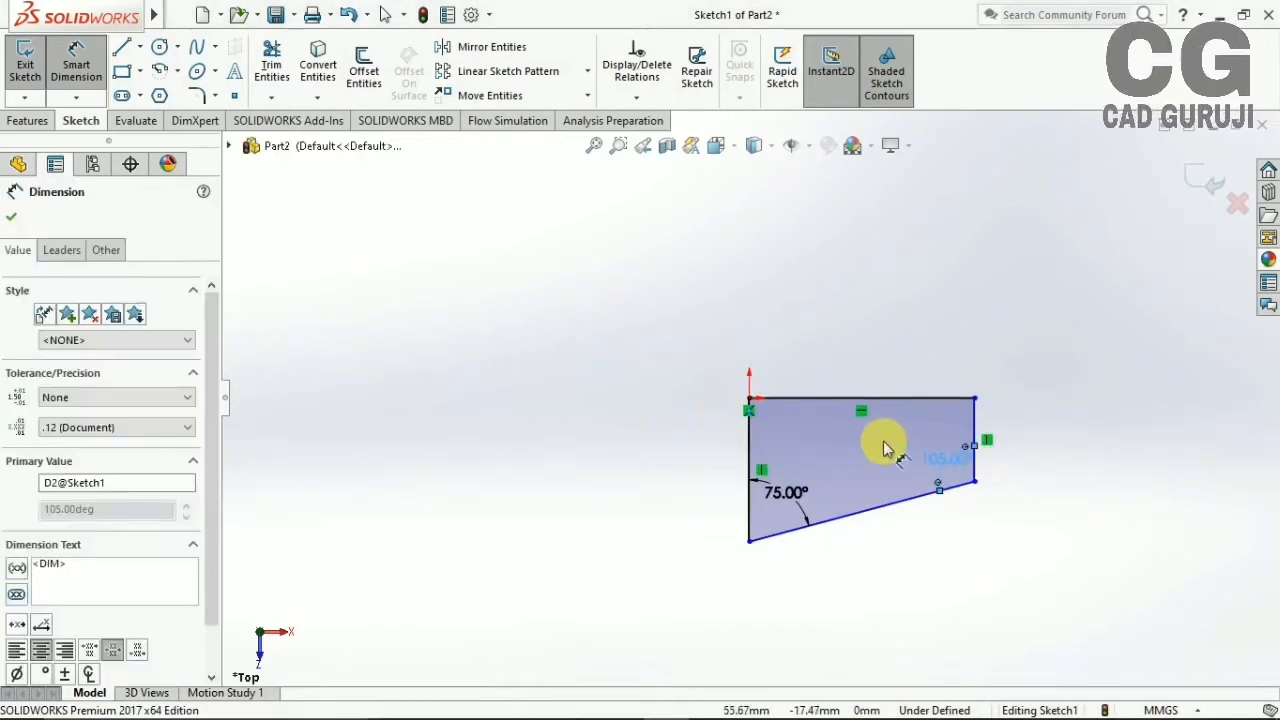
Set the length of the blade profile's horizontal upper edge to 228 mm
left_click(893, 404)
left_click(891, 337)
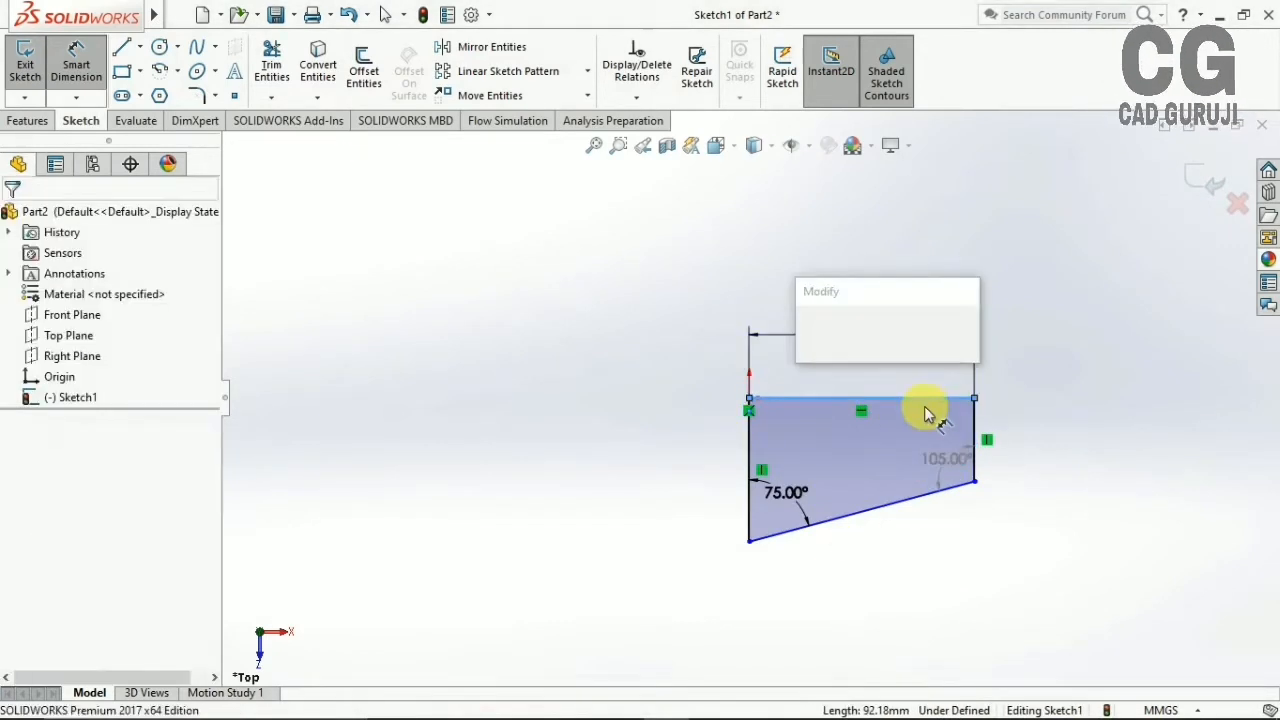
type("400")
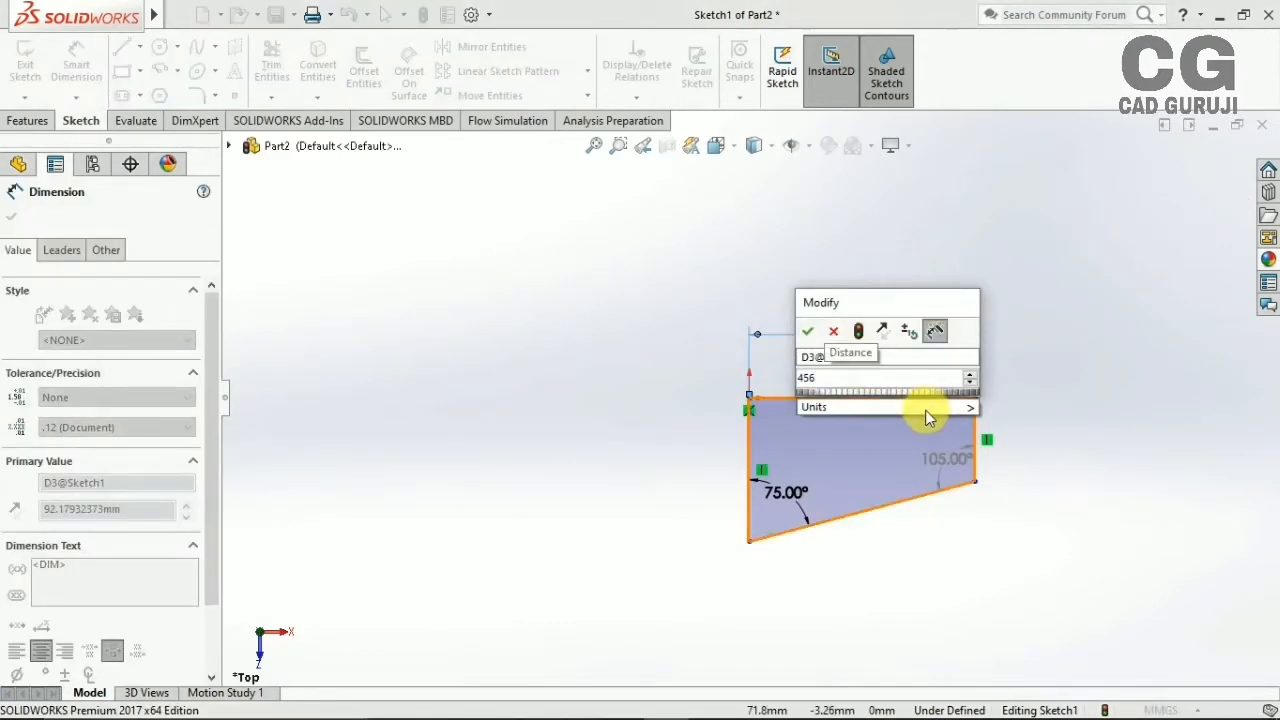
key("Return")
right_click(1005, 363)
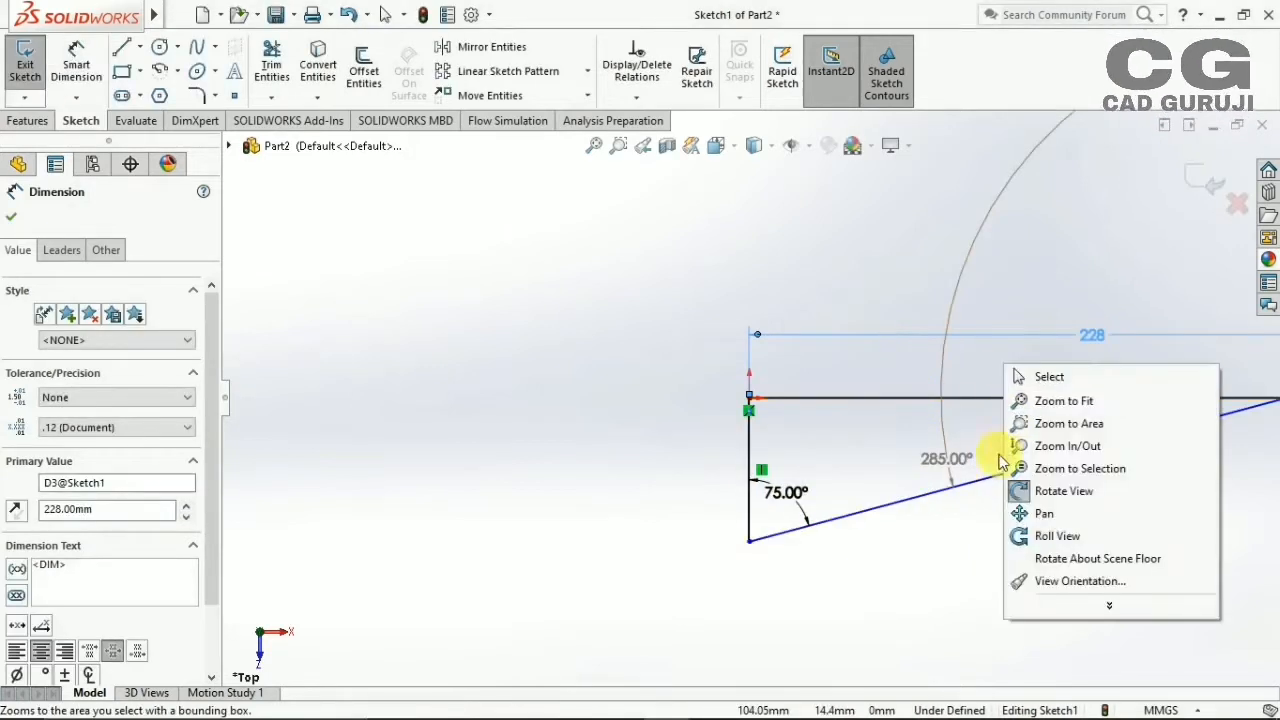
left_click(899, 447)
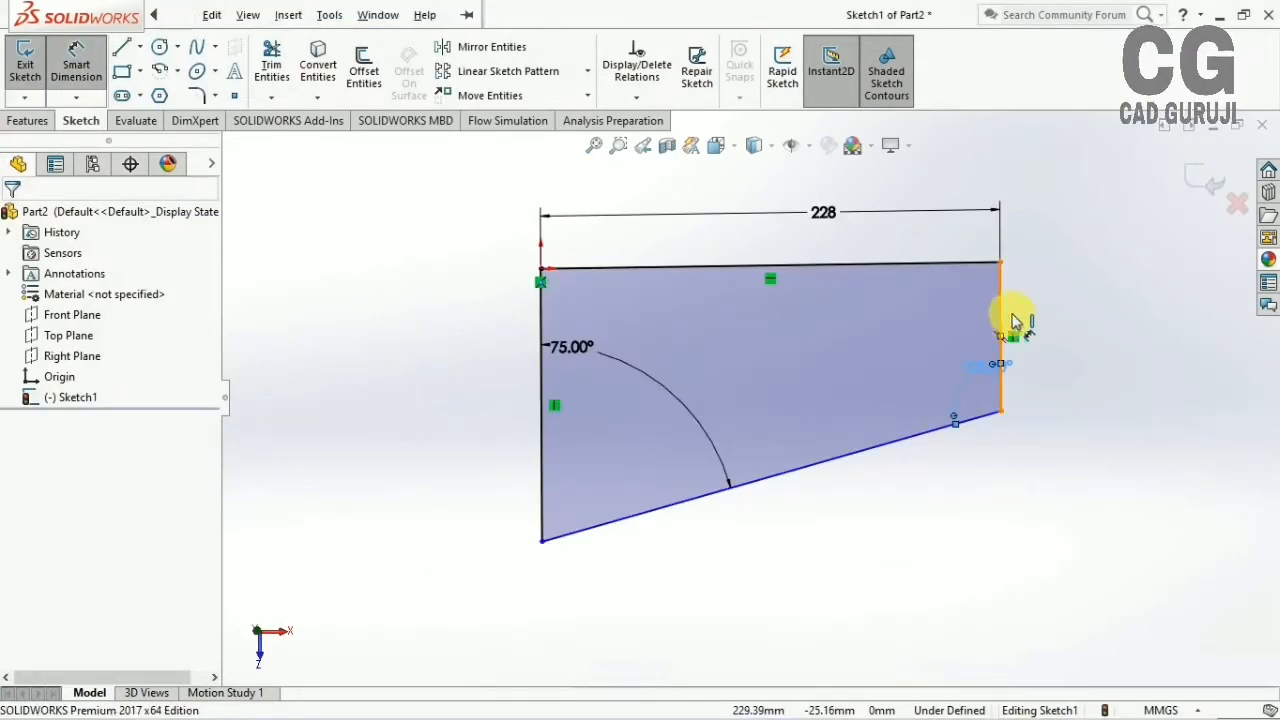
Dimension the shorter vertical side of the blade profile as 140 mm
left_click(1015, 320)
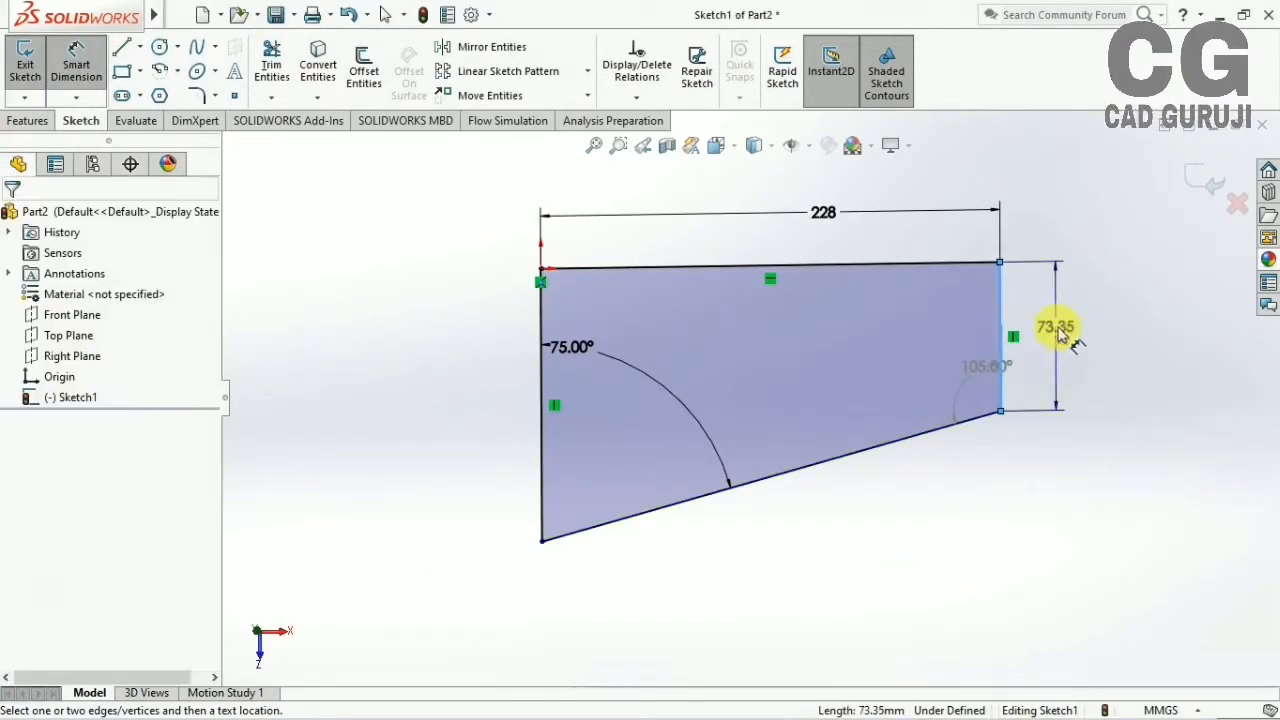
left_click(1057, 330)
key("Return")
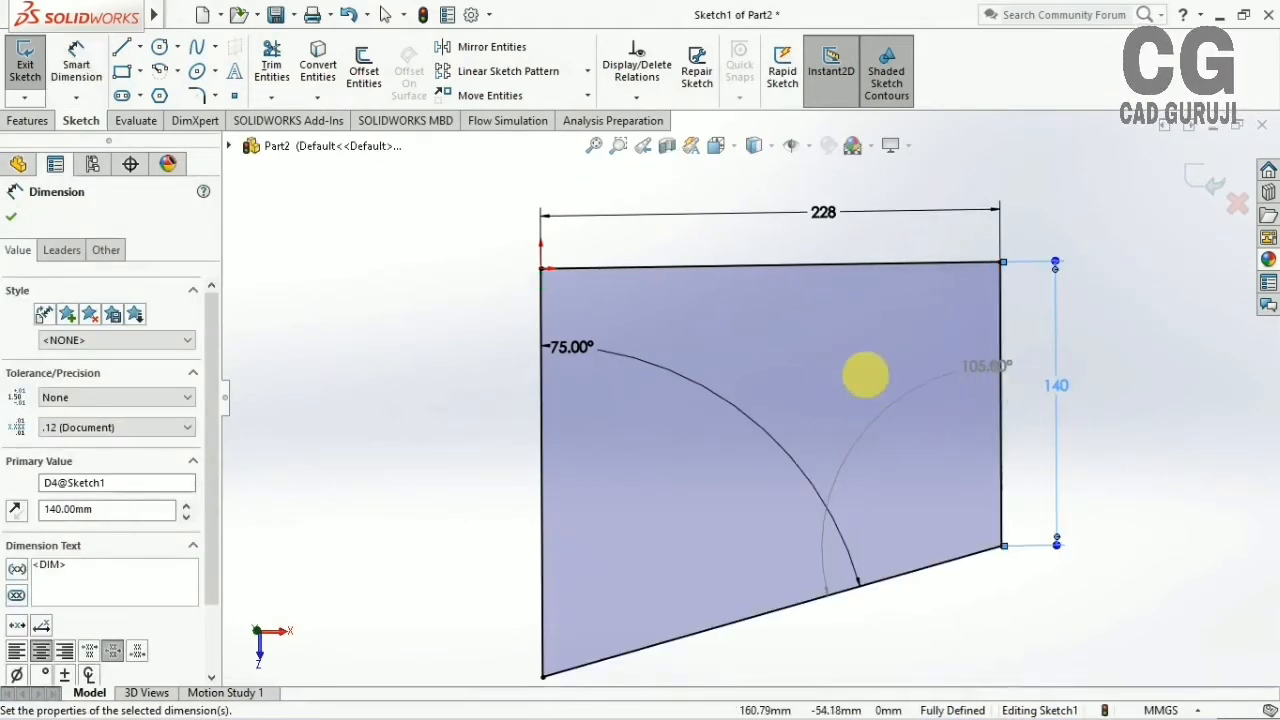
key("Escape")
Close the blade profile sketch and extrude it upward to a blind depth of 5 mm
middle_click_drag(986, 257, 950, 313, "ctrl")
scroll(760, 405, "up", 8)
scroll(666, 597, "down", 6)
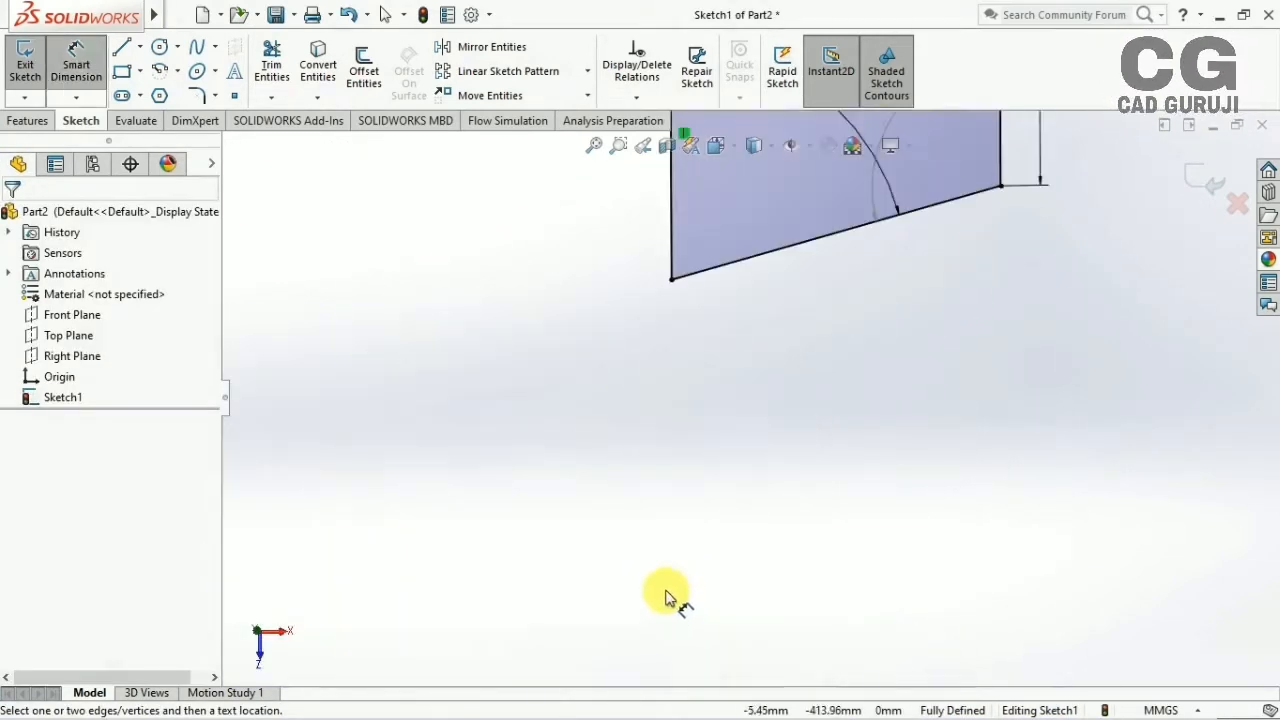
scroll(820, 340, "up", 5)
scroll(837, 303, "down", 5)
scroll(815, 253, "down", 2)
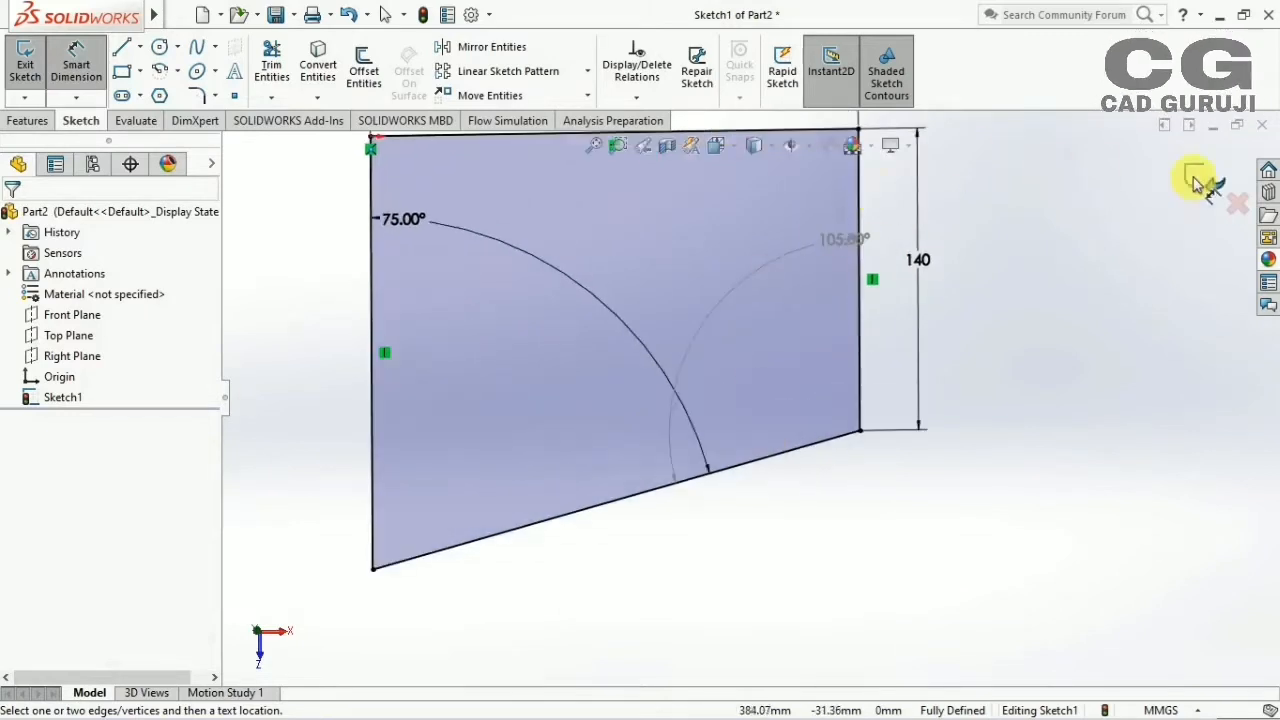
left_click(1210, 182)
left_click(50, 75)
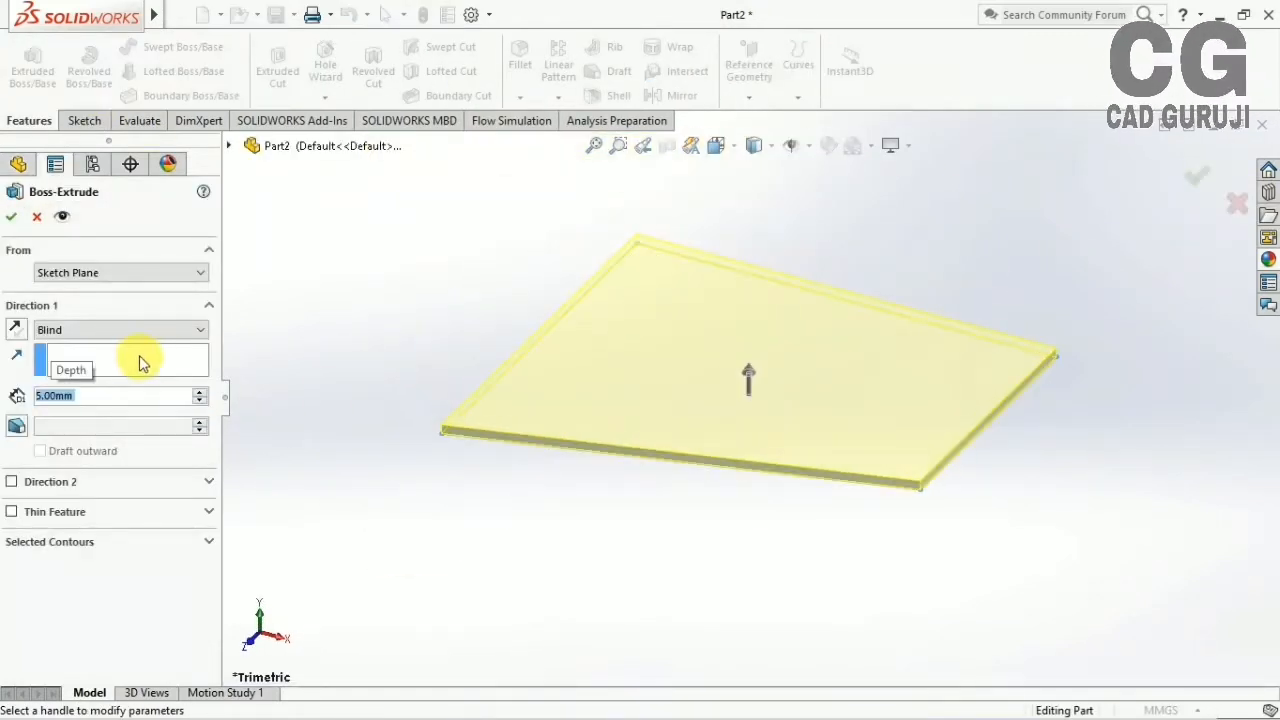
key("Return")
Start a sketch on the narrow end face of the blade's 140 mm side, seen from the right
middle_click_drag(863, 571, 820, 484)
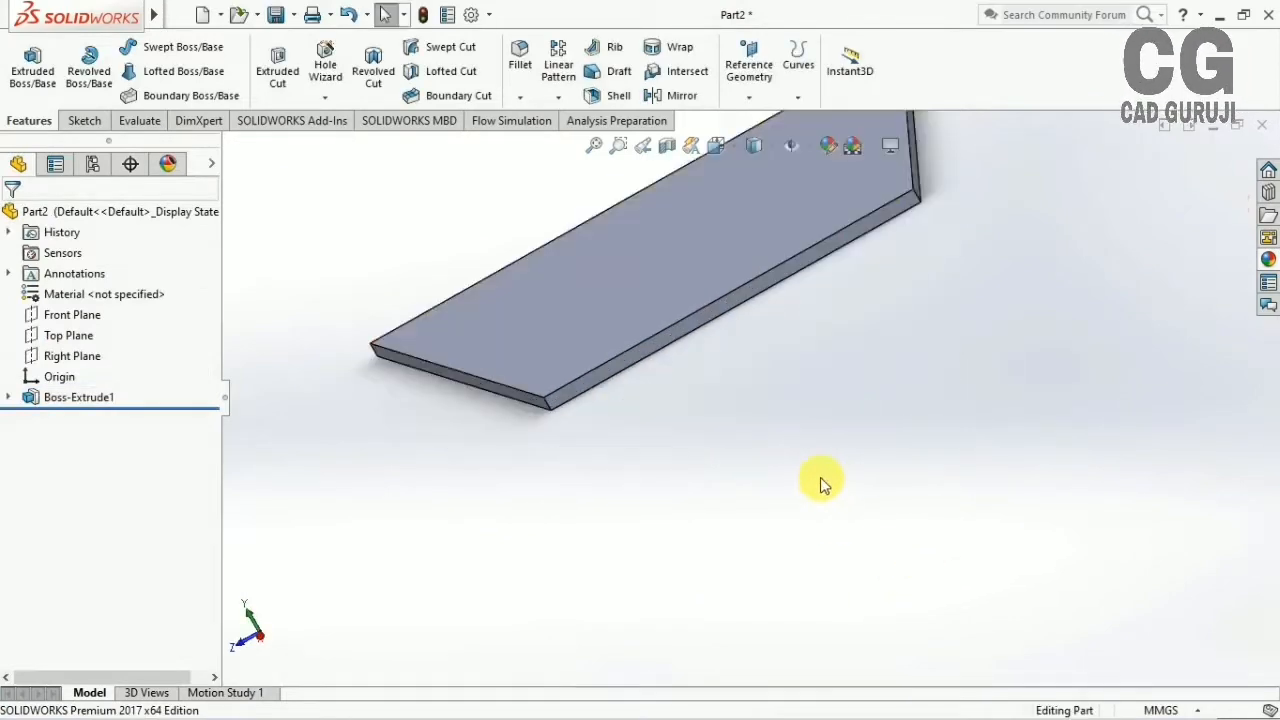
scroll(612, 295, "down", 2)
left_click(86, 121)
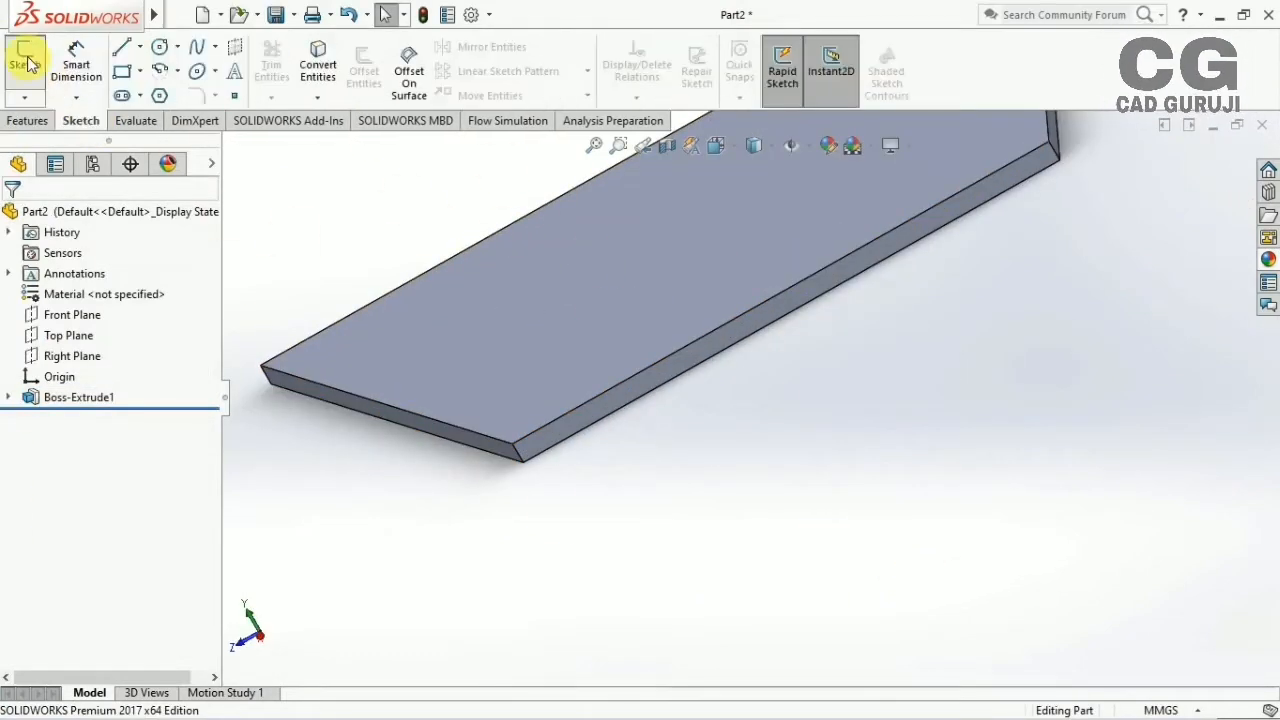
left_click(29, 64)
left_click(566, 431)
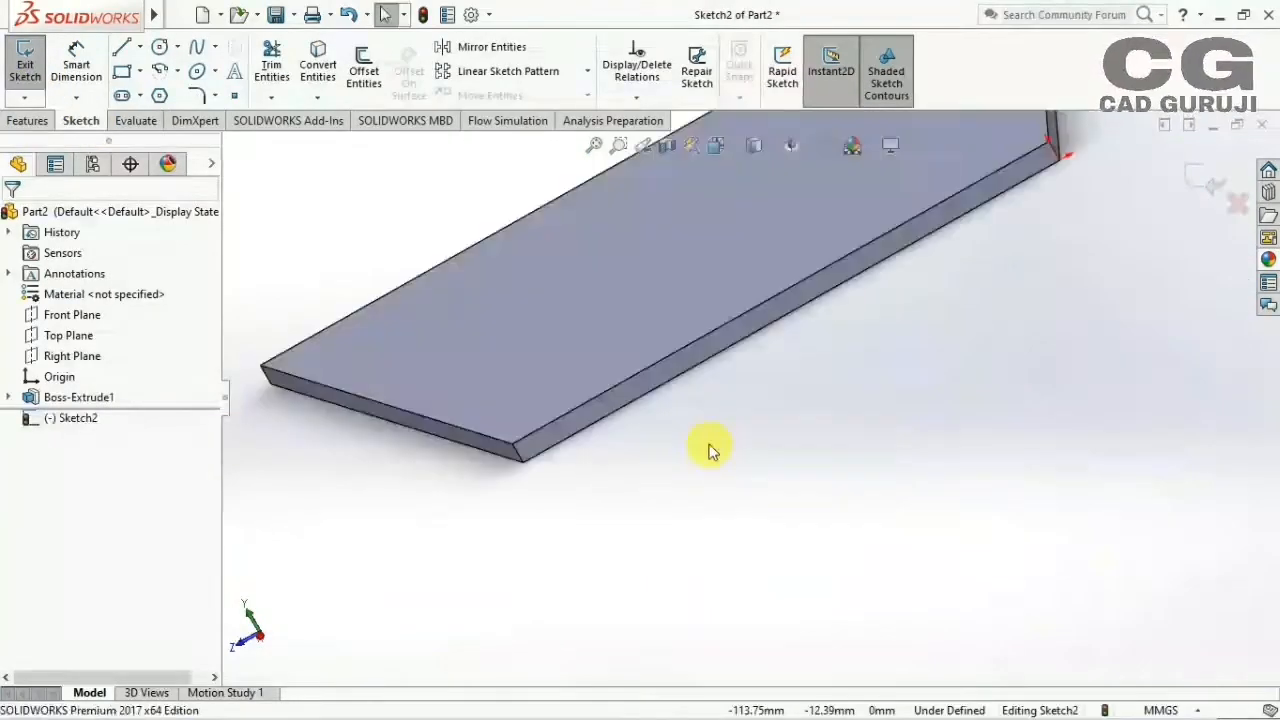
key("ctrl+4")
Sketch a corner rectangle about 76 mm high upward from the origin corner, spanning nearly the whole length of the end face
left_click(125, 70)
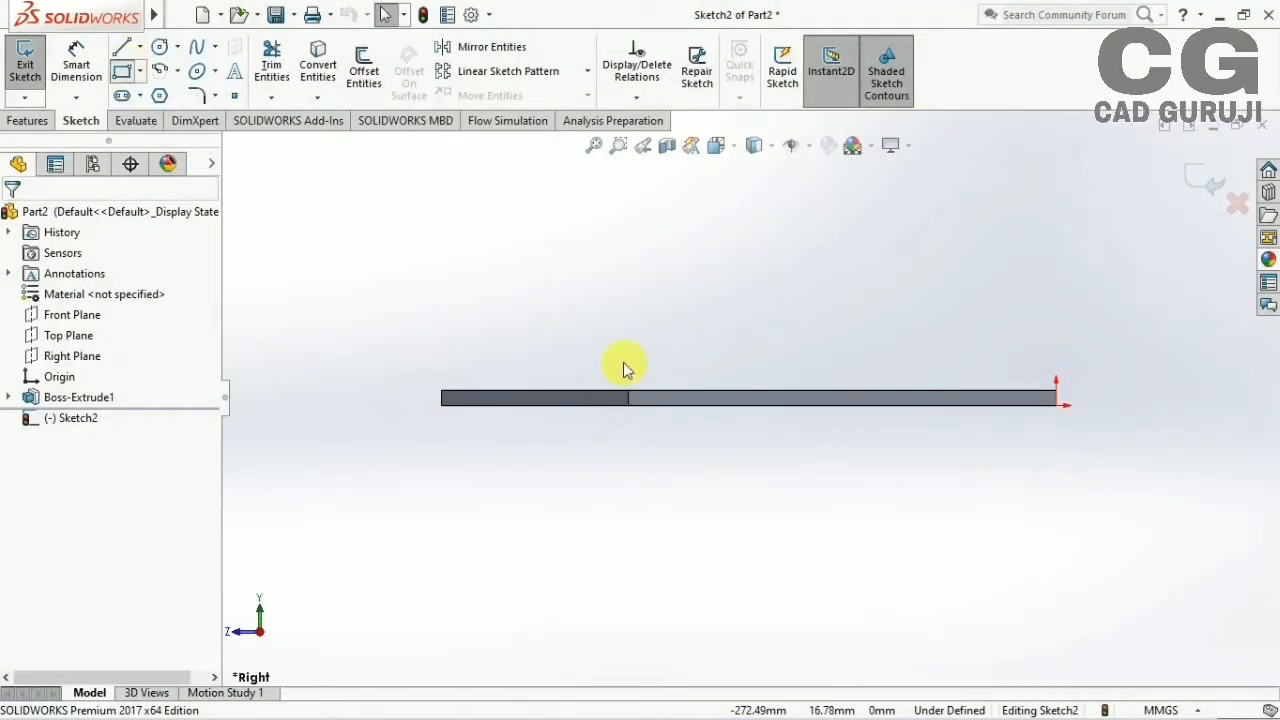
left_click(1056, 397)
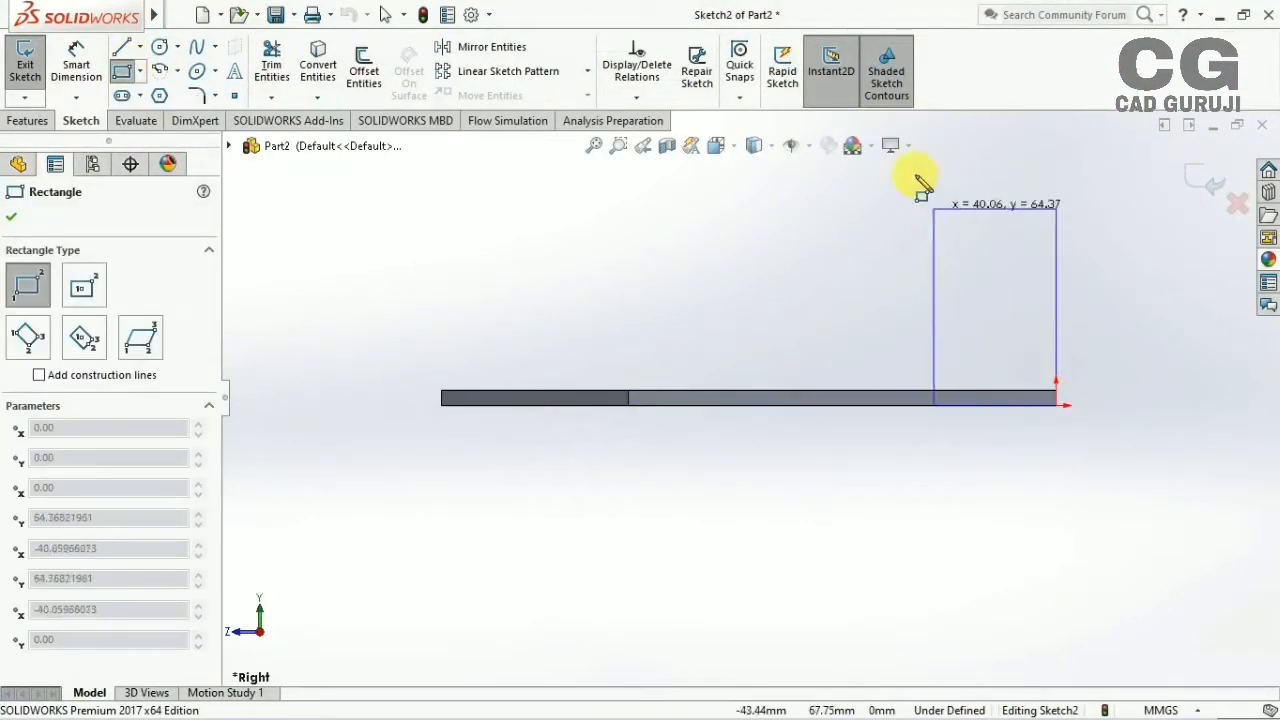
left_click(636, 174)
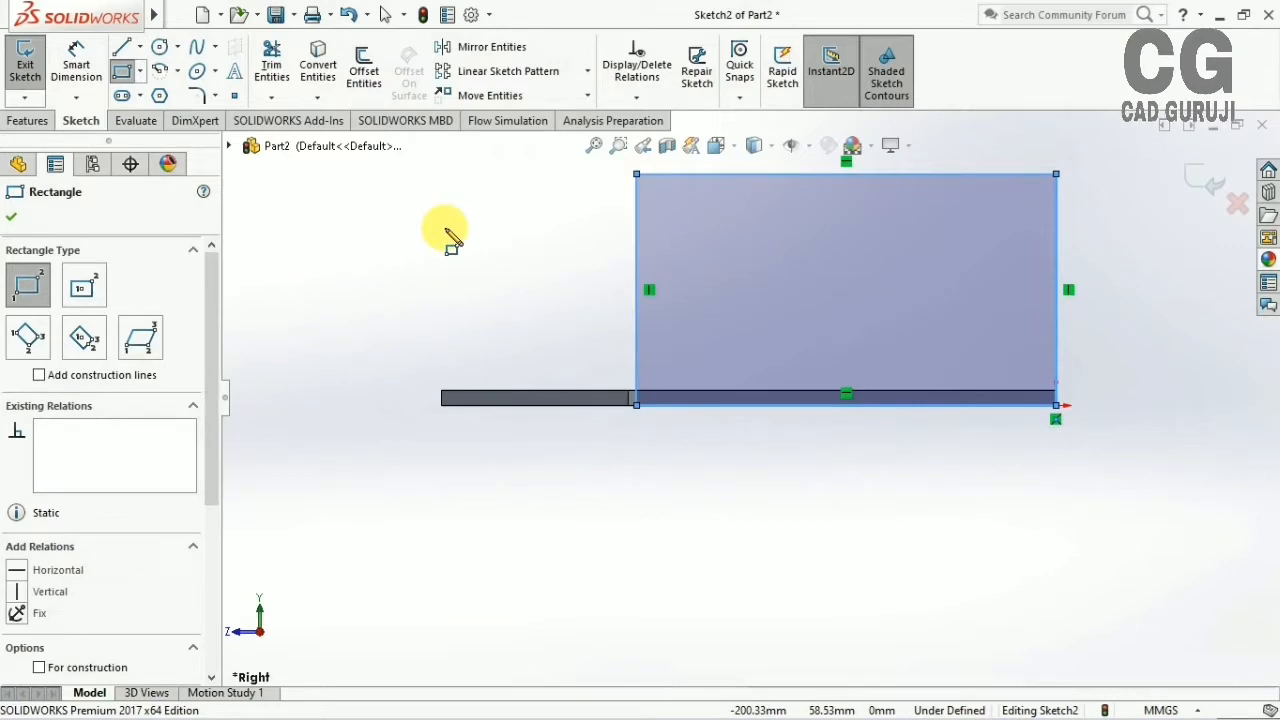
Set the height of the rectangle on the end face to 78 mm
left_click(80, 68)
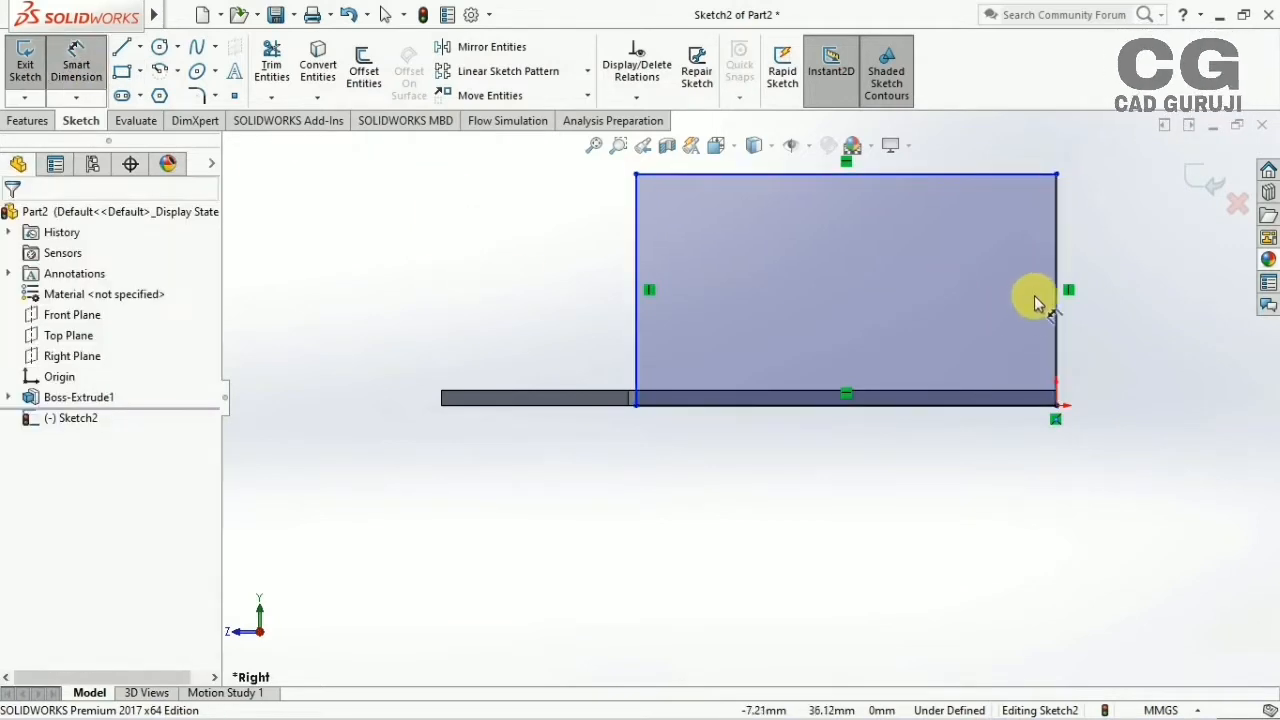
left_click(1100, 313)
left_click(1100, 310)
type("78")
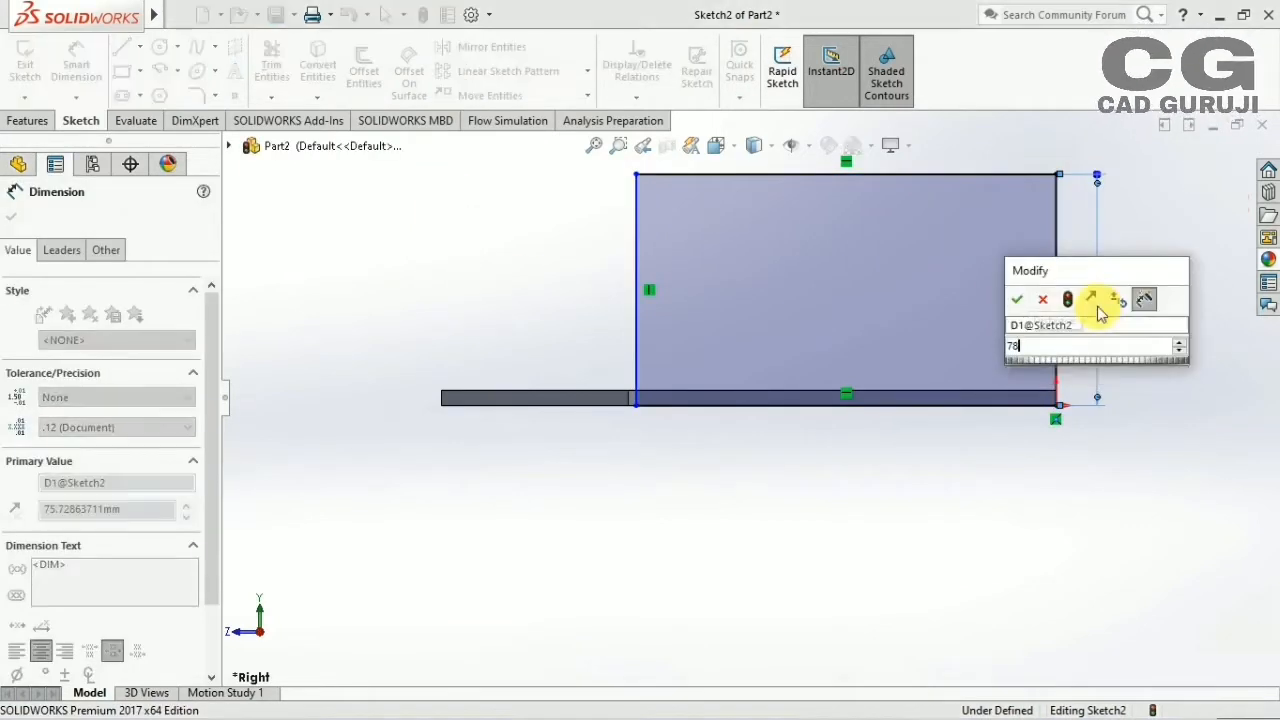
key("Return")
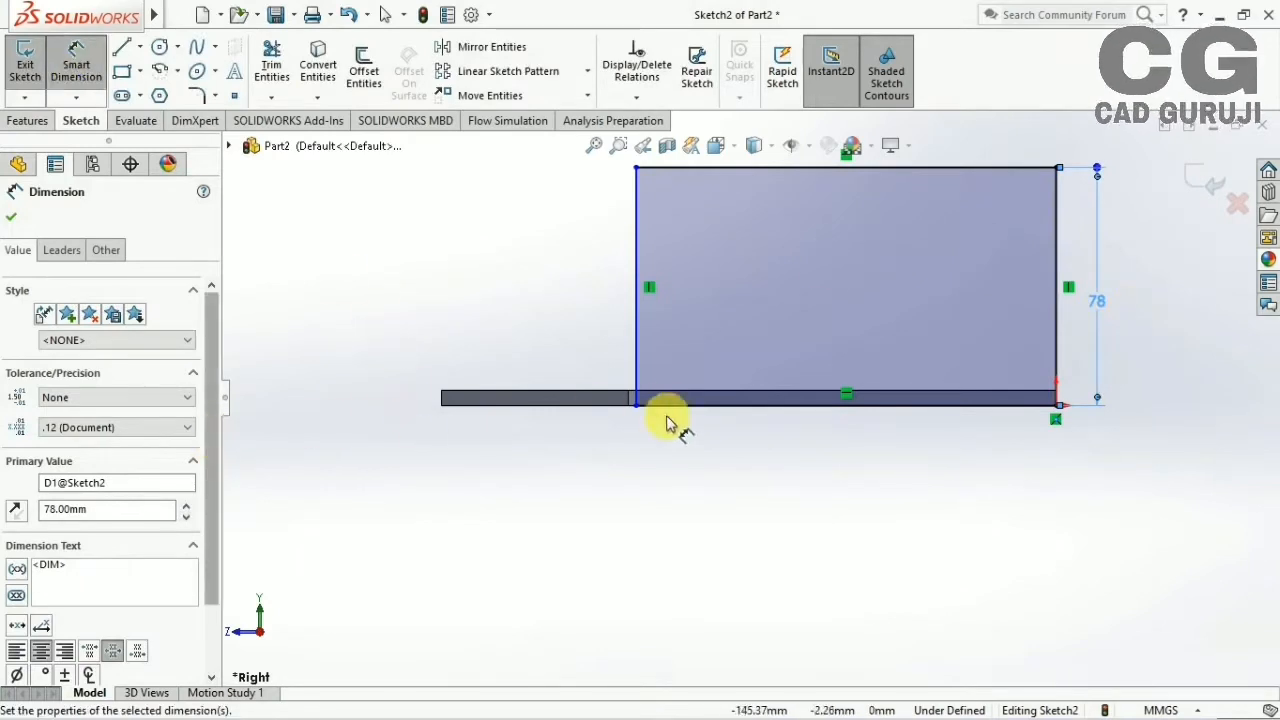
Align the rectangle's free vertical side with the end face's edge using a 0 mm distance dimension
left_click(628, 398)
left_click(640, 374)
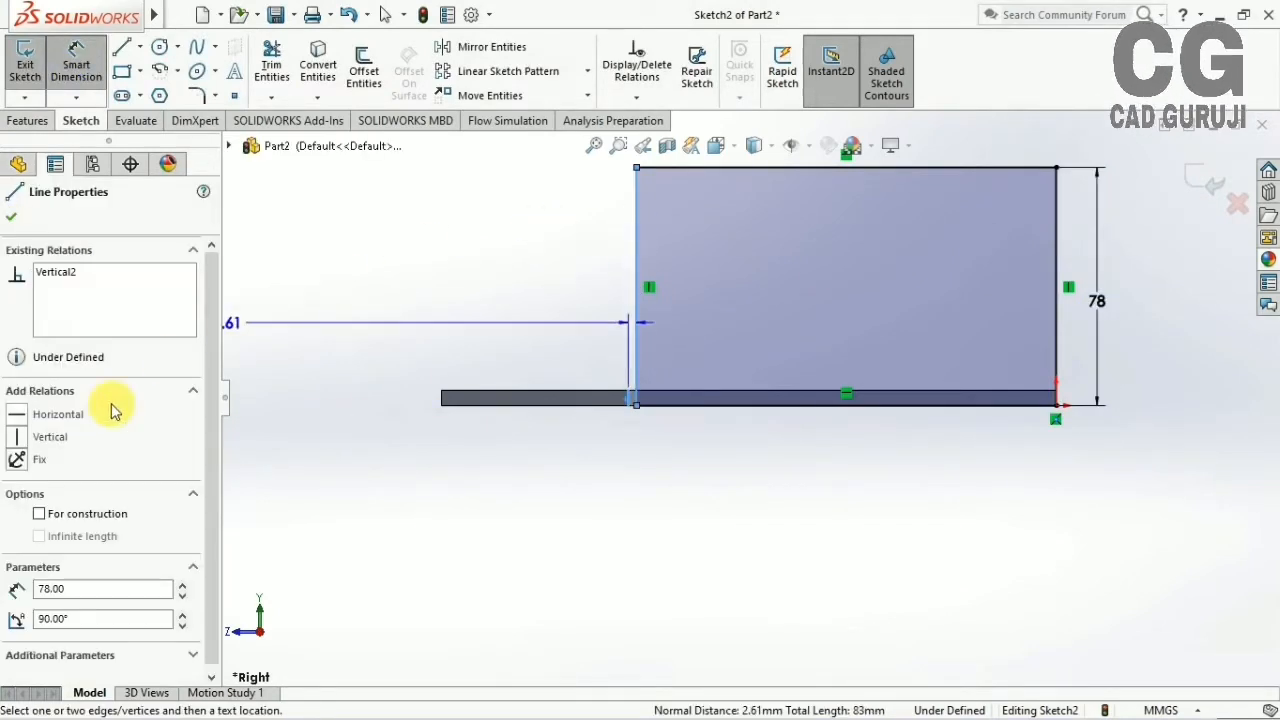
left_click(343, 366)
type("0")
key("Return")
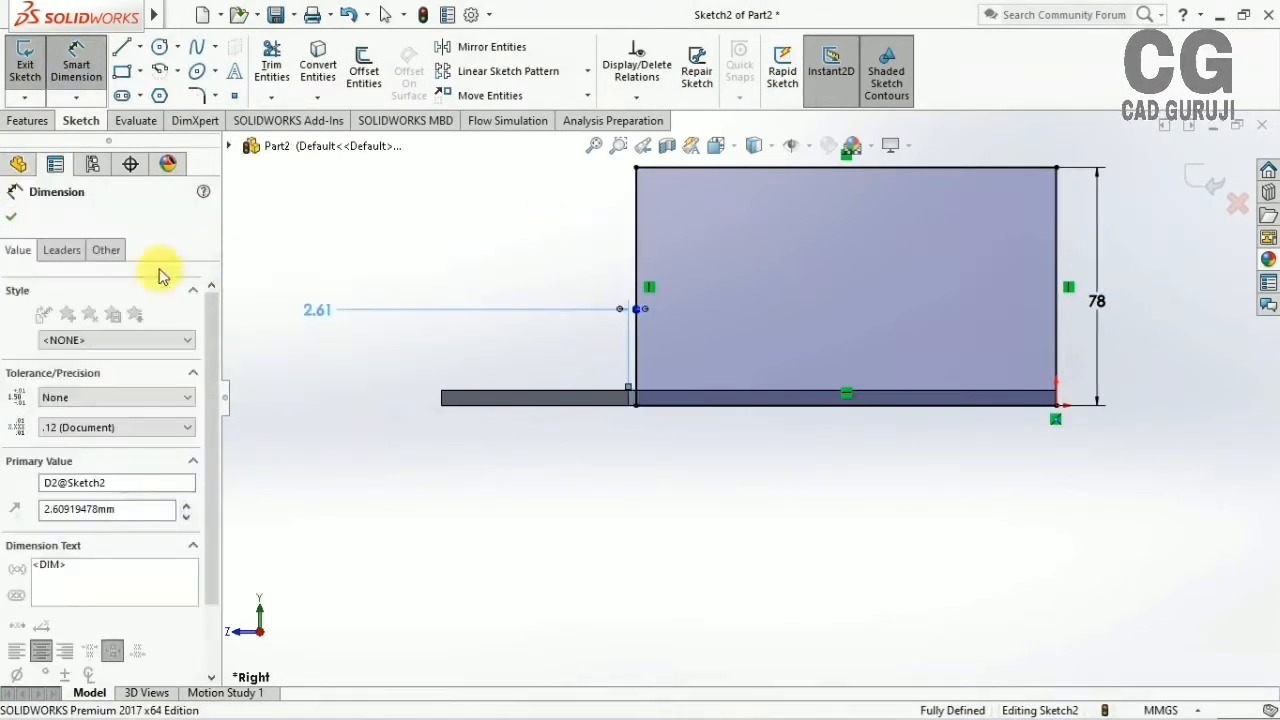
left_click(11, 216)
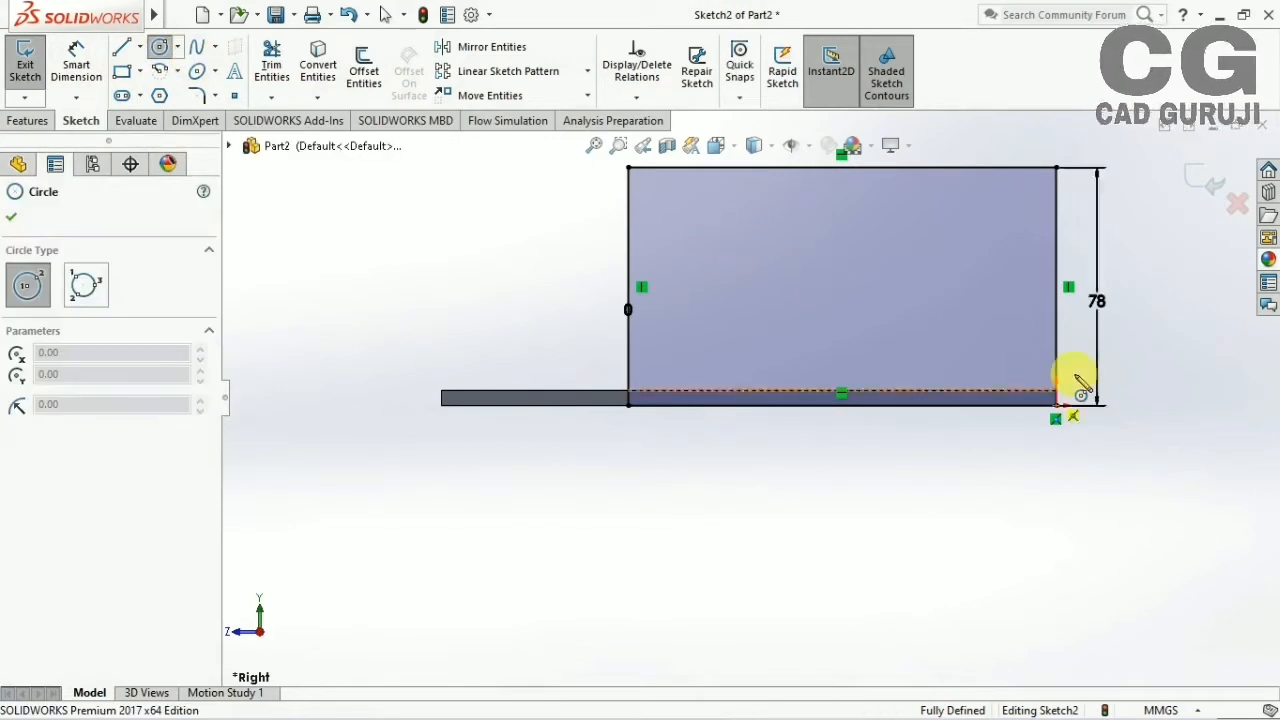
Sketch a circle of about 7.75 mm radius inside the rectangle, near its upper corner on the origin side
left_click(1001, 253)
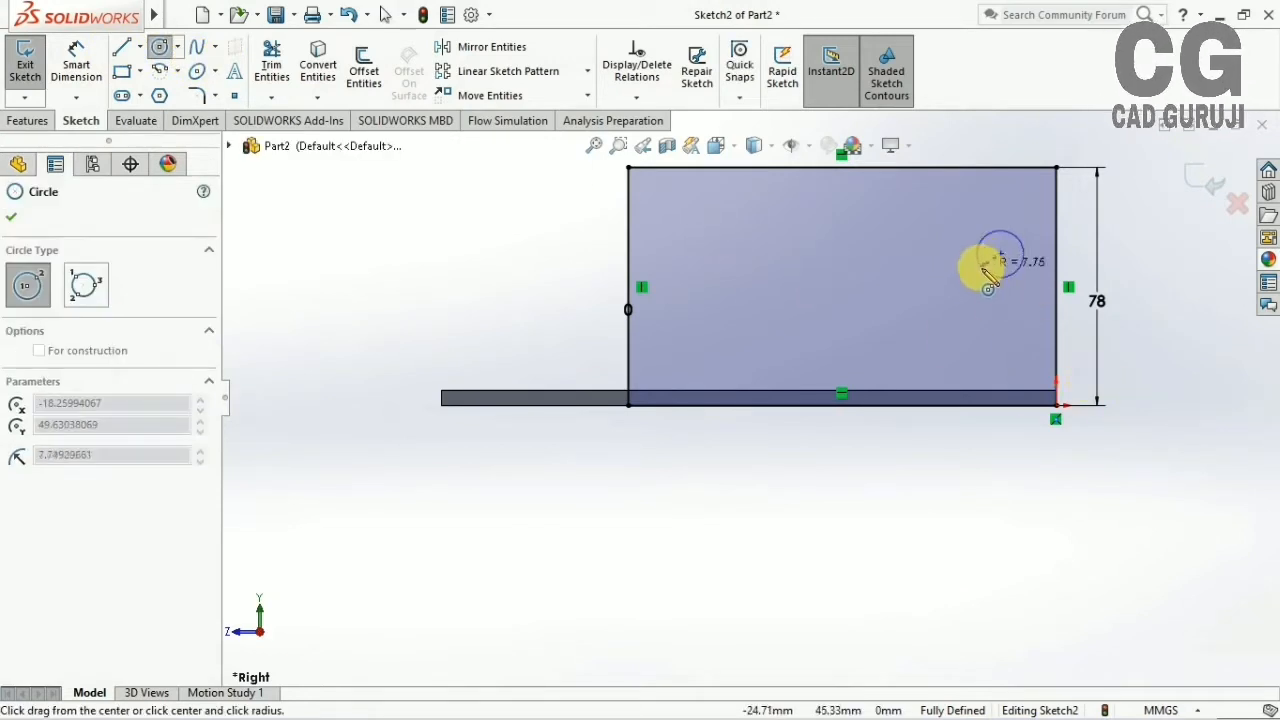
left_click(980, 266)
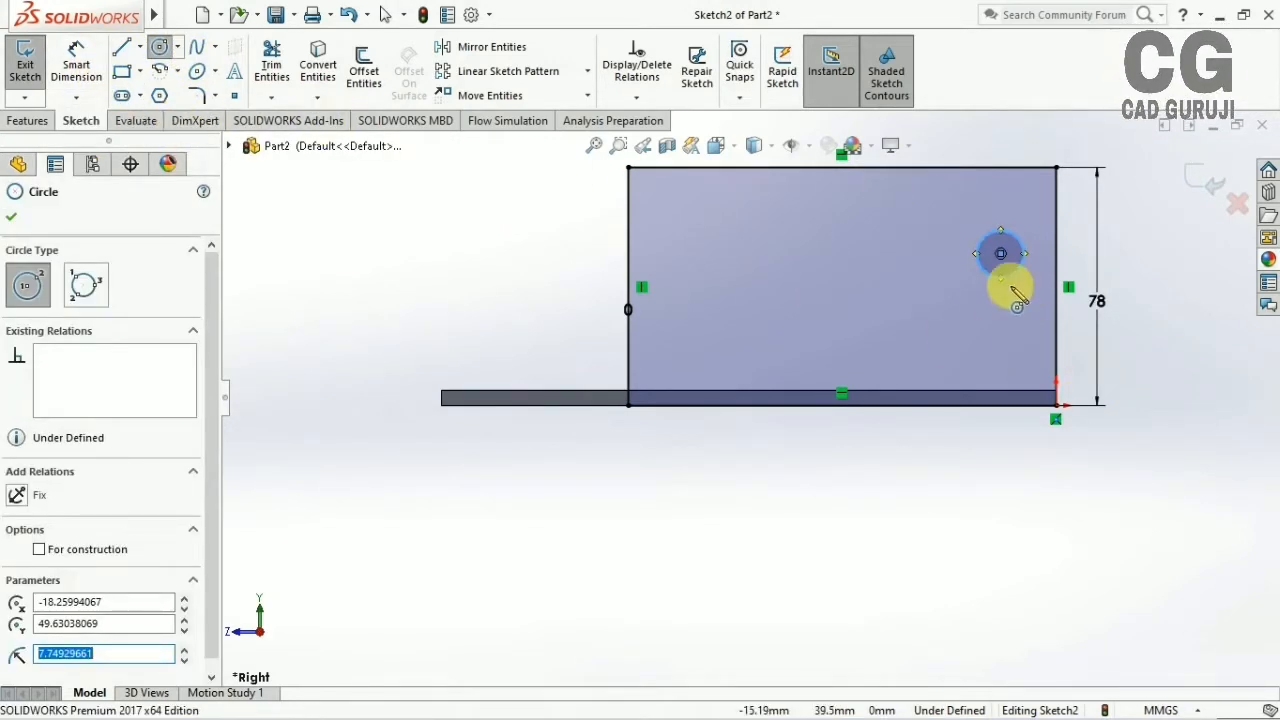
left_click(1001, 254)
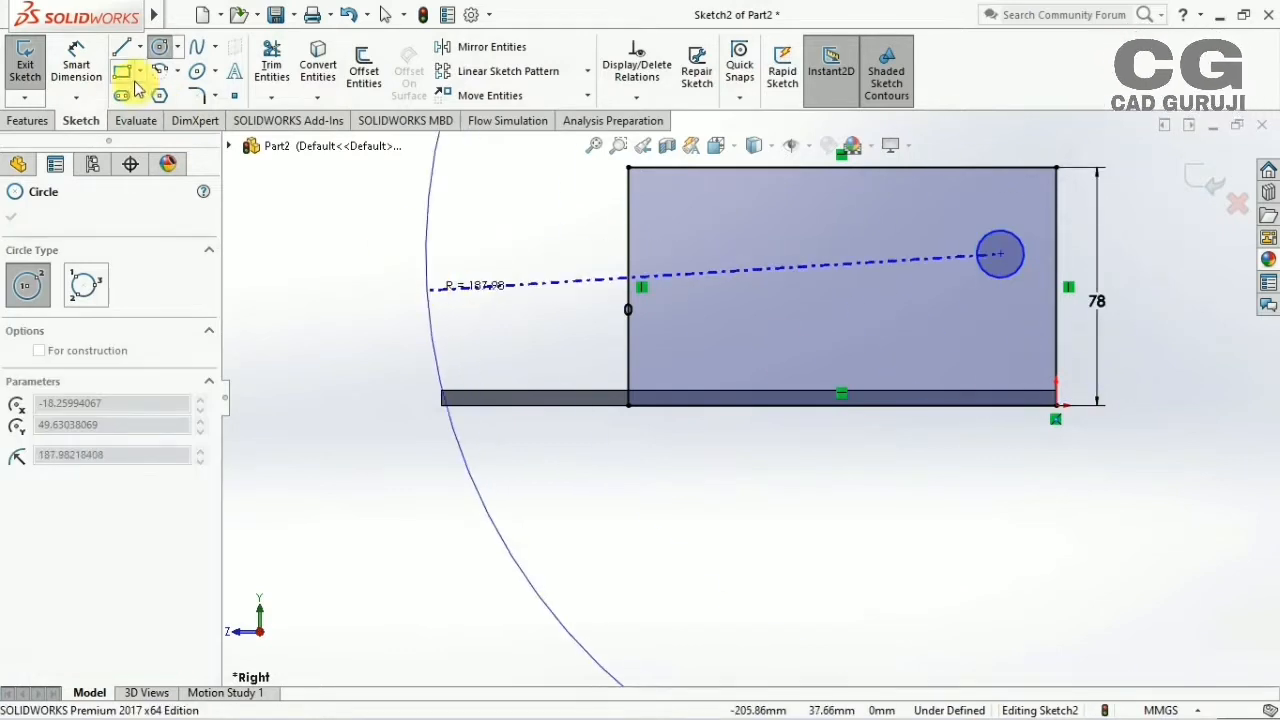
Set the circle centre's height above the rectangle's lower edge to 48 mm
left_click(88, 75)
left_click(1001, 255)
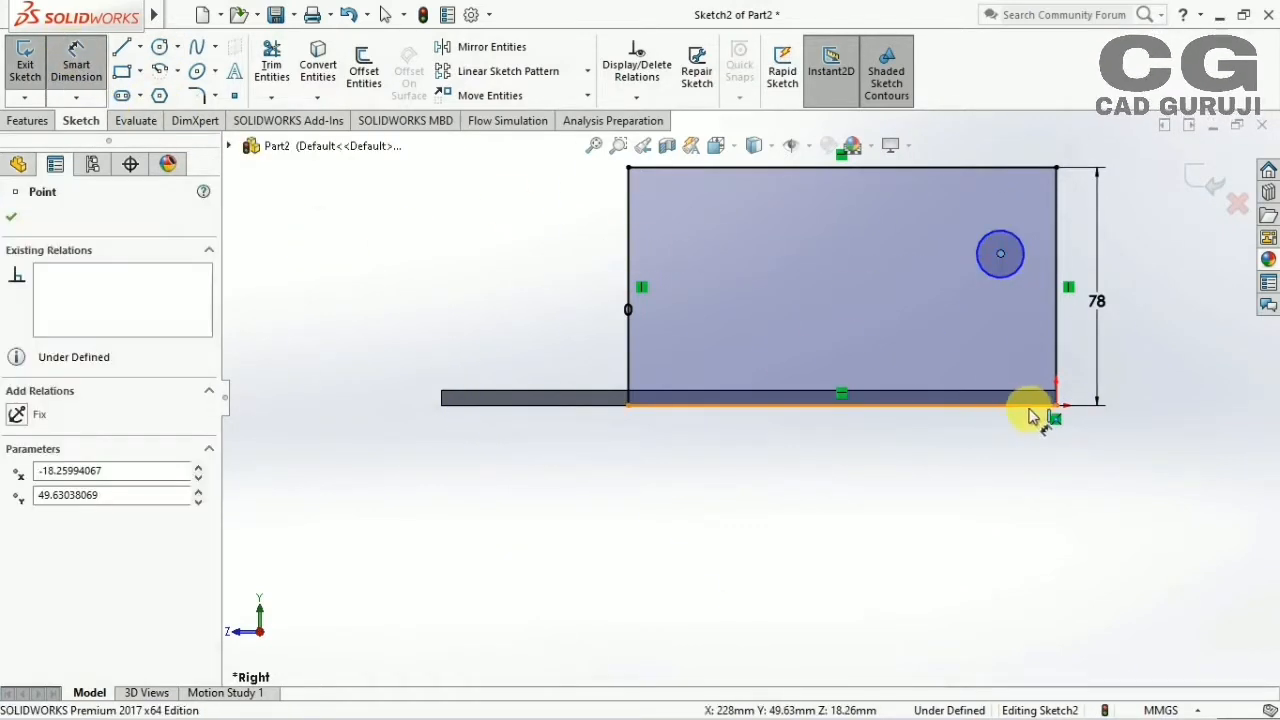
left_click(1032, 404)
left_click(1168, 344)
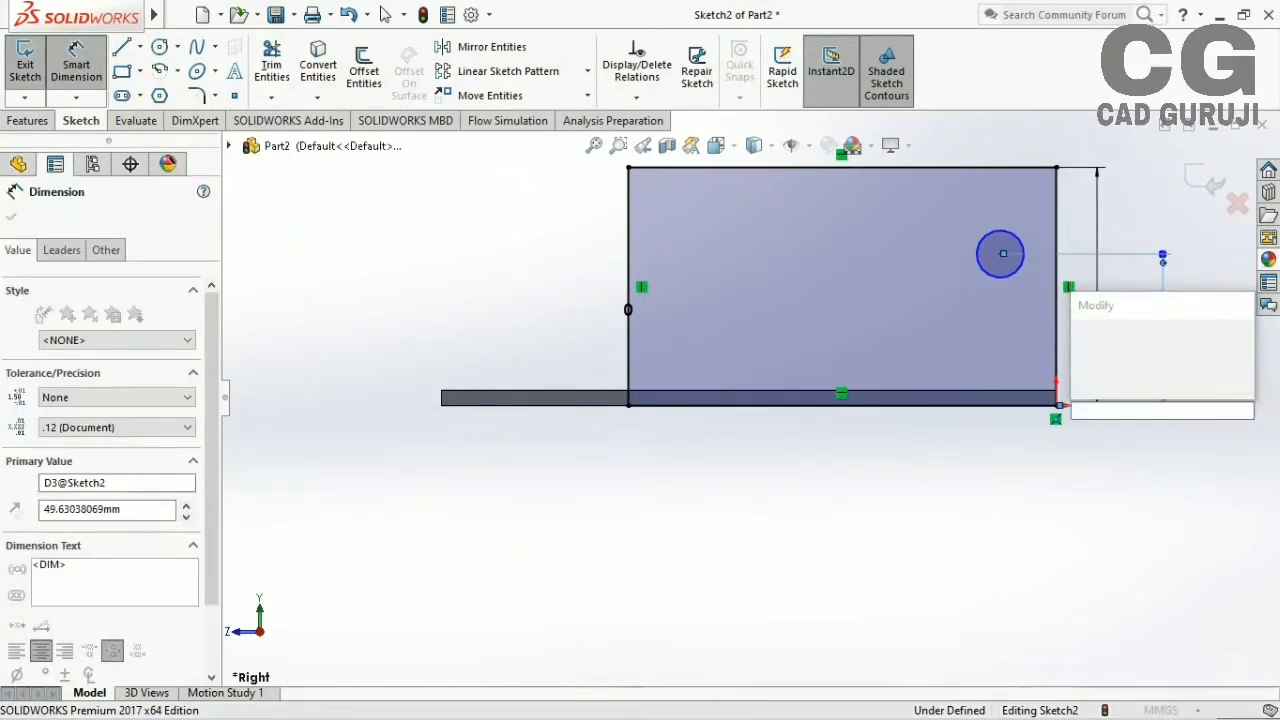
Set the horizontal distance from the circle's centre to the rectangle's vertical side at the origin to 30 mm
left_click(1001, 276)
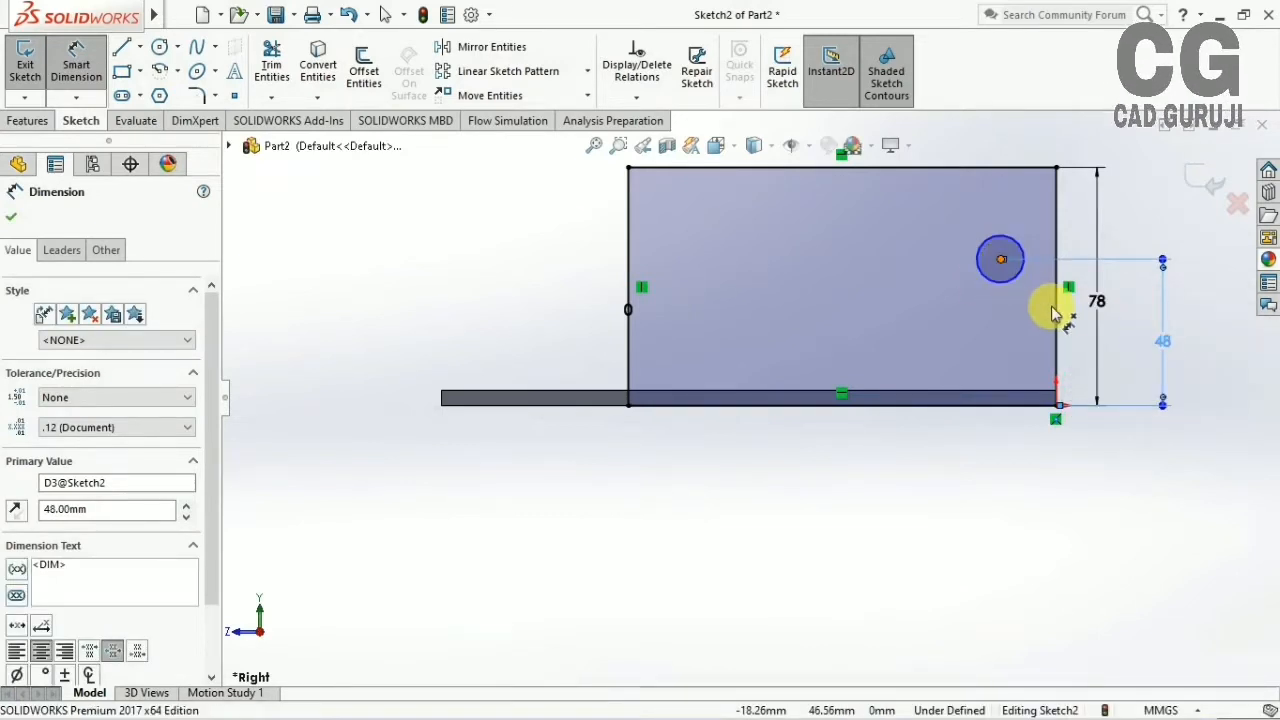
left_click(1058, 386)
left_click(1035, 468)
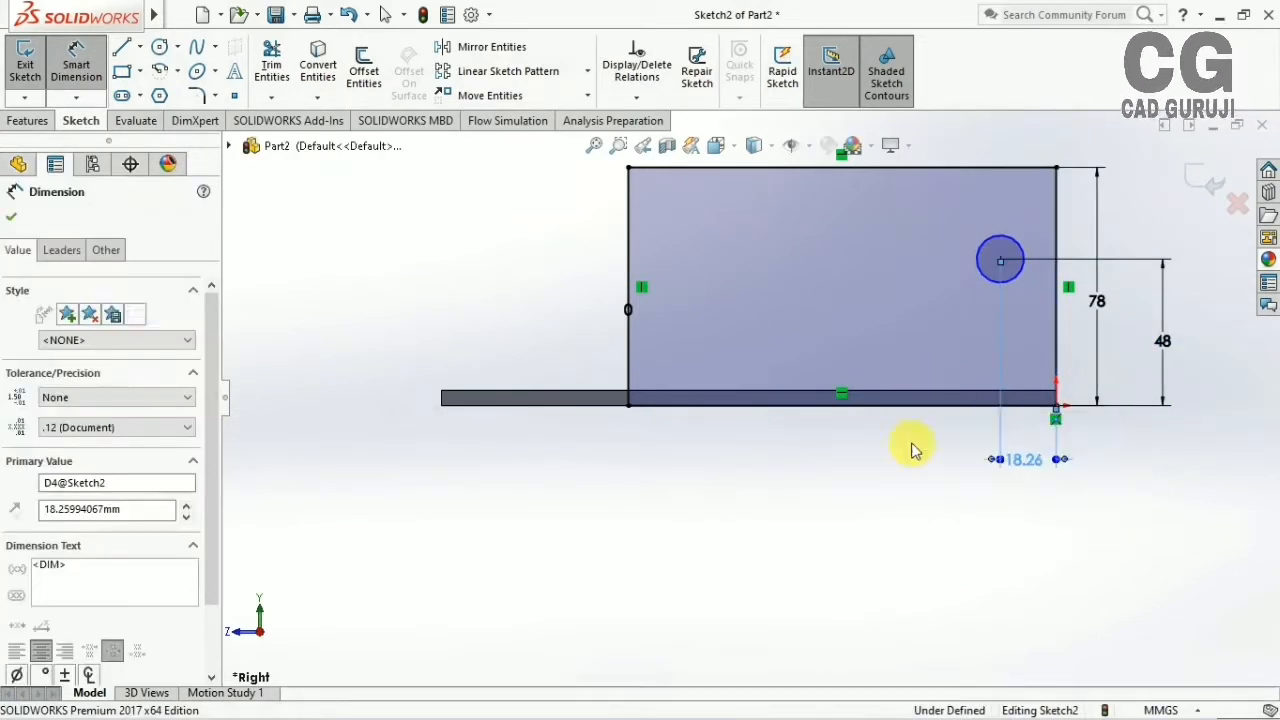
type("30")
key("Return")
Sketch a centerpoint arc slot around the circle's centre, about 24.2 mm in centreline radius, about 9.8 mm wide and spanning about 63.5°
left_click(139, 96)
left_click(165, 164)
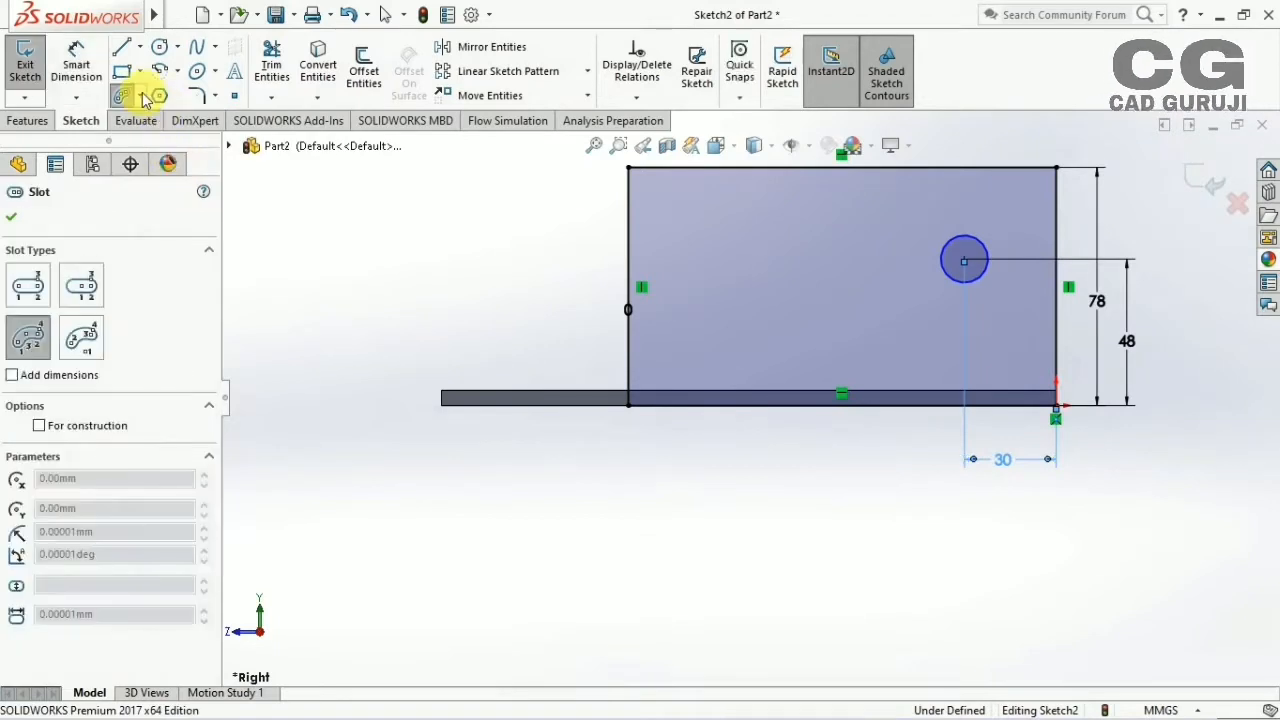
left_click(141, 96)
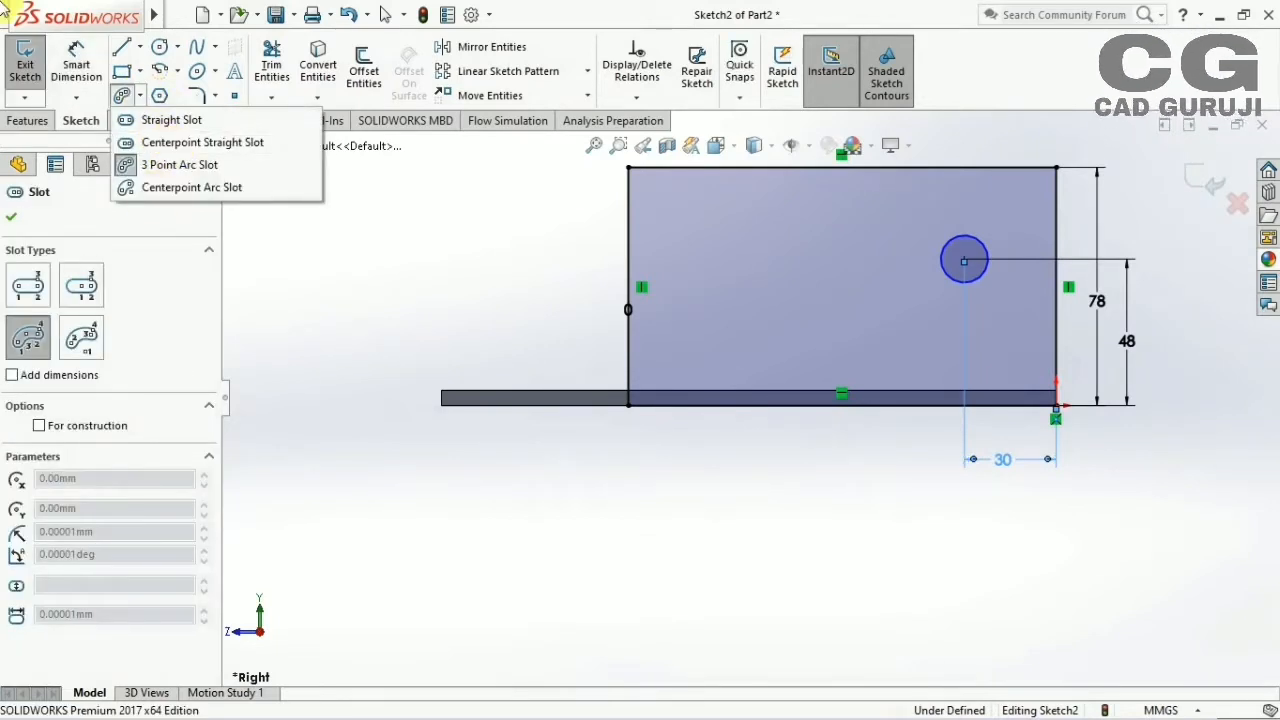
left_click(140, 97)
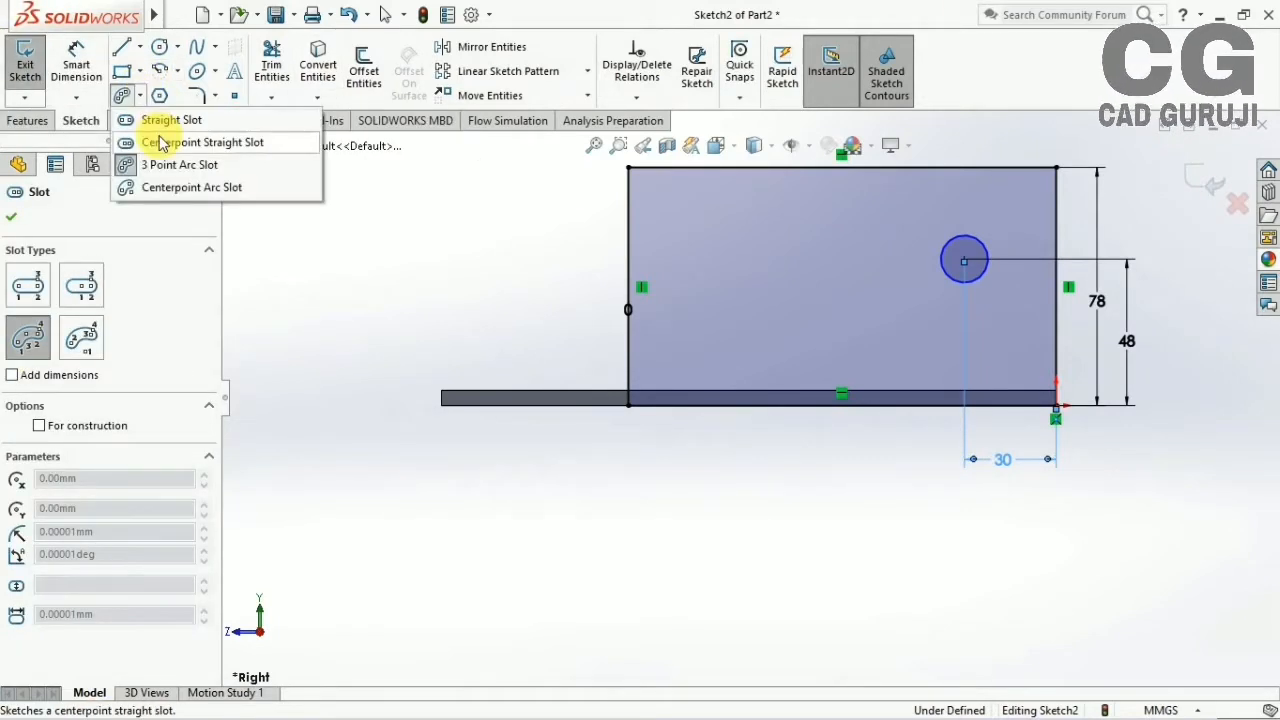
left_click(192, 188)
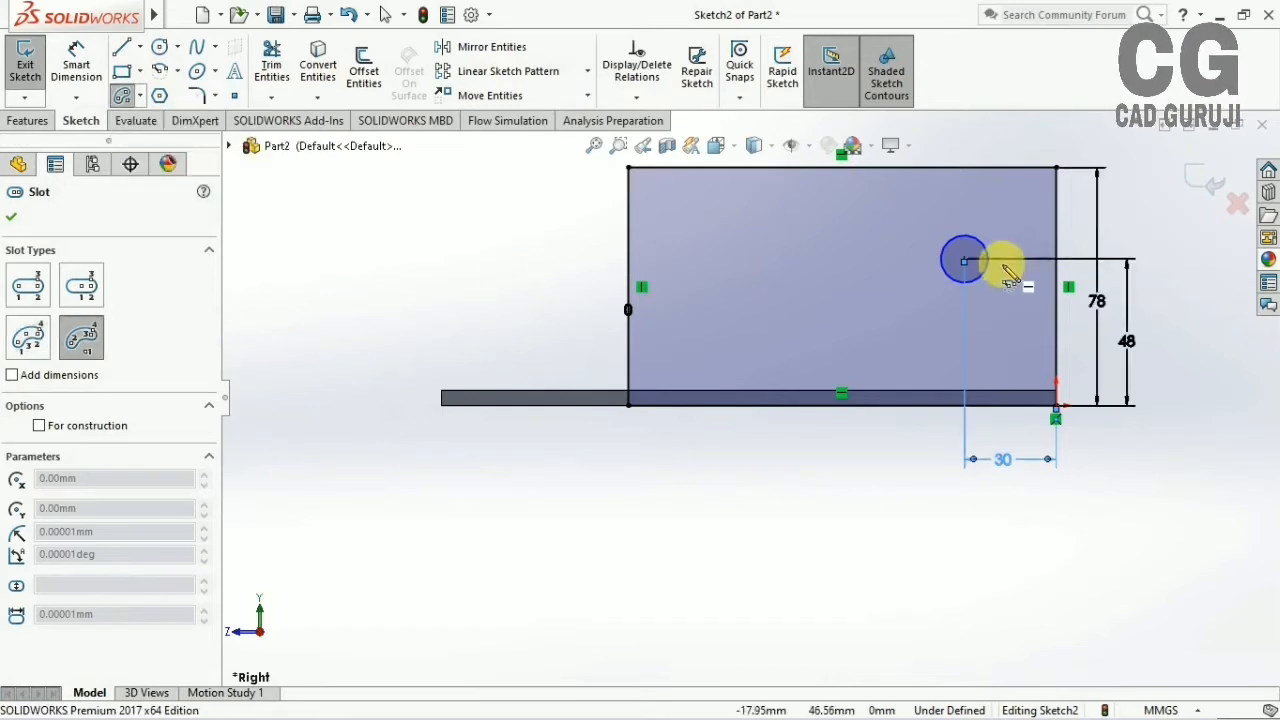
left_click(892, 262)
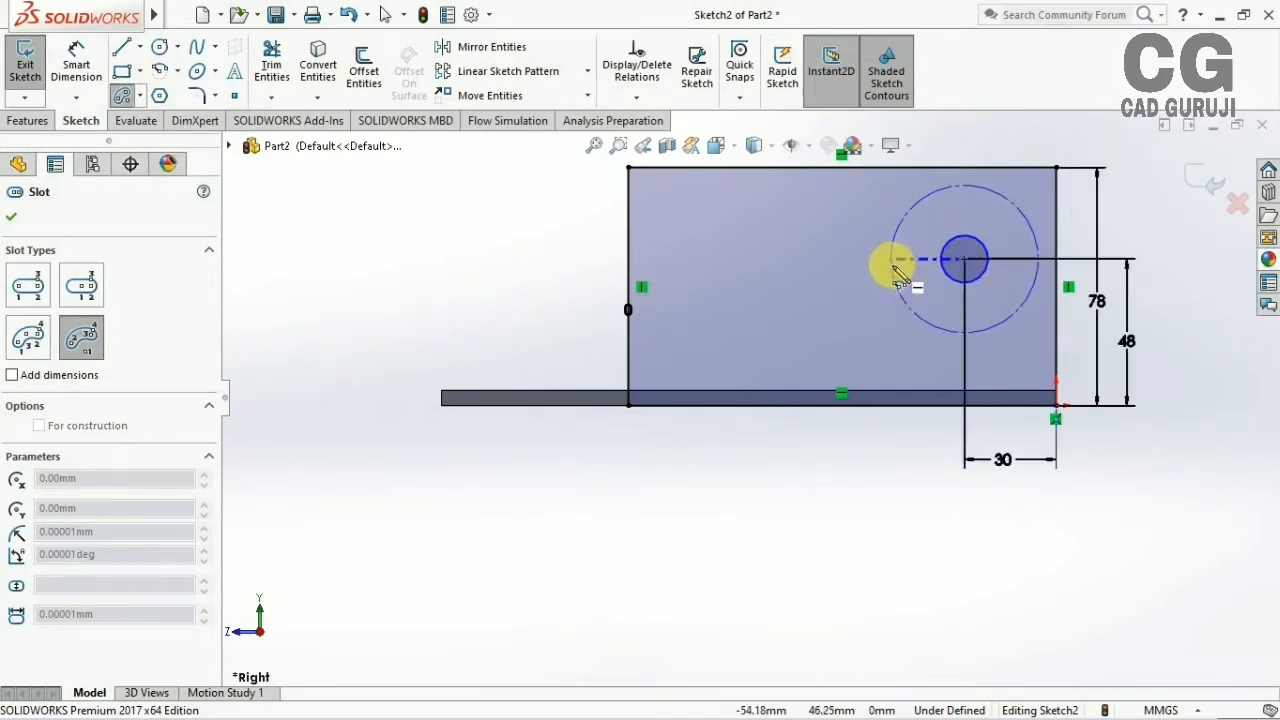
left_click(938, 318)
Try to set the arc slot's centreline radius to 2 mm
left_click(78, 55)
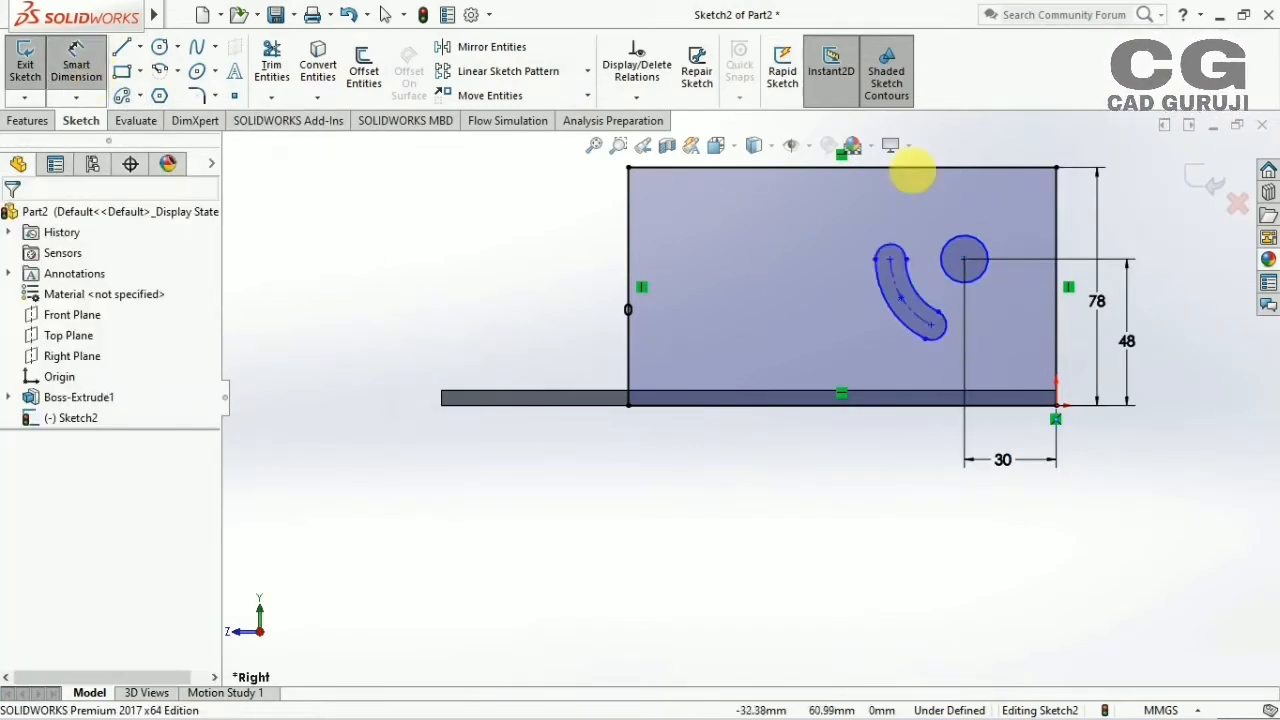
left_click(896, 291)
middle_click_drag(934, 191, 937, 211)
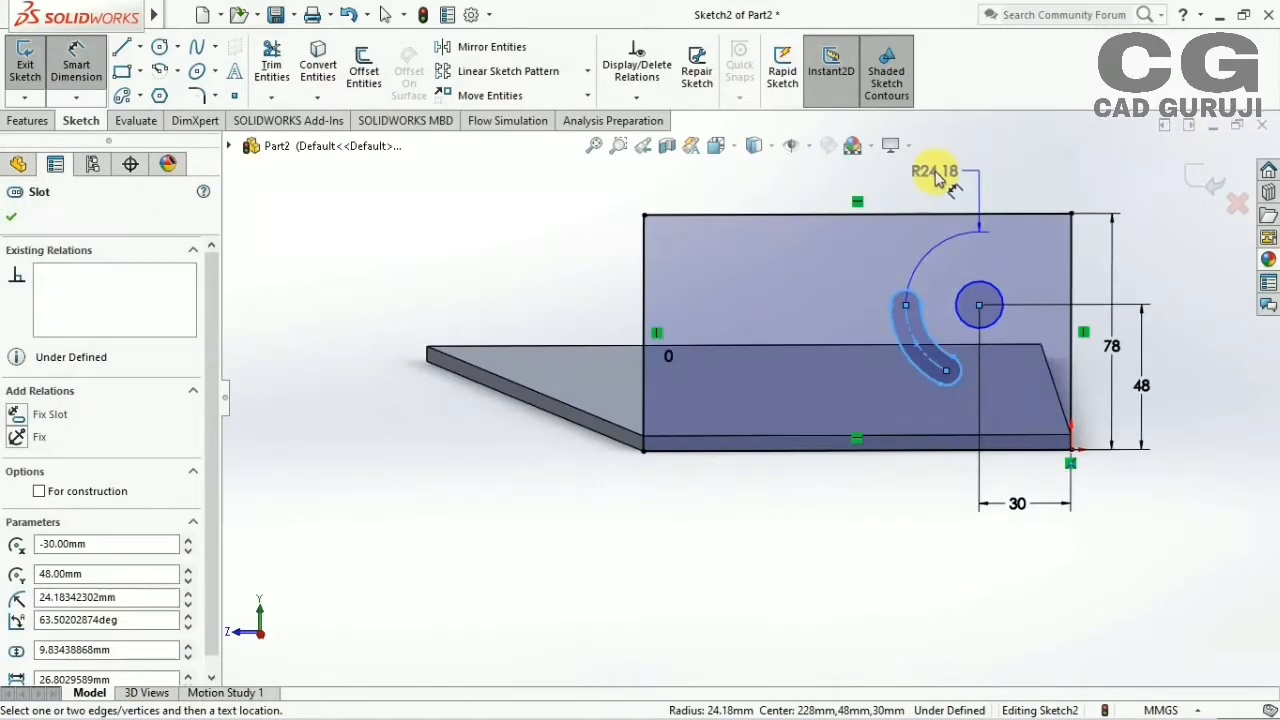
left_click(933, 173)
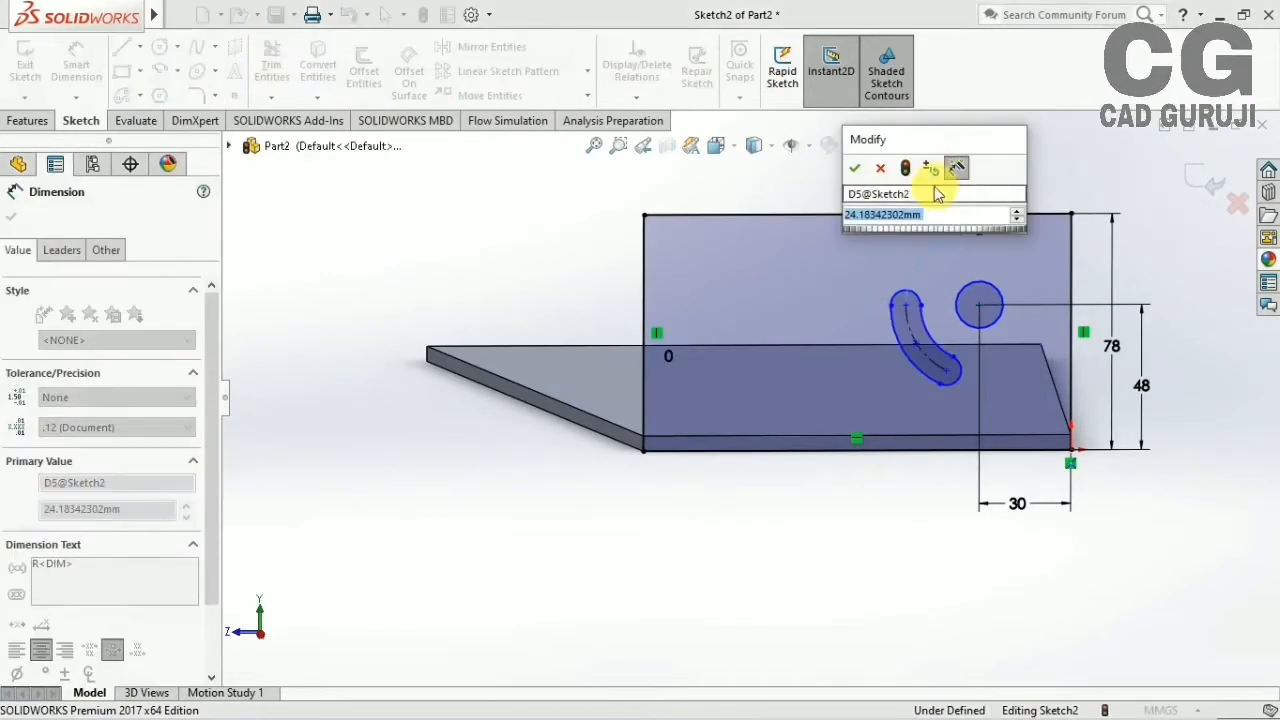
type("2")
key("Return")
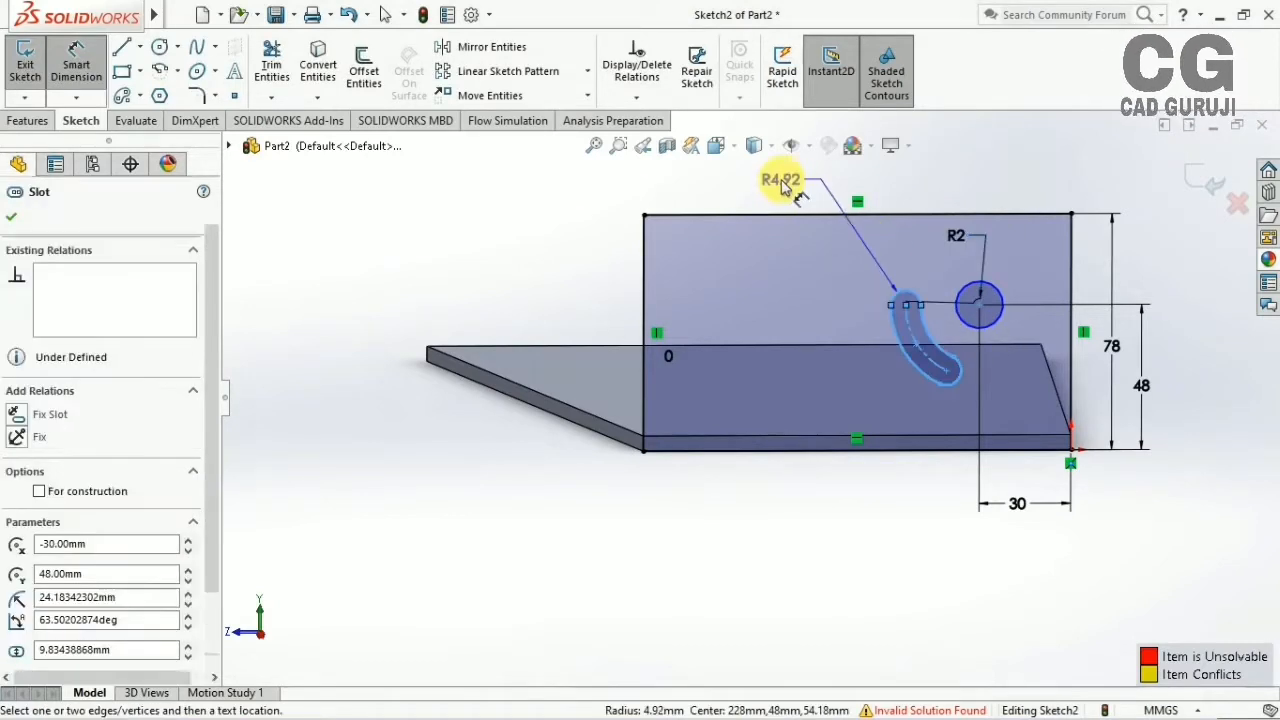
Dimension the slot's end arc with a 5 mm radius and delete the 2 mm centreline radius dimension
left_click(783, 184)
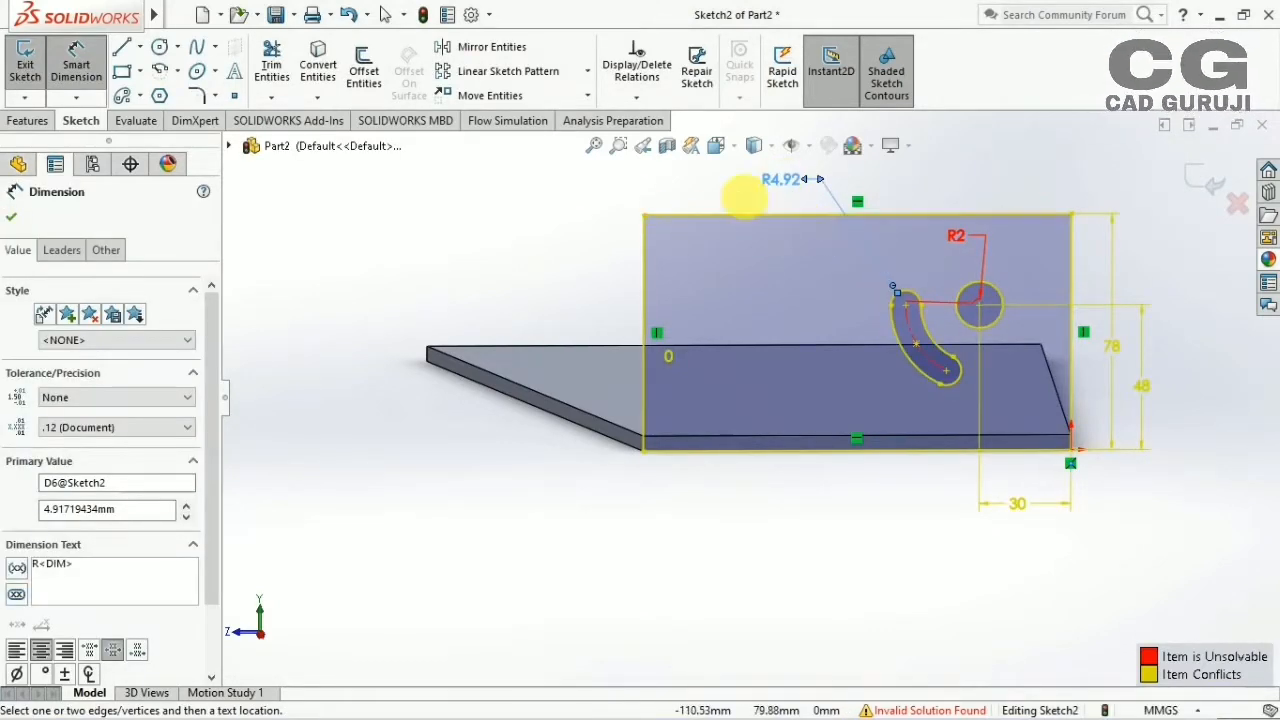
right_click(956, 236)
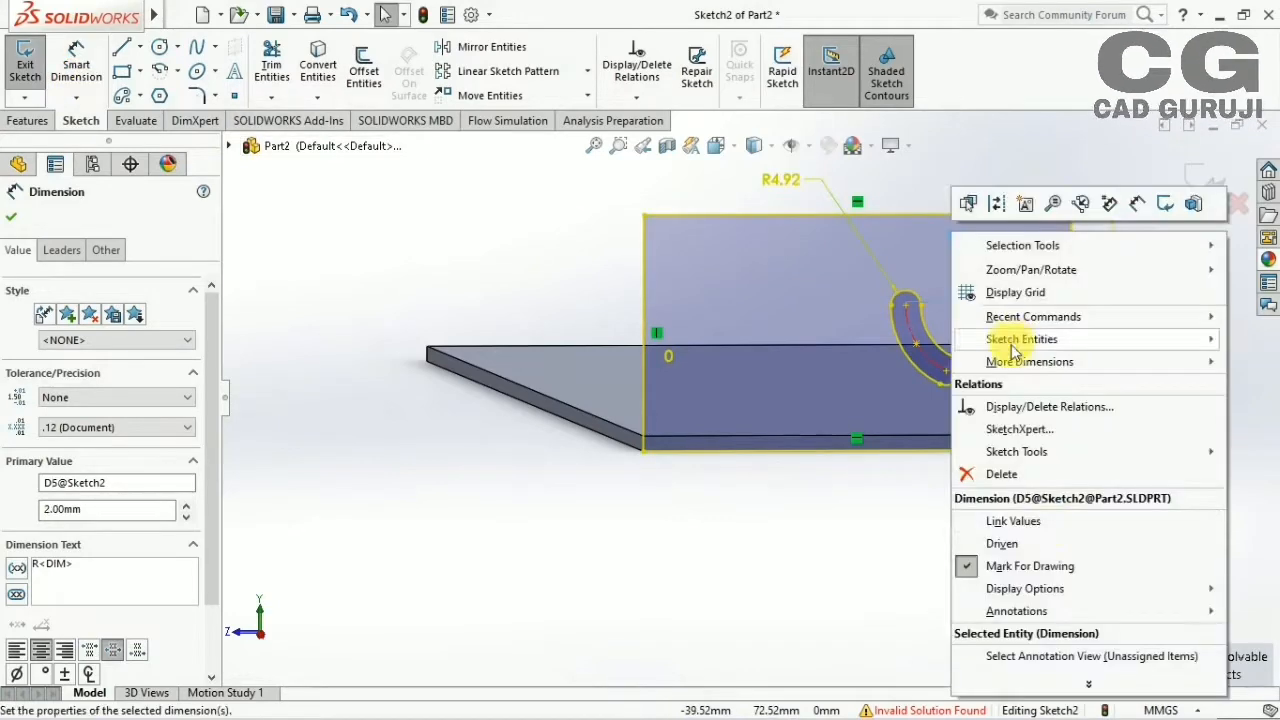
left_click(1000, 474)
double_click(783, 186)
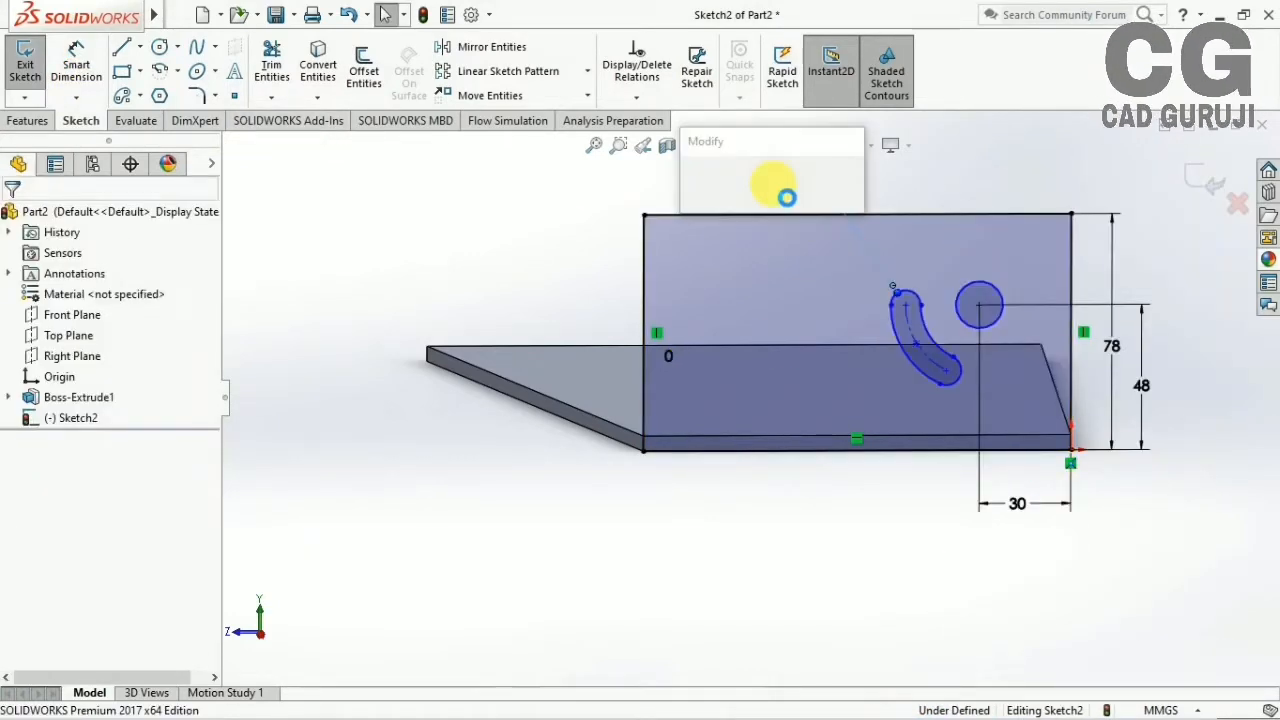
type("5")
key("Return")
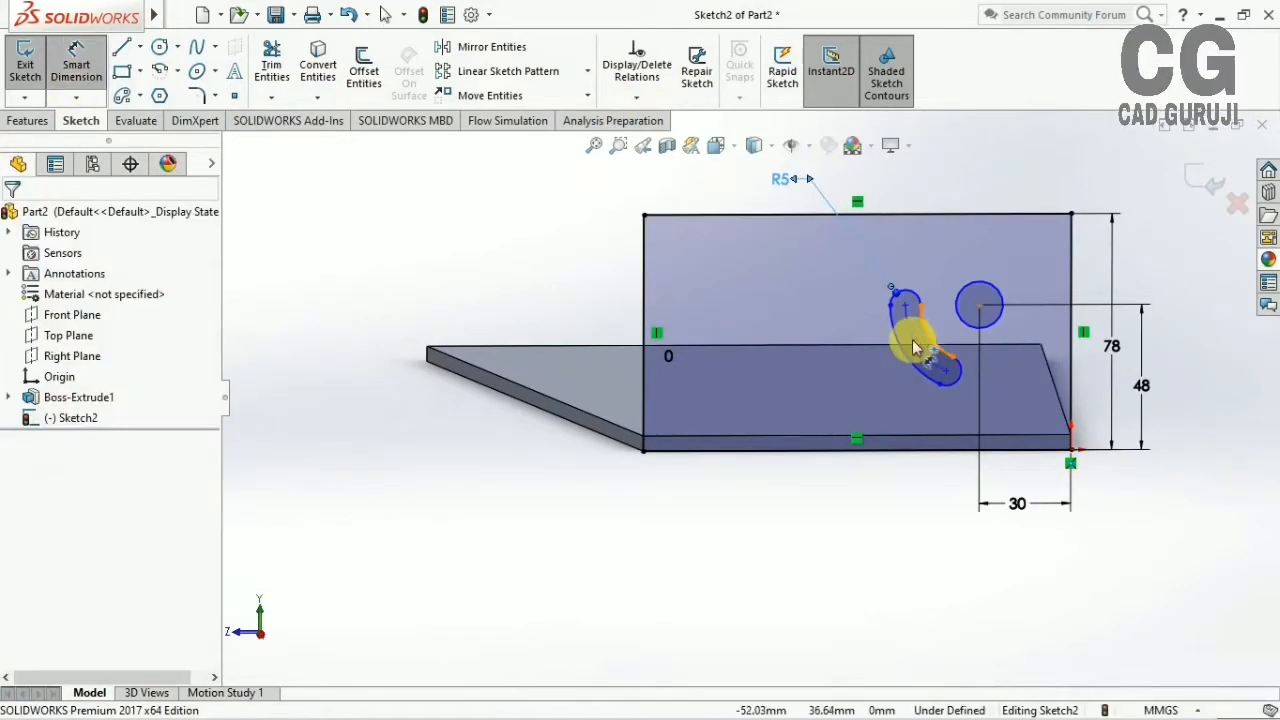
Try to dimension the horizontal distance between the slot's midpoint and the circle's centre
left_click(918, 346)
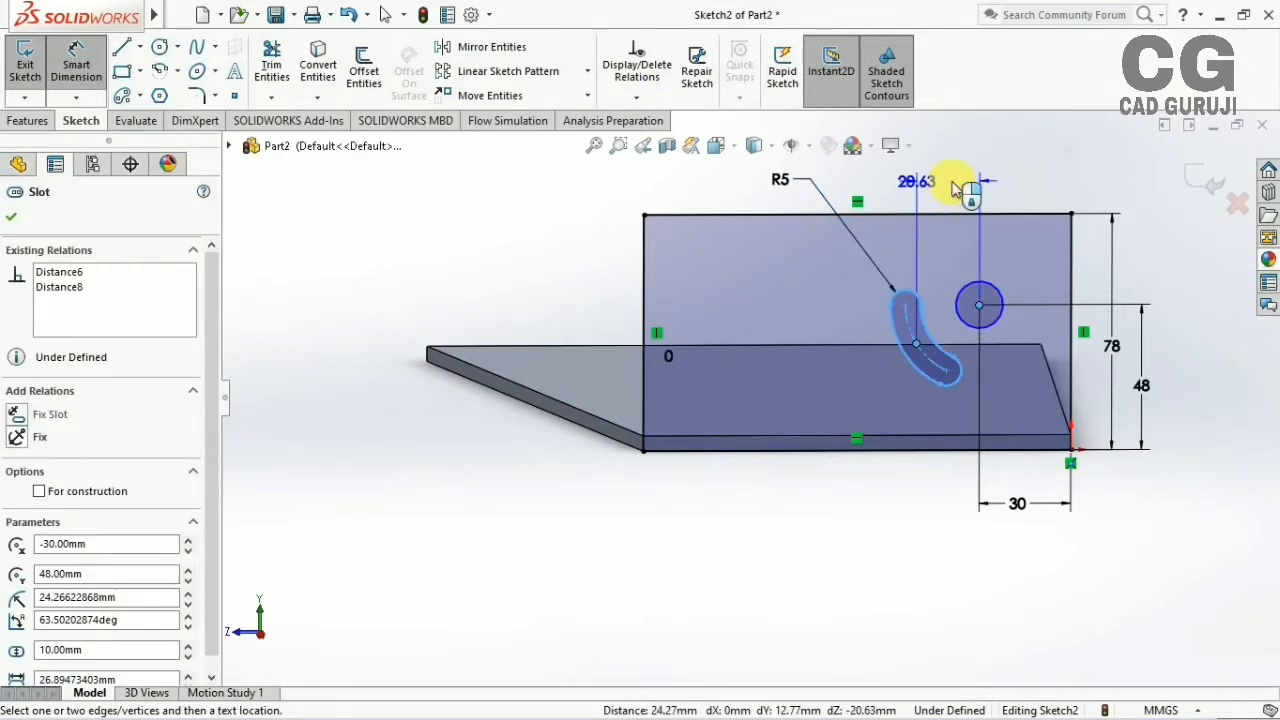
left_click(945, 190)
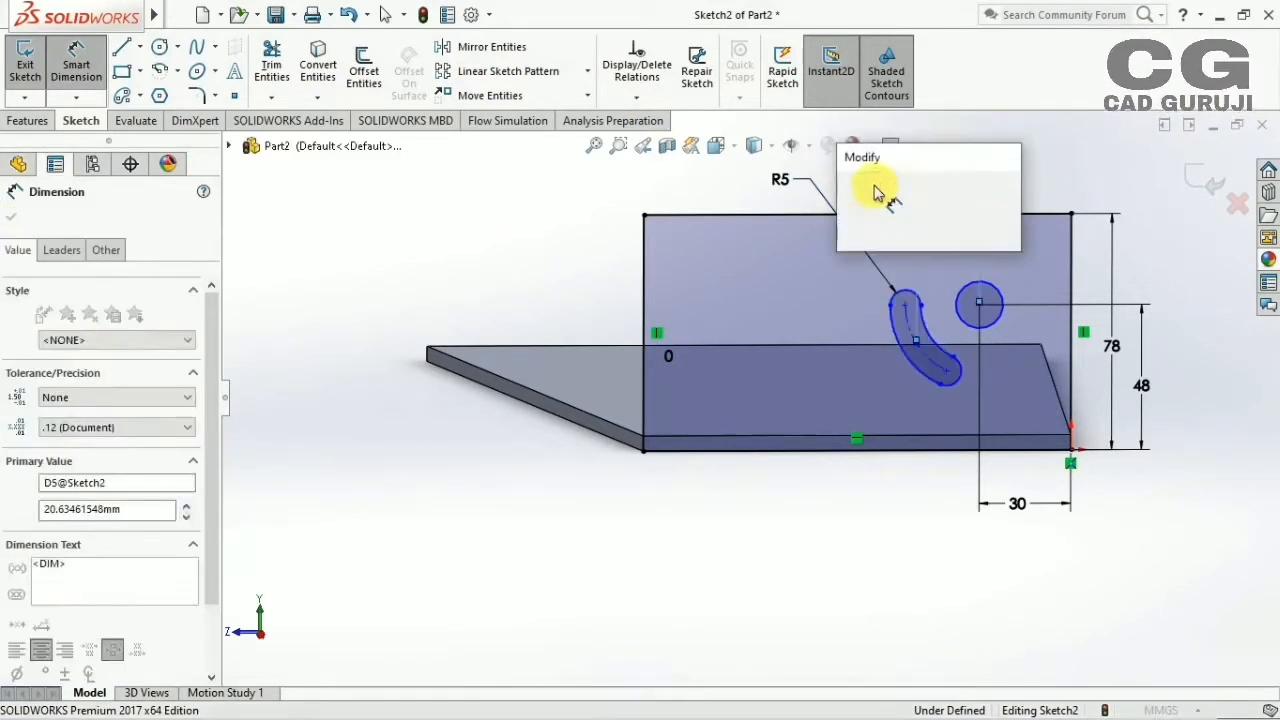
key("Return")
right_click(935, 190)
left_click(942, 241)
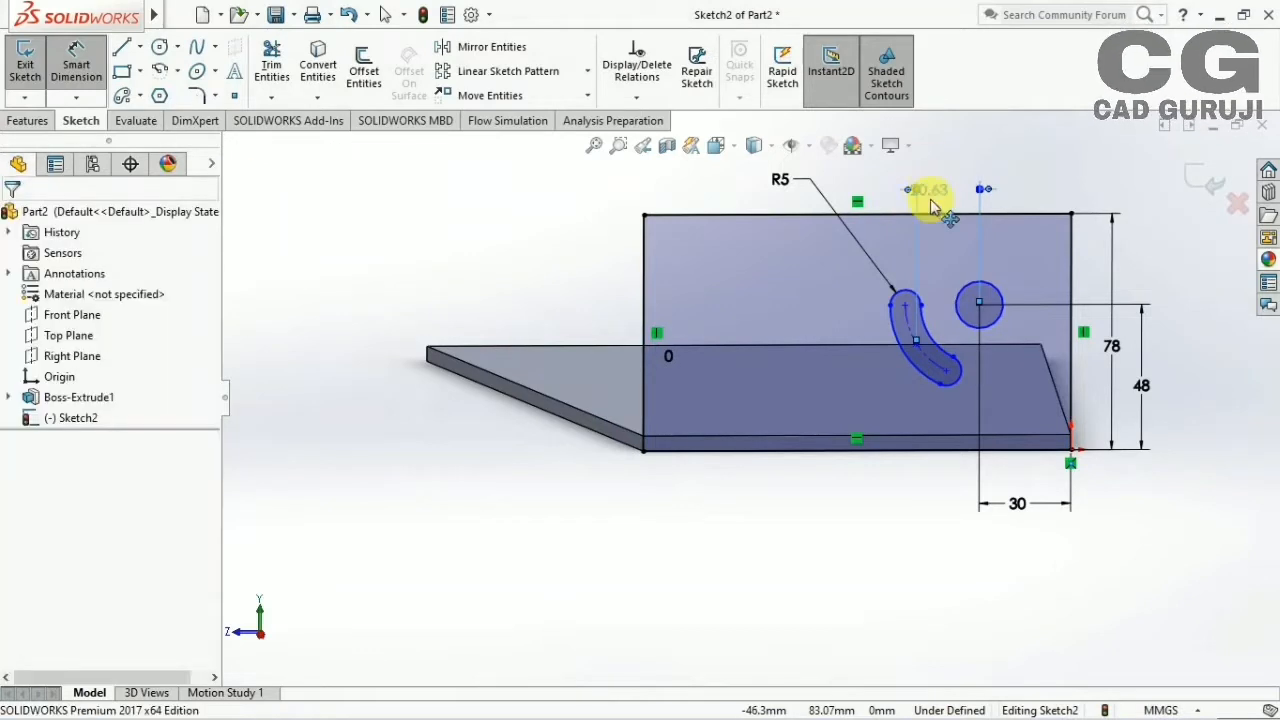
key("Return")
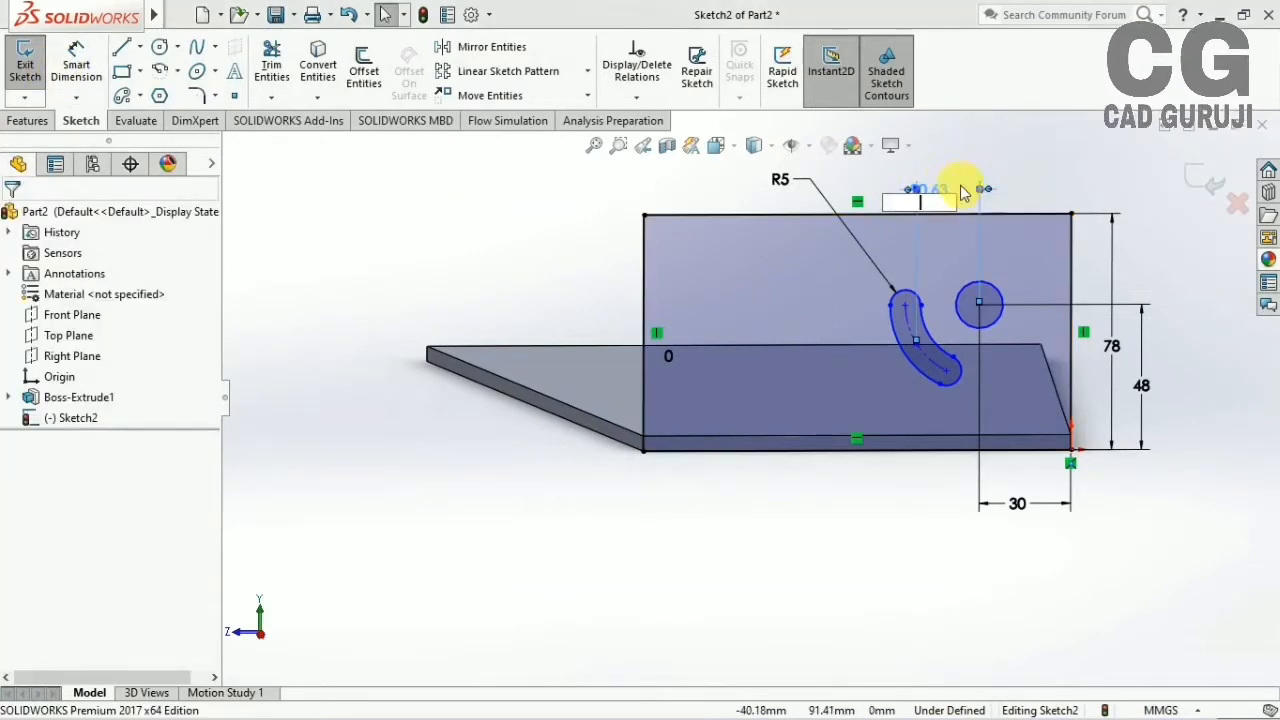
left_click(751, 326)
Dimension the arc slot's centreline with a radius of 20 mm
left_click(78, 60)
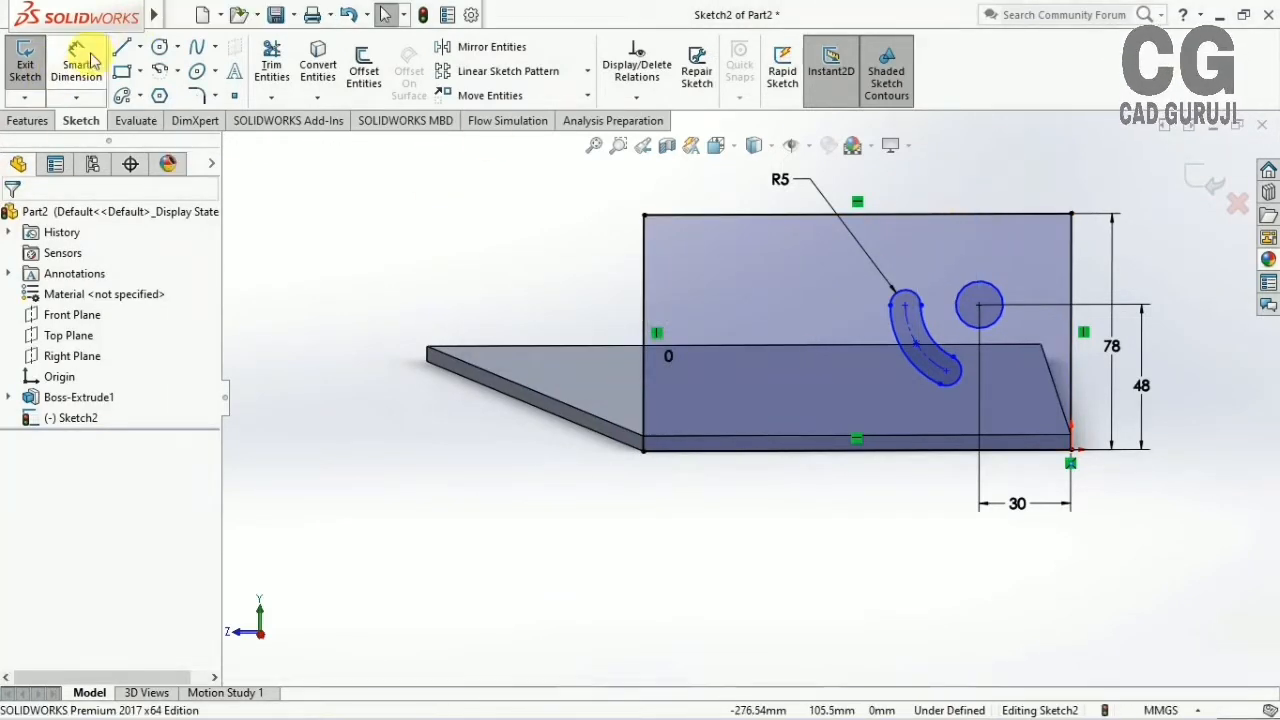
left_click(912, 340)
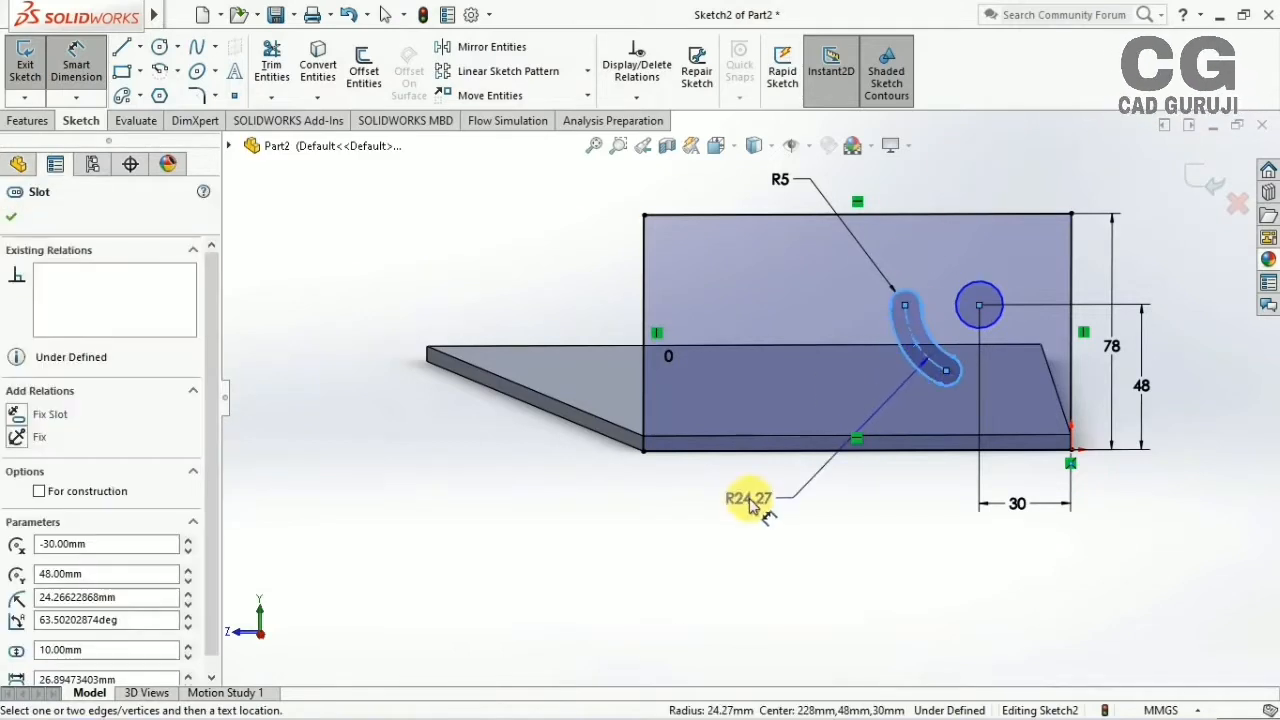
left_click(755, 508)
type("20")
key("Return")
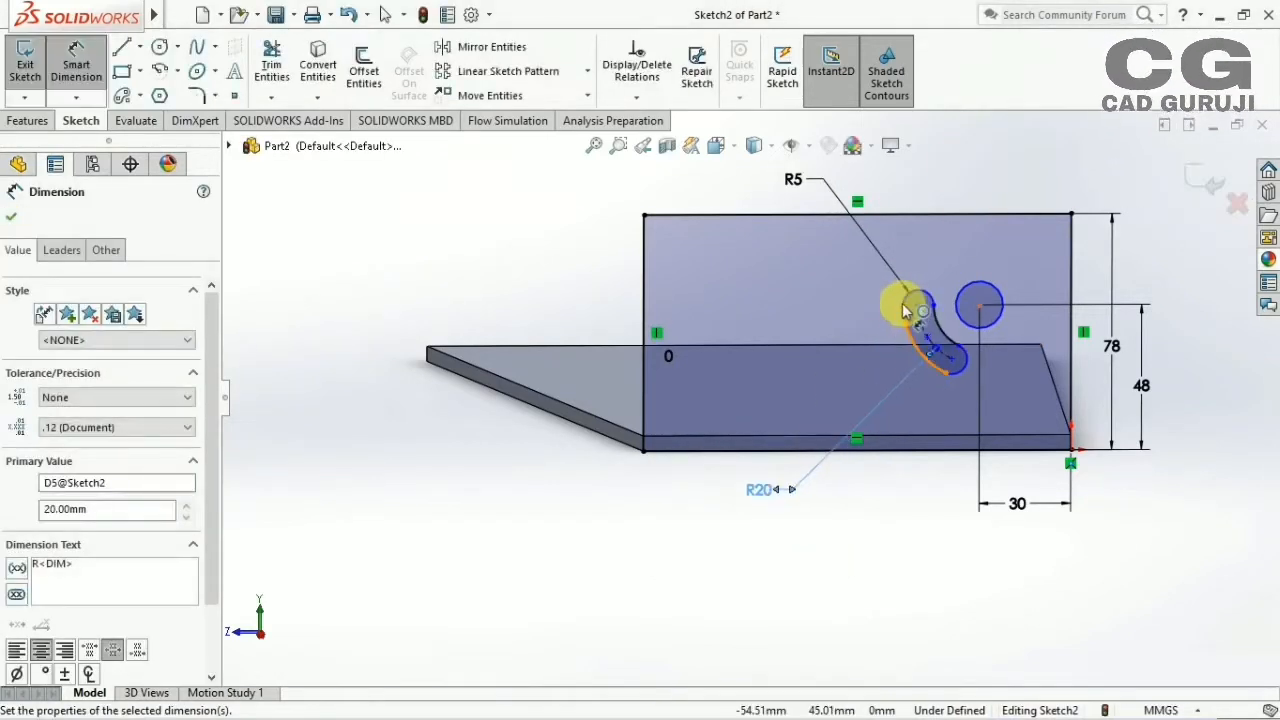
Draw a closed triangle of construction lines joining the circle's centre and the centres of the slot's two rounded ends
left_click(140, 47)
left_click(160, 94)
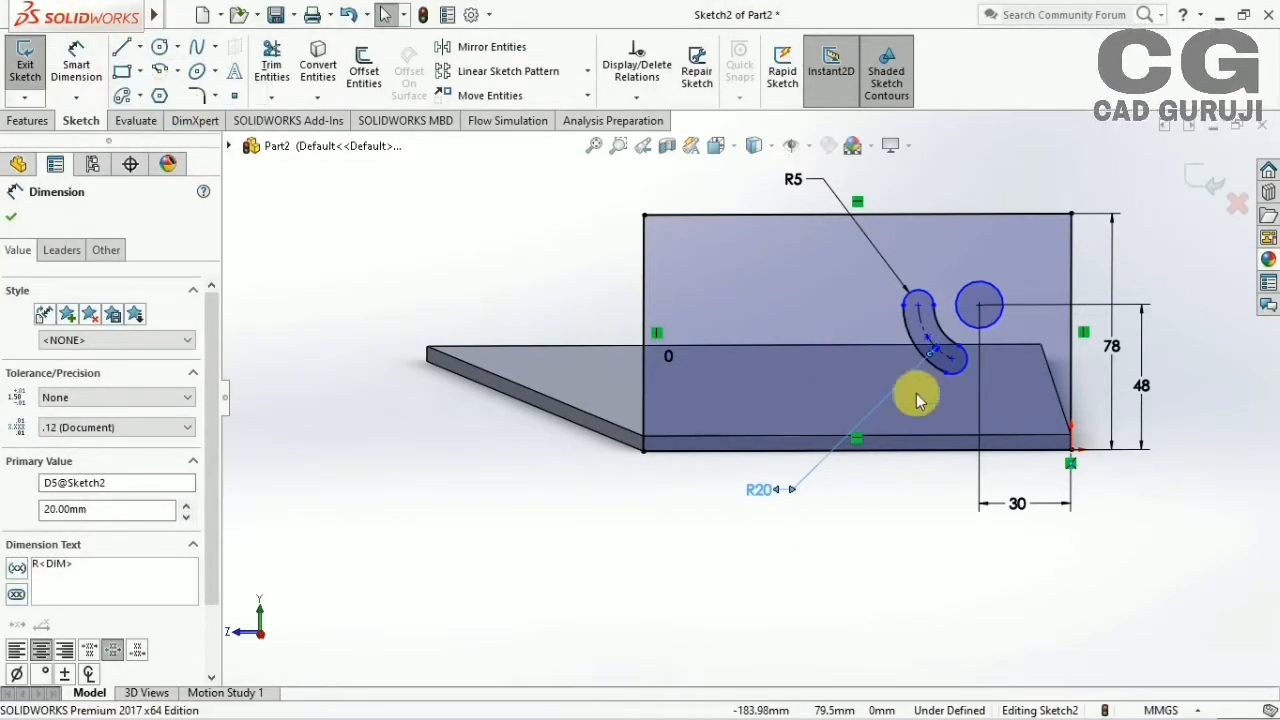
left_click(980, 307)
left_click(952, 370)
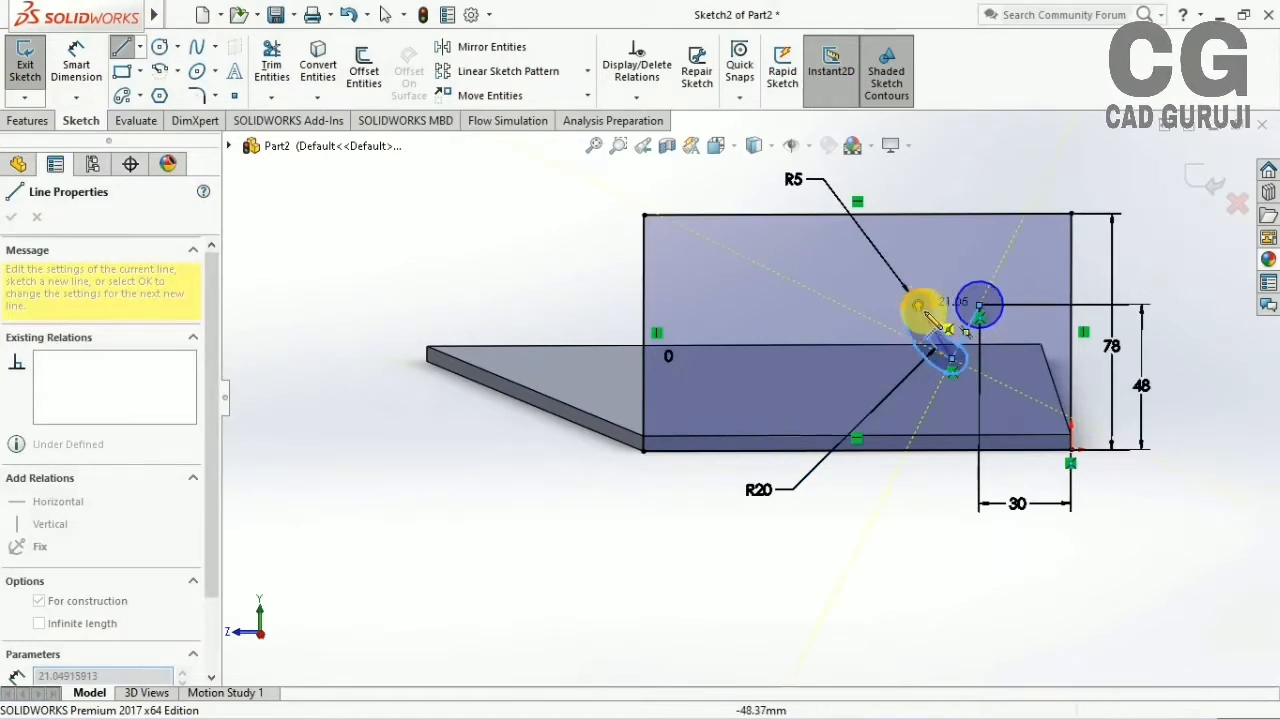
left_click(918, 307)
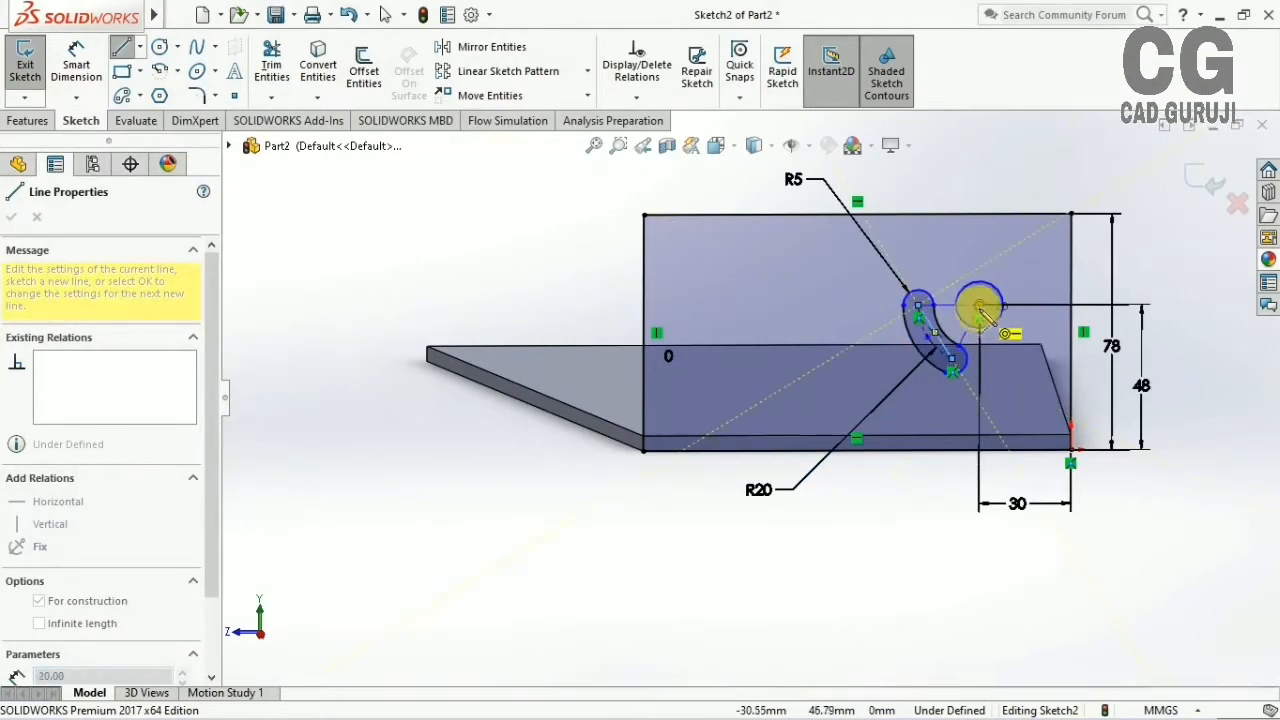
left_click(980, 305)
left_click(76, 65)
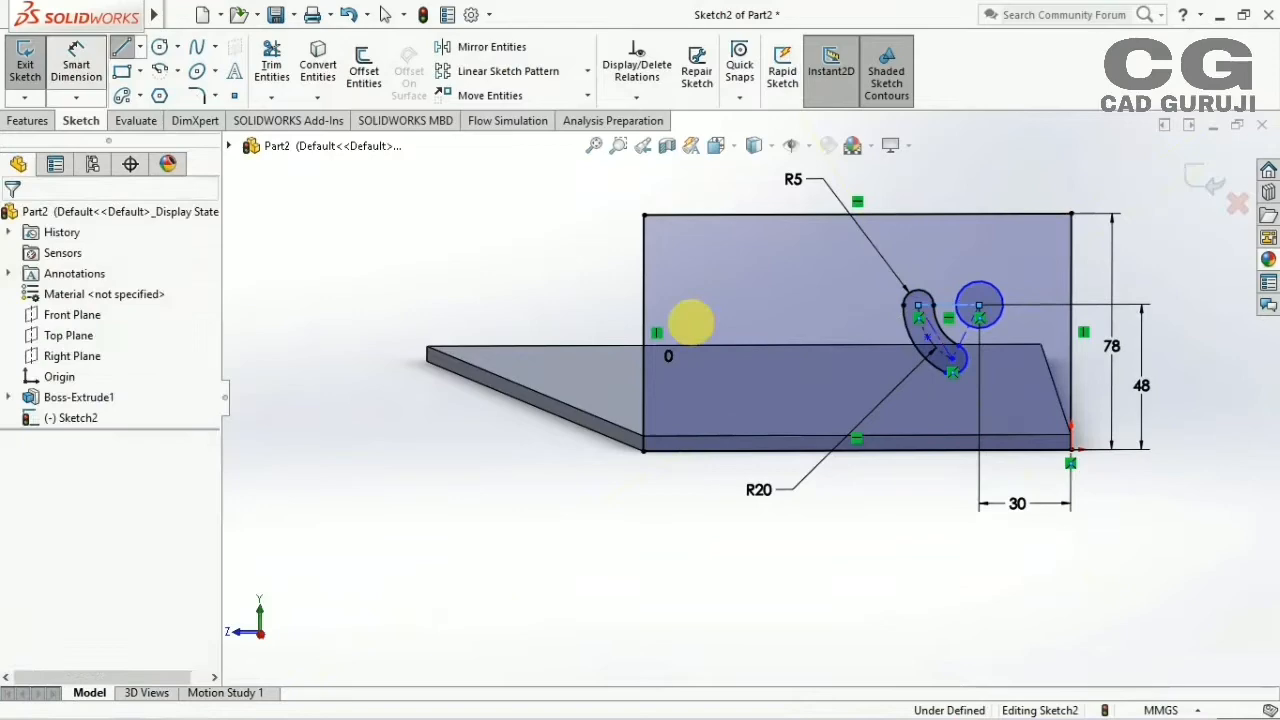
left_click(966, 334)
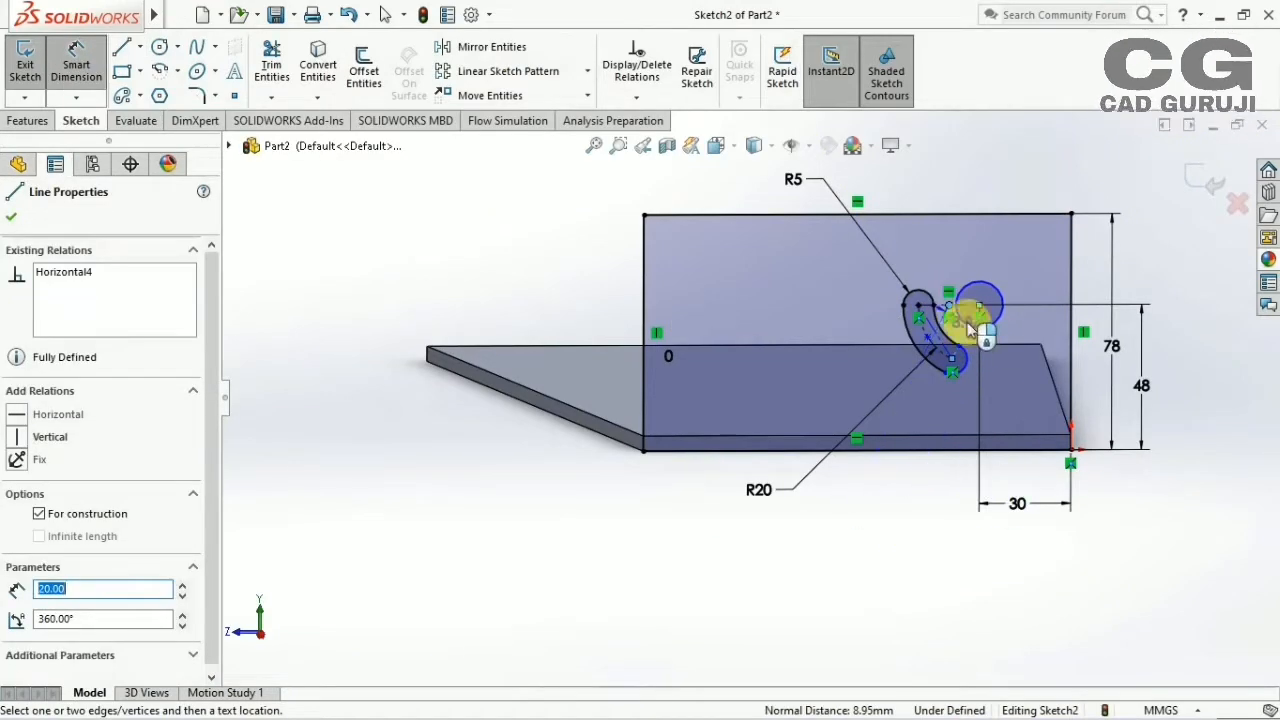
scroll(980, 330, "down", 5)
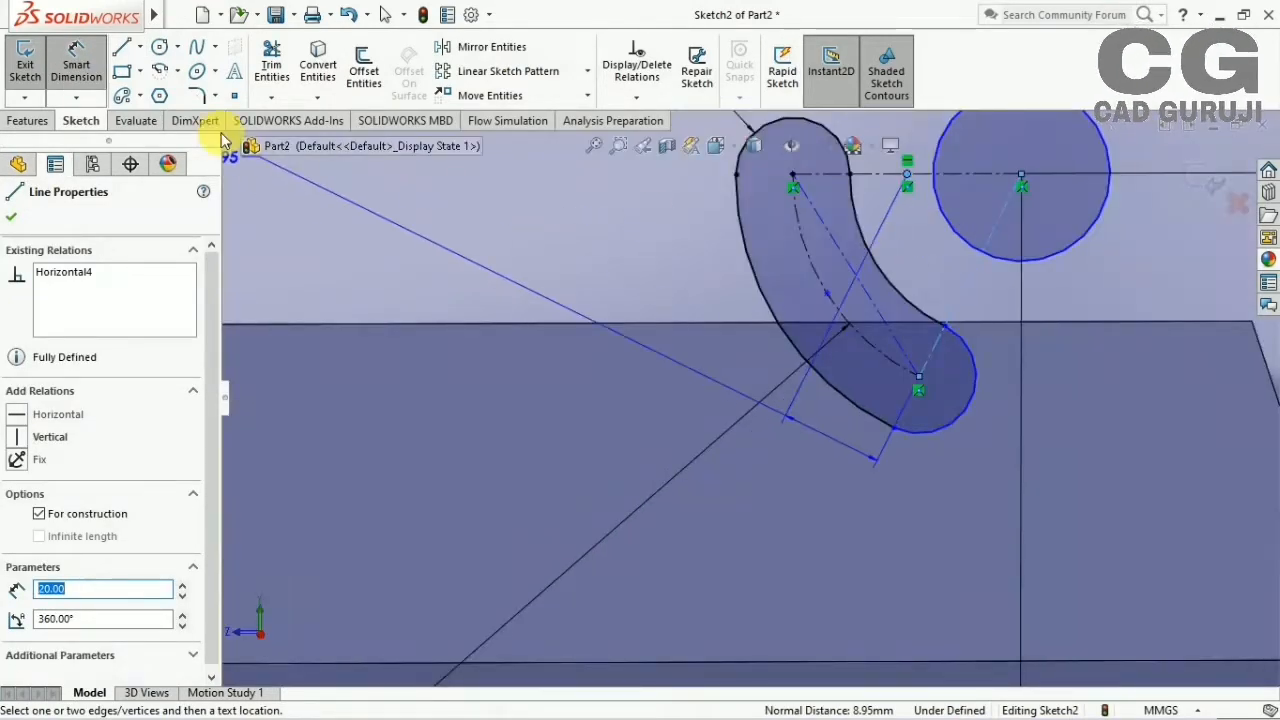
key("Escape")
key("Escape")
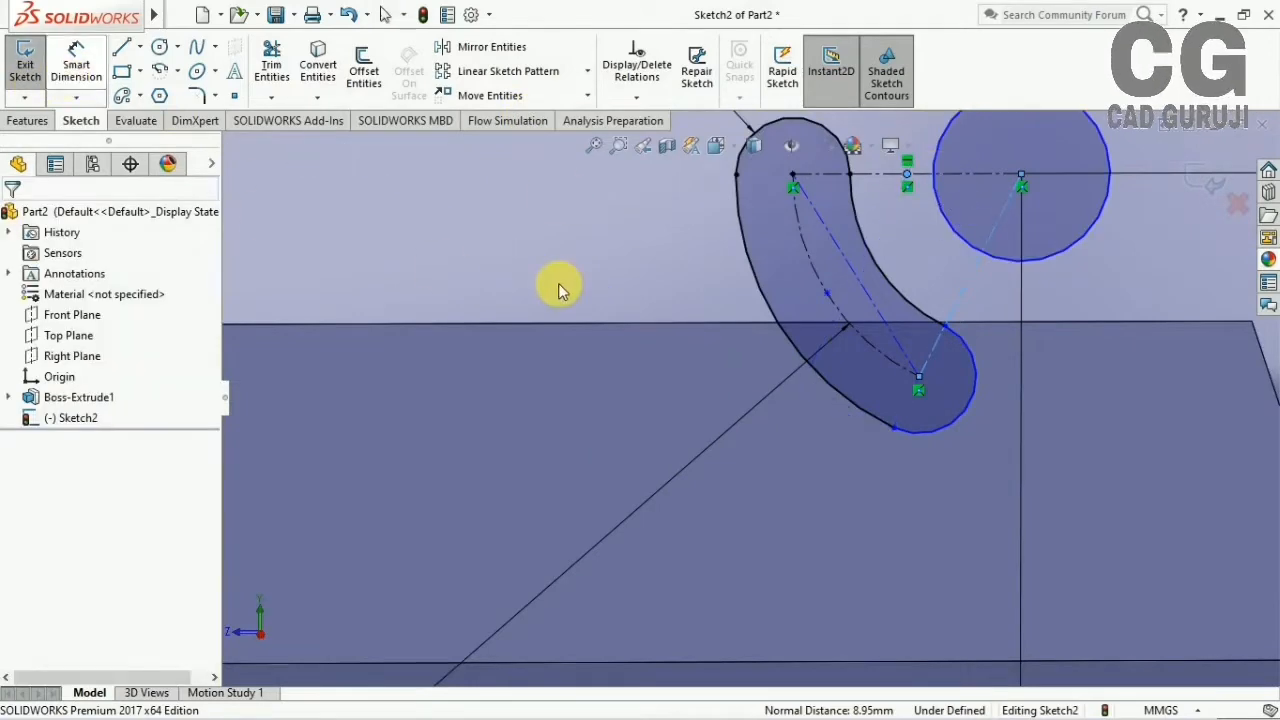
scroll(570, 287, "up", 2)
key("f")
left_click(76, 62)
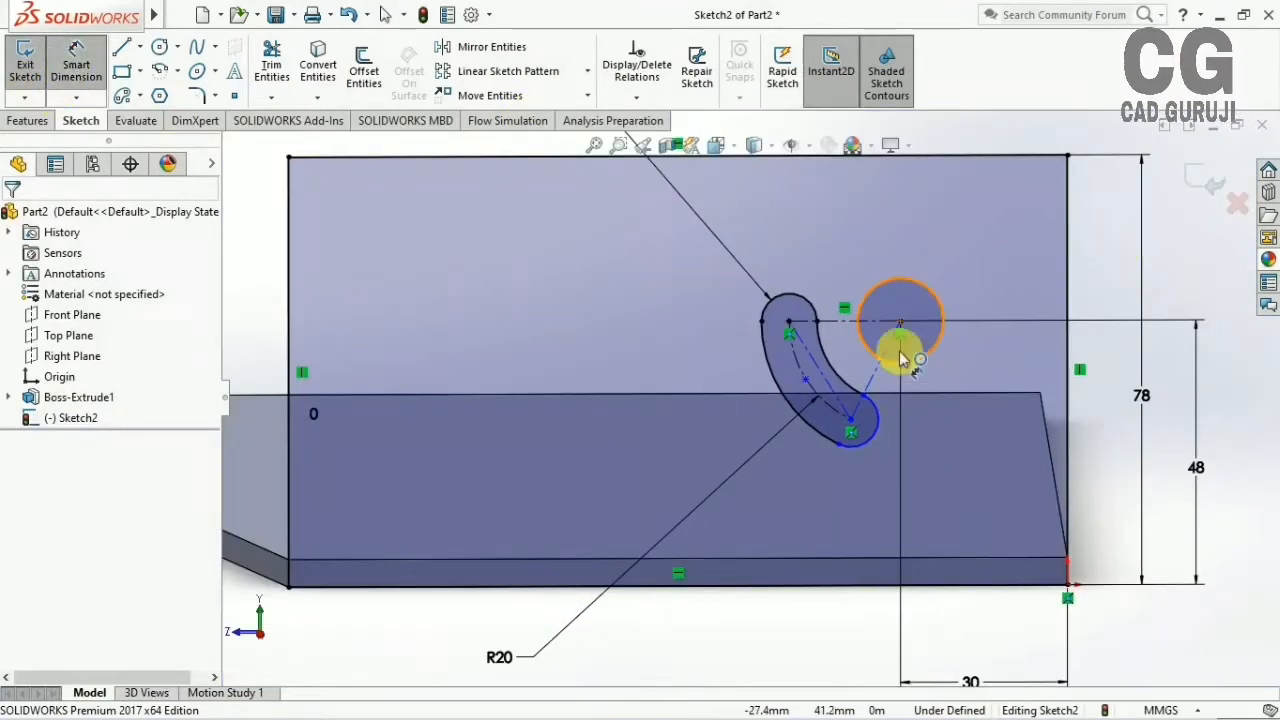
left_click(848, 323)
left_click(76, 62)
left_click(1141, 156)
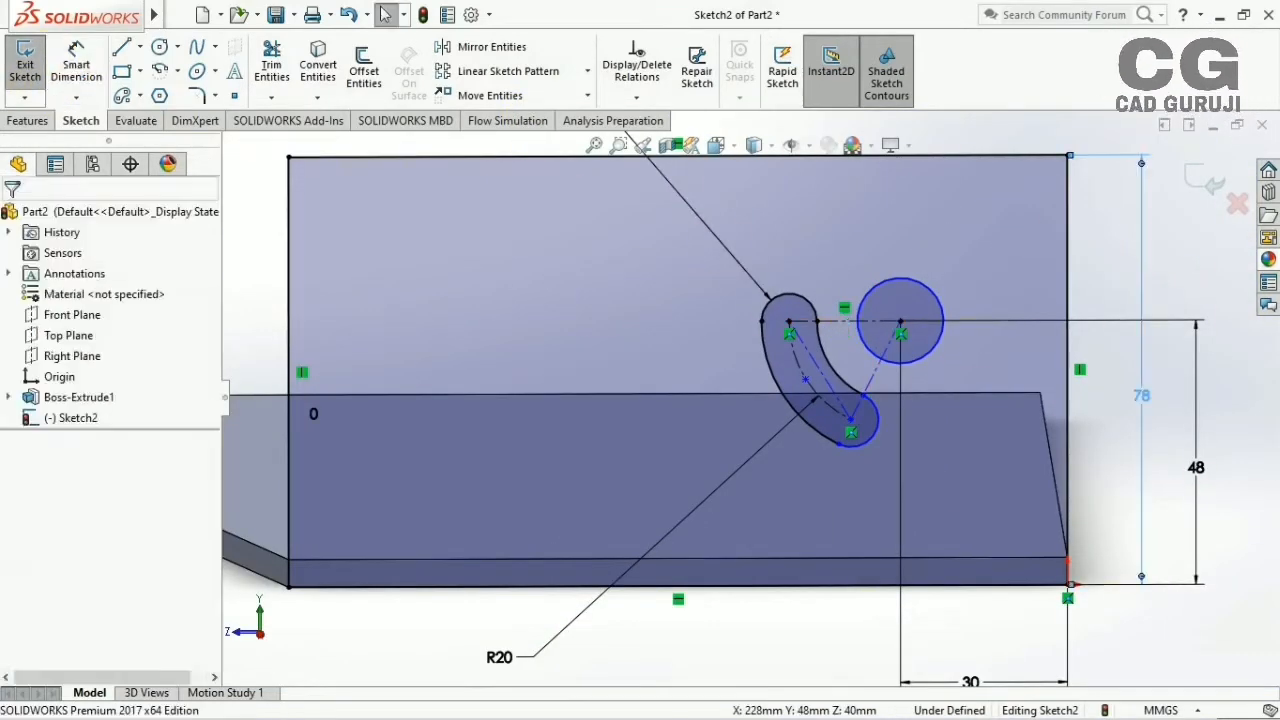
left_click(1198, 182)
Set the angle between the two construction lines running from the circle's centre to the slot's ends to 30°
left_click(76, 62)
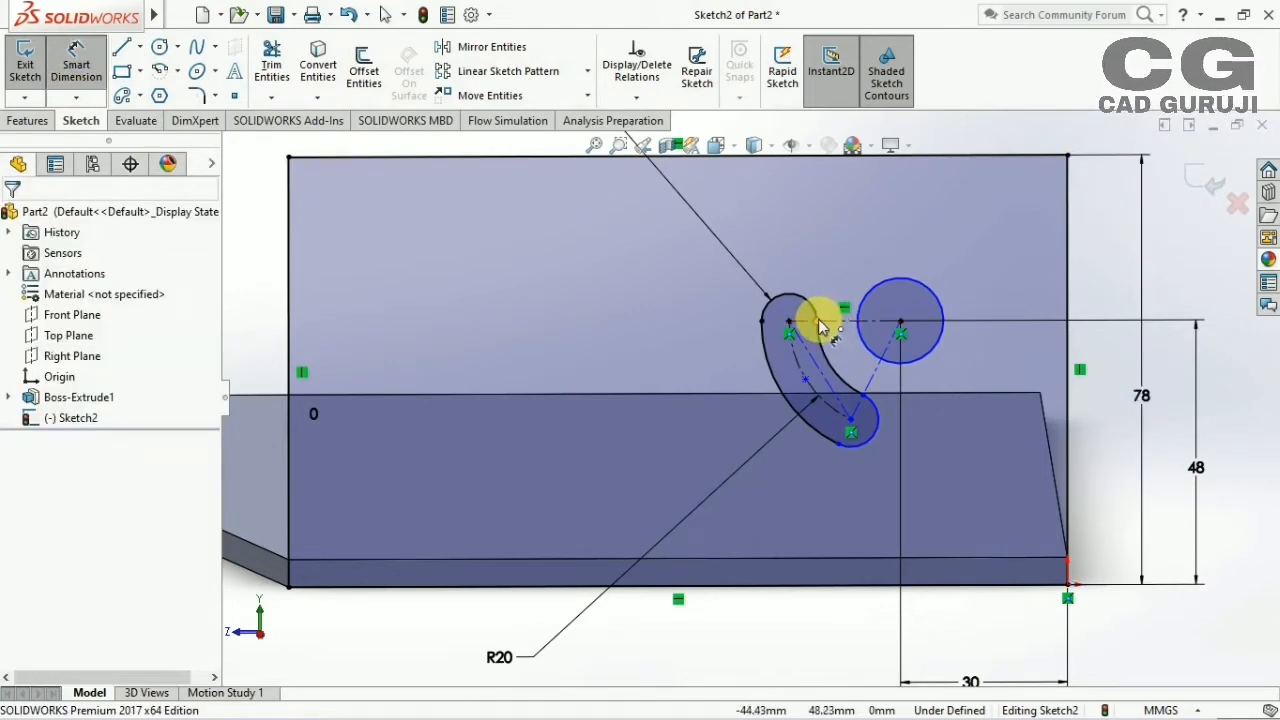
left_click(871, 386)
left_click(860, 321)
left_click(665, 652)
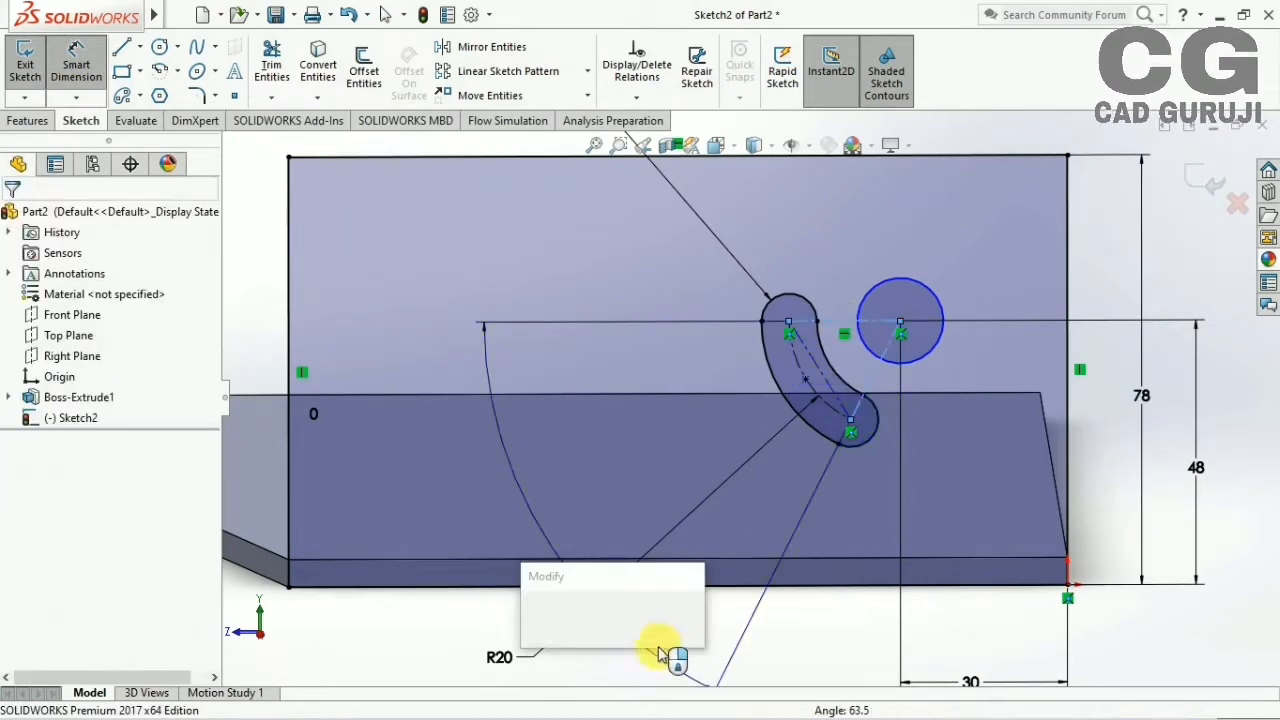
type("20")
key("Return")
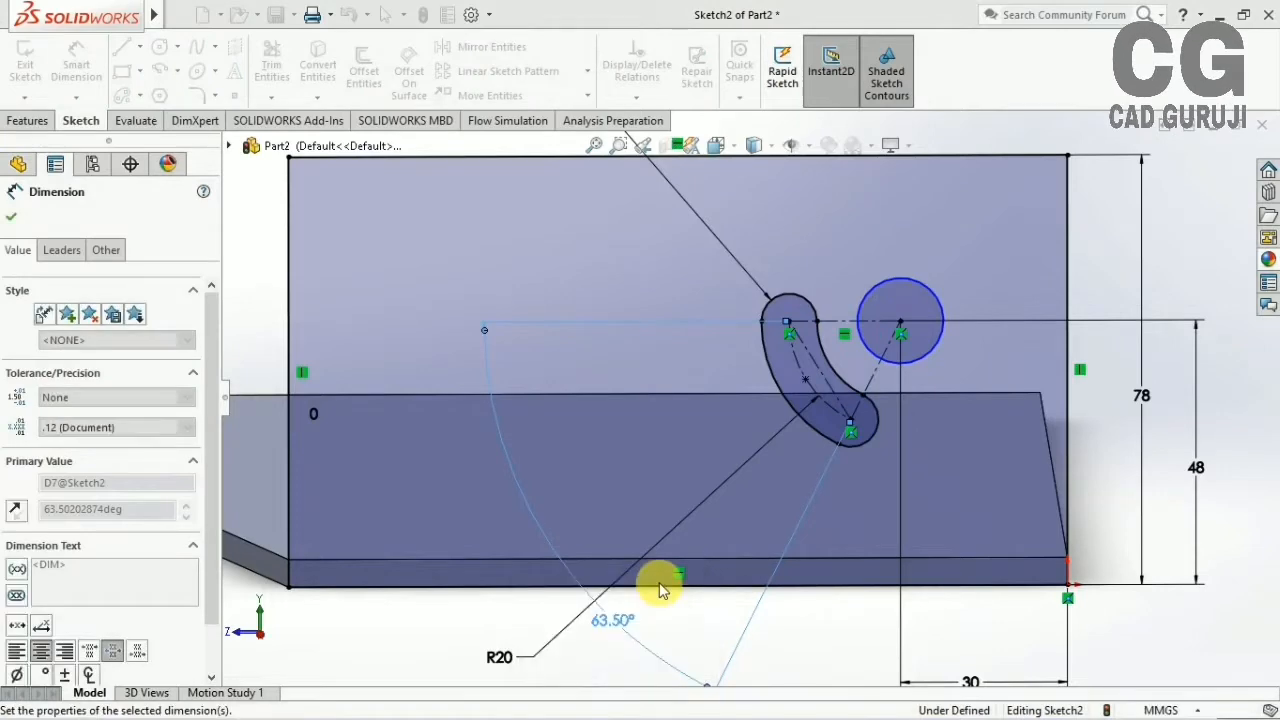
Exit the flange sketch and reopen it for editing
left_click(1210, 178)
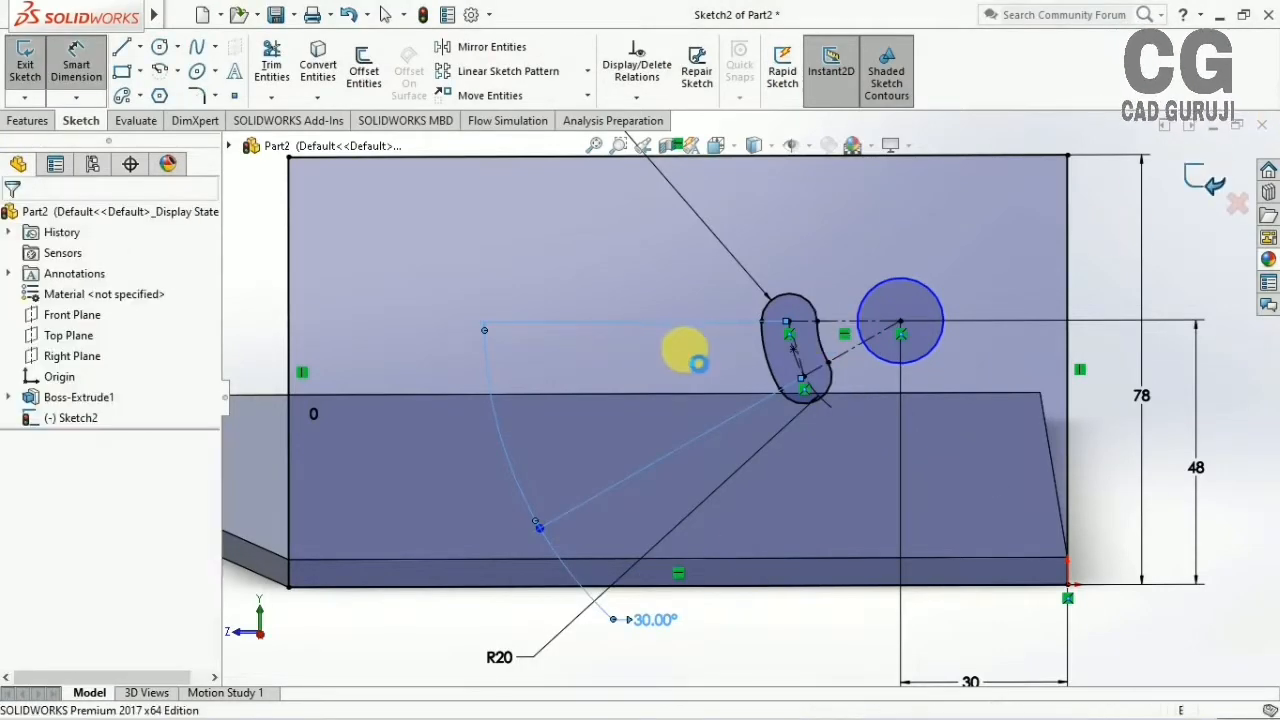
right_click(45, 420)
left_click(67, 314)
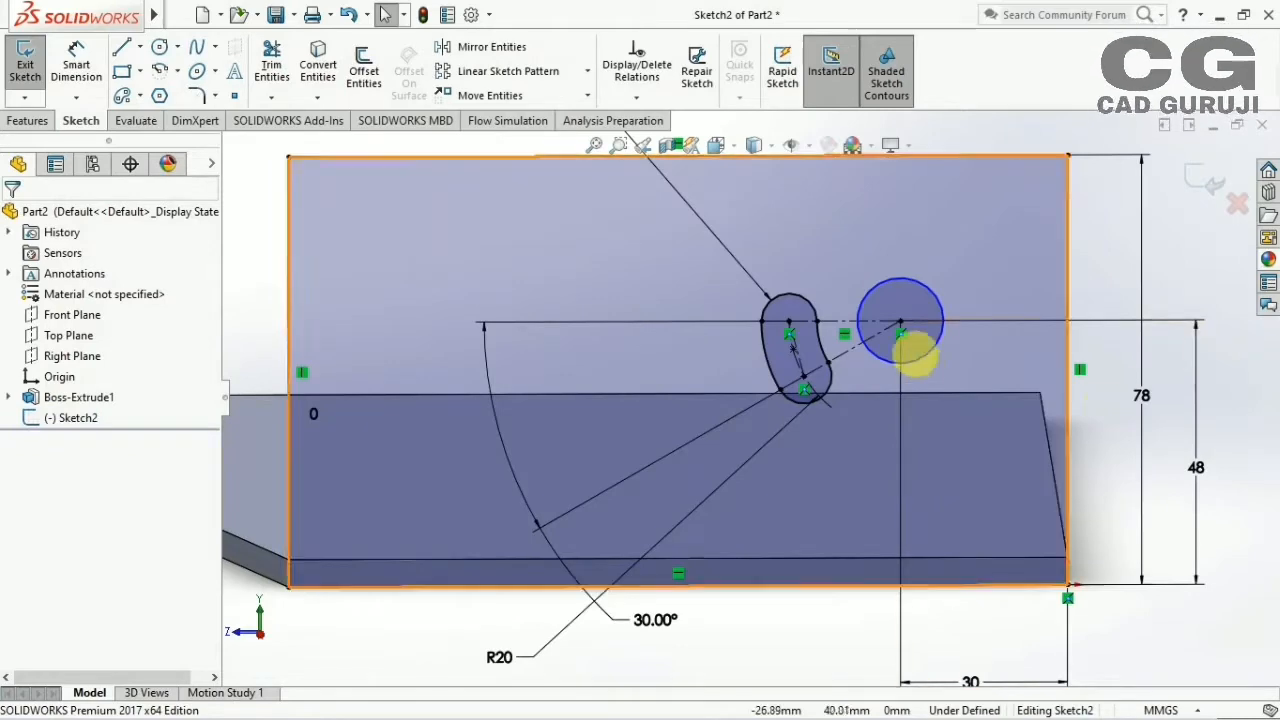
Dimension the circle's diameter as 10 mm and finish the flange sketch
left_click(78, 68)
left_click(922, 357)
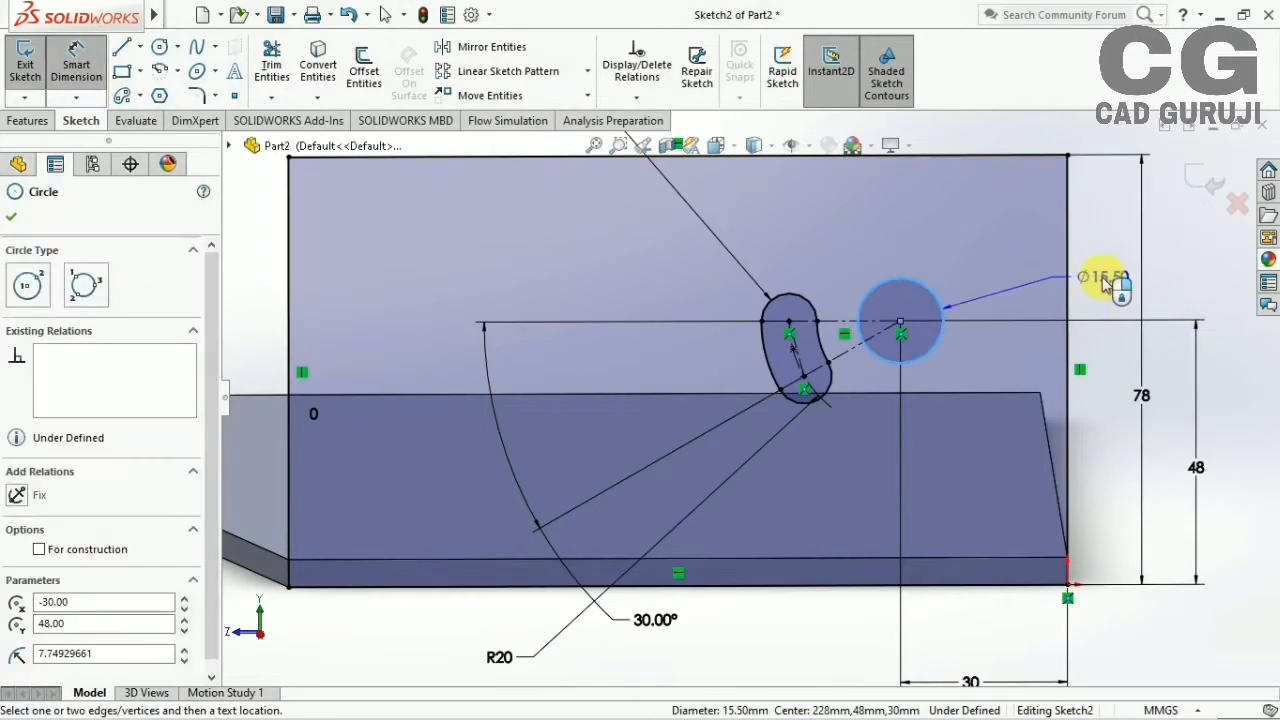
left_click(1110, 277)
key("Return")
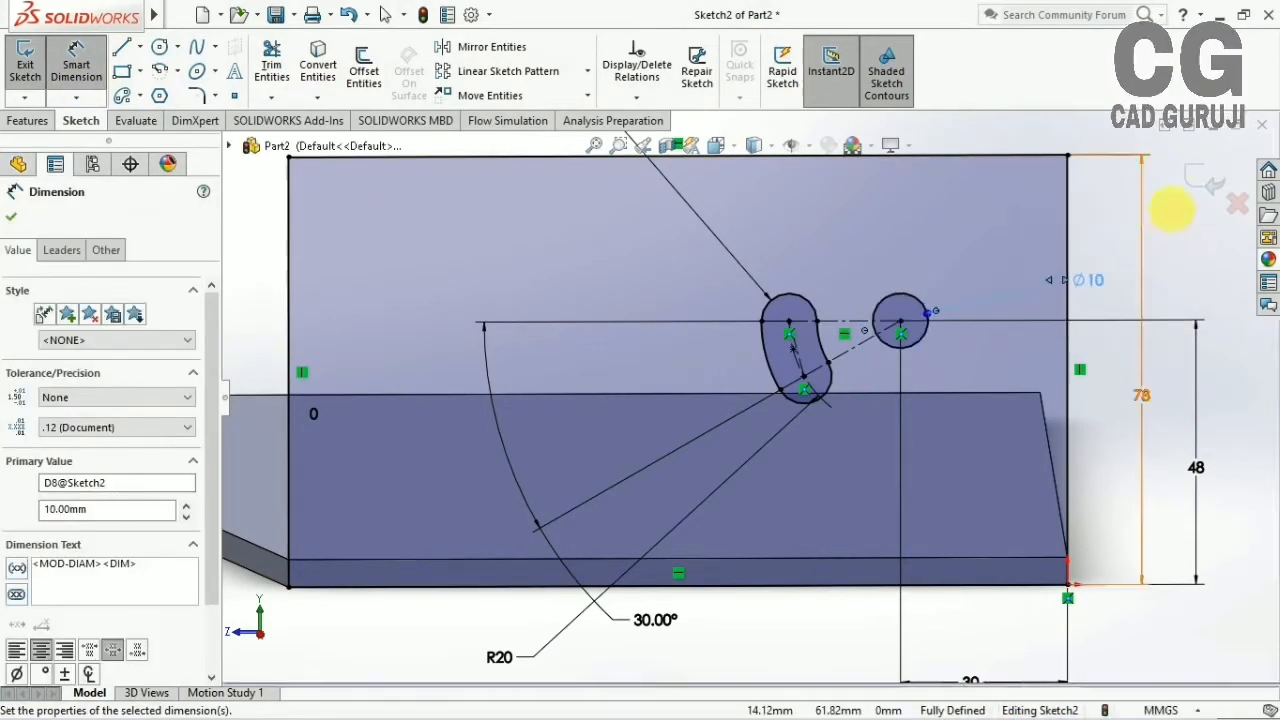
left_click(1200, 183)
left_click(1195, 183)
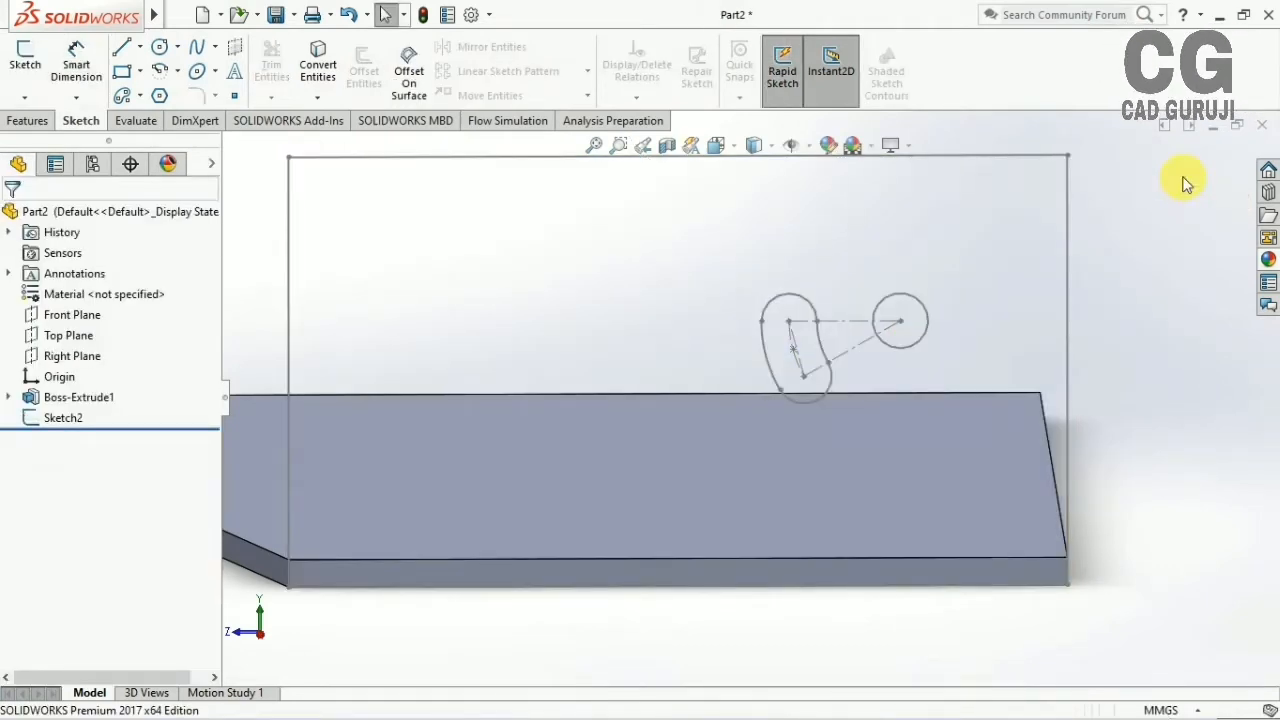
Extrude the rectangular flange profile 5 mm inward over the plate, merged with the existing body
left_click(27, 120)
left_click(32, 65)
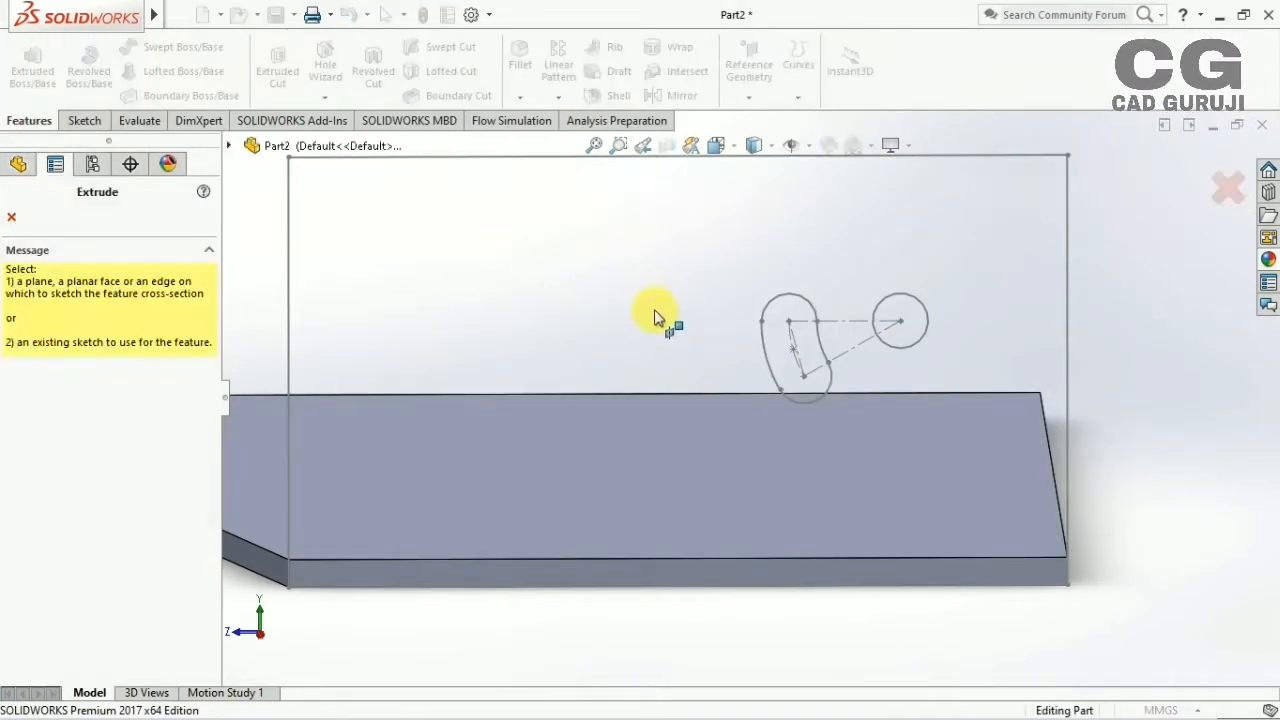
left_click(530, 328)
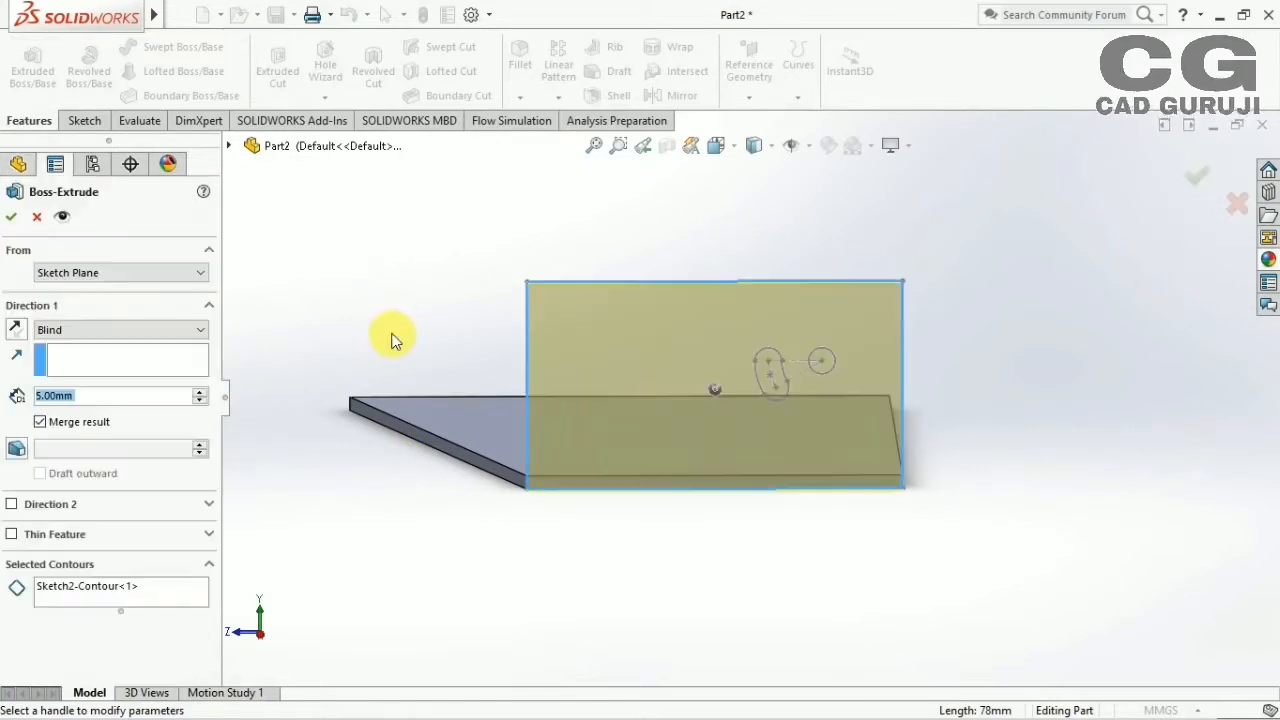
mouse_move(394, 337)
middle_mouse_down()
mouse_move(491, 371)
mouse_move(924, 454)
mouse_move(971, 357)
middle_mouse_up()
left_click(900, 361)
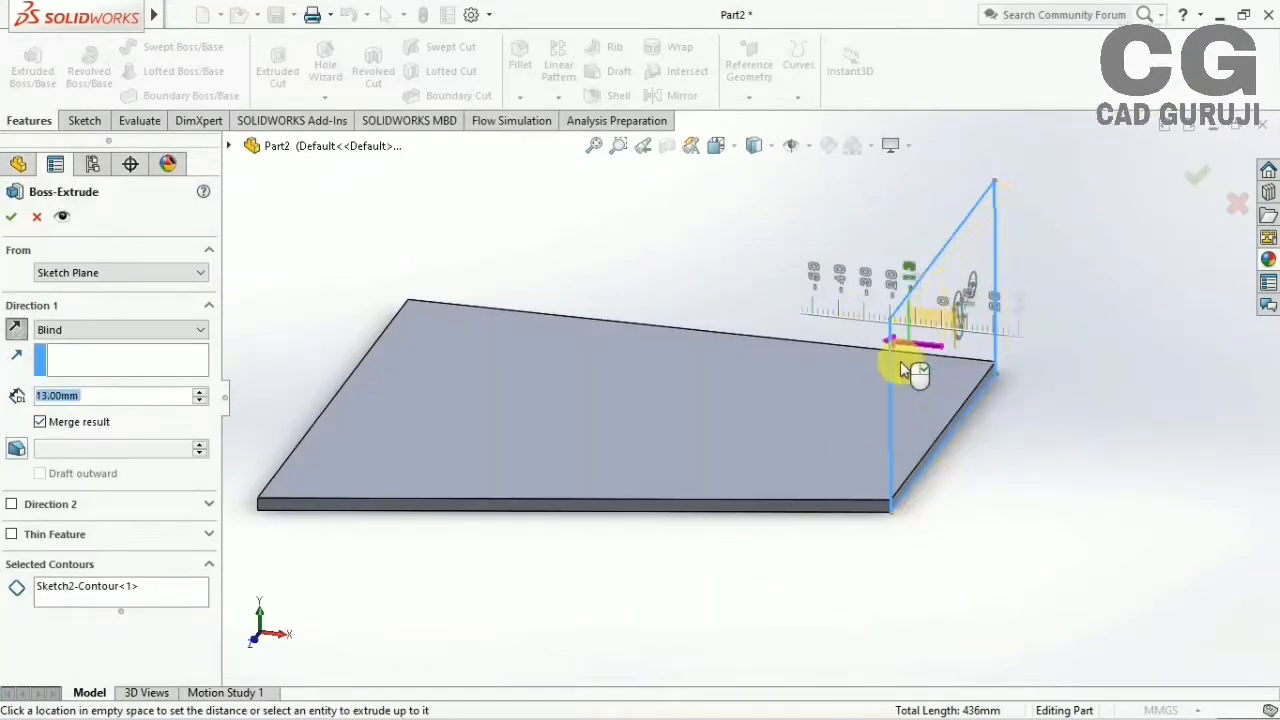
left_click(801, 361)
double_click(98, 395)
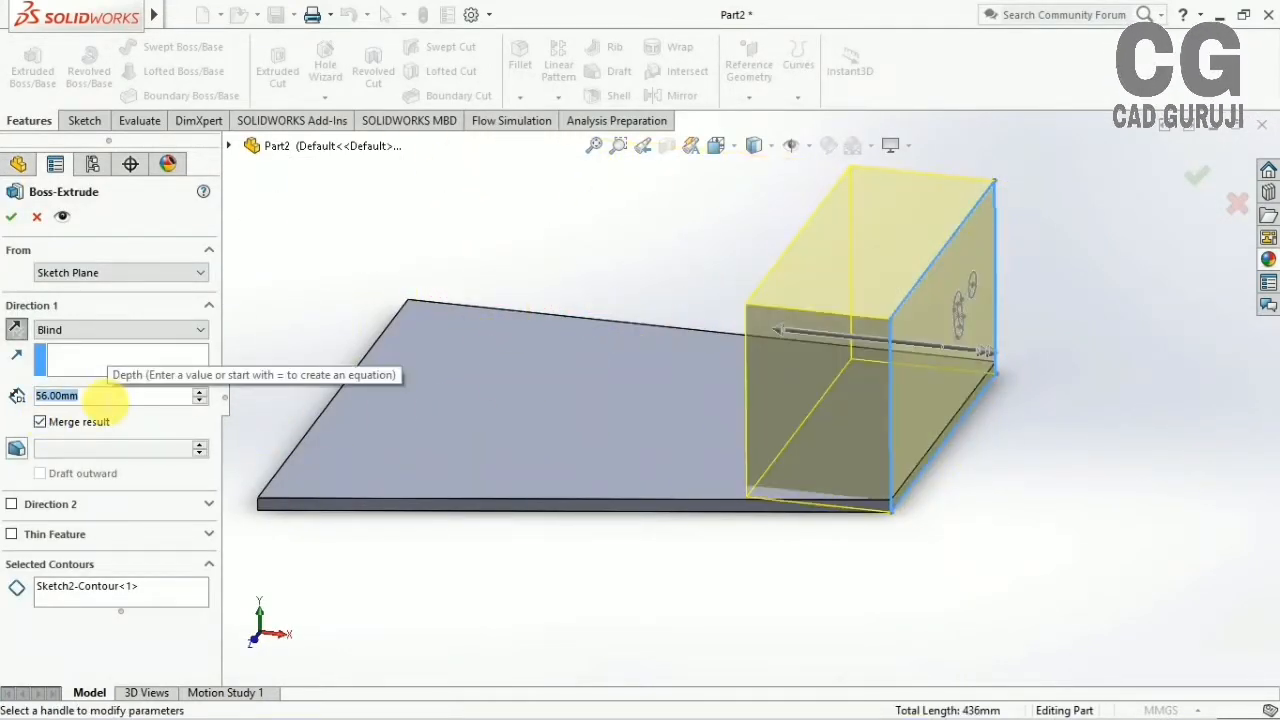
type("5")
key("Return")
left_click(1196, 172)
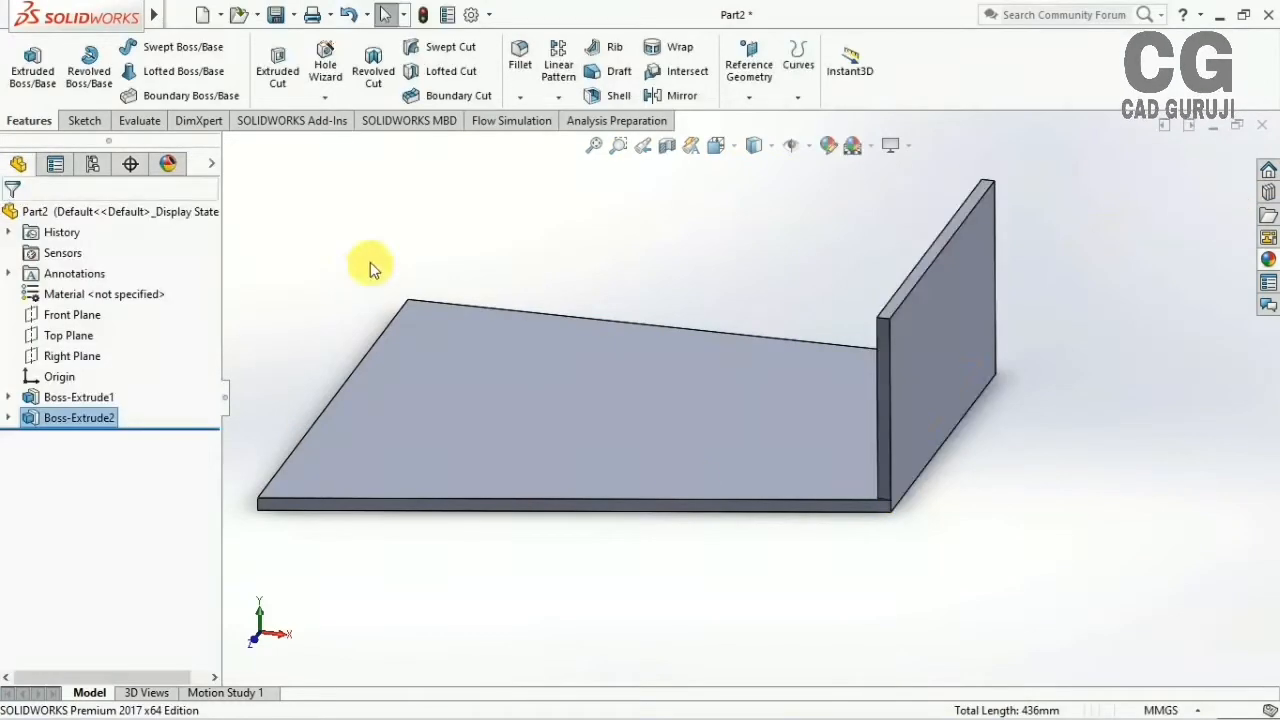
Fillet the inner and outer edges of the bend between the plate and the upright flange with a 5 mm radius
middle_click_drag(366, 266, 730, 520)
left_click(893, 402)
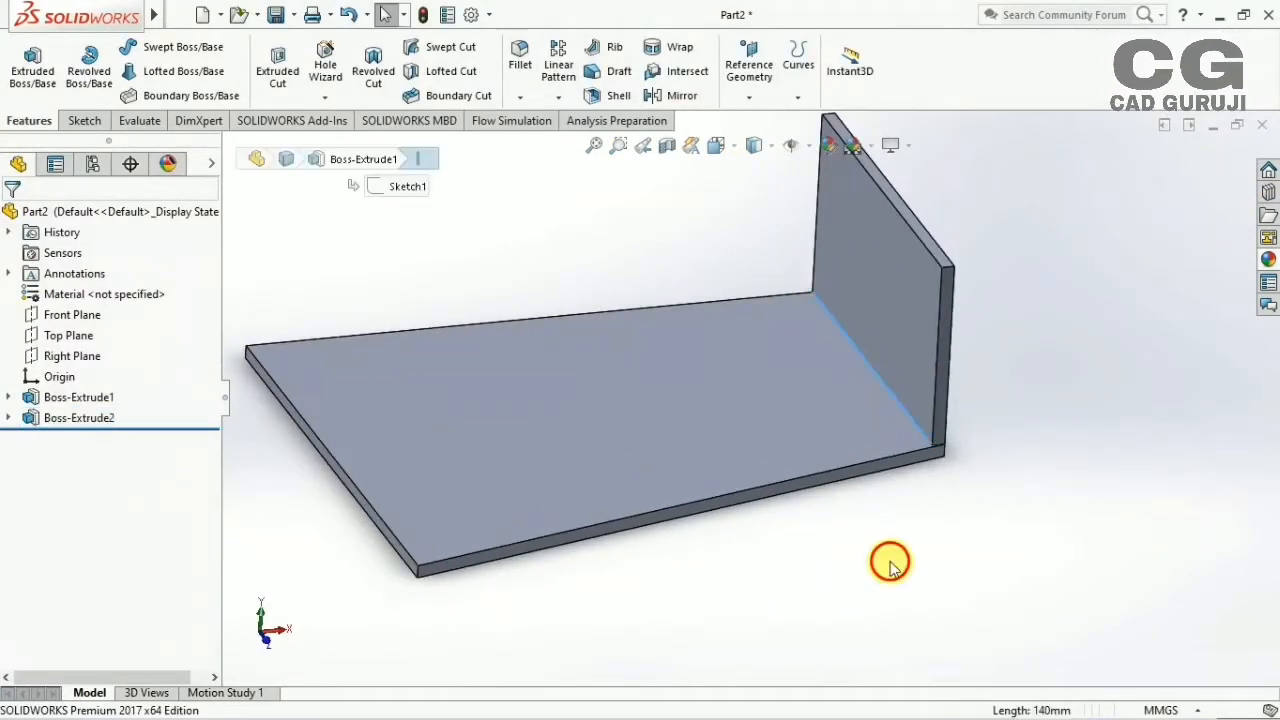
left_click(891, 566)
middle_click_drag(891, 566, 905, 540)
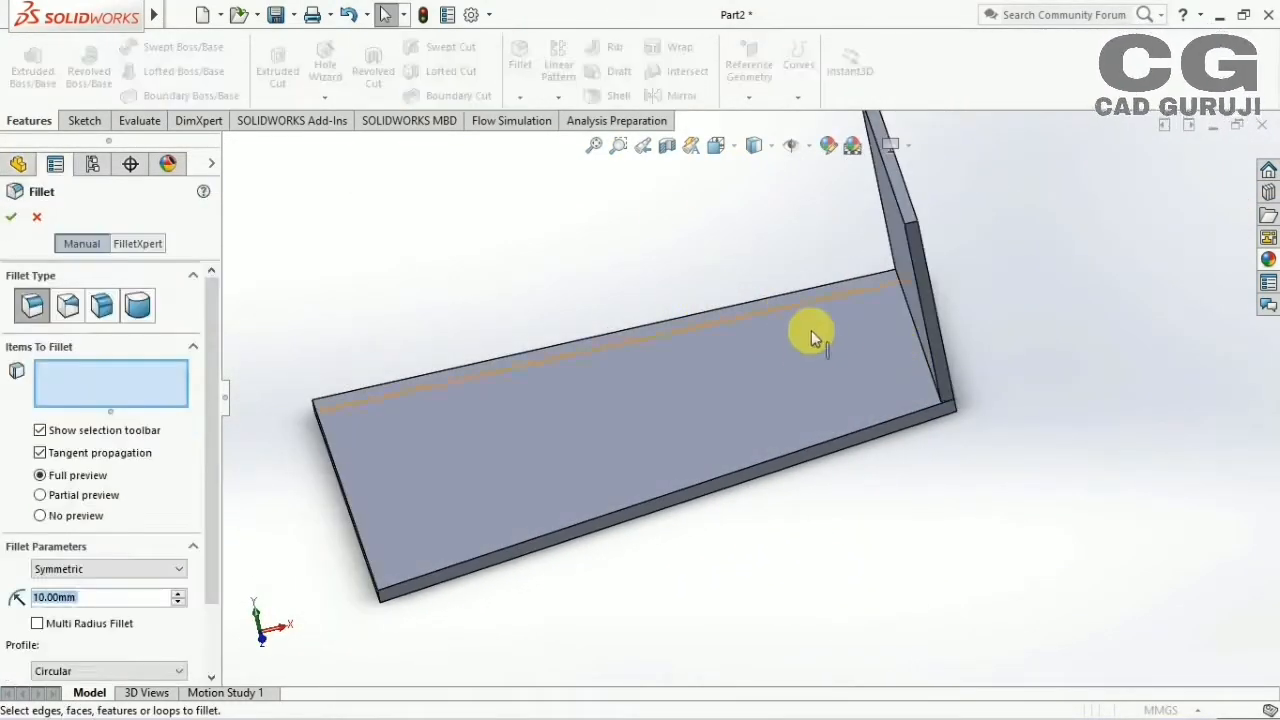
middle_click_drag(814, 331, 686, 330)
middle_click_drag(838, 291, 800, 334)
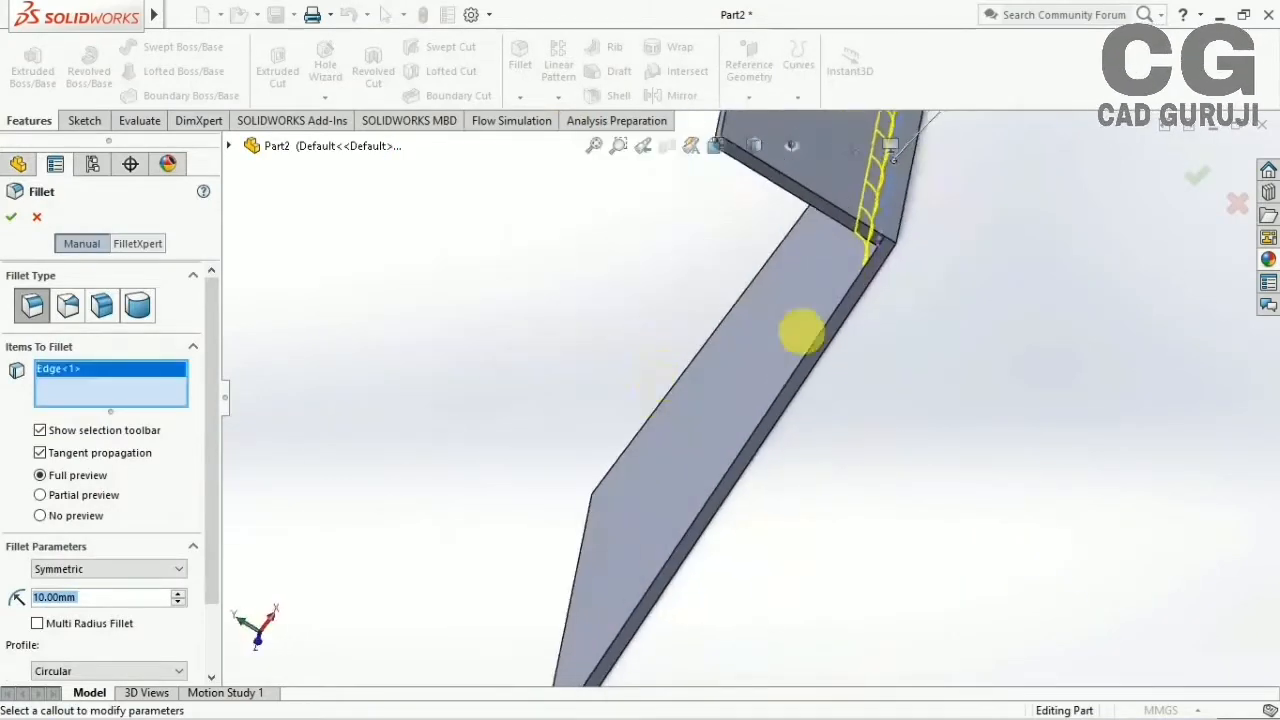
left_click(900, 220)
type("5")
key("Return")
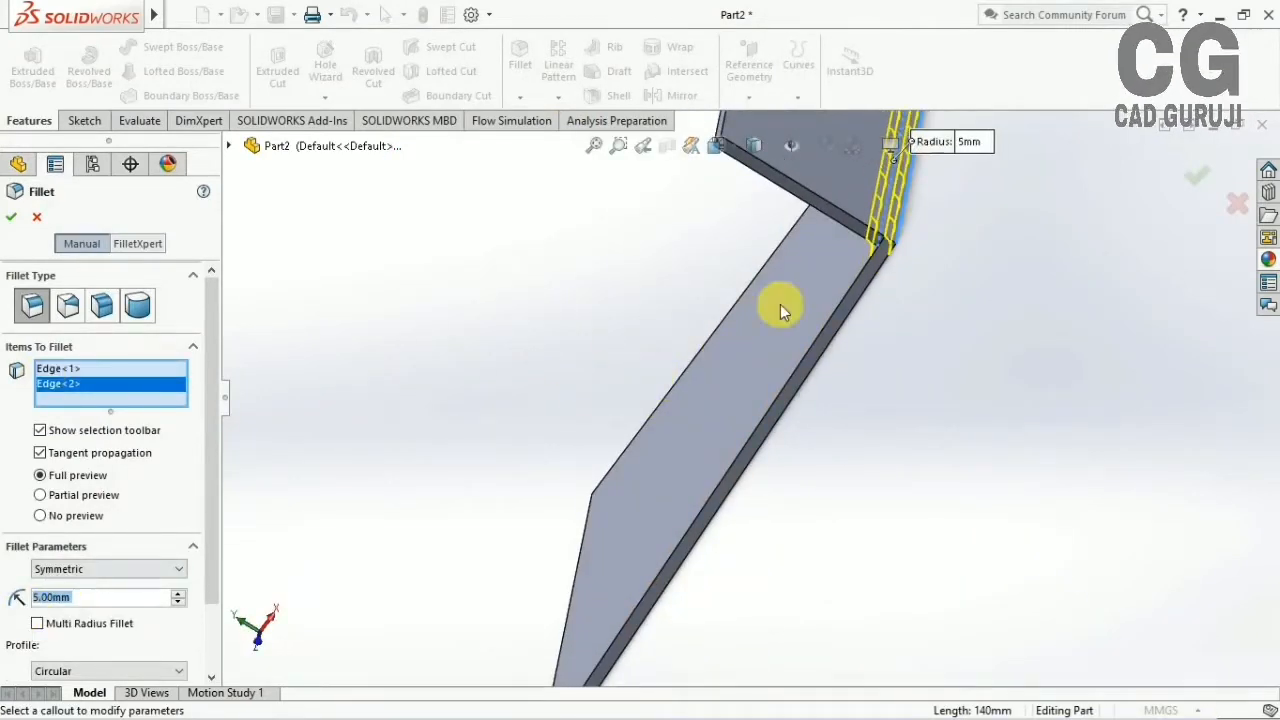
left_click(1197, 177)
Chamfer the plate's slanted long edge by 10 mm at 45°
middle_click_drag(560, 280, 347, 279)
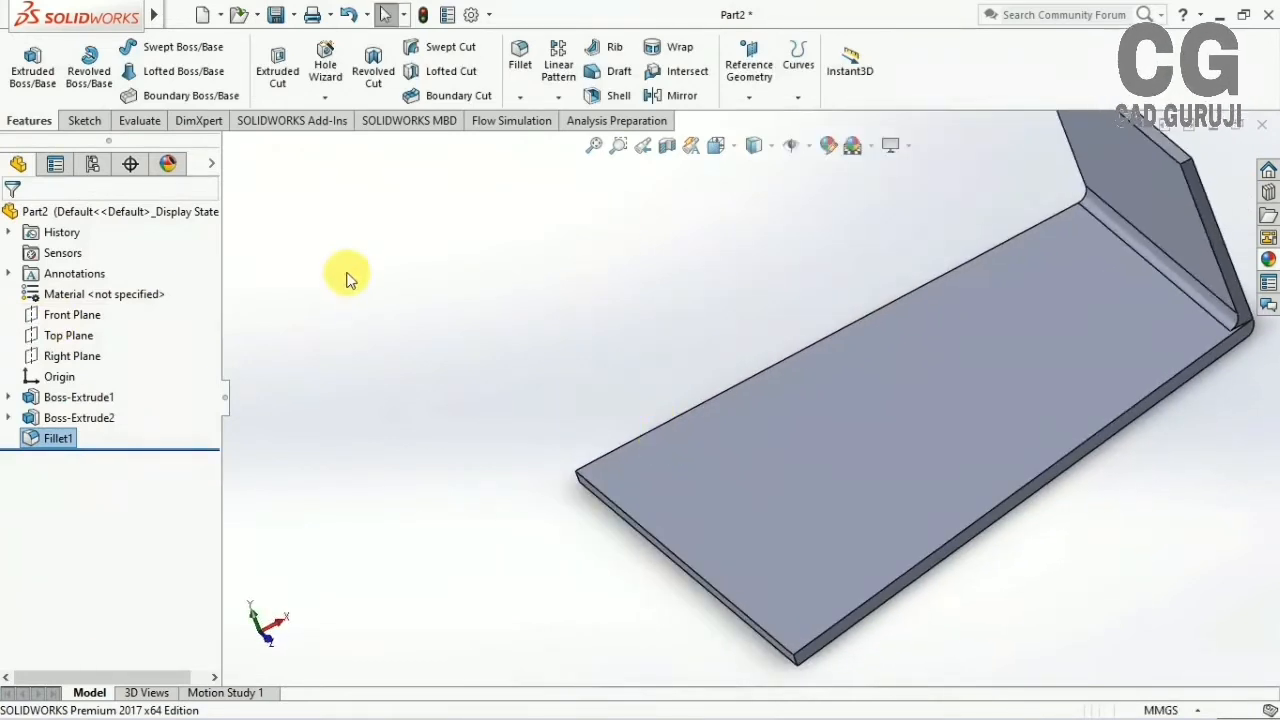
left_click(522, 95)
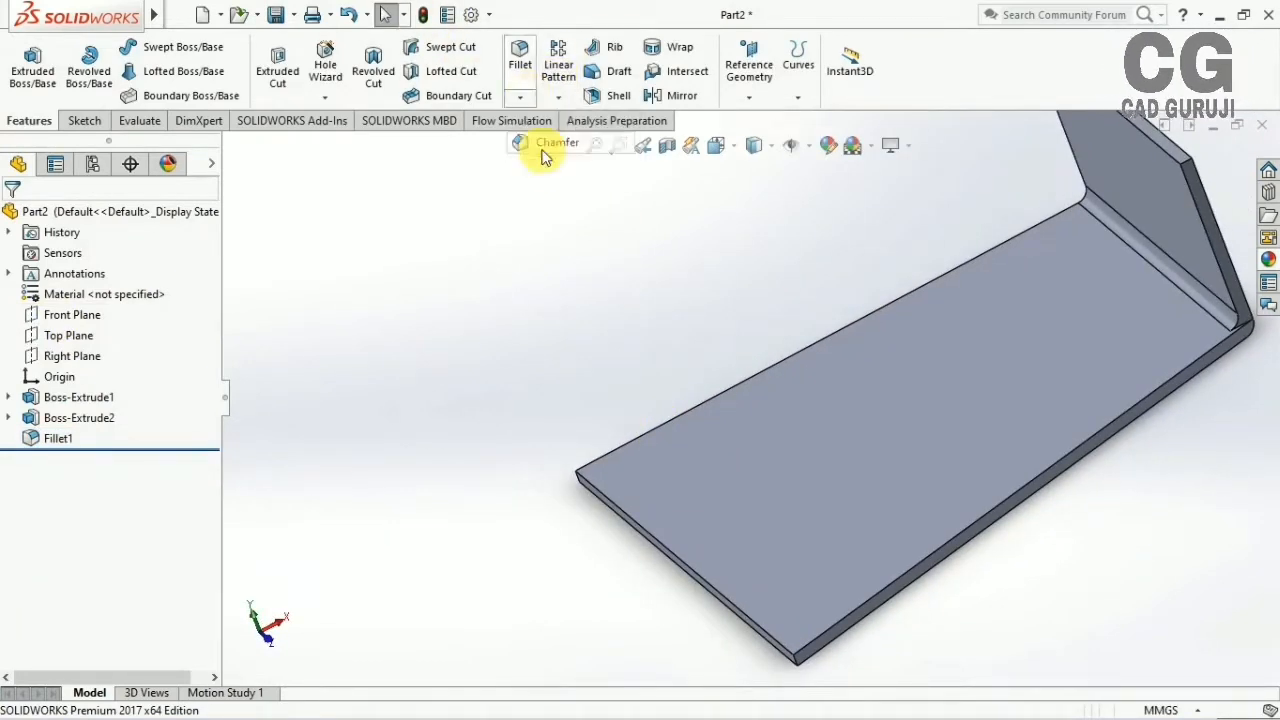
left_click(898, 586)
left_click(11, 218)
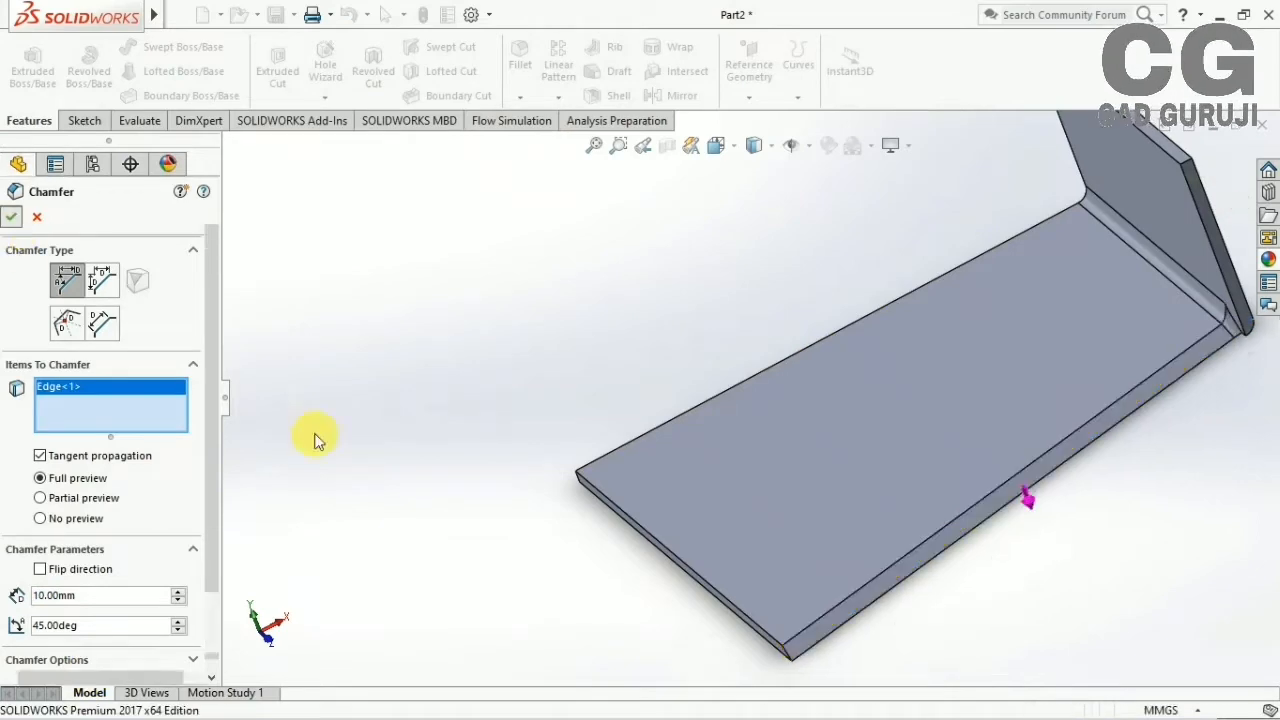
Mirror the plate and flange extrusions about the Right Plane
middle_click_drag(714, 429, 531, 423)
left_click(680, 97)
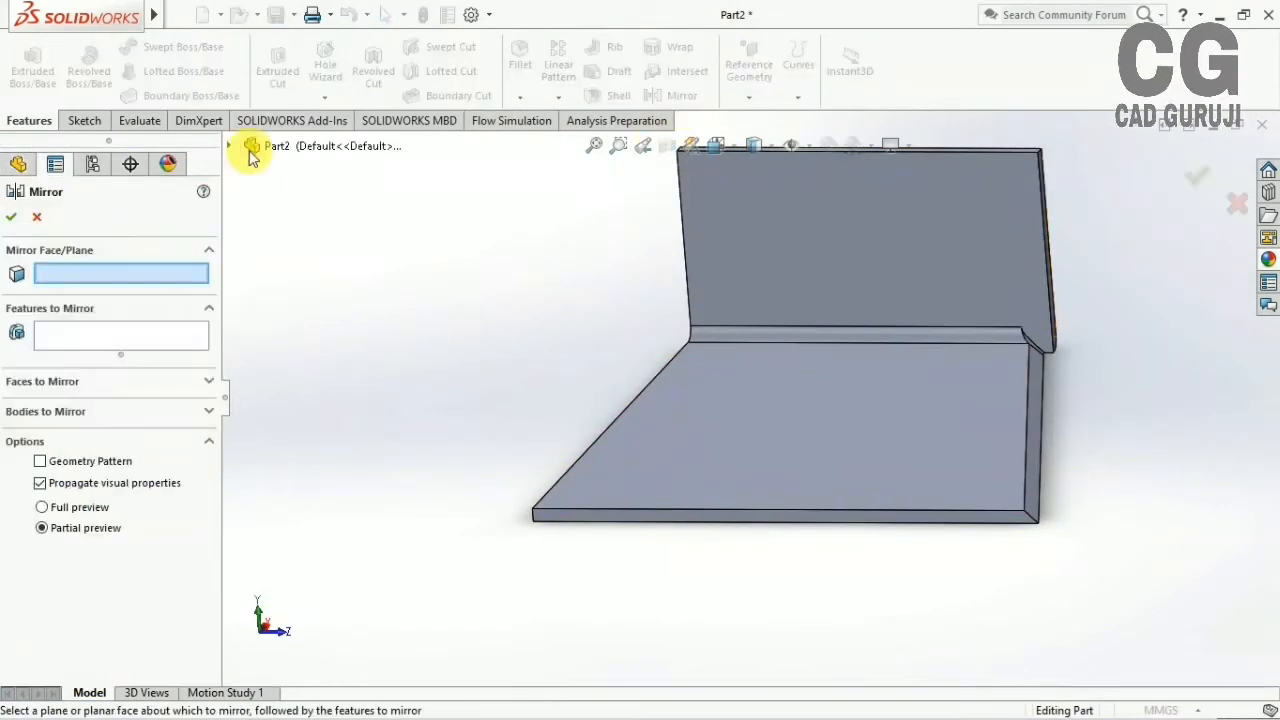
left_click(300, 290)
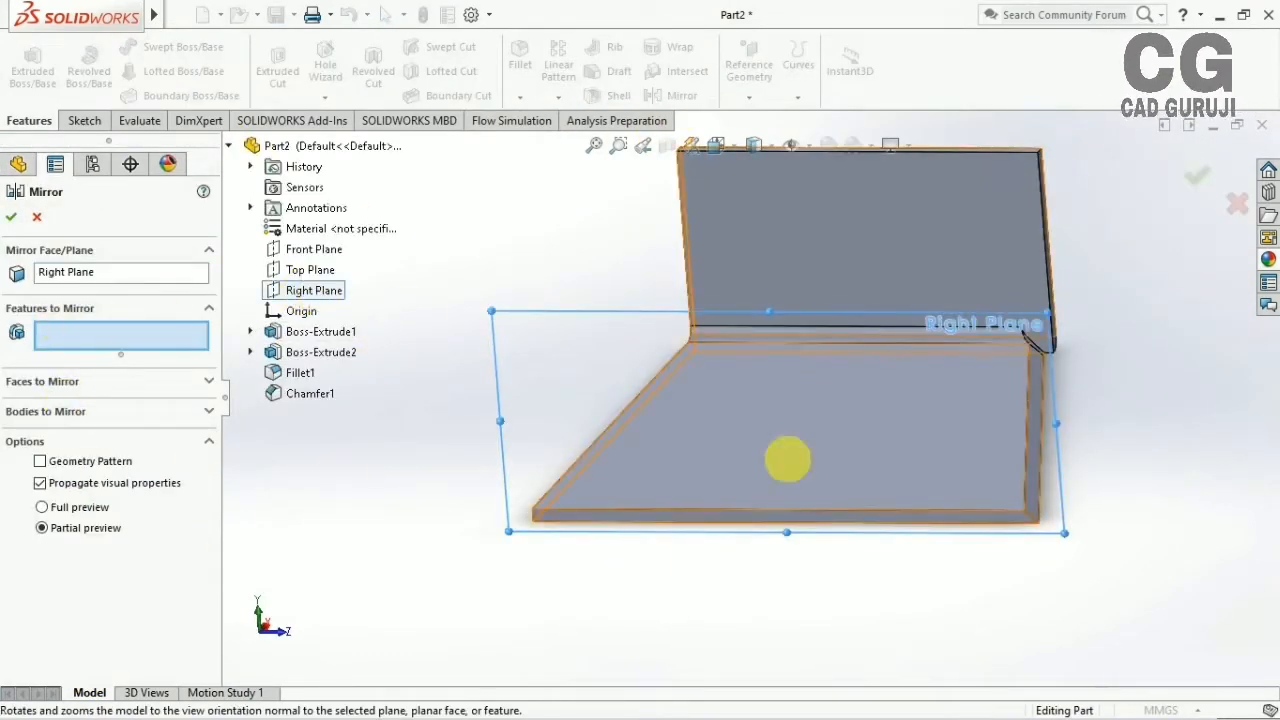
left_click(786, 457)
scroll(905, 422, "down", 2)
scroll(811, 506, "up", 4)
middle_click_drag(866, 576, 836, 590)
left_click(868, 290)
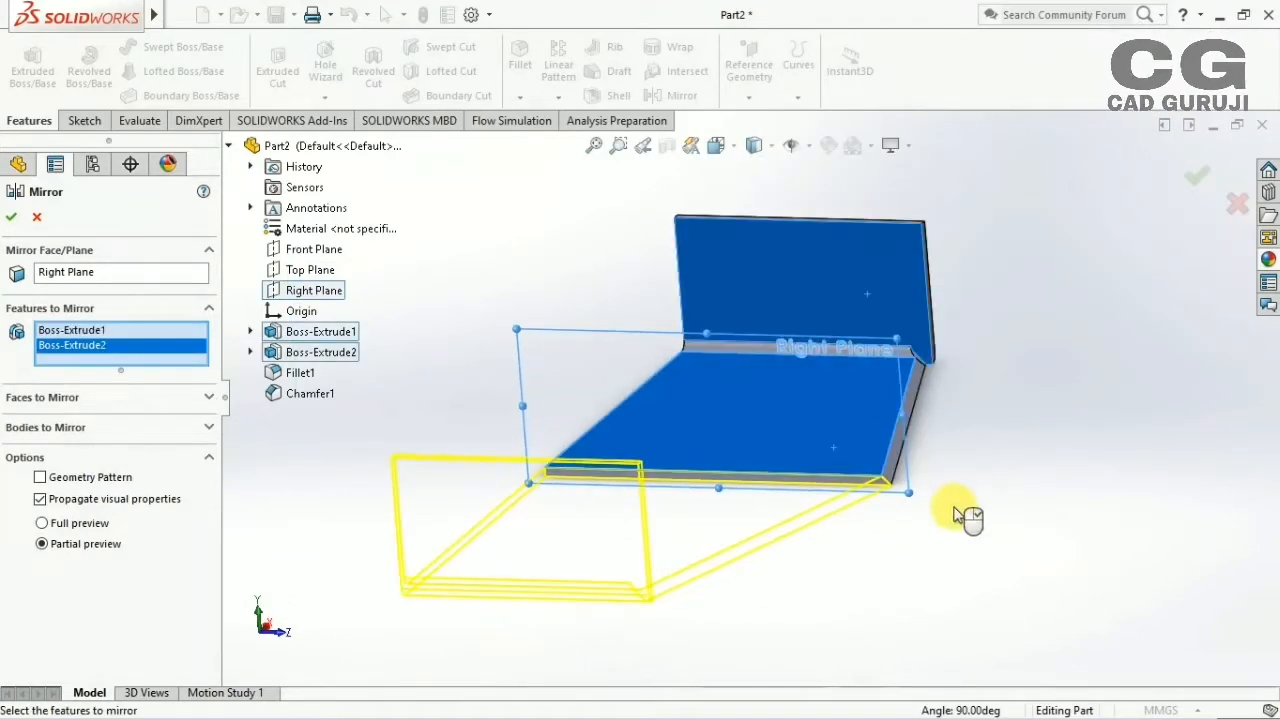
middle_click_drag(957, 514, 800, 588)
left_click(1197, 176)
Edit the mirror feature to include the bend fillet and the edge chamfer among the mirrored features
middle_click_drag(809, 457, 700, 540)
middle_click_drag(351, 489, 614, 395)
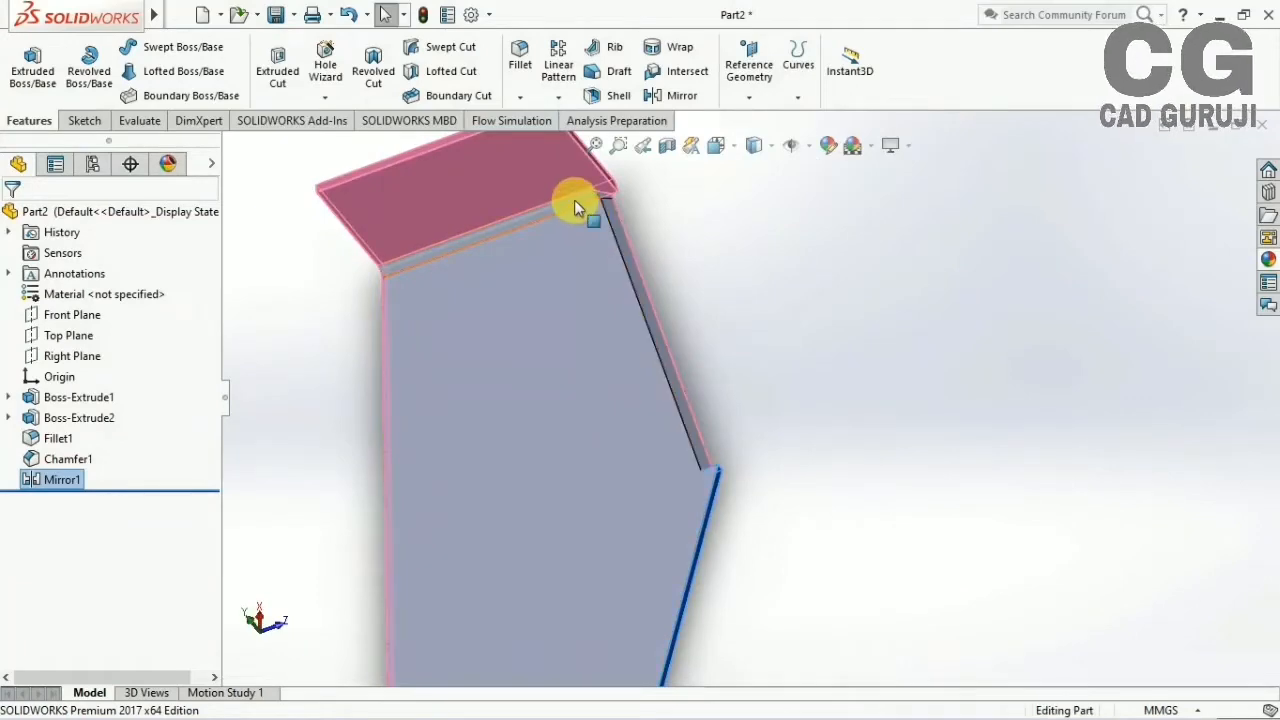
left_click(574, 201)
left_click(655, 326)
middle_click_drag(658, 440, 666, 497)
left_click(70, 479)
left_click(86, 442)
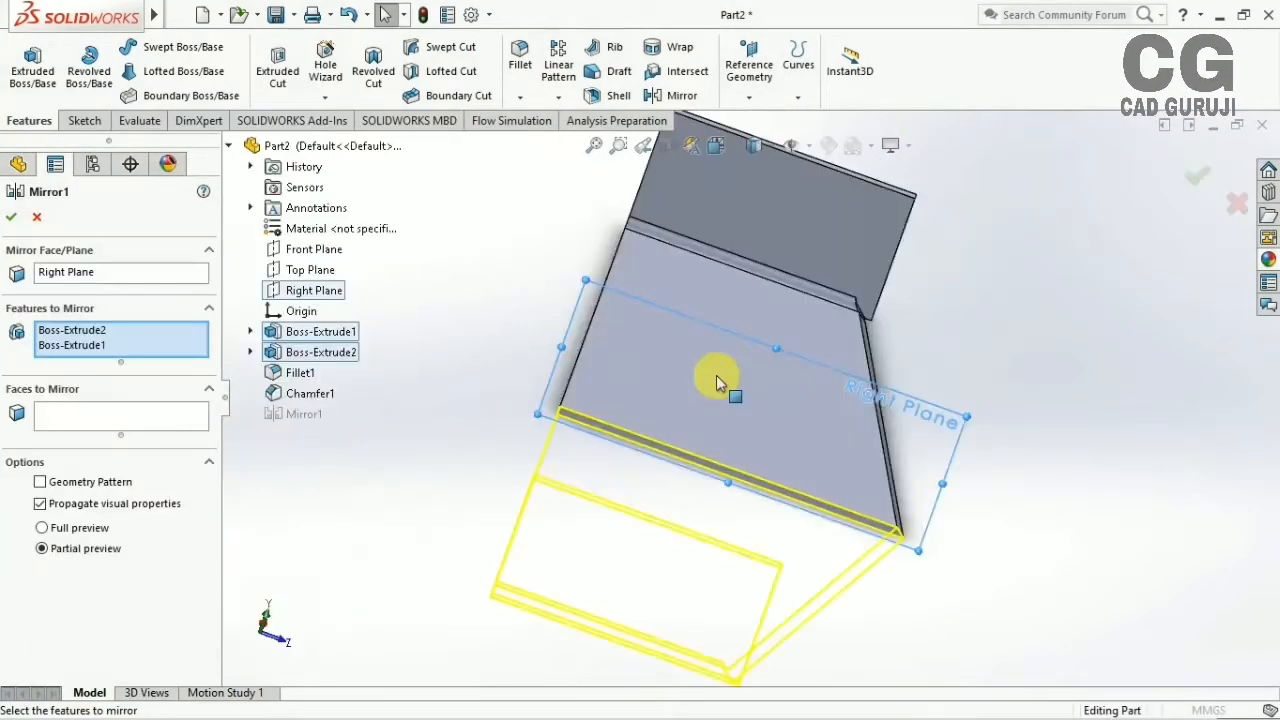
left_click(737, 264)
middle_click_drag(866, 374, 903, 380)
left_click(903, 380)
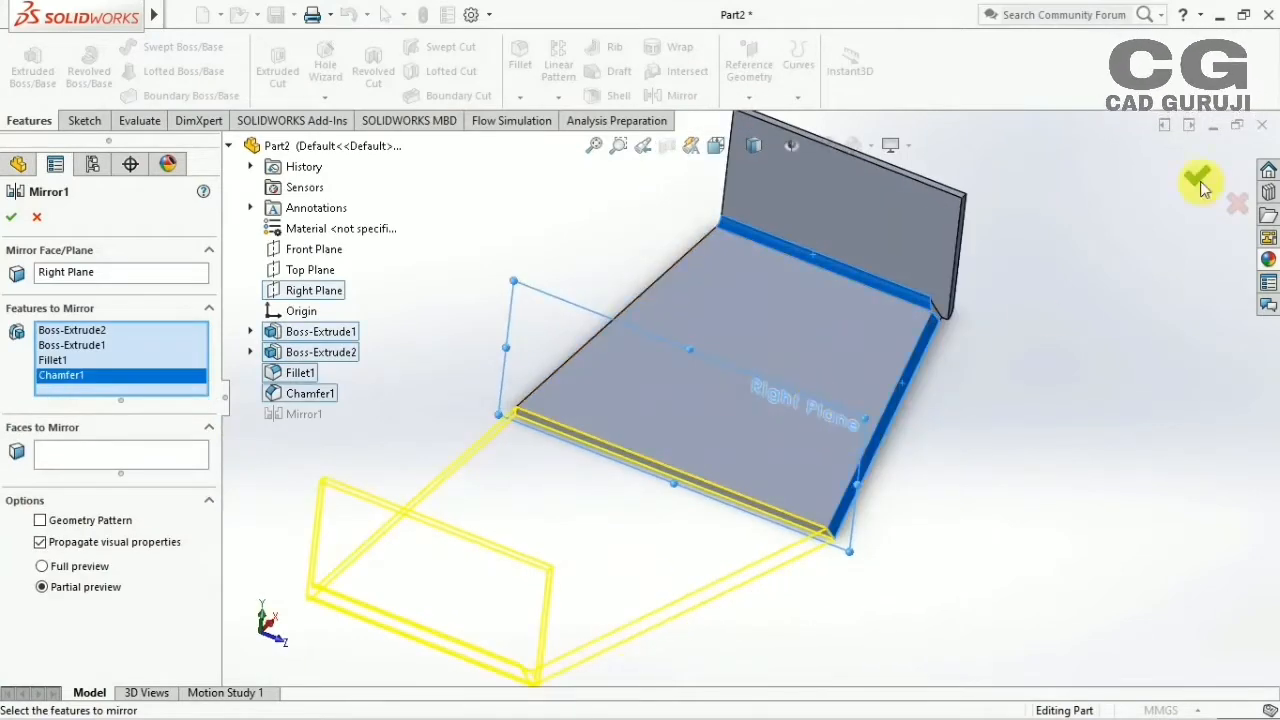
left_click(1199, 180)
middle_click_drag(988, 389, 734, 495)
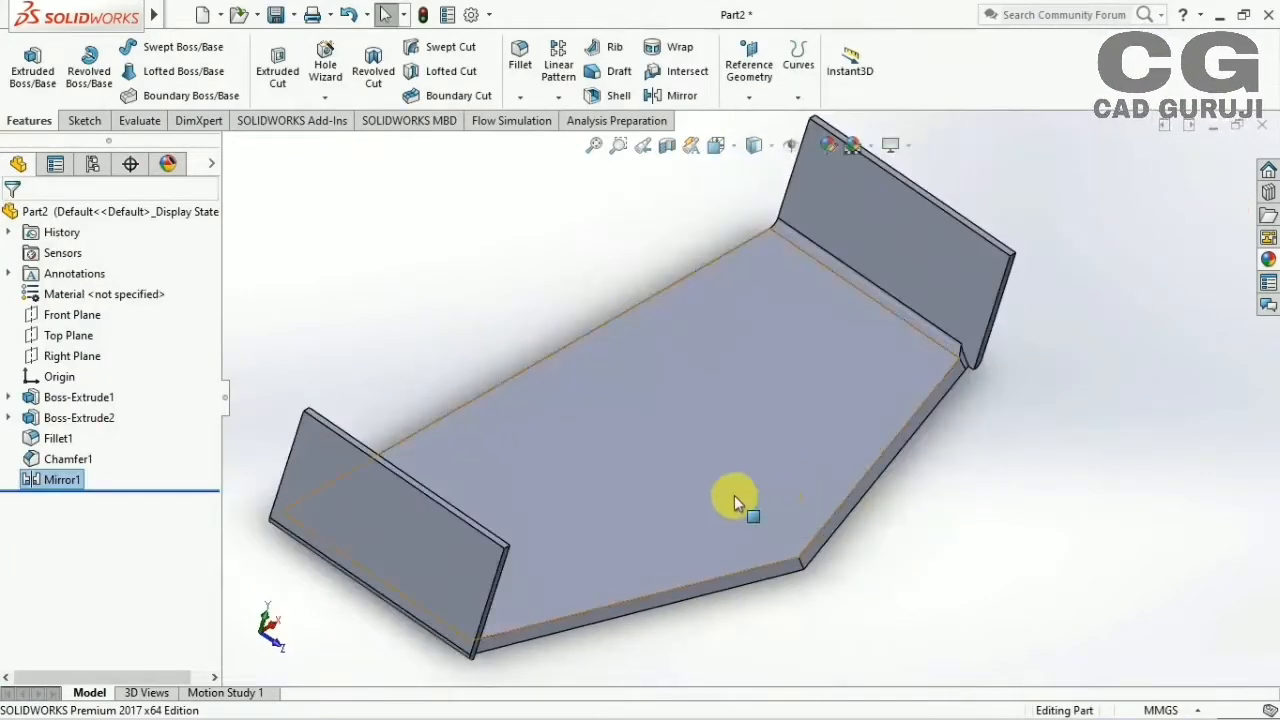
middle_click_drag(850, 493, 297, 458)
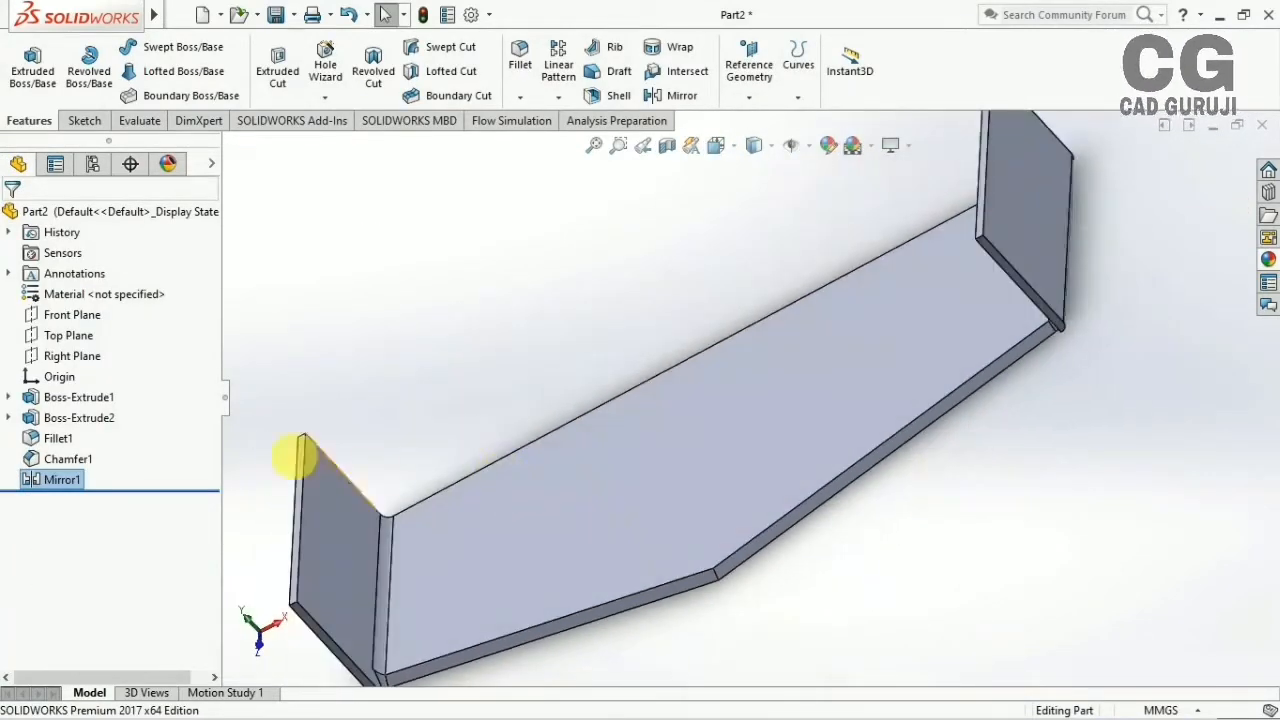
left_click(60, 415)
left_click(140, 388)
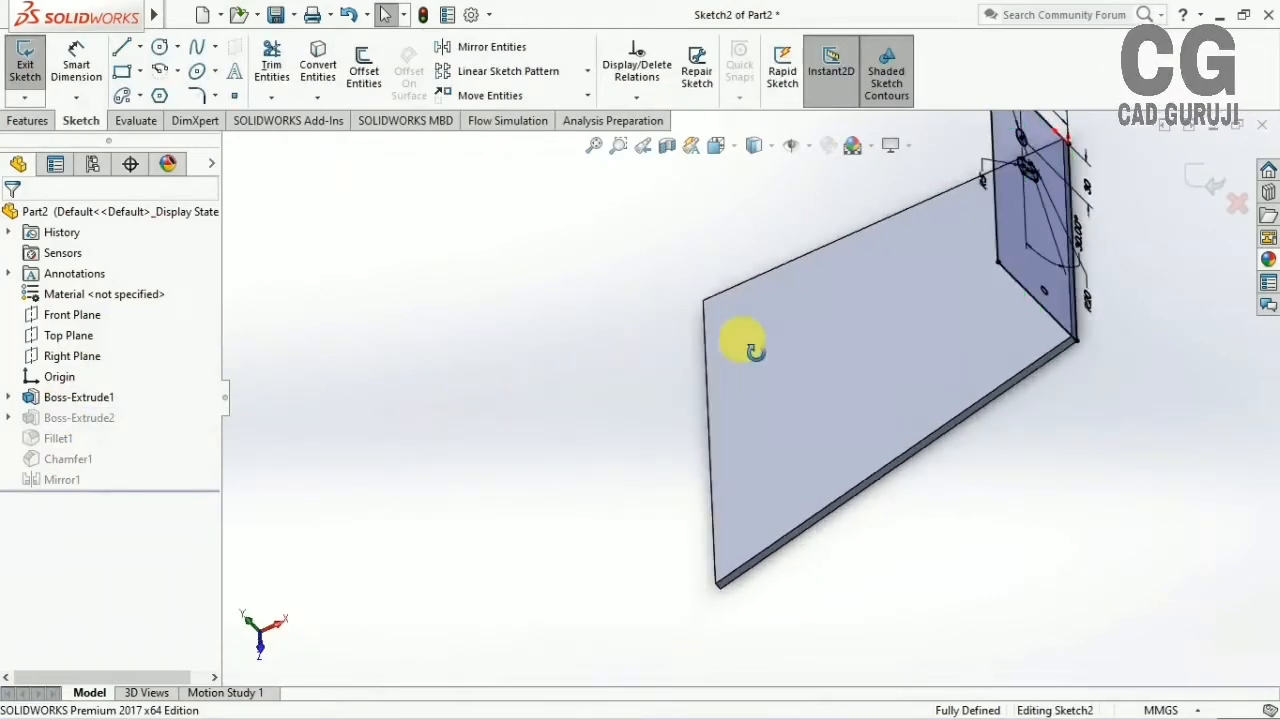
mouse_move(755, 350)
middle_mouse_down()
mouse_move(632, 506)
mouse_move(660, 480)
middle_mouse_up()
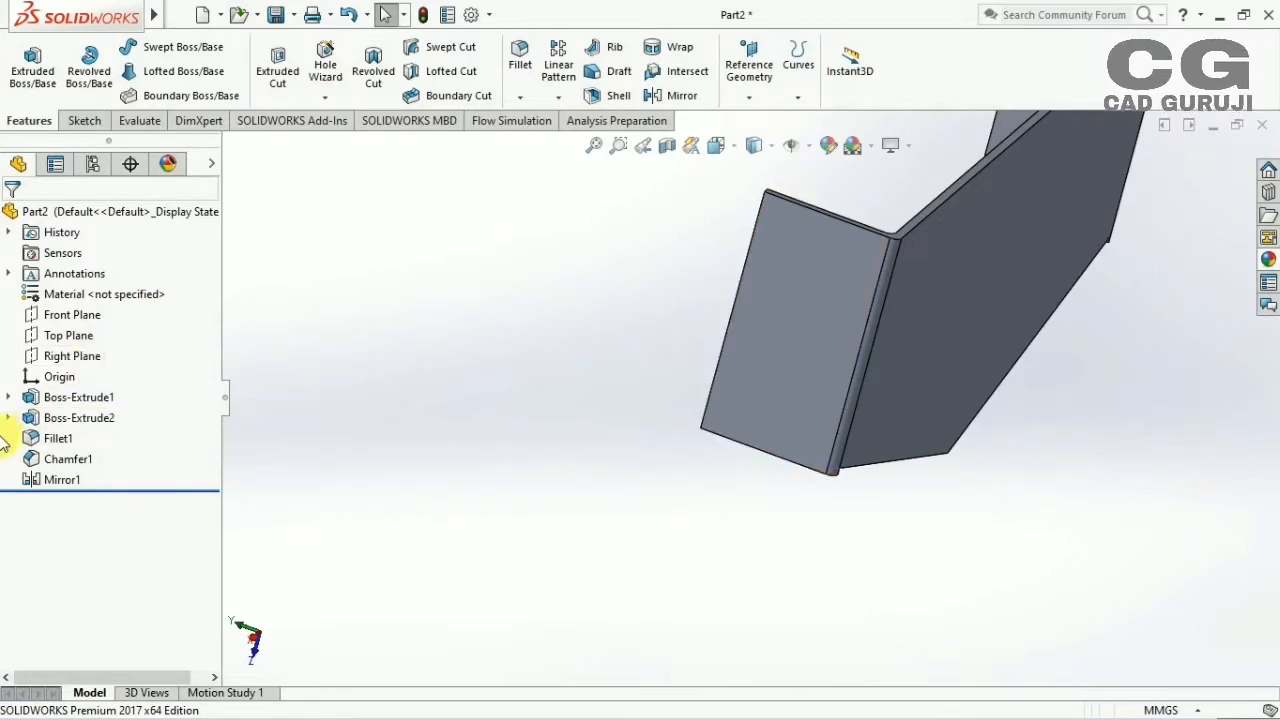
Try to make a 5 mm deep extruded cut from the flange sketch containing the hole and arc slot
left_click(8, 397)
left_click(82, 418)
middle_click_drag(314, 386, 257, 543)
left_click(8, 438)
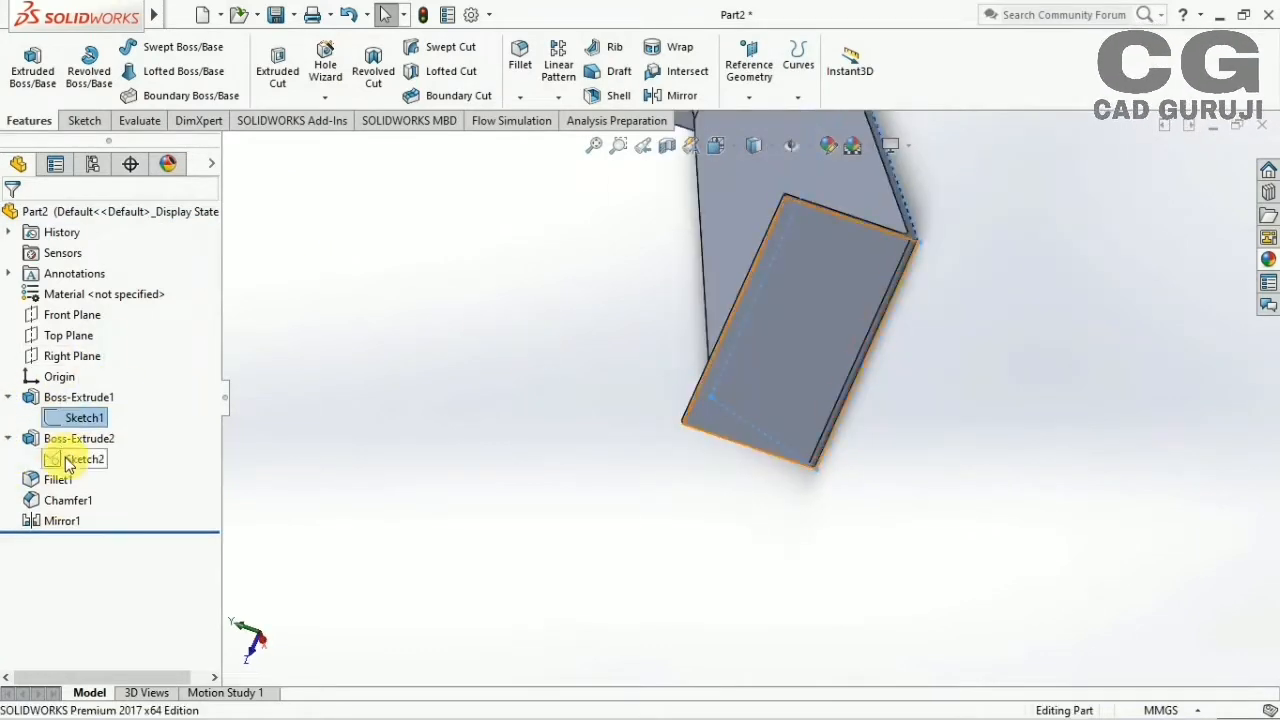
left_click(70, 460)
right_click(76, 462)
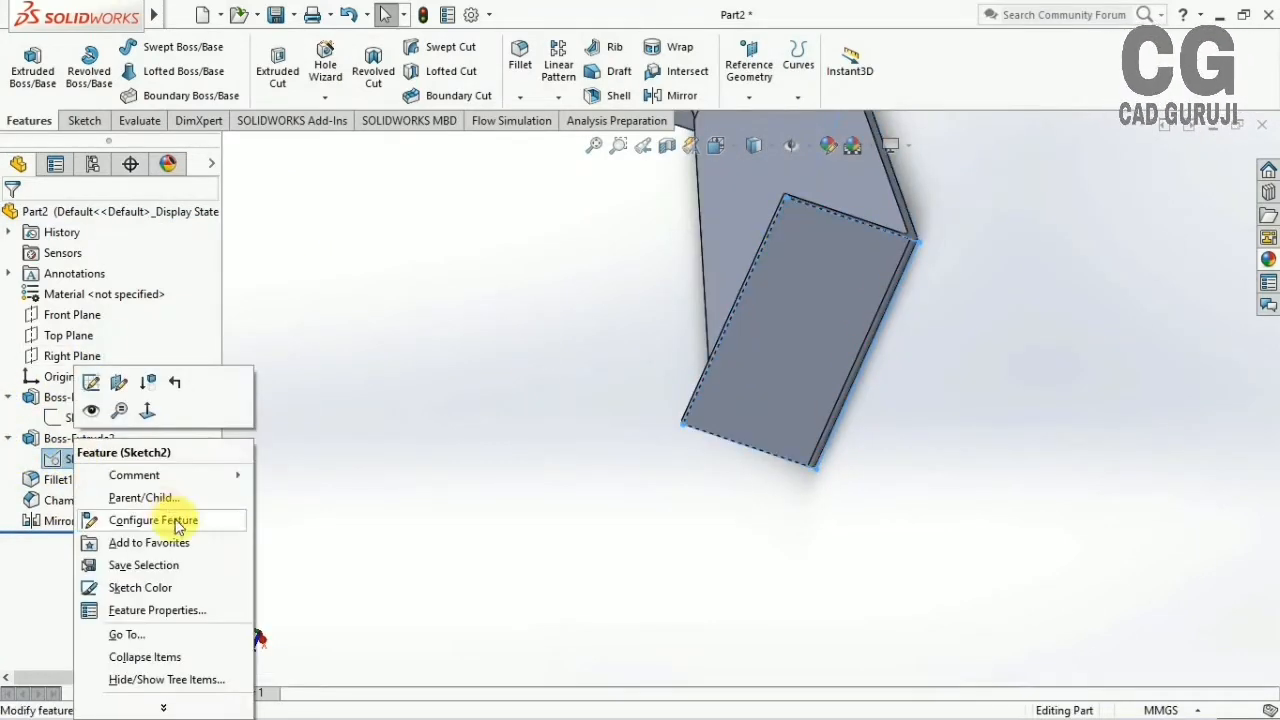
left_click(361, 482)
left_click(74, 460)
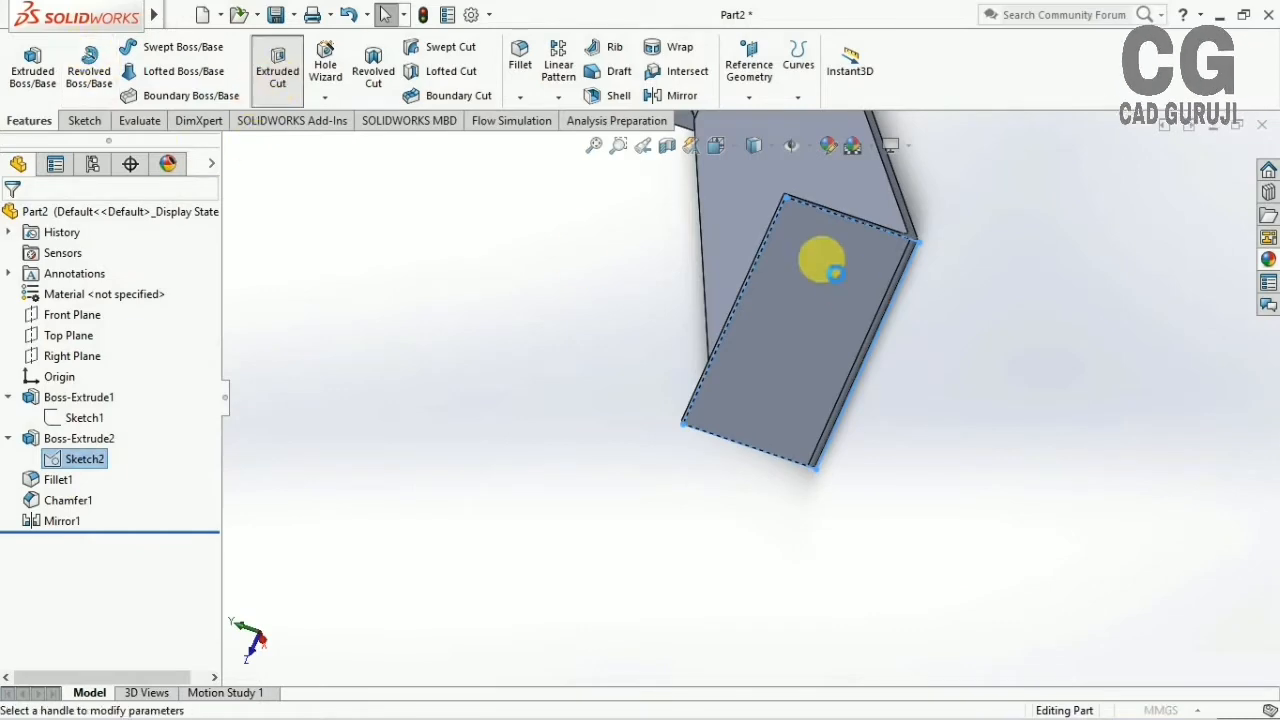
middle_click_drag(837, 320, 787, 402)
left_click(1196, 178)
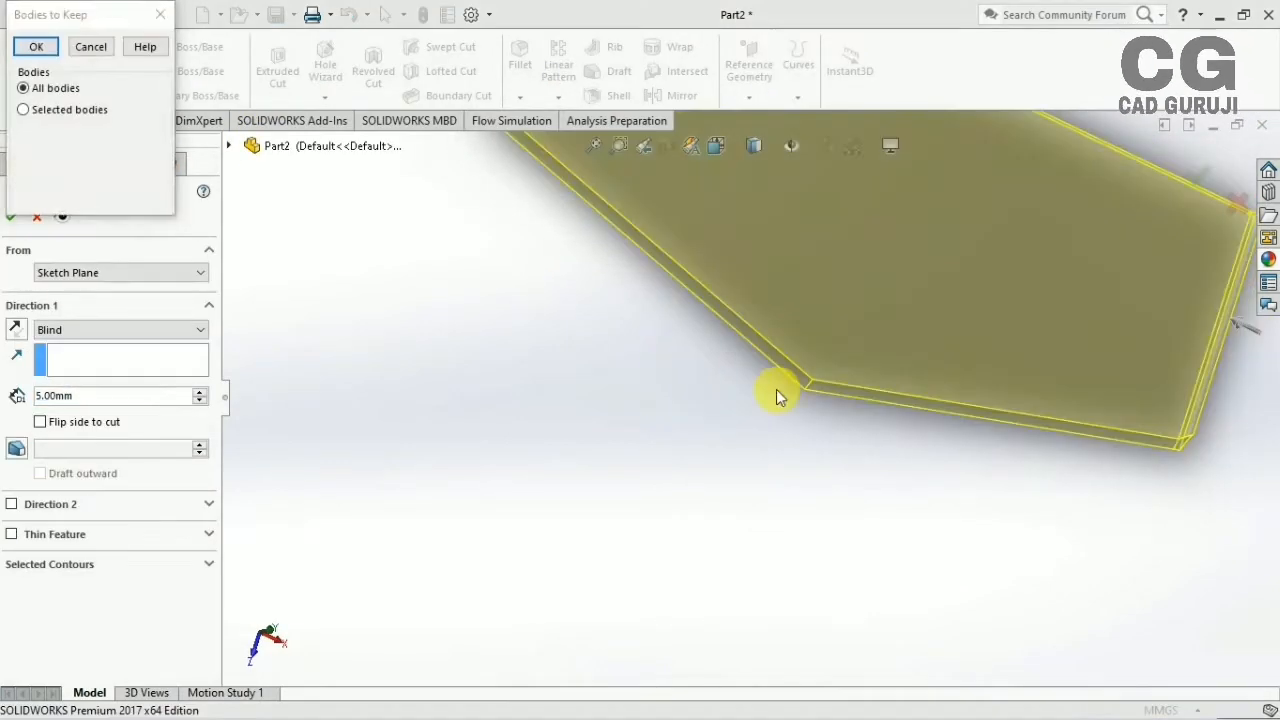
left_click(90, 46)
middle_click_drag(634, 537, 797, 393)
middle_click_drag(715, 447, 991, 197)
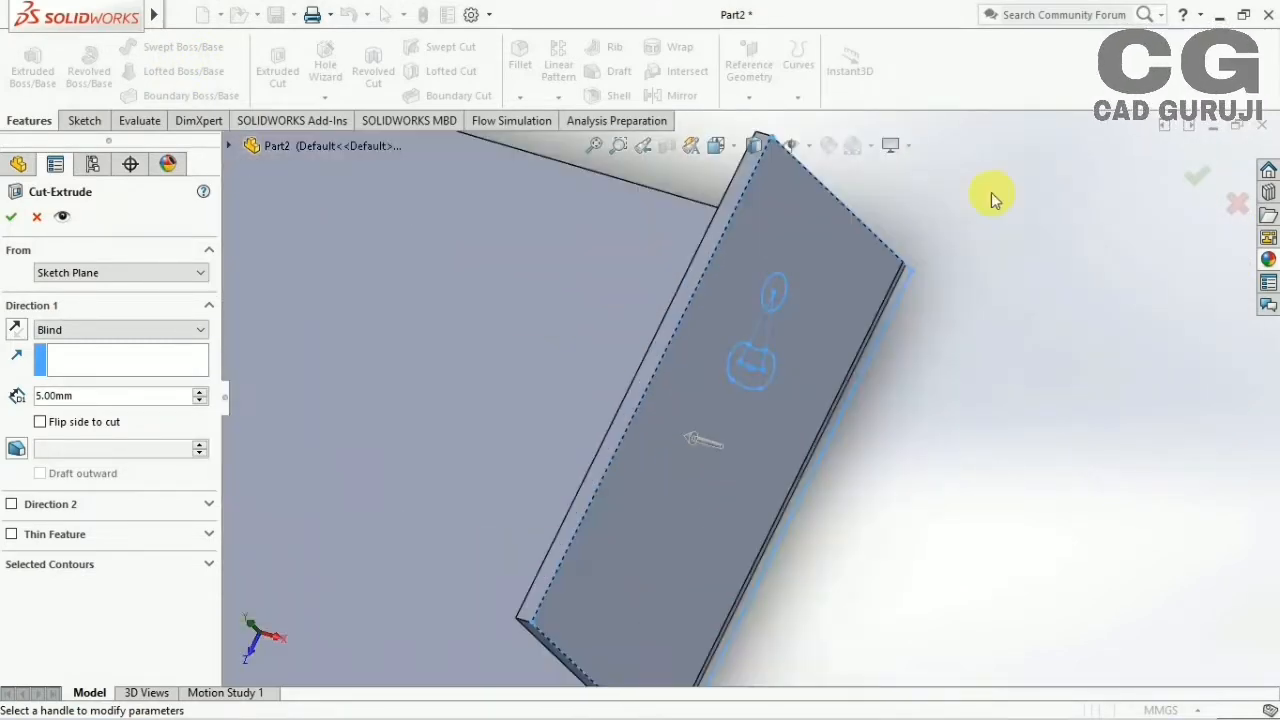
left_click(1234, 212)
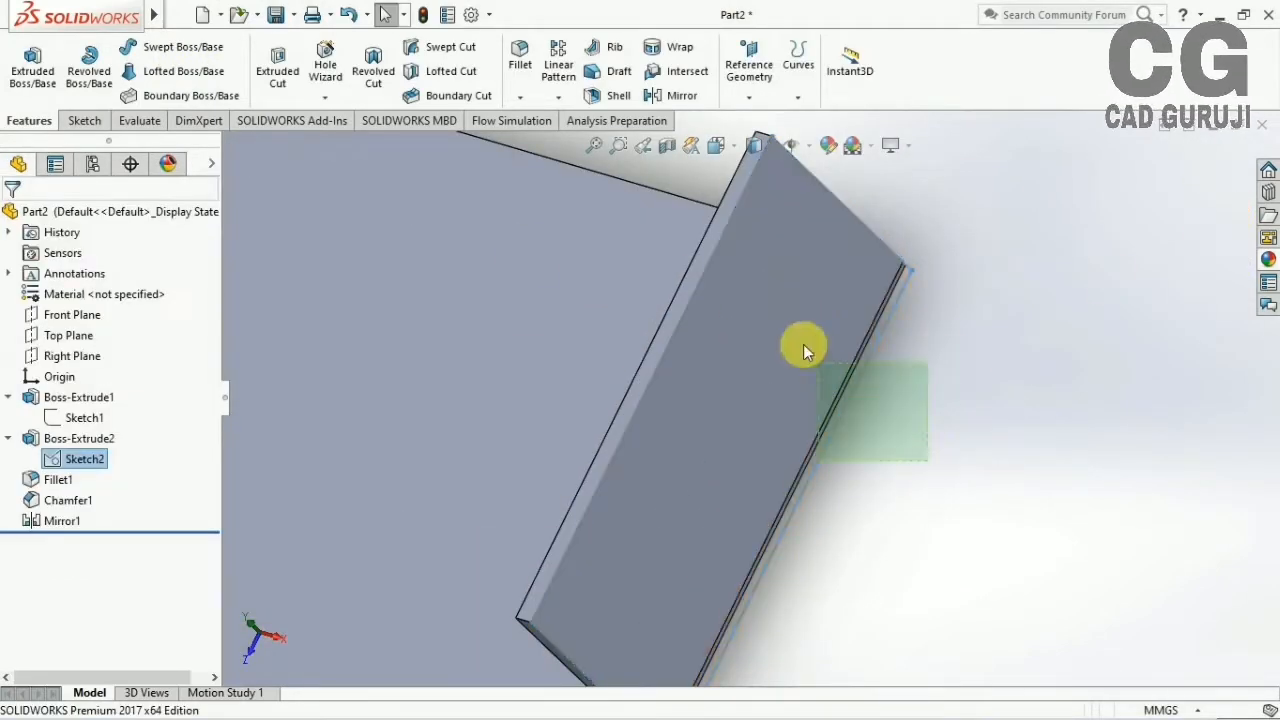
left_click(758, 352)
left_click(84, 417)
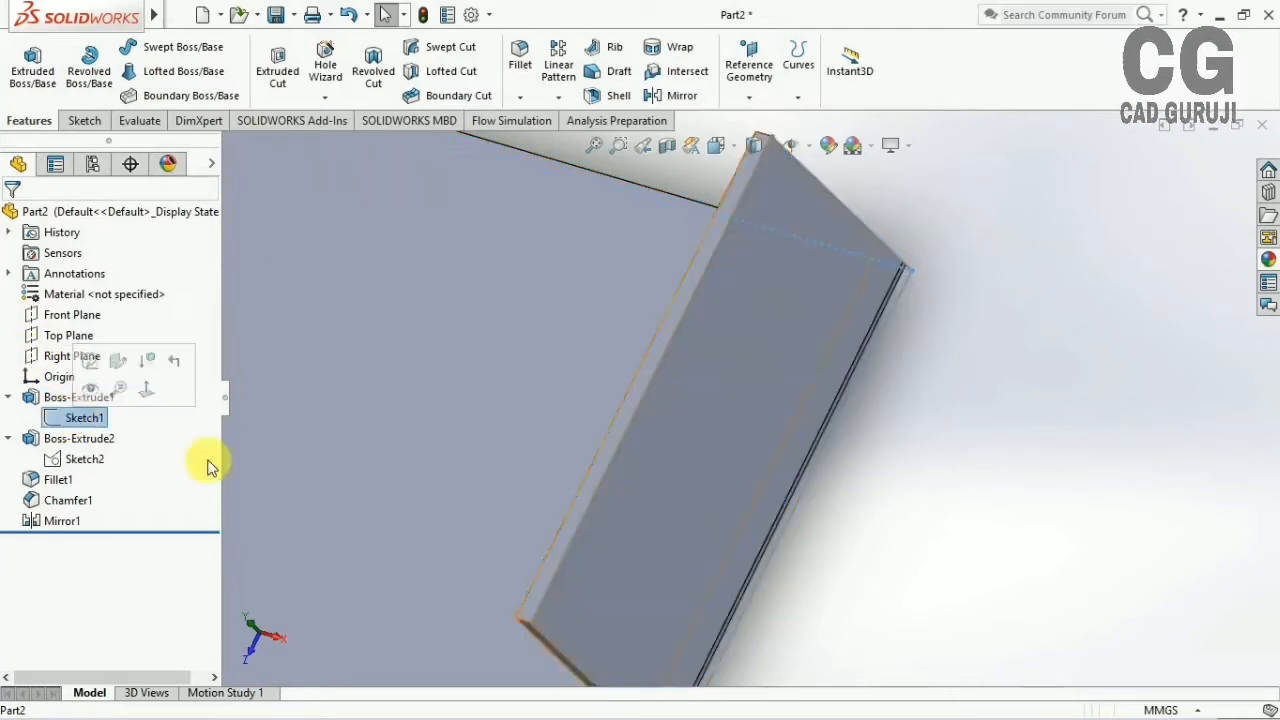
left_click_drag(988, 516, 697, 236)
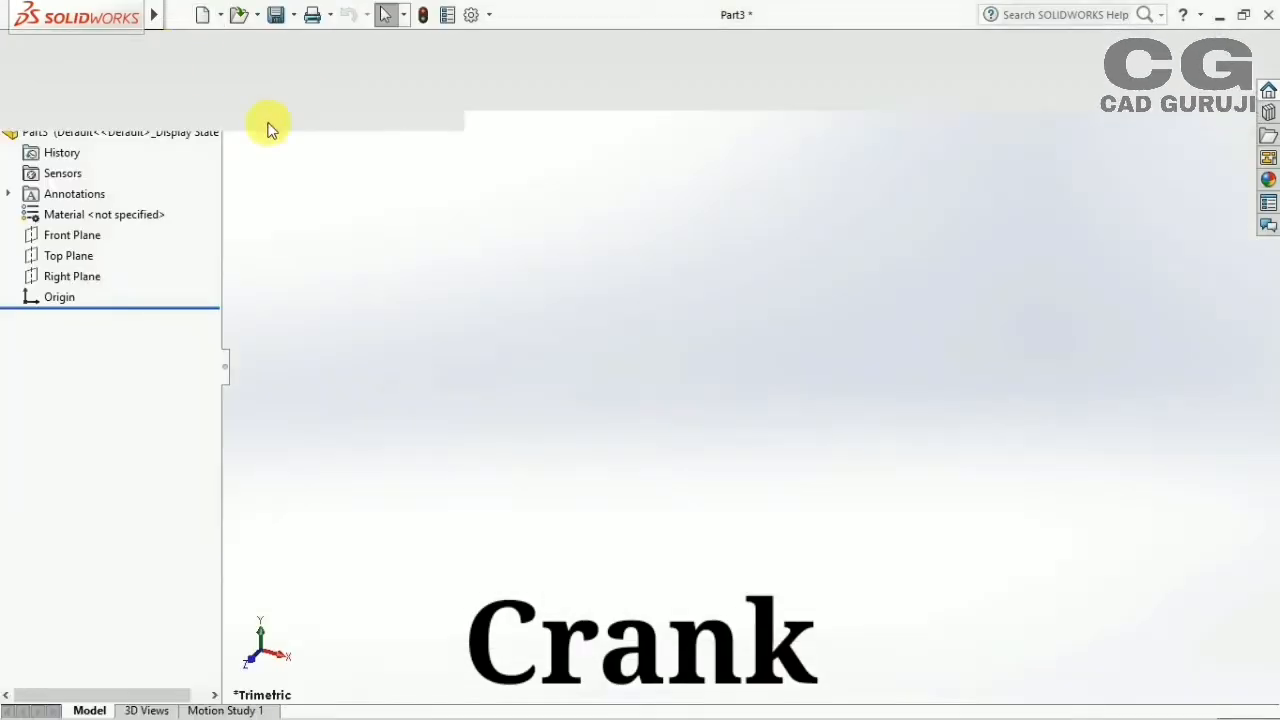
Start a sketch on the Front Plane of the new crank part
left_click(72, 314)
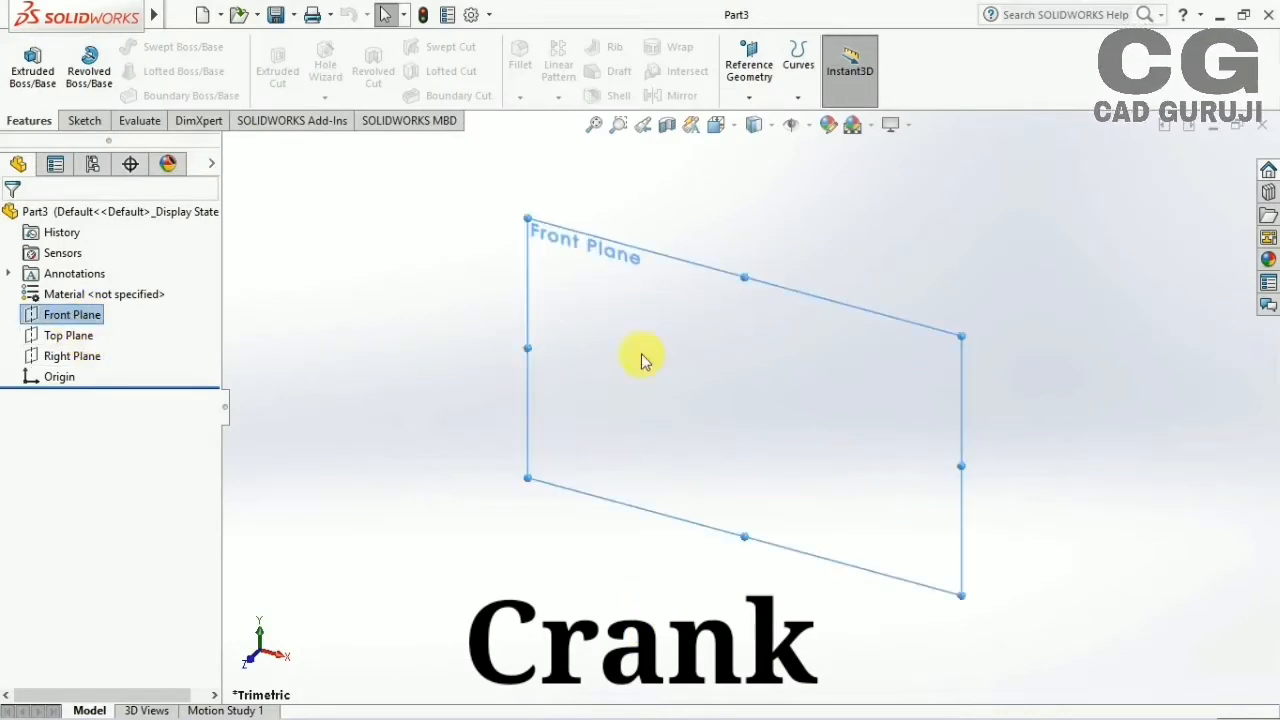
left_click(79, 316)
left_click(97, 290)
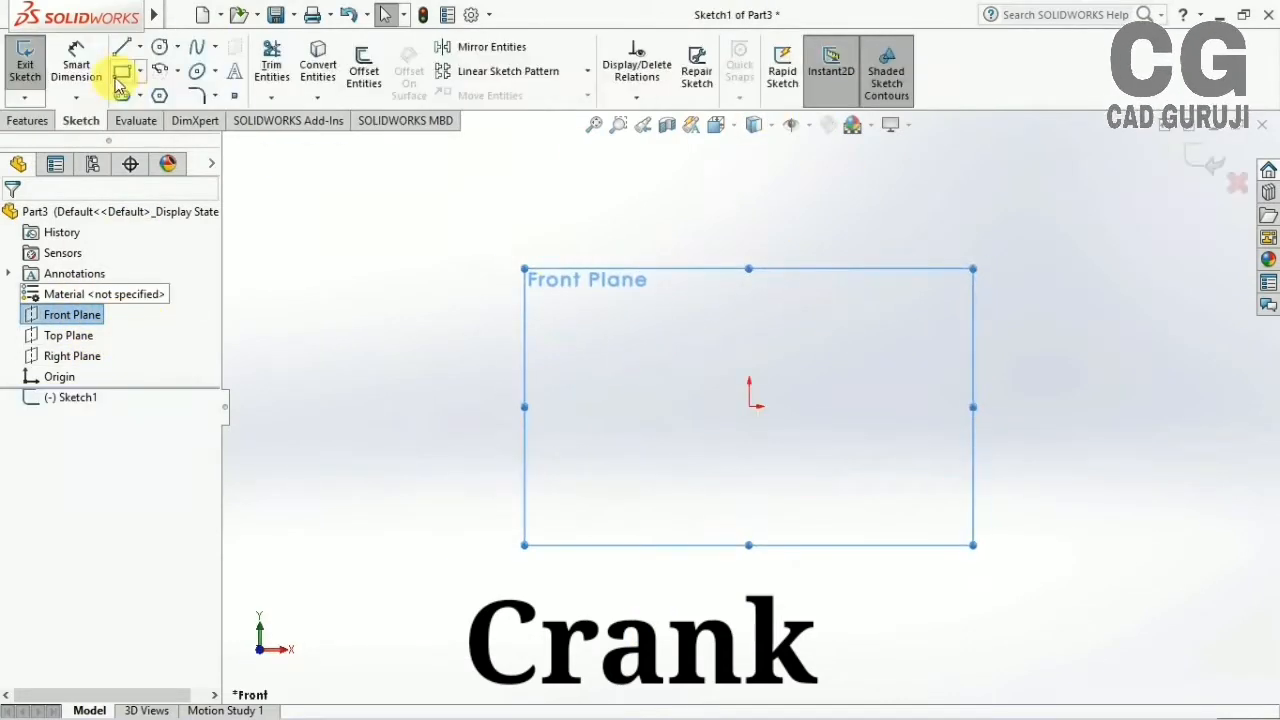
Sketch a 100 mm diameter circle centred on the origin and extrude it 10 mm into a disc
left_click(160, 52)
left_click(749, 406)
left_click(735, 295)
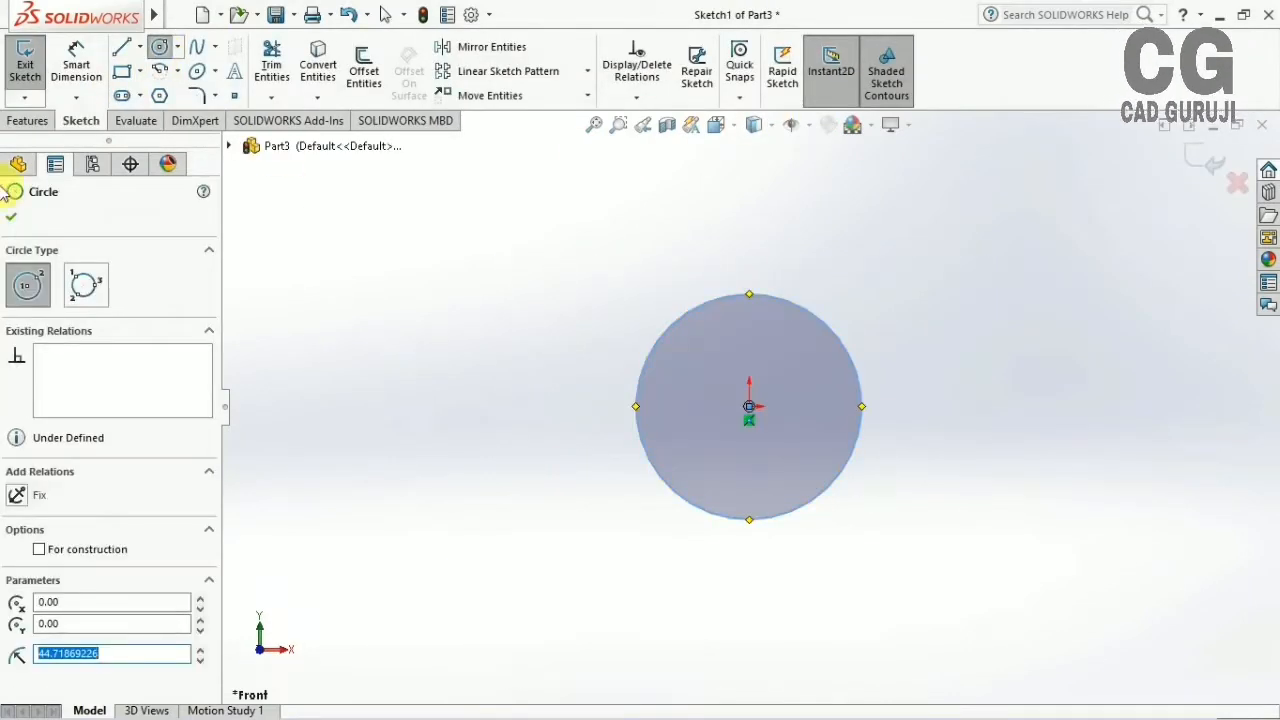
left_click(76, 66)
left_click(668, 332)
left_click(600, 280)
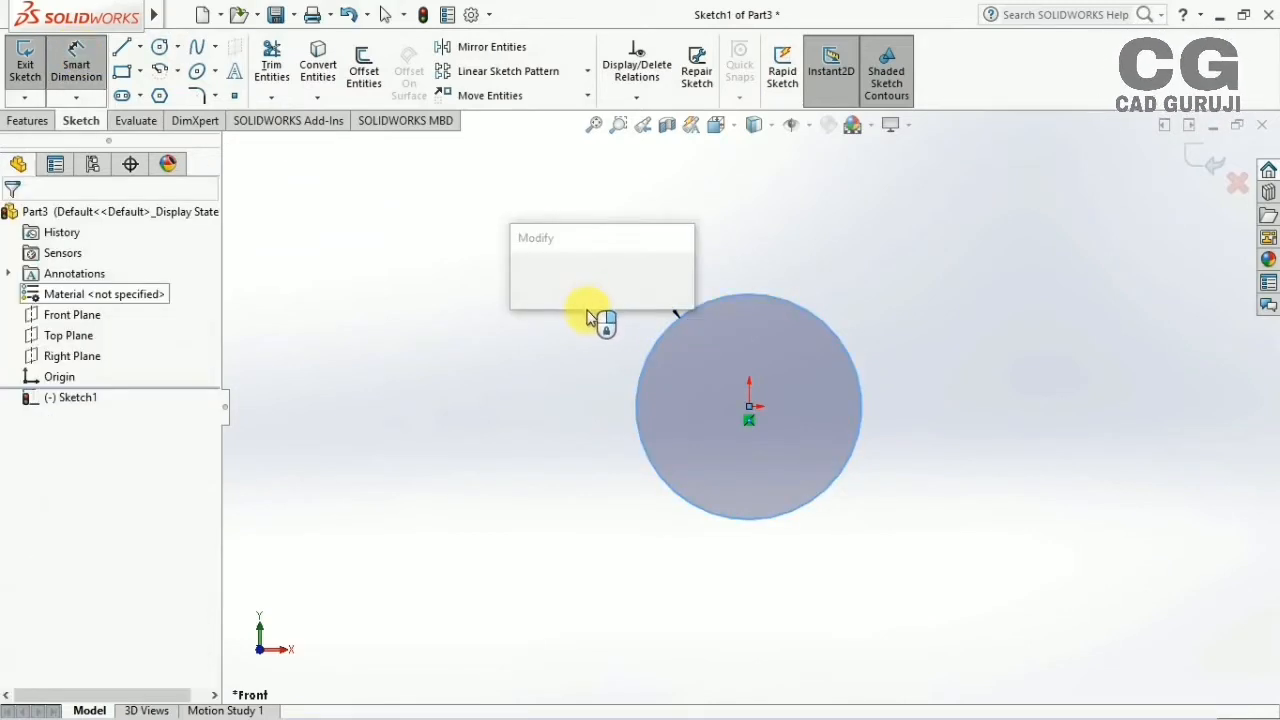
key("Return")
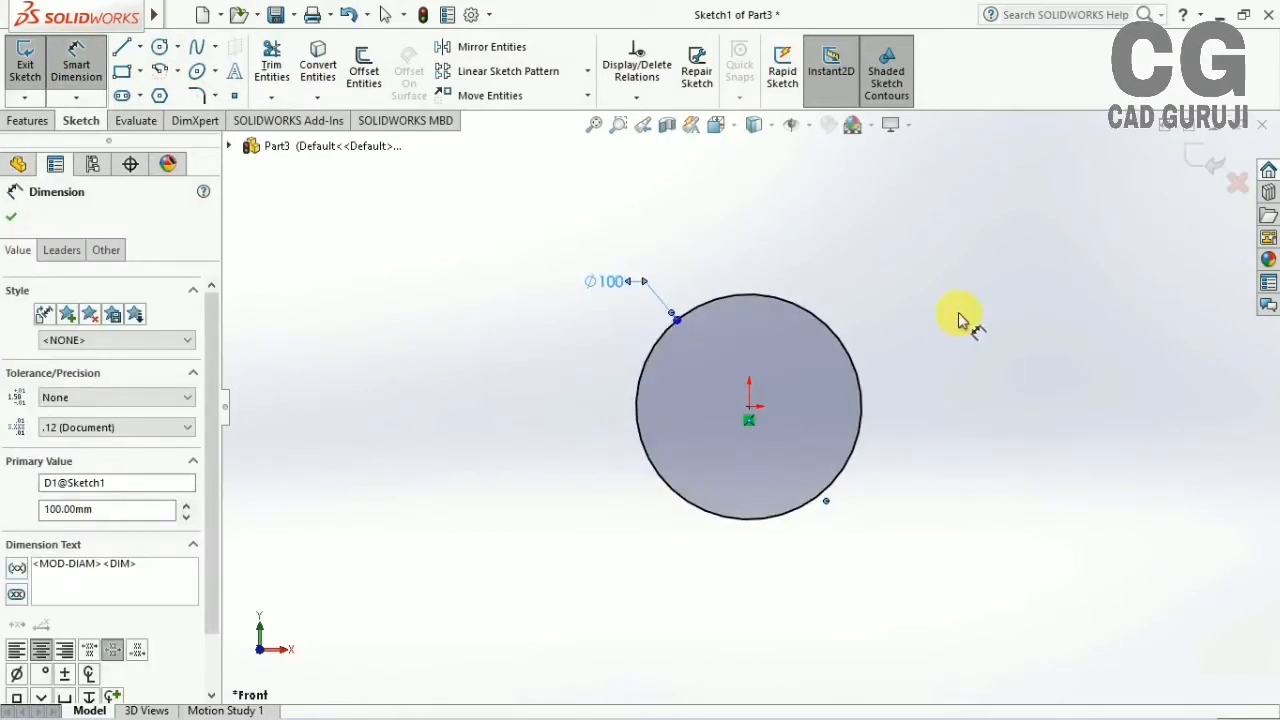
left_click(1208, 158)
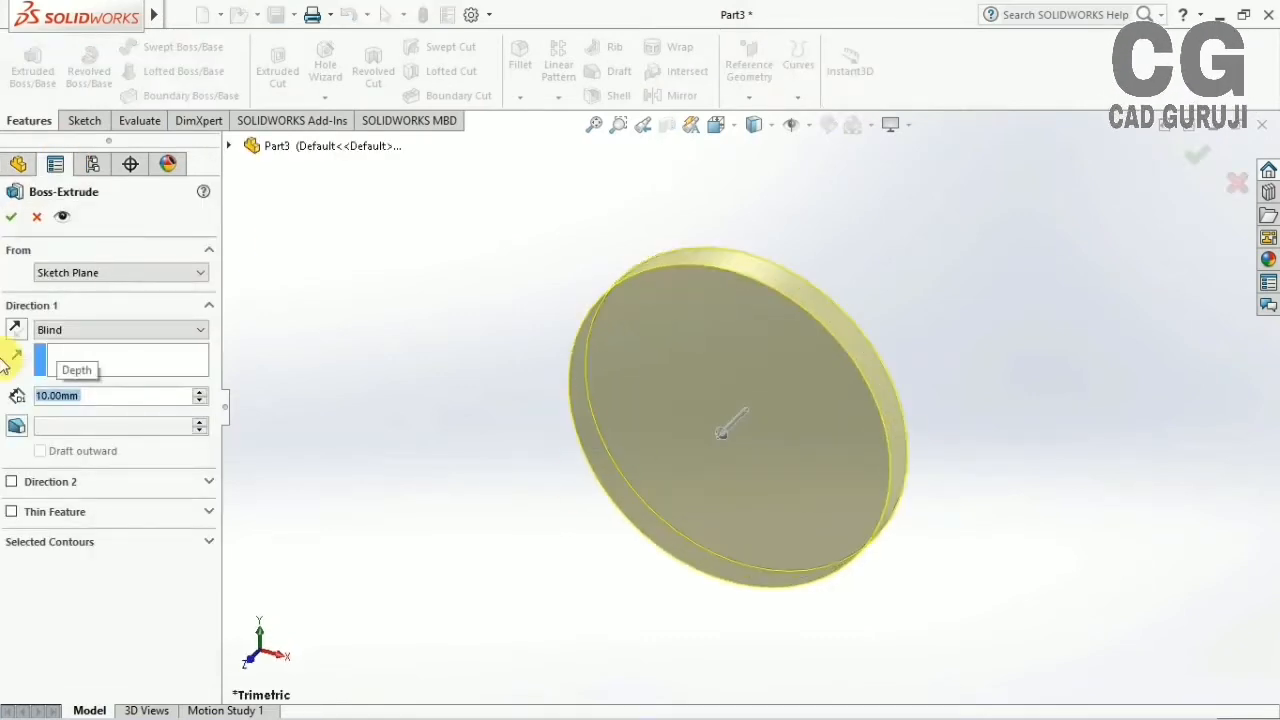
left_click(11, 217)
Start a sketch on the disc's front face and draw a circle about 13.4 mm in diameter, about 34 mm above the origin
left_click(714, 311)
left_click(84, 121)
left_click(30, 66)
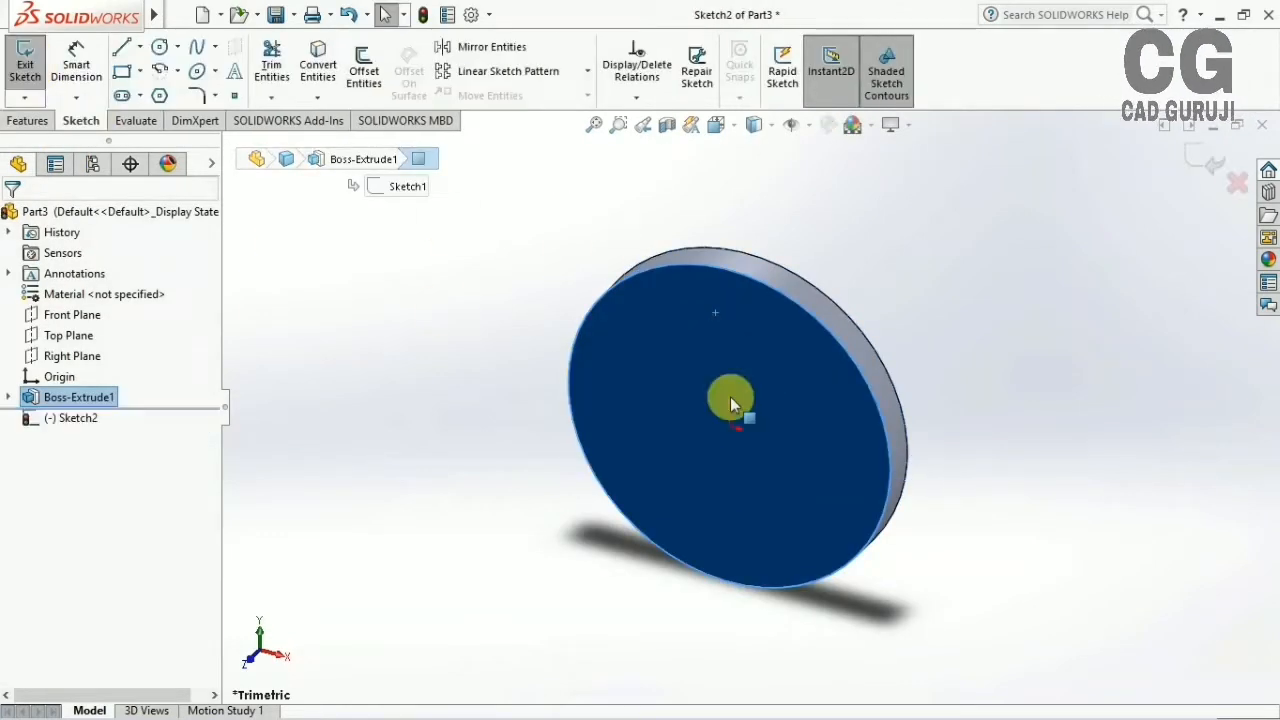
left_click(716, 124)
left_click(737, 374)
left_click(158, 48)
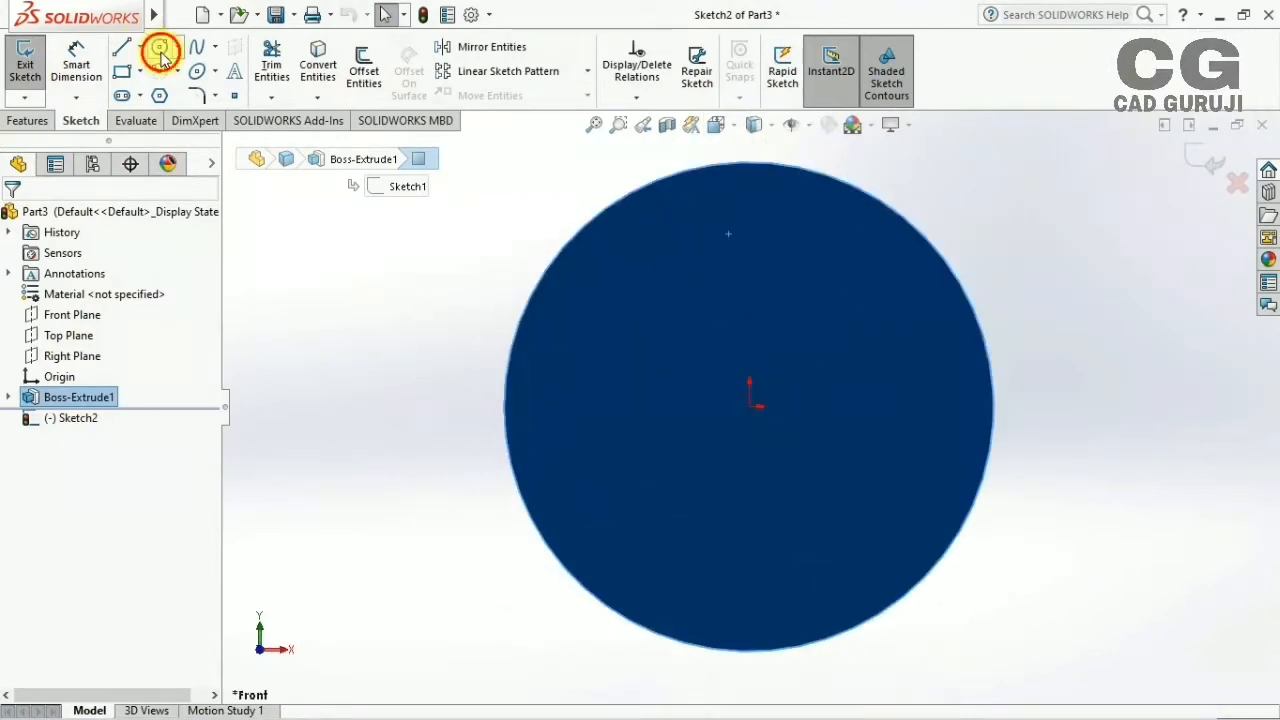
left_click(752, 241)
left_click(749, 206)
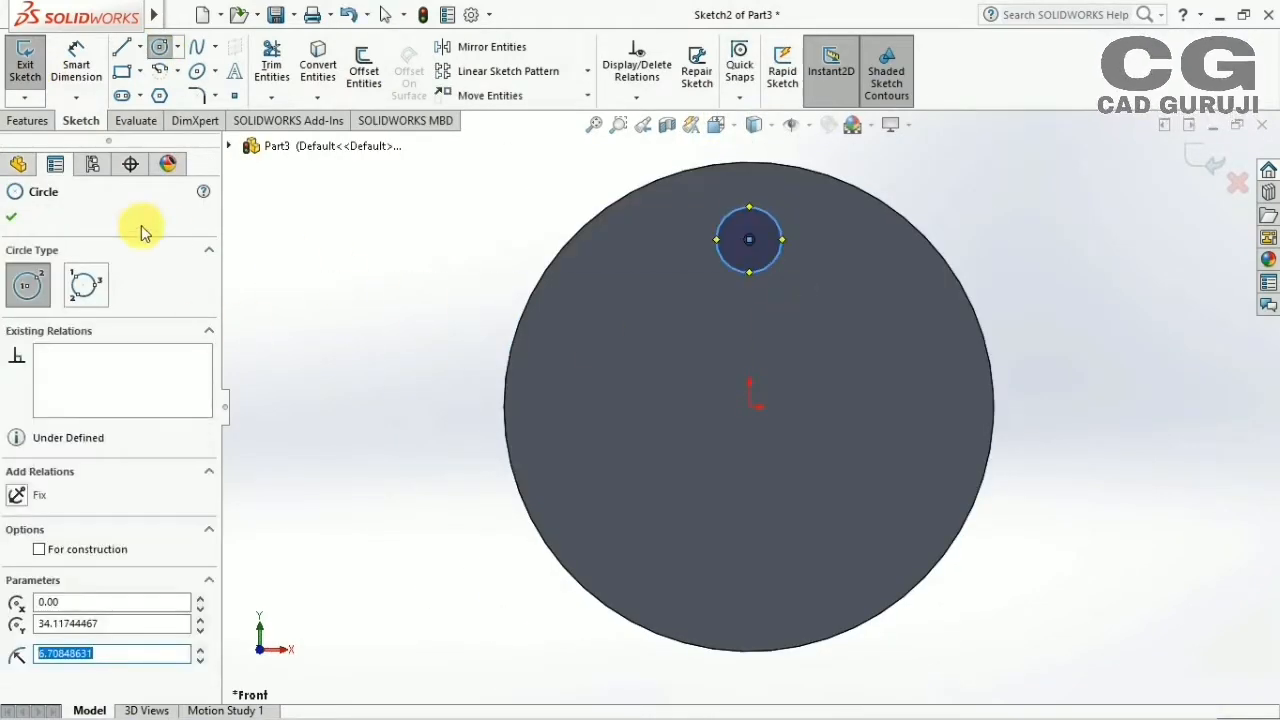
Dimension the small circle's centre 30 mm above the origin, set its diameter to 17 mm, and close the sketch
left_click(76, 65)
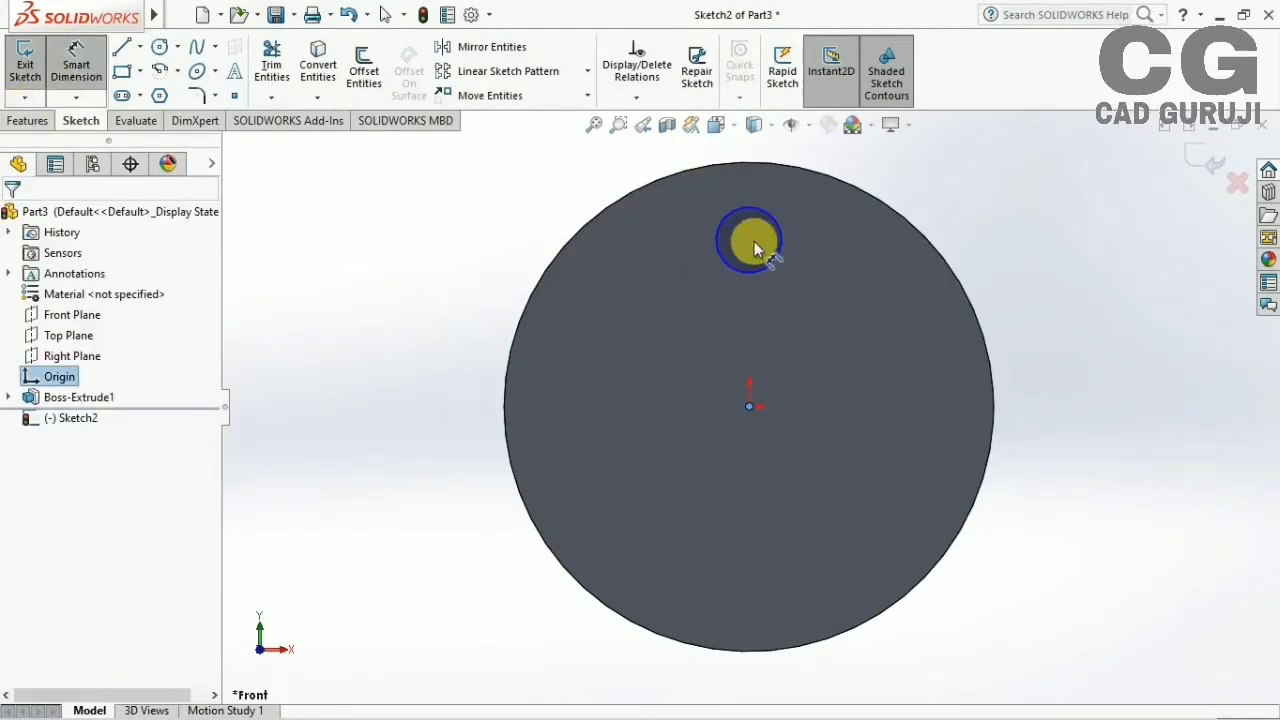
left_click(752, 241)
left_click(749, 406)
left_click(1048, 330)
type("30")
key("Return")
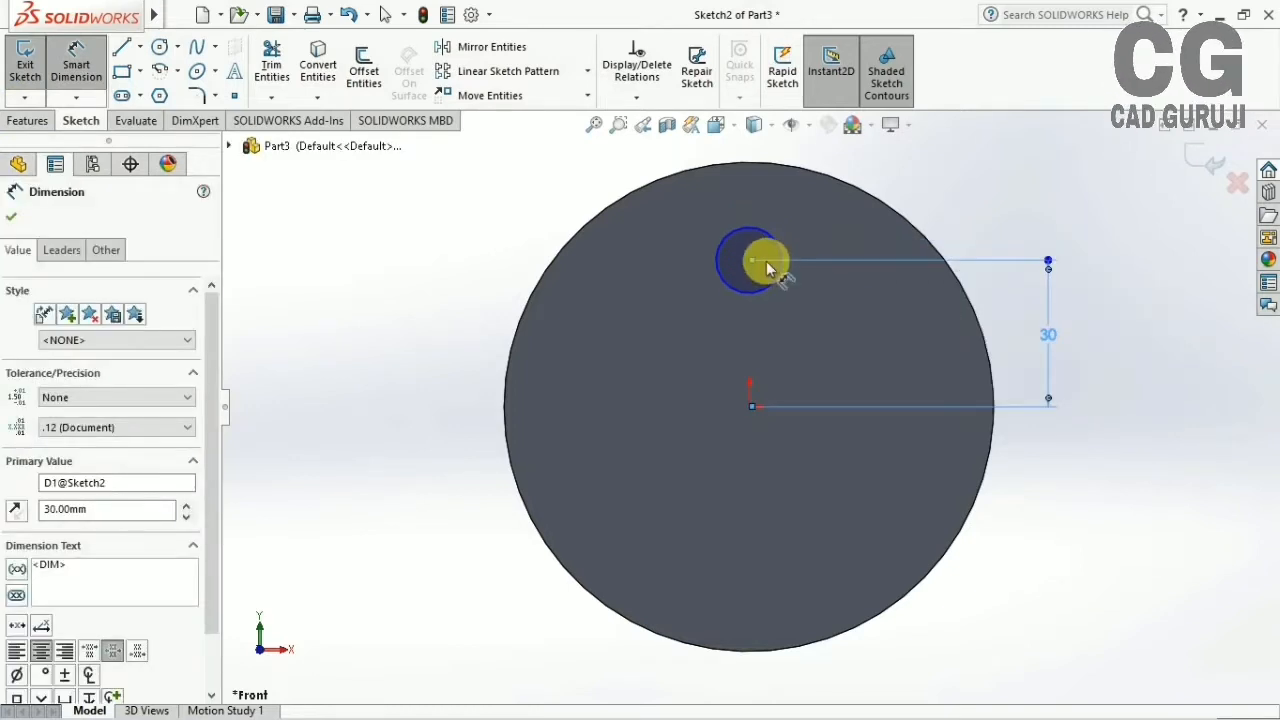
left_click(783, 267)
left_click(900, 180)
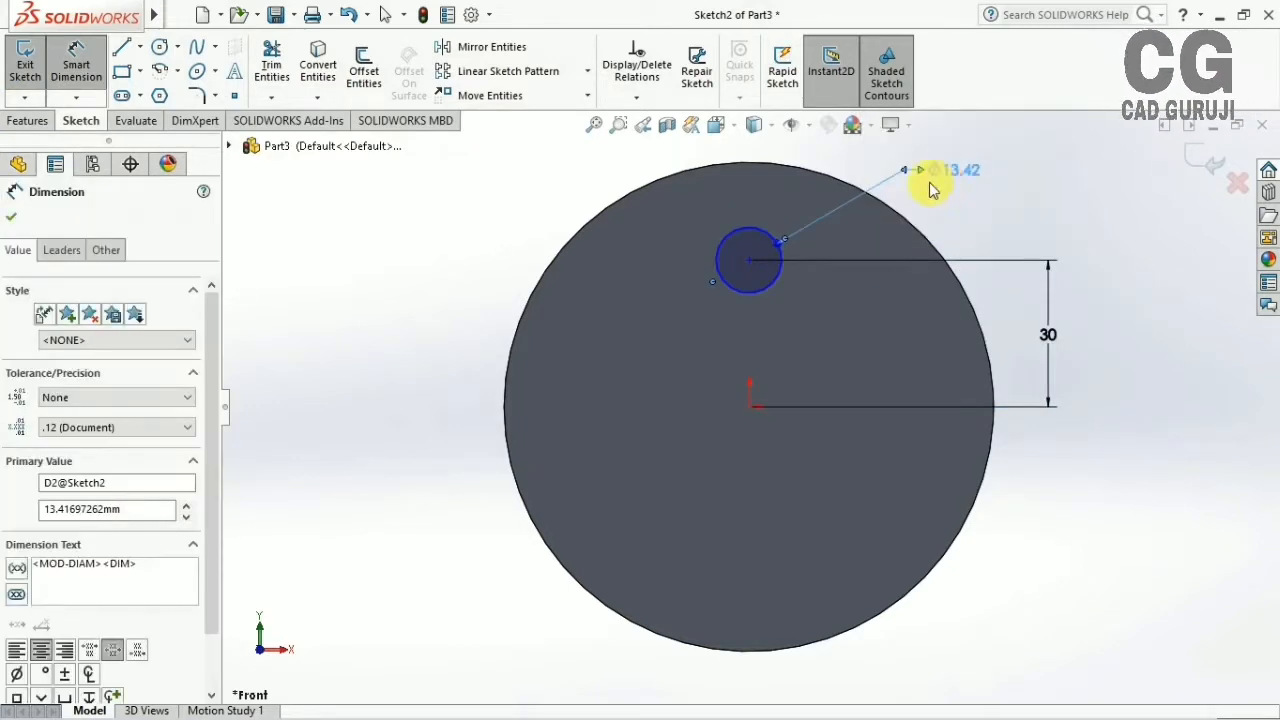
left_click(1190, 162)
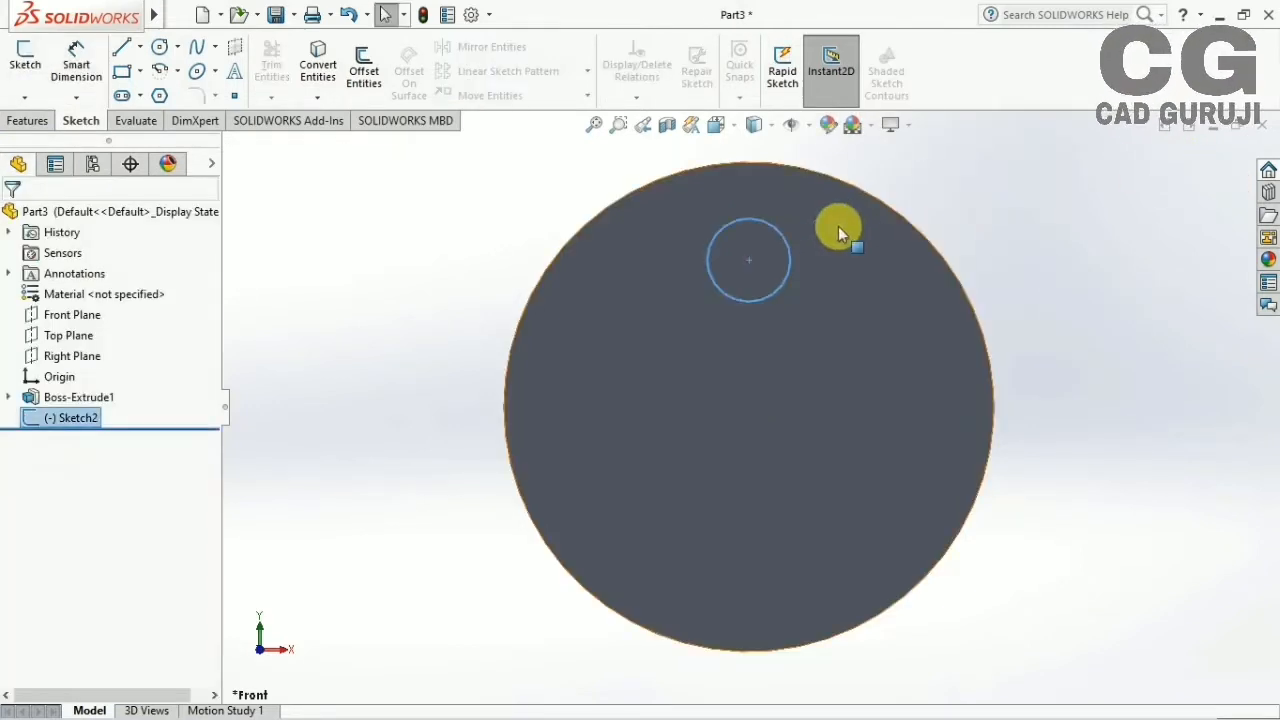
Reopen the 17 mm circle's sketch and try to select its centre and the origin for a relation
left_click(71, 420)
left_click(89, 327)
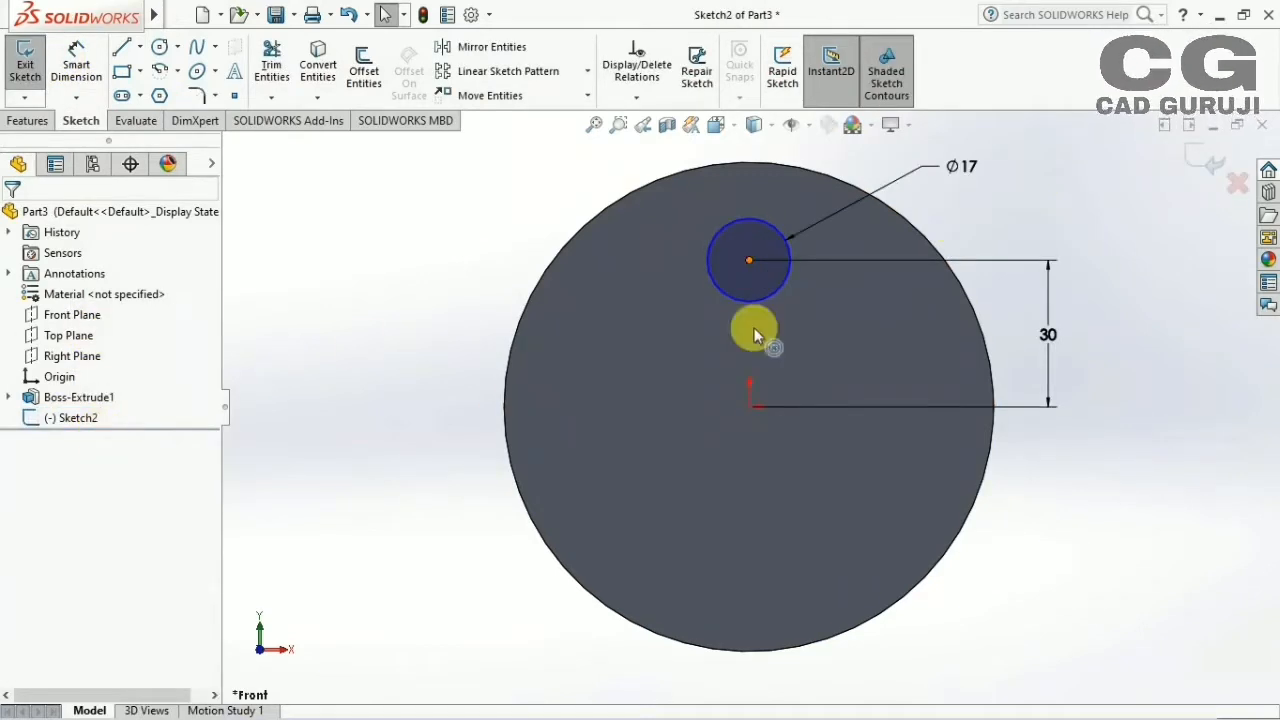
left_click(749, 260)
left_click(76, 64)
left_click(748, 388)
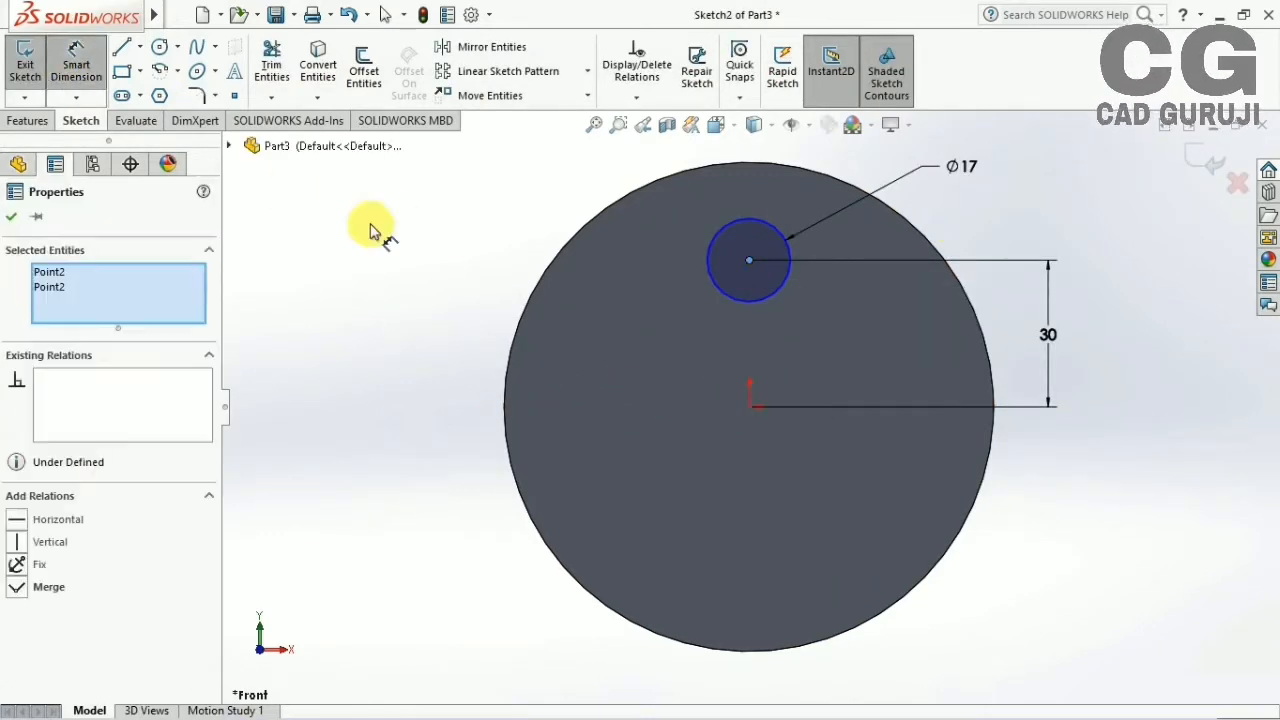
left_click(333, 262)
Draw a vertical centerline from the small circle's centre to the origin and close the sketch
left_click(141, 48)
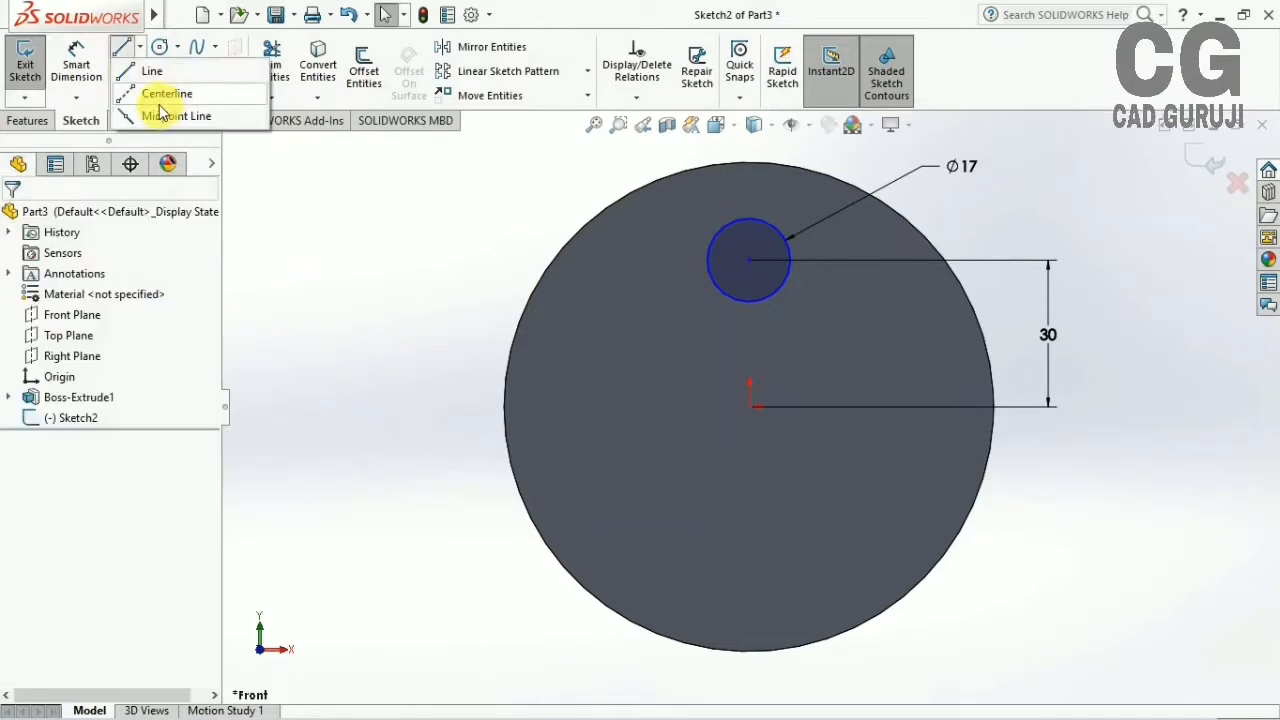
left_click(159, 97)
left_click(749, 260)
left_click(750, 407)
left_click(121, 50)
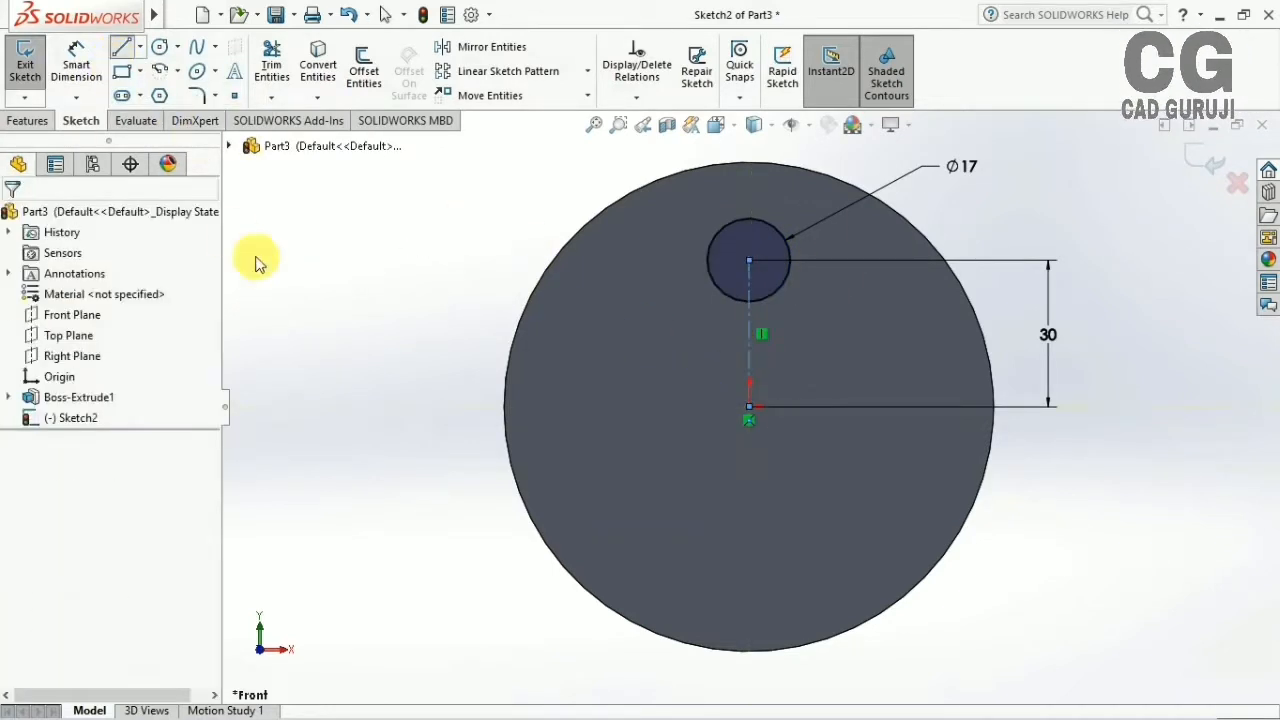
left_click(393, 281)
left_click(135, 52)
left_click(777, 365)
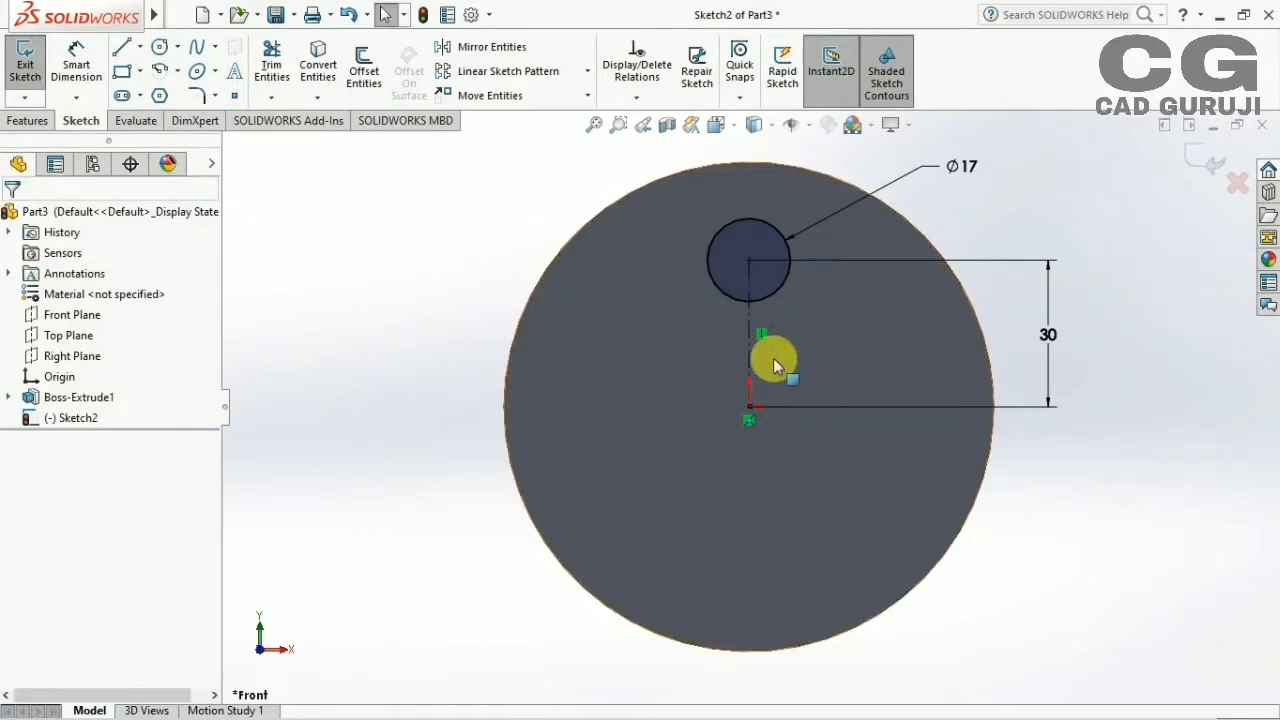
left_click(1205, 165)
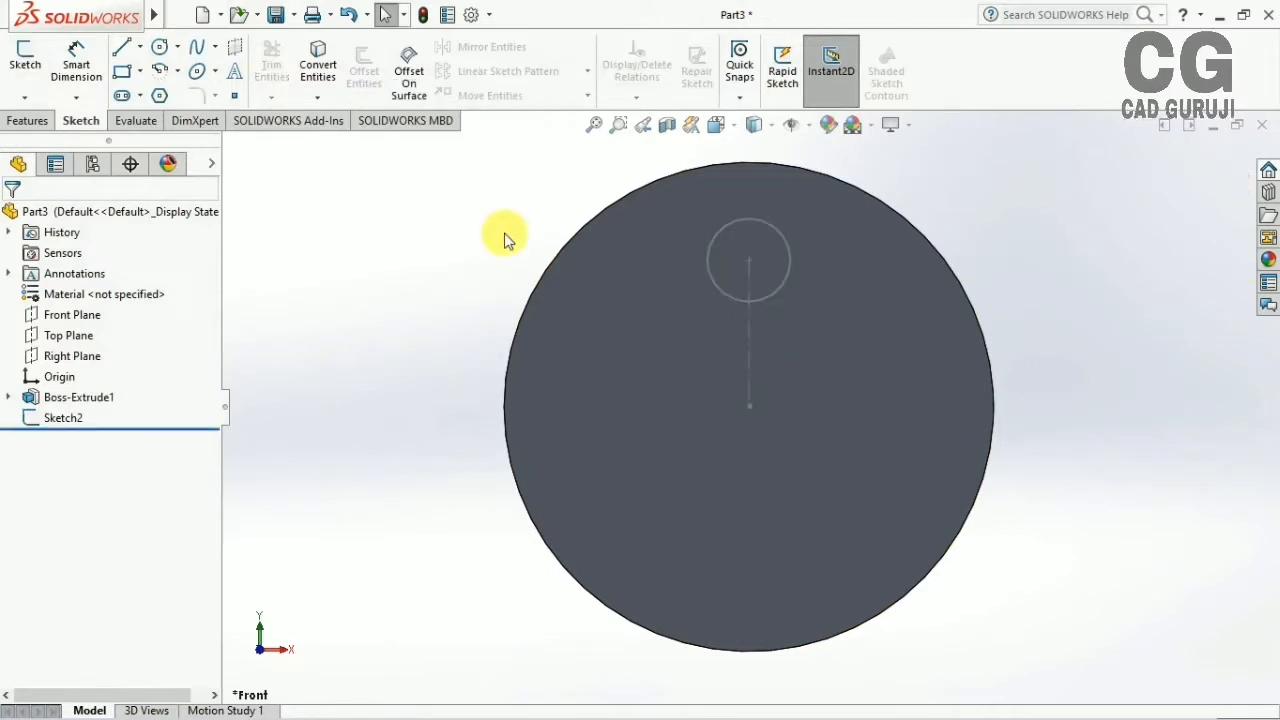
Extrude the 17 mm circle 40 mm outward from the disc as a pin, checking its length in the CATIA drawing
left_click(52, 120)
left_click(32, 62)
left_click(780, 286)
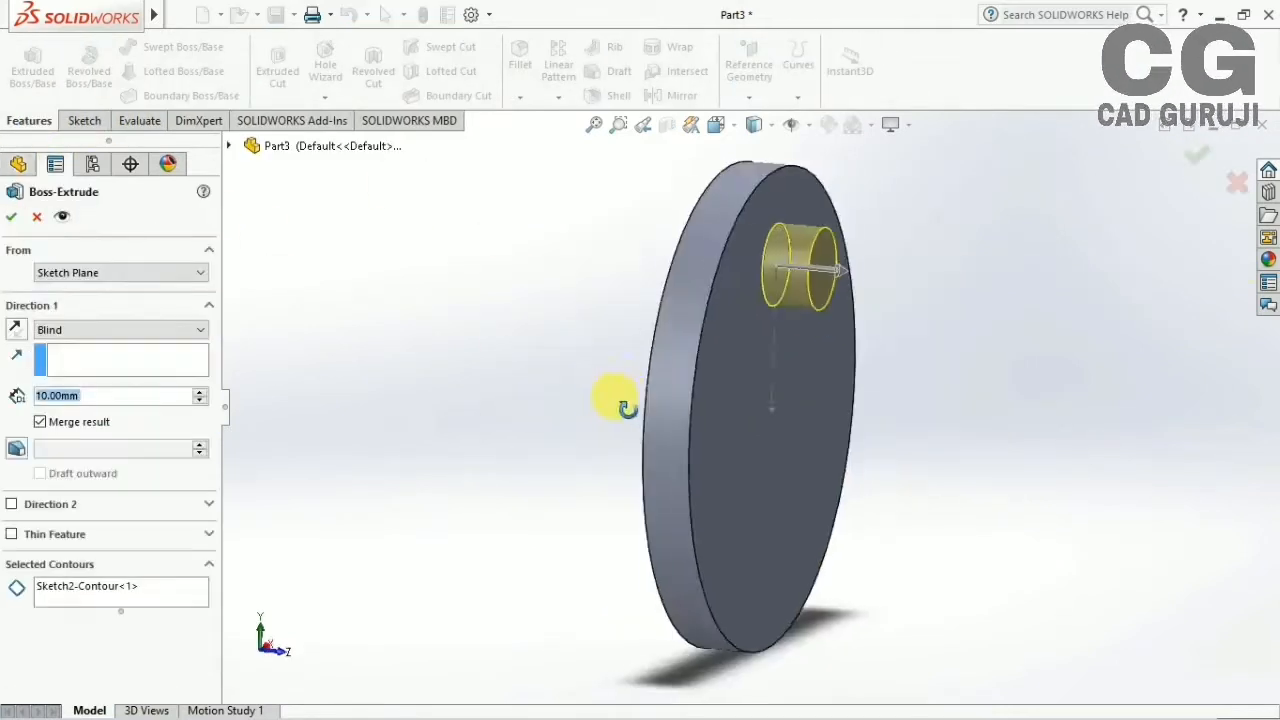
middle_click_drag(620, 402, 660, 402)
key("alt+Tab")
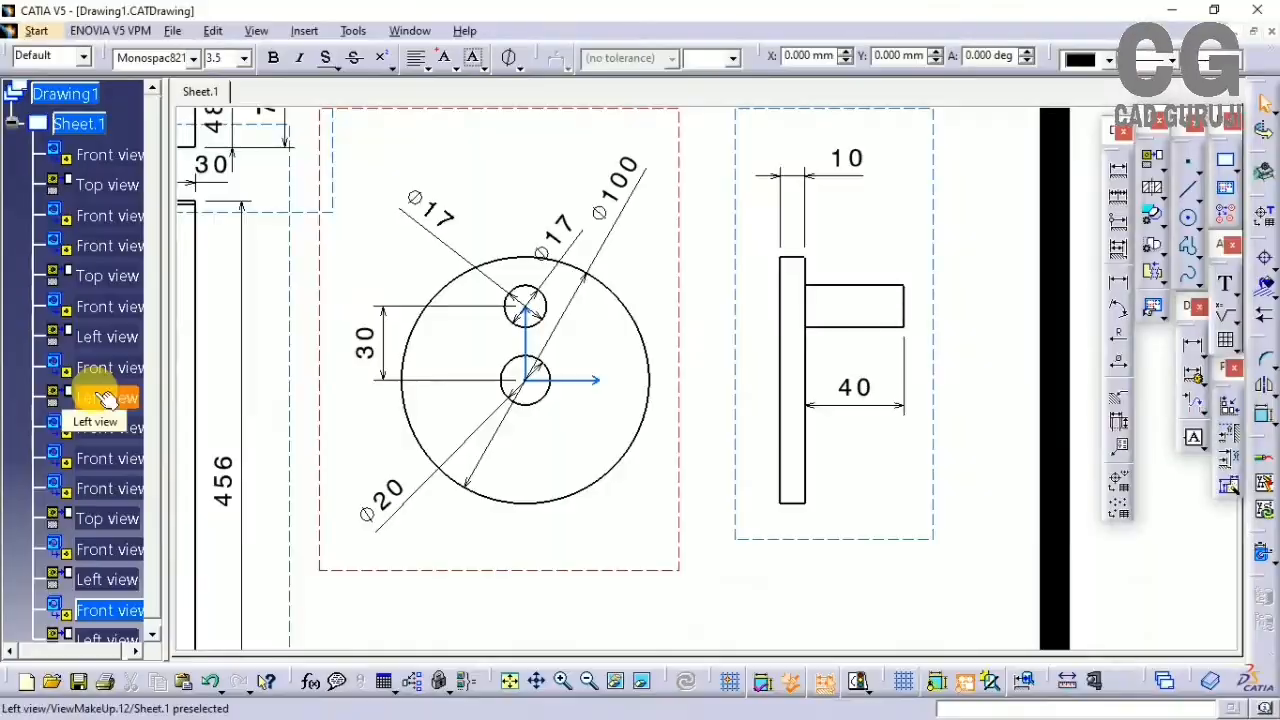
key("alt+Tab")
type("40")
key("Return")
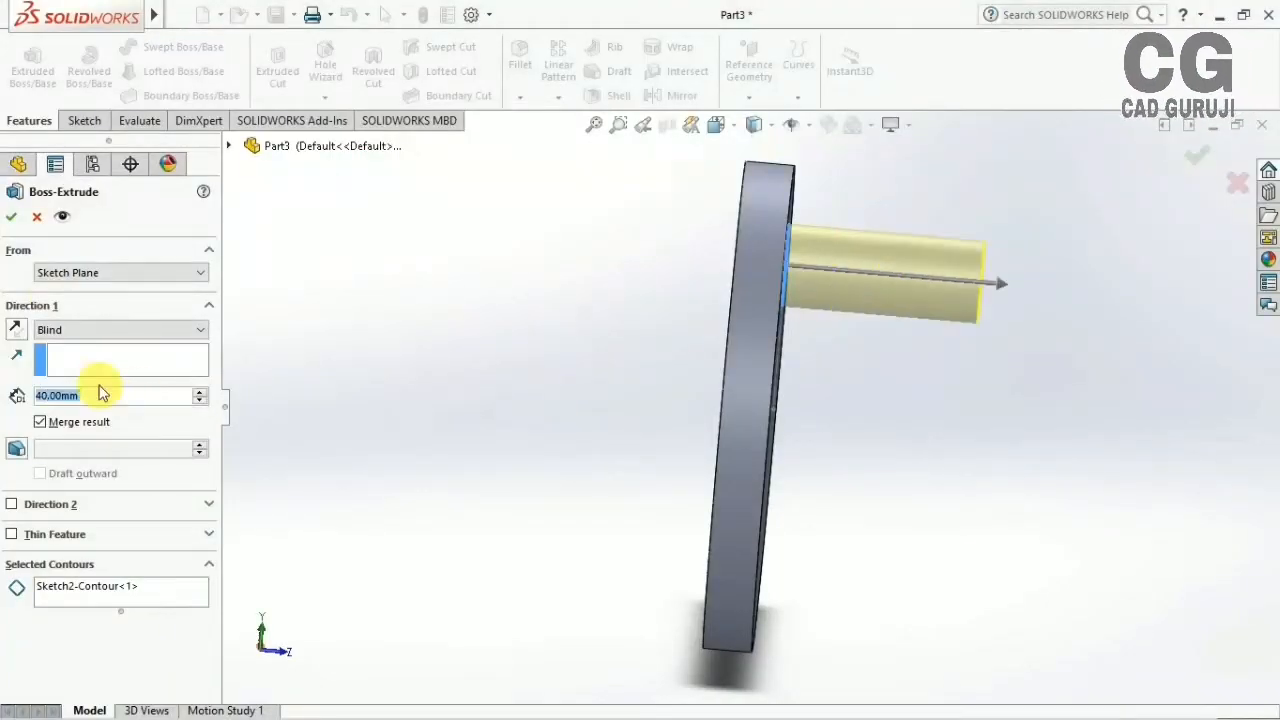
left_click(14, 218)
Start a sketch on the disc's back face and draw a circle about 21 mm in diameter centred on the origin
middle_click_drag(651, 531, 870, 487)
left_click(870, 487)
key("ctrl+8")
left_click(85, 122)
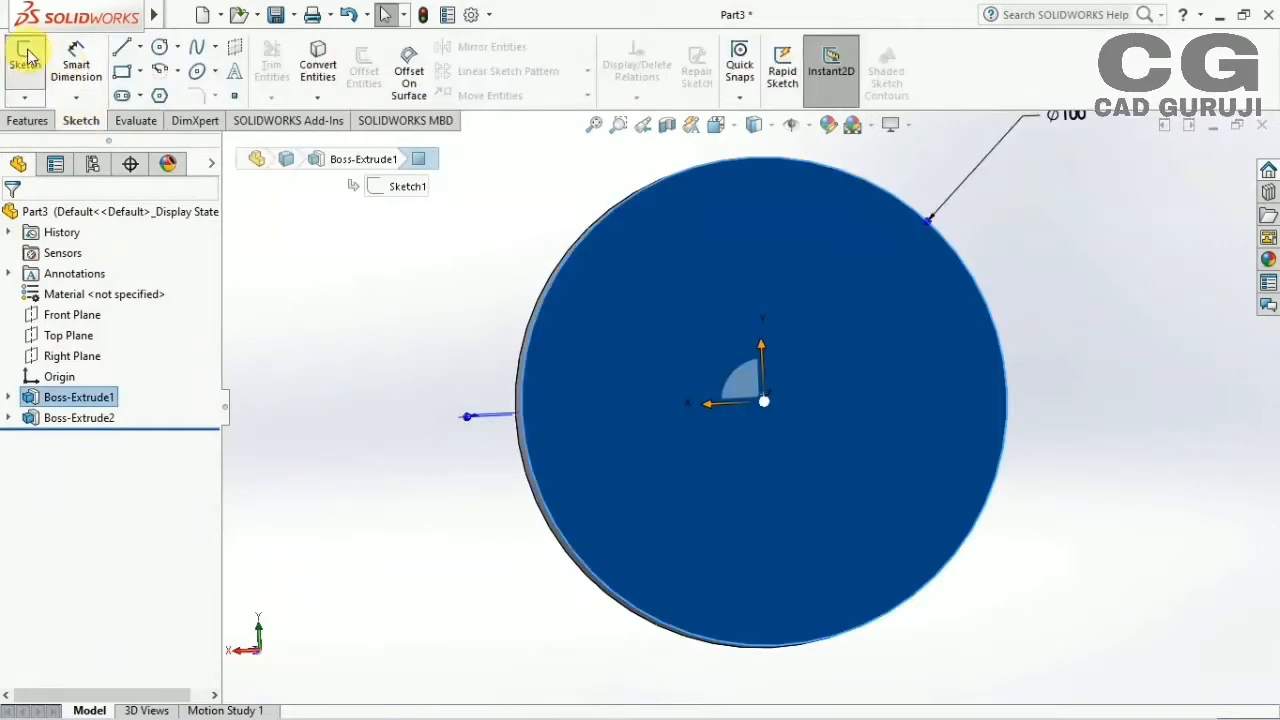
left_click(25, 62)
left_click(754, 125)
left_click(743, 388)
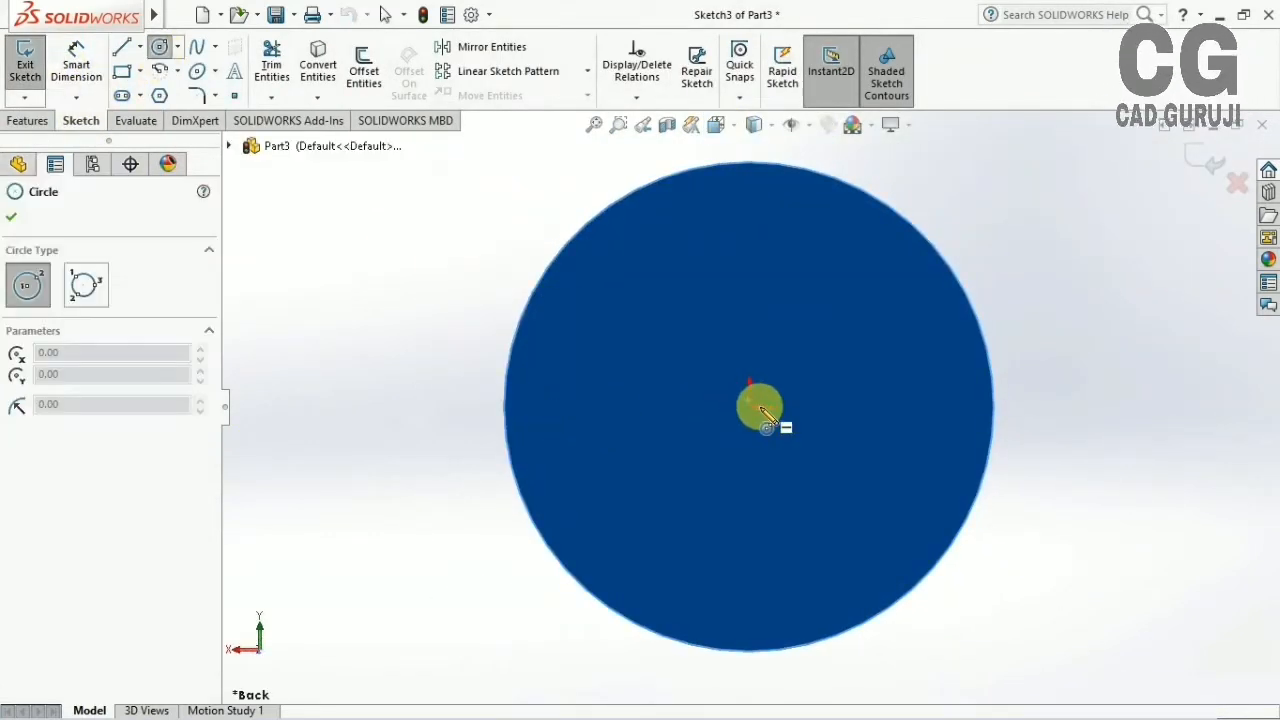
left_click(749, 405)
left_click(722, 360)
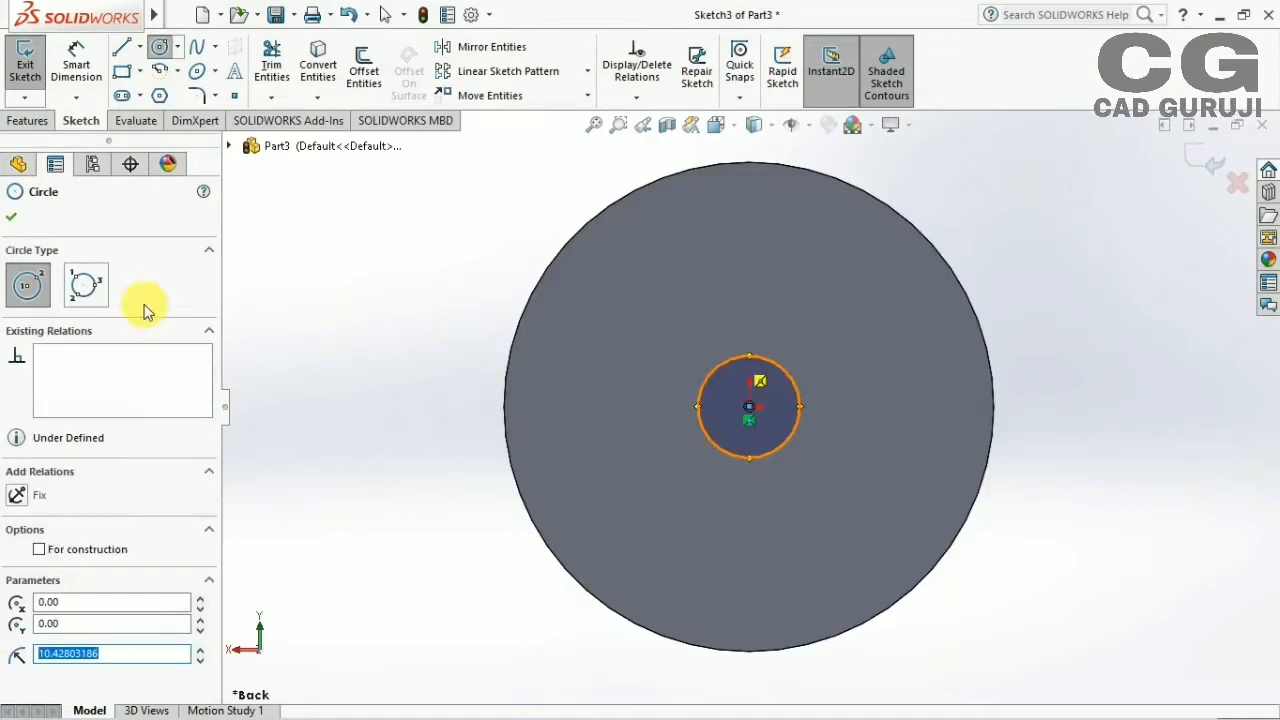
Set the back-face circle's diameter to 20 mm and close the sketch
left_click(72, 95)
left_click(794, 419)
left_click(486, 328)
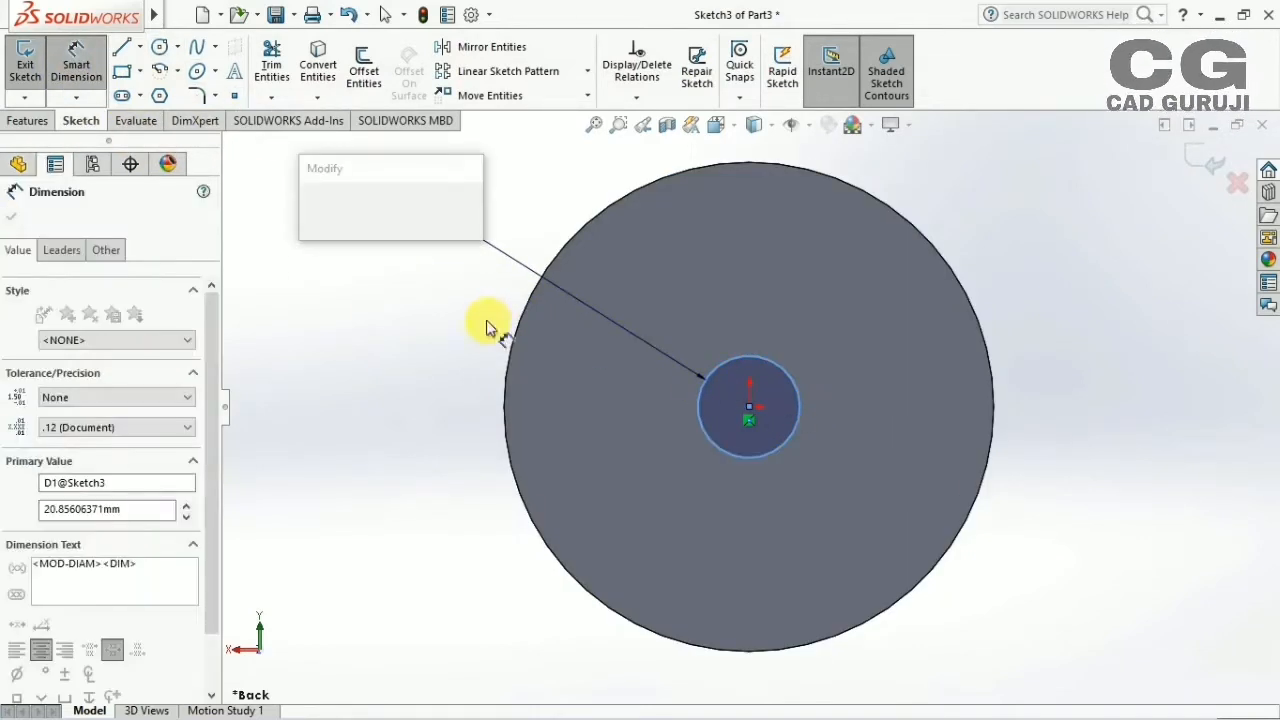
type("20")
key("Return")
key("Escape")
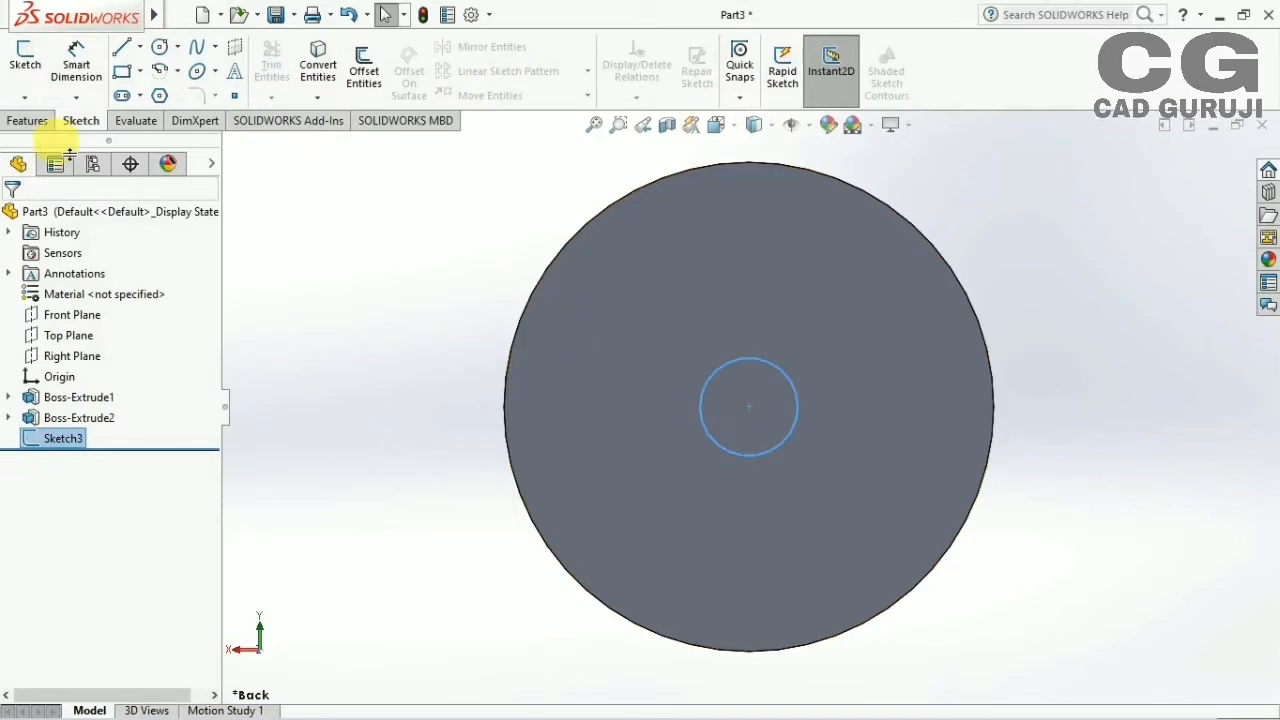
Extrude the 20 mm circle 100 mm away from the disc's back face as a shaft, merged with the body
left_click(27, 120)
left_click(32, 70)
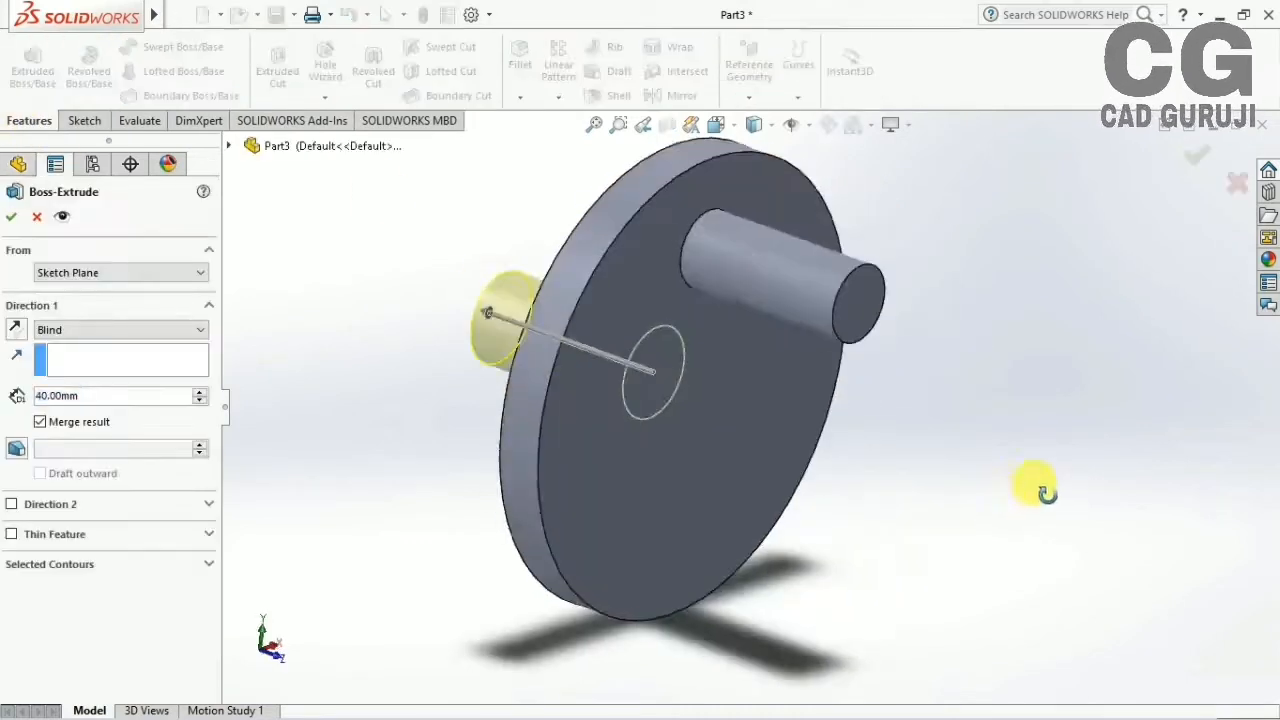
type("100")
key("Return")
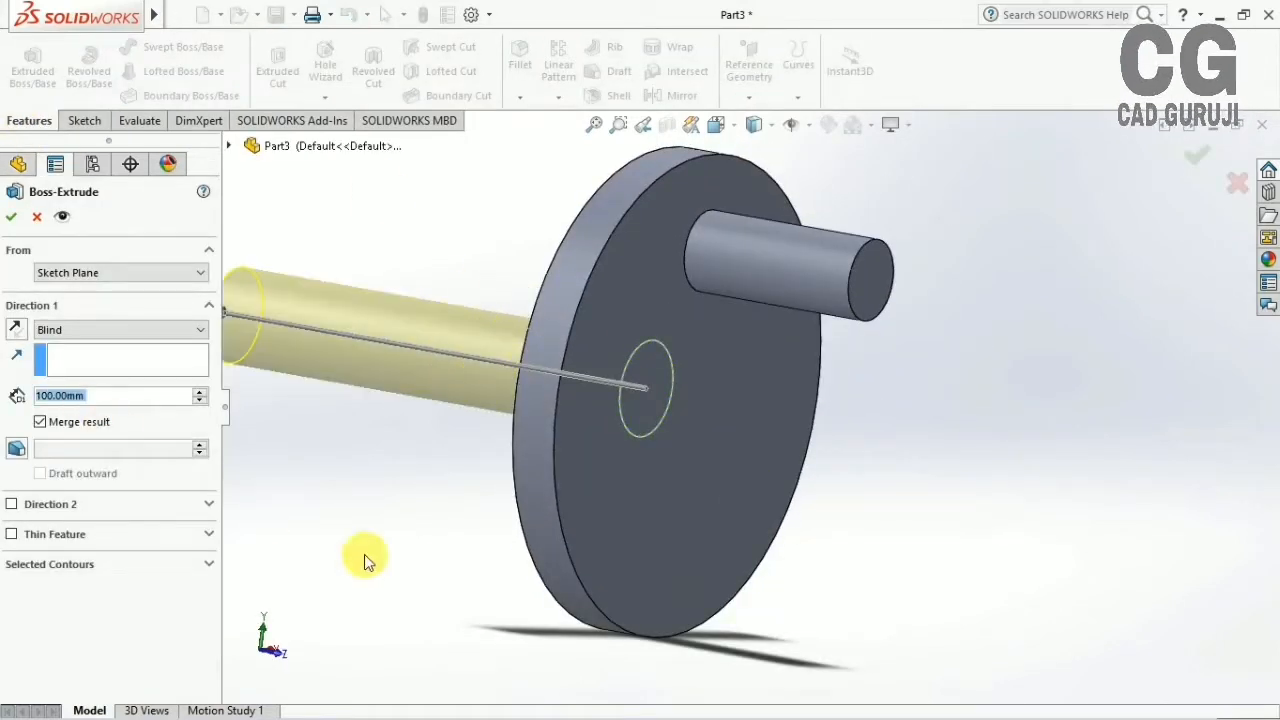
middle_click_drag(366, 557, 395, 508)
left_click(1197, 155)
Save the part as crank in the onion harvester folder and close it
middle_click_drag(1050, 440, 760, 485)
scroll(637, 447, "up", 4)
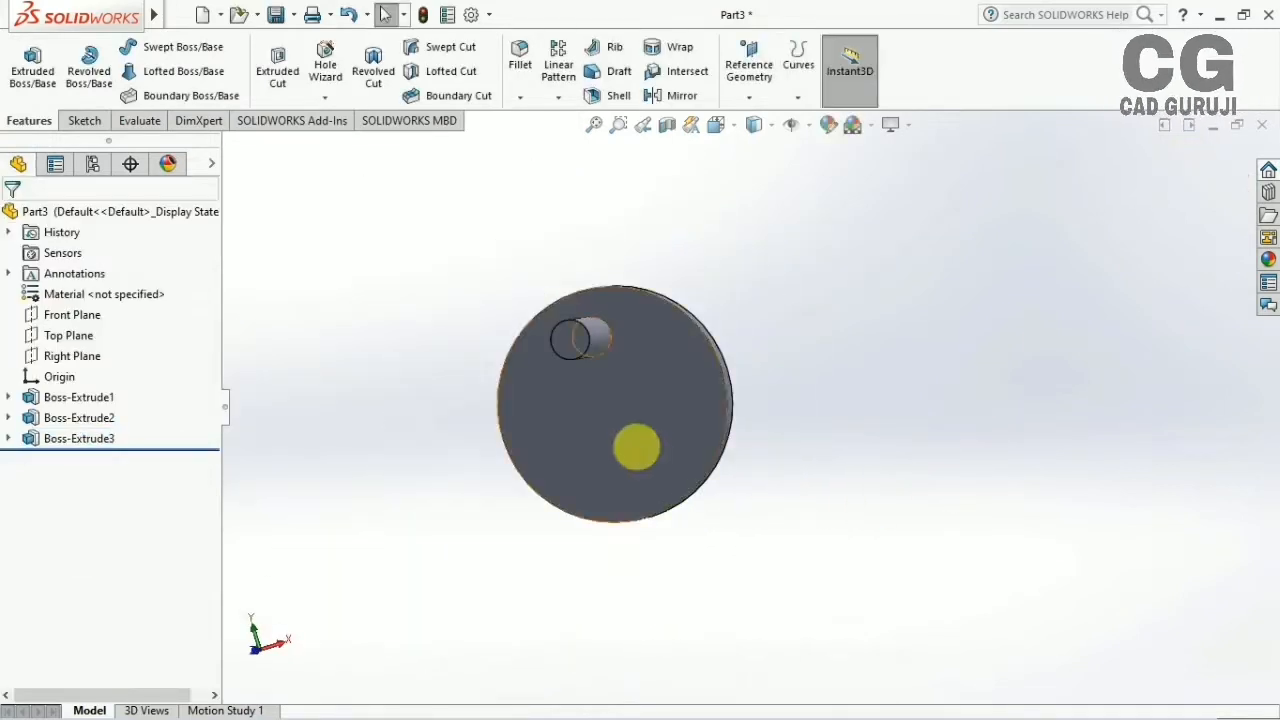
middle_click_drag(637, 447, 620, 463)
key("ctrl+s")
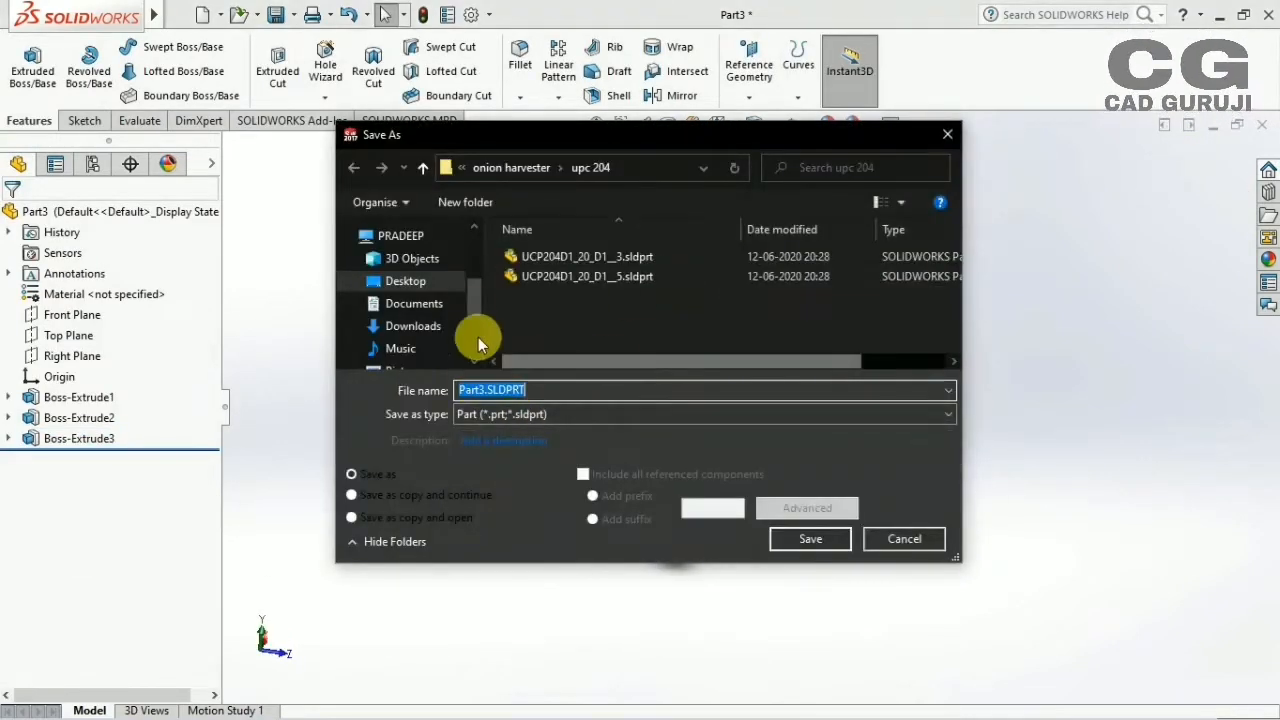
left_click(423, 168)
scroll(543, 295, "down", 1)
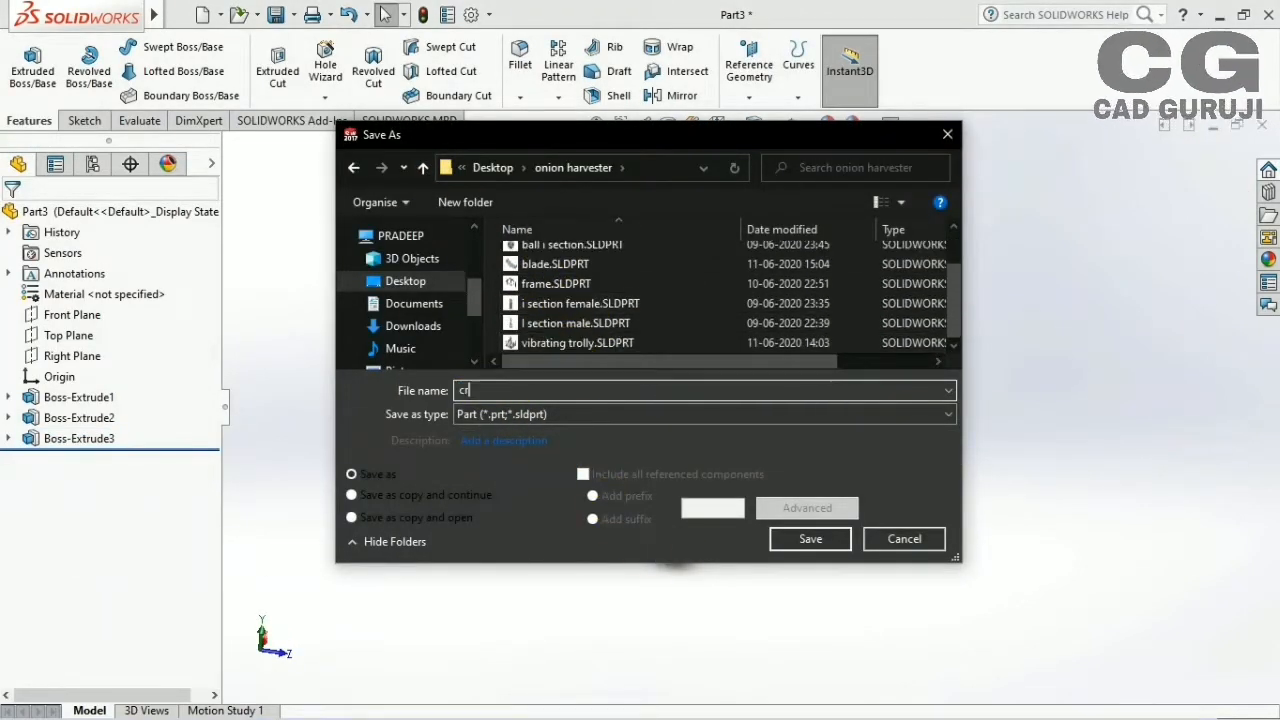
key("Return")
middle_click_drag(527, 438, 1055, 378)
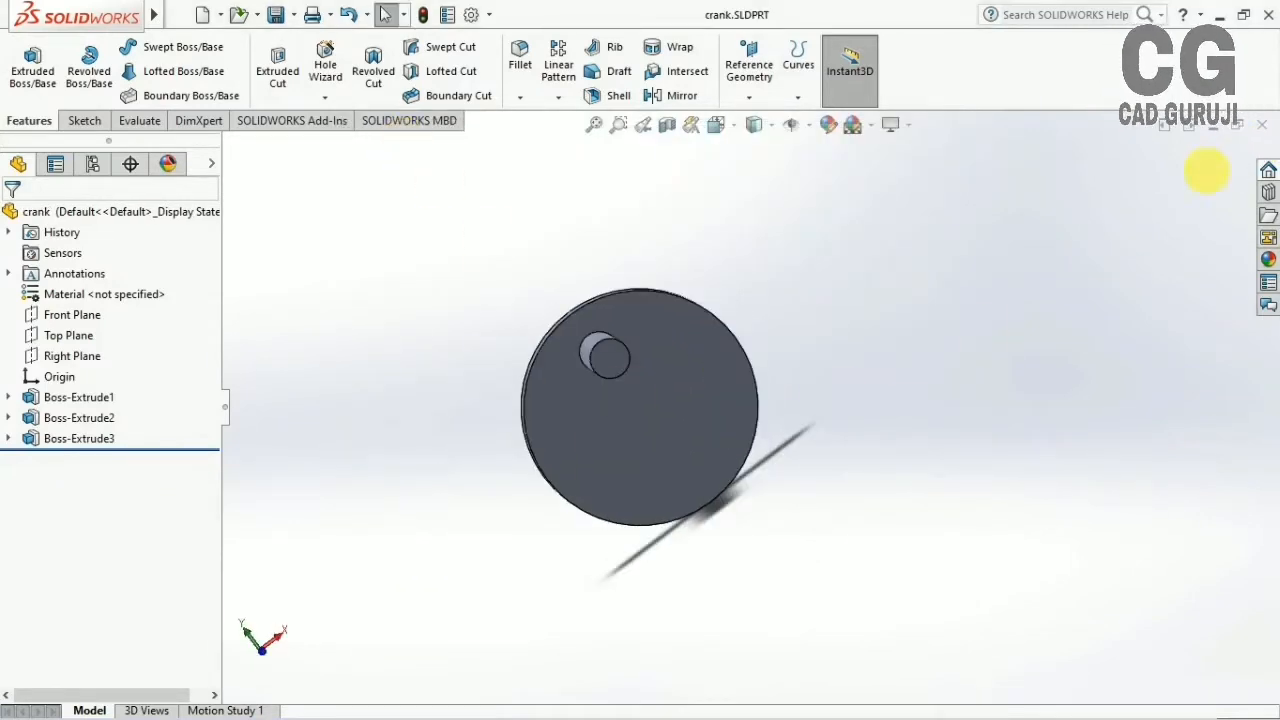
left_click(1261, 131)
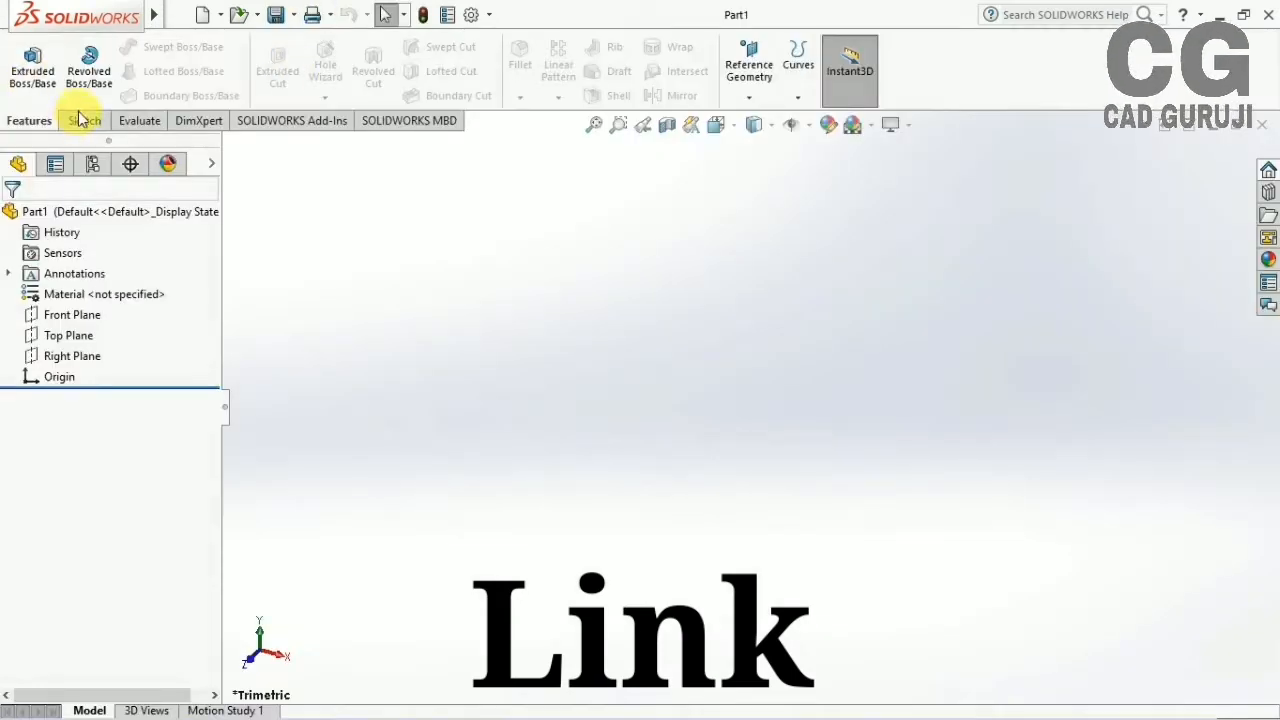
Sketch a closed, stepped thin profile on the Right Plane from the origin, with an upper leg about 67 mm and a step about 24 mm
left_click(84, 120)
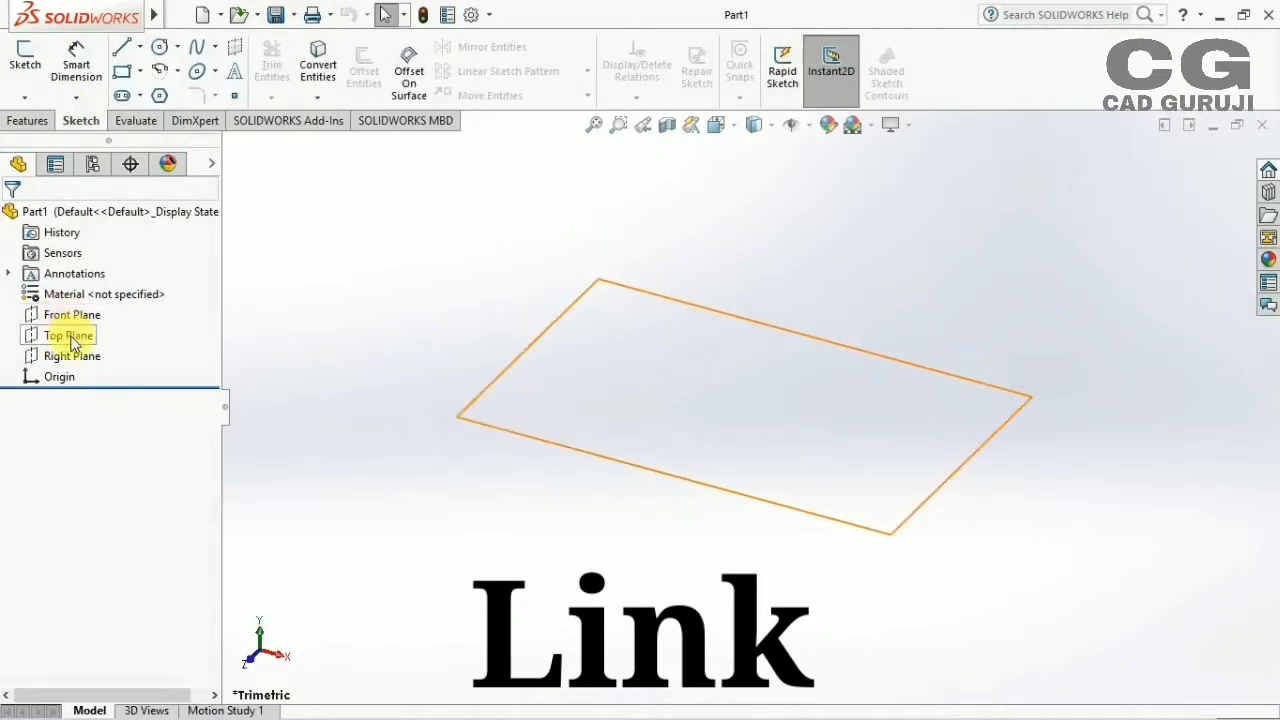
left_click(72, 356)
left_click(25, 58)
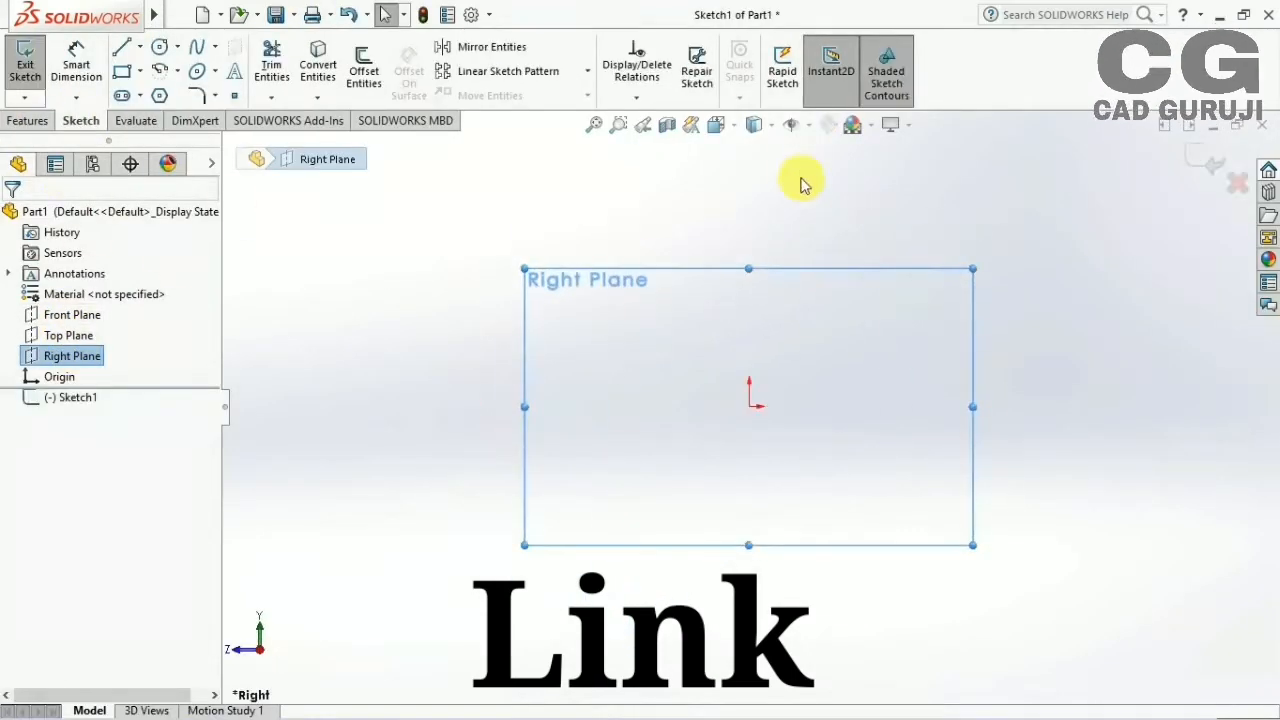
key("l")
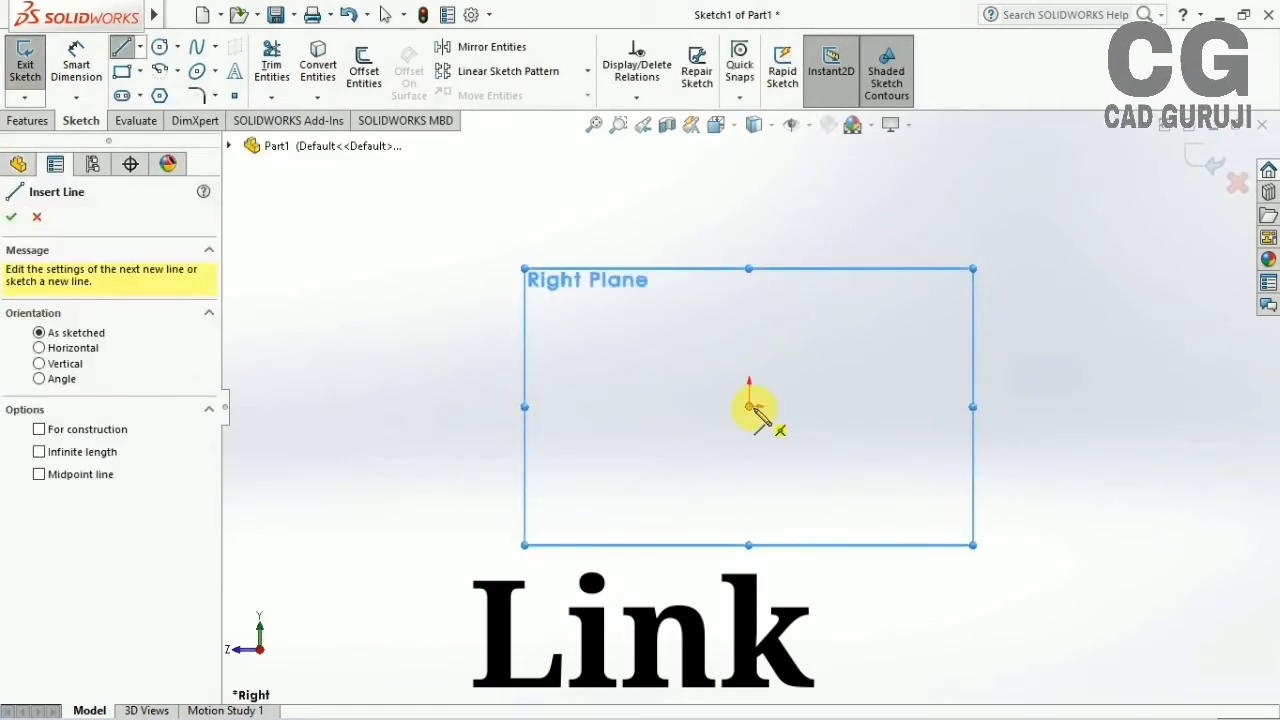
left_click(749, 407)
left_click(752, 240)
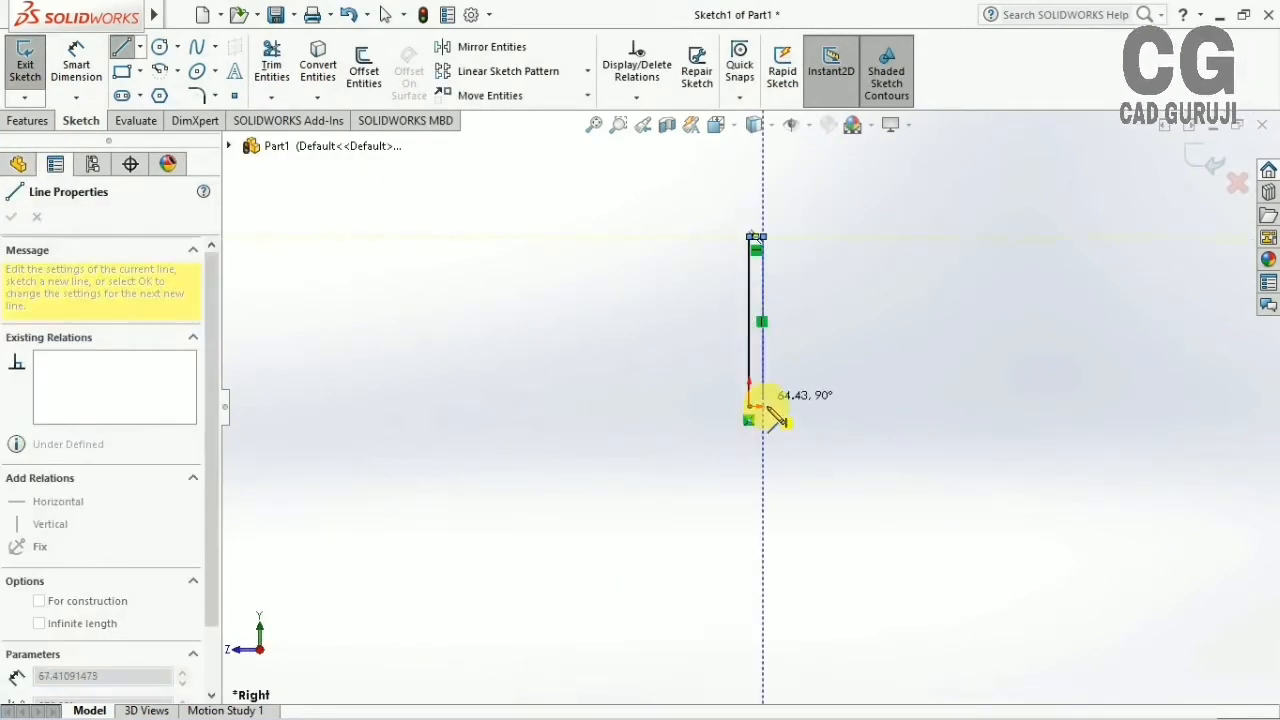
left_click(763, 393)
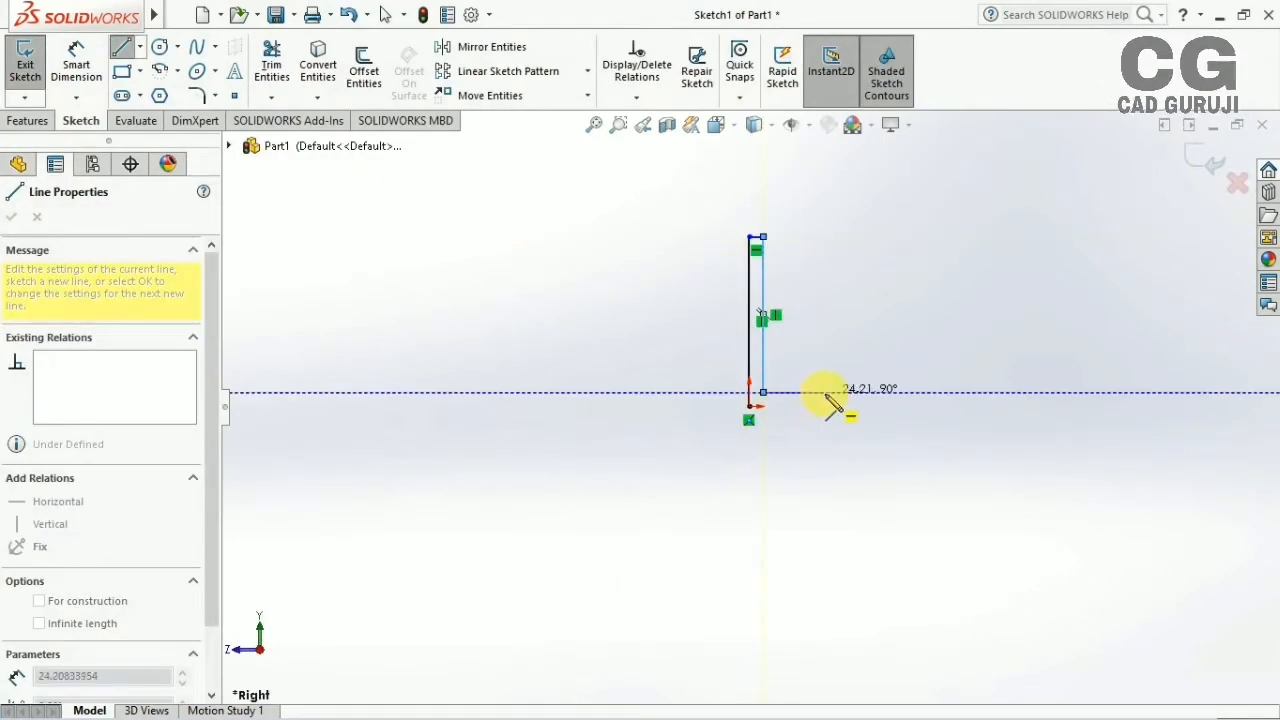
left_click(824, 392)
left_click(822, 572)
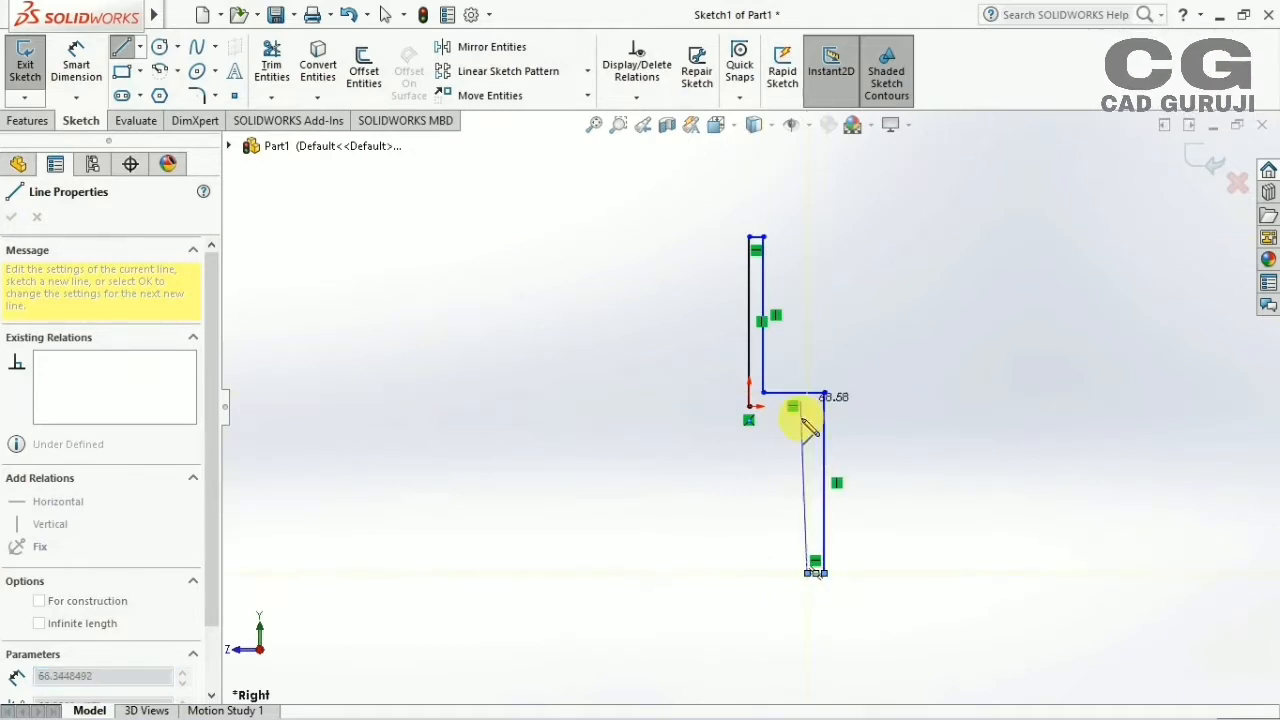
left_click(816, 406)
left_click(749, 406)
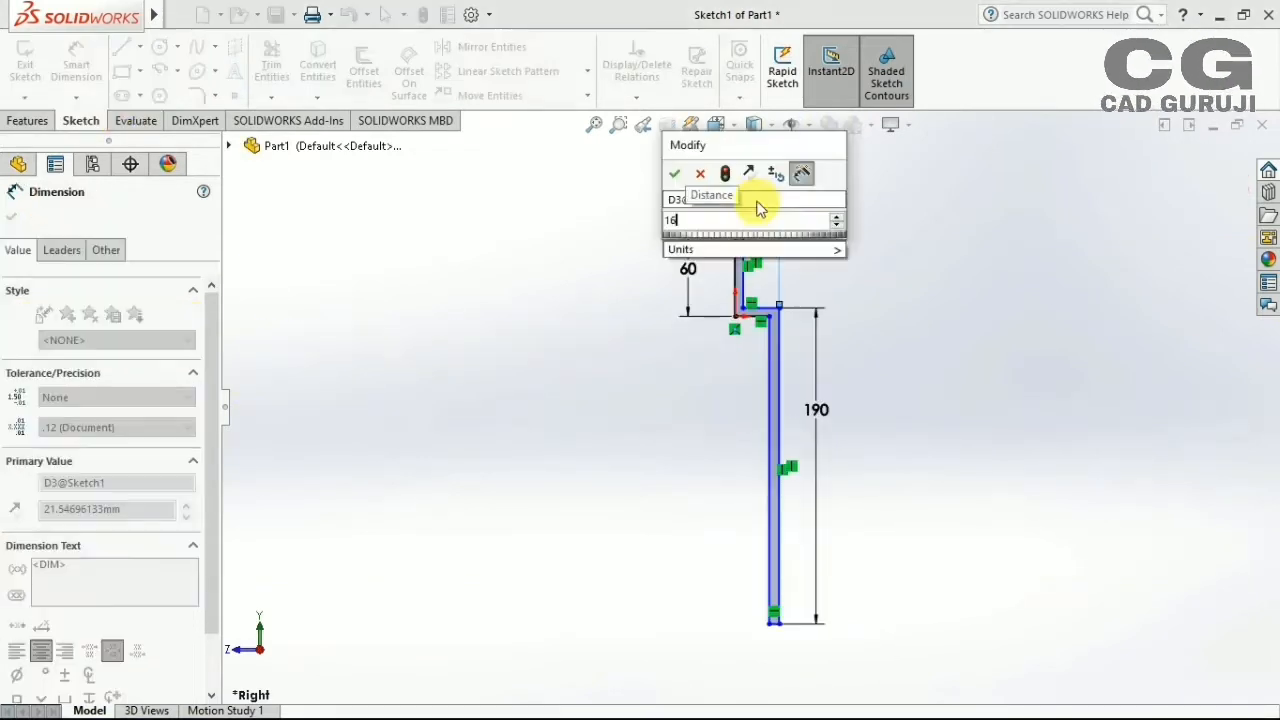
Set the horizontal offset between the two legs to 16 mm and, after checking the drawing PDF, the upper leg's thickness to 2 mm
key("Return")
key("alt+Tab")
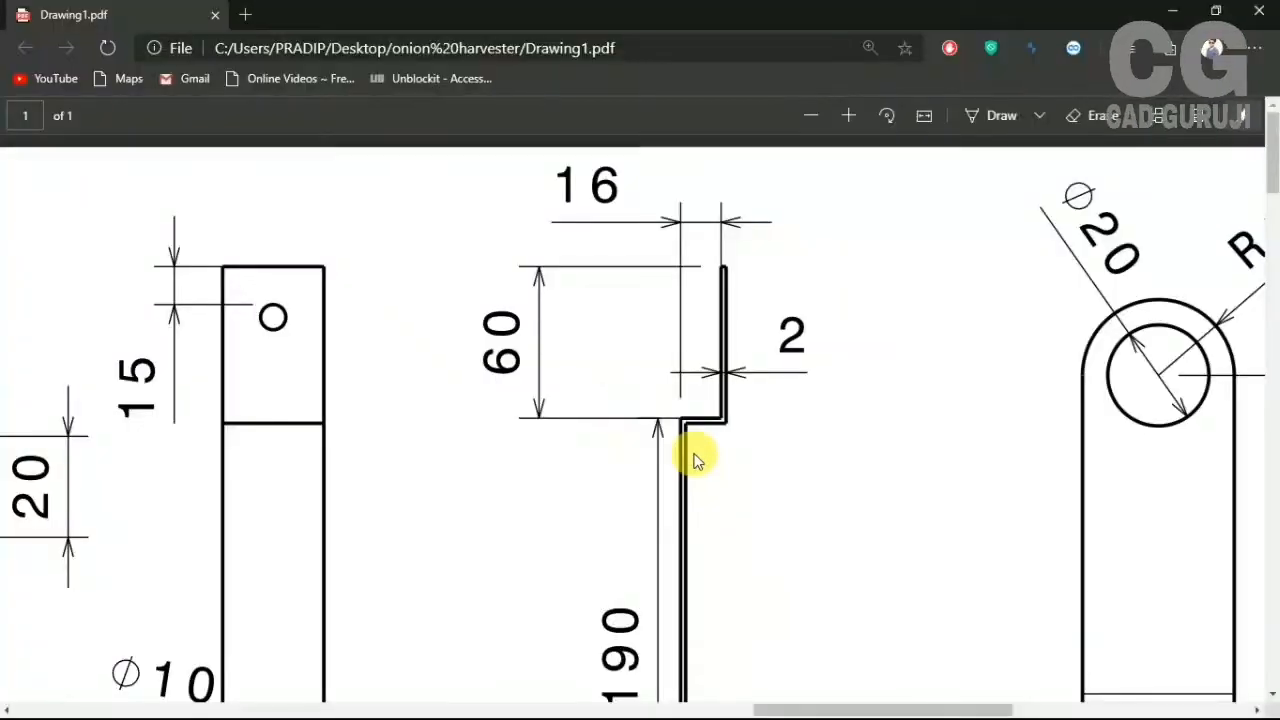
key("alt+Tab")
scroll(749, 251, "down", 3)
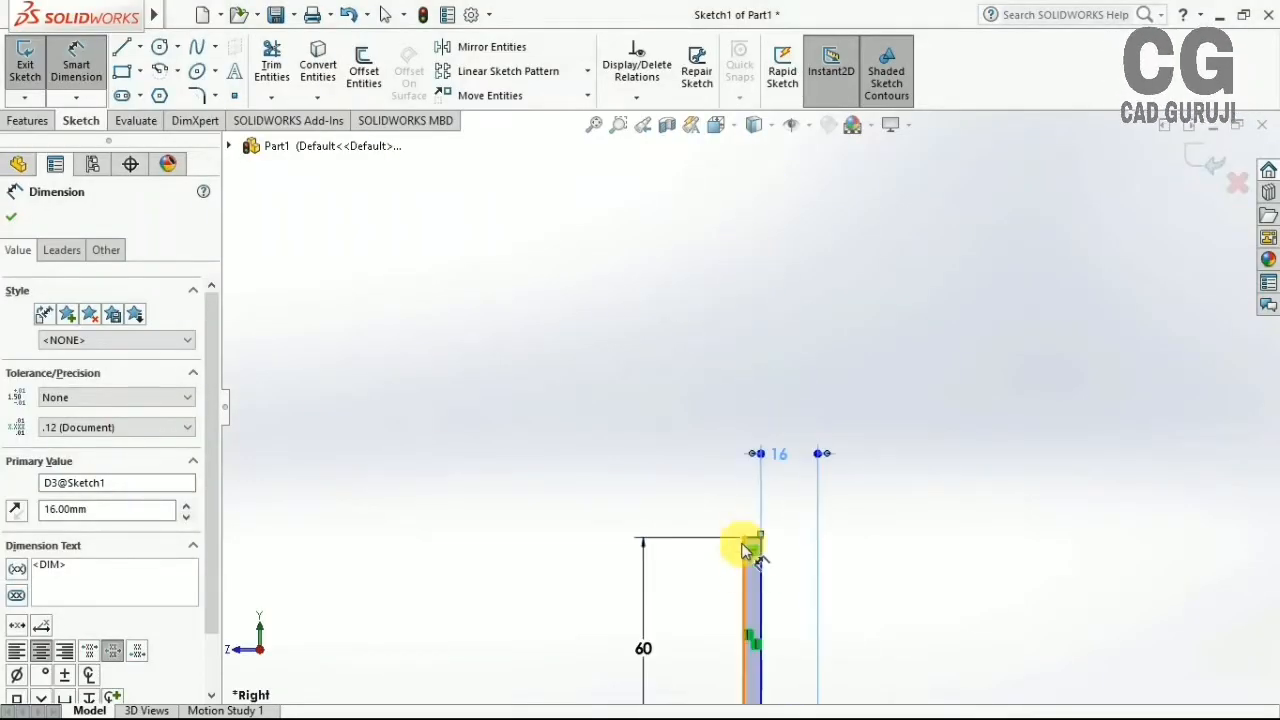
left_click(755, 540)
left_click(660, 485)
type("2")
key("Return")
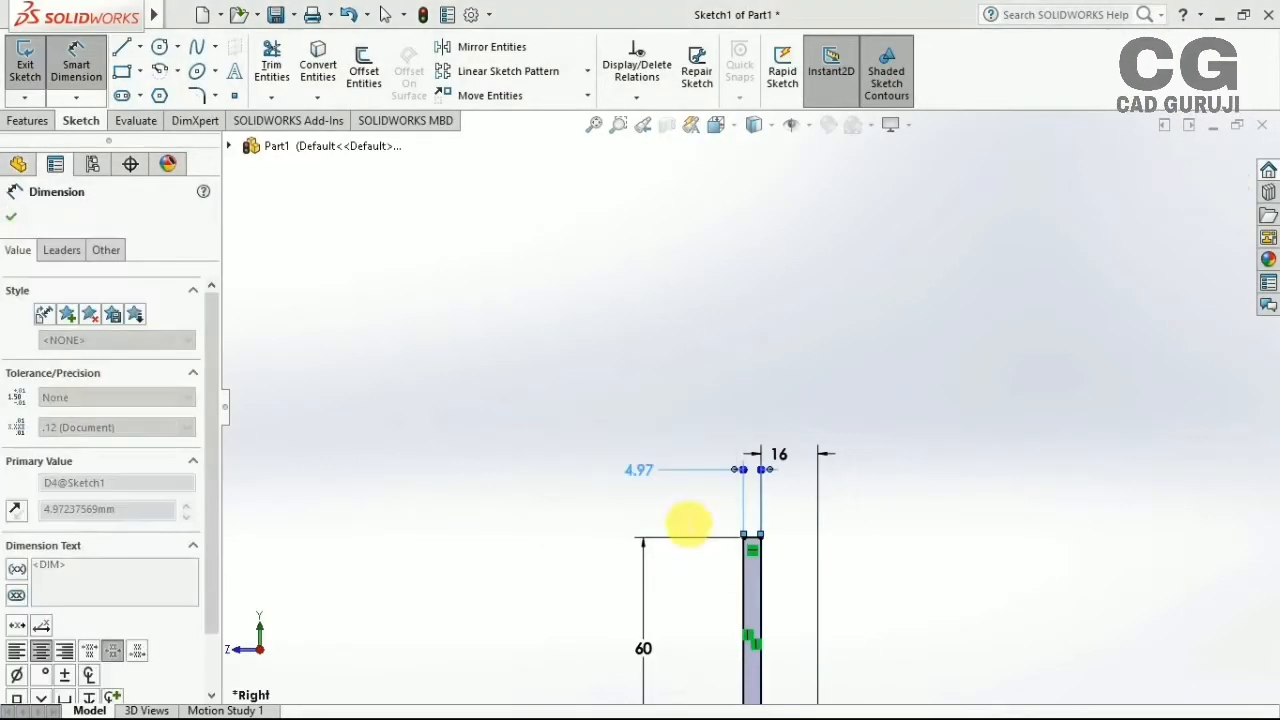
Dimension the thickness of the horizontal step between the legs as 2 mm
mouse_move(686, 520)
middle_mouse_down("ctrl")
mouse_move(678, 218)
mouse_move(671, 337)
middle_mouse_up("ctrl")
left_click(700, 294)
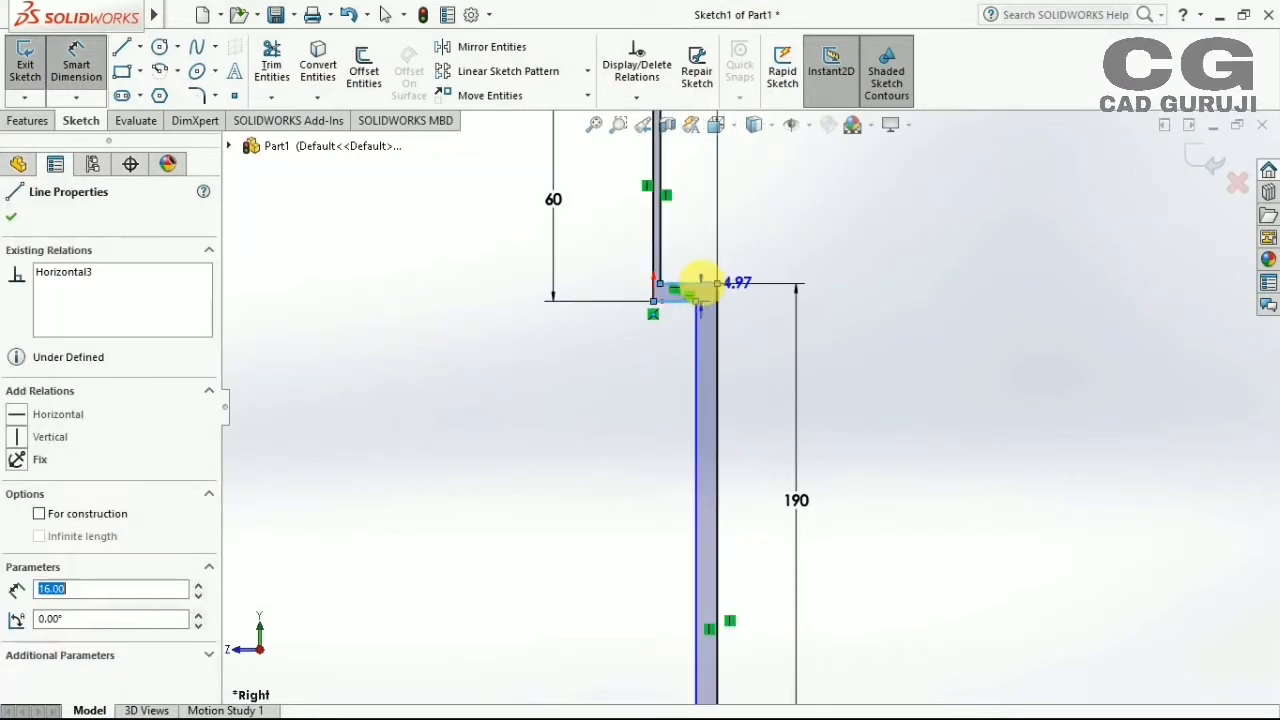
left_click(758, 325)
type("2.00mm")
key("Return")
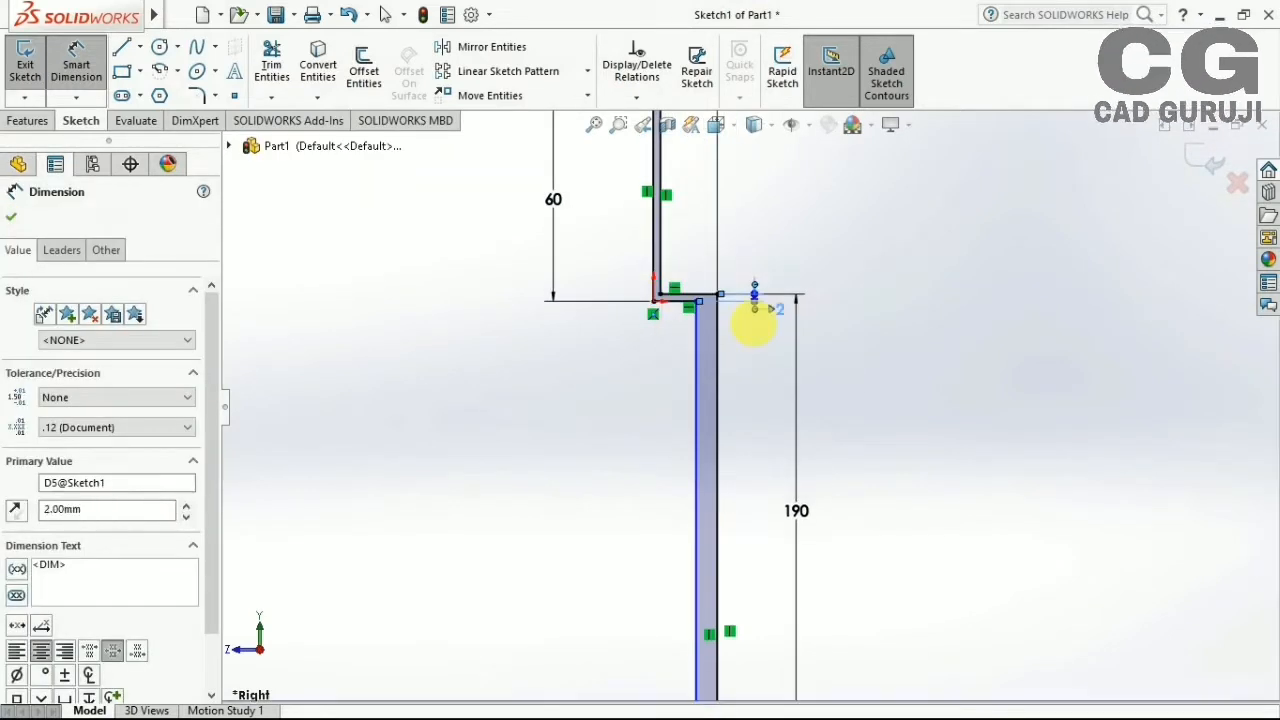
Set the lower leg's thickness to 2 mm at its free end and close the sketch
middle_click_drag(751, 320, 677, 491)
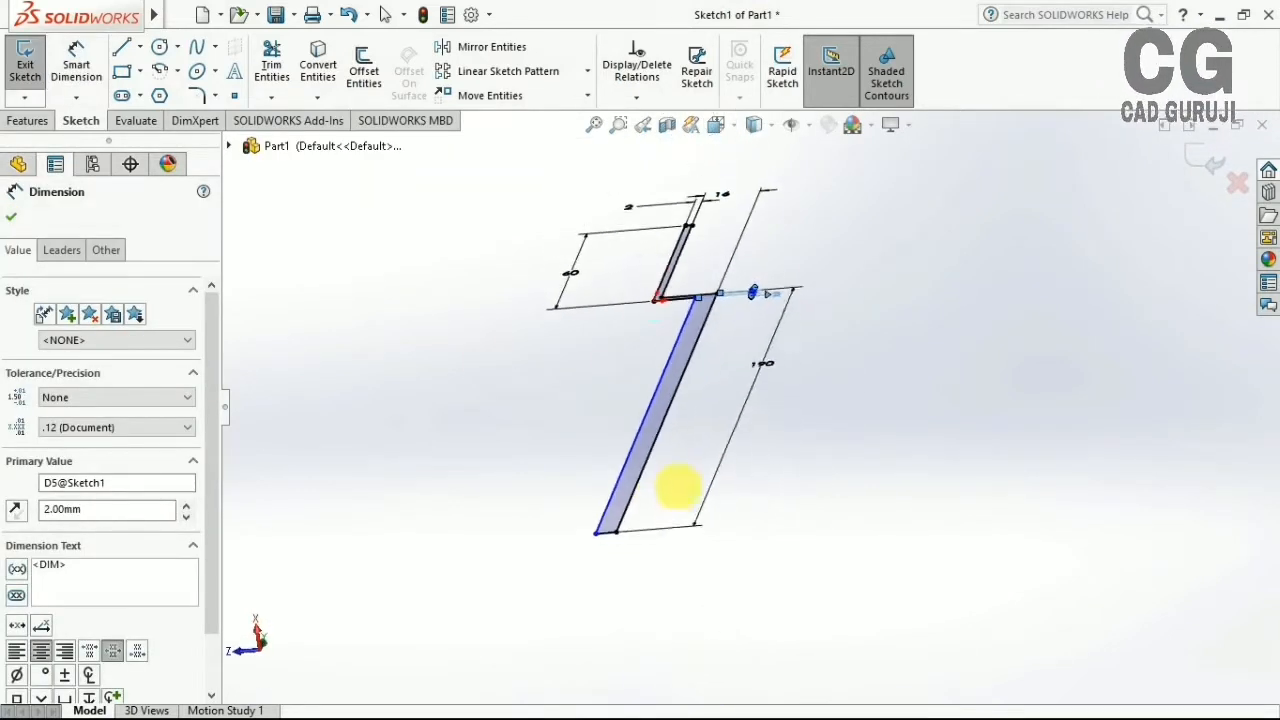
left_click(603, 532)
left_click(560, 575)
type("2")
key("Return")
scroll(694, 594, "up", 5)
middle_click_drag(563, 580, 600, 598)
scroll(602, 598, "up", 4)
middle_click_drag(683, 594, 631, 617)
mouse_move(914, 380)
middle_mouse_down()
mouse_move(1000, 588)
mouse_move(718, 712)
mouse_move(742, 509)
middle_mouse_up()
left_click(92, 84)
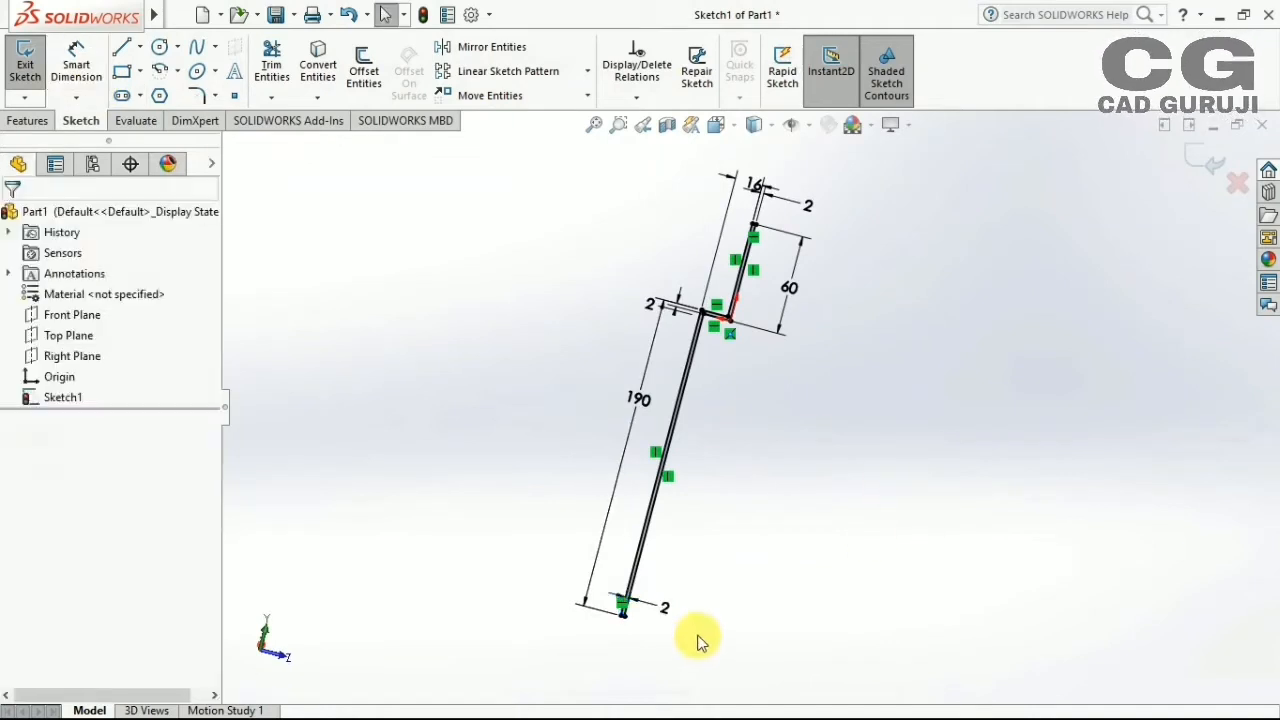
scroll(697, 641, "up", 3)
scroll(697, 641, "down", 5)
scroll(710, 240, "down", 2)
left_click(1207, 160)
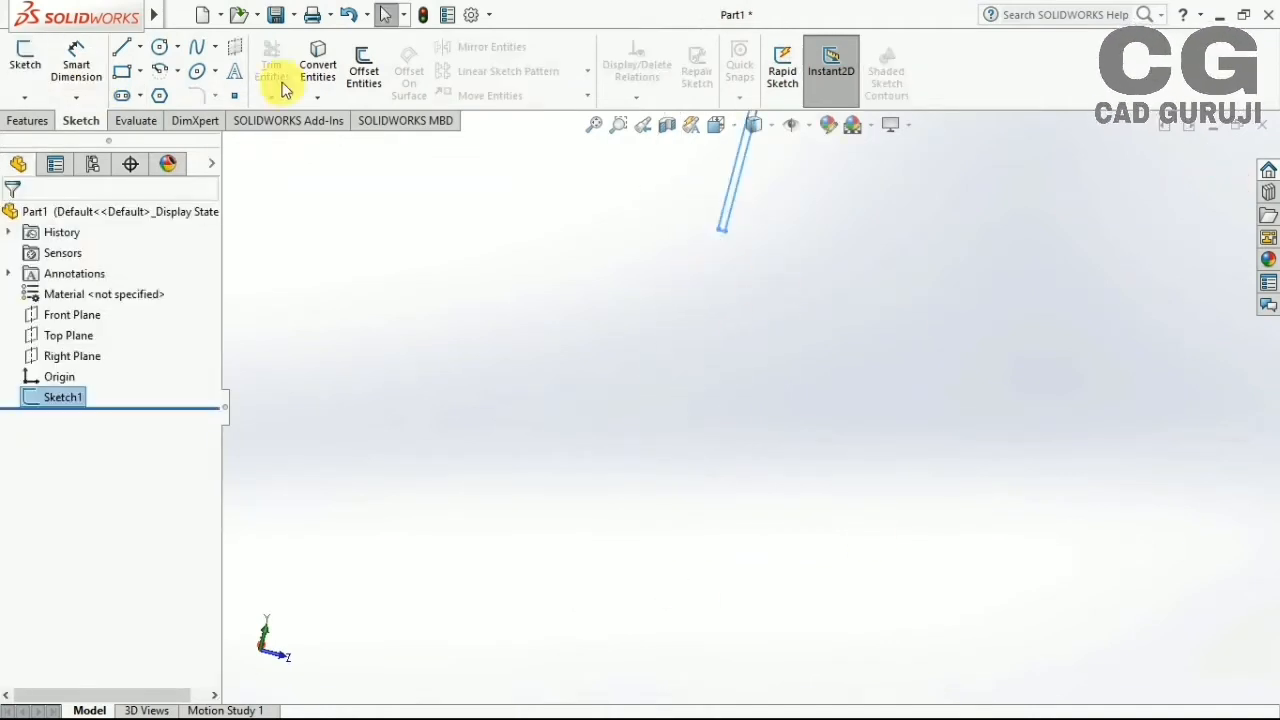
Check the link's width in the drawing PDF and extrude the stepped profile 40 mm as a blind boss
left_click(33, 120)
left_click(30, 63)
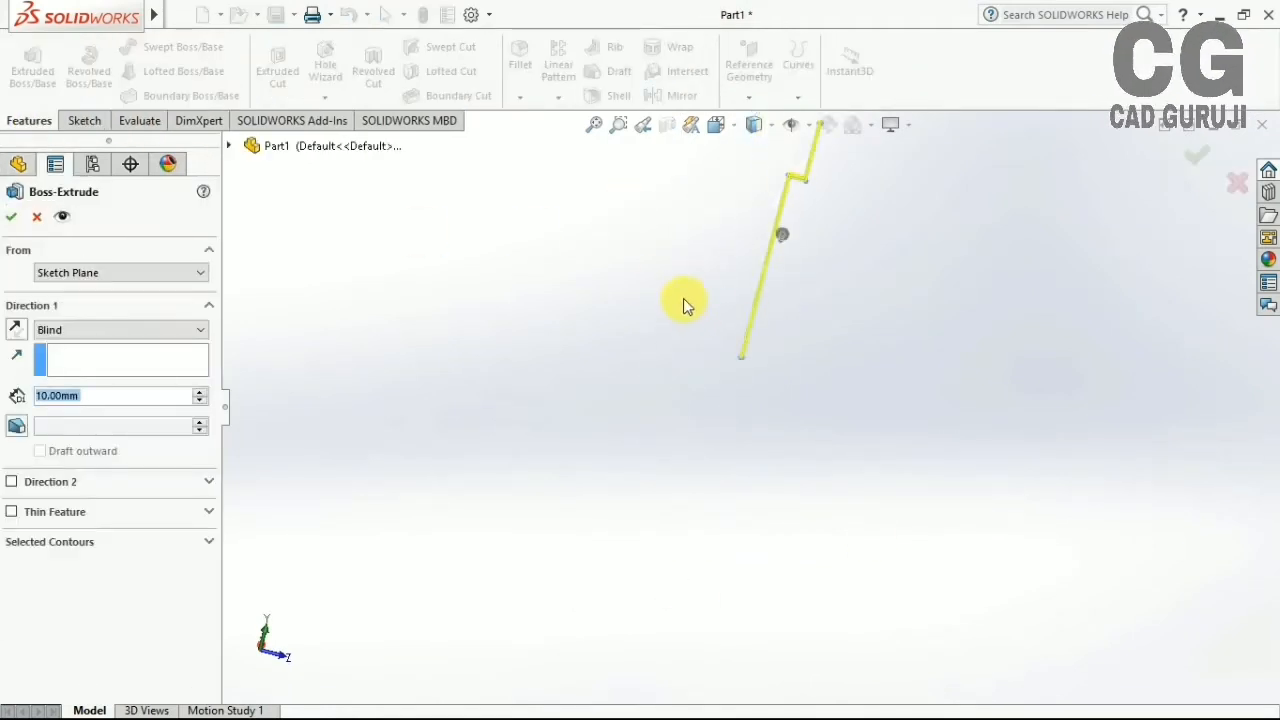
key("alt+Tab")
left_click(571, 251)
scroll(571, 480, "down", 4)
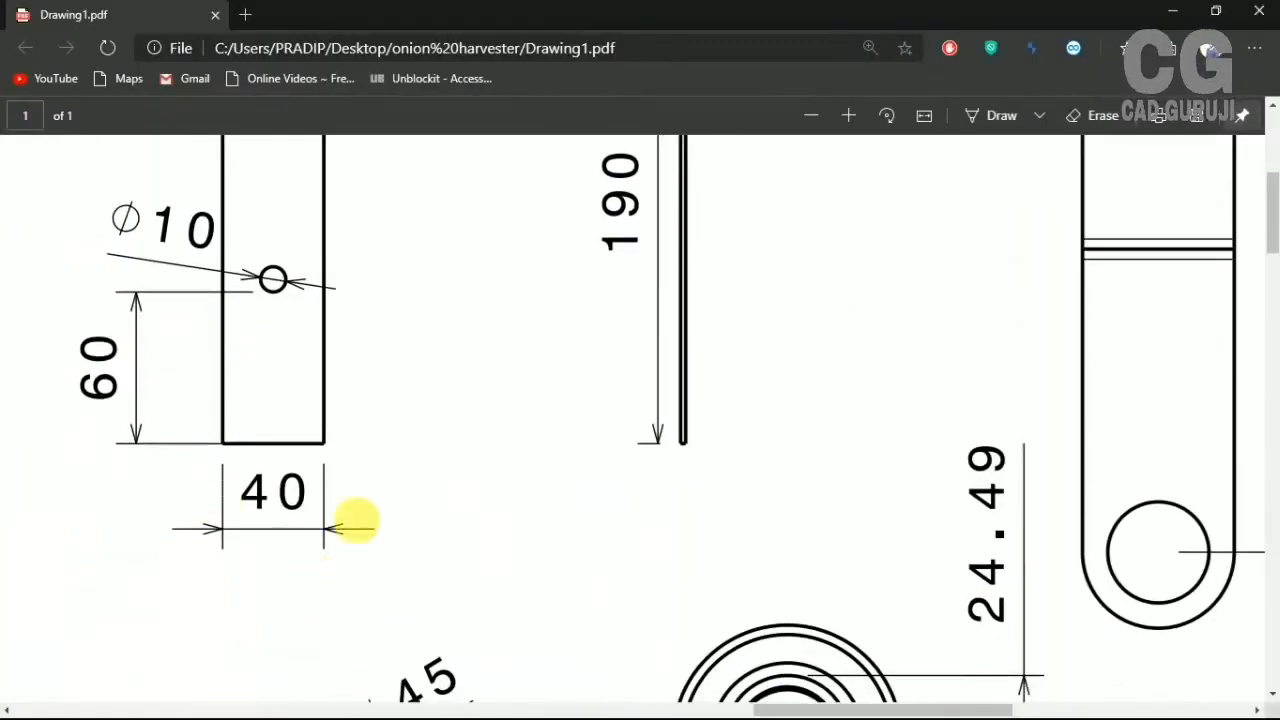
key("alt+Tab")
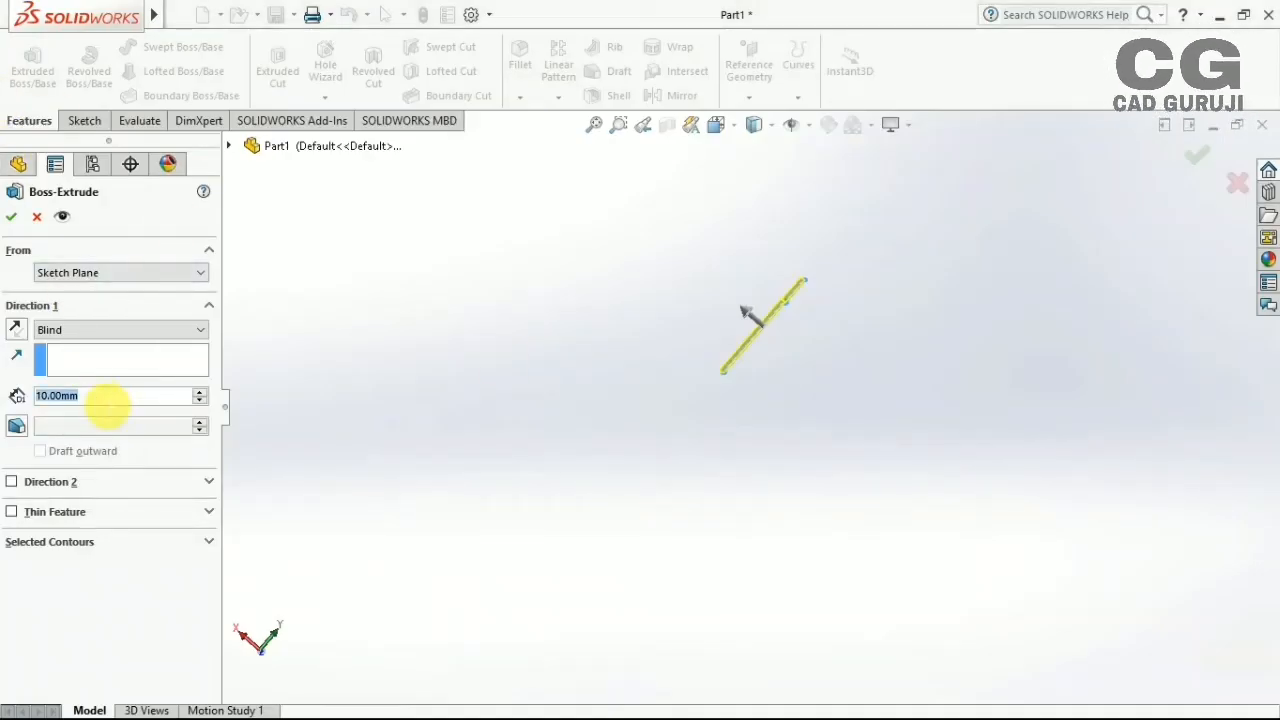
left_click(8, 217)
middle_click_drag(837, 317, 470, 210)
left_click(1063, 374)
middle_click_drag(1063, 374, 700, 300)
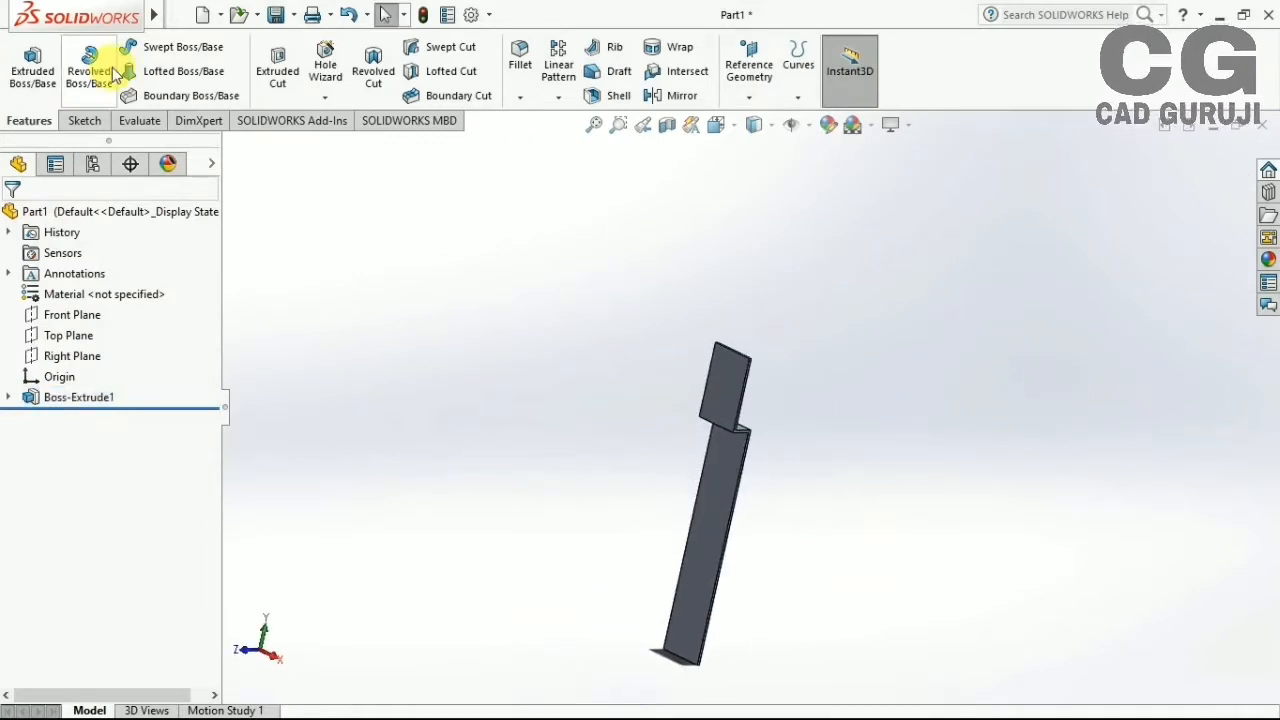
Start a Hole Wizard hole and place its point on the lower leg's back face near the free end, viewed straight on
middle_click_drag(728, 370, 716, 606)
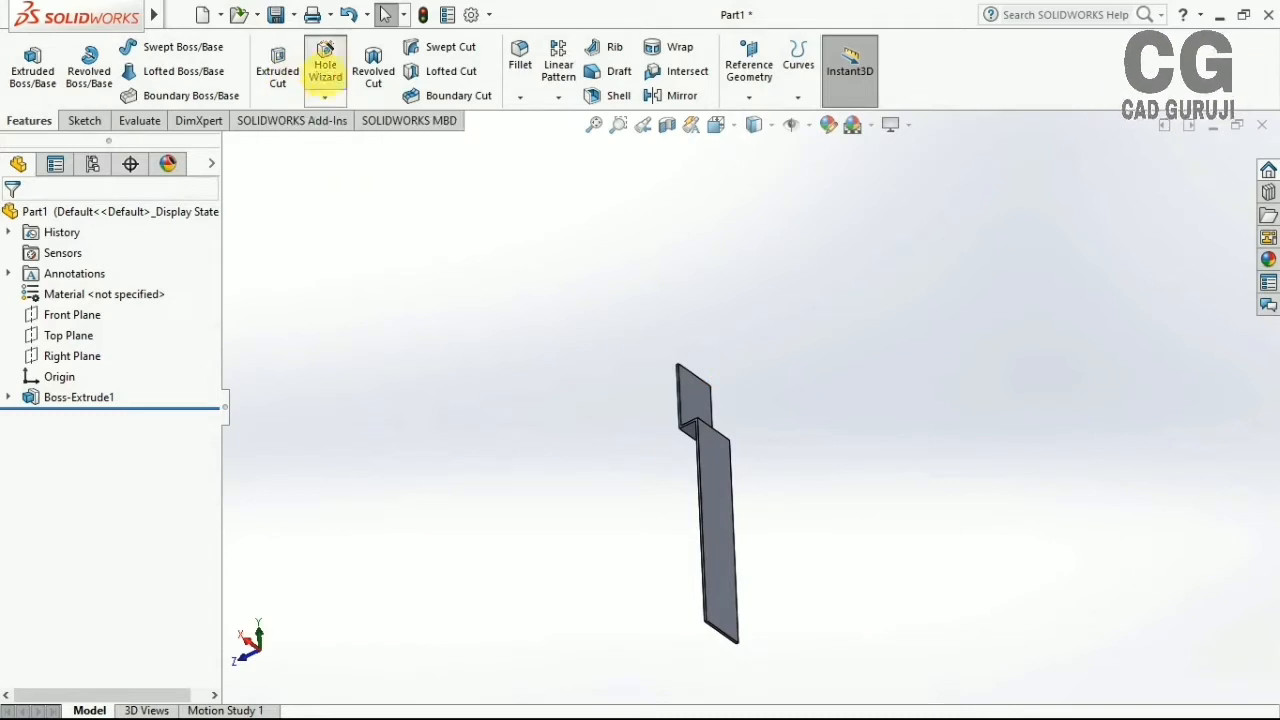
middle_click_drag(759, 556, 620, 560)
left_click(106, 249)
left_click(680, 606)
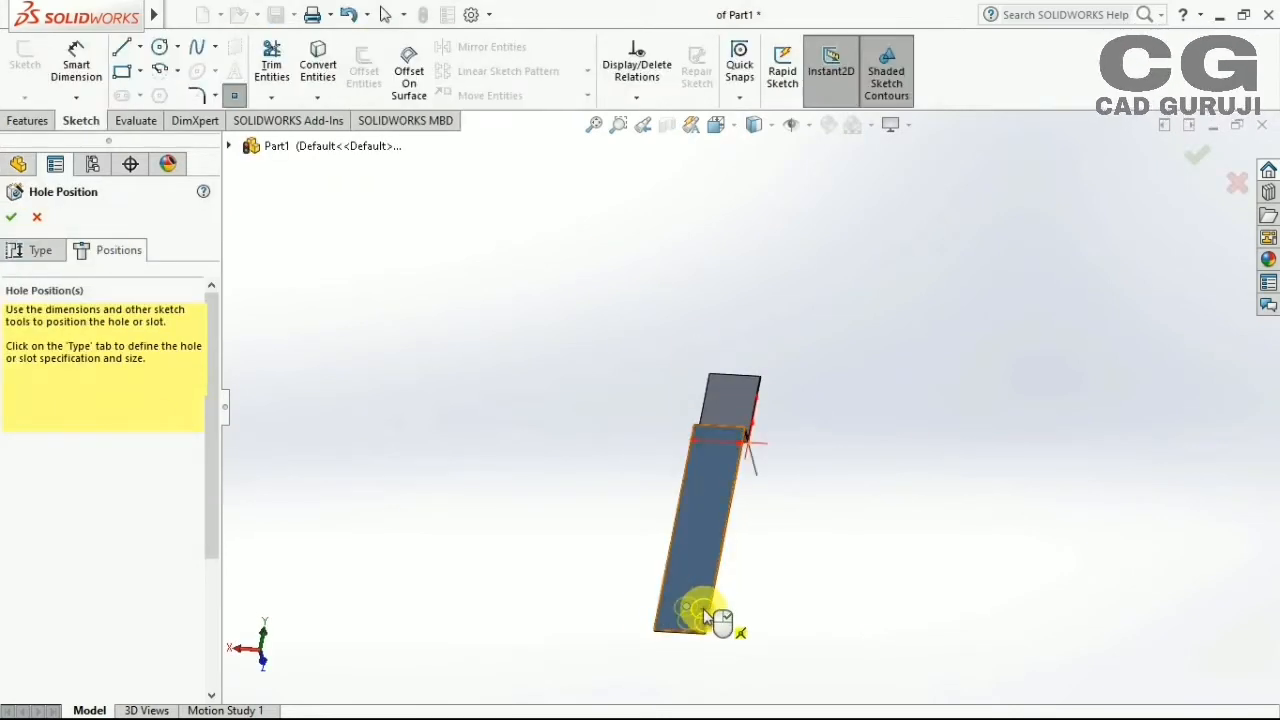
left_click(716, 124)
left_click(718, 511)
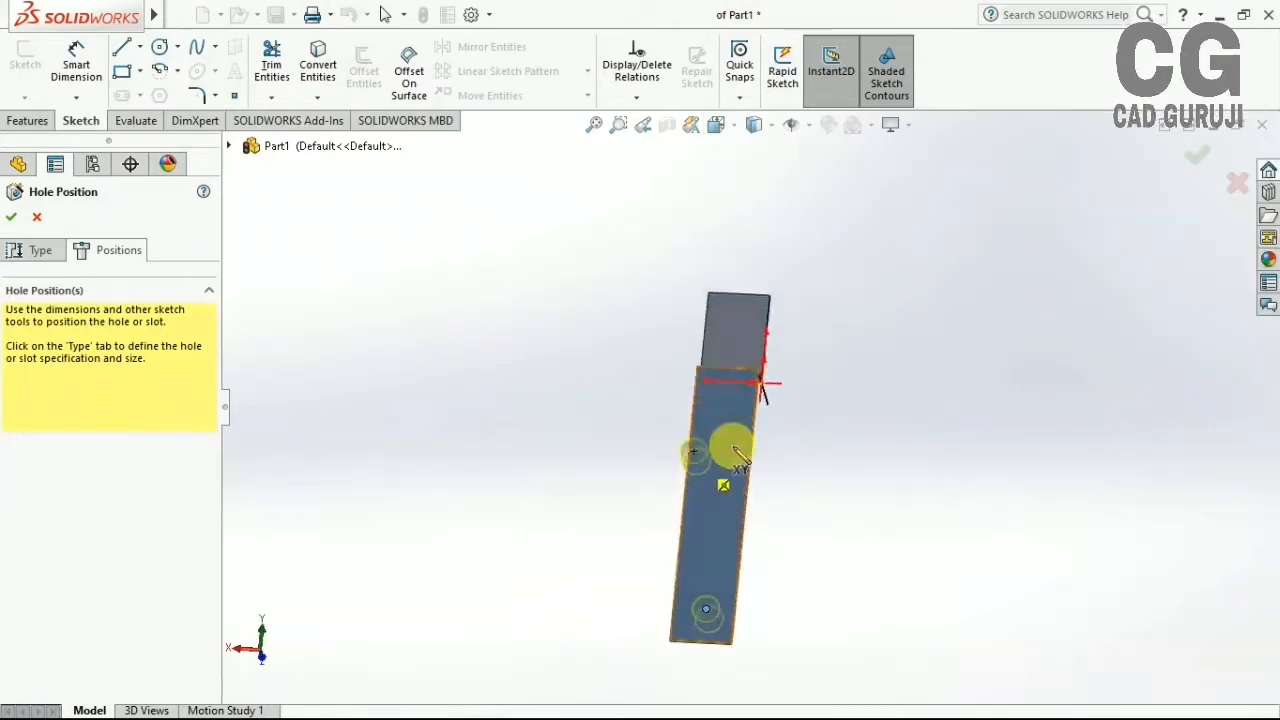
left_click(32, 250)
left_click(110, 250)
Dimension the hole centre 20 mm from the link's long side edge
left_click(62, 72)
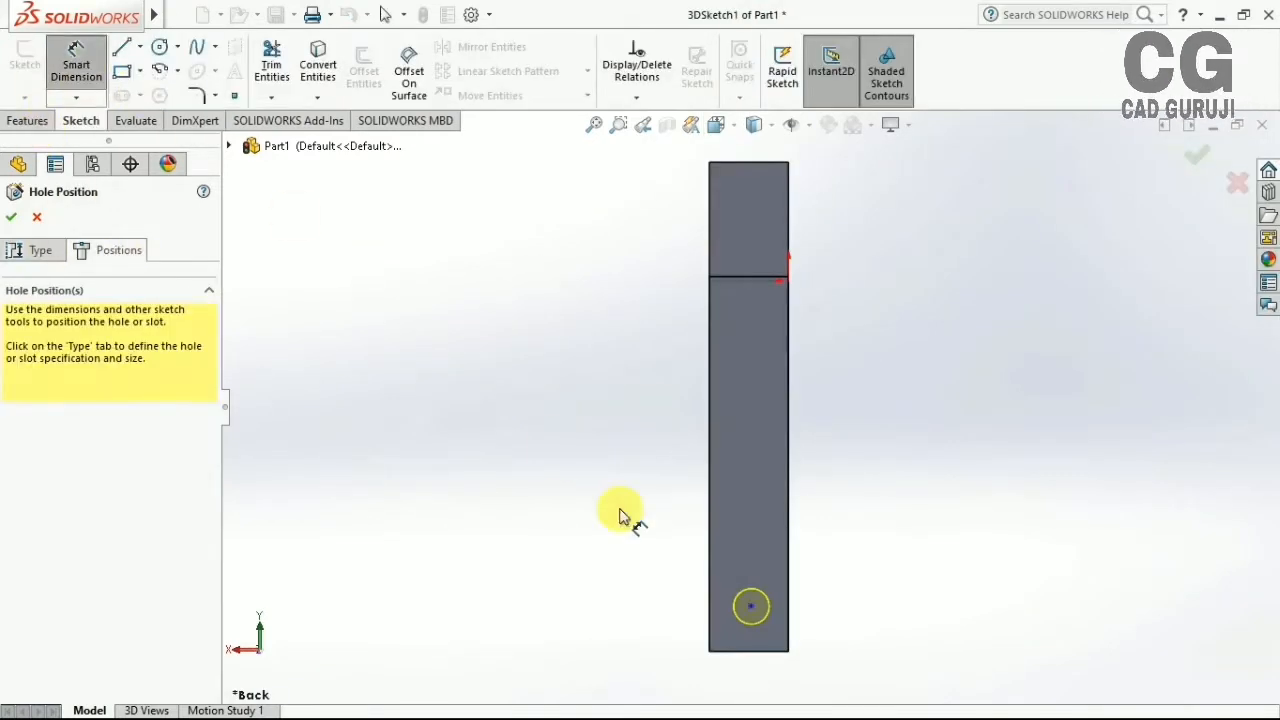
left_click(750, 606)
type("20")
key("Return")
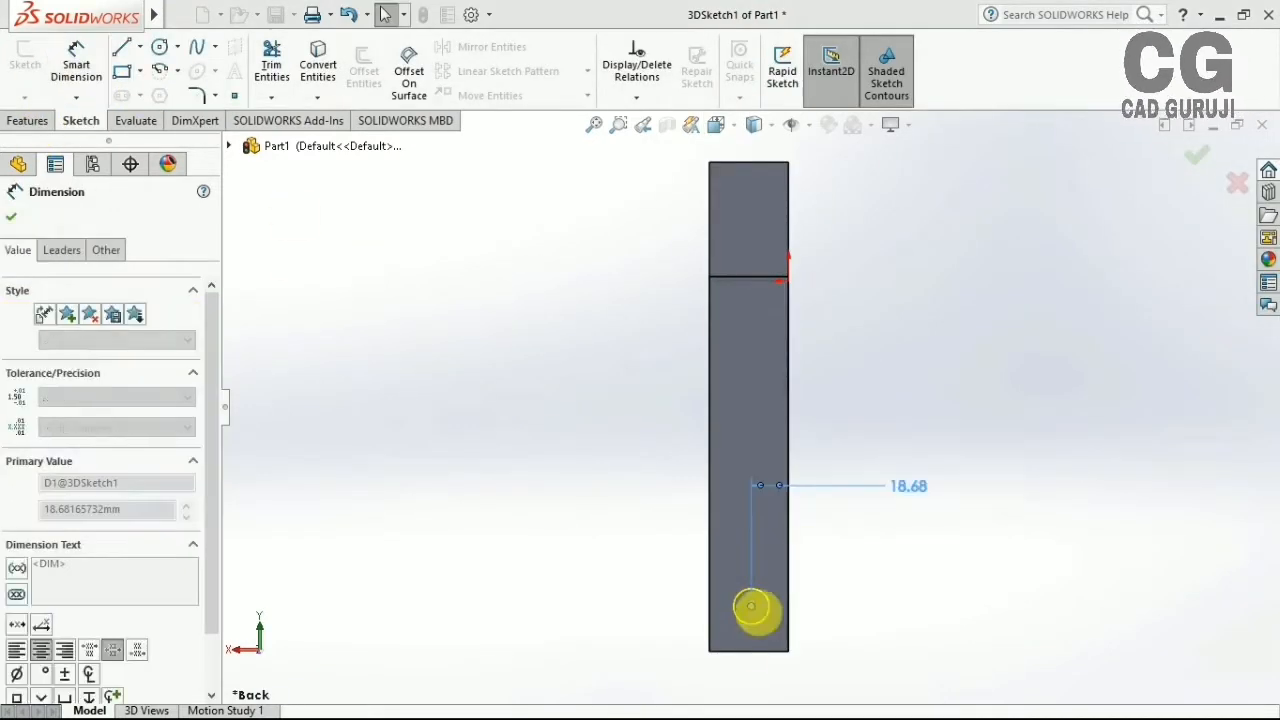
Consult the drawing PDF and dimension the hole centre 65 mm from the lower leg's end edge
left_click(750, 606)
left_click(822, 640)
key("alt+Tab")
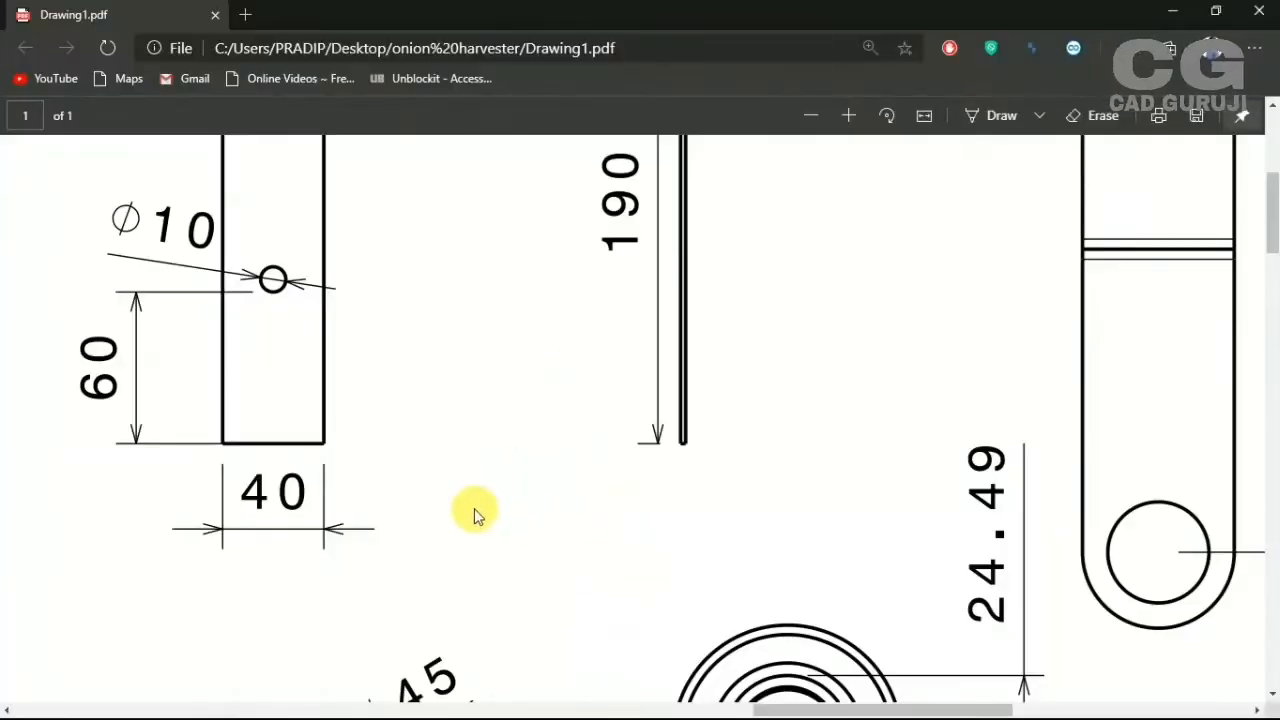
key("alt+Tab")
key("alt+Tab")
key("alt+Tab")
type("65")
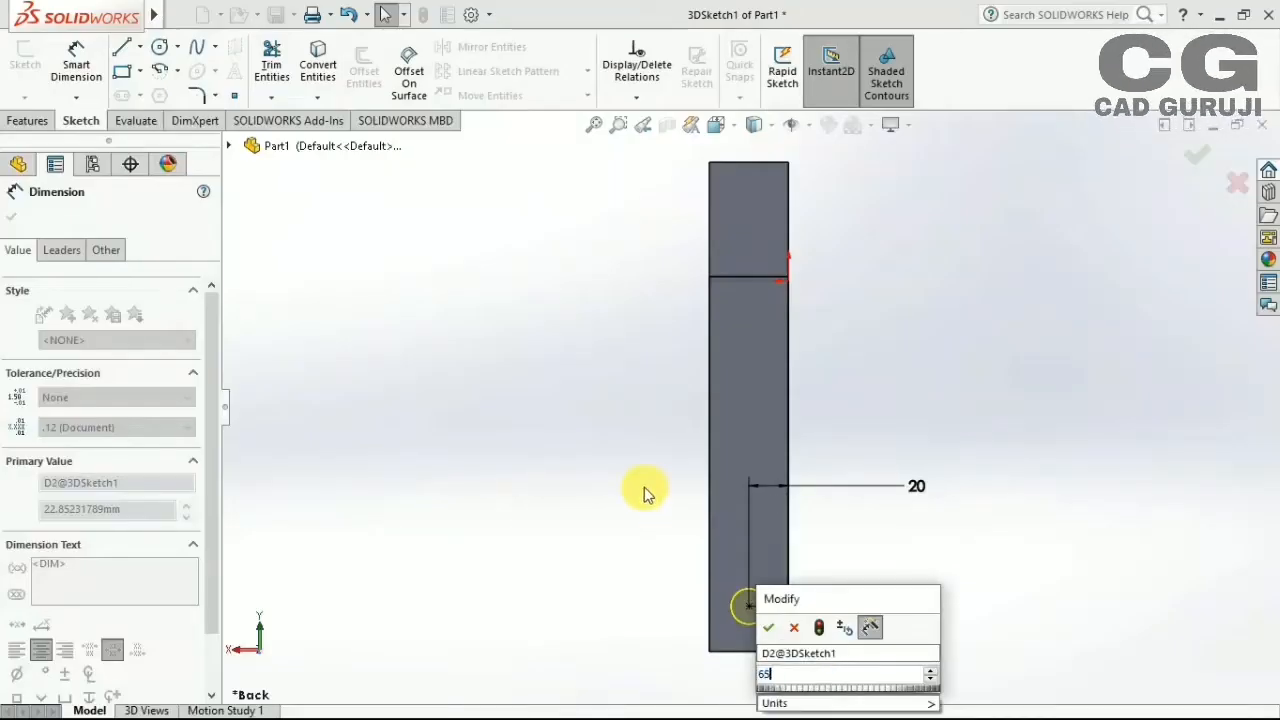
key("Return")
key("Escape")
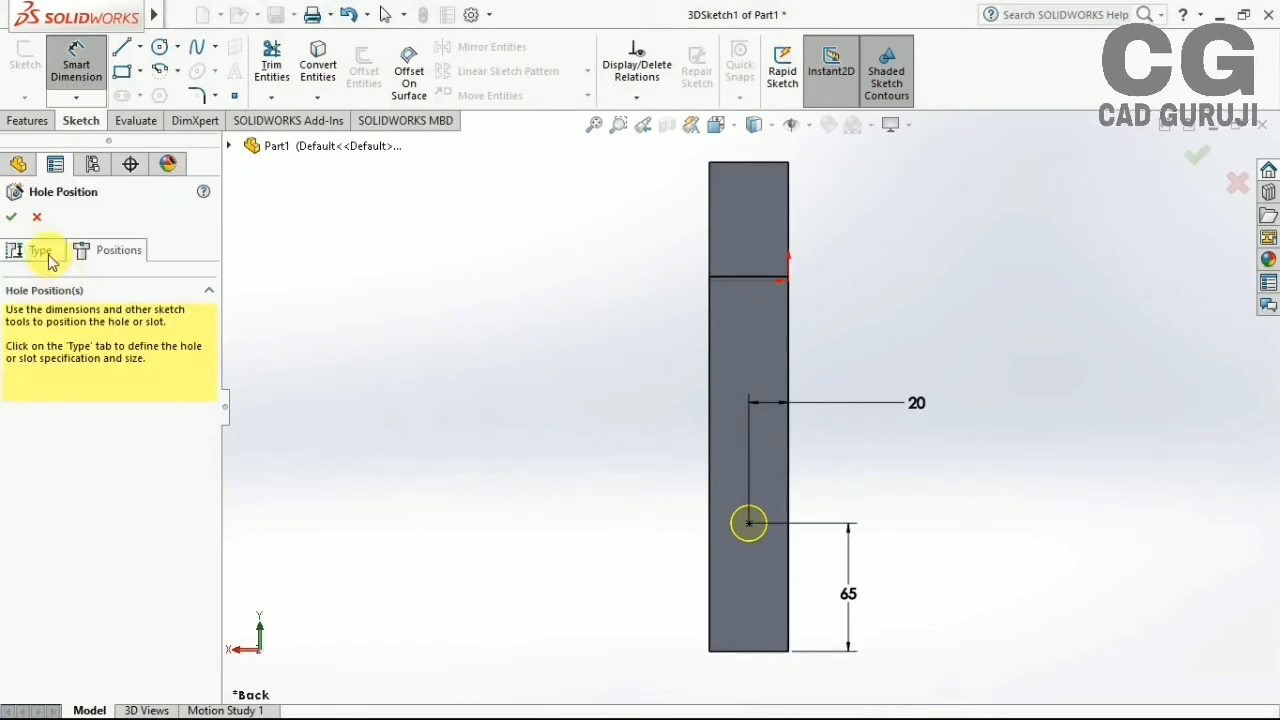
Create the hole as an ANSI Metric drill size of Ø5.0 with the Through All end condition
left_click(50, 256)
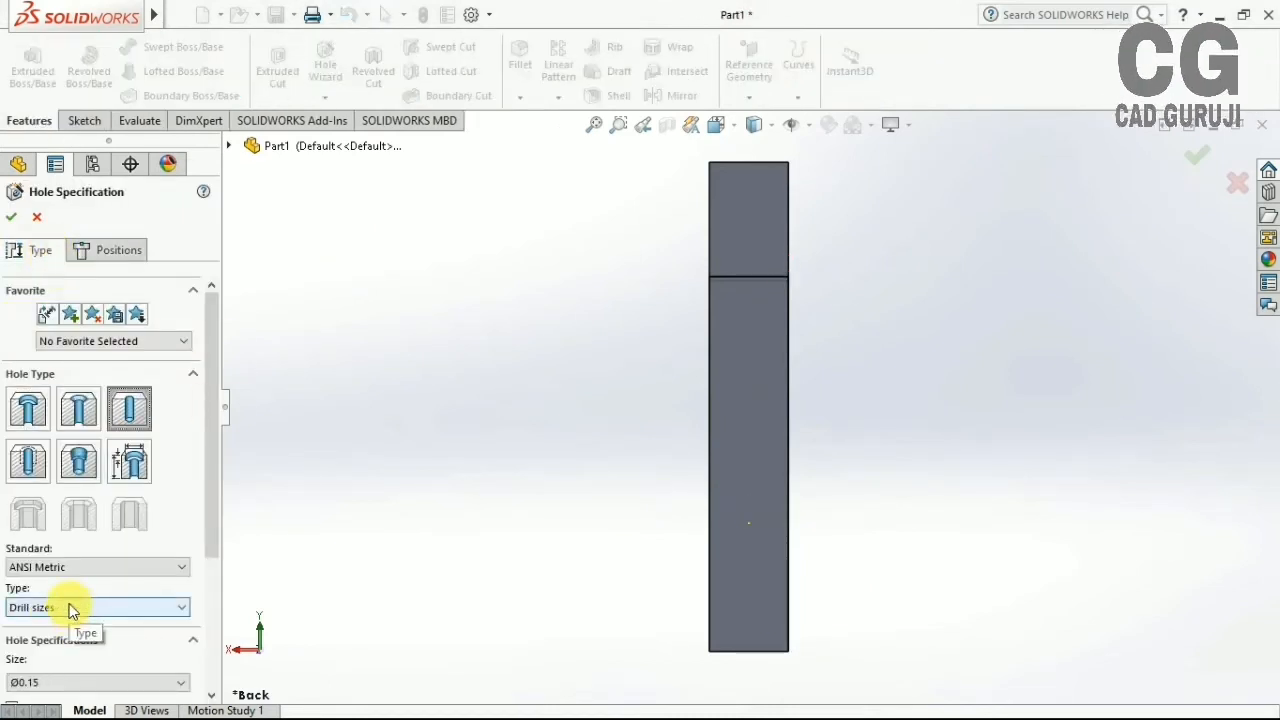
scroll(211, 486, "down", 3)
left_click(100, 475)
scroll(113, 560, "down", 5)
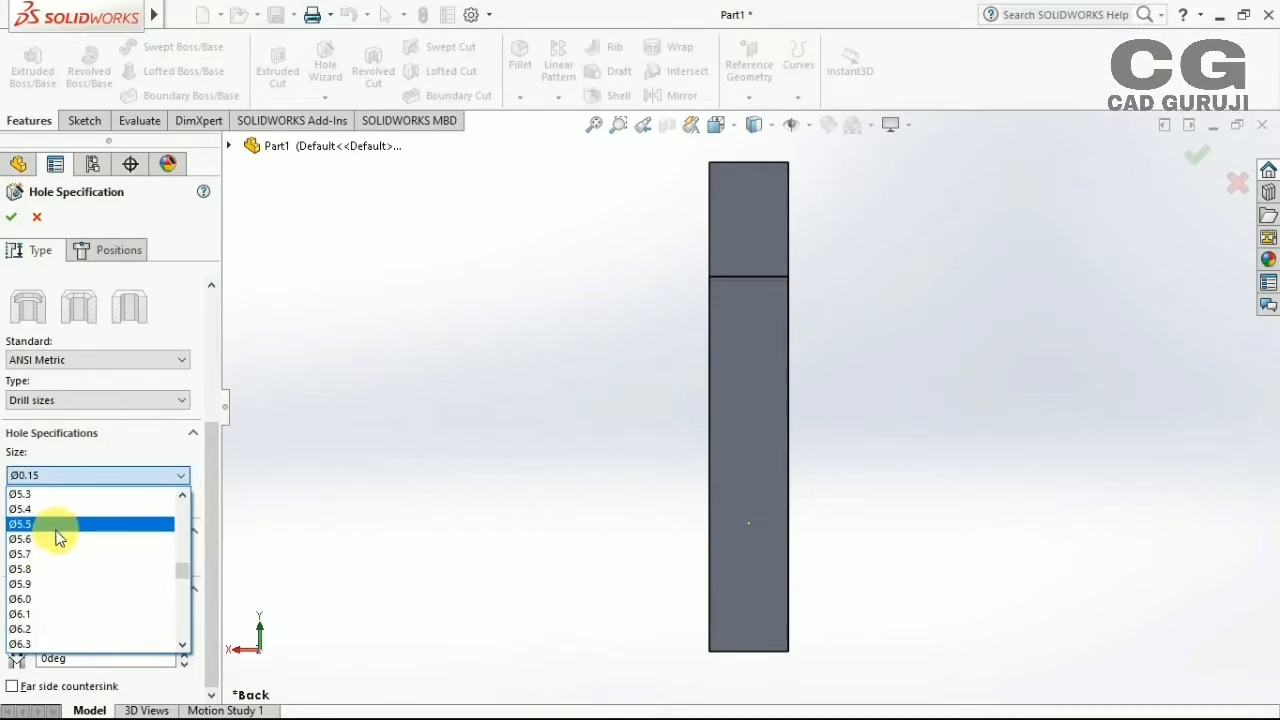
scroll(52, 527, "up", 3)
left_click(52, 527)
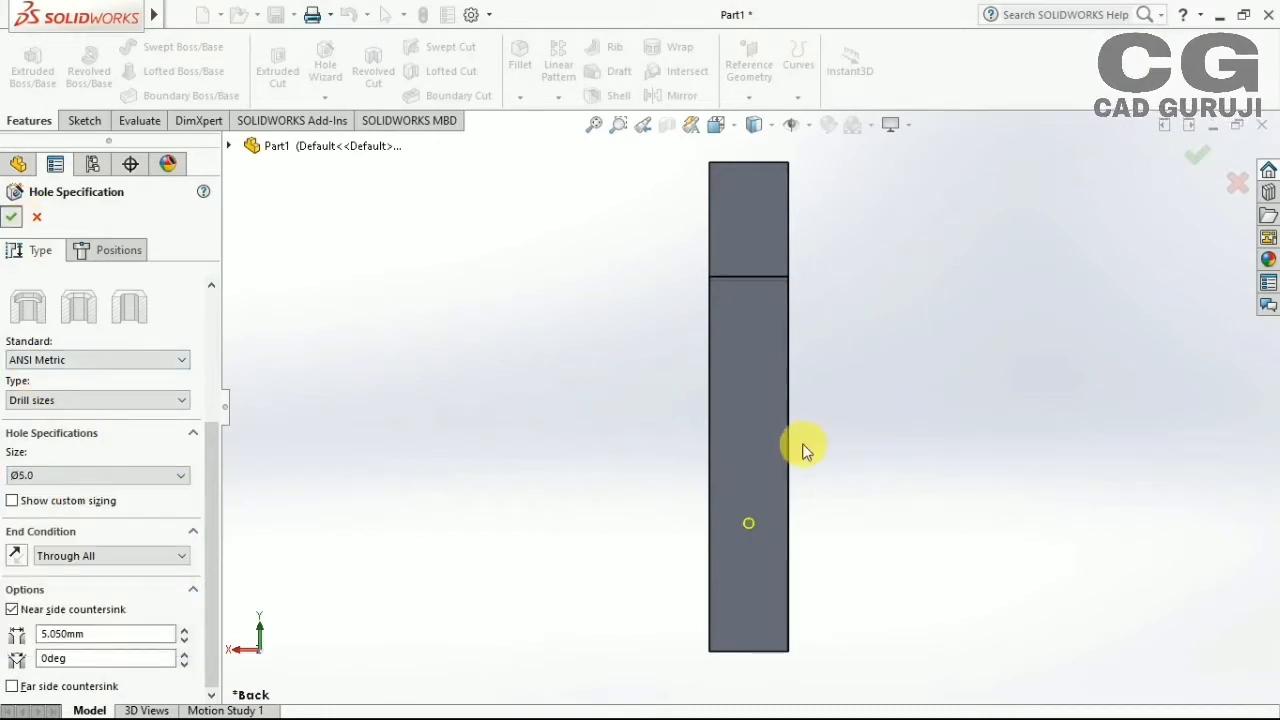
Edit the lower leg's hole feature and change its drill size to Ø20.0
left_click(60, 418)
left_click(52, 417)
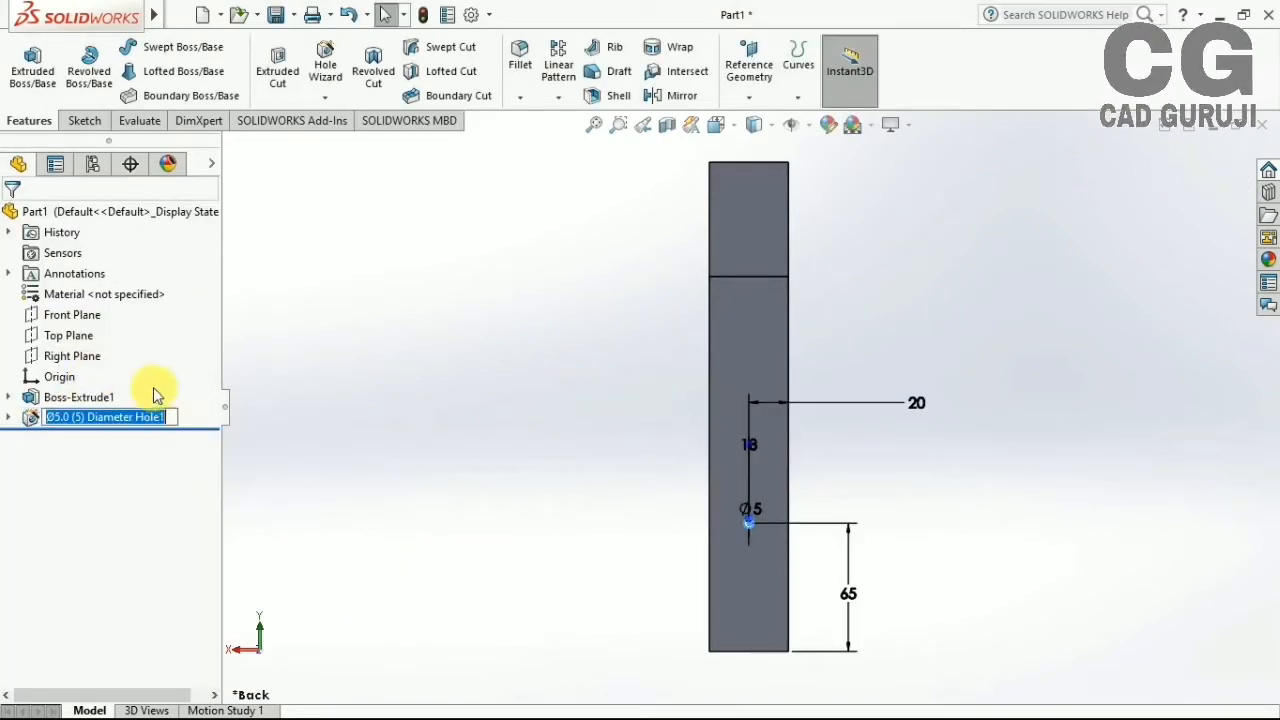
right_click(140, 418)
key("Escape")
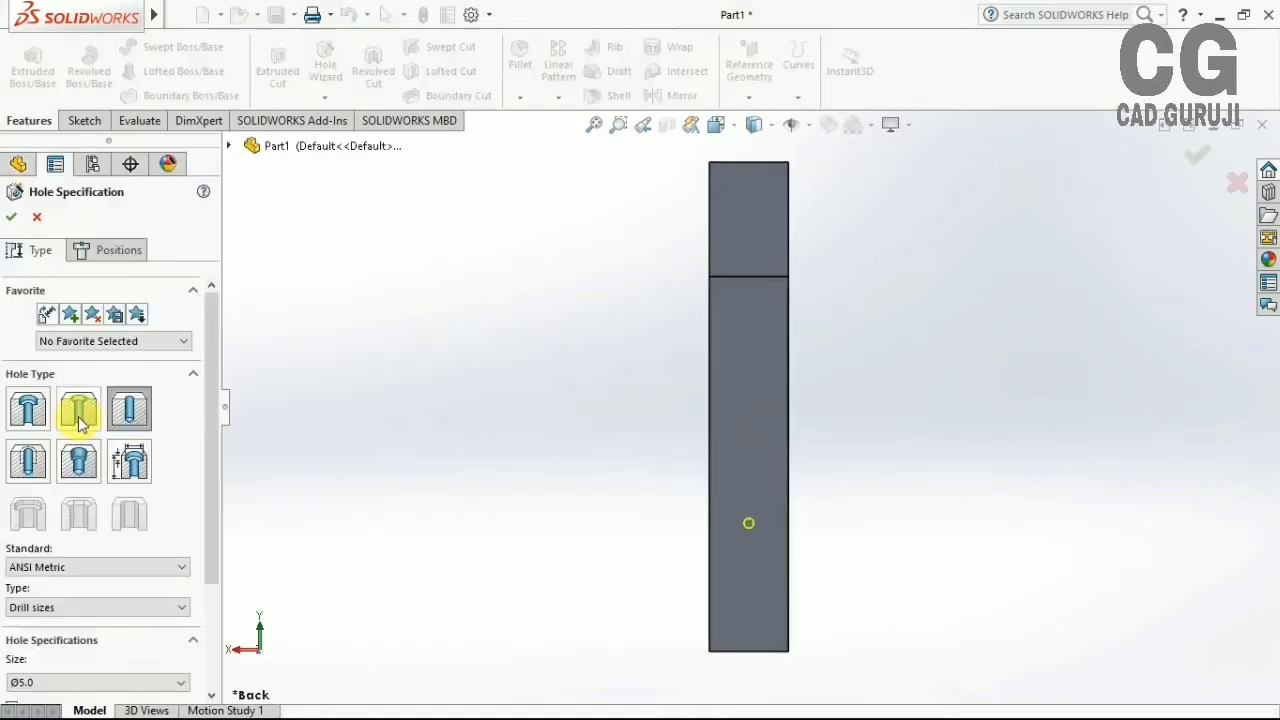
left_click(88, 682)
scroll(90, 632, "down", 5)
left_click(93, 628)
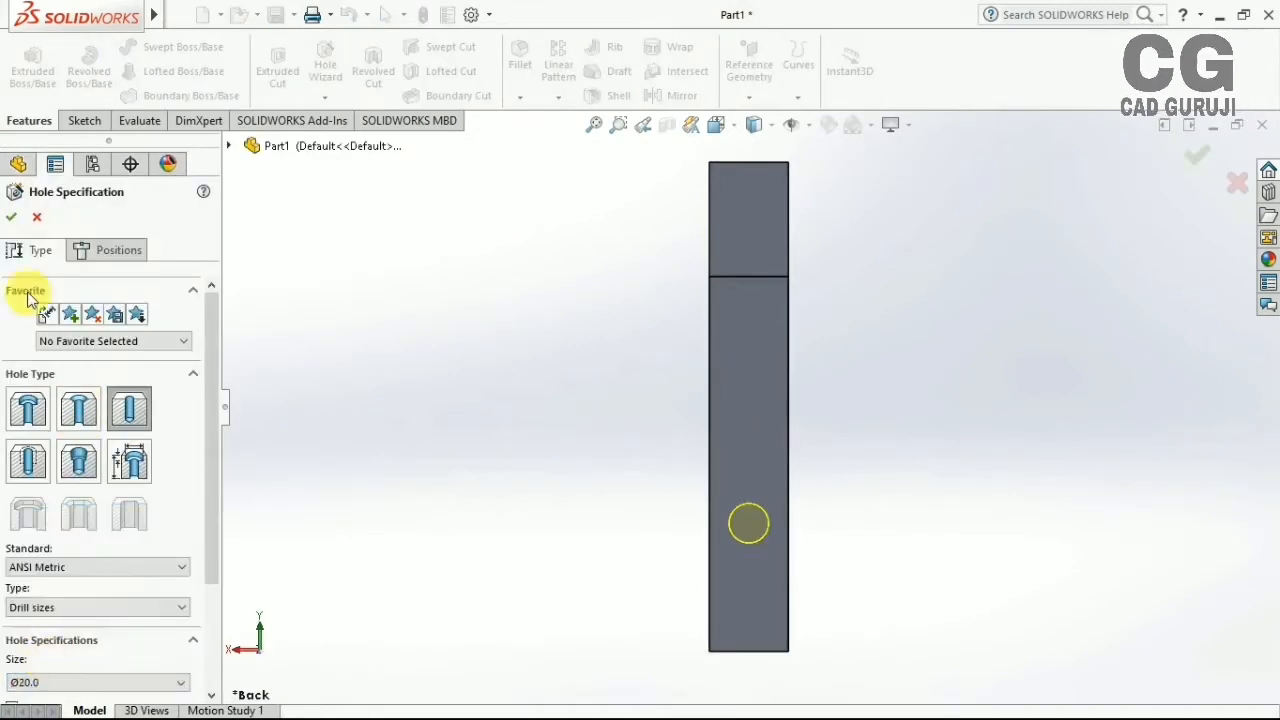
left_click(11, 217)
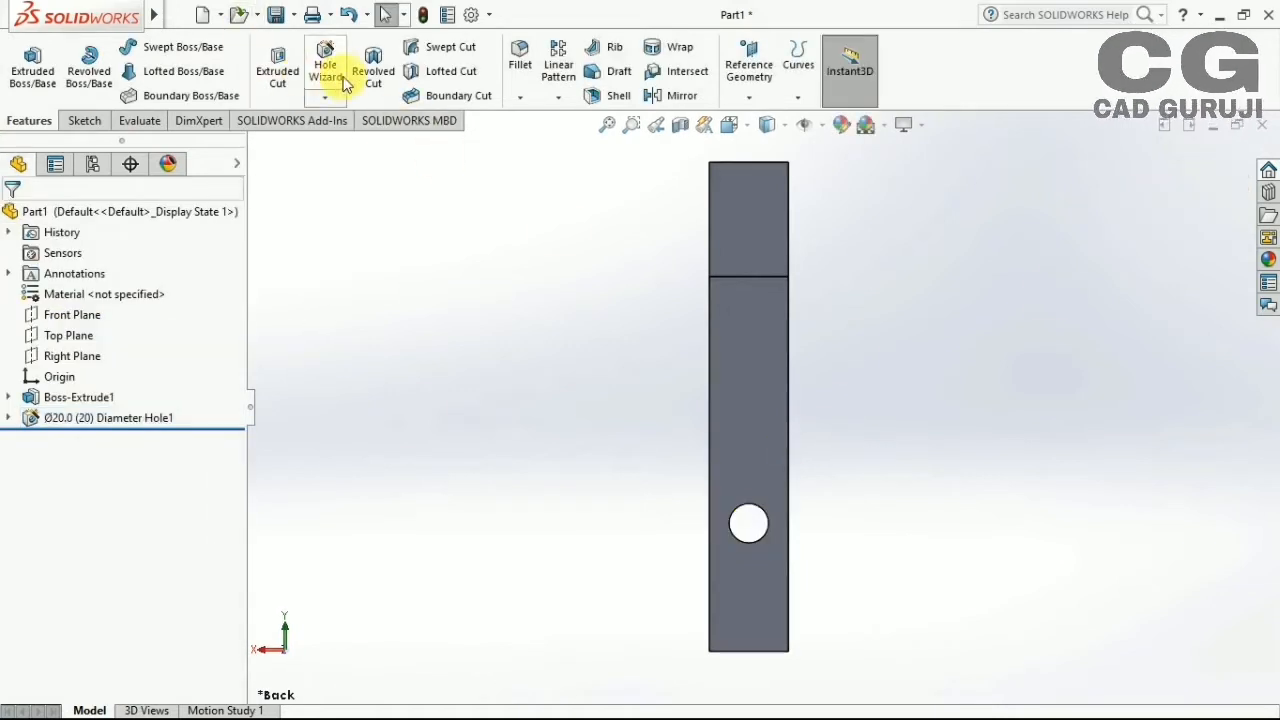
Place a Ø20.0 hole on the upper leg's face and dimension its centre 20 mm from the leg's end edge
left_click(115, 258)
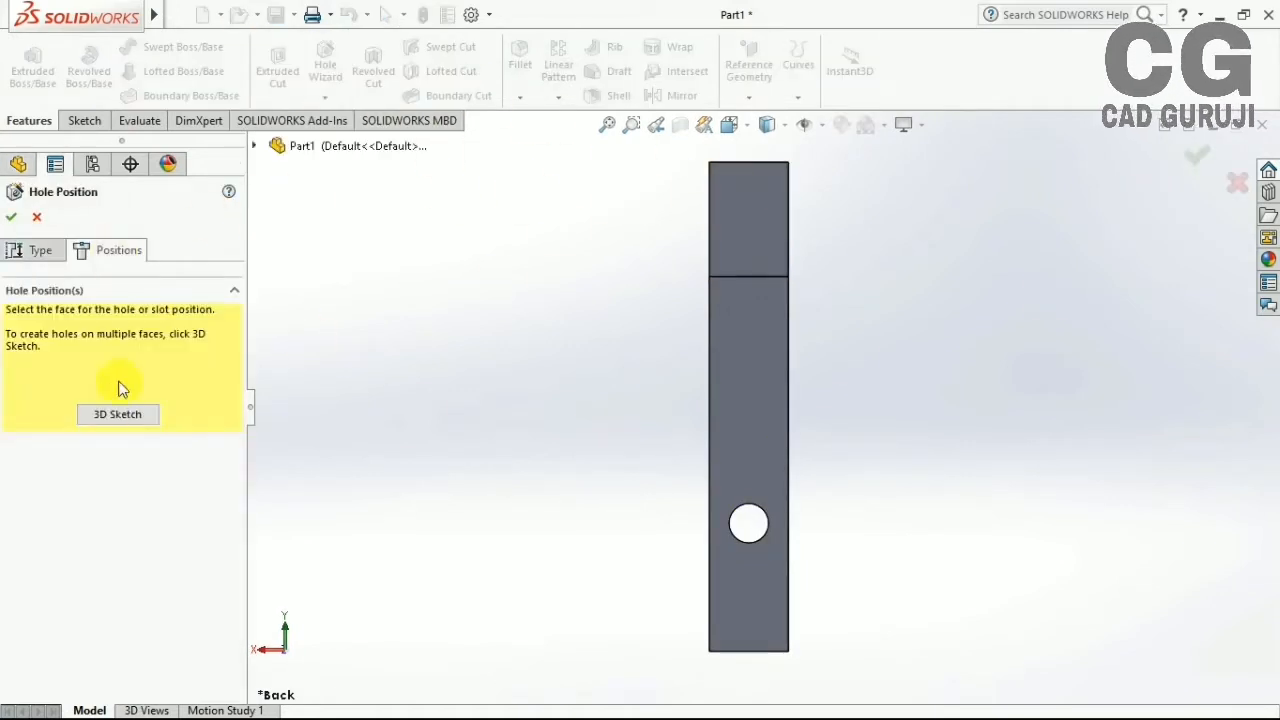
left_click(752, 189)
middle_click_drag(709, 271, 655, 280)
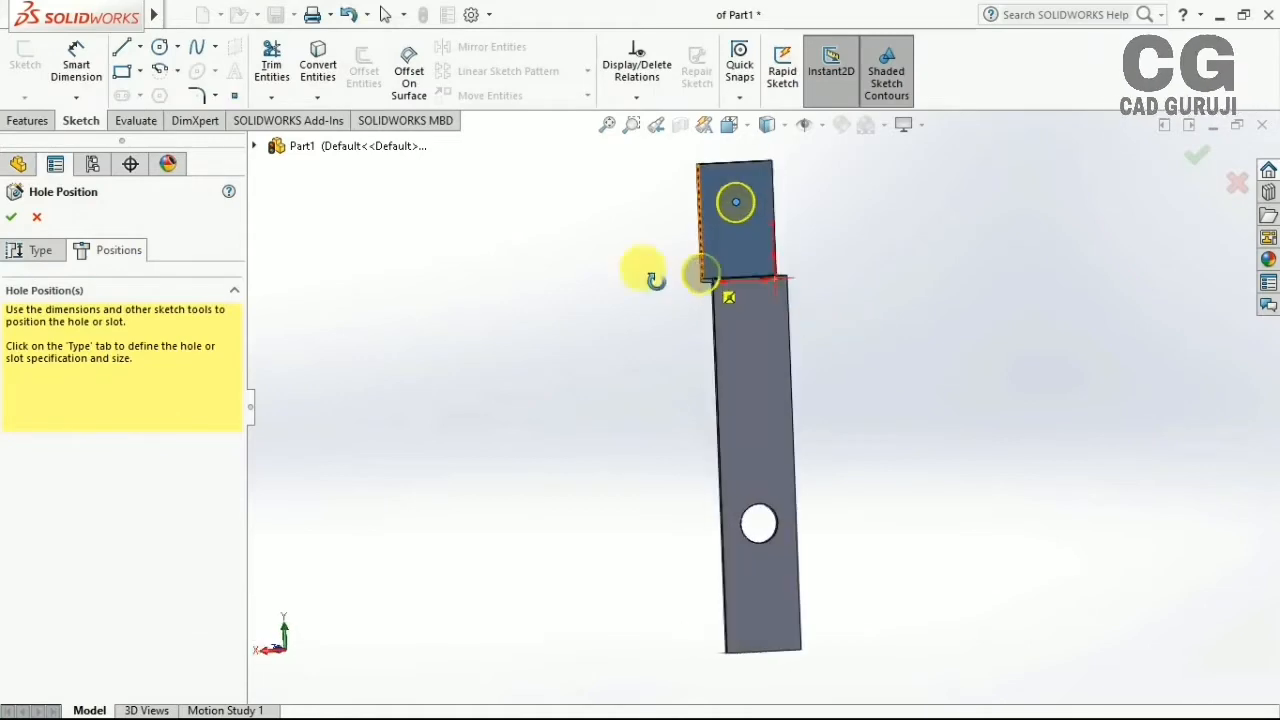
left_click(76, 55)
left_click(736, 202)
left_click(735, 163)
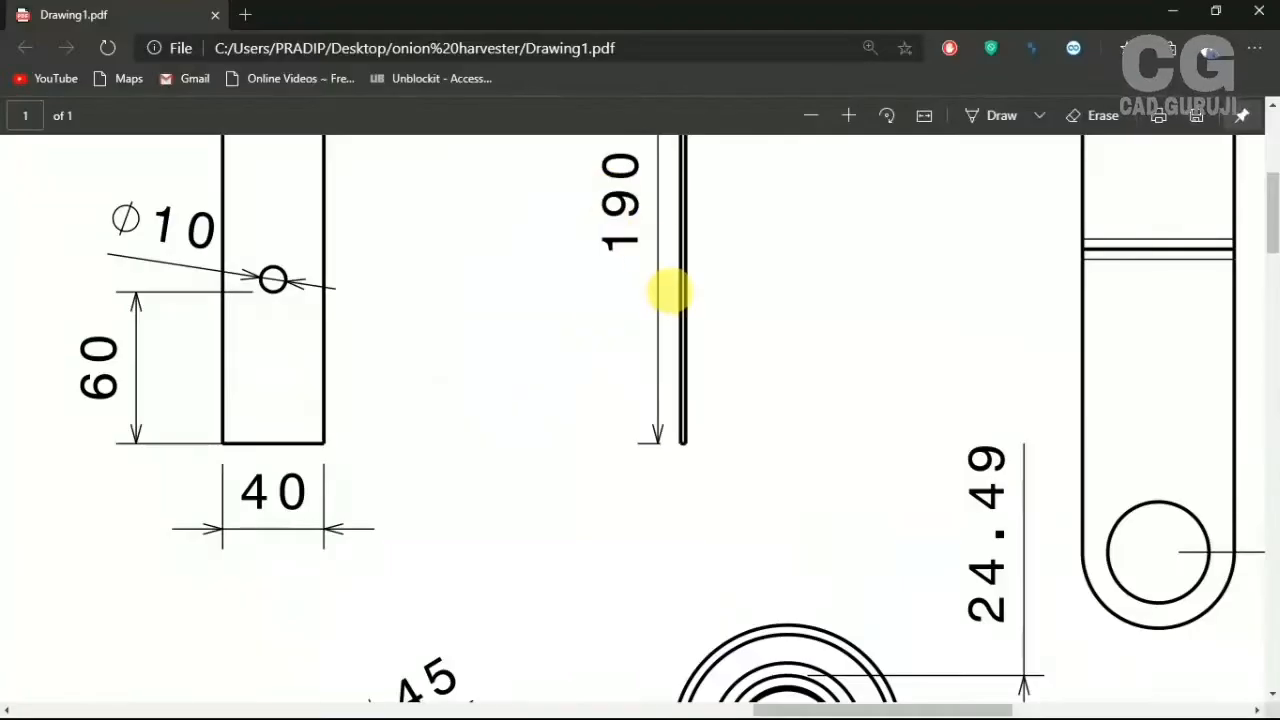
left_click(595, 237)
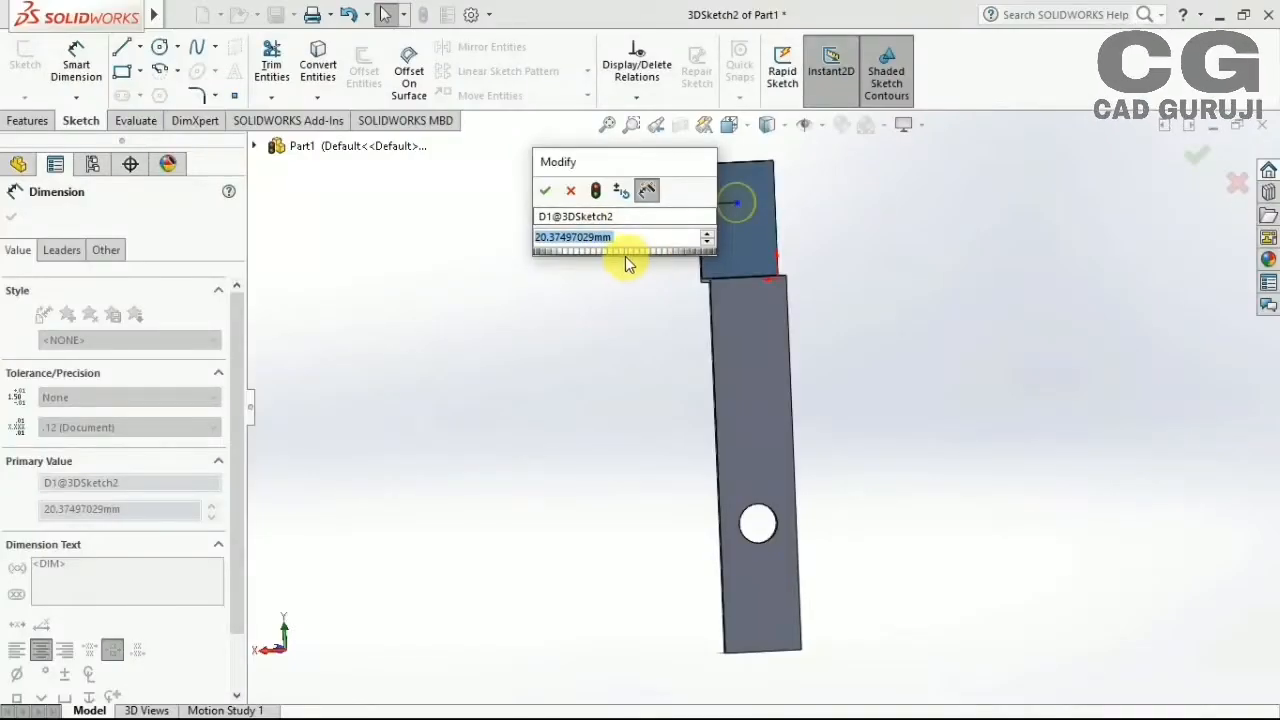
type("20.37497029mm")
key("Return")
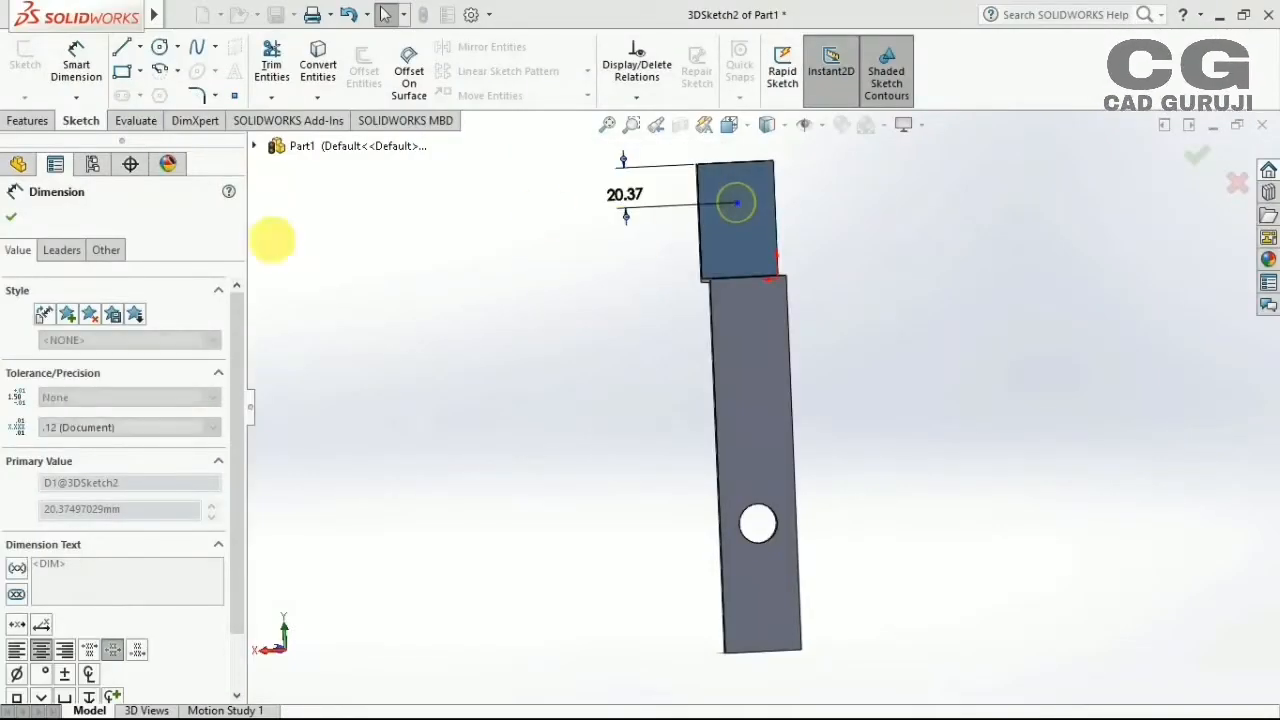
Dimension the upper hole's centre 20 mm from the leg's long side edge and finish the hole feature
left_click(737, 203)
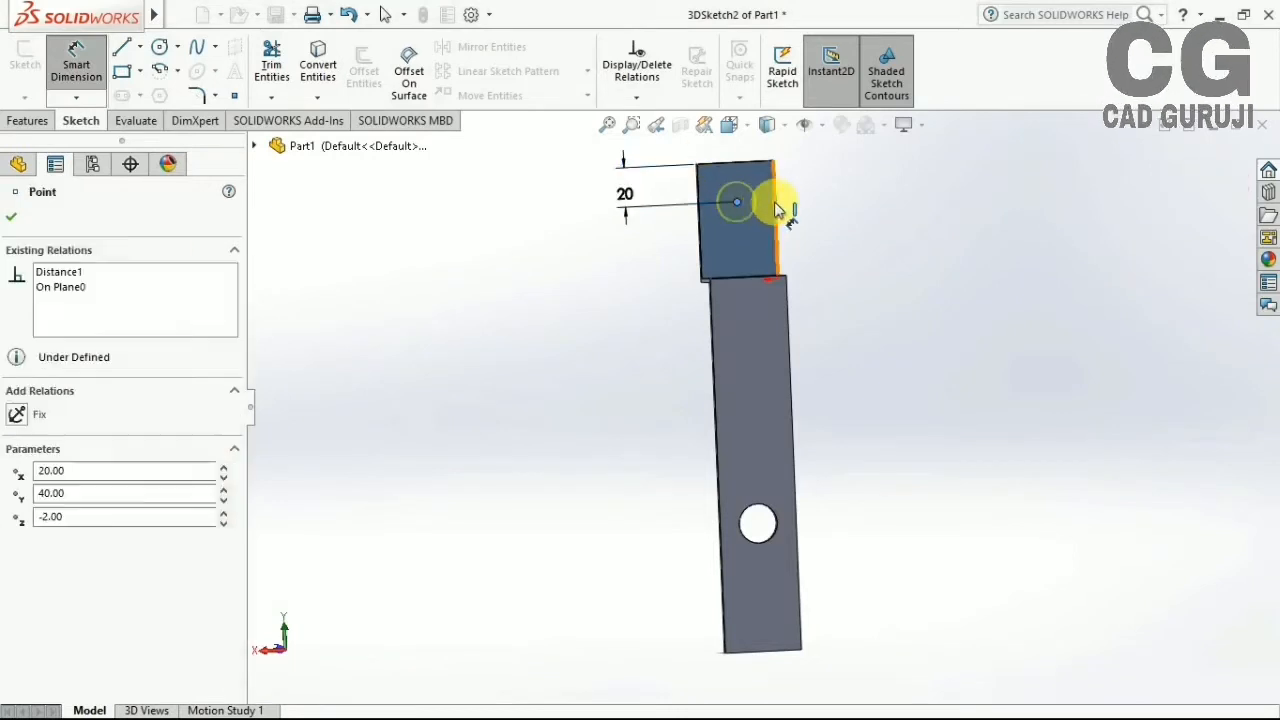
left_click(848, 236)
key("Return")
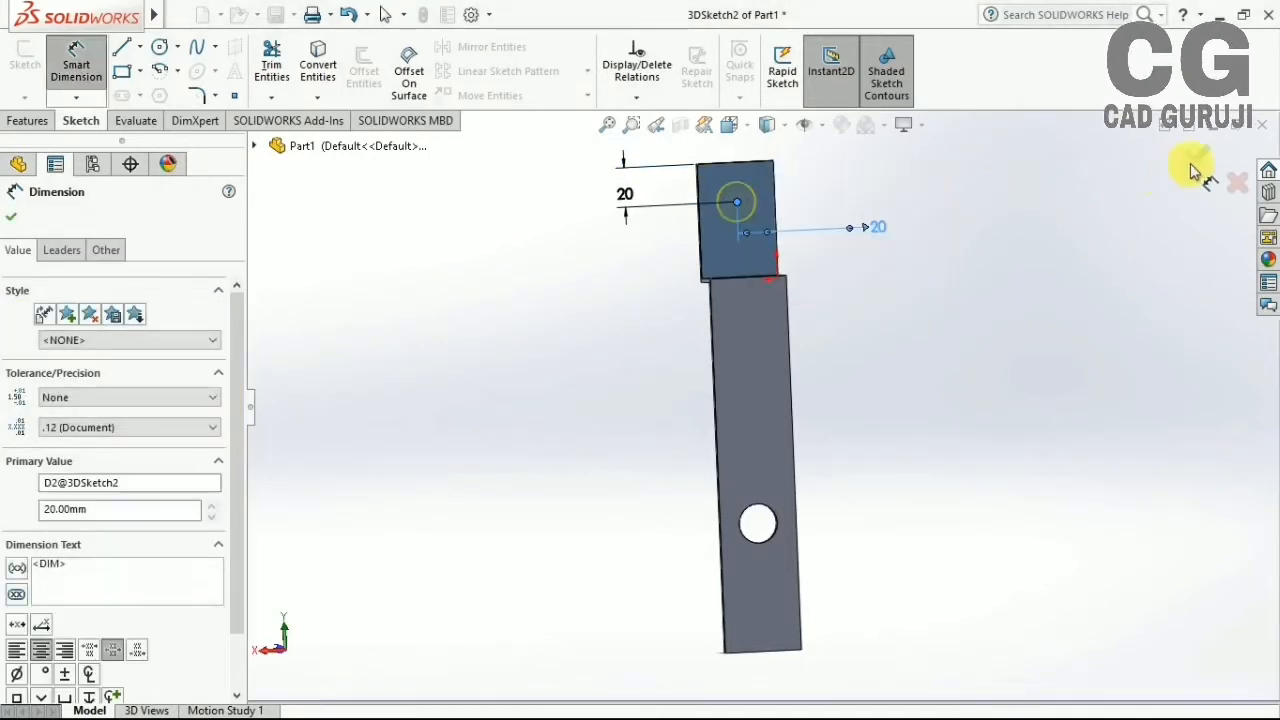
left_click(1196, 155)
Fillet the four outer corner edges at both leg ends of the link with a 10 mm symmetric radius
middle_click_drag(903, 251, 805, 370)
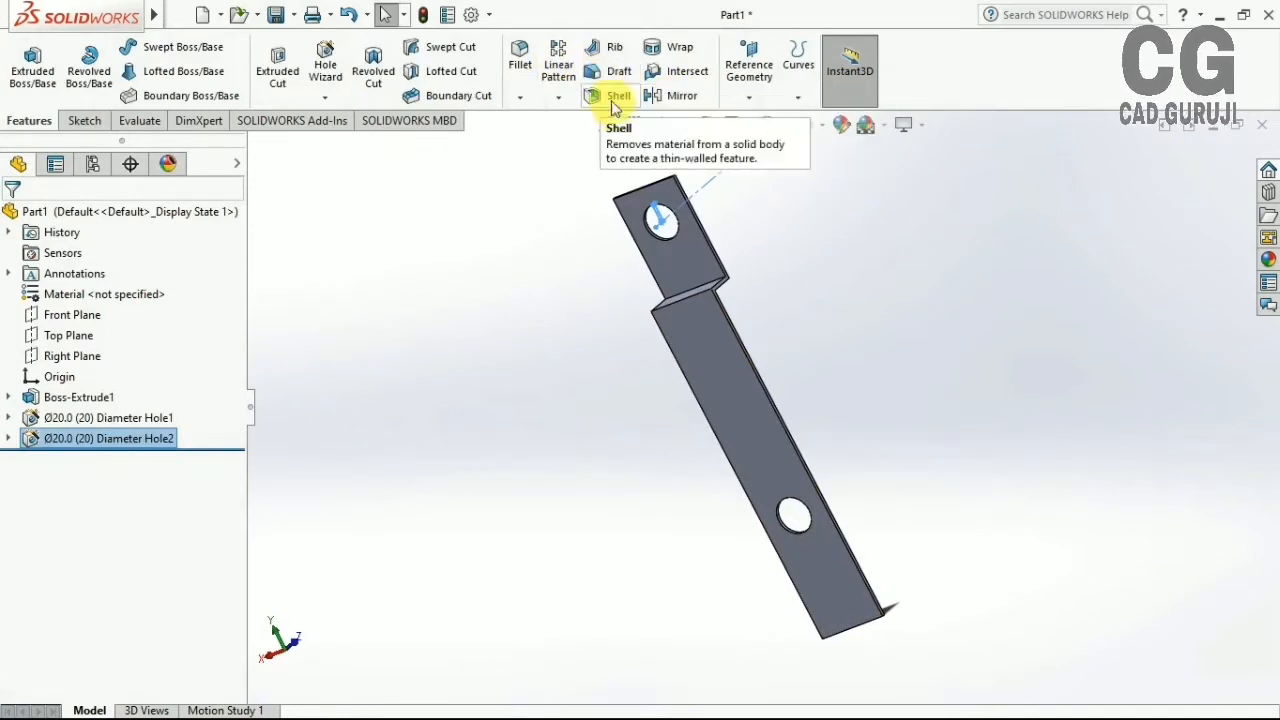
left_click(520, 57)
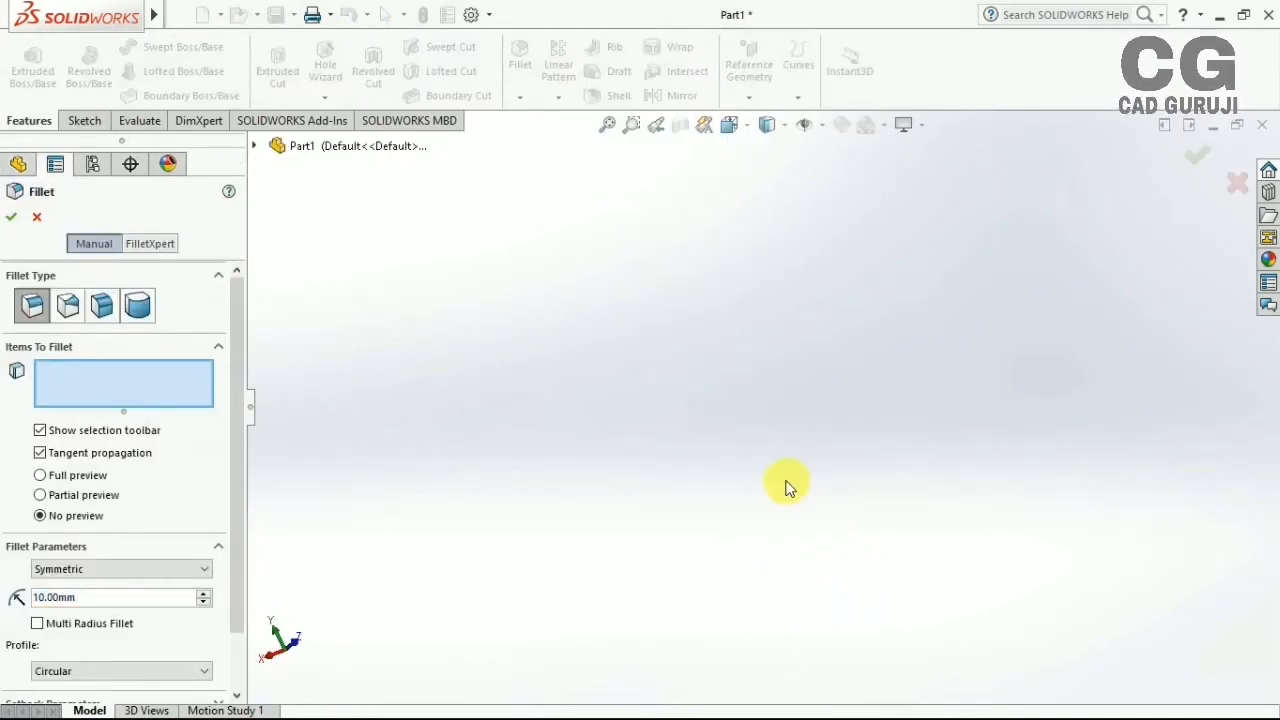
middle_click_drag(766, 451, 600, 455)
scroll(598, 455, "down", 5)
left_click(730, 428)
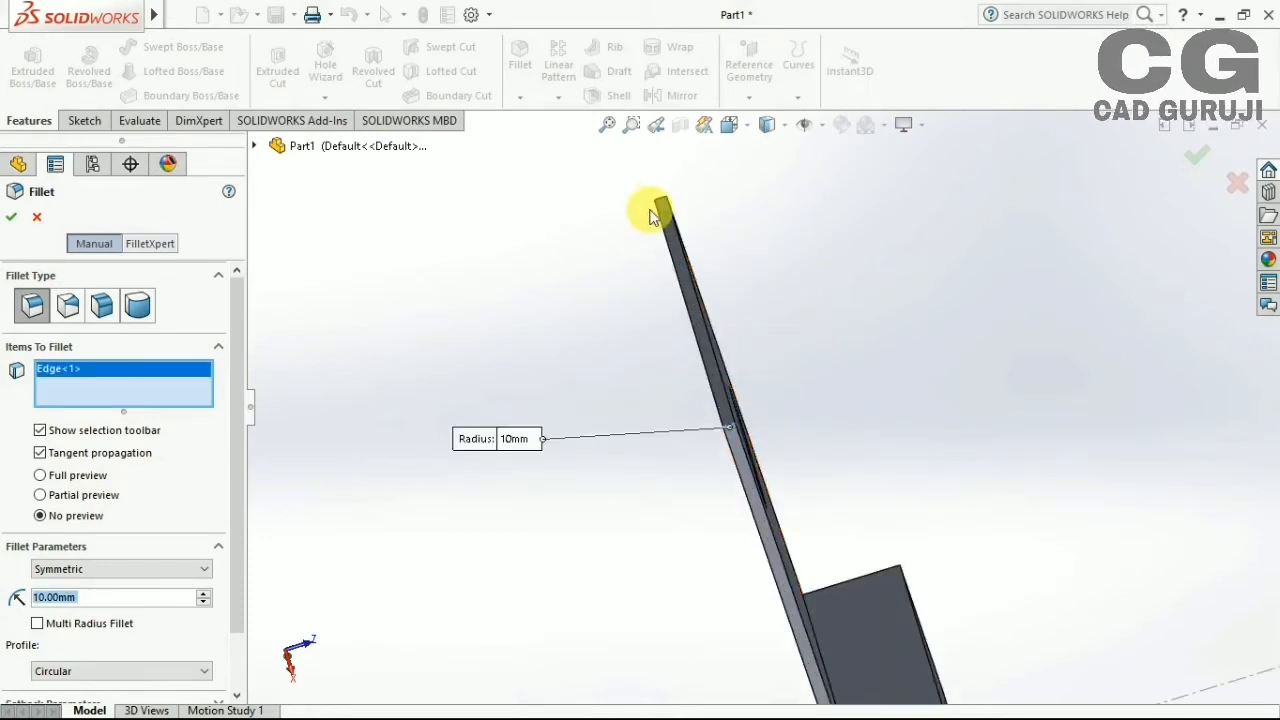
left_click(660, 199)
middle_click_drag(660, 199, 1215, 413)
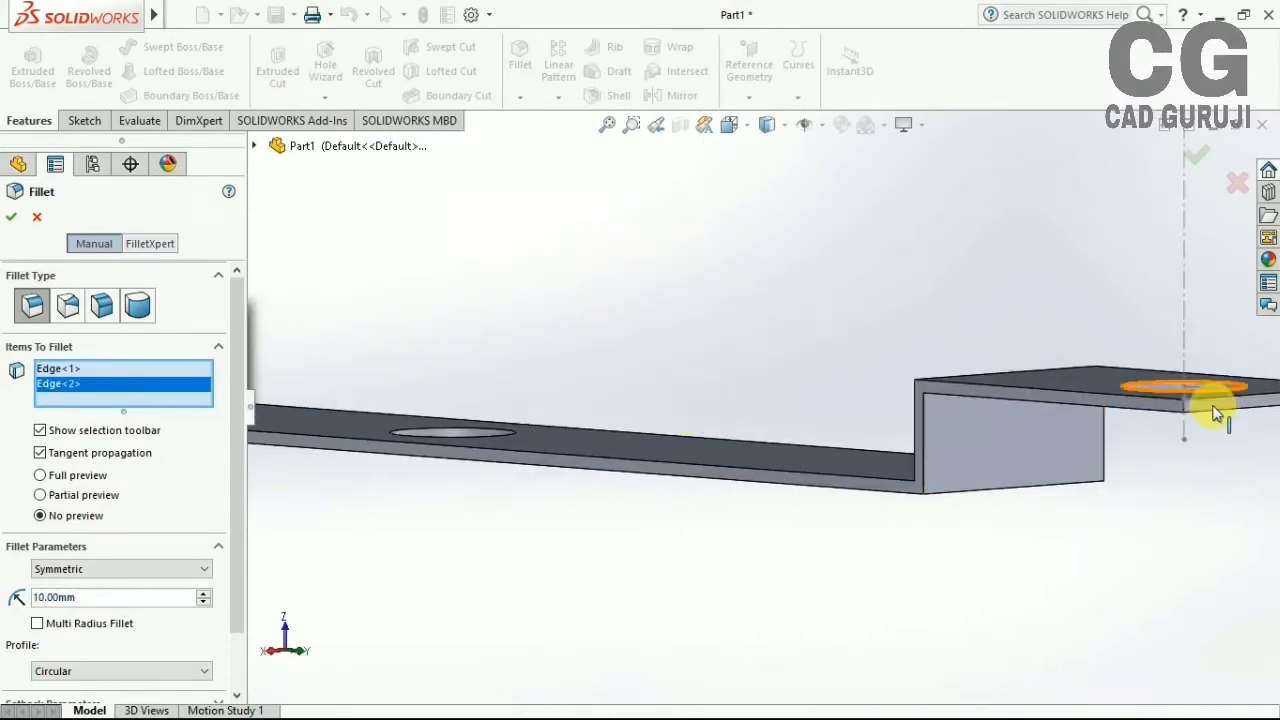
left_click(1103, 410)
middle_click_drag(1103, 410, 737, 380)
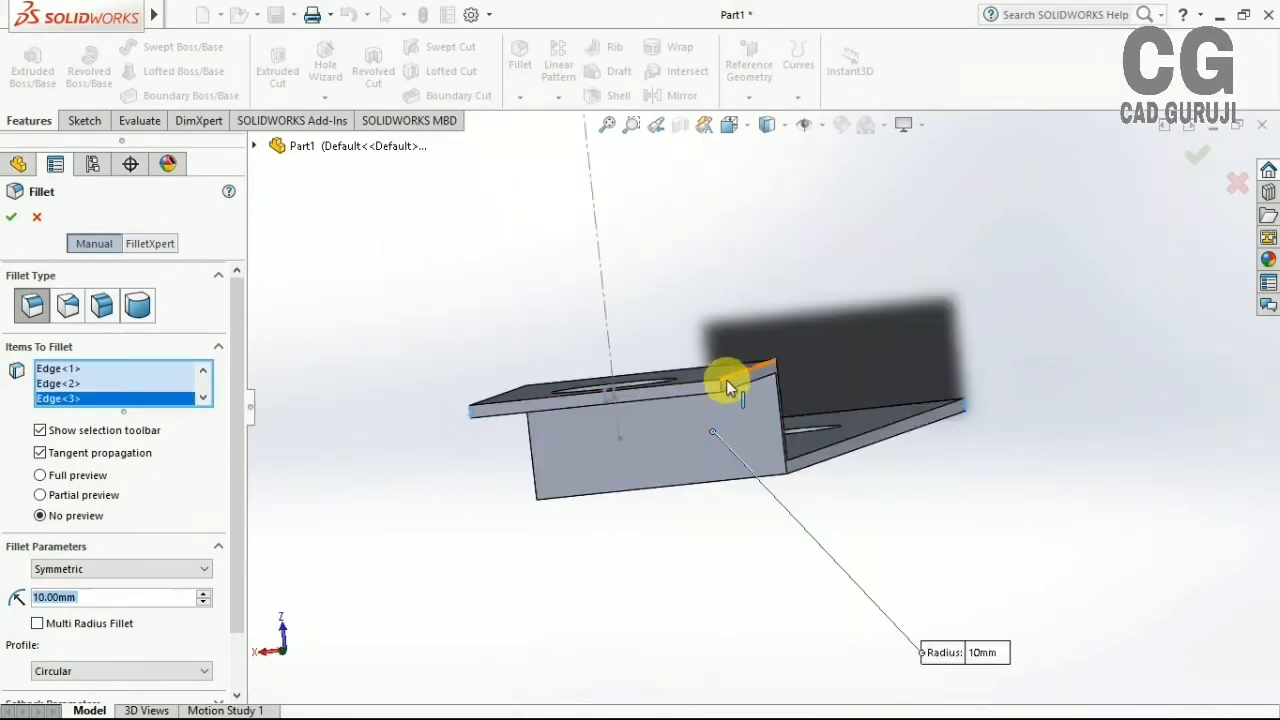
left_click(728, 408)
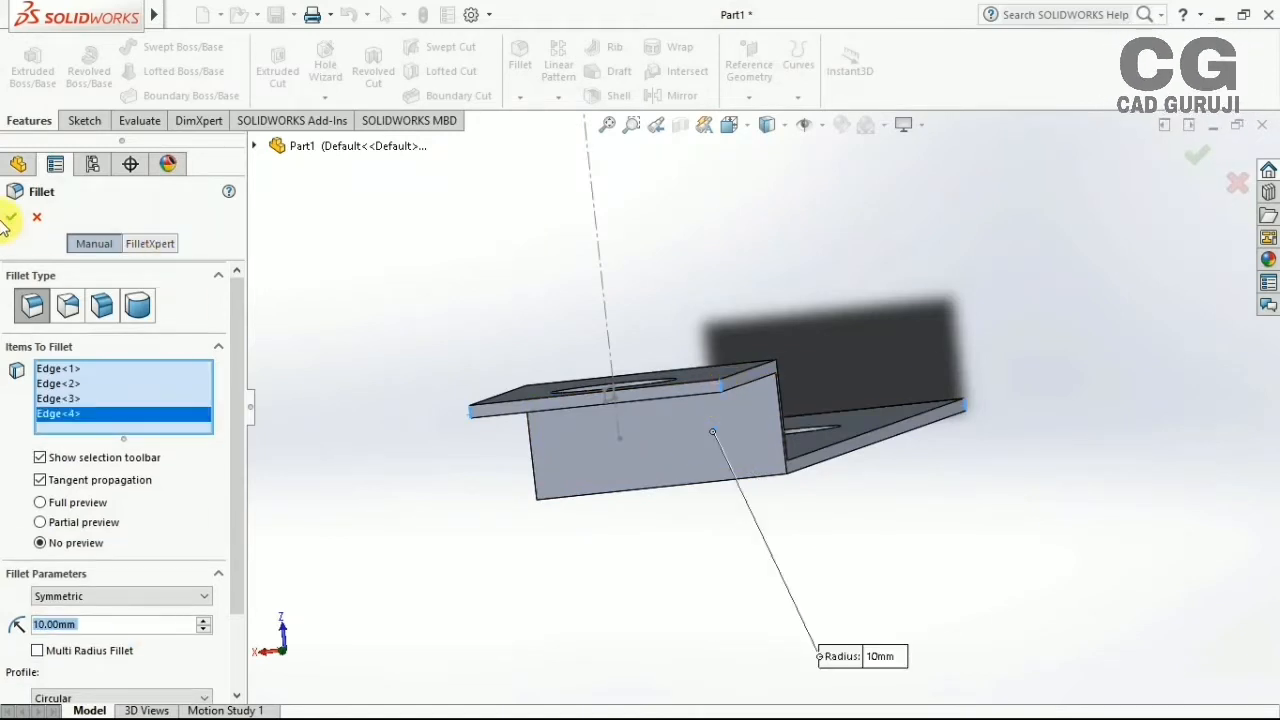
Edit the corner fillet feature and change its radius to 20 mm
middle_click_drag(428, 412, 519, 544)
scroll(418, 459, "up", 3)
left_click(62, 462)
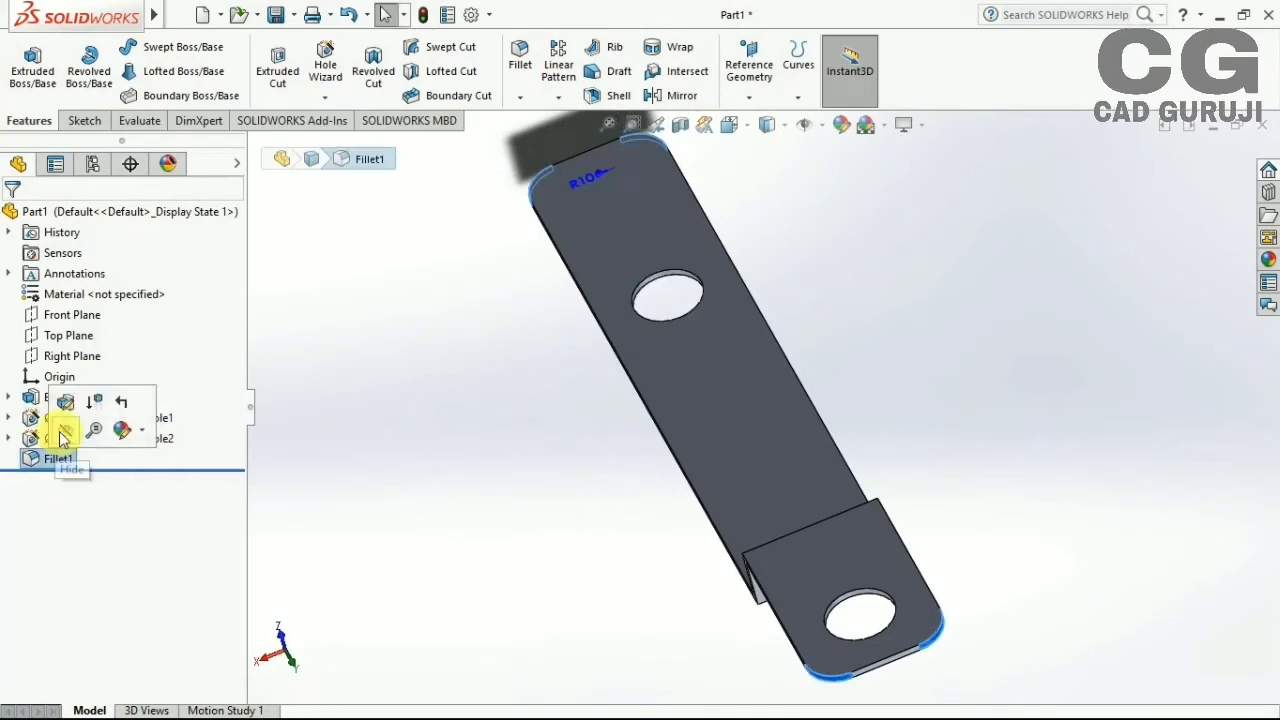
left_click(86, 374)
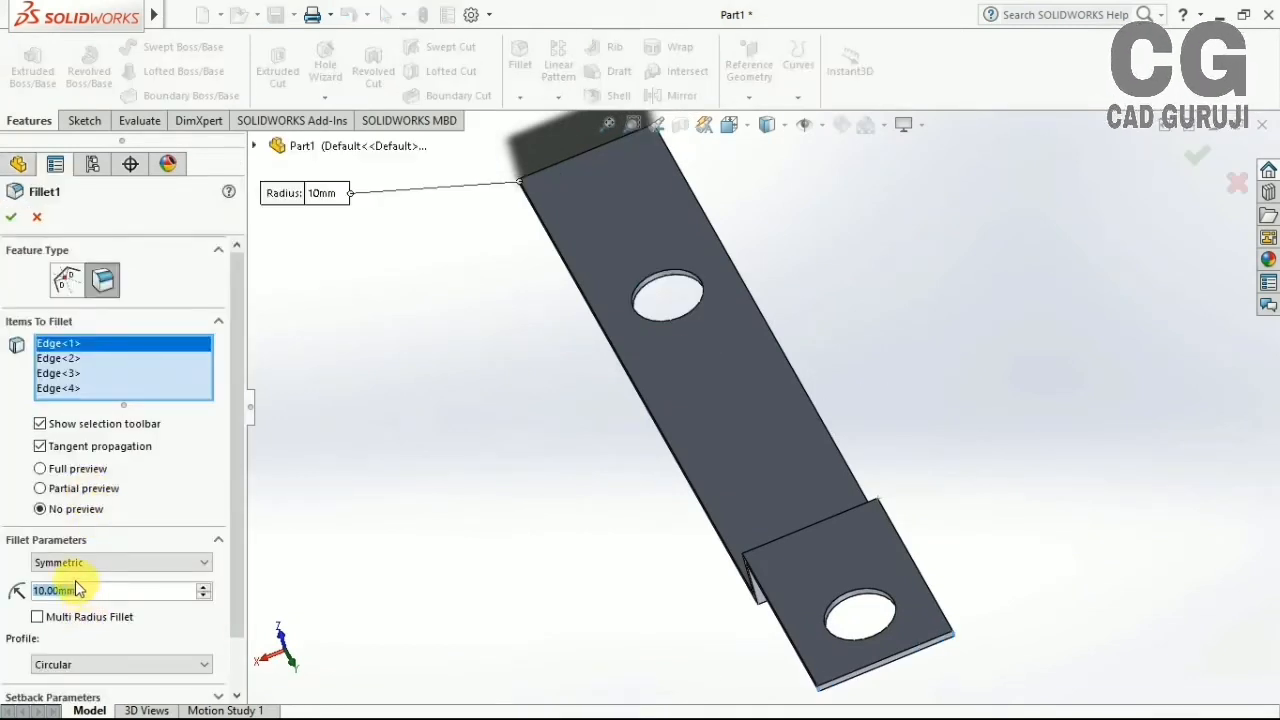
type("20")
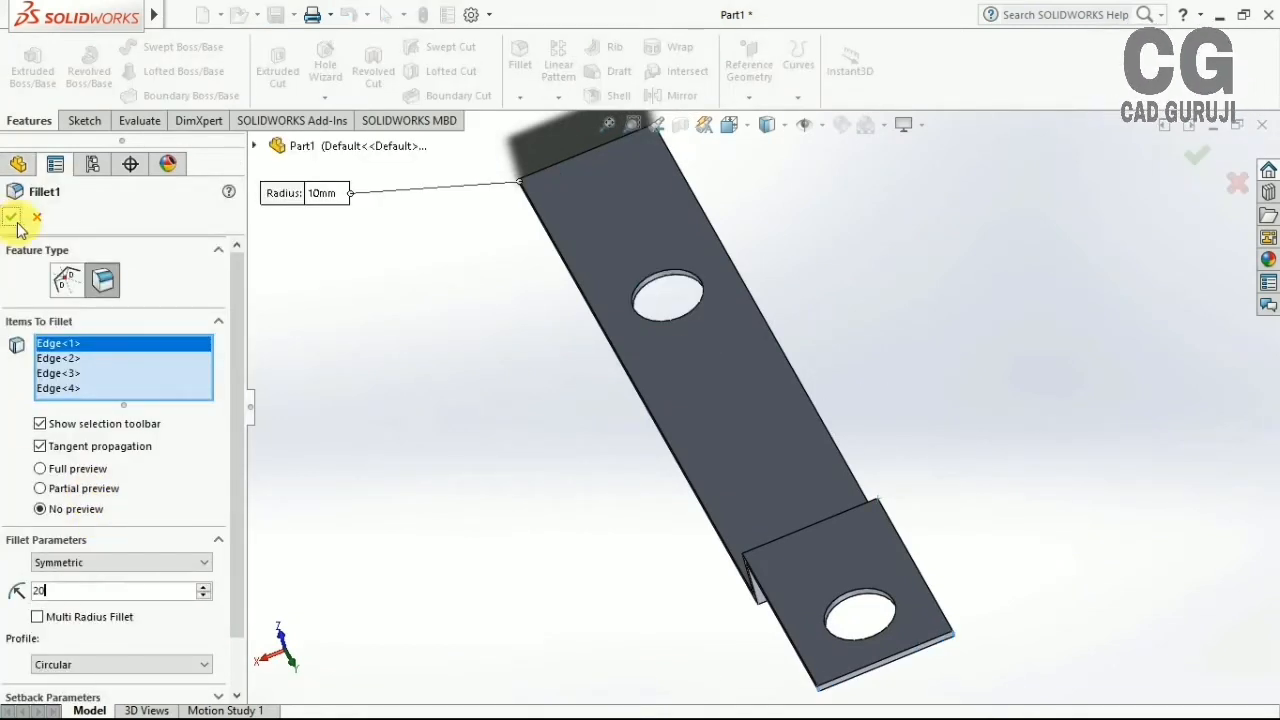
left_click(12, 220)
Save the finished link part as link1
middle_click_drag(286, 406, 726, 337)
key("ctrl+s")
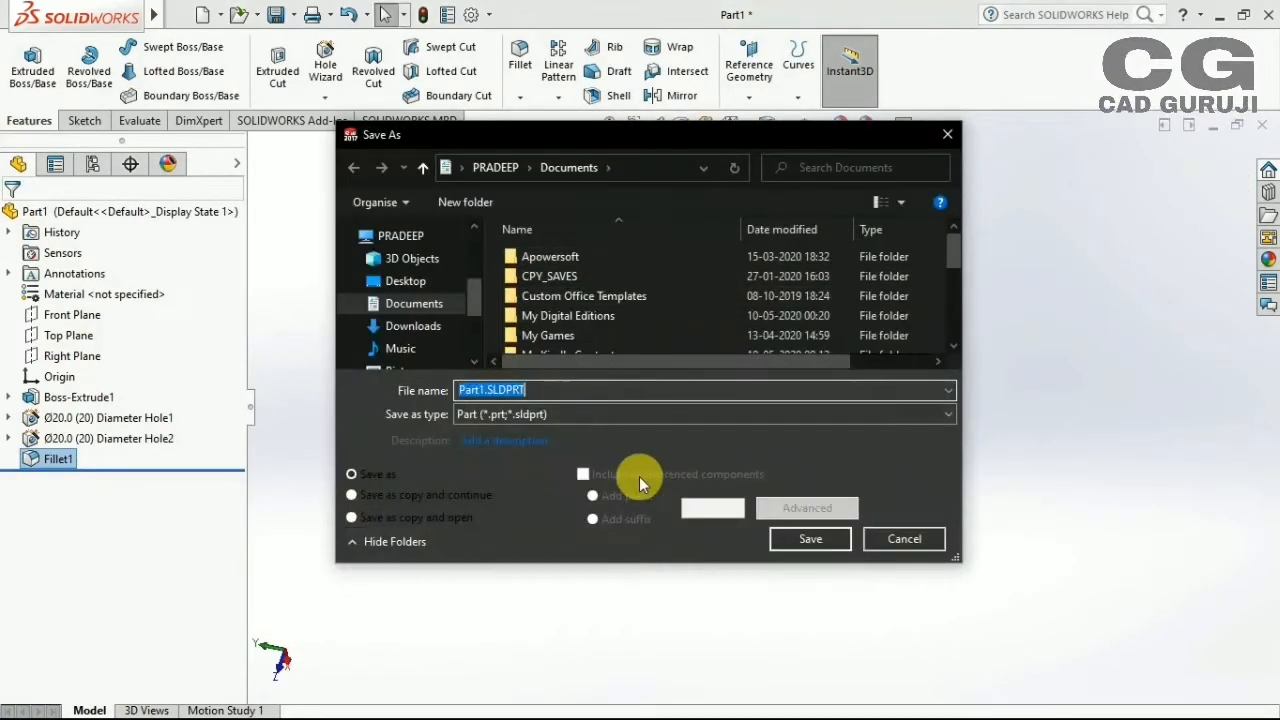
key("Return")
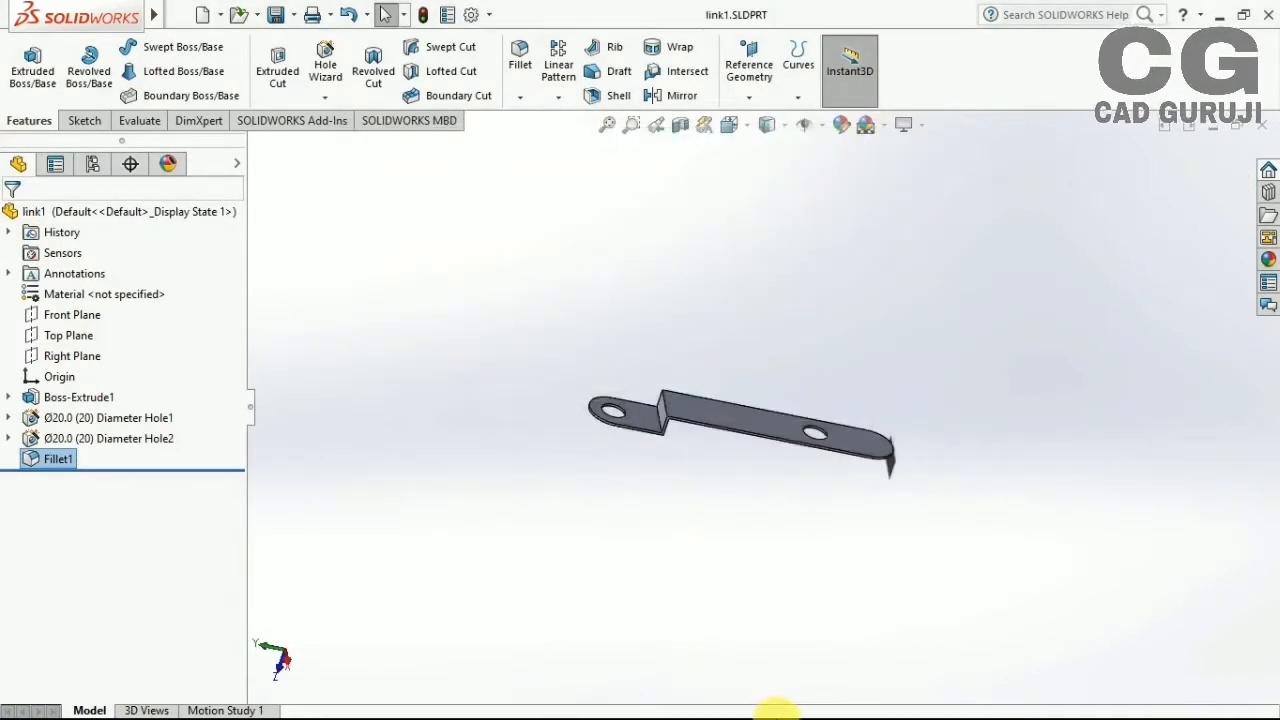
Create a new part document
left_click(178, 15)
left_click(210, 45)
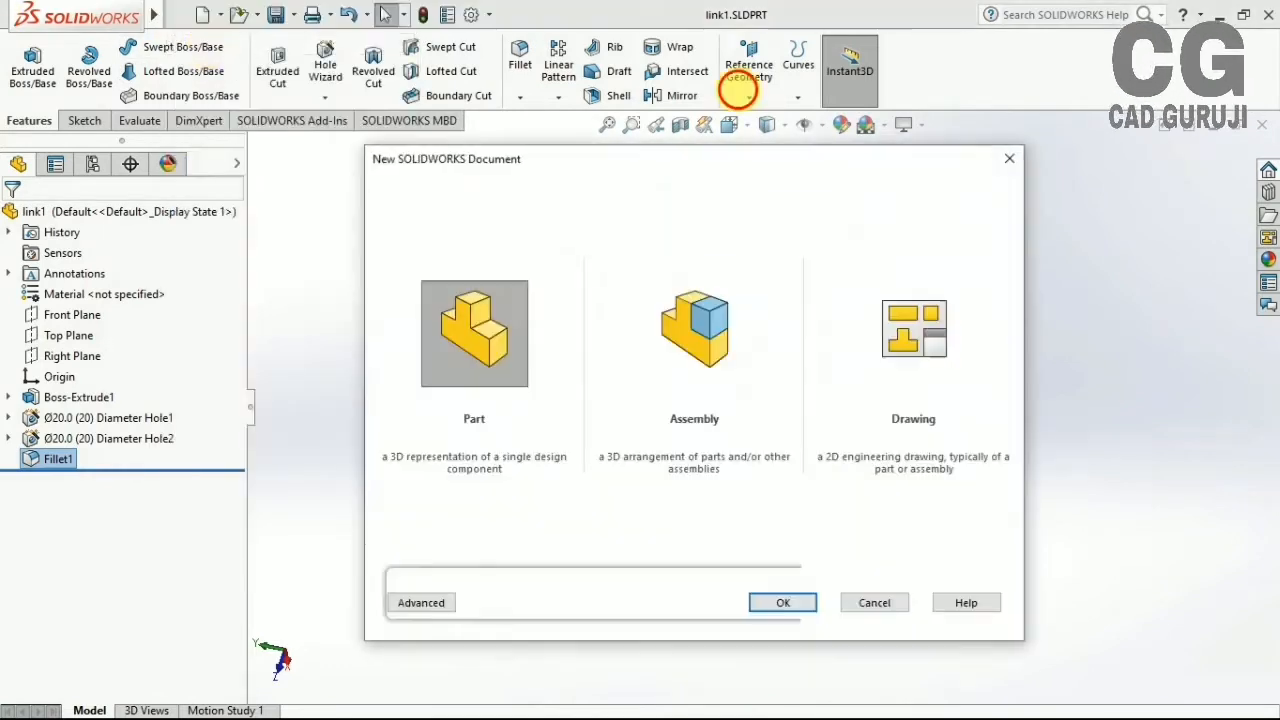
left_click(783, 602)
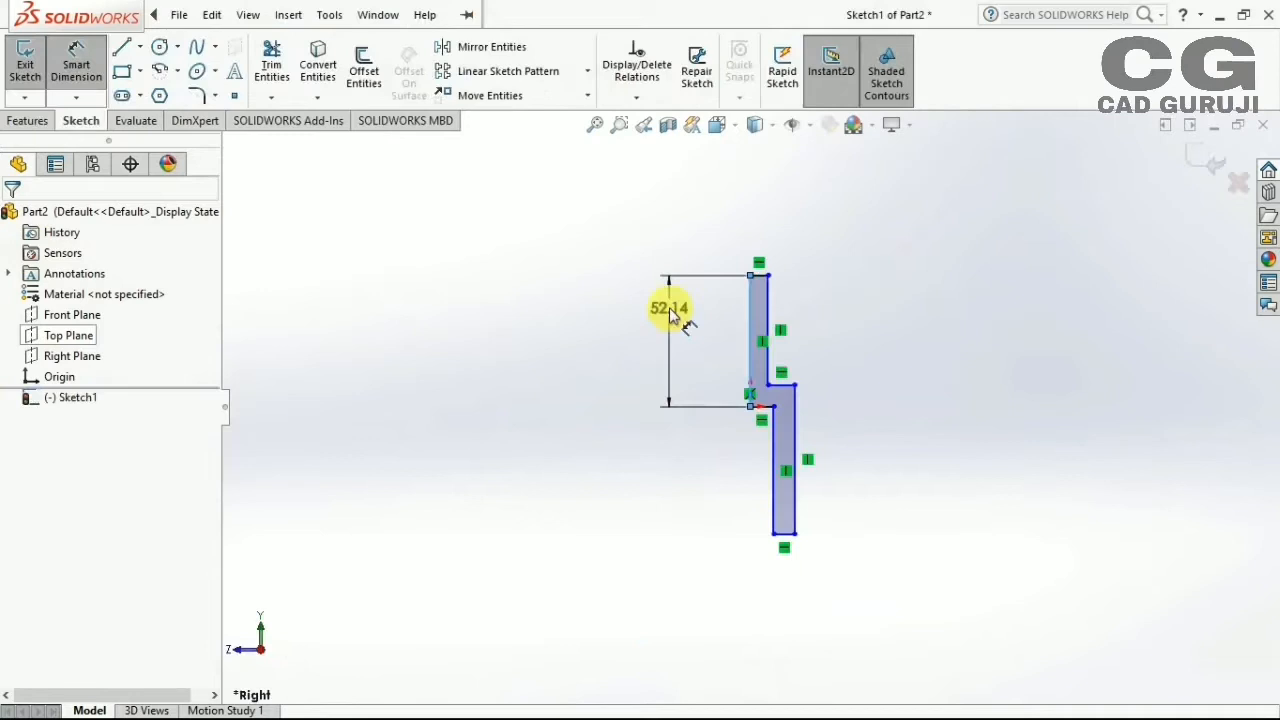
Dimension the stepped profile's upper leg 80 mm long and its lower leg's outer edge 75 mm long
left_click(670, 308)
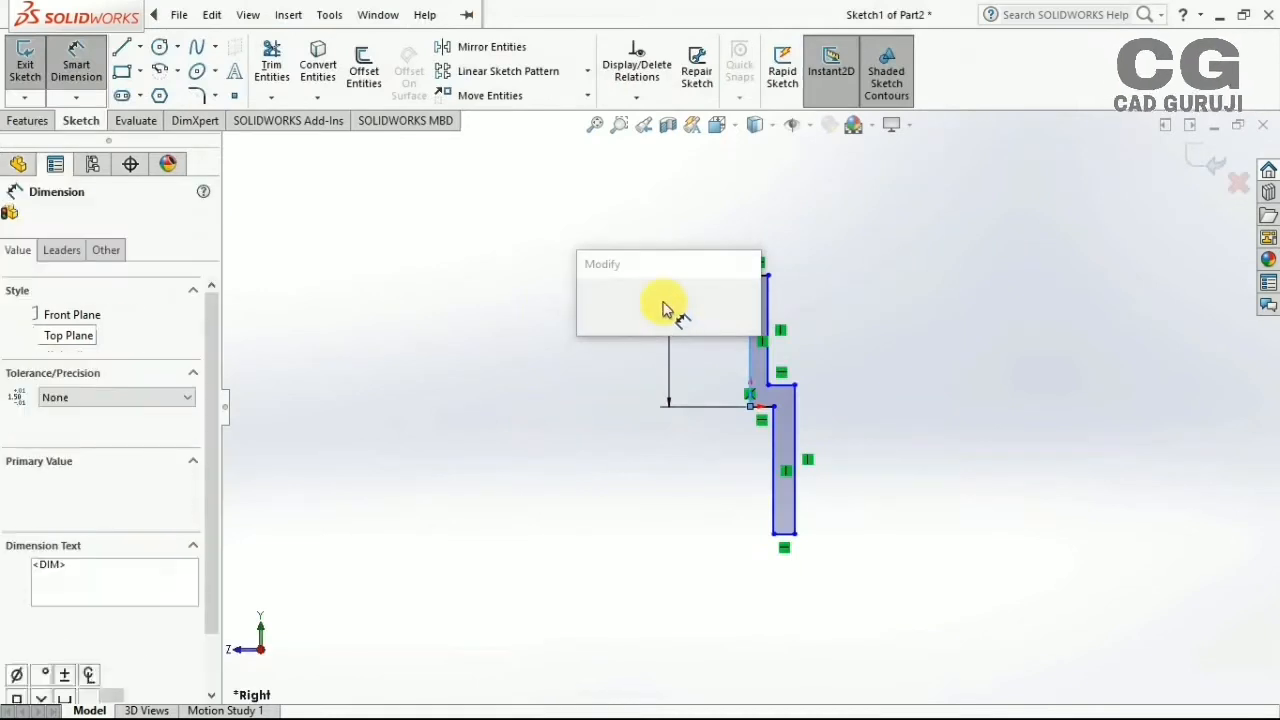
type("80")
key("Return")
left_click(795, 385)
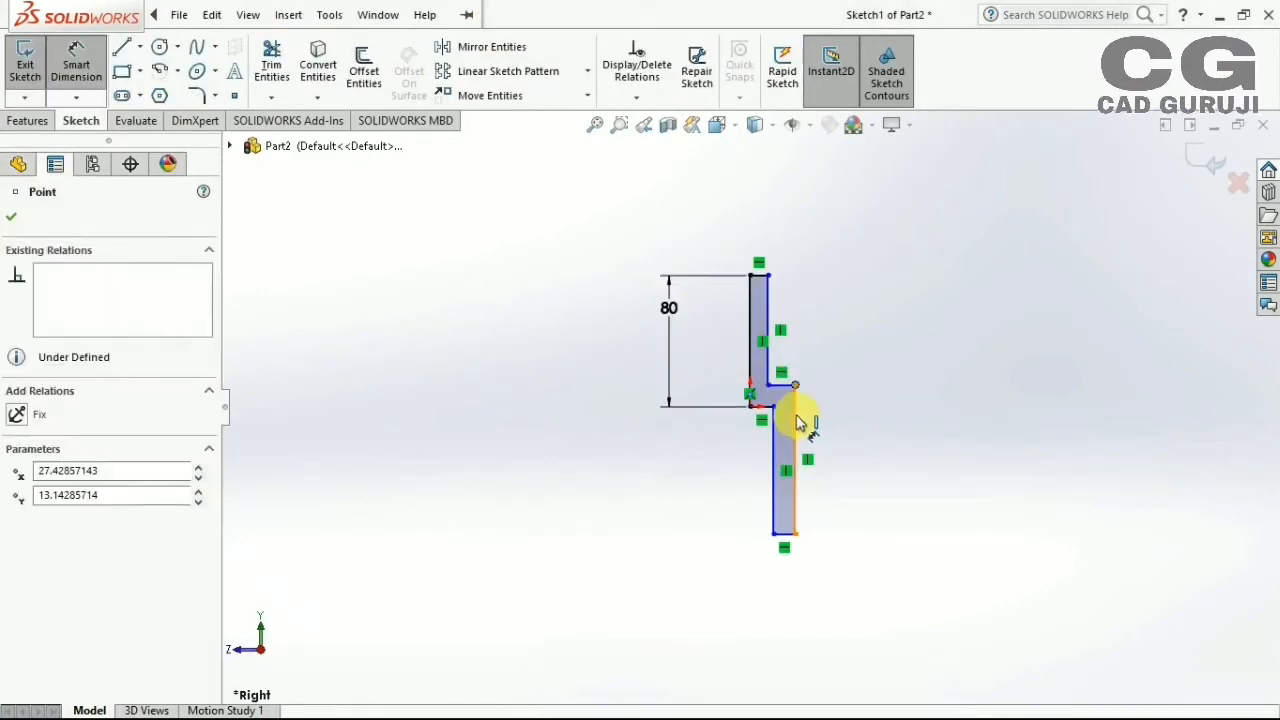
left_click(797, 422)
left_click(76, 72)
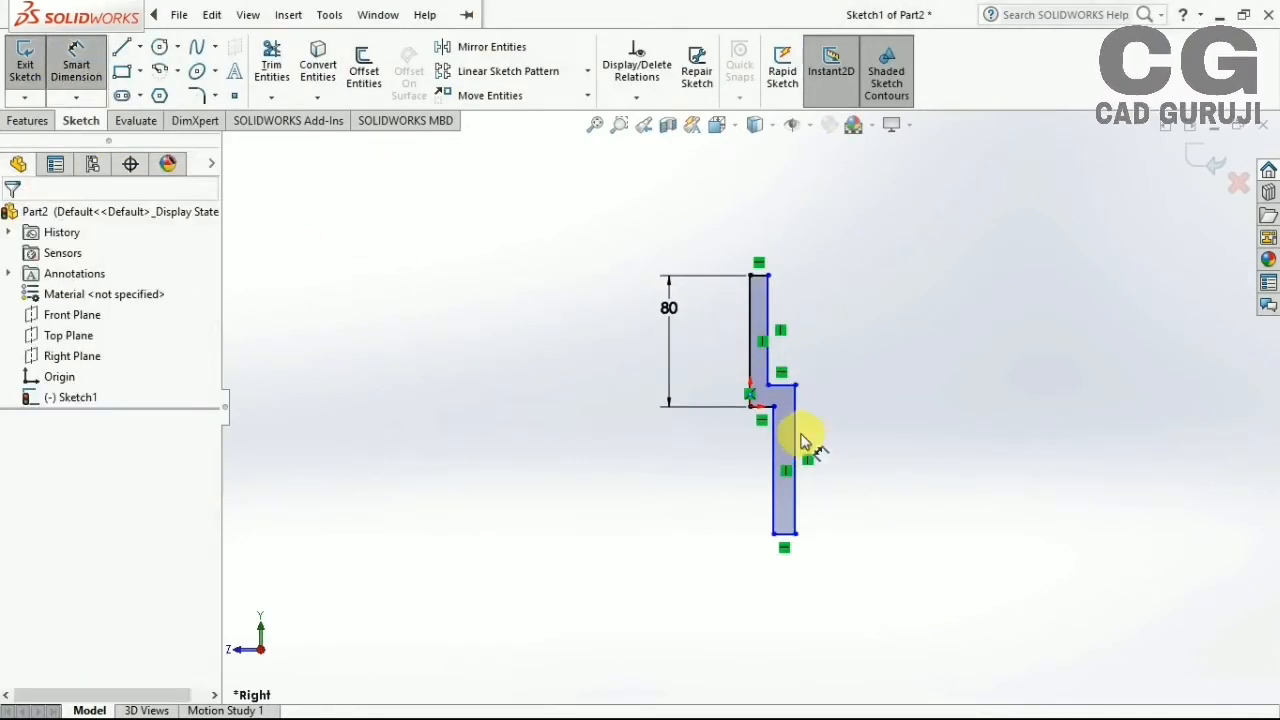
left_click(858, 452)
left_click(815, 455)
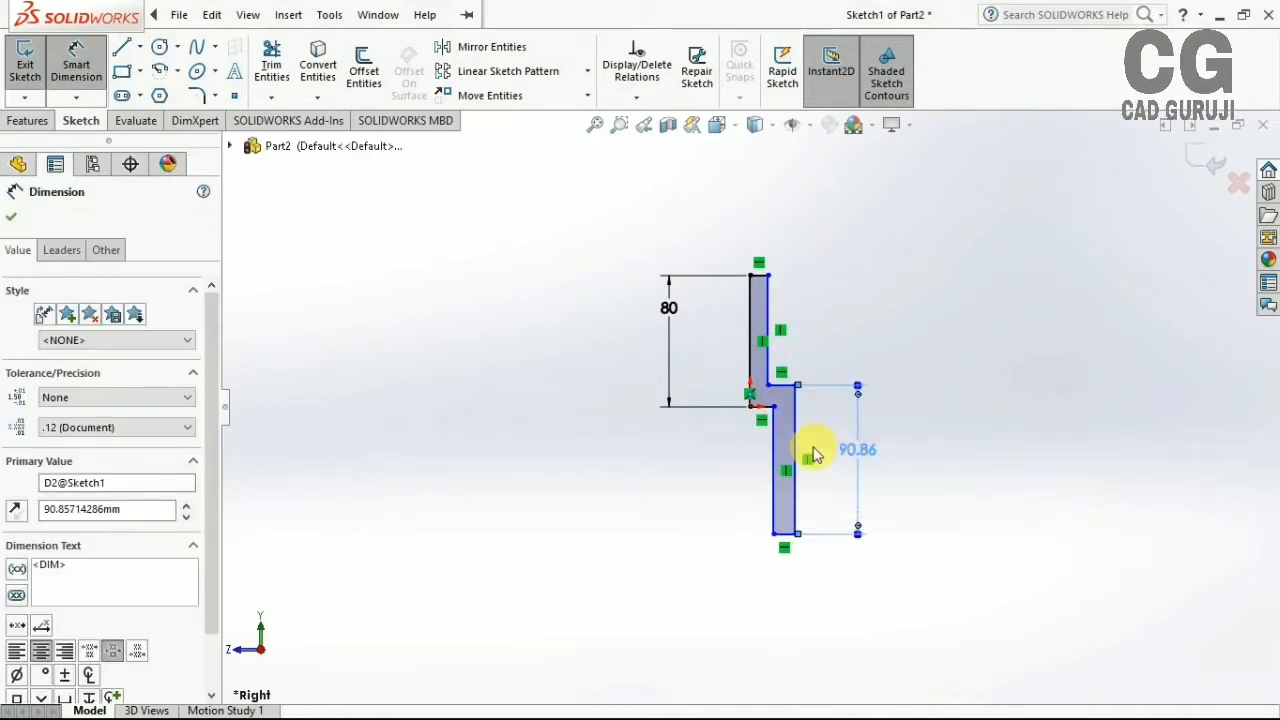
Dimension the thickness of the profile's upper leg as 2 mm
left_click(760, 276)
left_click(748, 211)
type("2")
key("Return")
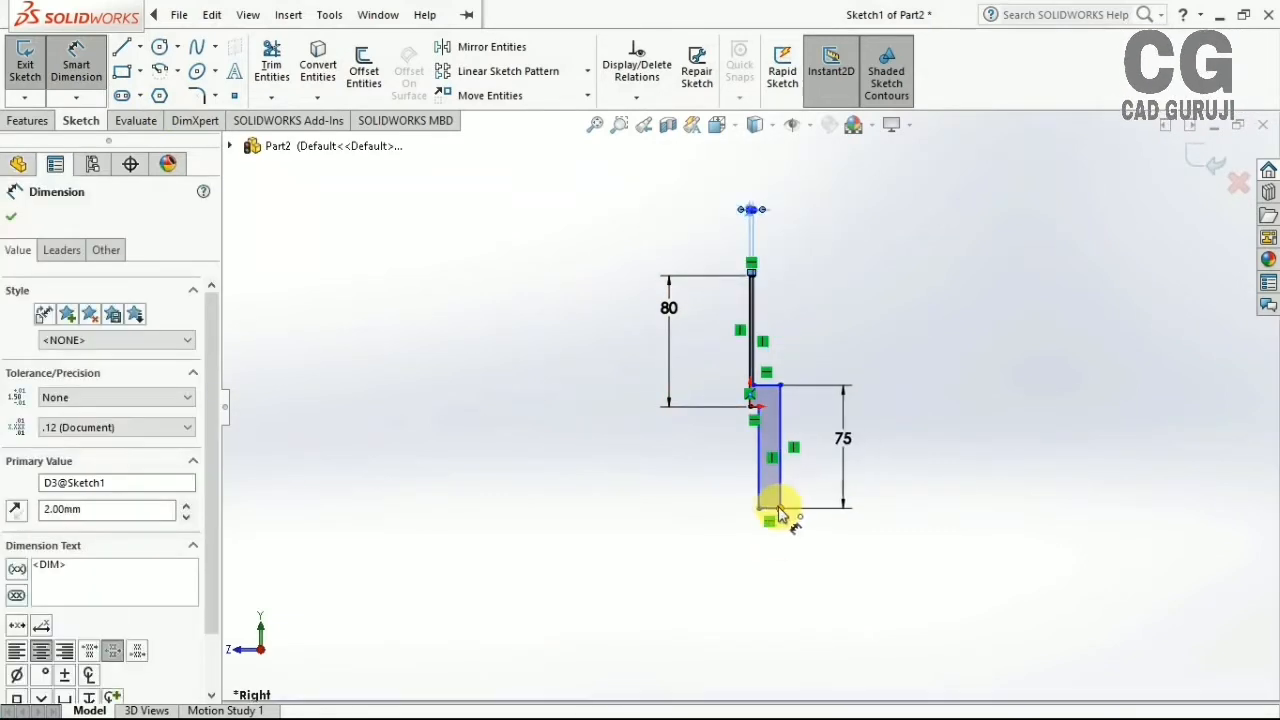
left_click(780, 509)
left_click(770, 509)
left_click(767, 553)
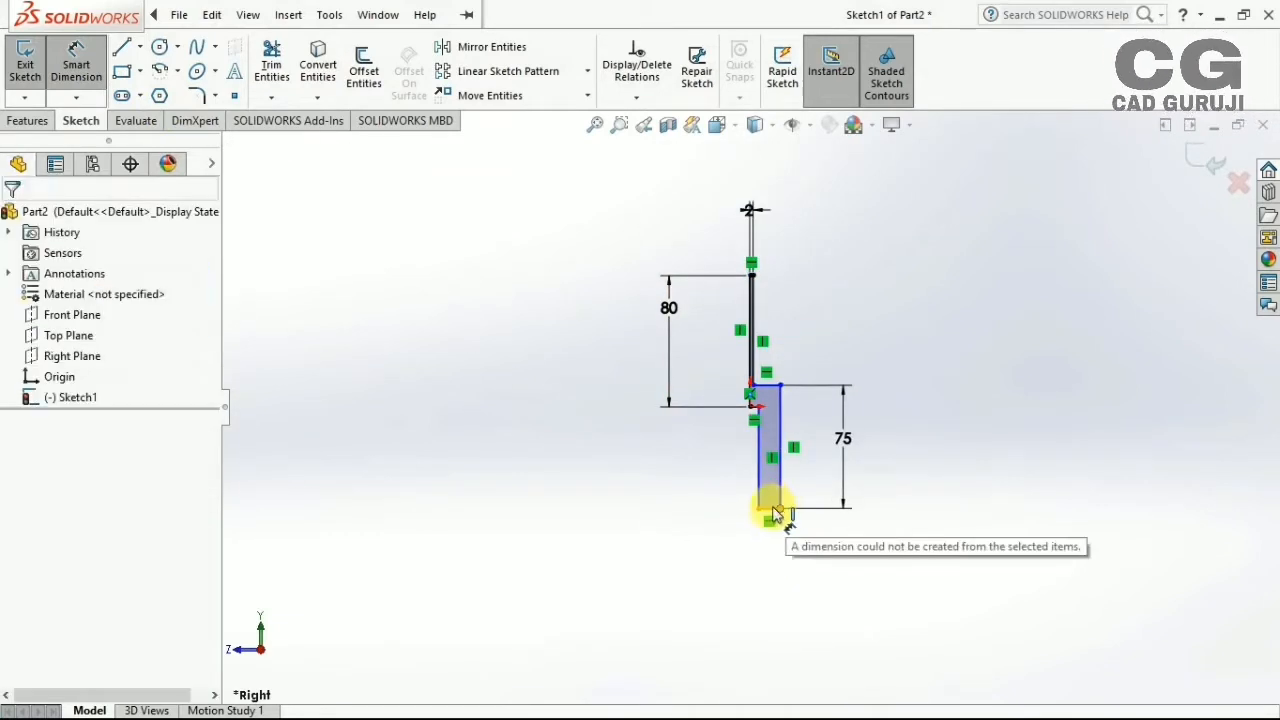
left_click(771, 509)
left_click(777, 559)
key("Escape")
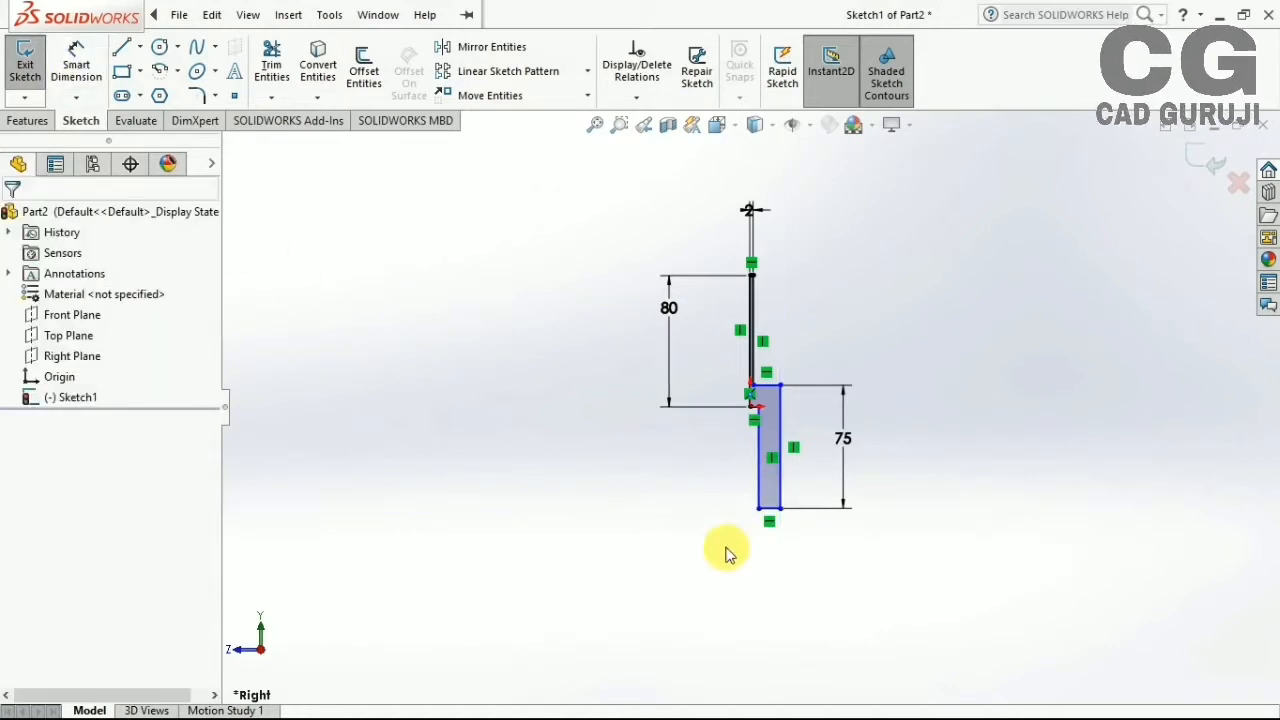
Dimension the thickness of the lower vertical leg at its bottom edge and set it to 2 mm
left_click(62, 64)
left_click(768, 509)
left_click(777, 560)
type("285714mm")
key("Return")
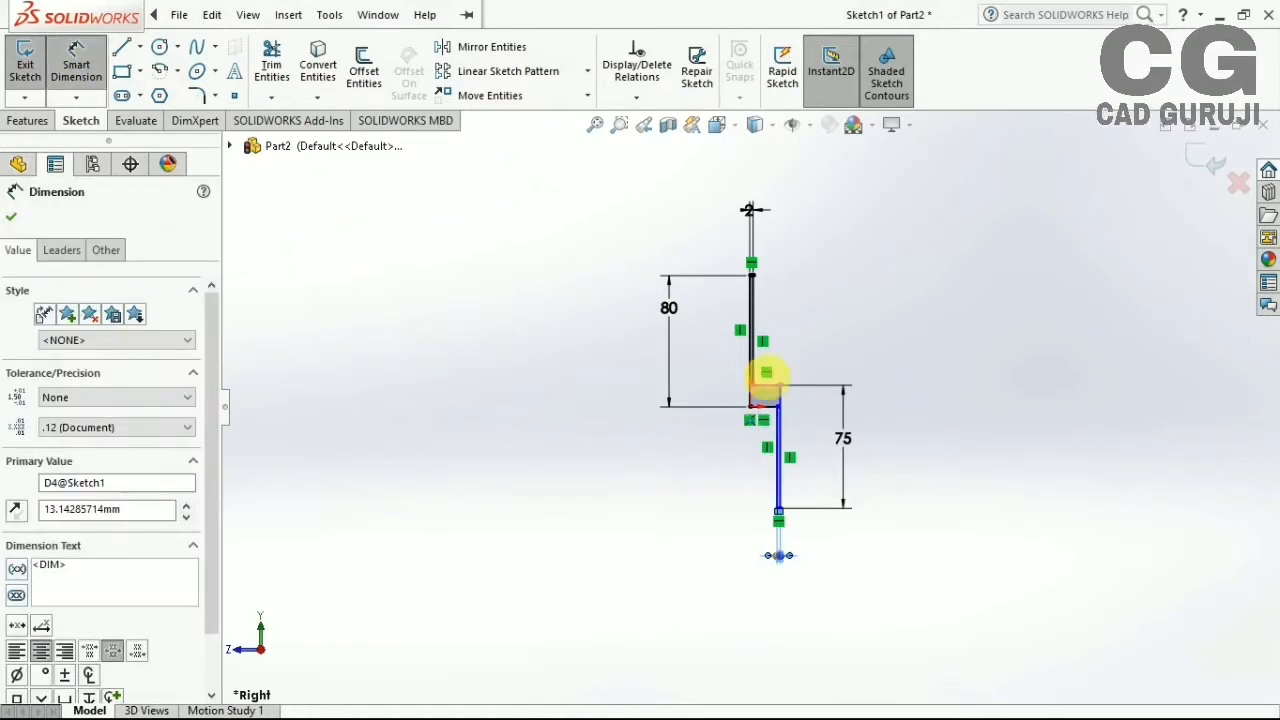
Set the thickness of the horizontal web joining the two vertical legs to 2 mm
left_click(766, 385)
left_click(905, 413)
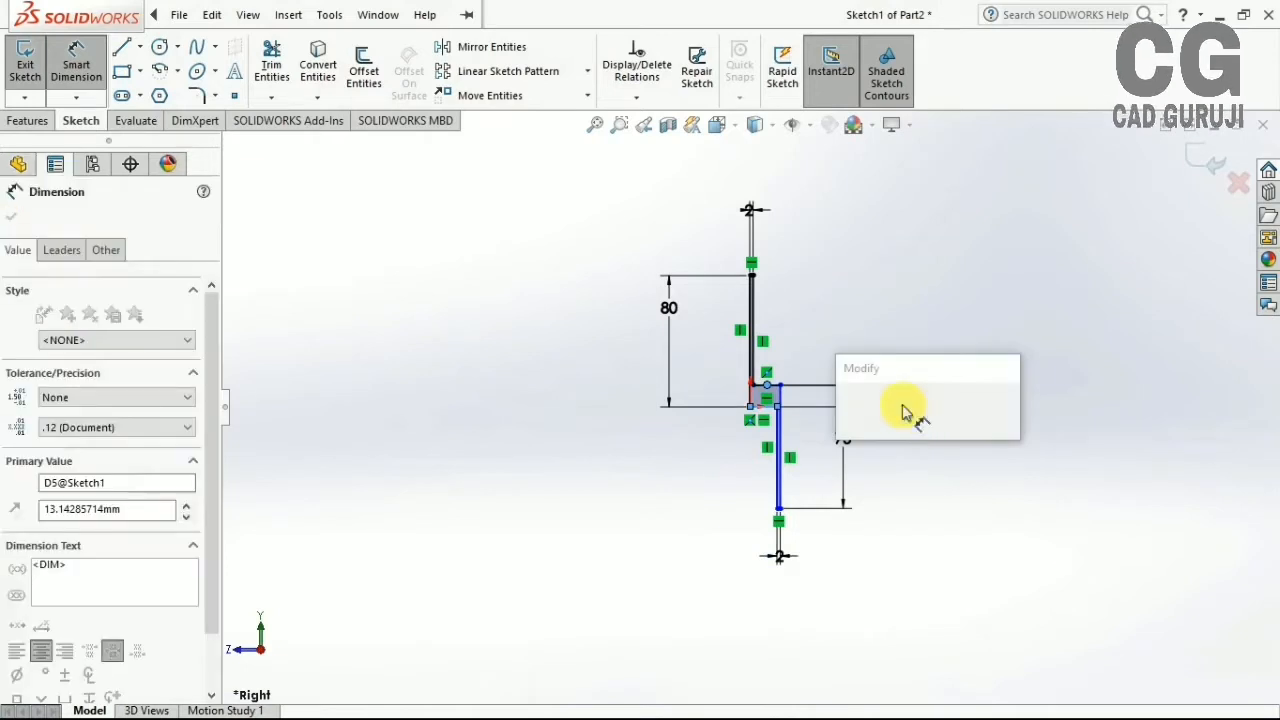
type("2")
key("Return")
Add a driven overall height dimension from the upper leg's top edge to the lower leg's bottom edge, placed beside the profile
scroll(740, 420, "down", 3)
scroll(729, 420, "up", 1)
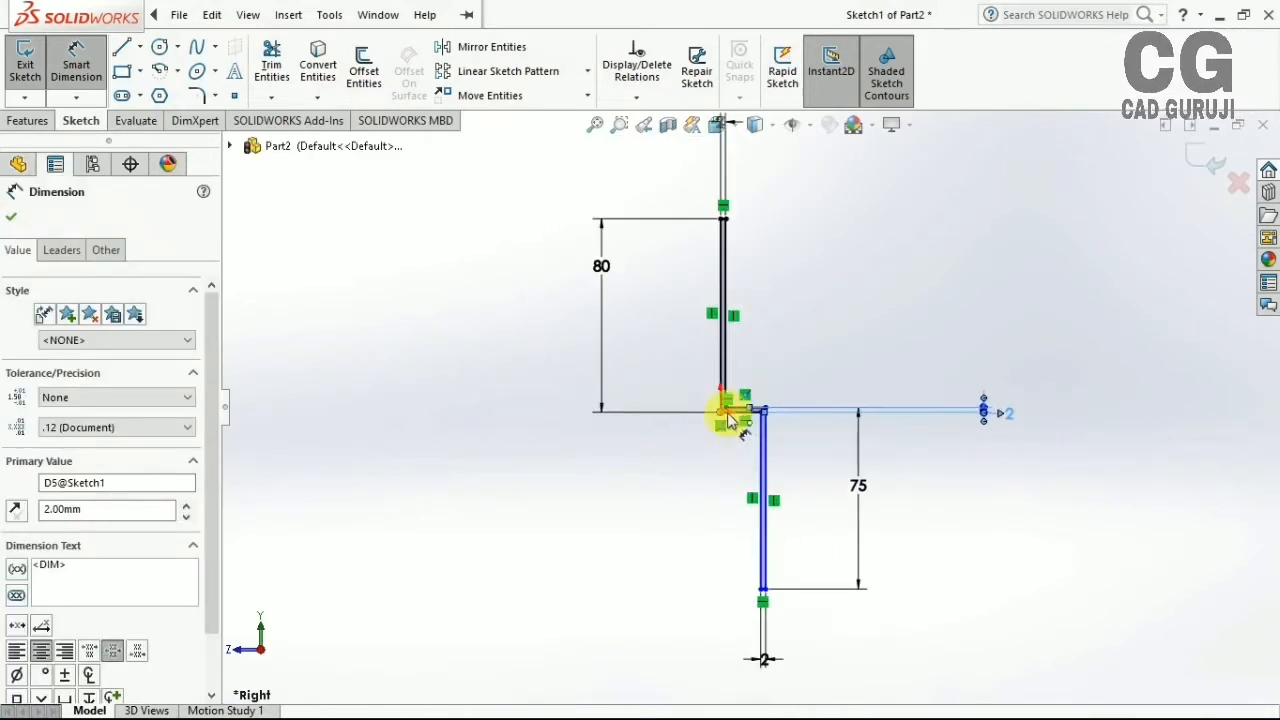
scroll(723, 343, "down", 2)
scroll(818, 515, "down", 4)
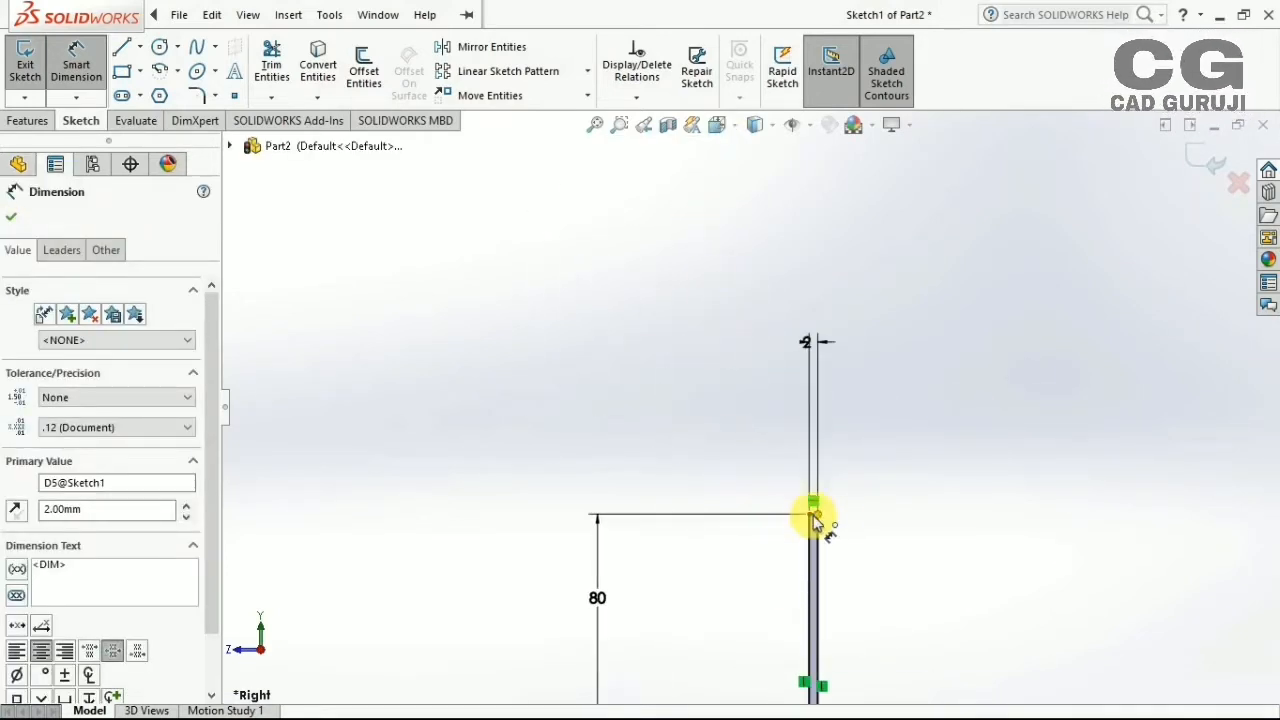
left_click(785, 474)
scroll(786, 472, "up", 8)
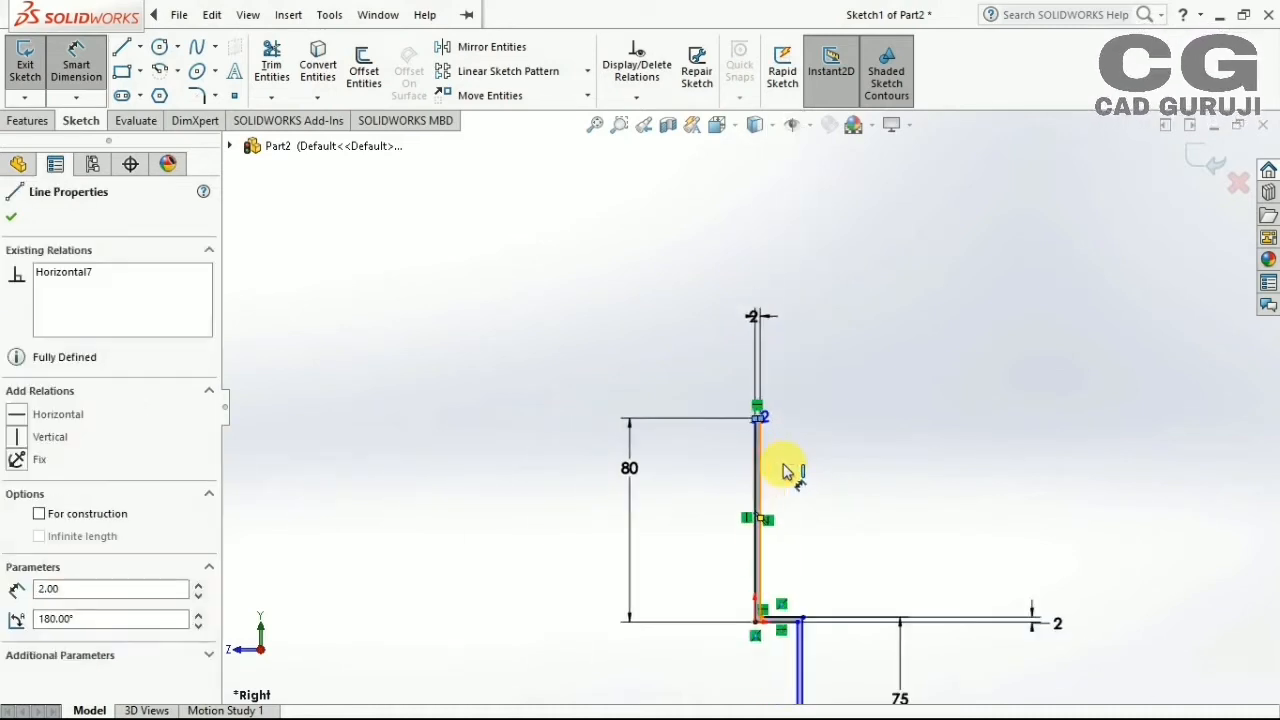
scroll(757, 612, "down", 7)
left_click(966, 402)
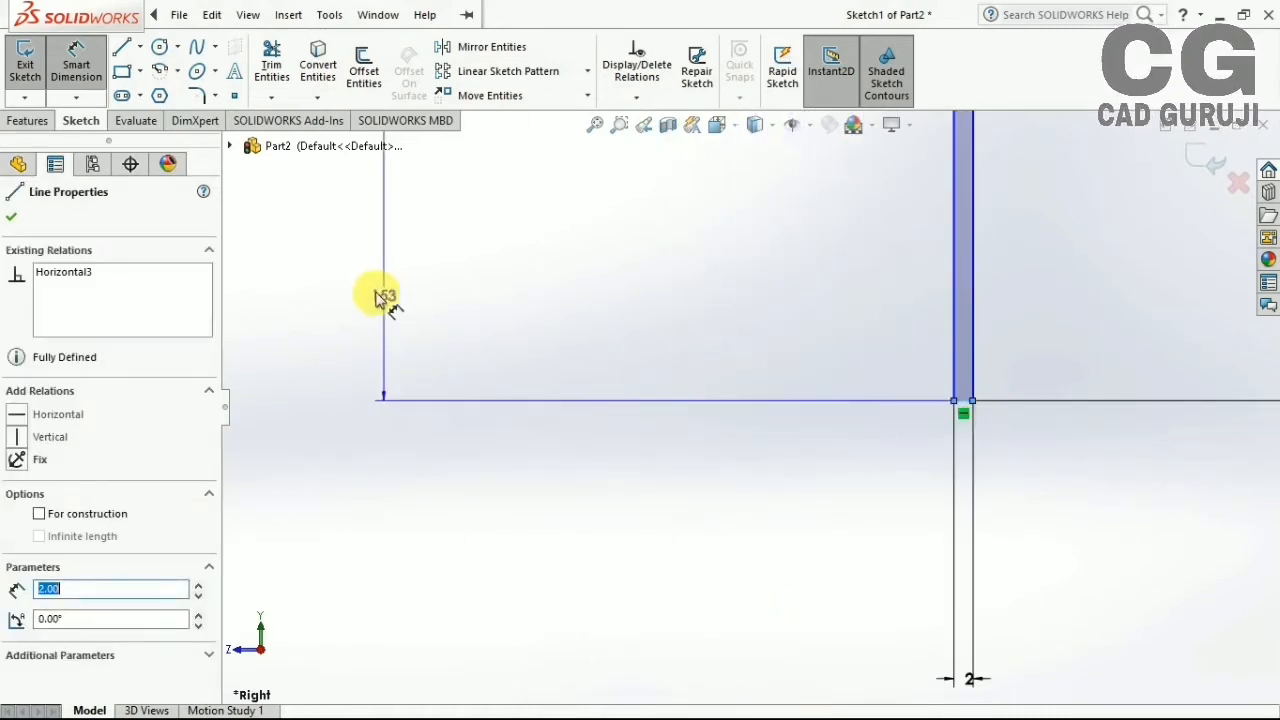
left_click(374, 290)
left_click(748, 361)
scroll(724, 326, "up", 2)
scroll(716, 328, "up", 5)
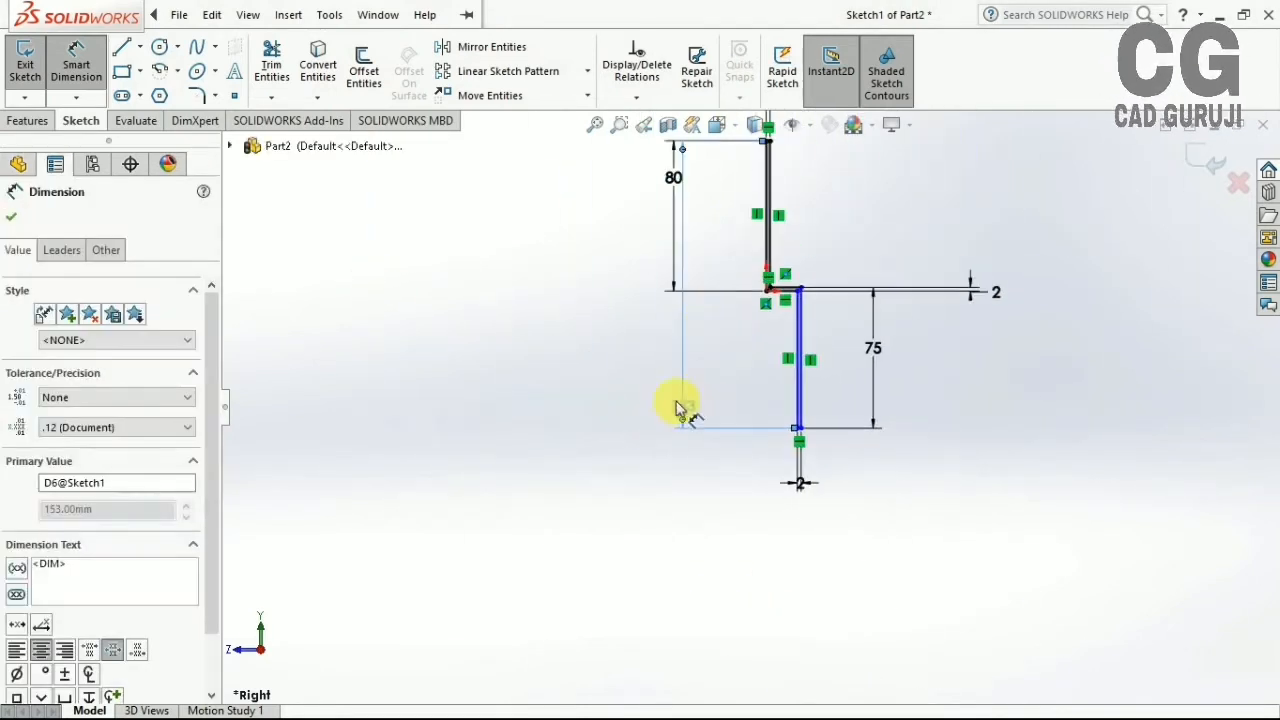
left_click_drag(678, 408, 596, 413)
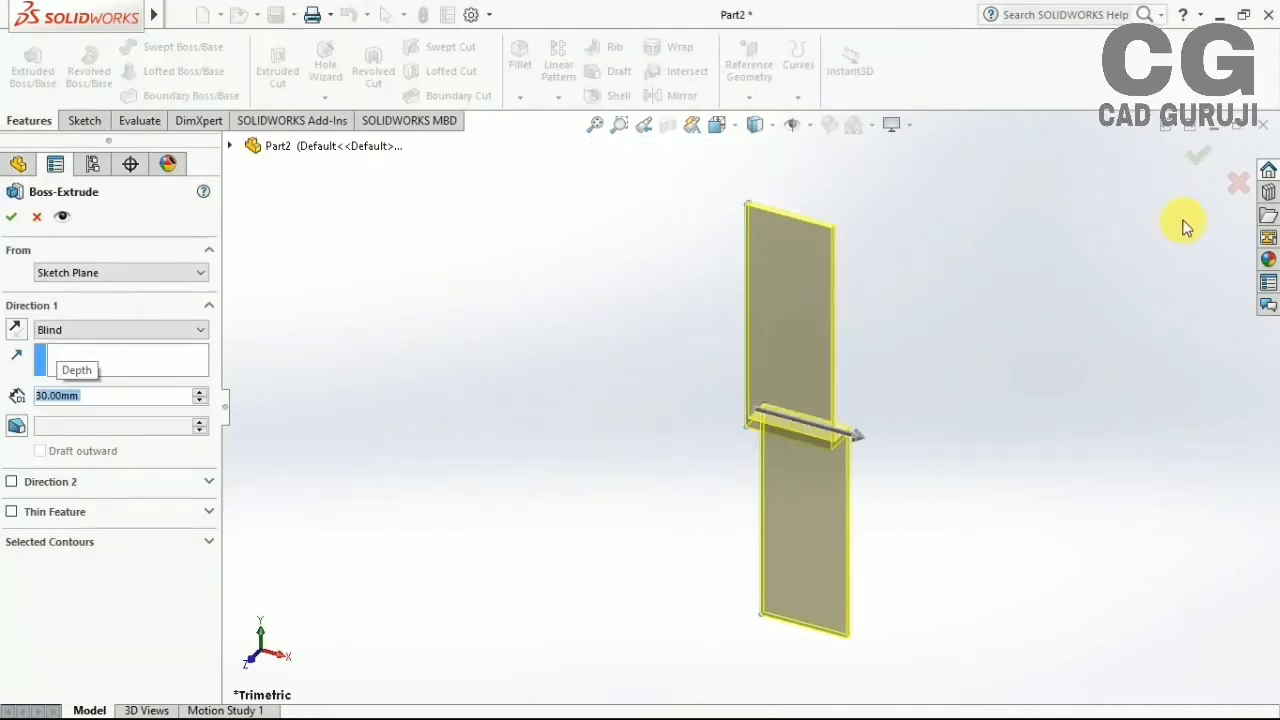
Extrude the stepped profile blind from the sketch plane to a depth of 30 mm
left_click(1197, 155)
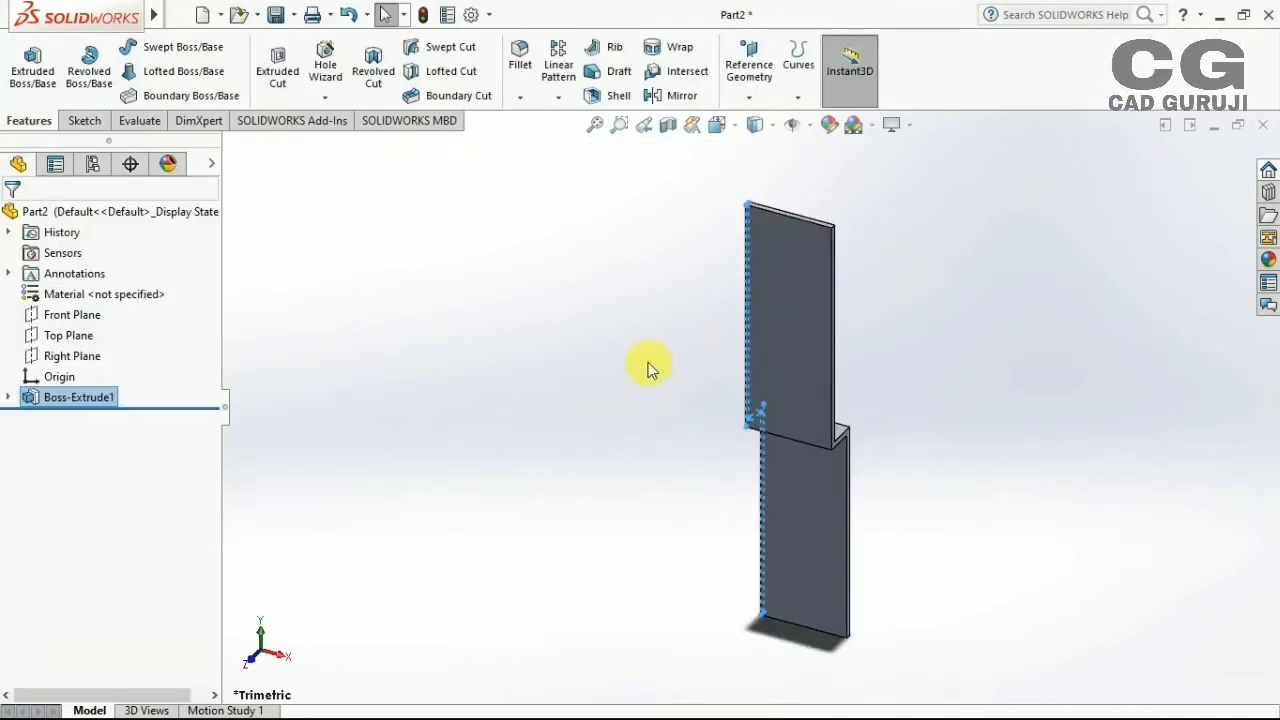
Place a Hole Wizard hole near the free end of the upper leg's flat face
middle_click_drag(647, 370, 528, 200)
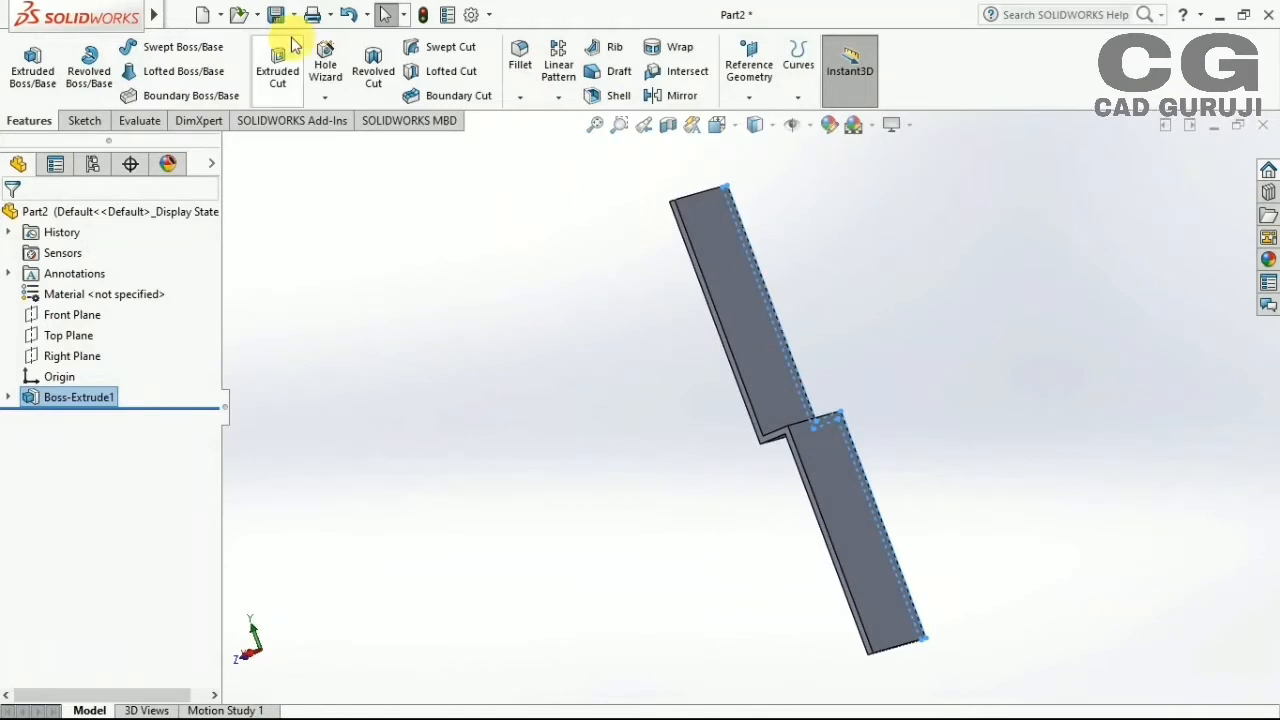
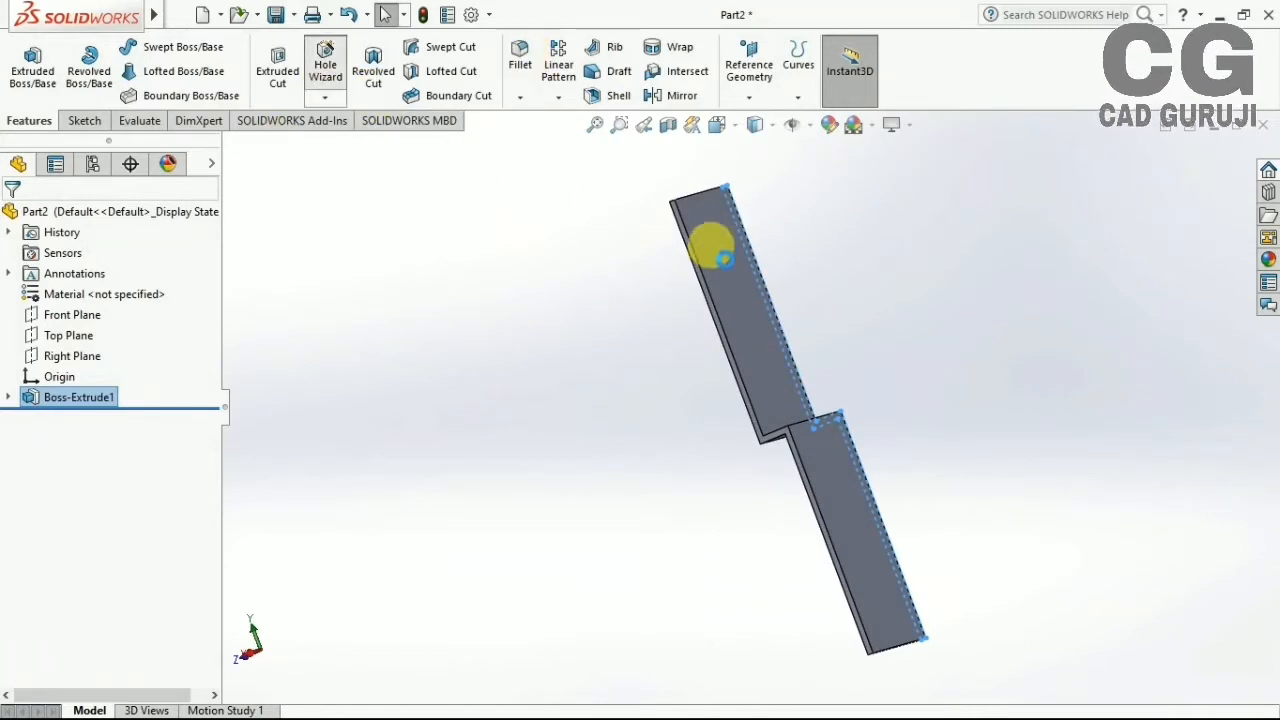
left_click(116, 250)
left_click(738, 252)
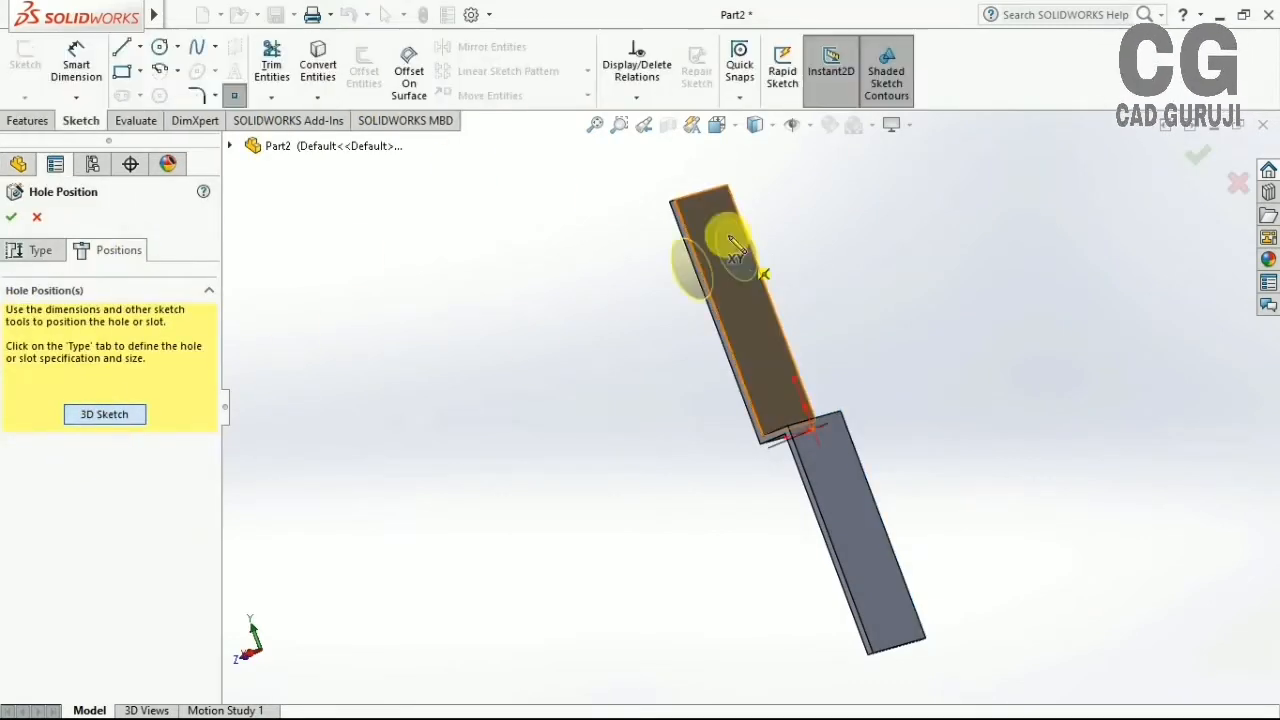
left_click(727, 229)
Dimension the upper hole's centre 15 mm from the leg's long side edge
middle_click_drag(837, 351, 700, 365)
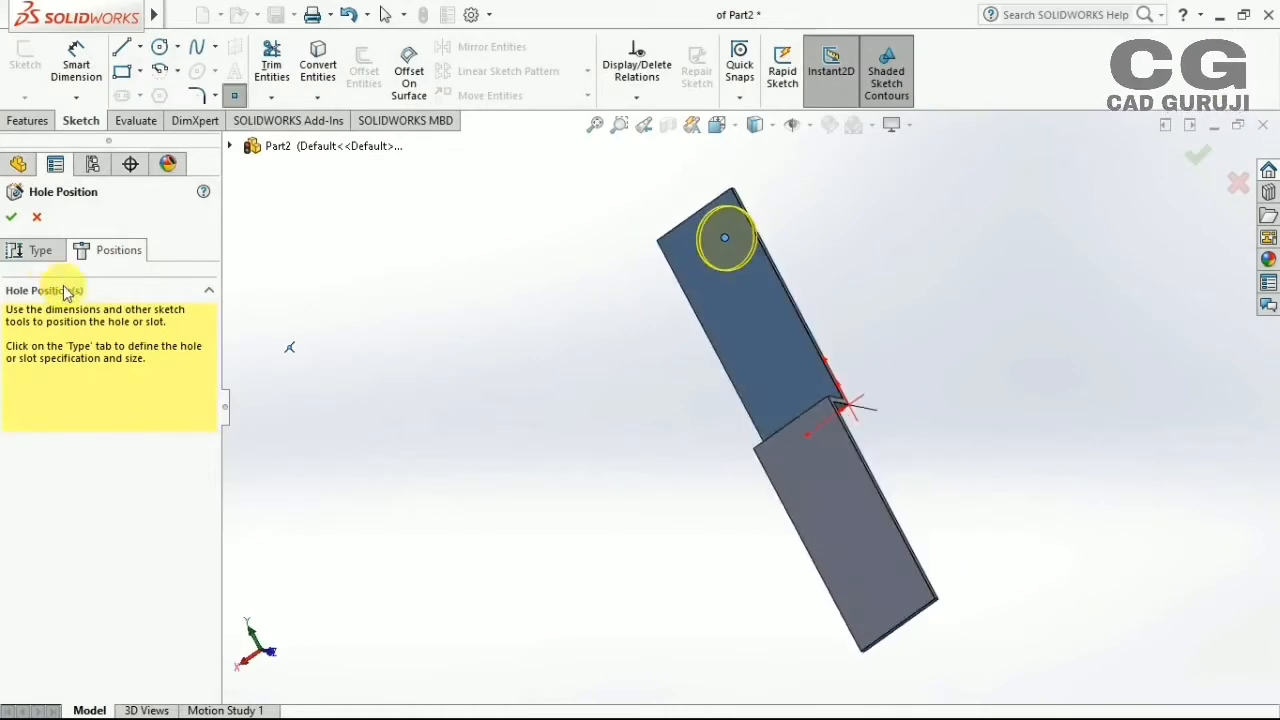
left_click(98, 69)
scroll(737, 194, "up", 2)
scroll(735, 194, "down", 4)
scroll(696, 470, "down", 6)
left_click(886, 468)
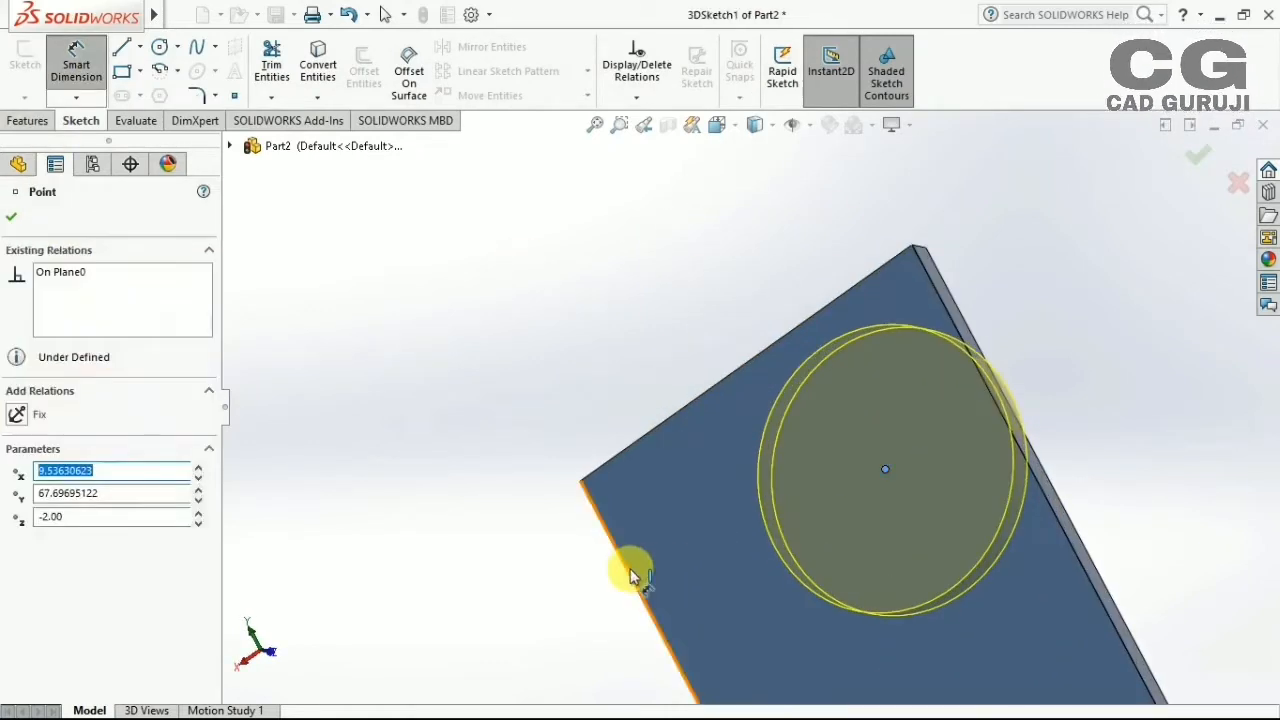
left_click(631, 576)
left_click(449, 500)
type("15")
key("Return")
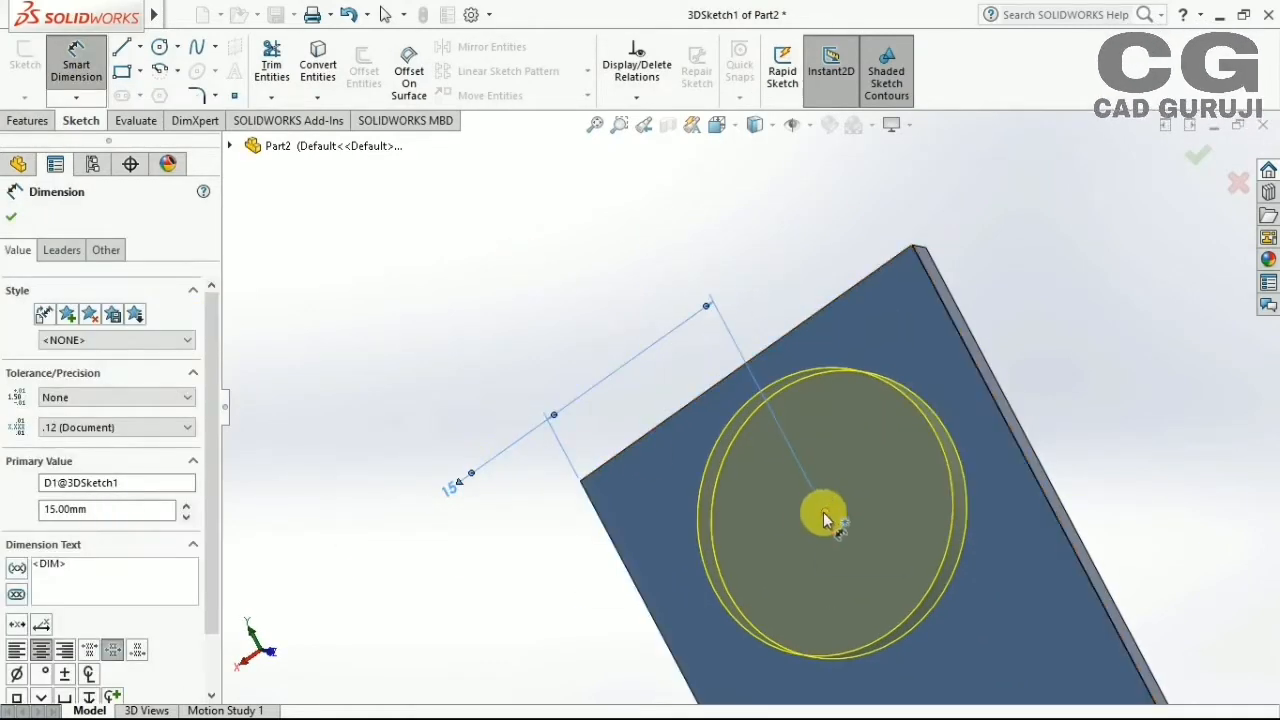
Dimension the upper hole's centre to the leg's end edge and, after checking Drawing1.pdf, set the distance to 15 mm
left_click(824, 514)
left_click(812, 329)
left_click(1052, 271)
key("alt+Tab")
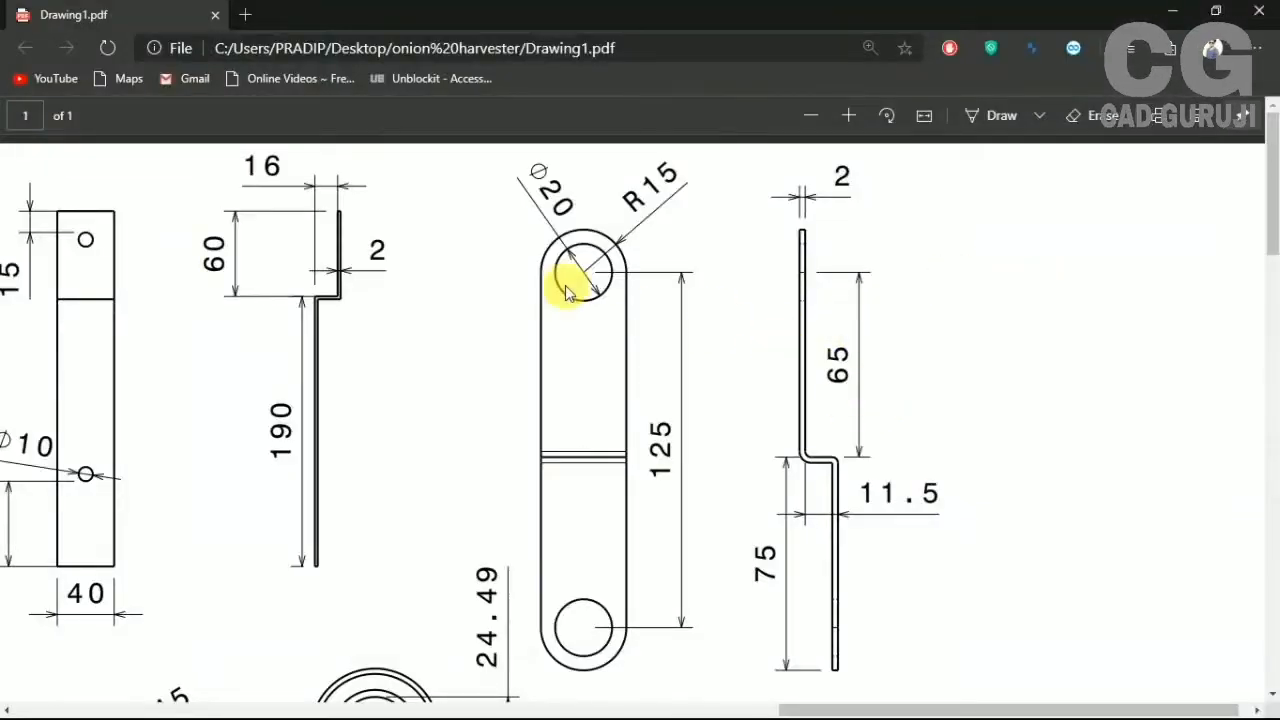
key("alt+Tab")
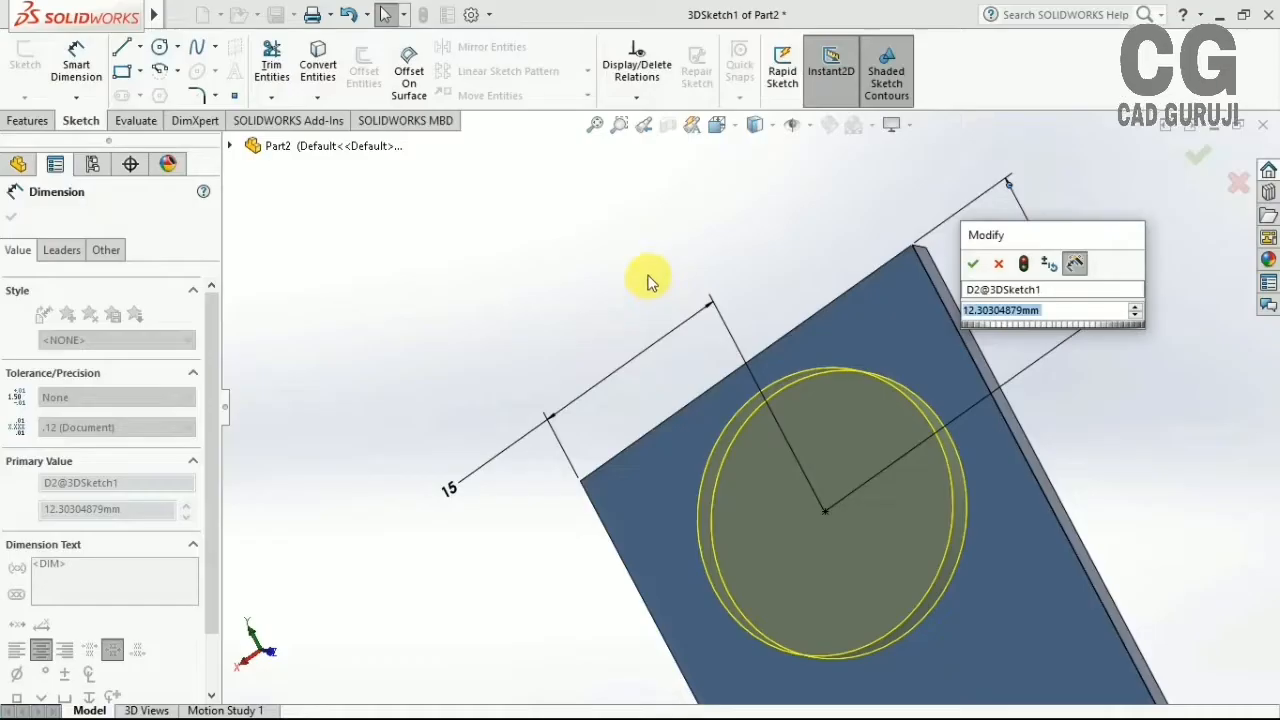
type("15")
key("Return")
Finish the upper hole as an ANSI Metric drill-size hole of Ø20.0
scroll(652, 286, "down", 3)
scroll(748, 406, "up", 9)
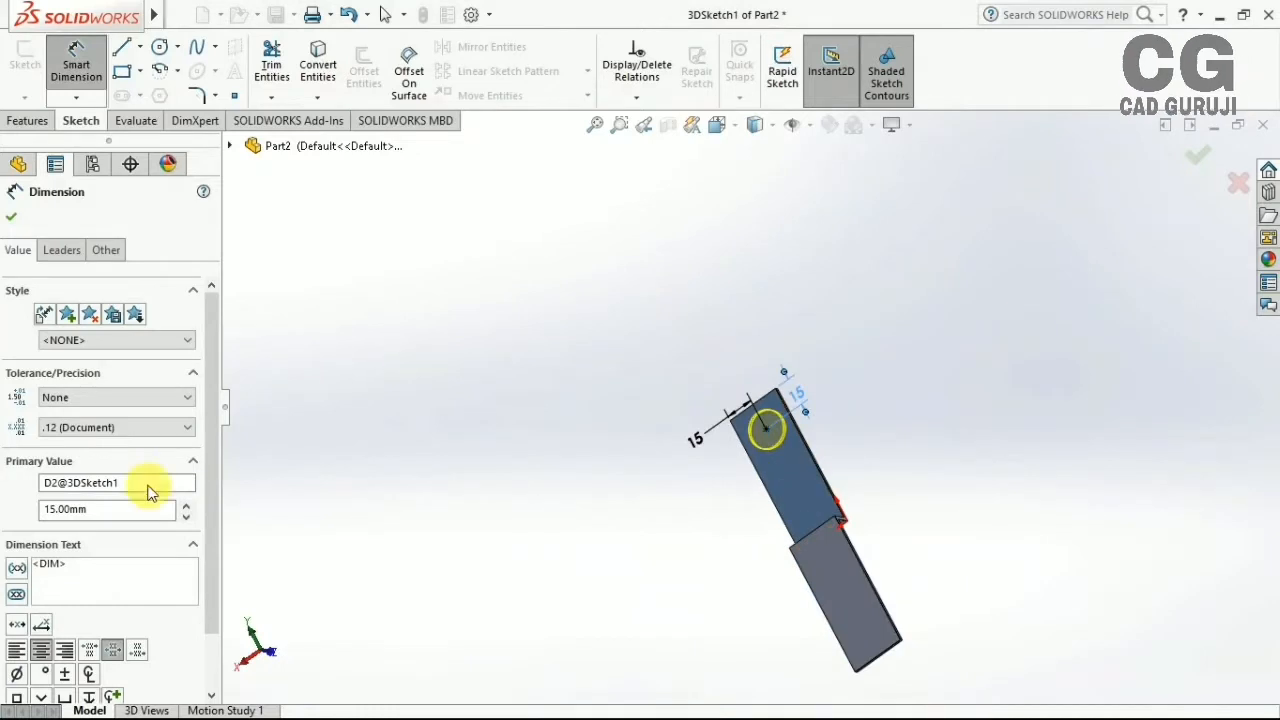
left_click(11, 217)
left_click(32, 250)
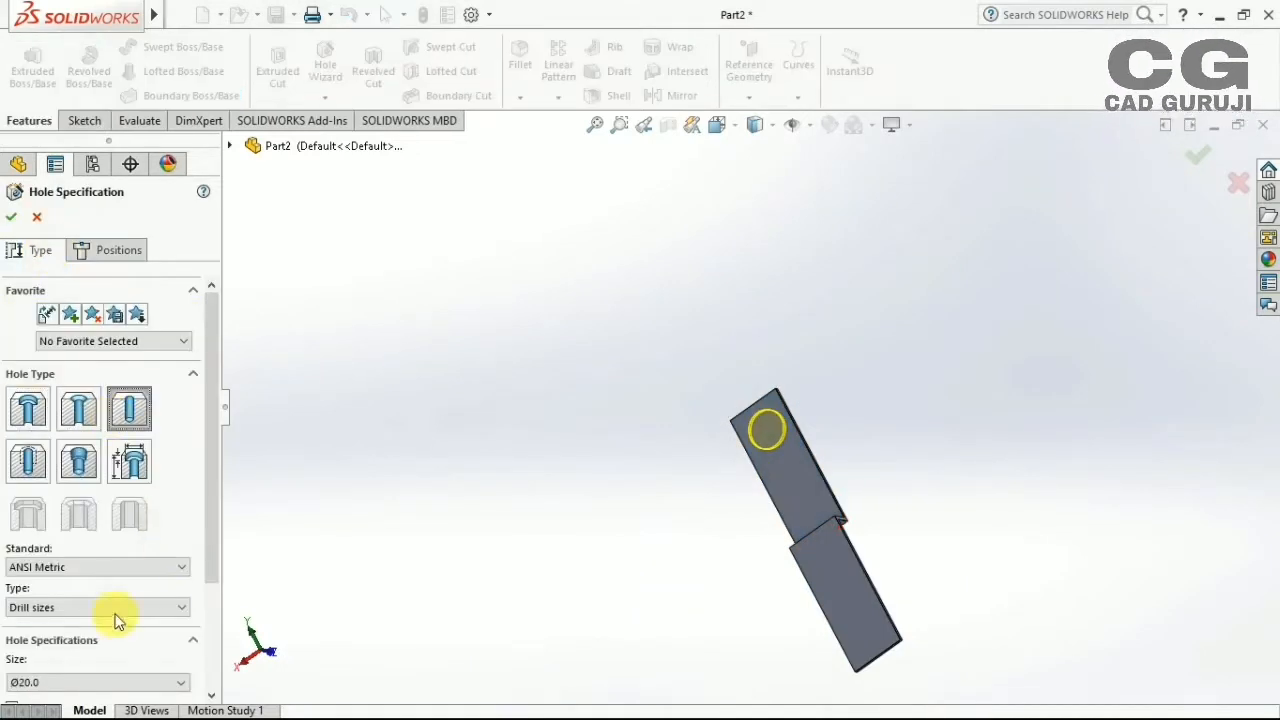
left_click(11, 217)
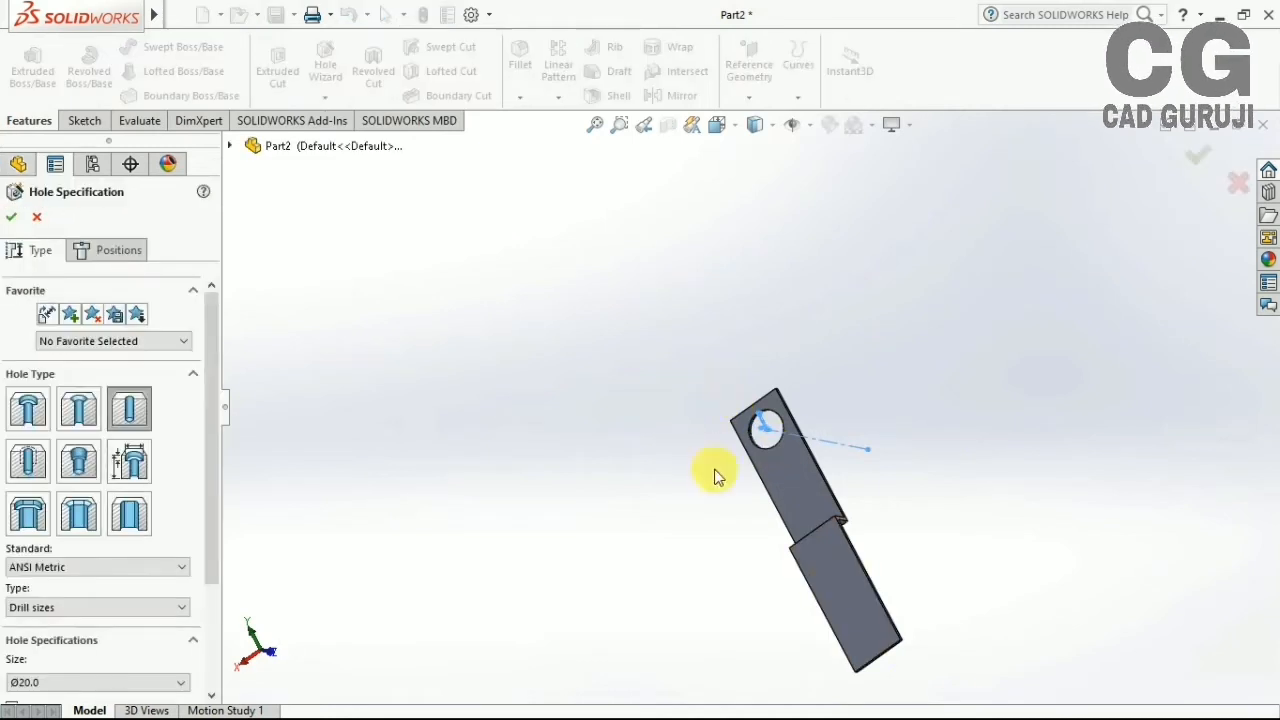
Place a second Ø20.0 hole near the free end of the lower leg's face, working in the Back view
left_click(858, 628)
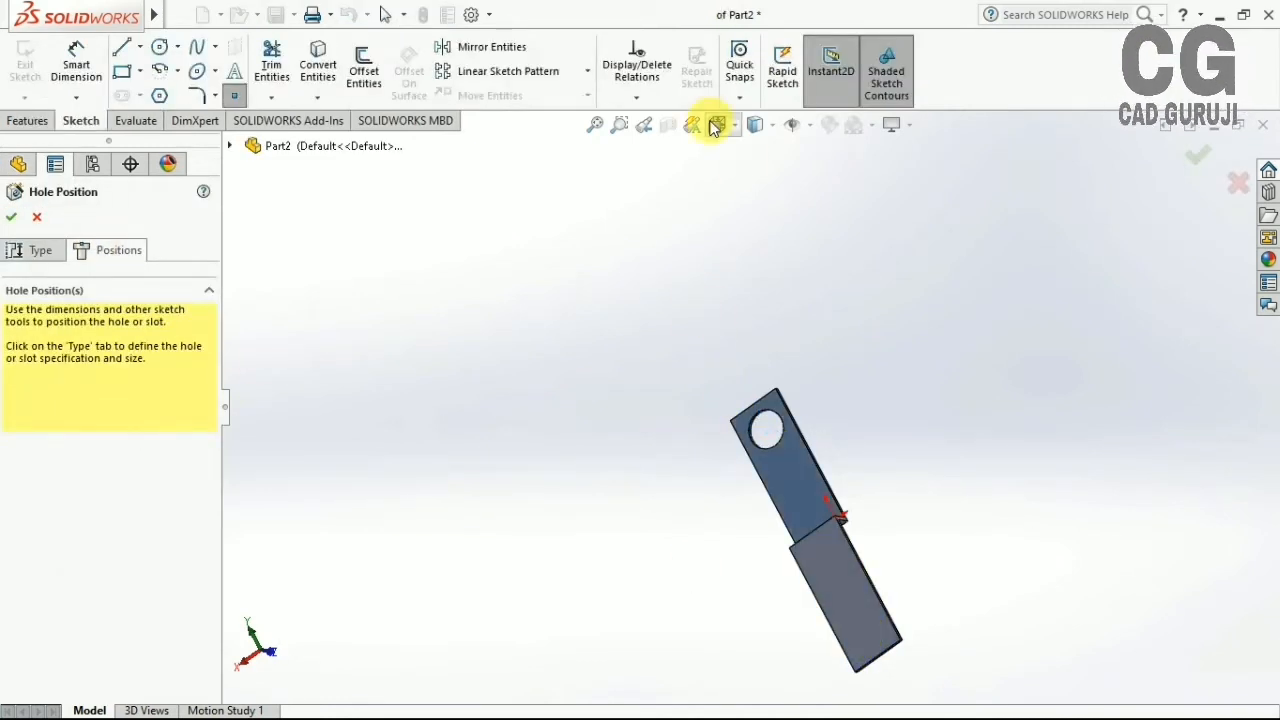
left_click(717, 125)
left_click(773, 504)
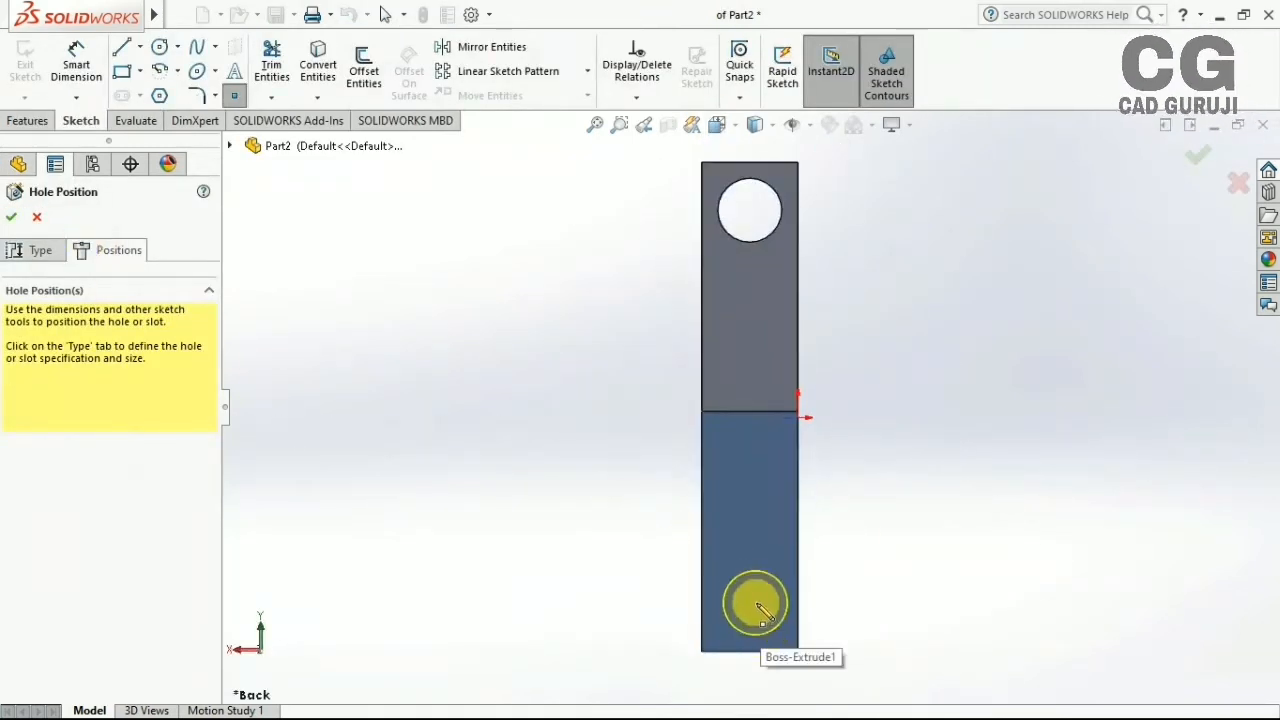
Dimension the lower hole's centre 15 mm from the leg's long side edge
left_click(76, 97)
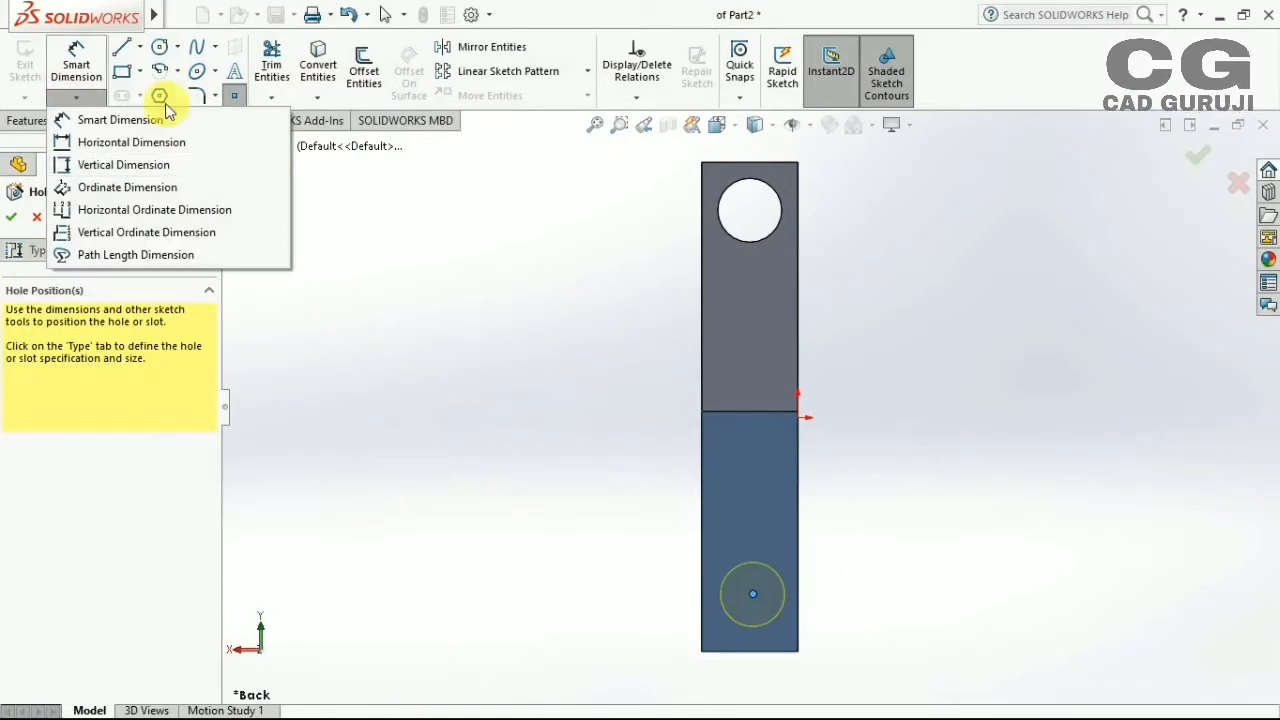
left_click(167, 116)
left_click(753, 594)
left_click(897, 545)
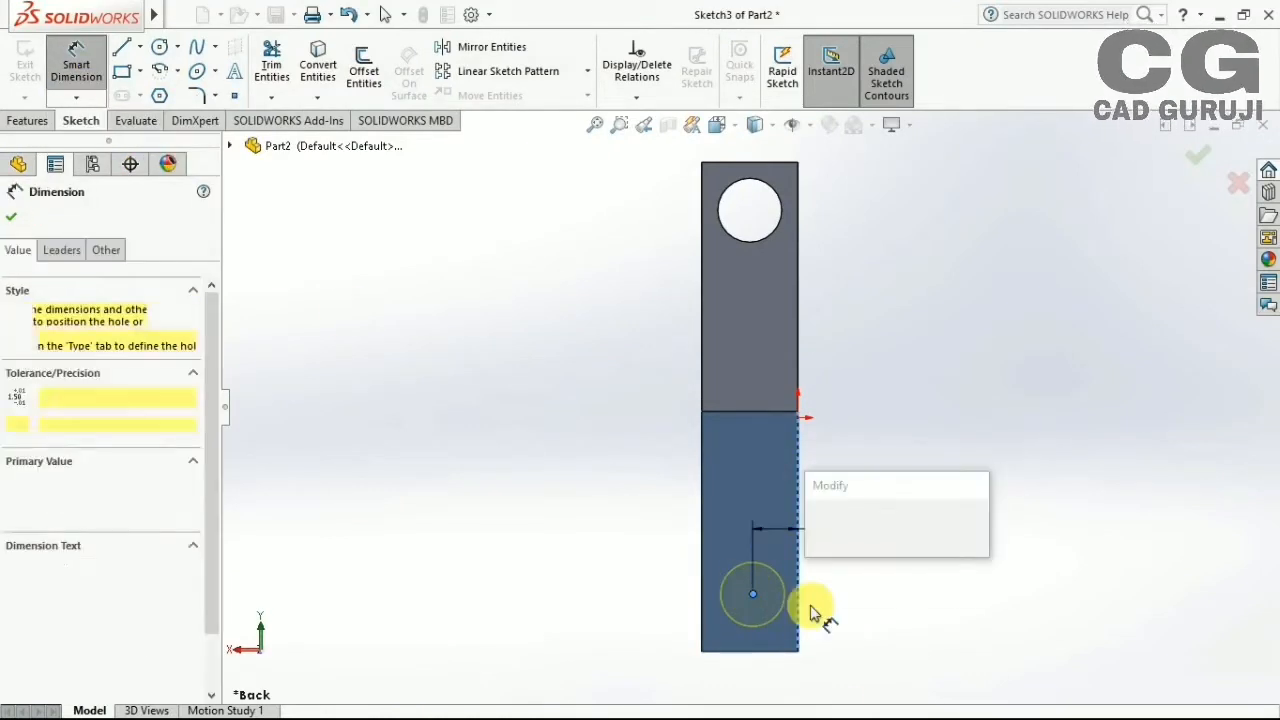
type("15")
key("Return")
Dimension the lower hole's centre 15 mm from the leg's bottom edge and finish the hole
left_click(750, 594)
left_click(704, 648)
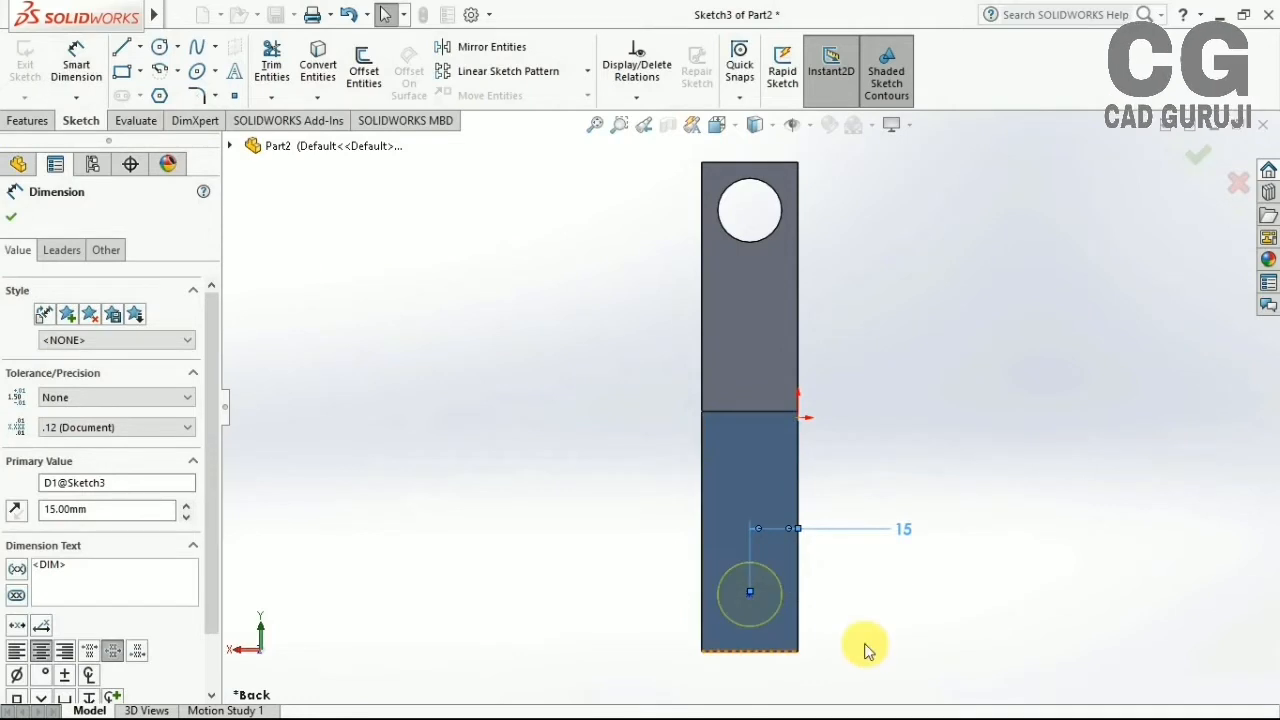
left_click(92, 88)
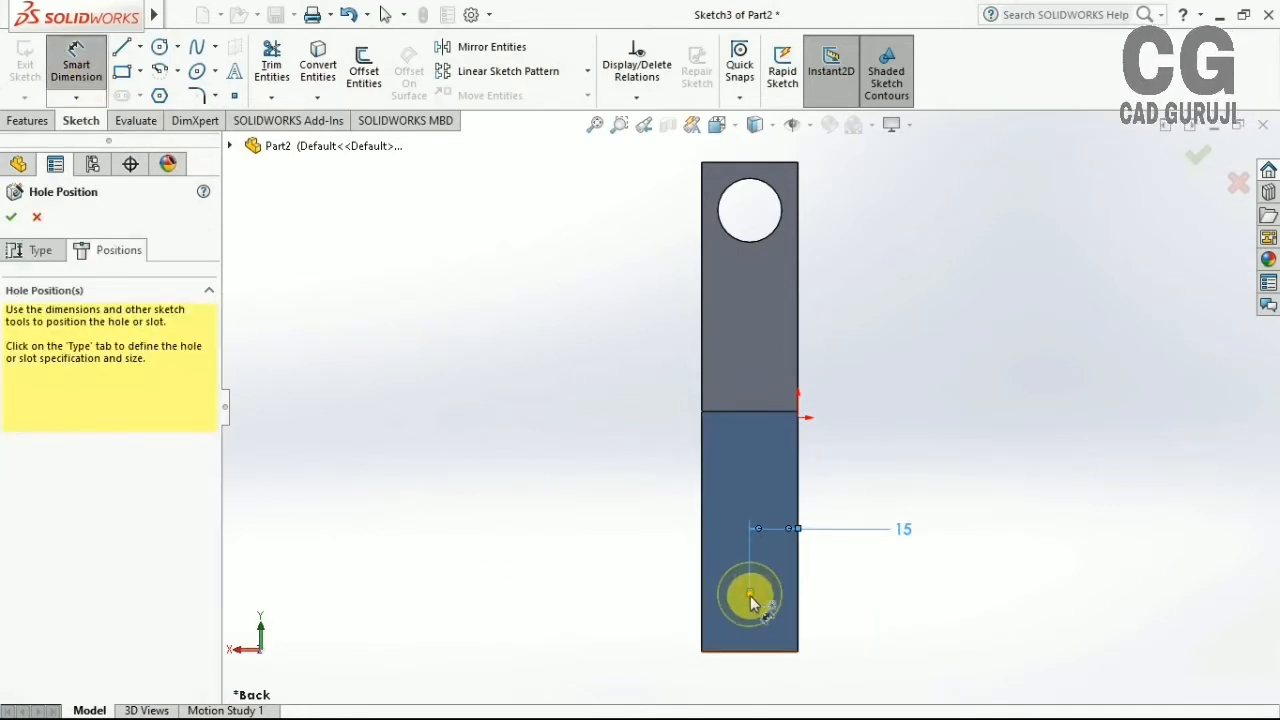
left_click(751, 596)
left_click(868, 630)
type("15")
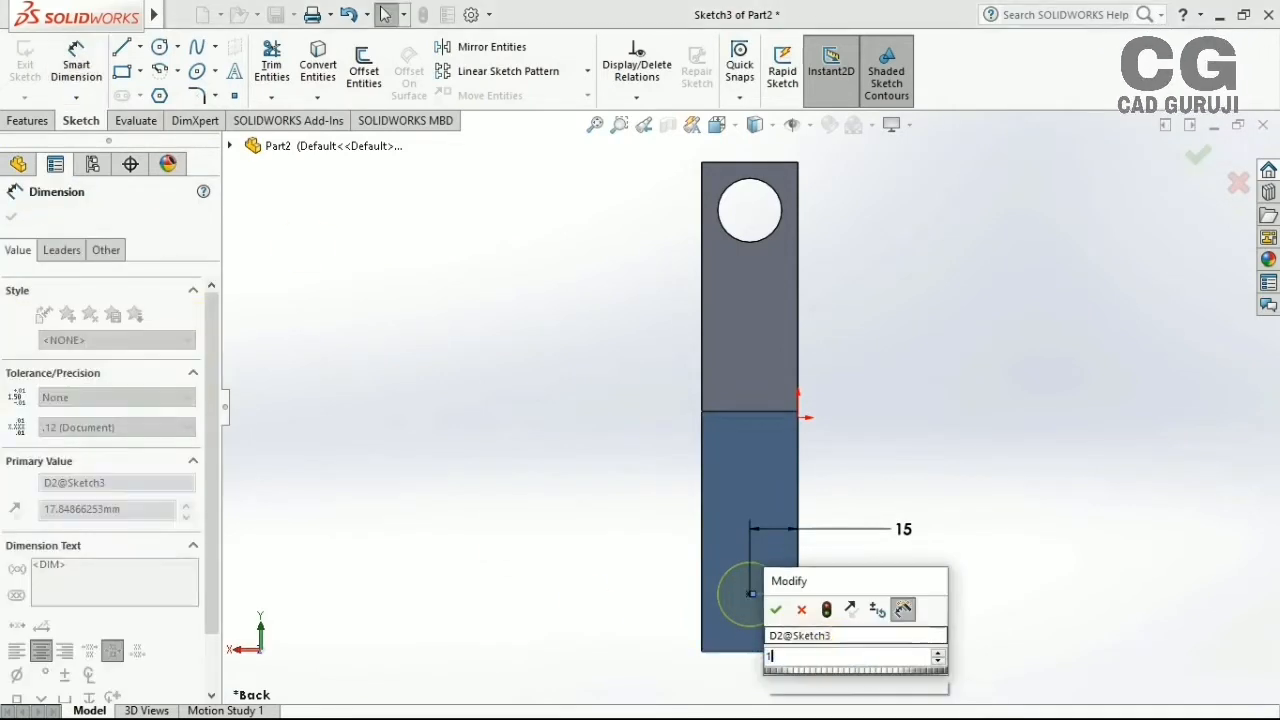
key("Return")
left_click(1197, 162)
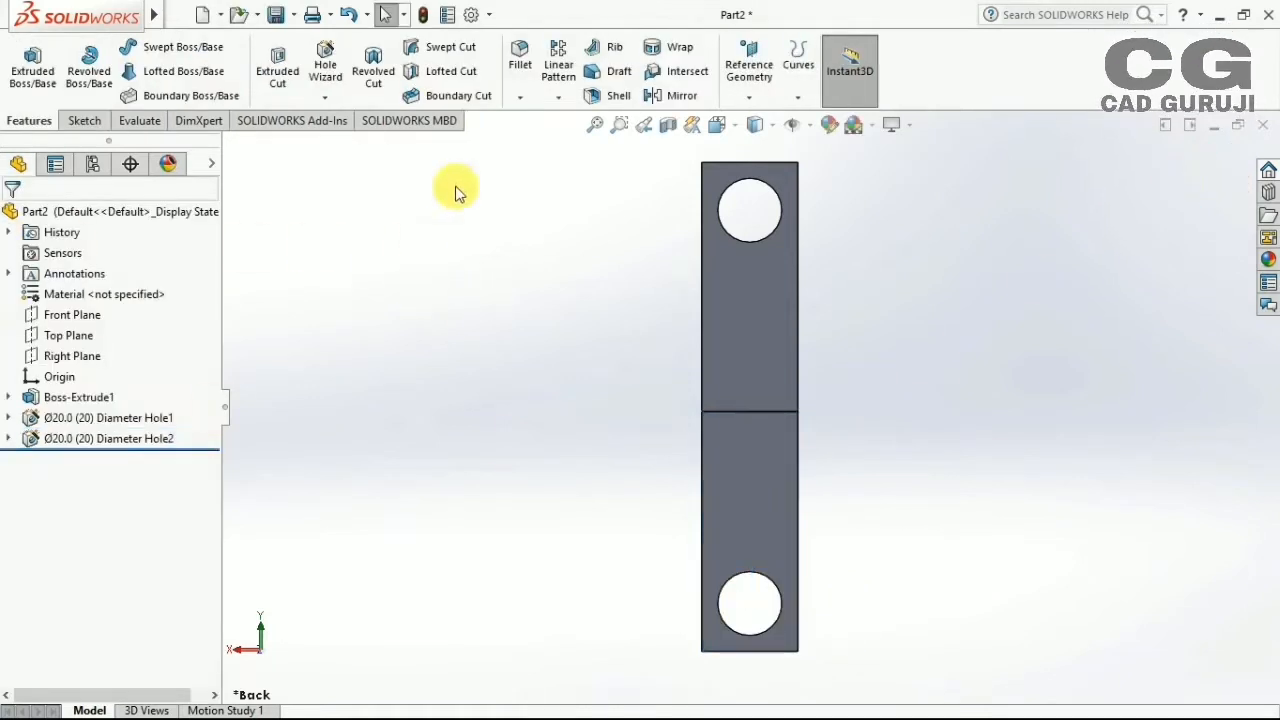
Round the four outer corner edges at the two ends of the bracket with a symmetric 15 mm fillet
middle_click_drag(700, 258, 768, 252)
scroll(769, 251, "up", 4)
scroll(730, 425, "down", 7)
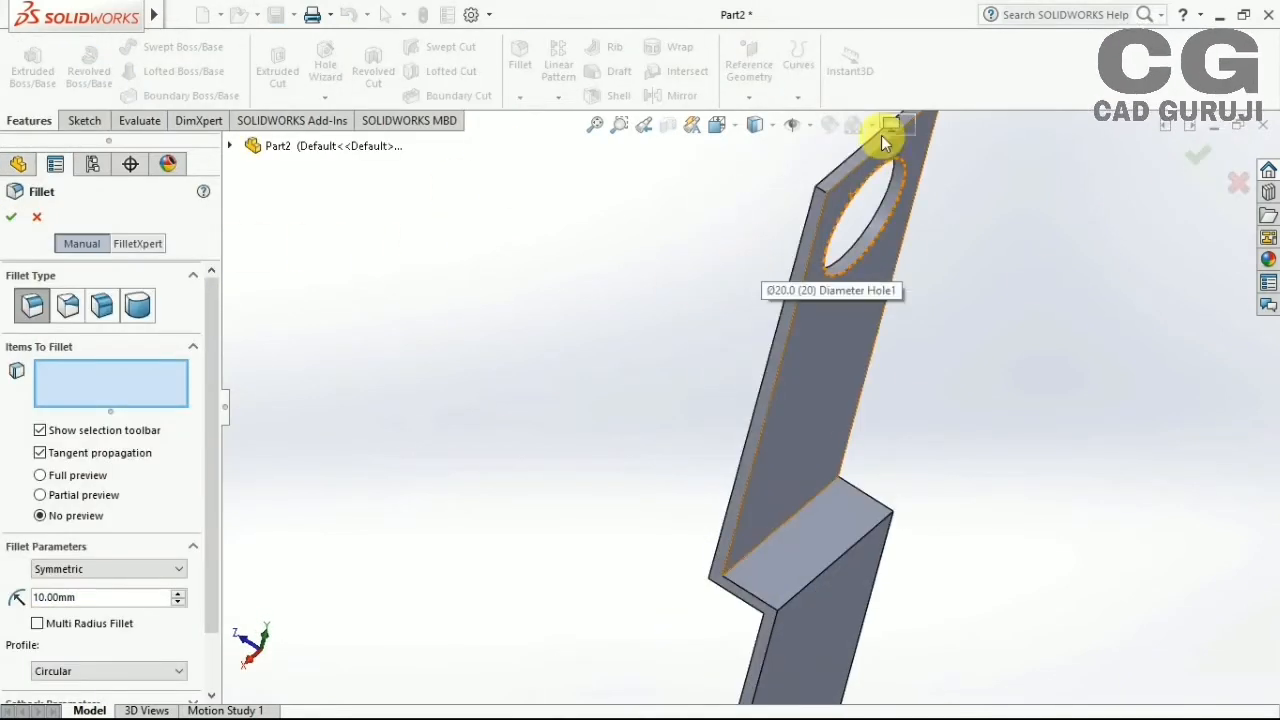
left_click(822, 187)
middle_click_drag(822, 187, 823, 314)
scroll(820, 443, "down", 5)
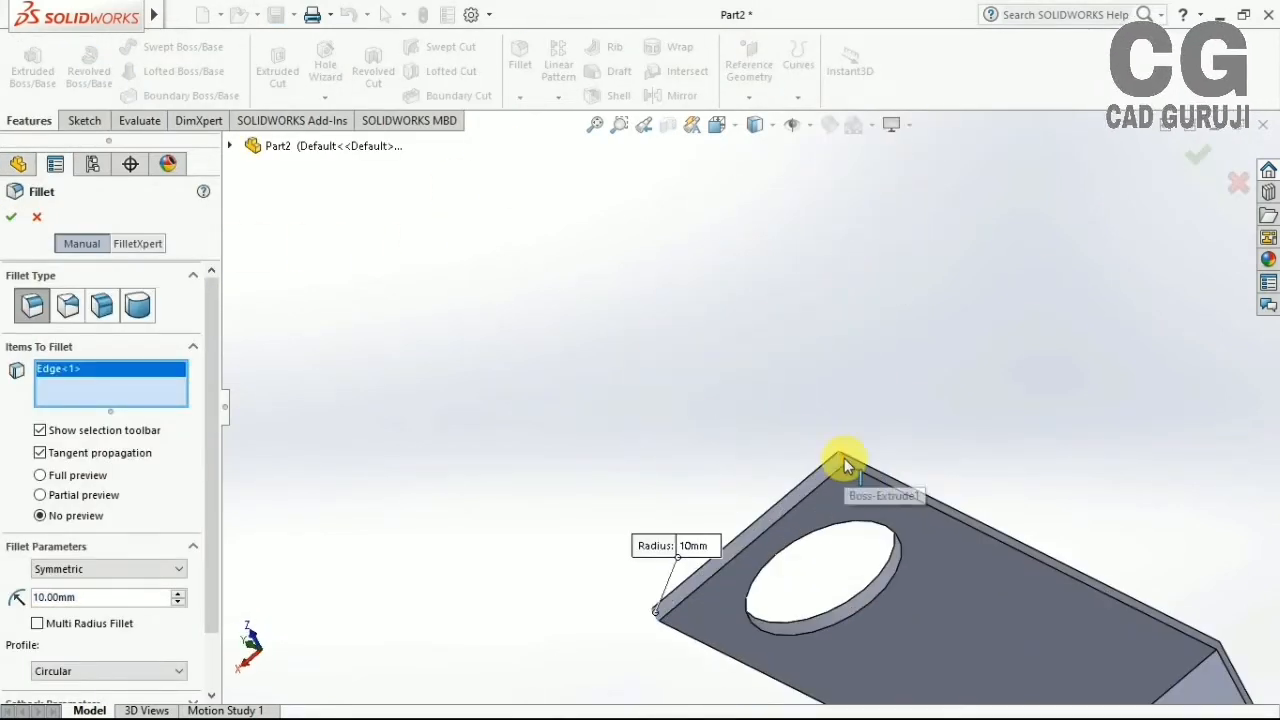
left_click(823, 447)
scroll(784, 471, "up", 3)
scroll(642, 288, "down", 8)
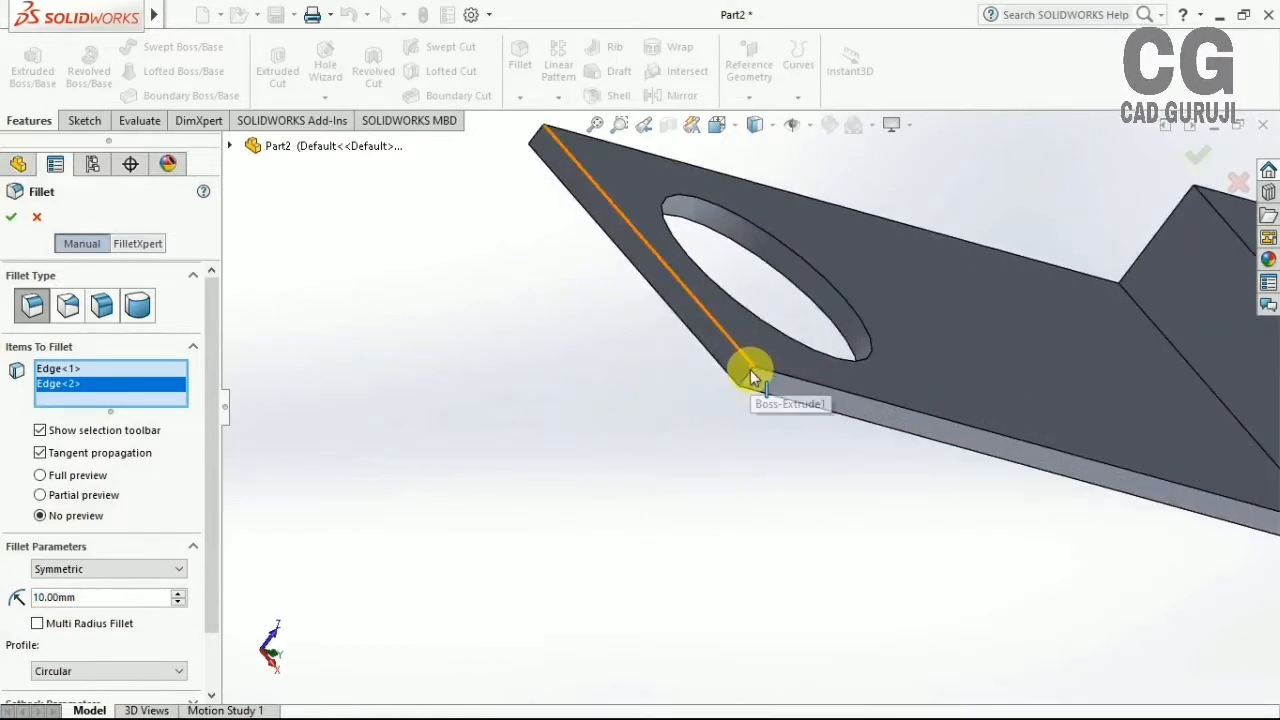
left_click(748, 372)
left_click(550, 148)
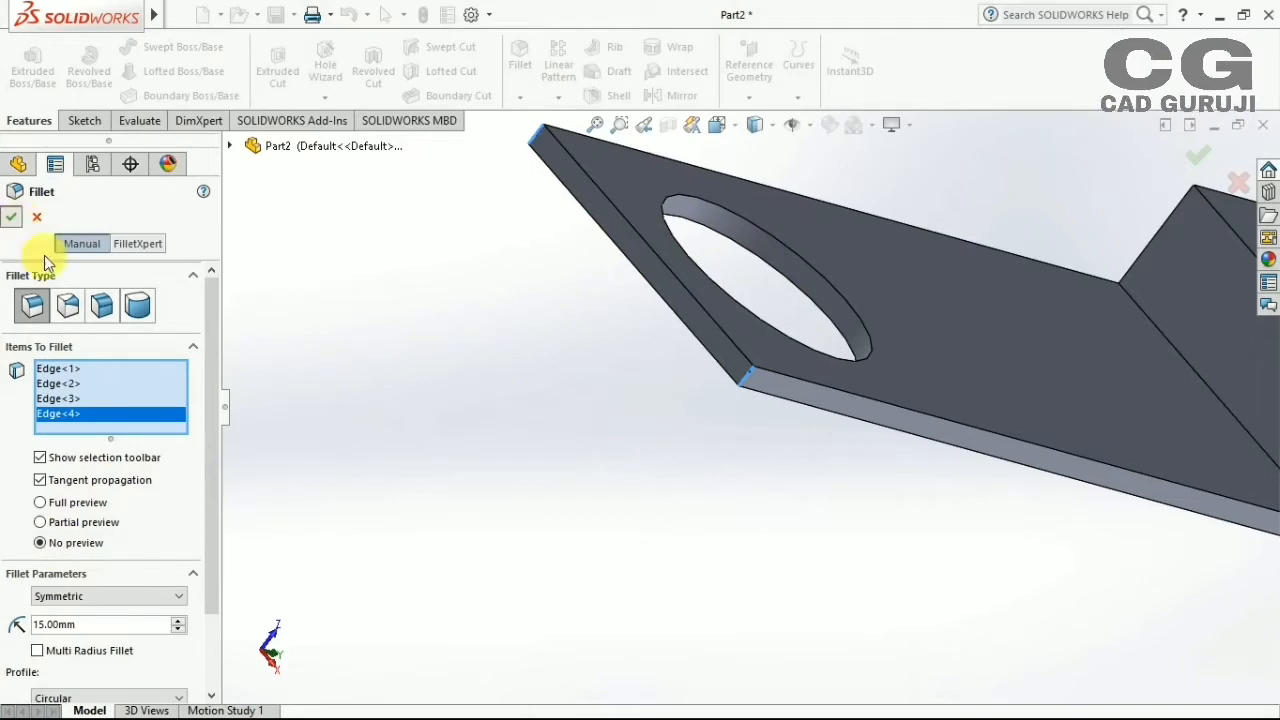
key("Return")
scroll(686, 457, "up", 6)
middle_click_drag(920, 329, 660, 436)
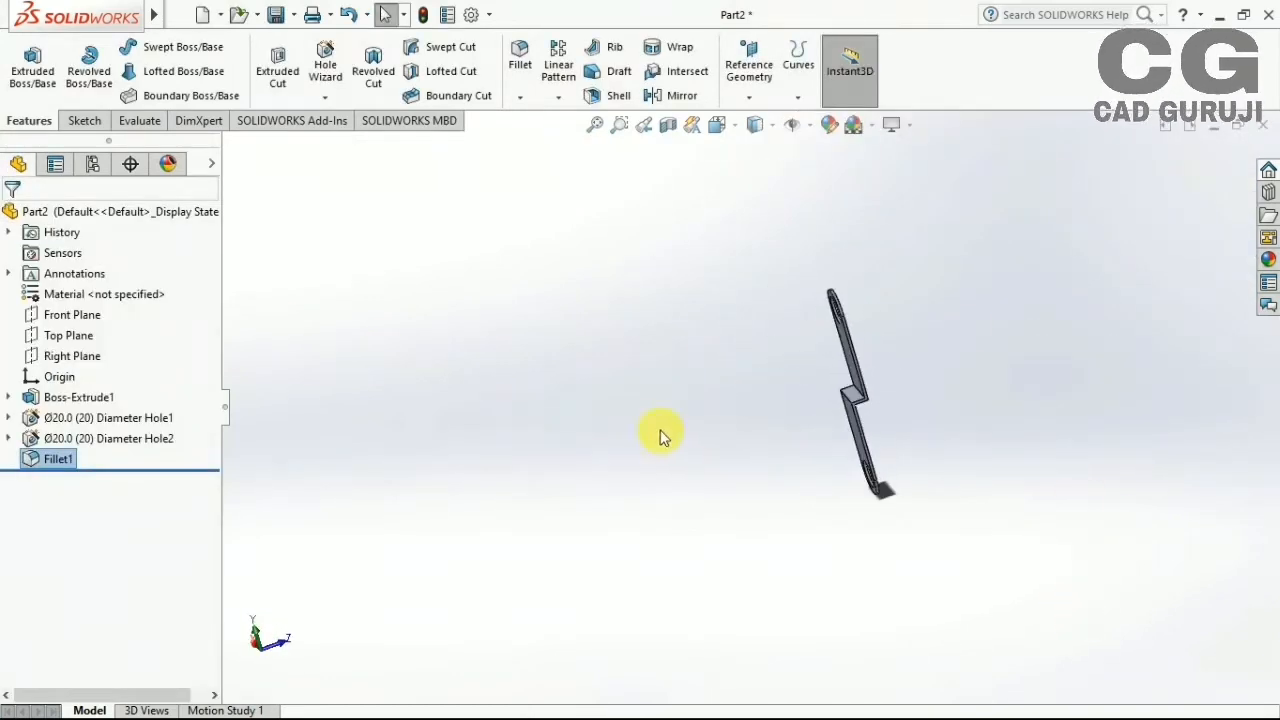
Save the finished bracket part under the name "link 2"
key("ctrl+s")
type("link 2")
key("Return")
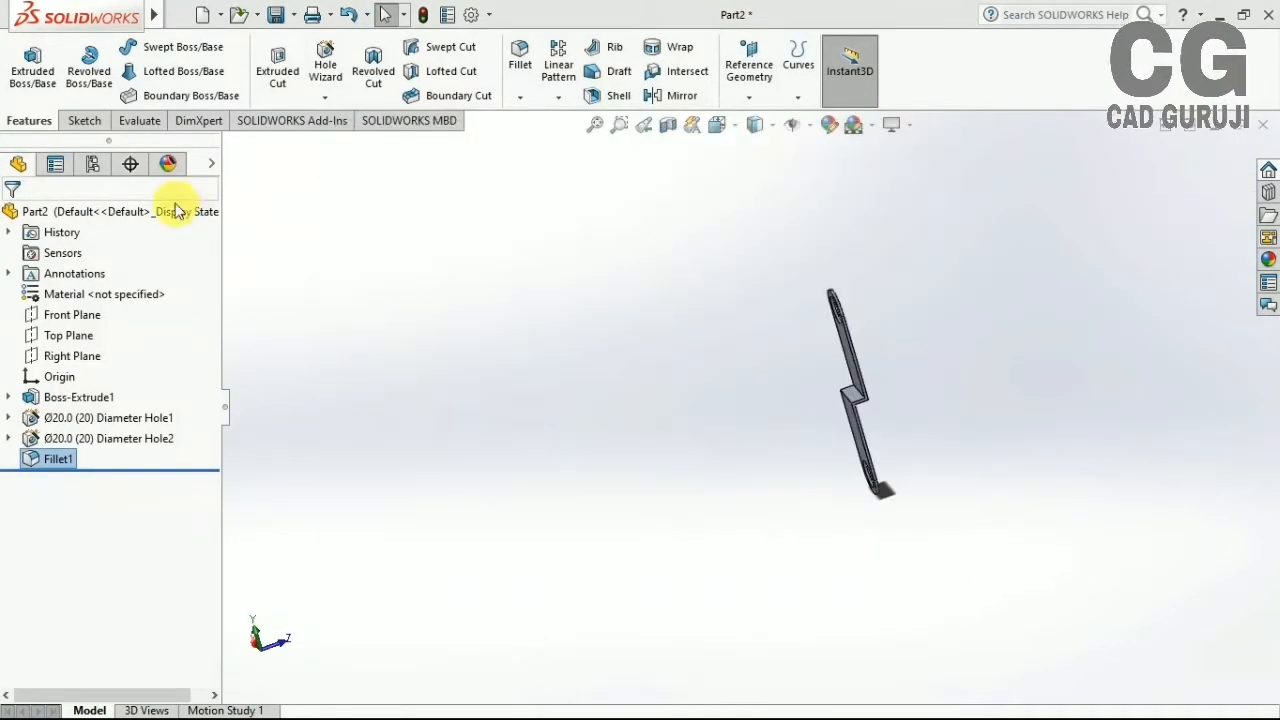
middle_click_drag(755, 347, 843, 537)
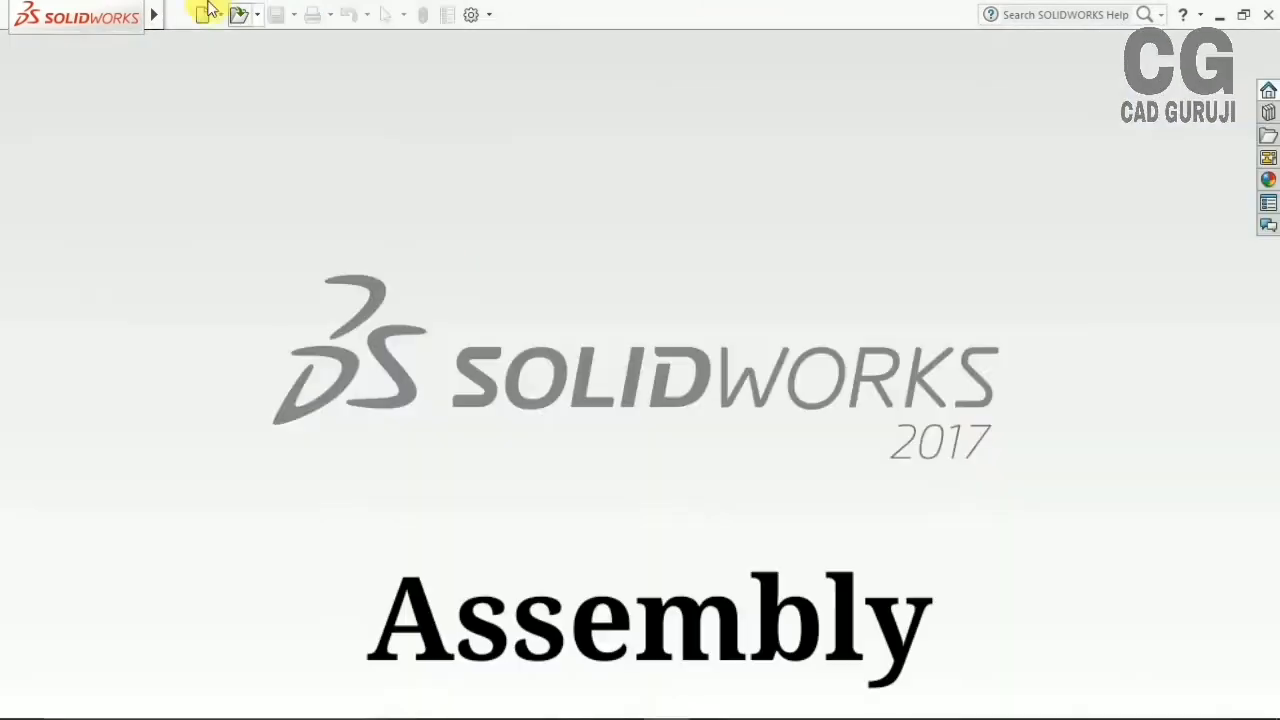
Create a new assembly and load frame.SLDPRT from the onion harvester folder as its first component
left_click(202, 14)
left_click(694, 333)
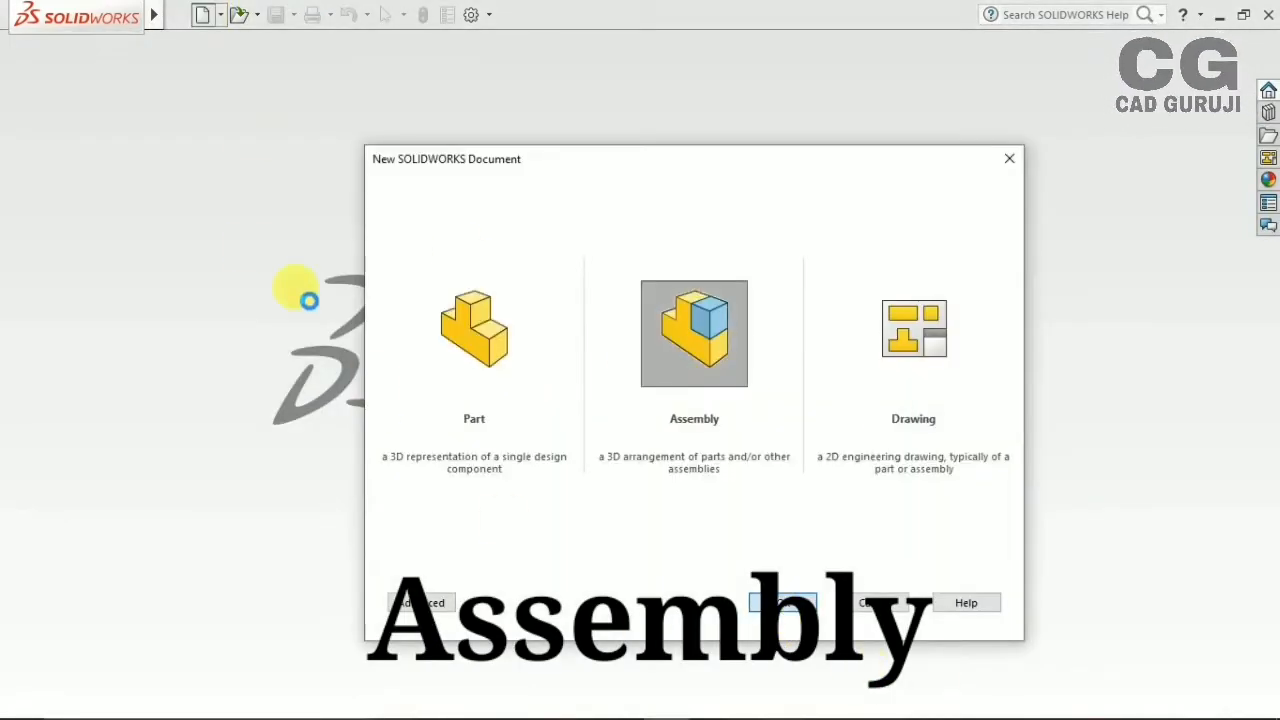
key("Return")
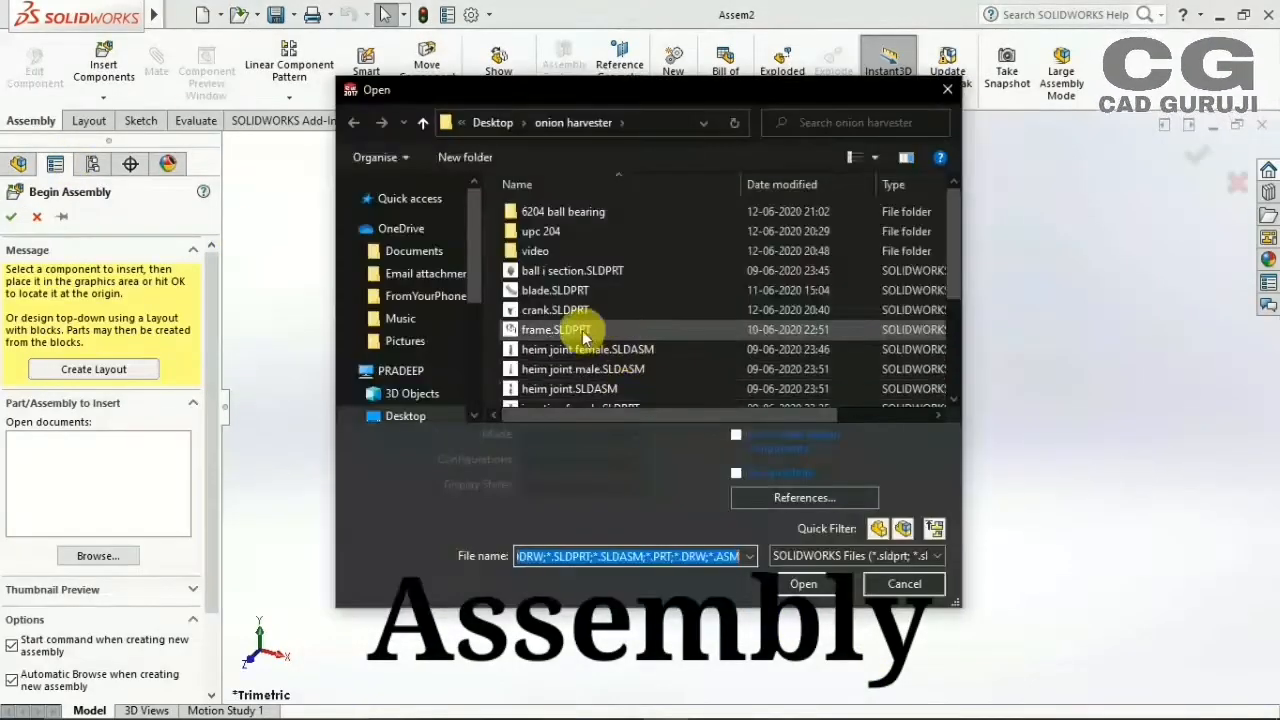
scroll(585, 338, "down", 3)
scroll(554, 339, "up", 3)
left_click(555, 329)
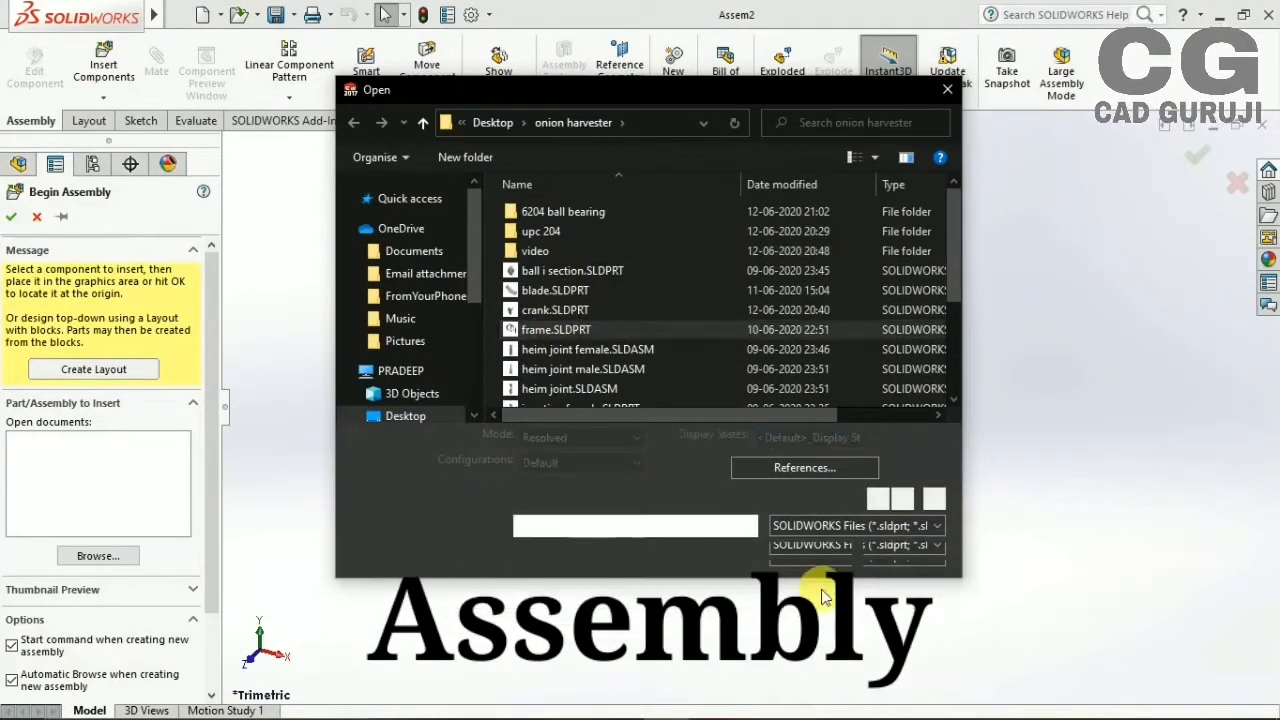
left_click(813, 557)
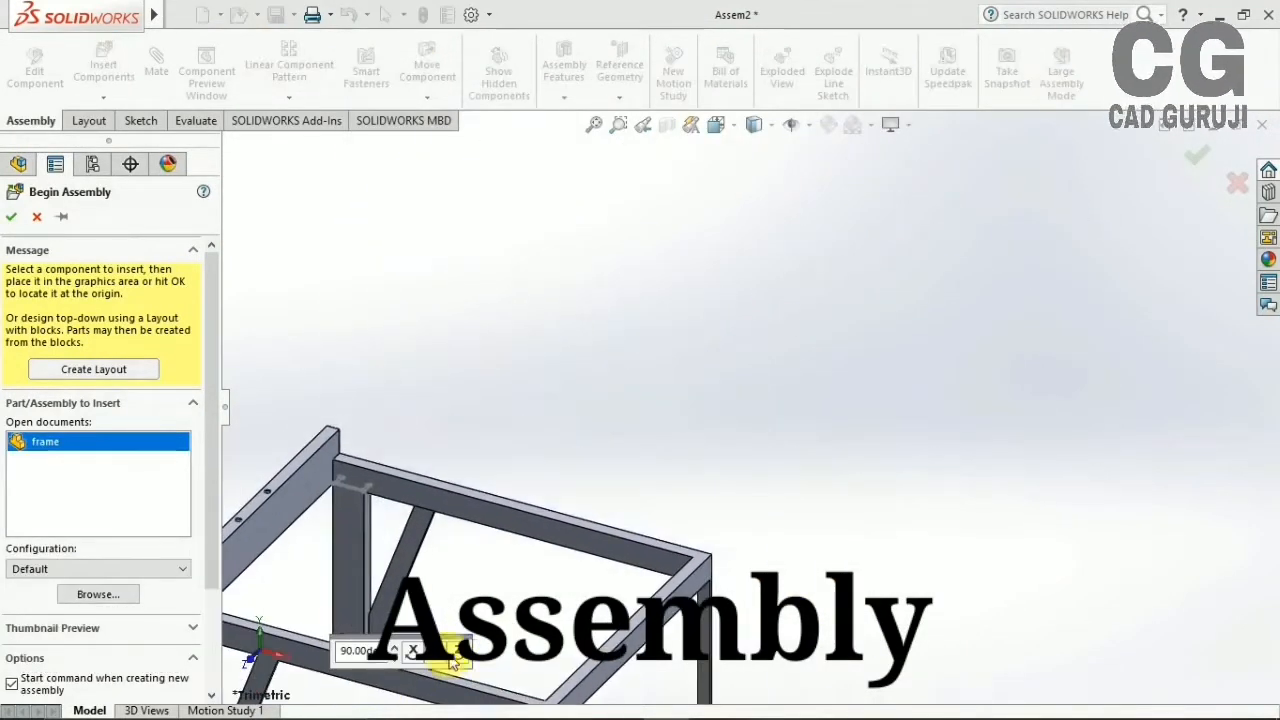
Rotate the frame in 90° increments until it stands upright on its legs and place it in the assembly
left_click(456, 654)
left_click(458, 655)
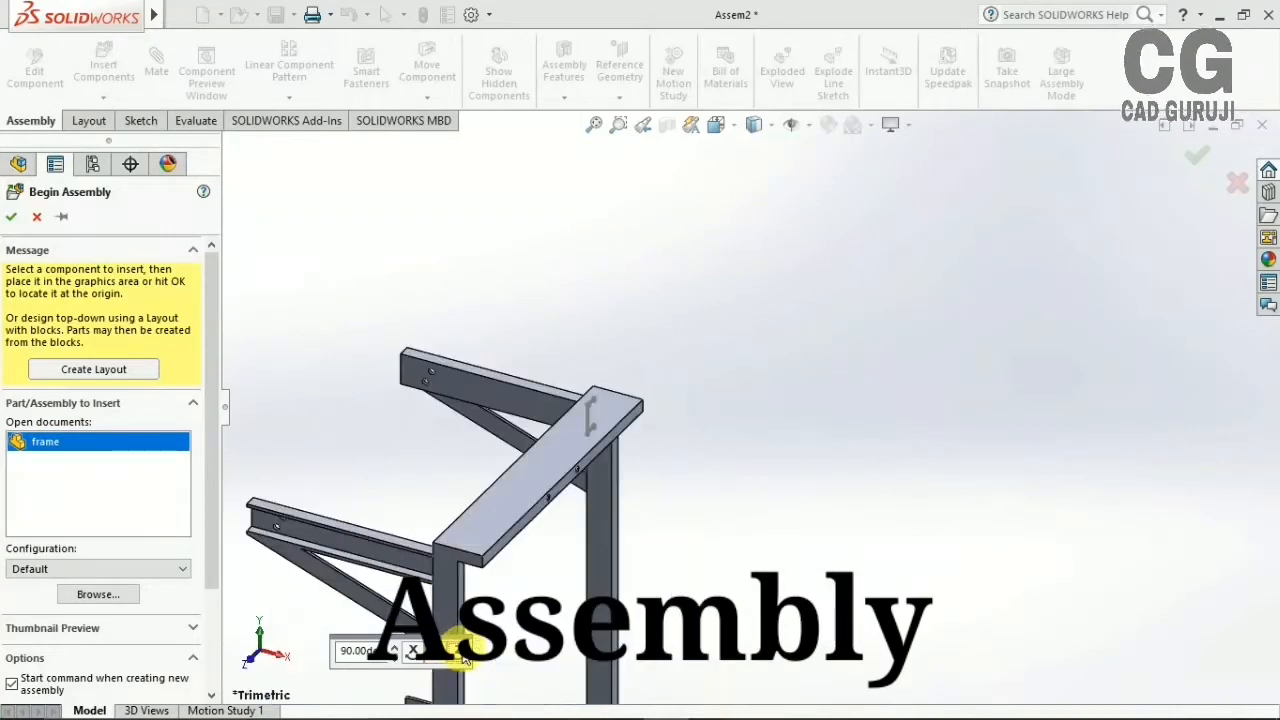
left_click(458, 655)
left_click(458, 655)
left_click(766, 414)
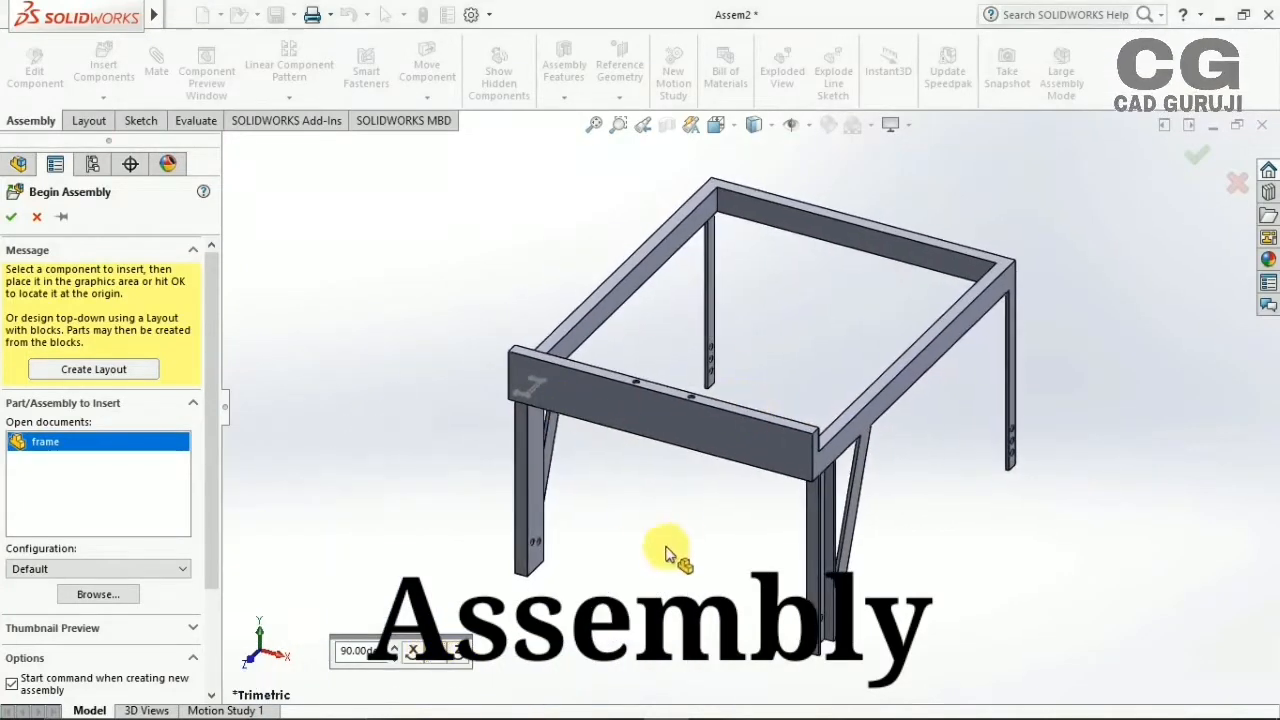
Locate the sketch shown on the frame's front beam within the component's feature tree and check its available options
middle_click_drag(668, 553, 543, 423)
right_click(548, 402)
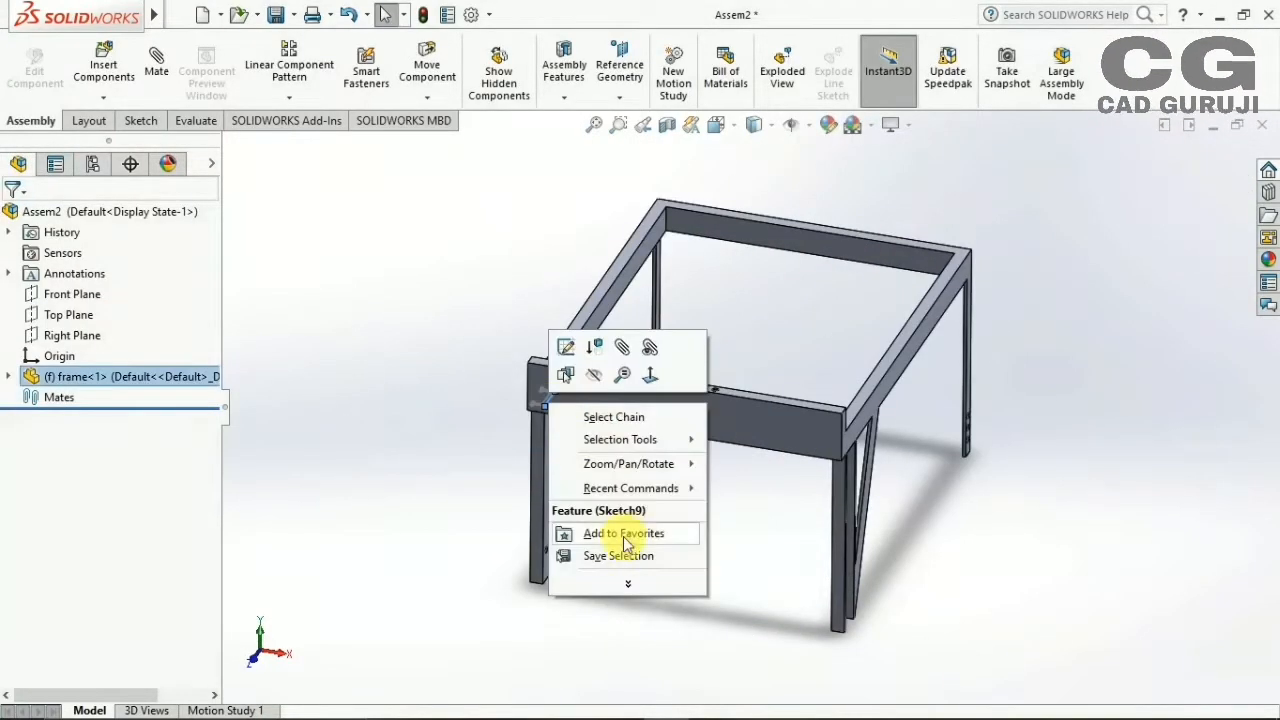
mouse_move(628, 583)
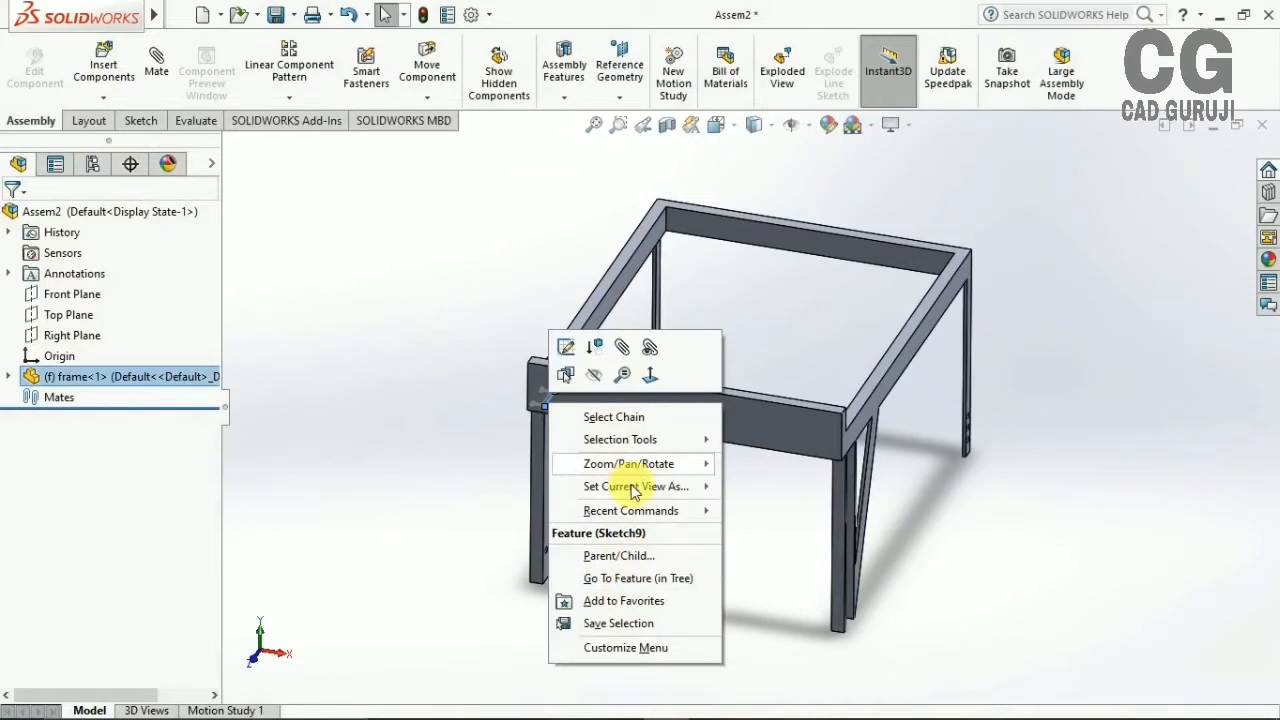
left_click(442, 383)
left_click(9, 377)
left_click(548, 399)
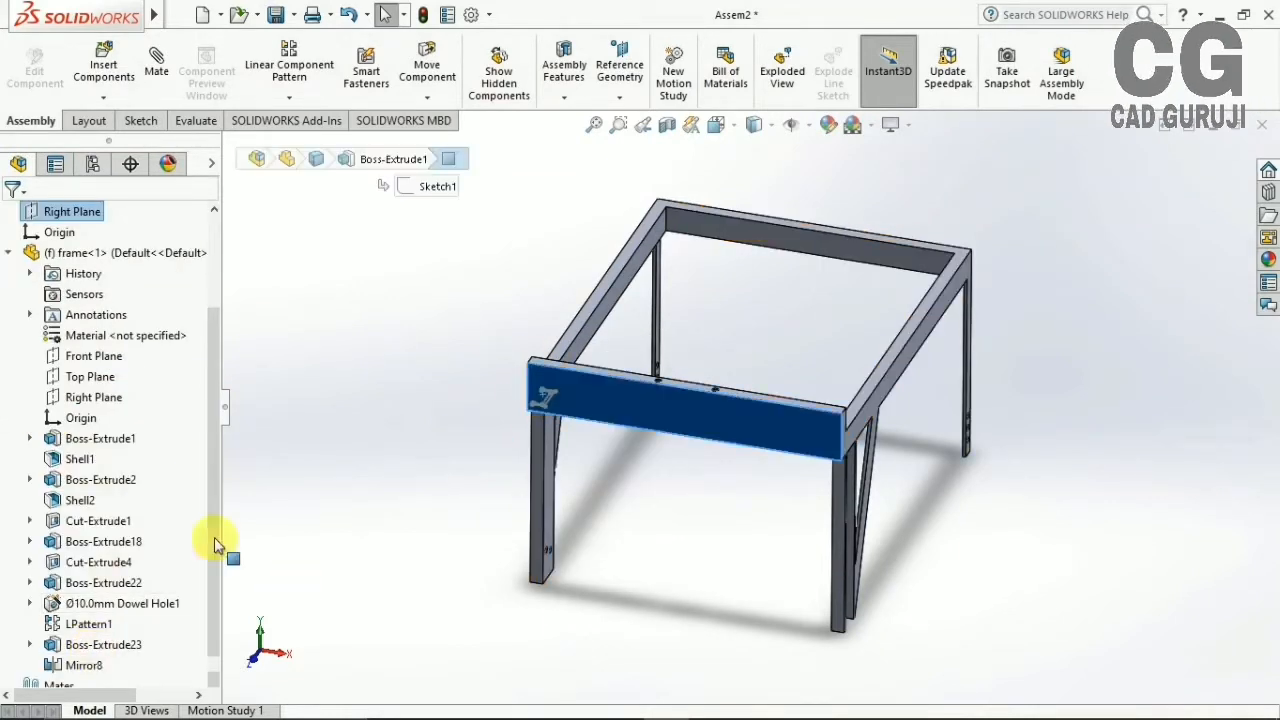
scroll(135, 473, "down", 1)
left_click(549, 403)
left_click(549, 403)
scroll(143, 448, "down", 1)
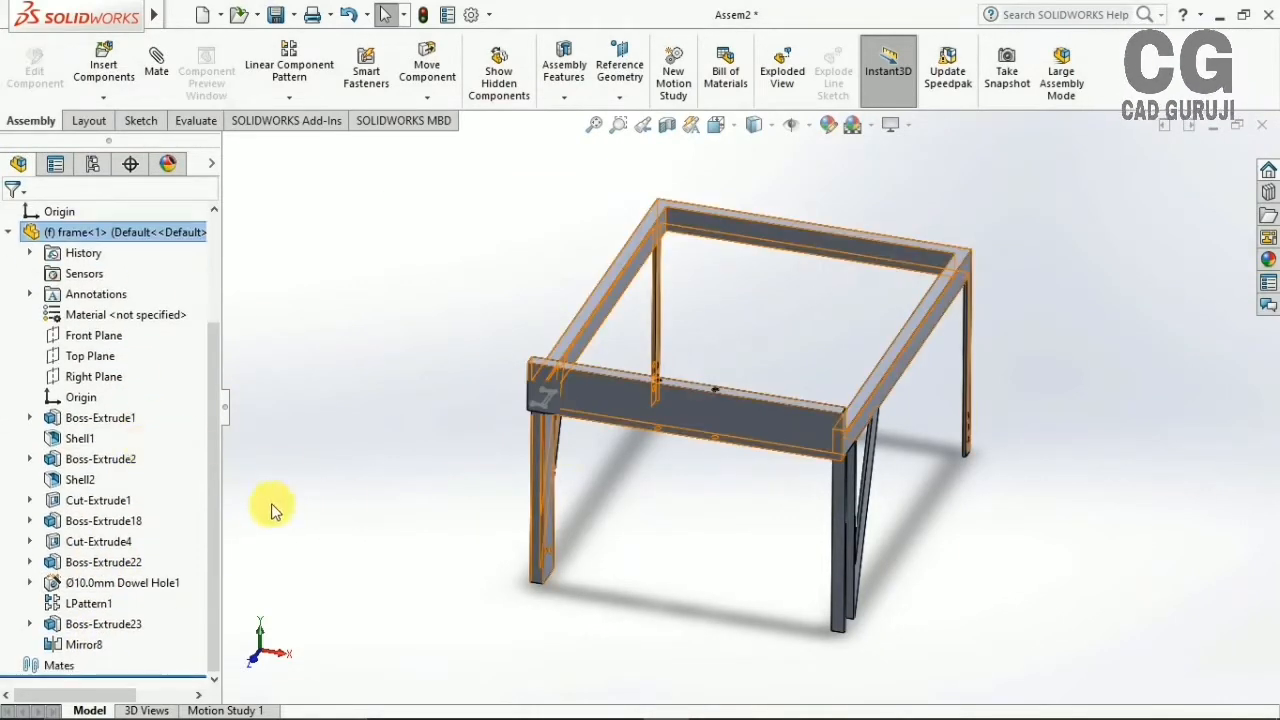
left_click(275, 510)
left_click(557, 512)
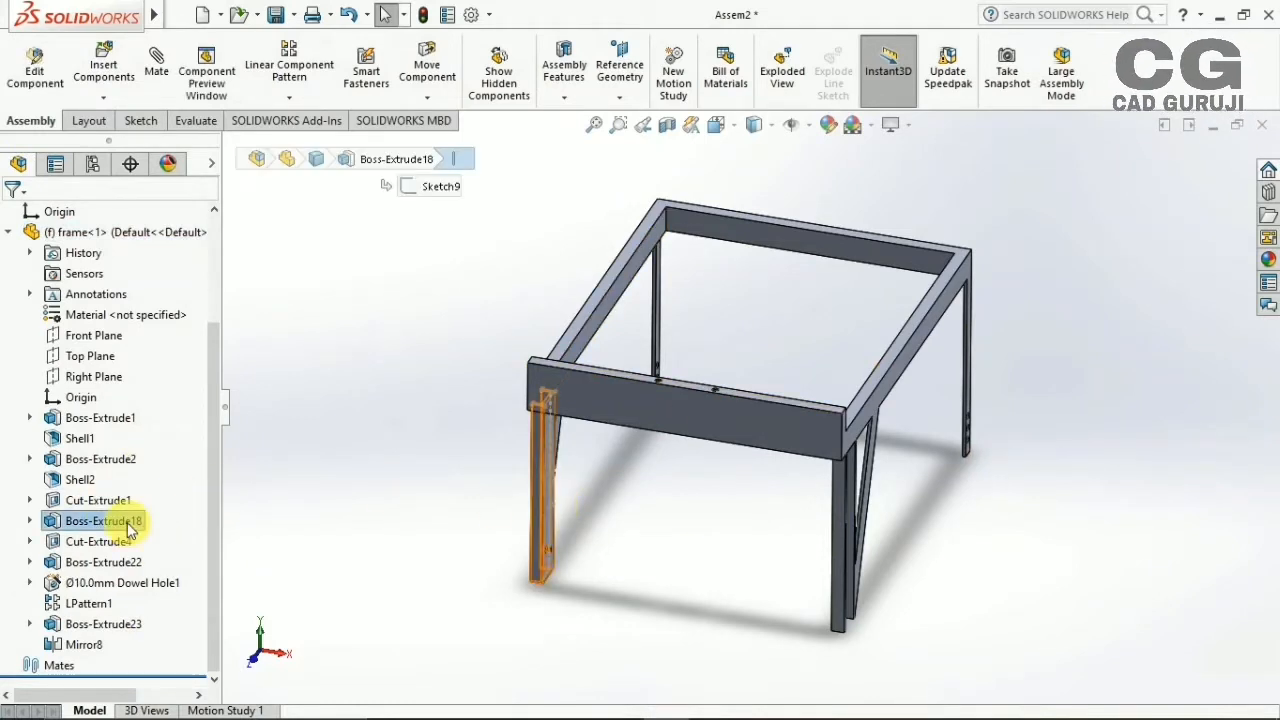
left_click(74, 521)
right_click(98, 542)
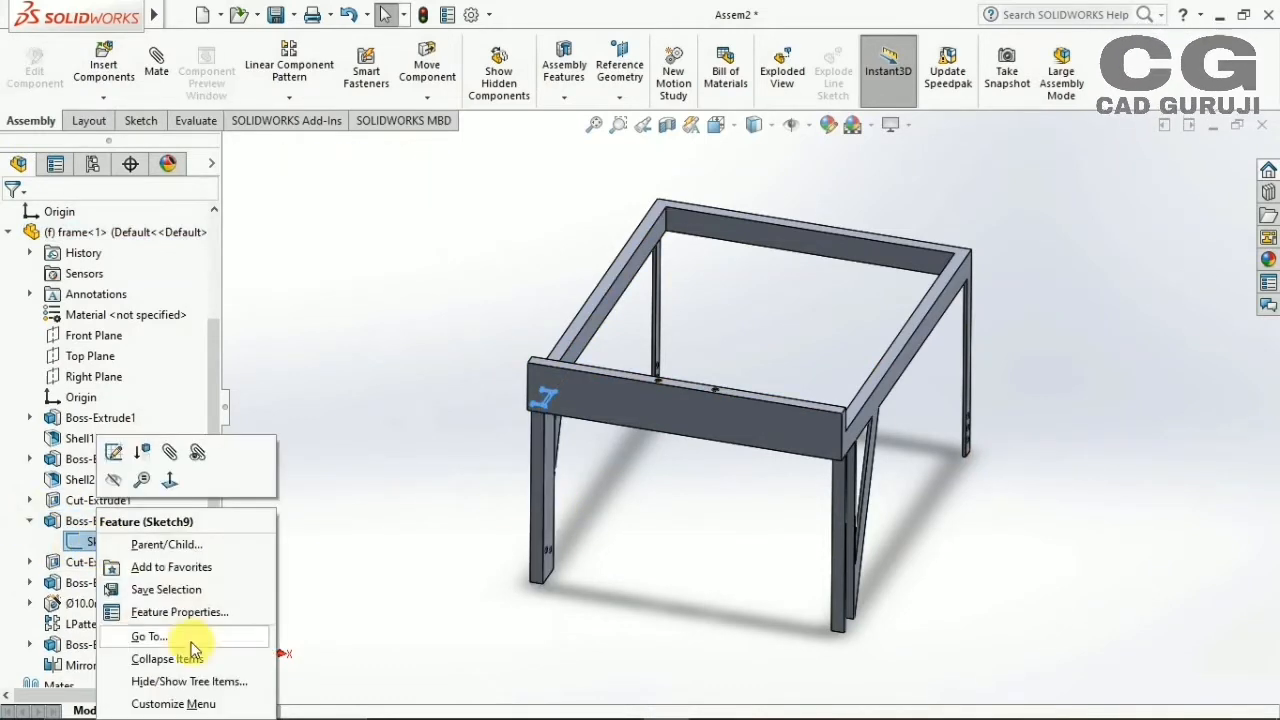
left_click(370, 585)
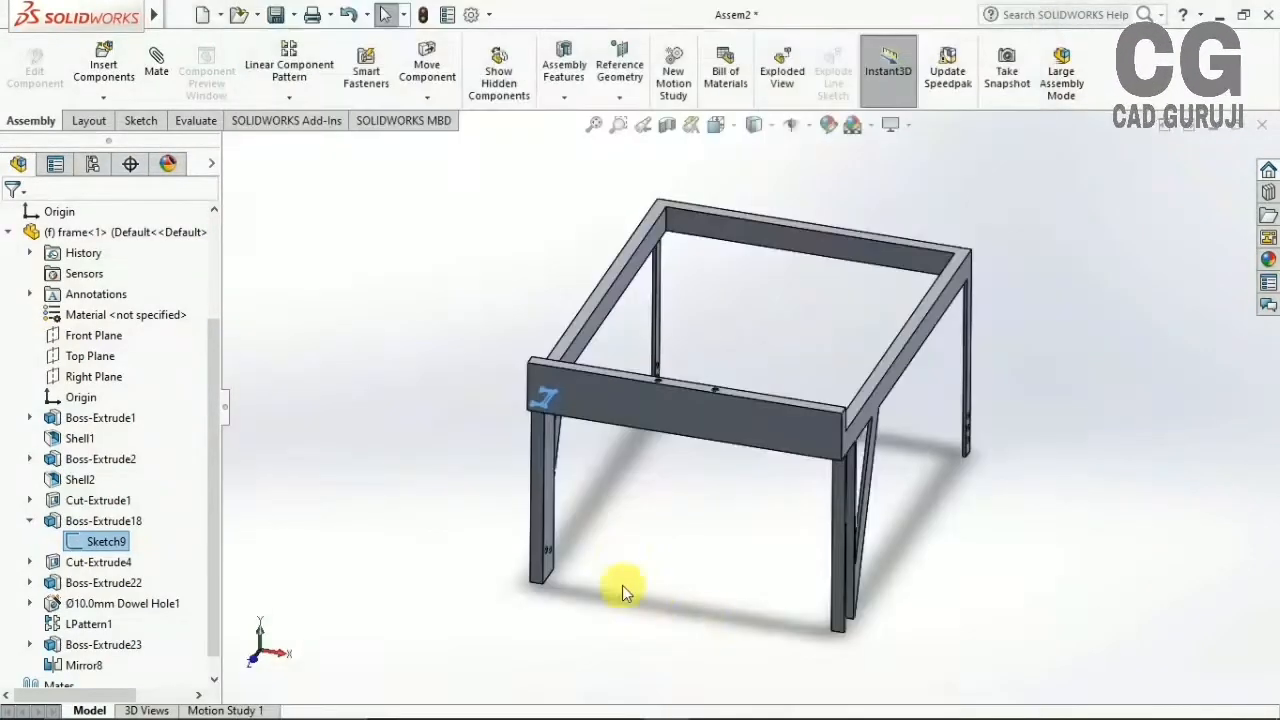
left_click(8, 232)
Insert blade.SLDPRT from the onion harvester folder and place it near the frame's front legs
middle_click_drag(806, 616, 510, 525)
left_click(104, 62)
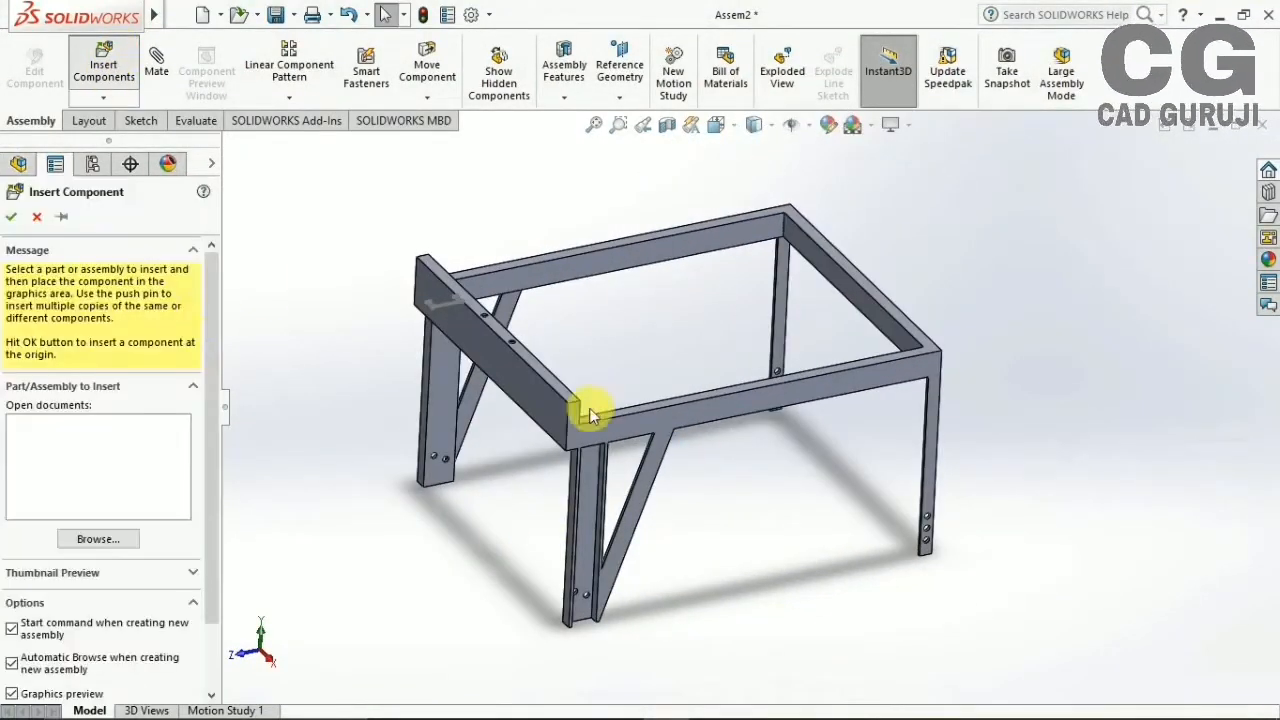
scroll(545, 375, "down", 2)
scroll(555, 290, "up", 2)
left_click(555, 290)
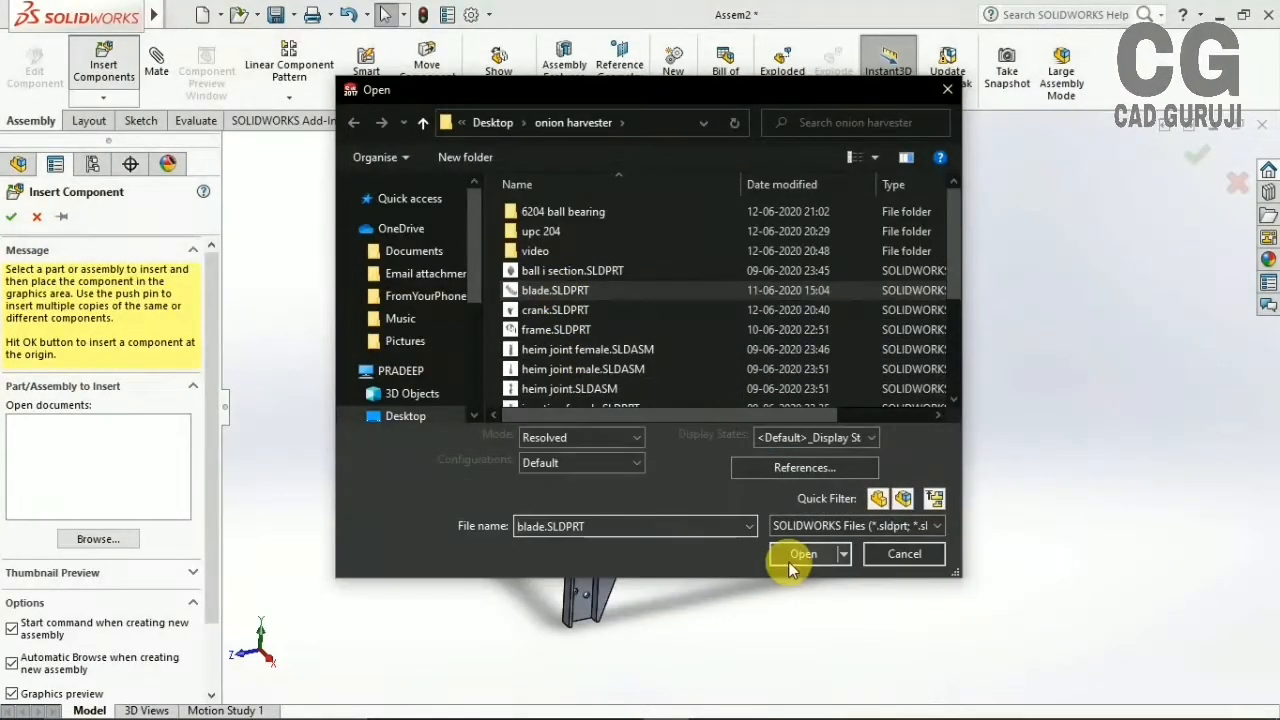
left_click(800, 583)
middle_click_drag(550, 515, 565, 548)
left_click(522, 548)
Move the blade freely to sit just in front of the frame's front legs
left_click_drag(446, 517, 371, 530)
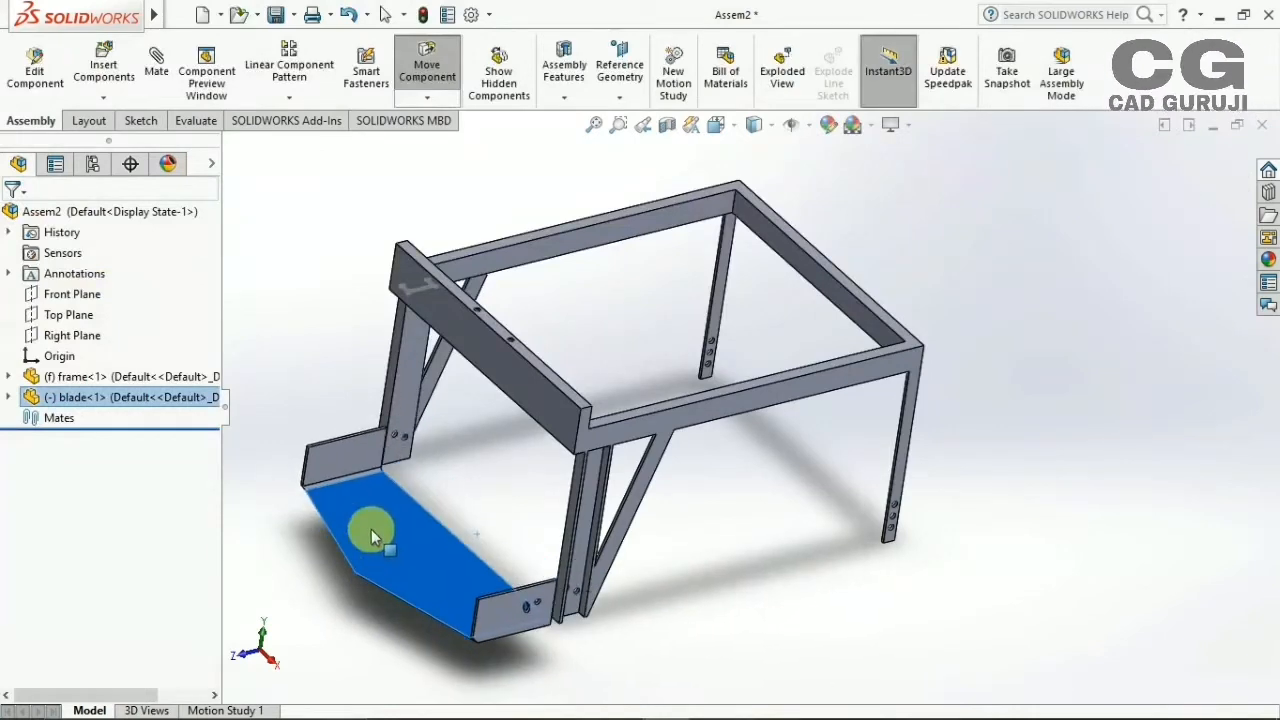
middle_click_drag(560, 560, 499, 568)
left_click(737, 482)
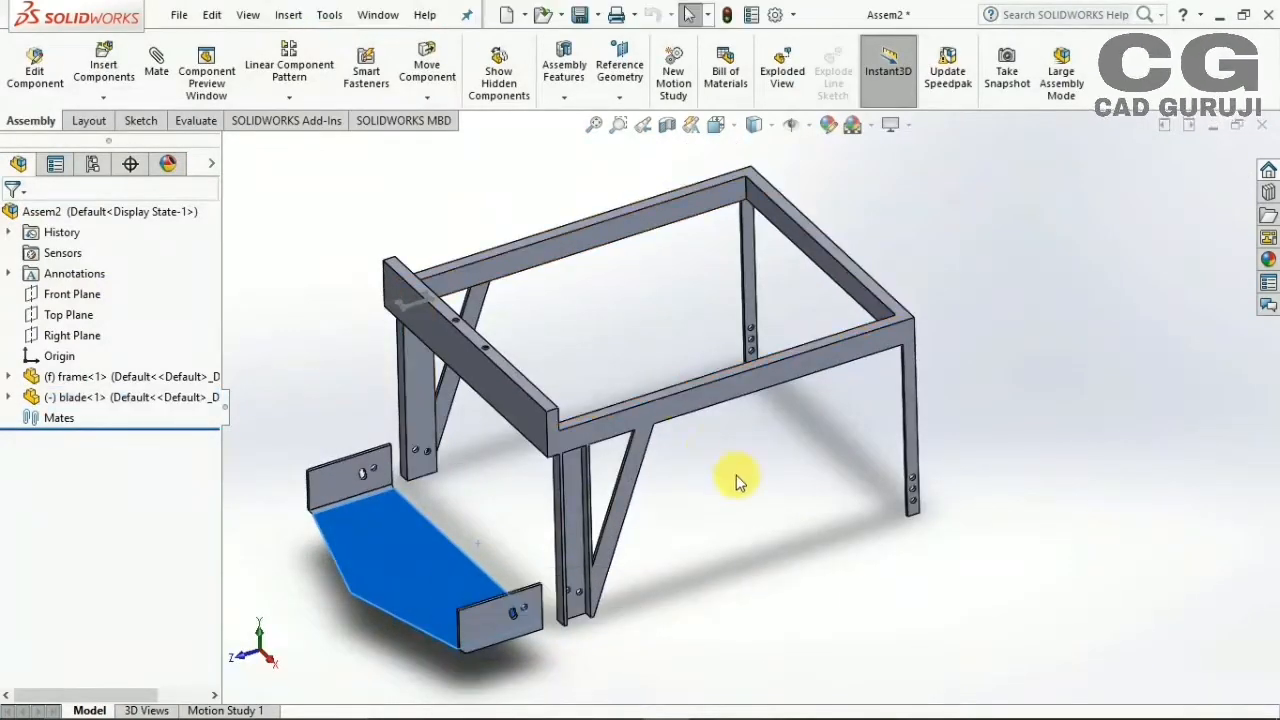
left_click(308, 396)
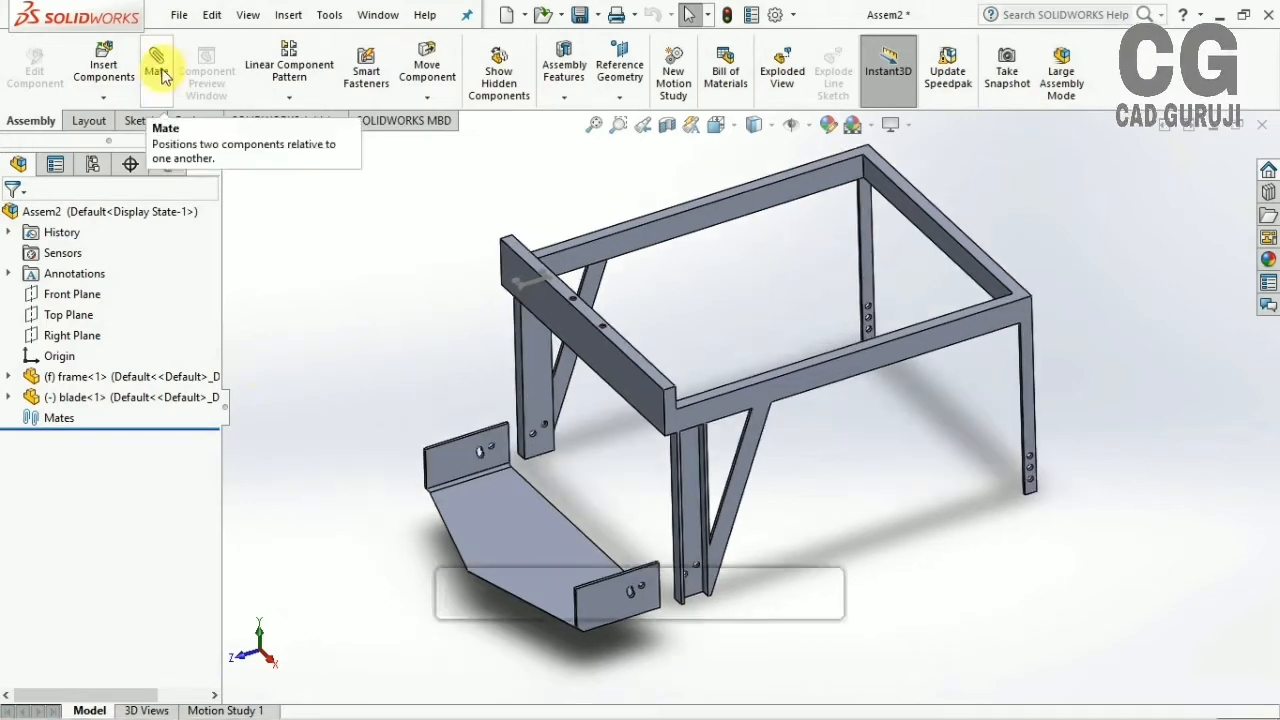
left_click(132, 66)
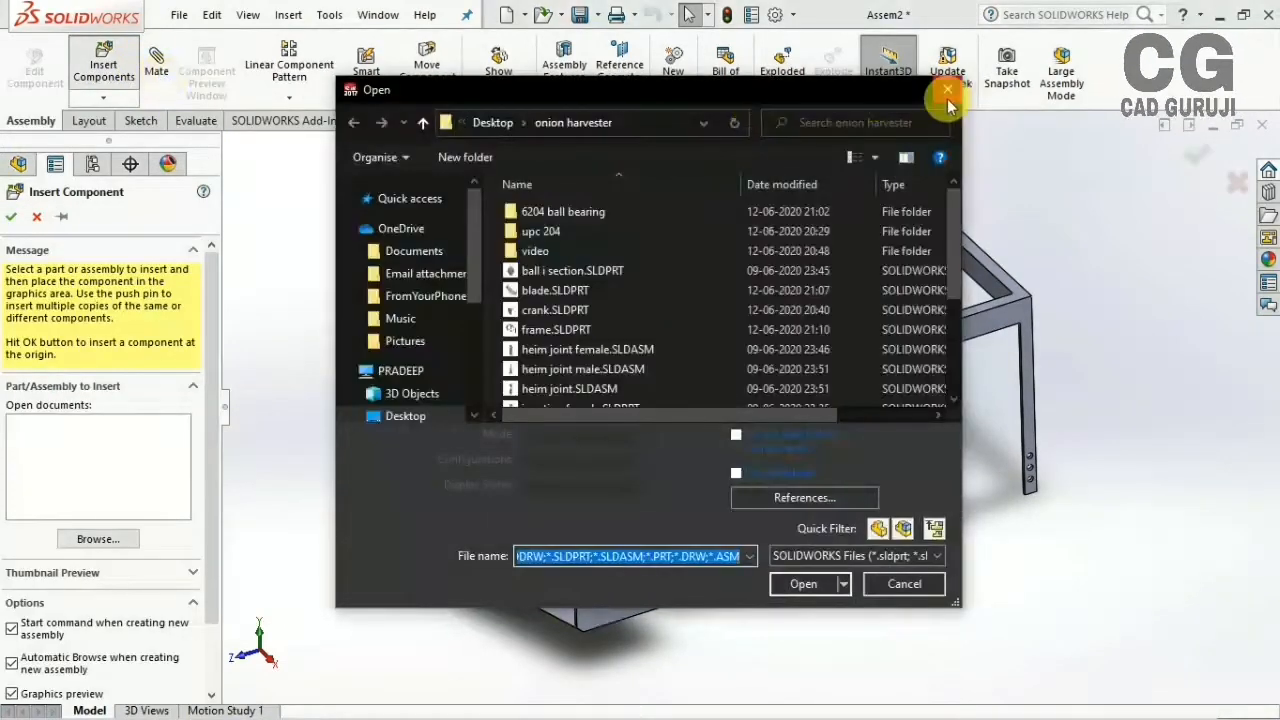
left_click(950, 96)
key("Escape")
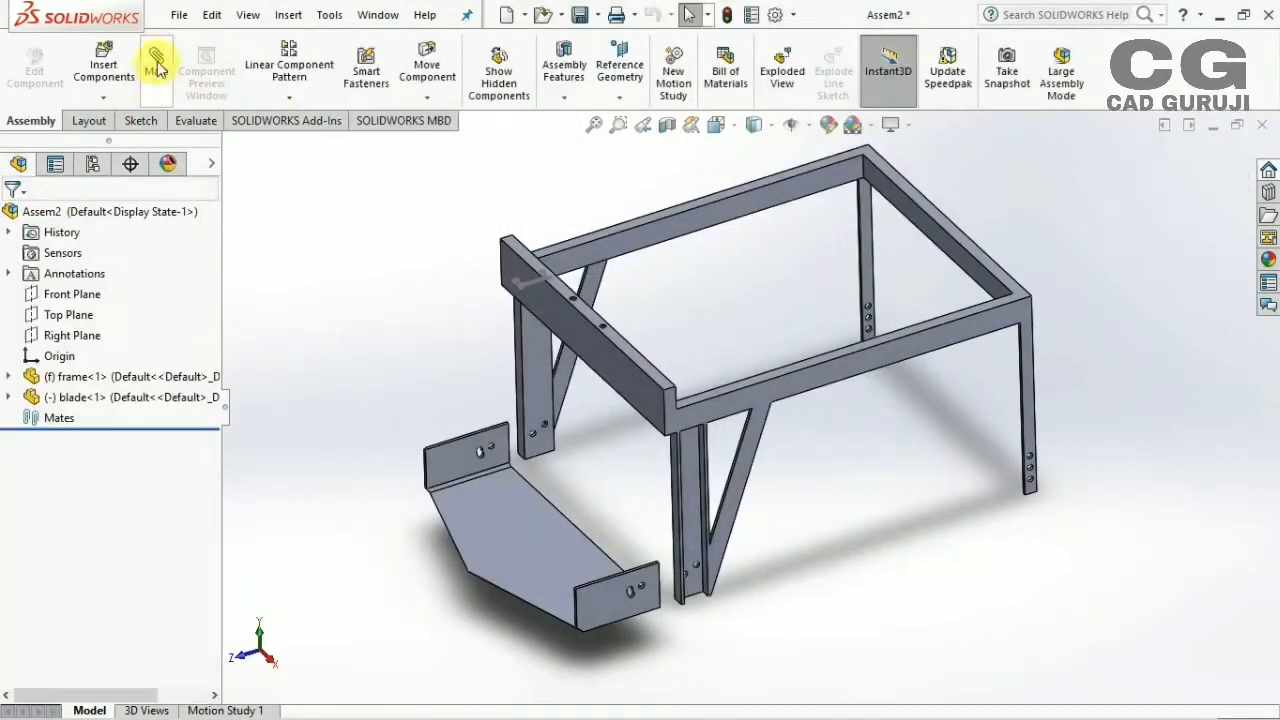
Add a concentric mate between the round hole in the blade's side plate and the matching hole in the frame's front leg
scroll(526, 443, "down", 3)
scroll(568, 448, "up", 3)
scroll(640, 457, "up", 2)
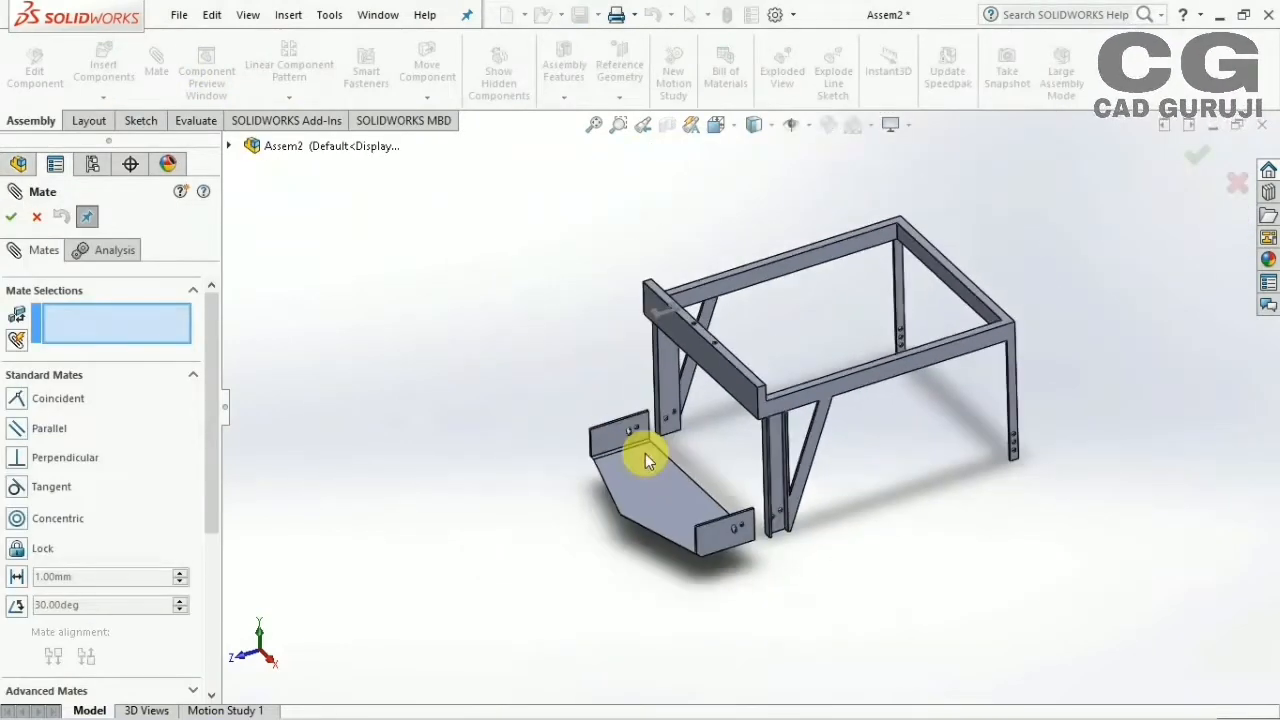
scroll(652, 455, "down", 10)
scroll(689, 376, "down", 1)
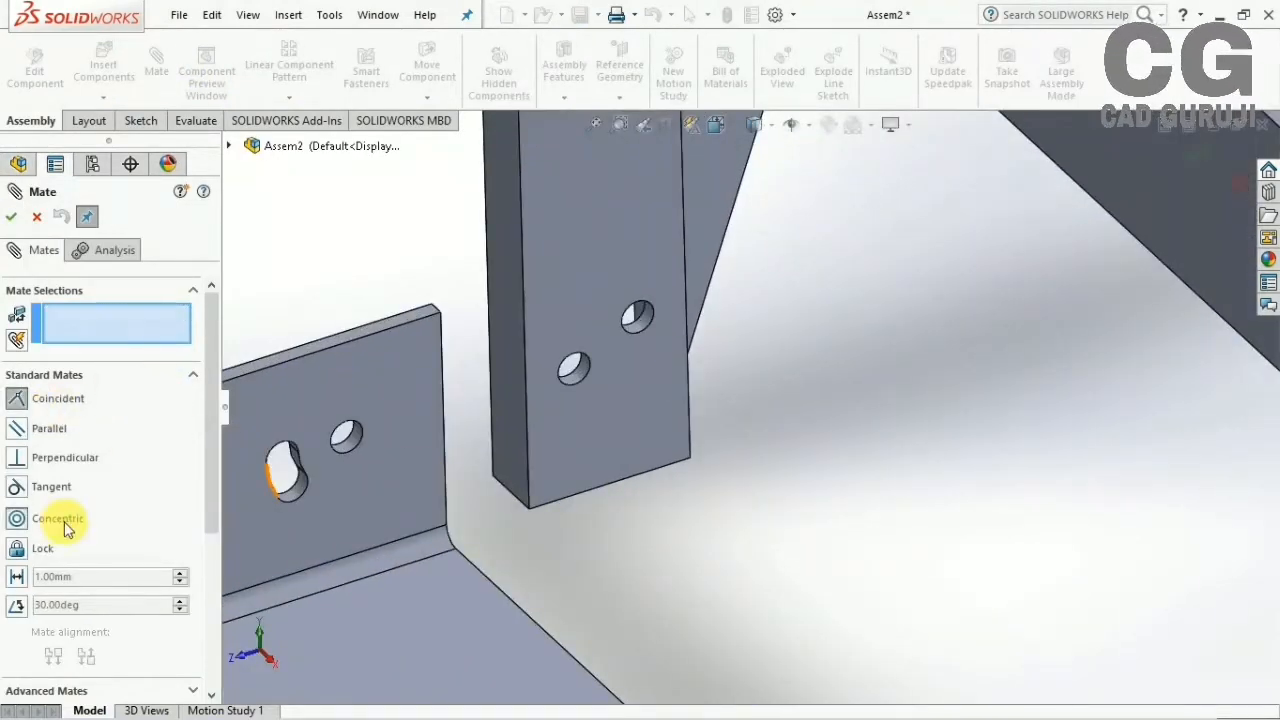
left_click(346, 435)
left_click(640, 320)
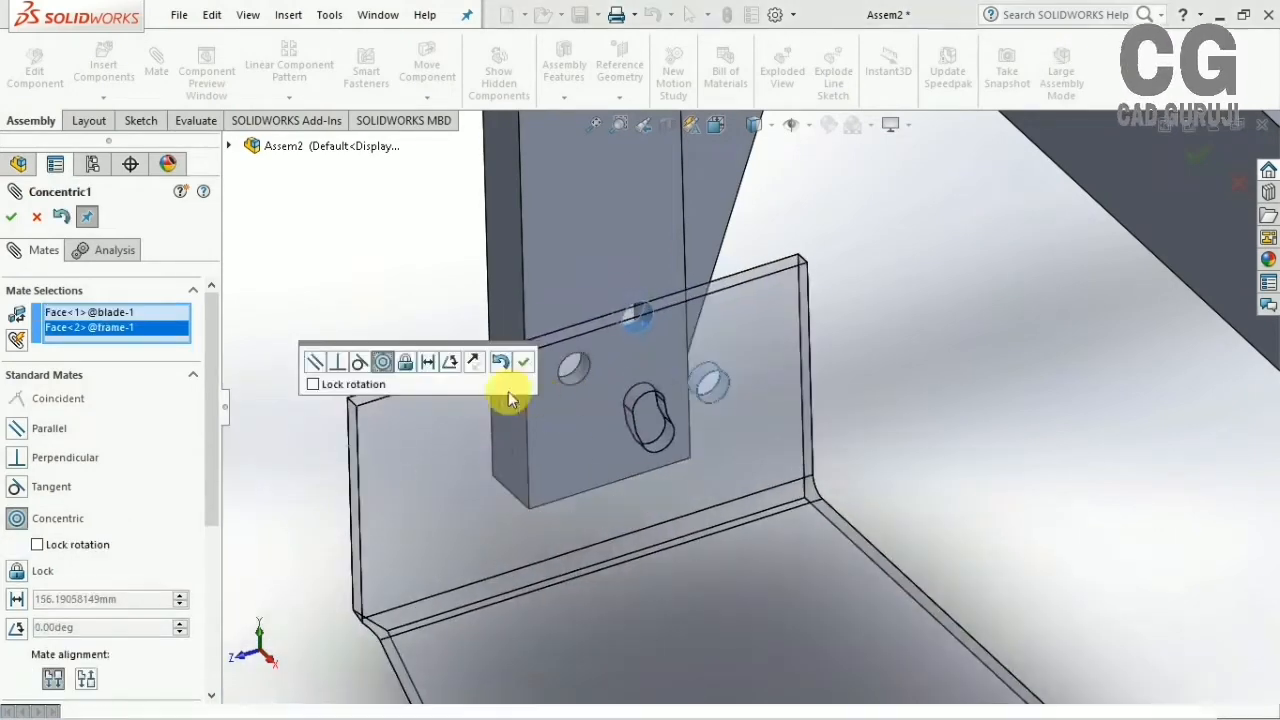
left_click(10, 217)
Add a coincident mate between the frame front leg's face and the adjoining face of the blade's side plate
scroll(451, 486, "up", 6)
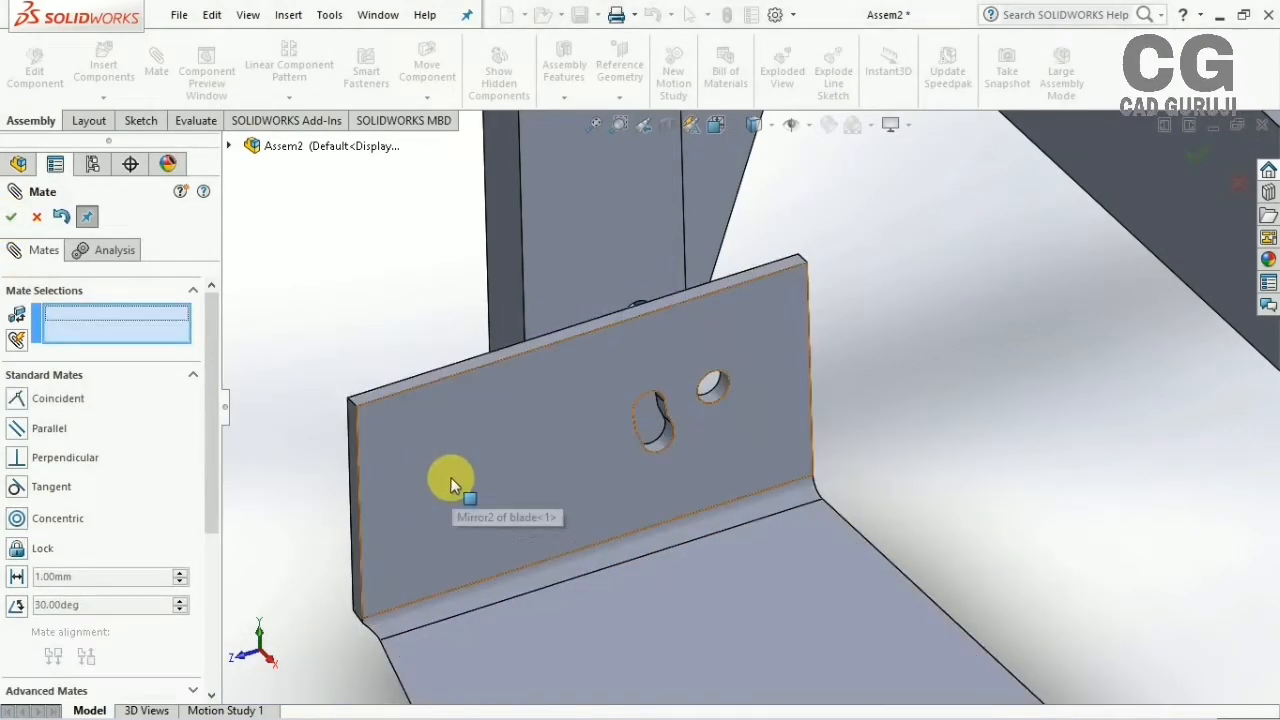
middle_click_drag(563, 506, 745, 608)
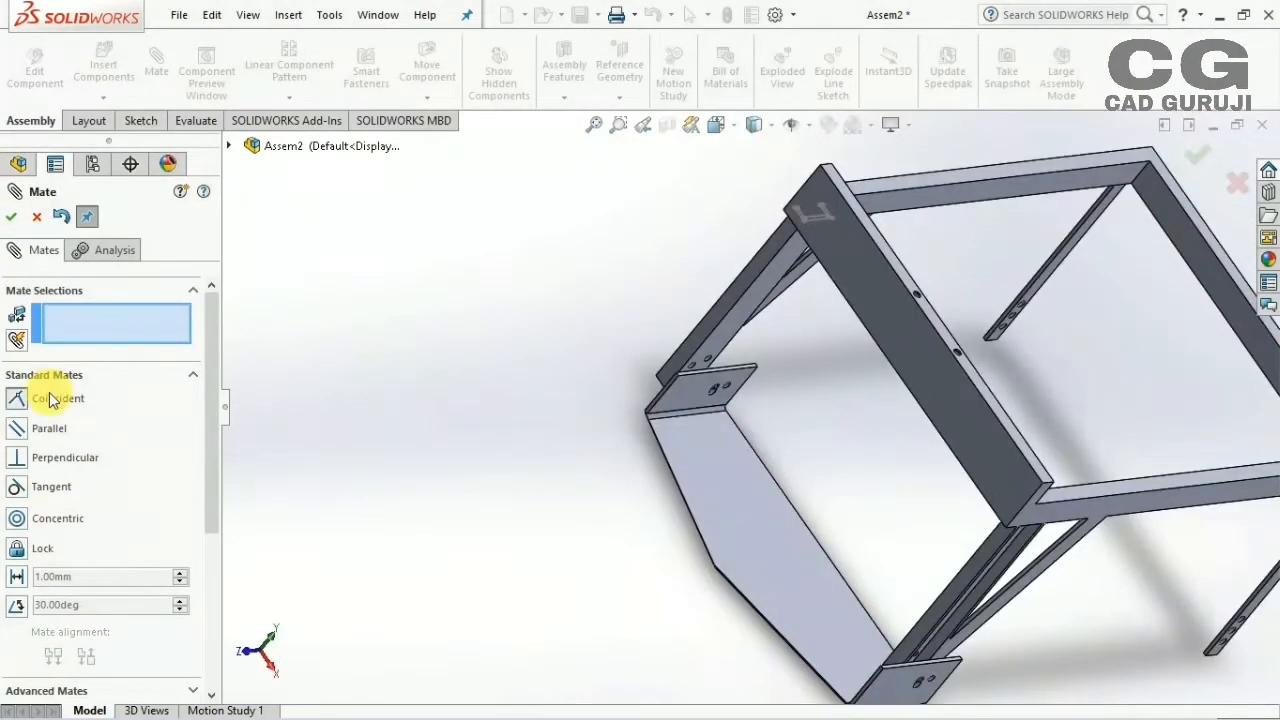
scroll(714, 357, "down", 6)
left_click(766, 440)
middle_click_drag(754, 514, 815, 636)
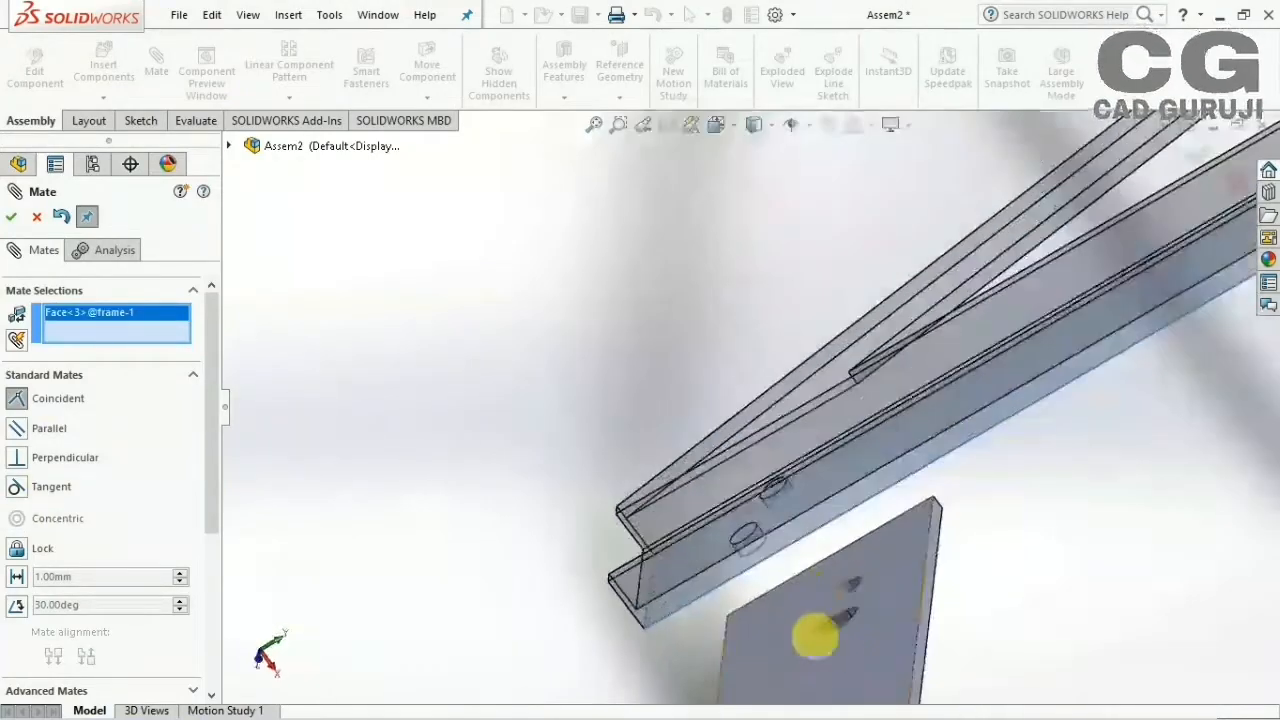
left_click(580, 543)
scroll(934, 586, "up", 6)
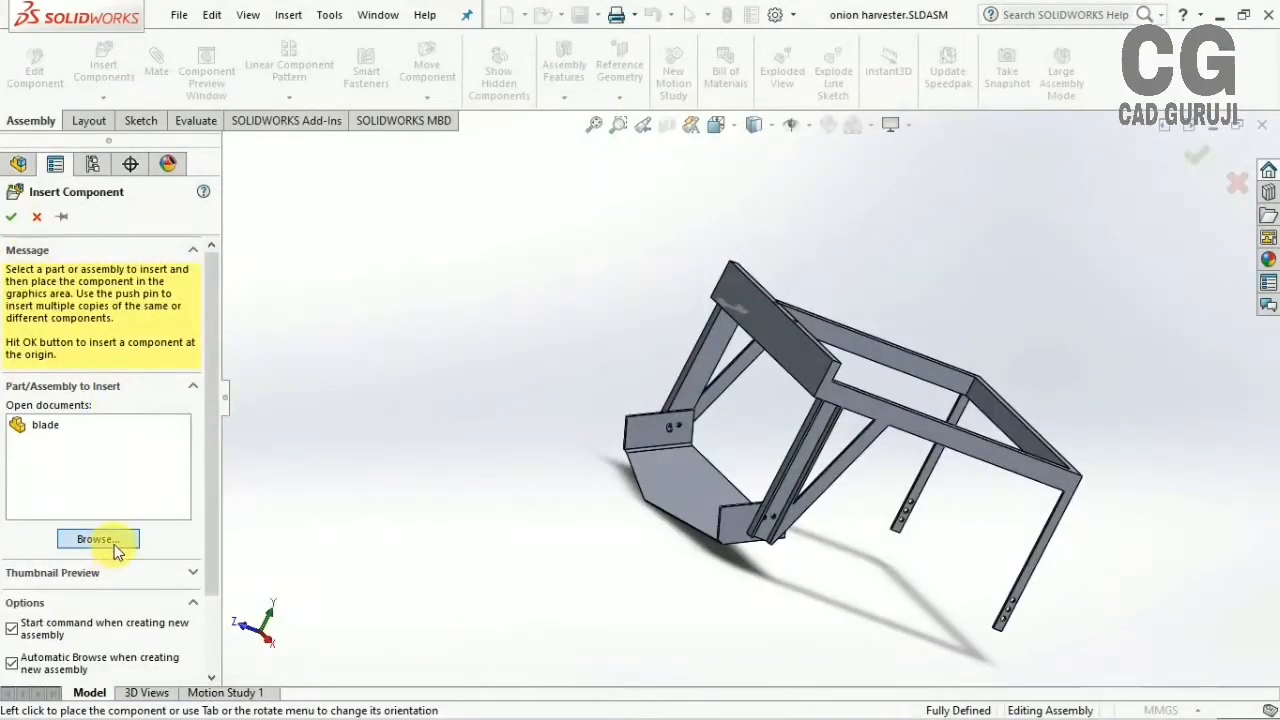
Insert the bearing assembly UCP204D1_20_D1_.sldasm from the upc 204 folder and place it above the frame's front beam
left_click(100, 540)
double_click(558, 236)
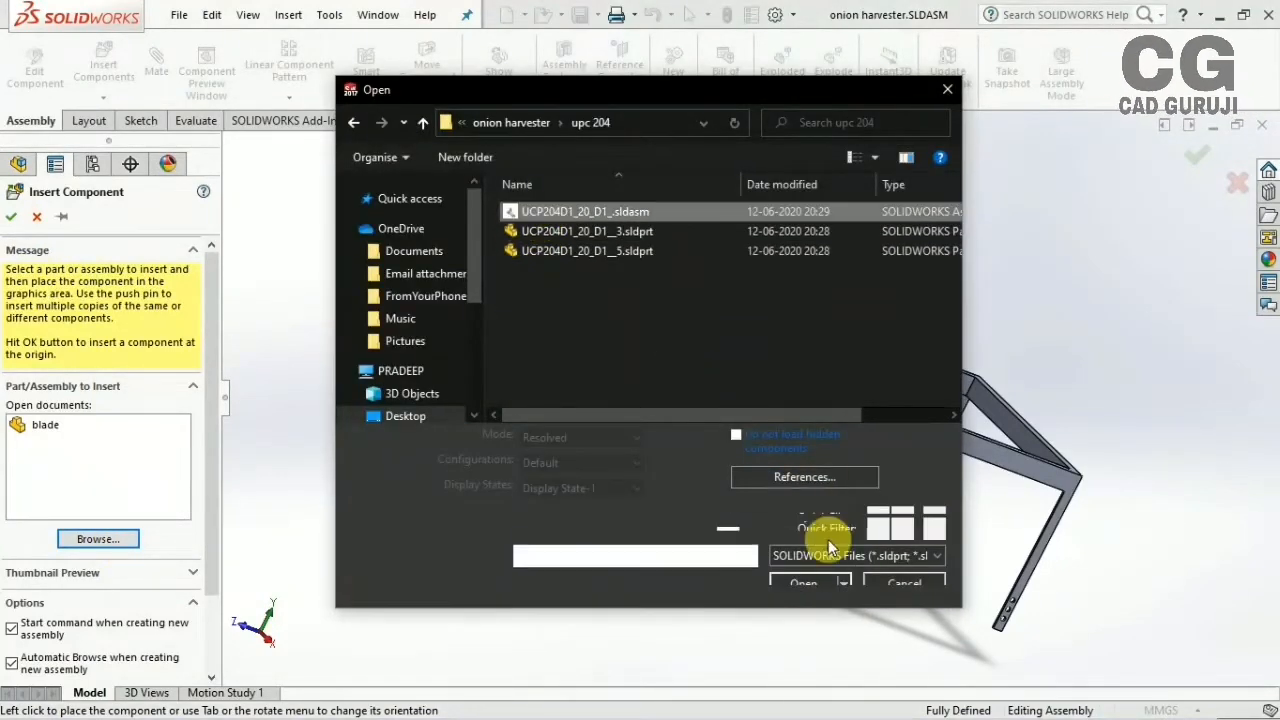
scroll(728, 544, "up", 2)
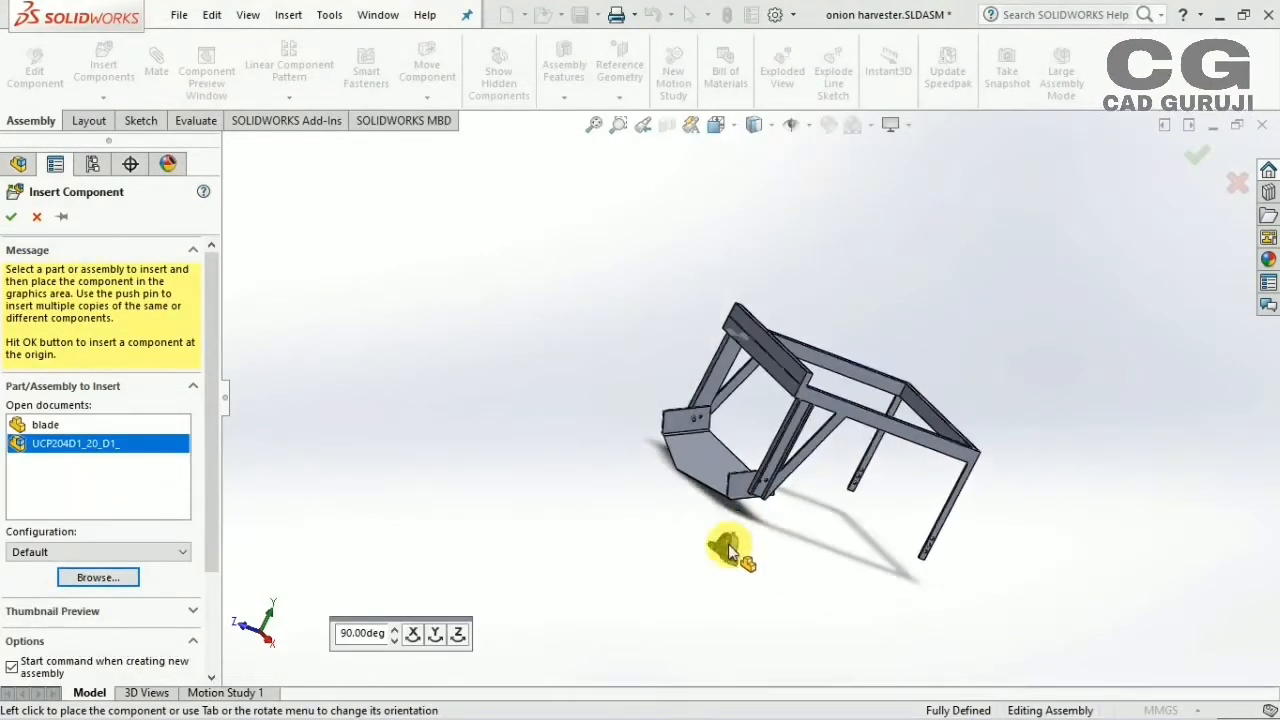
scroll(819, 267, "down", 6)
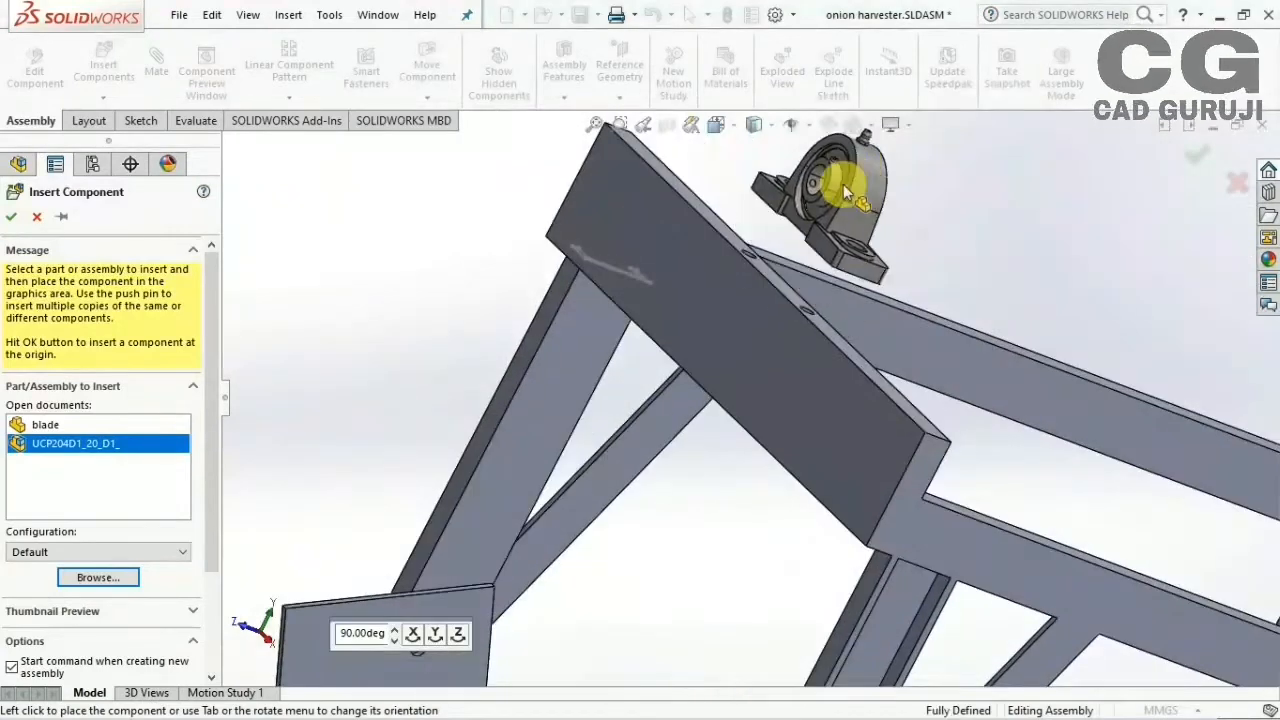
left_click(843, 188)
middle_click_drag(803, 371, 821, 525)
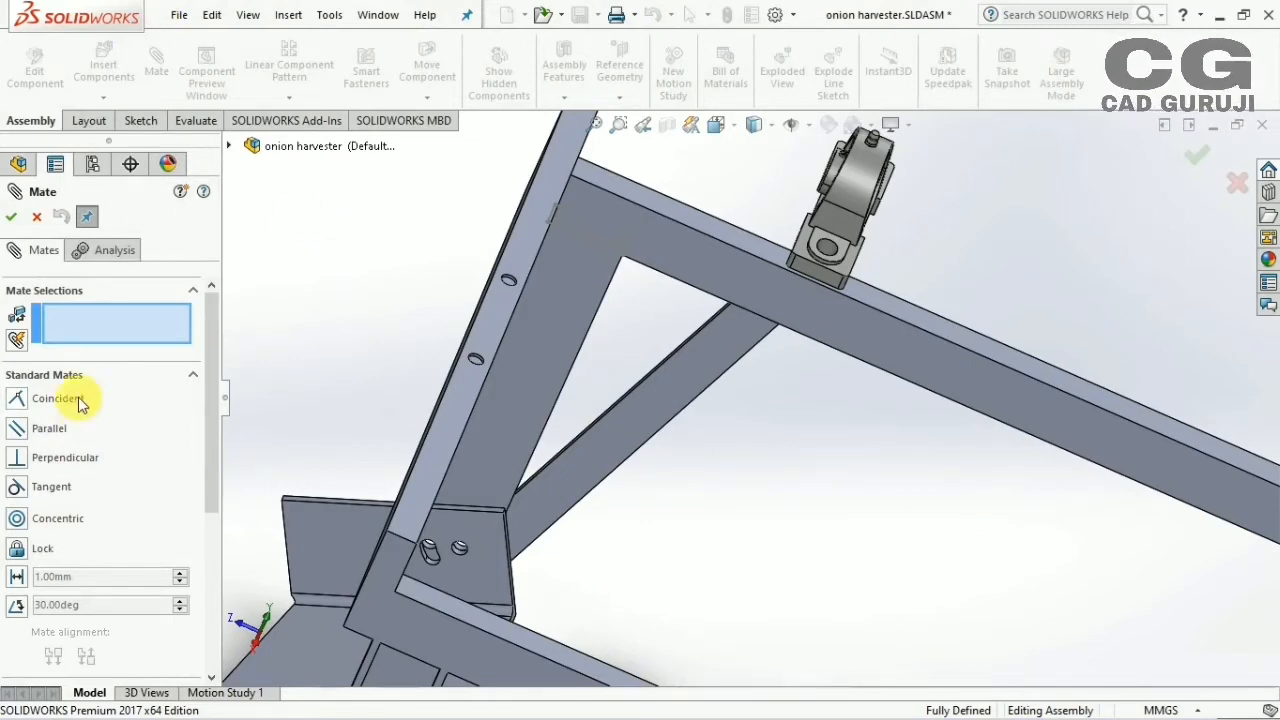
scroll(623, 363, "down", 8)
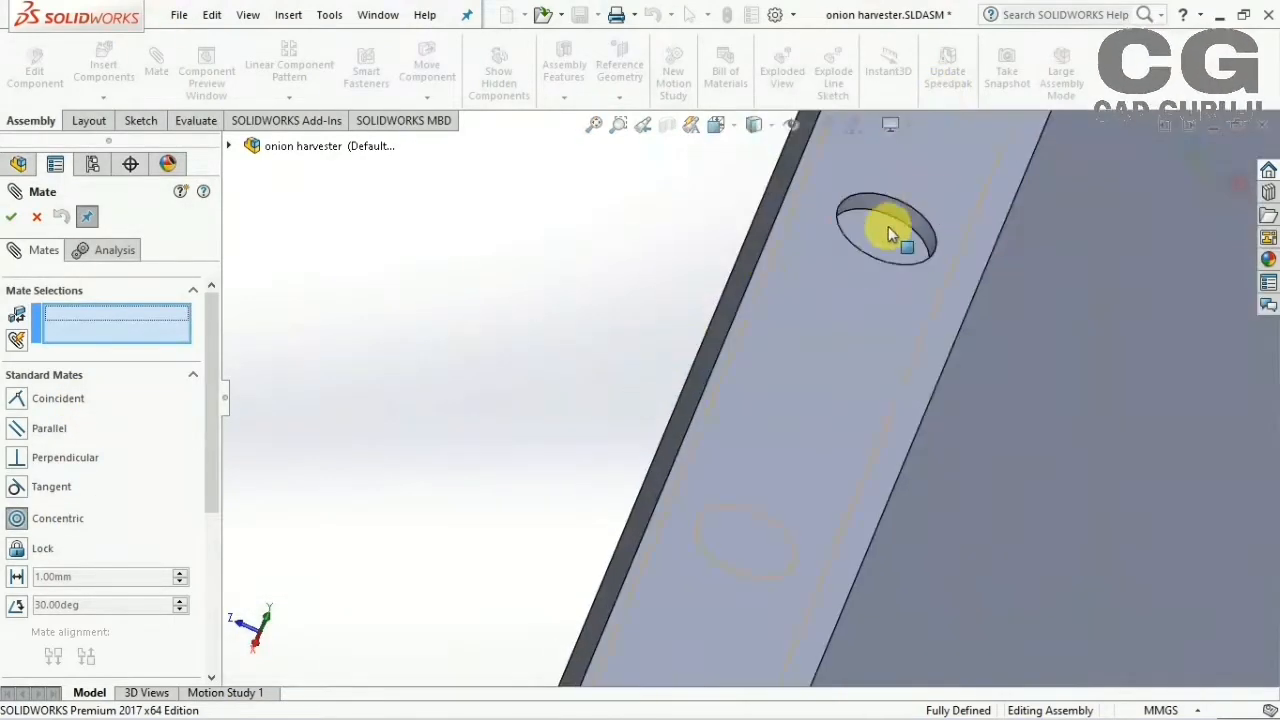
left_click(884, 206)
scroll(1000, 195, "up", 6)
scroll(843, 471, "down", 8)
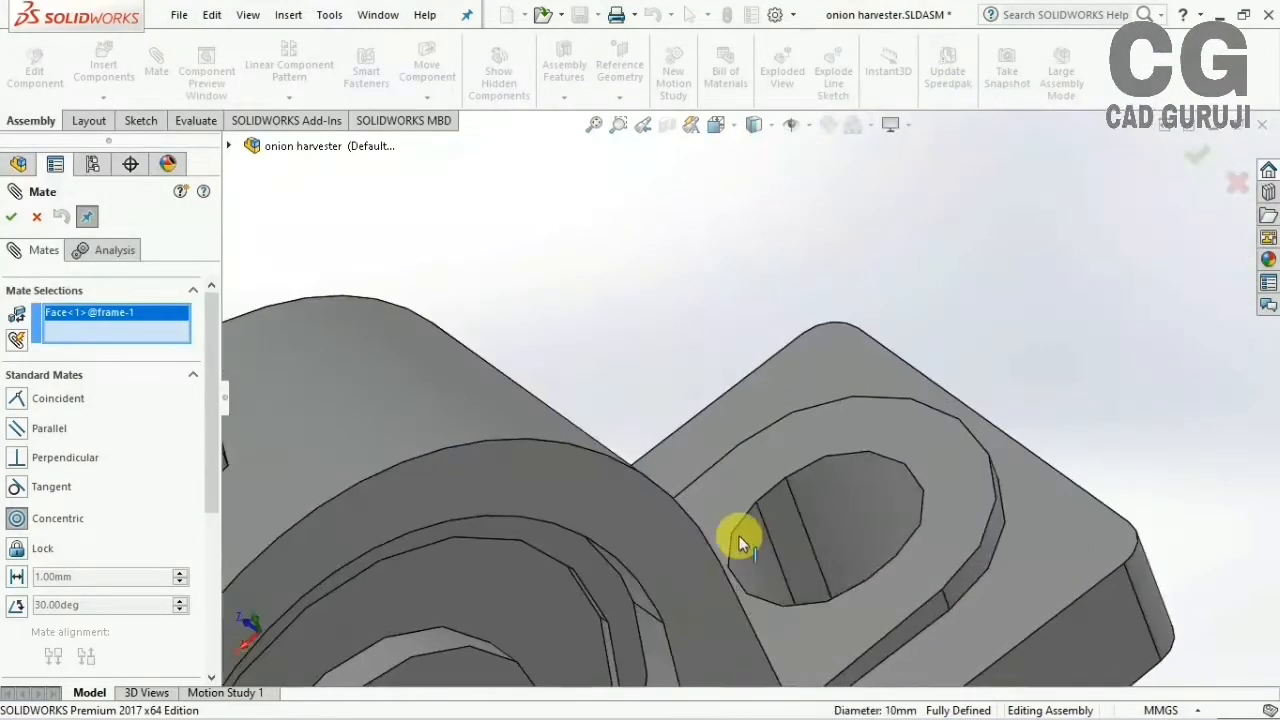
left_click(831, 512)
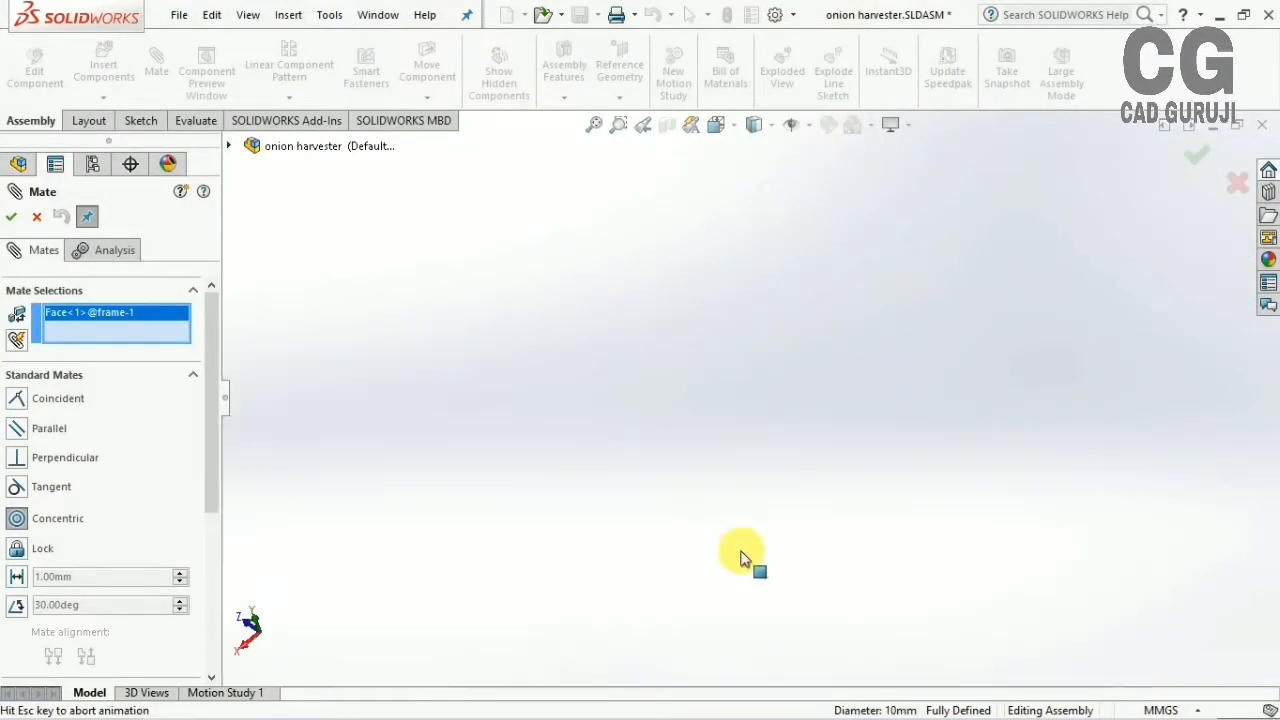
scroll(619, 551, "up", 3)
scroll(620, 552, "up", 3)
scroll(706, 286, "down", 6)
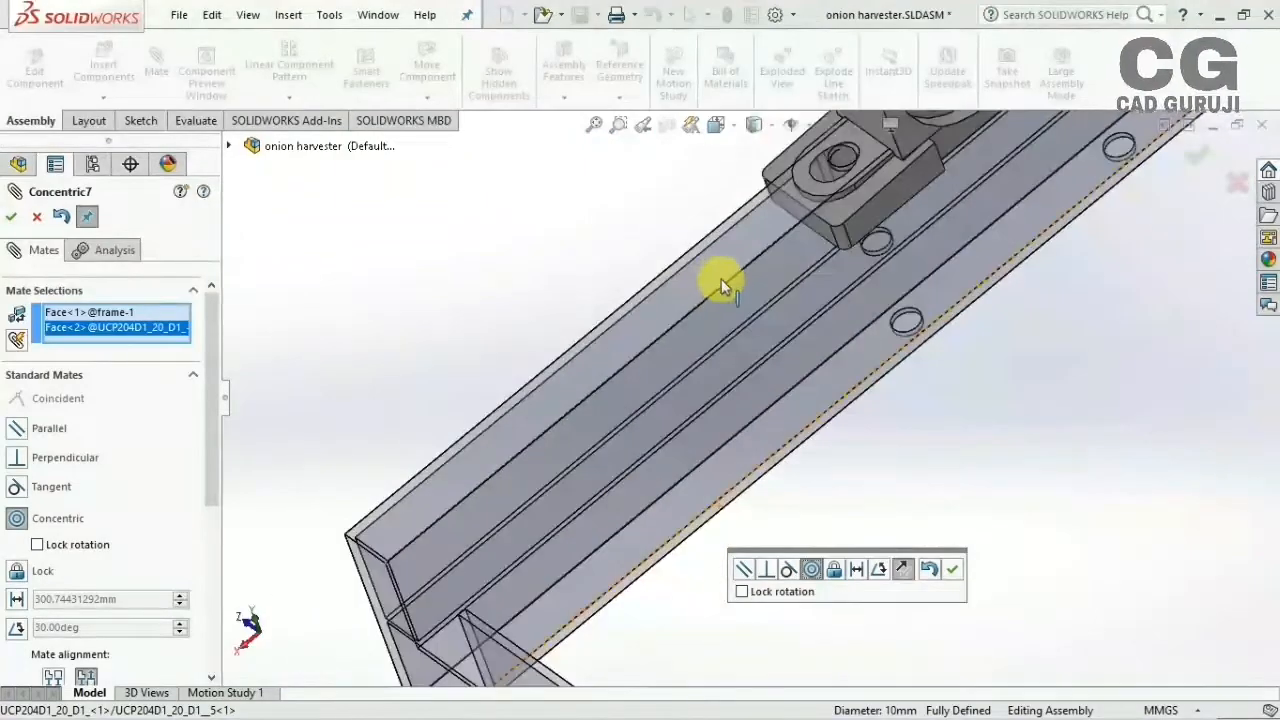
middle_click_drag(745, 318, 808, 340)
scroll(640, 470, "down", 4)
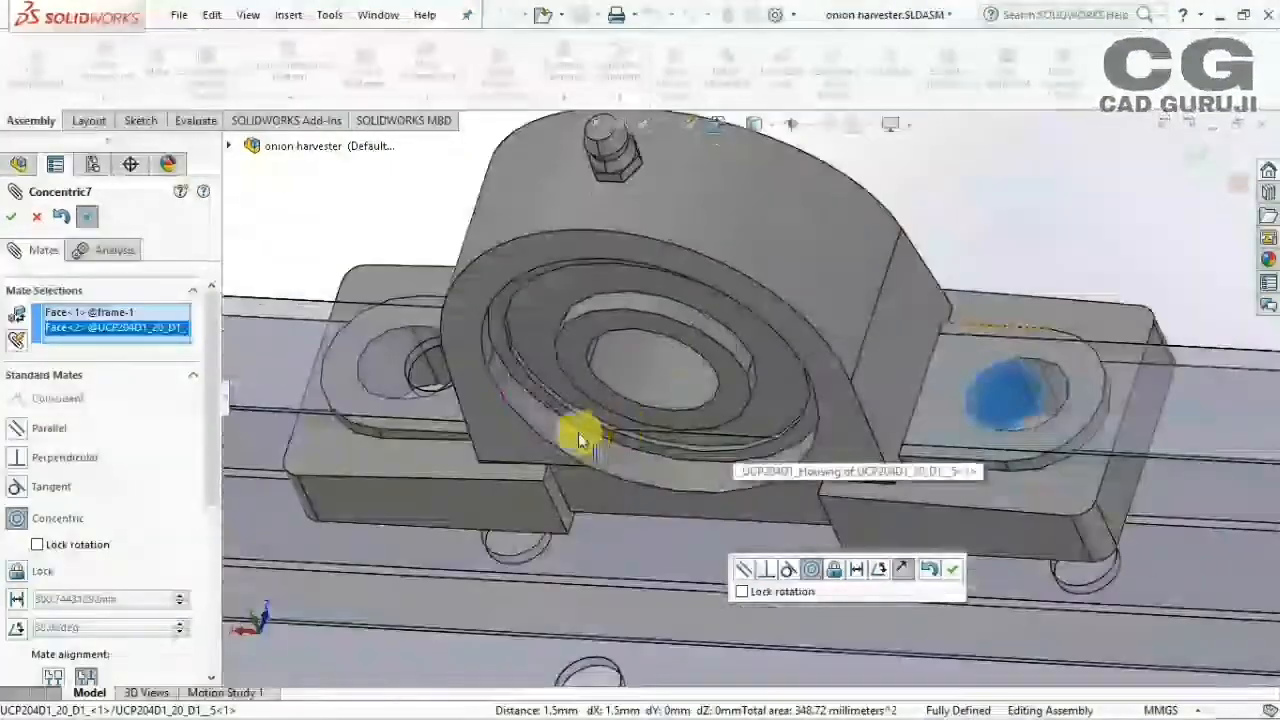
middle_click_drag(579, 434, 600, 514)
scroll(434, 391, "down", 5)
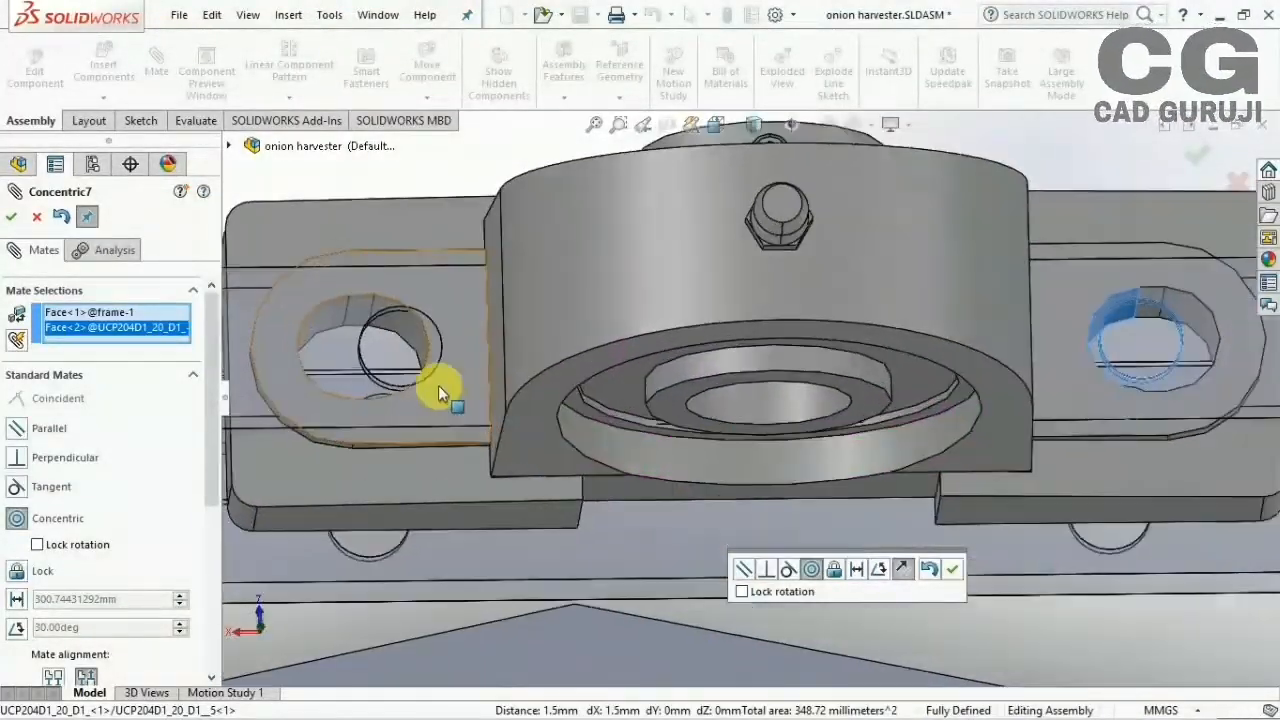
scroll(491, 292, "up", 2)
scroll(557, 350, "up", 3)
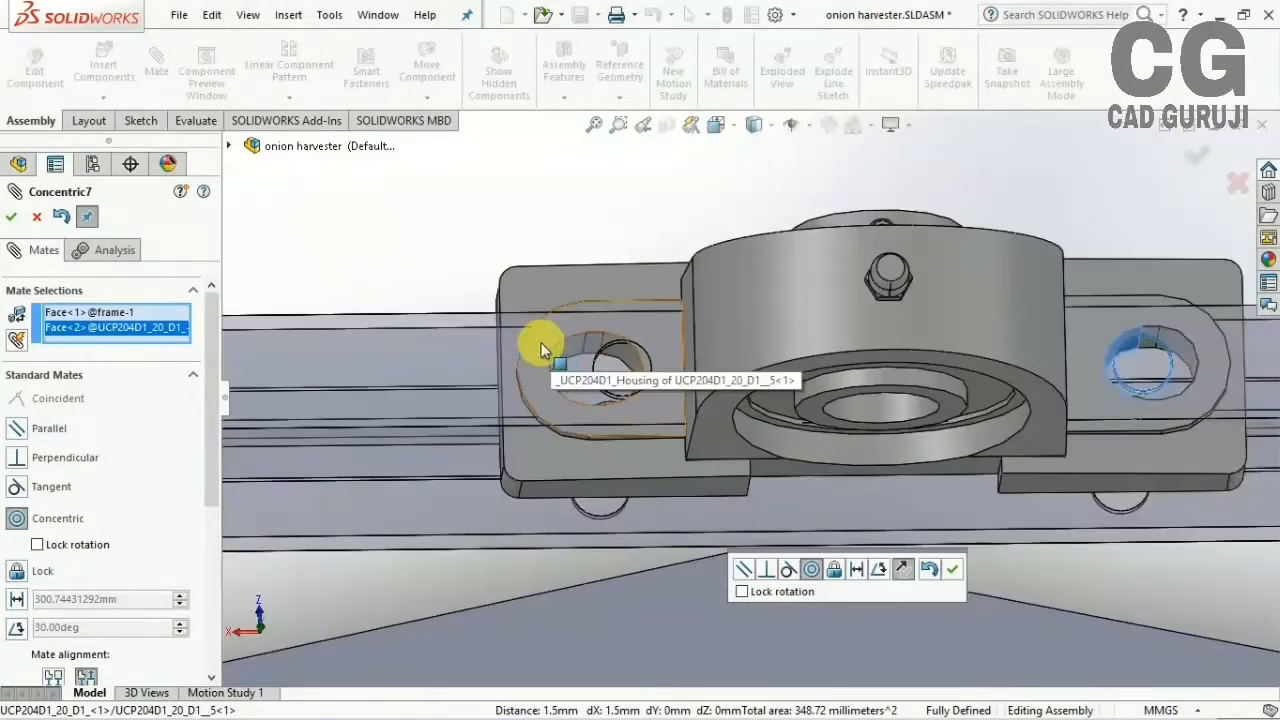
left_click(41, 213)
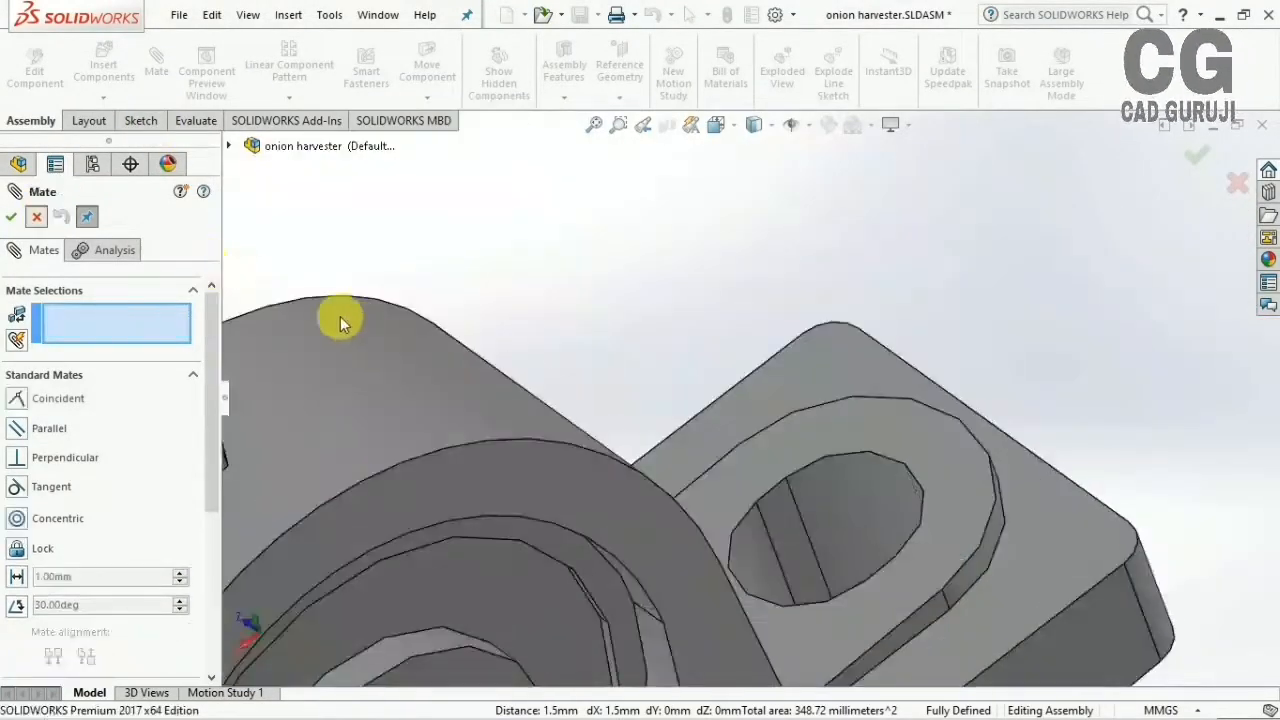
key("Escape")
Try a concentric mate between a mounting slot of the bearing housing and a bolt hole in the frame's front beam
scroll(677, 346, "up", 6)
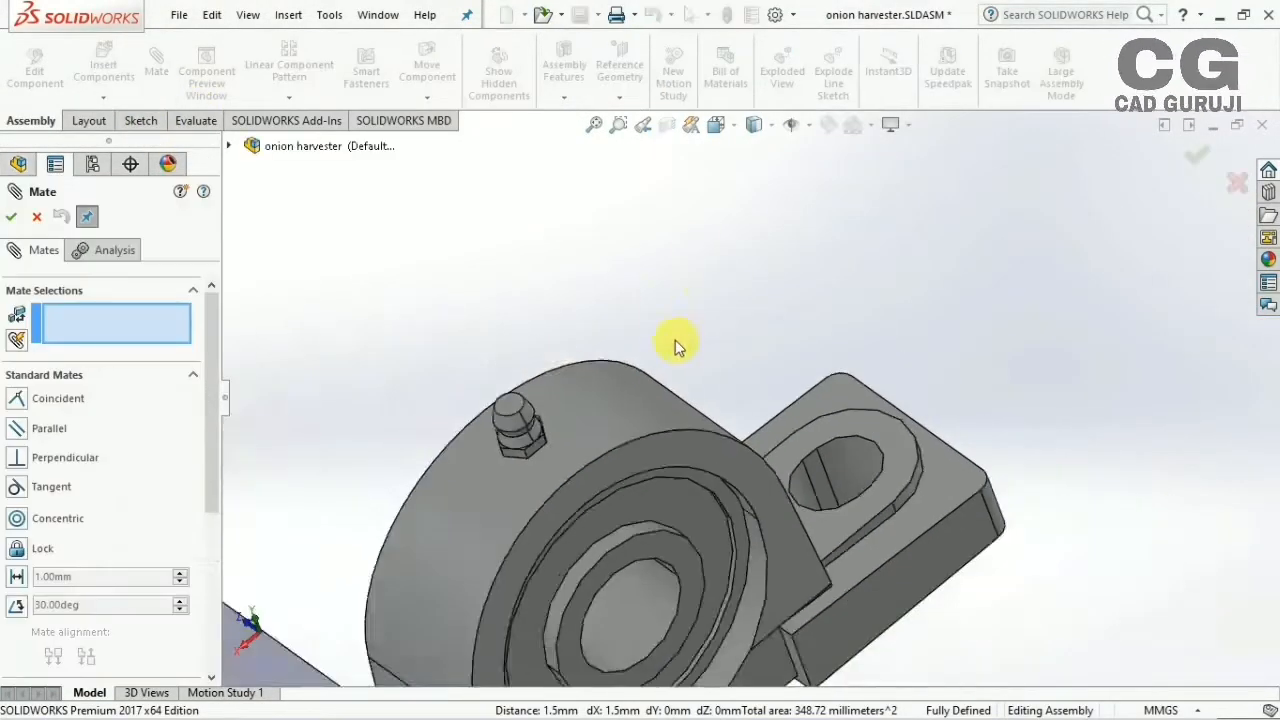
scroll(777, 404, "down", 2)
left_click(903, 356)
scroll(480, 480, "up", 6)
scroll(316, 467, "down", 2)
scroll(316, 467, "down", 5)
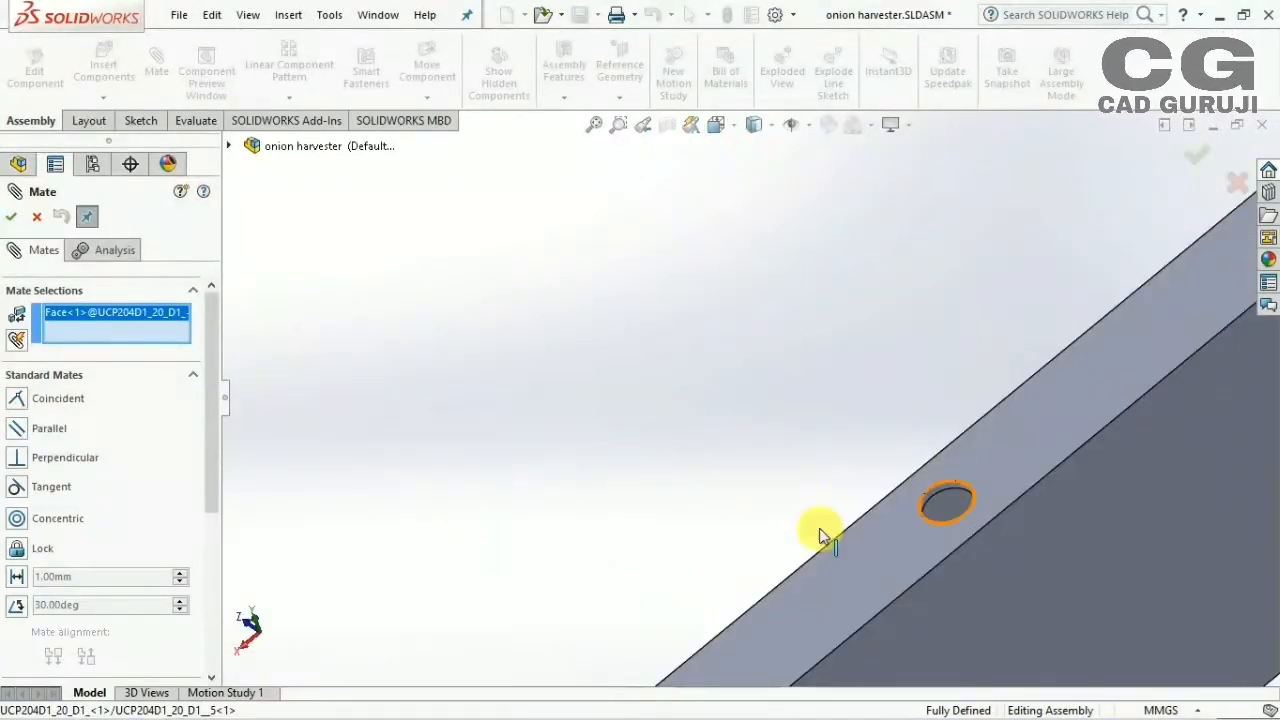
scroll(974, 528, "down", 3)
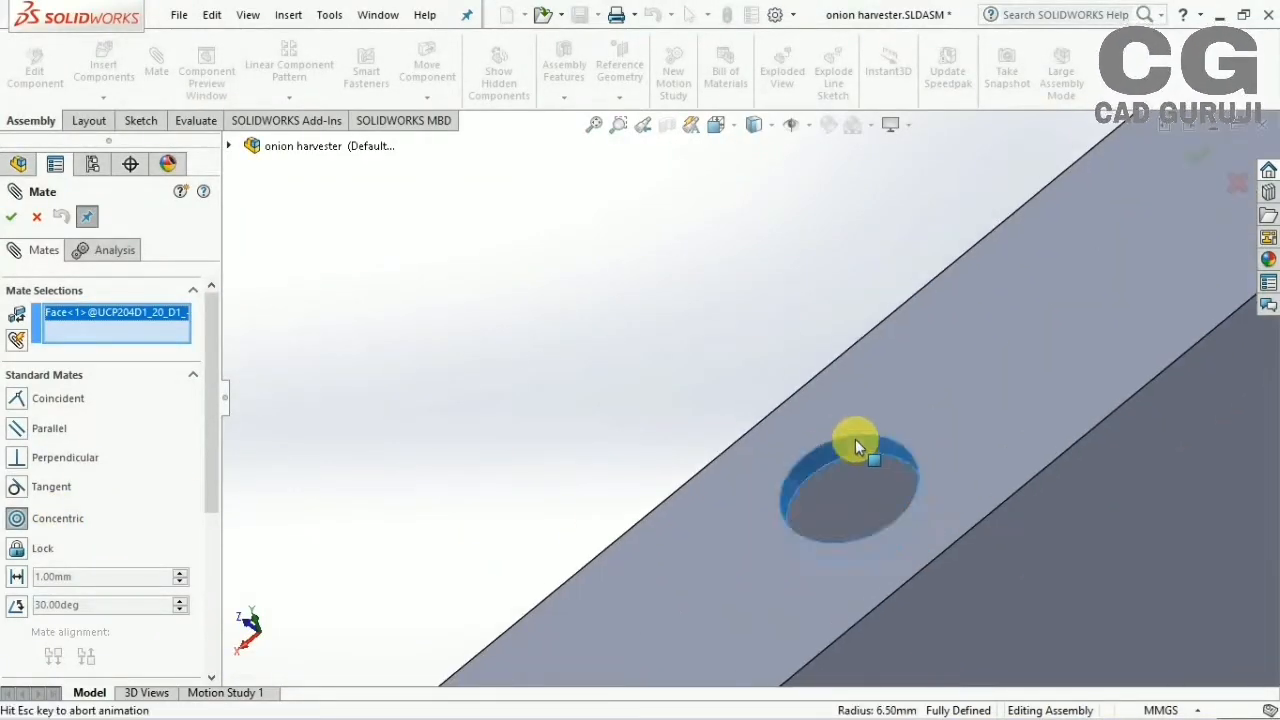
scroll(852, 442, "up", 3)
scroll(423, 690, "up", 5)
scroll(548, 584, "down", 3)
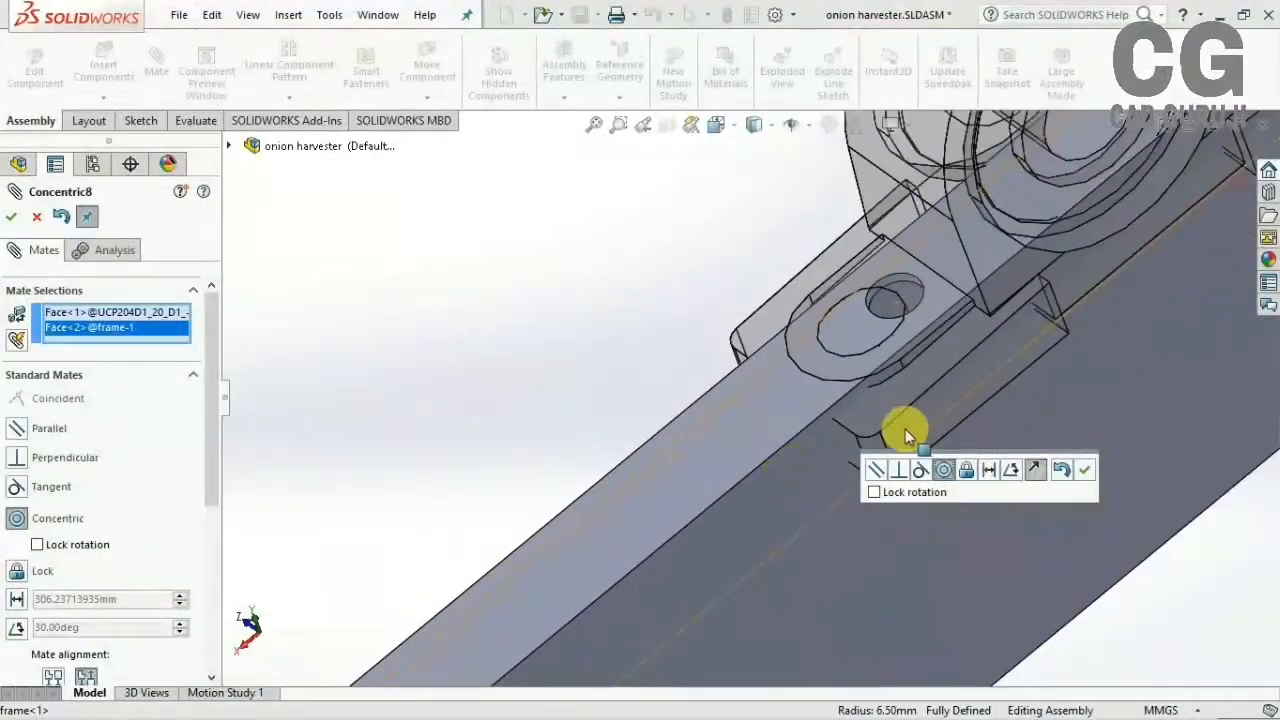
scroll(908, 437, "up", 2)
left_click(1085, 470)
scroll(972, 417, "up", 3)
scroll(952, 406, "up", 3)
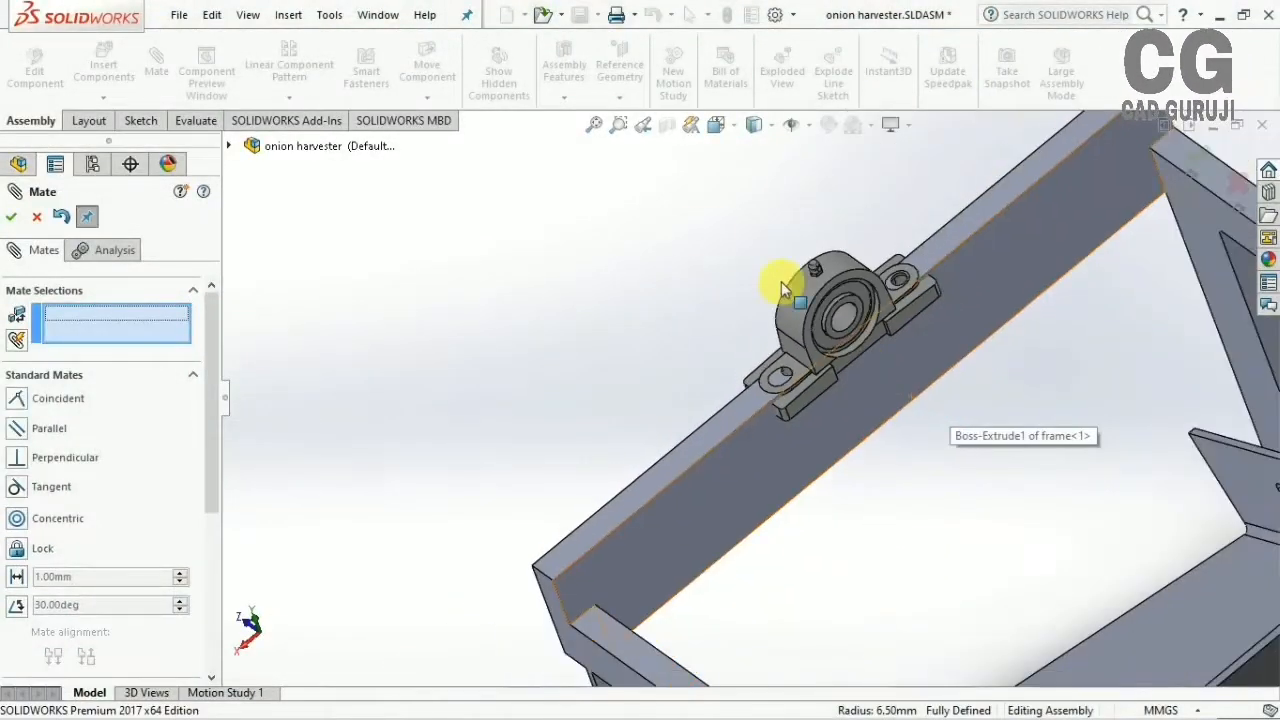
scroll(777, 277, "down", 2)
key("Escape")
scroll(643, 486, "down", 2)
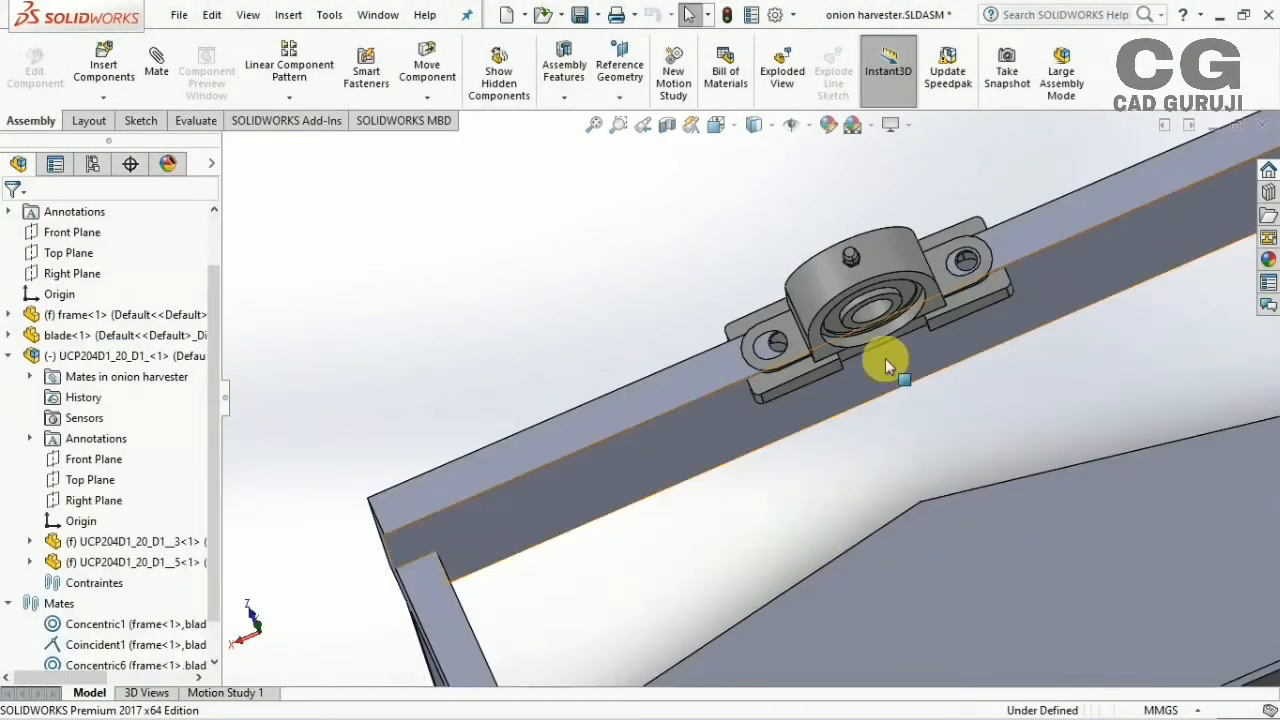
scroll(885, 358, "down", 3)
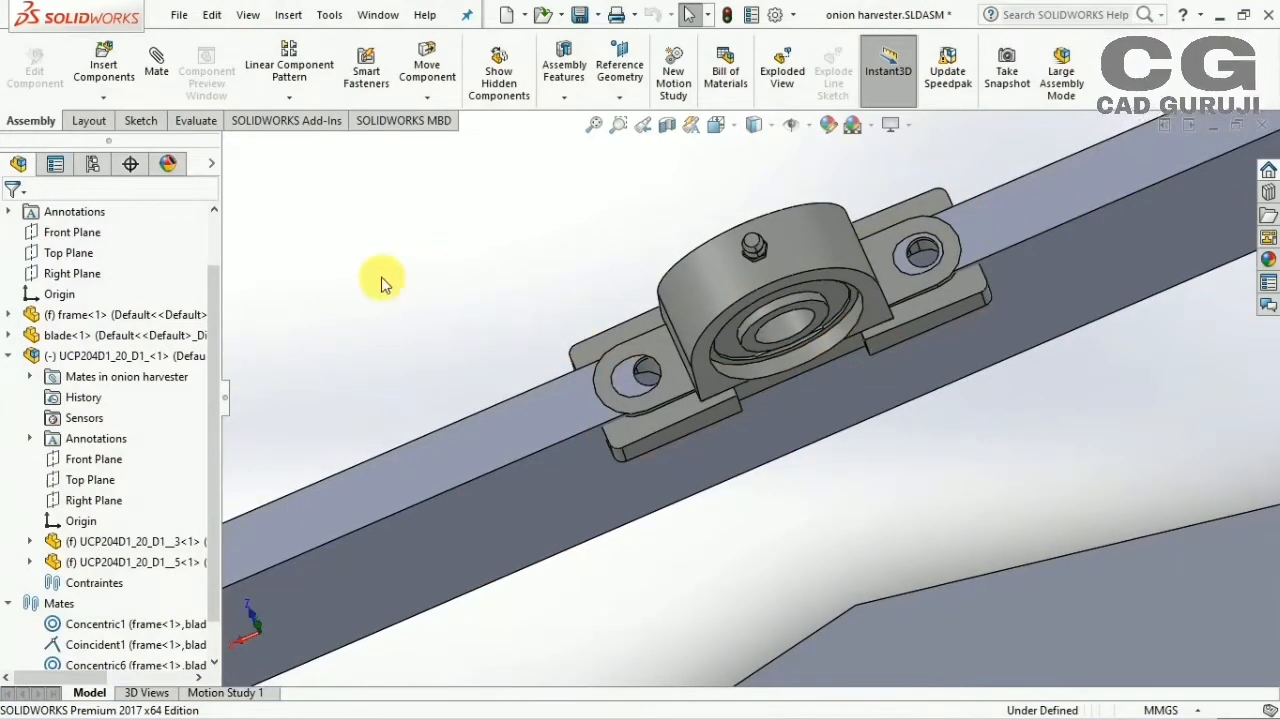
Delete the concentric mate between the bearing and the frame, and move the bearing off the front beam
scroll(126, 371, "down", 1)
right_click(82, 644)
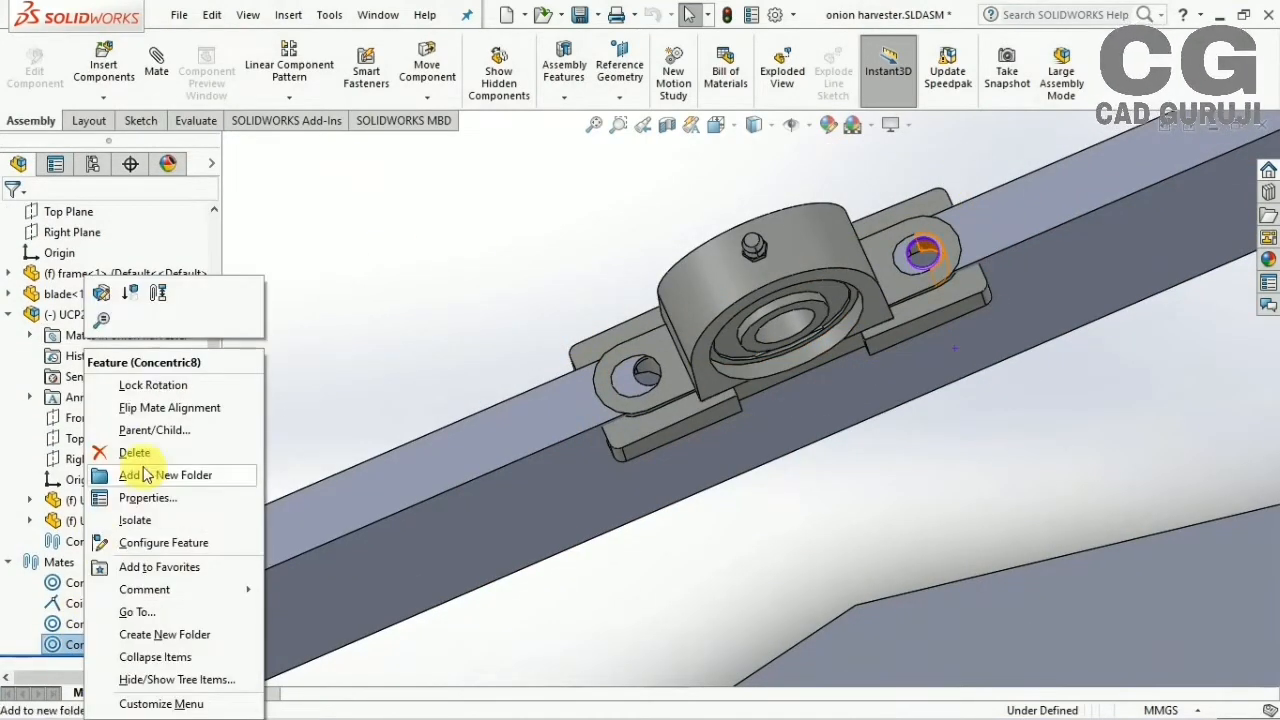
left_click(134, 452)
left_click(754, 274)
middle_click_drag(609, 251, 719, 291)
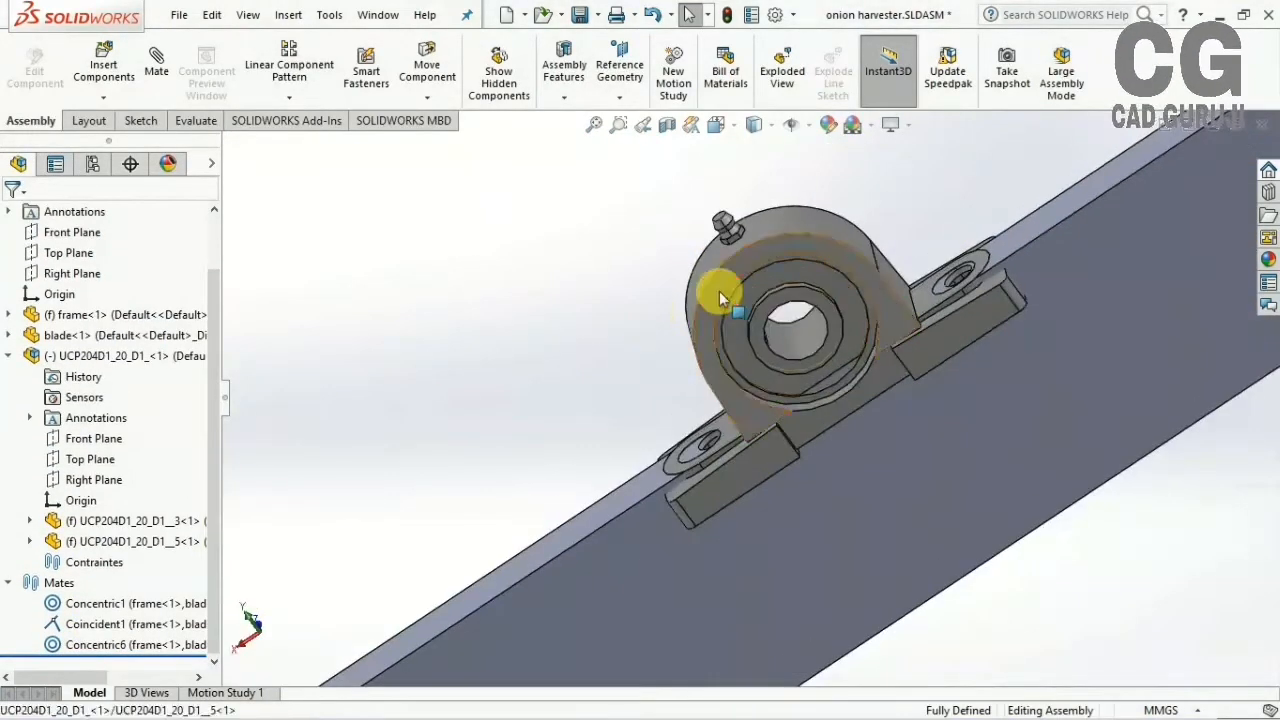
left_click_drag(719, 291, 590, 147)
middle_click_drag(557, 223, 640, 325)
Add a concentric mate between a bolt hole in the frame's front beam and the matching mounting slot of the bearing housing
left_click(128, 362)
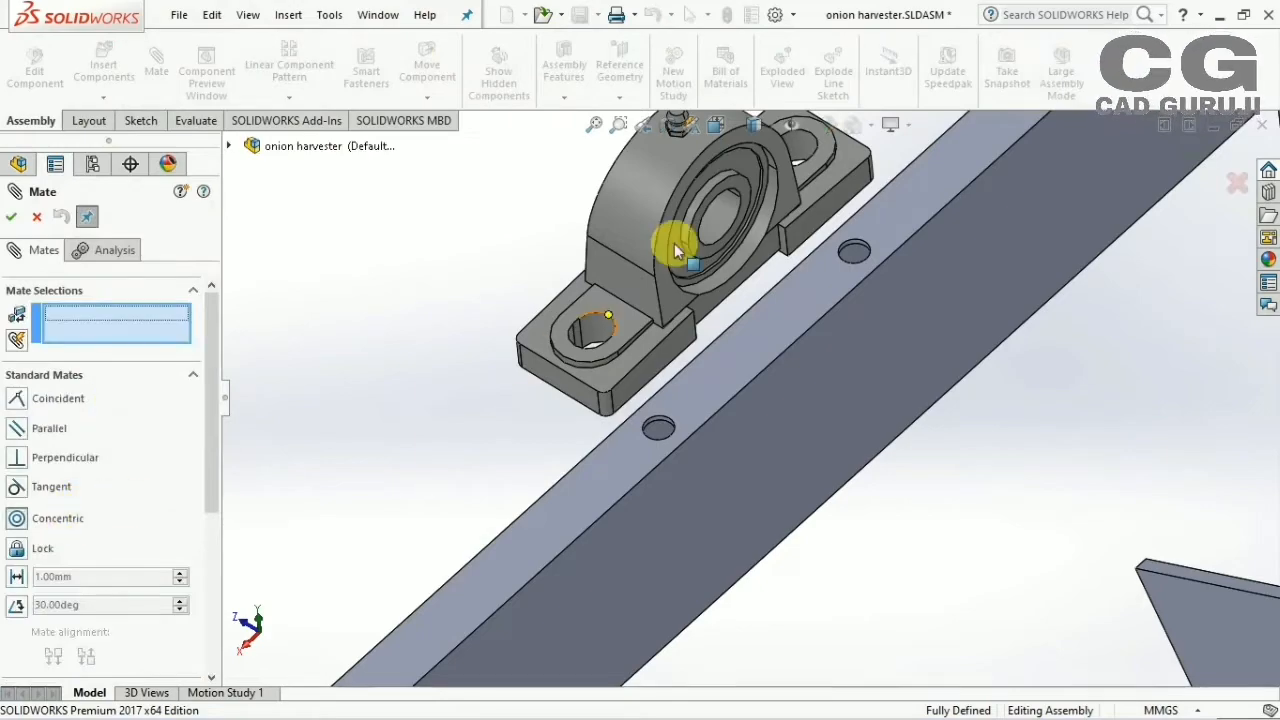
scroll(757, 301, "down", 3)
scroll(761, 420, "down", 3)
left_click(708, 368)
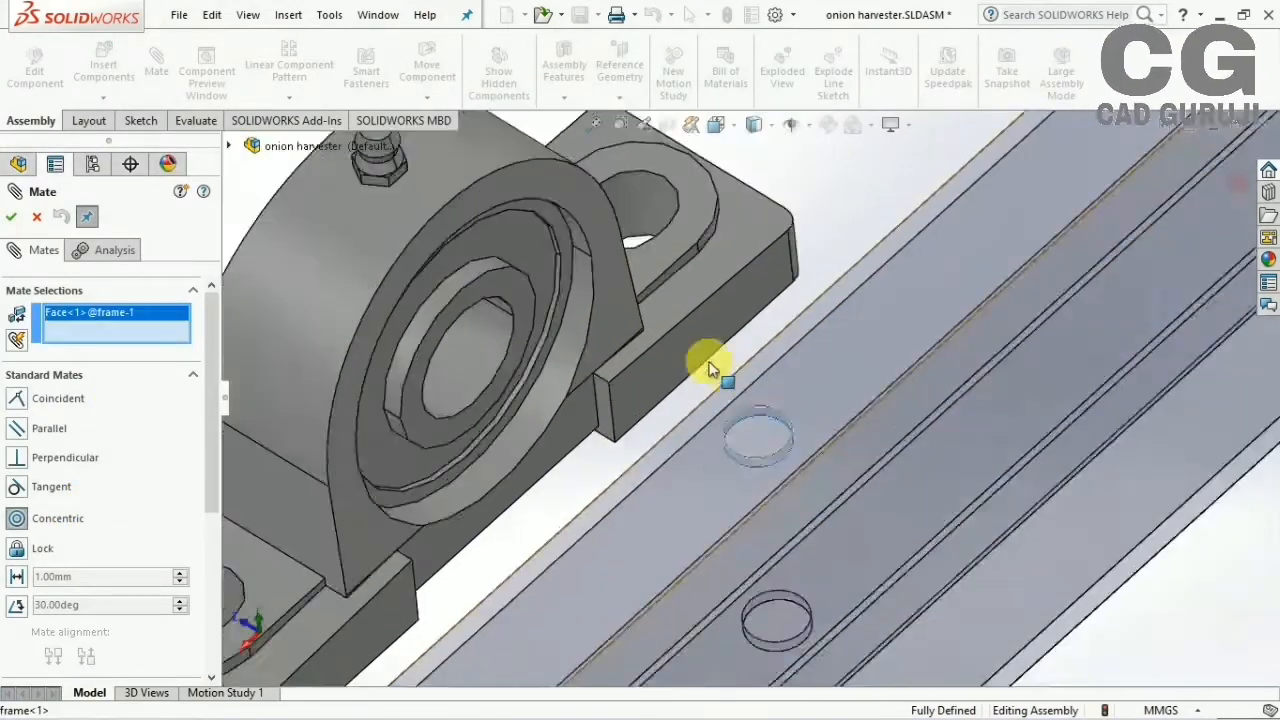
scroll(712, 372, "up", 3)
middle_click_drag(735, 395, 725, 465)
left_click(609, 421)
scroll(600, 430, "down", 3)
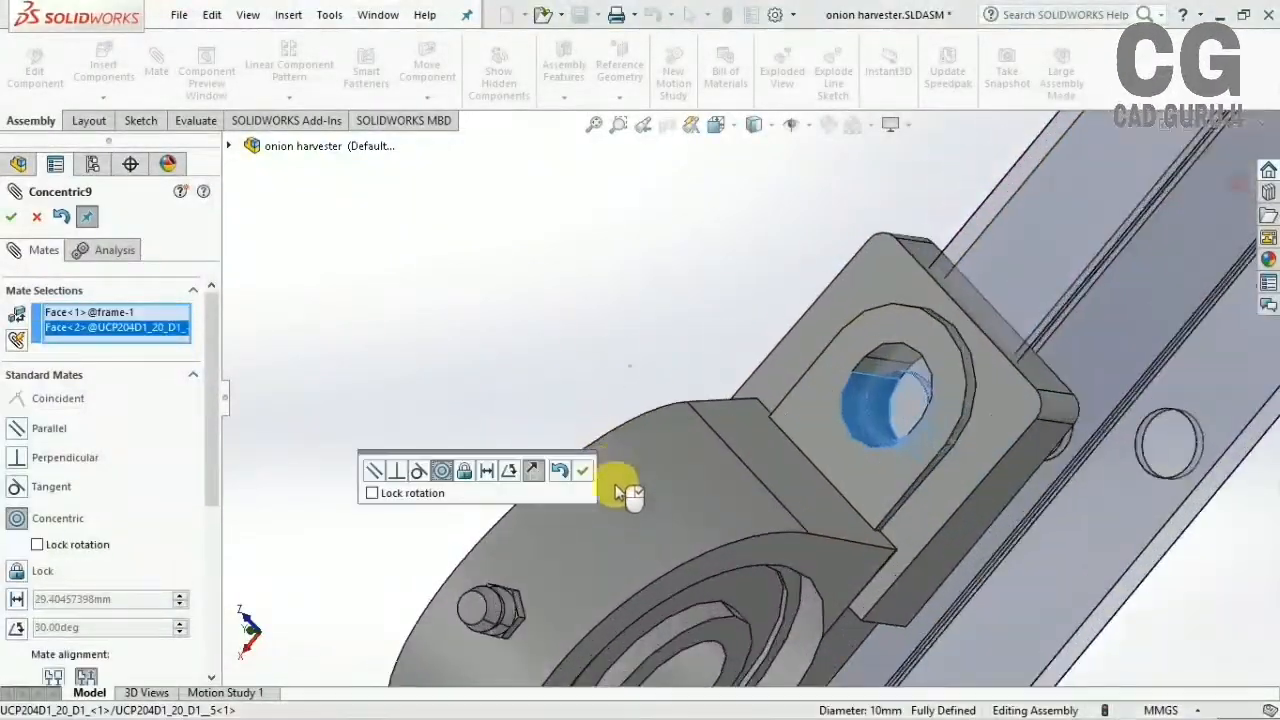
scroll(612, 496, "up", 4)
middle_click_drag(566, 589, 651, 469)
scroll(651, 469, "up", 2)
scroll(630, 610, "down", 5)
scroll(962, 112, "down", 2)
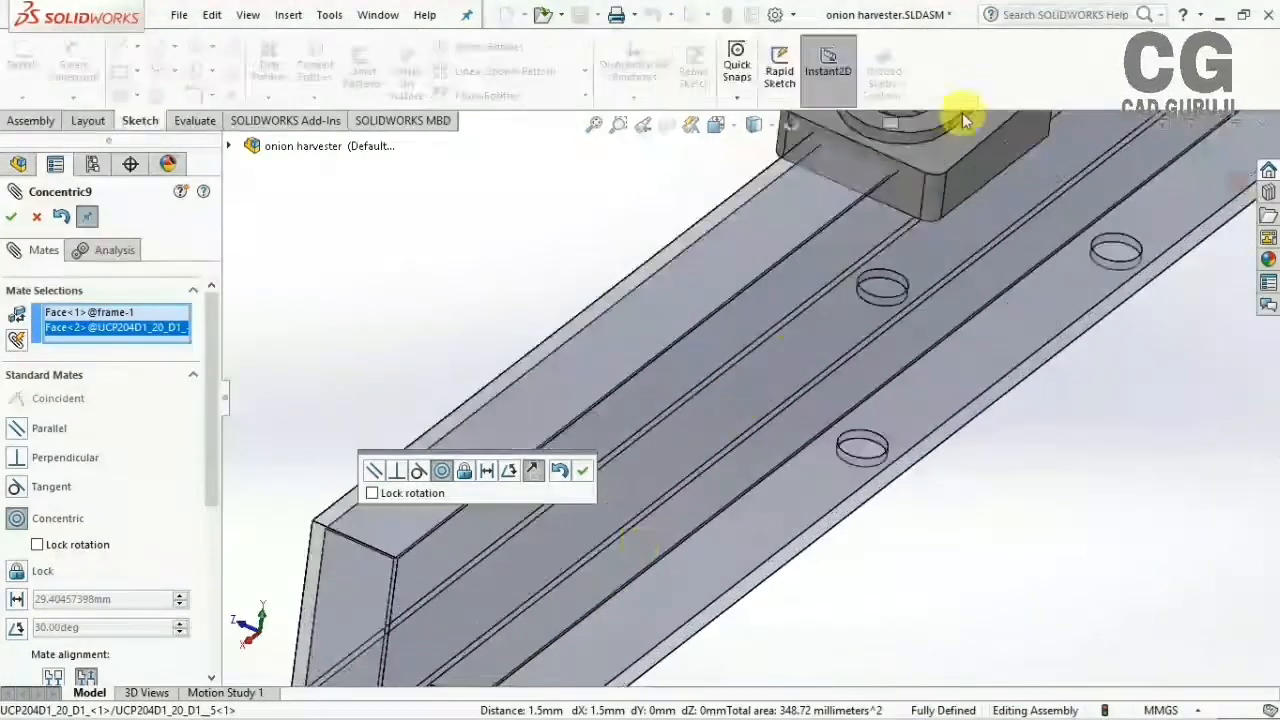
scroll(962, 118, "down", 2)
middle_click_drag(962, 118, 914, 346)
scroll(914, 346, "up", 4)
scroll(955, 200, "down", 4)
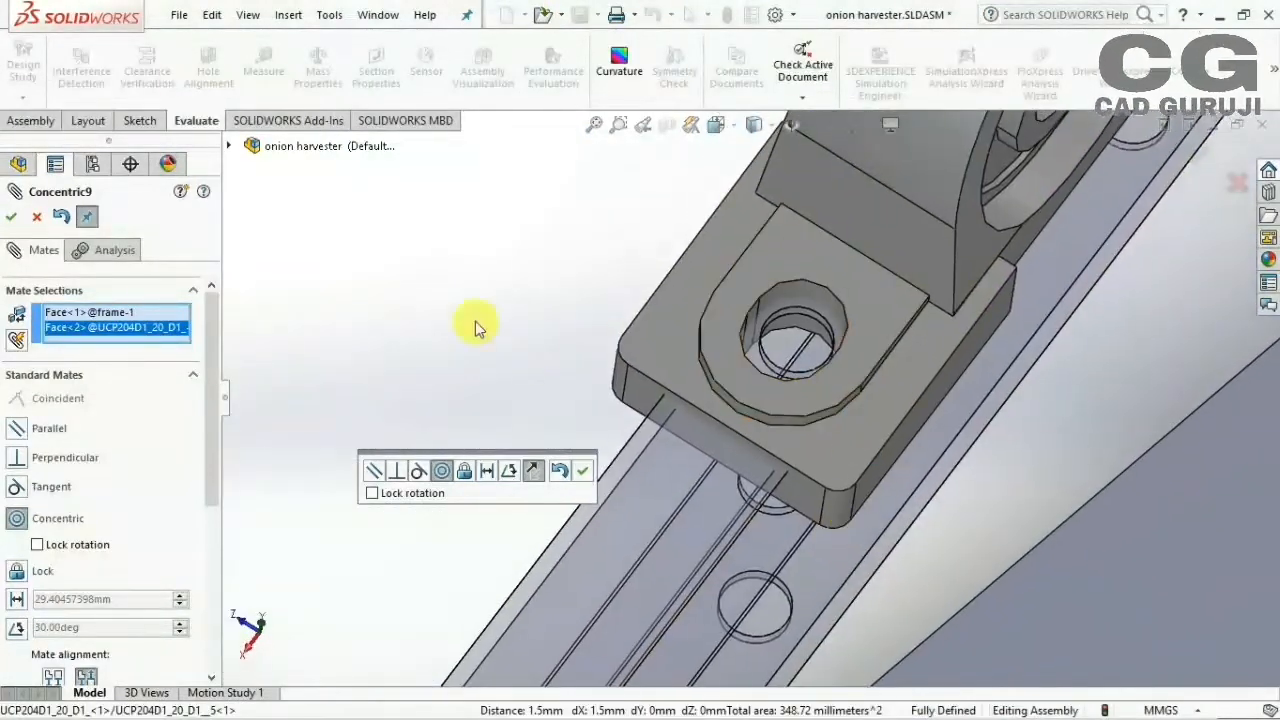
left_click(37, 218)
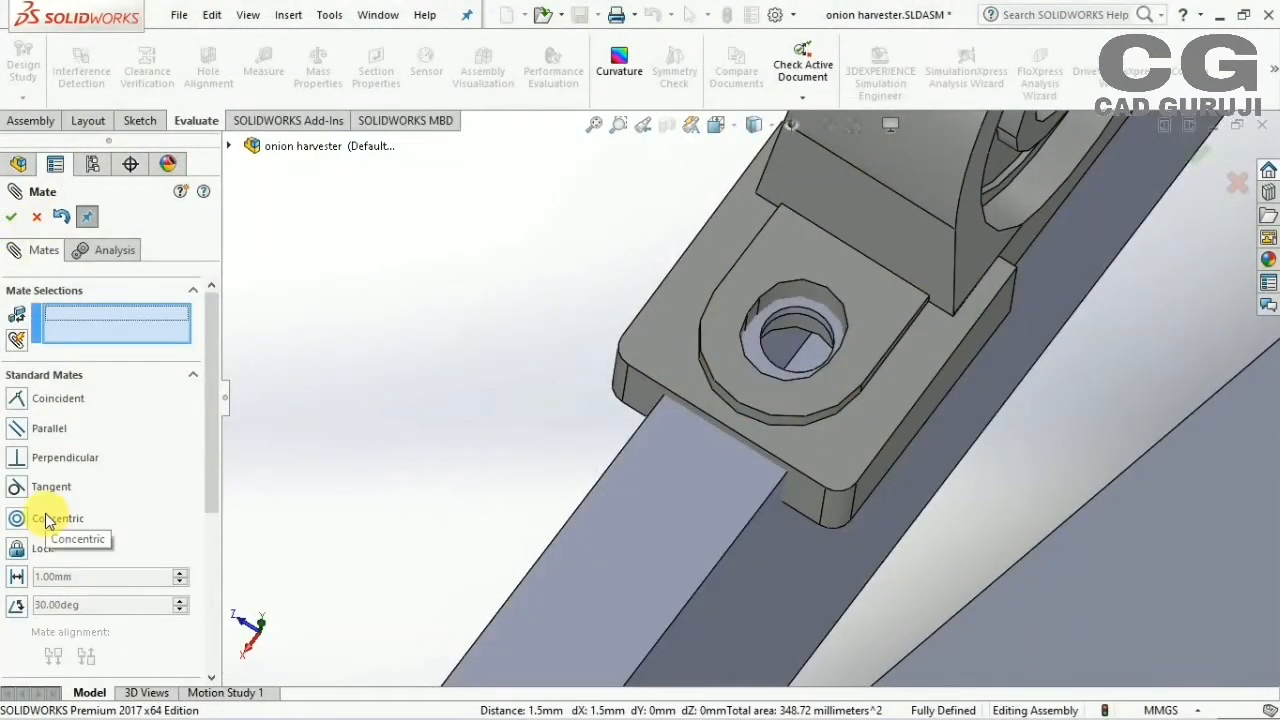
key("Escape")
Add a concentric mate between the bearing housing's other mounting slot and the second bolt hole in the front beam
scroll(182, 86, "up", 3)
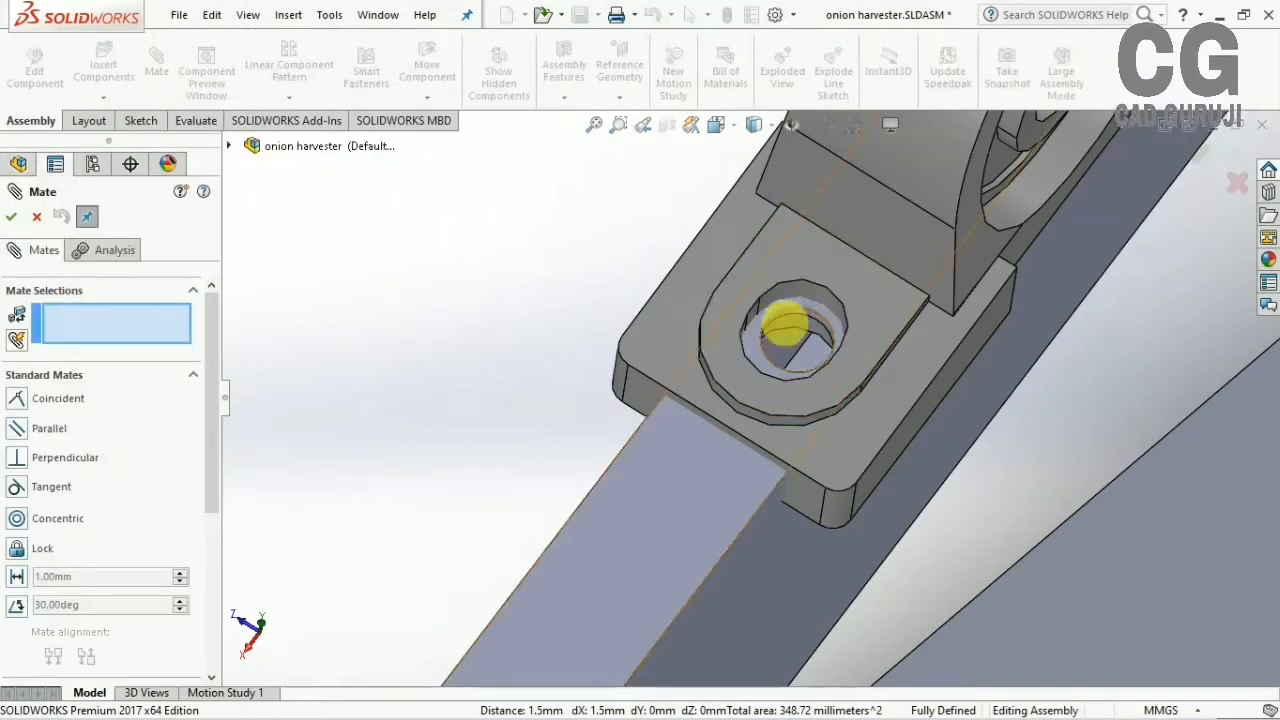
scroll(818, 334, "up", 5)
left_click(689, 384)
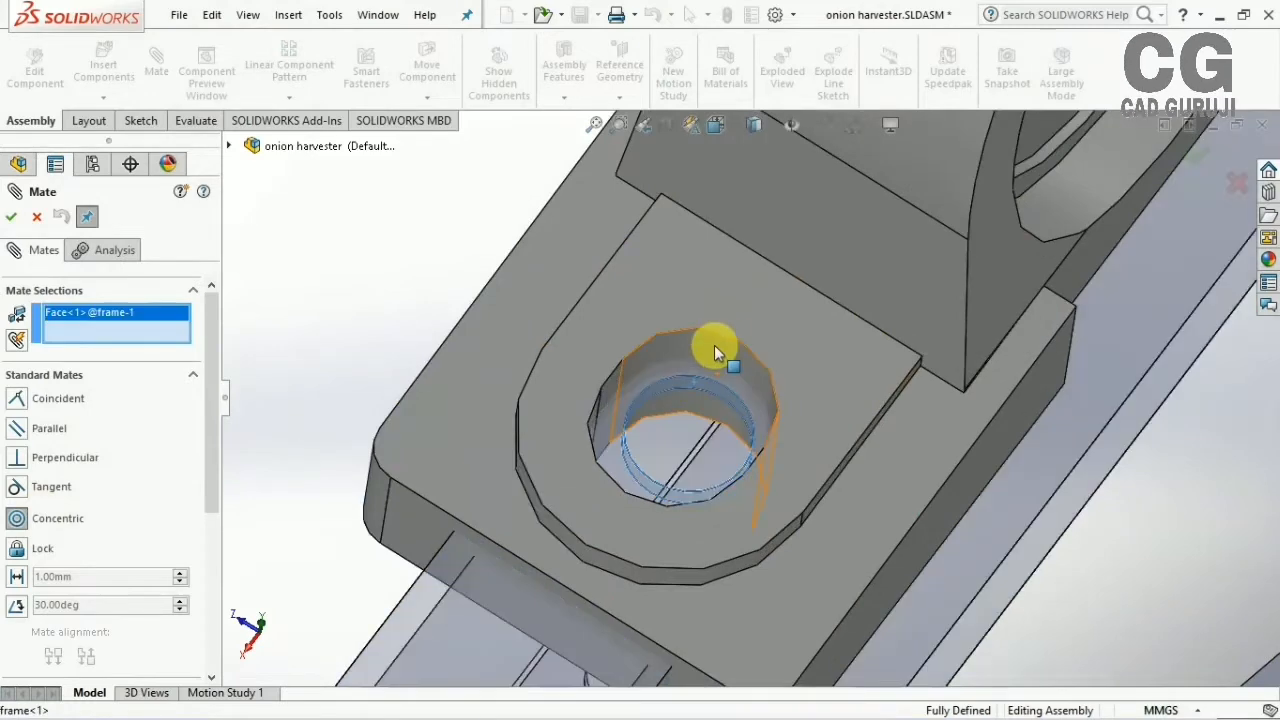
left_click(714, 345)
left_click(11, 217)
scroll(657, 336, "up", 8)
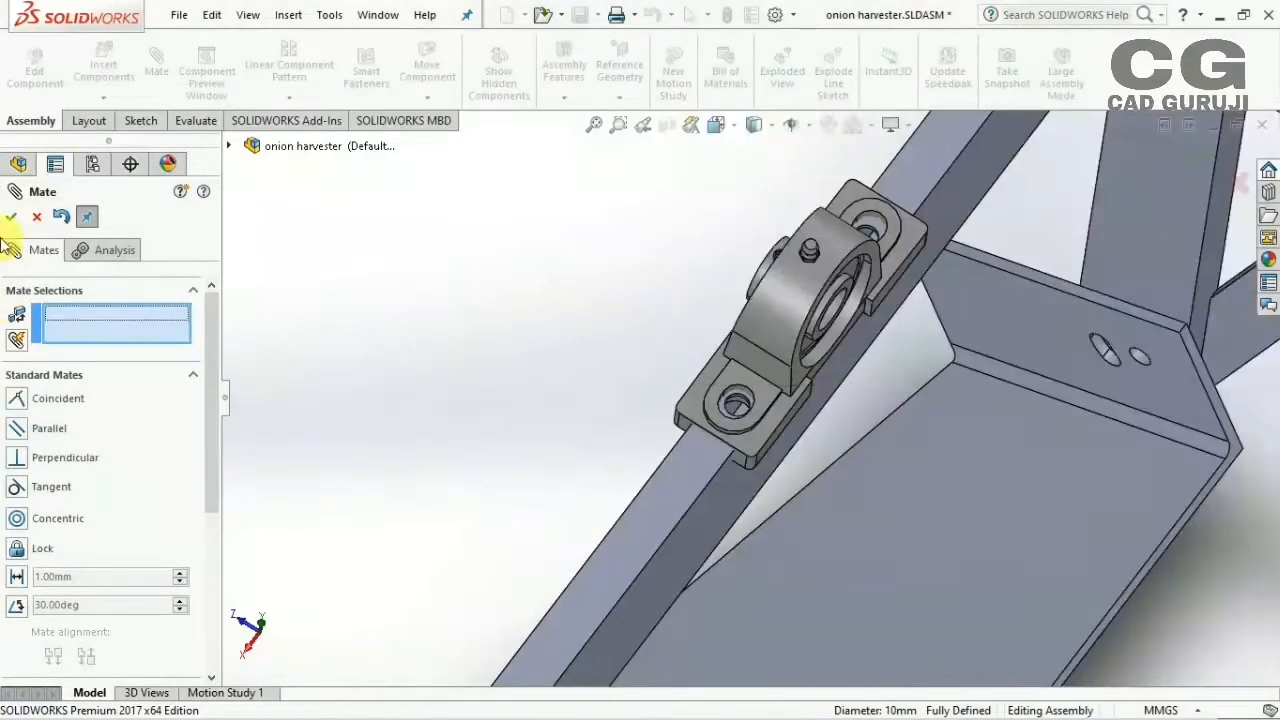
Move the bearing along its hole axes until it sits clear above the frame's front beam
left_click(433, 95)
left_click(490, 192)
left_click_drag(816, 290, 655, 145)
middle_click_drag(655, 400, 620, 290)
left_click(480, 270)
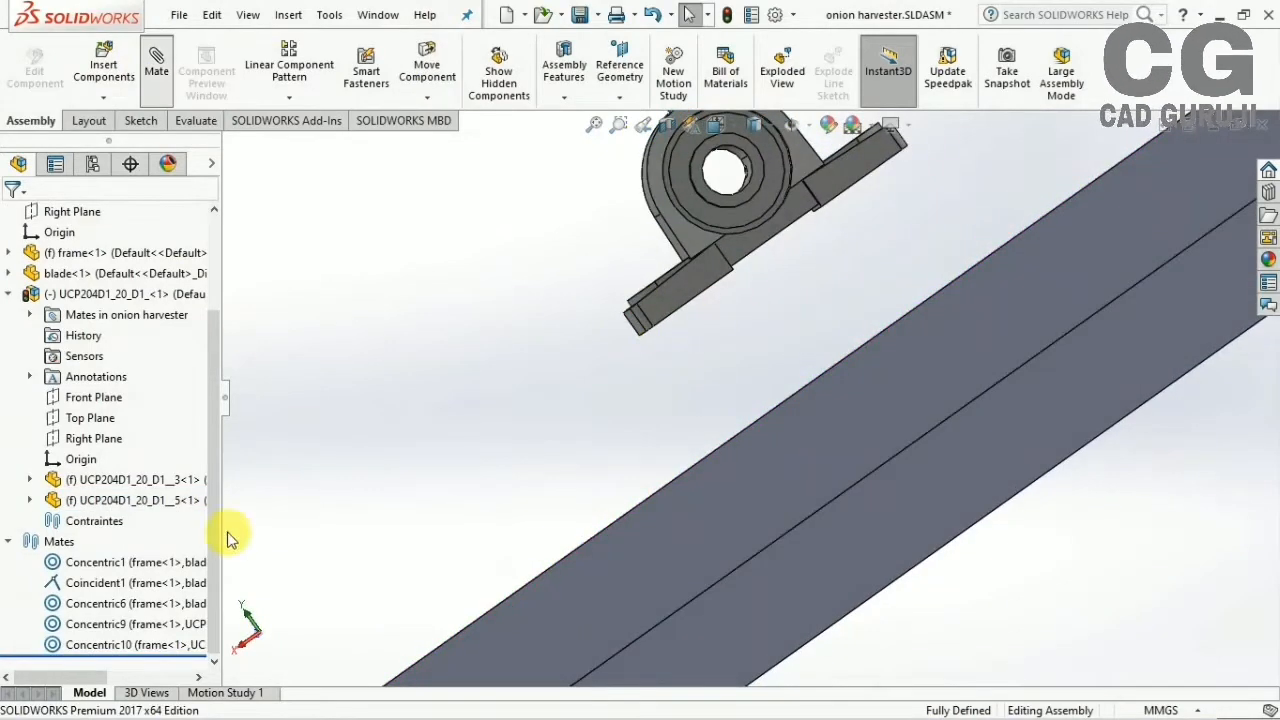
Add a coincident mate between the front beam's upper face and the underside of the bearing housing
middle_click_drag(551, 371, 663, 349)
left_click(691, 321)
left_click(688, 418)
middle_click_drag(688, 418, 330, 362)
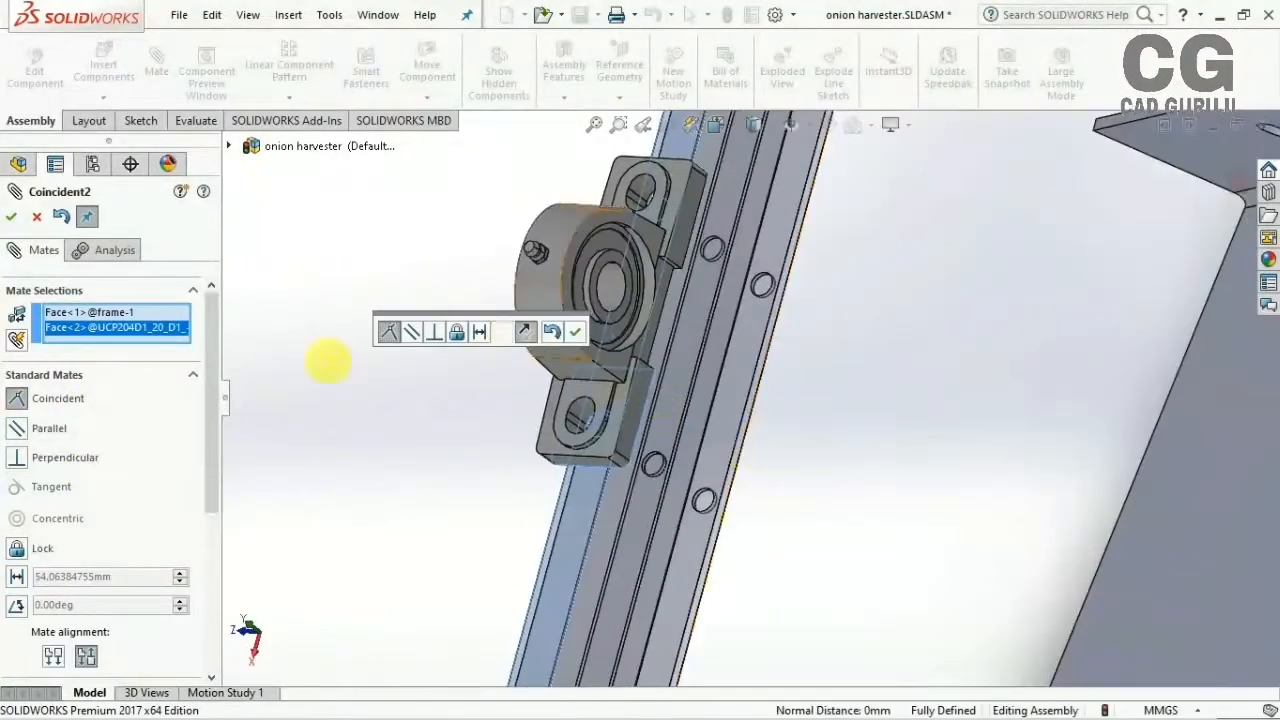
left_click(580, 334)
left_click(11, 216)
scroll(771, 294, "up", 5)
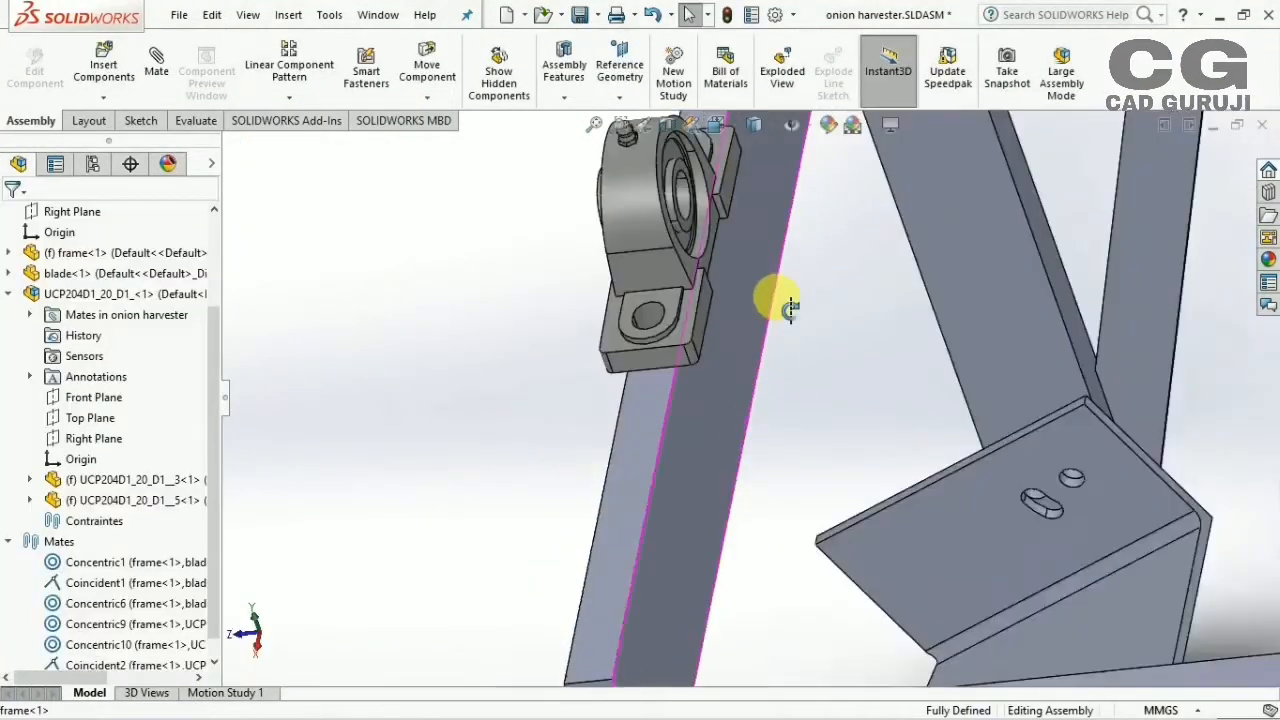
Insert another UCP204D1_20_D1_.sldasm from the upc 204 folder and place it beside the frame's long side rail
mouse_move(806, 318)
middle_mouse_down()
mouse_move(943, 477)
mouse_move(808, 314)
middle_mouse_up()
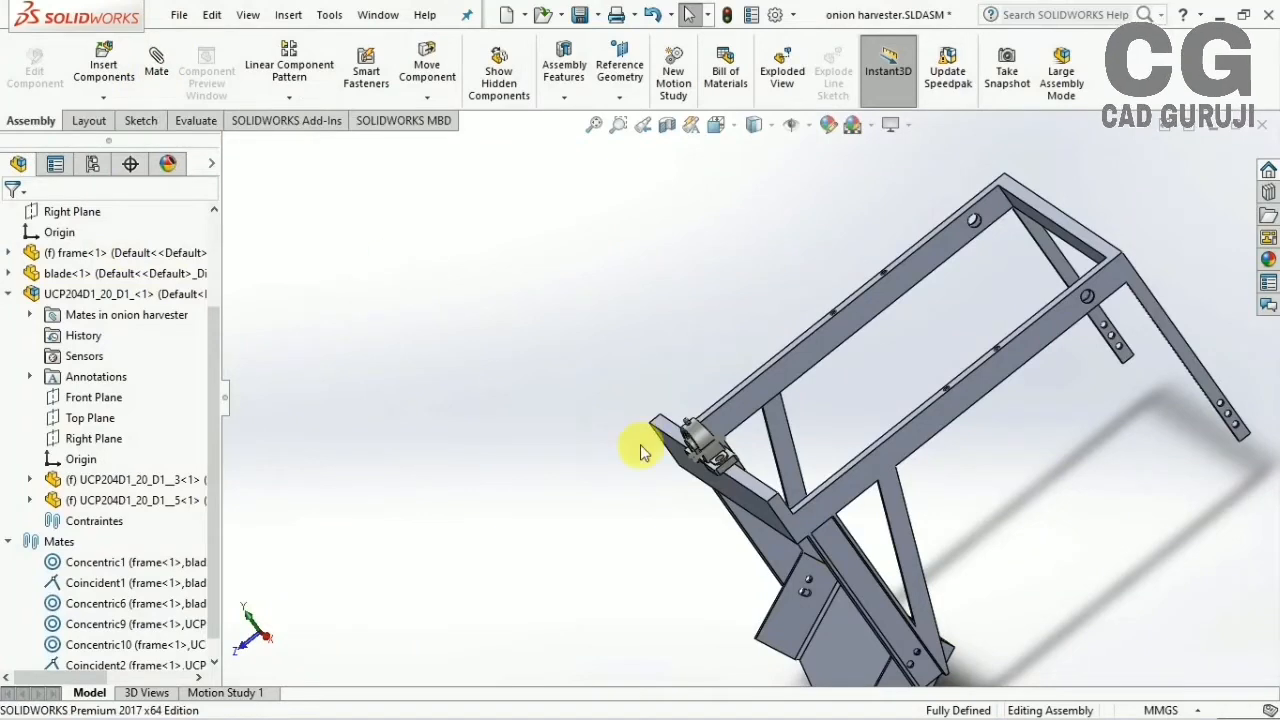
left_click(103, 65)
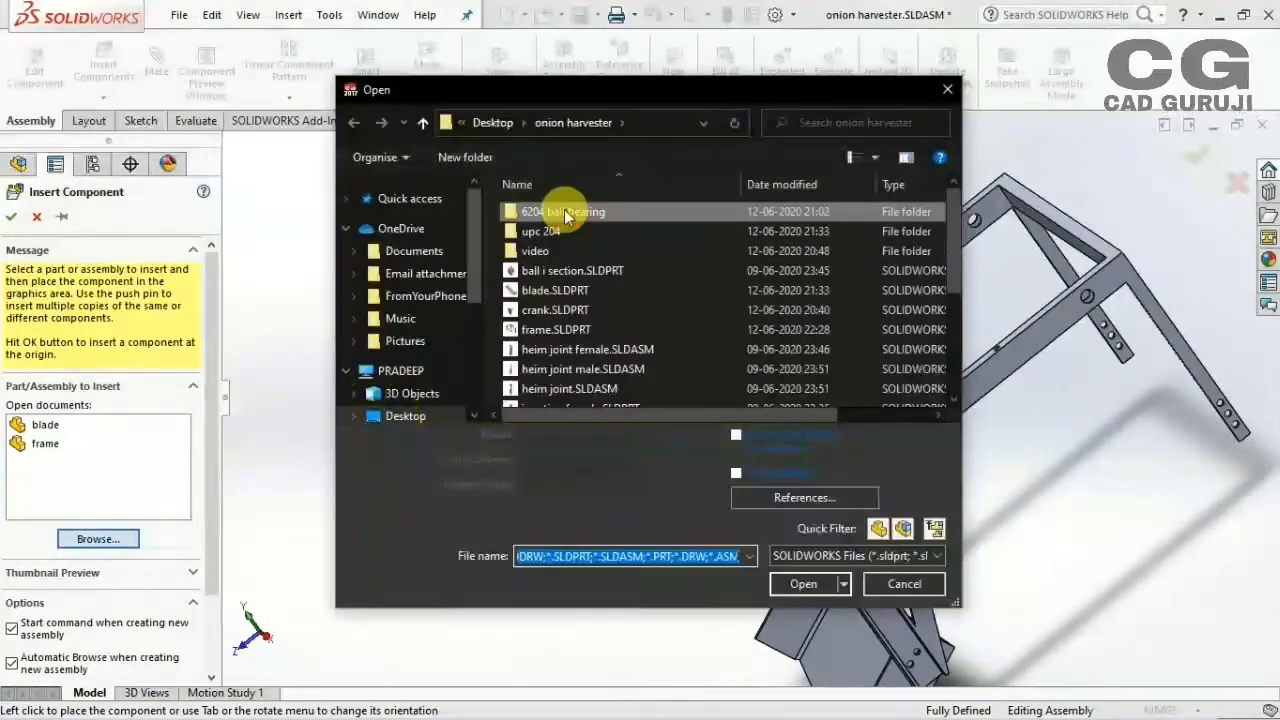
double_click(564, 211)
left_click(423, 122)
double_click(543, 233)
left_click(544, 210)
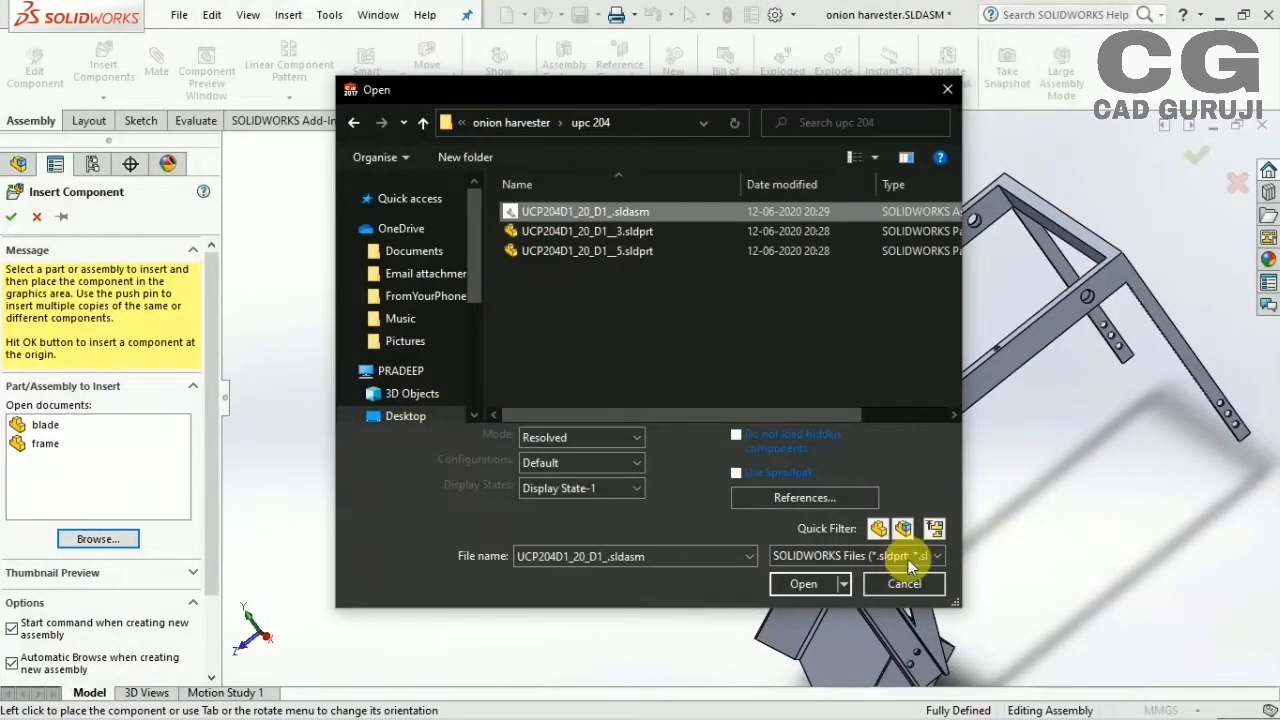
left_click(811, 586)
left_click(1030, 420)
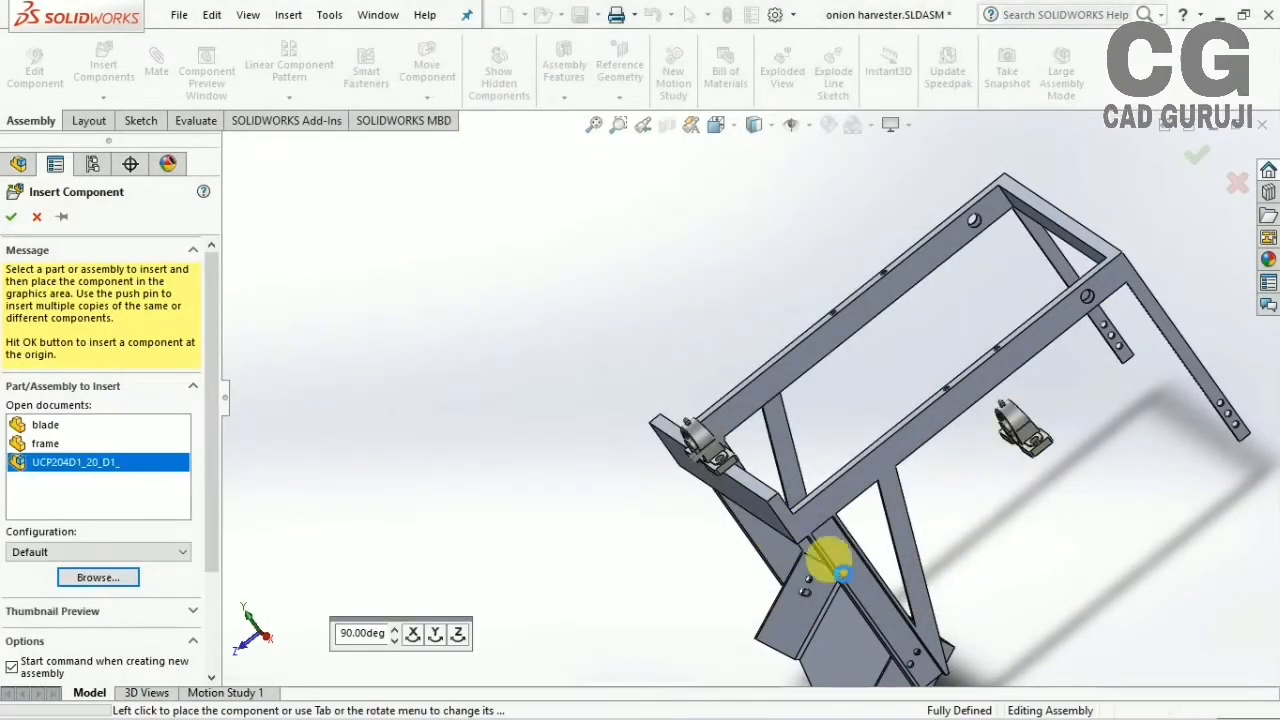
middle_click_drag(921, 401, 812, 440)
scroll(815, 446, "up", 2)
scroll(815, 446, "down", 7)
middle_click_drag(729, 314, 615, 477)
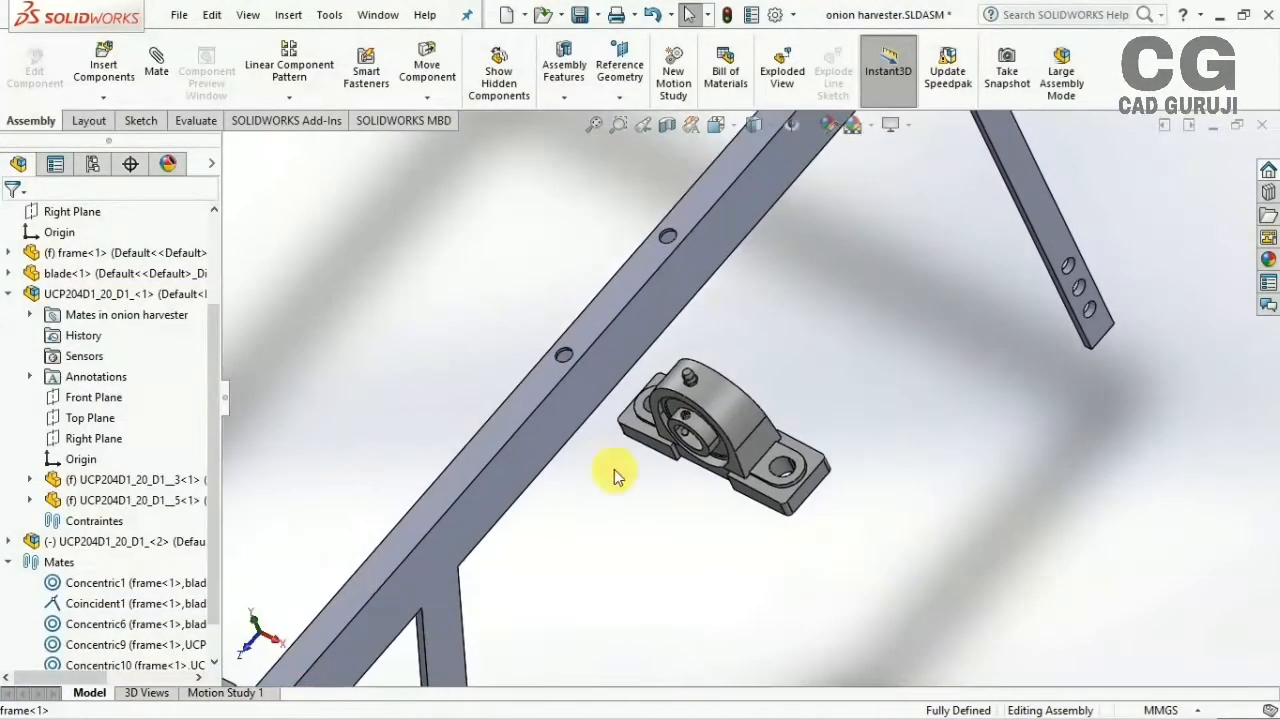
Rotate the new bearing freely until the flat mounting base of its housing faces up toward the side rail
left_click(427, 97)
right_click_drag(721, 398, 694, 229)
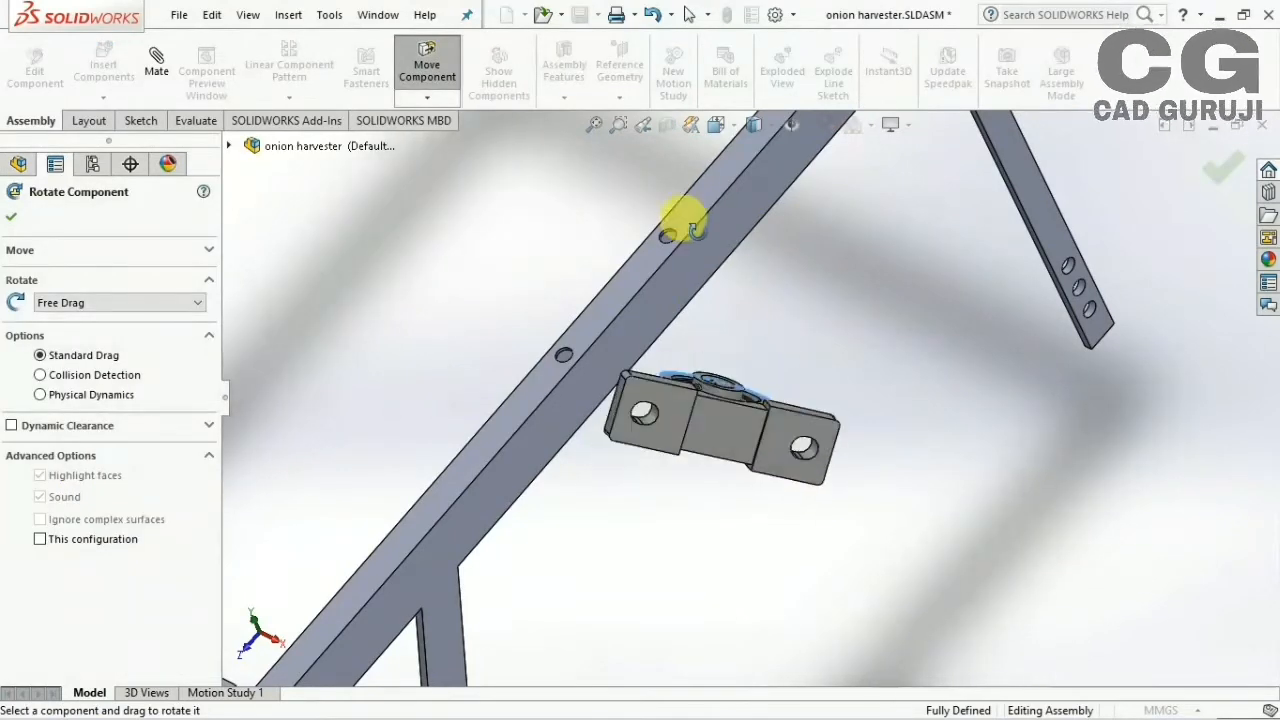
right_click_drag(758, 412, 836, 403)
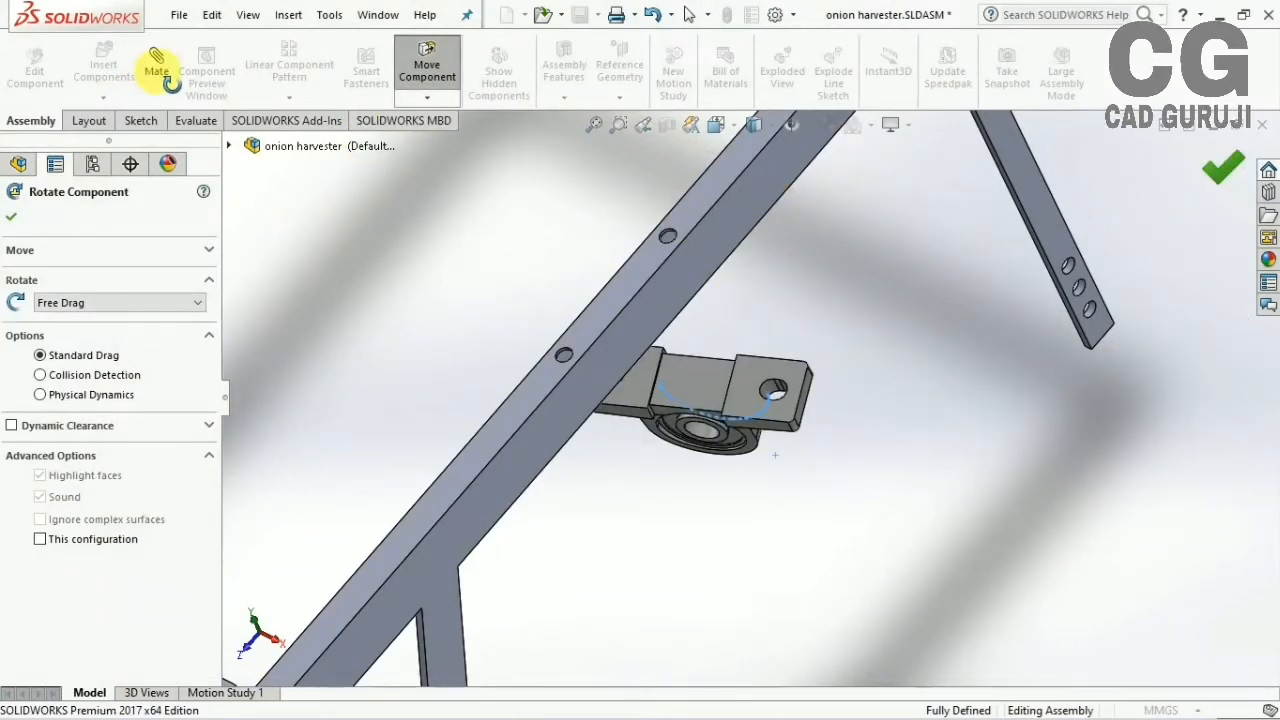
Add a concentric mate between a bolt hole in the frame's long side rail and one mounting slot of the bearing housing
left_click(158, 73)
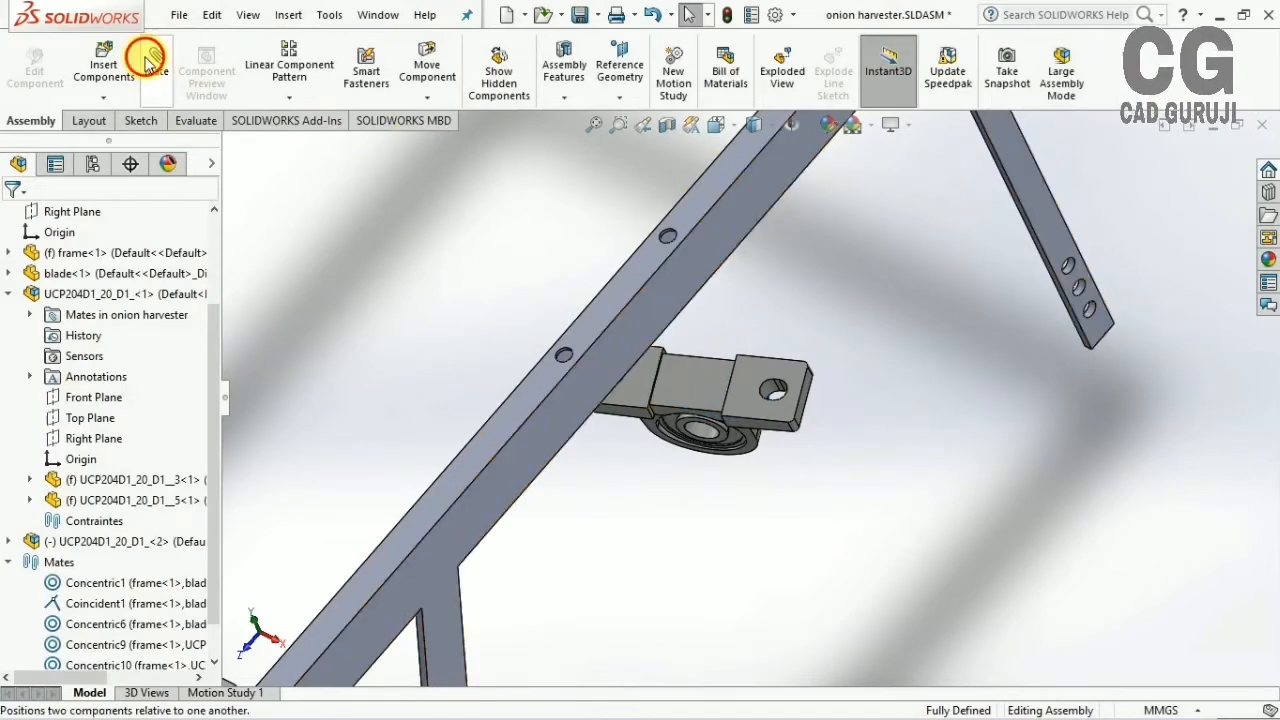
scroll(672, 275, "up", 3)
scroll(740, 370, "down", 8)
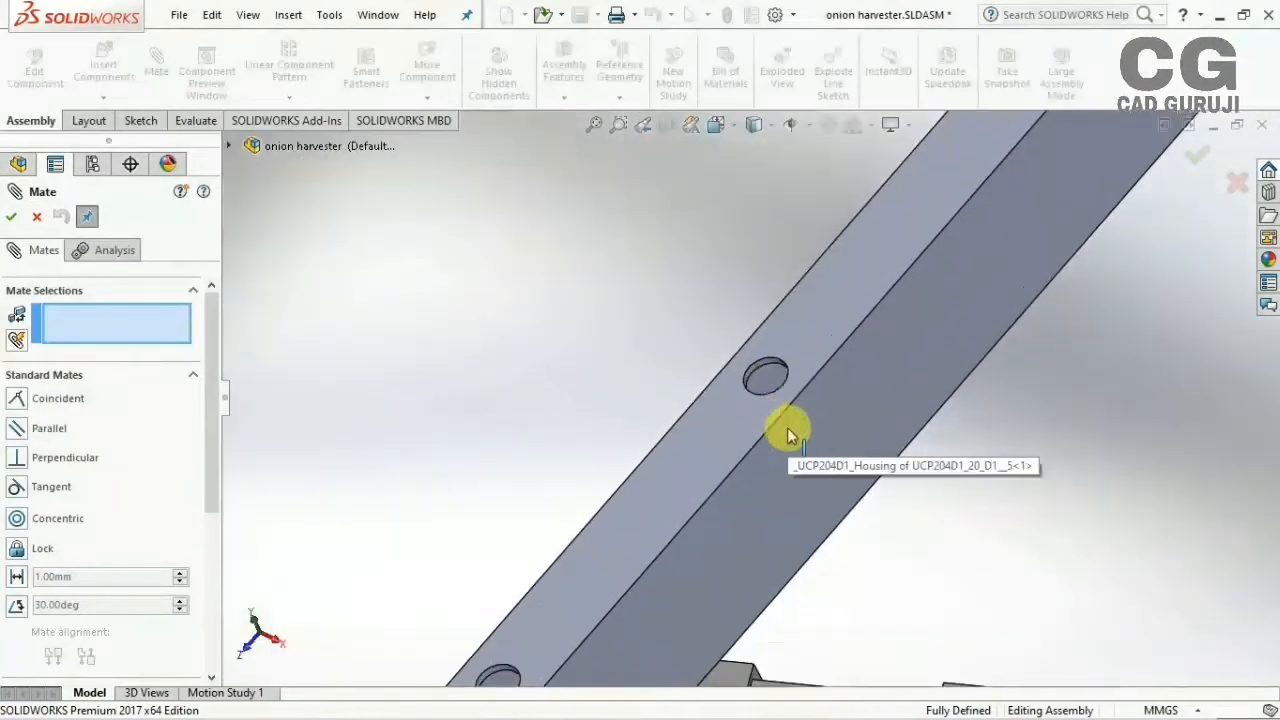
left_click(755, 370)
scroll(800, 500, "up", 3)
scroll(820, 454, "down", 6)
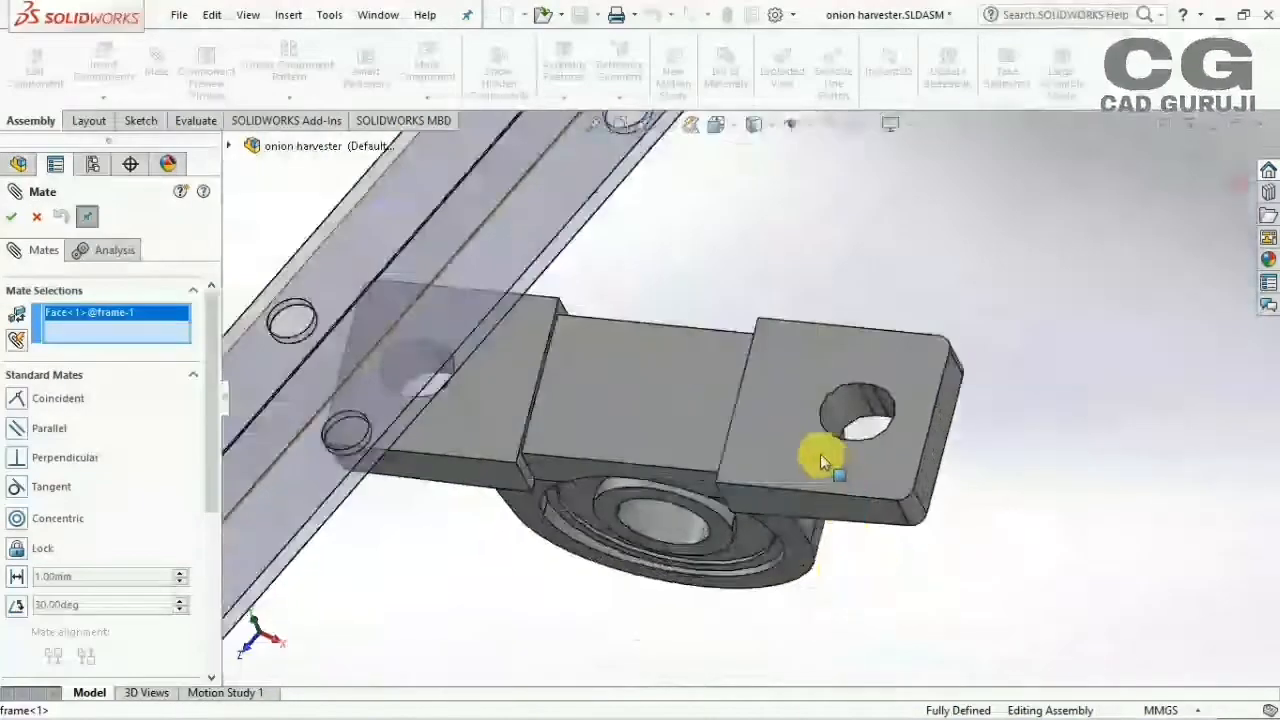
left_click(830, 390)
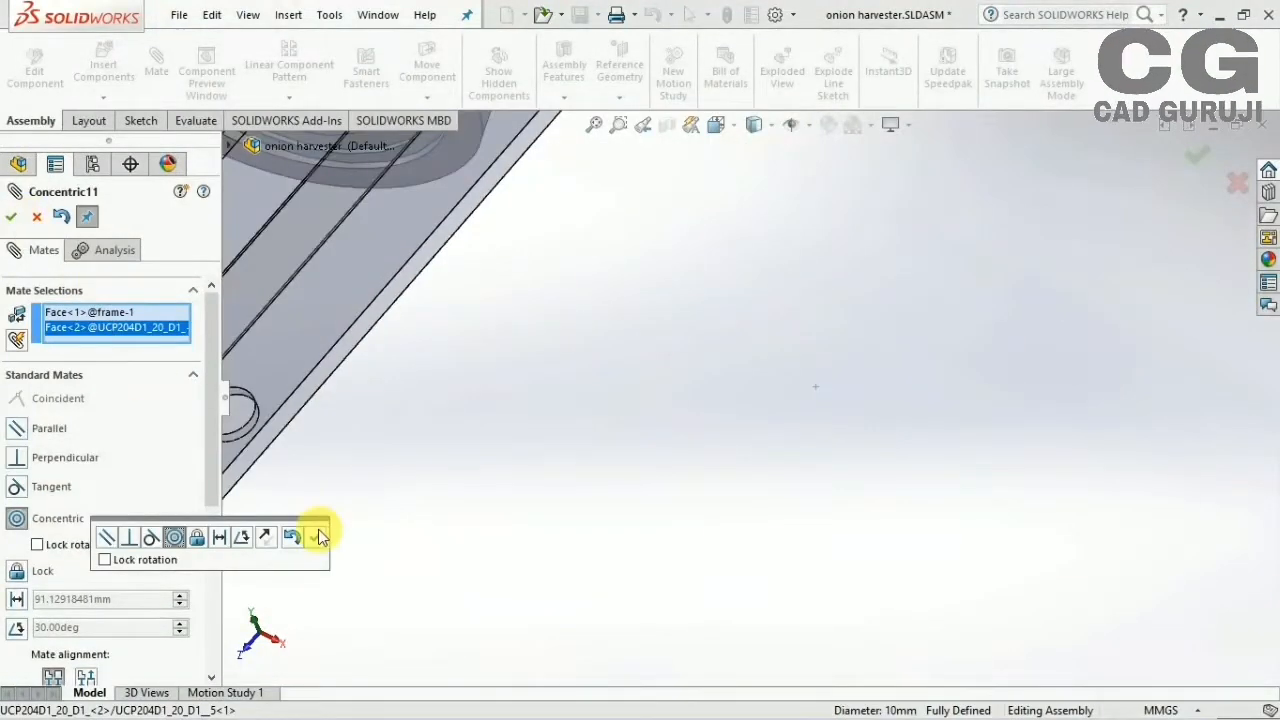
left_click(318, 537)
Add a concentric mate between the housing's other mounting slot and the second bolt hole in the same side rail
scroll(412, 422, "up", 3)
scroll(595, 193, "down", 6)
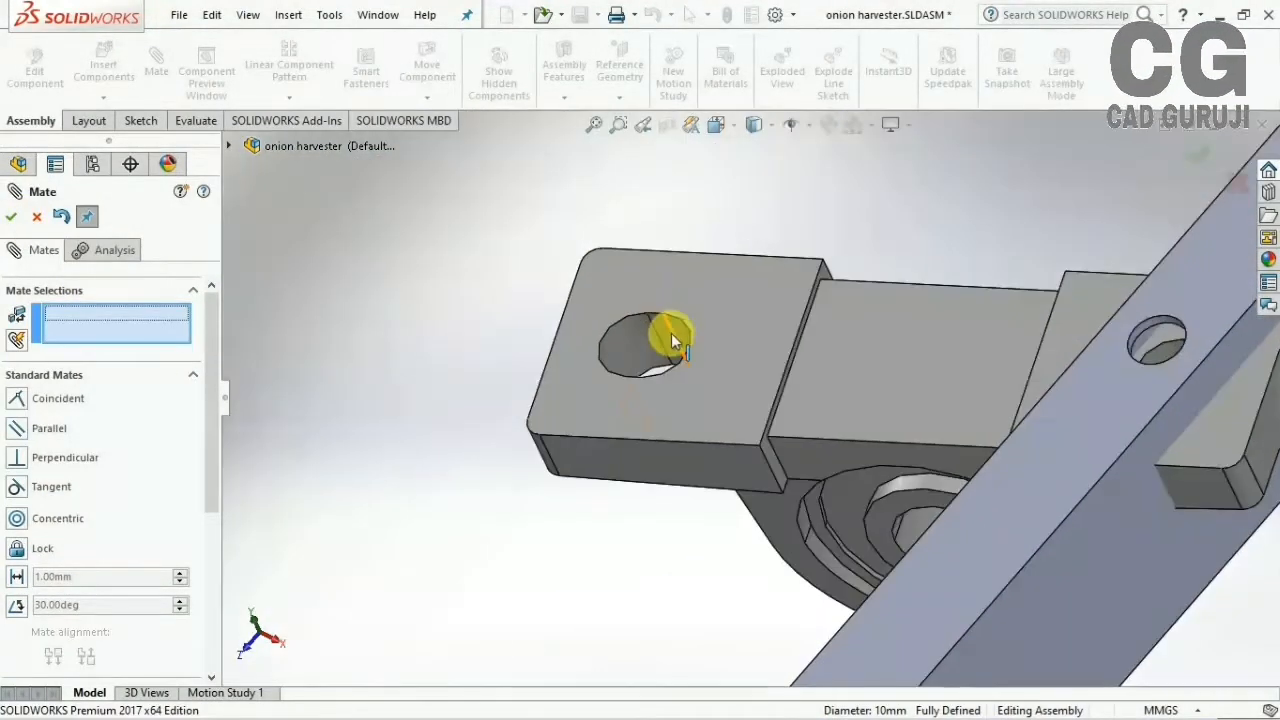
left_click(675, 333)
scroll(852, 570, "up", 3)
scroll(694, 443, "down", 5)
left_click(710, 415)
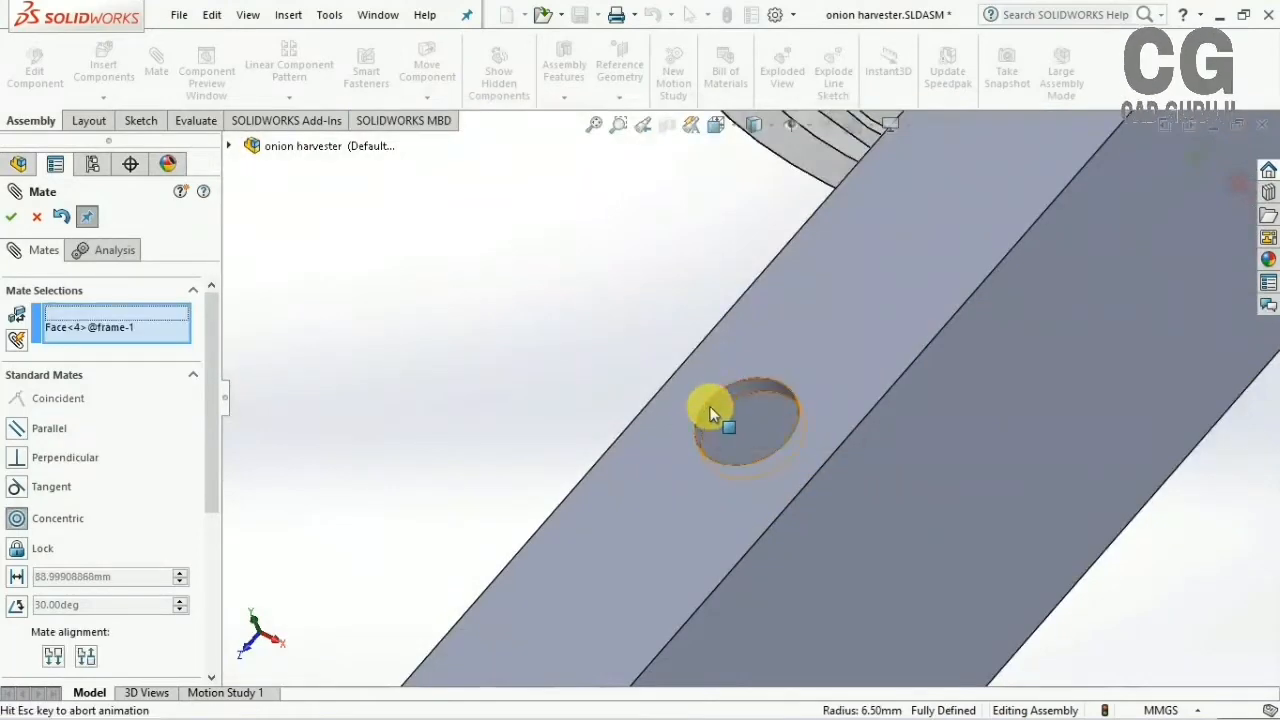
scroll(710, 415, "up", 3)
left_click(936, 439)
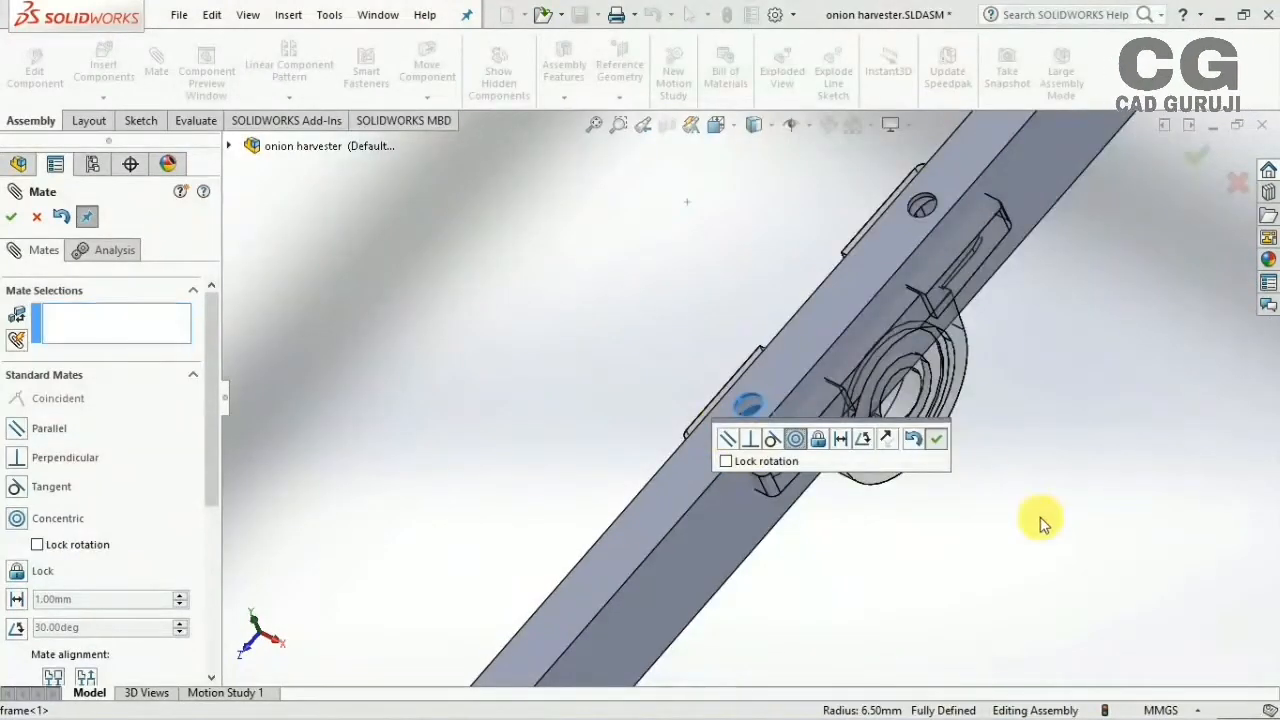
Move the bearing clear below the side rail and add a coincident mate between the rail's underside and the housing's base face
left_click_drag(929, 444, 1030, 556)
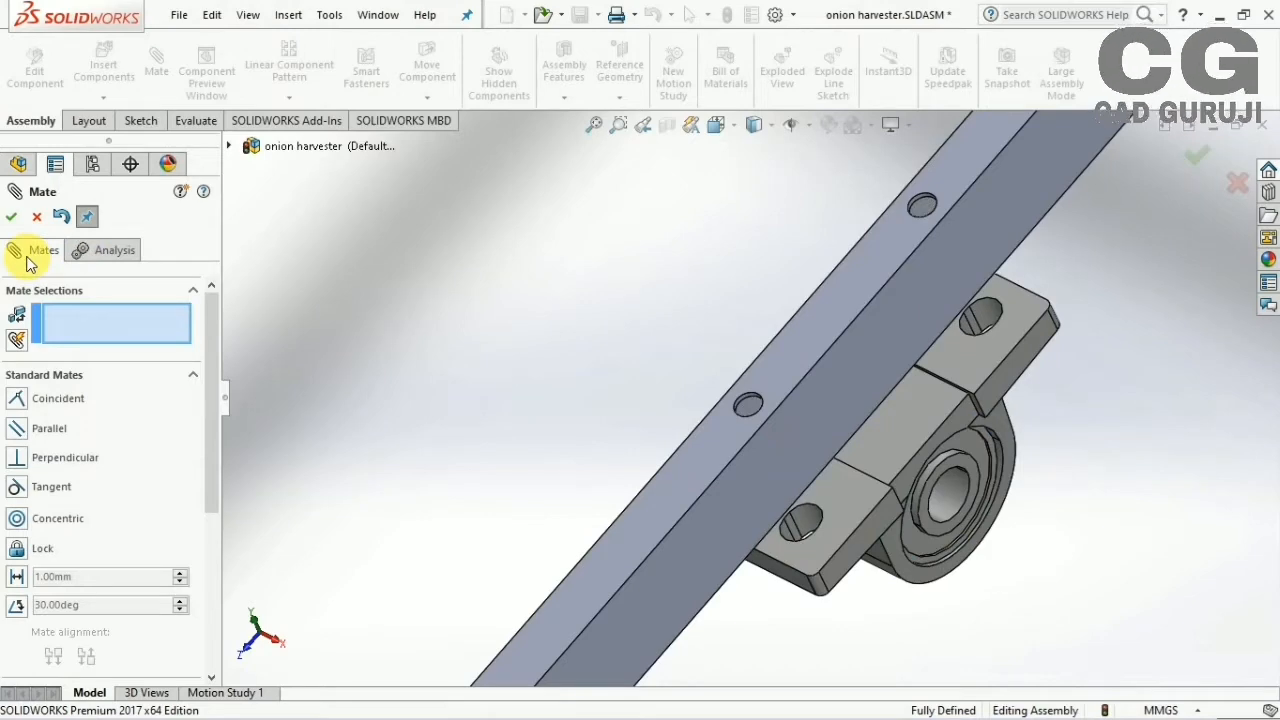
middle_click_drag(468, 500, 688, 310)
left_click(877, 393)
middle_click_drag(841, 395, 935, 402)
left_click(893, 429)
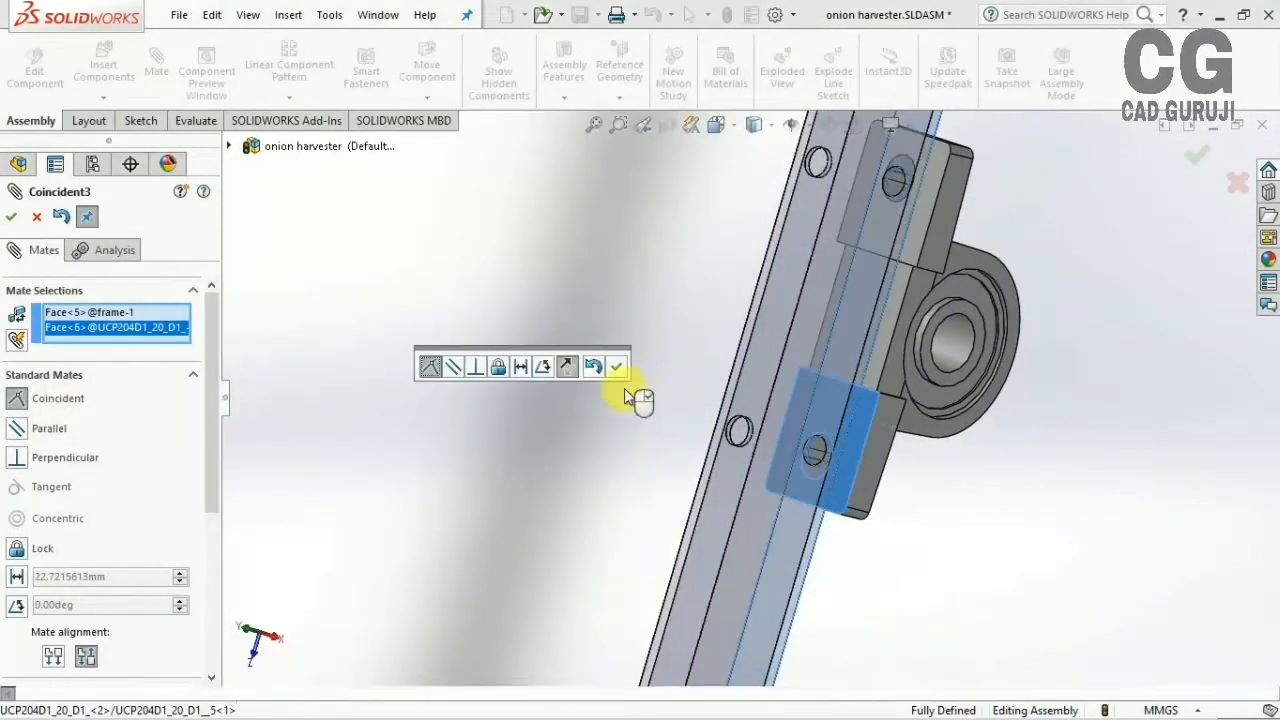
left_click(1192, 154)
left_click(1179, 152)
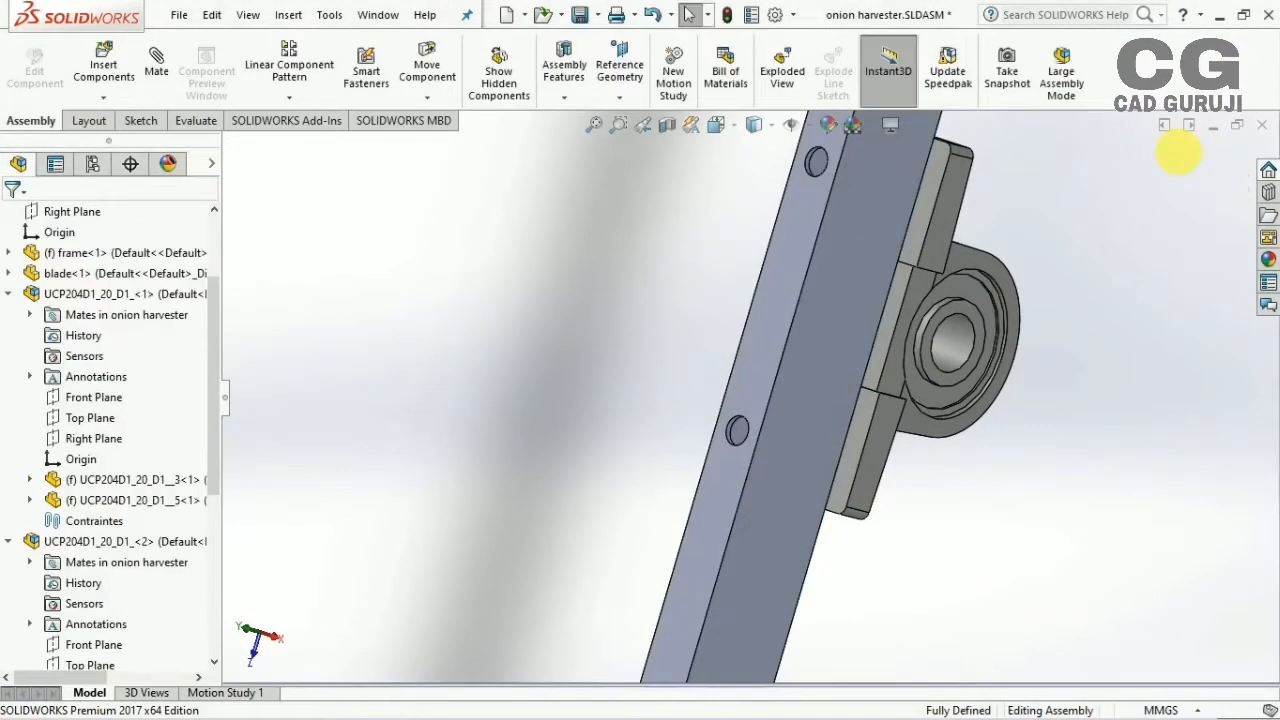
Insert another UCP204D1_20_D1_ bearing assembly and place it near the opposite long side rail of the frame
scroll(674, 446, "up", 7)
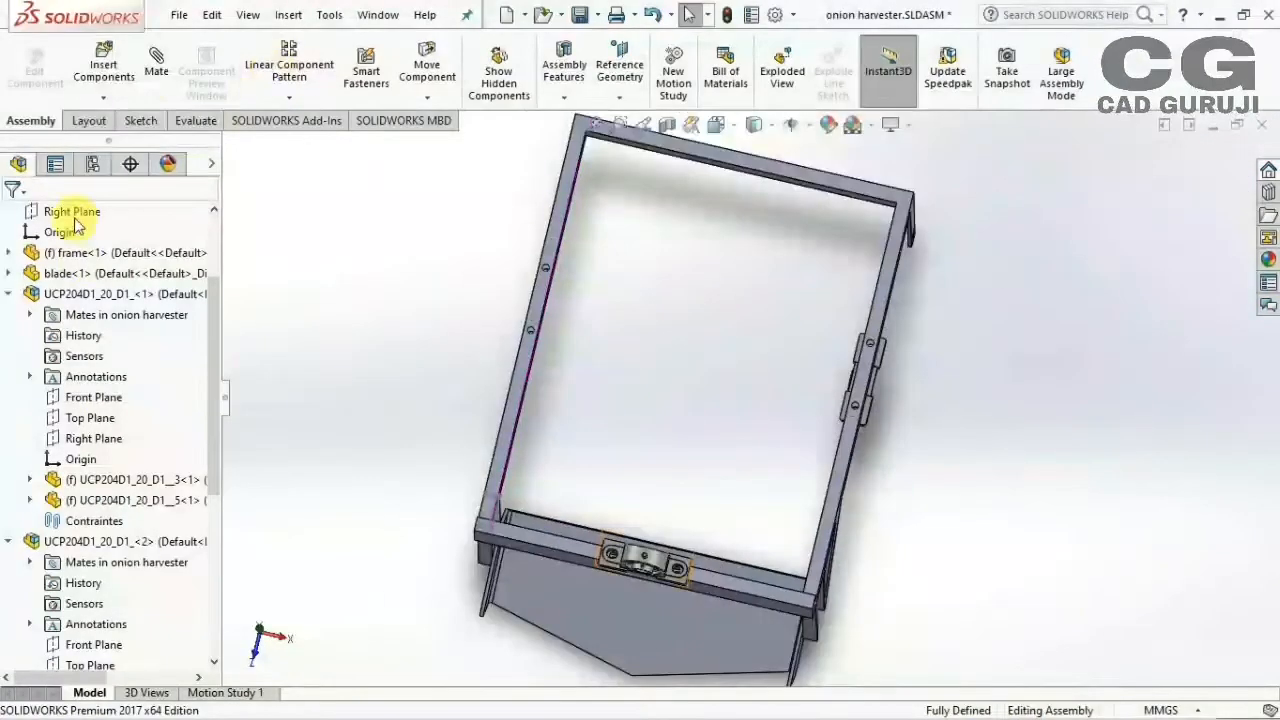
left_click(104, 70)
left_click(99, 538)
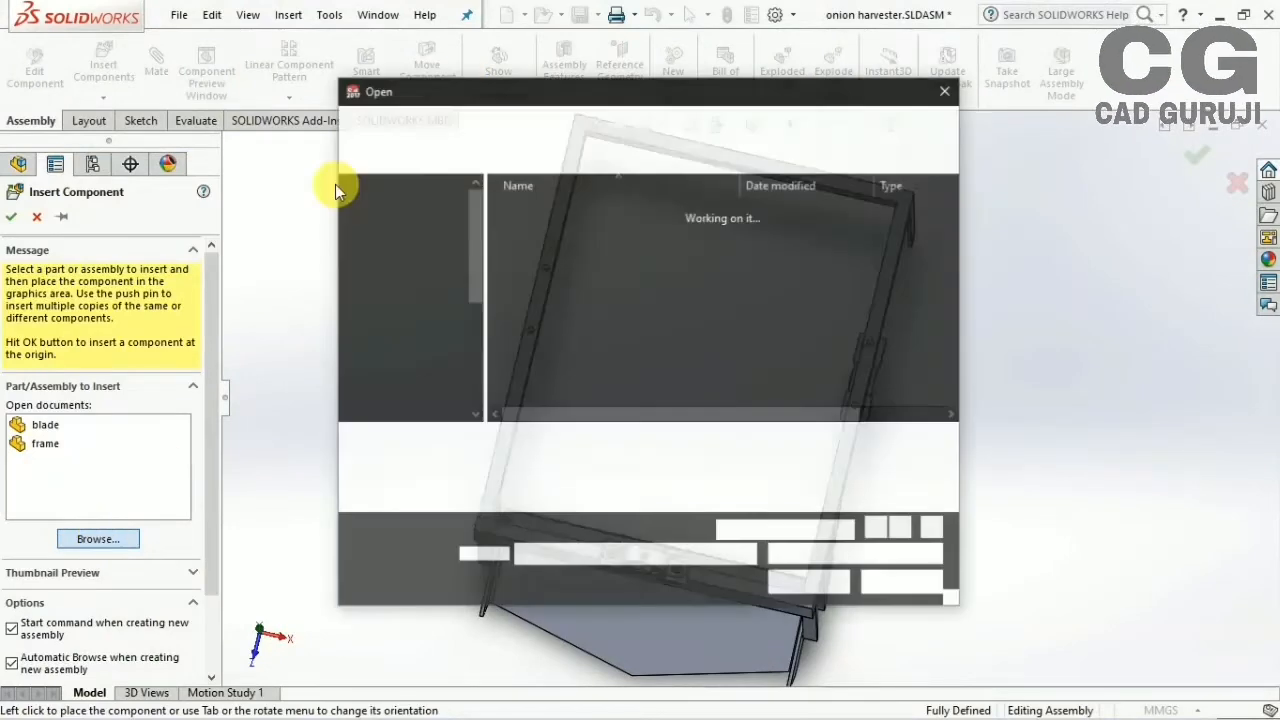
double_click(622, 210)
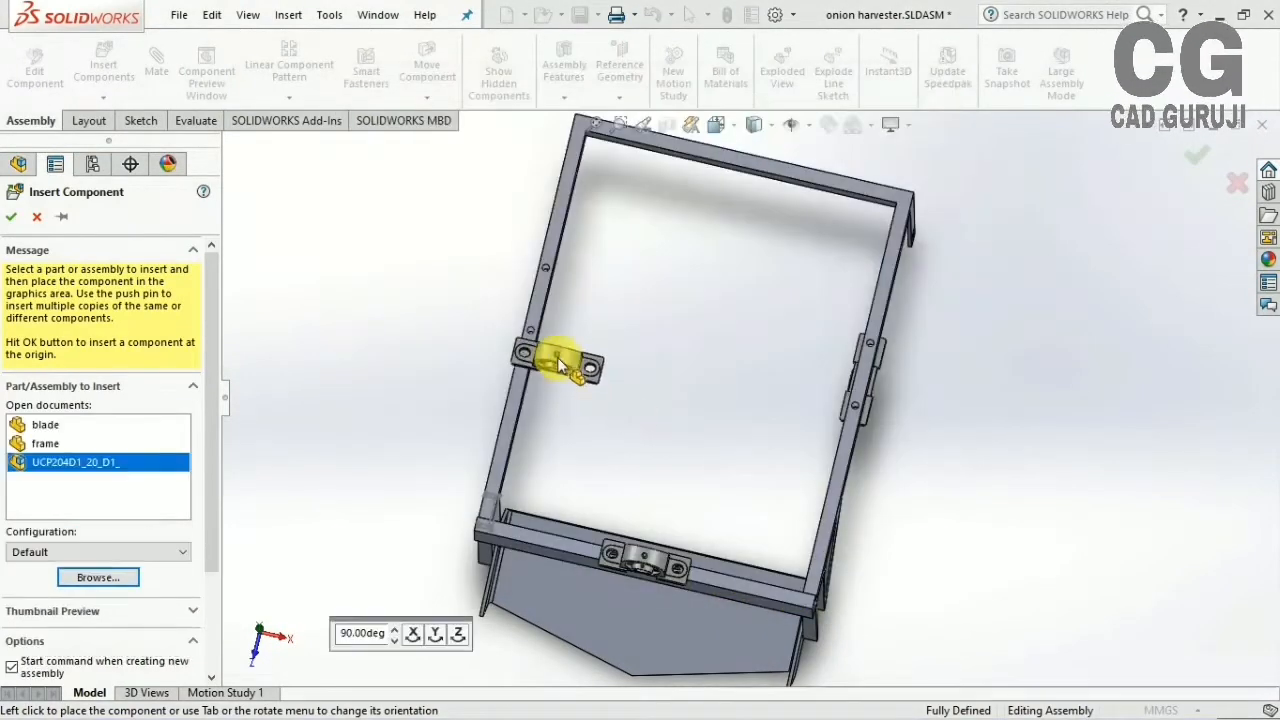
middle_click_drag(491, 297, 635, 397)
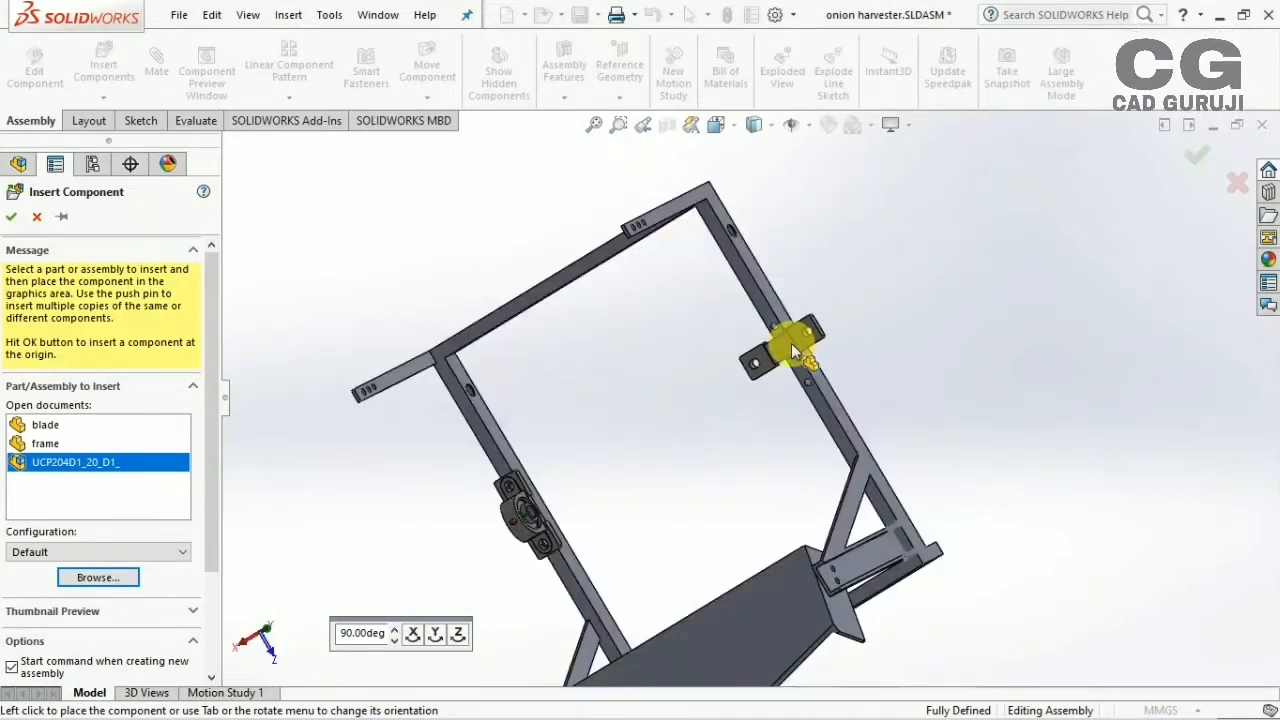
middle_click_drag(790, 351, 665, 440)
scroll(660, 442, "up", 3)
middle_click_drag(786, 389, 909, 220)
left_click(757, 518)
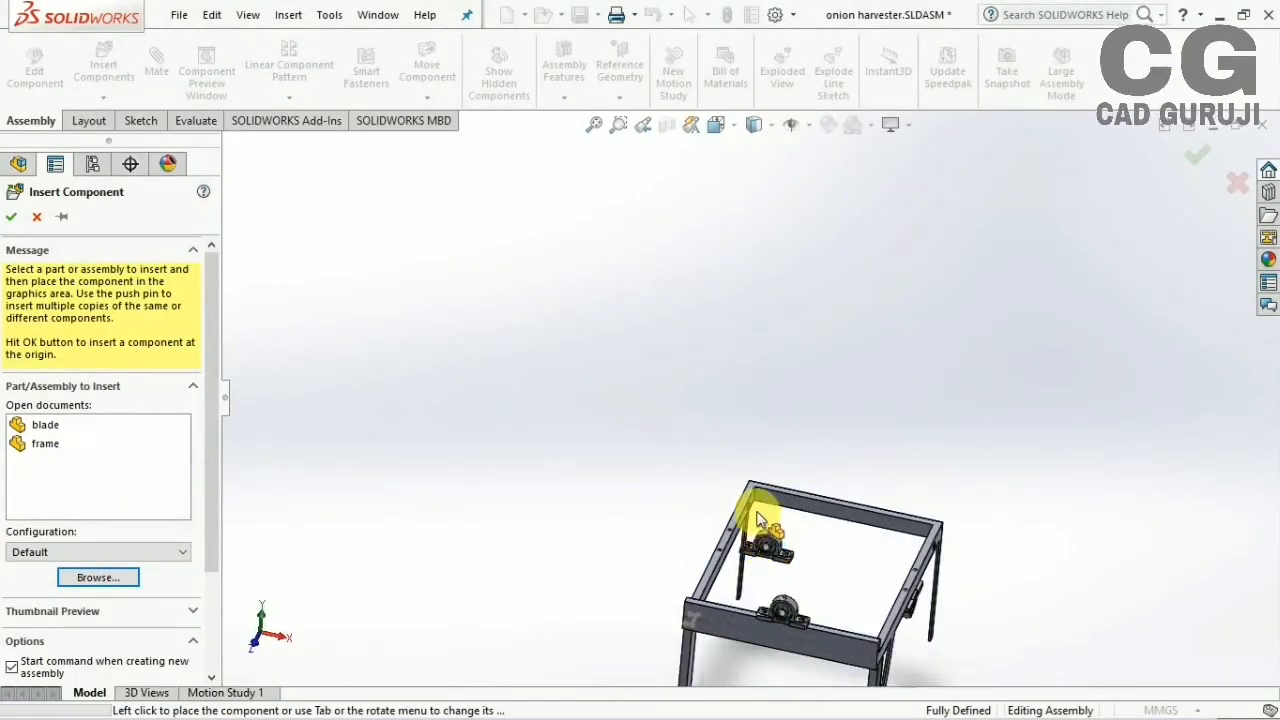
Move the newly placed bearing away from the frame's rear leg into the open space beside the bare side rail
middle_click_drag(757, 518, 813, 549)
scroll(717, 543, "up", 3)
scroll(770, 393, "down", 6)
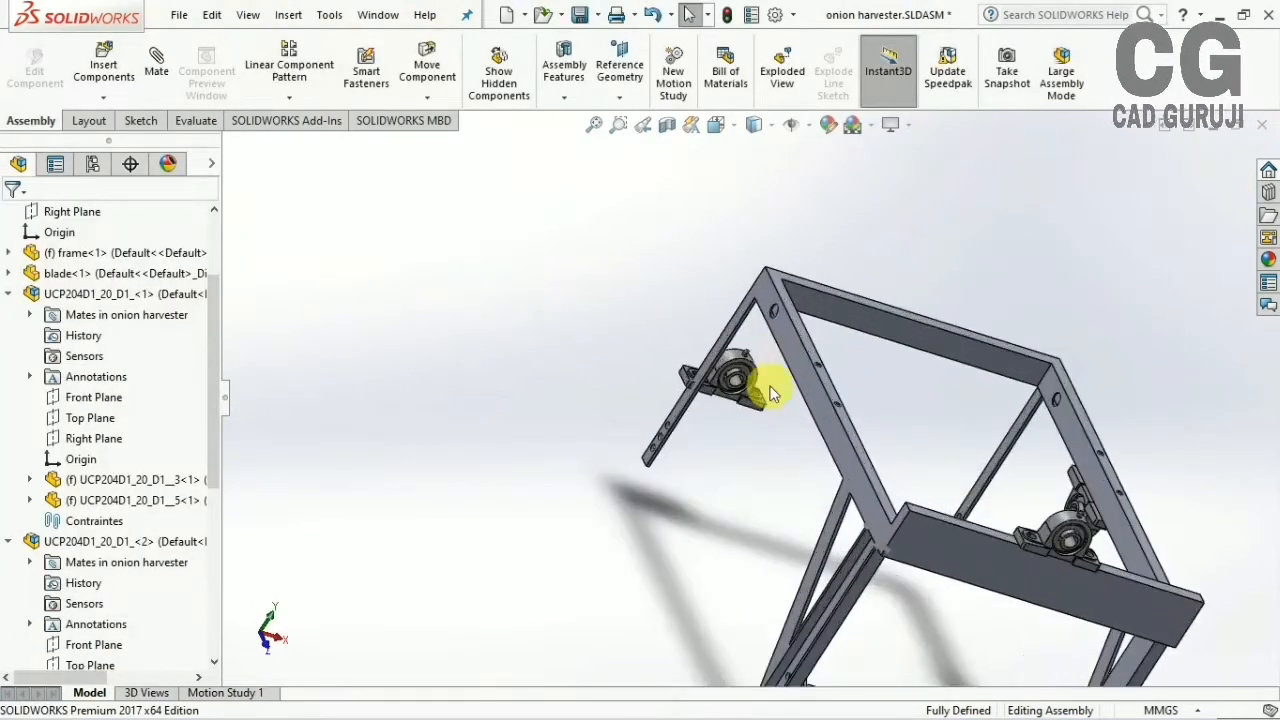
left_click_drag(770, 393, 782, 478)
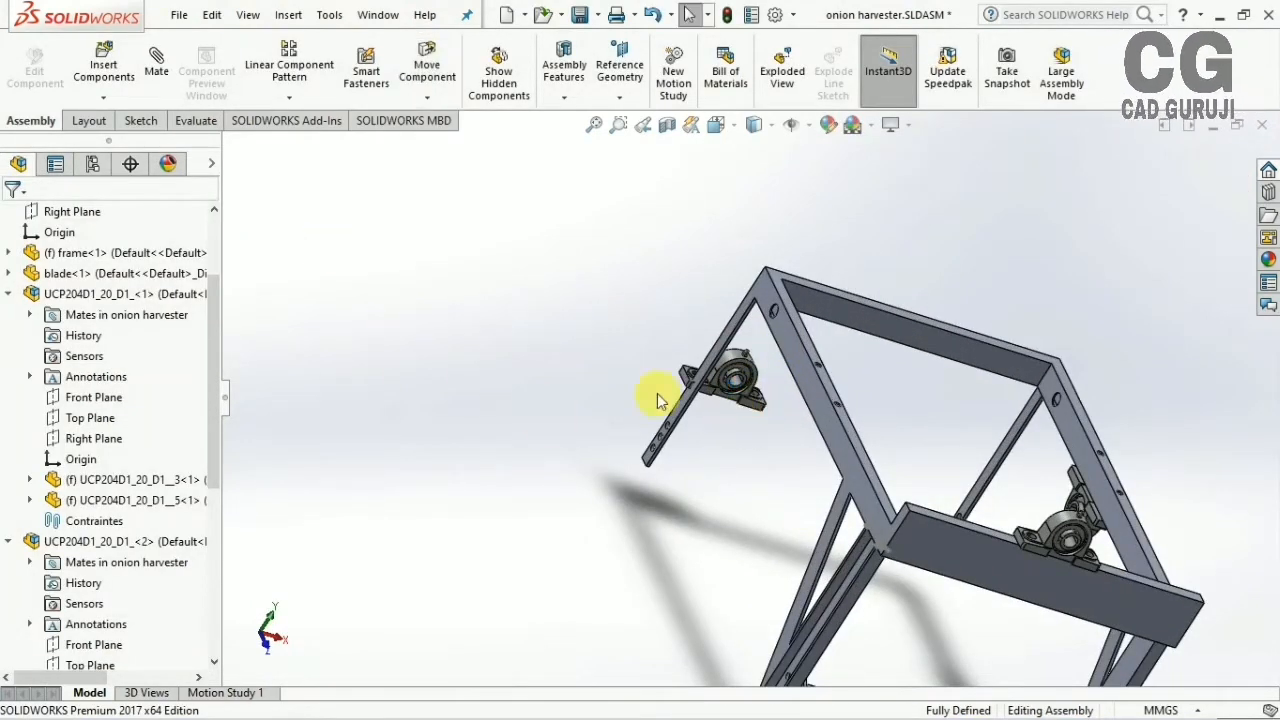
left_click_drag(700, 382, 755, 563)
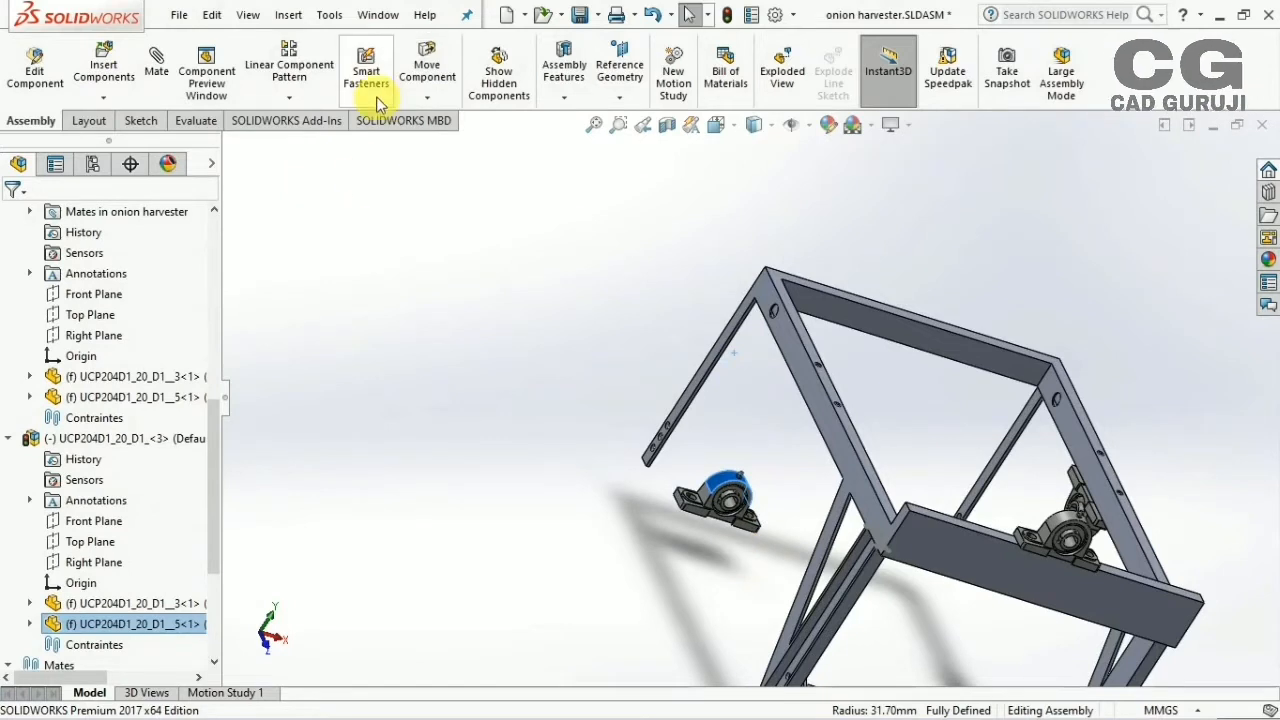
Rotate this bearing freely until its mounting base faces the side rail and its slots line up along the rail's length
left_click(427, 97)
left_click(470, 140)
left_click_drag(723, 443, 910, 290)
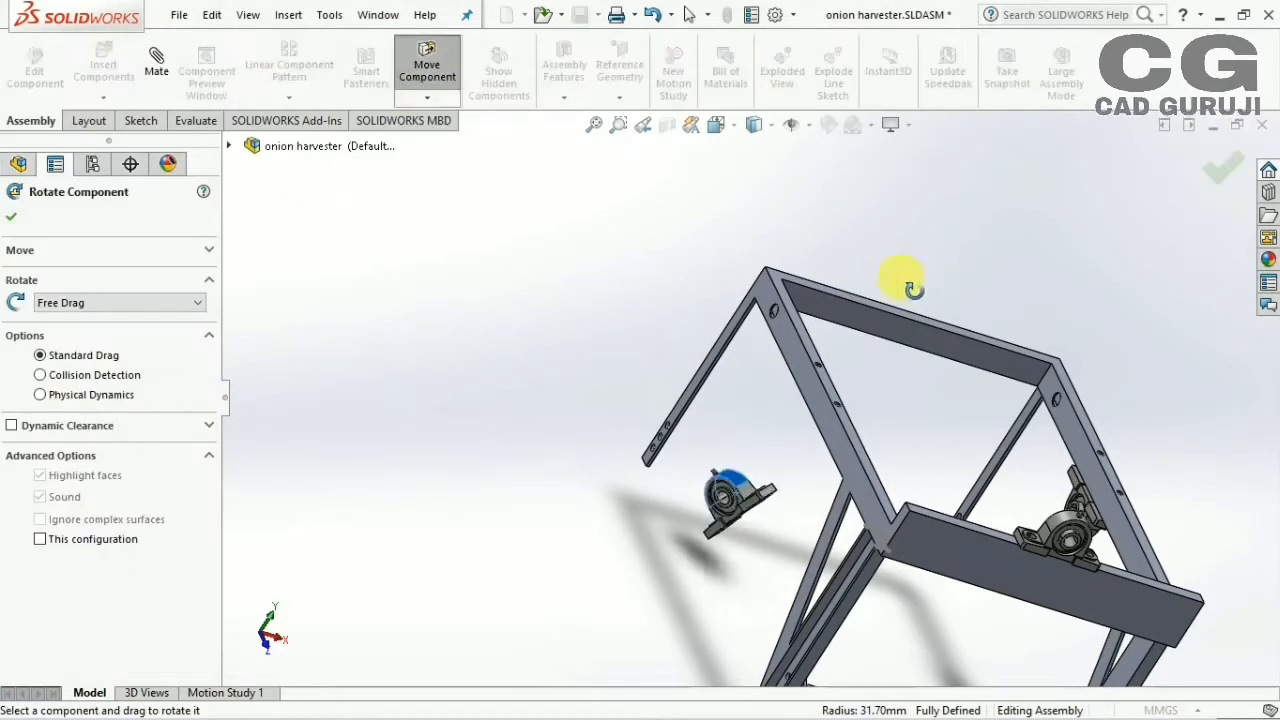
left_click_drag(730, 320, 782, 272)
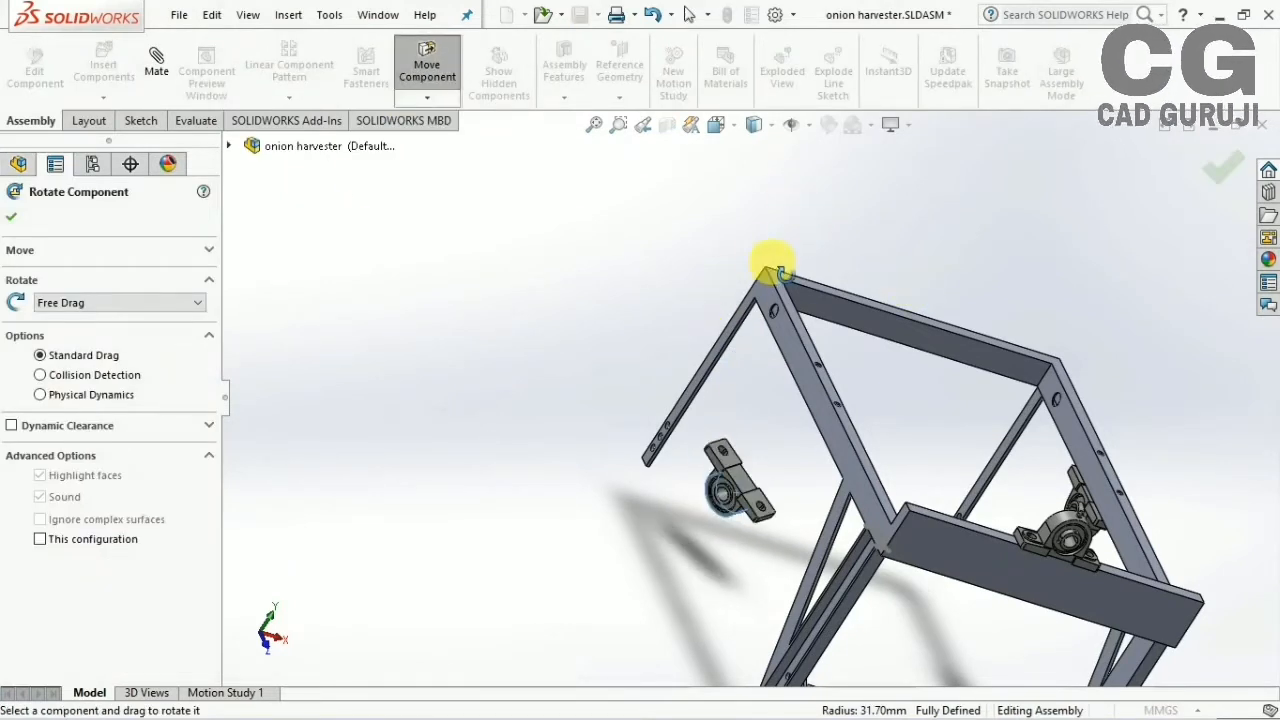
left_click(11, 217)
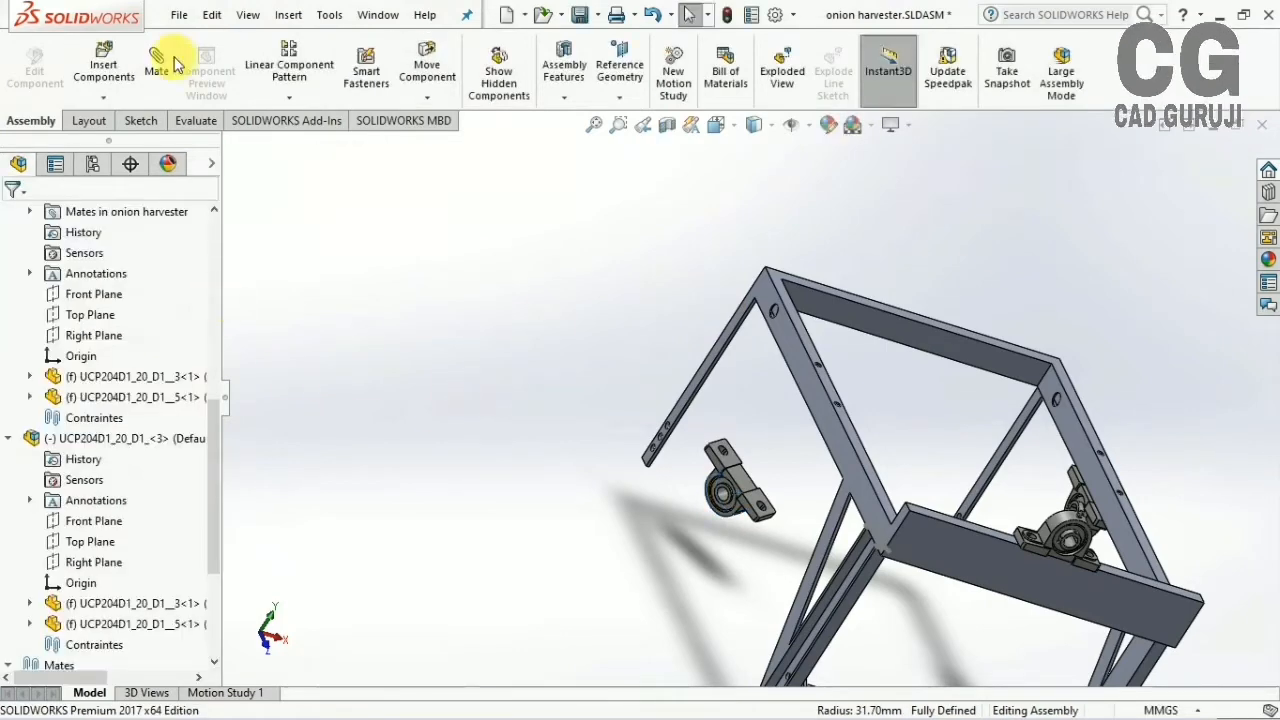
Add a concentric mate between one mounting slot of this bearing housing and the lower bolt hole in the bare side rail
middle_click_drag(690, 440, 765, 430)
scroll(767, 405, "down", 6)
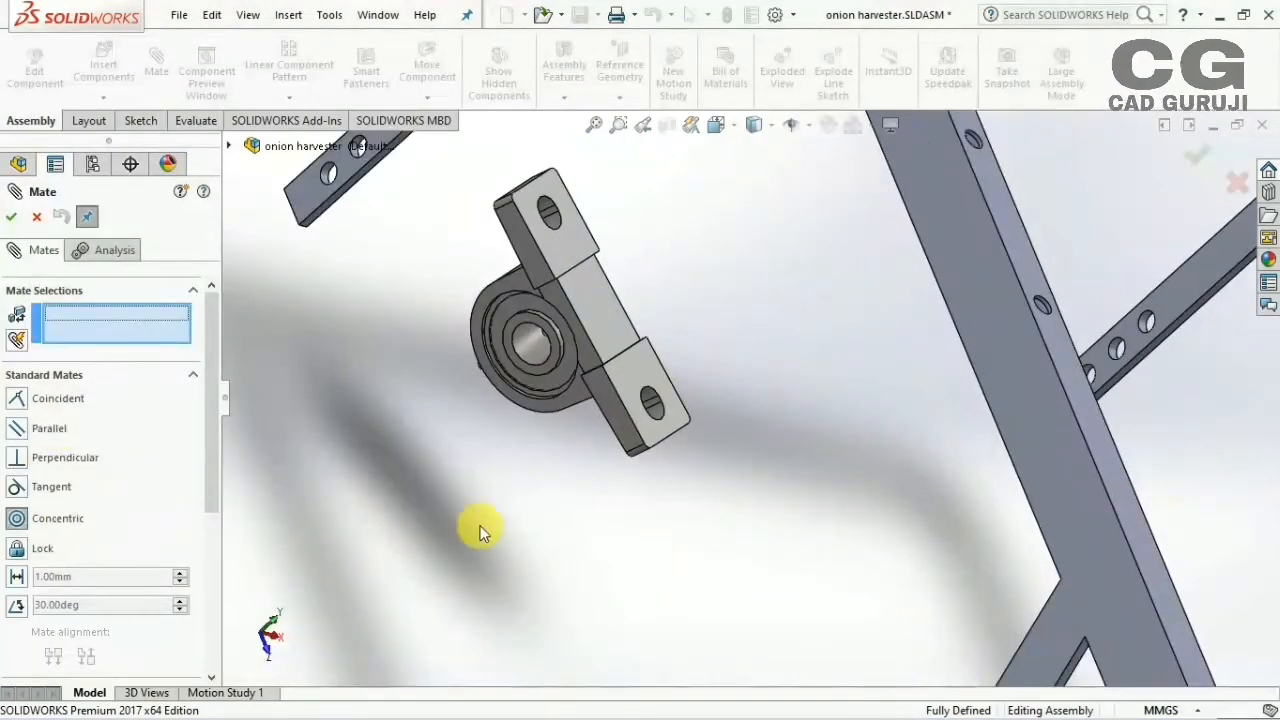
scroll(645, 397, "up", 1)
scroll(650, 400, "down", 6)
left_click(766, 430)
scroll(840, 434, "up", 6)
scroll(1023, 372, "down", 3)
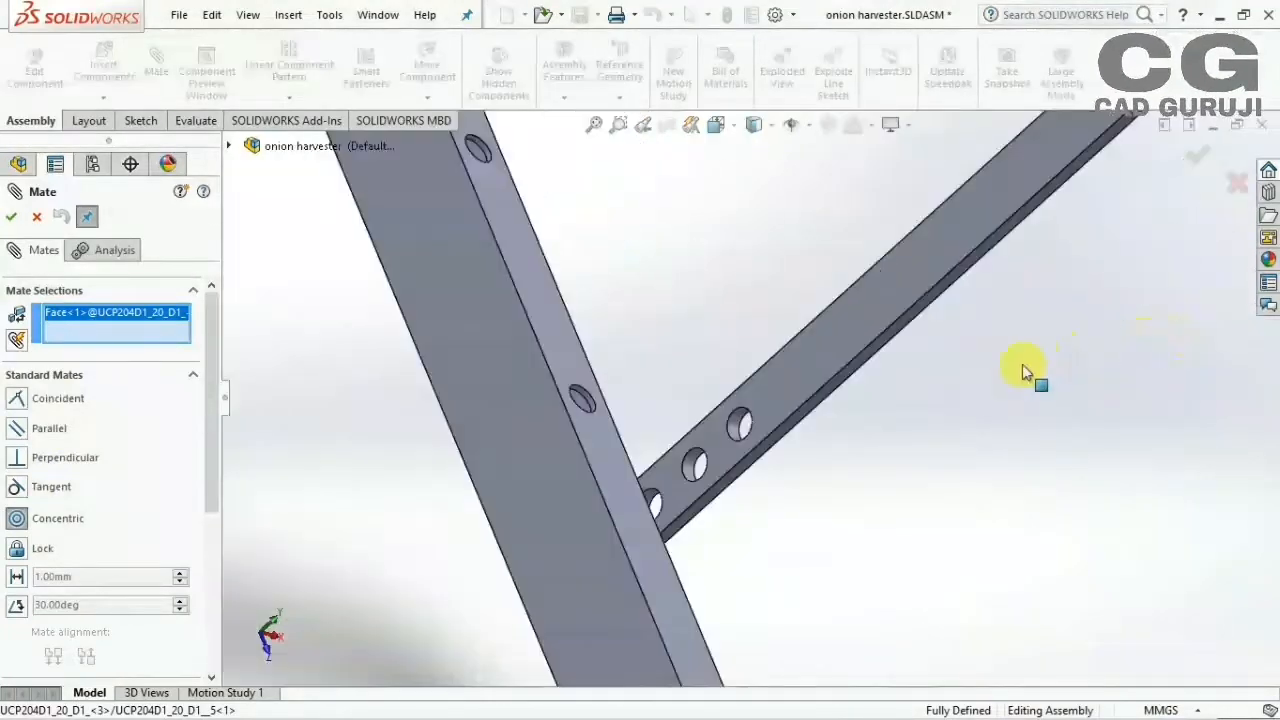
scroll(340, 486, "down", 5)
left_click(610, 350)
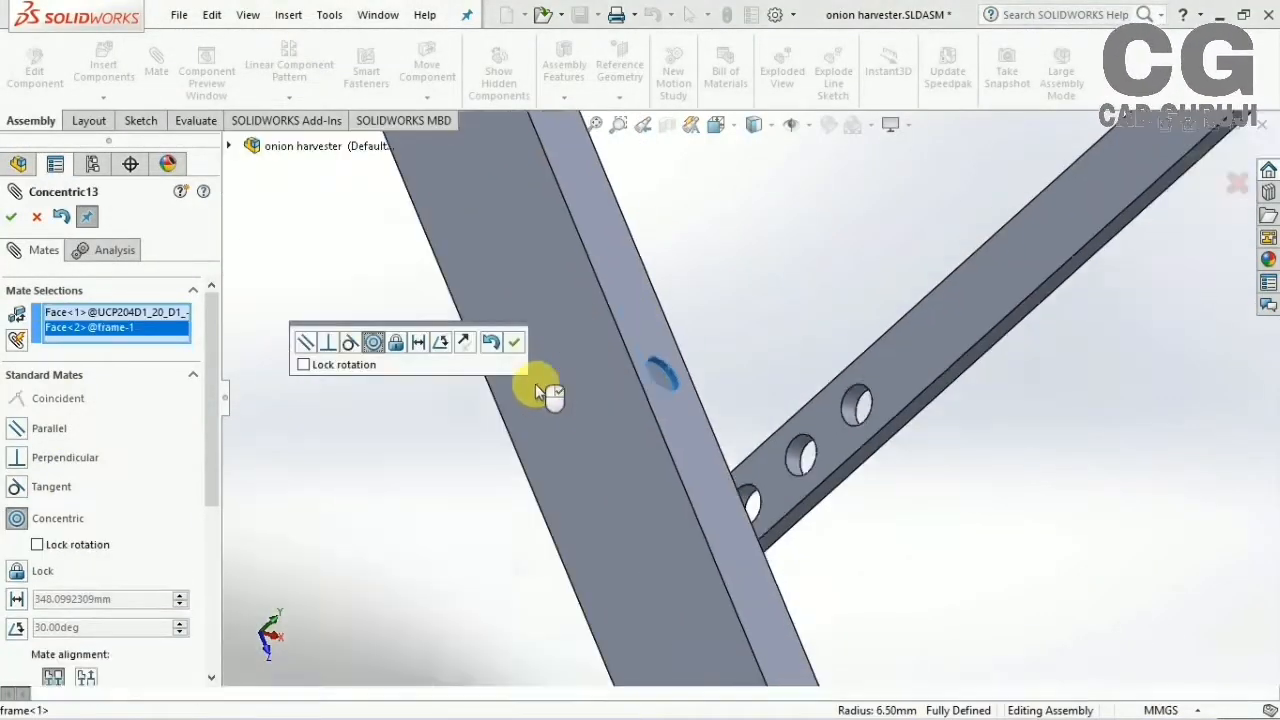
scroll(584, 369, "up", 5)
left_click(511, 347)
Add a concentric mate between the side rail's upper bolt hole and the other mounting slot of the bearing housing
scroll(700, 355, "up", 3)
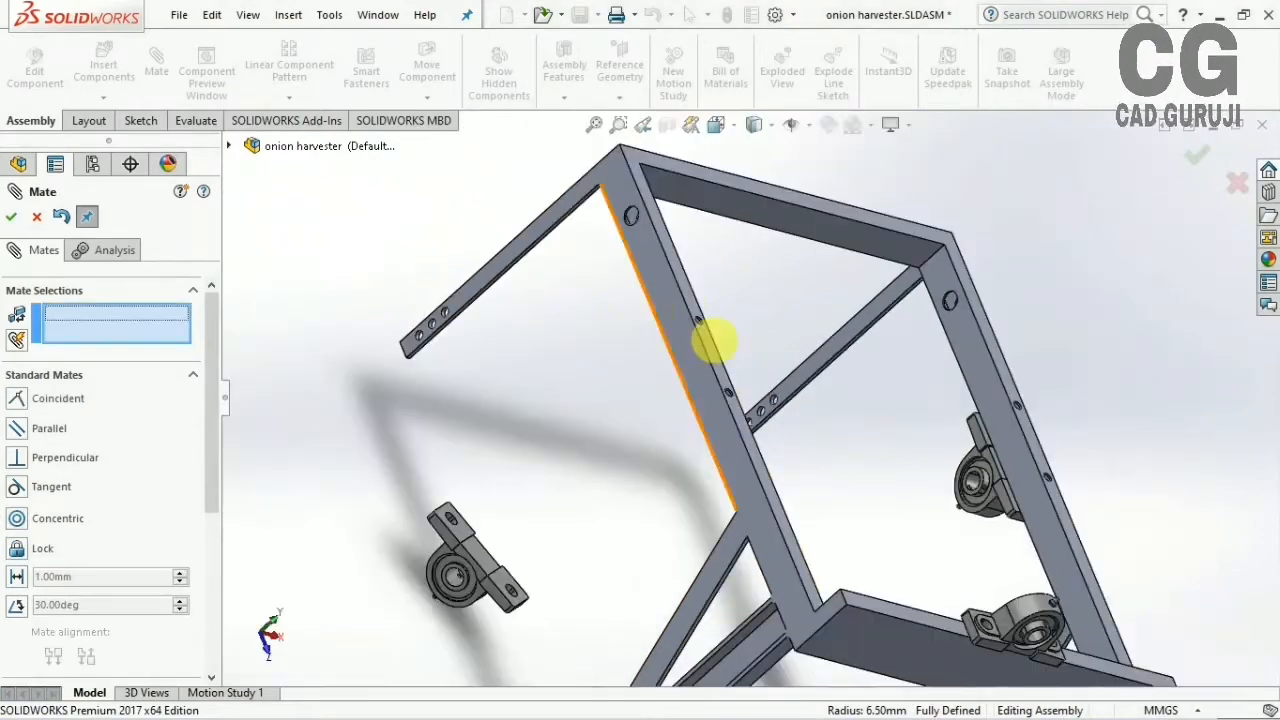
scroll(720, 365, "down", 6)
left_click(733, 386)
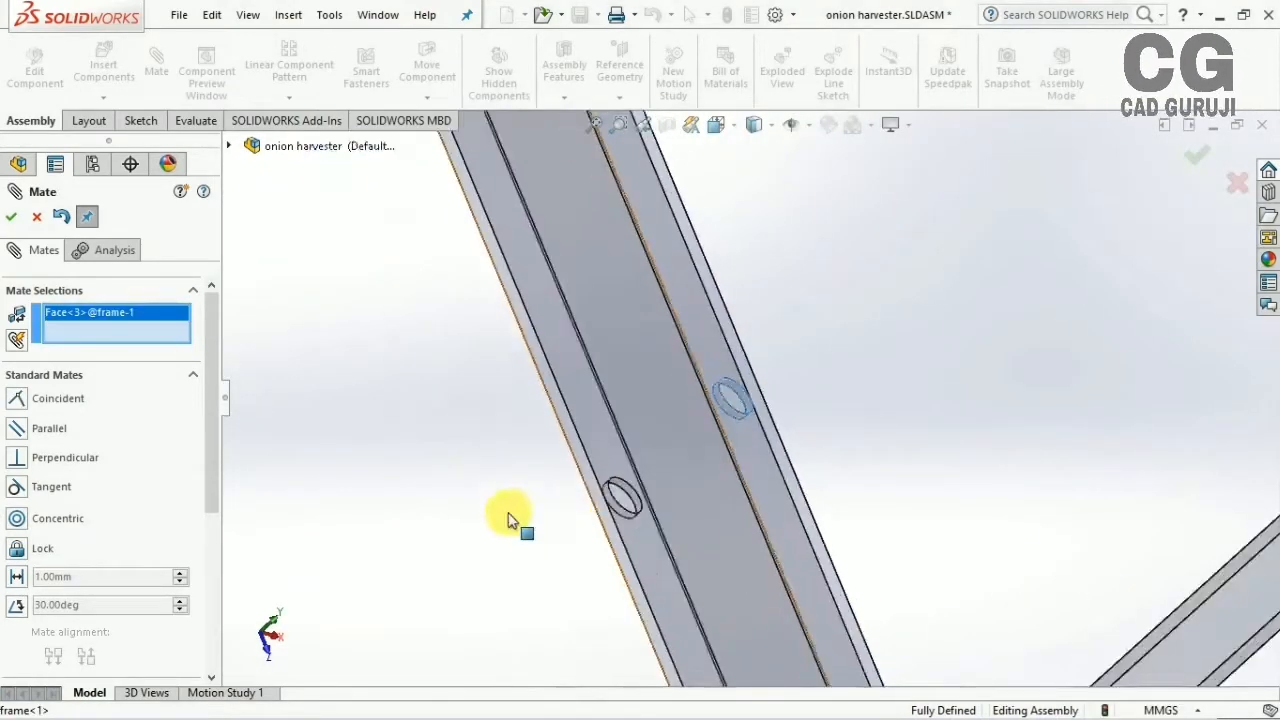
scroll(508, 517, "up", 5)
scroll(823, 397, "down", 6)
left_click(789, 259)
scroll(794, 263, "up", 5)
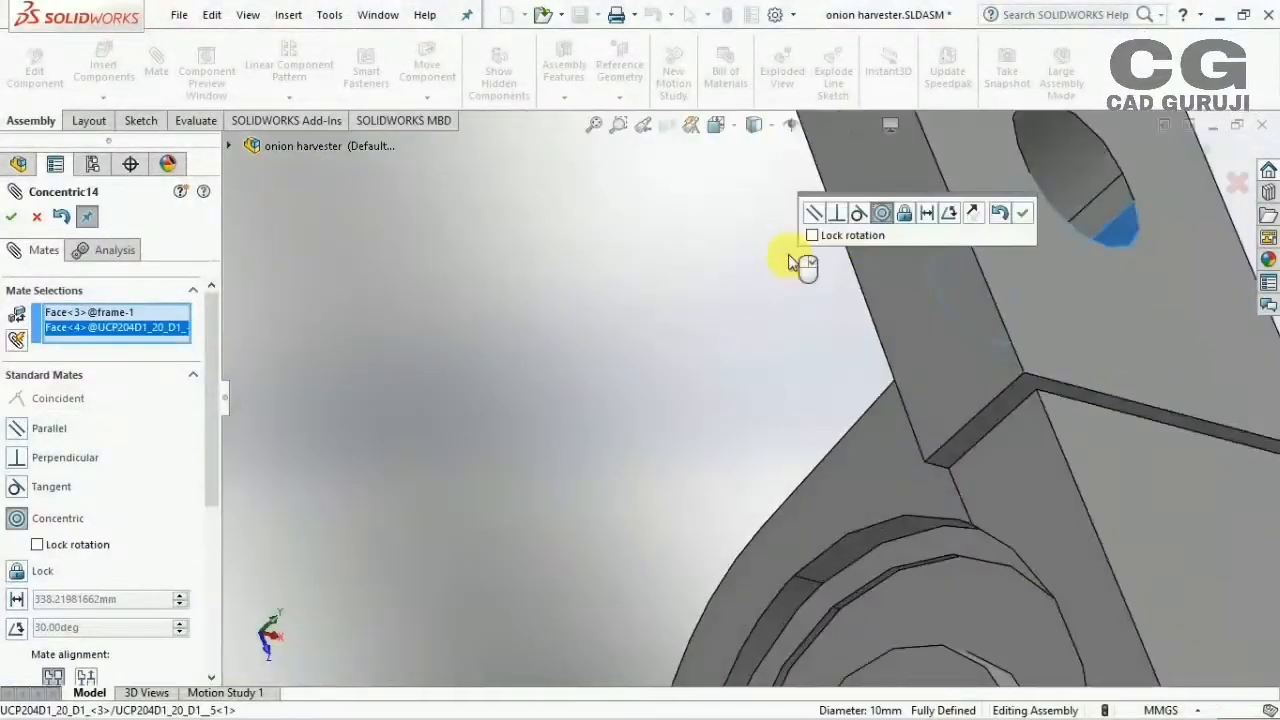
left_click(1025, 212)
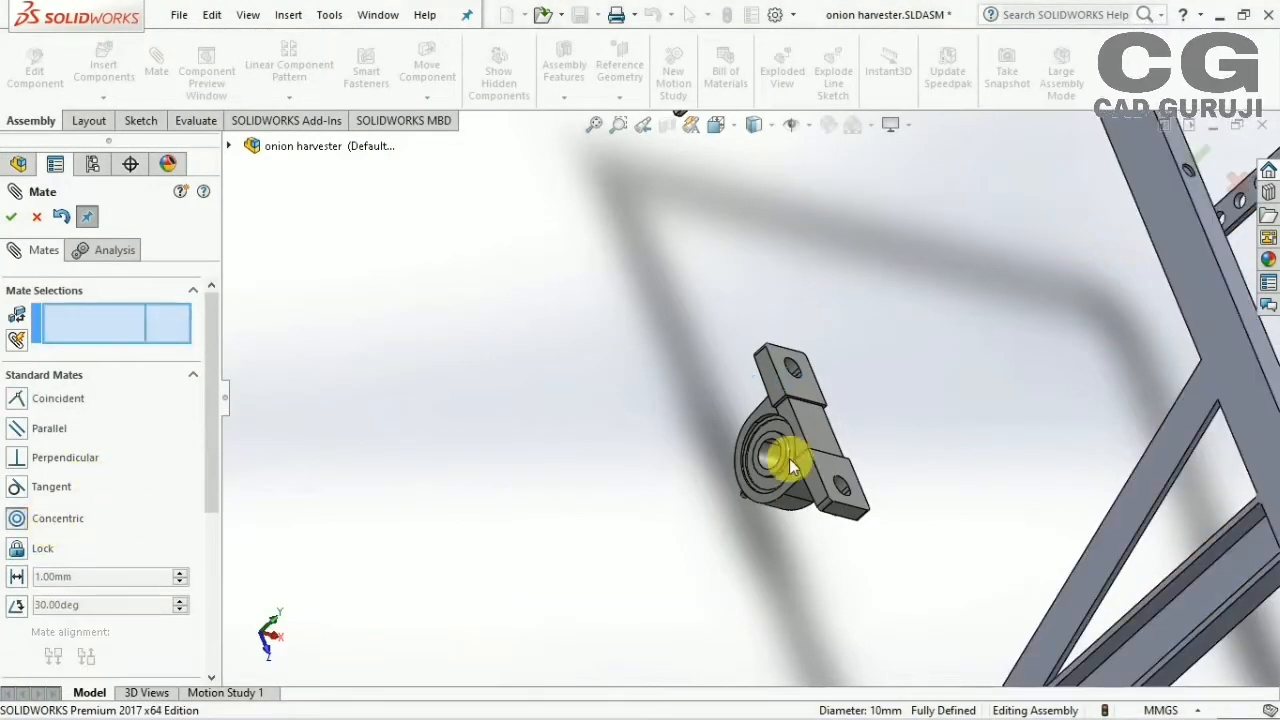
Add a coincident mate between the underside of this side rail and the base face of the bearing housing
middle_click_drag(1188, 440, 1125, 130)
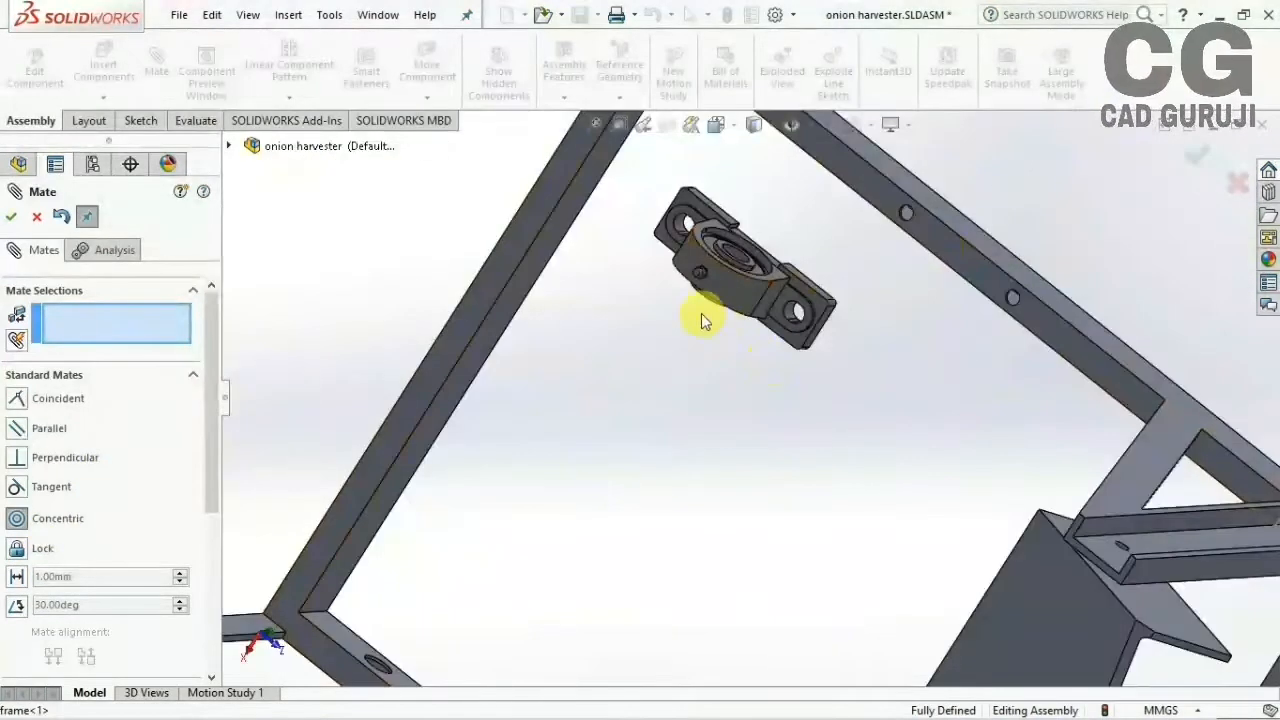
middle_click_drag(806, 311, 576, 390)
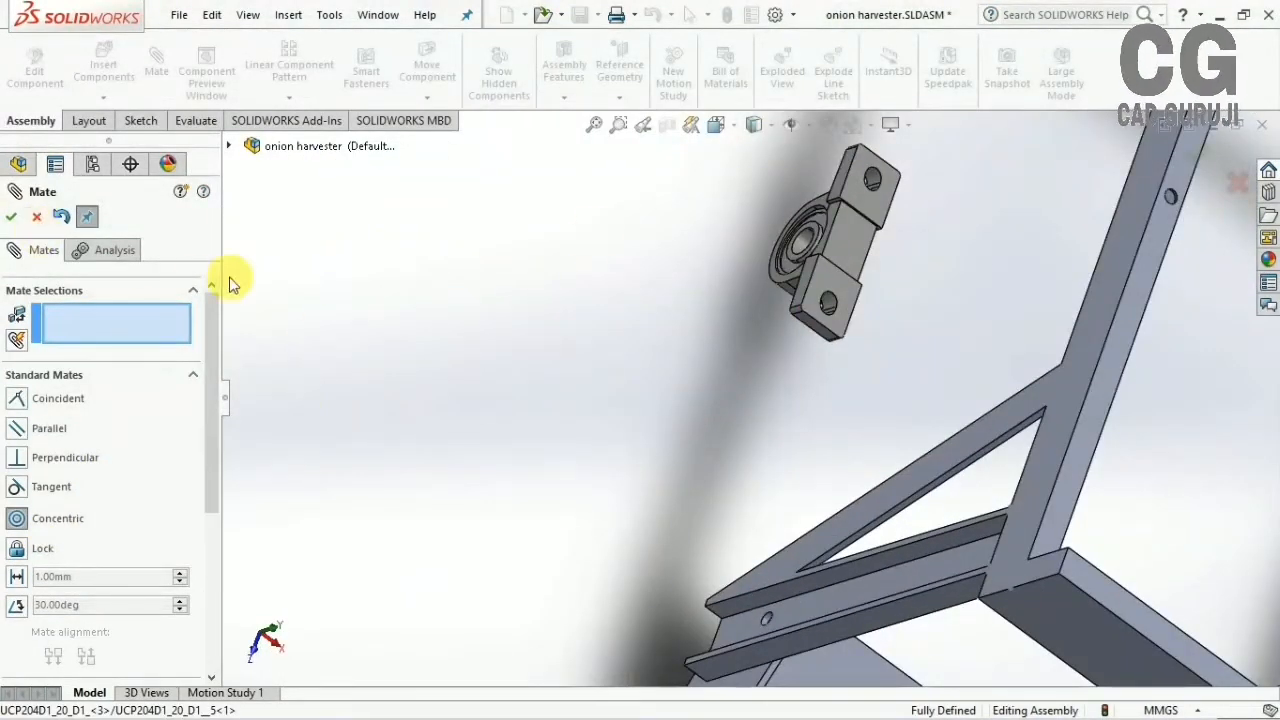
middle_click_drag(468, 378, 714, 243)
left_click(714, 243)
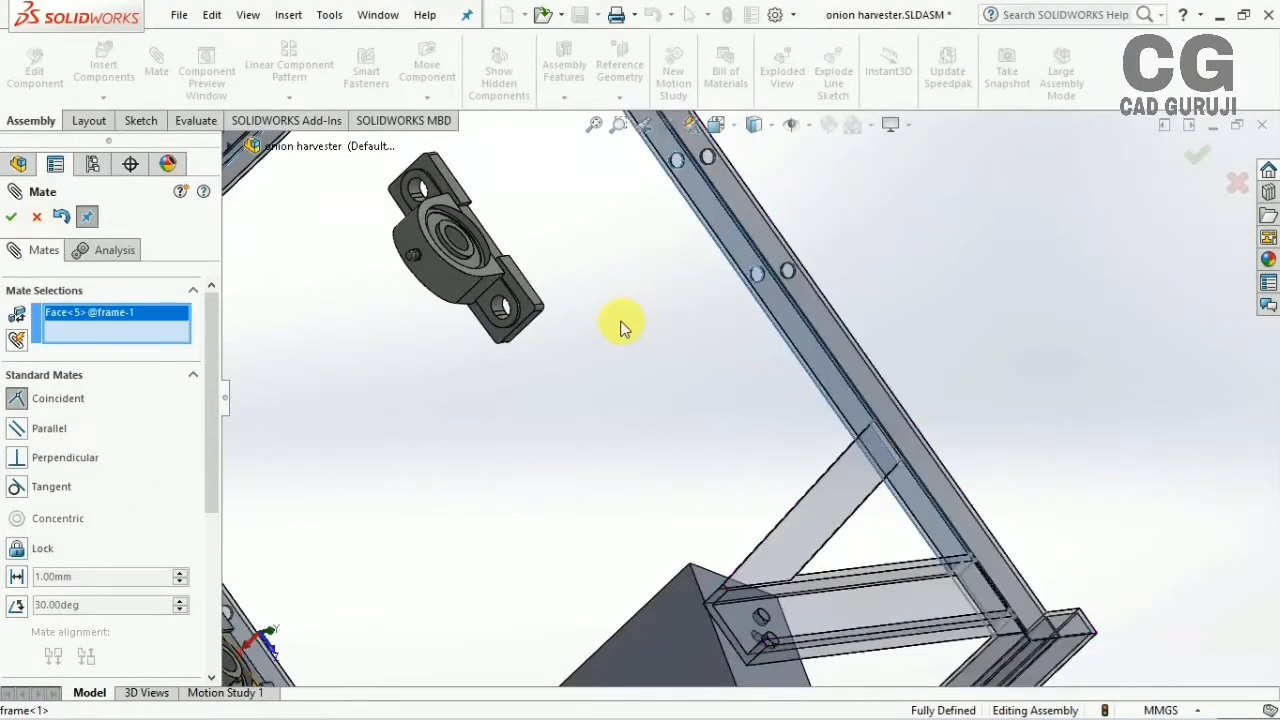
middle_click_drag(623, 326, 423, 314)
left_click(290, 297)
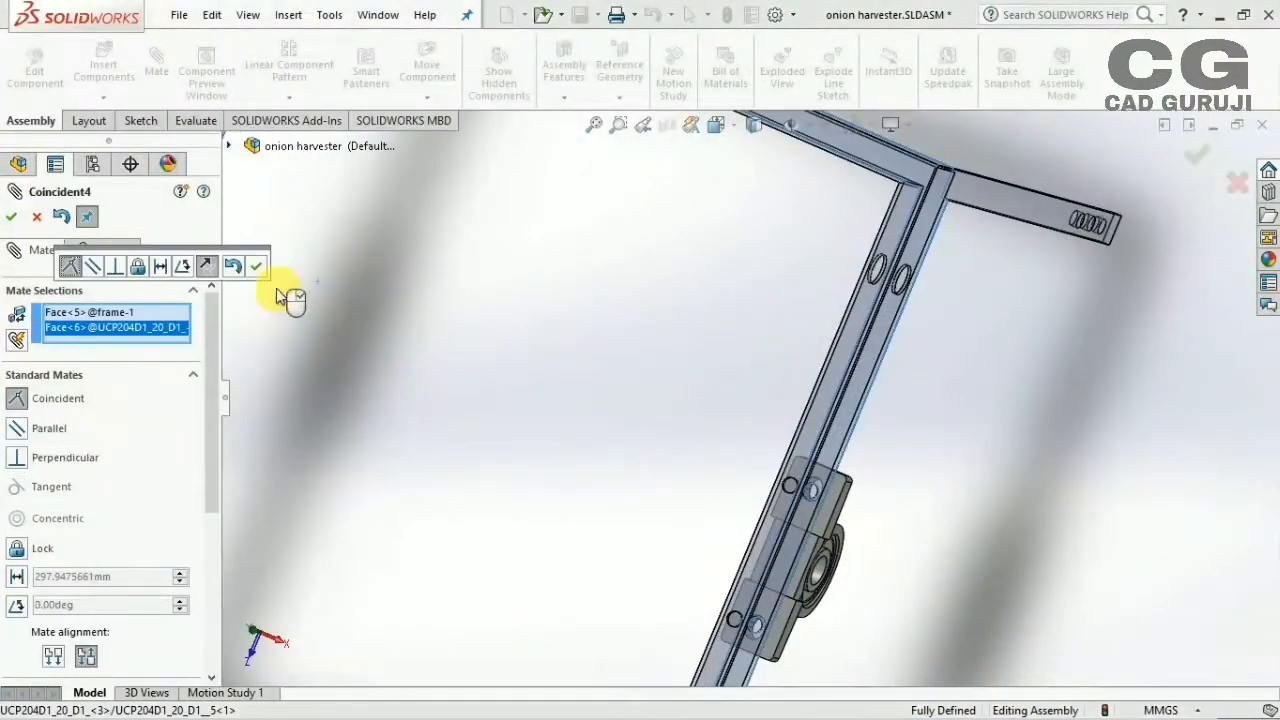
left_click(262, 267)
scroll(443, 439, "up", 6)
middle_click_drag(443, 439, 680, 432)
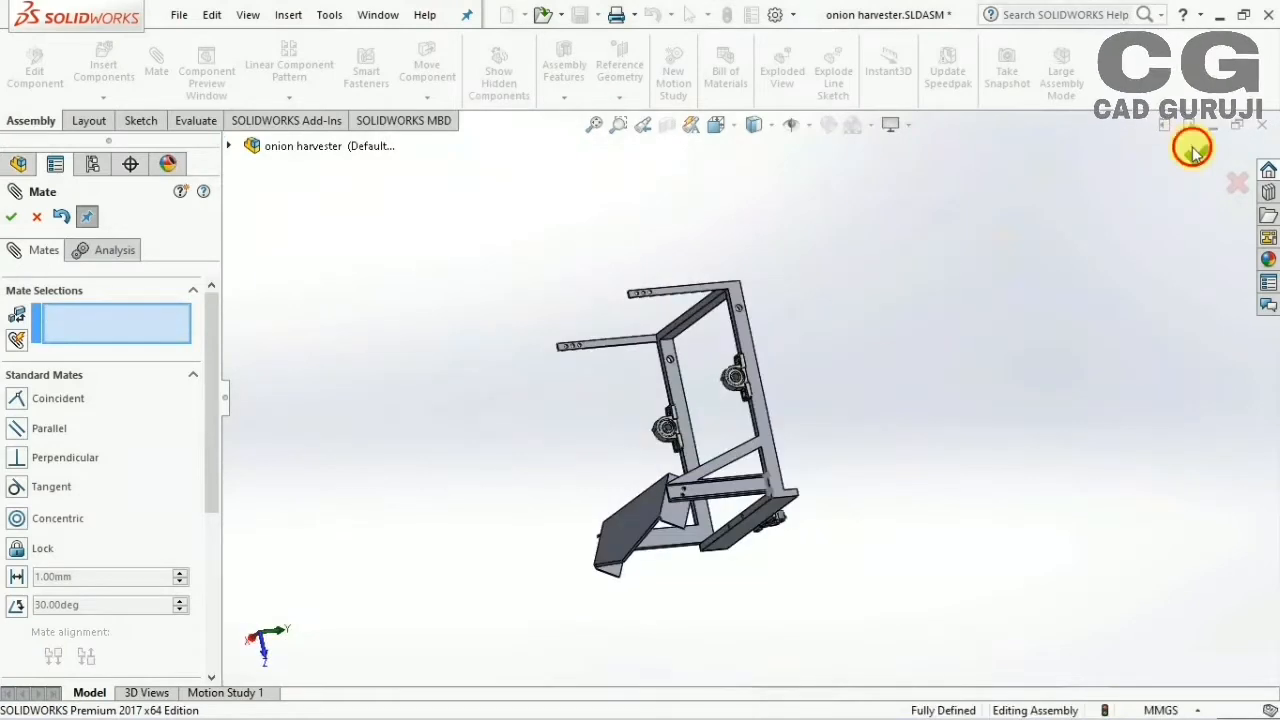
Finish mating the bearings and examine the frame with its three mounted bearings and blade from several sides
left_click(1195, 151)
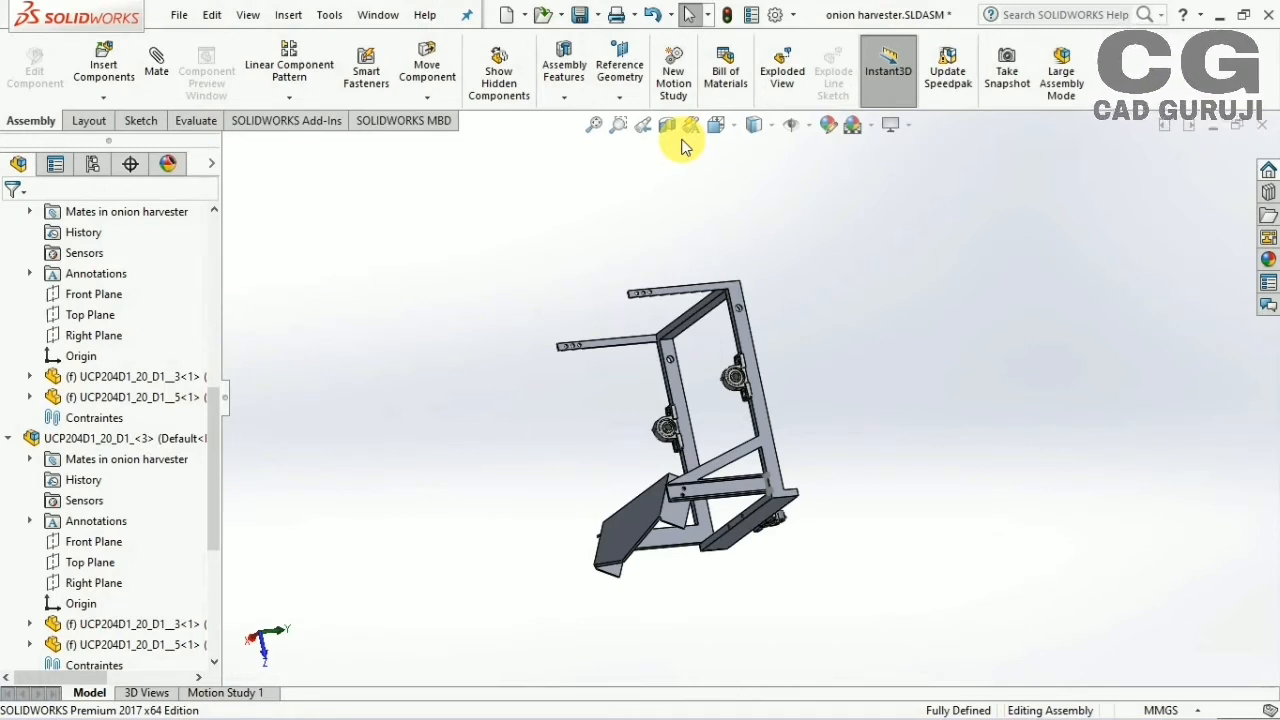
middle_click_drag(763, 458, 802, 506)
scroll(802, 506, "up", 3)
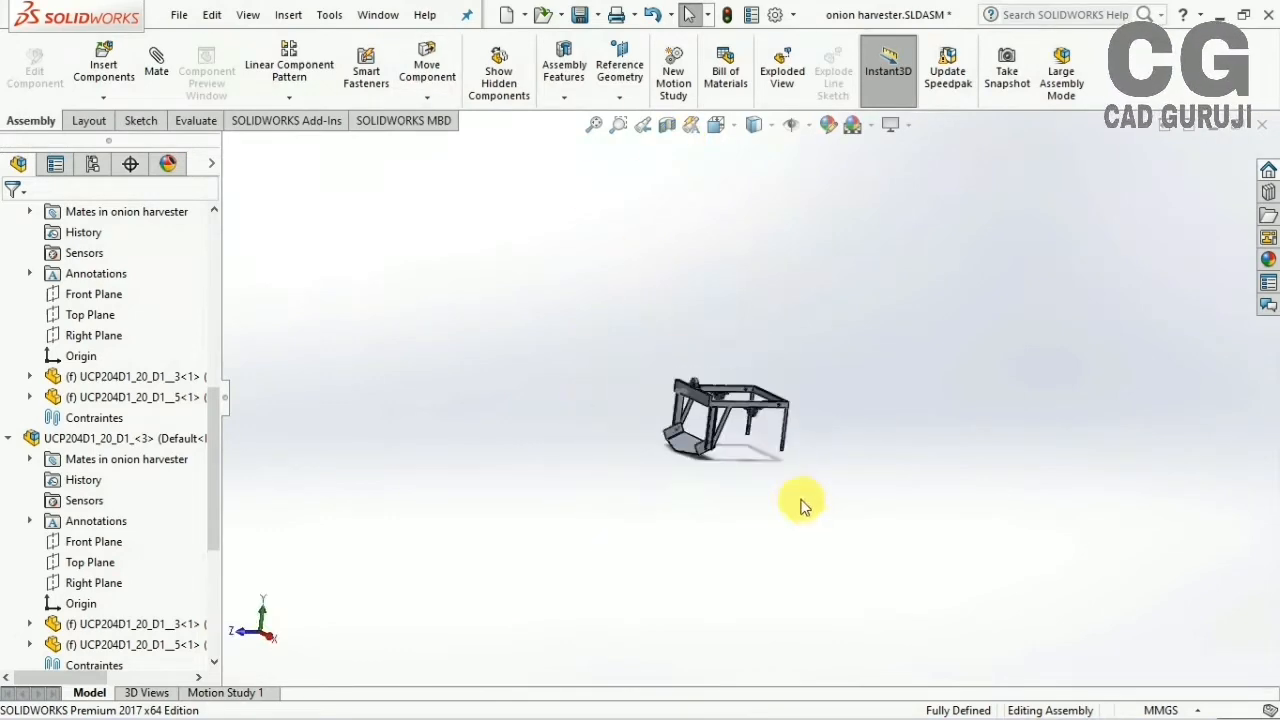
scroll(654, 346, "down", 6)
scroll(654, 346, "up", 3)
middle_click_drag(654, 346, 609, 465)
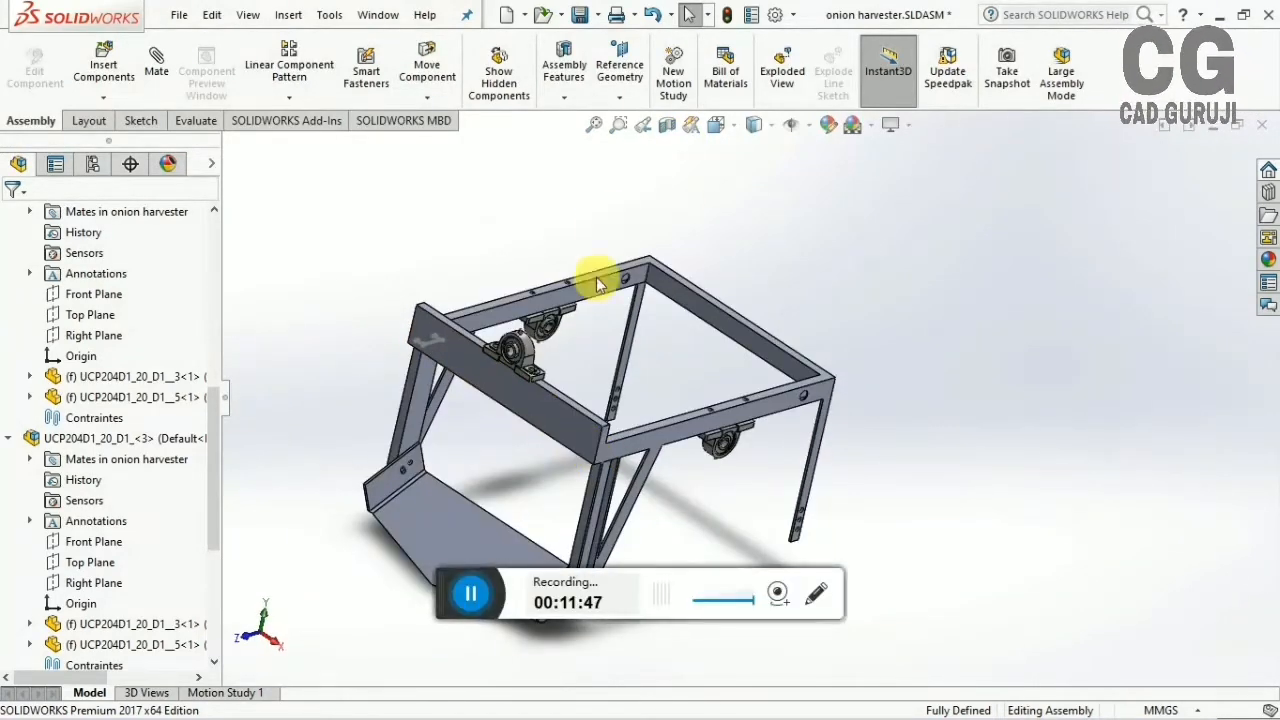
middle_click_drag(689, 400, 620, 366)
scroll(620, 366, "up", 3)
scroll(630, 367, "down", 5)
scroll(743, 403, "up", 3)
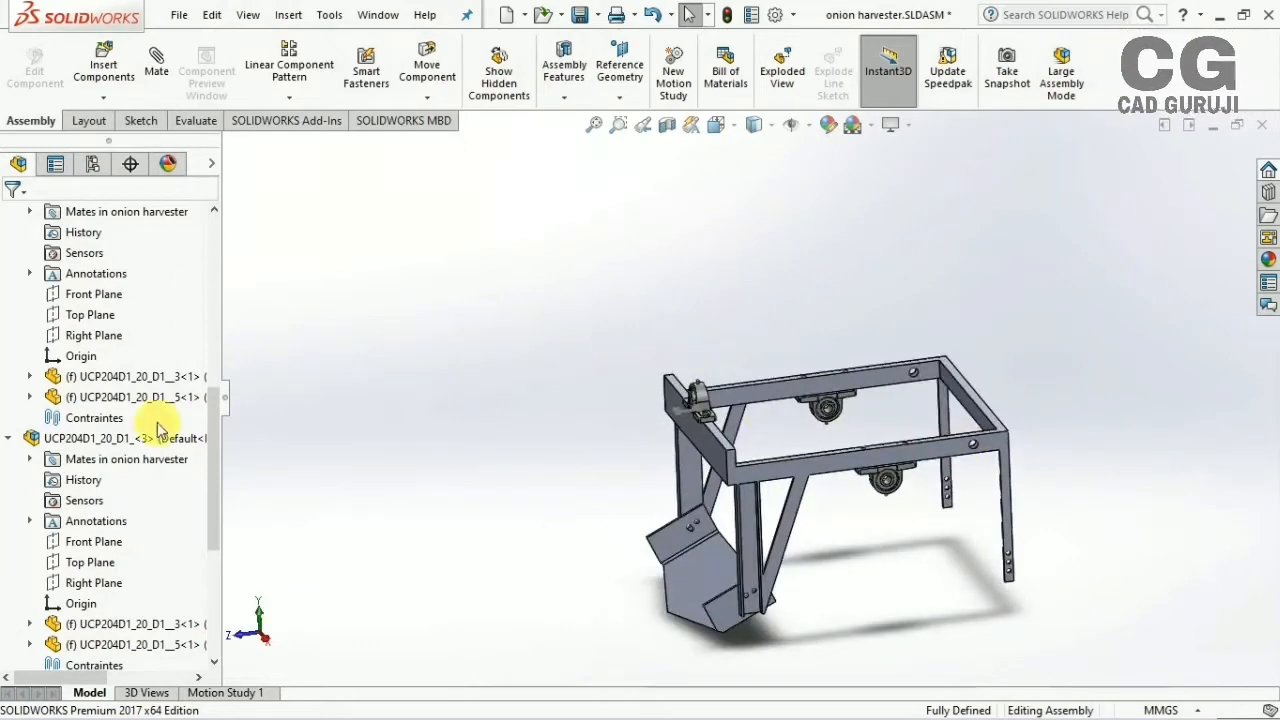
middle_click_drag(704, 474, 745, 490)
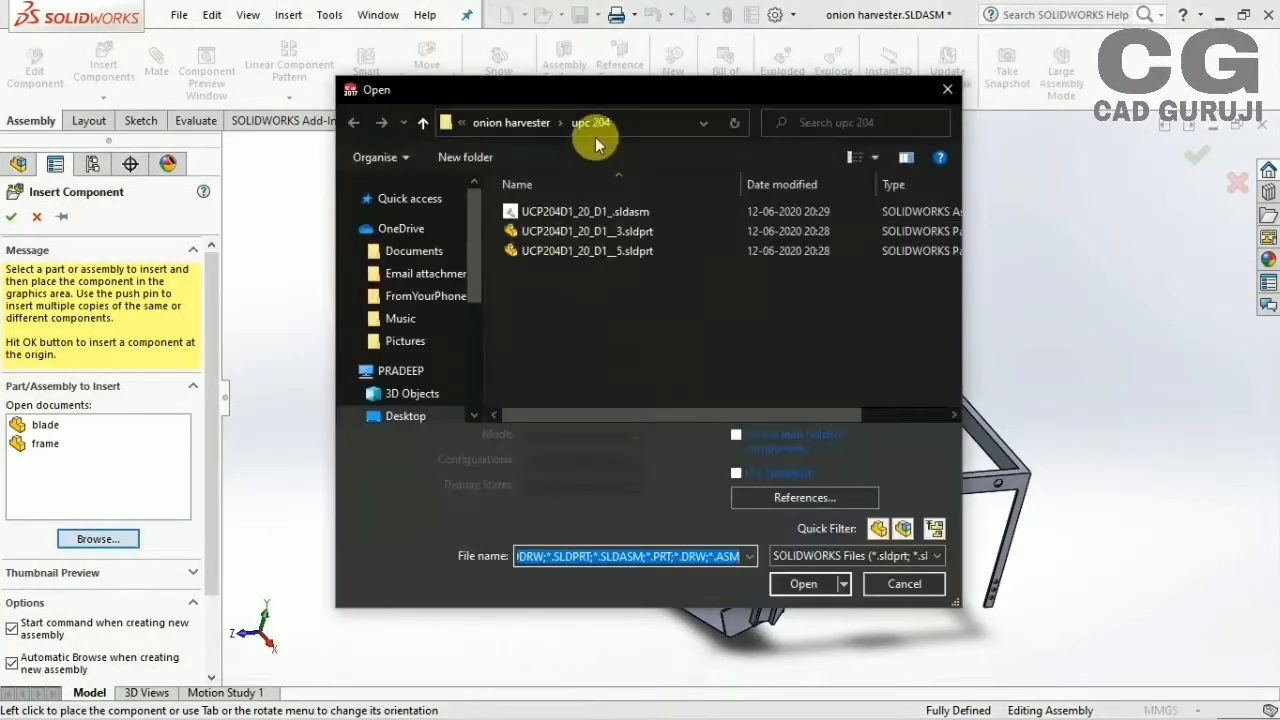
Insert the part crank.SLDPRT from the onion harvester folder and place it loosely in front of the front beam's bearing
left_click(422, 123)
left_click(547, 311)
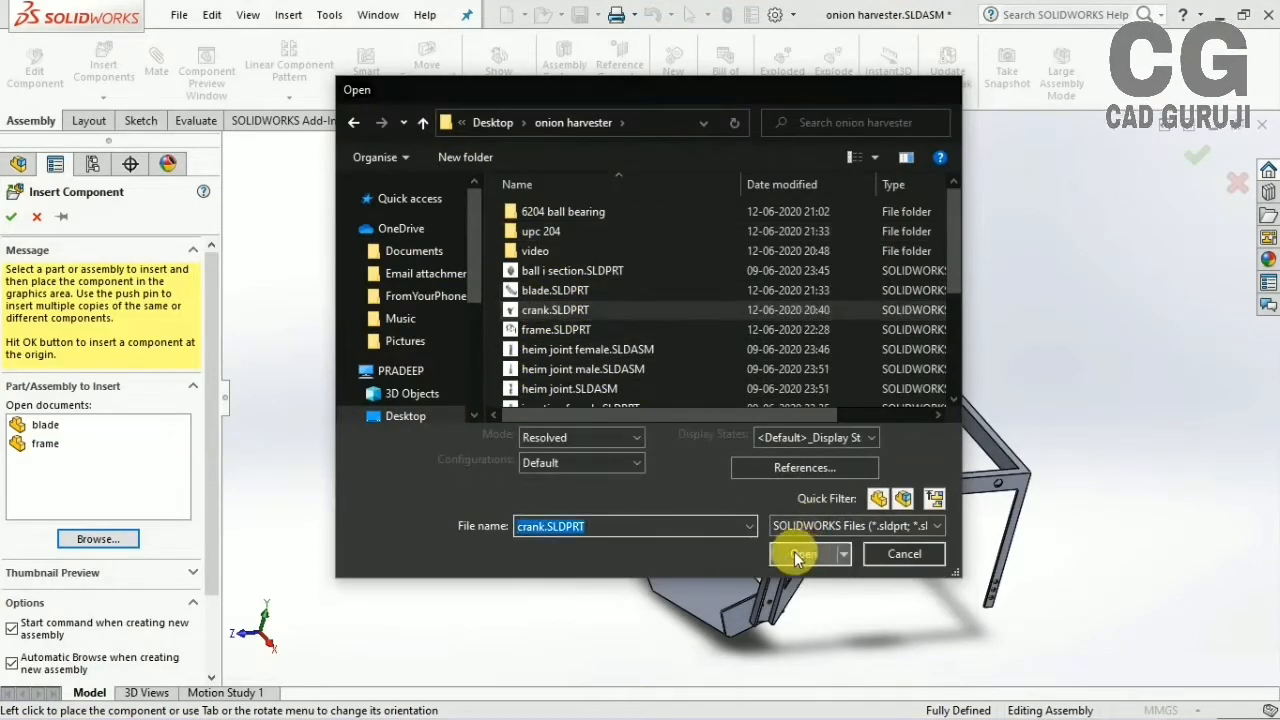
left_click(806, 552)
left_click(722, 410)
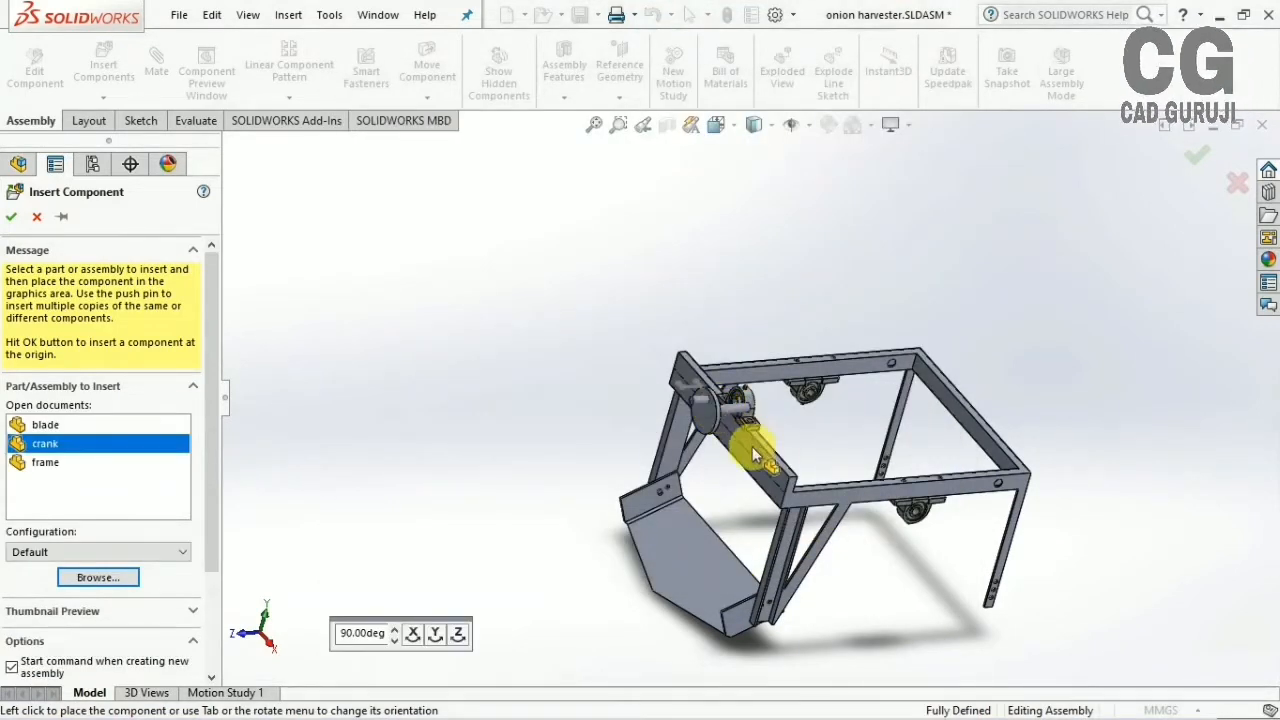
middle_click_drag(749, 449, 660, 478)
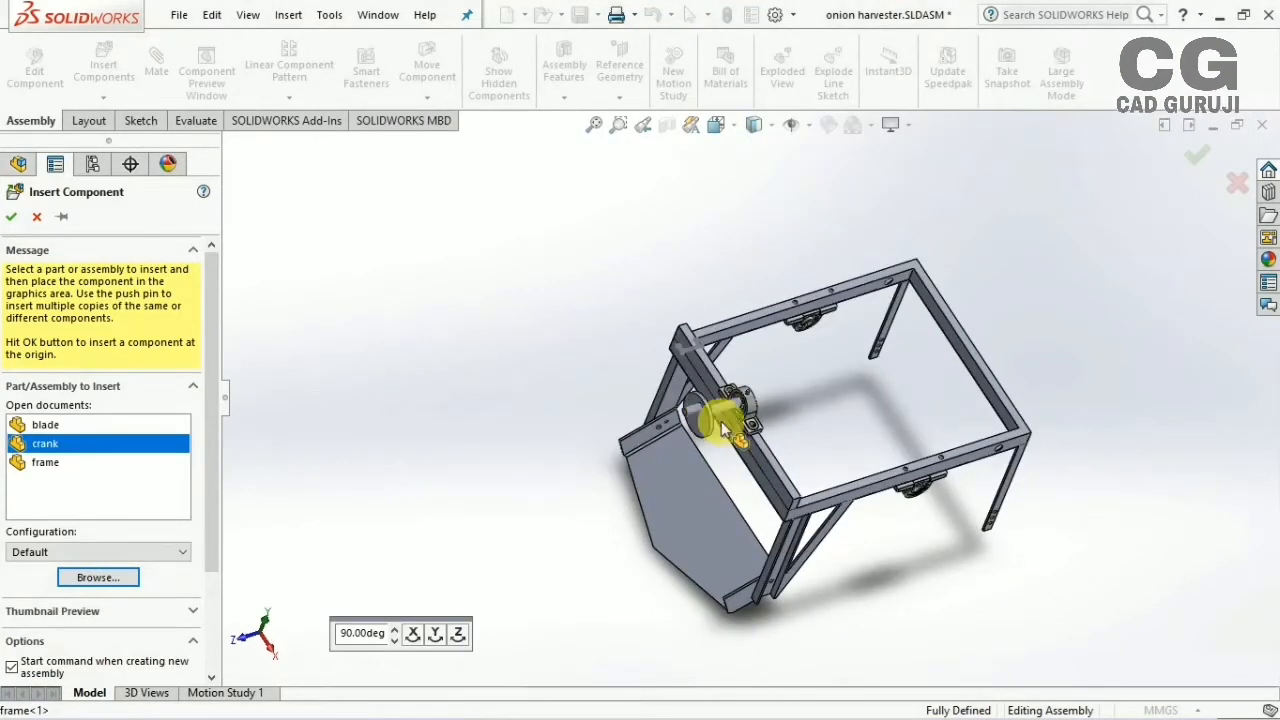
middle_click_drag(724, 425, 685, 357)
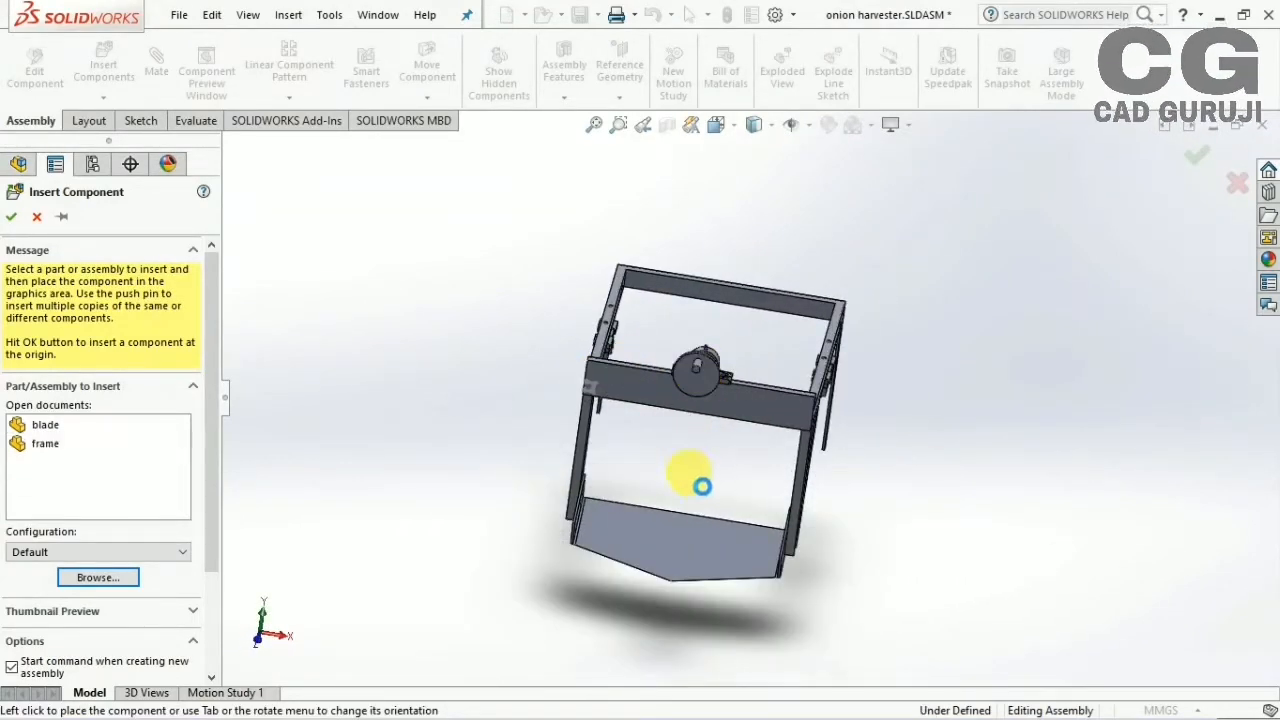
Try a concentric mate between the crank's long shaft and the front beam bearing's bore, with the crank disc in front of the beam
middle_click_drag(697, 482, 545, 400)
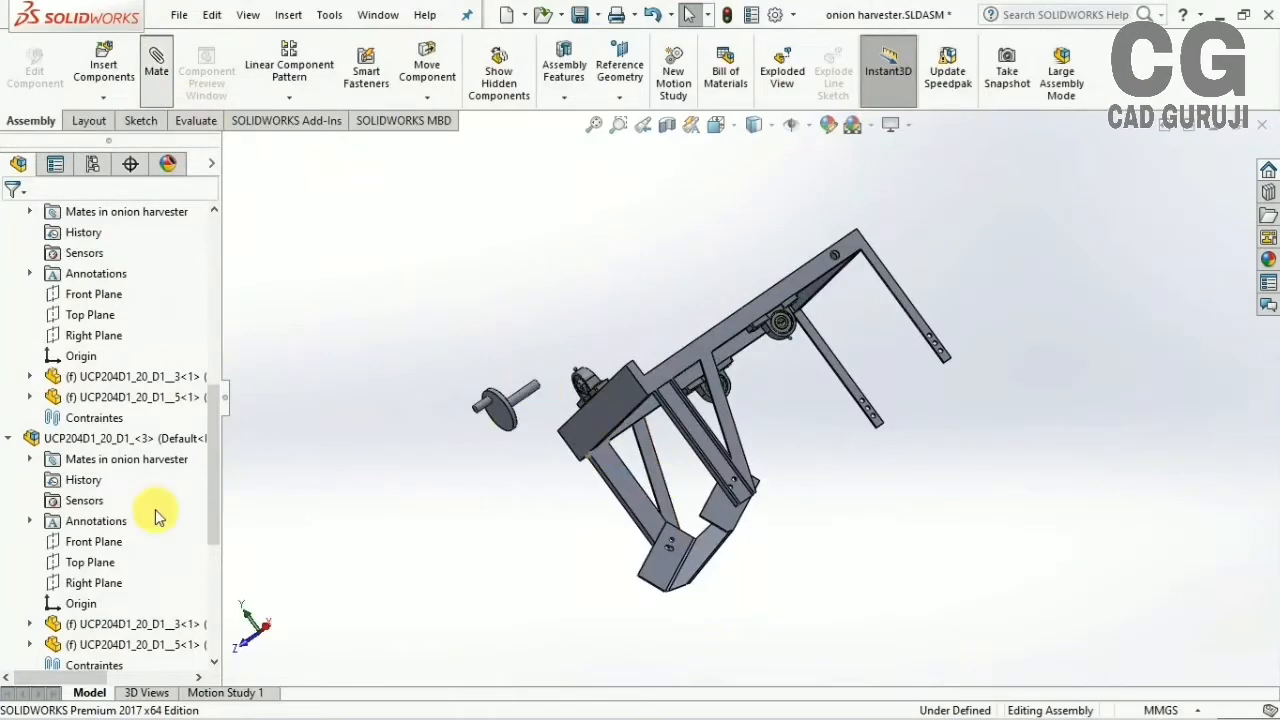
left_click(45, 527)
scroll(651, 394, "down", 7)
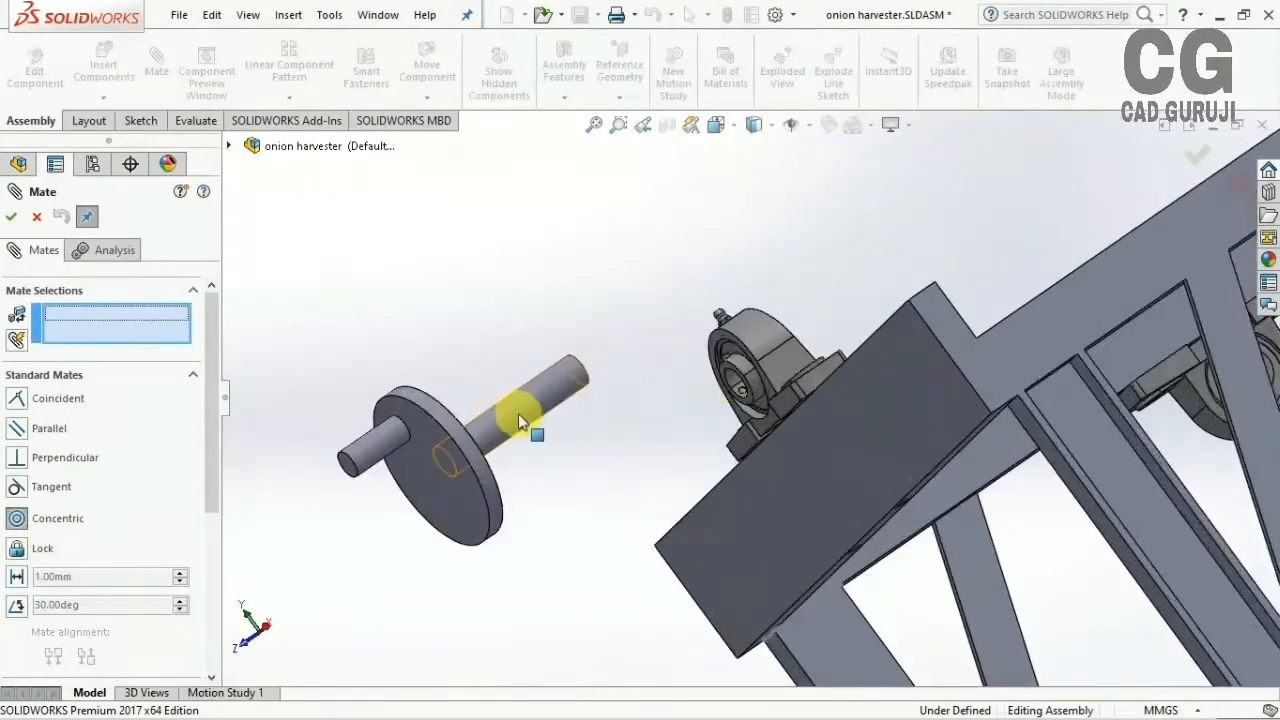
left_click(518, 413)
scroll(790, 385, "down", 5)
left_click(717, 328)
scroll(571, 443, "up", 5)
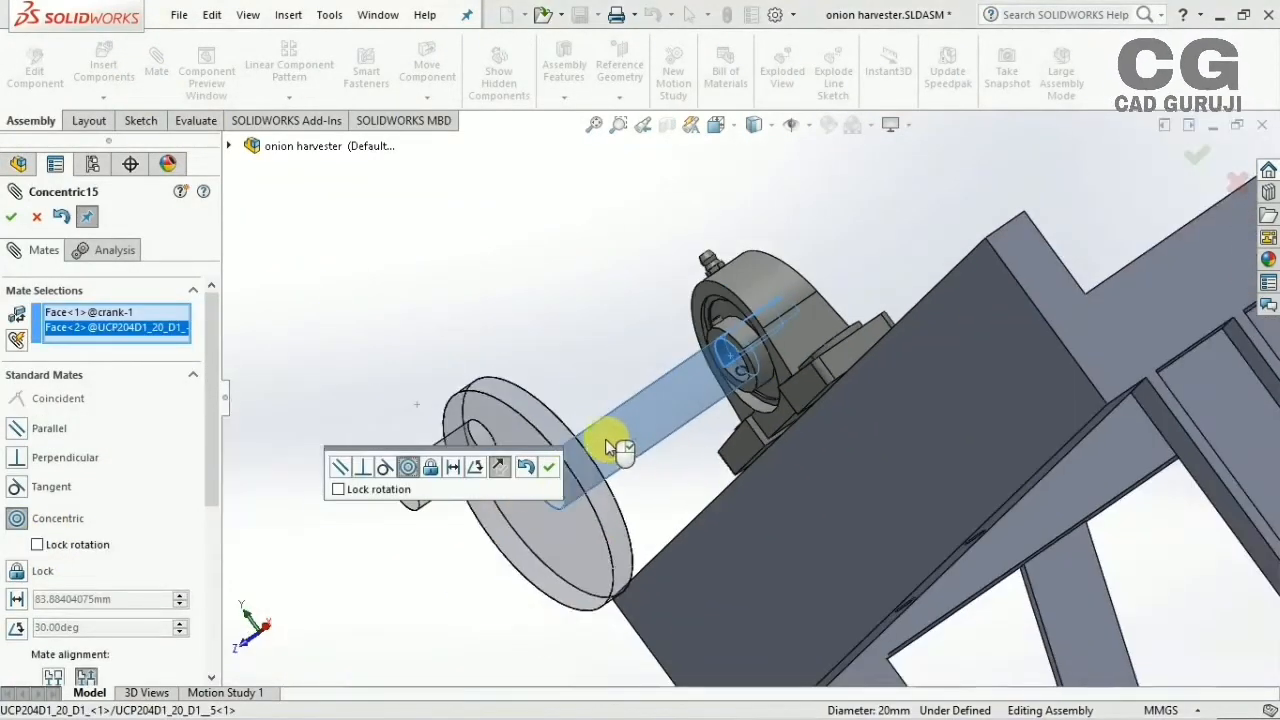
left_click(551, 468)
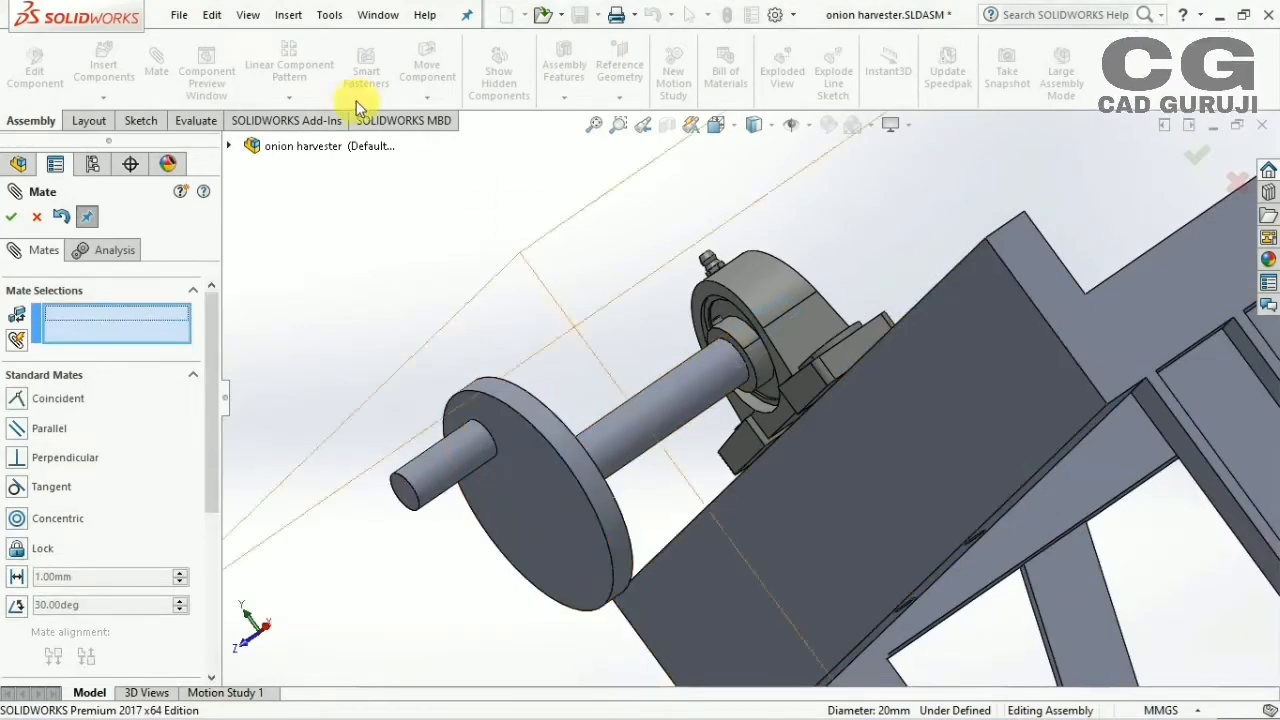
key("Escape")
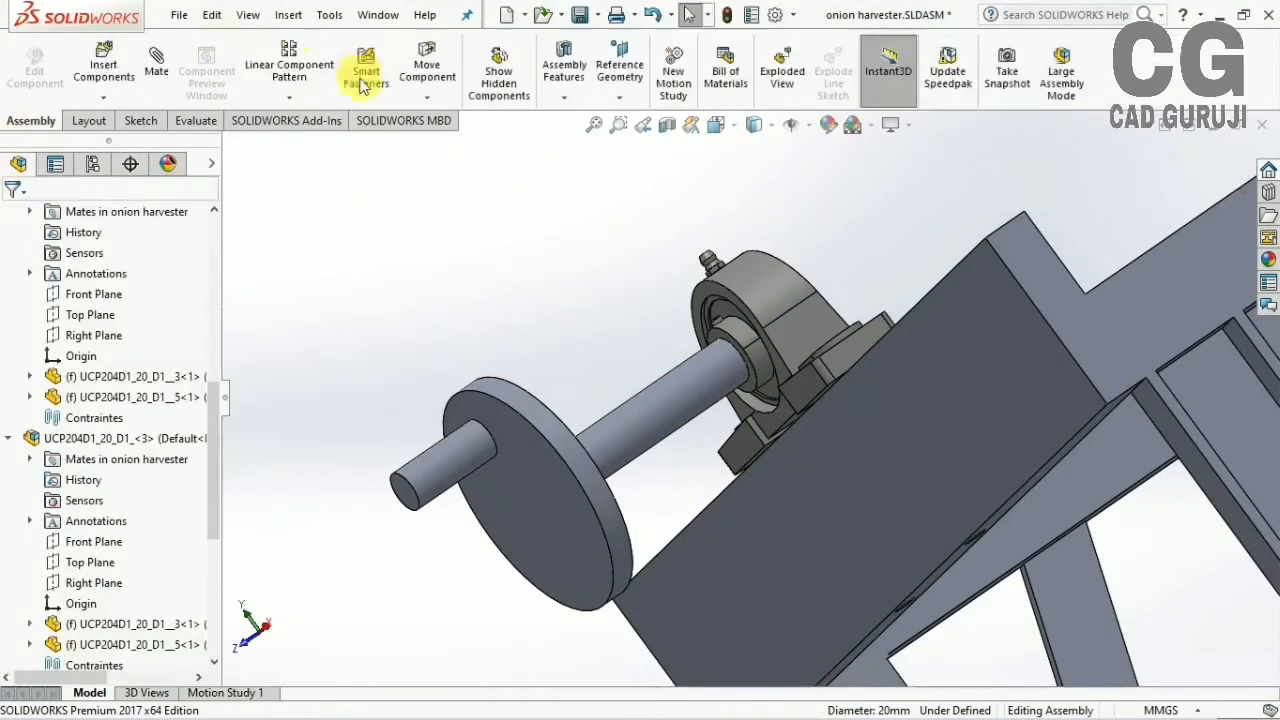
Try rotating the mated crank freely by its eccentric pin
left_click(427, 97)
left_click(473, 142)
left_click_drag(443, 471, 513, 415)
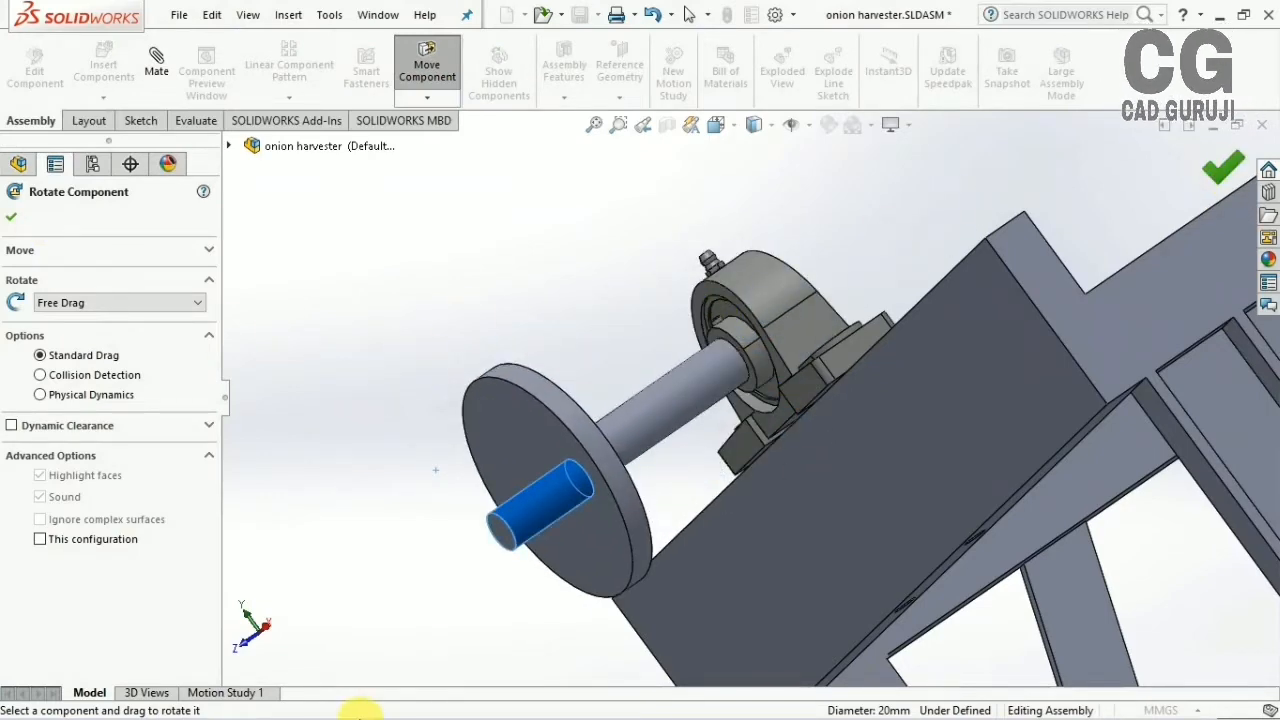
key("Escape")
Delete the concentric mate between the crank shaft and the front beam bearing
scroll(51, 600, "down", 5)
right_click(75, 644)
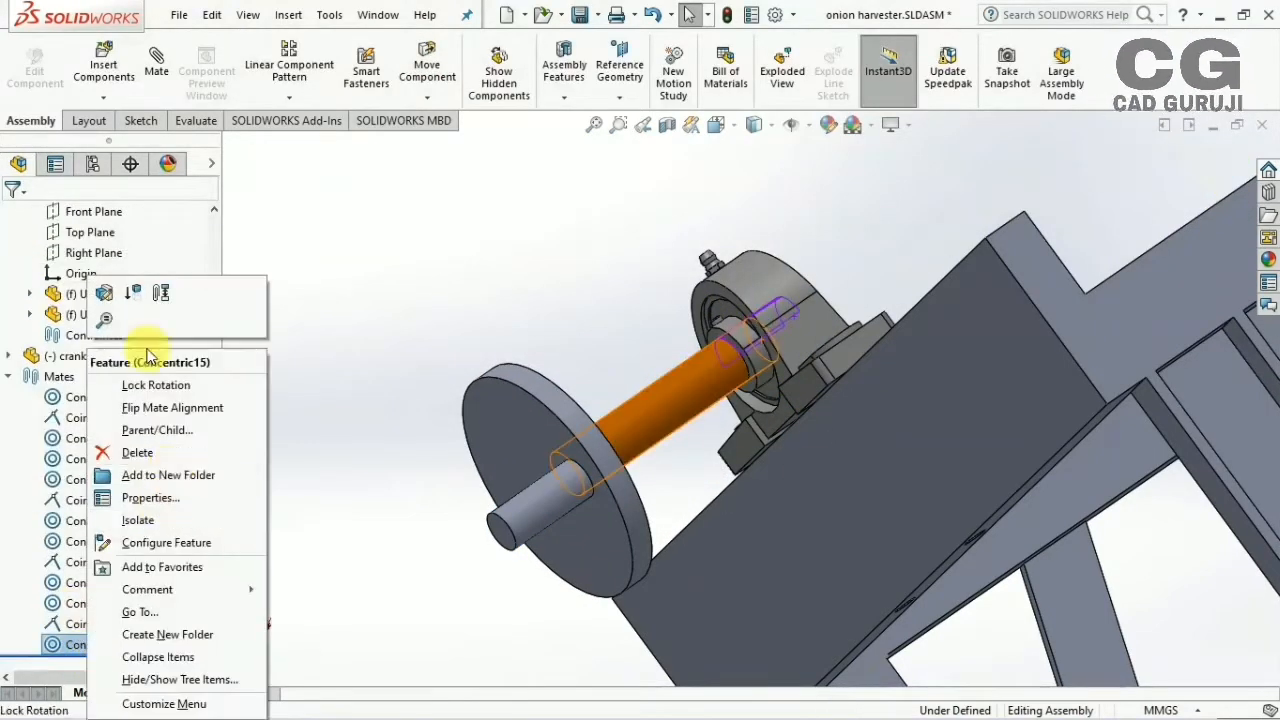
left_click(137, 452)
left_click(760, 276)
Rotate the crank end for end so its long shaft faces forward, and move it behind the front beam's bearing
left_click(427, 97)
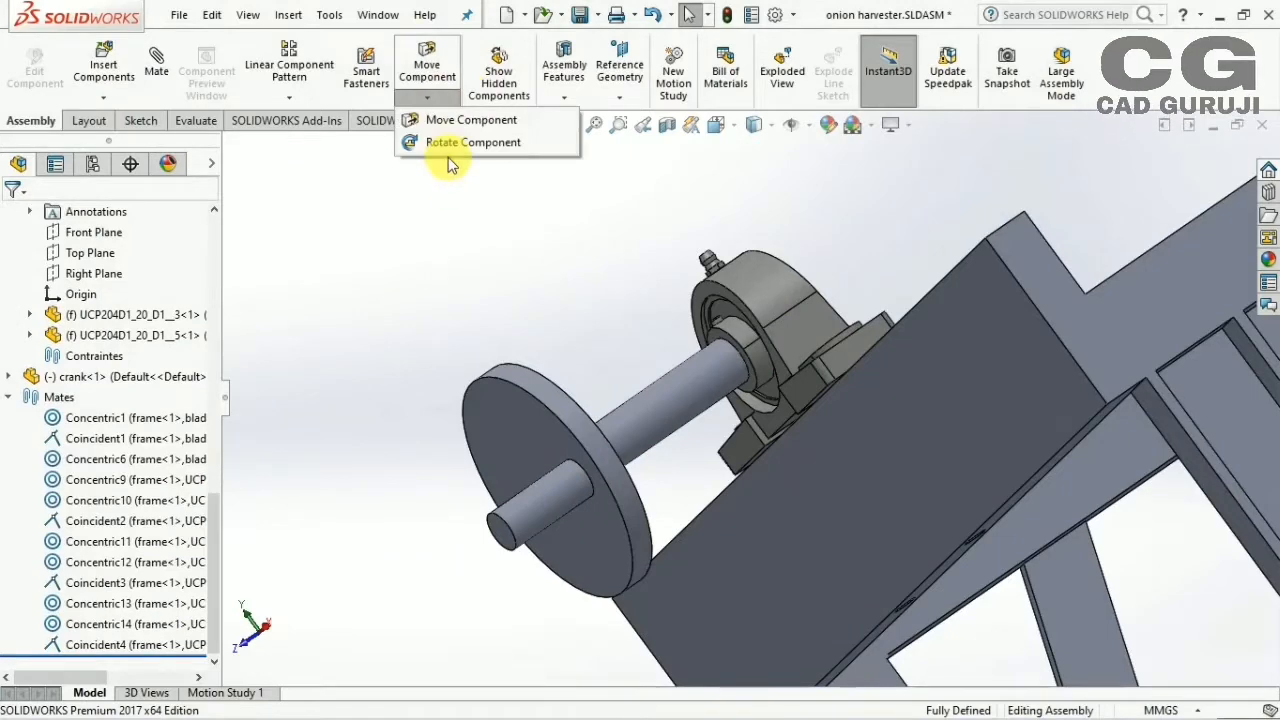
left_click(460, 143)
left_click_drag(543, 514, 727, 100)
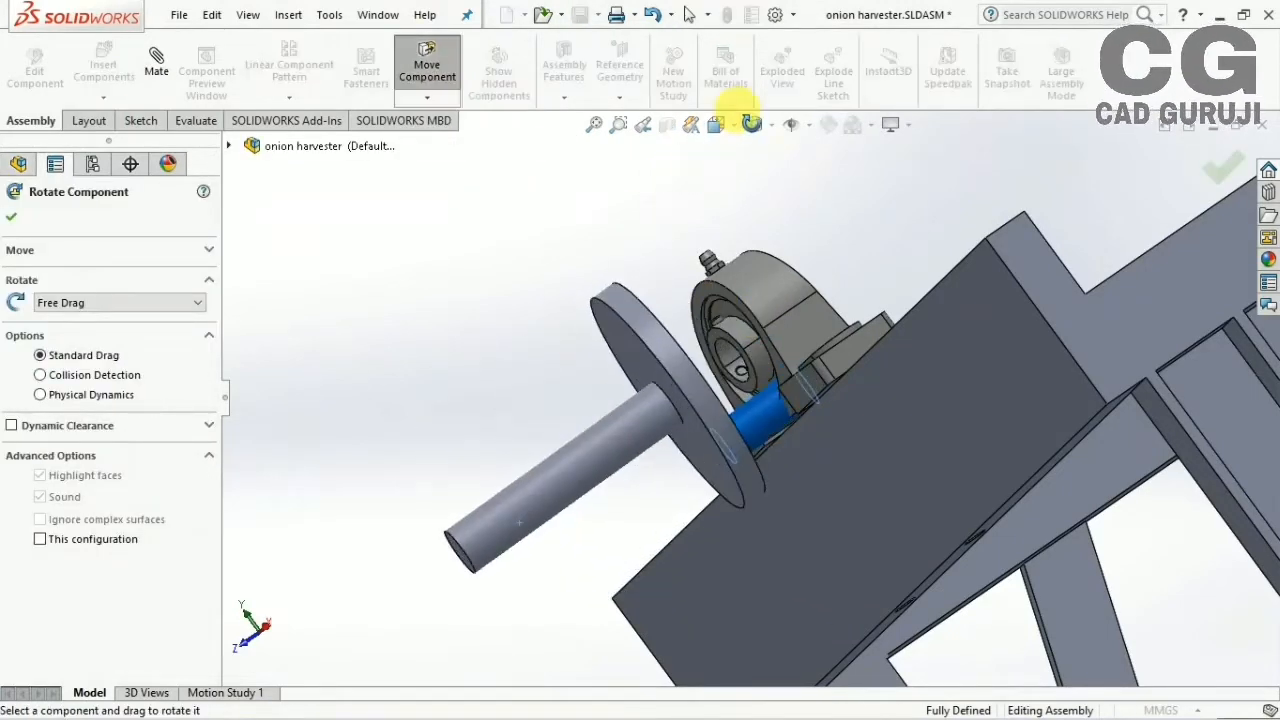
left_click(427, 97)
left_click(460, 121)
left_click_drag(580, 475, 838, 292)
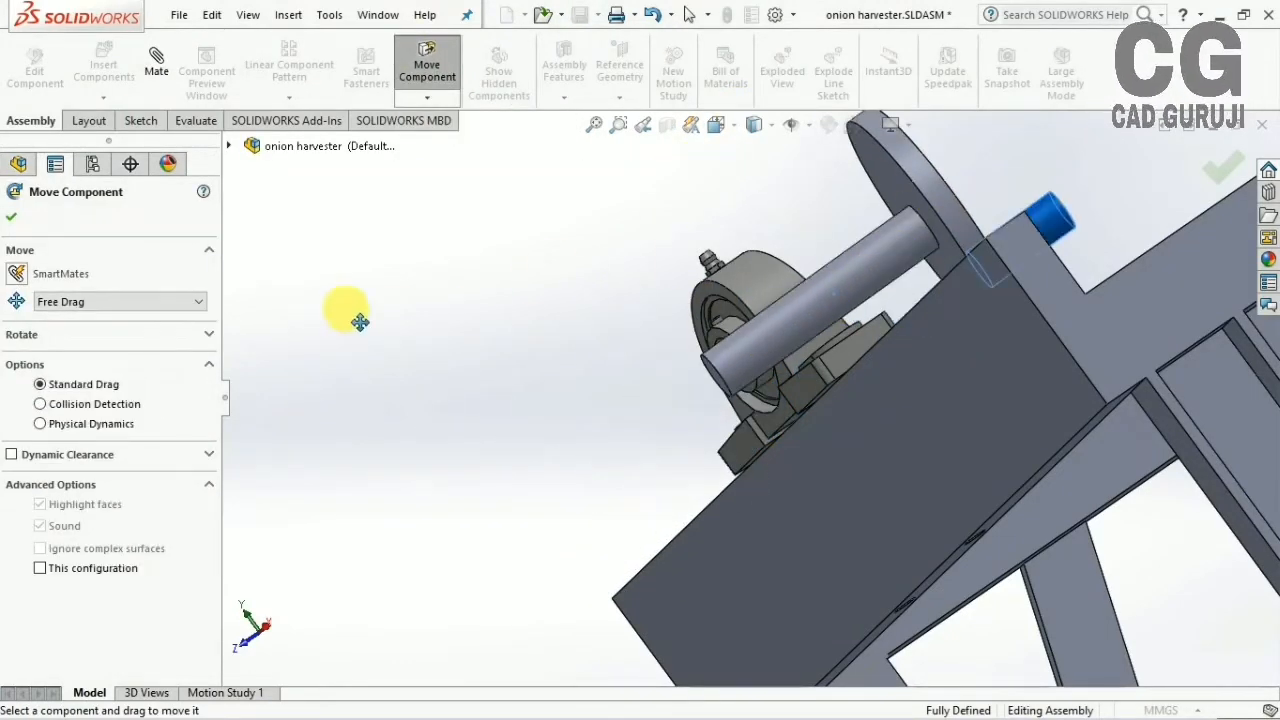
left_click(1223, 170)
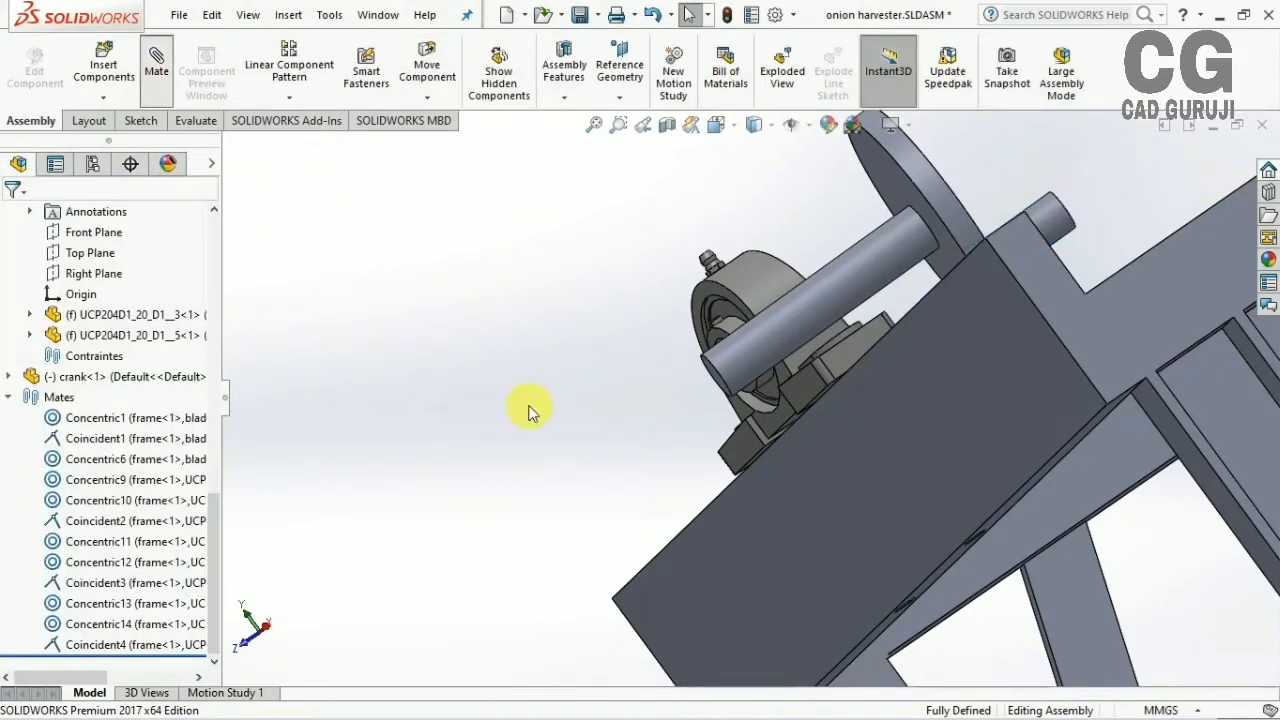
Add a concentric mate between the front beam bearing's bore and the crank's long shaft
middle_click_drag(754, 388, 603, 357)
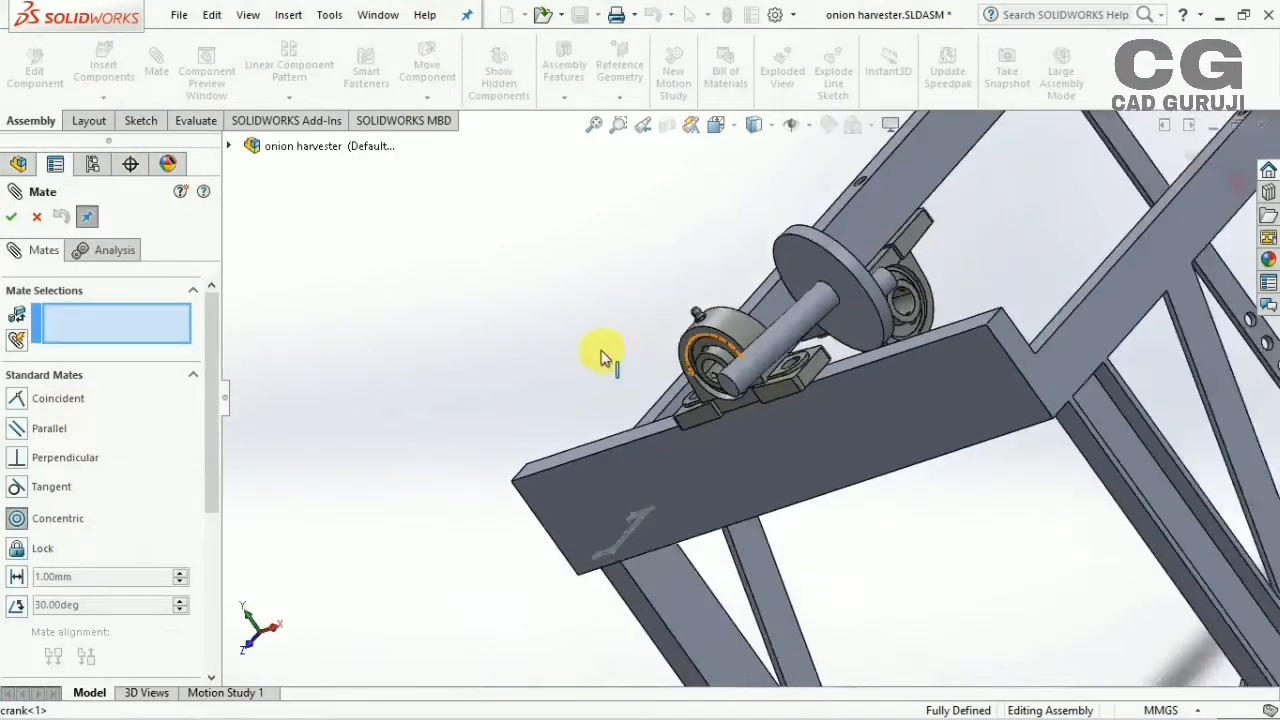
scroll(688, 358, "down", 5)
left_click(745, 385)
left_click(1034, 262)
scroll(630, 372, "up", 3)
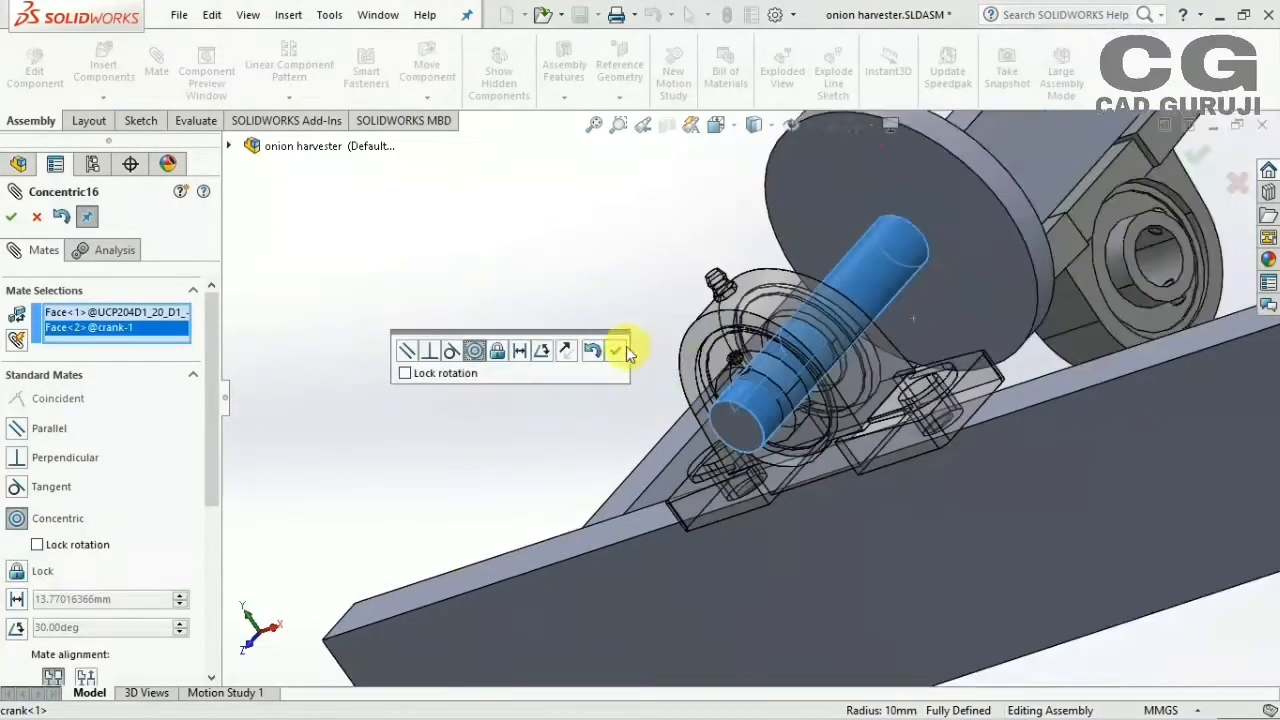
left_click(615, 350)
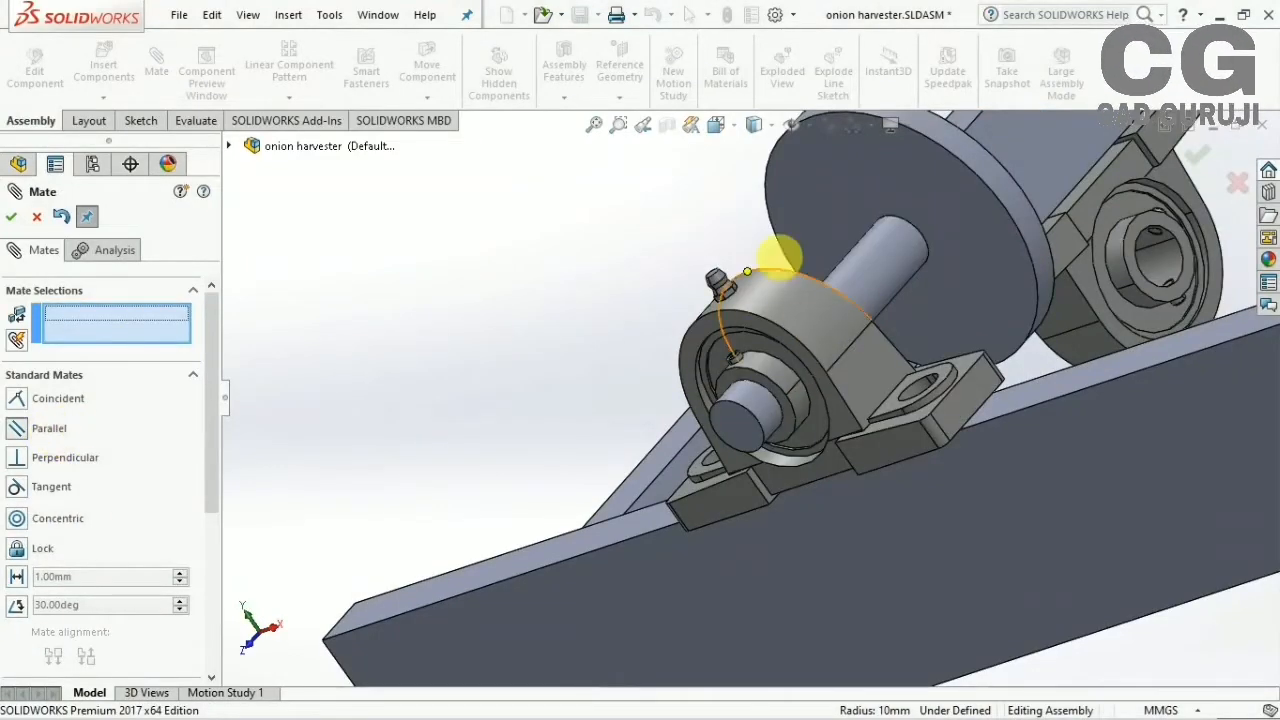
Add a 5 mm distance mate between the rear face of the front bearing's base and the facing side of the crank disc
middle_click_drag(780, 257, 811, 443)
scroll(811, 443, "up", 4)
scroll(780, 400, "down", 8)
left_click(510, 649)
middle_click_drag(510, 649, 686, 410)
left_click(899, 358)
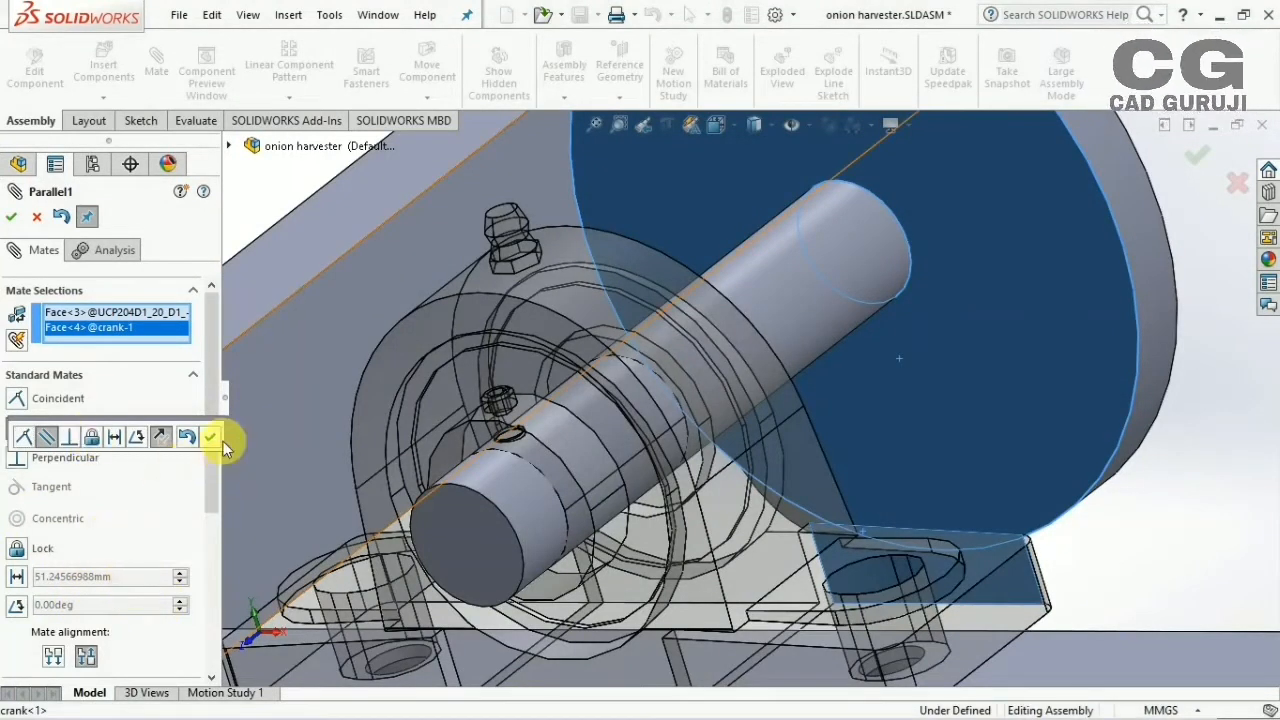
left_click(115, 436)
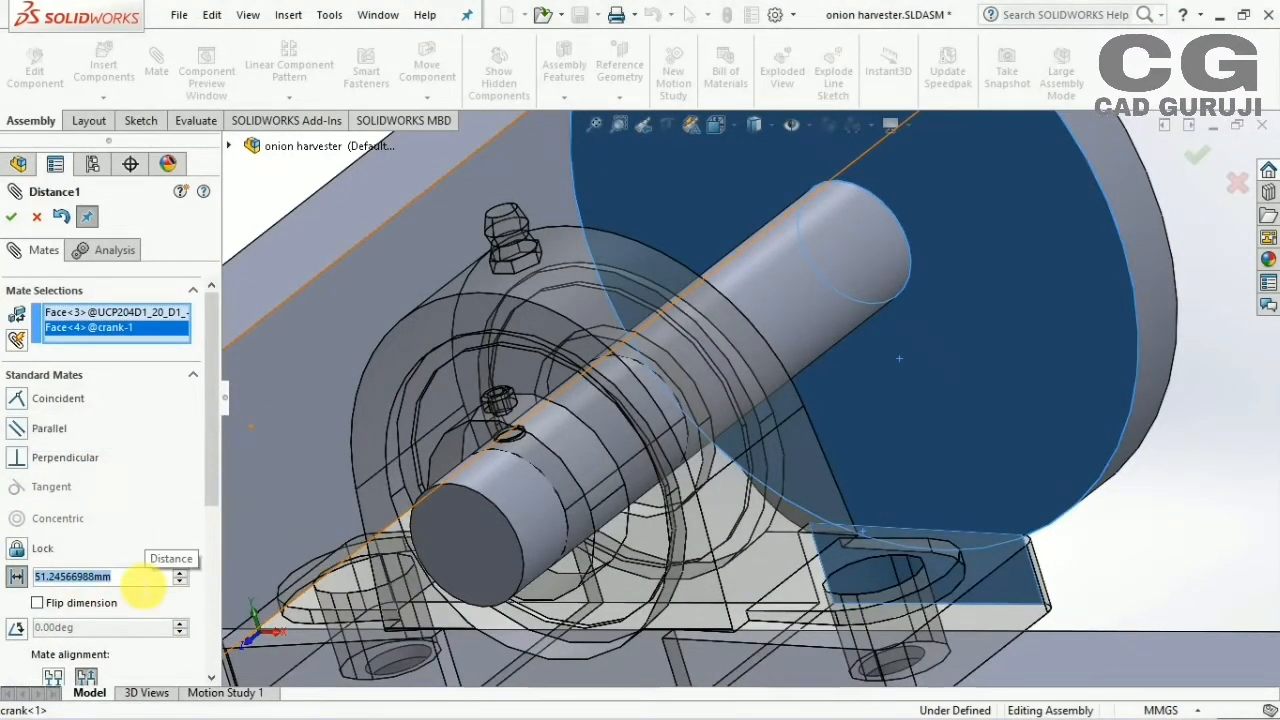
type("5")
key("Return")
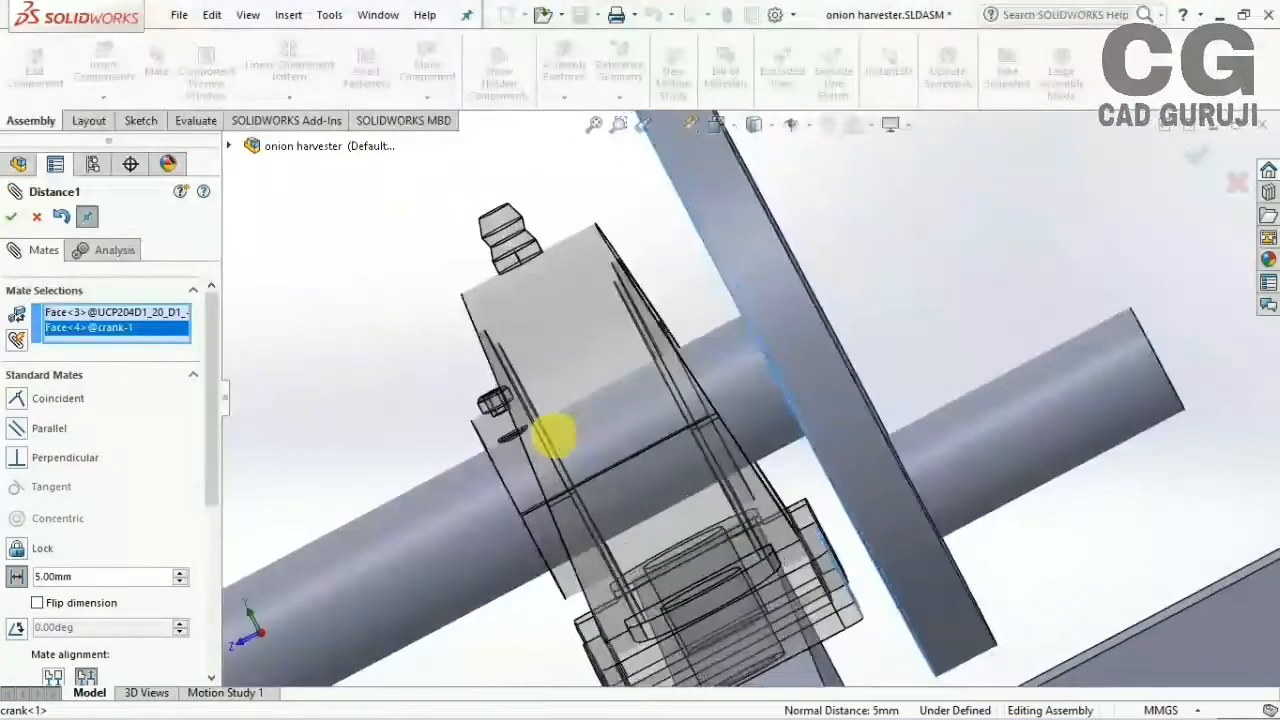
scroll(553, 437, "up", 8)
middle_click_drag(944, 408, 855, 480)
left_click(11, 217)
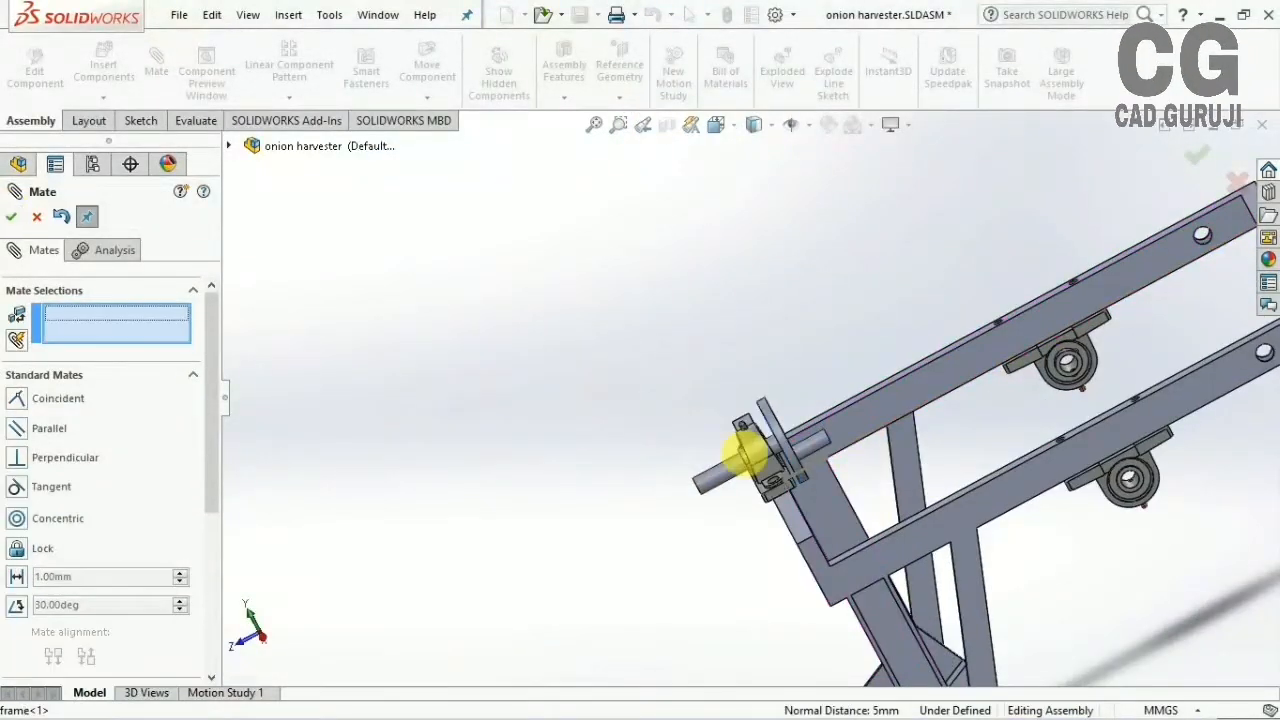
left_click(1190, 162)
Insert the heim joint.SLDASM subassembly and place it in front of the front beam beside the crank's bearing
left_click(104, 70)
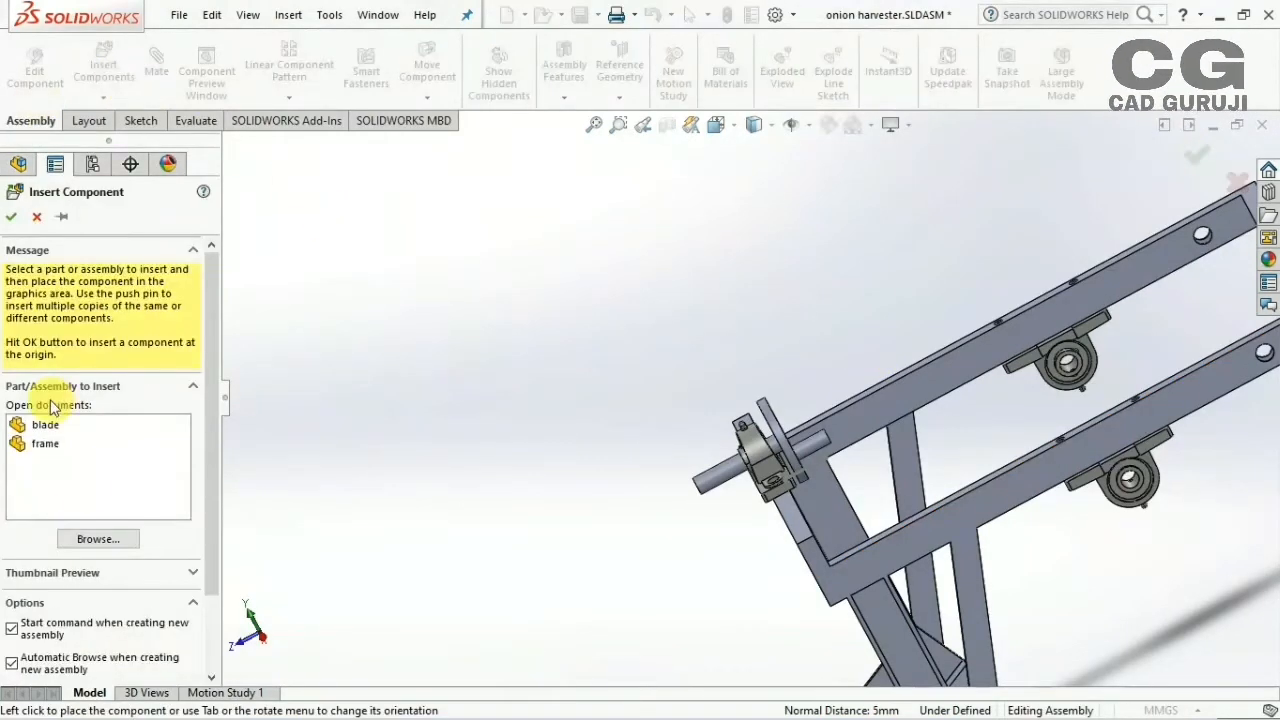
scroll(583, 305, "down", 4)
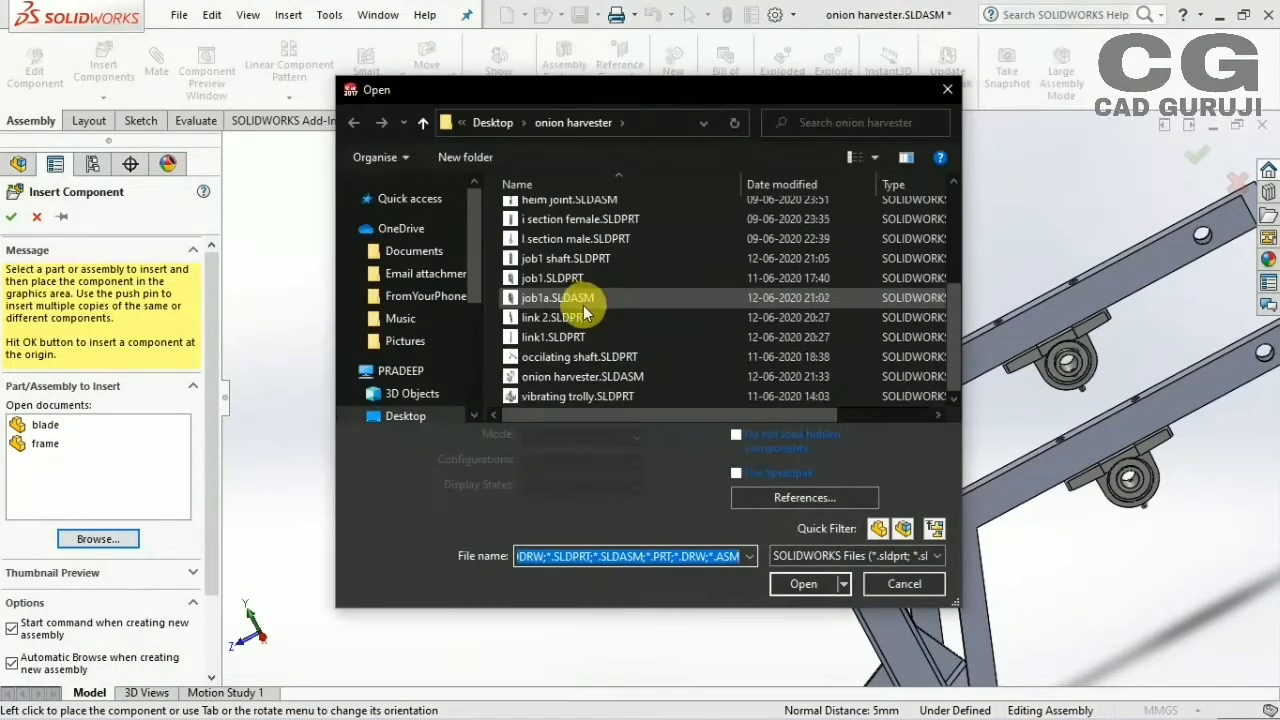
scroll(583, 307, "up", 4)
left_click(562, 353)
scroll(560, 330, "down", 2)
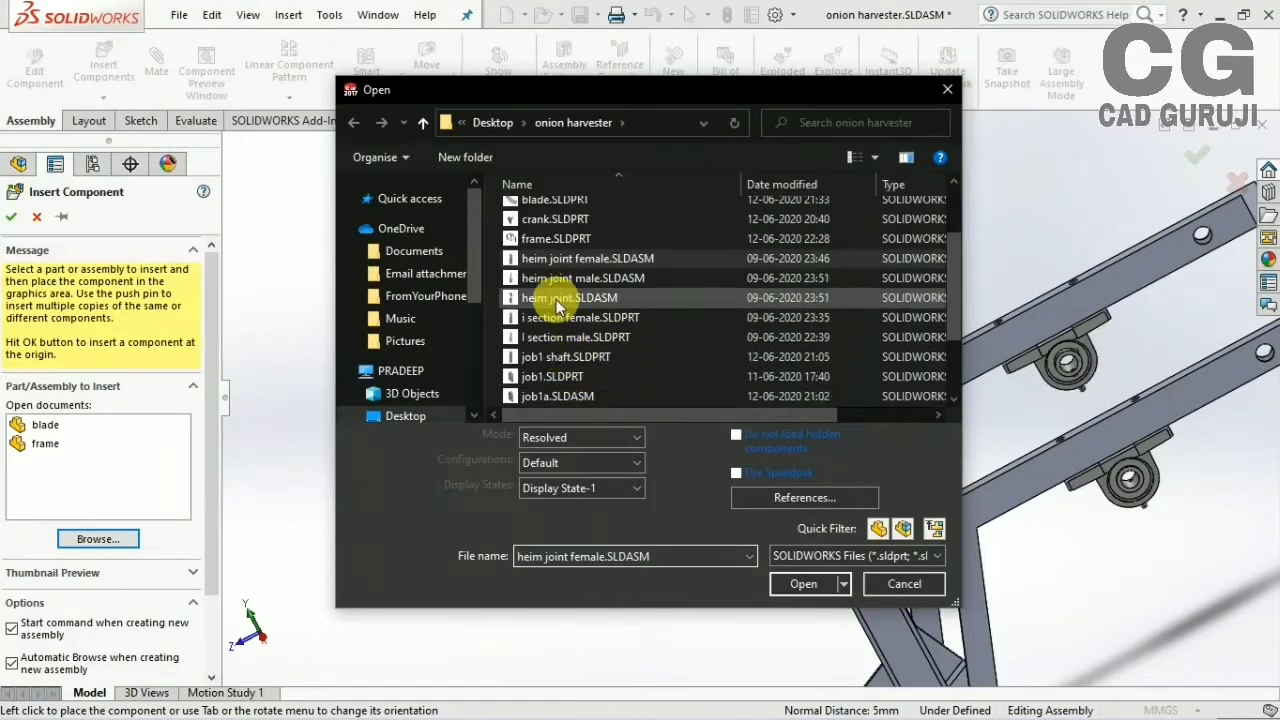
left_click(553, 295)
left_click(804, 583)
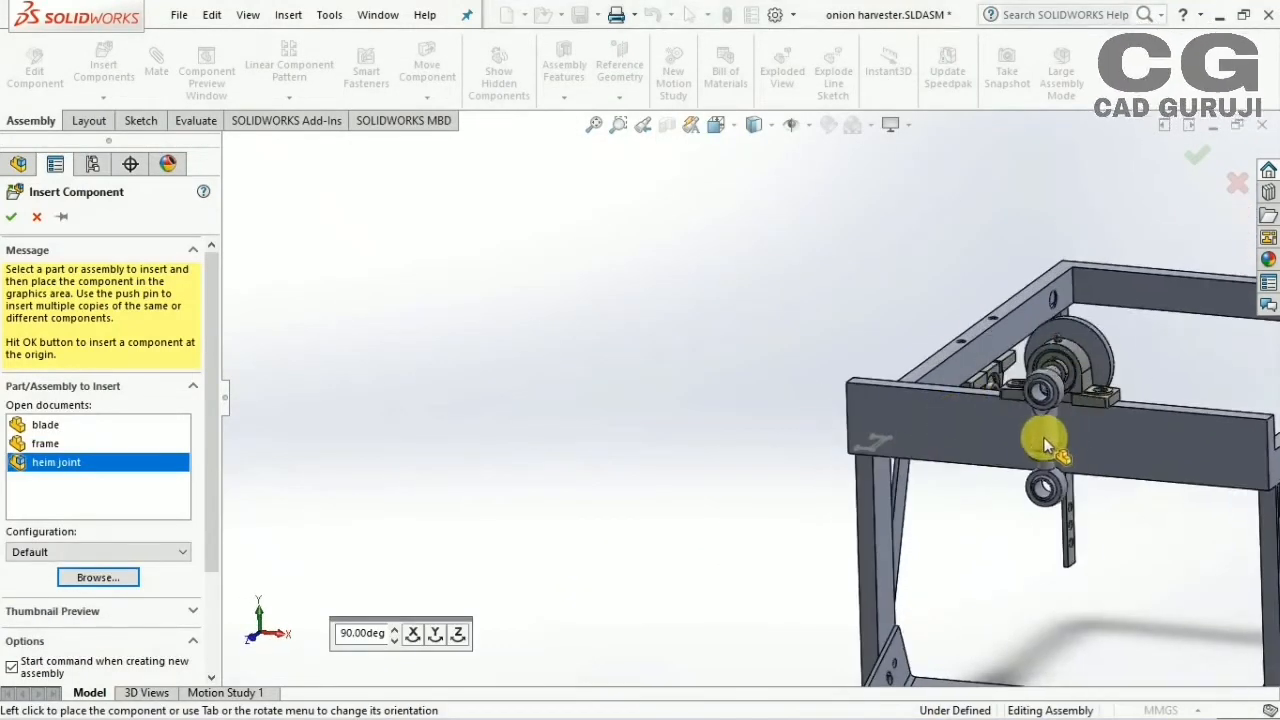
middle_click_drag(1130, 322, 914, 534)
left_click(1141, 369)
middle_click_drag(1139, 464, 1204, 482)
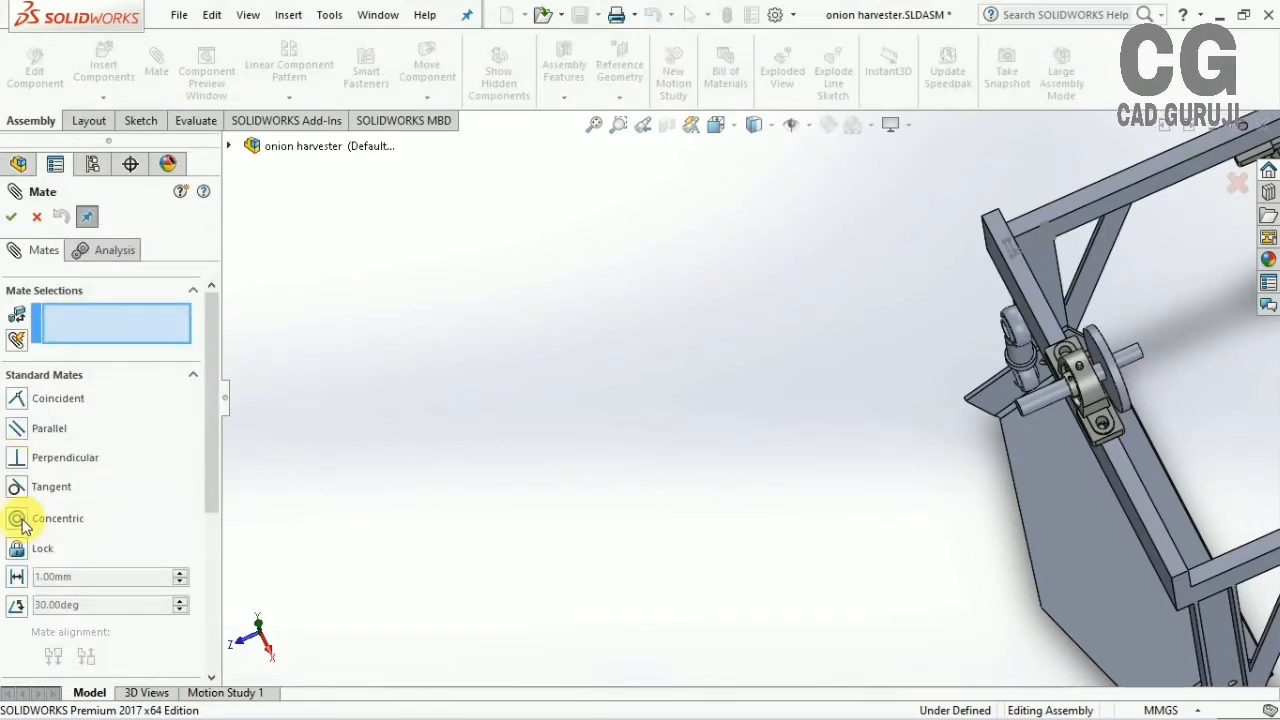
middle_click_drag(941, 382, 545, 432, "ctrl")
scroll(727, 426, "up", 2)
scroll(732, 428, "down", 7)
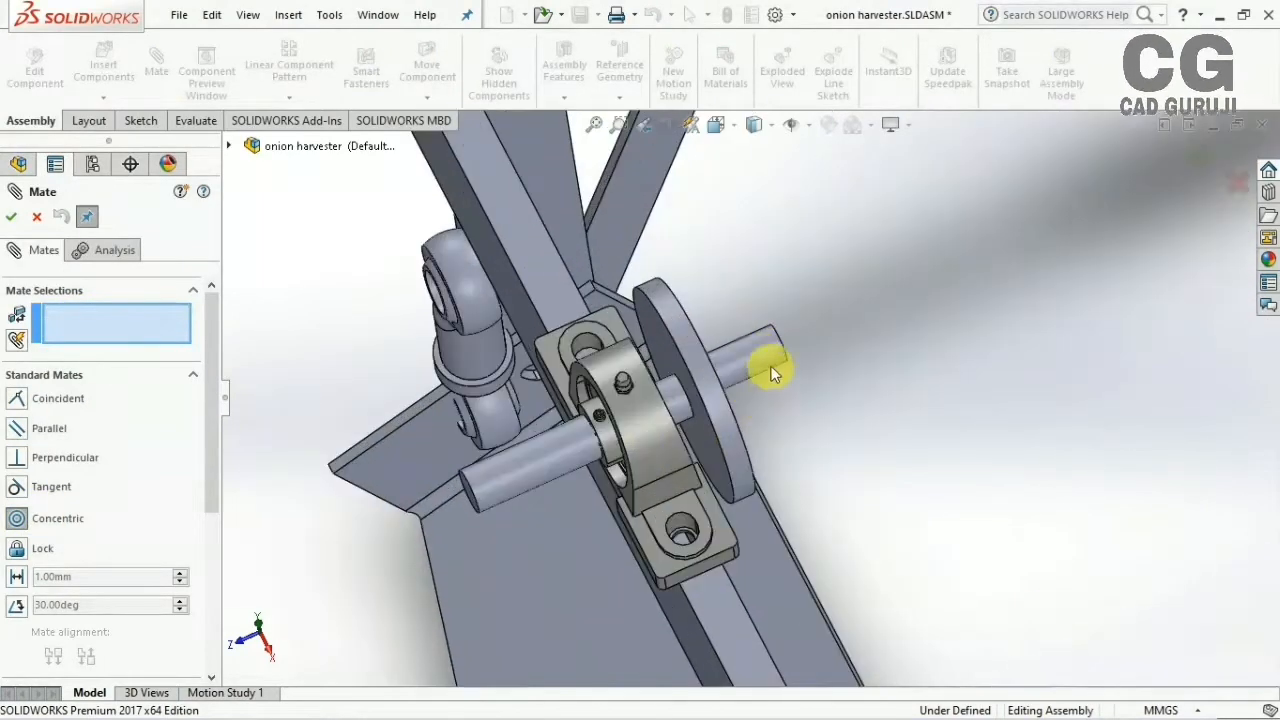
left_click(14, 218)
scroll(941, 277, "up", 5)
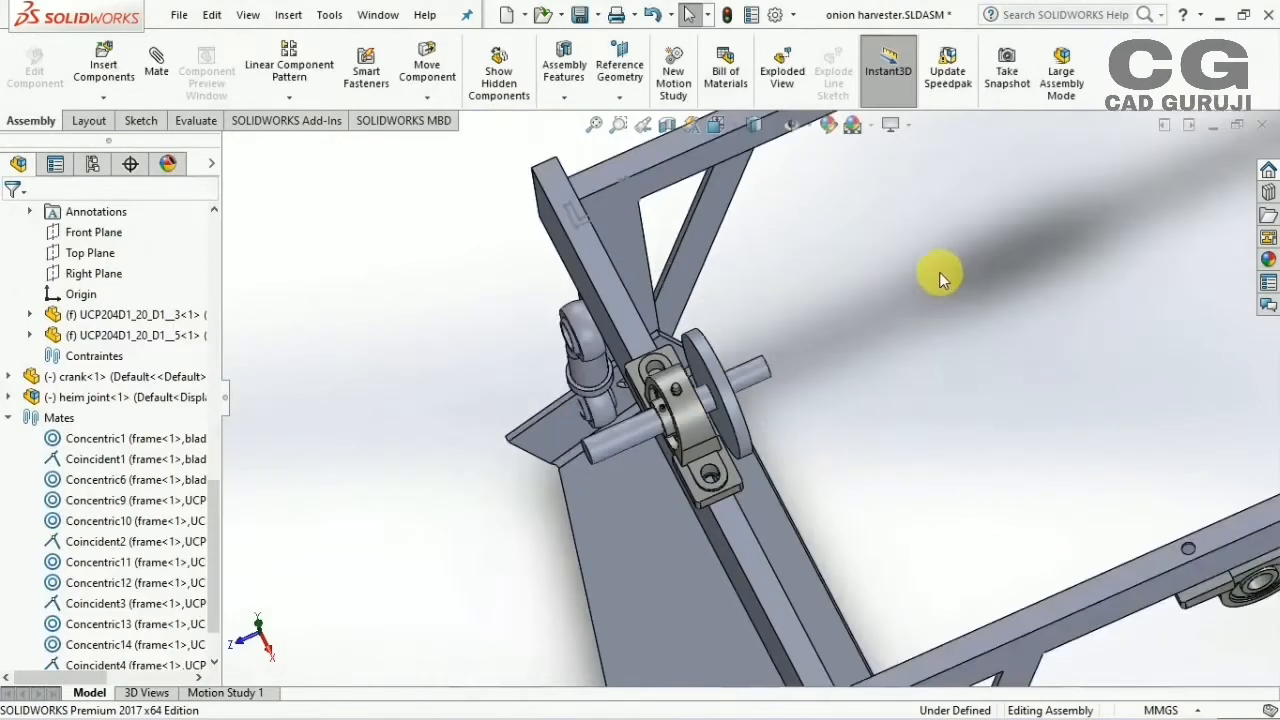
Insert the job1a.SLDASM subassembly and place it behind the front beam, beside the crank's short pin
left_click(104, 62)
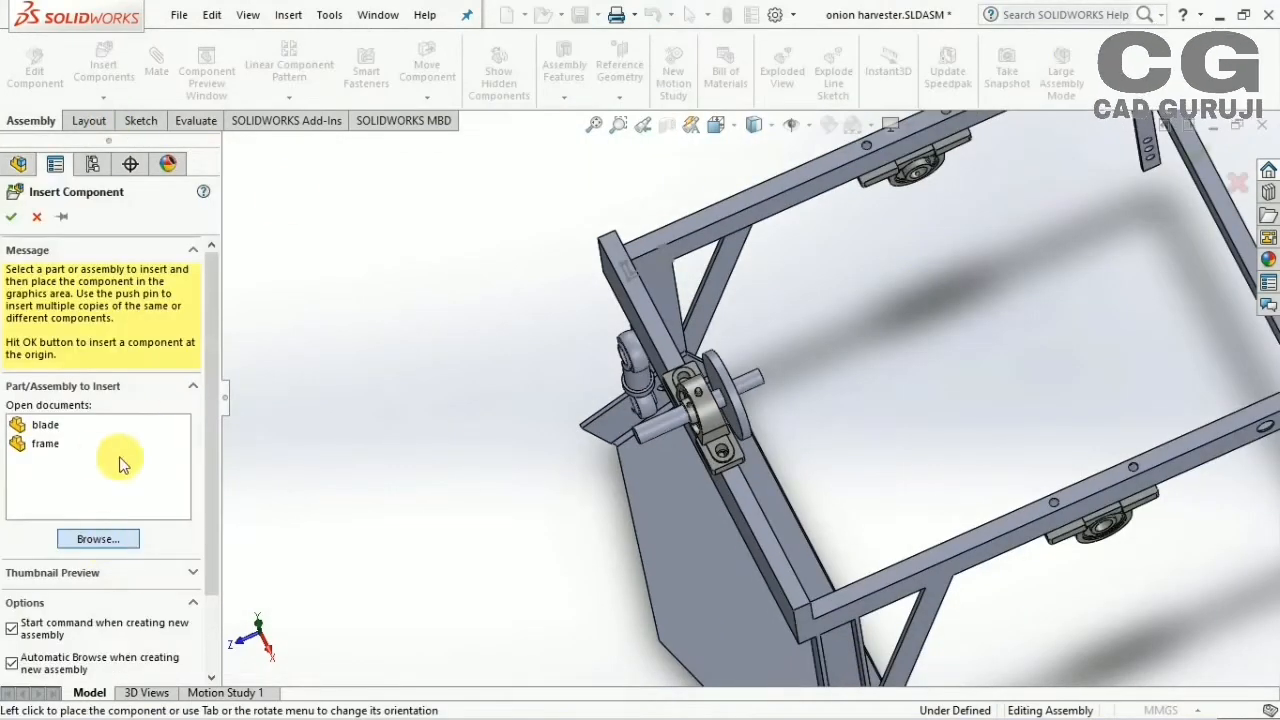
scroll(616, 274, "down", 5)
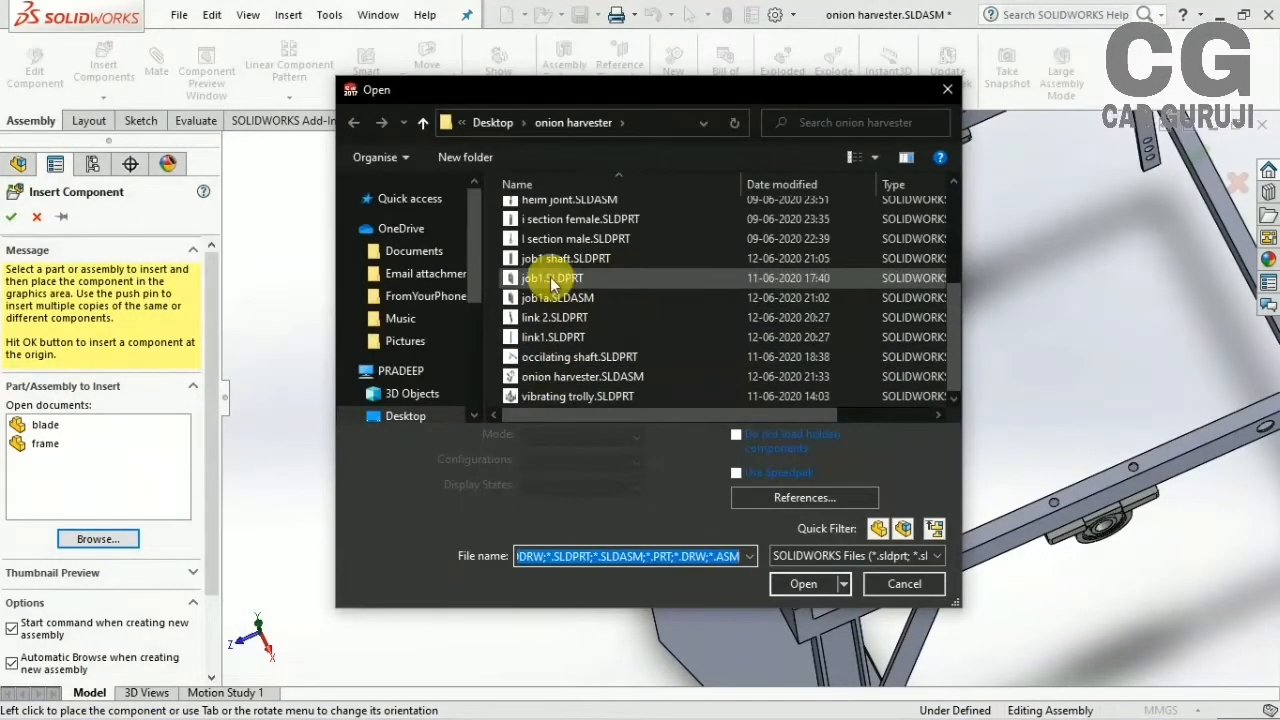
left_click(557, 297)
left_click(803, 584)
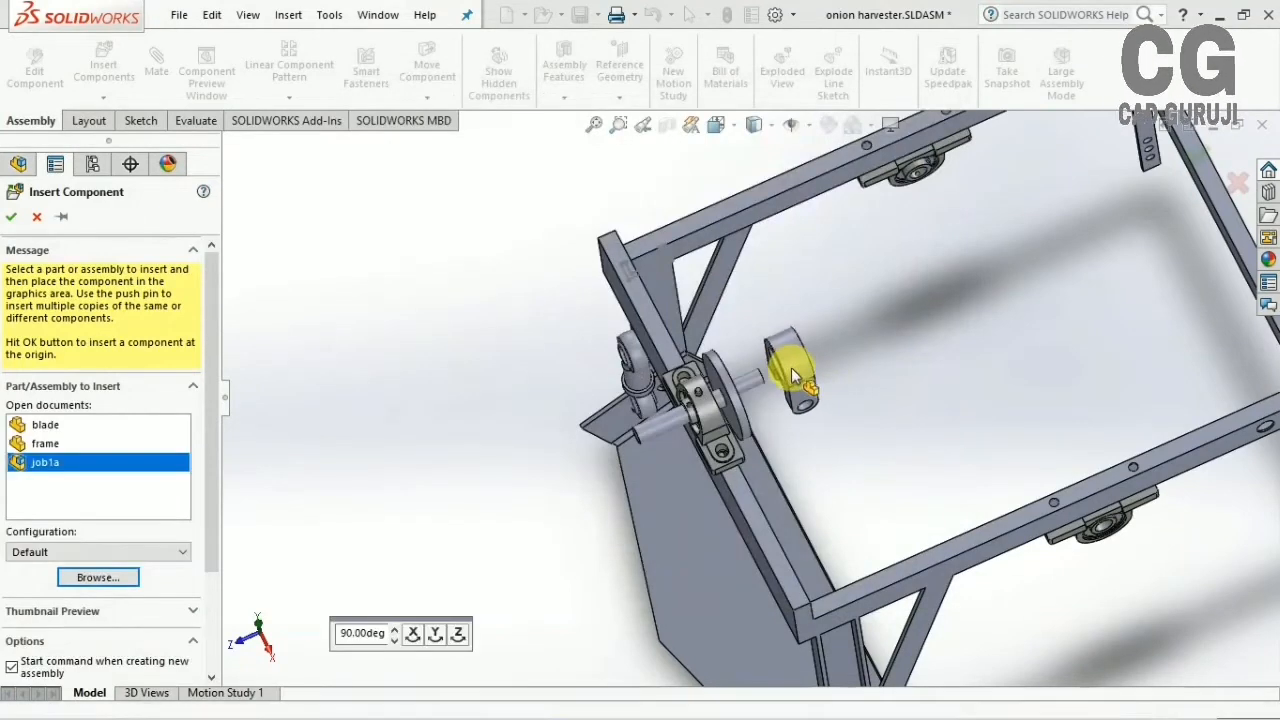
scroll(568, 395, "down", 5)
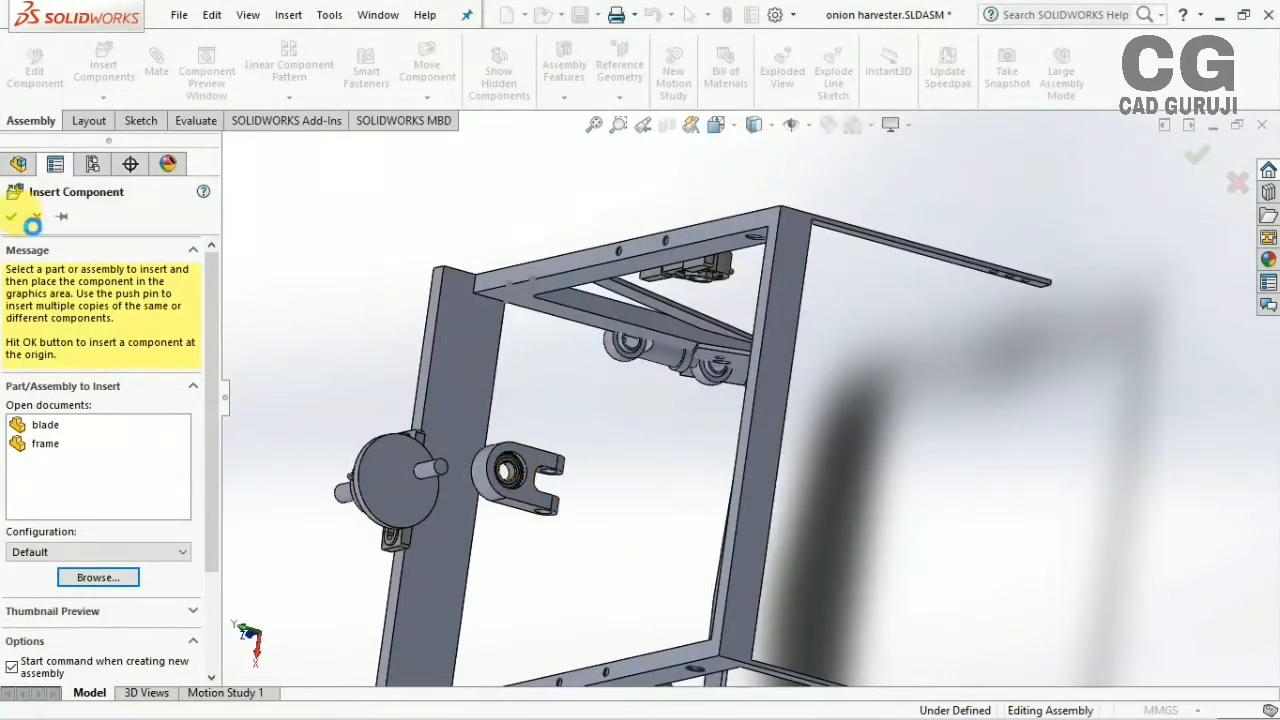
left_click(16, 217)
left_click(106, 72)
left_click(1236, 177)
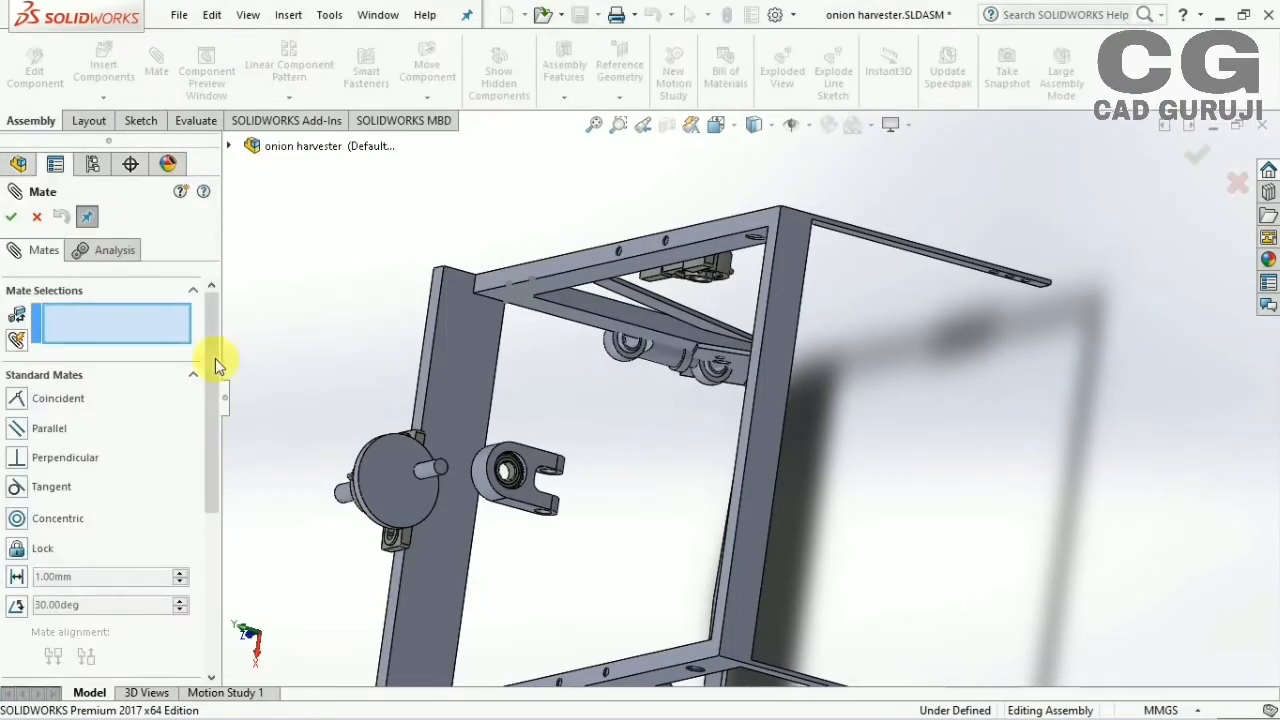
Add a concentric mate between the crank's short offset pin and the bore of the 6204 bearing in job1a
scroll(283, 531, "down", 5)
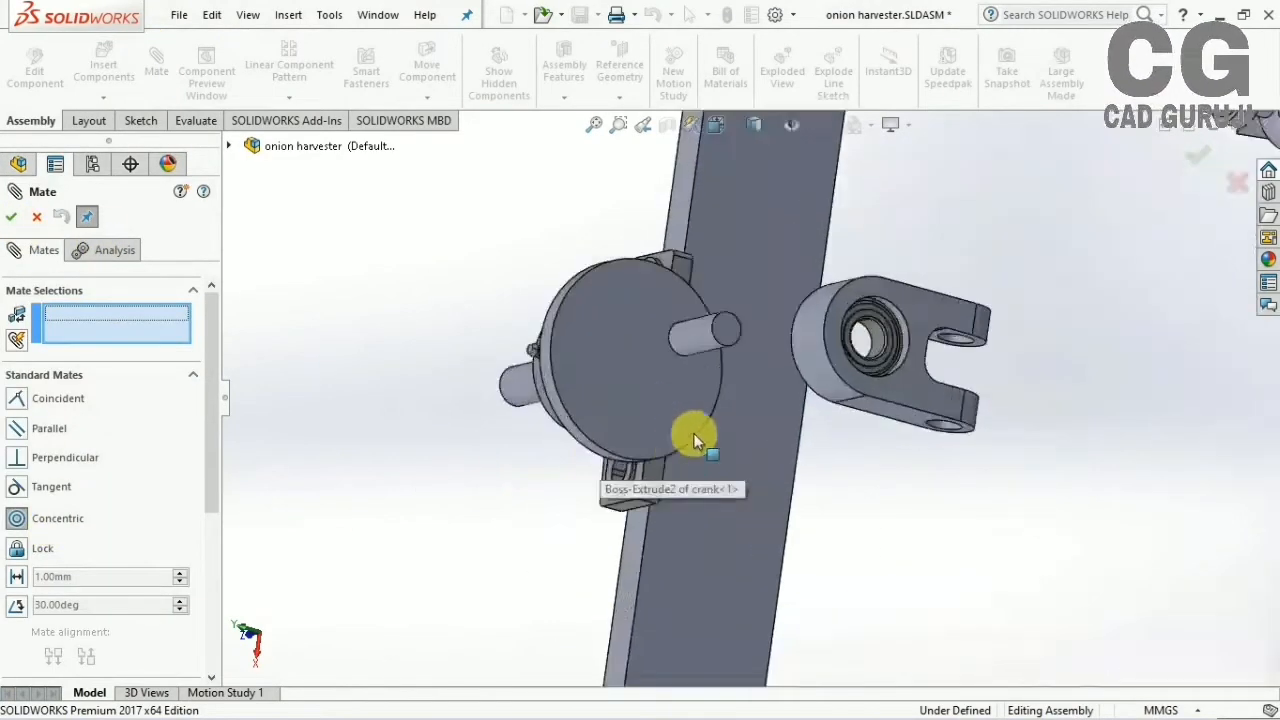
scroll(677, 271, "down", 2)
left_click(675, 269)
left_click(850, 301)
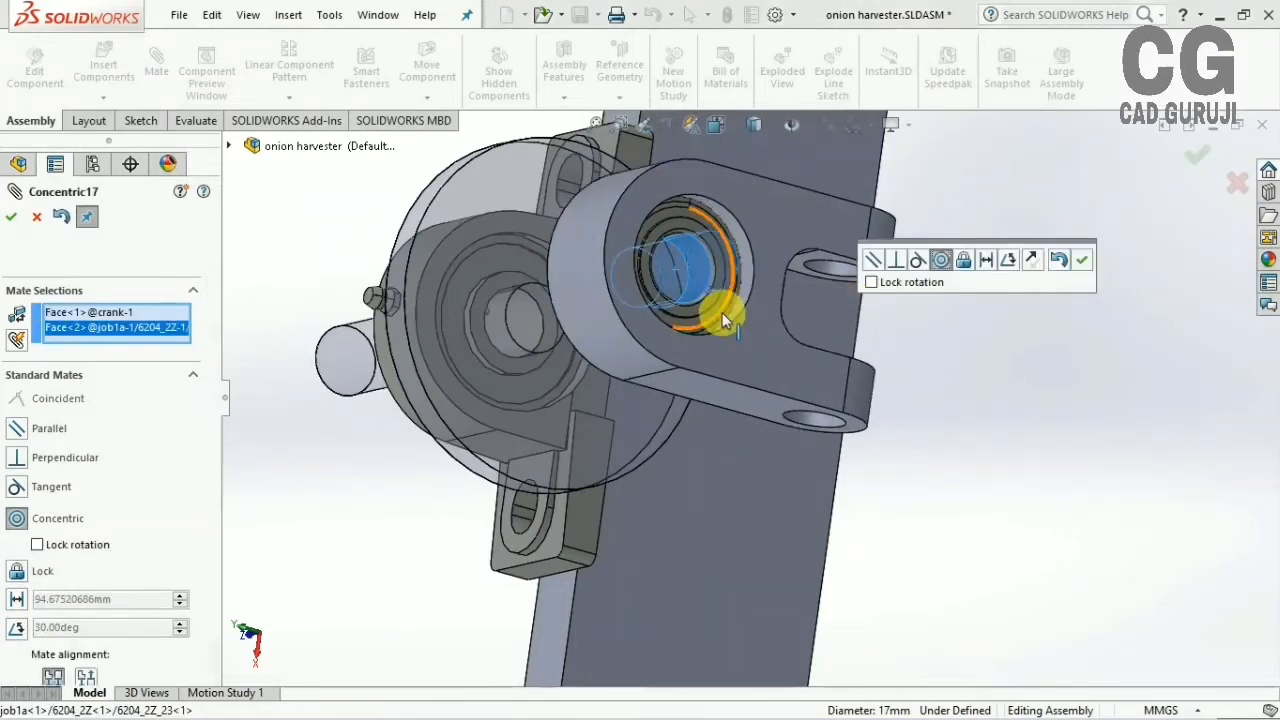
left_click(1077, 265)
scroll(913, 295, "down", 3)
scroll(911, 295, "down", 4)
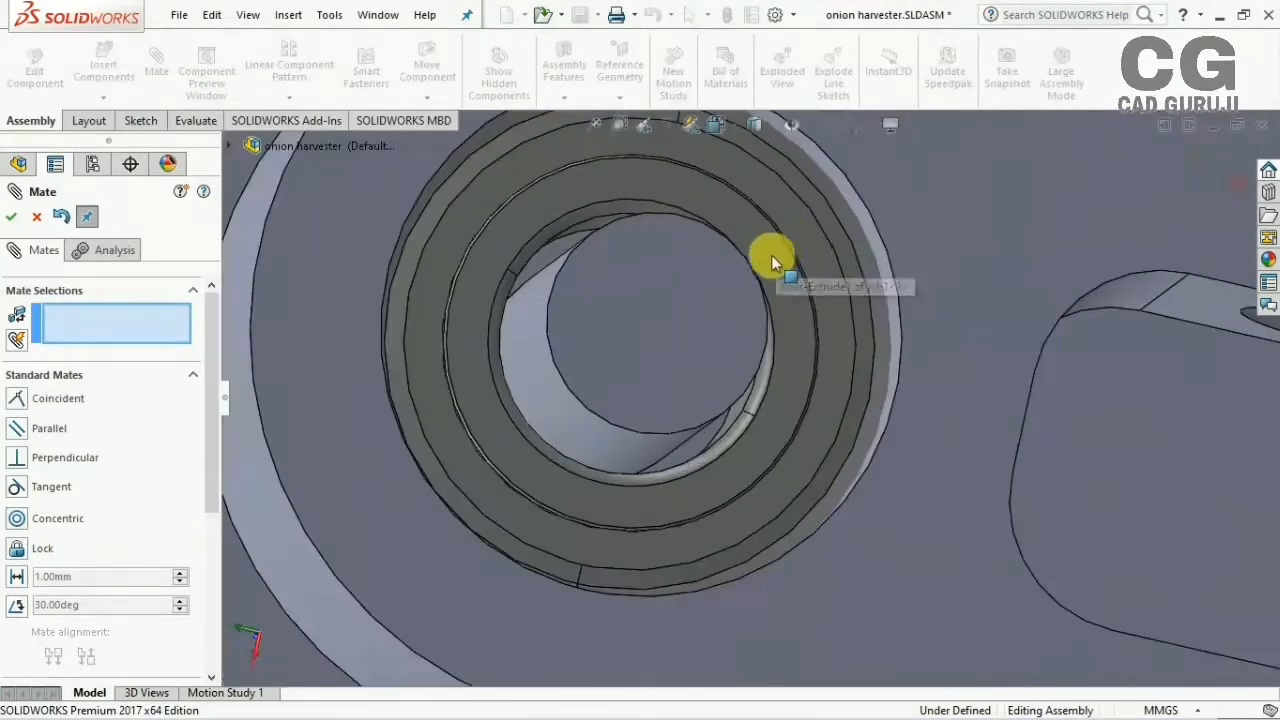
scroll(768, 272, "up", 8)
middle_click_drag(764, 288, 335, 445)
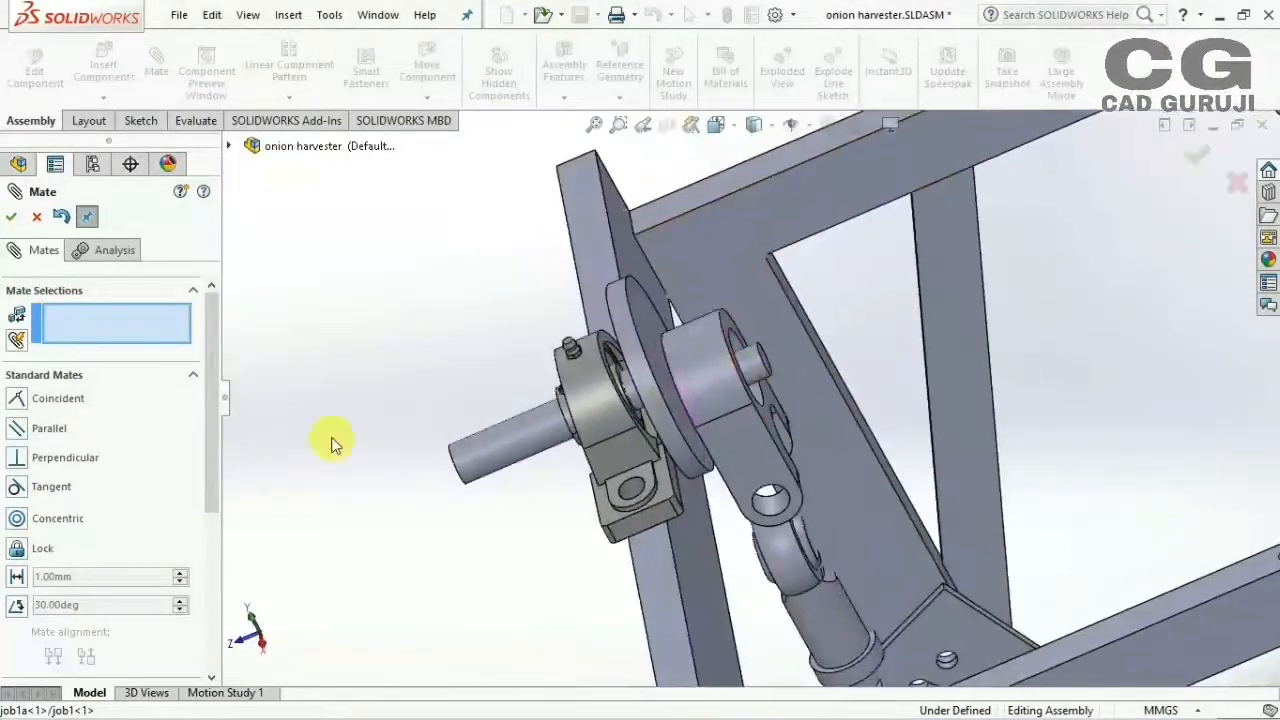
middle_click_drag(641, 460, 630, 352)
left_click(640, 350)
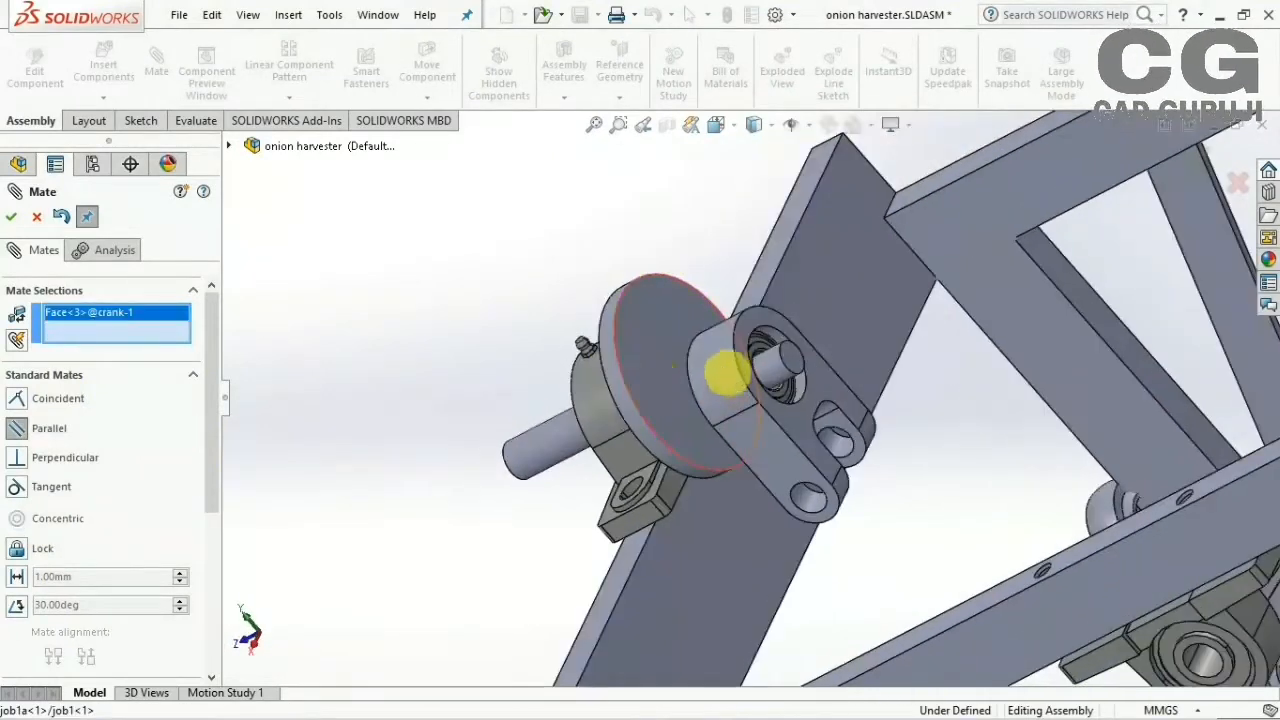
middle_click_drag(729, 374, 684, 284)
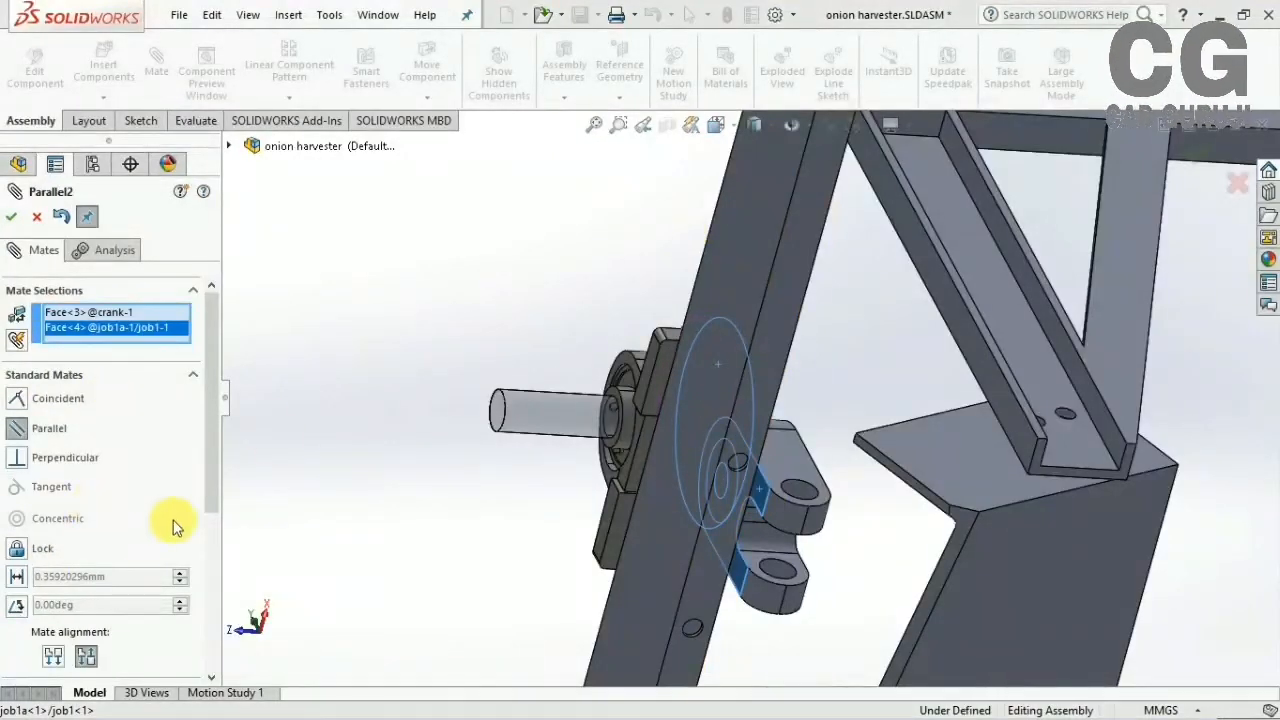
middle_click_drag(817, 388, 803, 420)
right_click(862, 329)
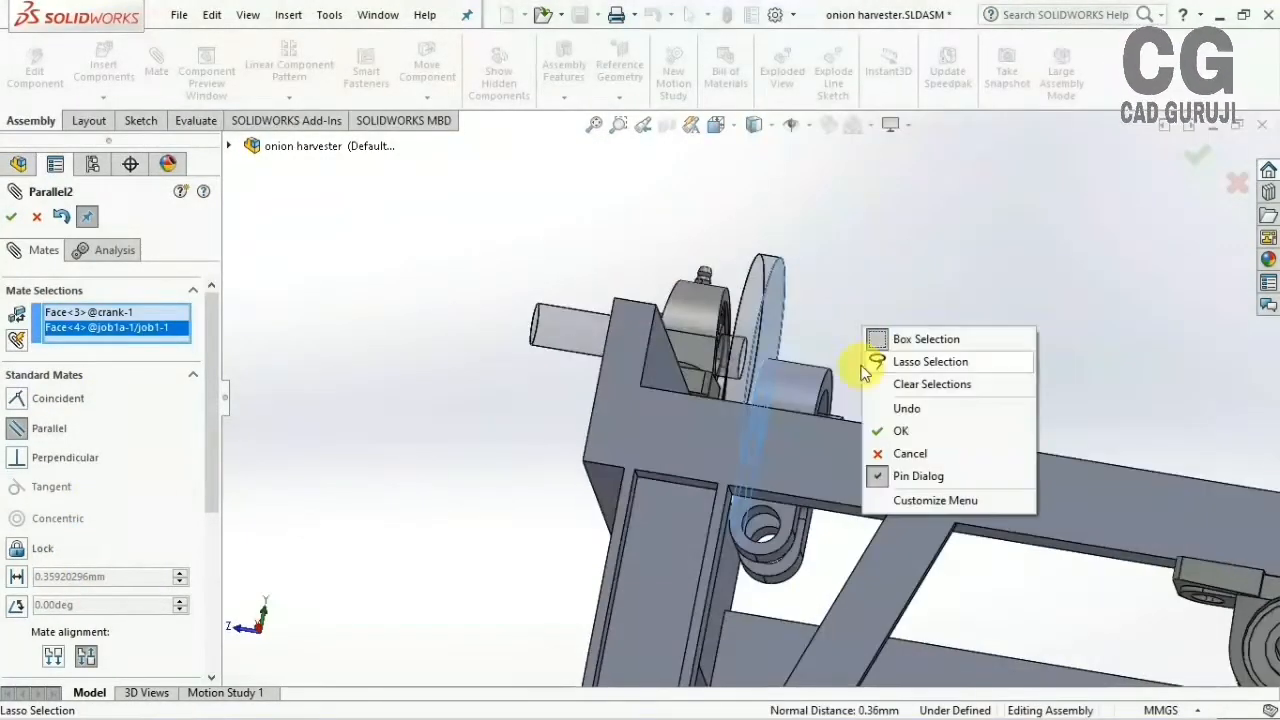
middle_click_drag(700, 420, 580, 410)
scroll(797, 245, "up", 3)
middle_click_drag(797, 245, 735, 248)
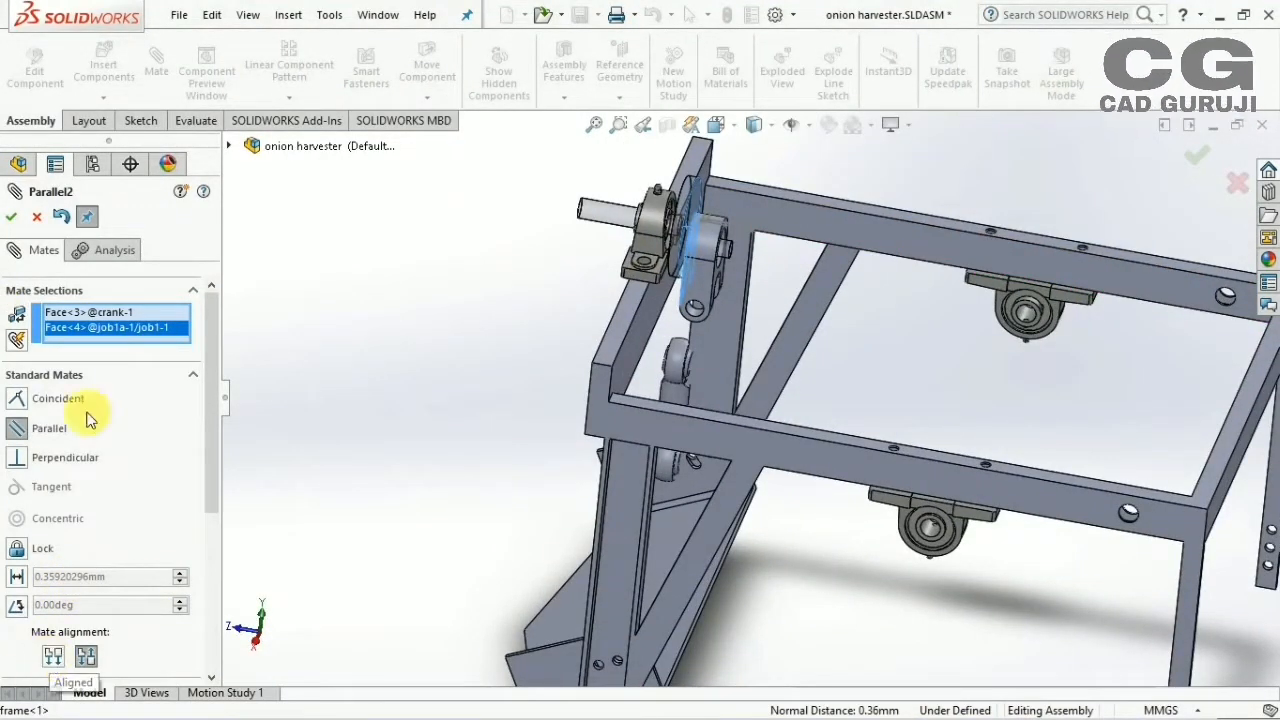
left_click(36, 217)
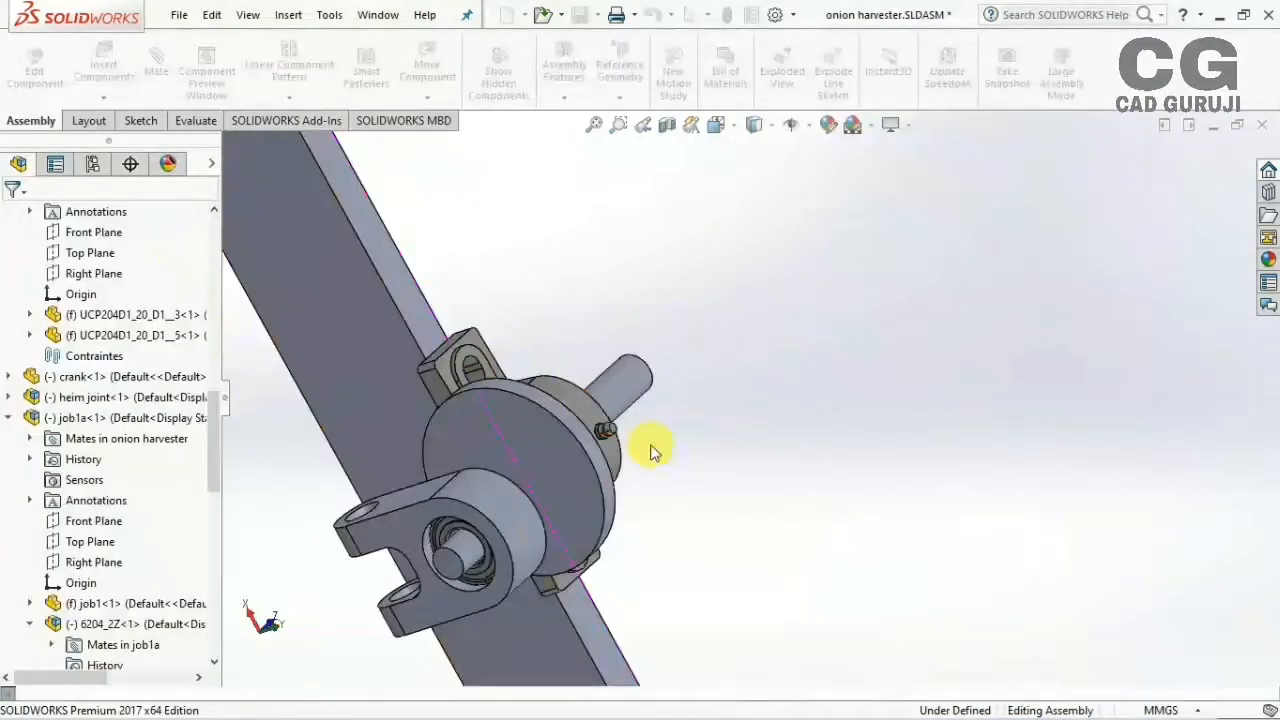
Slide job1a along the crank's offset pin, away from the crank disc
middle_click_drag(651, 451, 463, 423)
left_click_drag(429, 417, 376, 440)
left_click(287, 256)
Add a 1 mm distance mate between the crank disc's pin-side face and the facing side of job1a
left_click(157, 64)
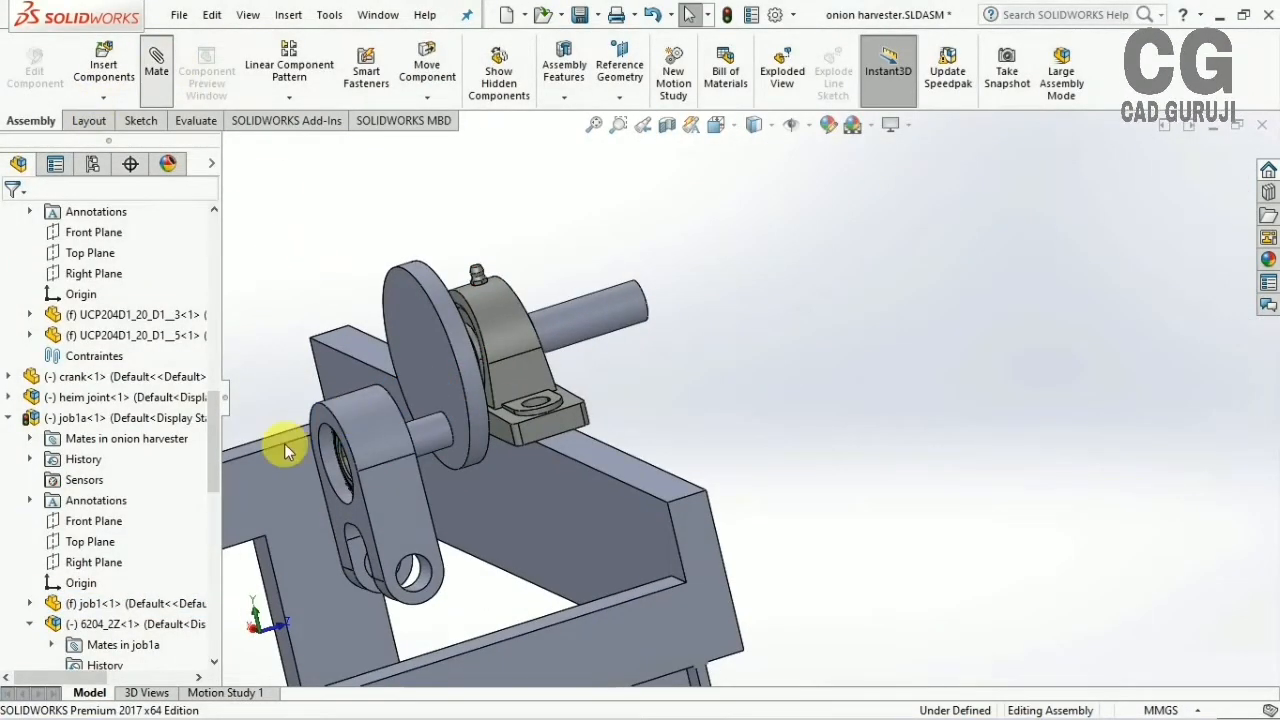
left_click(403, 437)
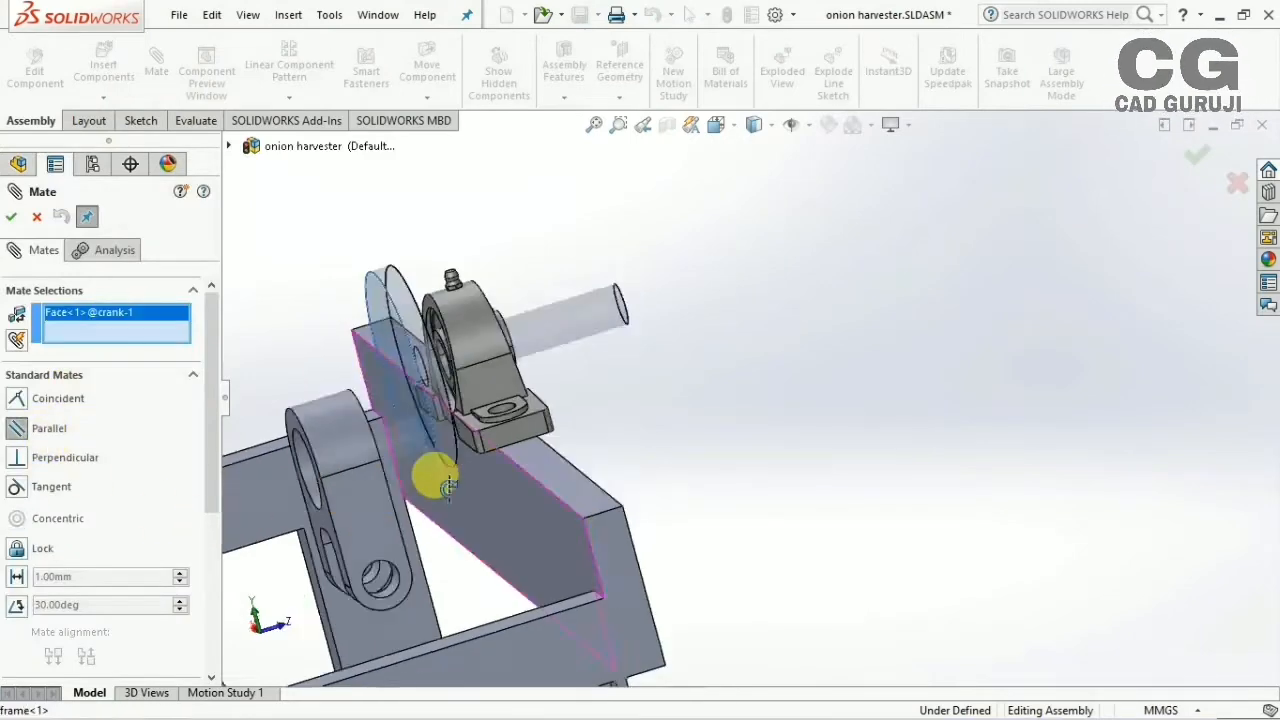
middle_click_drag(429, 477, 330, 515)
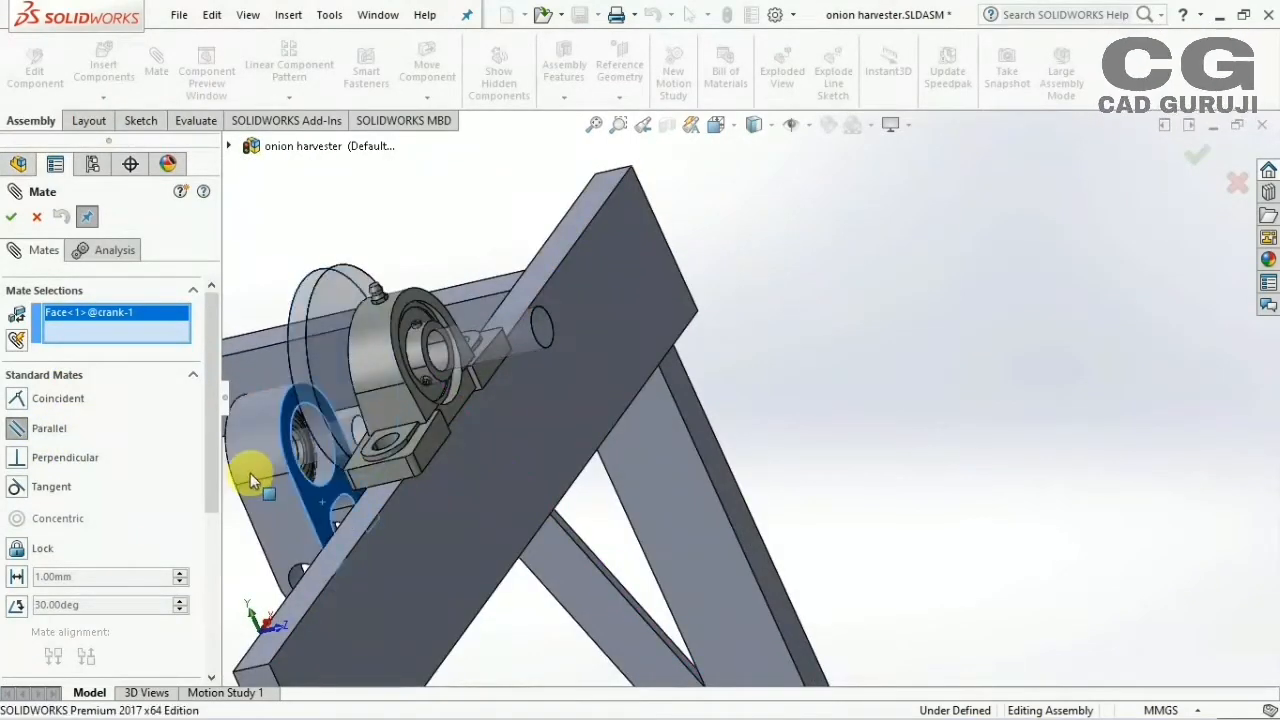
middle_click_drag(250, 473, 650, 418)
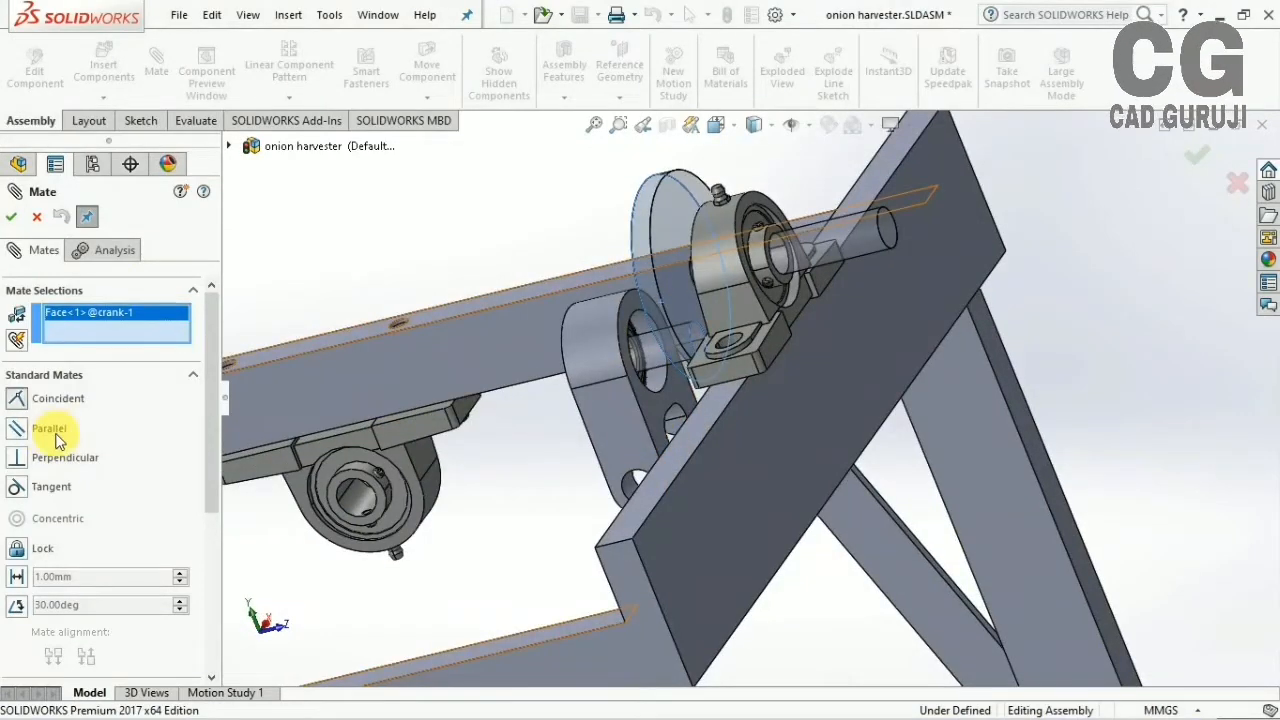
left_click(561, 390)
middle_click_drag(561, 390, 646, 371)
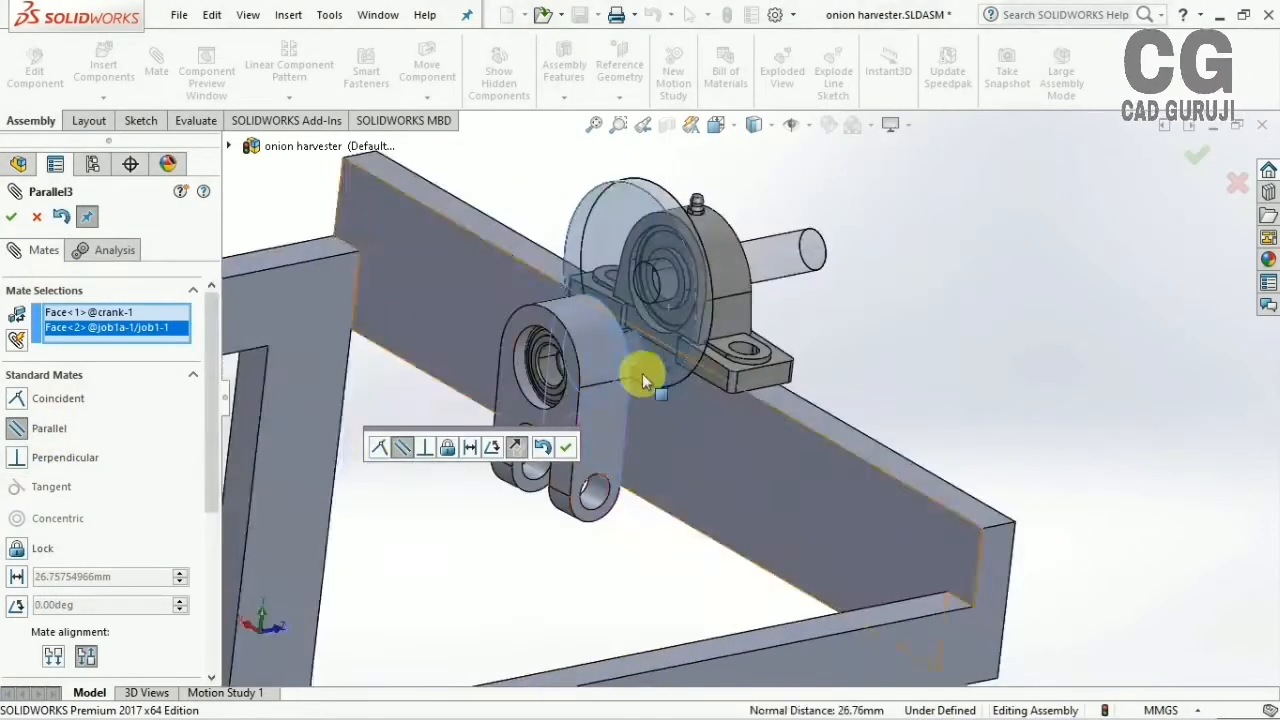
left_click(469, 447)
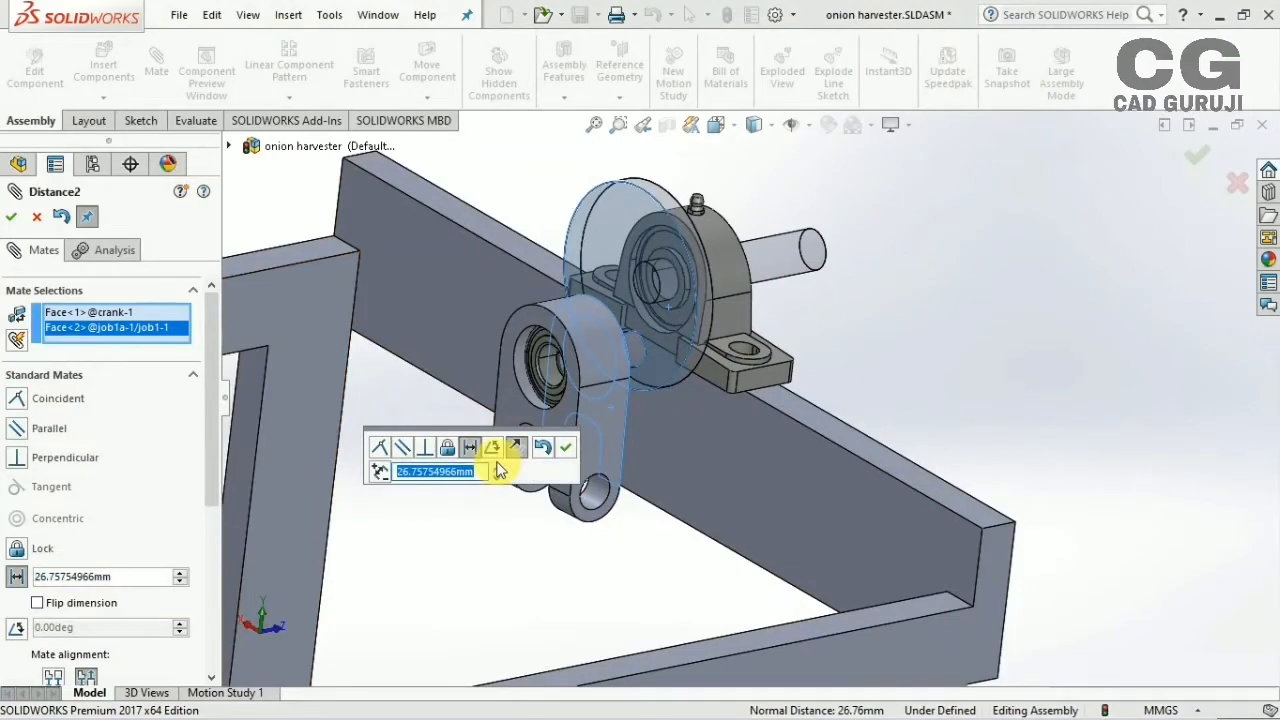
type("1.00mm")
left_click(566, 447)
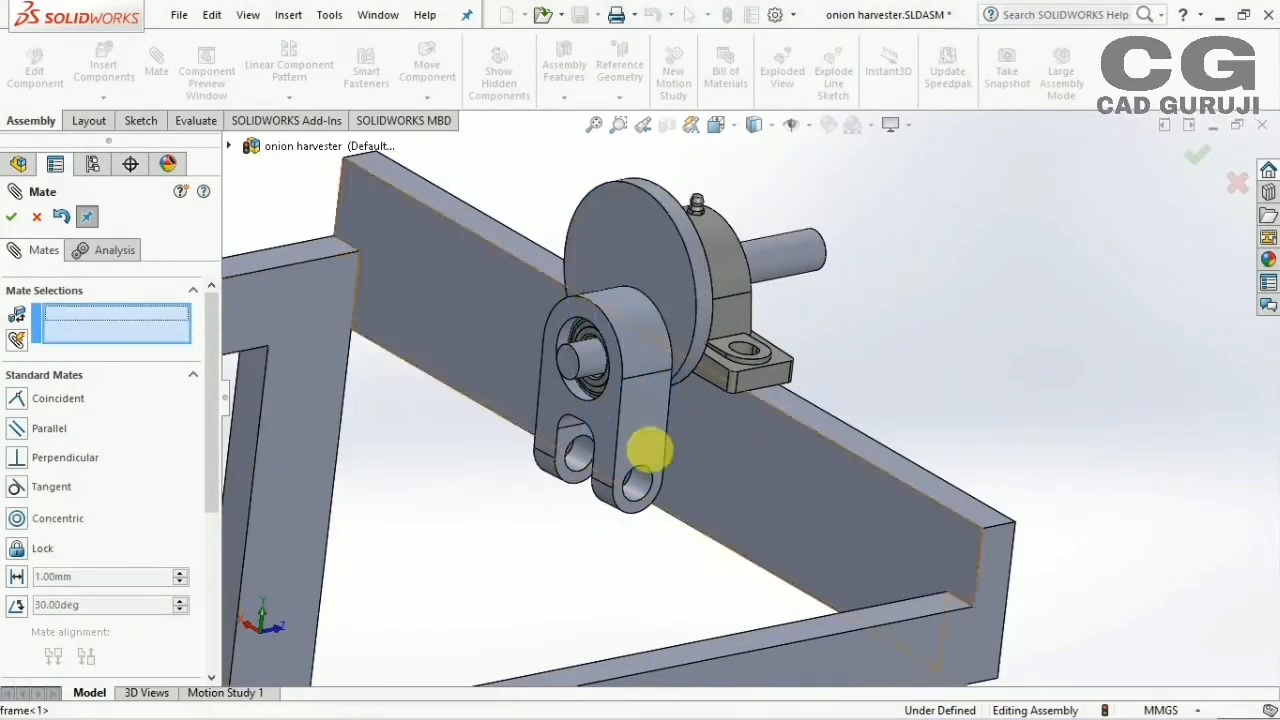
Edit the distance mate between the crank disc and job1a, setting the distance to 5 mm
middle_click_drag(651, 449, 774, 424)
scroll(826, 428, "up", 4)
scroll(857, 320, "down", 5)
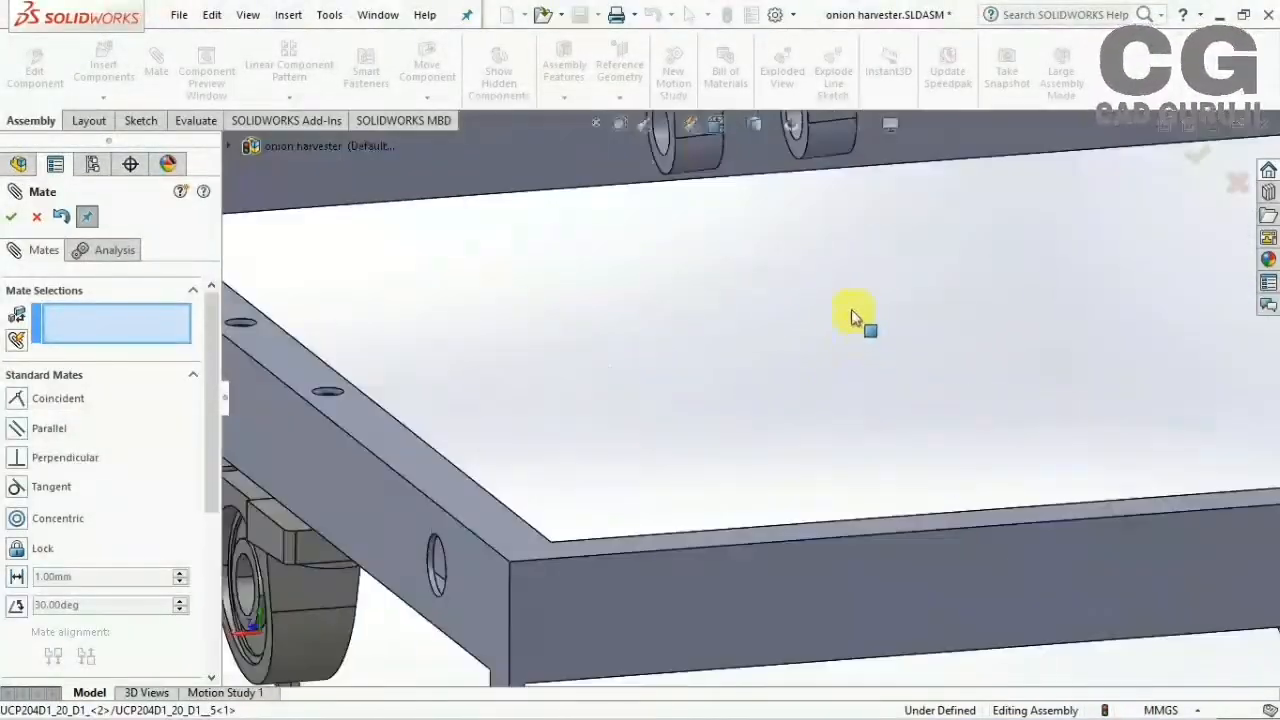
middle_click_drag(857, 320, 680, 480)
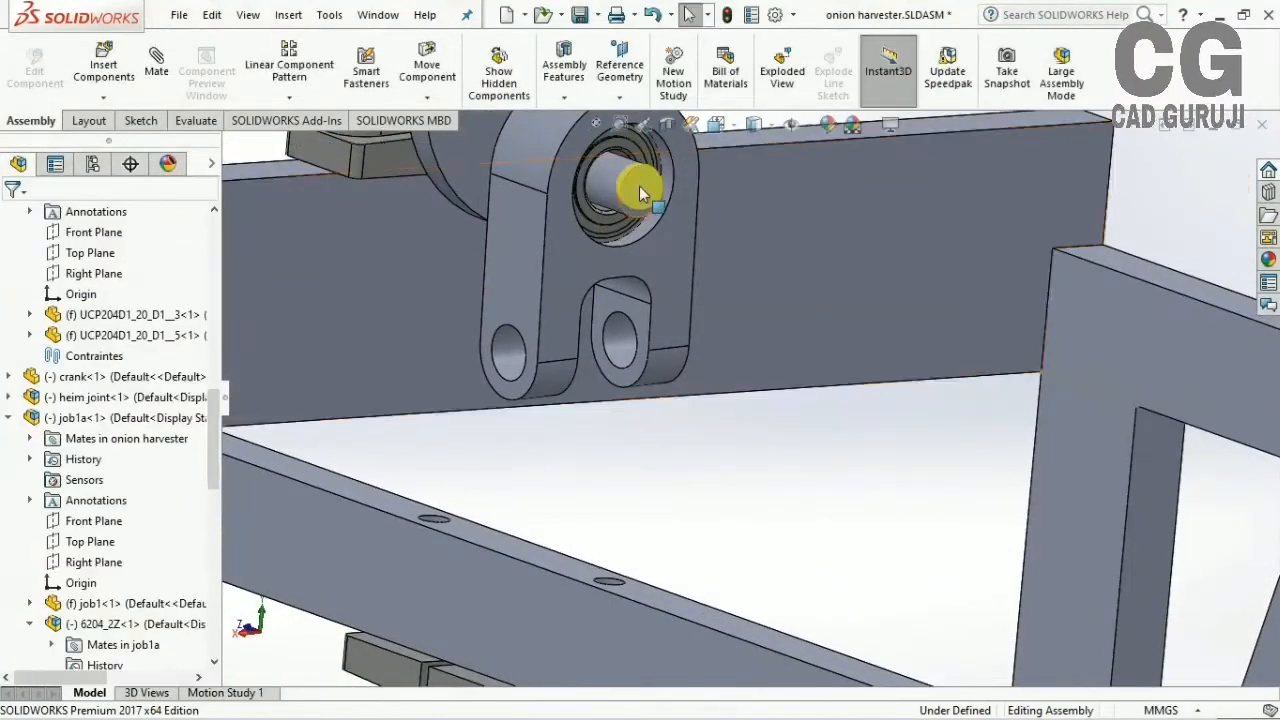
scroll(700, 255, "up", 2)
middle_click_drag(466, 272, 560, 330)
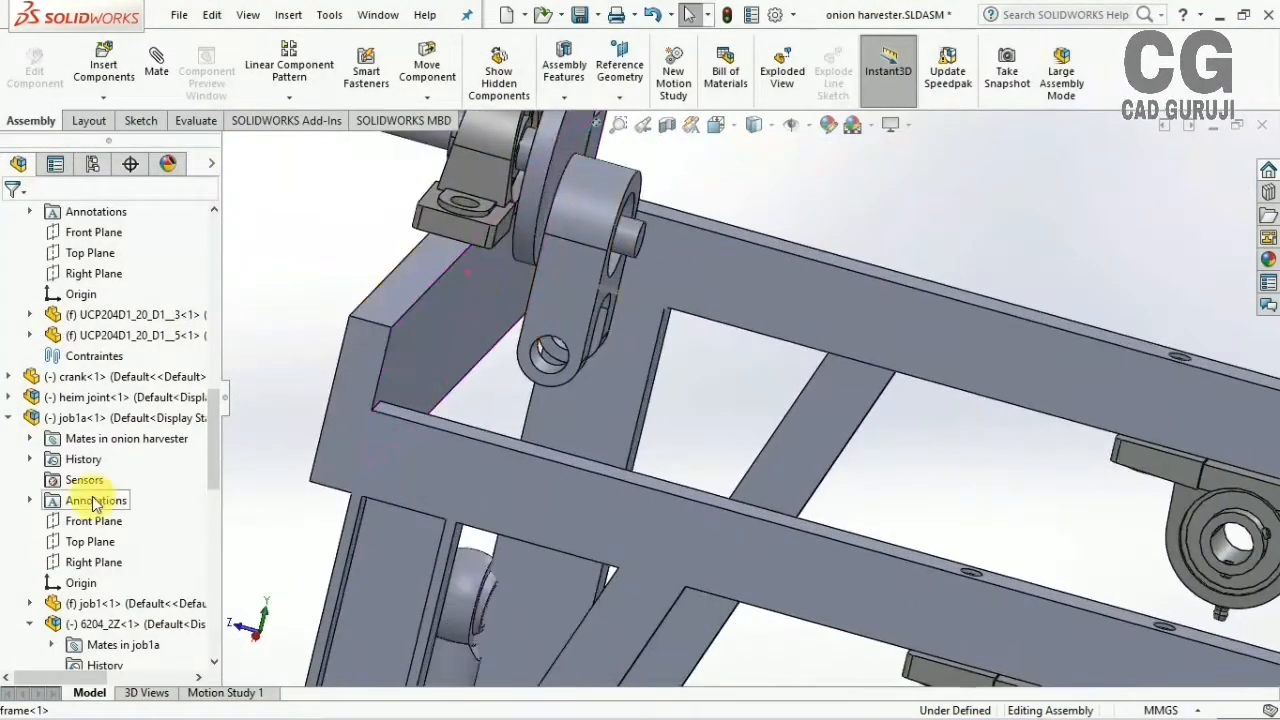
scroll(100, 485, "down", 10)
left_click(130, 644)
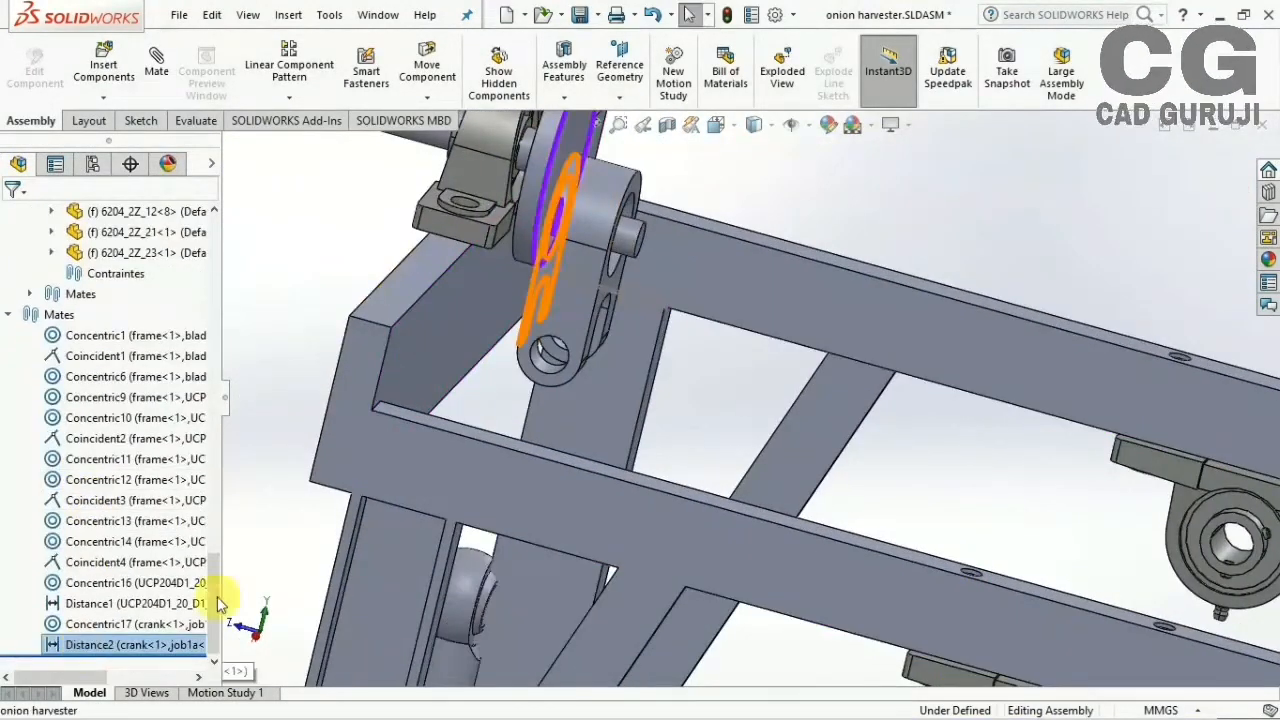
right_click(112, 648)
left_click(133, 248)
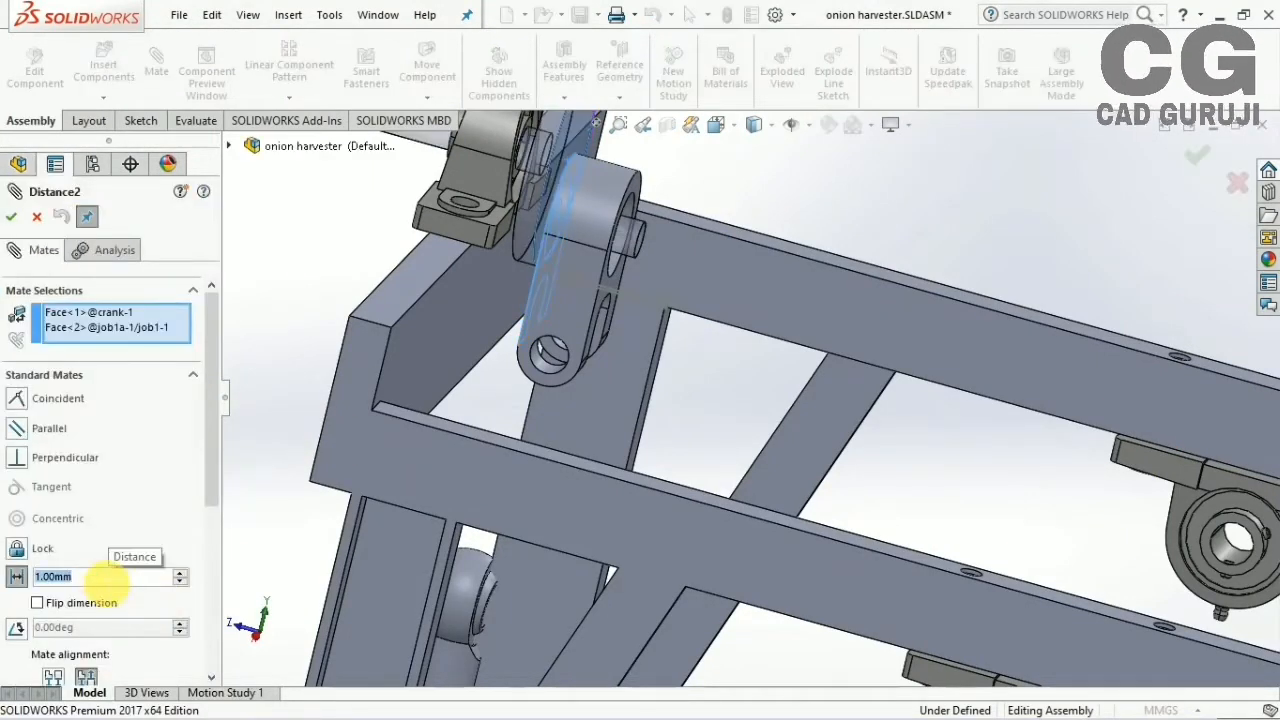
type("5")
left_click(11, 217)
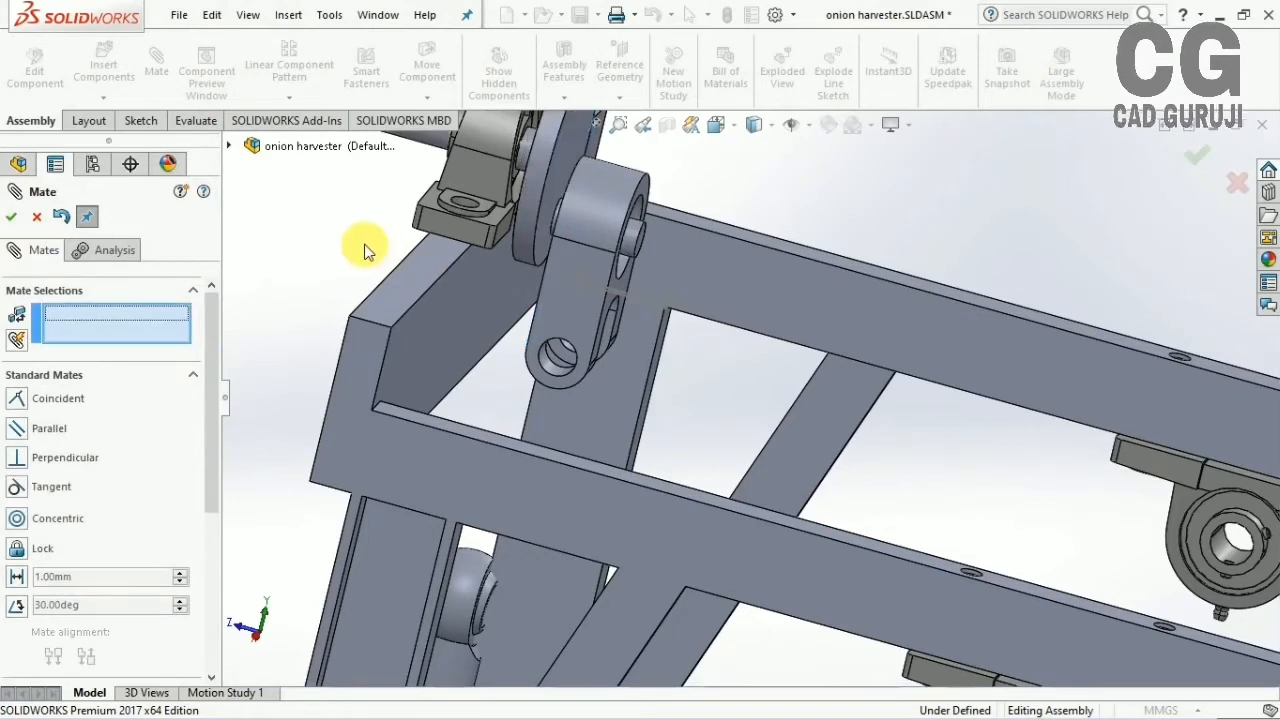
left_click(12, 218)
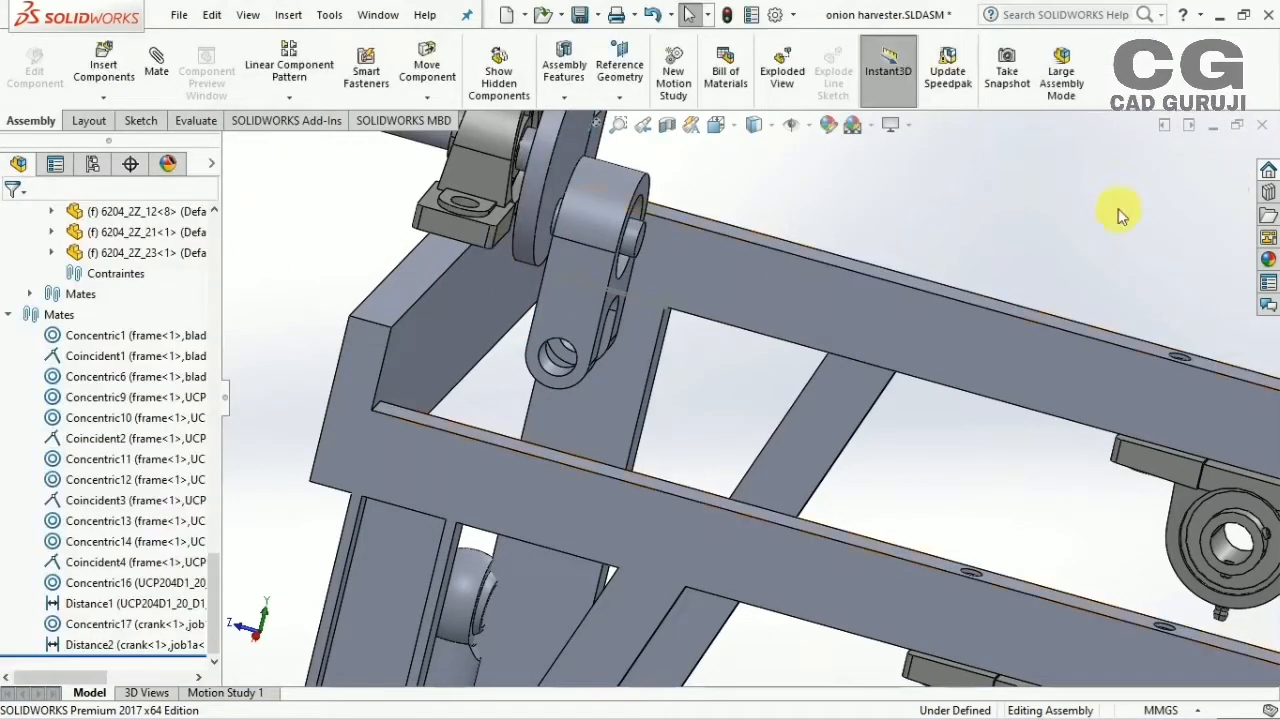
Insert the occilating shaft.SLDPRT part into the assembly
left_click(104, 70)
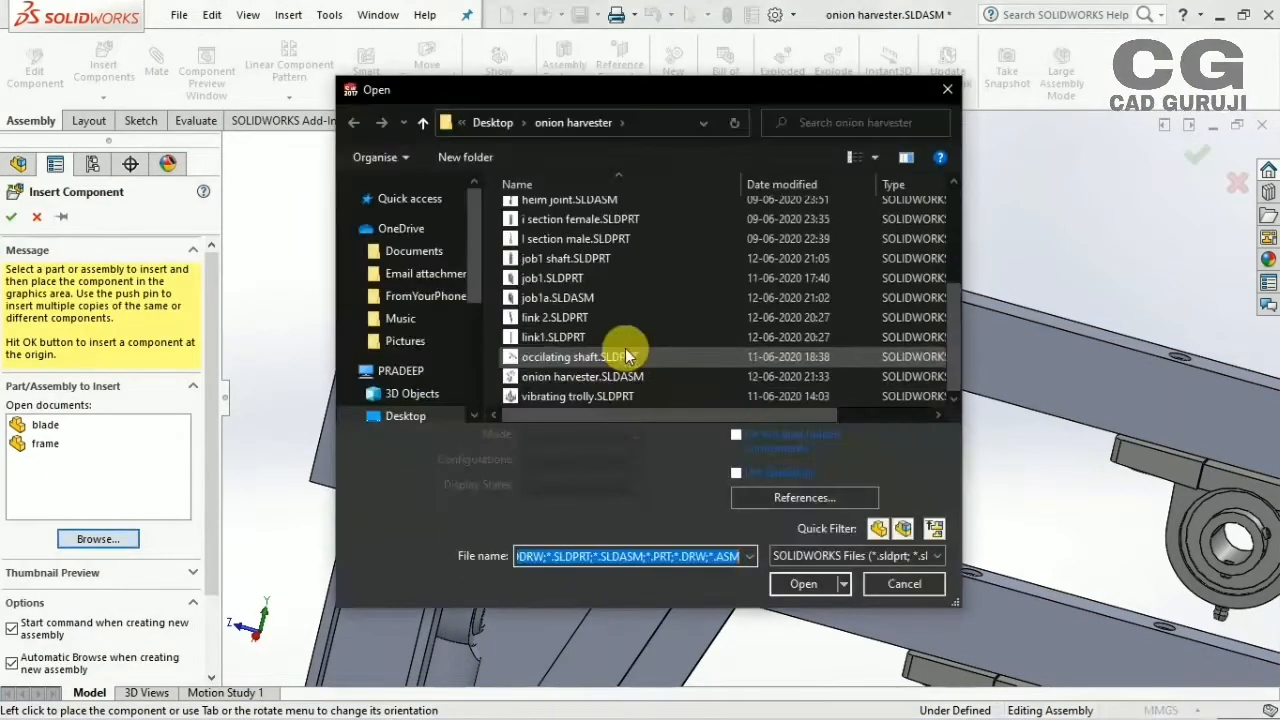
left_click(575, 261)
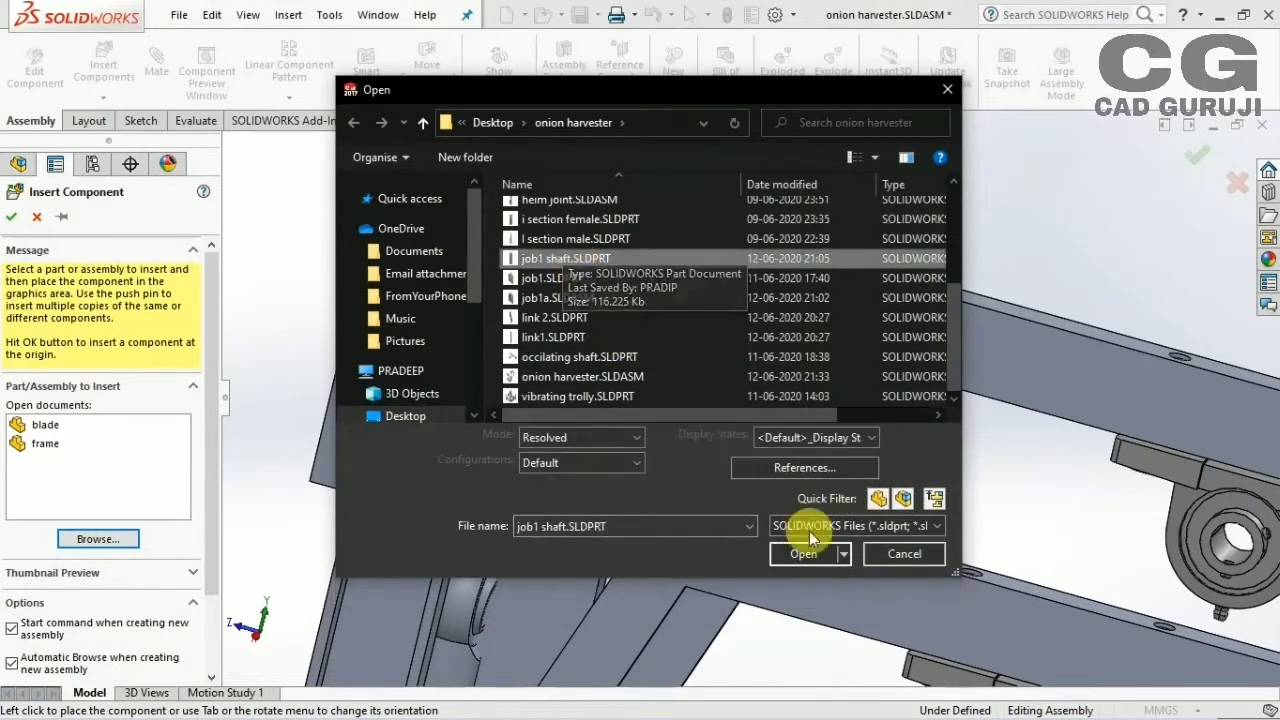
left_click(947, 89)
scroll(750, 287, "down", 5)
left_click(650, 346)
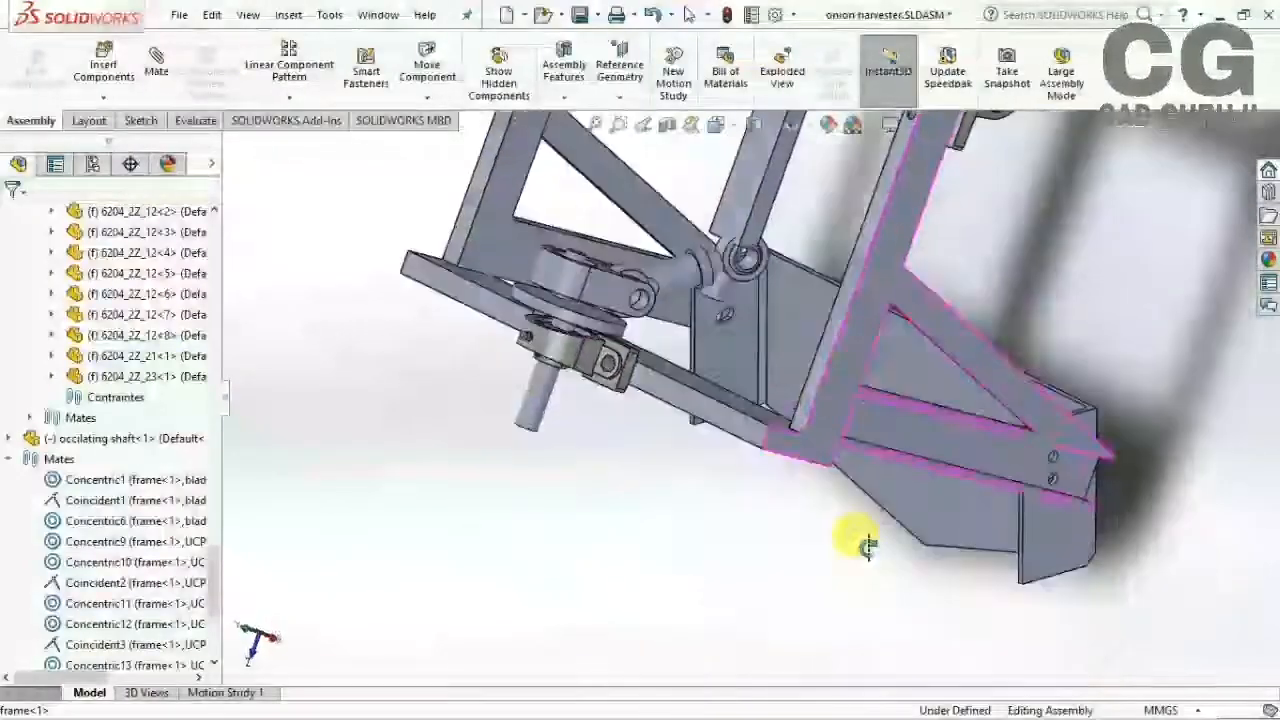
Insert the heim joint female.SLDASM subassembly and place it inside the frame above the oscillating shaft's arm
middle_click_drag(868, 545, 757, 467)
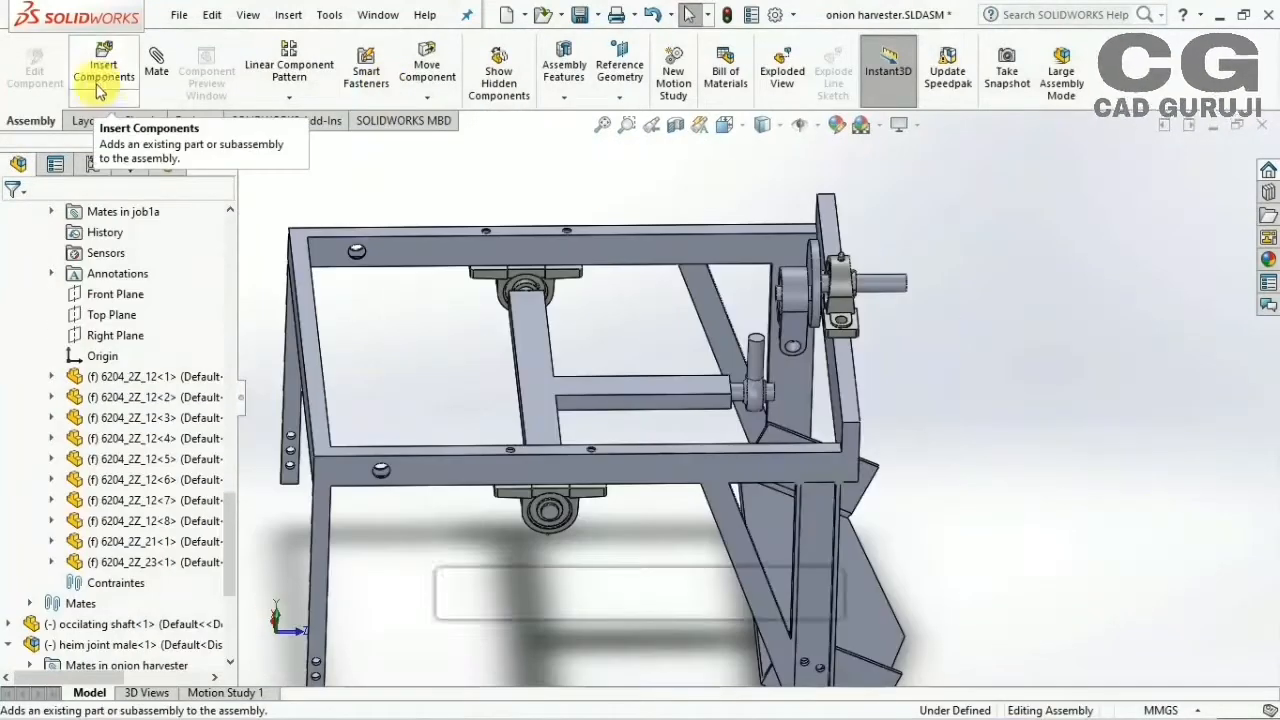
scroll(752, 378, "down", 2)
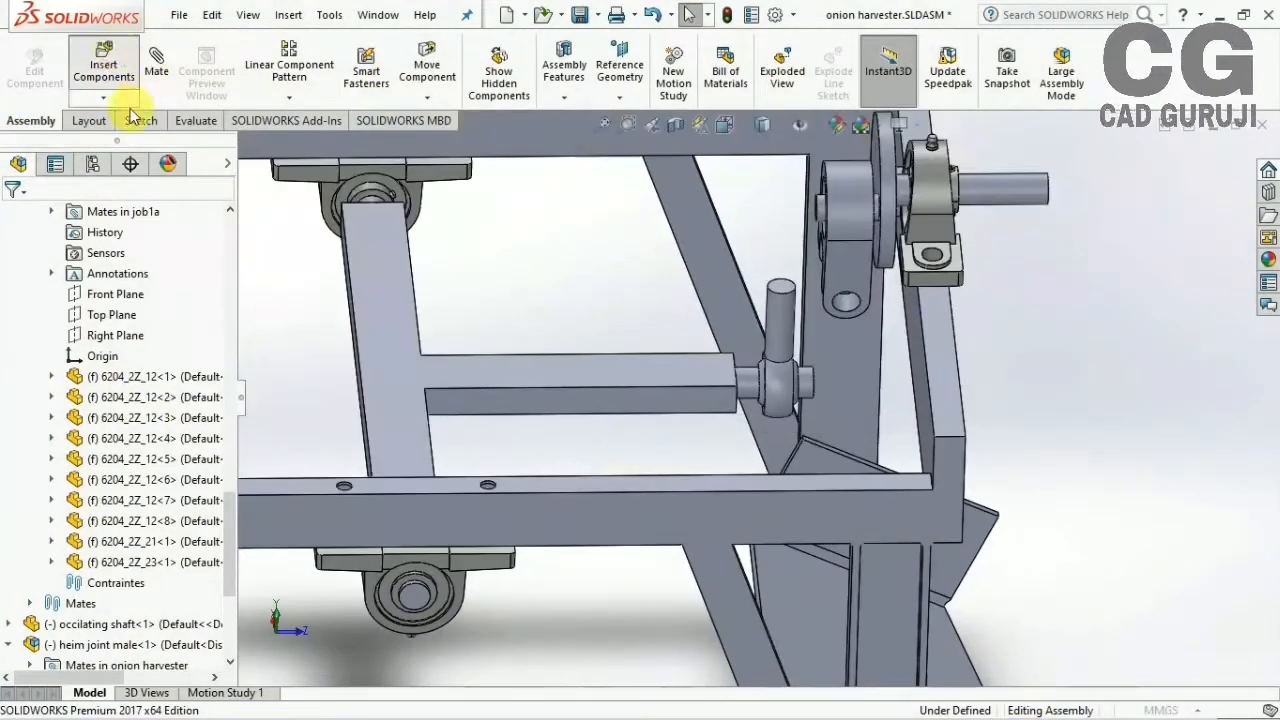
left_click(104, 68)
left_click(563, 349)
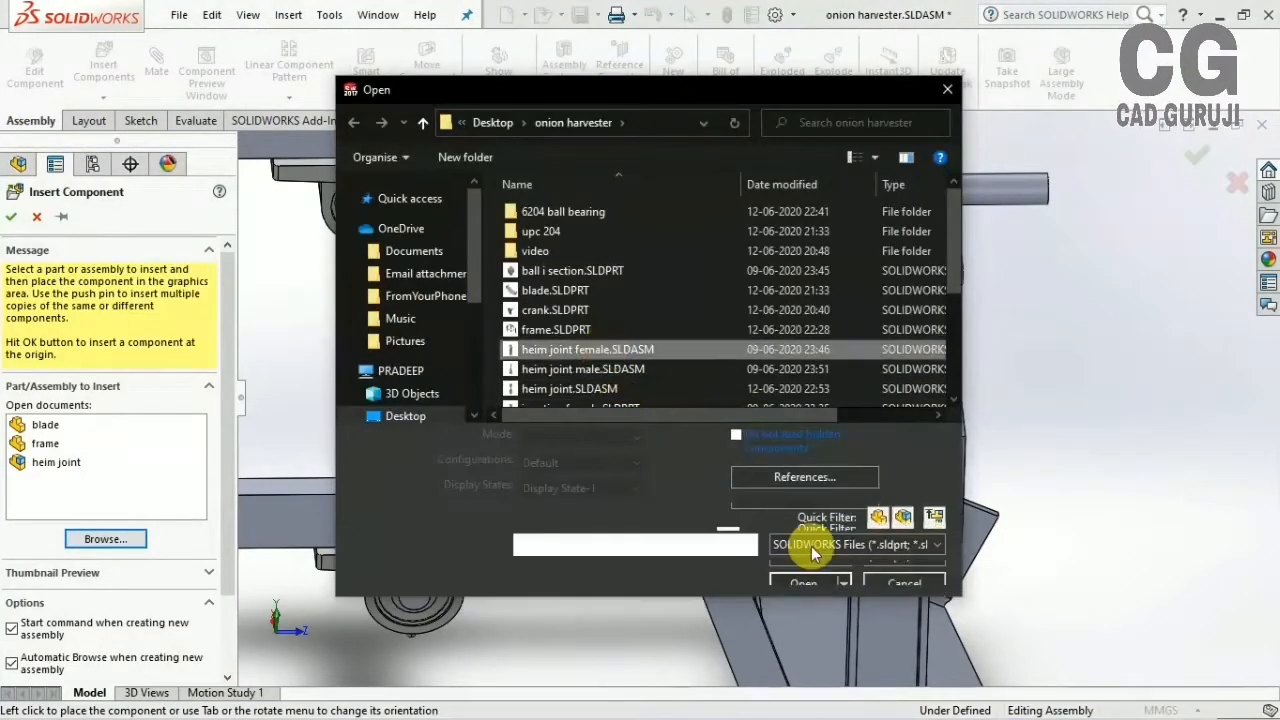
left_click(809, 580)
left_click(630, 210)
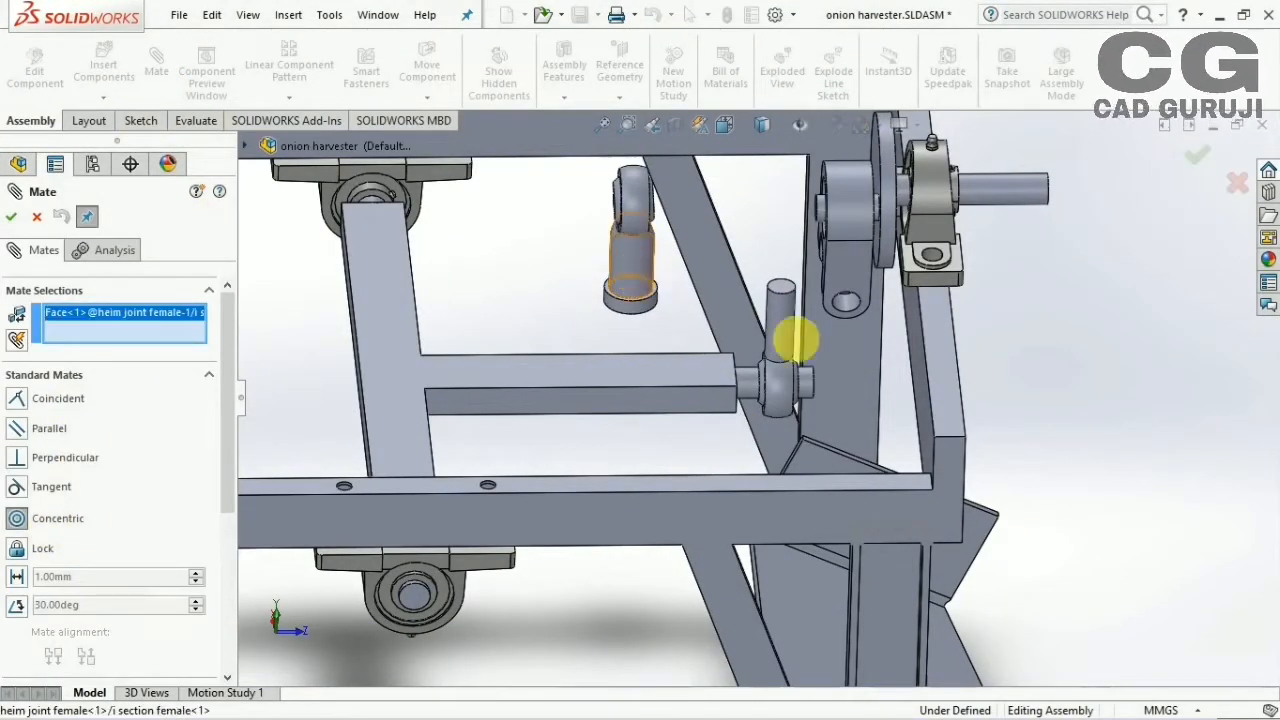
Make the heim joint female's cylindrical body concentric with the heim joint male's rod, and slide it up clear of the rod
left_click(787, 325)
left_click(327, 245)
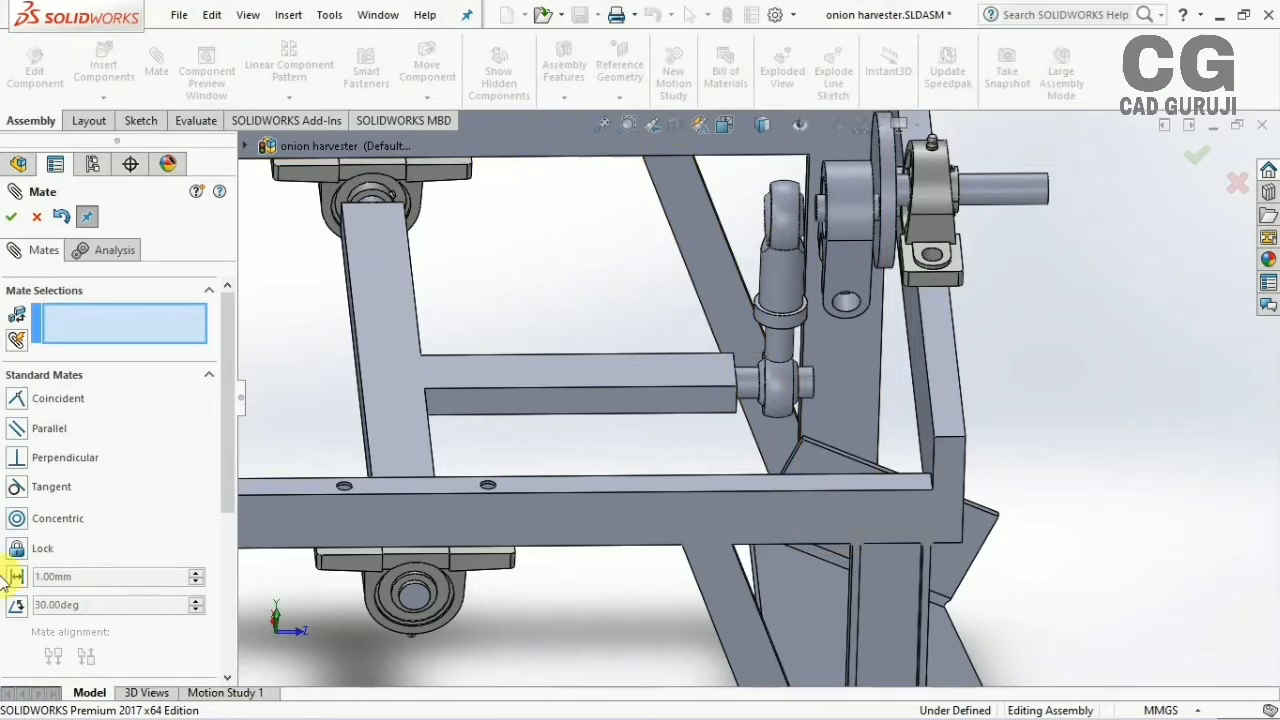
scroll(775, 300, "down", 5)
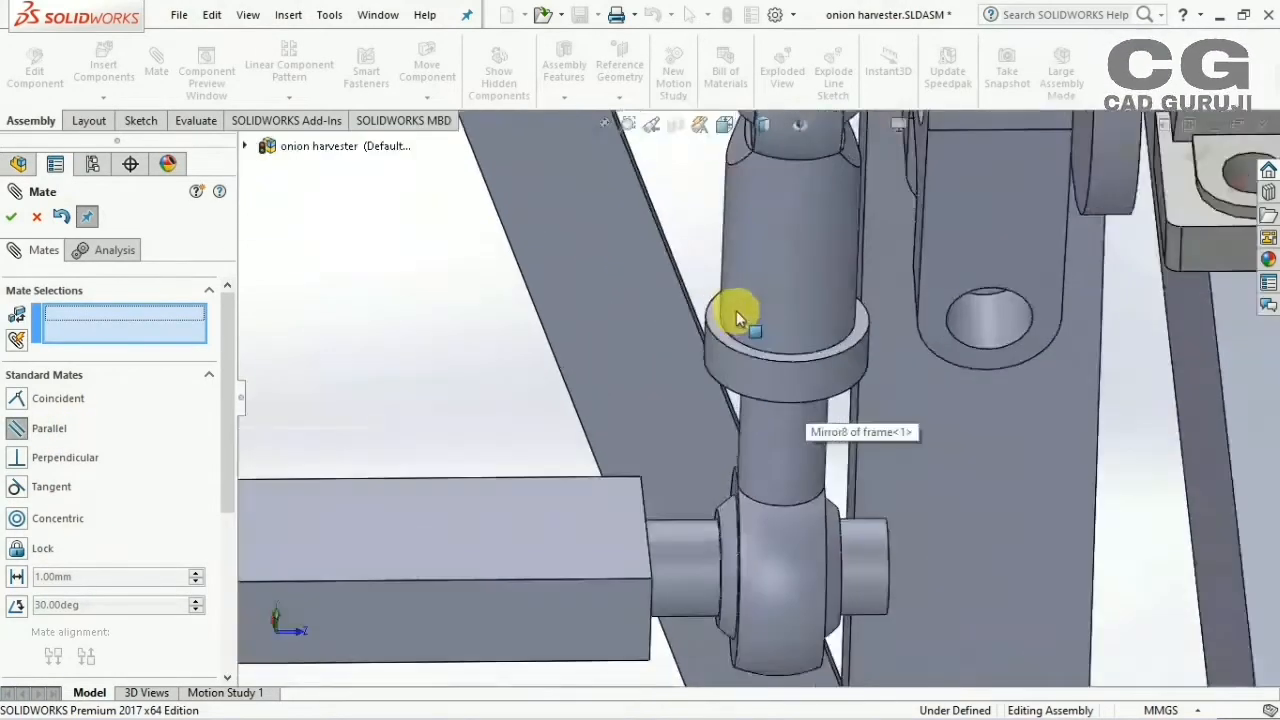
middle_click_drag(737, 317, 817, 426)
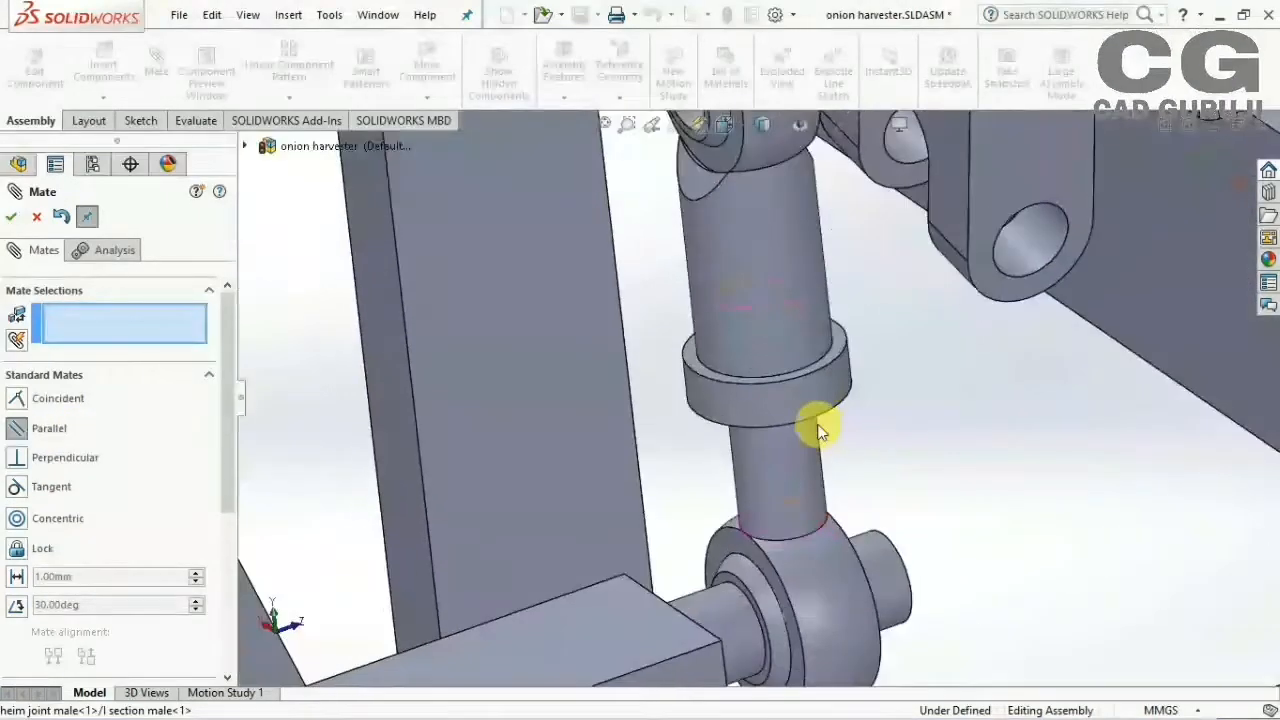
scroll(790, 385, "up", 3)
scroll(590, 283, "up", 3)
left_click_drag(765, 362, 745, 192)
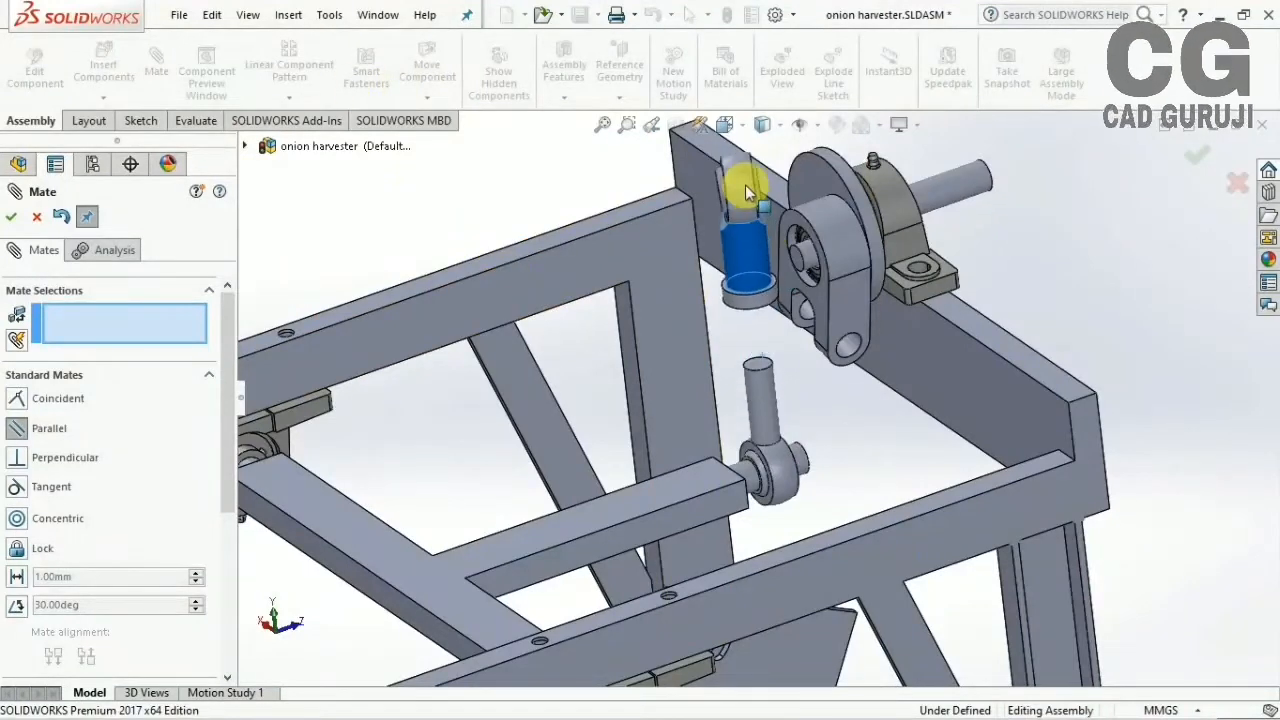
scroll(737, 362, "down", 6)
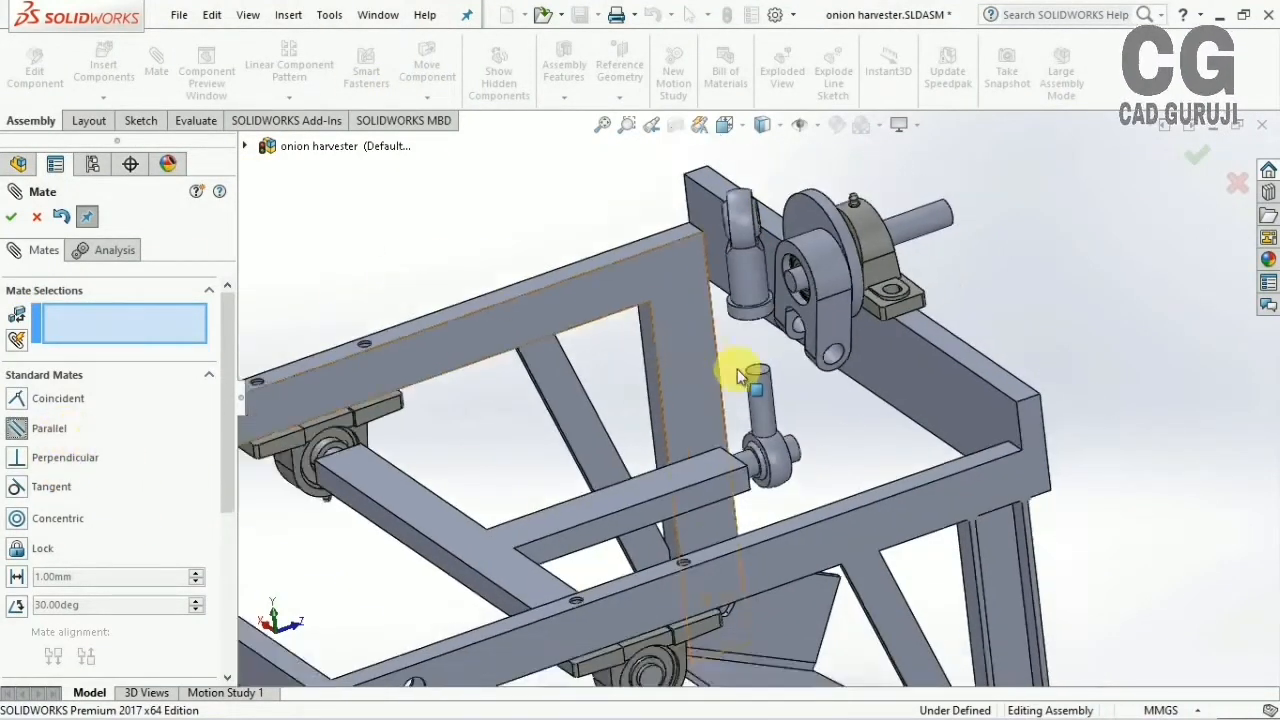
left_click(729, 333)
scroll(723, 263, "up", 8)
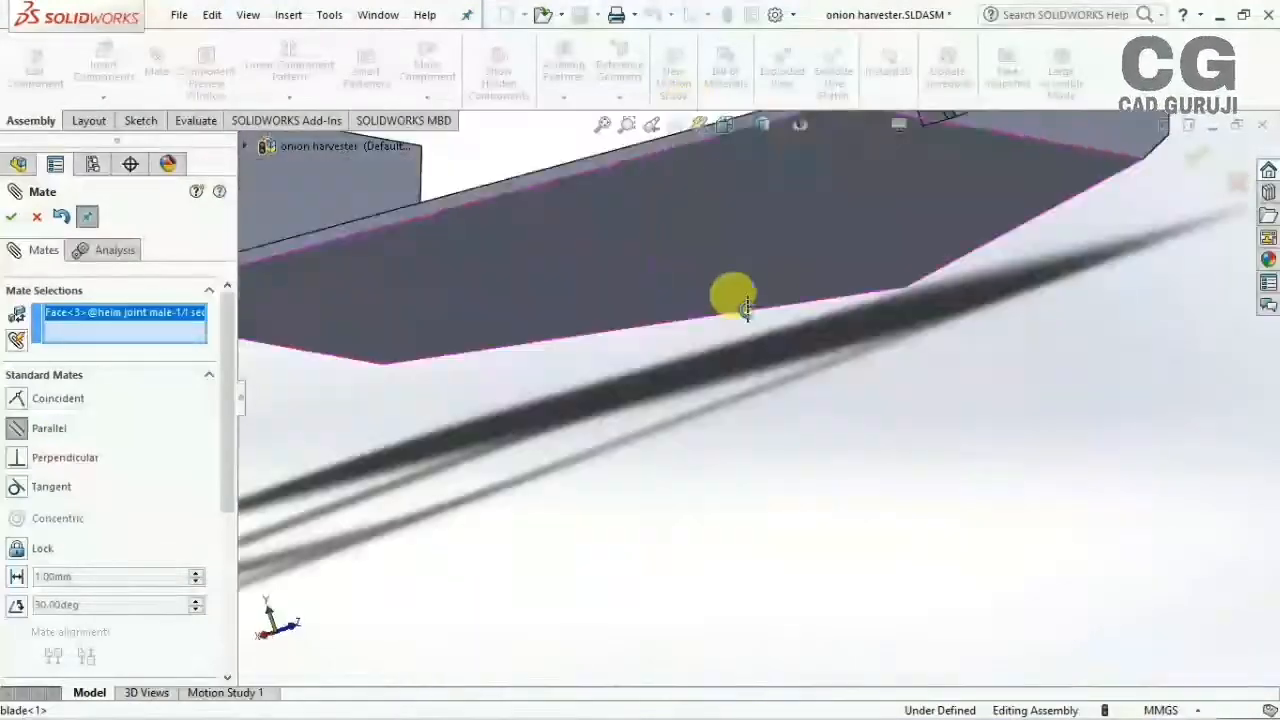
scroll(757, 600, "down", 10)
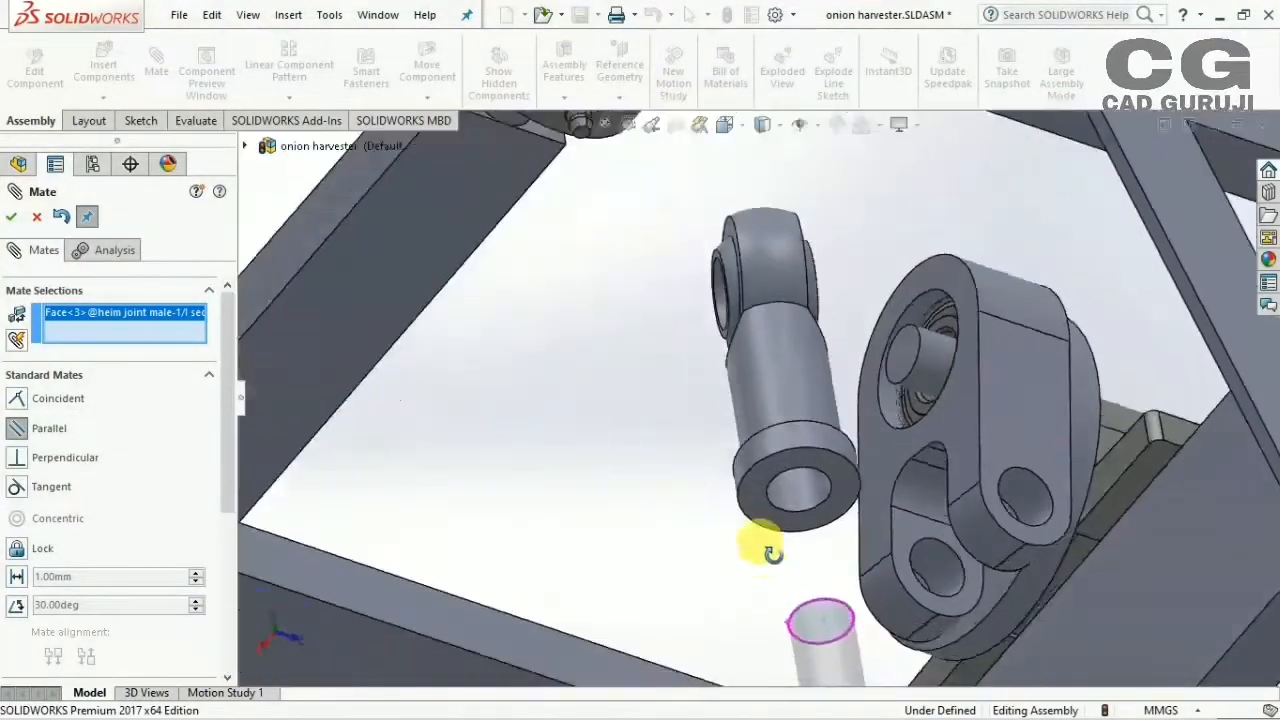
scroll(740, 446, "up", 5)
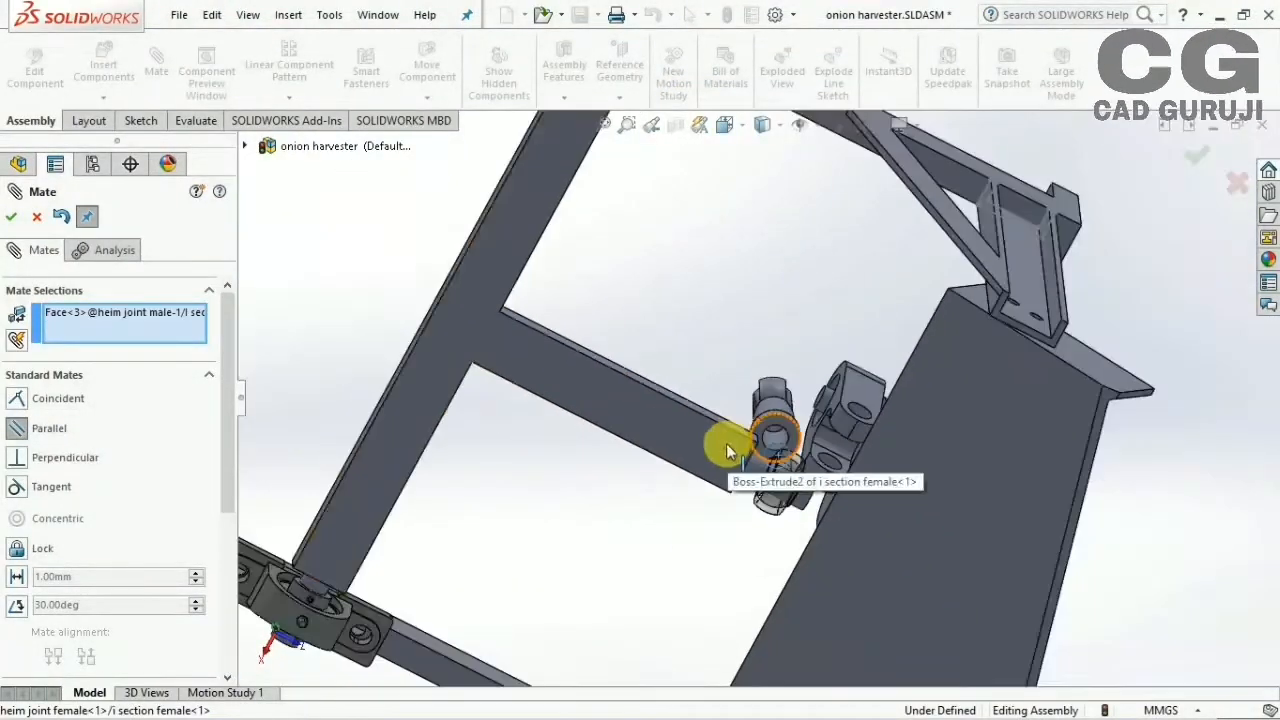
scroll(746, 444, "down", 5)
scroll(768, 420, "up", 5)
scroll(812, 414, "down", 2)
scroll(766, 414, "up", 3)
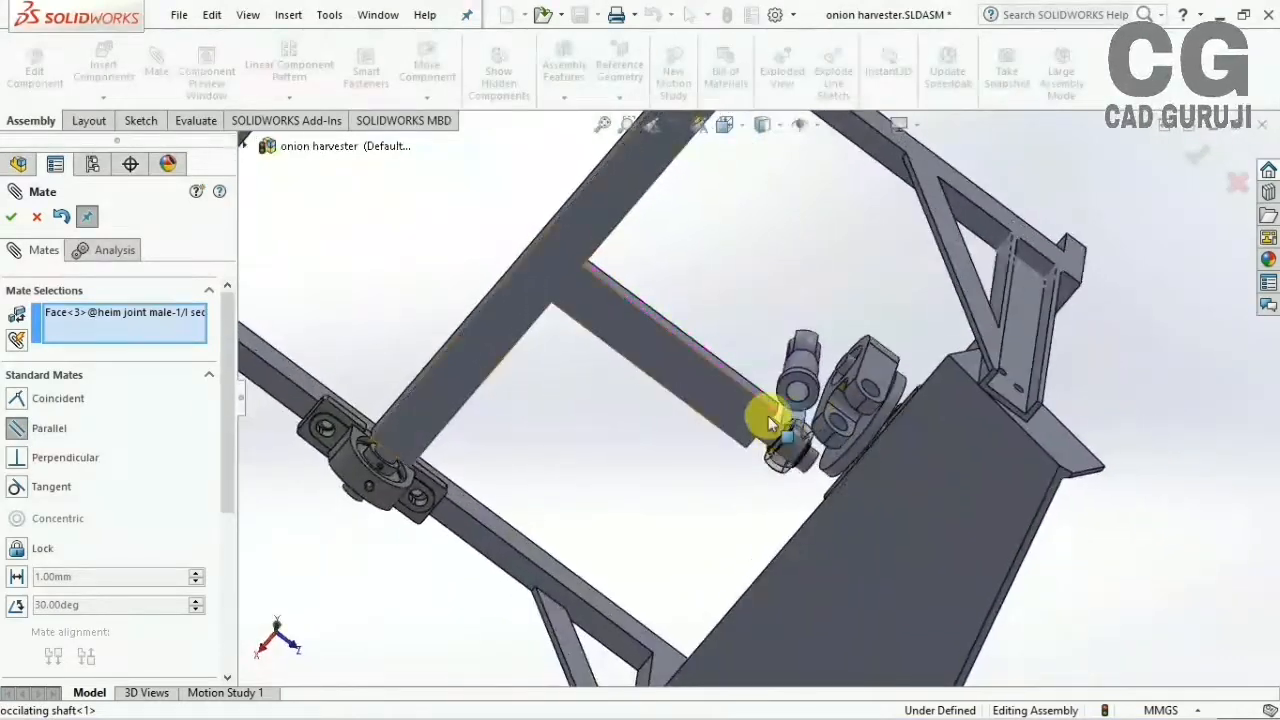
scroll(791, 394, "down", 8)
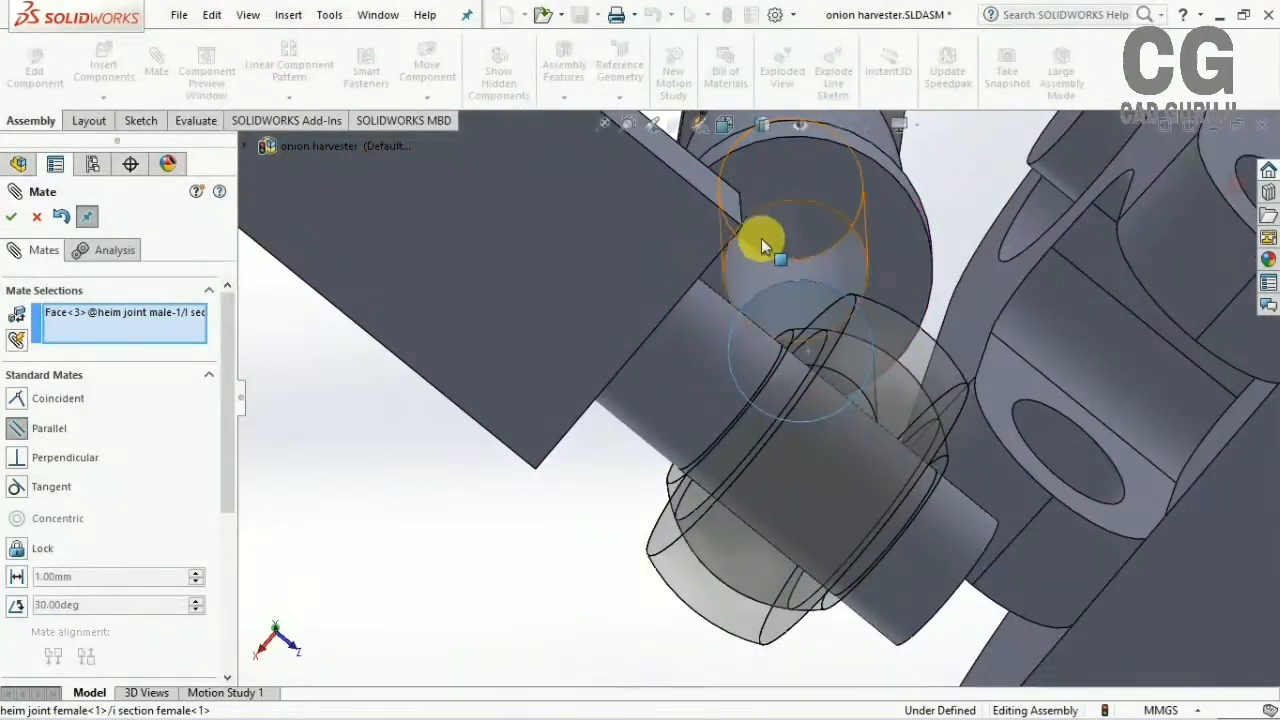
scroll(757, 240, "down", 6)
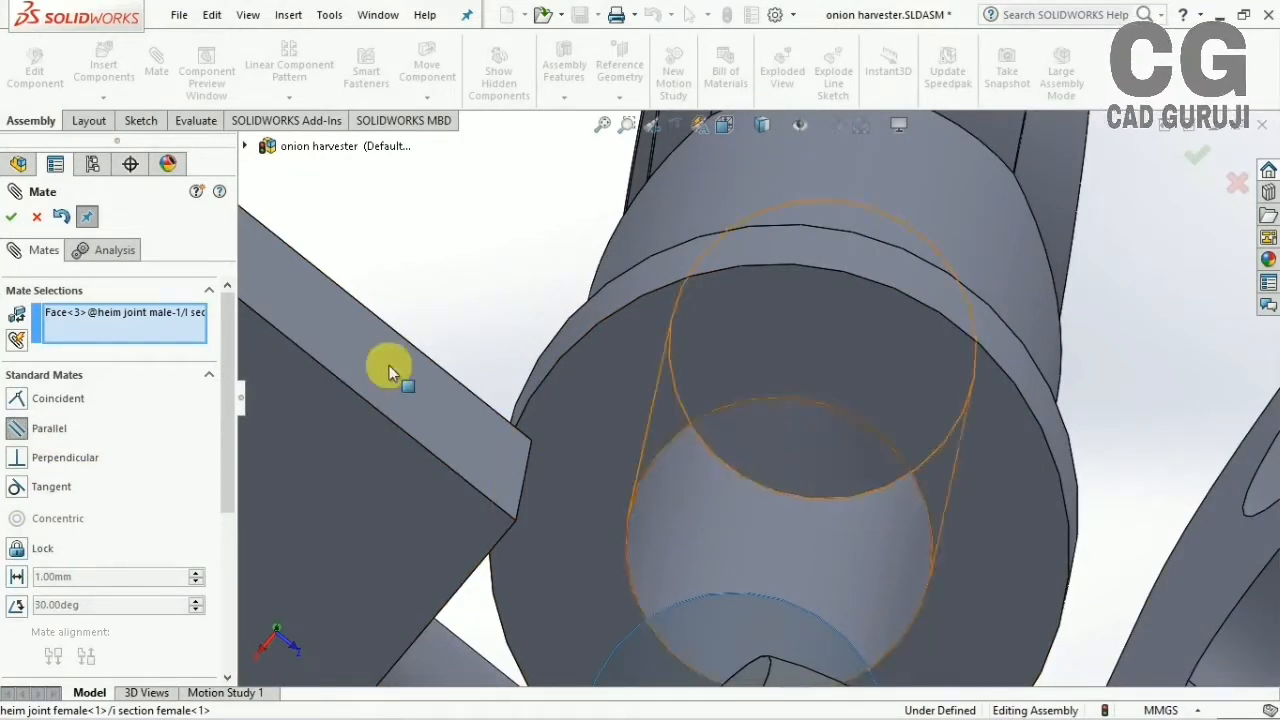
scroll(389, 365, "up", 7)
middle_click_drag(691, 443, 211, 358)
right_click(113, 330)
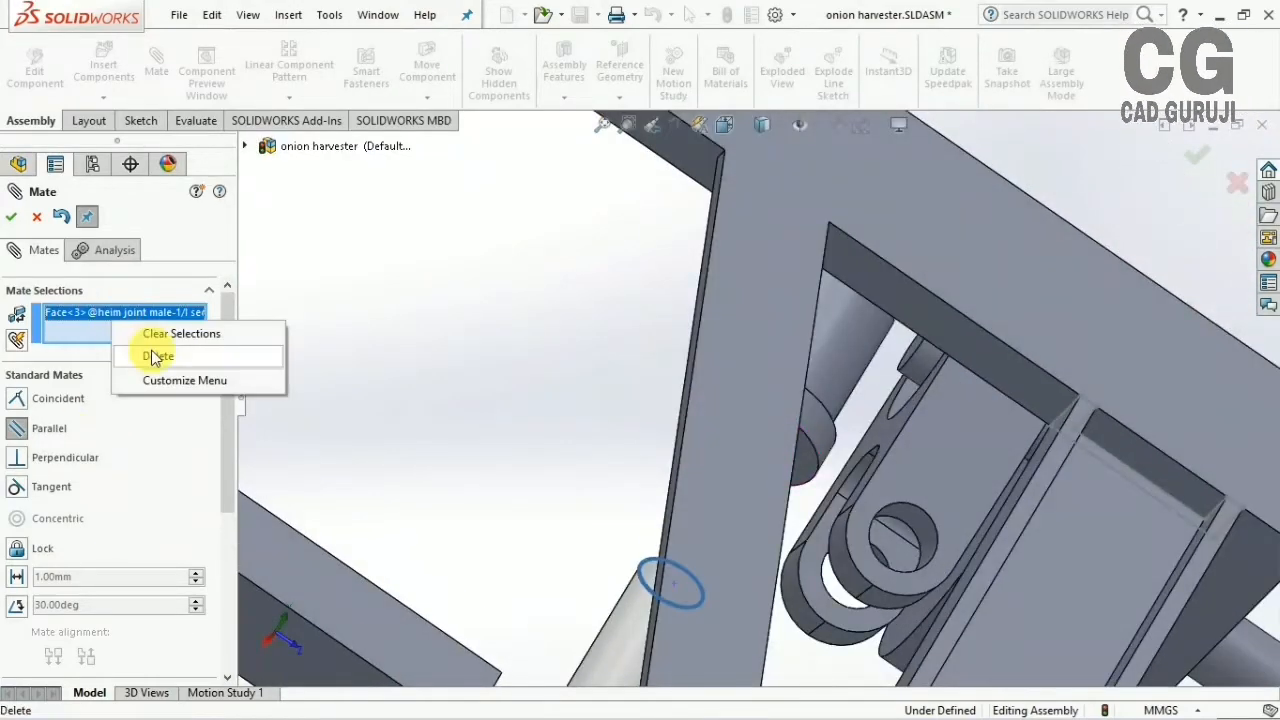
left_click(165, 334)
Add a 30 mm distance mate between the heim joint male's rod end face and the heim joint female's collar end face, with the dimension flipped
middle_click_drag(594, 551, 785, 695)
left_click(709, 623)
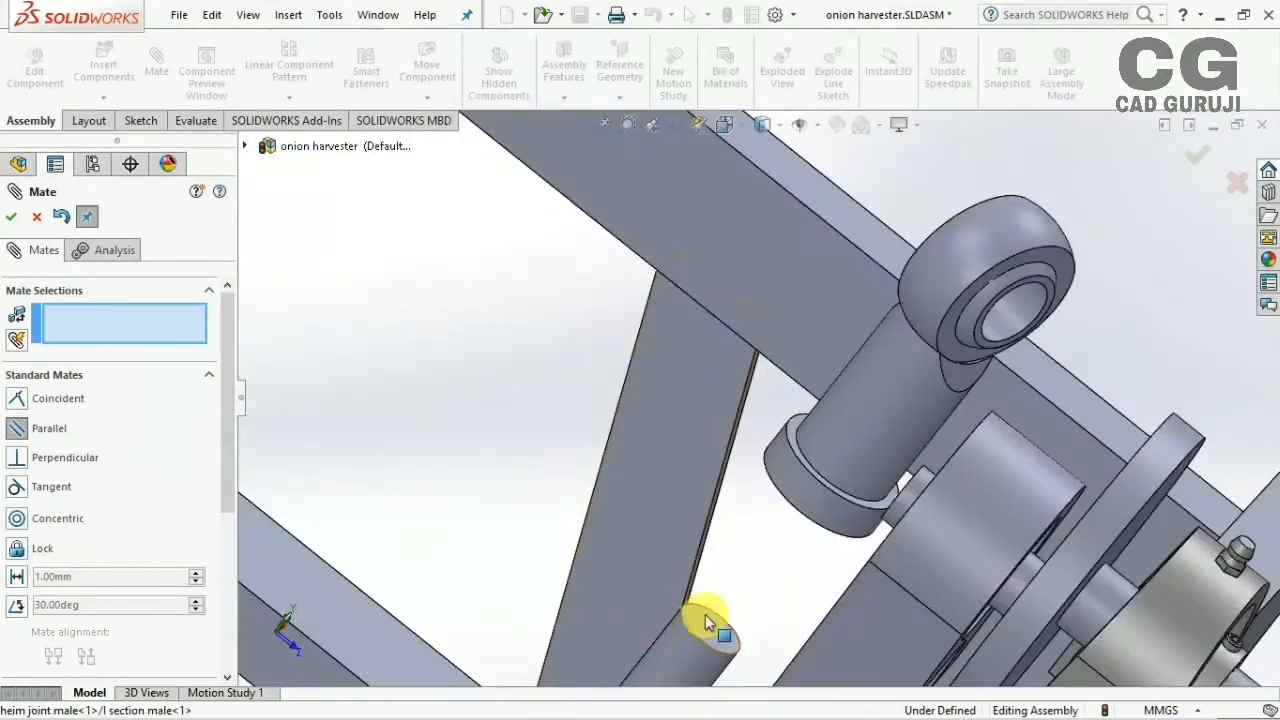
middle_click_drag(709, 623, 594, 334)
scroll(751, 386, "down", 8)
scroll(817, 437, "down", 4)
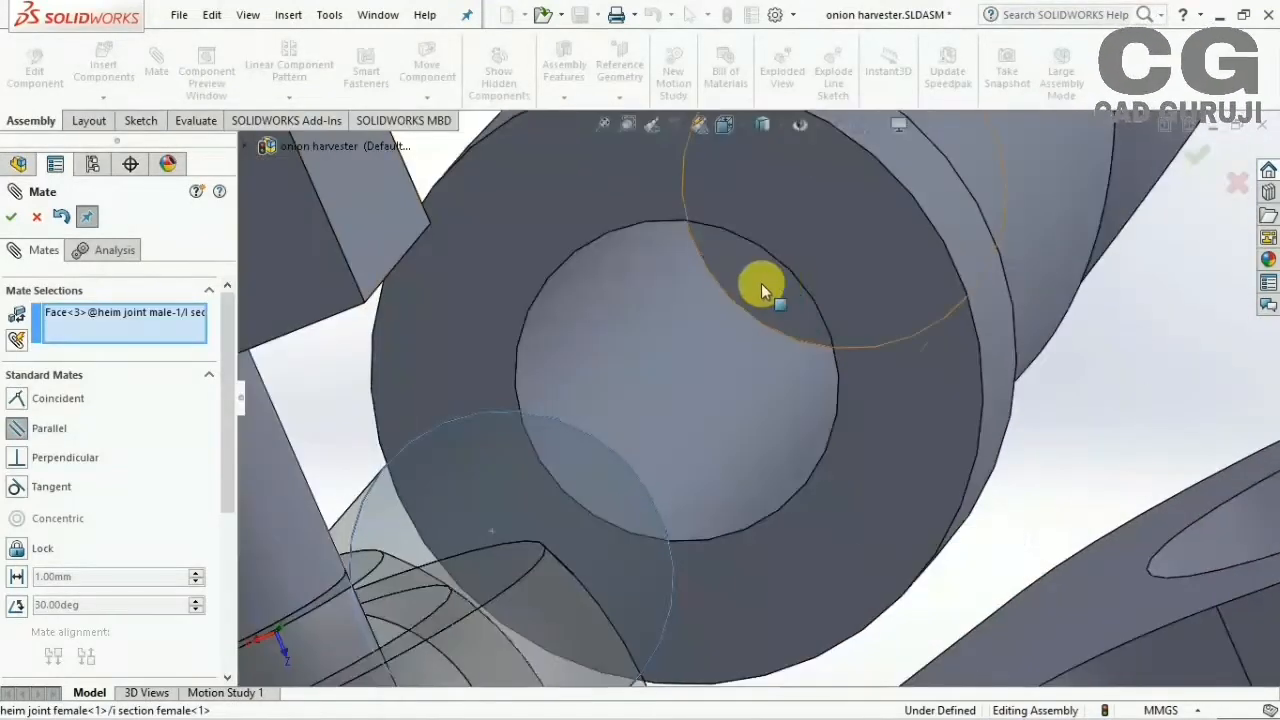
left_click(879, 299)
scroll(850, 311, "up", 5)
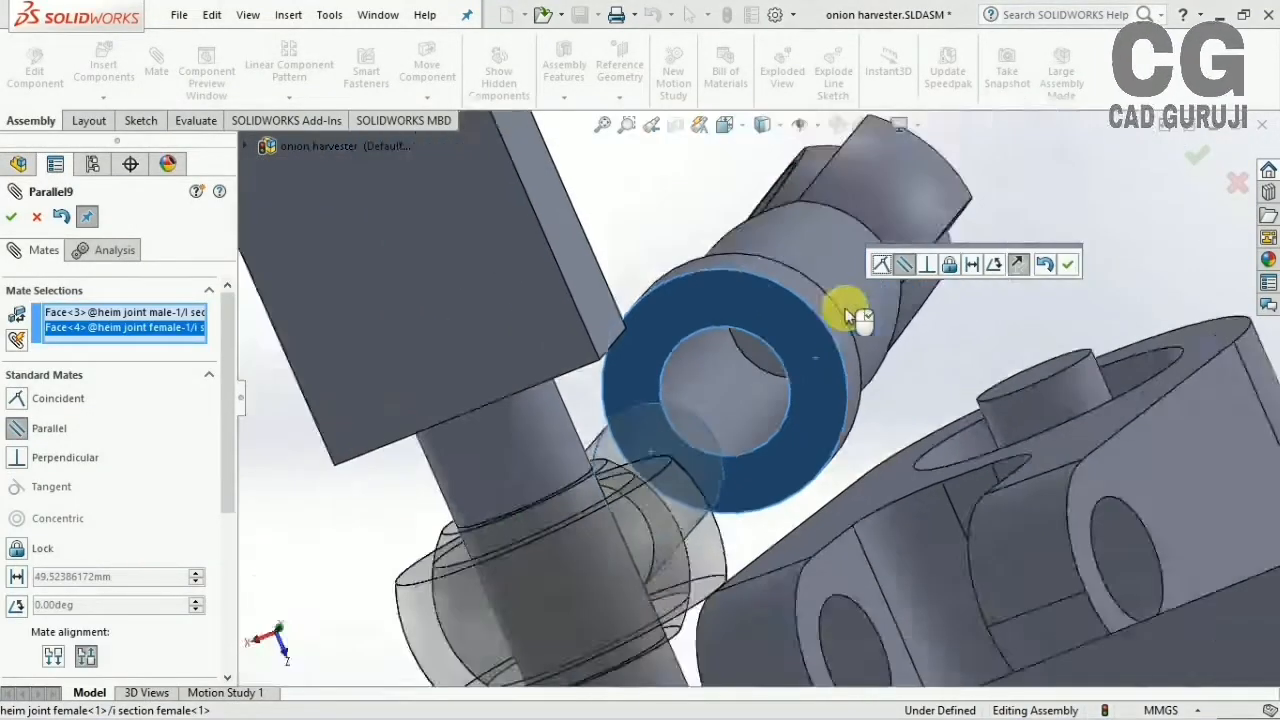
middle_click_drag(848, 311, 640, 482)
scroll(640, 482, "up", 3)
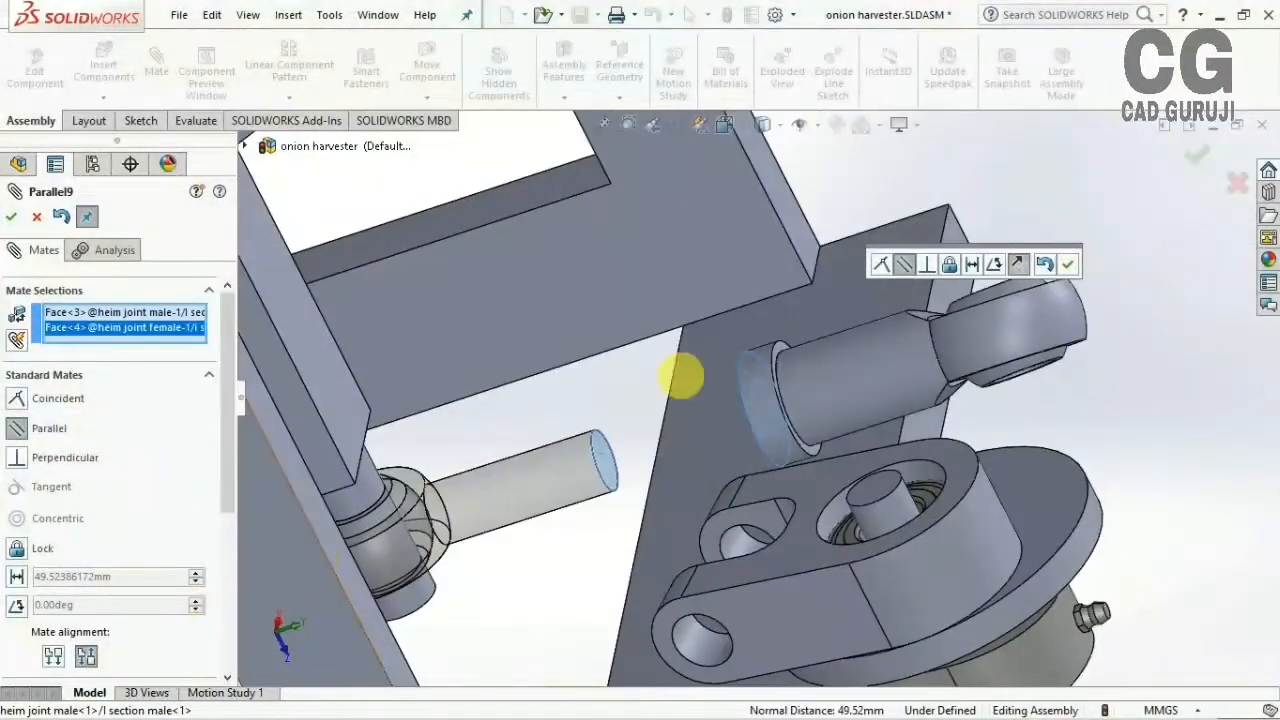
left_click(972, 265)
type("30")
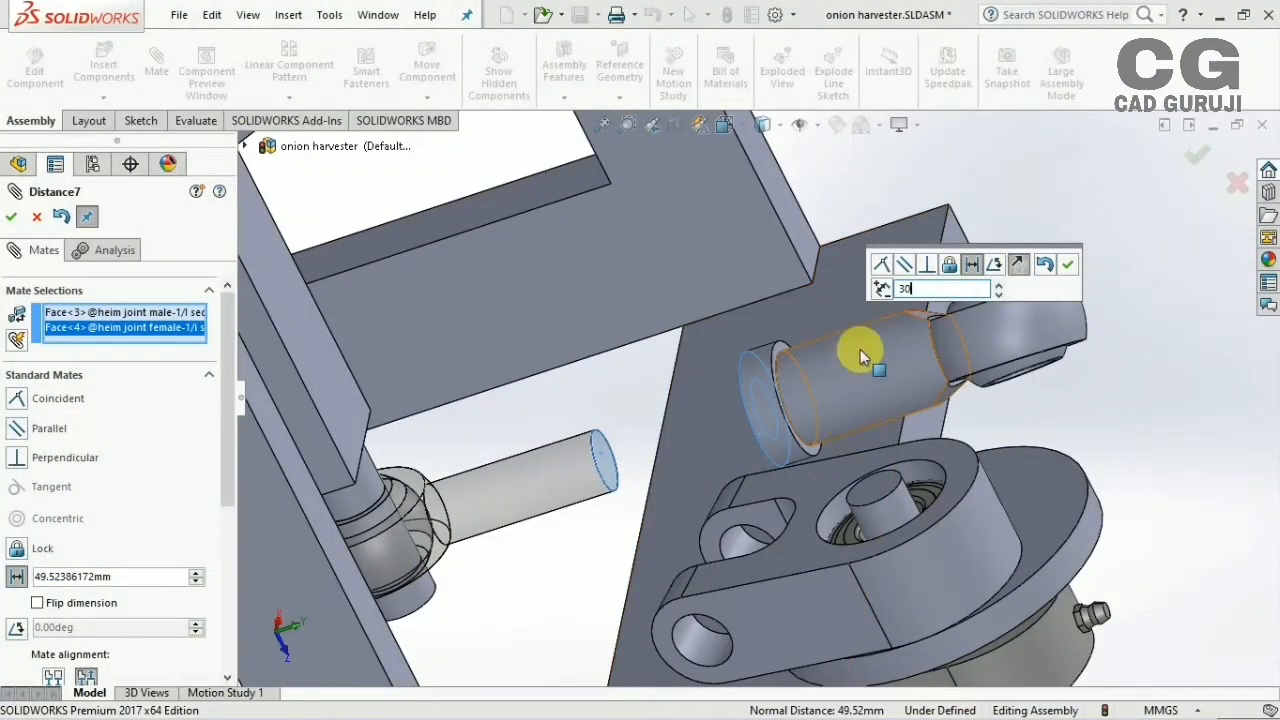
key("Return")
left_click(998, 266)
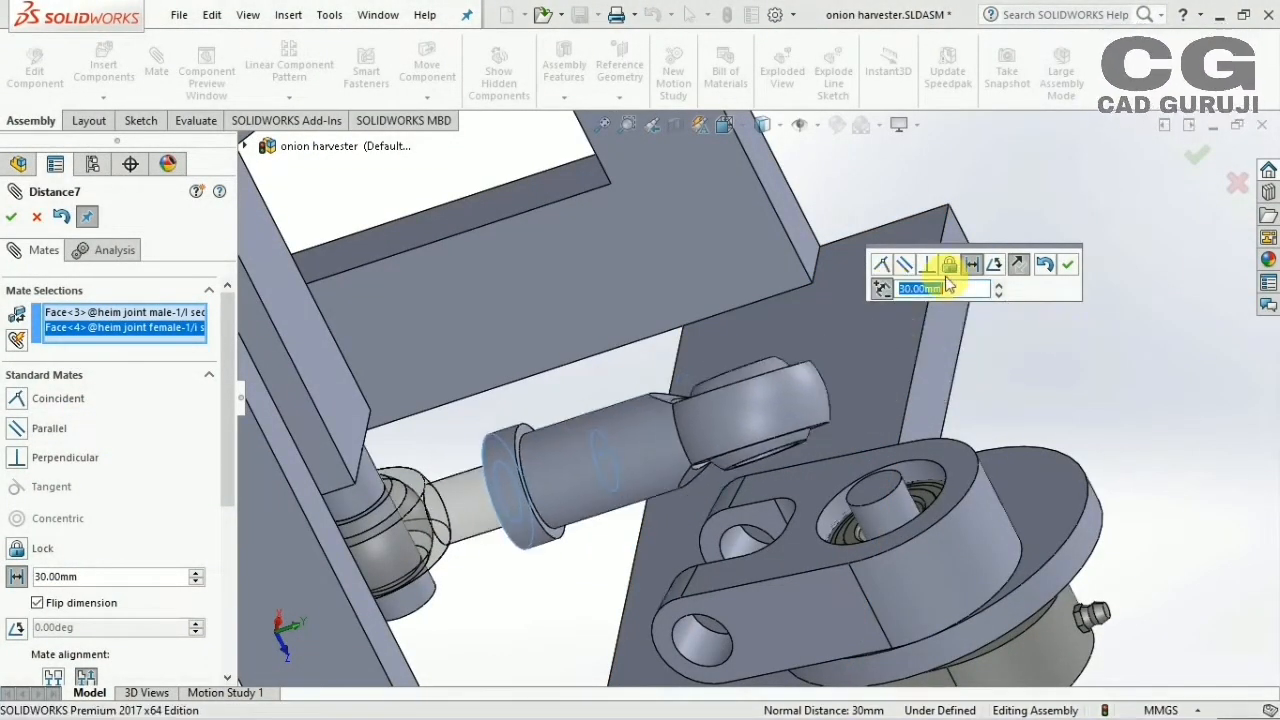
left_click(1068, 266)
middle_click_drag(1068, 266, 724, 548)
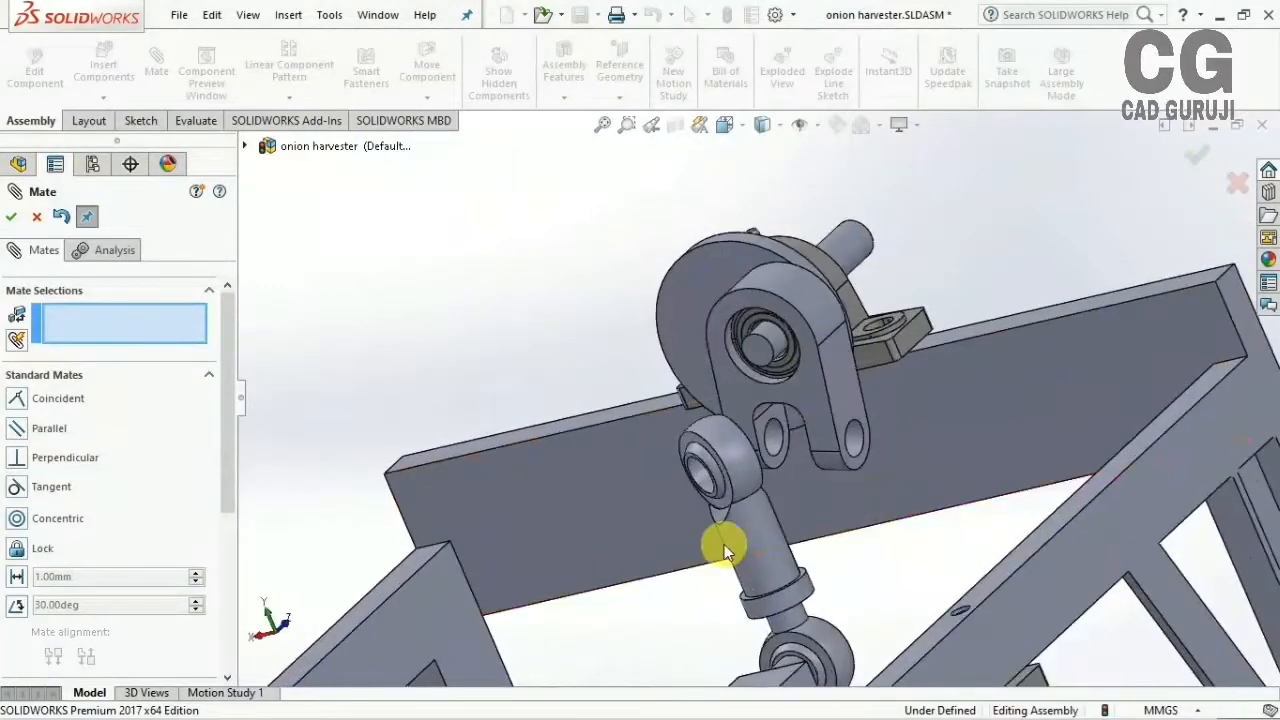
Rotate the heim joint female freely about its rod axis to turn its ball eye toward the lower holes of job1a
key("Escape")
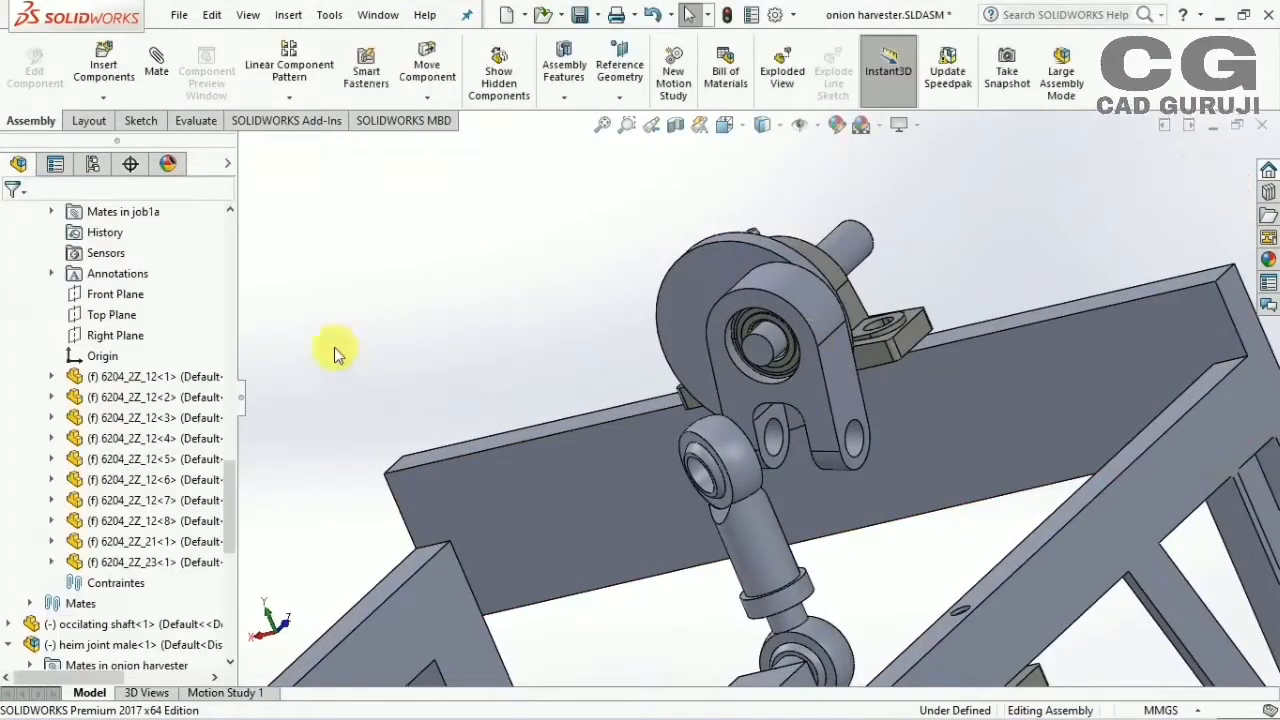
left_click(424, 80)
left_click(427, 97)
left_click(470, 141)
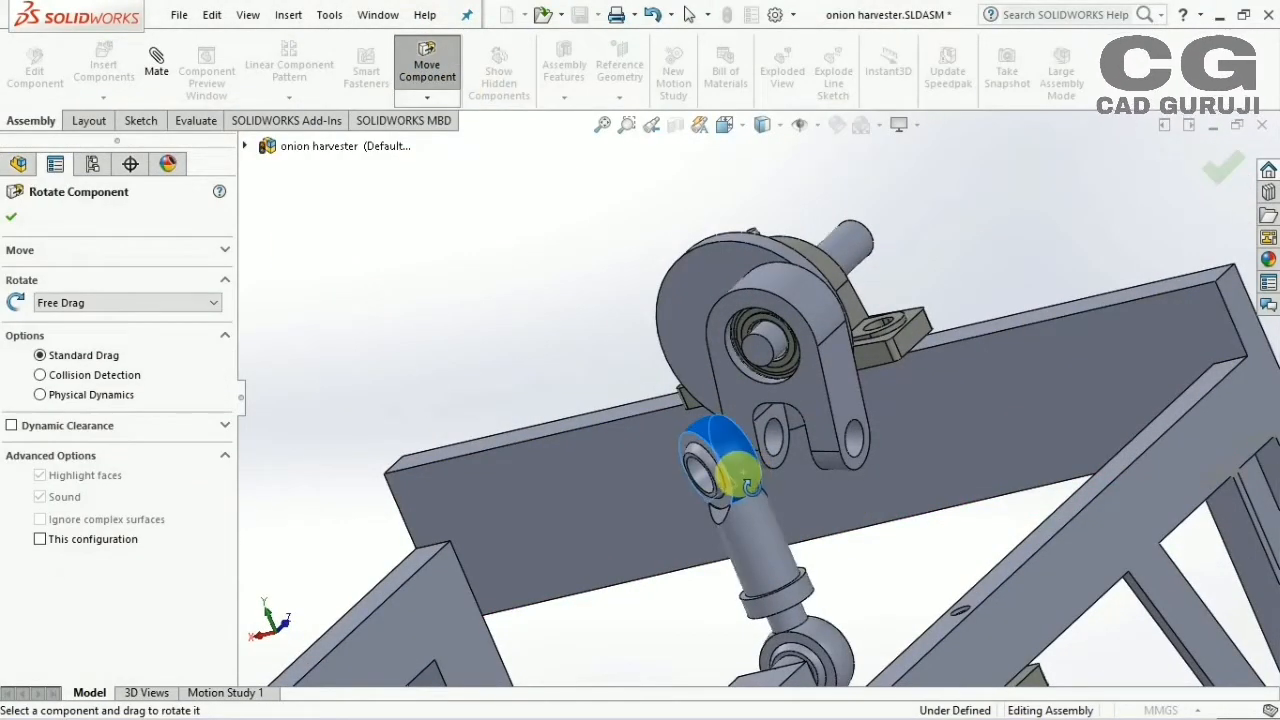
left_click_drag(747, 484, 693, 598)
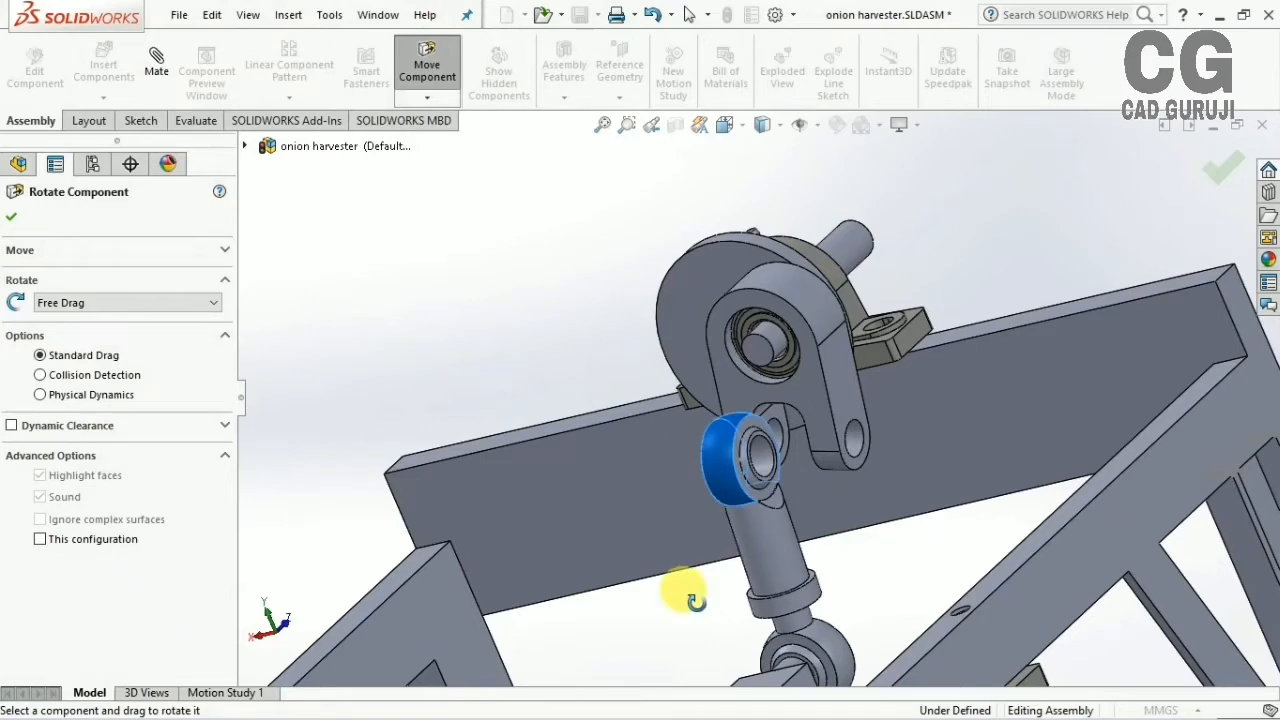
left_click(11, 216)
Try to add a concentric mate between job1a's lower hole and the bore of the heim joint female's ball
left_click(103, 70)
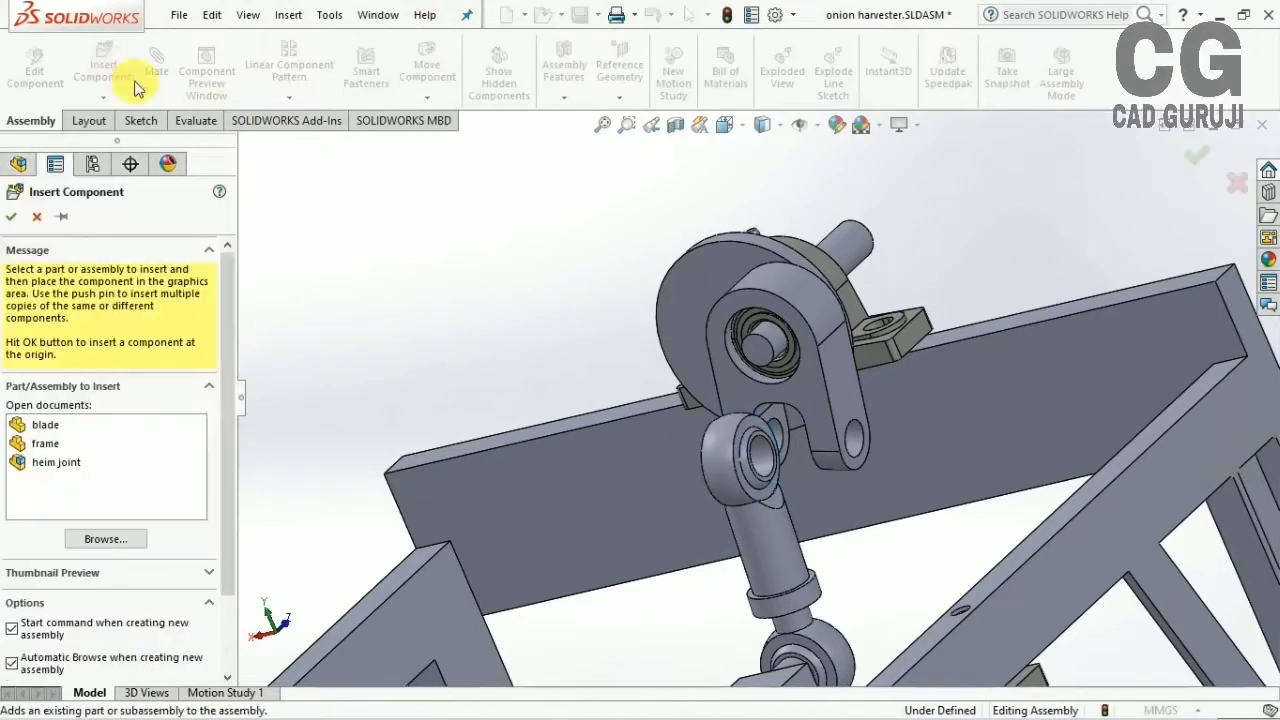
left_click(1237, 183)
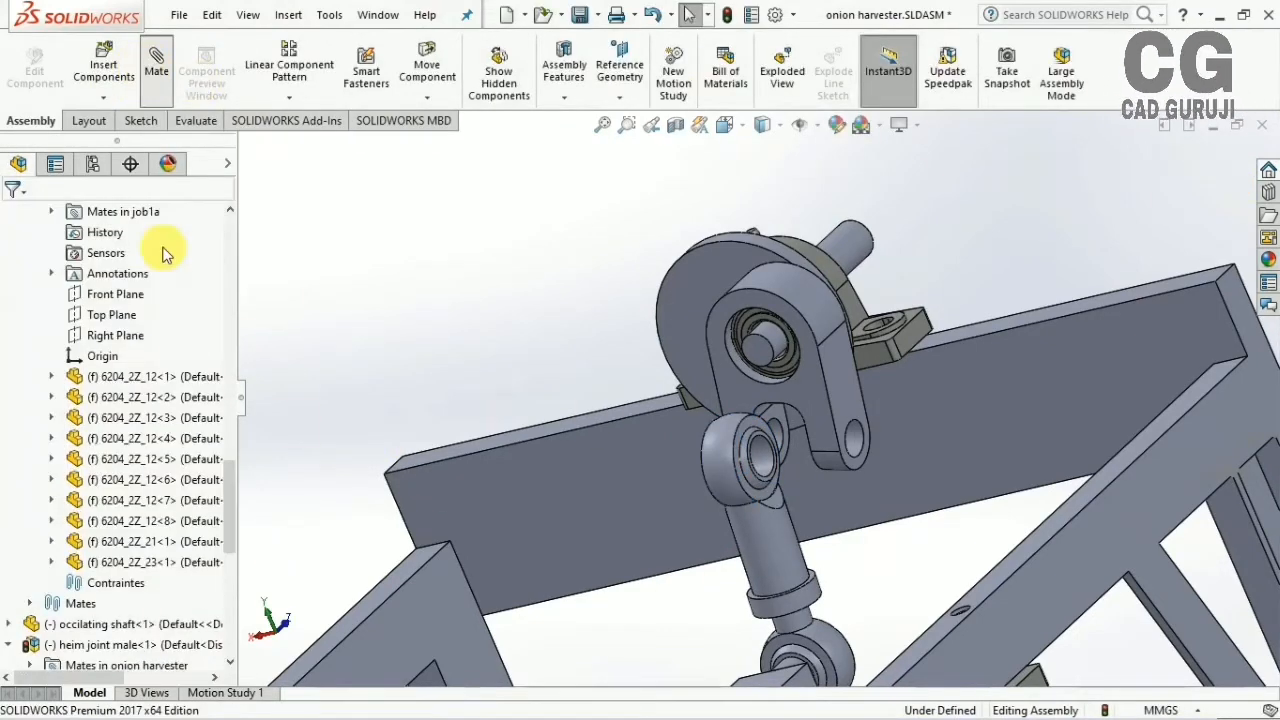
left_click(95, 518)
scroll(814, 437, "up", 2)
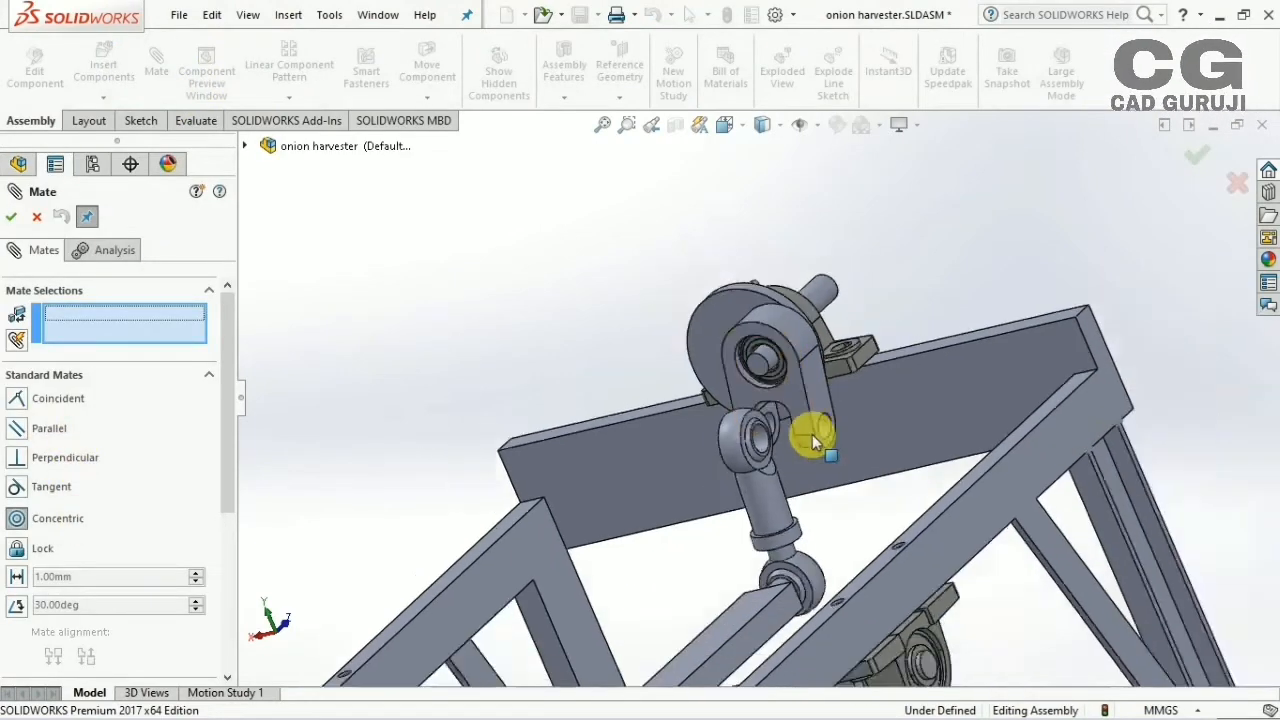
scroll(812, 437, "down", 6)
left_click(749, 363)
left_click(706, 445)
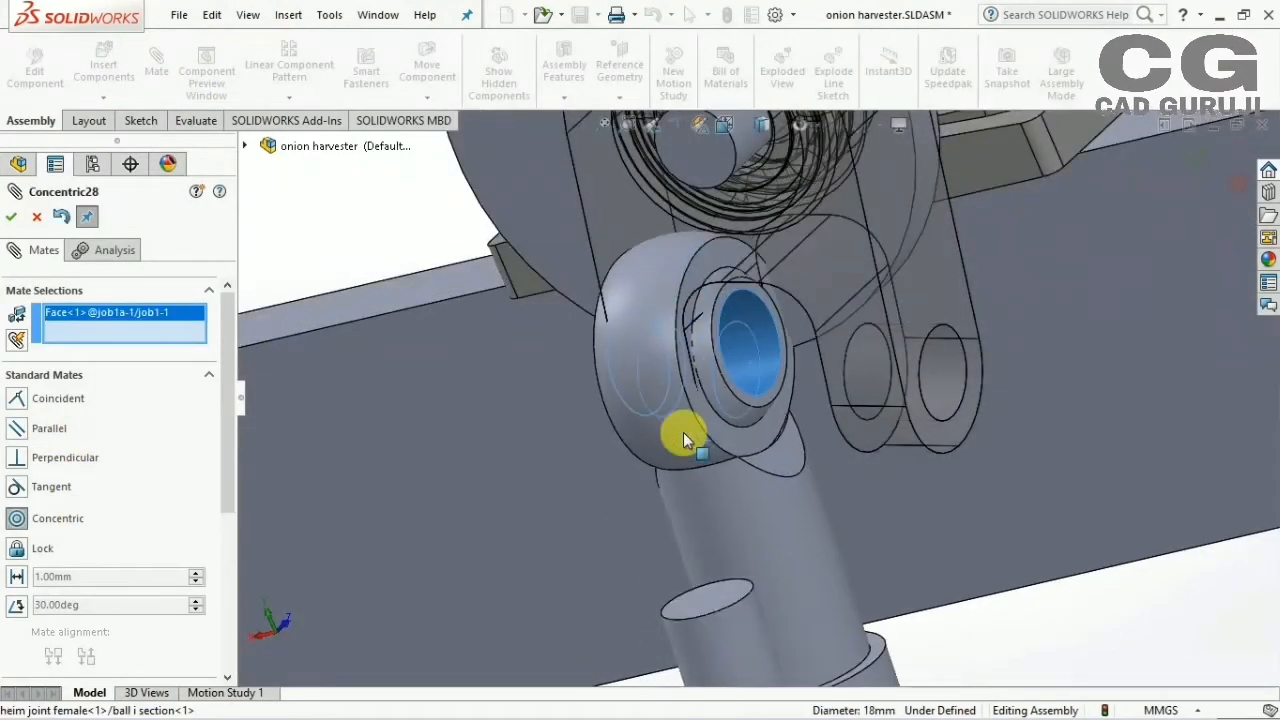
scroll(771, 420, "up", 3)
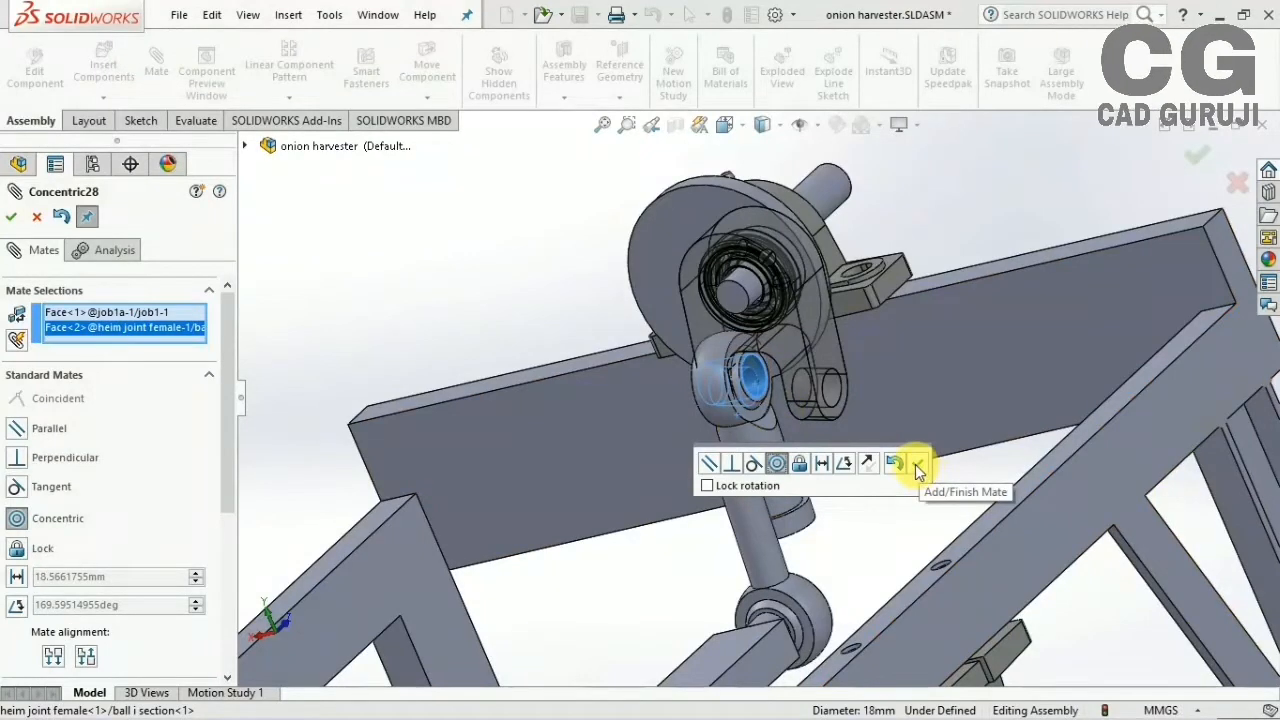
left_click(917, 464)
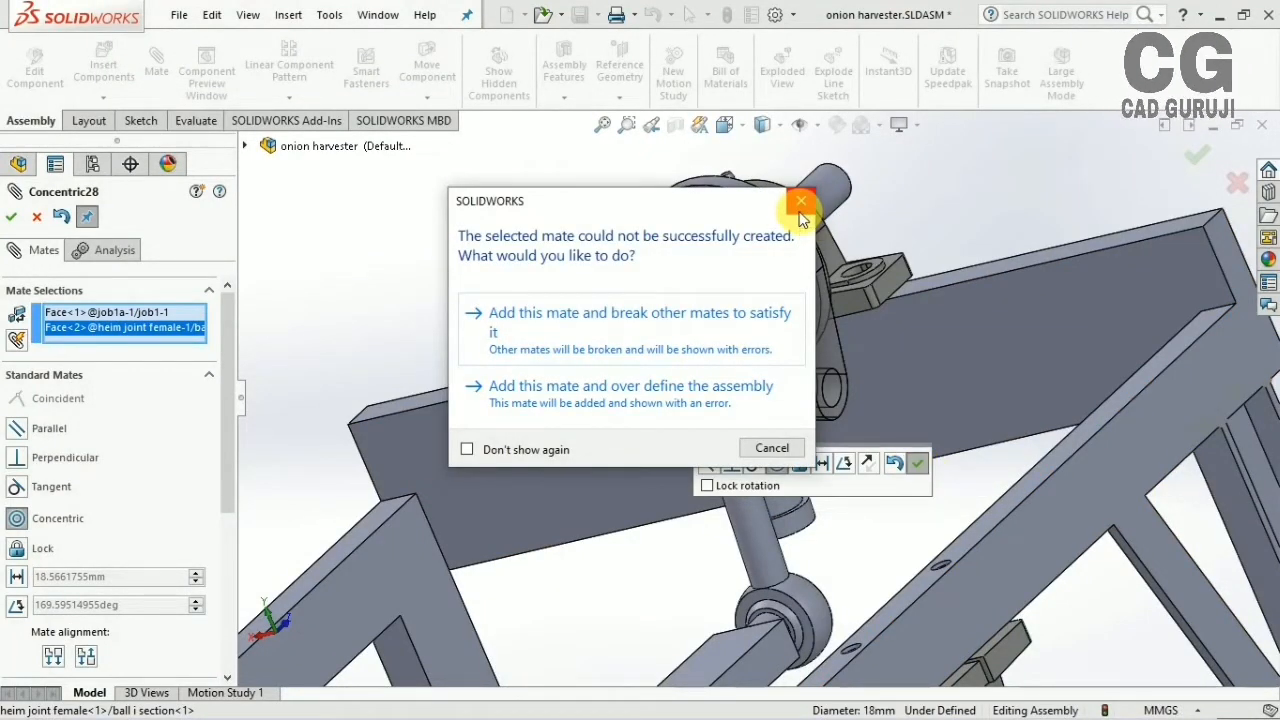
left_click(771, 448)
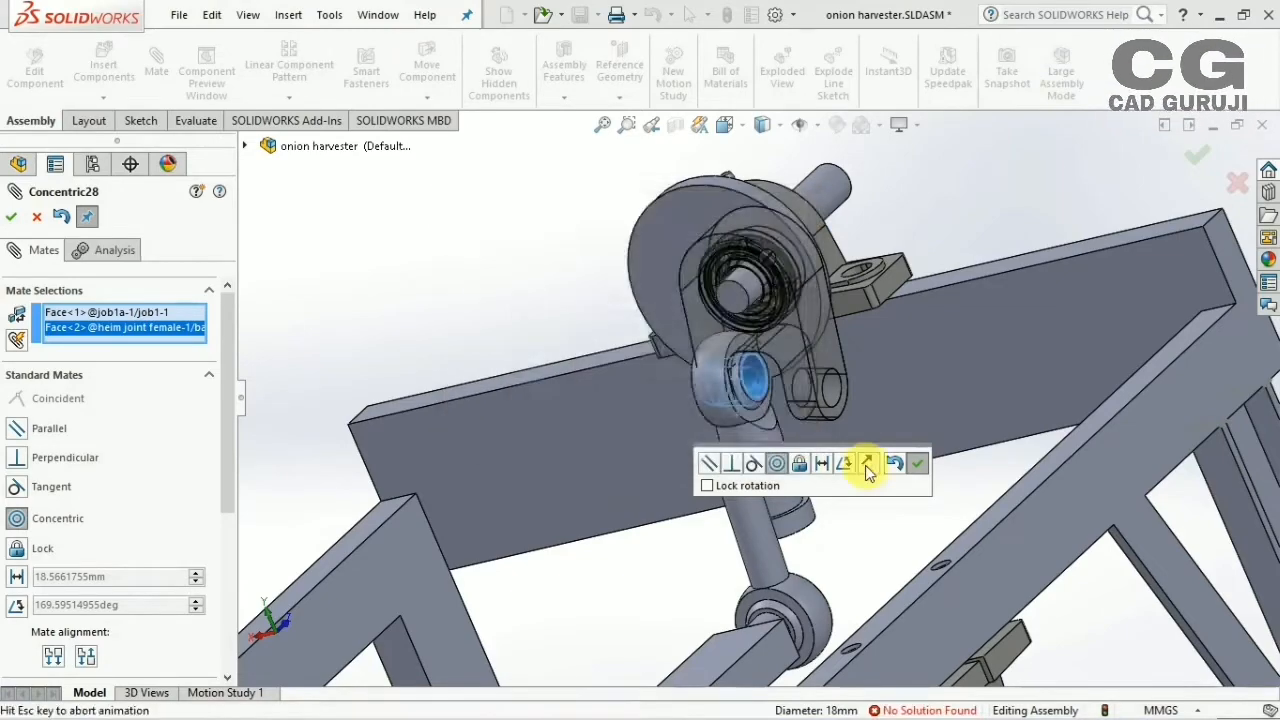
key("Escape")
Narrow the feature tree pane to enlarge the view of the assembly
scroll(558, 381, "up", 5)
middle_click_drag(798, 446, 510, 355)
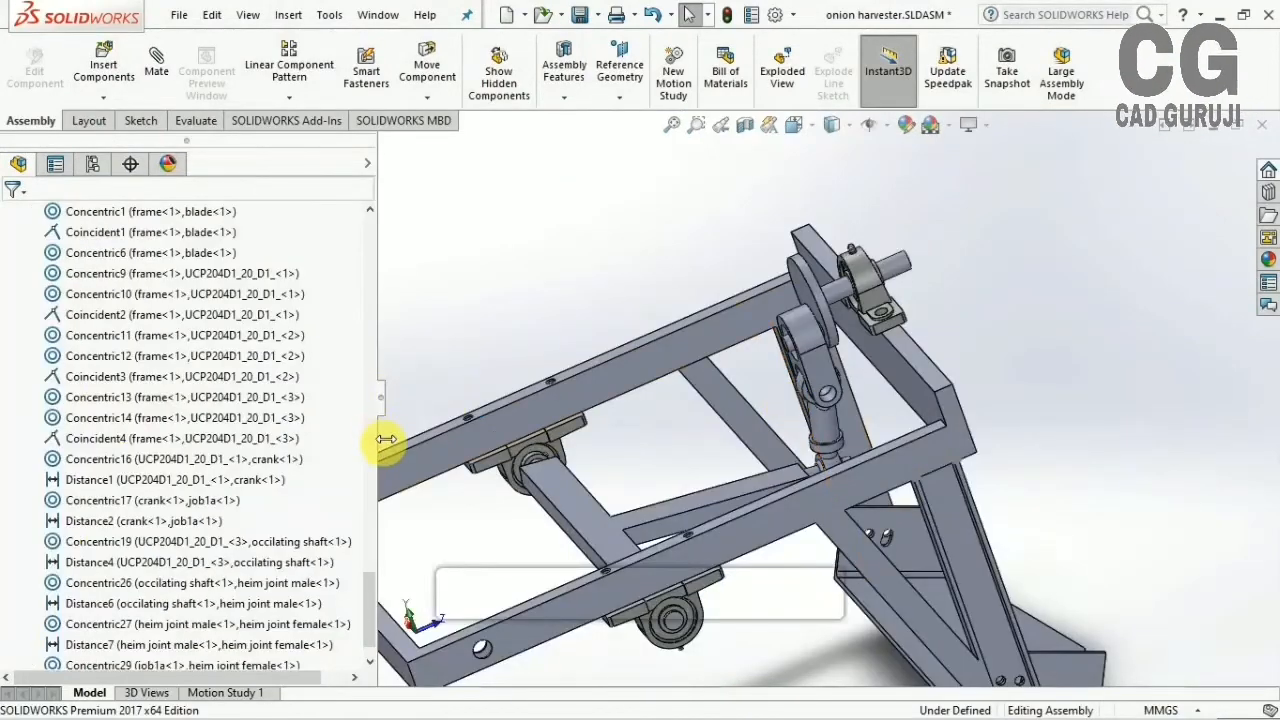
left_click_drag(386, 440, 211, 489)
scroll(60, 486, "up", 8)
middle_click_drag(817, 471, 294, 457)
Insert the link 2 part from the onion harvester folder and place it inside the frame near its open end
left_click(103, 68)
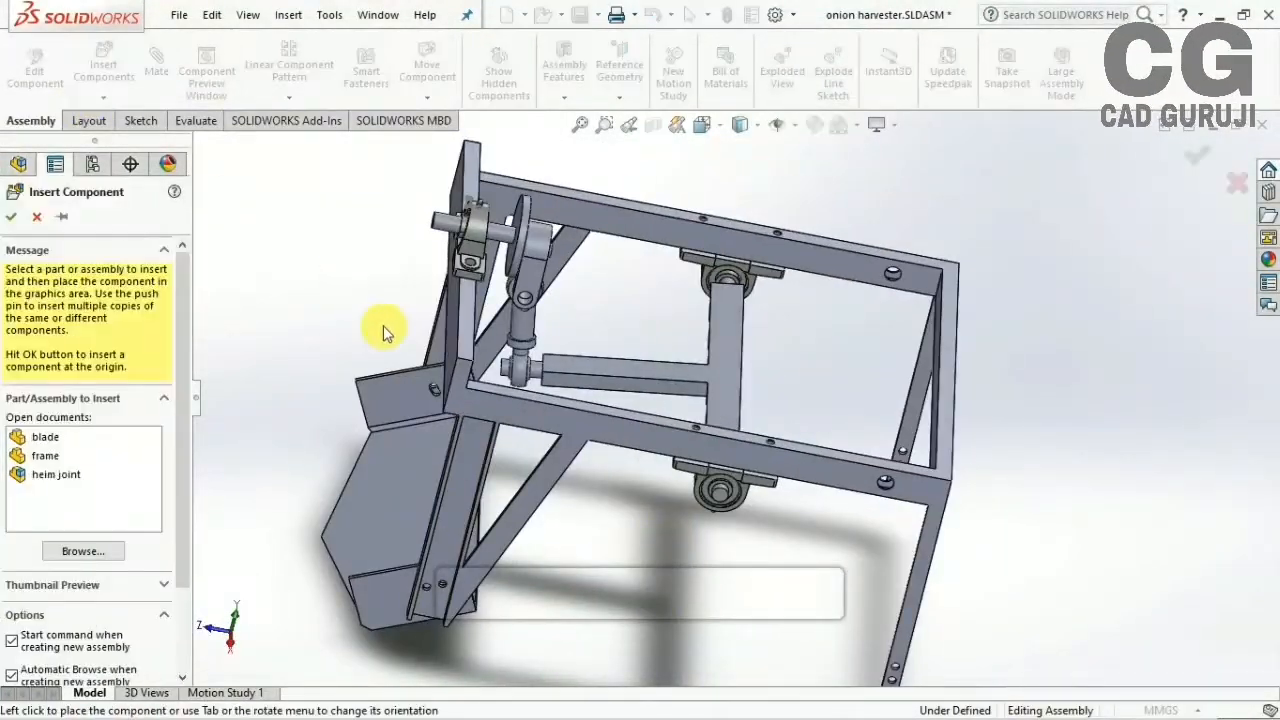
left_click(100, 551)
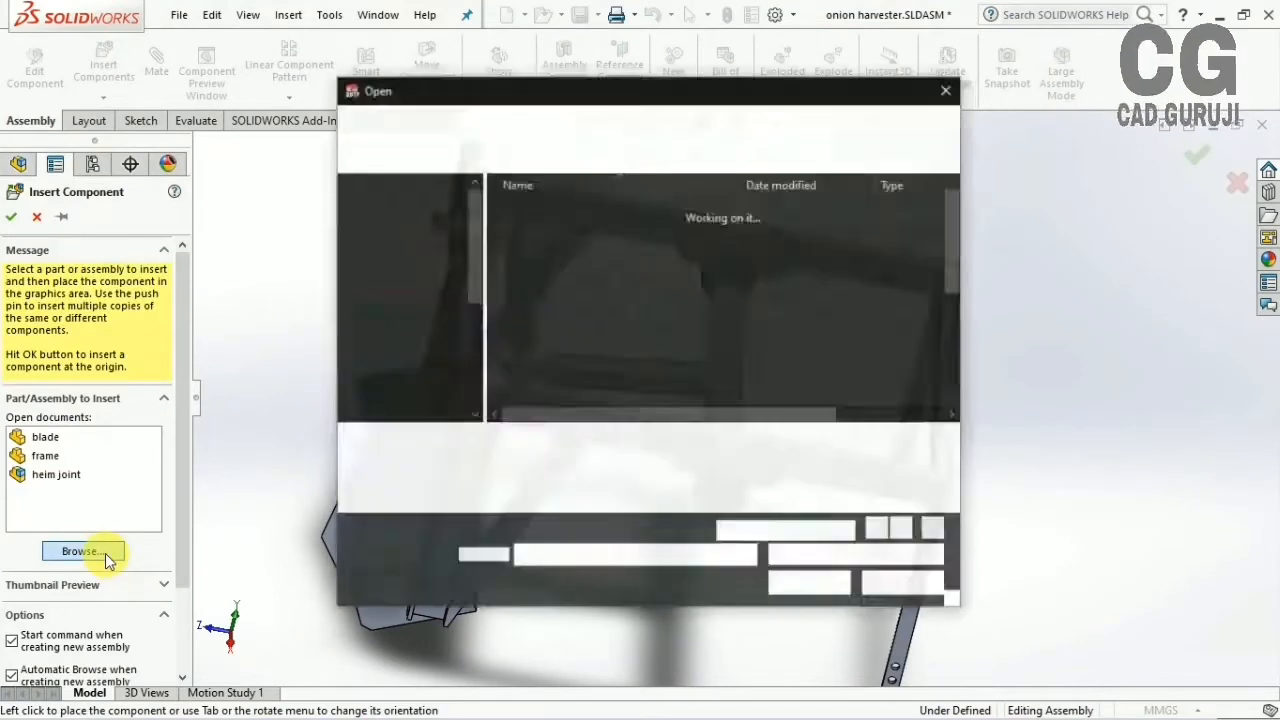
scroll(537, 337, "down", 3)
left_click(550, 317)
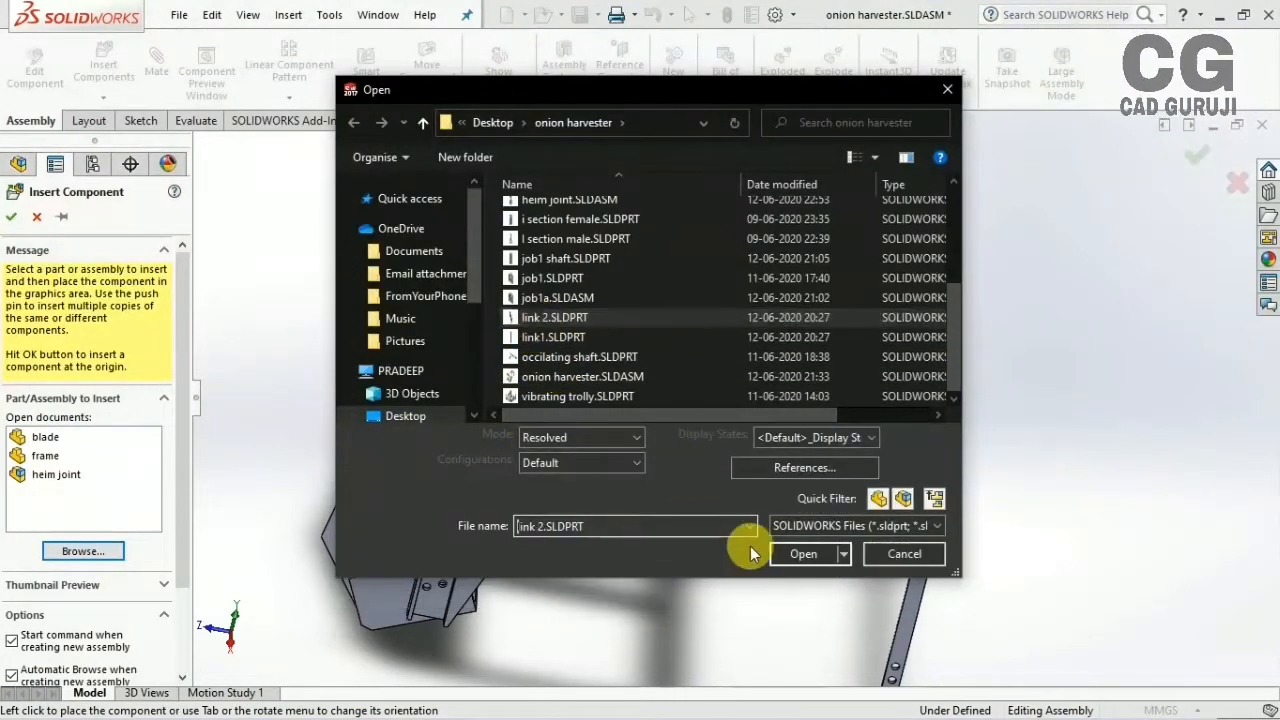
scroll(645, 385, "up", 2)
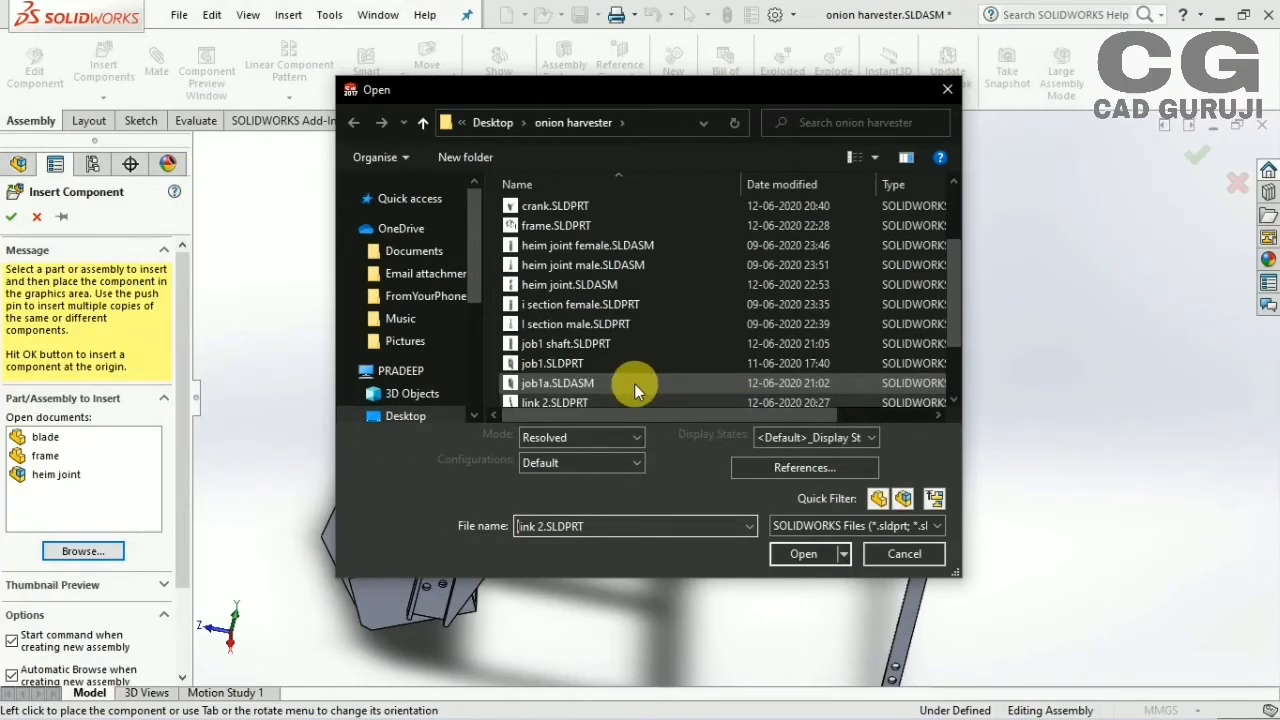
scroll(545, 360, "down", 2)
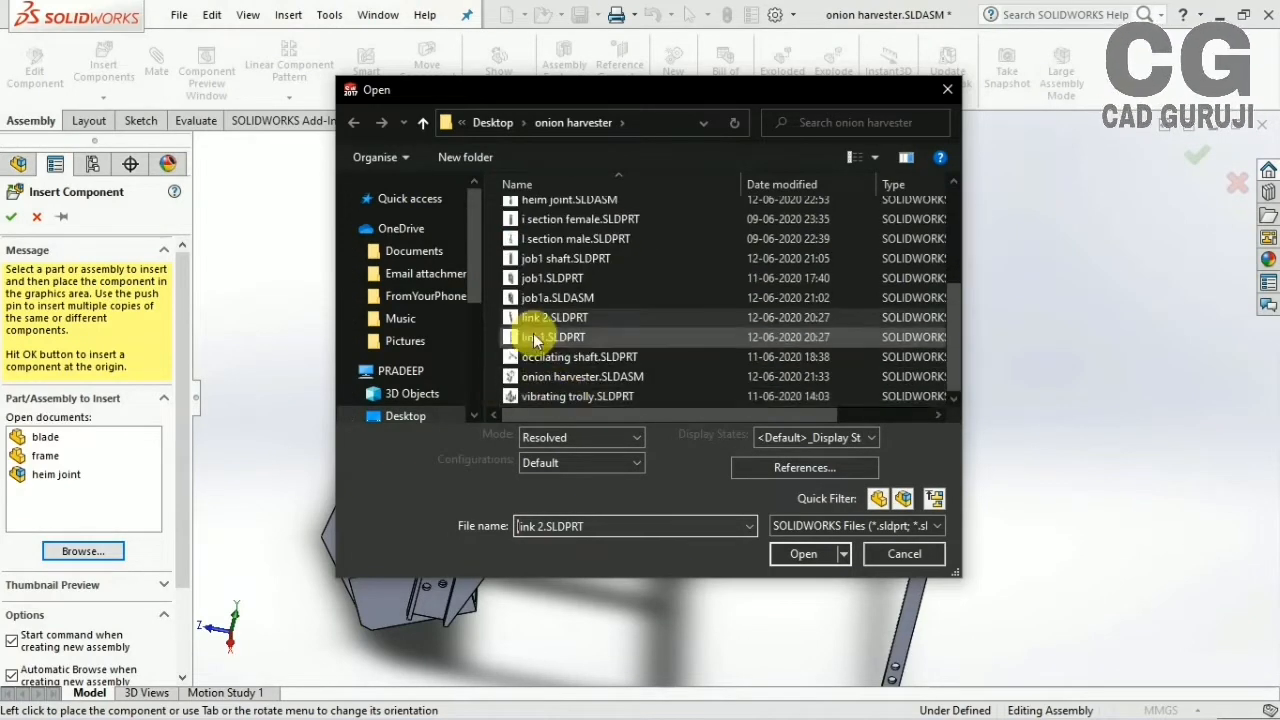
left_click(803, 553)
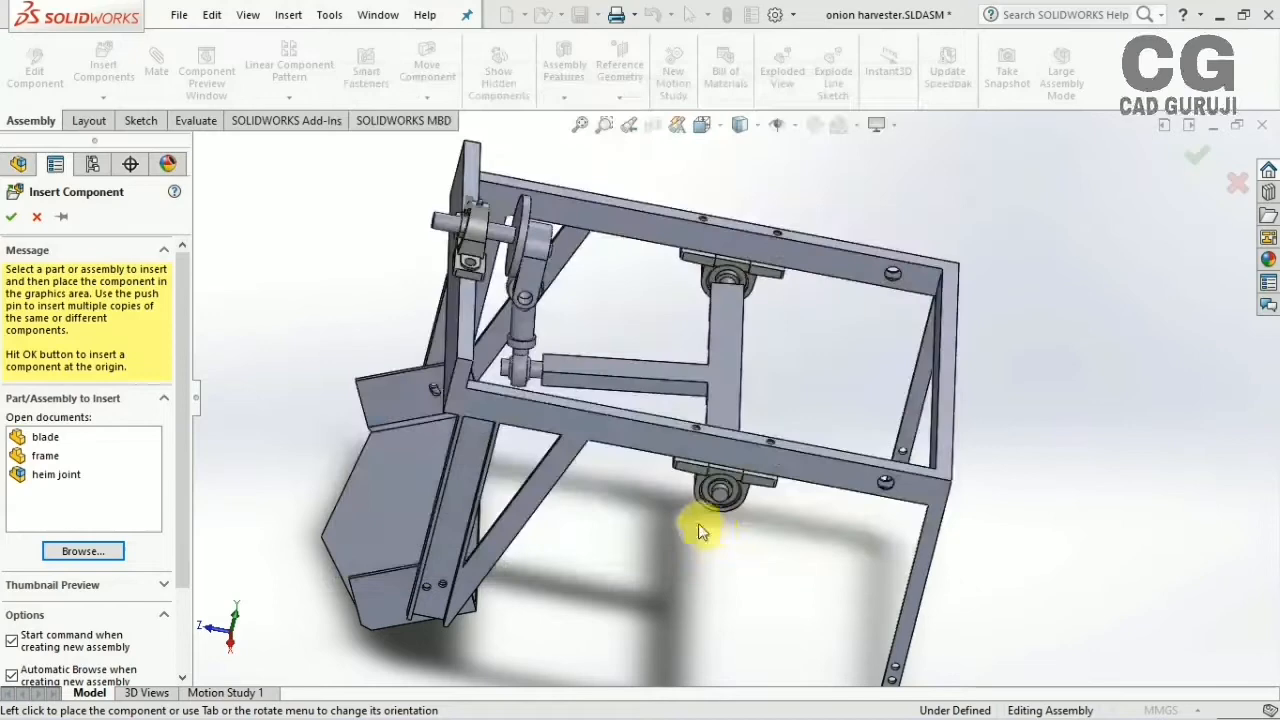
left_click(818, 402)
Add a concentric mate between link 2's end hole and the pivot hole in the frame's side rail
middle_click_drag(820, 565, 678, 571)
middle_click_drag(812, 486, 785, 365)
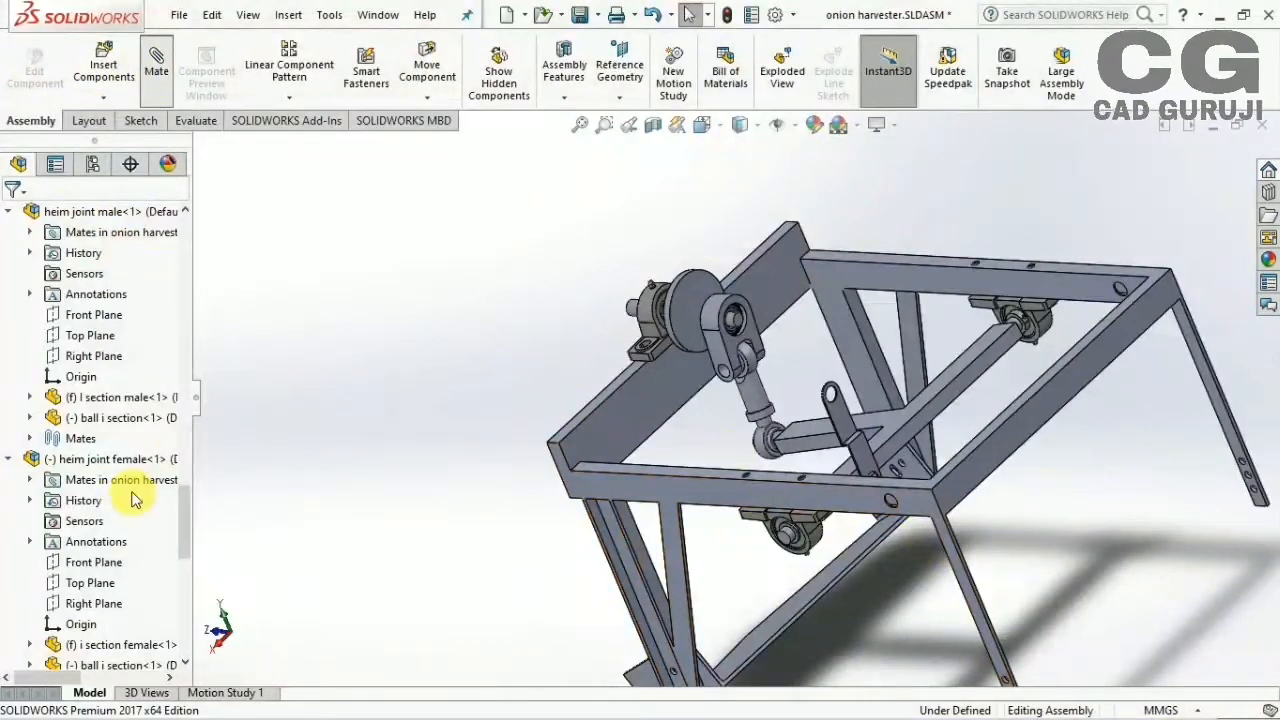
scroll(199, 552, "down", 5)
scroll(830, 465, "down", 9)
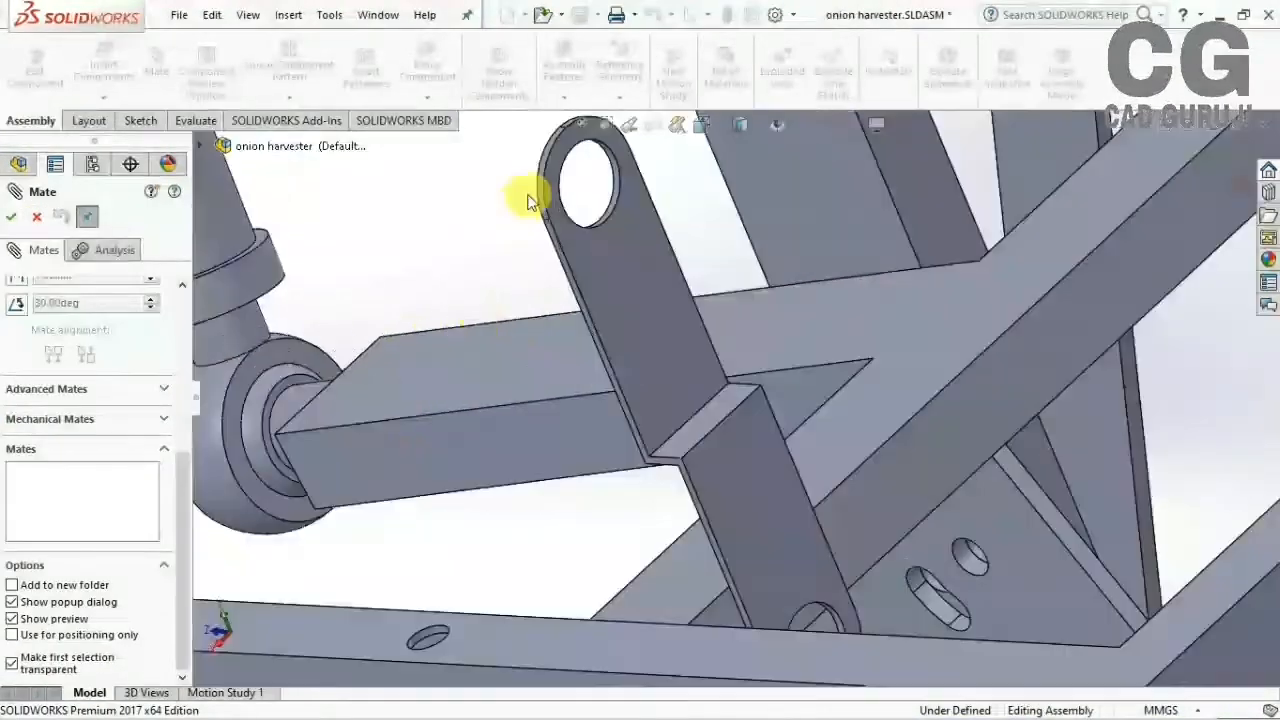
scroll(148, 388, "up", 5)
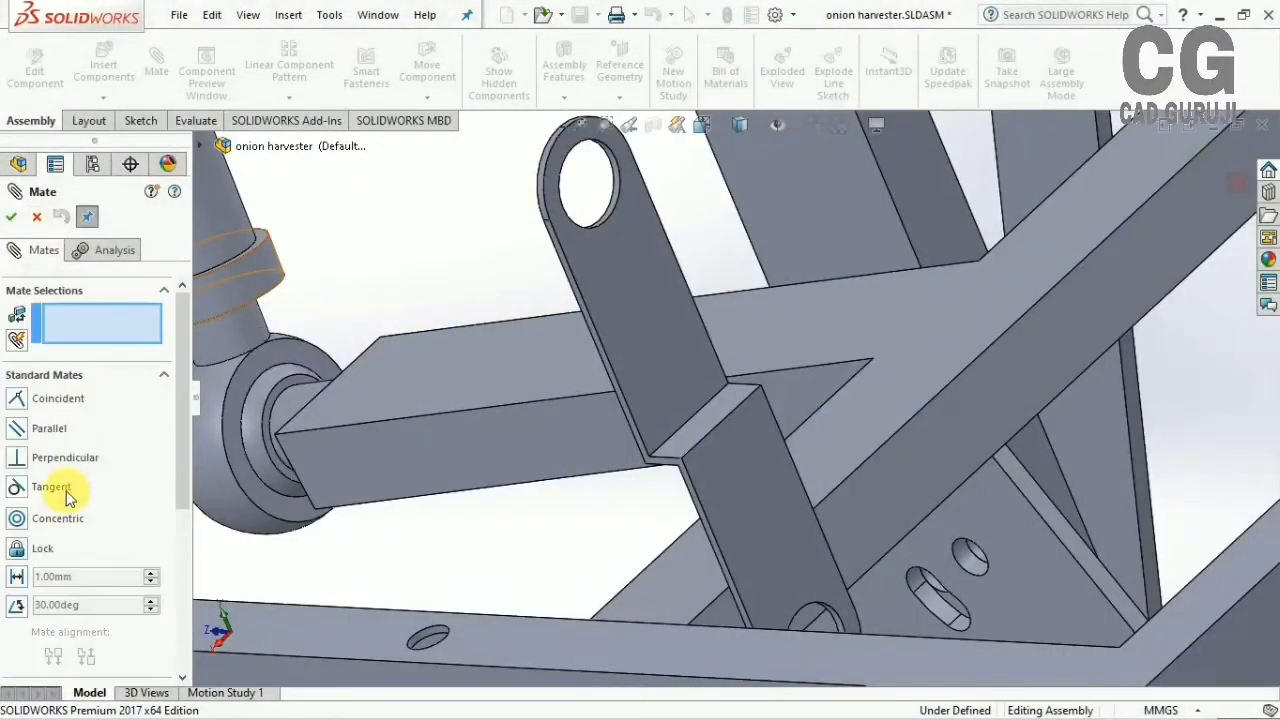
scroll(614, 215, "down", 3)
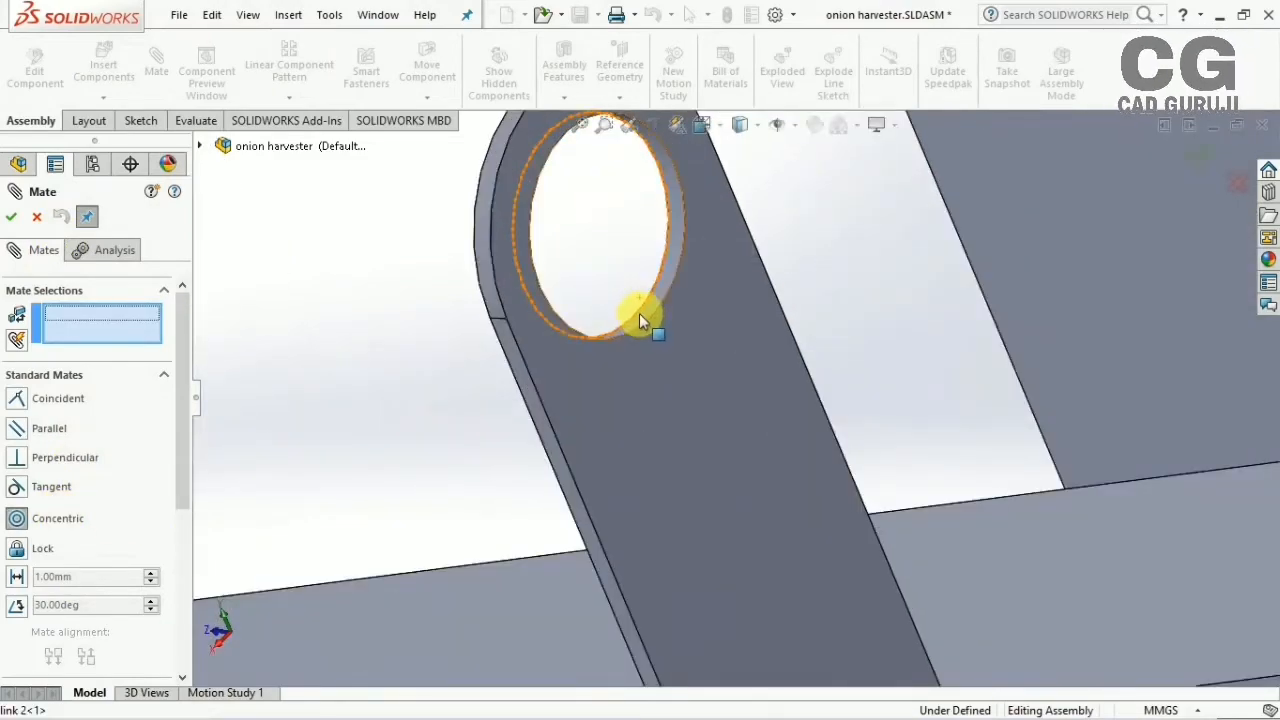
left_click(639, 313)
scroll(766, 531, "up", 10)
scroll(737, 451, "down", 5)
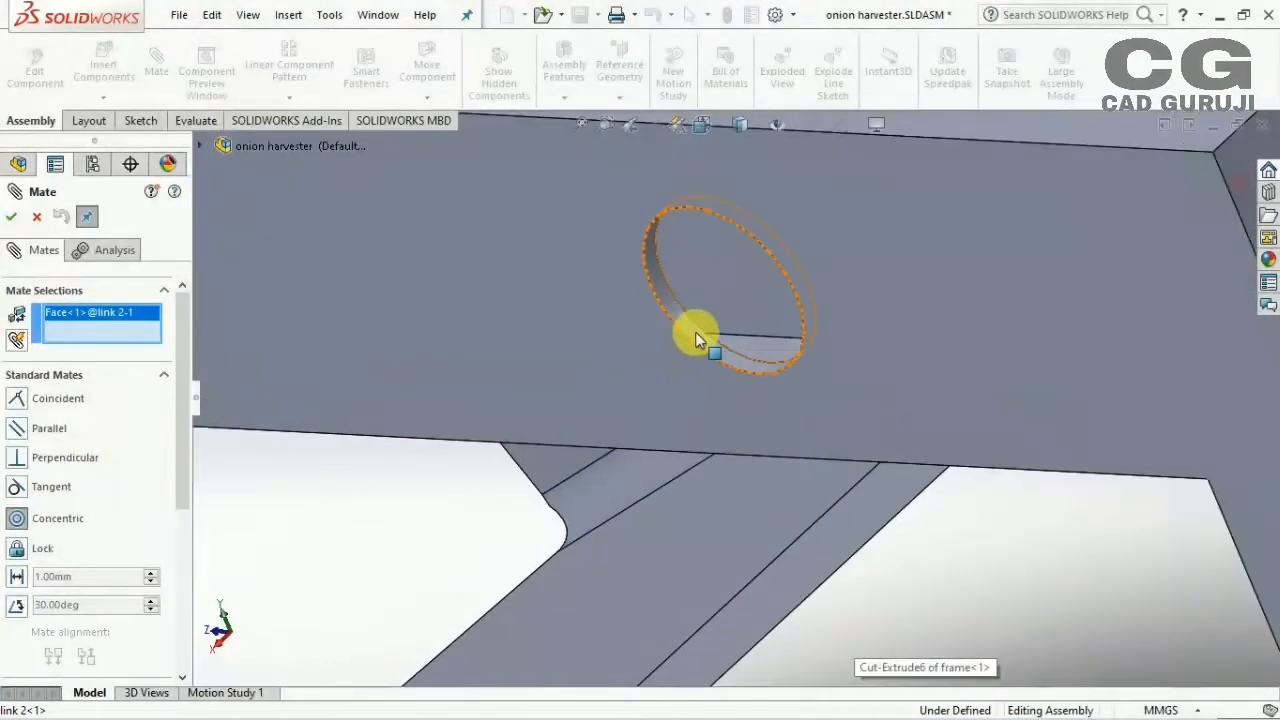
left_click(693, 336)
scroll(770, 410, "up", 5)
scroll(770, 410, "up", 6)
middle_click_drag(900, 460, 822, 520)
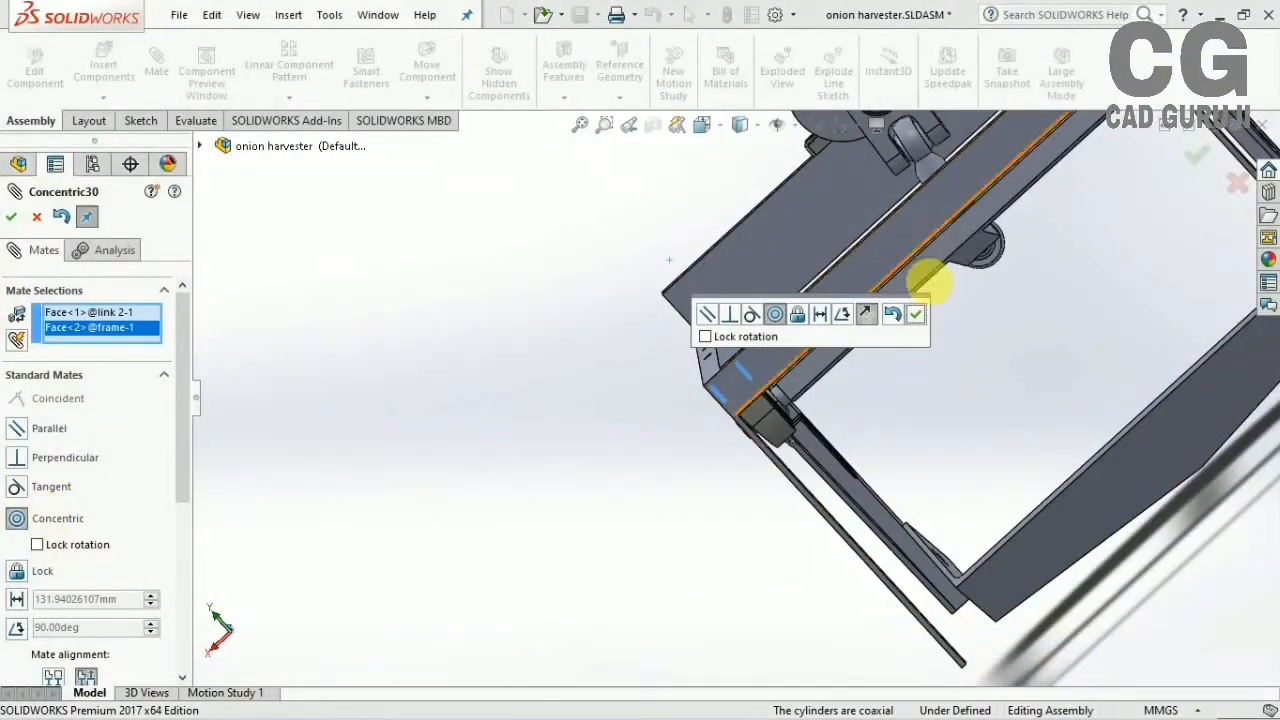
left_click(915, 314)
Add a coincident mate between the side rail's inner face and link 2's flat face around the mated hole, then finish mating
middle_click_drag(880, 360, 637, 660)
scroll(637, 645, "up", 5)
middle_click_drag(637, 571, 560, 515)
scroll(310, 485, "down", 3)
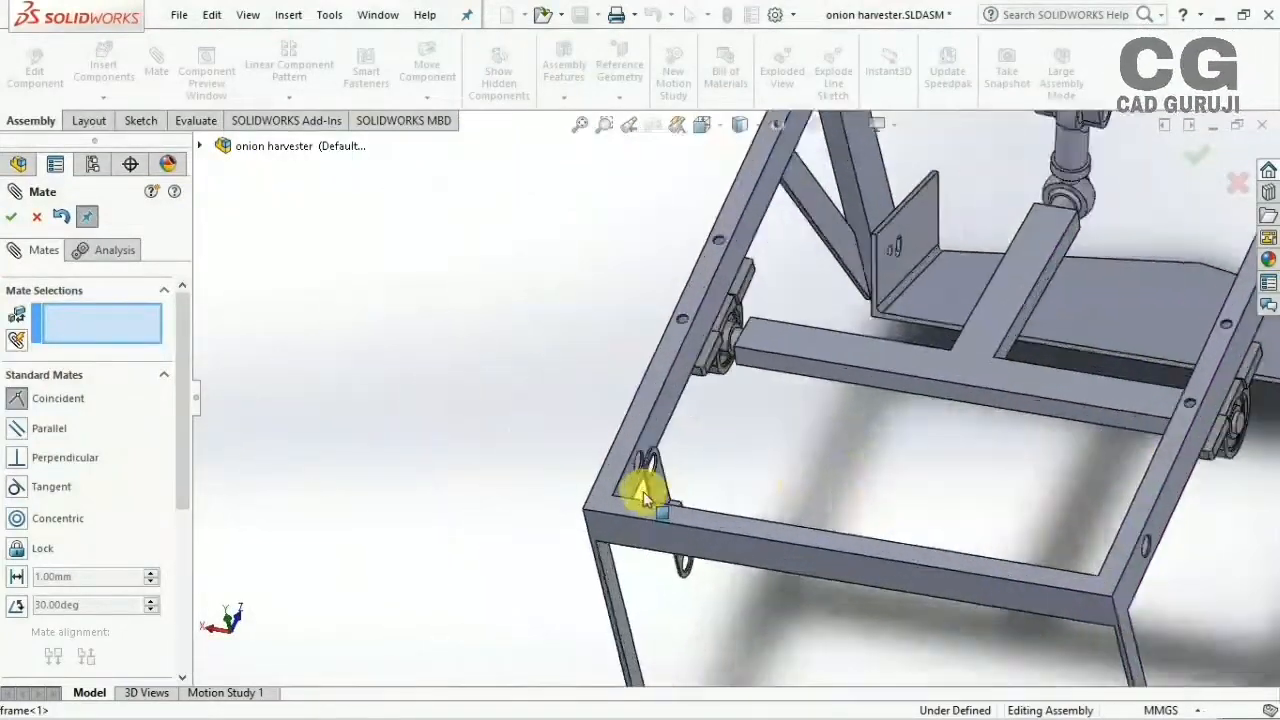
scroll(645, 498, "down", 4)
left_click(651, 443)
middle_click_drag(656, 446, 790, 450)
left_click(541, 474)
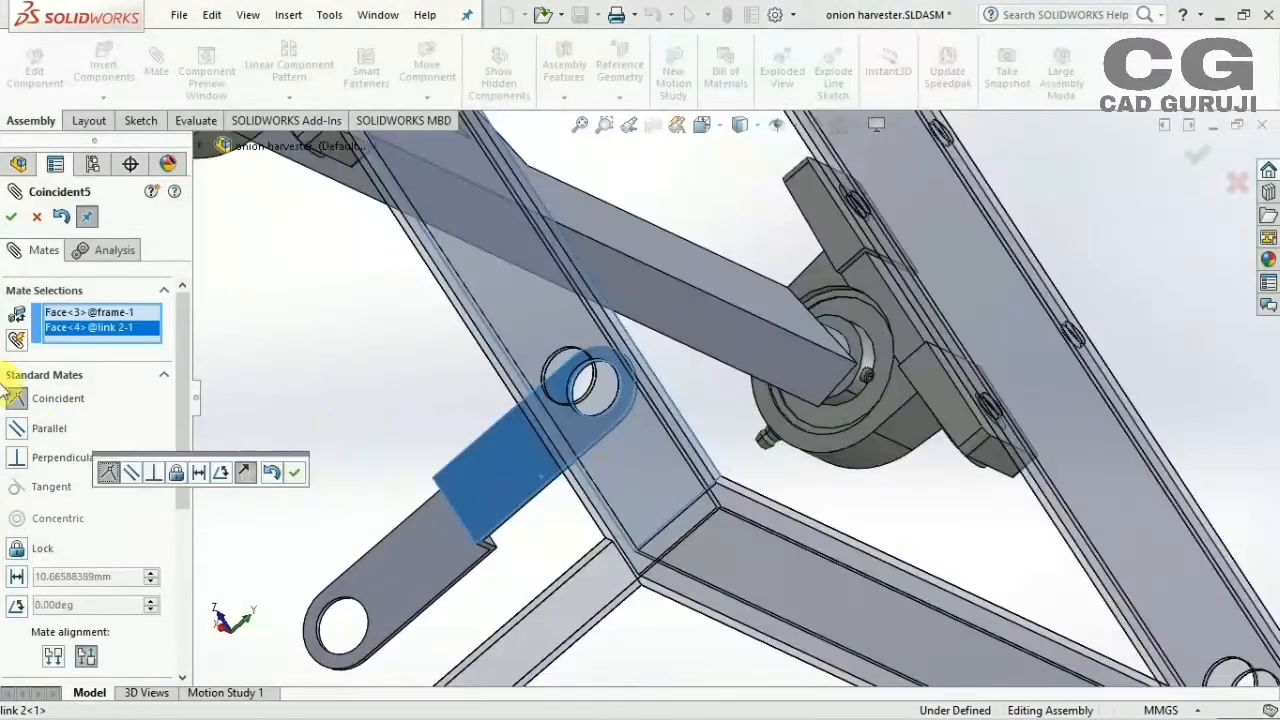
left_click(294, 472)
scroll(607, 445, "up", 8)
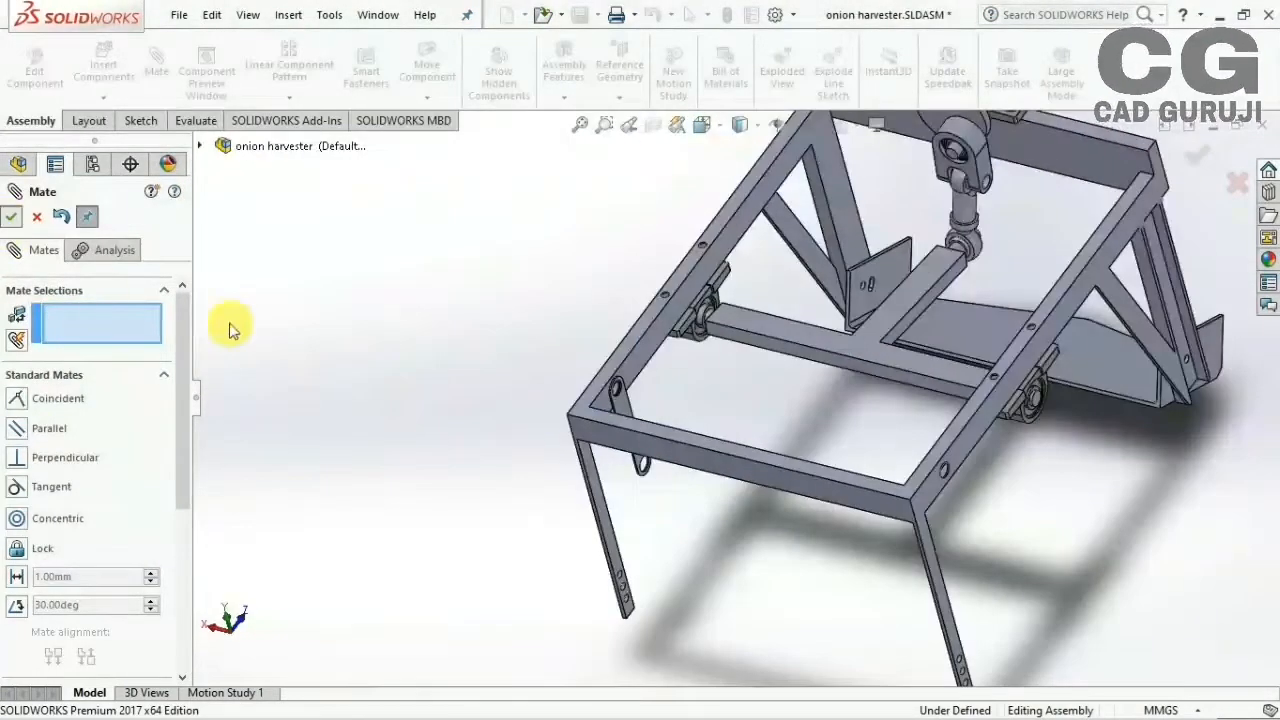
key("Escape")
Insert a second link 2 part beside the frame's opposite side rail
scroll(42, 524, "down", 5)
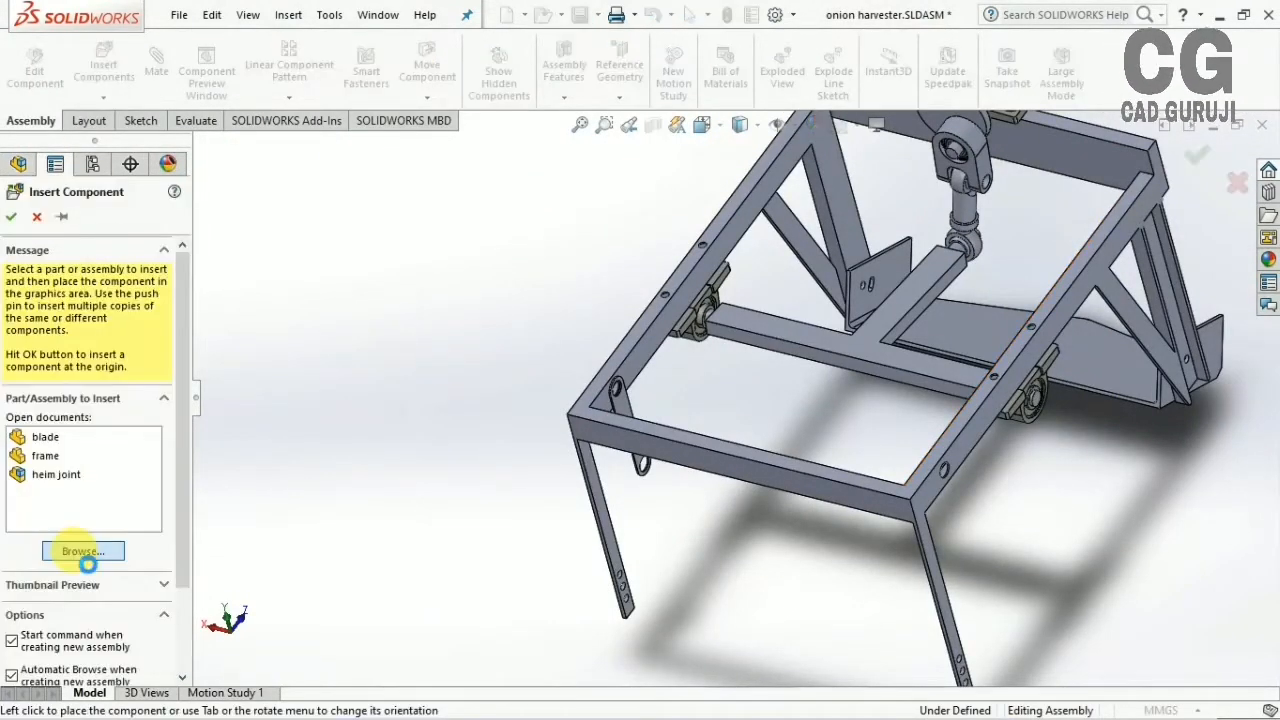
left_click(84, 553)
scroll(540, 380, "down", 3)
left_click(545, 320)
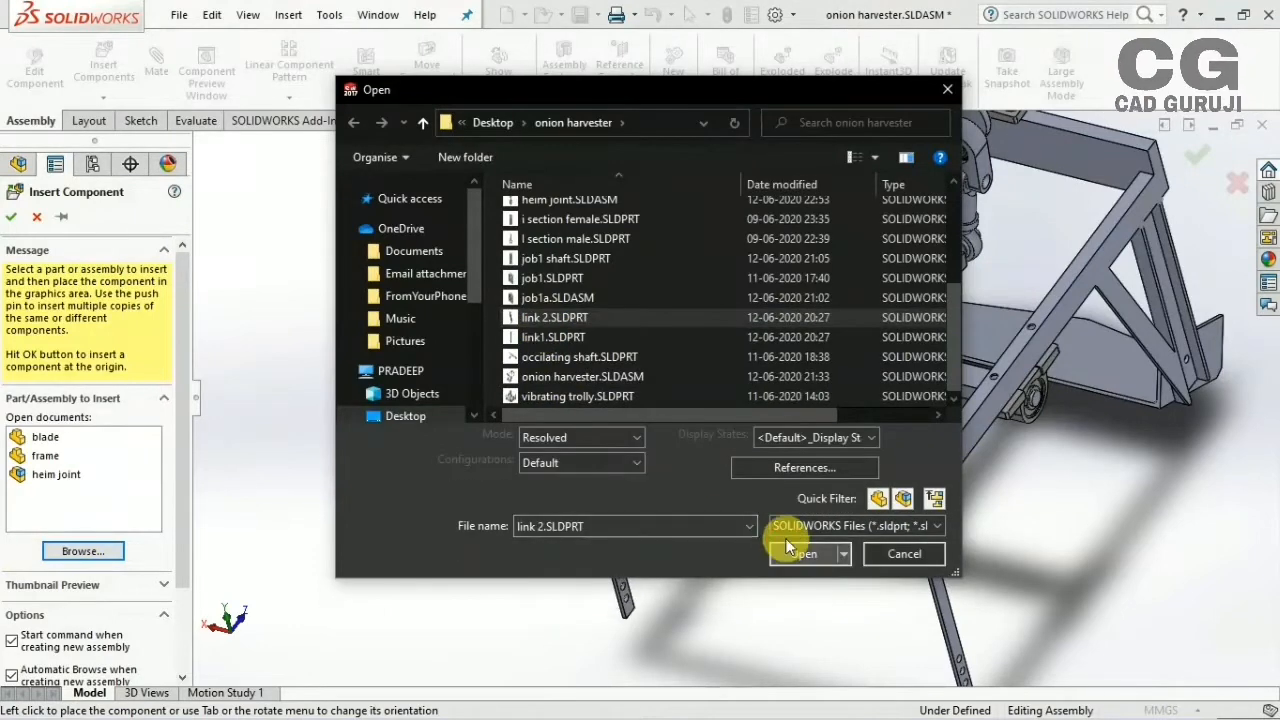
left_click(803, 556)
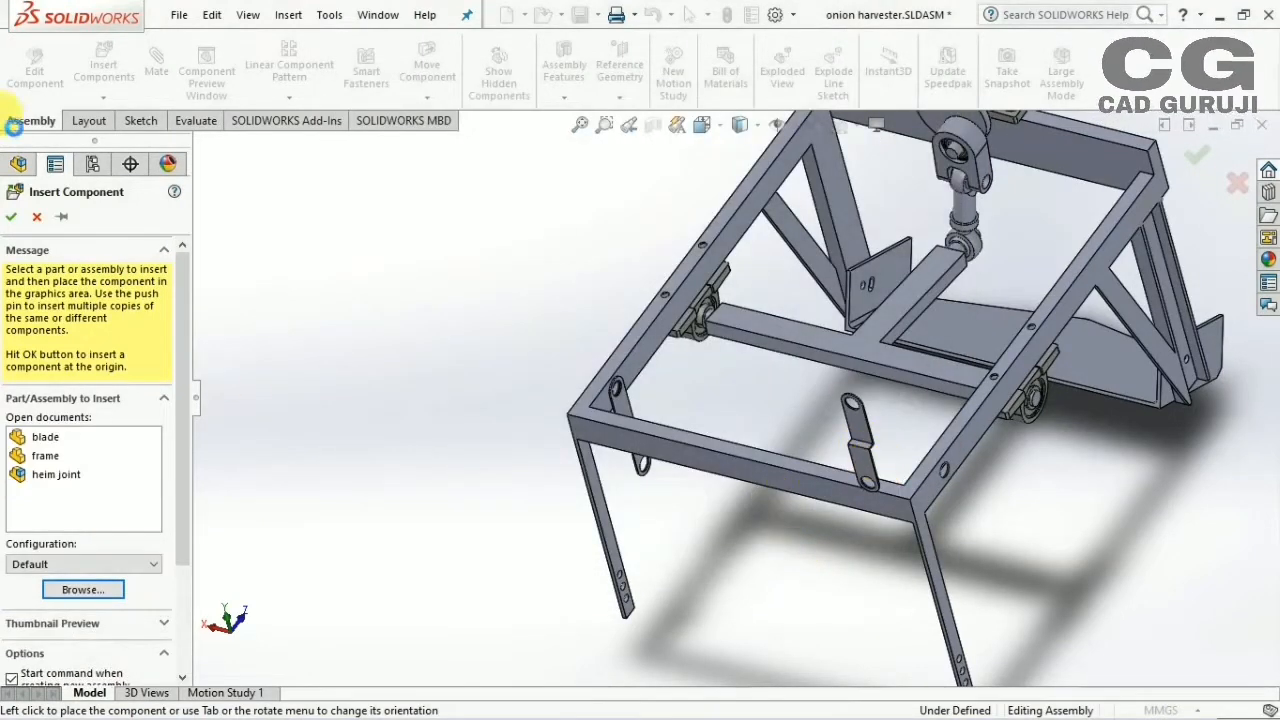
left_click(36, 217)
Add a concentric mate between the opposite side rail's pivot hole and the second link 2's end hole, with the mate alignment flipped
left_click(156, 72)
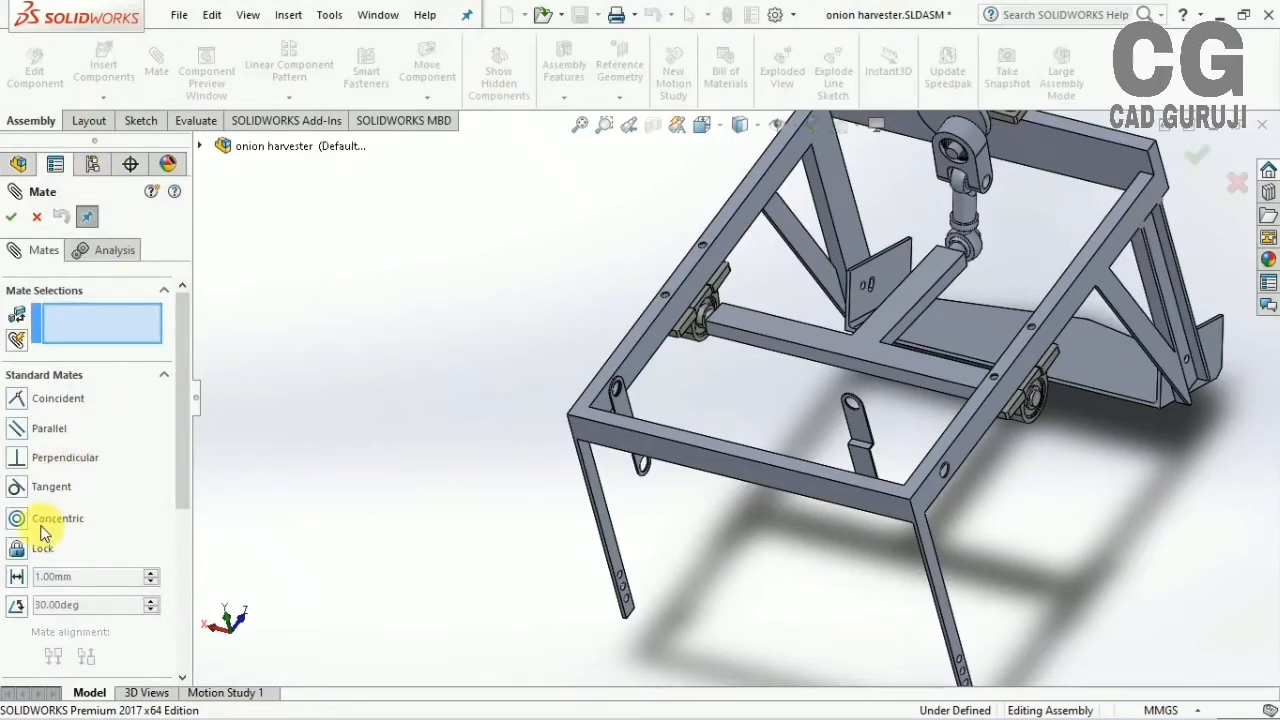
left_click(42, 527)
scroll(719, 454, "up", 2)
scroll(722, 453, "down", 4)
middle_click_drag(997, 457, 1020, 440)
scroll(884, 424, "down", 9)
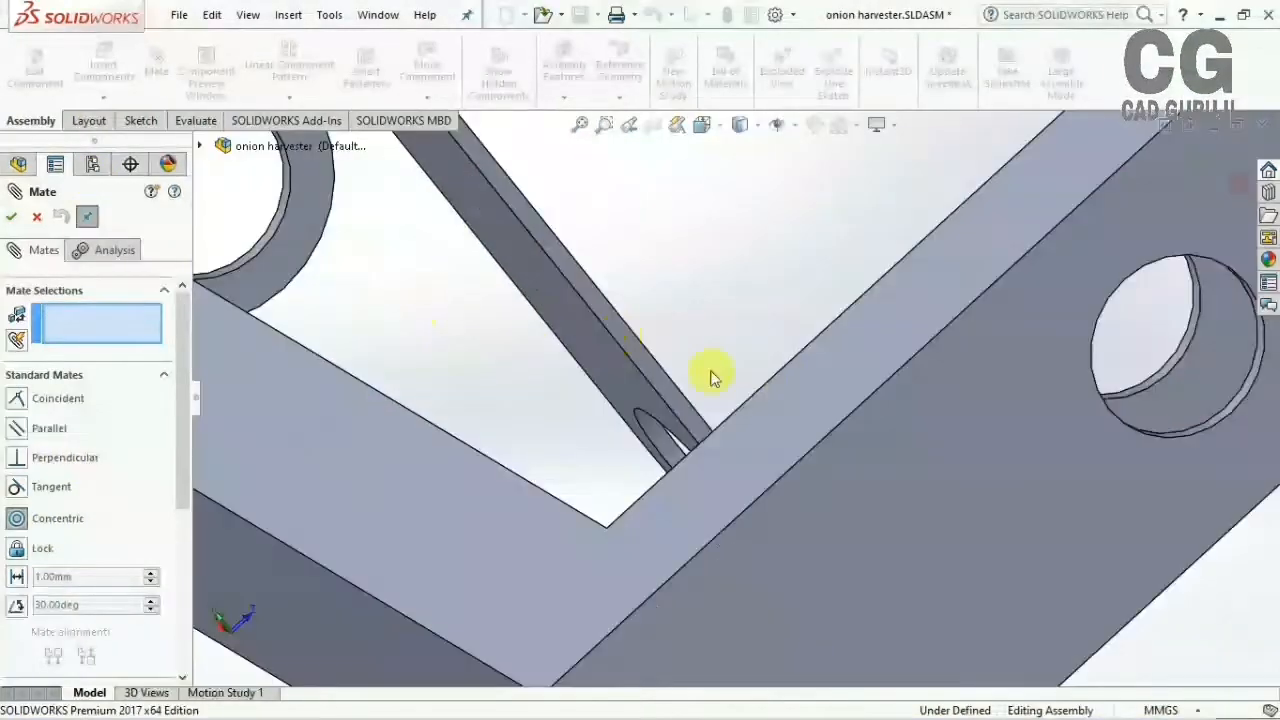
left_click(1221, 415)
scroll(807, 258, "up", 6)
scroll(206, 448, "down", 6)
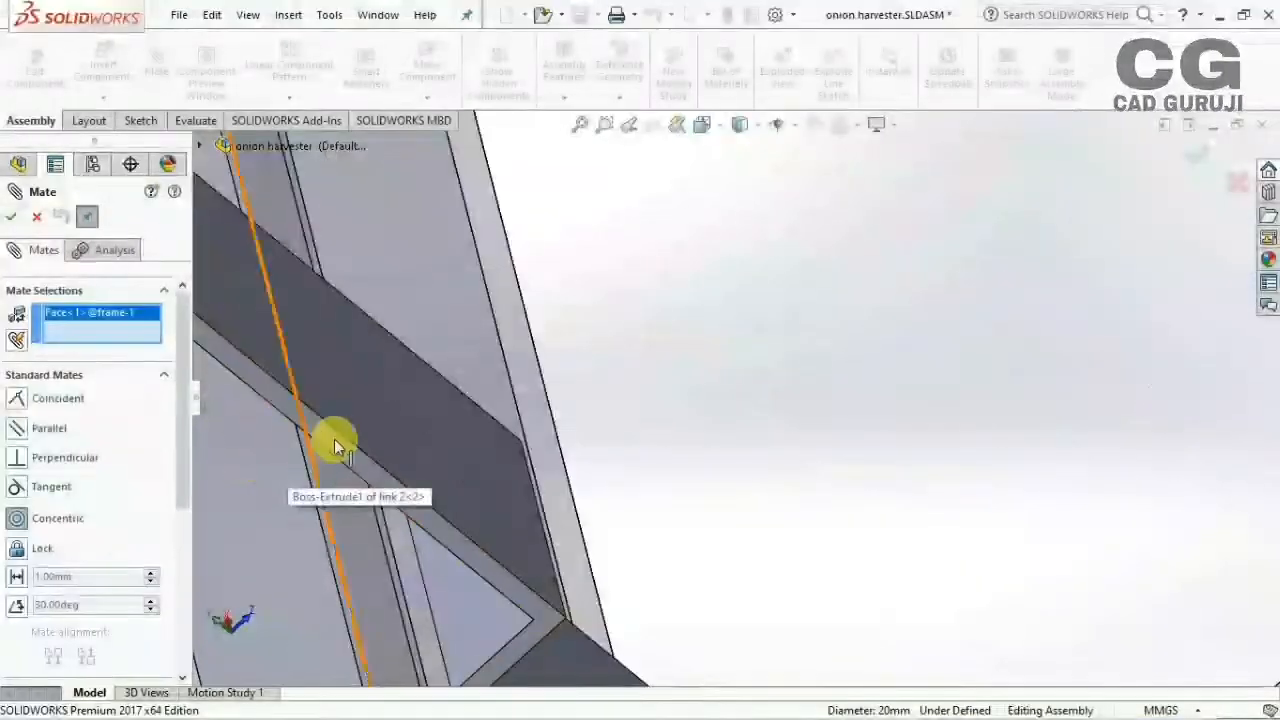
middle_click_drag(334, 439, 720, 643, "ctrl")
left_click(499, 397)
scroll(694, 543, "up", 5)
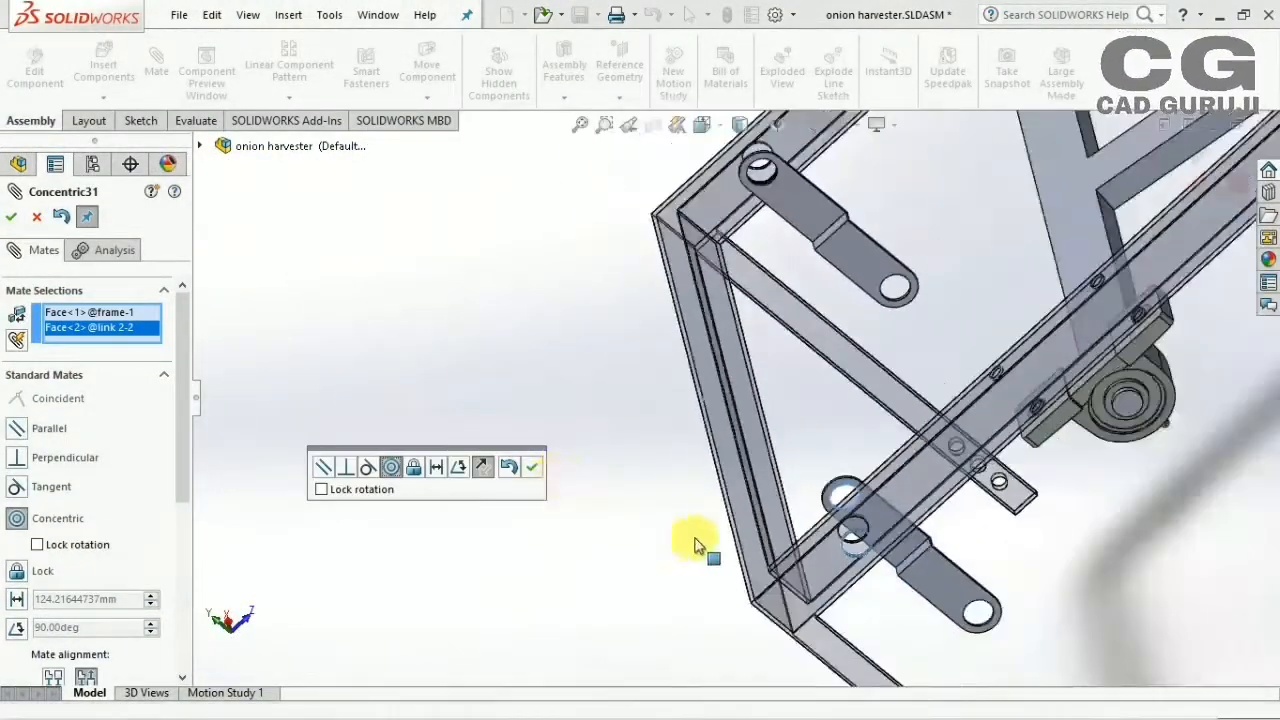
middle_click_drag(694, 543, 795, 460)
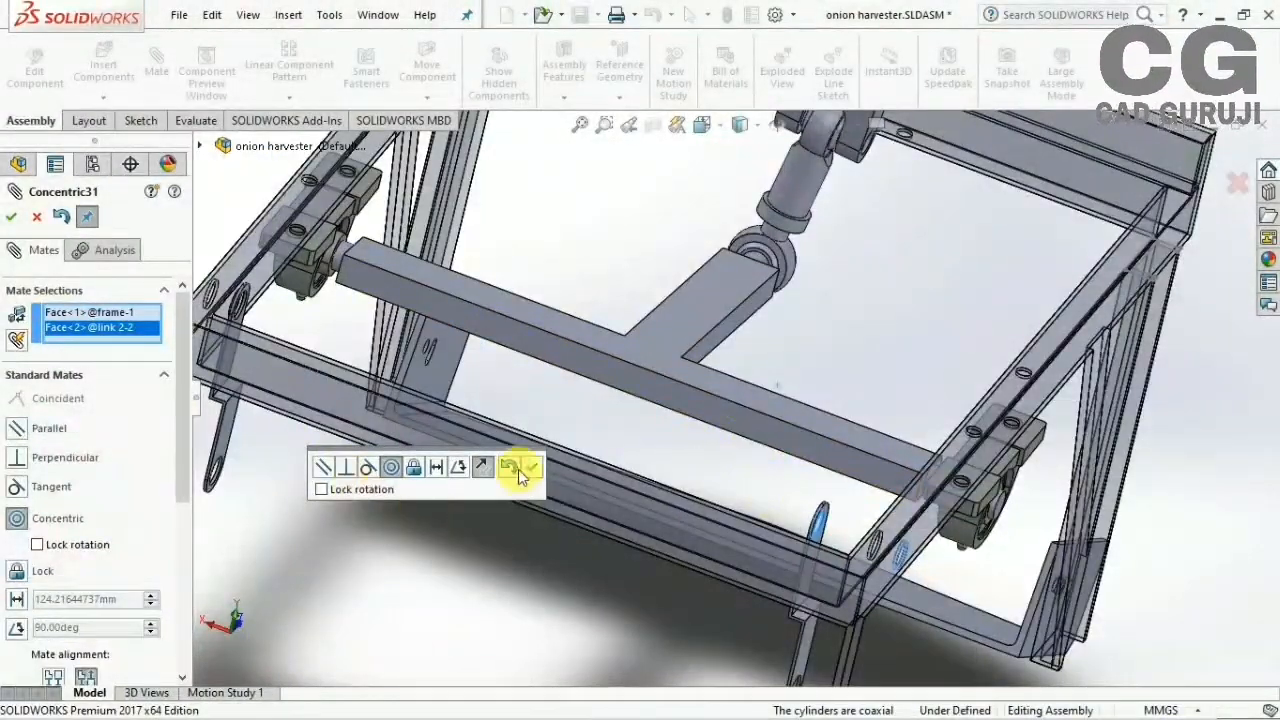
left_click(483, 467)
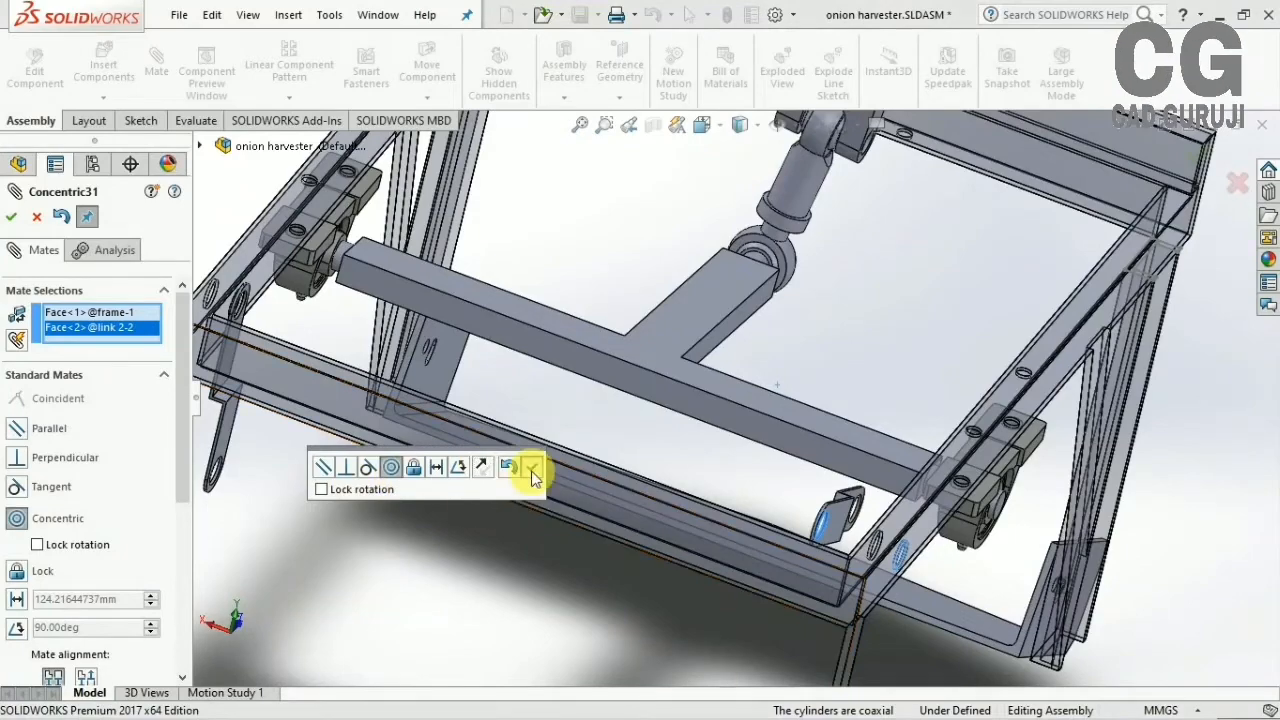
left_click(532, 470)
Add a coincident mate between the second link 2's flat face and the inner face of its side rail, then finish mating
middle_click_drag(760, 452, 671, 466)
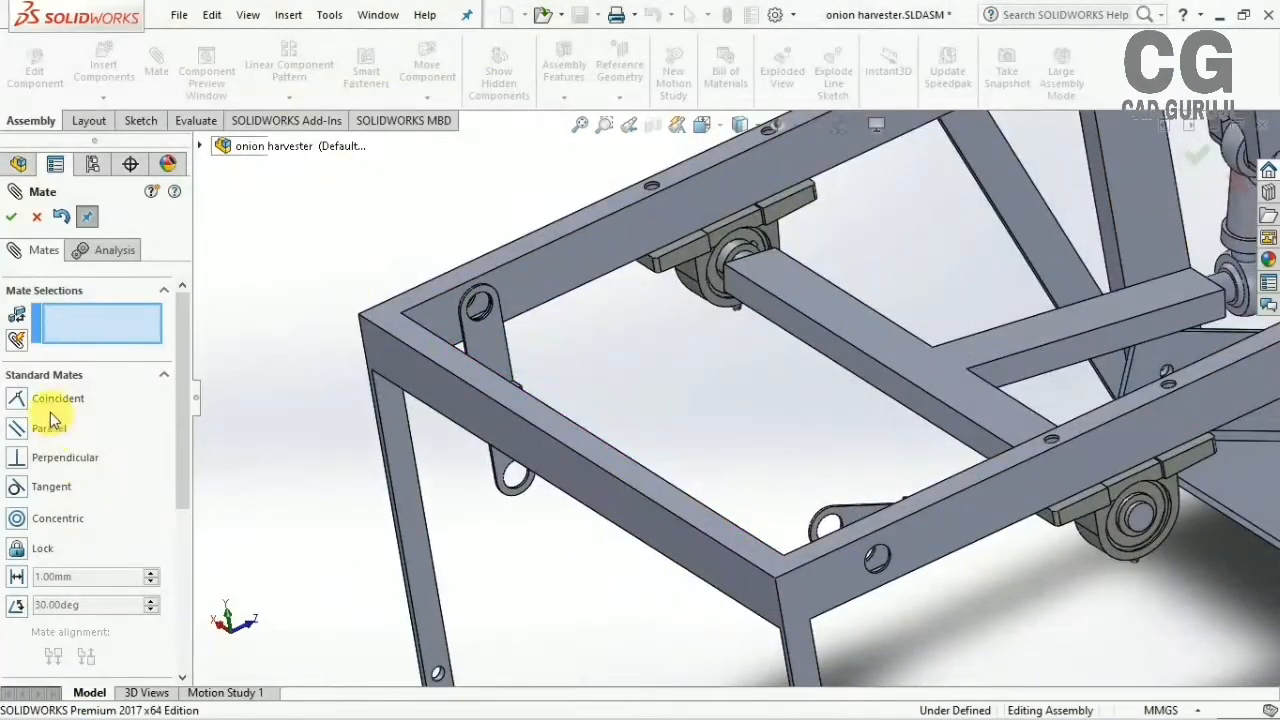
left_click(783, 535)
middle_click_drag(783, 535, 843, 543)
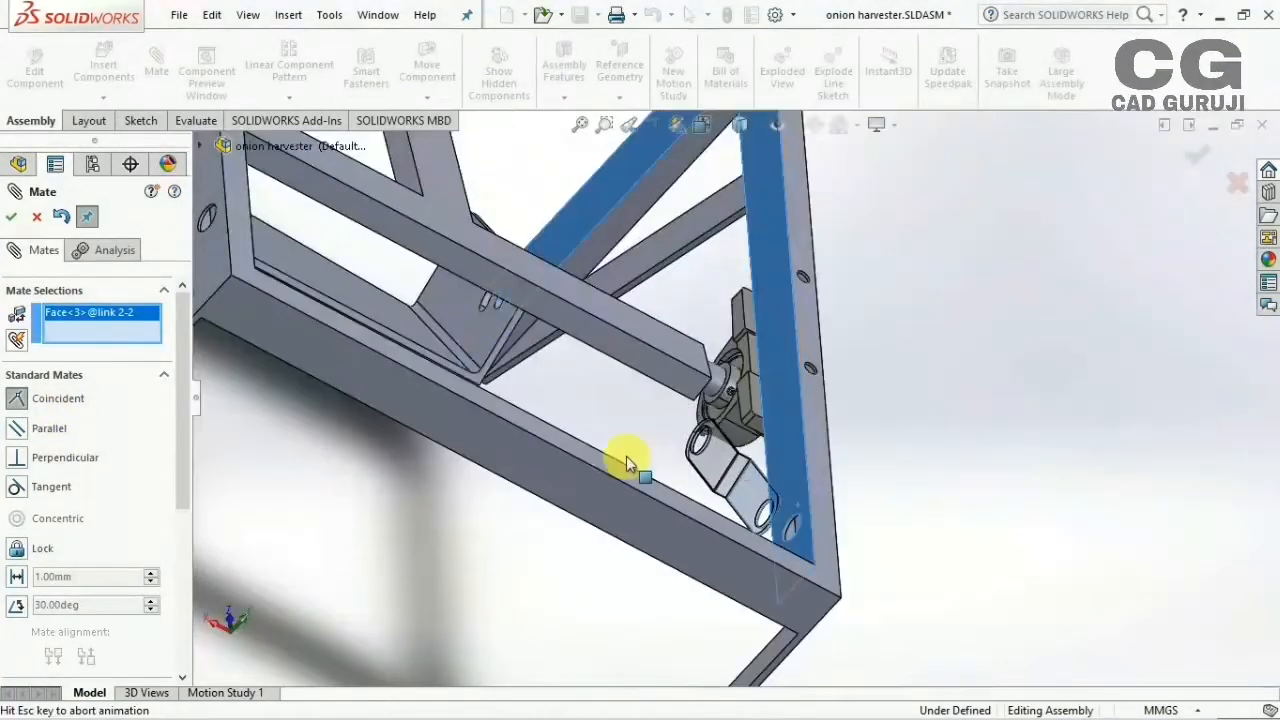
left_click(629, 457)
left_click(546, 446)
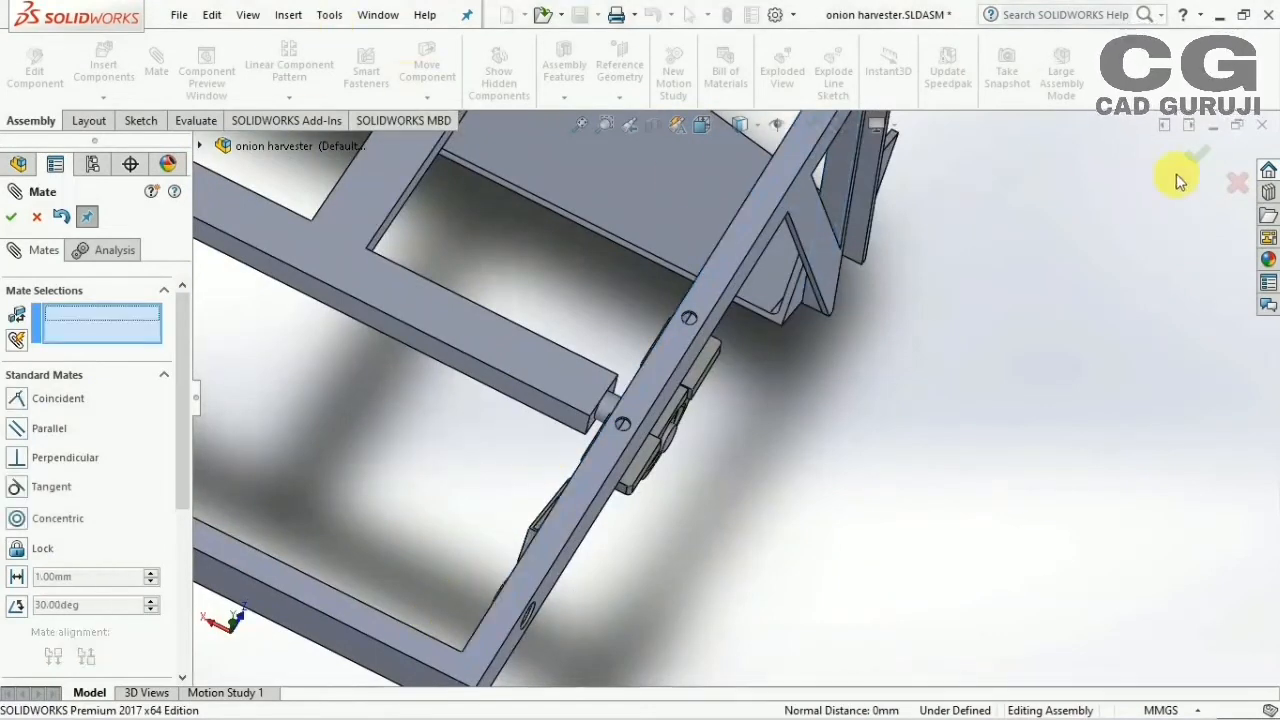
left_click(1197, 155)
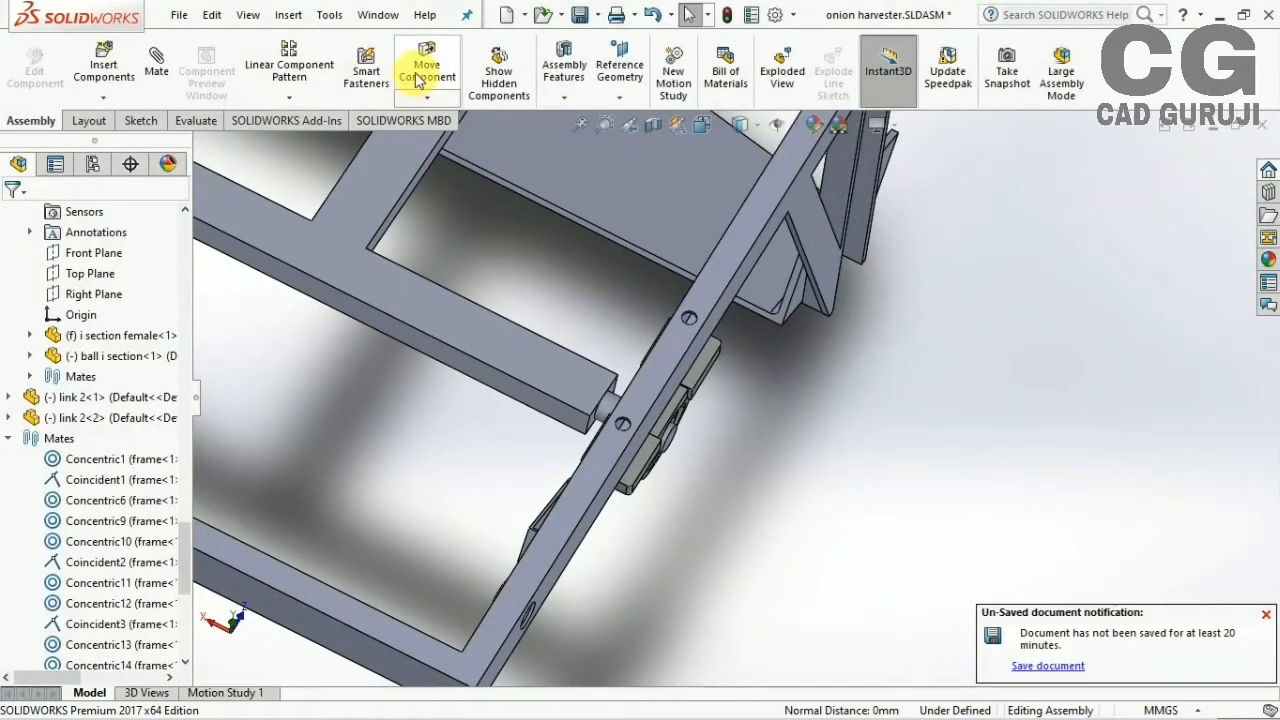
In the left view, rotate the second link 2 freely about its pivot hole until it hangs down beside the first link
left_click(440, 99)
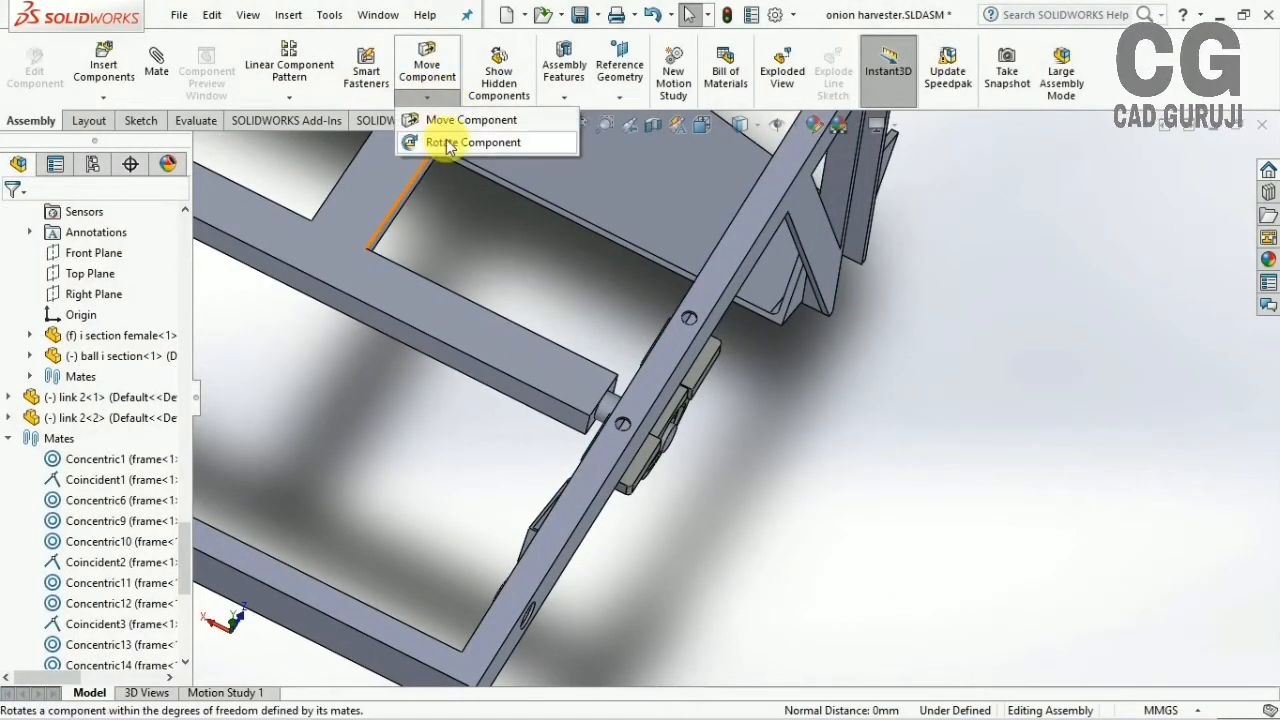
left_click(447, 146)
scroll(586, 563, "down", 3)
scroll(767, 467, "up", 10)
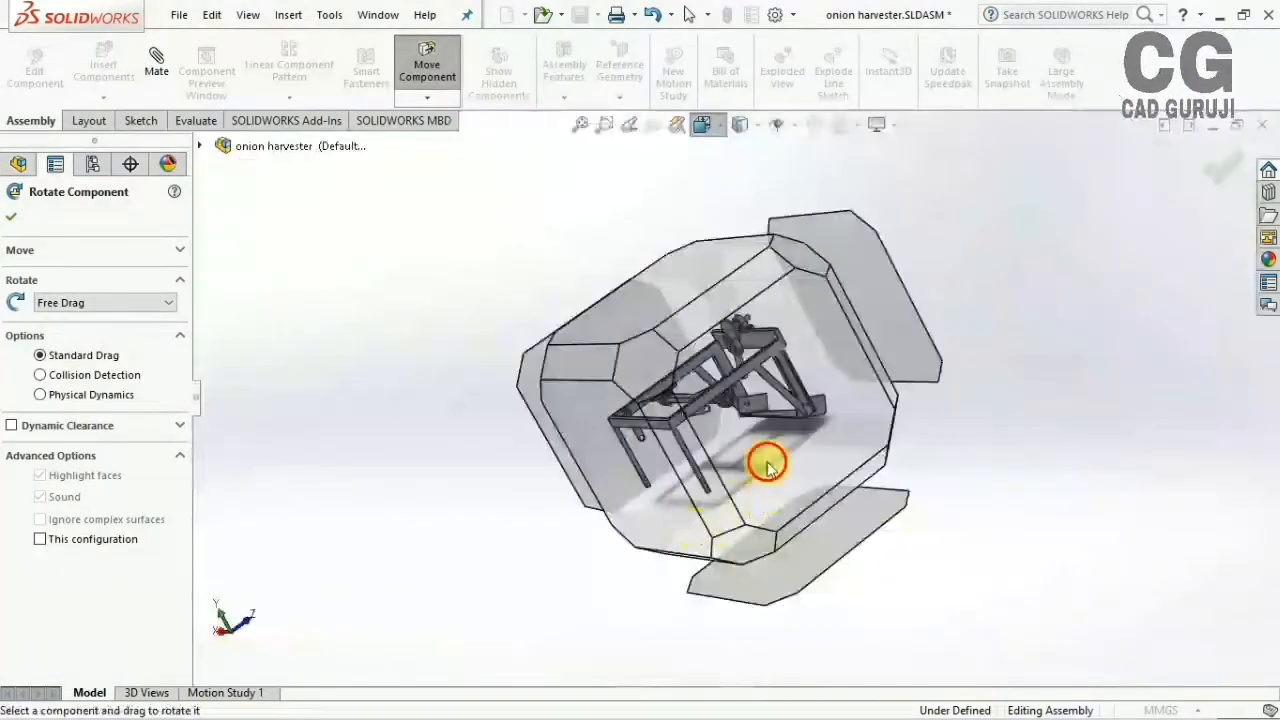
key("Tab")
key("ctrl+3")
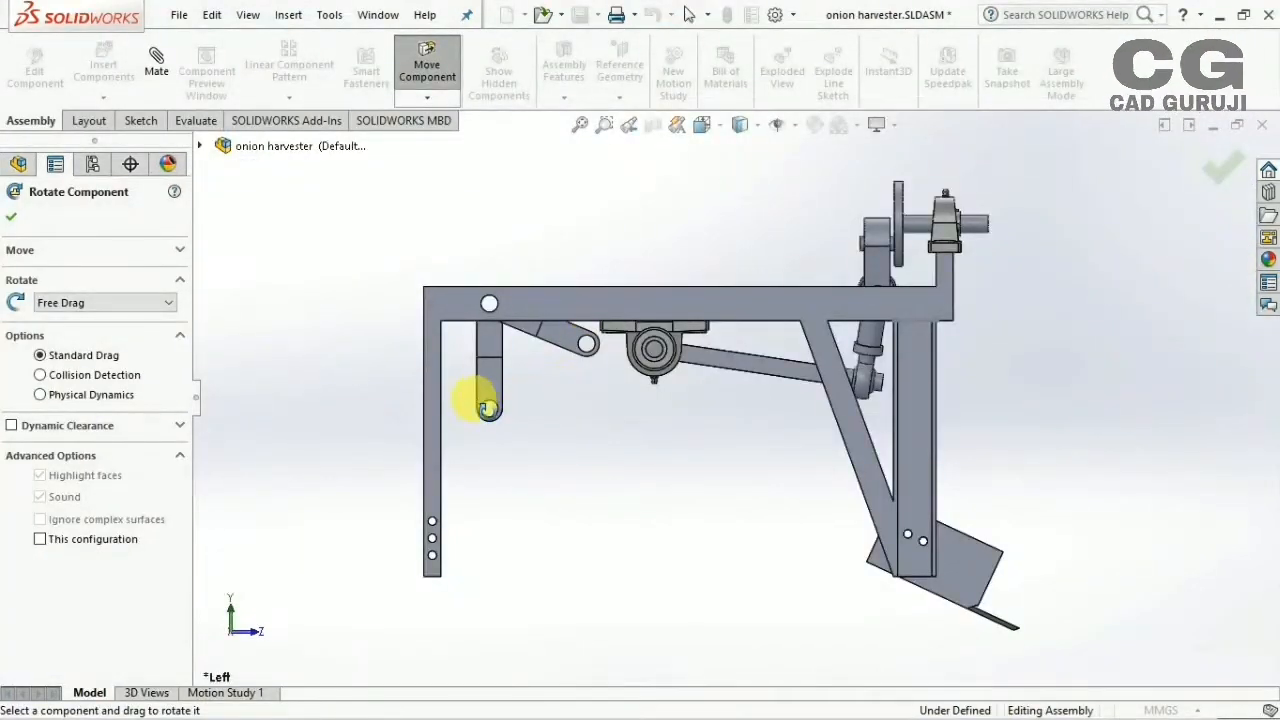
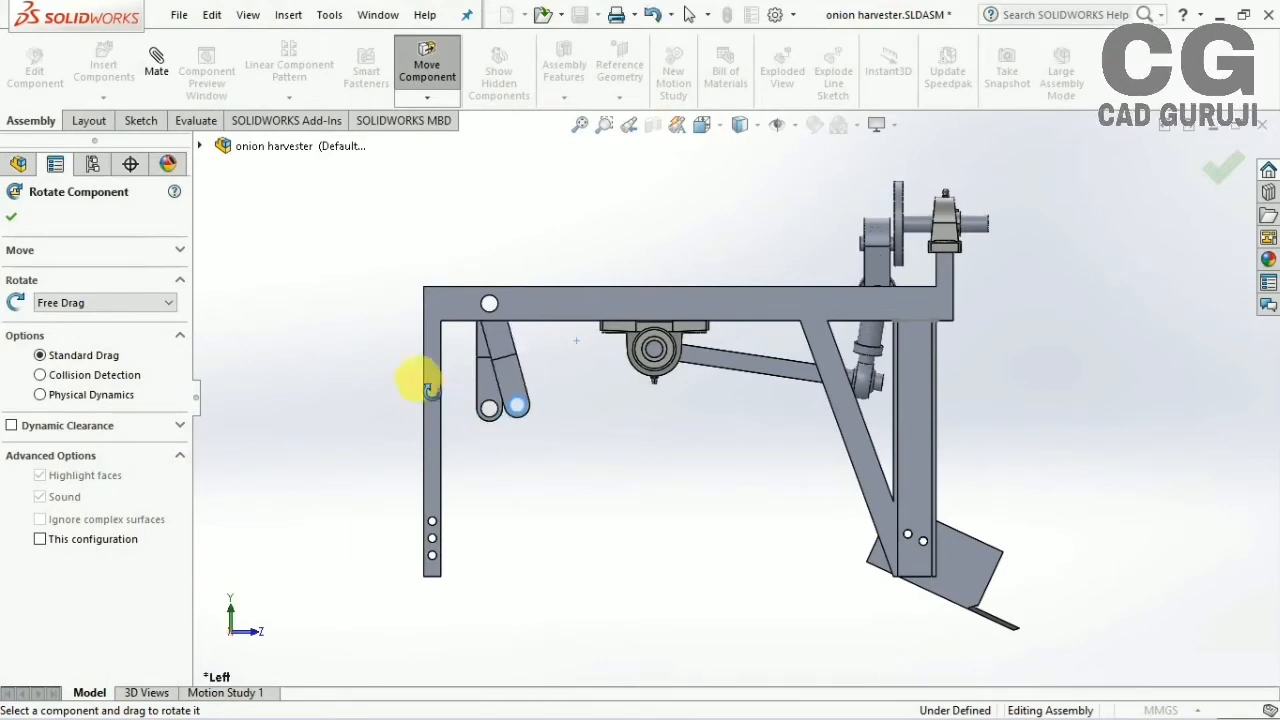
middle_click_drag(396, 349, 1248, 125)
left_click(1223, 167)
Save the onion harvester assembly without rebuilding it
key("ctrl+s")
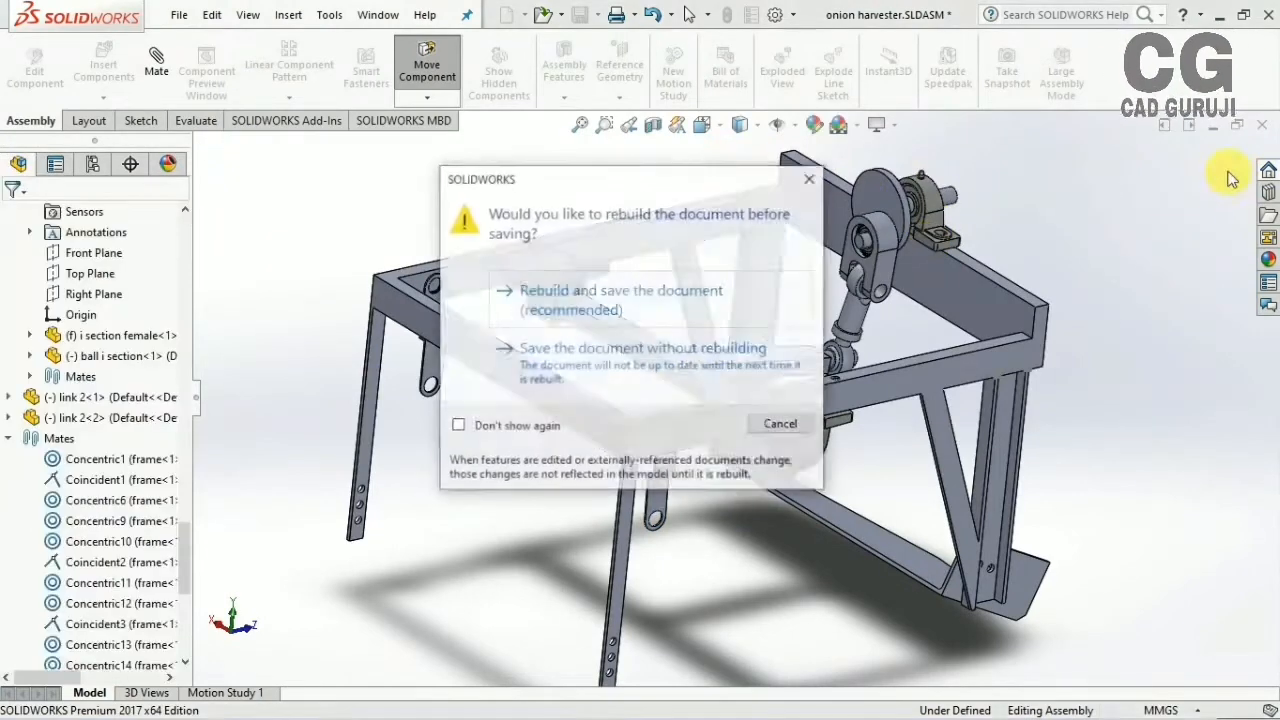
left_click(610, 372)
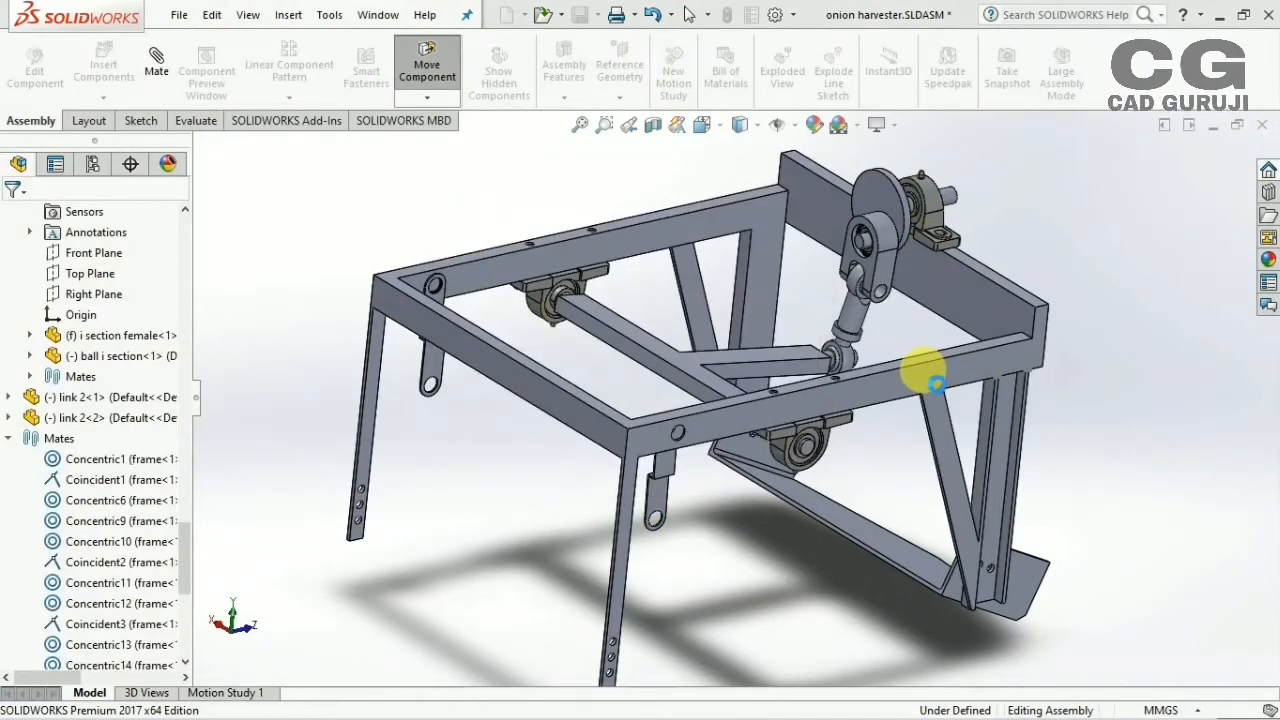
left_click_drag(920, 371, 681, 497)
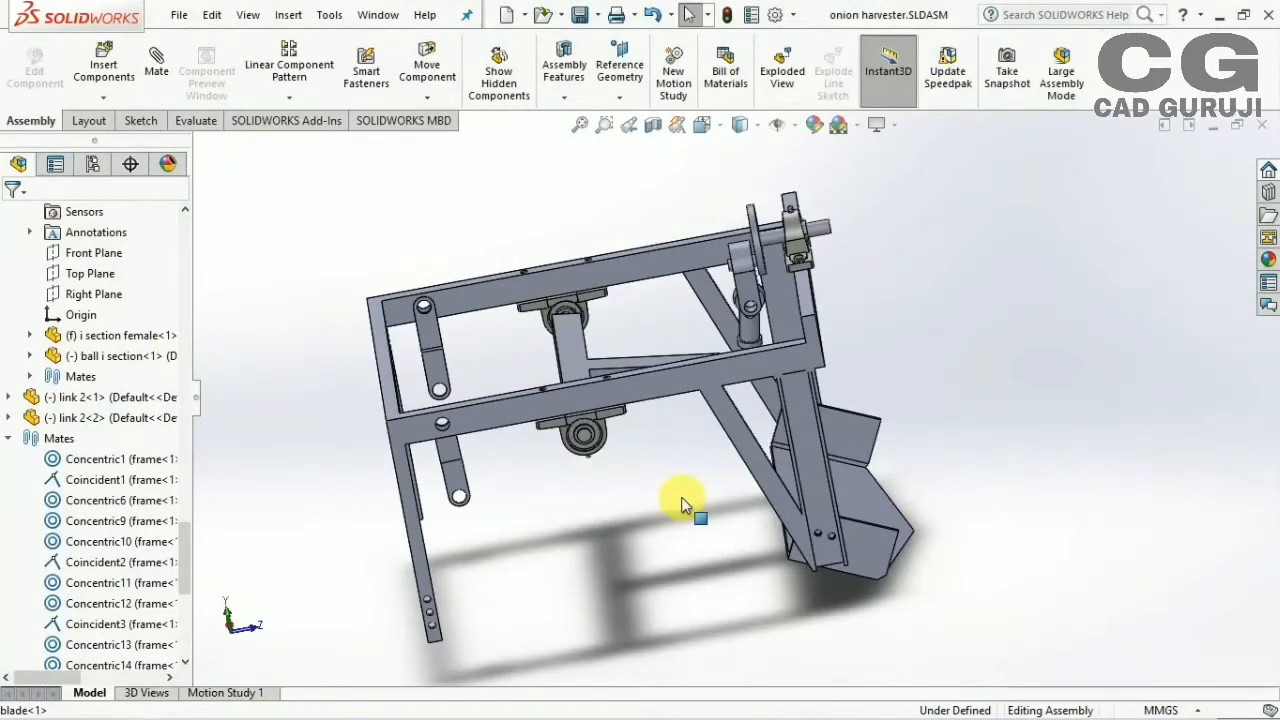
Insert the link1 part from the onion harvester folder and place it between the frame's side rails
middle_click_drag(640, 503, 508, 466)
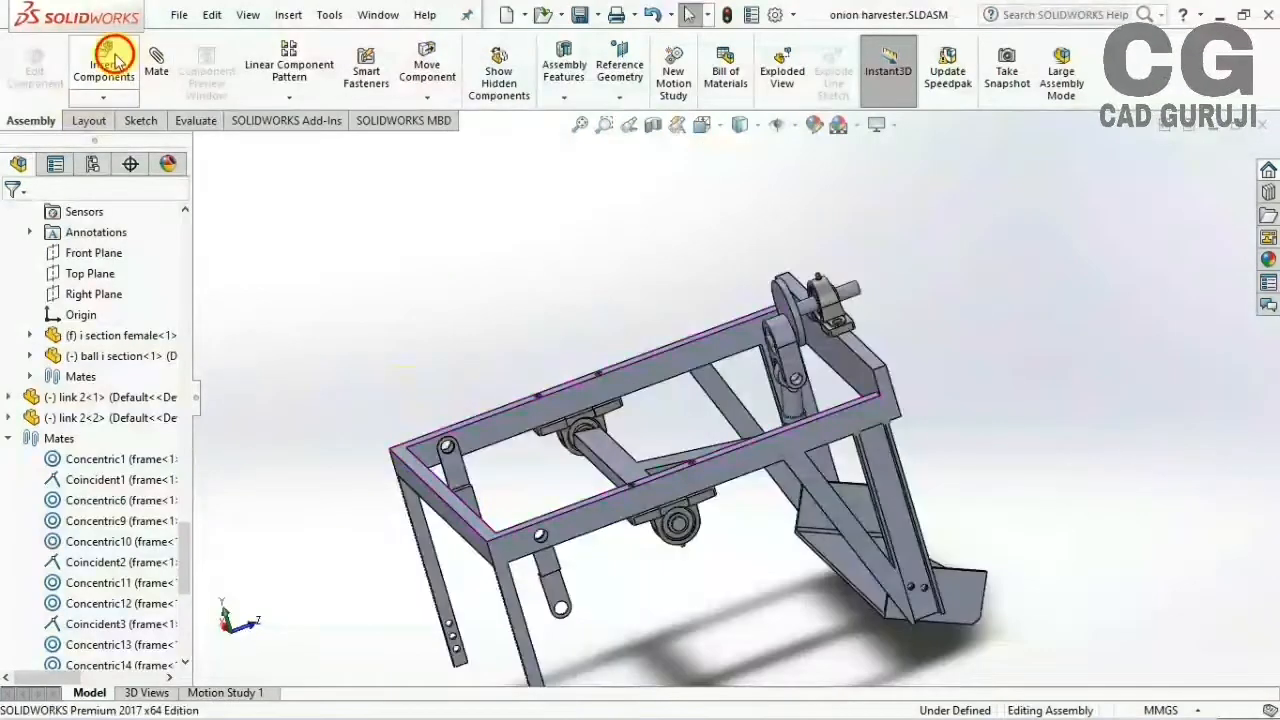
left_click(116, 60)
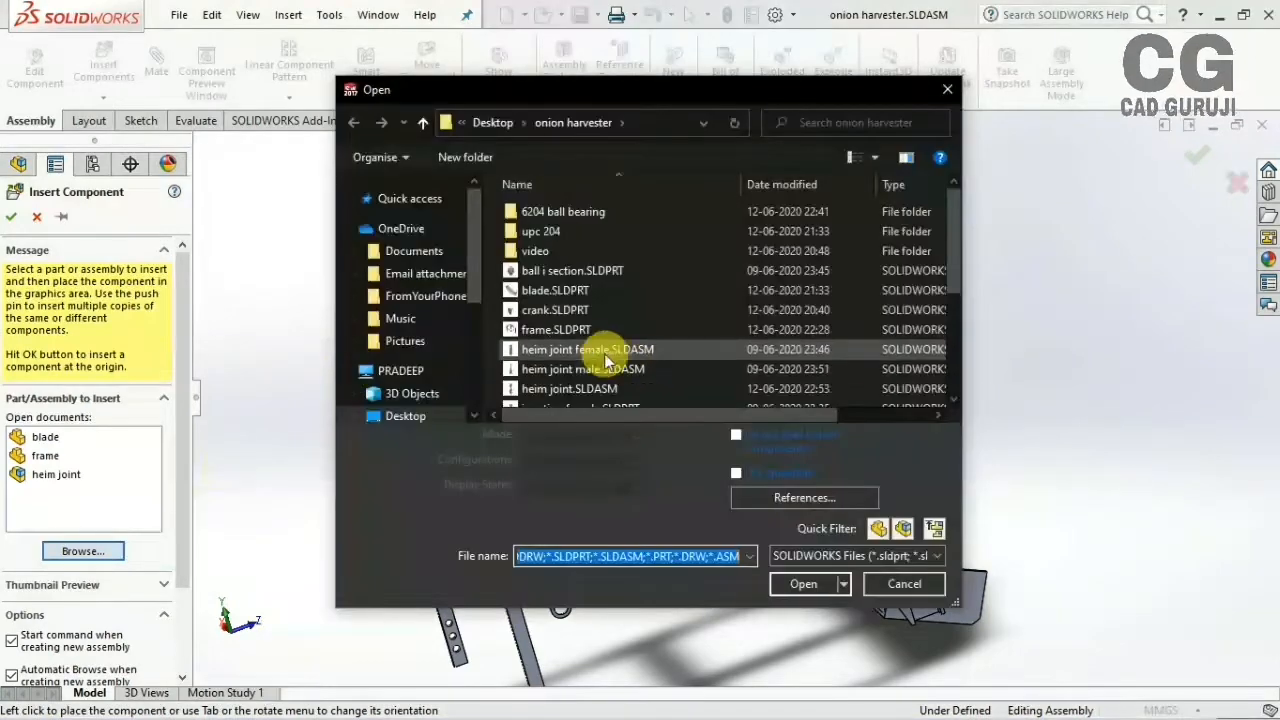
scroll(556, 356, "down", 3)
left_click(554, 339)
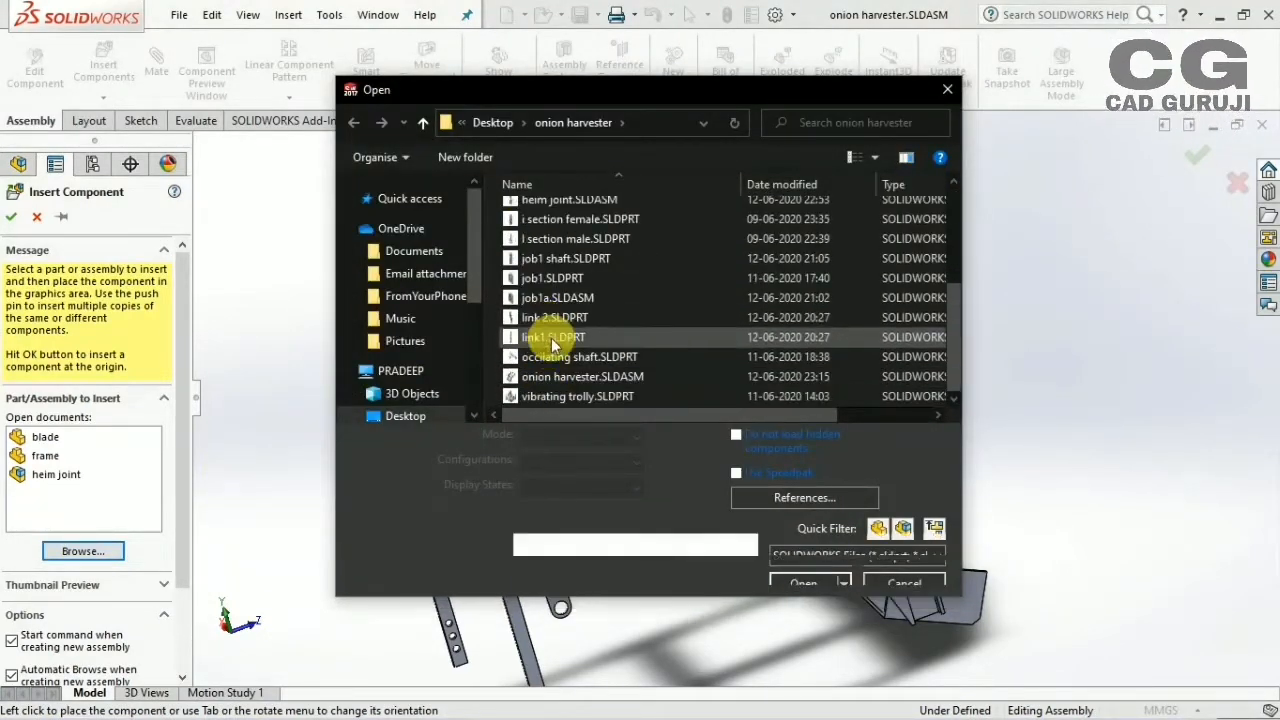
left_click(786, 555)
left_click(586, 457)
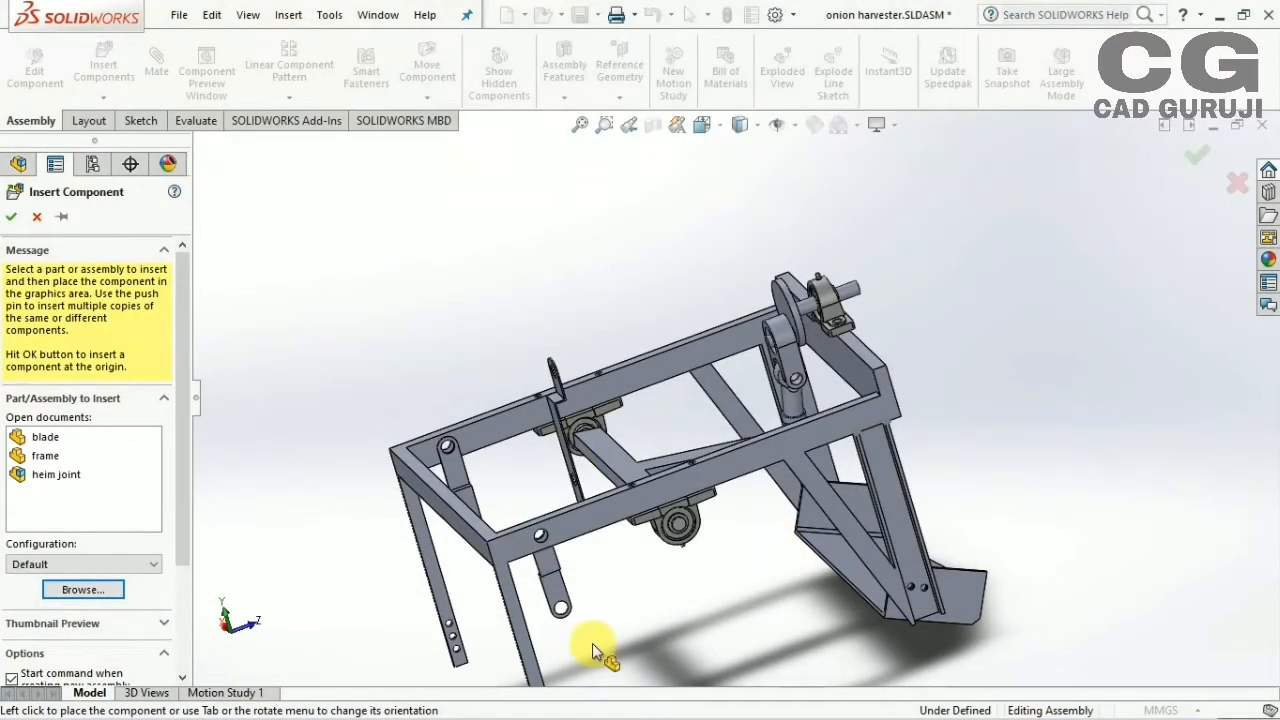
middle_click_drag(664, 485, 712, 412)
scroll(708, 412, "up", 2)
left_click(124, 66)
left_click(39, 216)
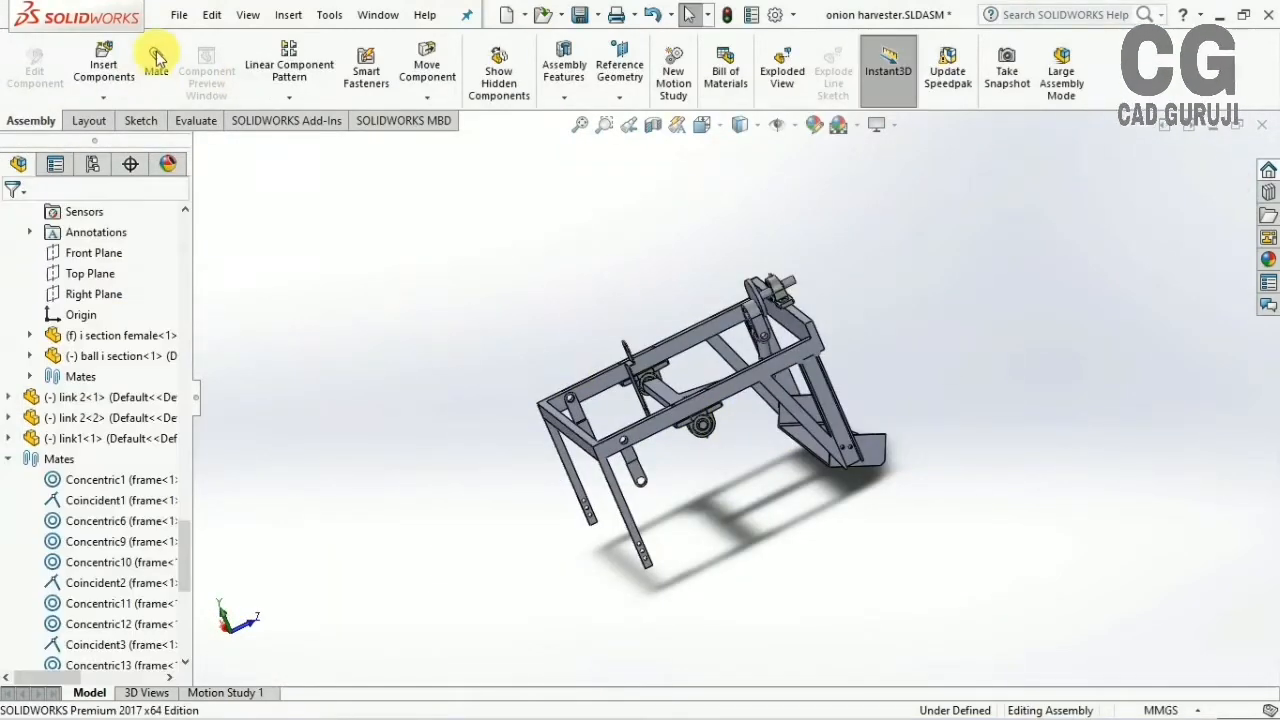
Add a concentric mate between link1's end hole and the cylindrical journal at one end of the oscillating shaft
scroll(620, 385, "down", 5)
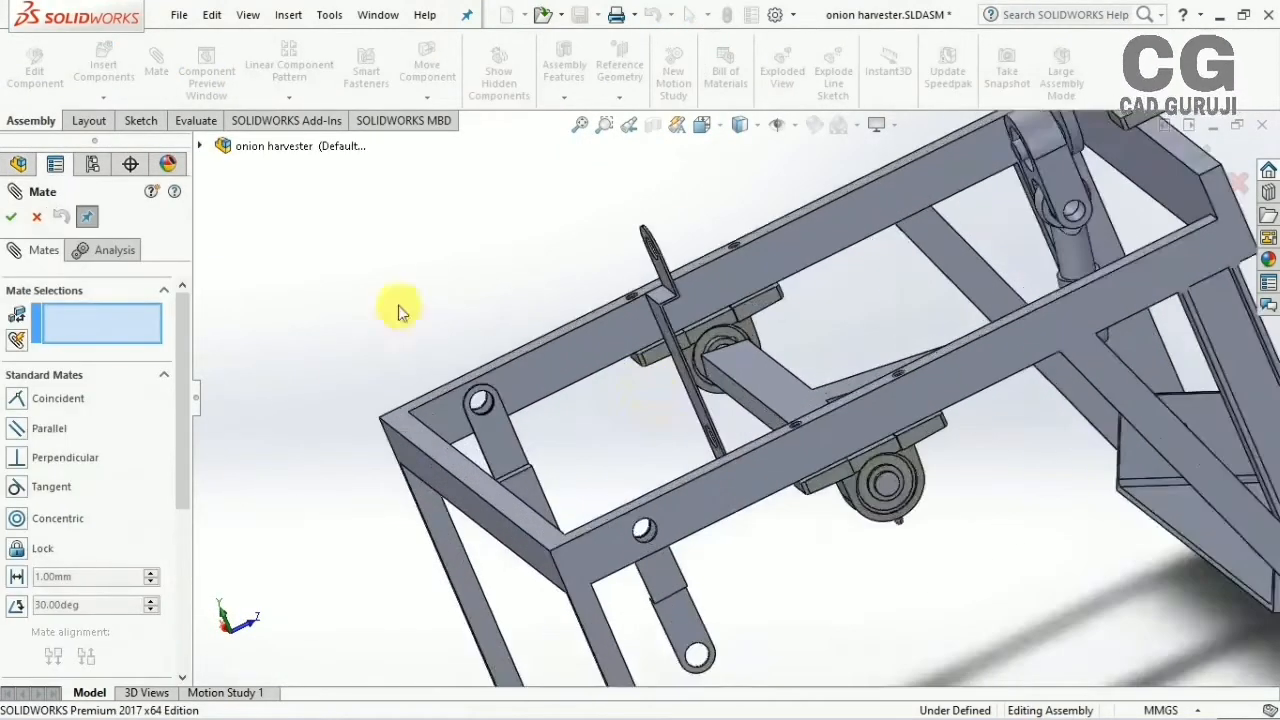
middle_click_drag(468, 390, 651, 371)
scroll(651, 371, "down", 3)
middle_click_drag(716, 234, 758, 425)
scroll(735, 435, "down", 4)
left_click(745, 330)
scroll(680, 212, "up", 5)
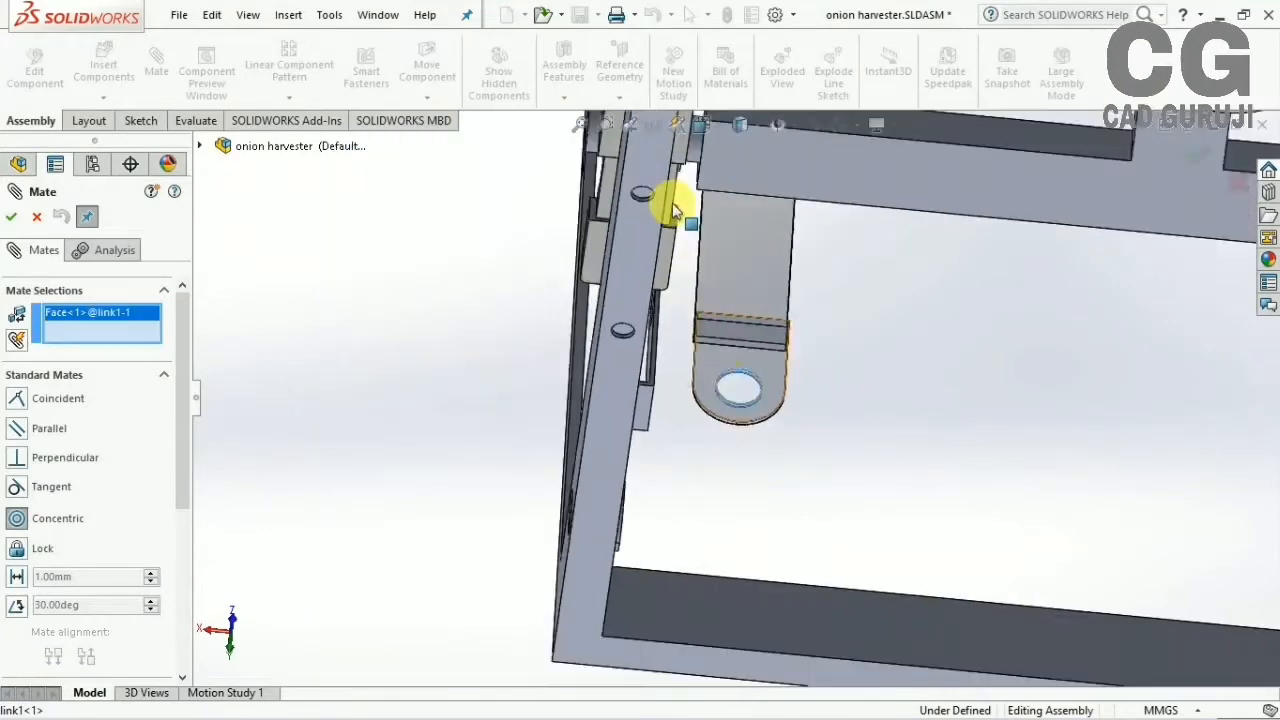
left_click(703, 192)
scroll(660, 343, "up", 3)
left_click(902, 317)
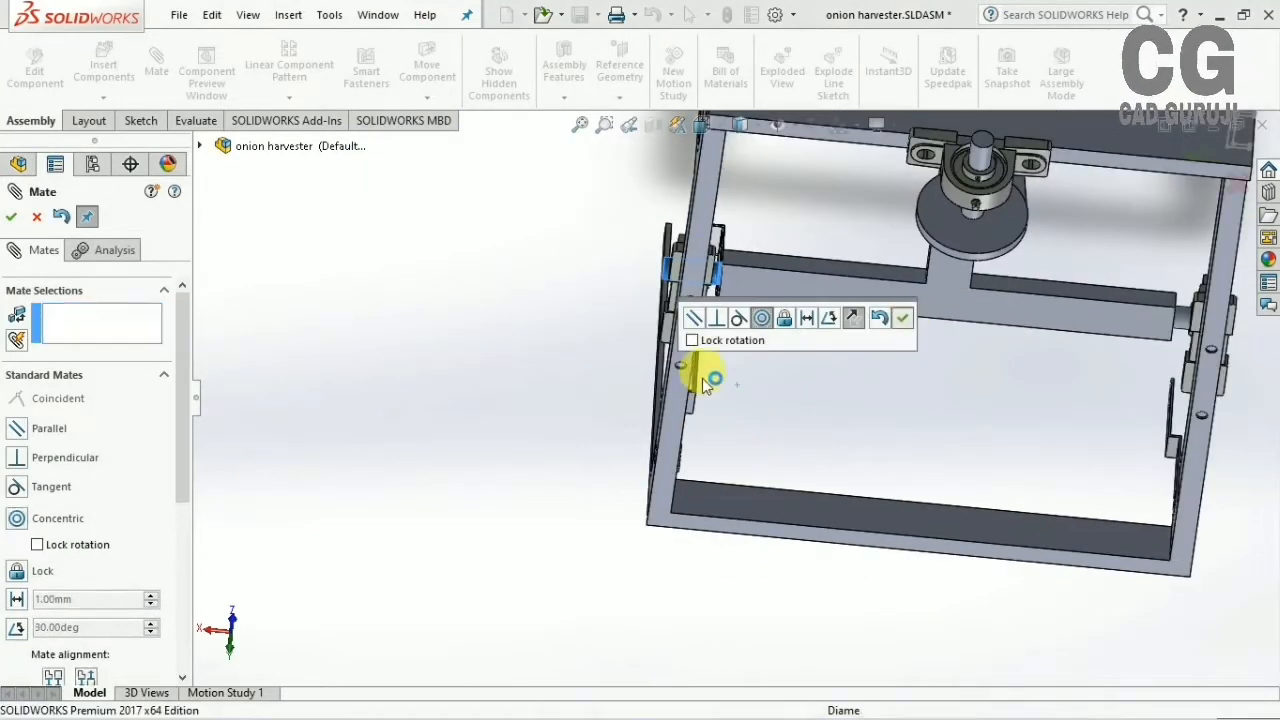
Add a coincident mate between link1's flat face and the adjoining end face of the oscillating shaft, then finish mating
scroll(666, 409, "down", 3)
middle_click_drag(666, 409, 745, 338)
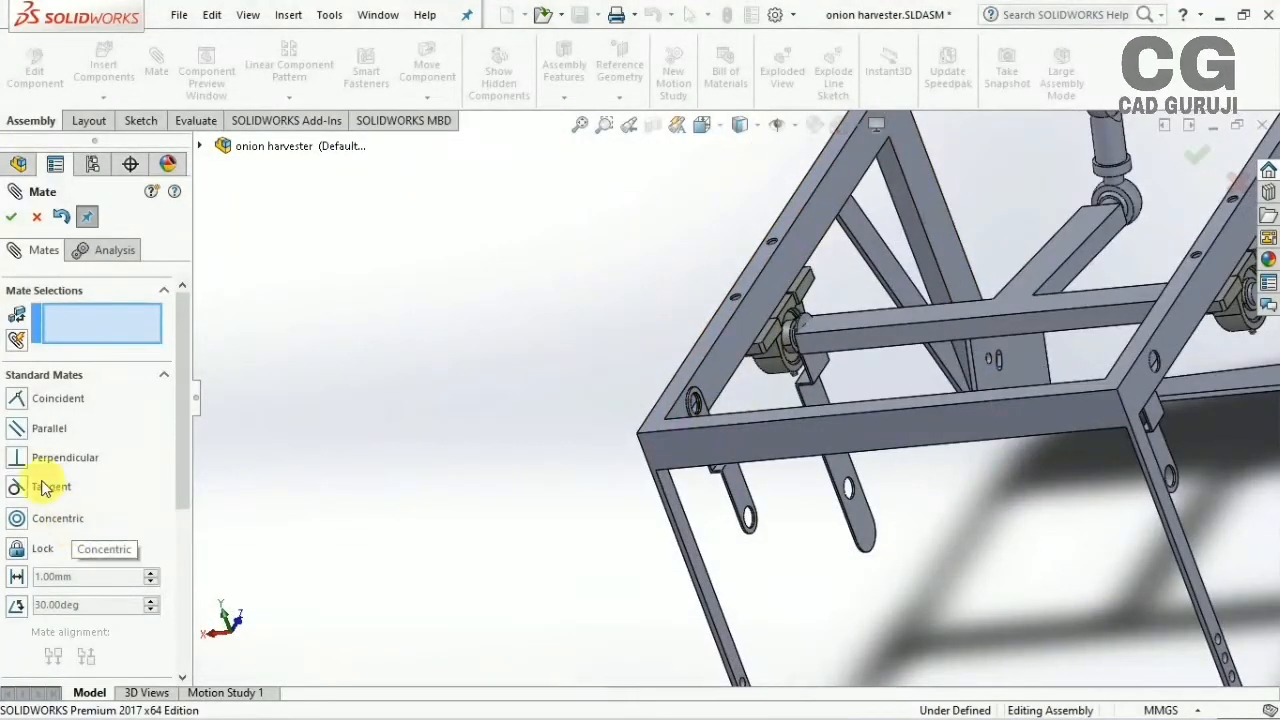
left_click(817, 368)
middle_click_drag(817, 368, 814, 329)
scroll(877, 416, "down", 5)
scroll(877, 416, "down", 10)
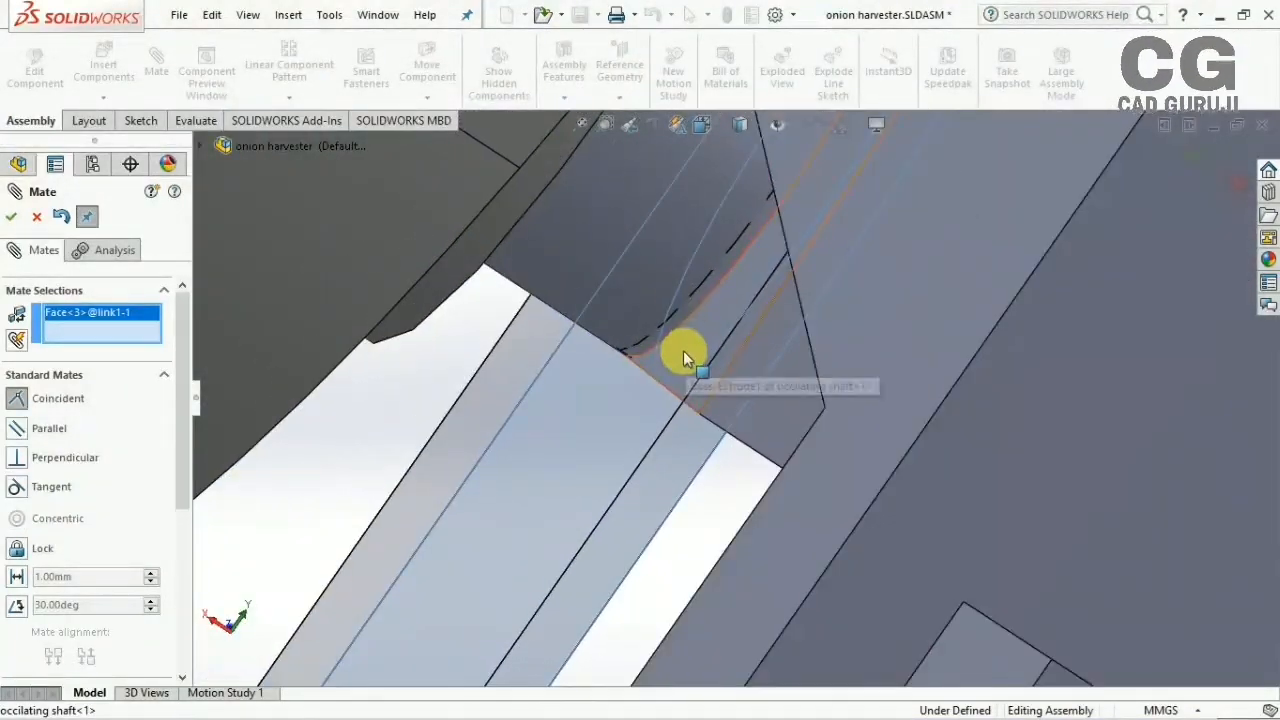
left_click(683, 354)
scroll(684, 356, "up", 4)
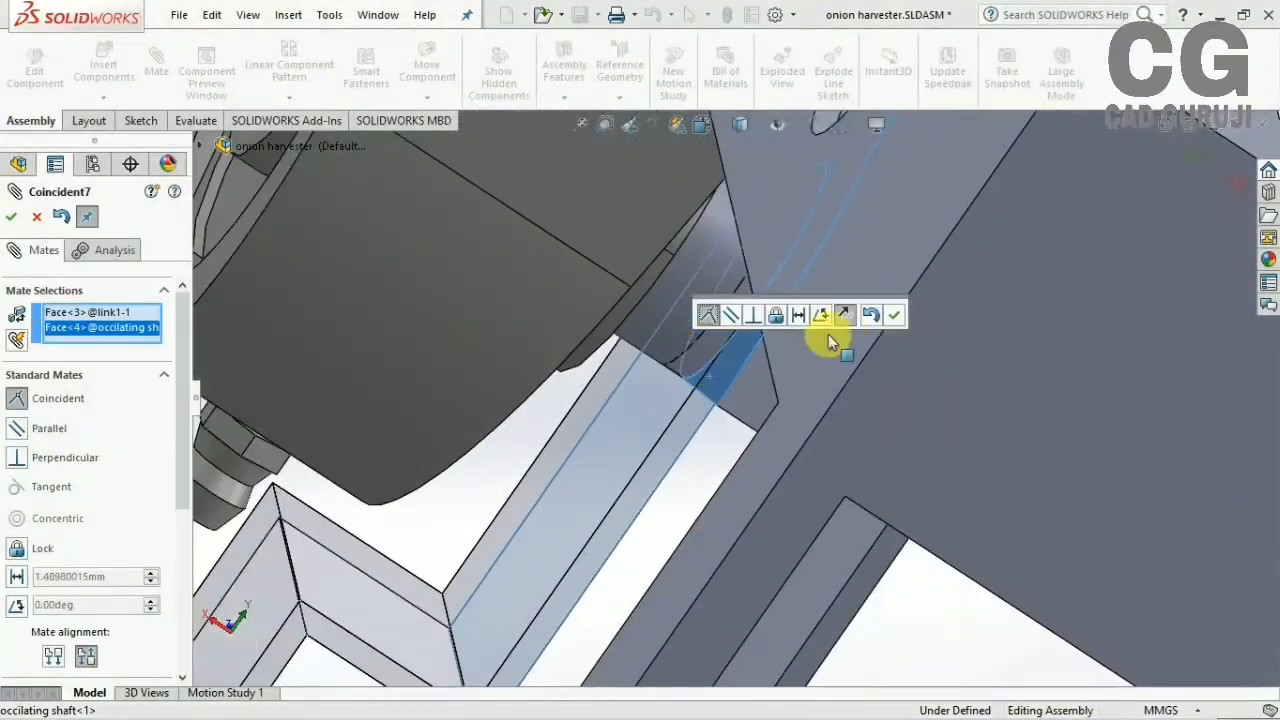
left_click(893, 316)
scroll(843, 358, "up", 7)
scroll(843, 368, "up", 8)
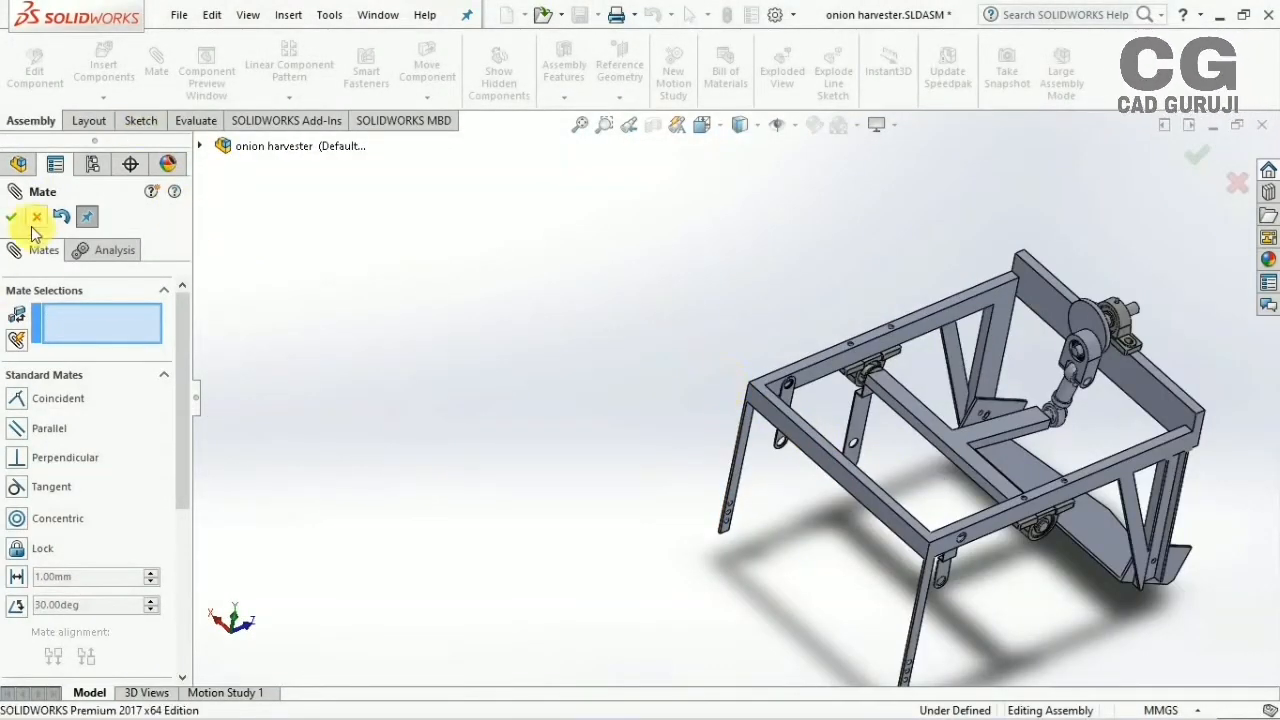
left_click(145, 76)
Insert a second link1 part and place it near the opposite end of the oscillating shaft
left_click(104, 68)
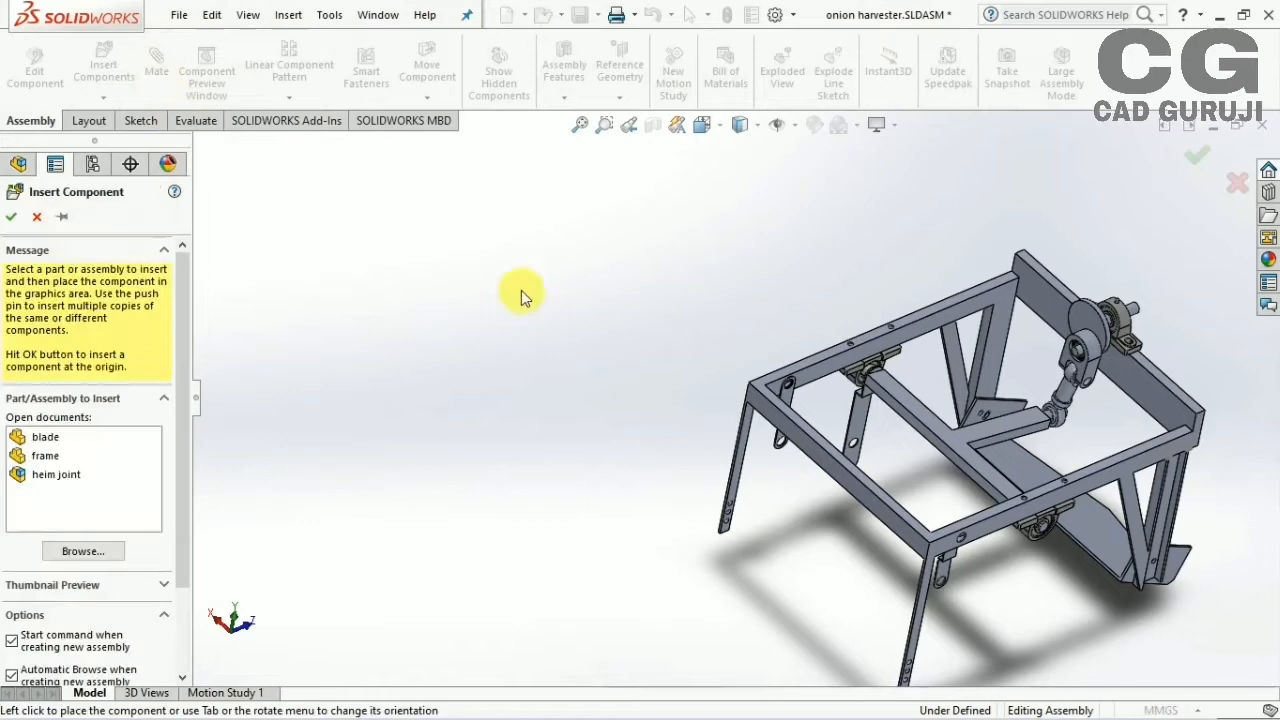
left_click(83, 551)
left_click(540, 354)
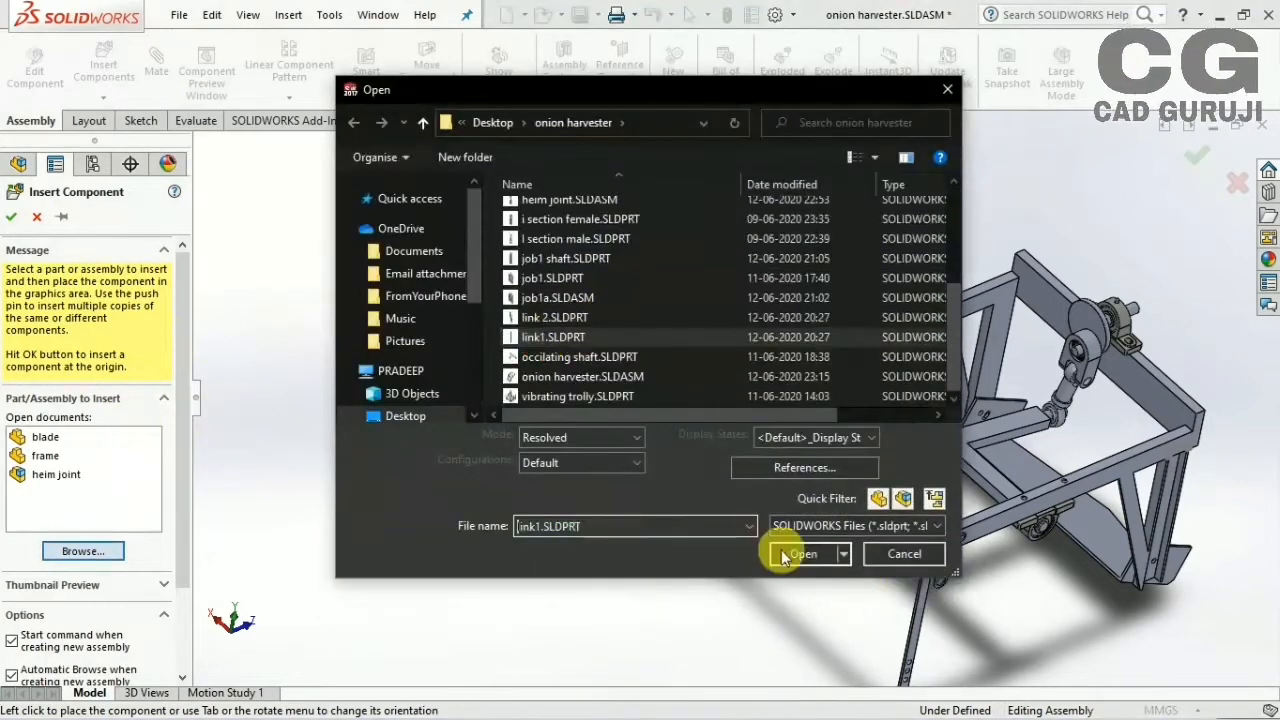
left_click(783, 551)
left_click(971, 486)
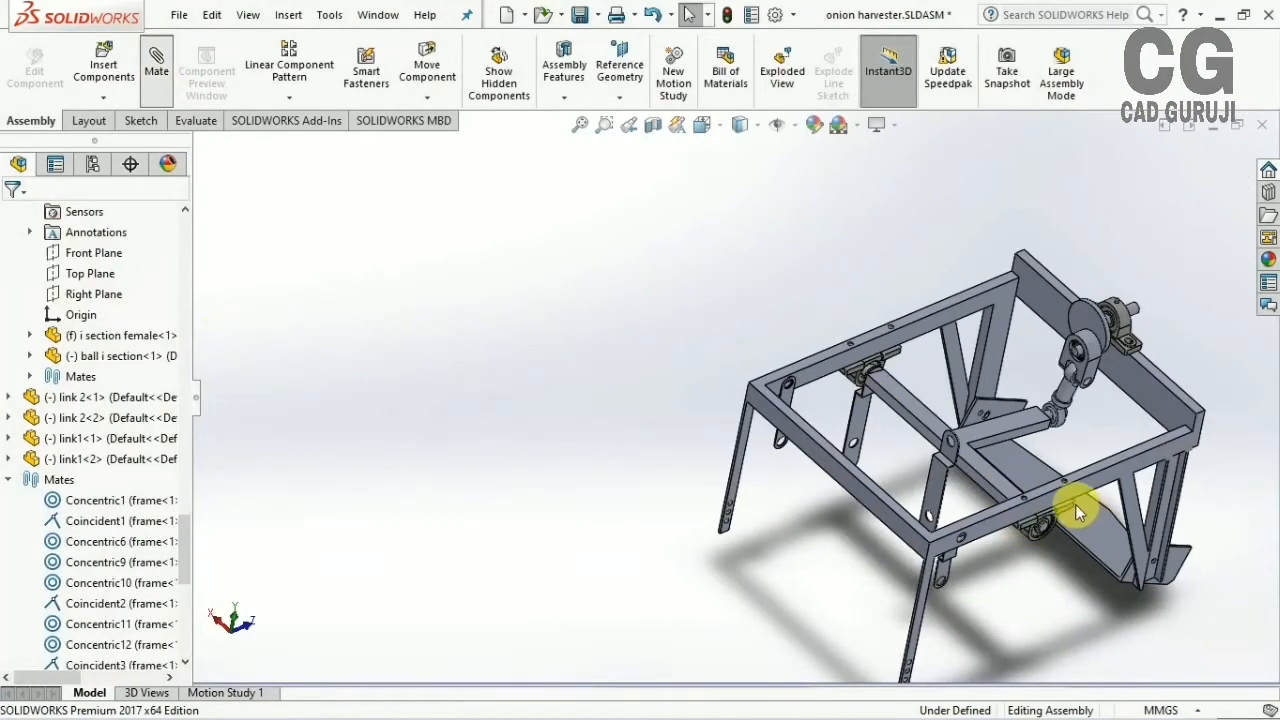
Add a concentric mate between the second link1's end hole and the oscillating shaft's journal on the opposite side
scroll(1075, 504, "down", 5)
scroll(694, 157, "down", 5)
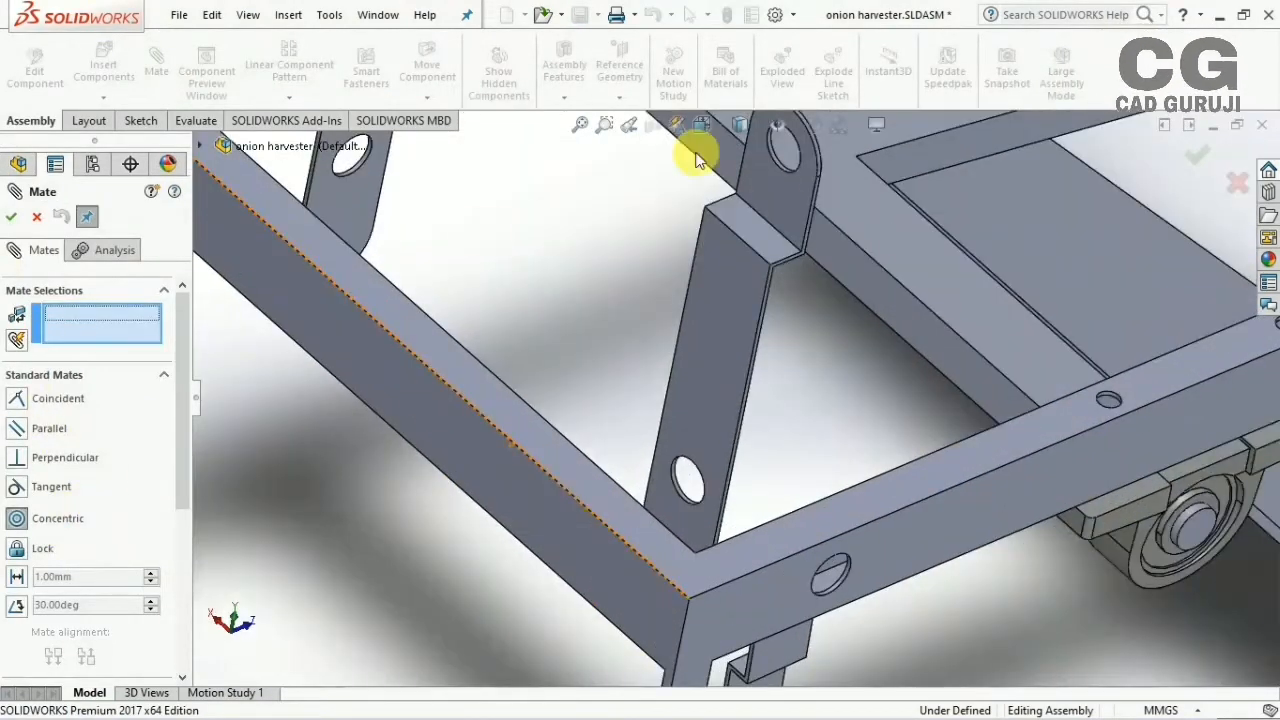
left_click(742, 387)
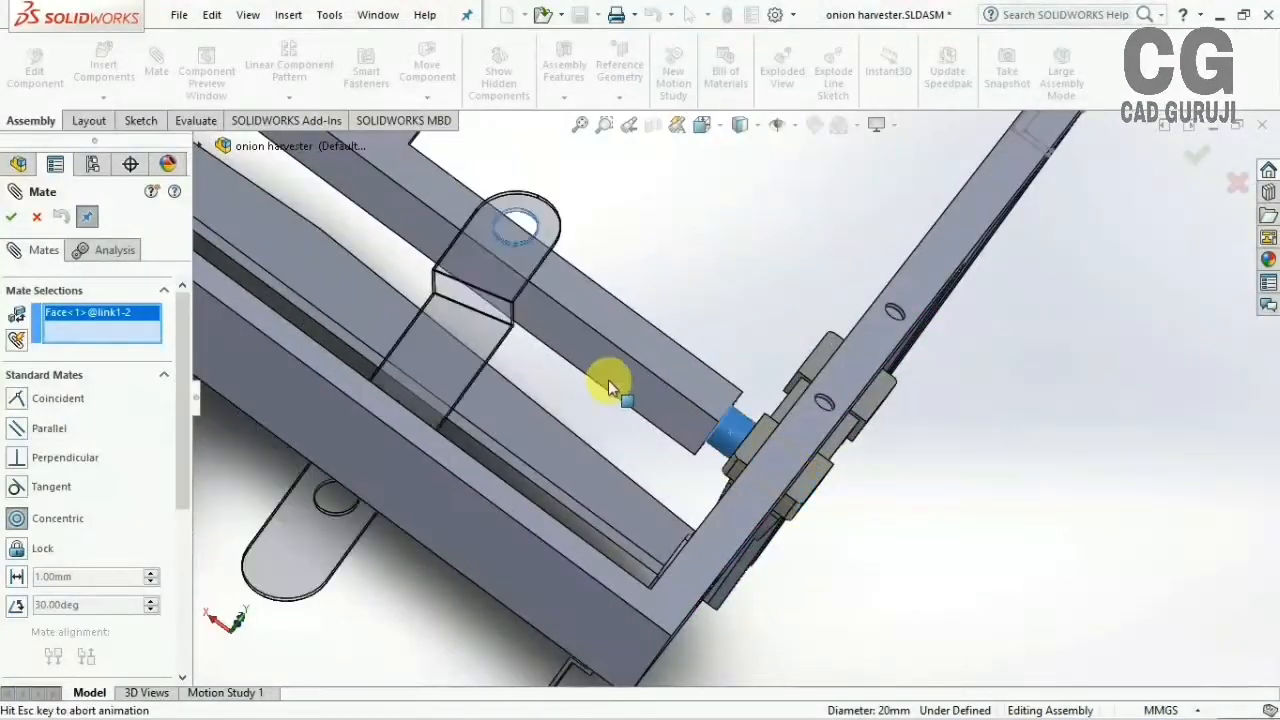
left_click(608, 382)
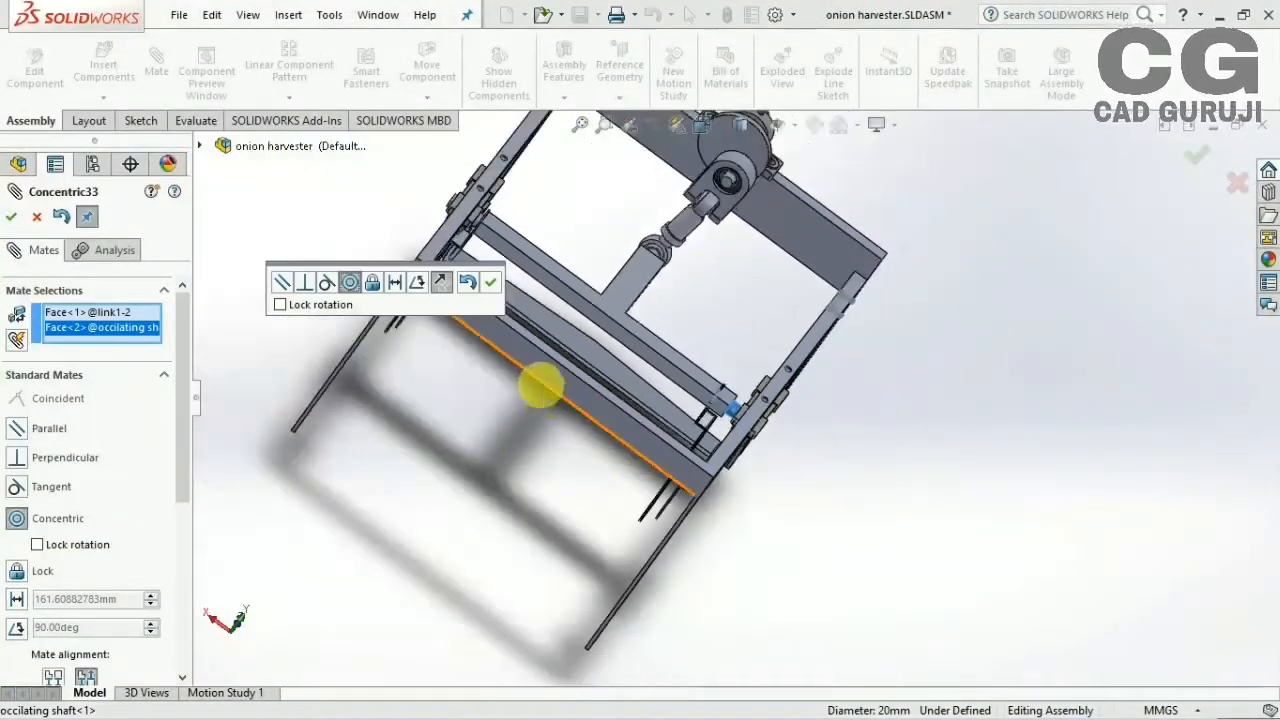
scroll(716, 286, "down", 5)
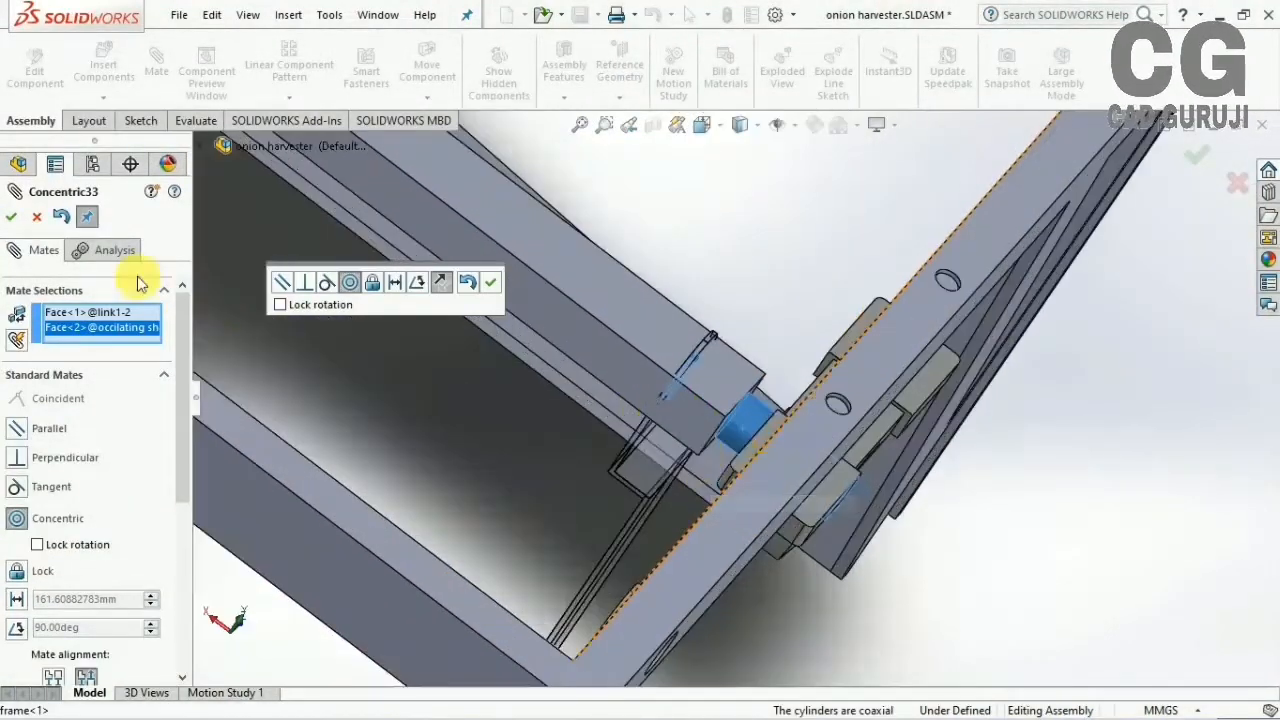
left_click(490, 282)
Add a coincident mate between the oscillating shaft's end face and the second link1's flat face, then finish mating
scroll(706, 423, "down", 5)
scroll(706, 423, "up", 5)
middle_click_drag(706, 423, 501, 277)
scroll(501, 277, "down", 2)
scroll(501, 277, "down", 4)
left_click(726, 356)
middle_click_drag(726, 356, 598, 388)
left_click(545, 338)
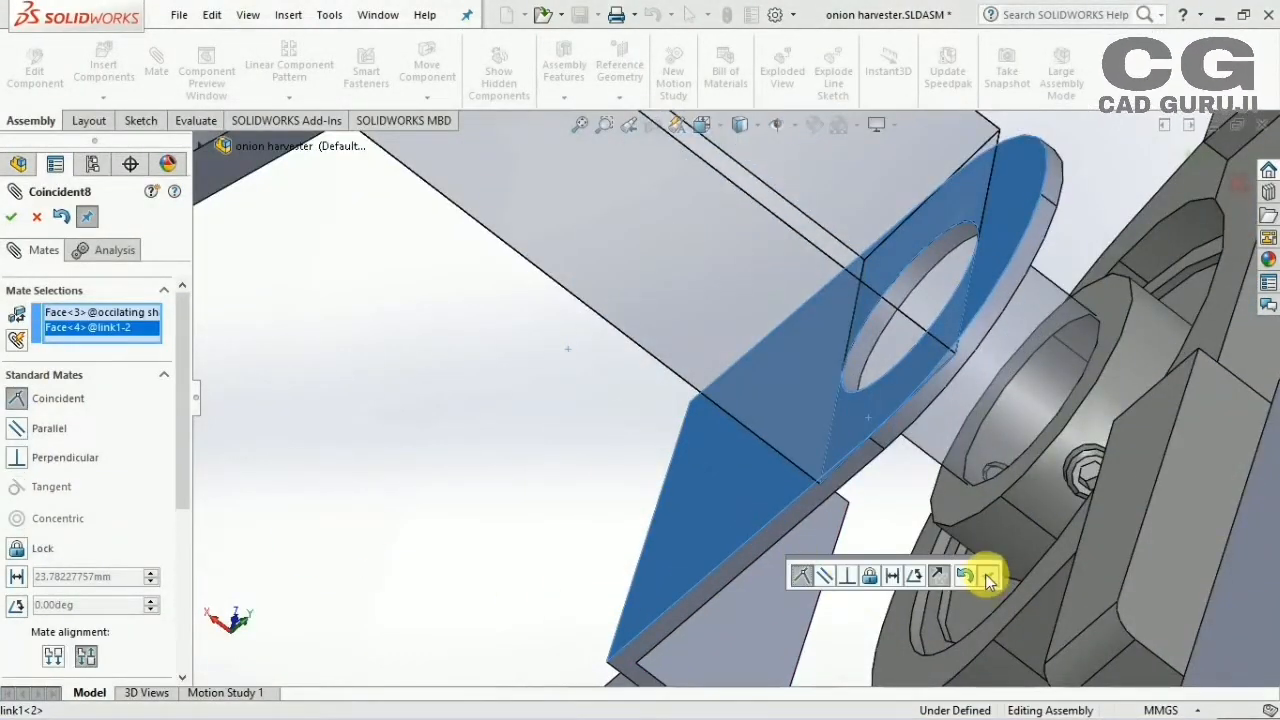
left_click(988, 580)
scroll(866, 514, "up", 10)
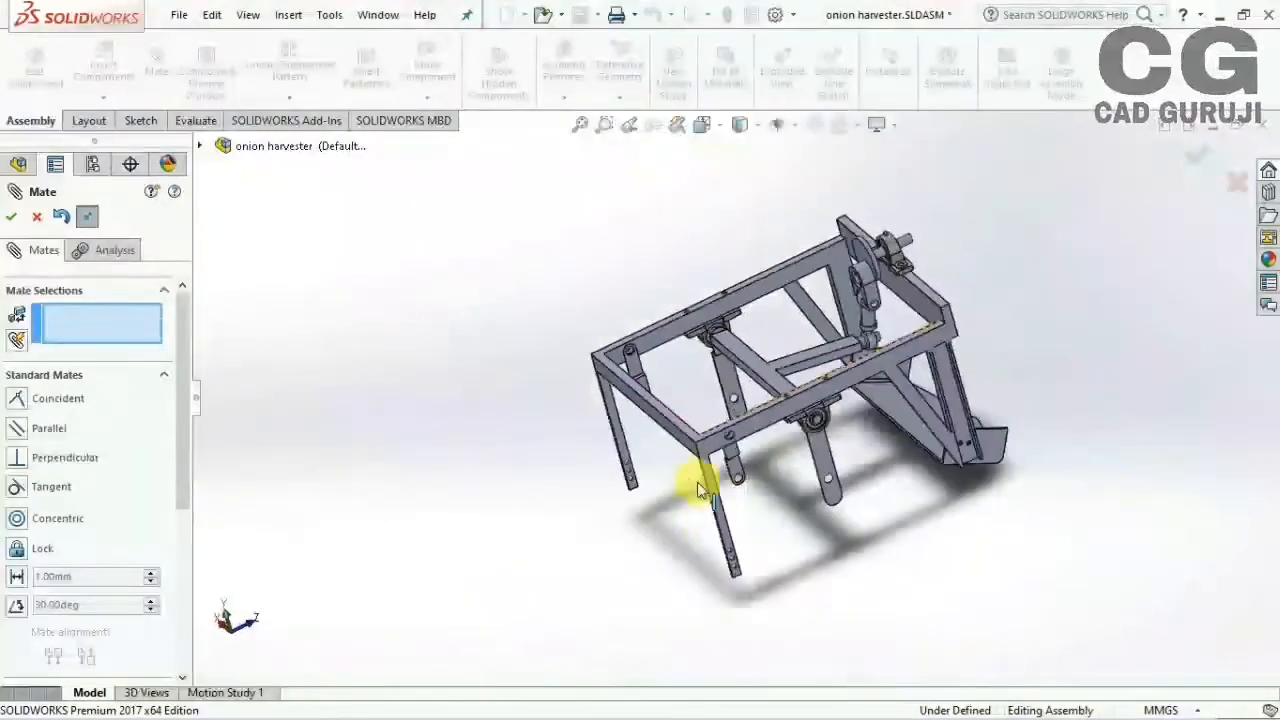
middle_click_drag(700, 490, 705, 592)
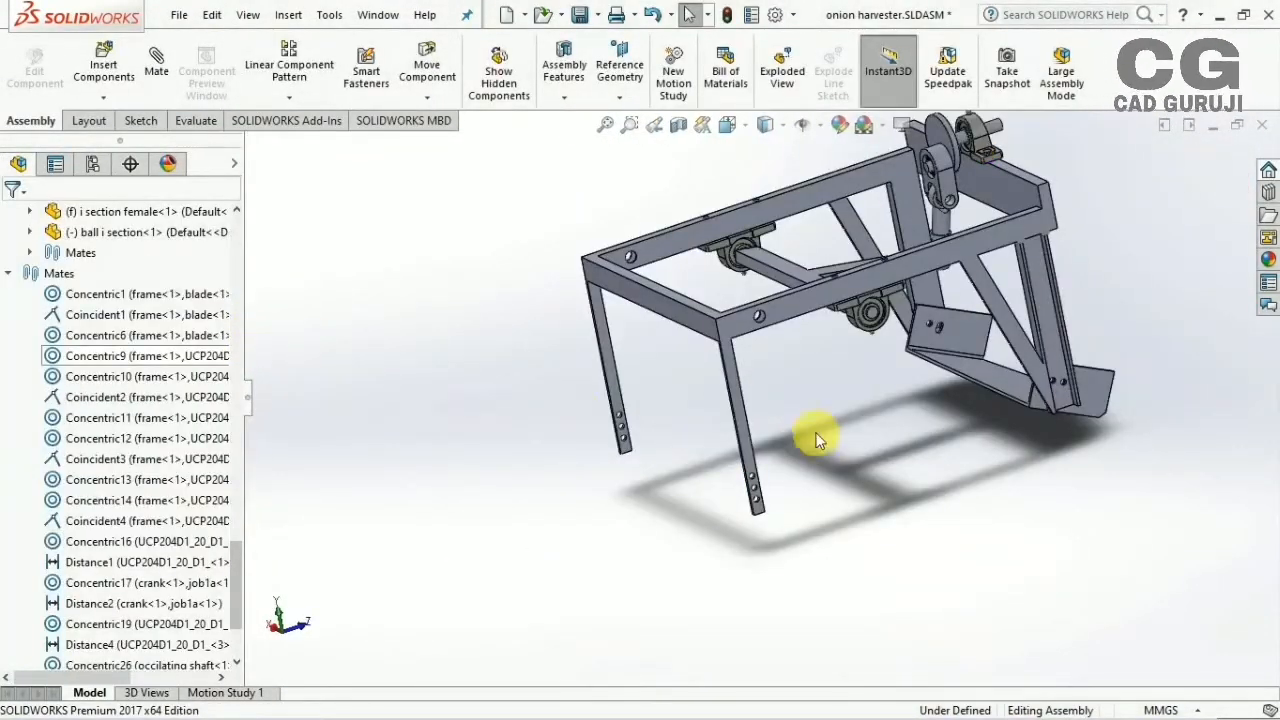
Insert a link1 part and place it inside the open end of the frame, near the side rails' pivot holes
middle_click_drag(816, 440, 715, 430)
left_click(130, 50)
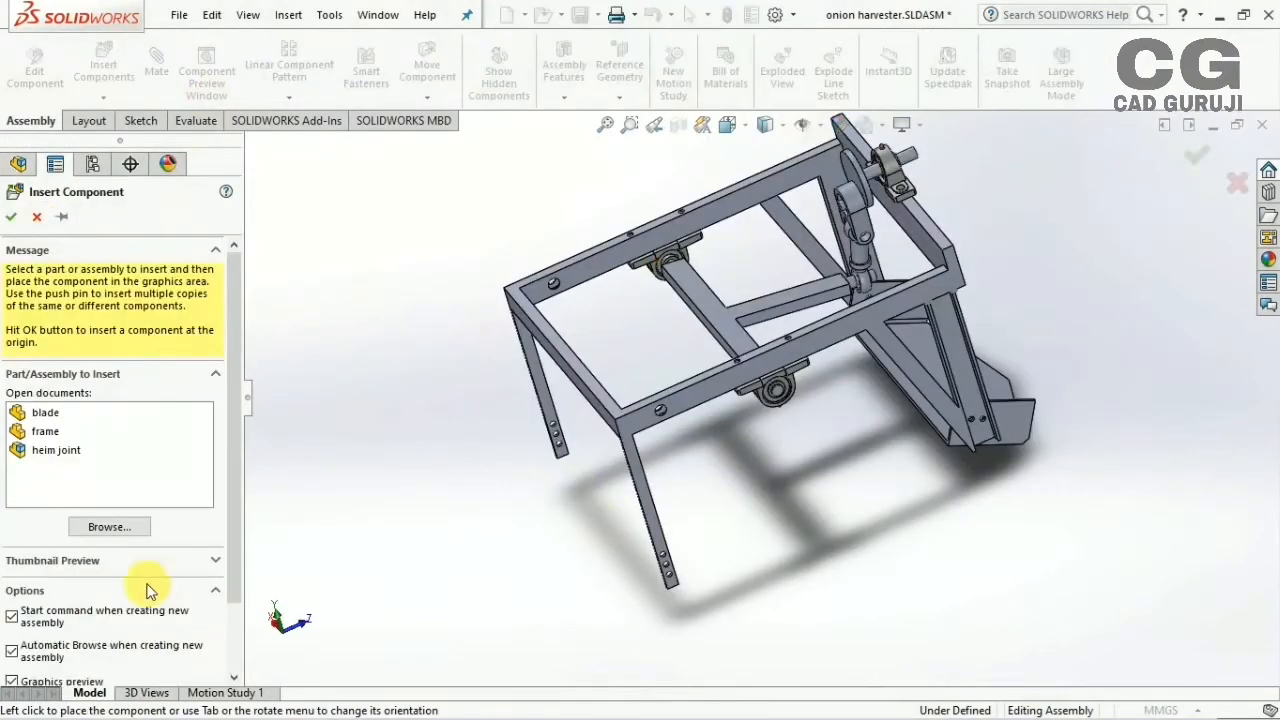
left_click(137, 534)
scroll(620, 300, "down", 3)
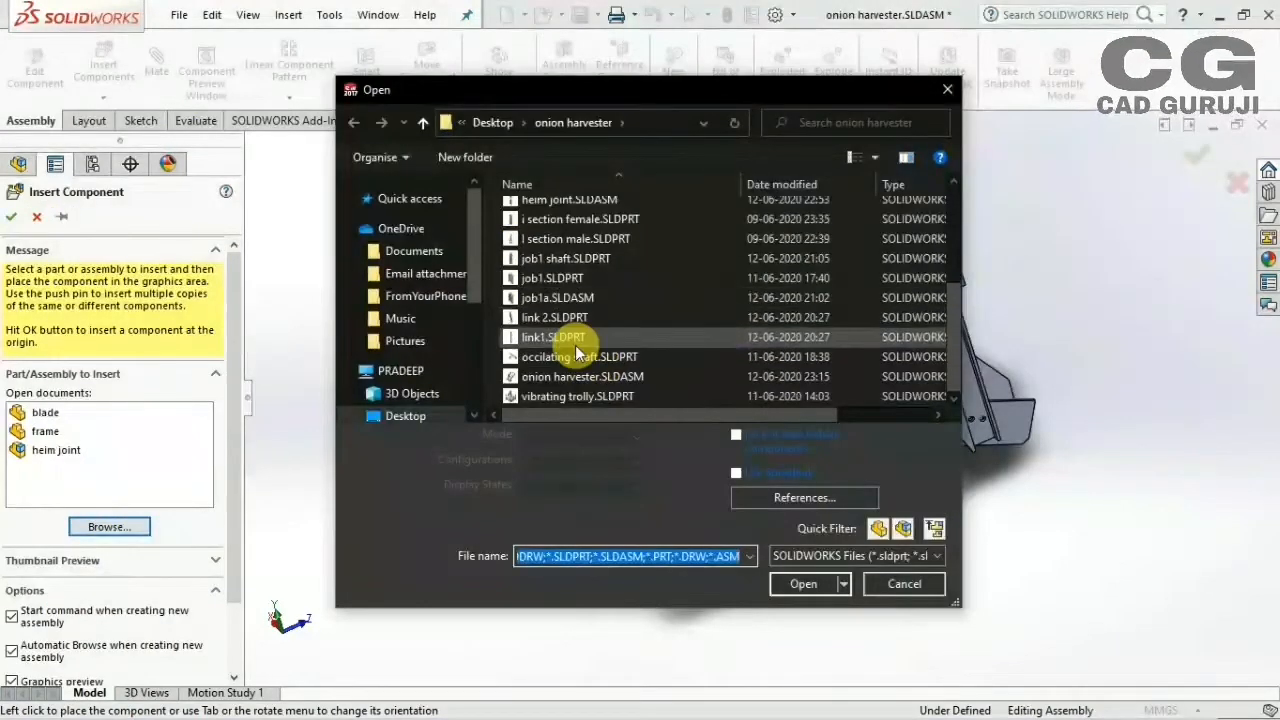
left_click(560, 334)
left_click(810, 578)
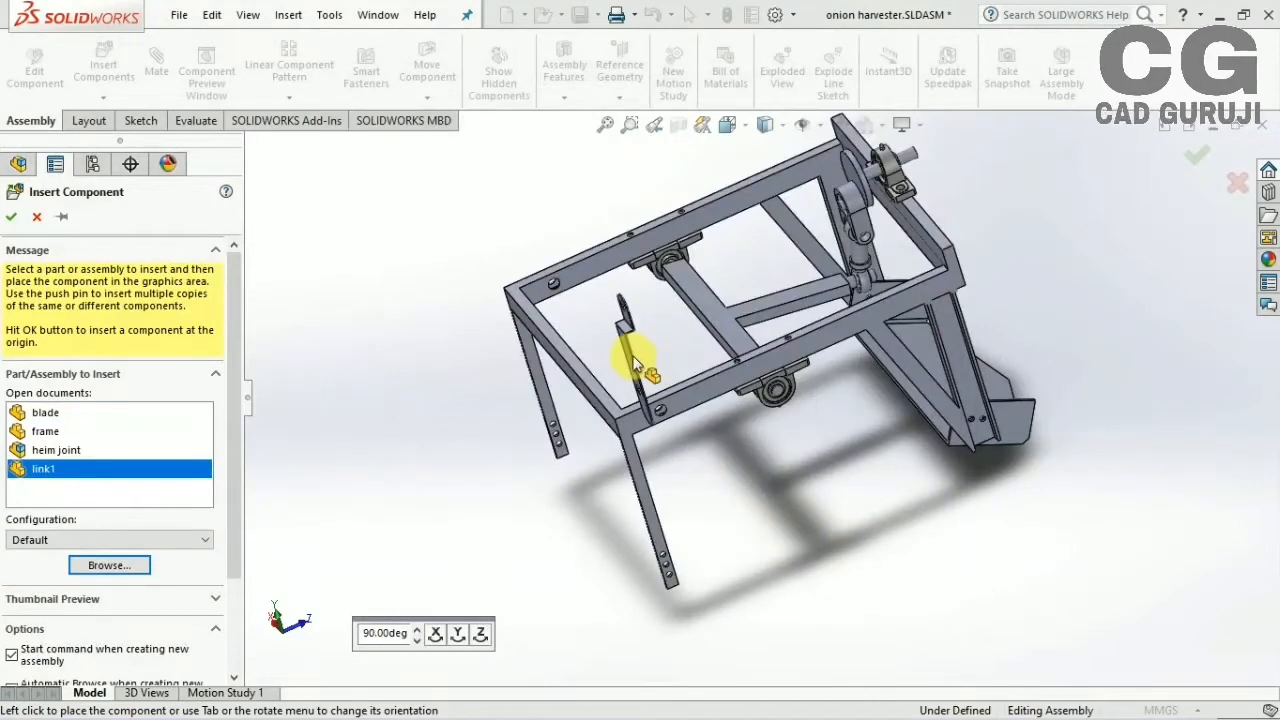
middle_click_drag(656, 425, 700, 400)
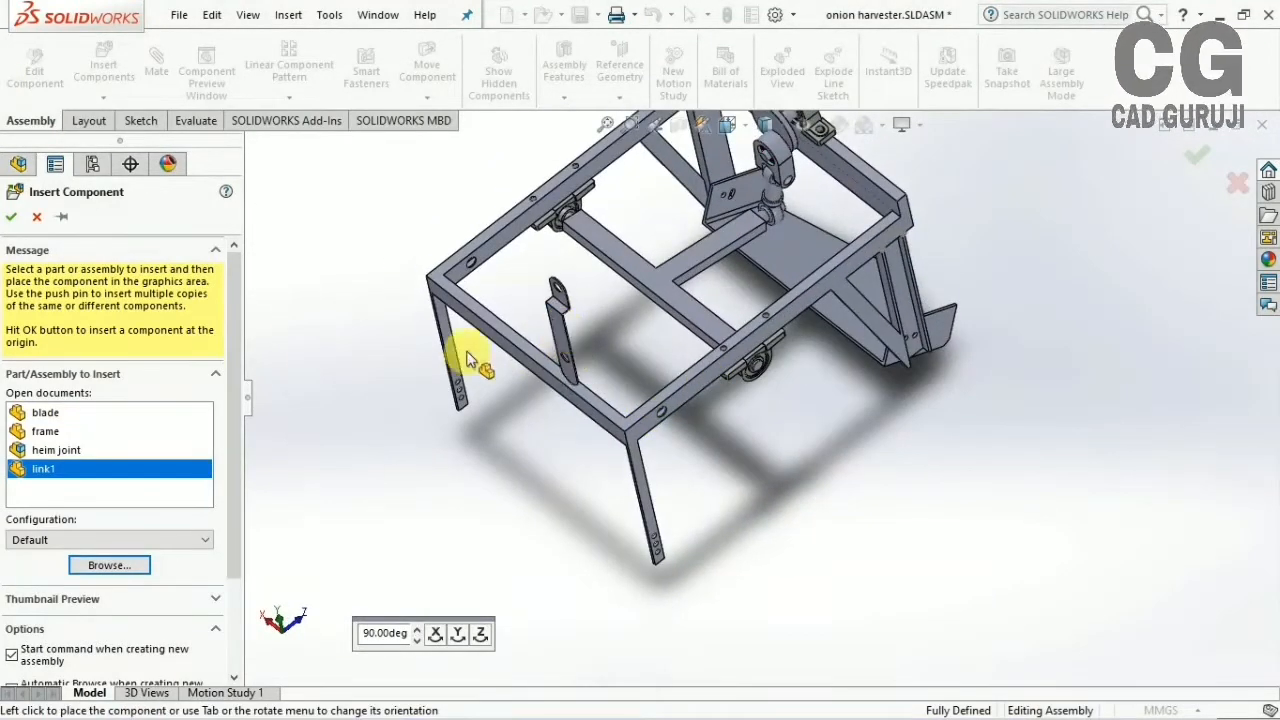
Add a concentric mate between link1's end hole and the pivot hole in the nearer side rail of the frame
left_click(163, 72)
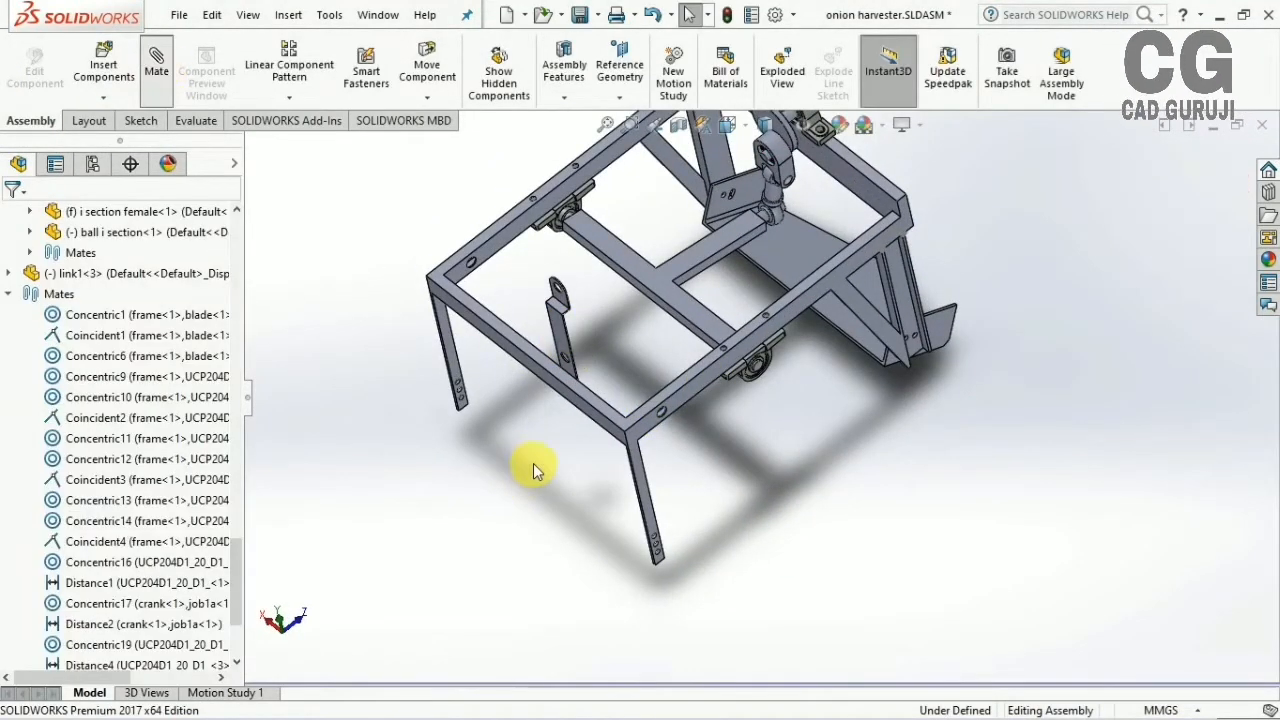
scroll(600, 330, "down", 10)
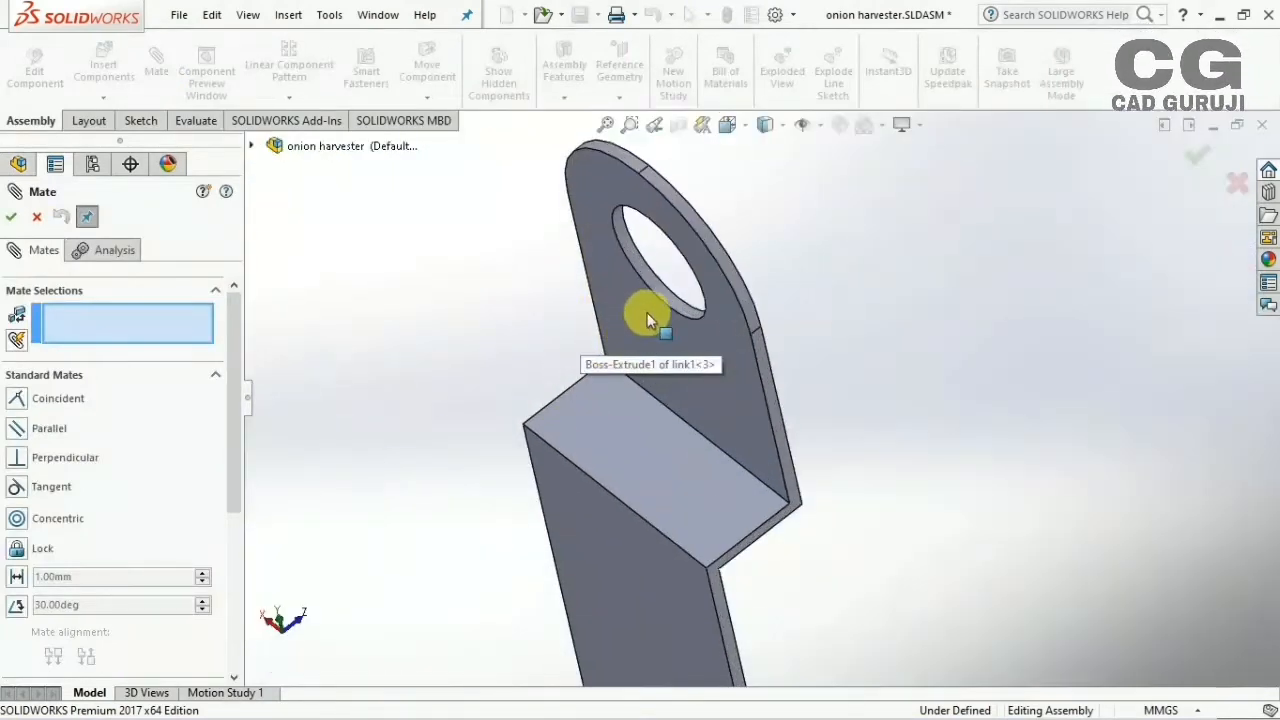
left_click(647, 320)
scroll(846, 434, "up", 5)
scroll(880, 540, "down", 8)
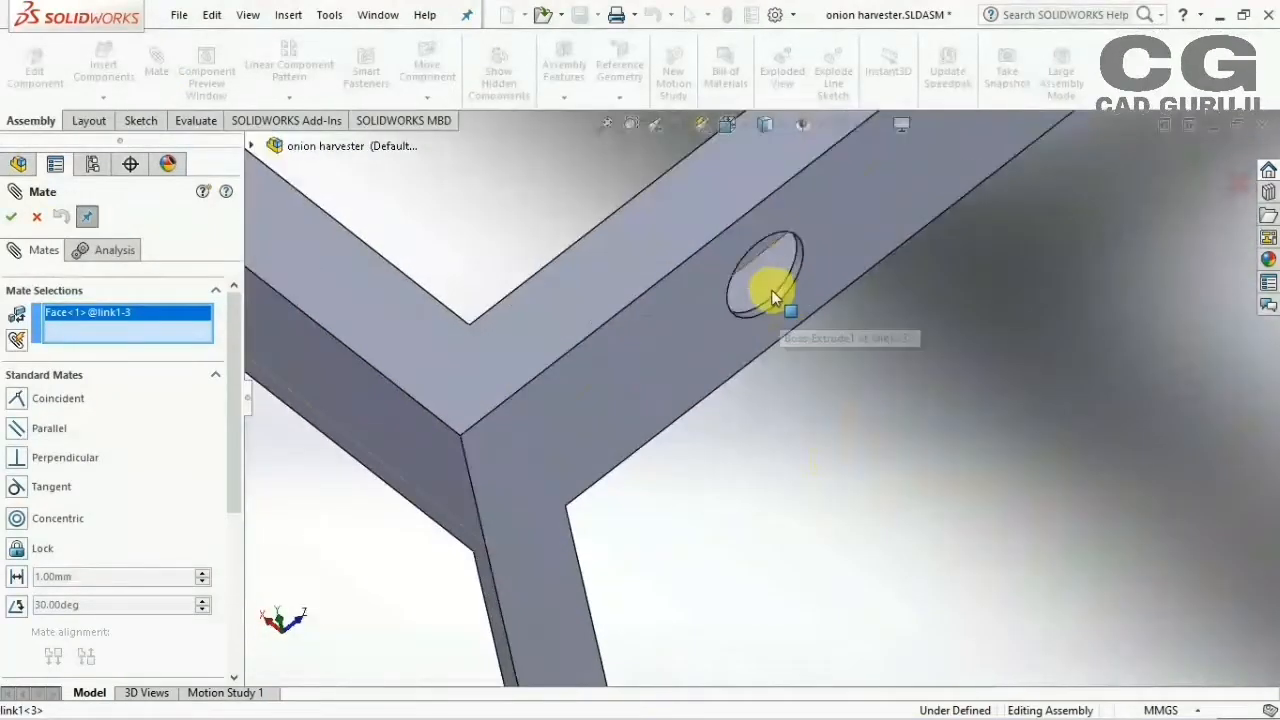
left_click(774, 298)
scroll(730, 325, "up", 4)
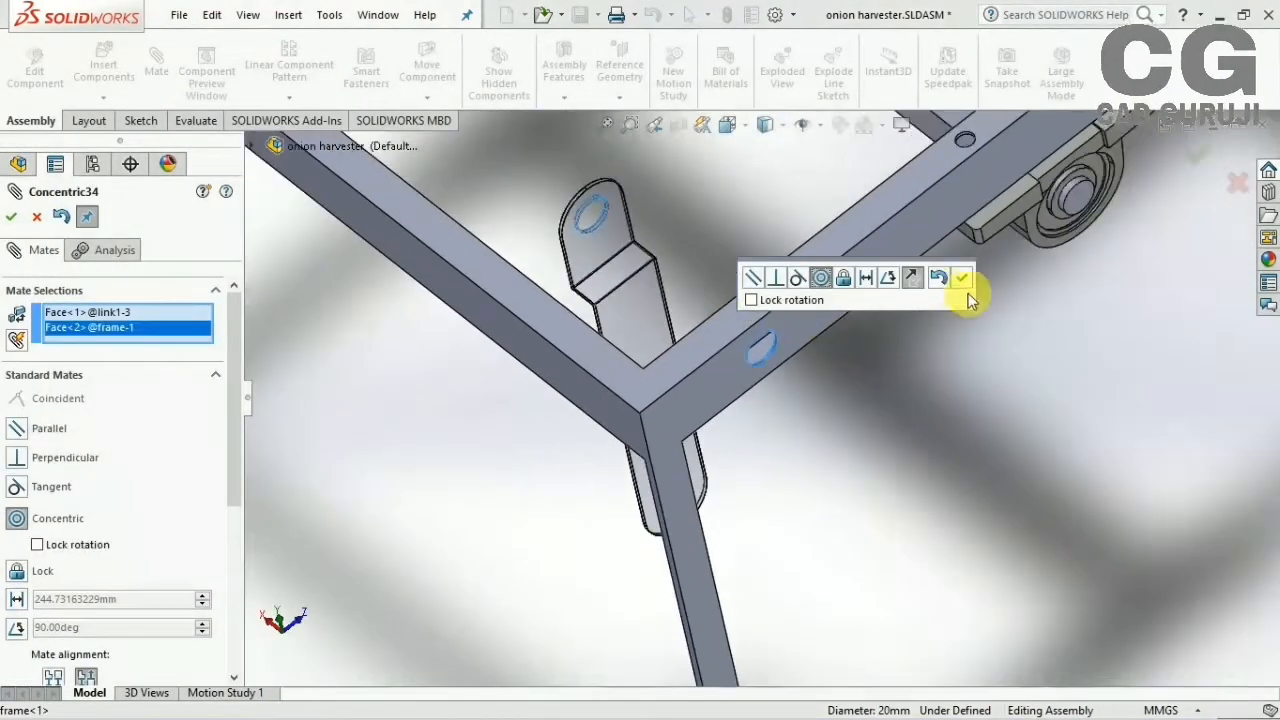
left_click(962, 281)
Add a coincident mate between the side rail's face and link1's flat face, then finish mating
scroll(400, 446, "down", 2)
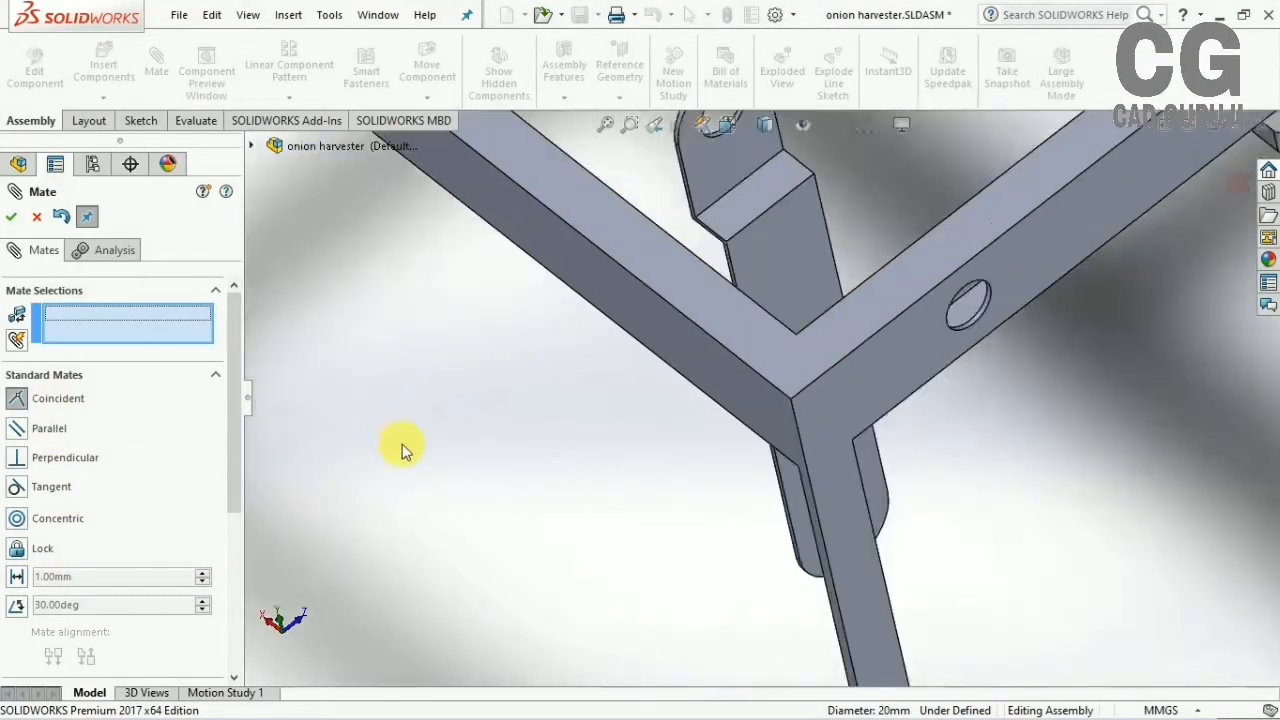
scroll(610, 430, "up", 6)
left_click(738, 368)
middle_click_drag(617, 429, 708, 315)
left_click(719, 376)
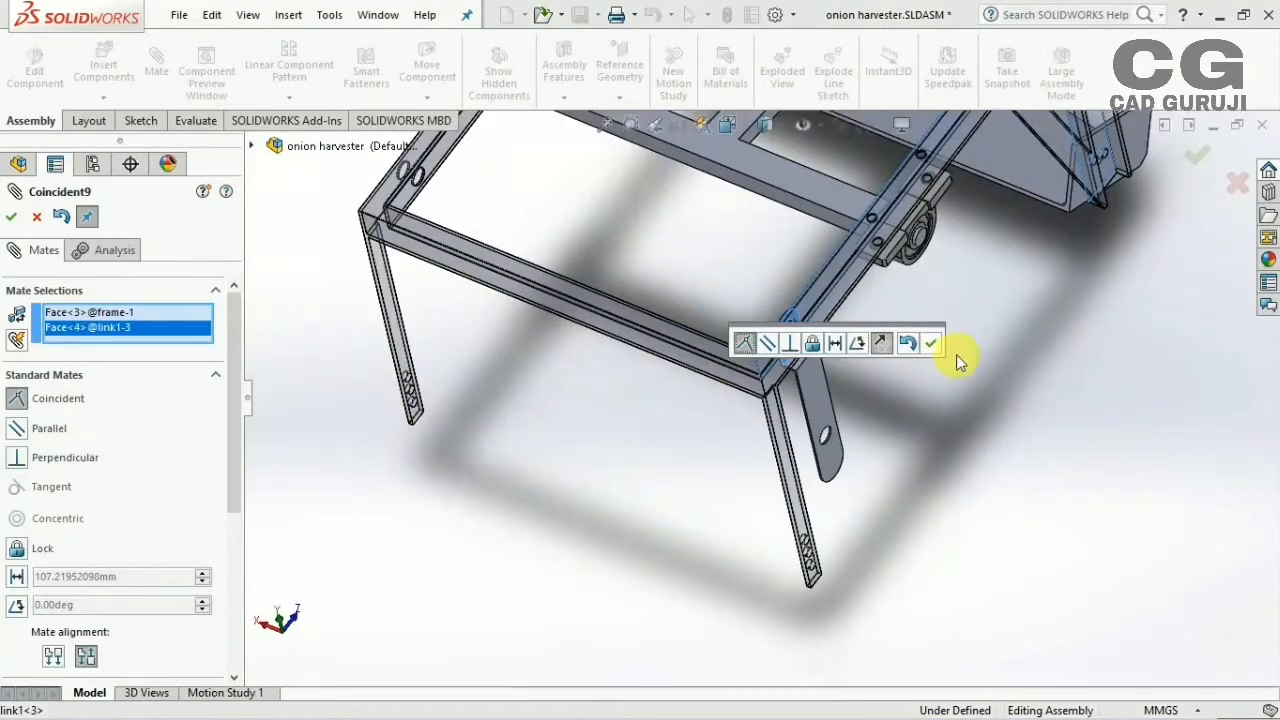
left_click(928, 344)
key("Escape")
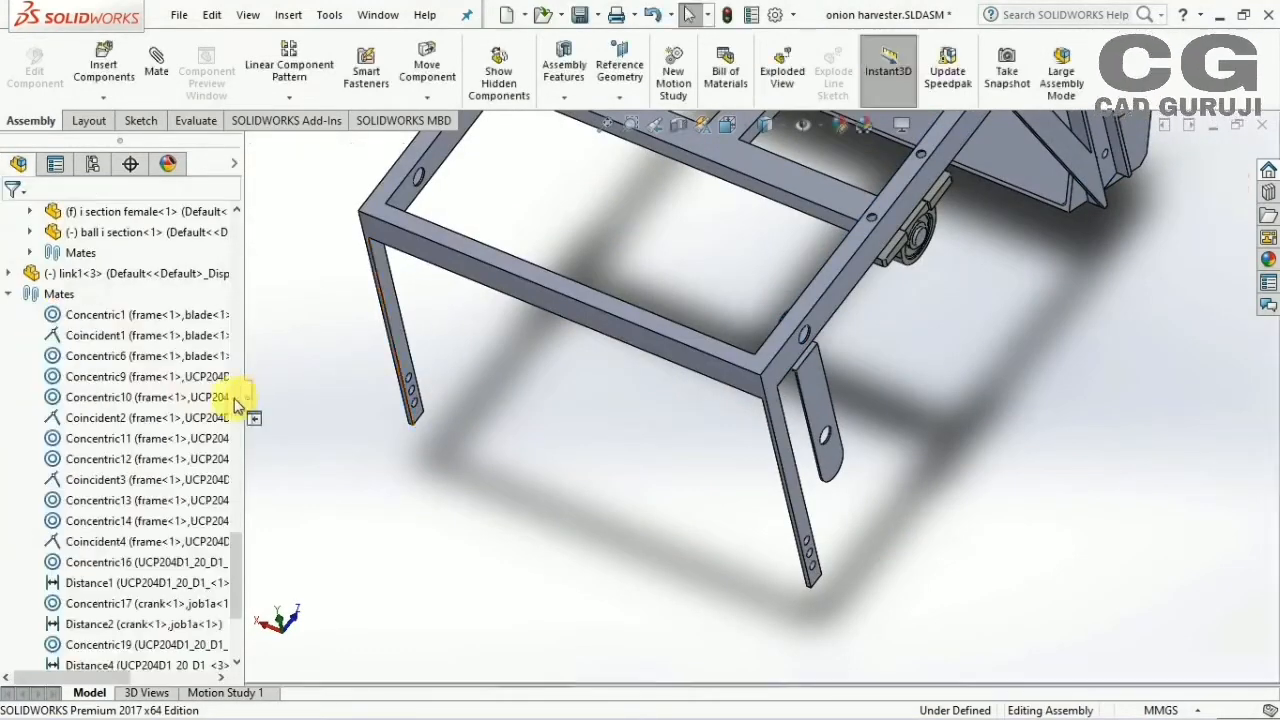
Insert another link1 part for the pivot hole in the opposite side rail
scroll(553, 375, "up", 3)
left_click(105, 80)
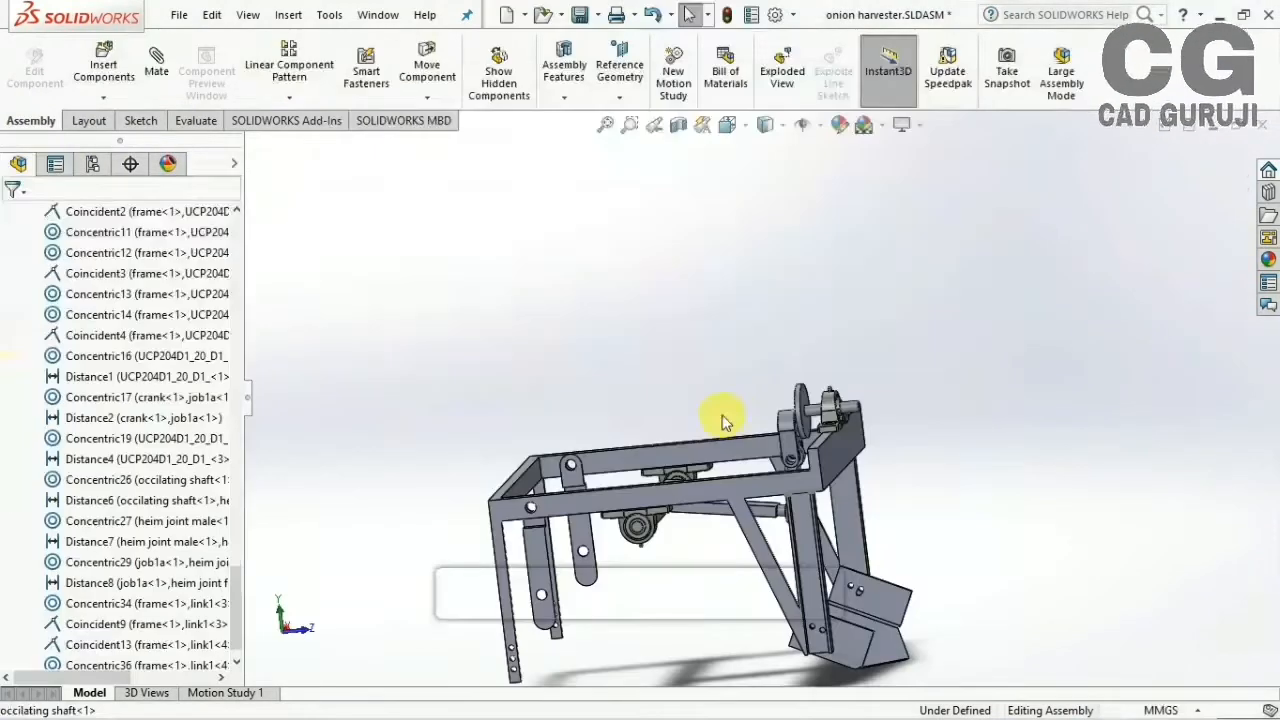
middle_click_drag(724, 429, 843, 403)
scroll(843, 405, "up", 3)
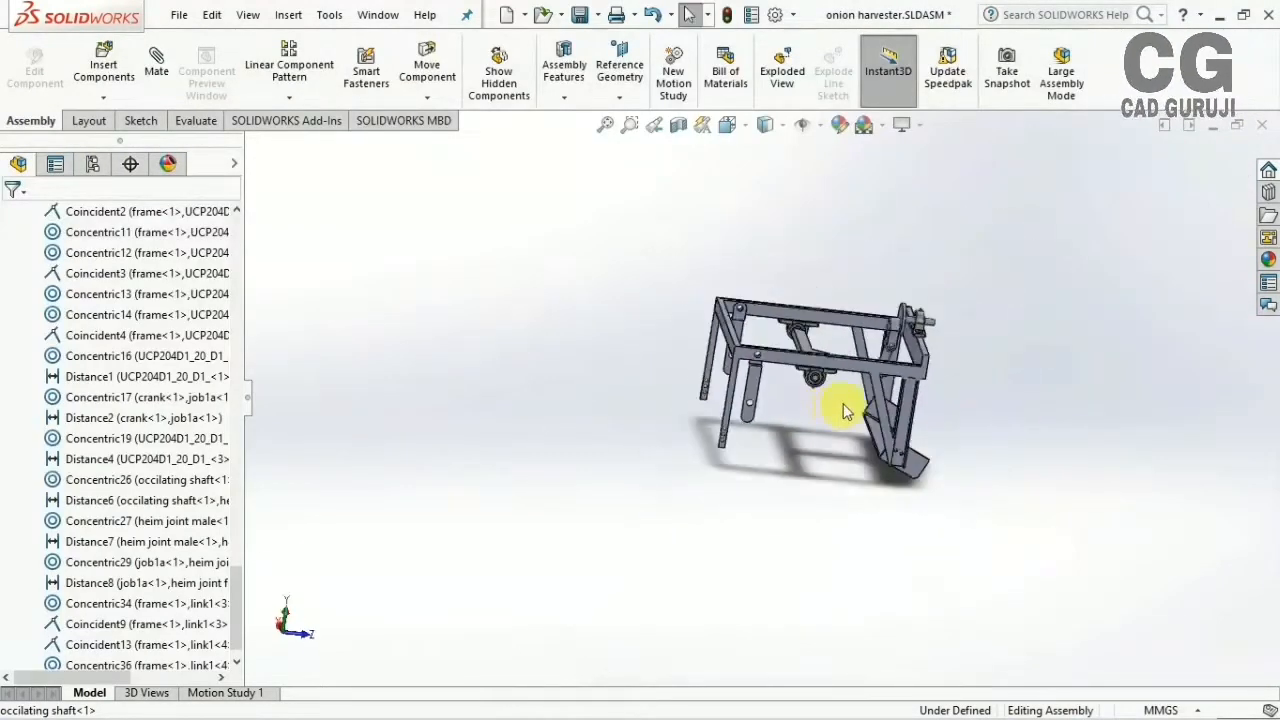
Insert a link 2 part and place it just below the bearing on the near side rail of the frame
scroll(811, 319, "down", 4)
scroll(811, 319, "up", 1)
middle_click_drag(811, 322, 748, 440)
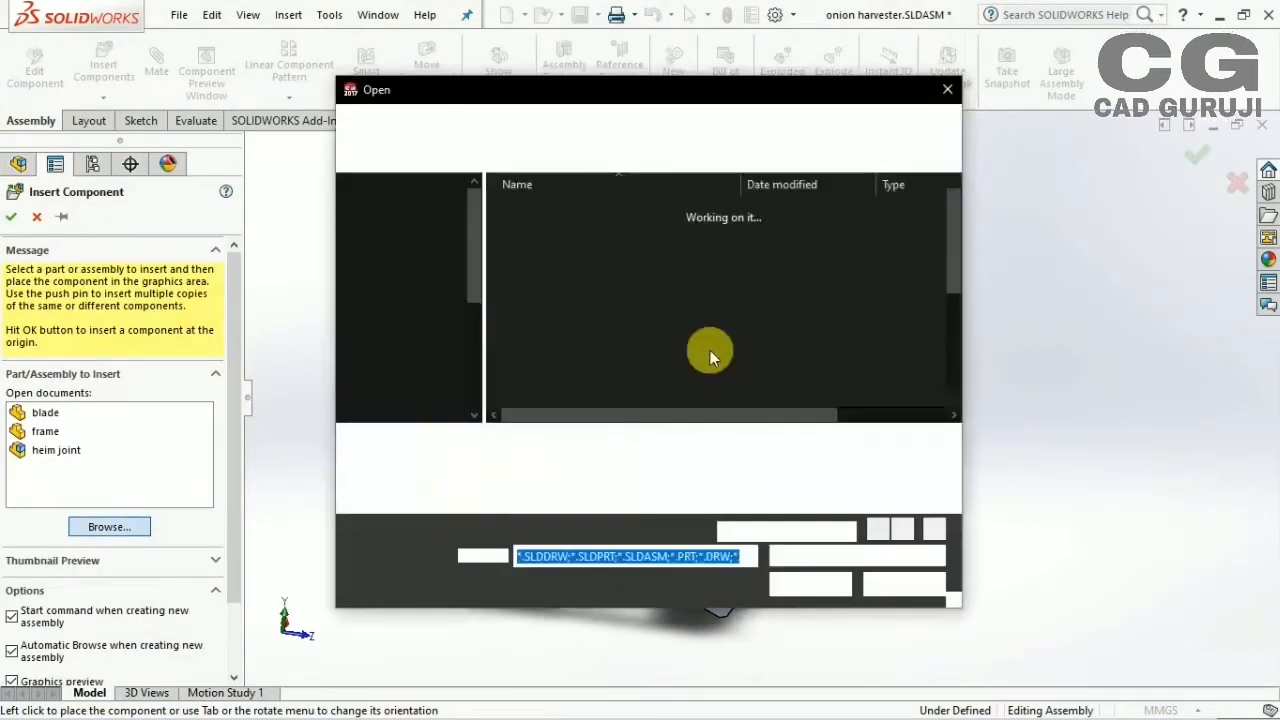
left_click(555, 297)
left_click(547, 318)
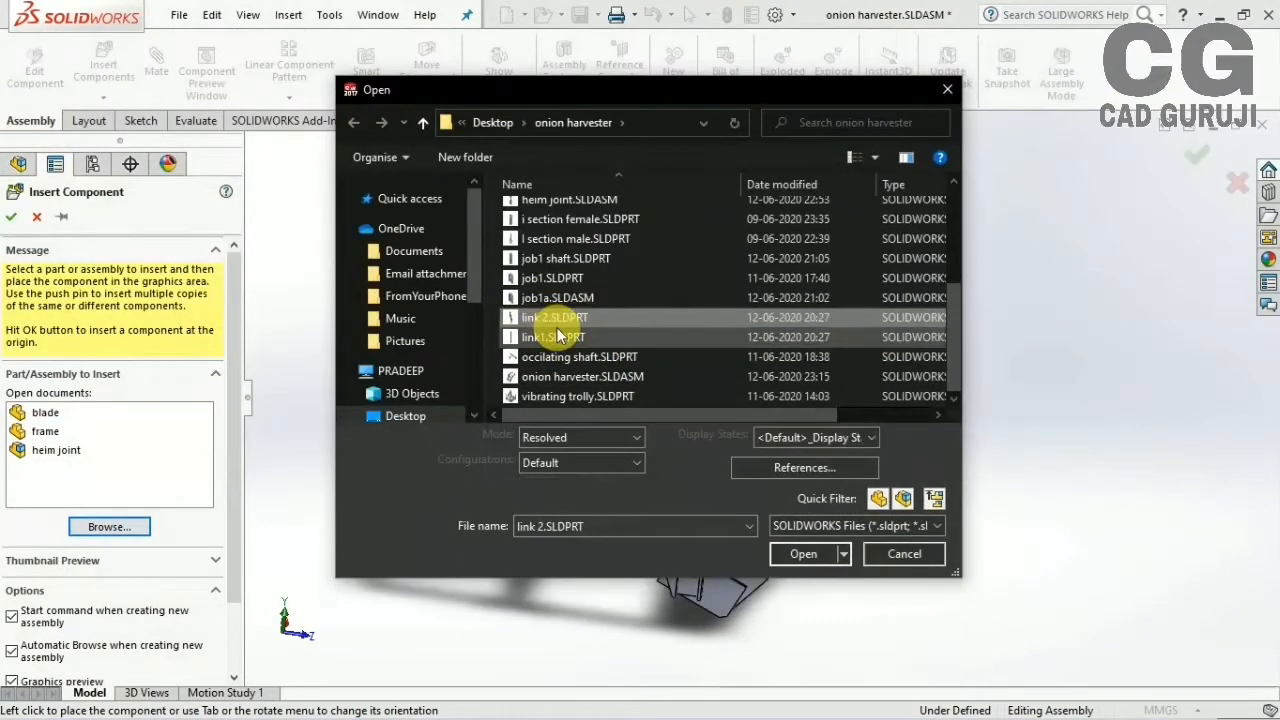
left_click(800, 583)
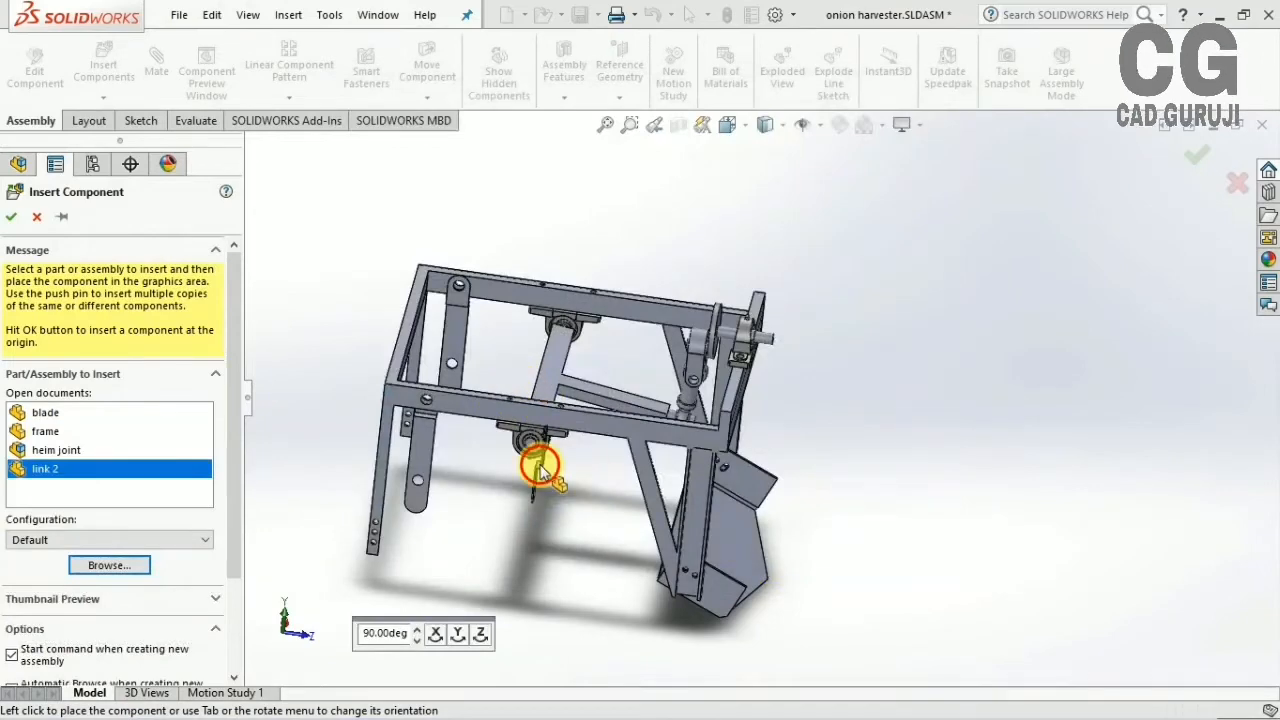
left_click(530, 452)
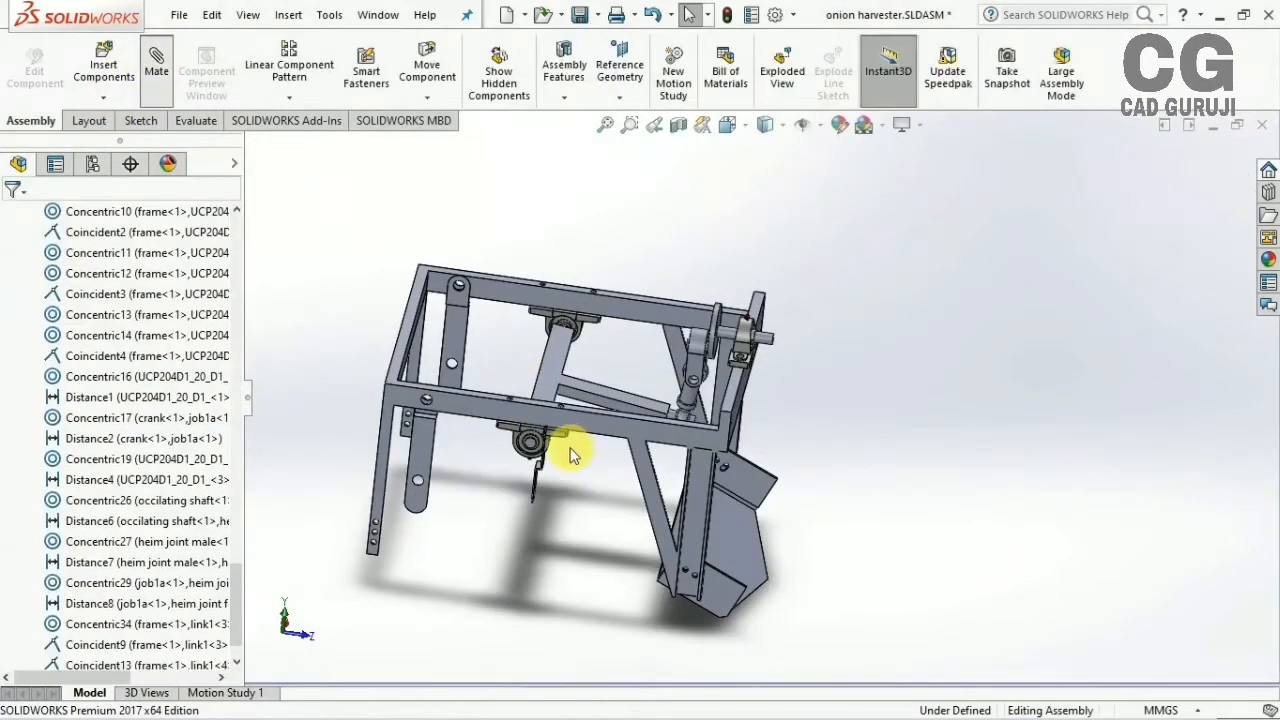
Add a concentric mate between link 2's hole and the cylindrical end of the occilating shaft beside the bearing
scroll(530, 460, "down", 5)
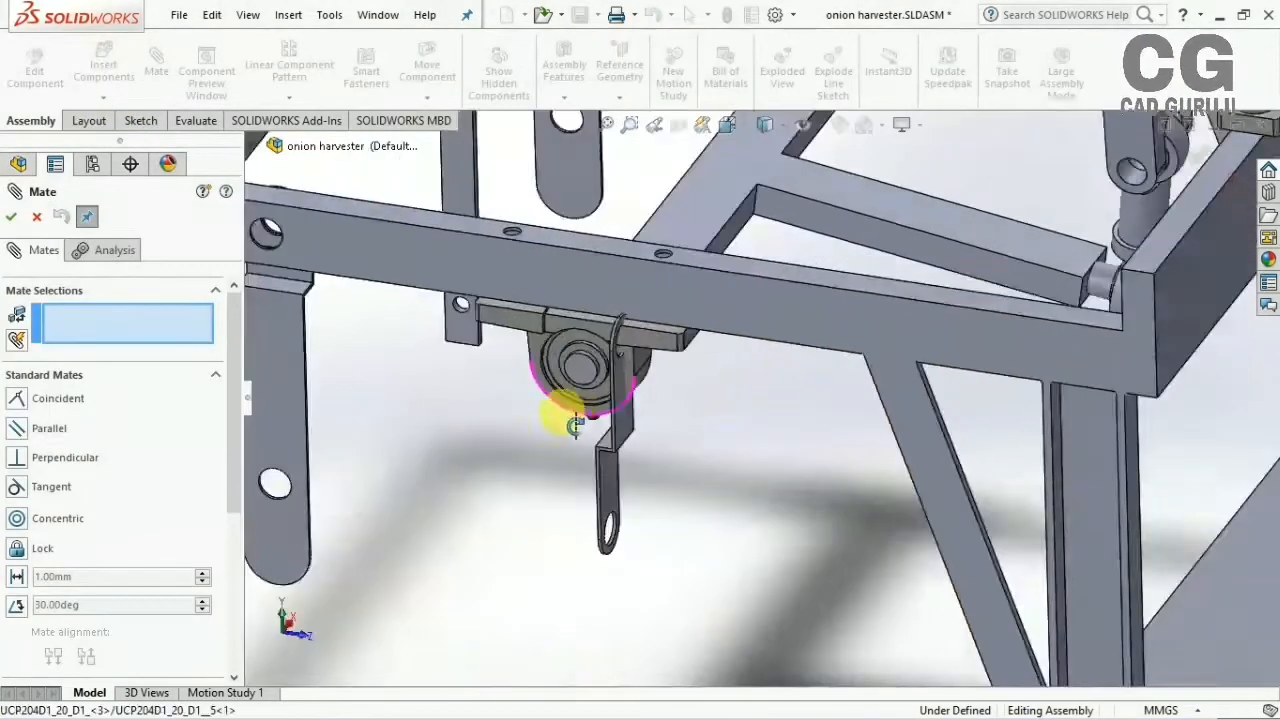
scroll(540, 440, "up", 4)
middle_click_drag(530, 445, 711, 451)
scroll(731, 358, "down", 10)
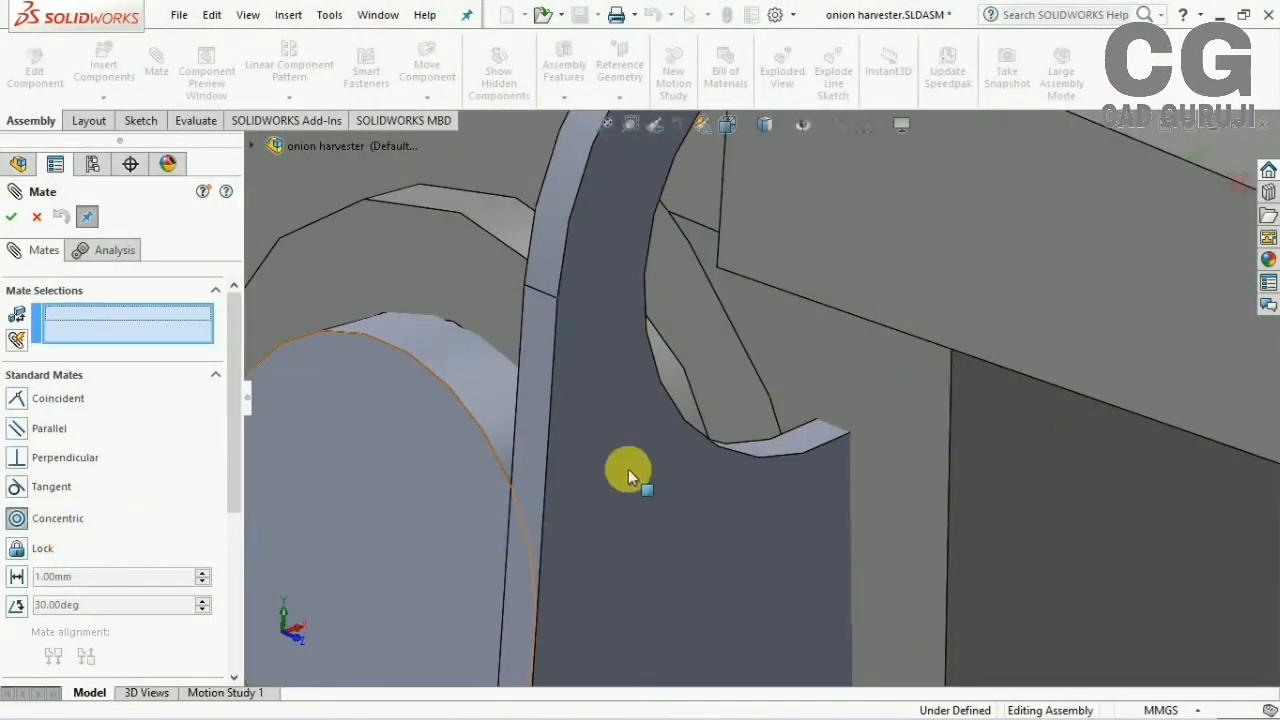
left_click(817, 433)
scroll(840, 400, "up", 5)
middle_click_drag(857, 371, 985, 348)
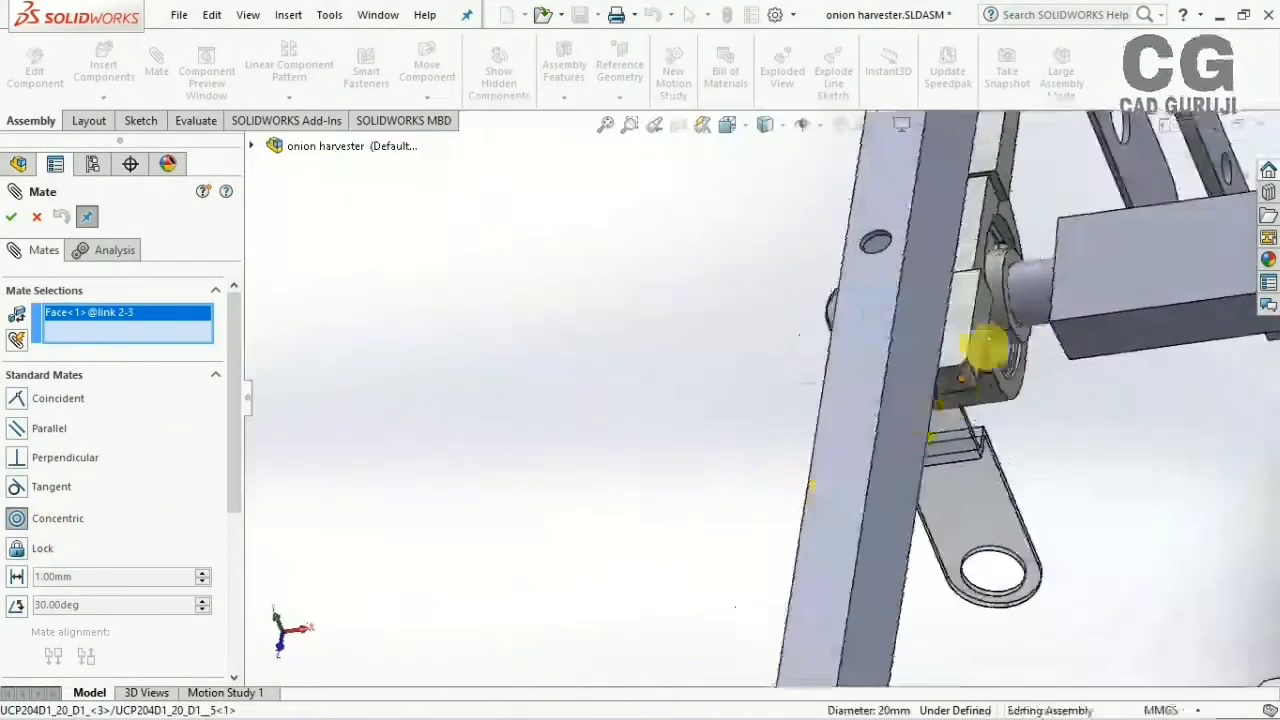
left_click(968, 405)
middle_click_drag(577, 289, 700, 334)
scroll(695, 400, "up", 6)
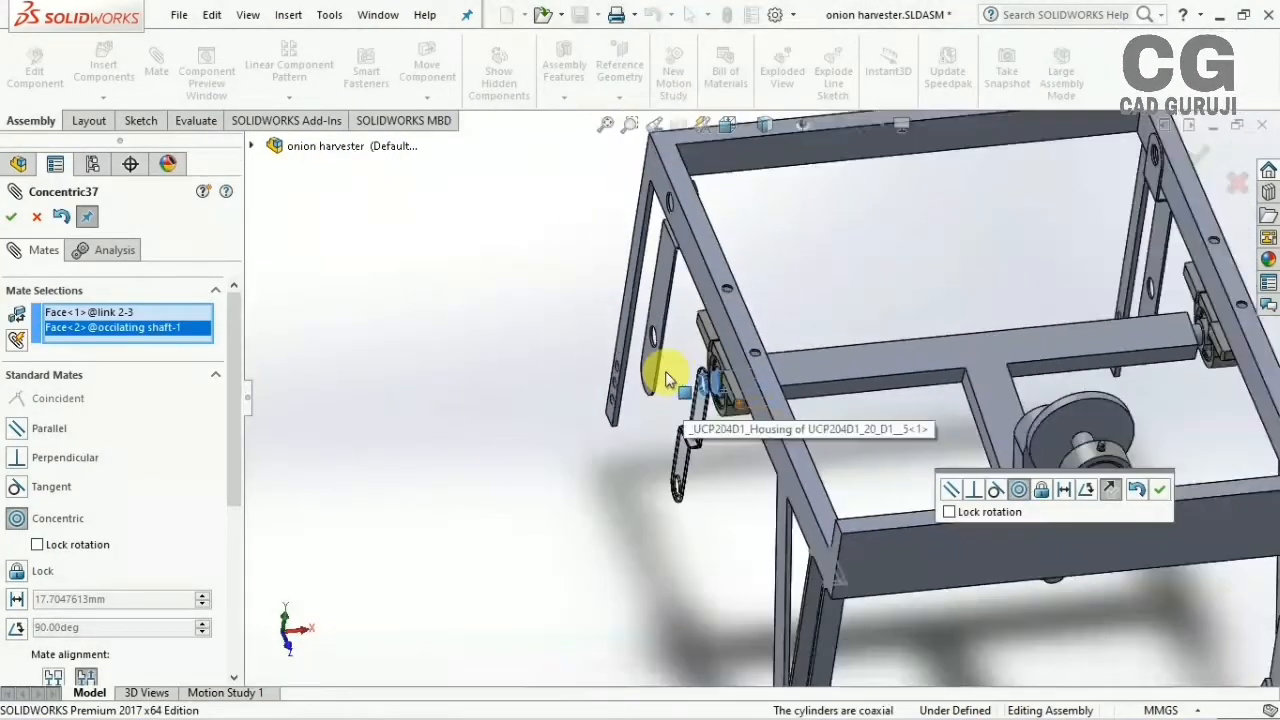
Add a coincident mate between the occilating shaft's end face and link 2's flat face, then finish mating
scroll(668, 380, "down", 3)
left_click(56, 405)
mouse_move(604, 438)
middle_mouse_down()
mouse_move(640, 453)
mouse_move(625, 448)
middle_mouse_up()
scroll(801, 392, "down", 6)
scroll(800, 398, "up", 3)
left_click(634, 294)
middle_click_drag(634, 294, 598, 566)
left_click(706, 658)
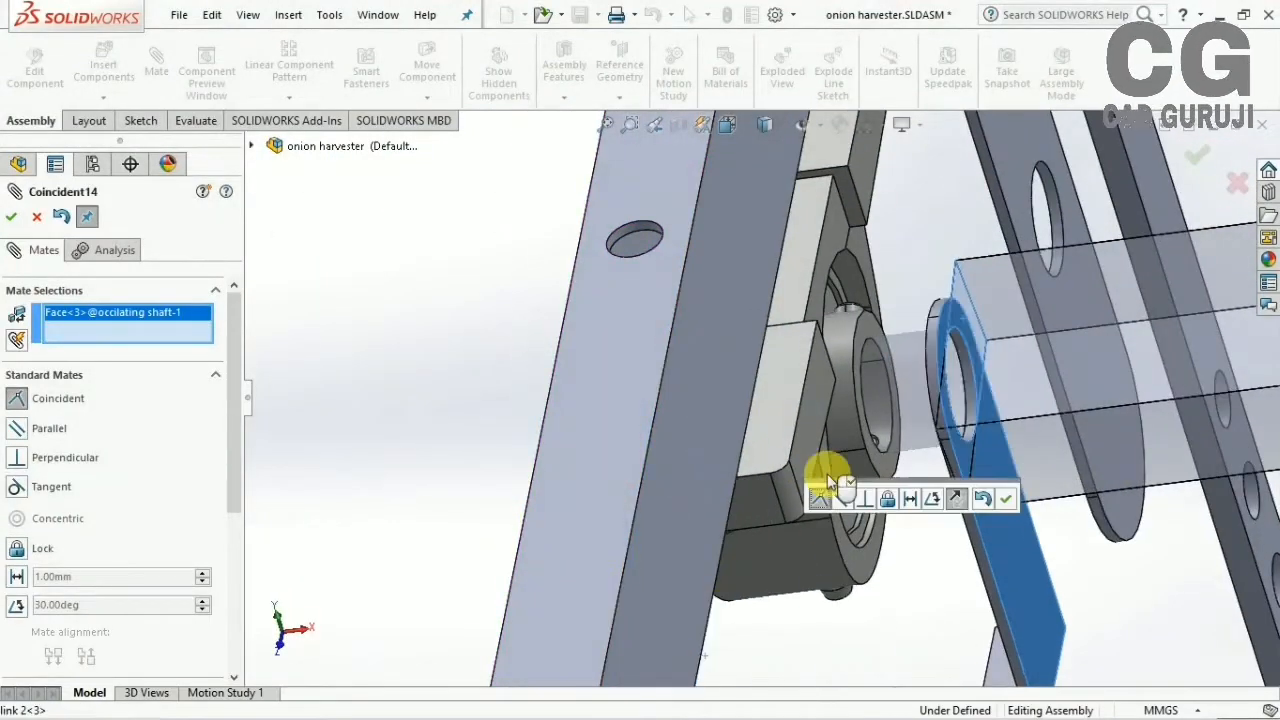
middle_click_drag(828, 479, 934, 494)
left_click(1006, 499)
scroll(878, 524, "up", 5)
middle_click_drag(852, 503, 950, 428)
left_click(11, 217)
Insert the vibrating trolly part into the assembly and place it near the frame
middle_click_drag(783, 520, 600, 485)
middle_click_drag(858, 434, 823, 446, "ctrl")
scroll(714, 449, "up", 5)
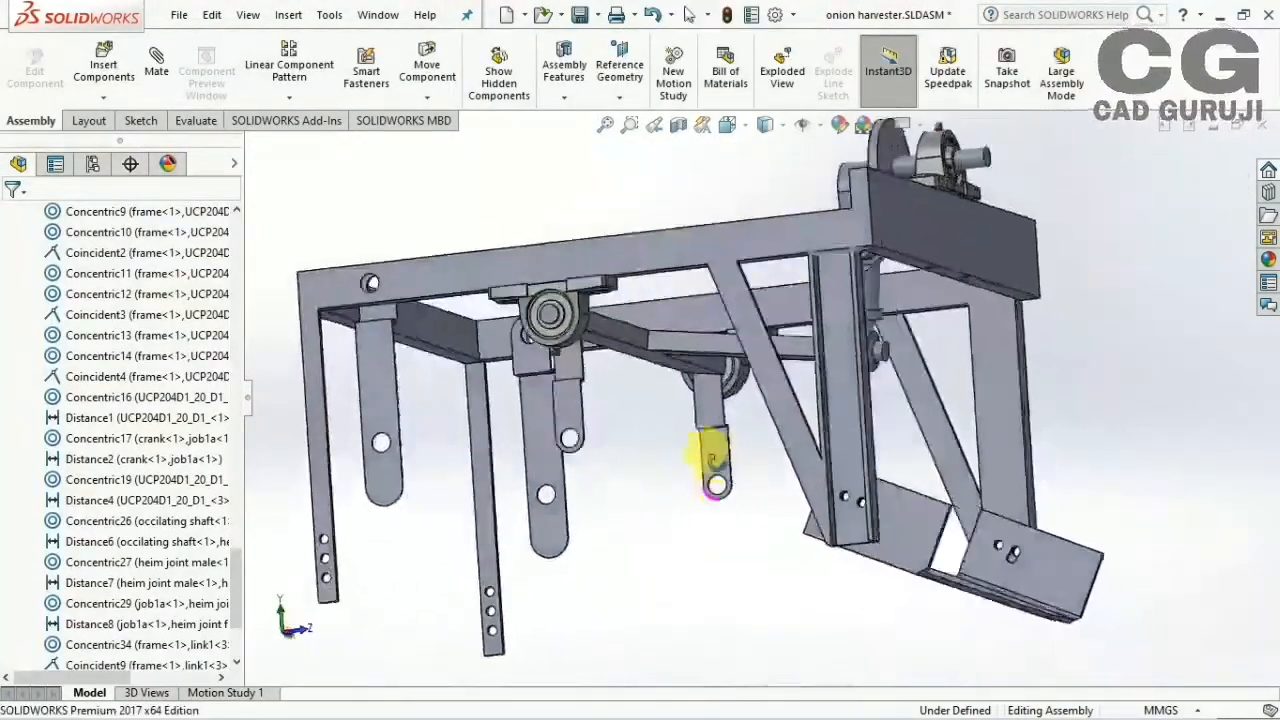
left_click(104, 66)
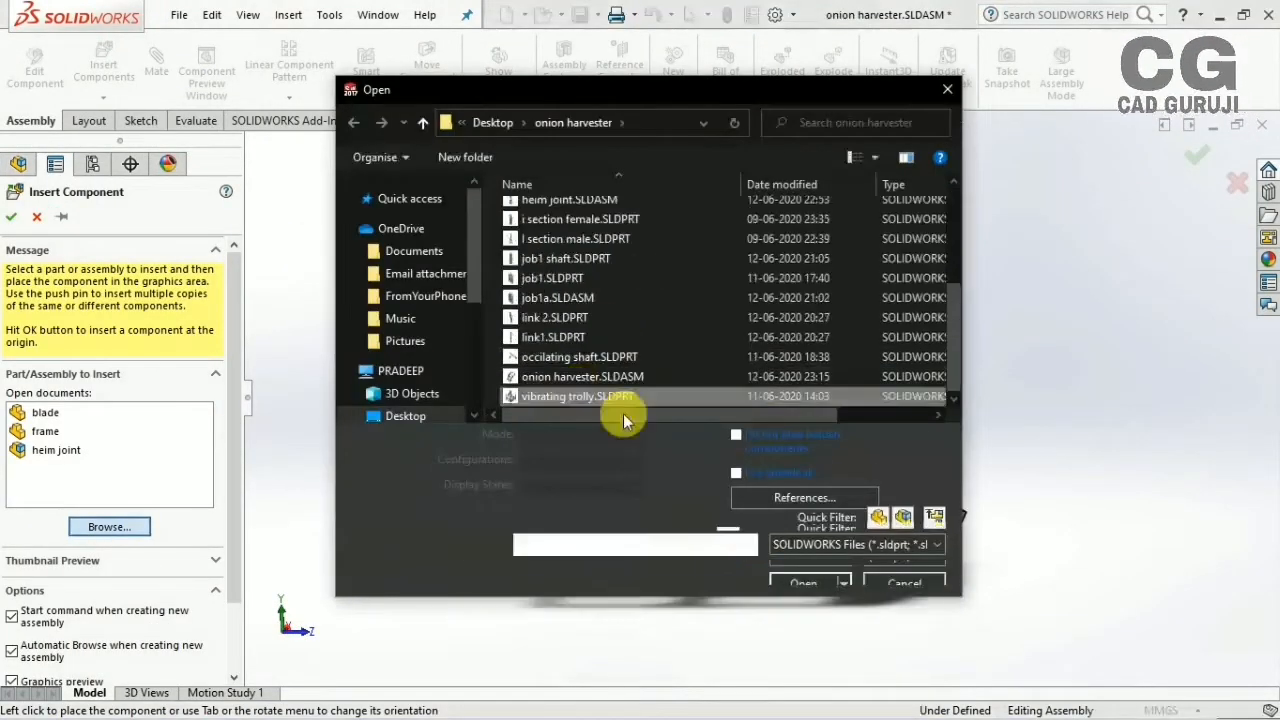
double_click(623, 409)
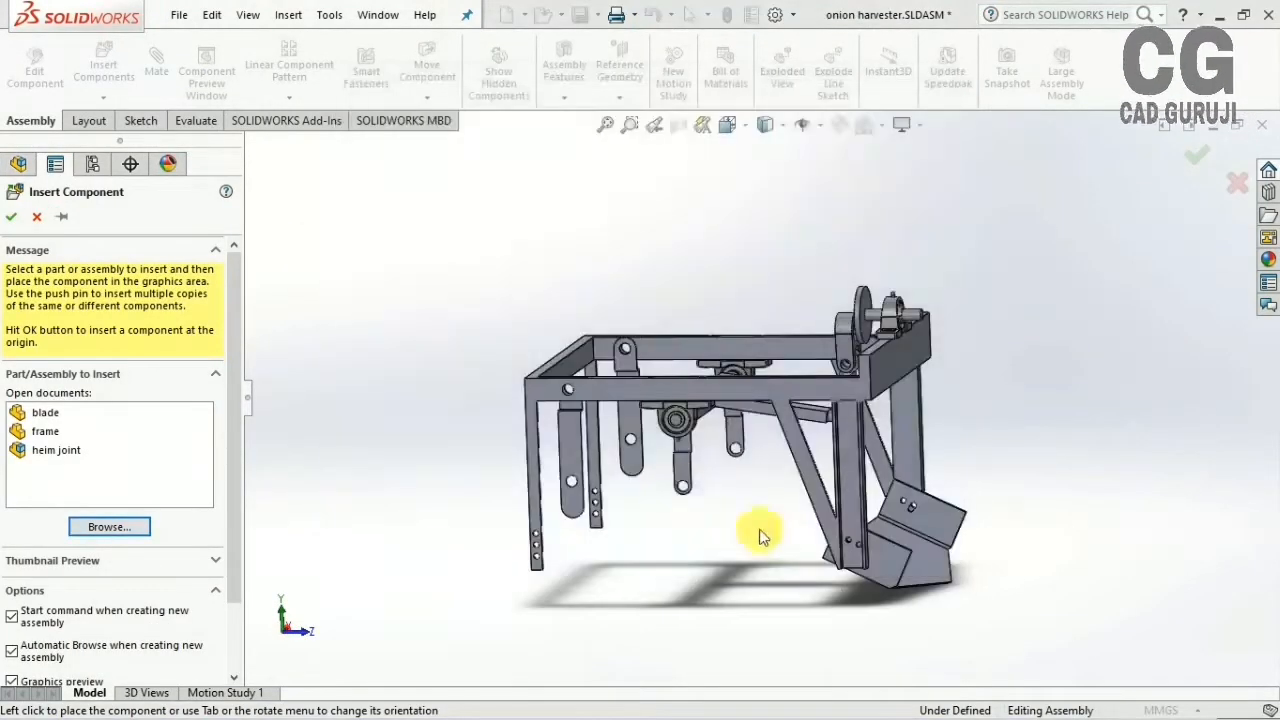
middle_click_drag(680, 514, 652, 518)
scroll(684, 523, "up", 3)
middle_click_drag(891, 449, 900, 500)
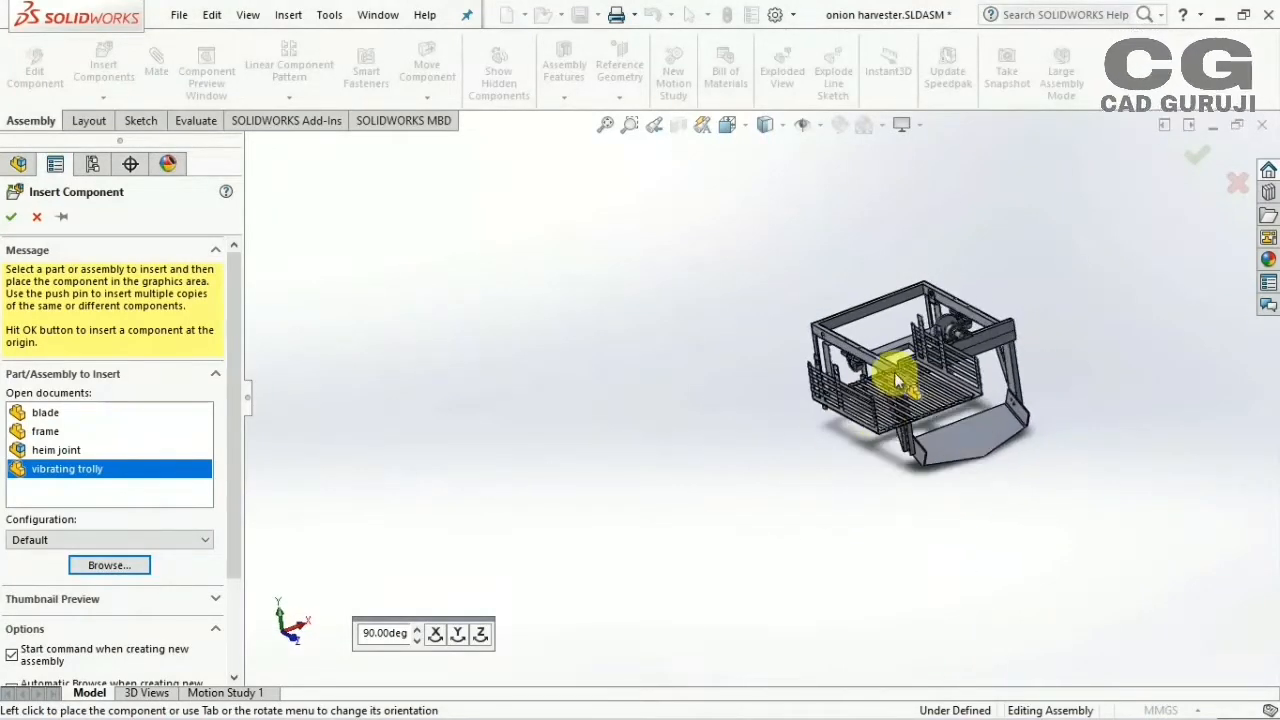
left_click(893, 380)
Move the vibrating trolly inside the frame so its holed uprights sit near the hanging links
middle_click_drag(920, 437, 906, 400)
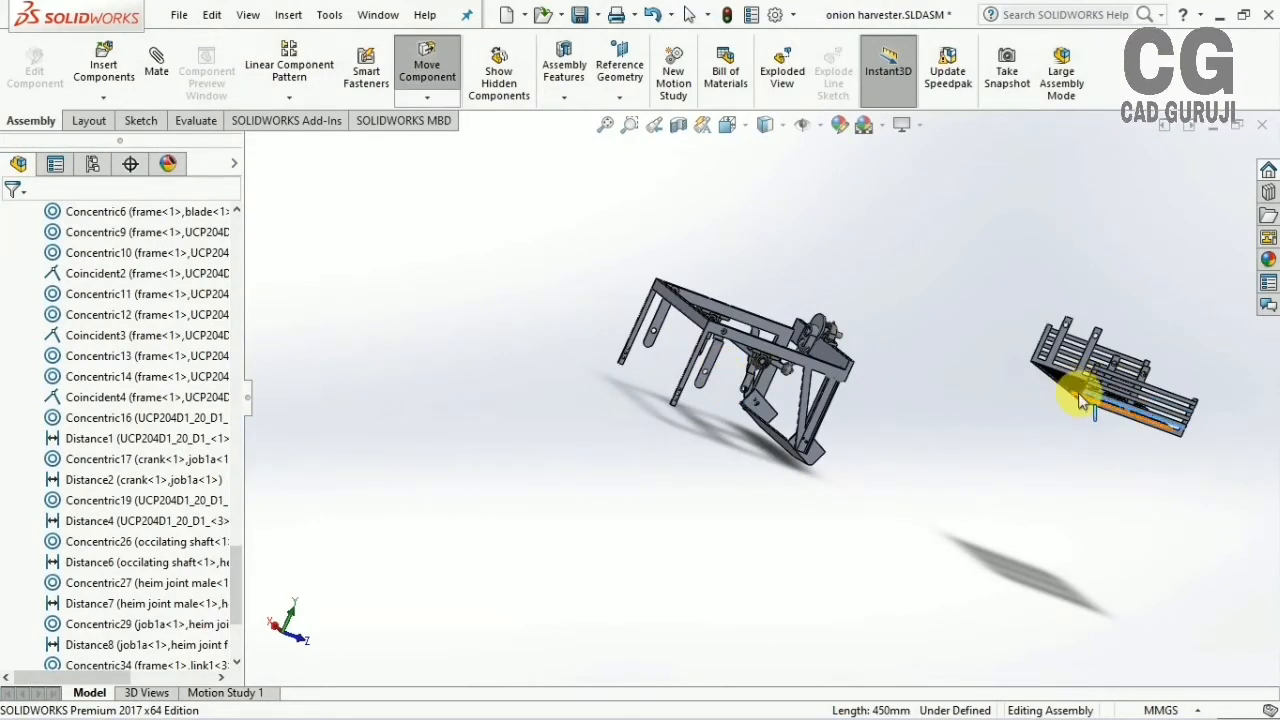
left_click_drag(1118, 418, 795, 422)
middle_click_drag(655, 429, 680, 475)
left_click_drag(780, 452, 714, 449)
scroll(726, 446, "up", 4)
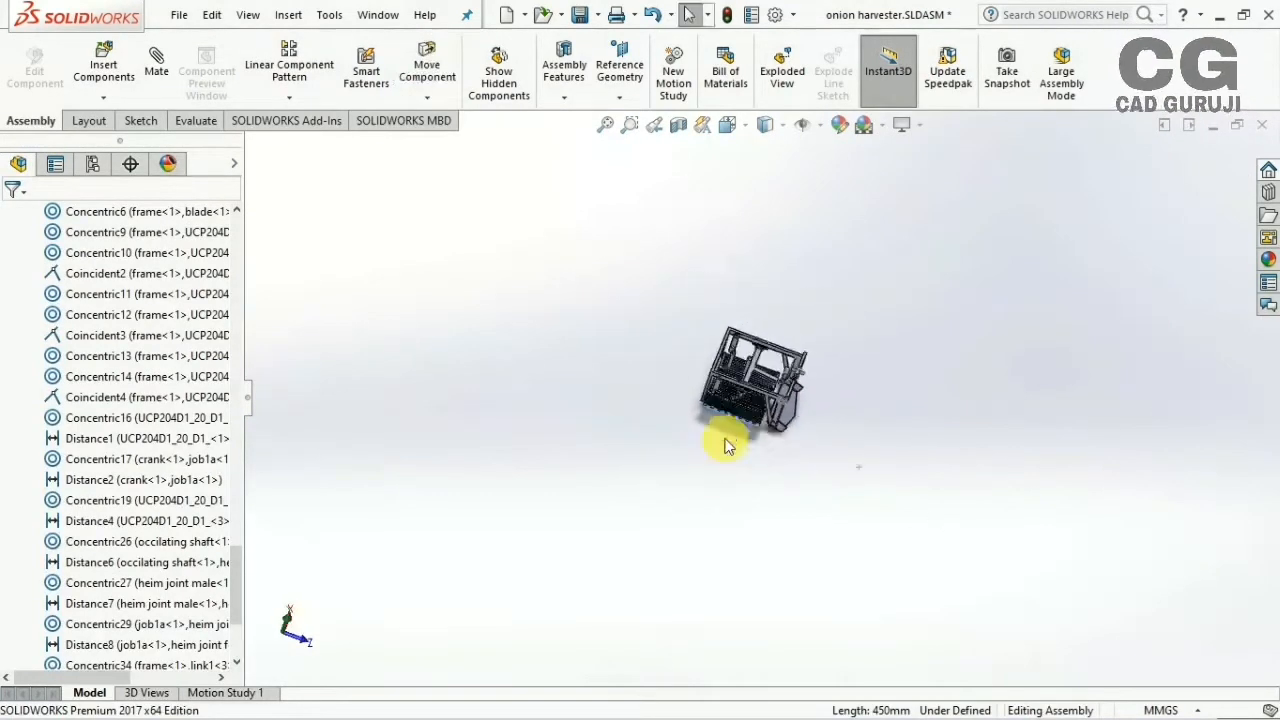
scroll(755, 400, "down", 8)
scroll(594, 257, "down", 3)
scroll(663, 214, "up", 2)
scroll(663, 214, "down", 3)
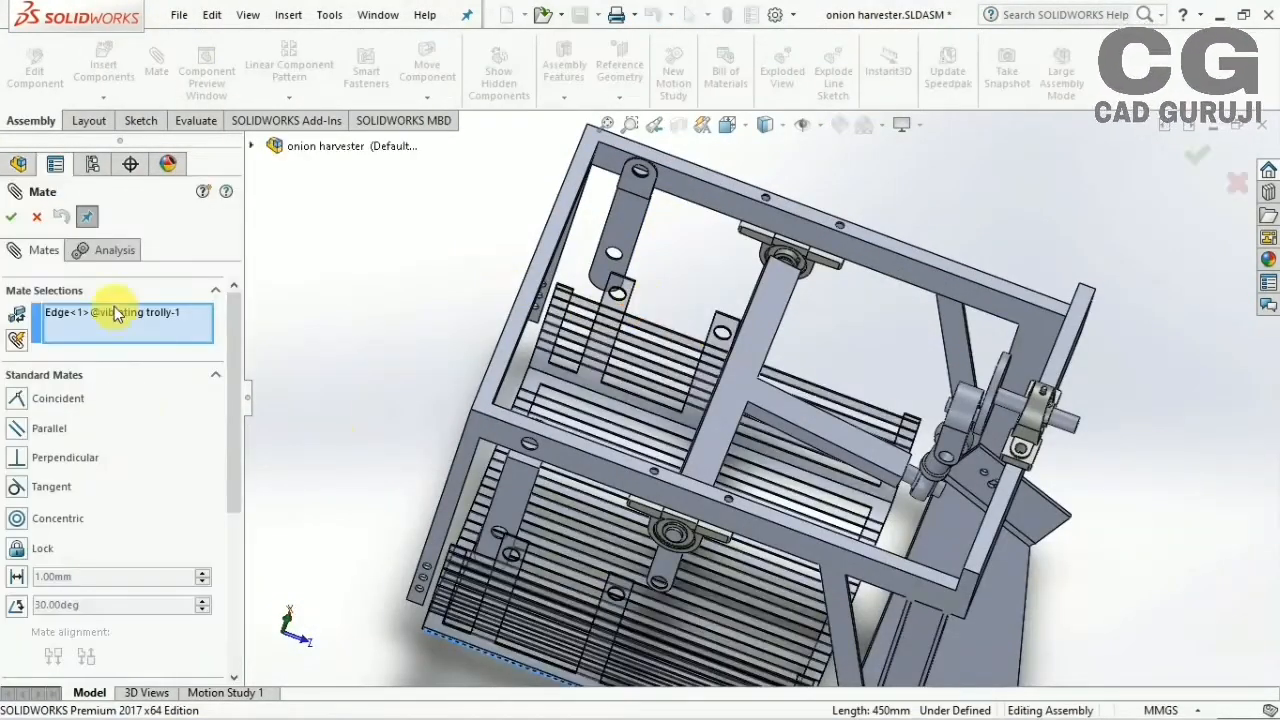
Add a concentric mate between the far link1's lower hole and the matching upright hole of the vibrating trolly
left_click(166, 327)
left_click(52, 528)
scroll(686, 229, "down", 5)
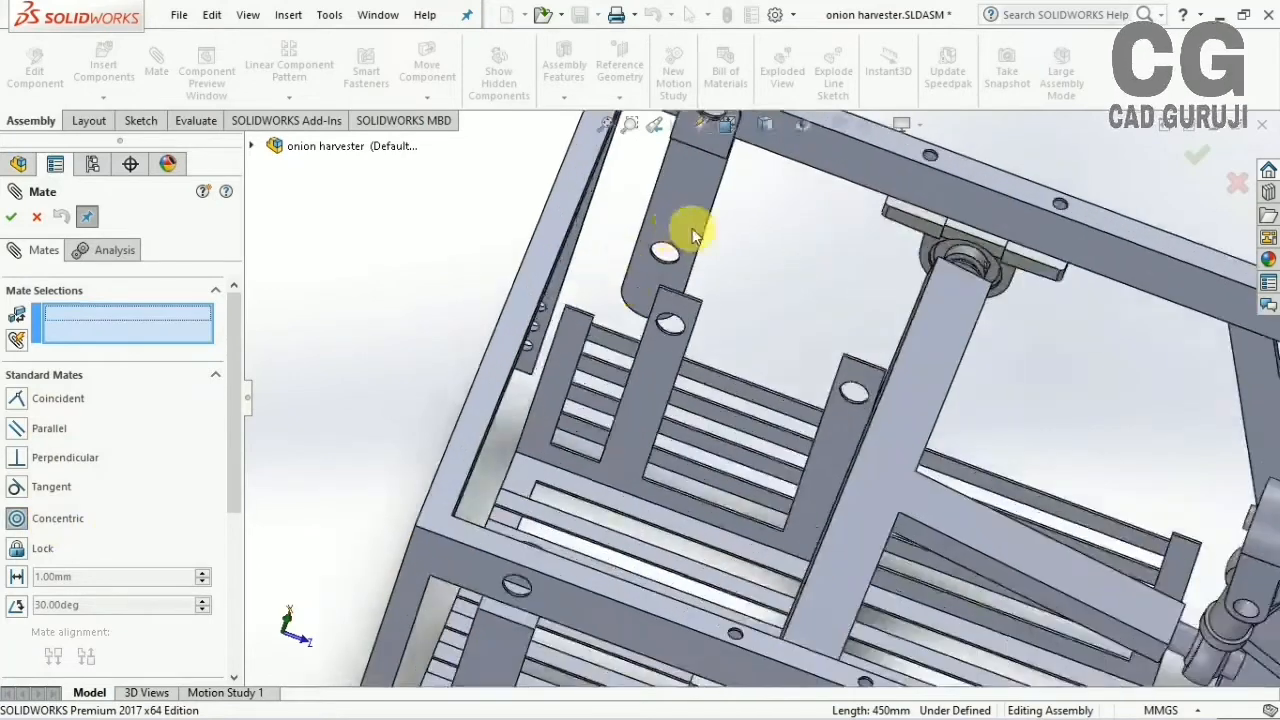
left_click(612, 406)
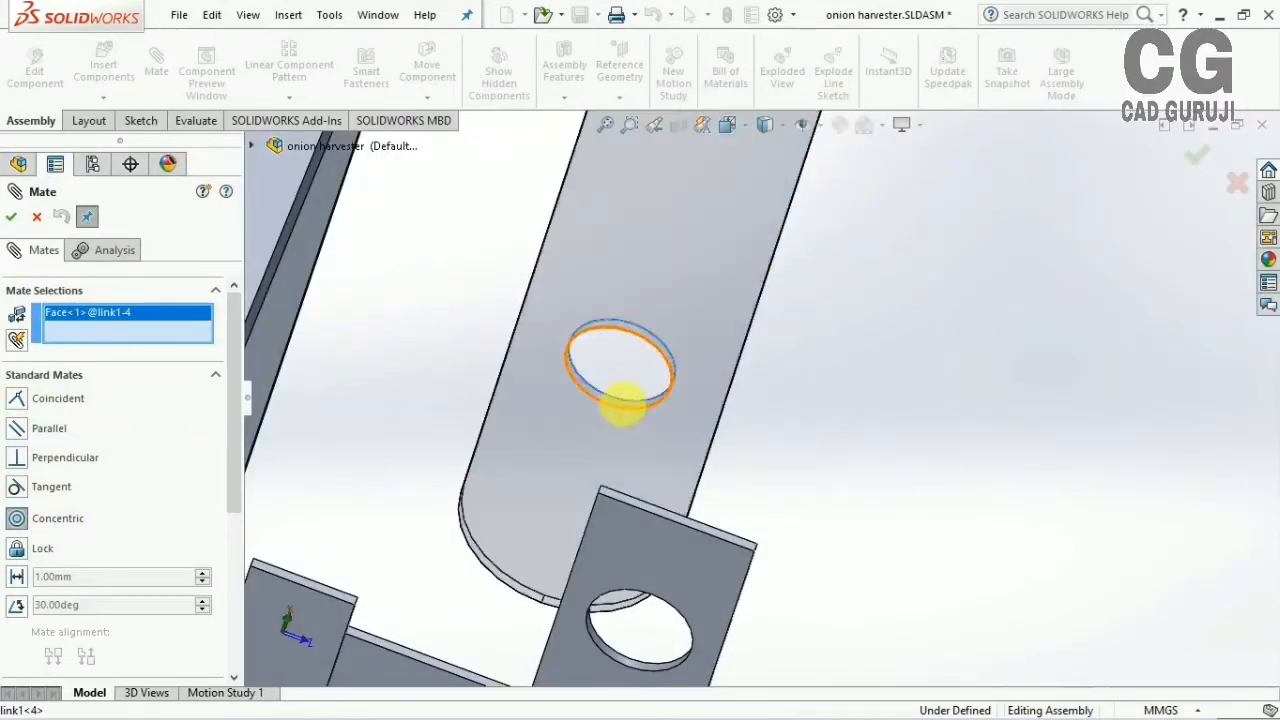
scroll(660, 655, "down", 3)
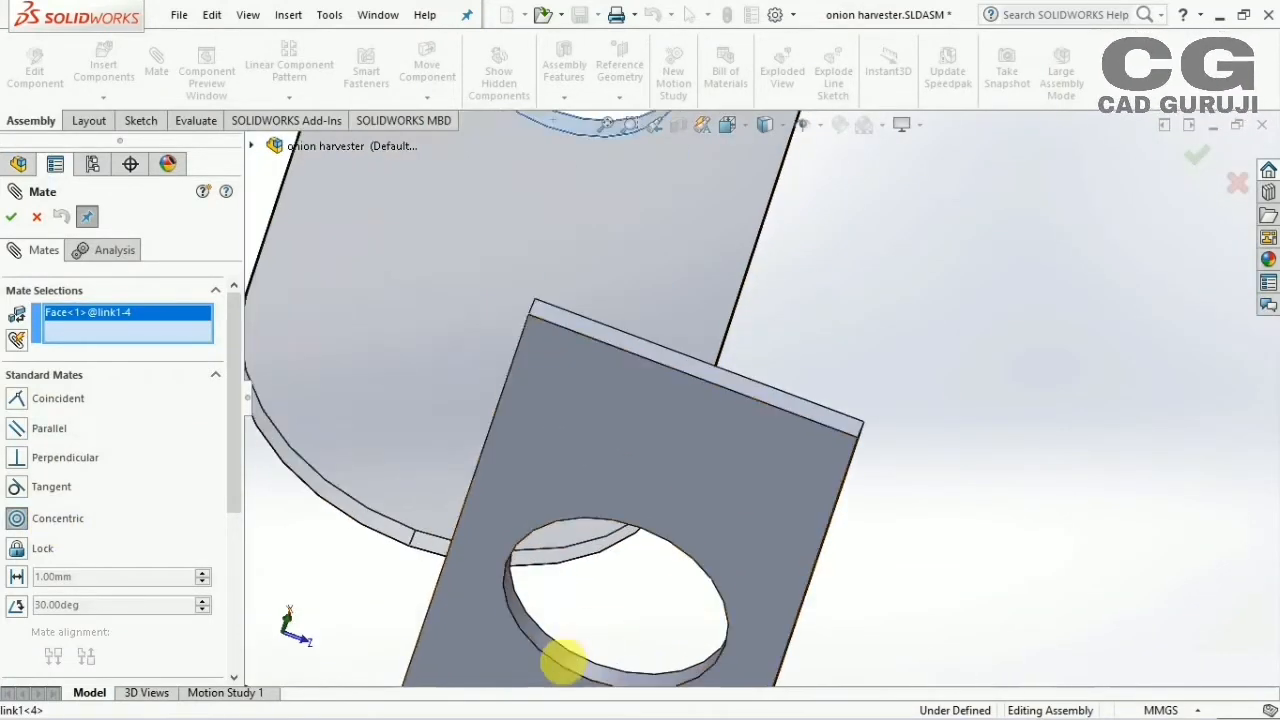
left_click(573, 660)
left_click(598, 536)
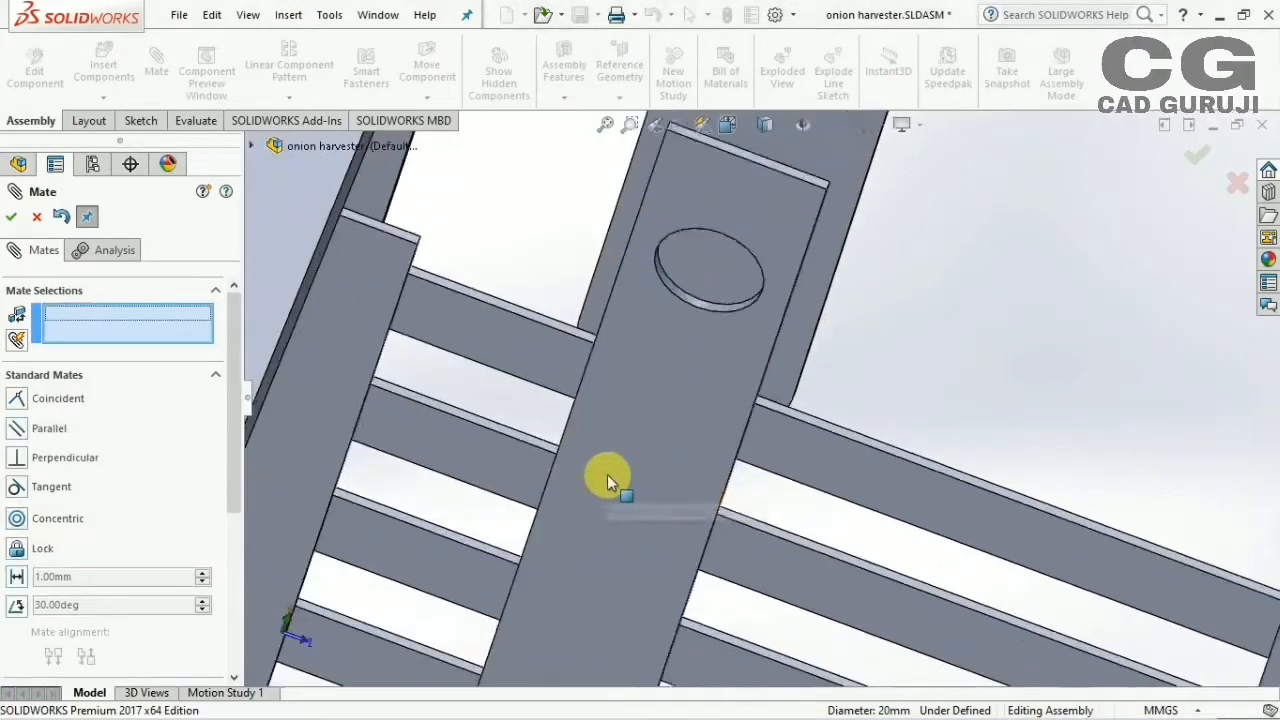
Add a concentric mate between the vibrating trolly's opposite upright hole and the near link1's lower hole
scroll(607, 476, "up", 5)
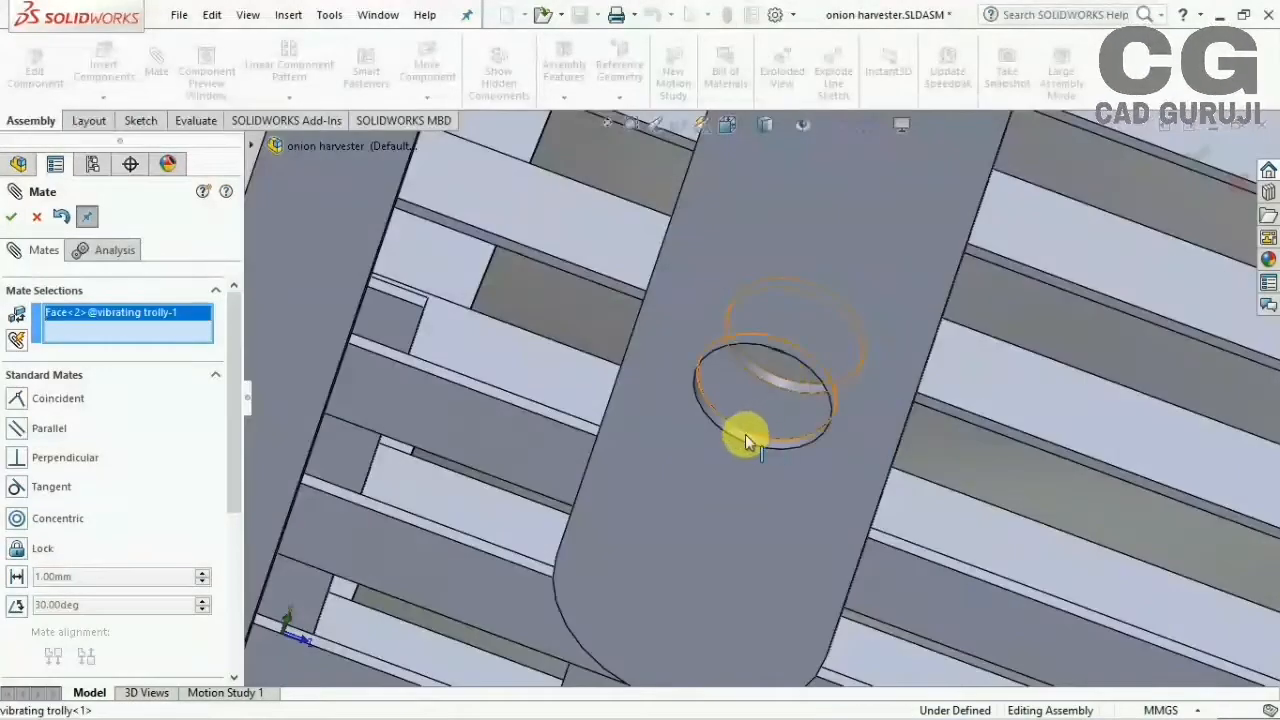
left_click(748, 440)
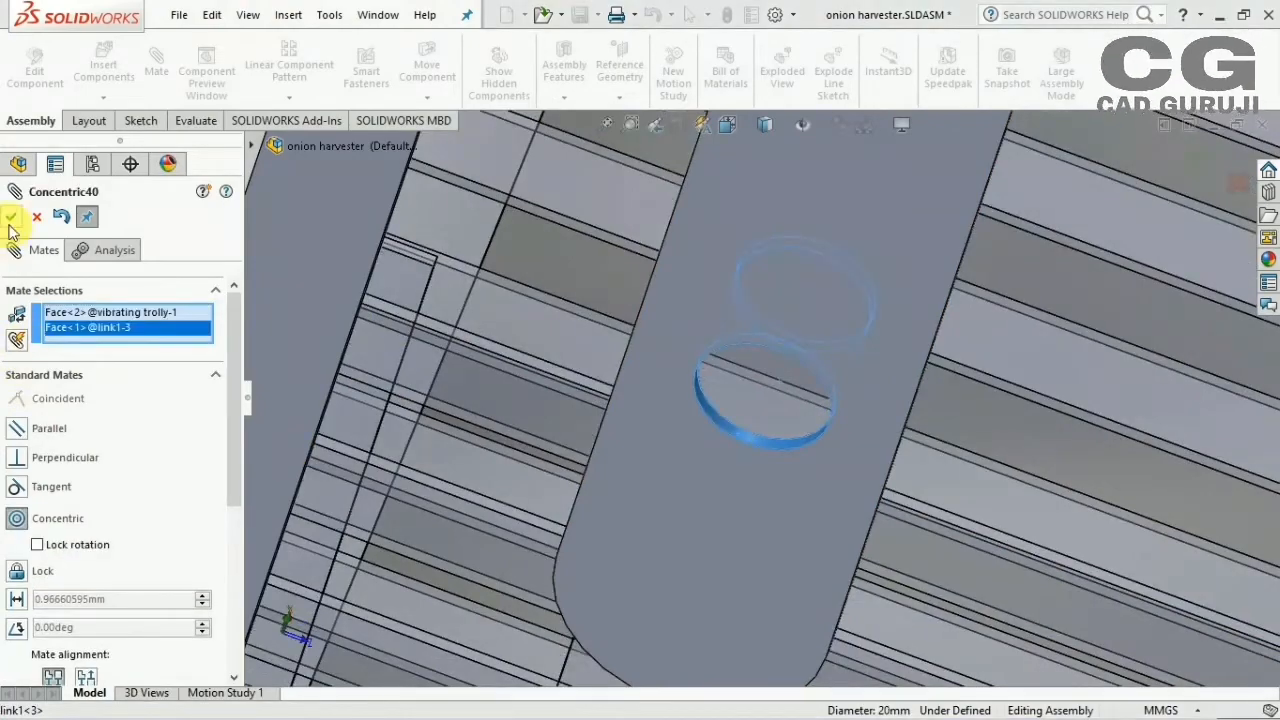
left_click(10, 222)
scroll(690, 345, "up", 10)
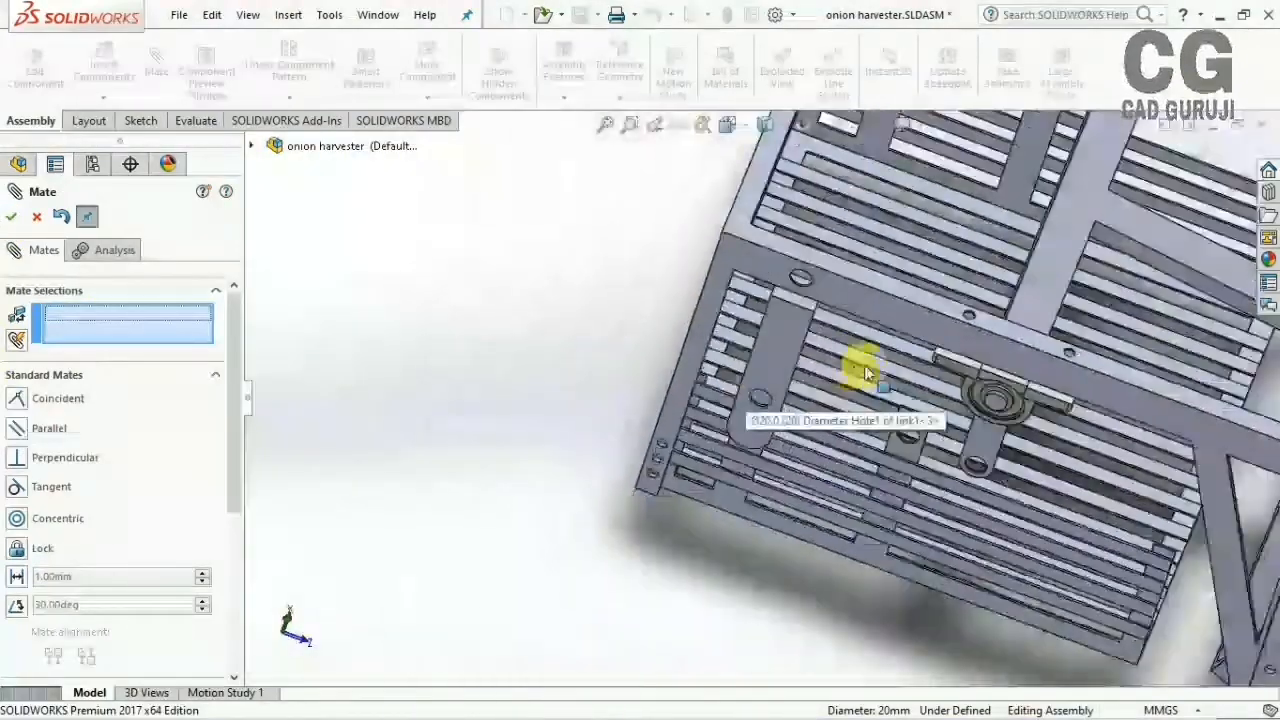
Start a coincident mate for link1's flat face and the adjacent holed upright of the vibrating trolly
scroll(933, 275, "down", 5)
scroll(783, 337, "up", 2)
left_click(730, 130)
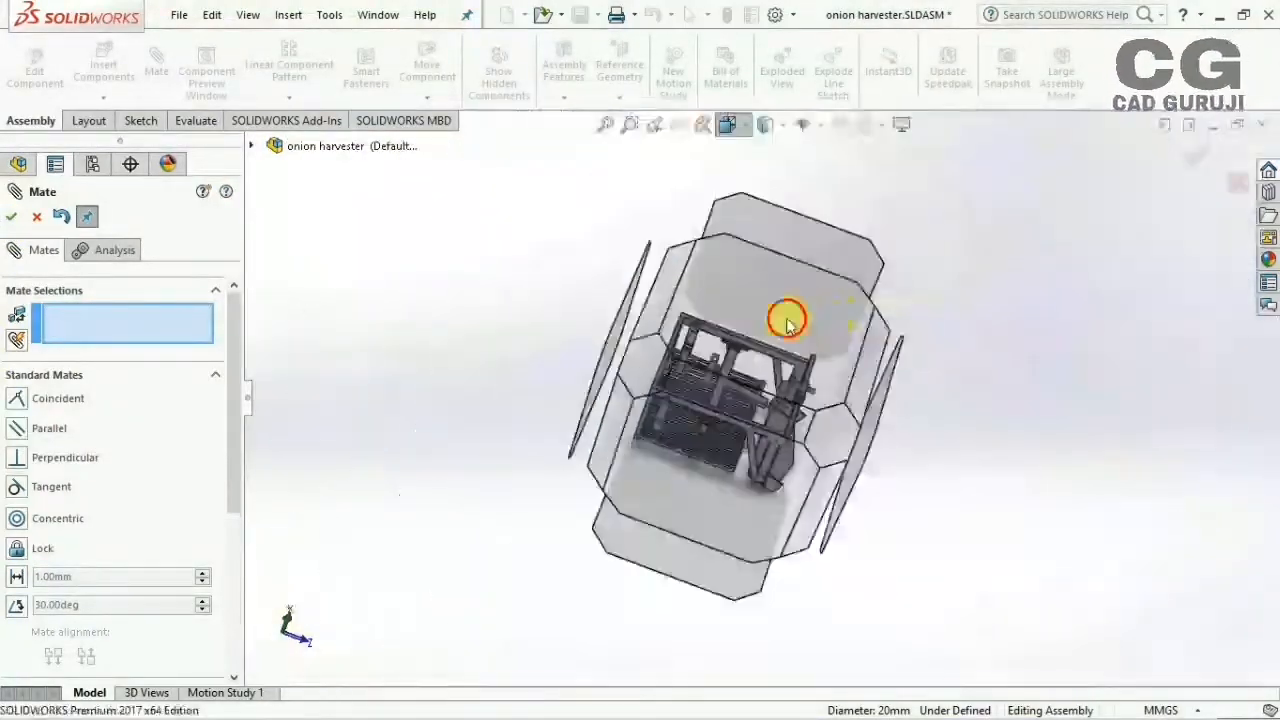
left_click(786, 320)
middle_click_drag(629, 466, 740, 420)
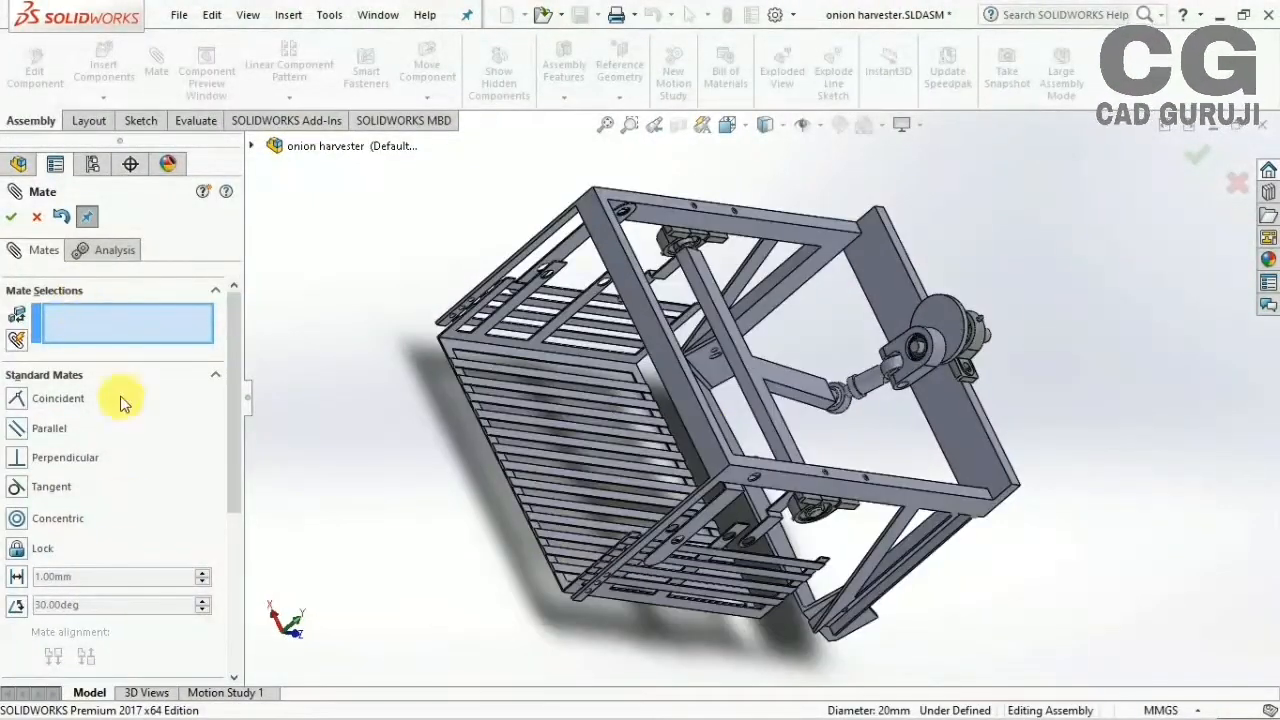
scroll(586, 286, "down", 4)
scroll(671, 409, "down", 4)
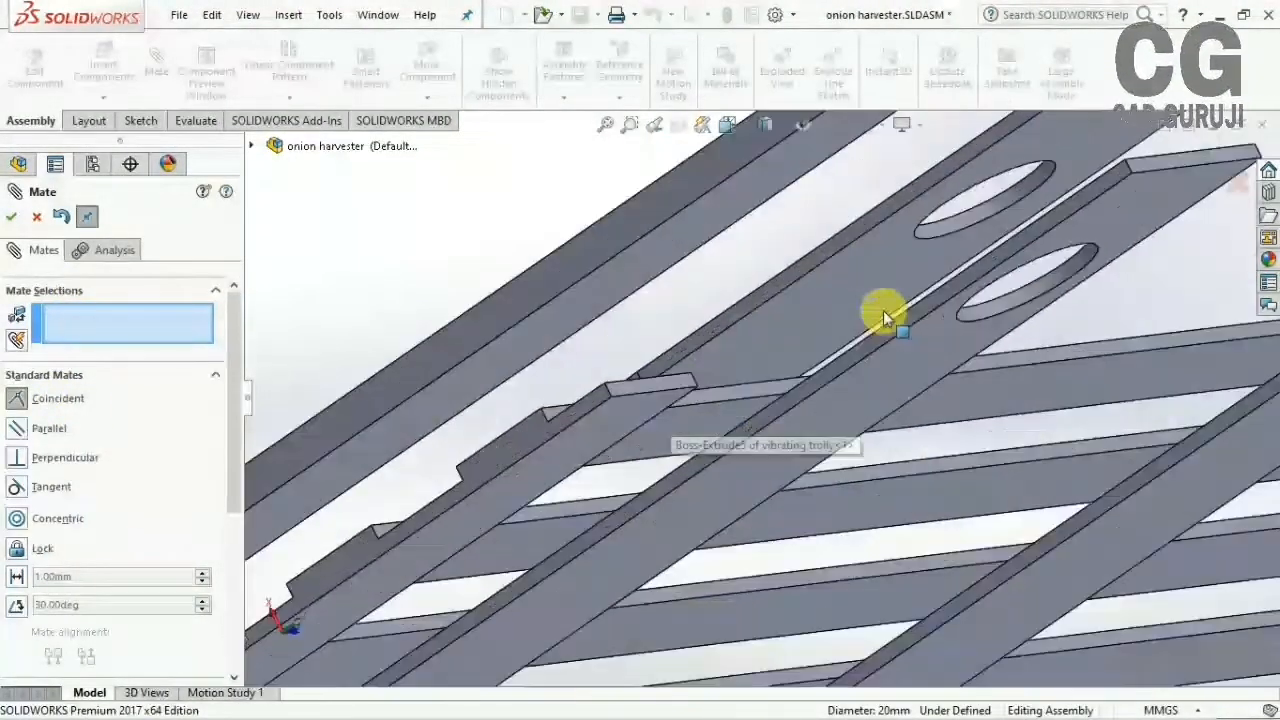
scroll(886, 309, "down", 3)
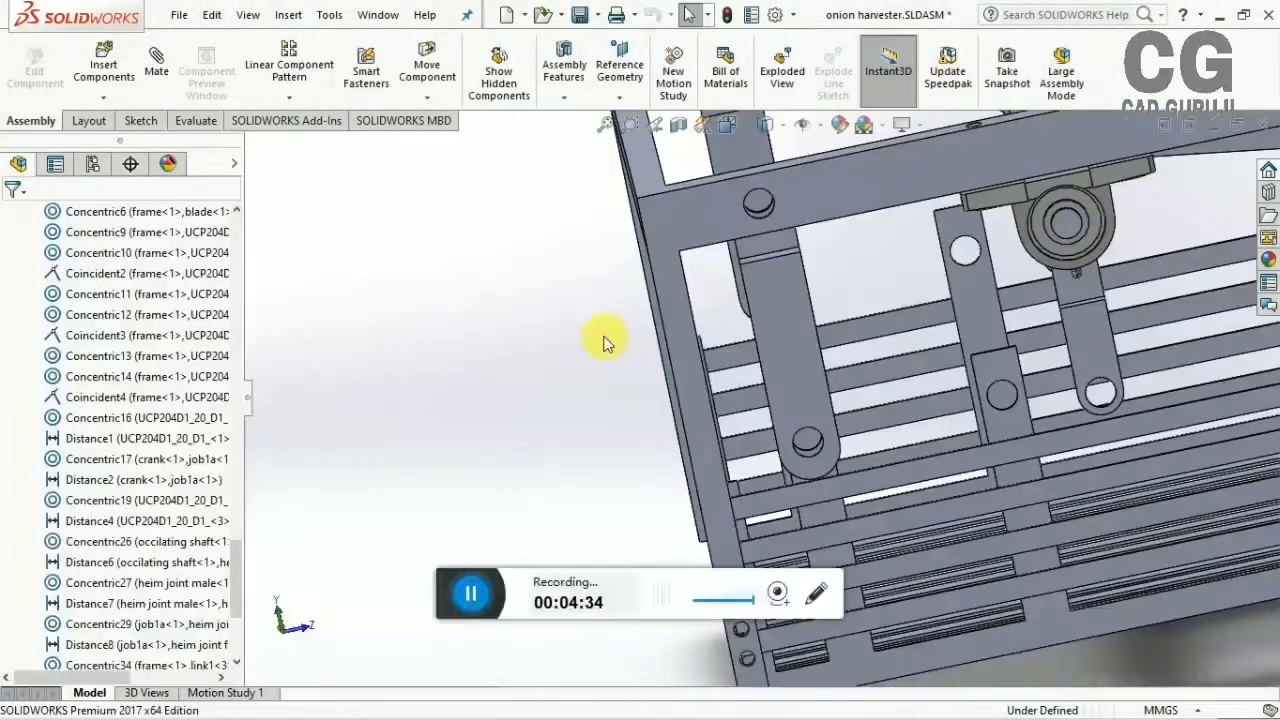
Add a parallel mate between link1's face and the adjacent frame leg, then finish mating
scroll(780, 425, "down", 3)
middle_click_drag(780, 425, 660, 508)
scroll(537, 476, "up", 5)
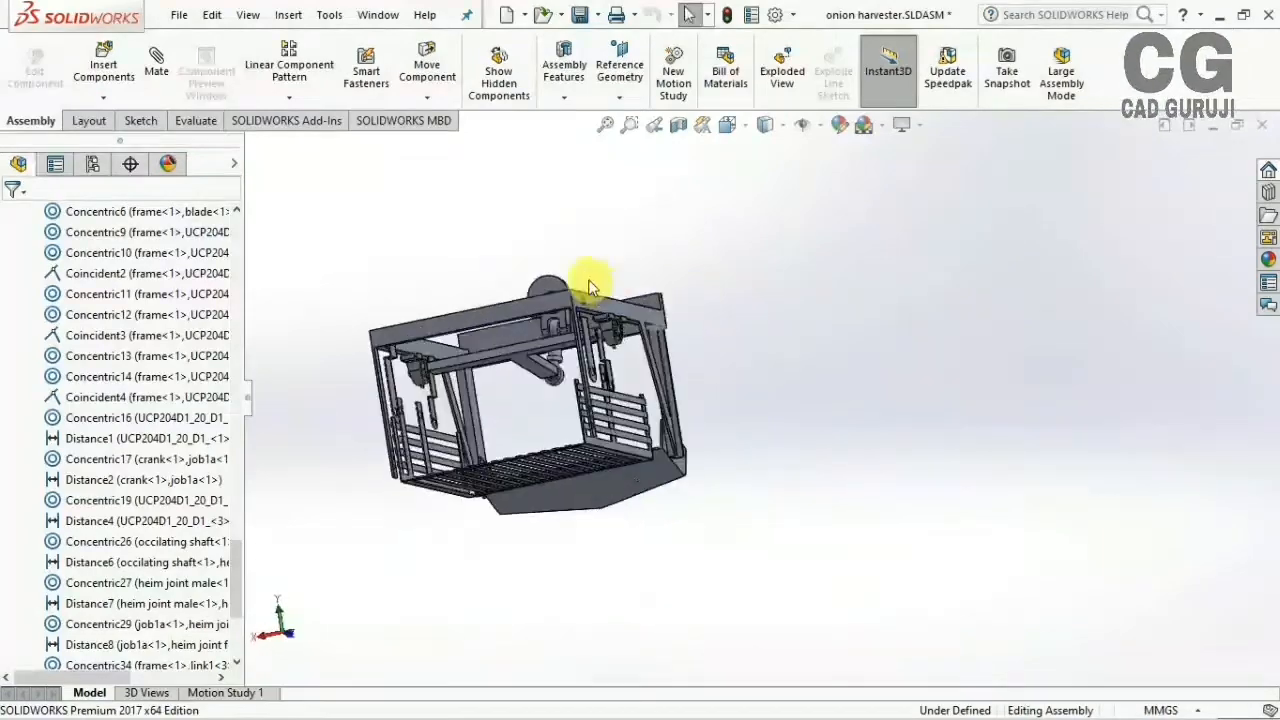
middle_click_drag(730, 514, 708, 502)
scroll(705, 500, "down", 8)
middle_click_drag(691, 389, 802, 402)
left_click(819, 156)
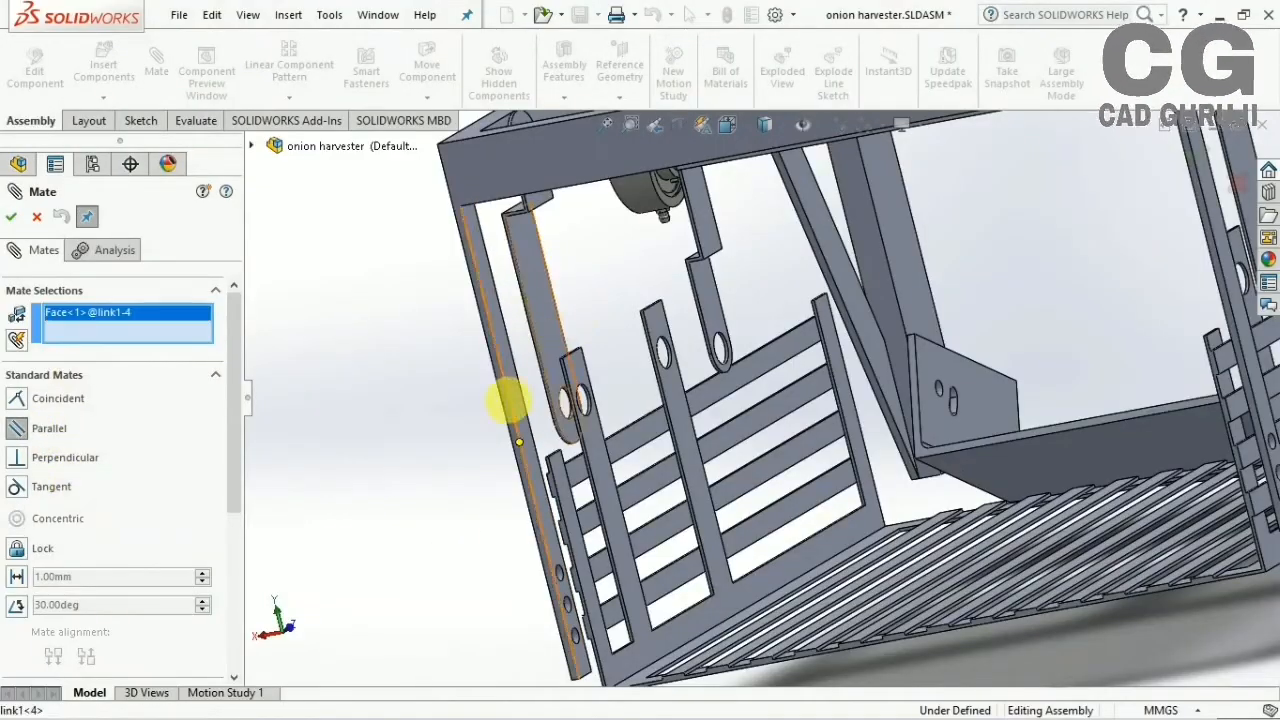
middle_click_drag(510, 400, 451, 429)
left_click(600, 540)
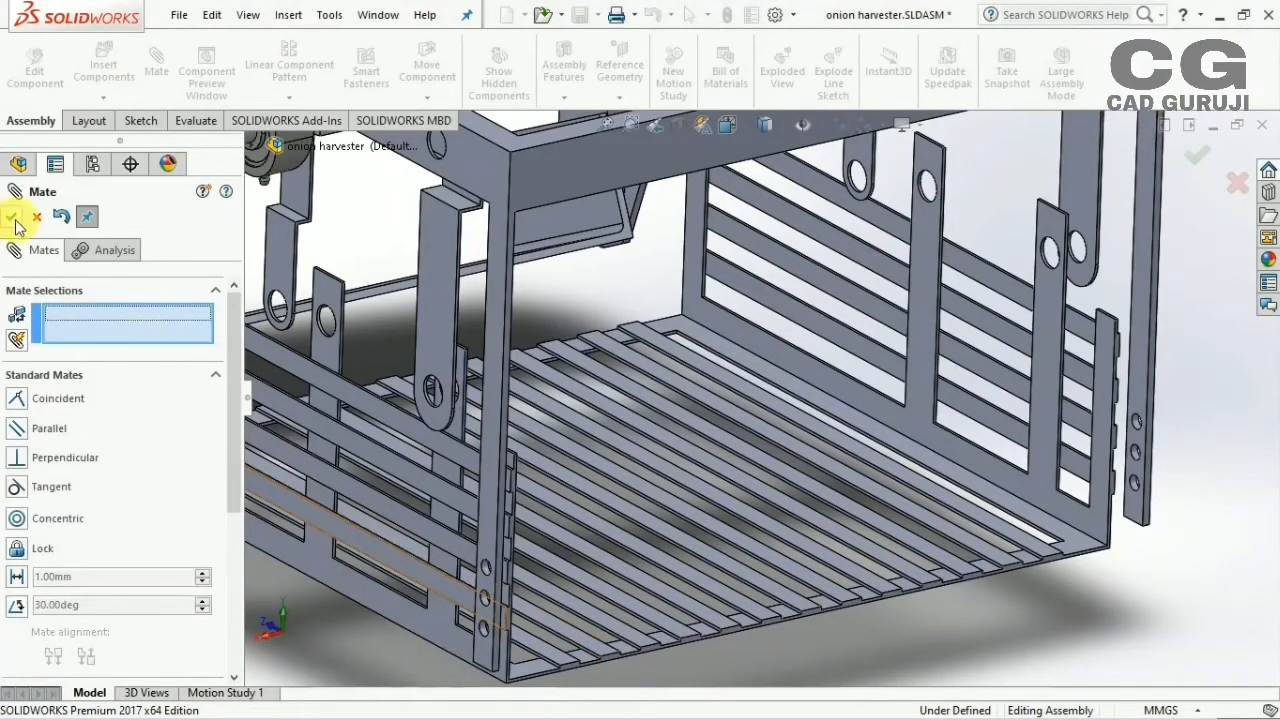
key("Escape")
Add a concentric mate between the vibrating trolly's free upright hole and the lower hole of the adjacent link 2
middle_click_drag(457, 429, 565, 478)
scroll(638, 522, "up", 4)
middle_click_drag(640, 525, 735, 550)
scroll(855, 472, "up", 2)
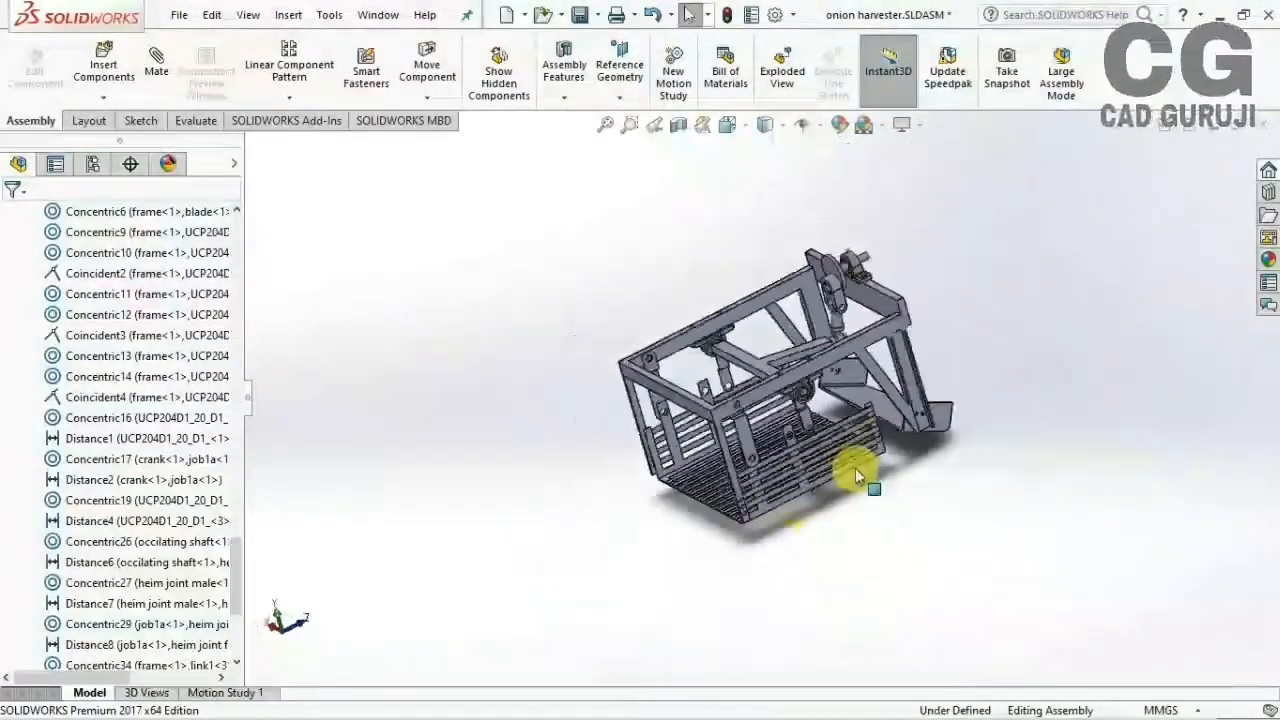
scroll(857, 475, "down", 5)
middle_click_drag(750, 385, 808, 497)
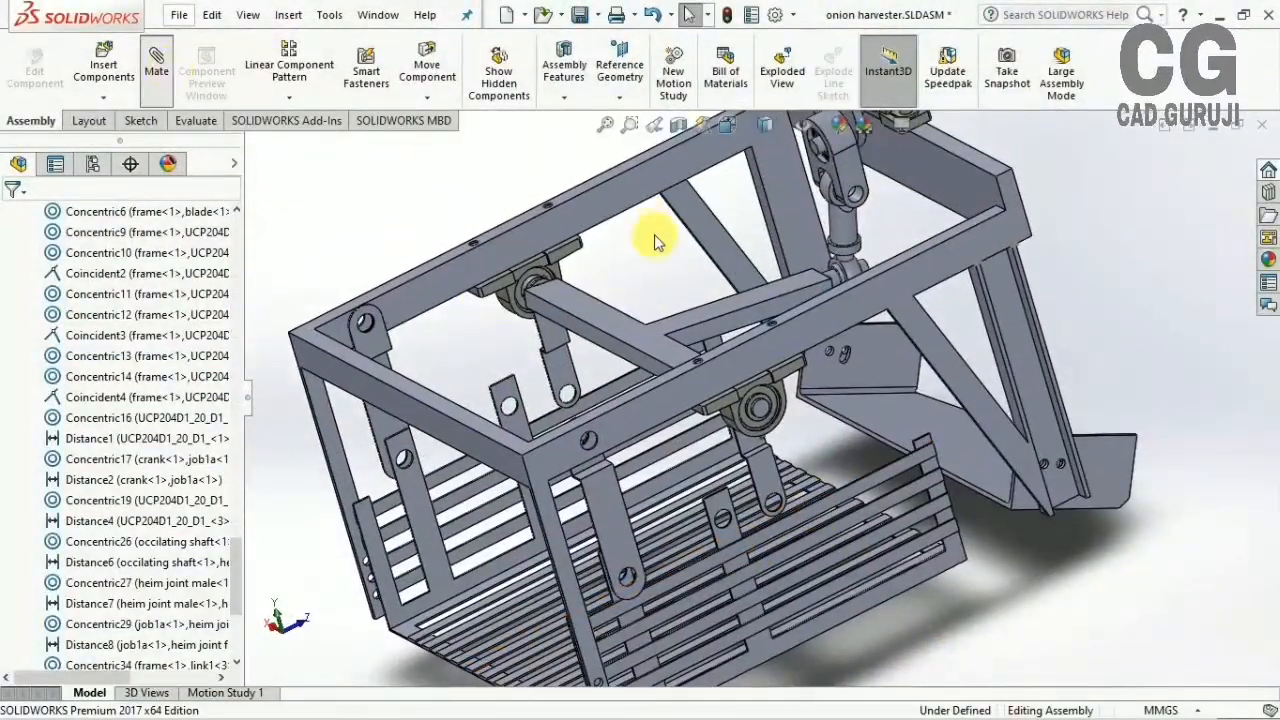
scroll(829, 538, "down", 3)
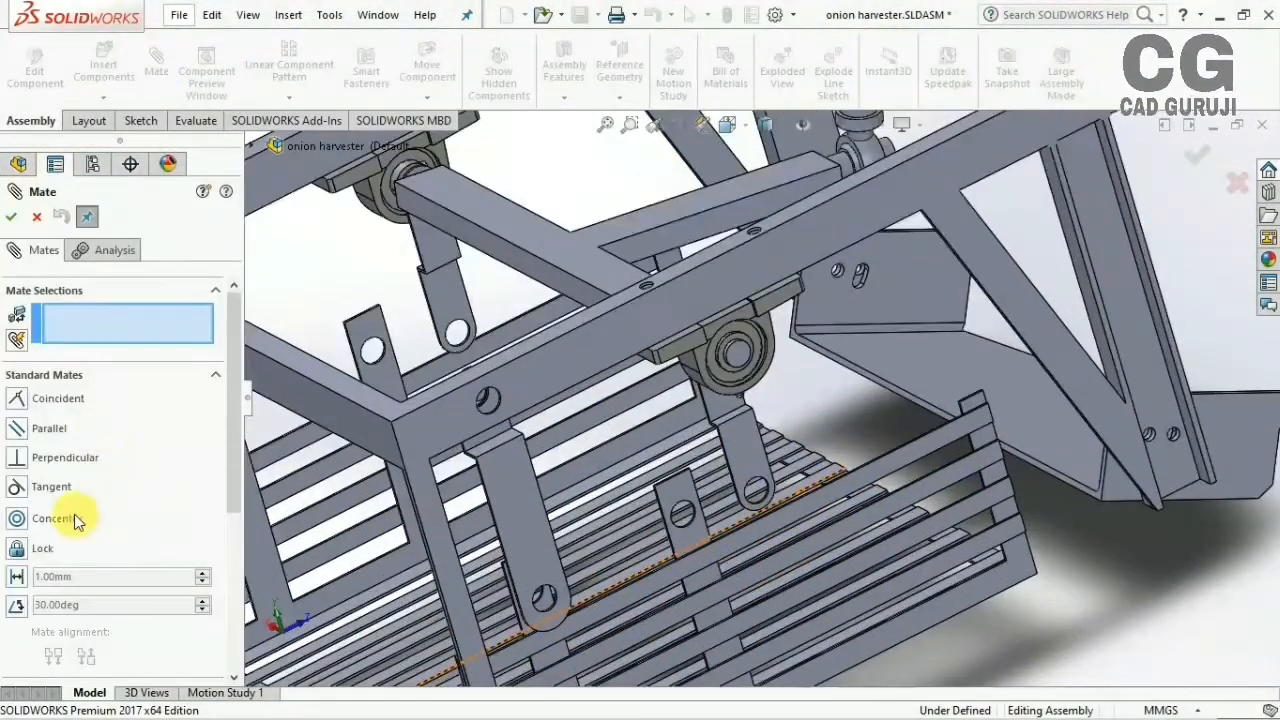
left_click(77, 521)
scroll(871, 477, "down", 6)
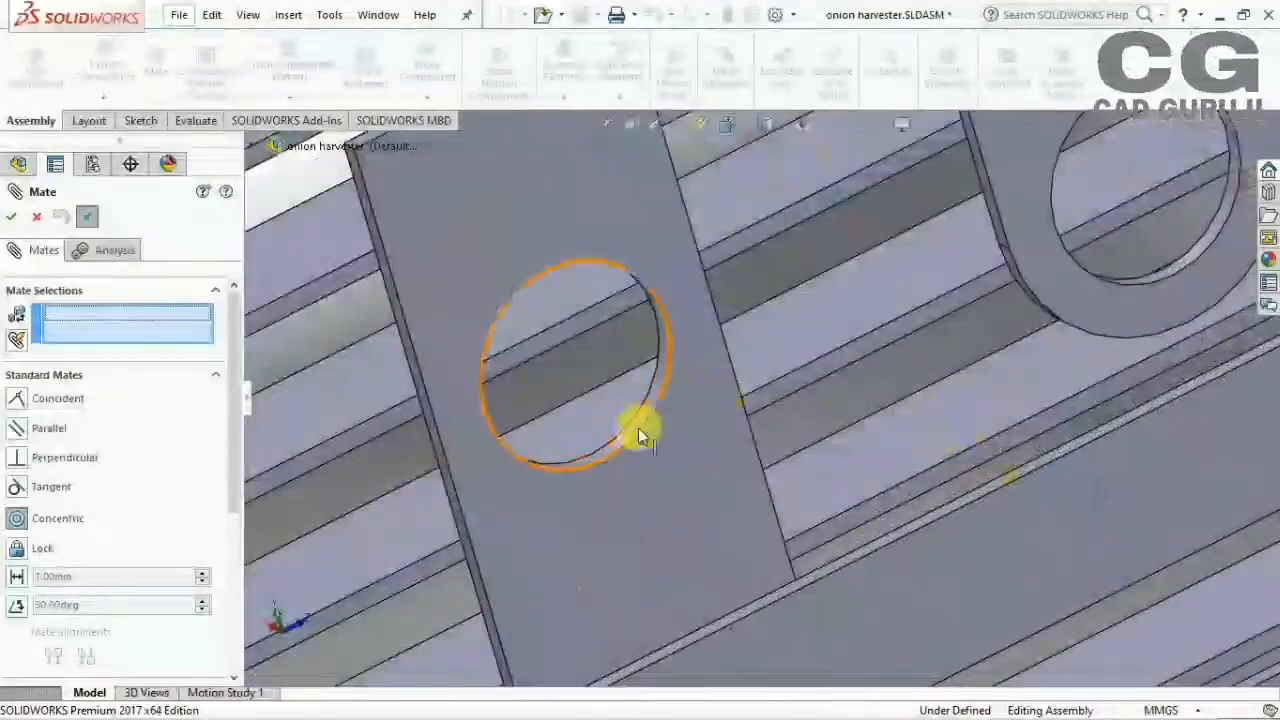
left_click(634, 429)
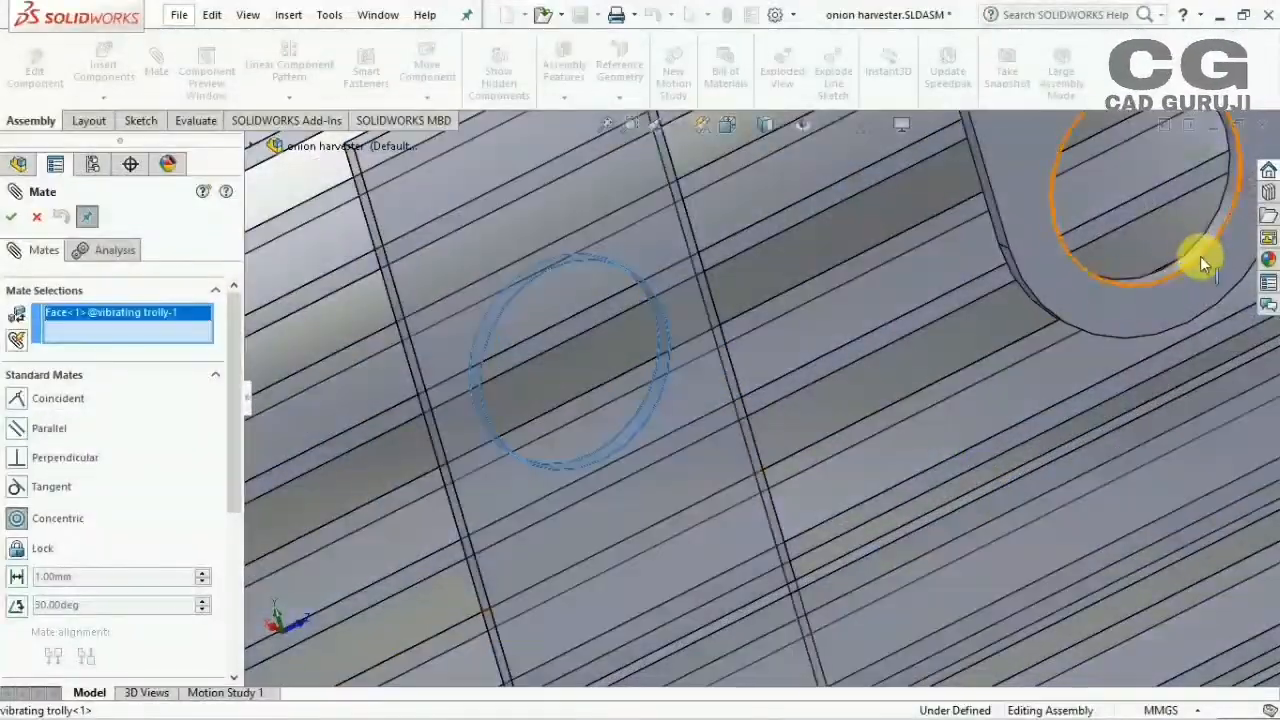
left_click(1198, 253)
scroll(900, 371, "up", 8)
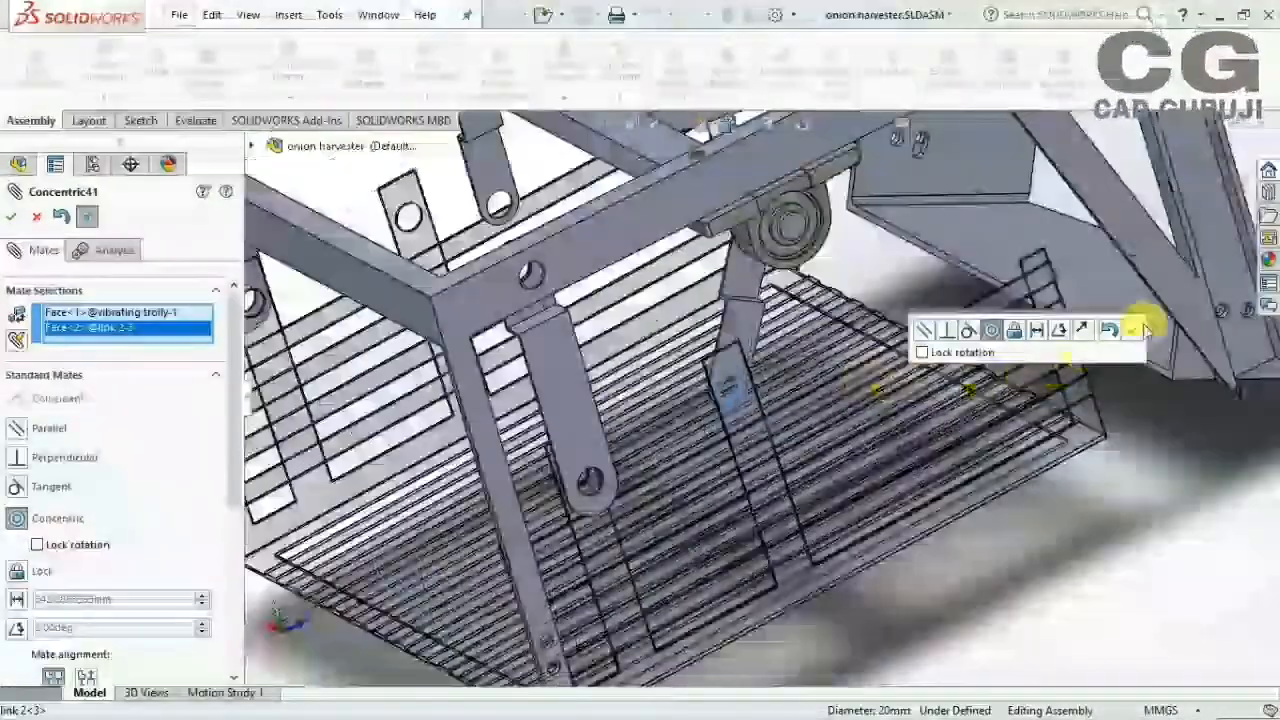
Add a concentric mate between the opposite free upright hole of the vibrating trolly and the other link 2's lower hole
scroll(690, 372, "up", 3)
middle_click_drag(690, 372, 586, 337)
scroll(510, 300, "down", 10)
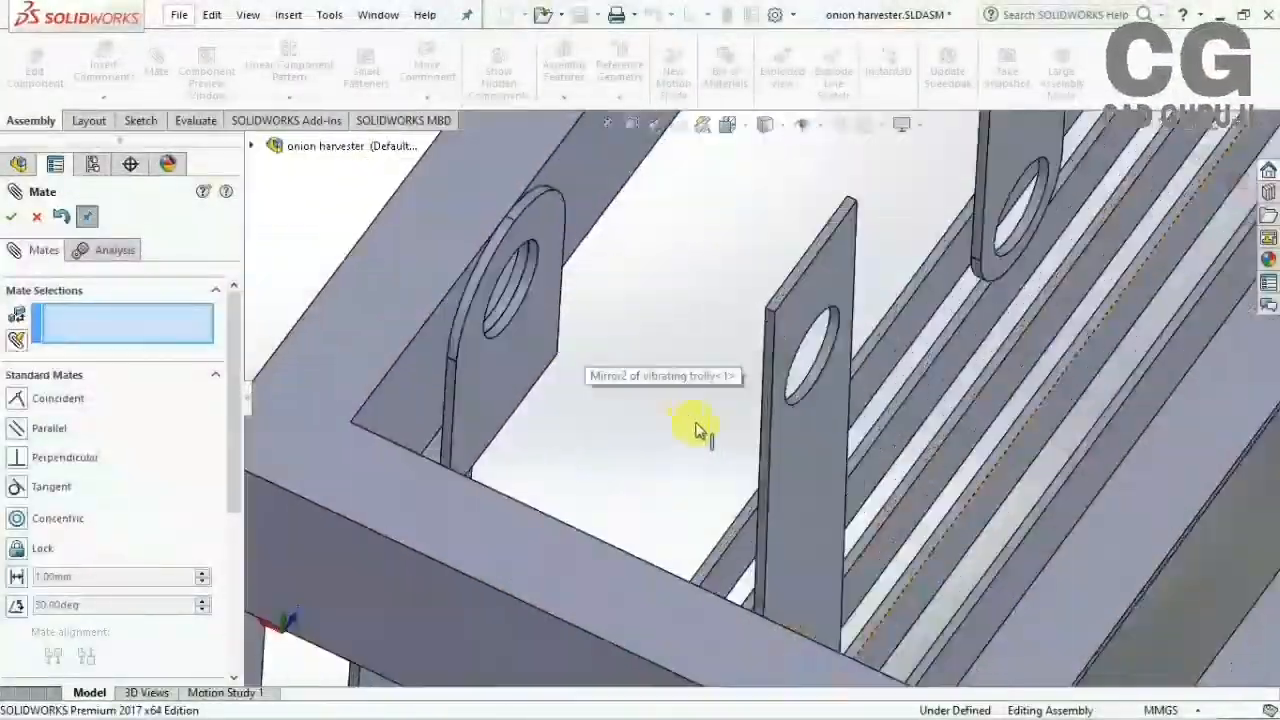
left_click(868, 341)
scroll(879, 340, "up", 2)
scroll(1173, 133, "down", 4)
scroll(972, 250, "up", 4)
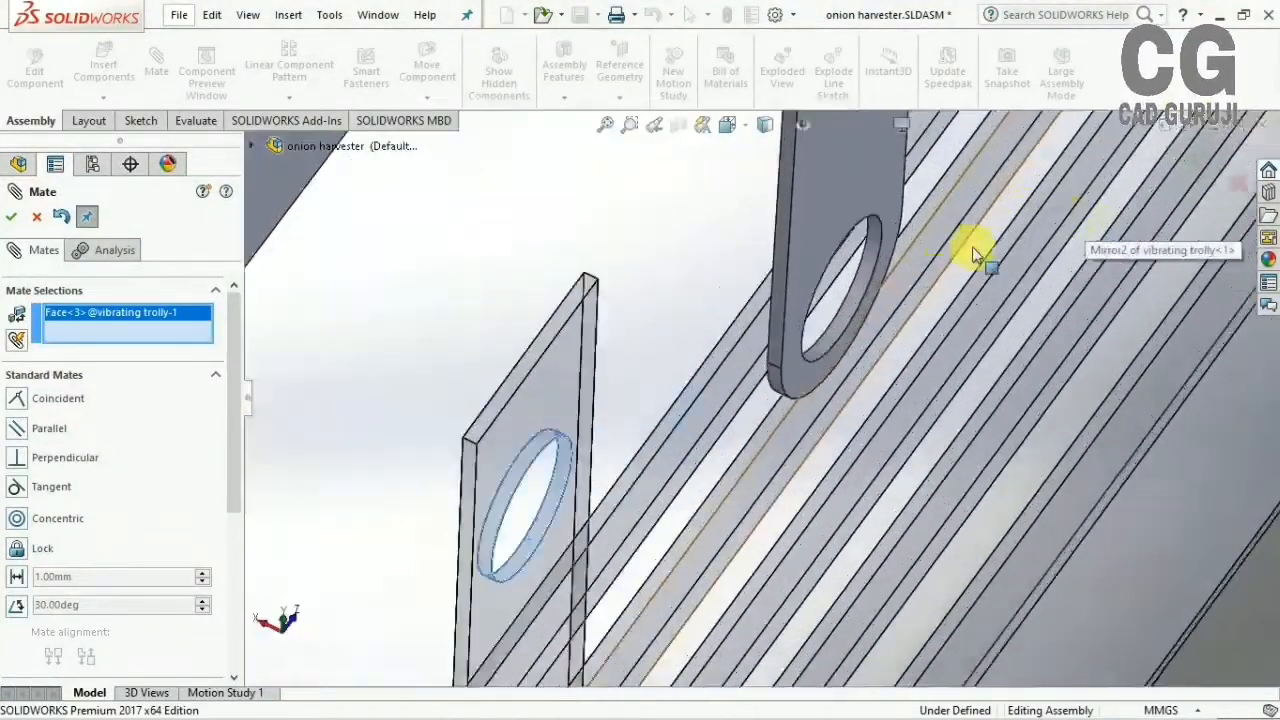
scroll(985, 245, "down", 2)
scroll(740, 425, "up", 7)
middle_click_drag(671, 406, 643, 525)
left_click(908, 437)
Try to add a 5 mm distance mate between the vibrating trolly's upright face and link 2's flat face, then leave mating
scroll(935, 524, "up", 4)
scroll(1057, 506, "down", 3)
middle_click(1057, 506)
middle_click_drag(1057, 506, 928, 349)
scroll(787, 372, "up", 4)
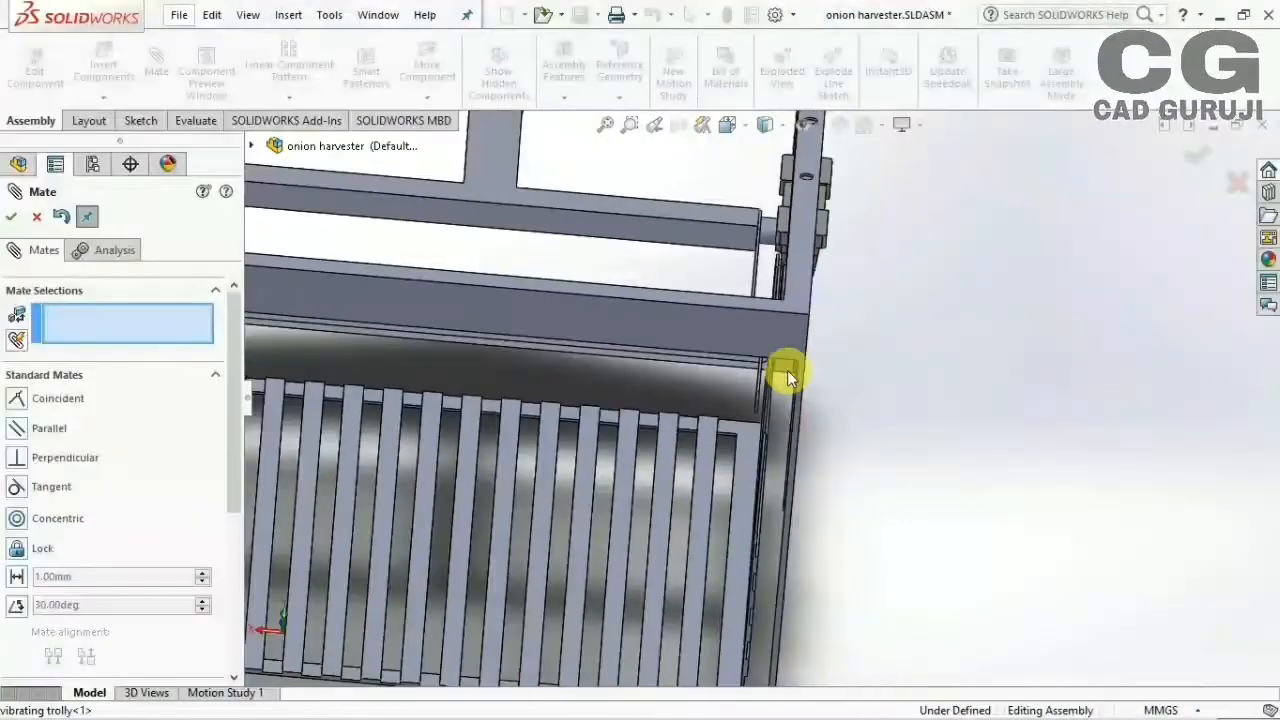
middle_click_drag(787, 372, 1051, 466, "ctrl")
middle_click(588, 442)
middle_click_drag(588, 442, 155, 260)
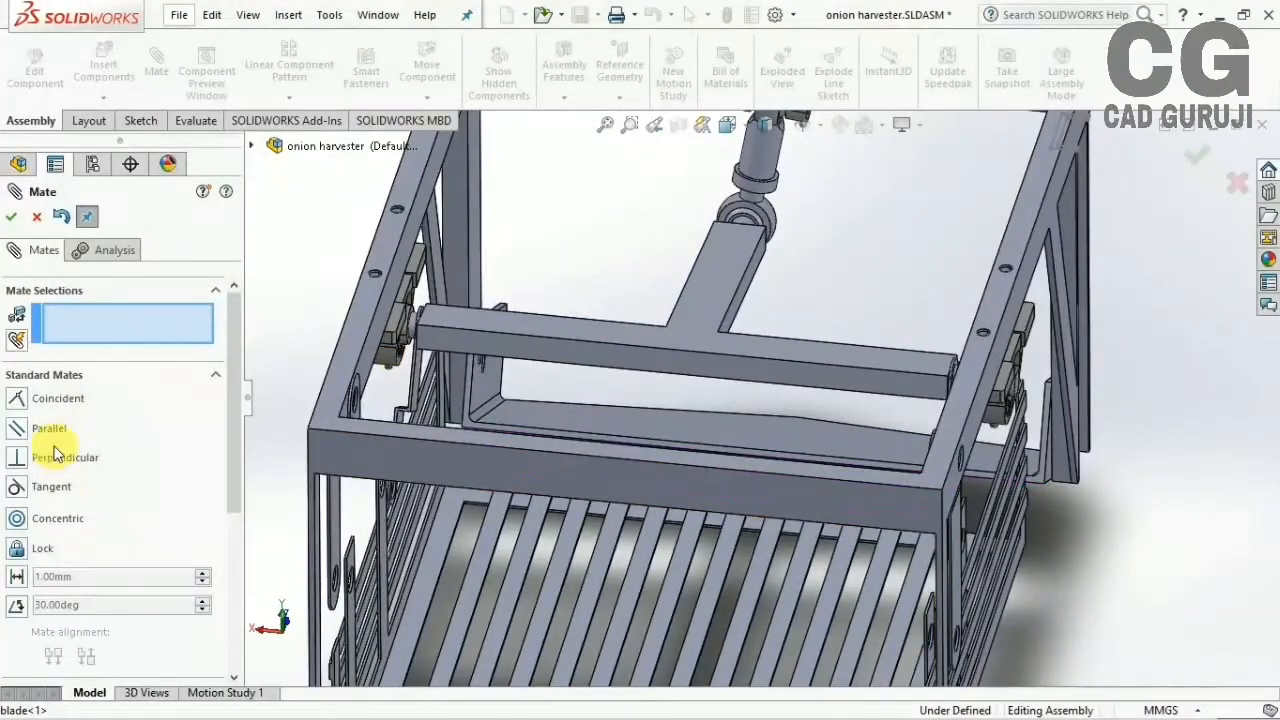
middle_click(388, 461)
middle_click_drag(388, 461, 374, 431)
scroll(374, 431, "up", 3)
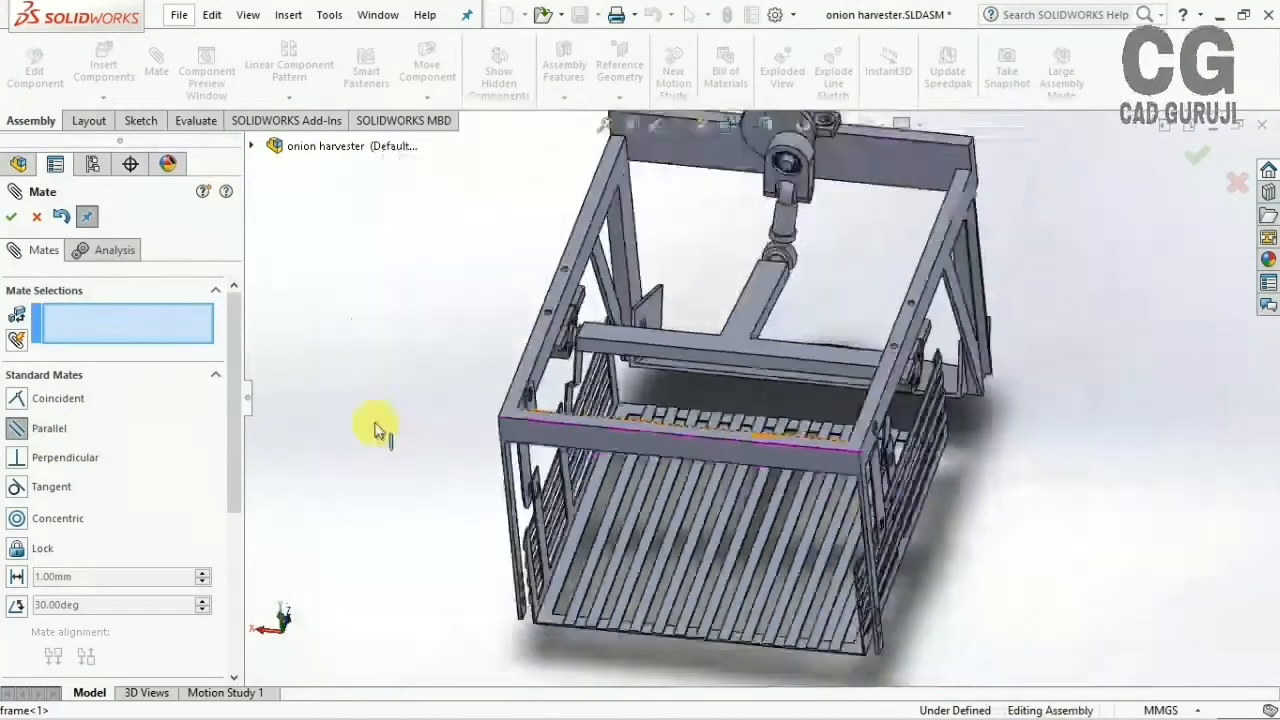
scroll(683, 461, "down", 4)
scroll(683, 461, "down", 3)
middle_click_drag(545, 370, 634, 409)
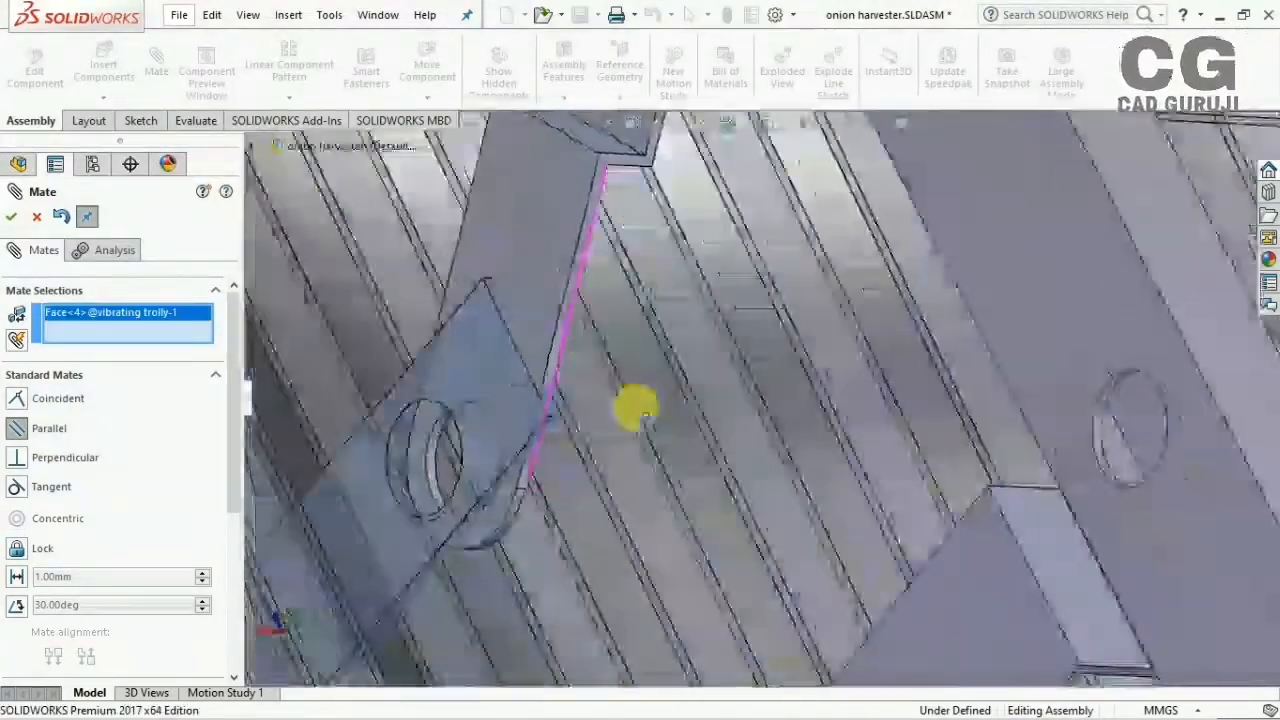
left_click(589, 371)
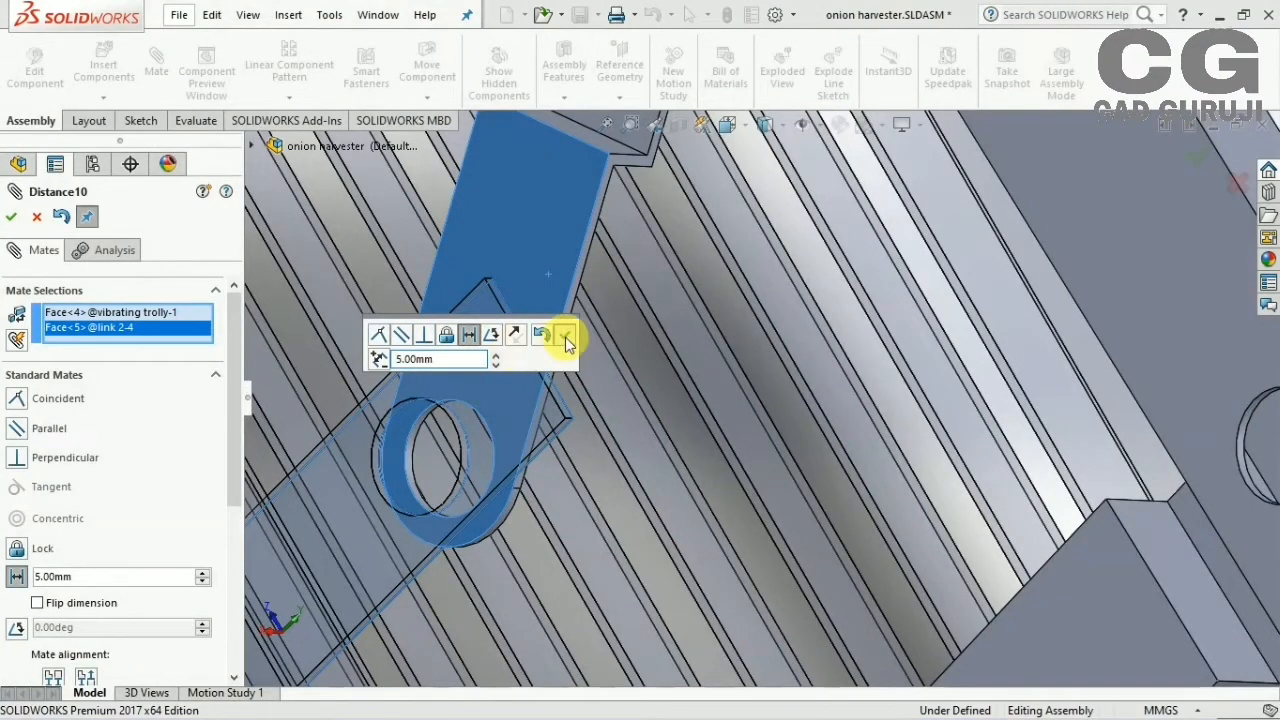
left_click(799, 205)
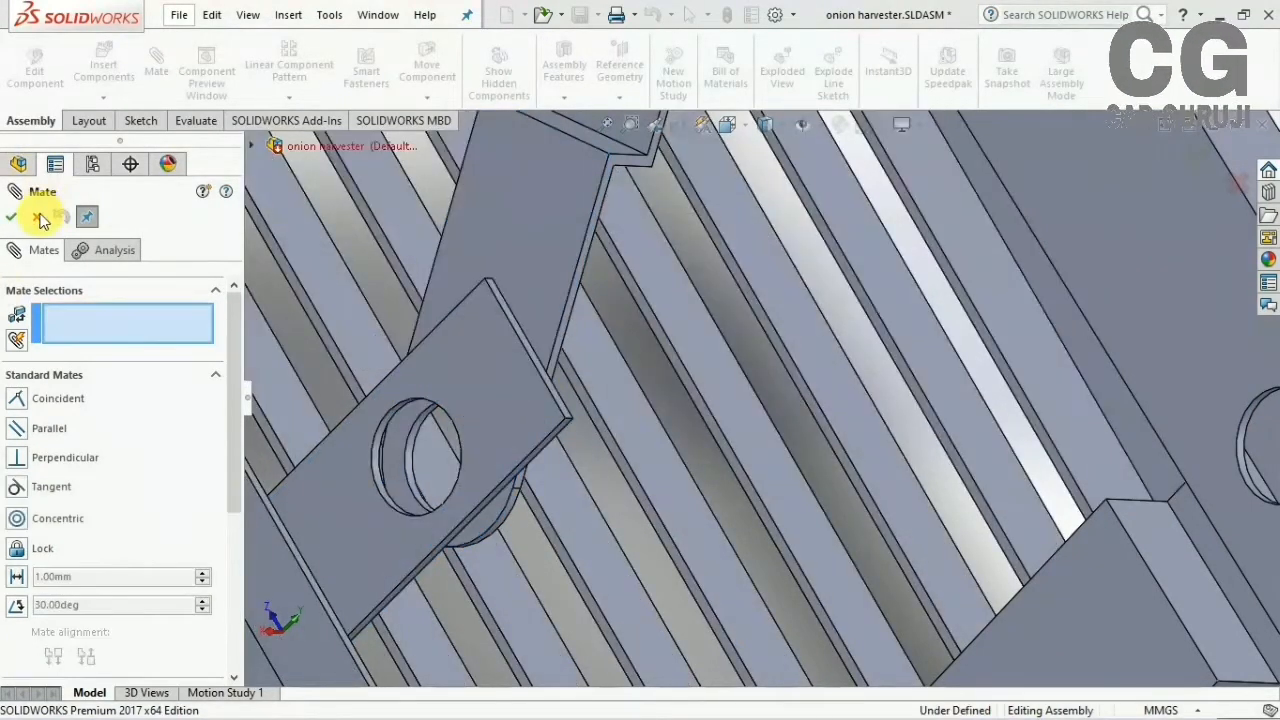
key("Escape")
Examine the assembled harvester from several sides, including the hanging trolly, links and oscillating shaft
scroll(523, 414, "up", 7)
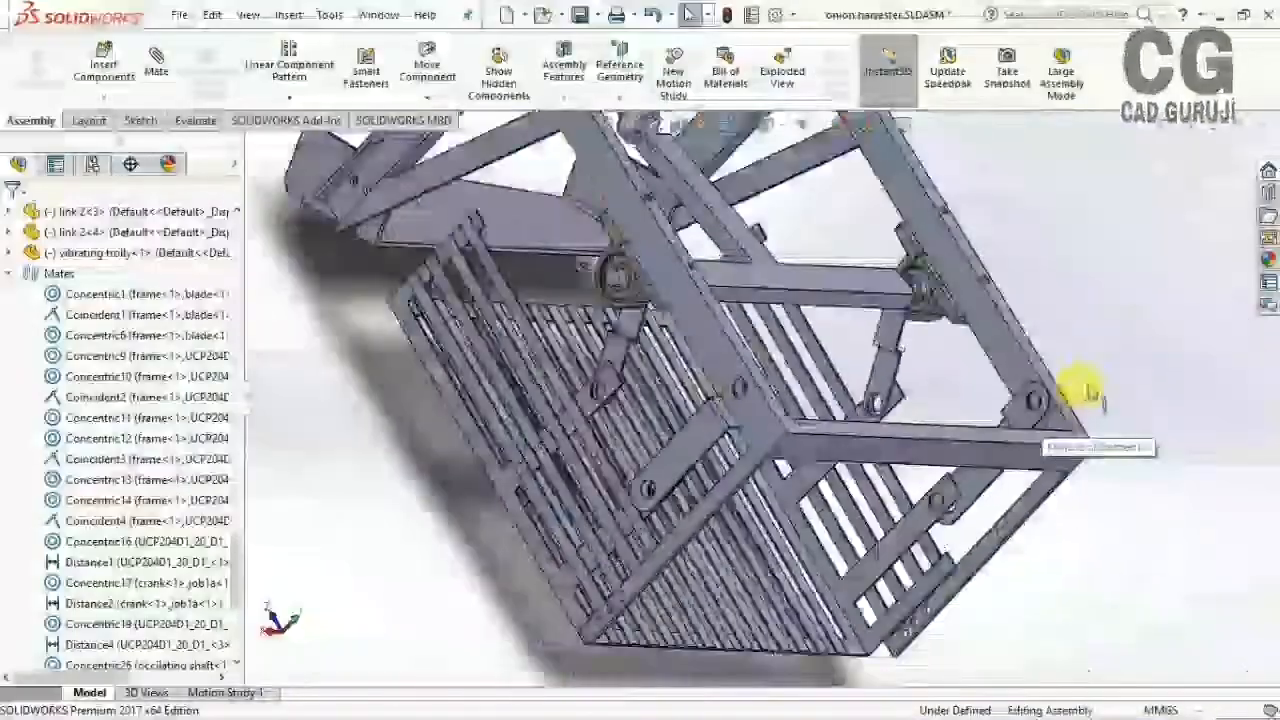
middle_click_drag(1086, 391, 757, 243)
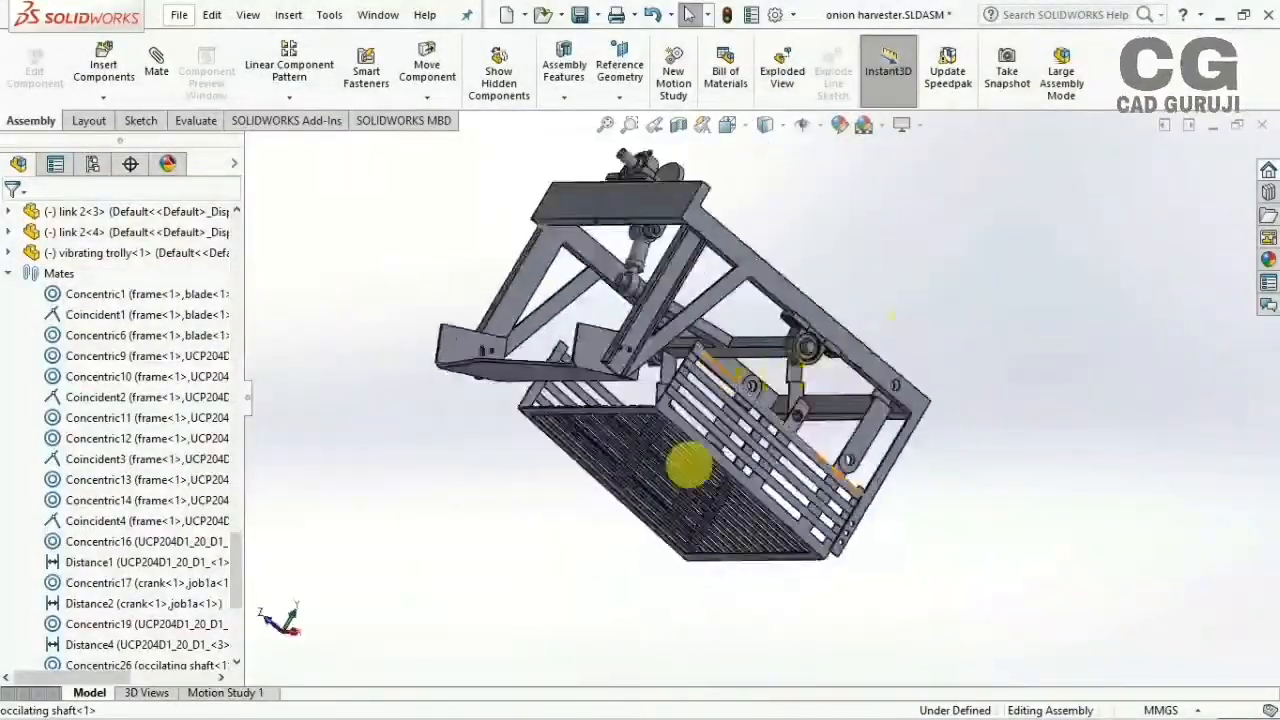
middle_click_drag(690, 465, 812, 326)
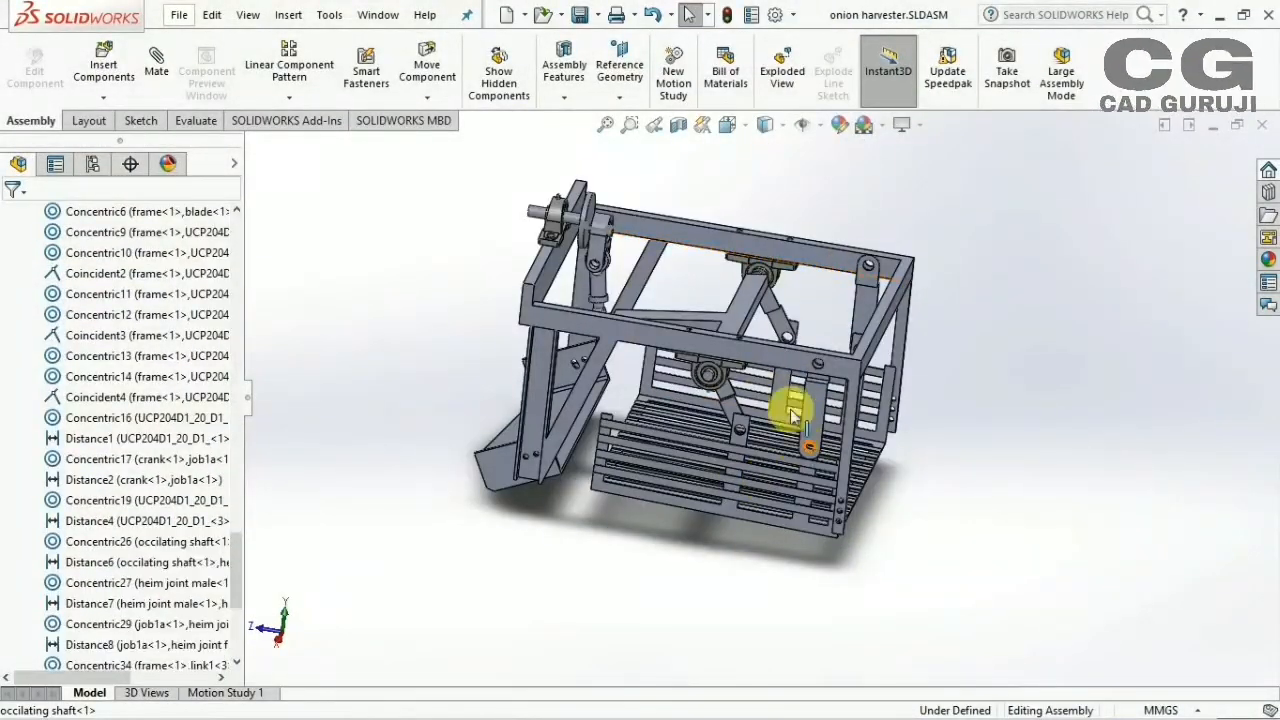
scroll(560, 410, "down", 3)
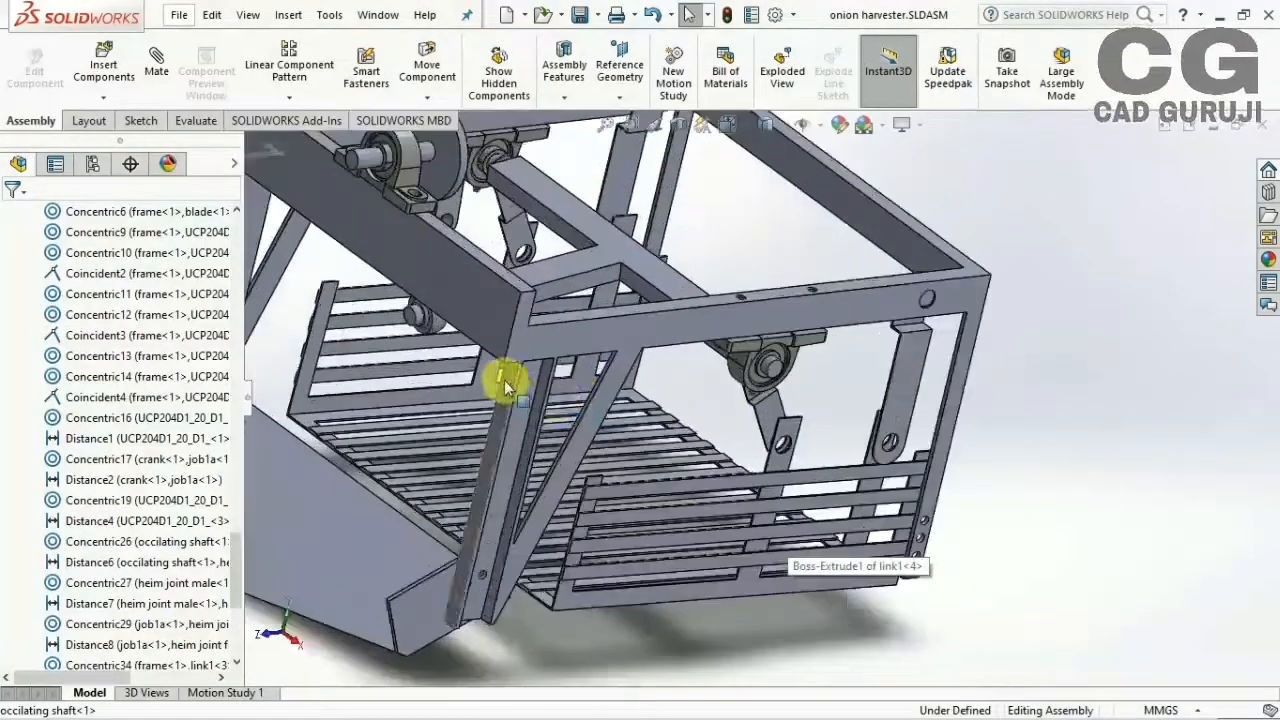
middle_click_drag(506, 380, 589, 377)
scroll(592, 378, "up", 1)
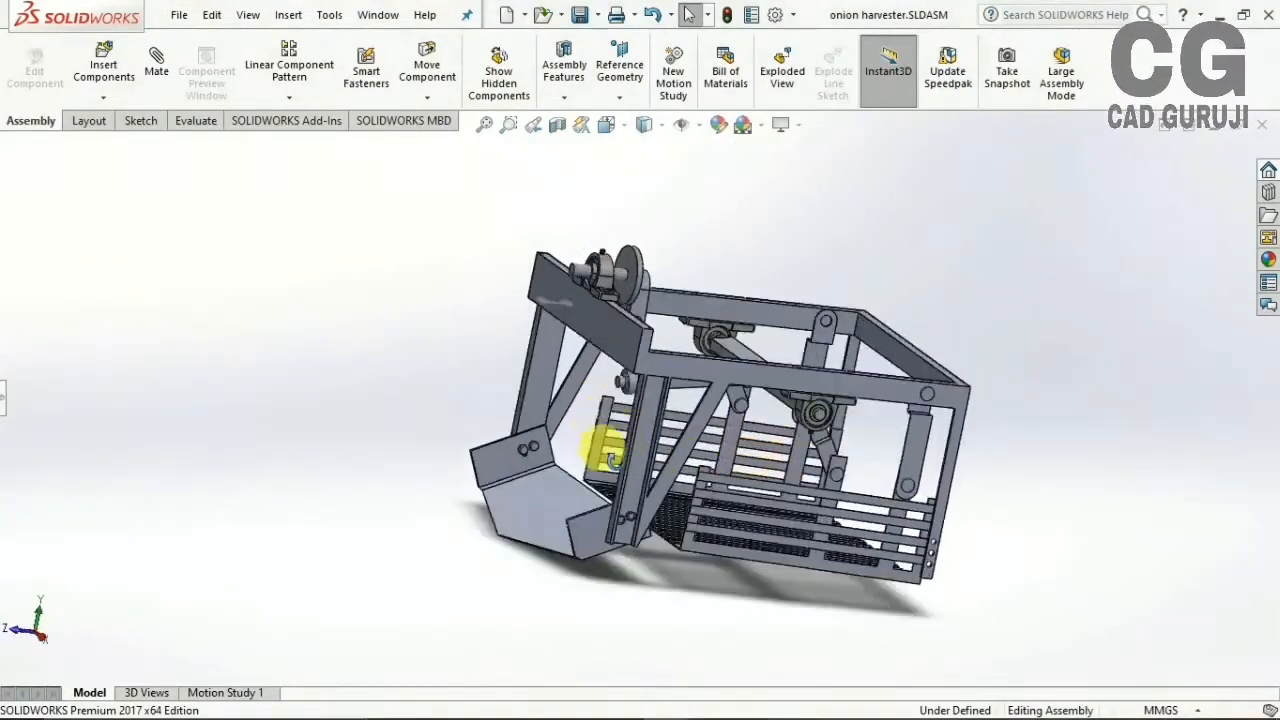
middle_click_drag(910, 323, 790, 380)
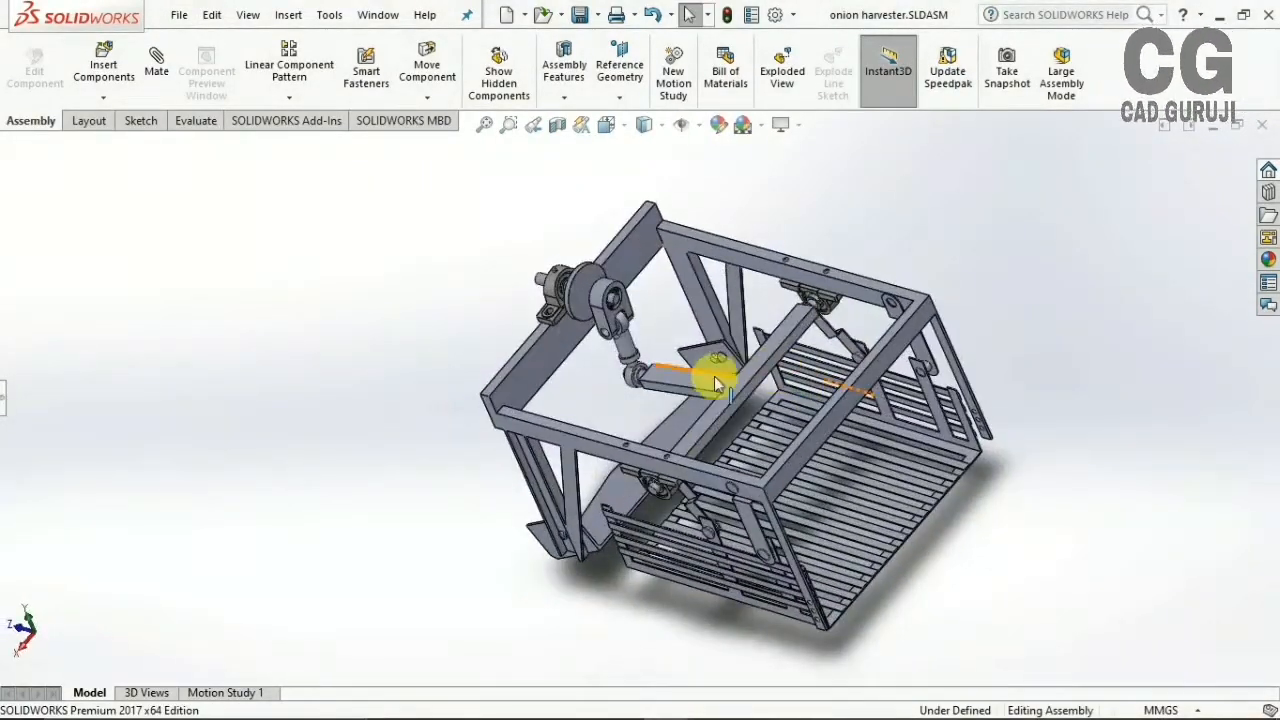
middle_click_drag(535, 432, 662, 426)
Examine the bearing joint between the crank pin and job1a, and the connected oscillating shaft
scroll(645, 420, "down", 3)
scroll(829, 363, "down", 6)
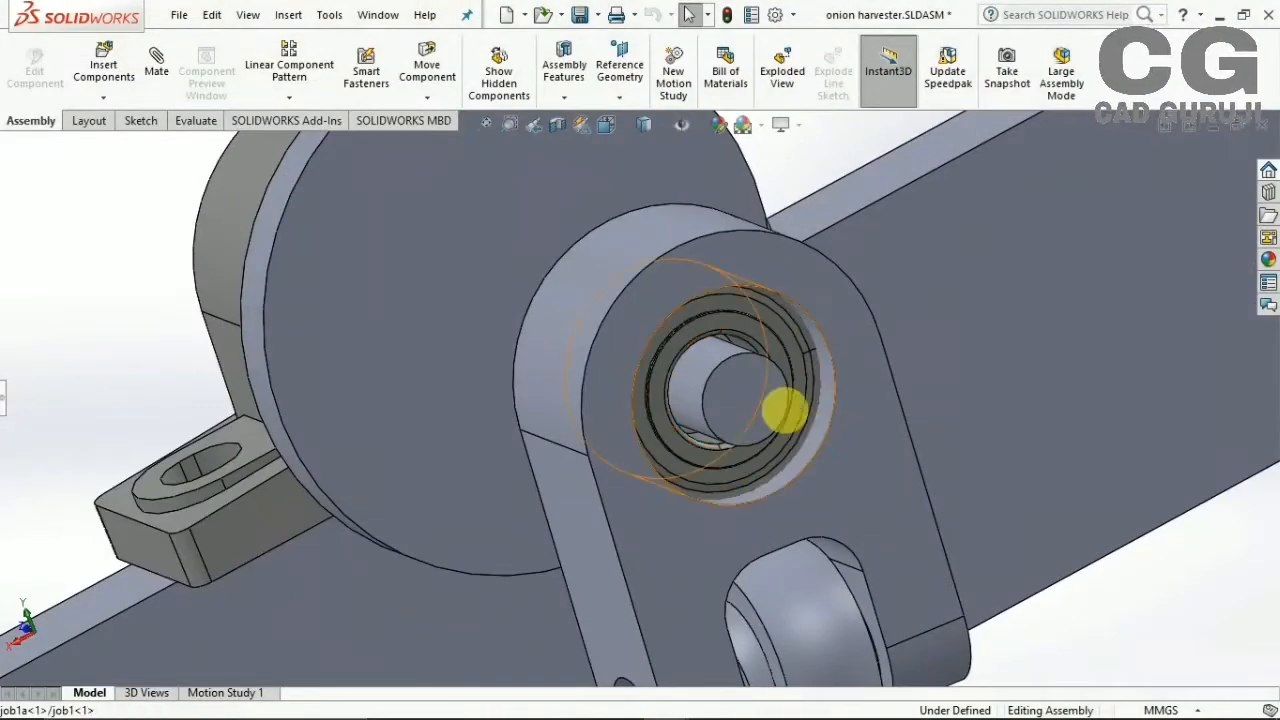
middle_click_drag(785, 410, 800, 495)
scroll(797, 497, "down", 2)
scroll(671, 597, "up", 6)
middle_click_drag(671, 597, 722, 668)
scroll(611, 611, "up", 4)
scroll(880, 485, "down", 4)
scroll(946, 403, "up", 8)
scroll(604, 615, "down", 3)
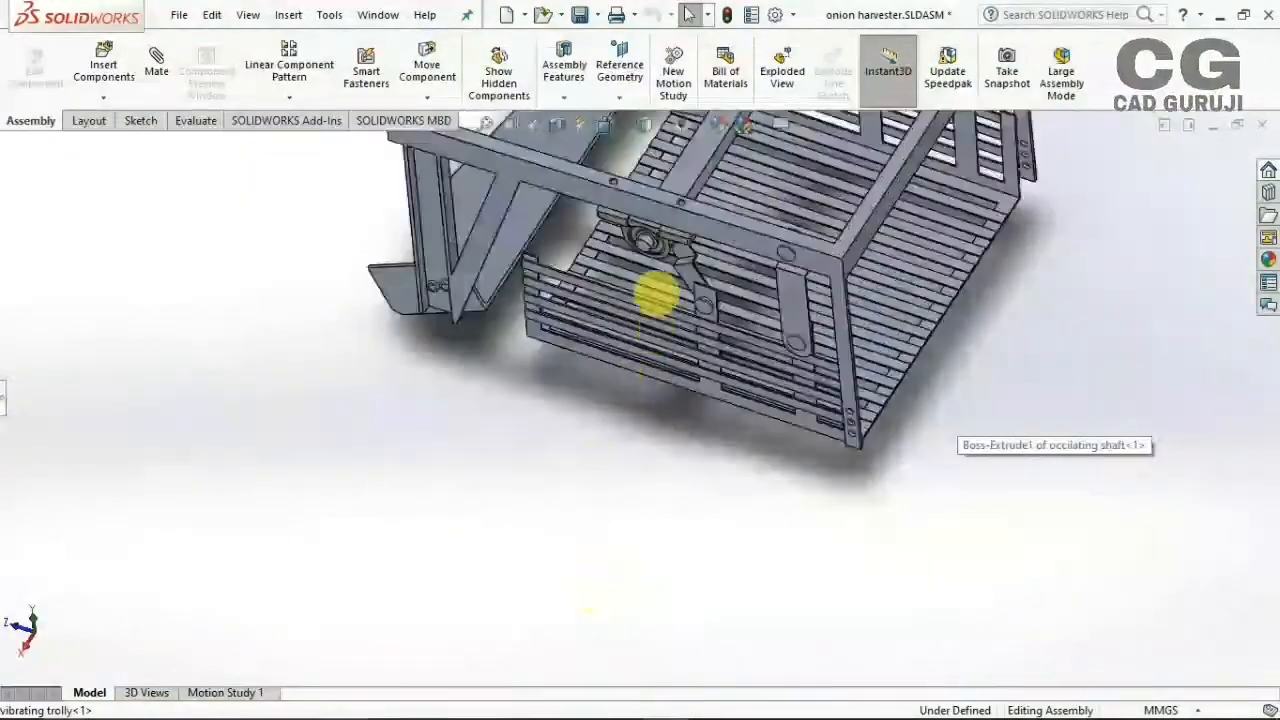
Examine the bolts fastening the blade to the frame legs, including the adjustment slot
middle_click_drag(655, 293, 371, 463)
scroll(563, 371, "down", 8)
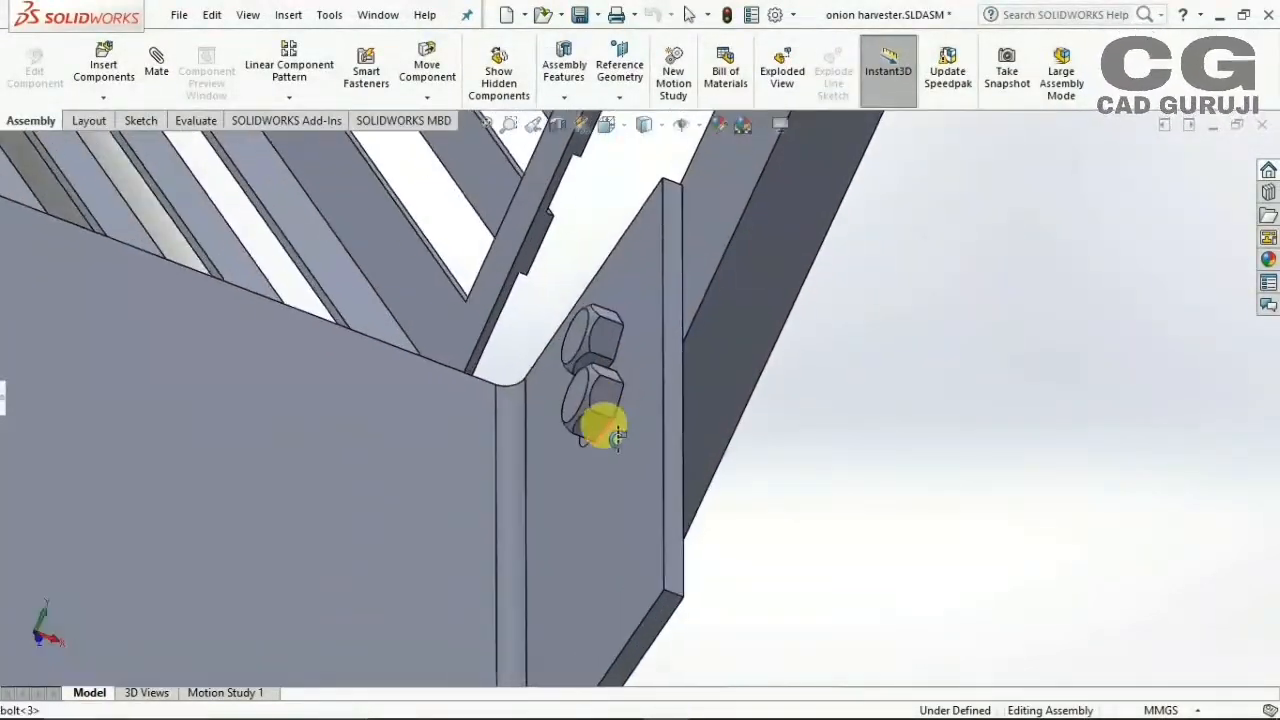
middle_click_drag(617, 436, 668, 402)
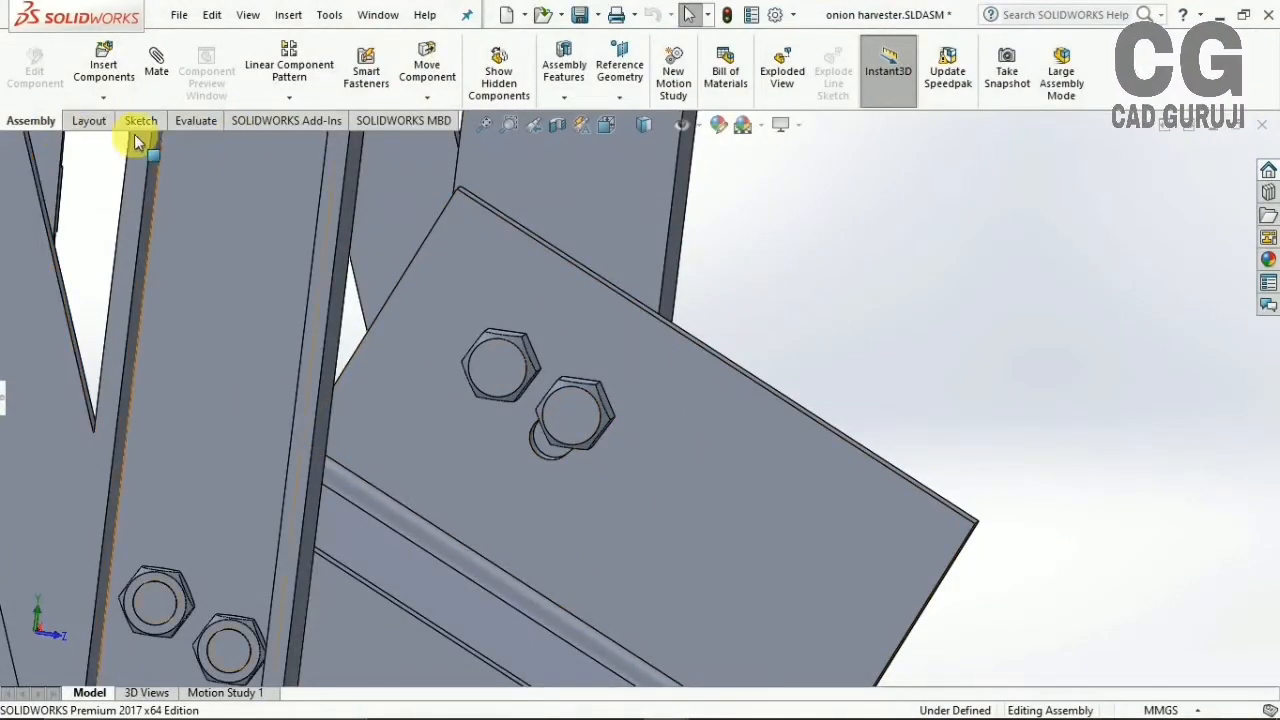
scroll(1143, 217, "up", 5)
middle_click_drag(560, 440, 505, 380)
middle_click_drag(409, 426, 553, 536)
scroll(506, 486, "up", 2)
scroll(506, 482, "down", 7)
scroll(576, 552, "up", 3)
scroll(553, 536, "up", 5)
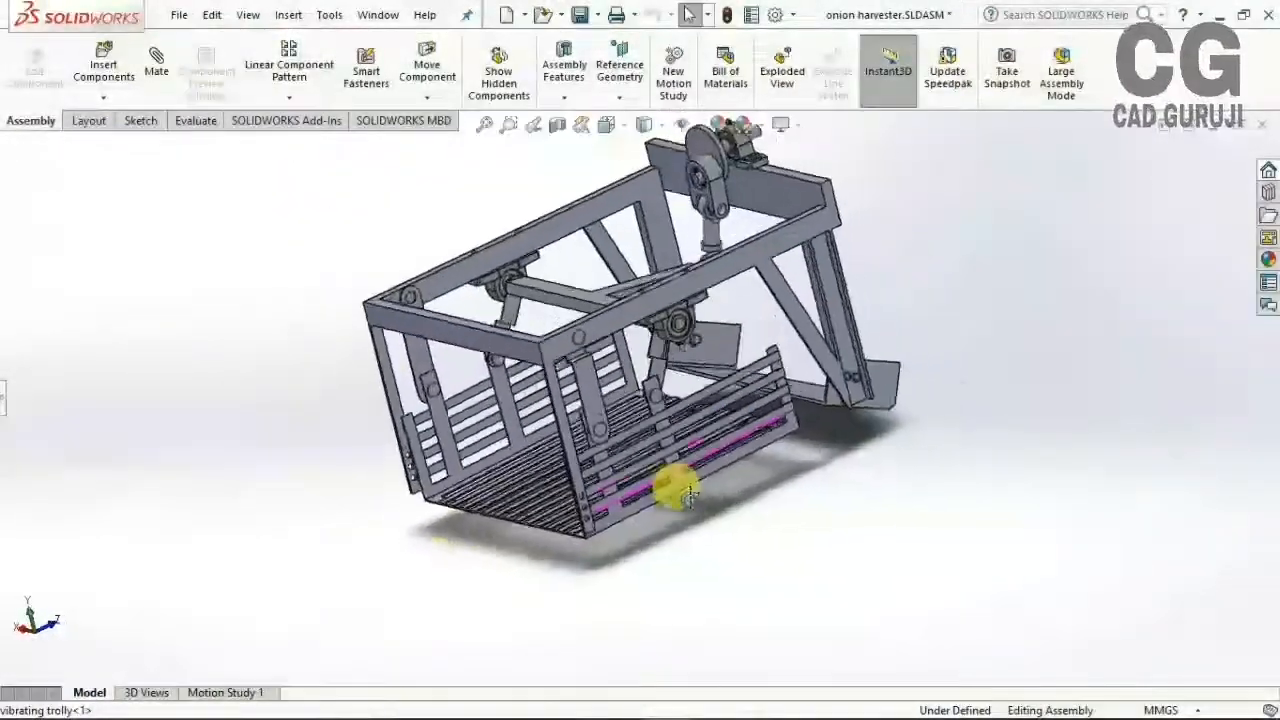
Show the complete harvester assembly in isometric view, centred and enlarged
middle_click_drag(671, 486, 787, 352)
middle_click_drag(493, 530, 655, 172)
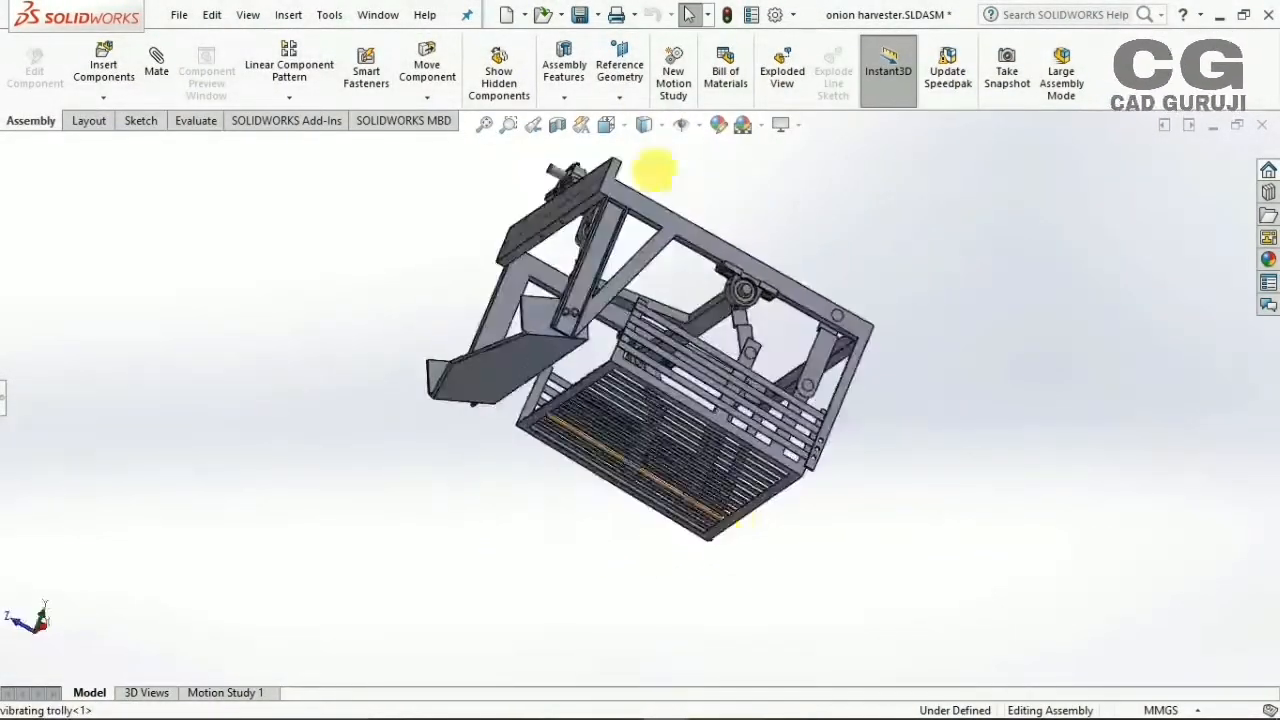
left_click(616, 132)
left_click(628, 382)
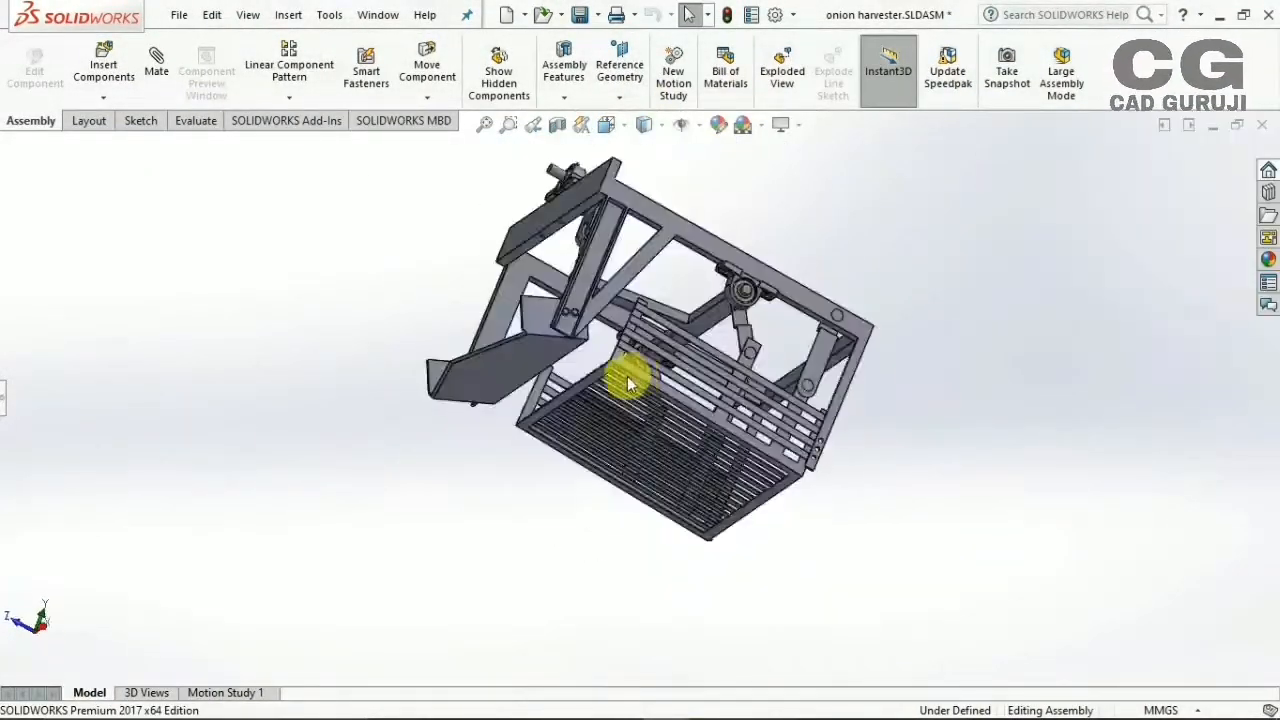
scroll(1066, 381, "down", 2)
scroll(469, 472, "up", 2)
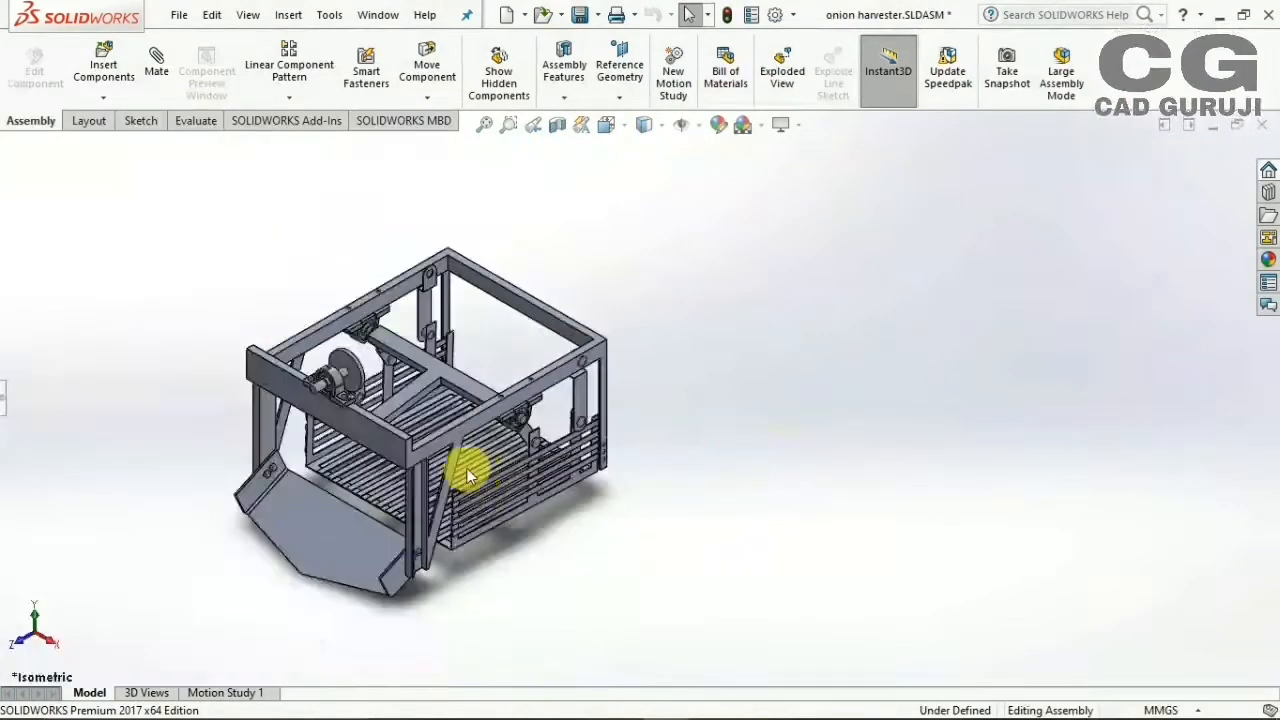
scroll(444, 463, "down", 1)
middle_click_drag(670, 482, 915, 497, "ctrl")
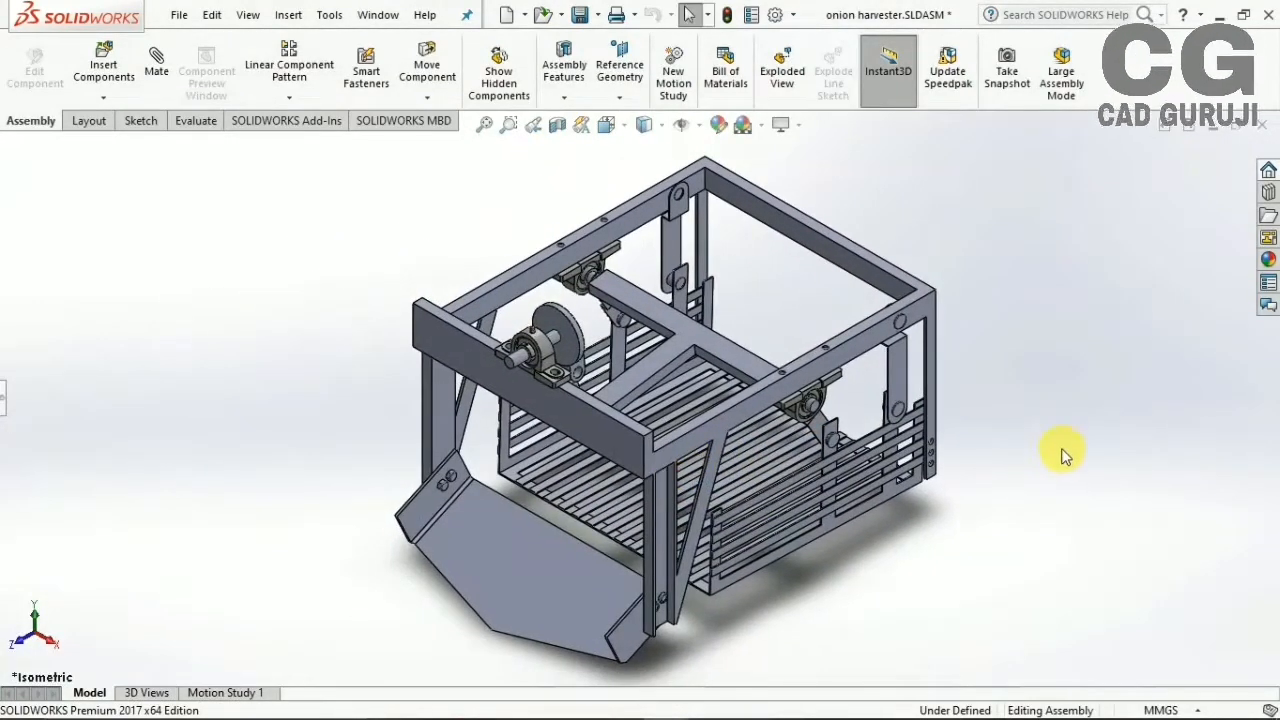